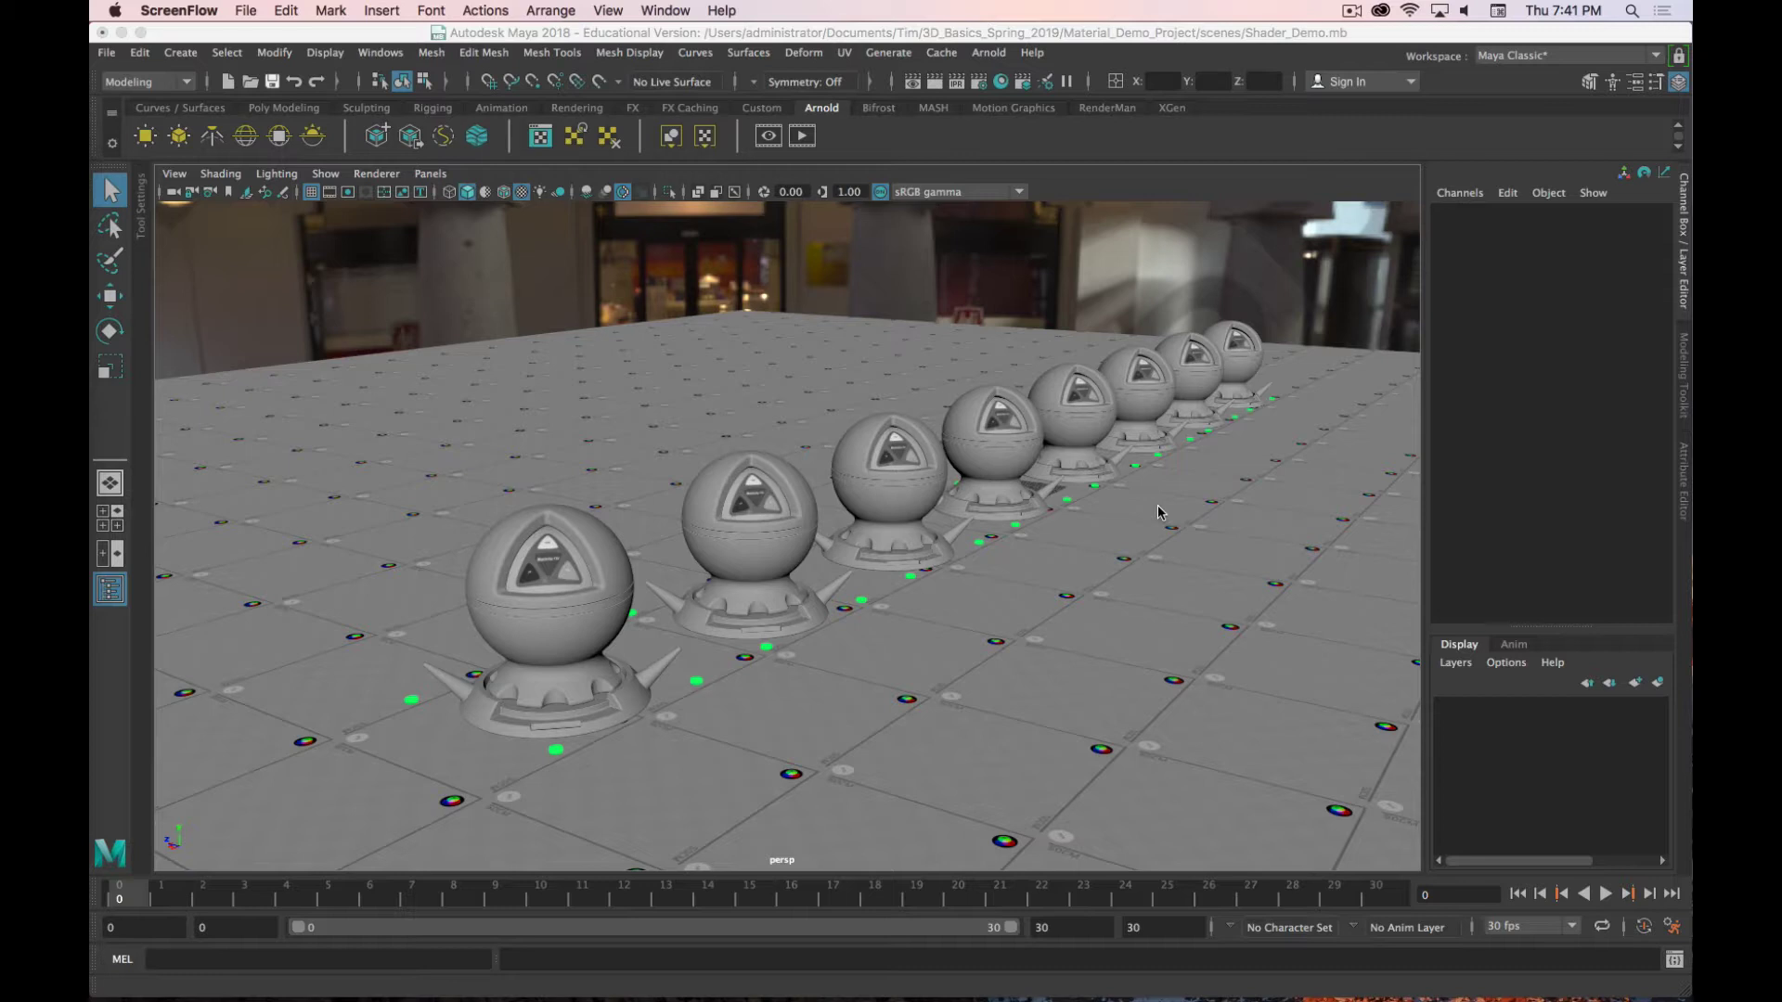
Step: Select the whole front shader ball group, view the scene's materials in the Hypershade, and close it
left_click(603, 603)
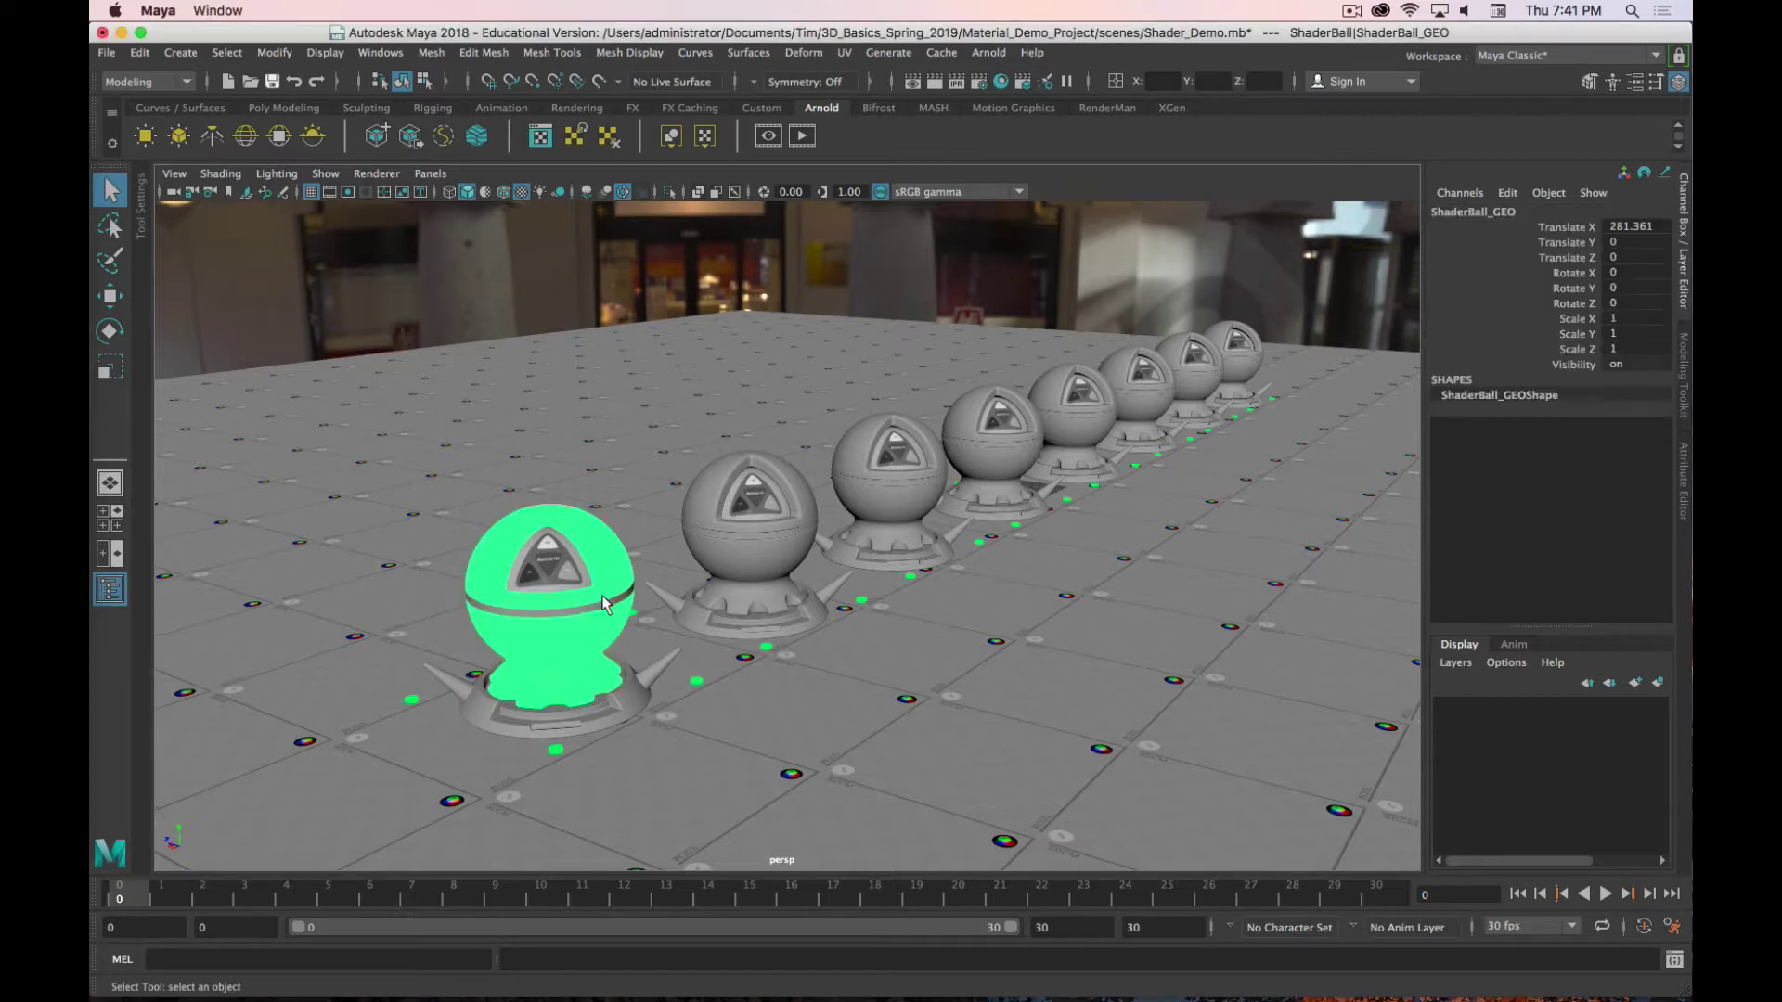
key("Up")
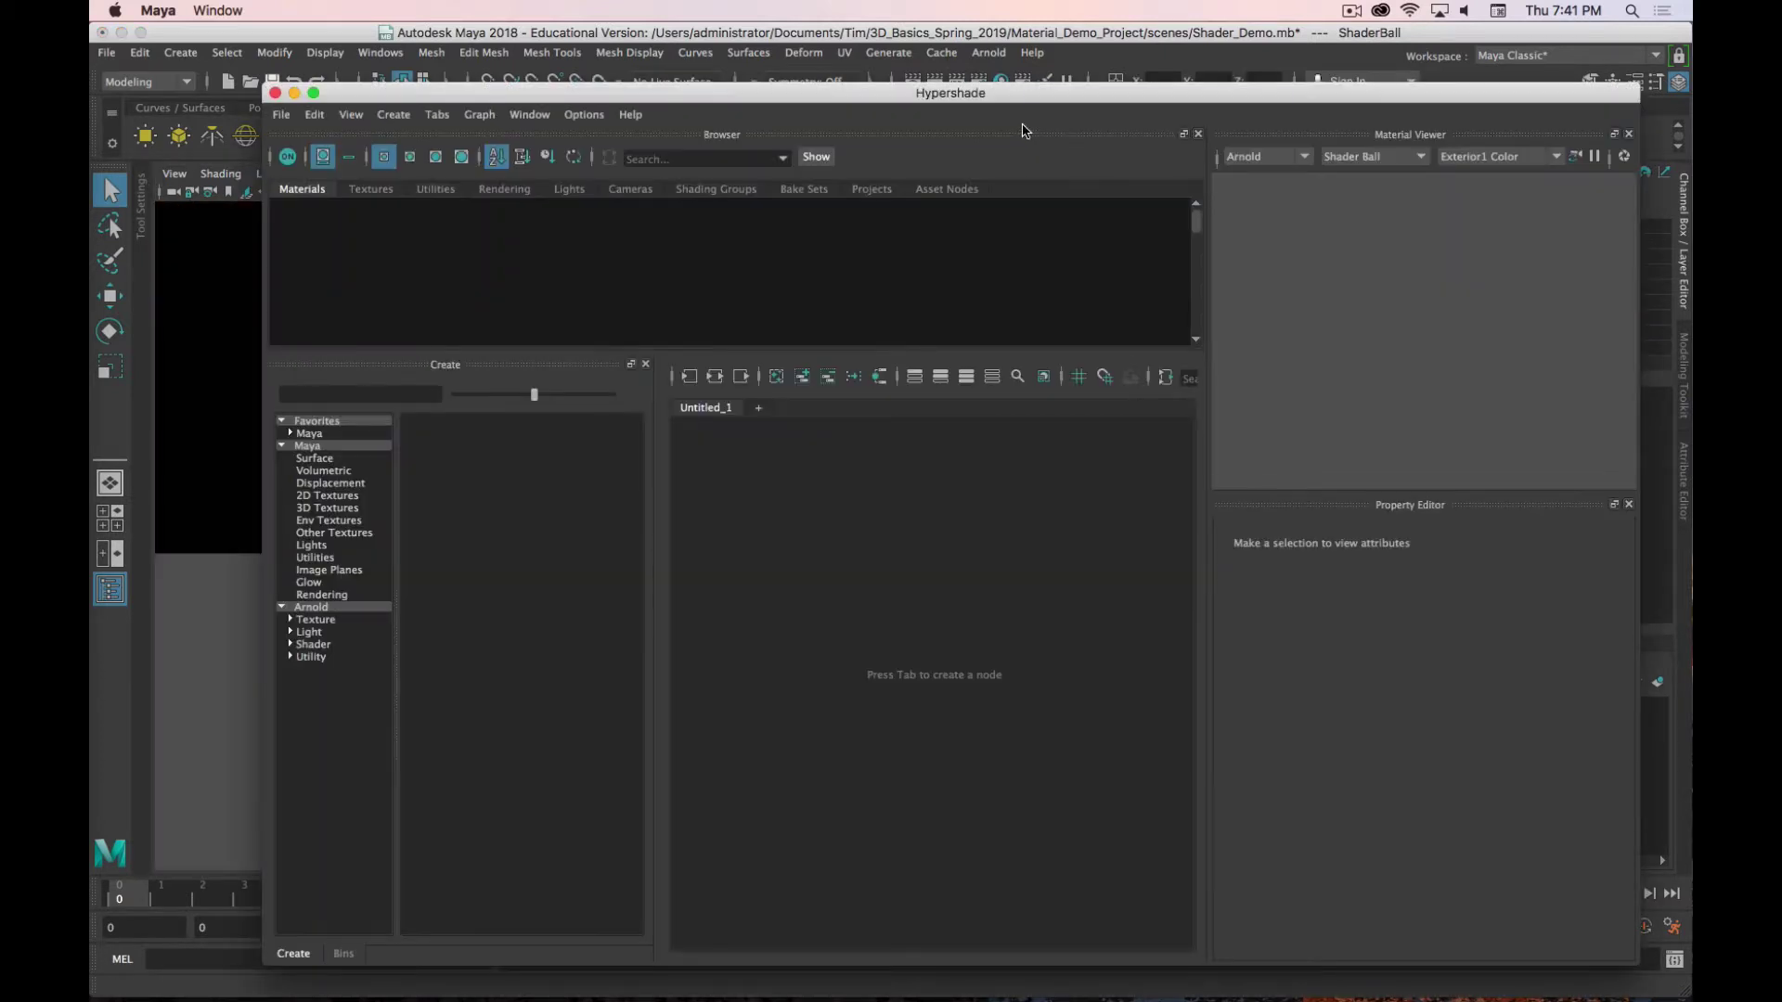
left_click_drag(1011, 97, 906, 51)
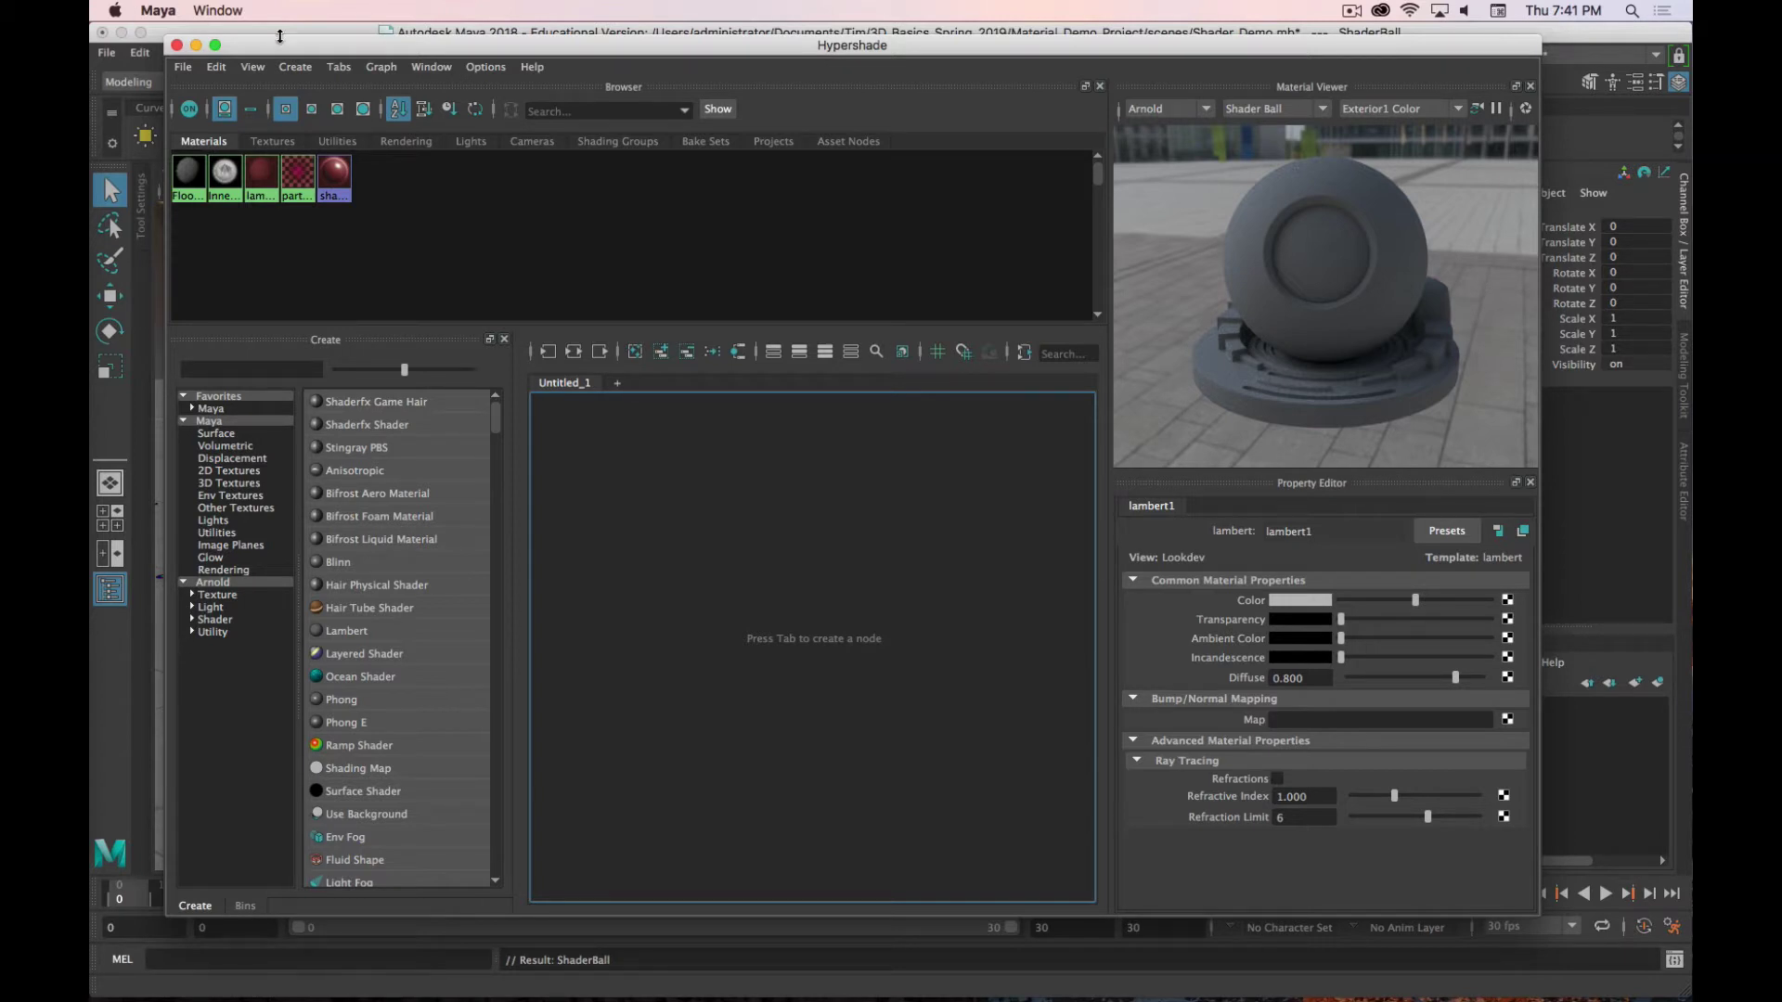
left_click(176, 47)
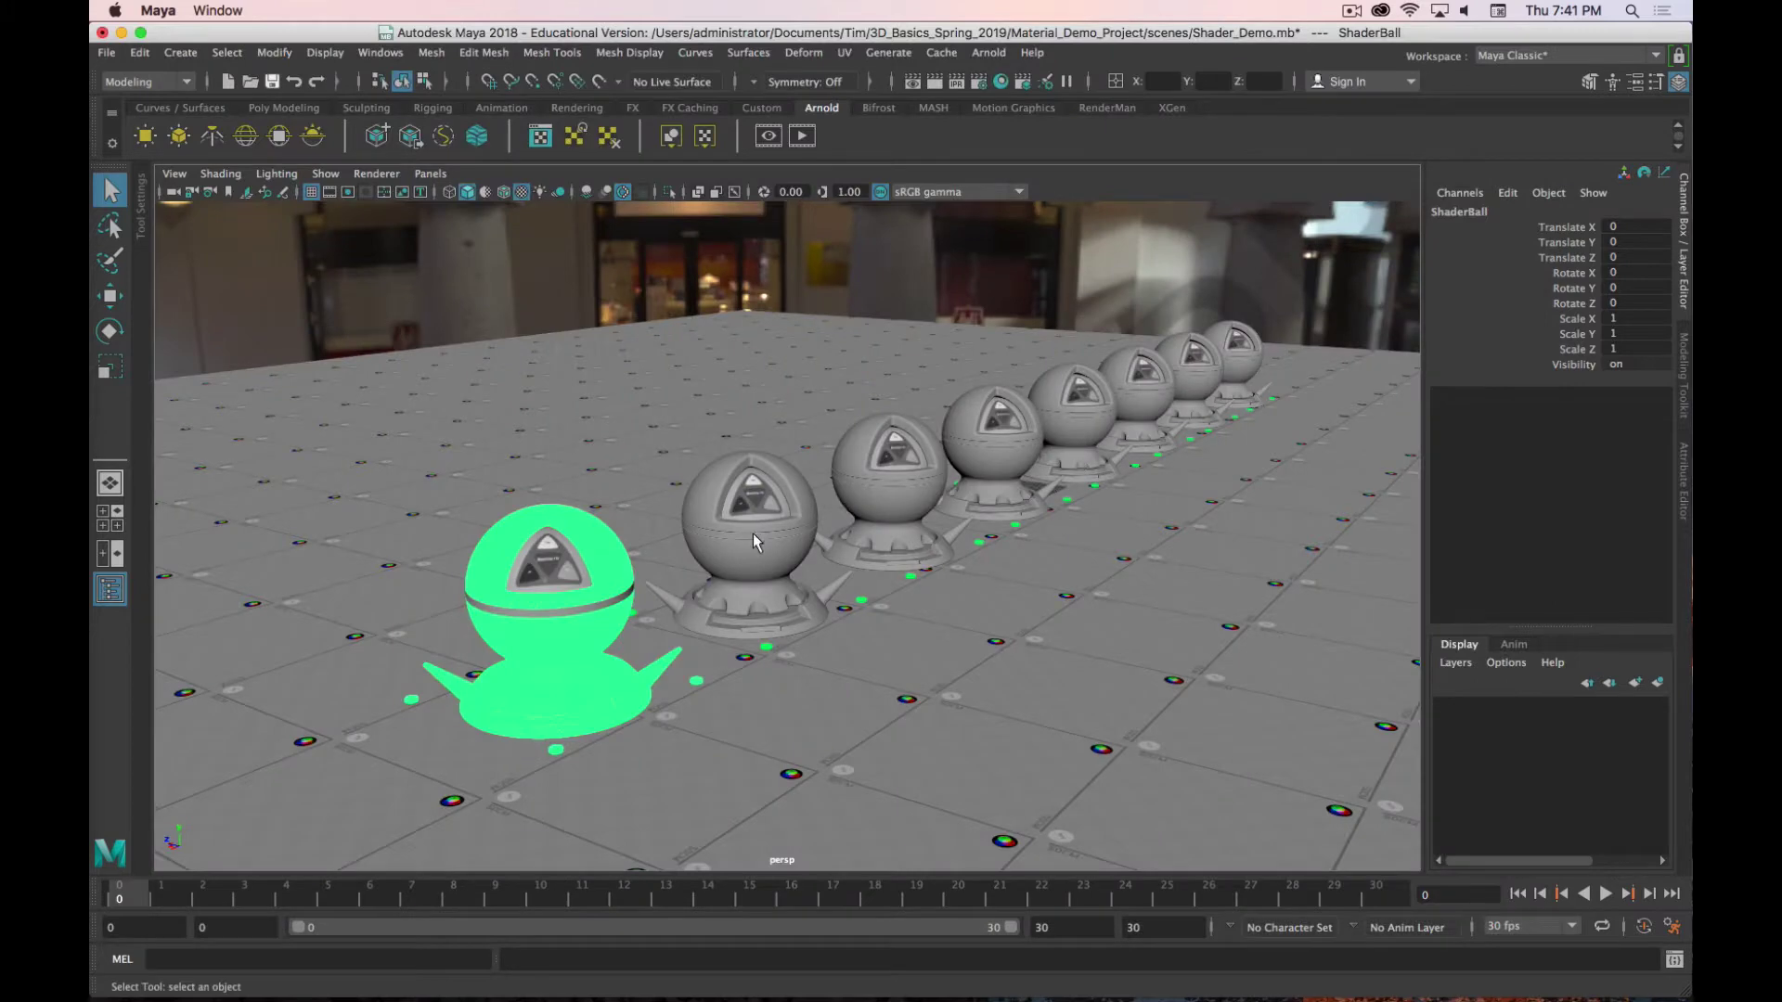
Step: Examine the label panel inside the front shader ball up close
scroll(754, 533, "up", 5)
left_click_drag(754, 533, 814, 512, "alt")
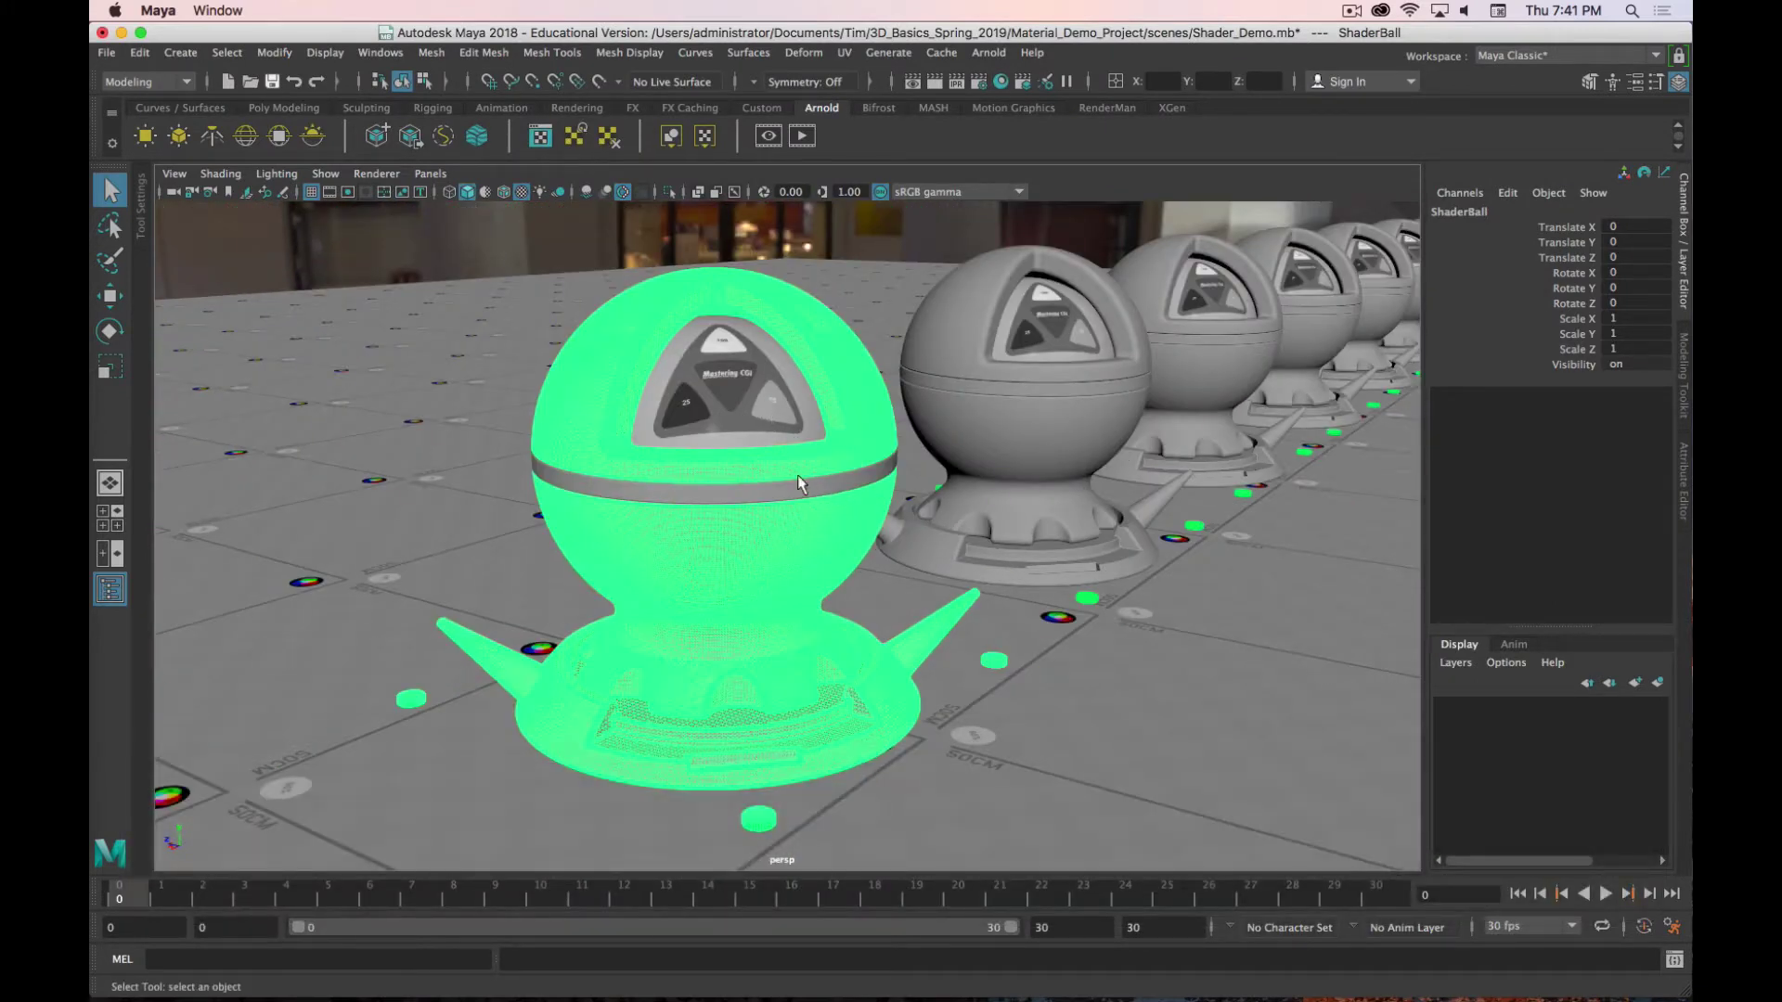
scroll(788, 458, "up", 10)
middle_click_drag(740, 410, 759, 481, "alt")
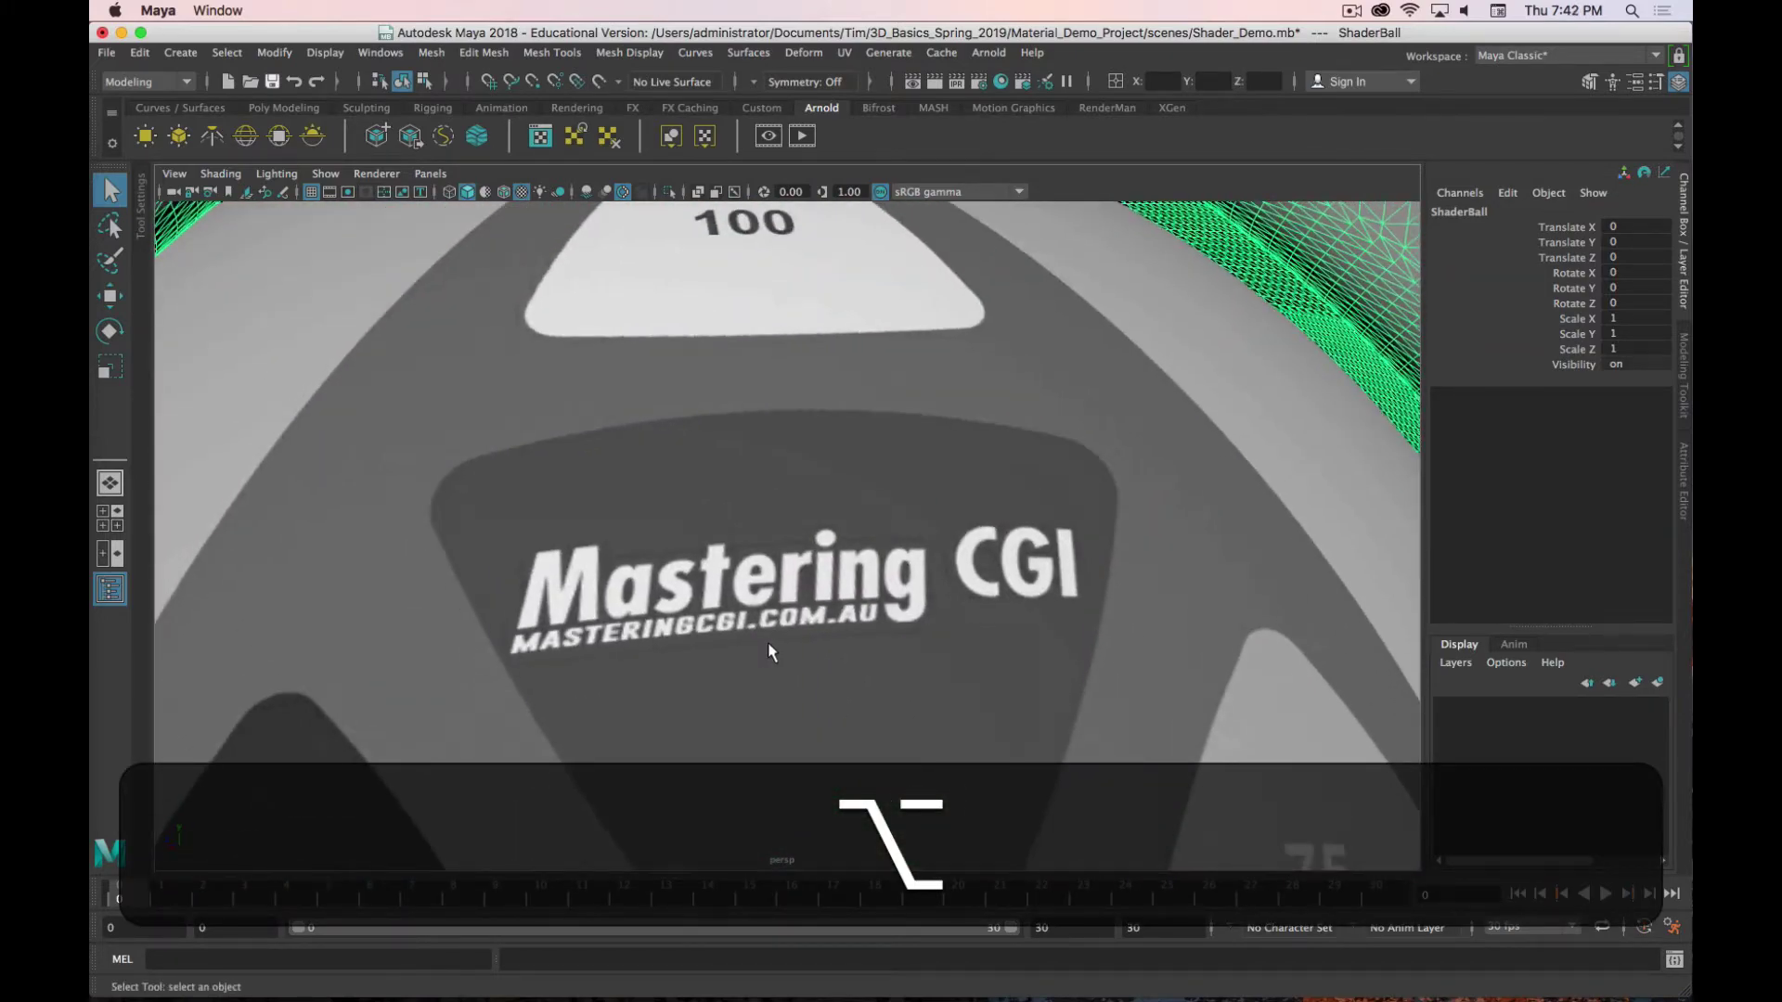
key("bracketleft")
key("bracketleft")
key("bracketright")
key("bracketright")
key("bracketleft")
Step: Examine the full row of shader balls on the floor against the environment from several distances and angles
right_click_drag(876, 648, 874, 566, "alt")
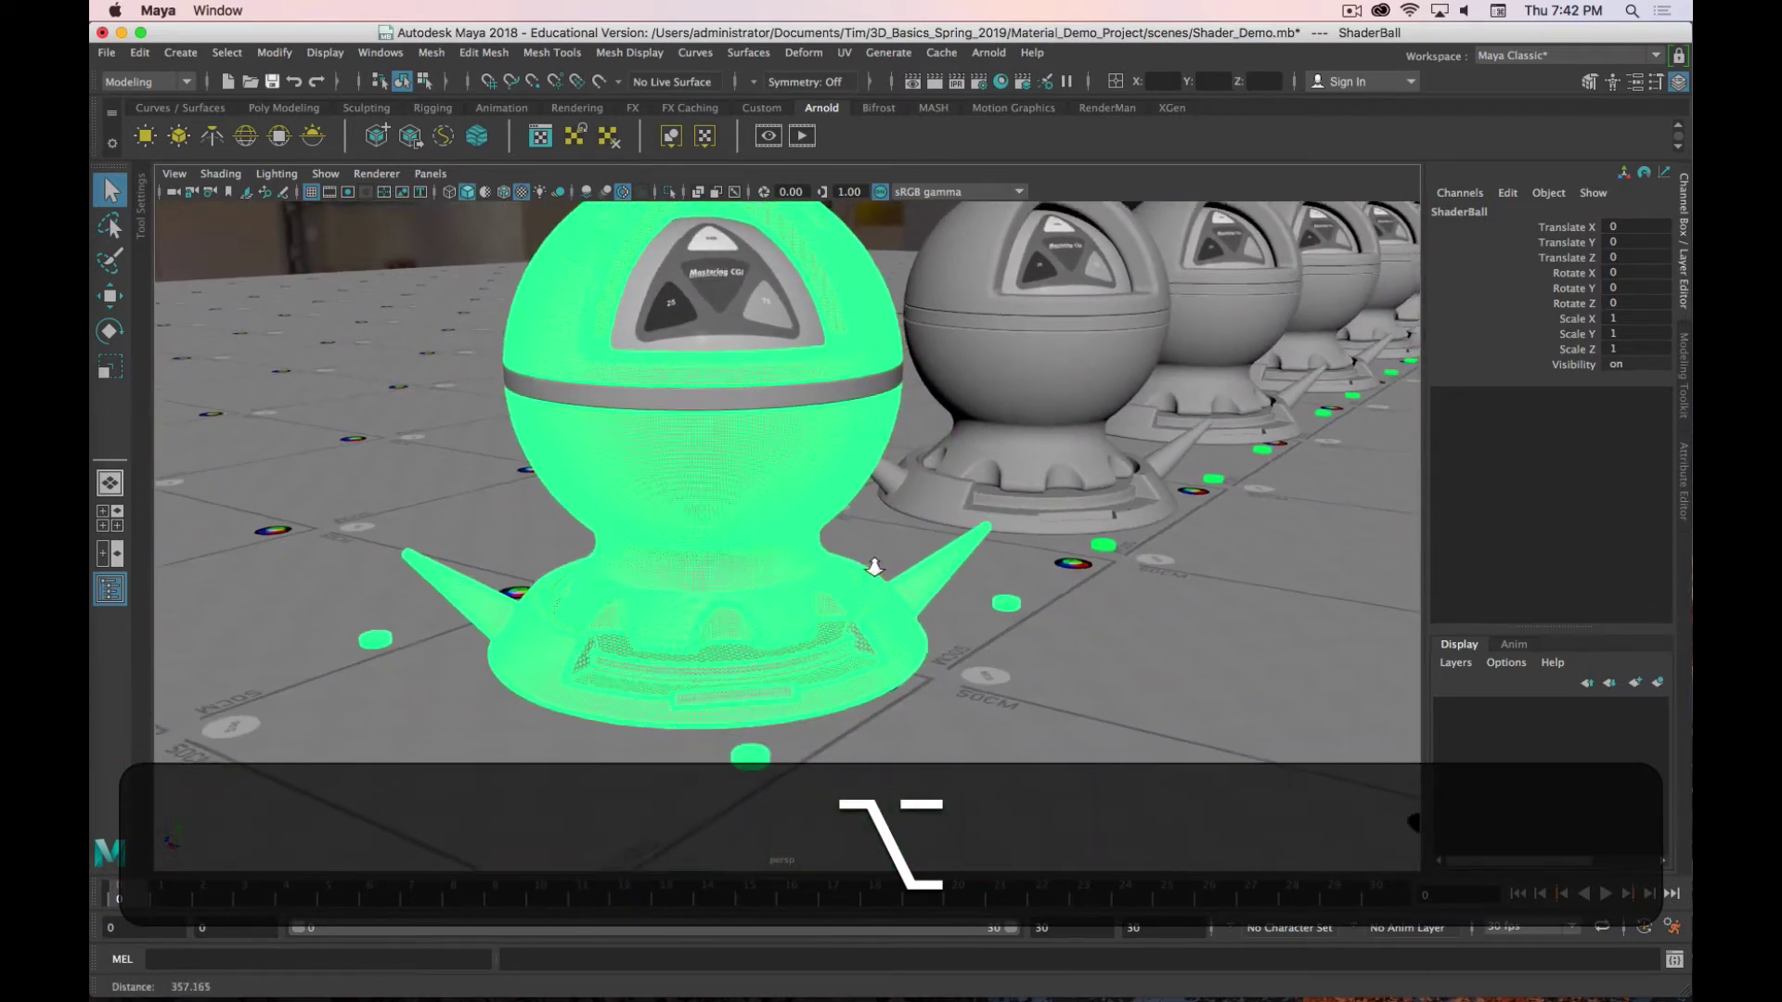
key("bracketleft")
left_click_drag(874, 566, 760, 556, "alt")
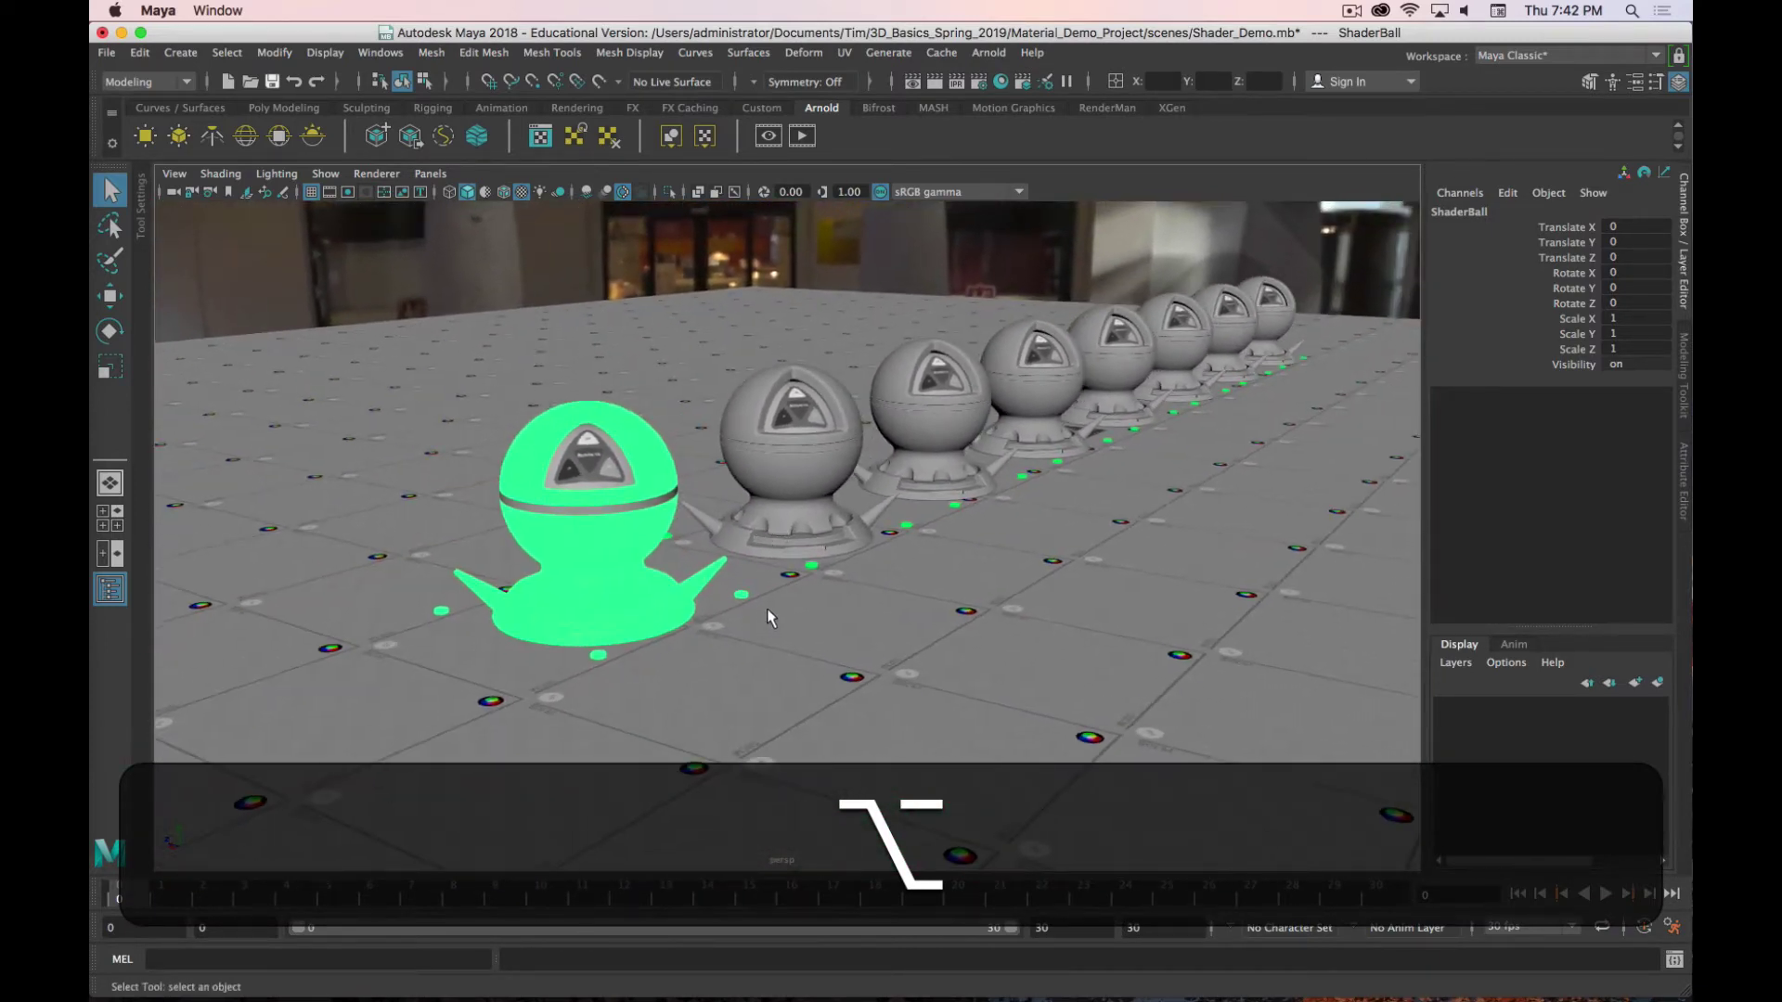
key("bracketleft")
key("bracketleft")
key("bracketleft")
key("bracketleft")
key("bracketleft")
key("bracketleft")
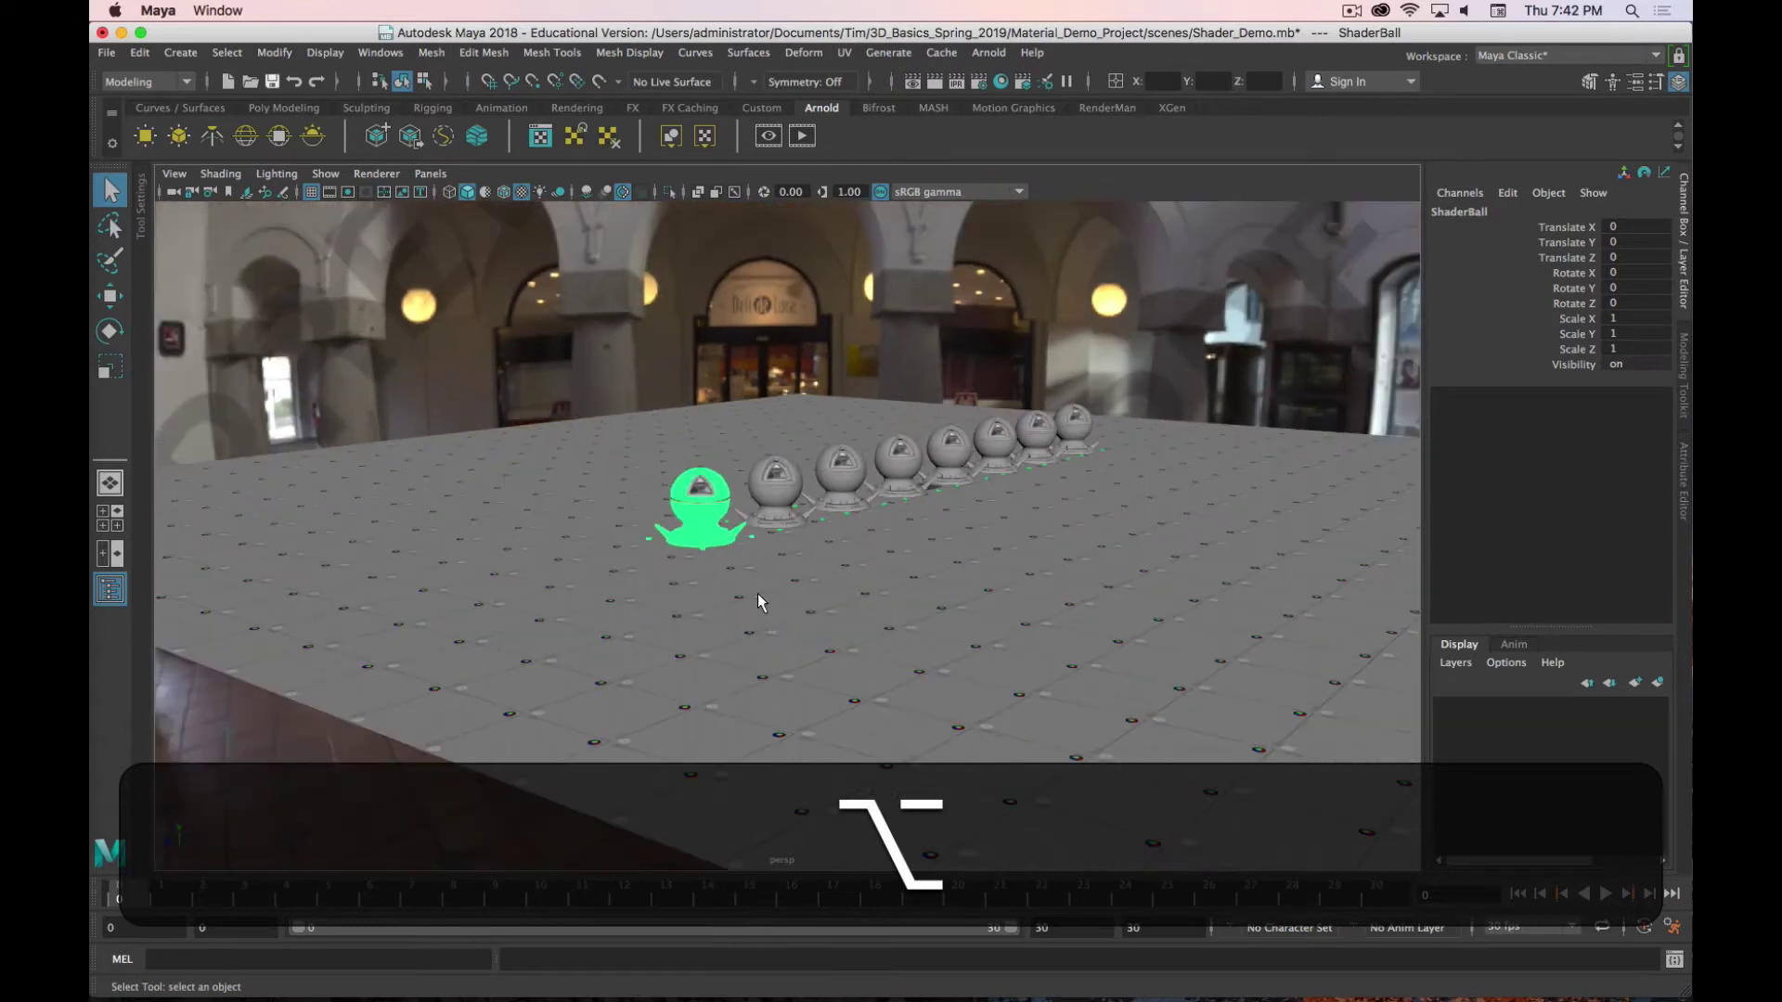
key("bracketleft")
key("alt+super+period")
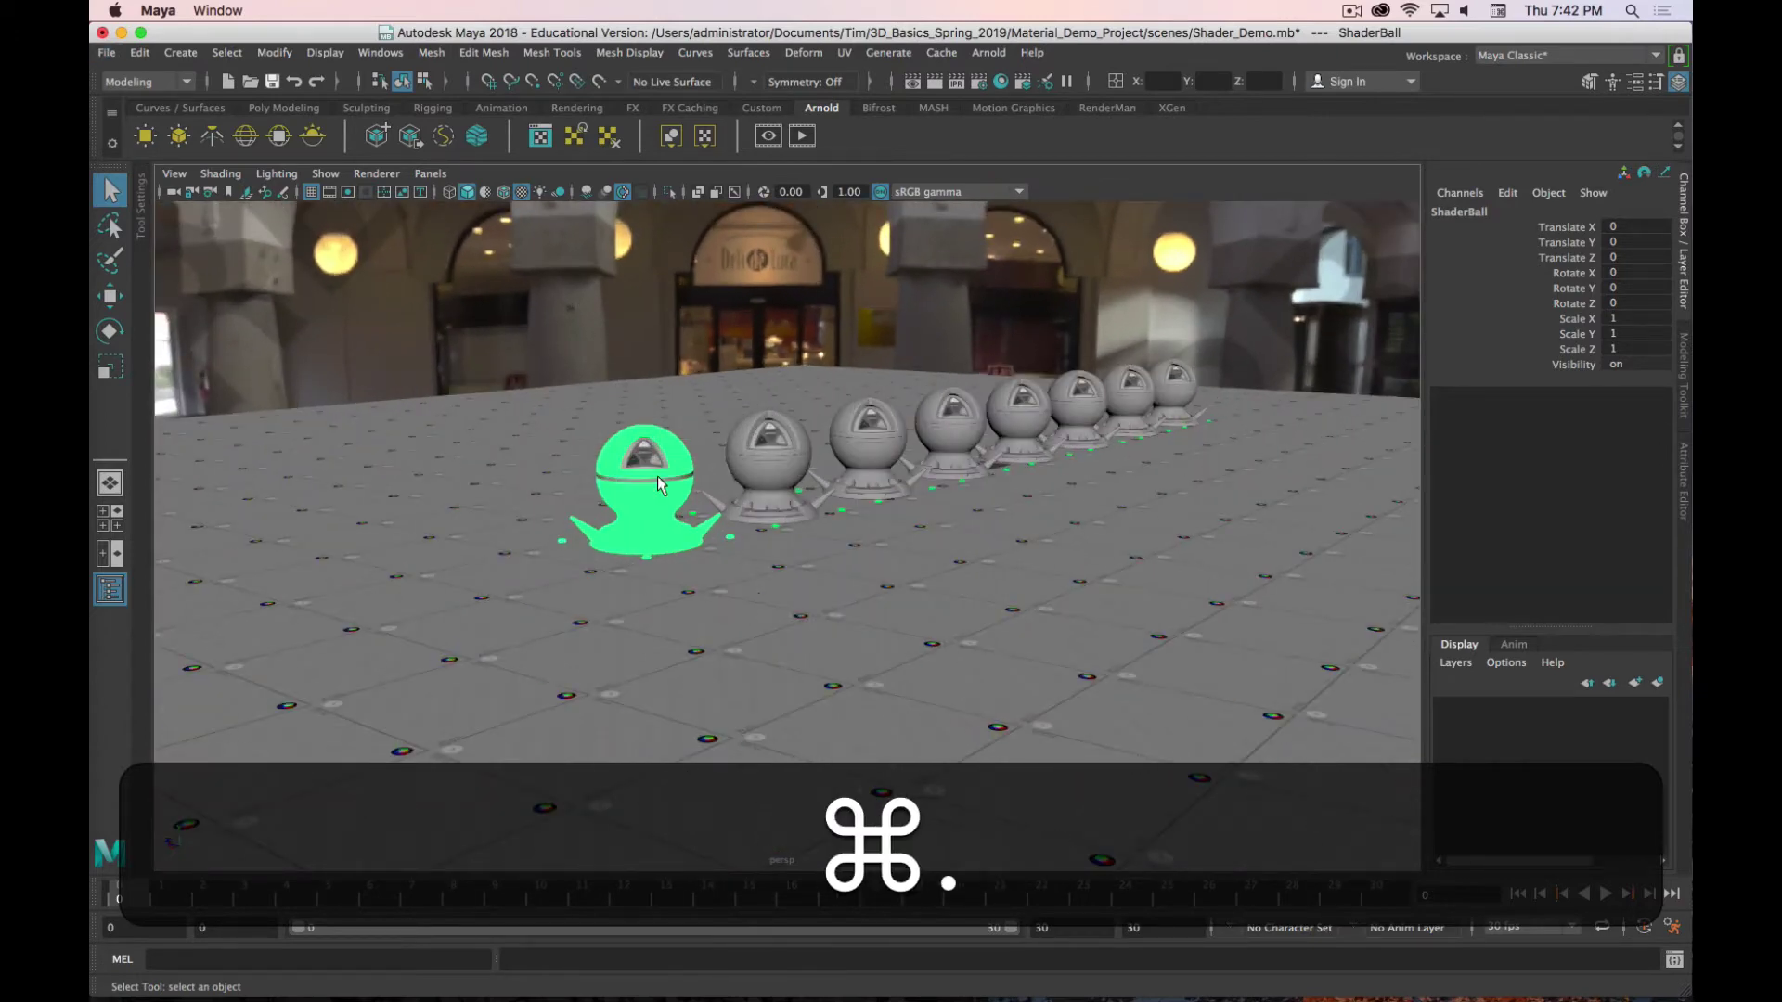
scroll(798, 540, "down", 5)
scroll(793, 529, "up", 6)
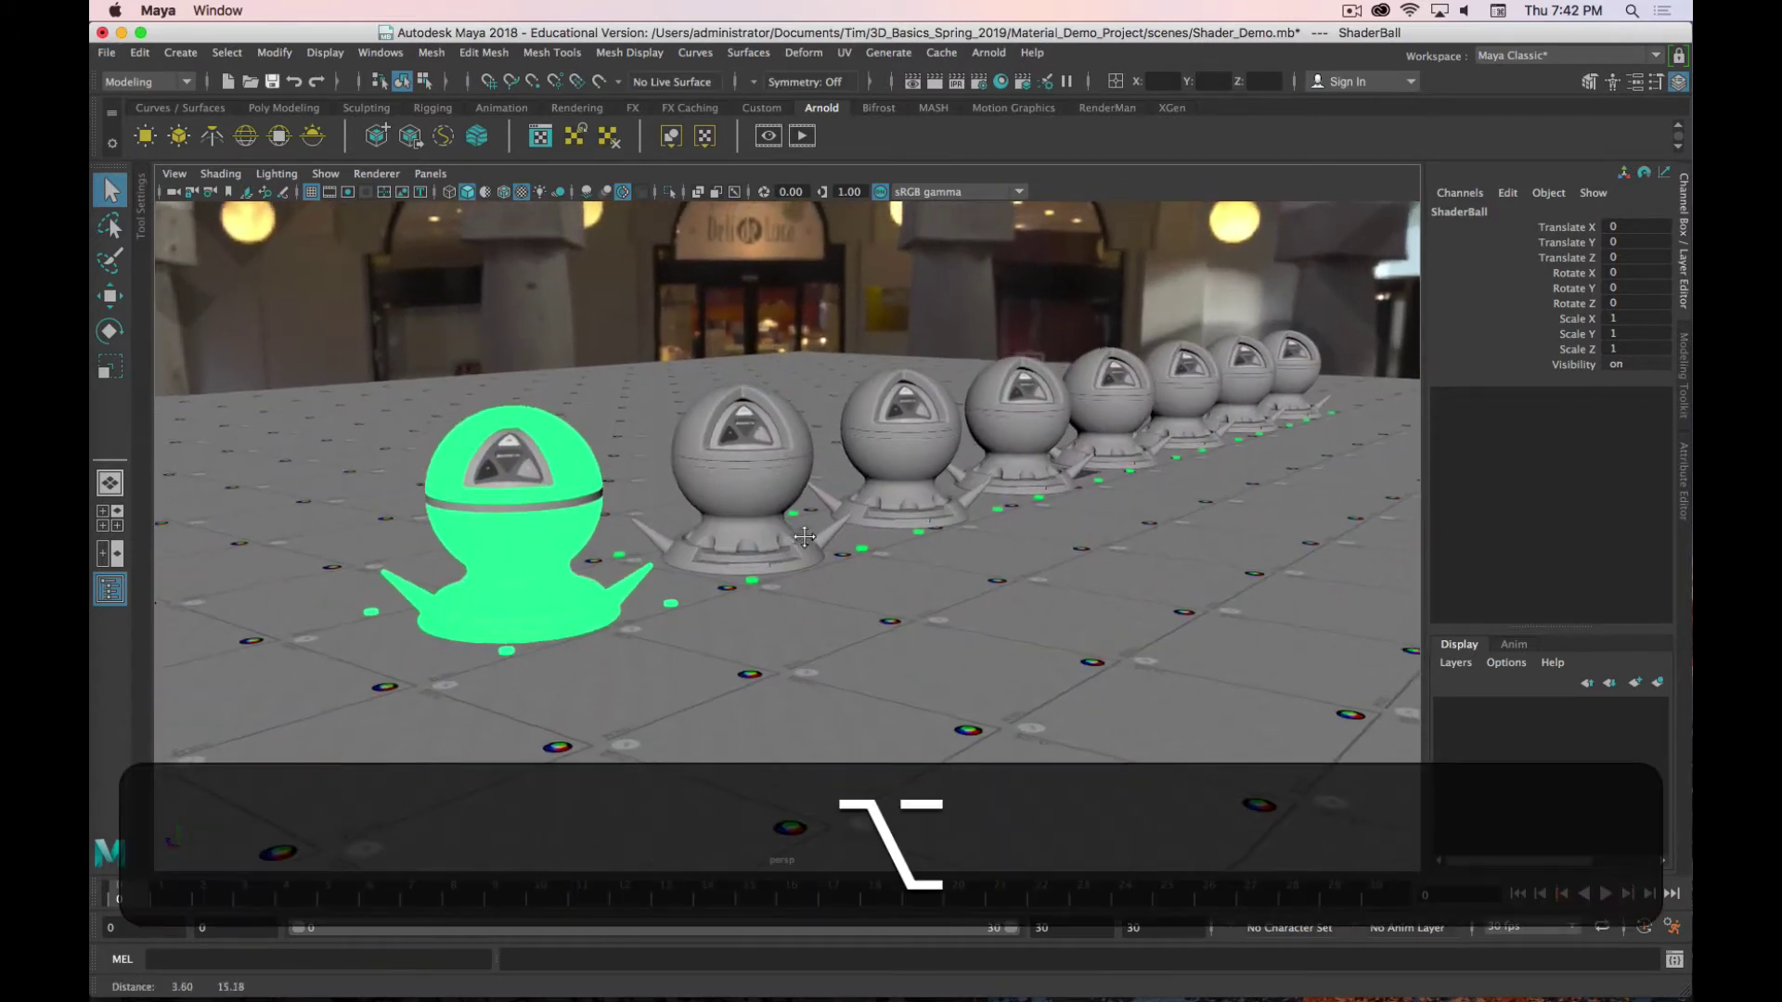
left_click_drag(804, 537, 798, 548, "alt")
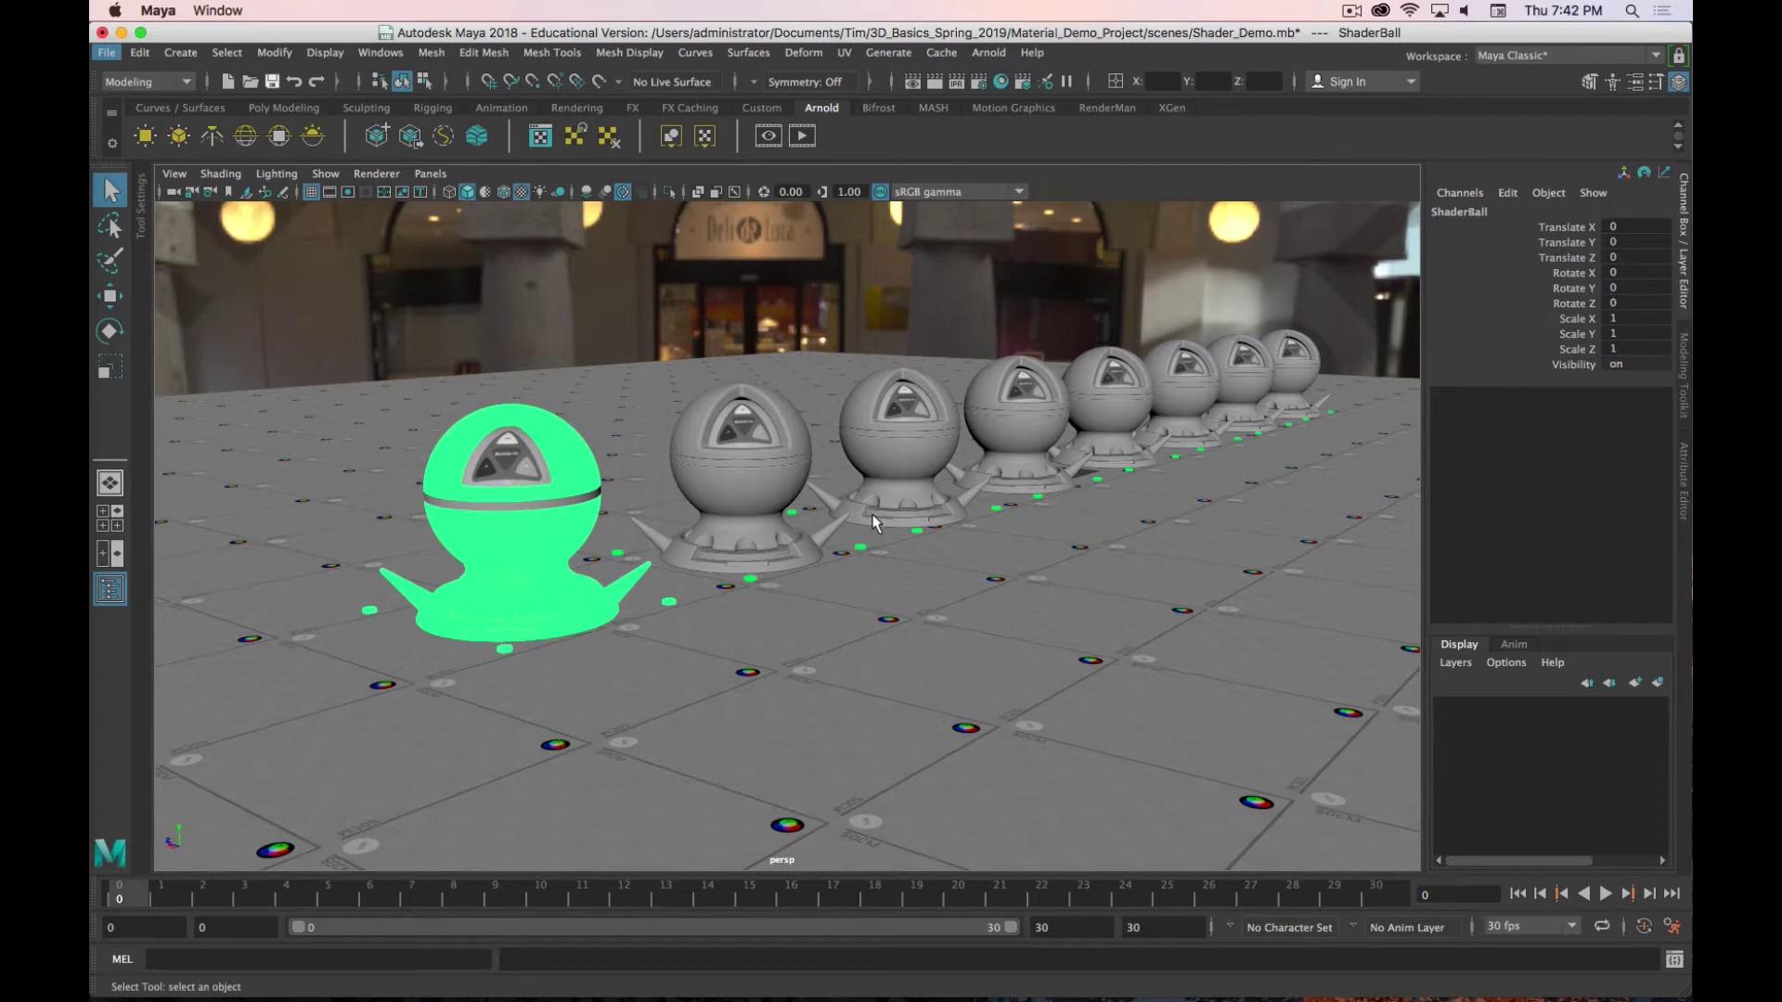
left_click_drag(896, 593, 822, 618, "alt")
scroll(821, 586, "down", 5)
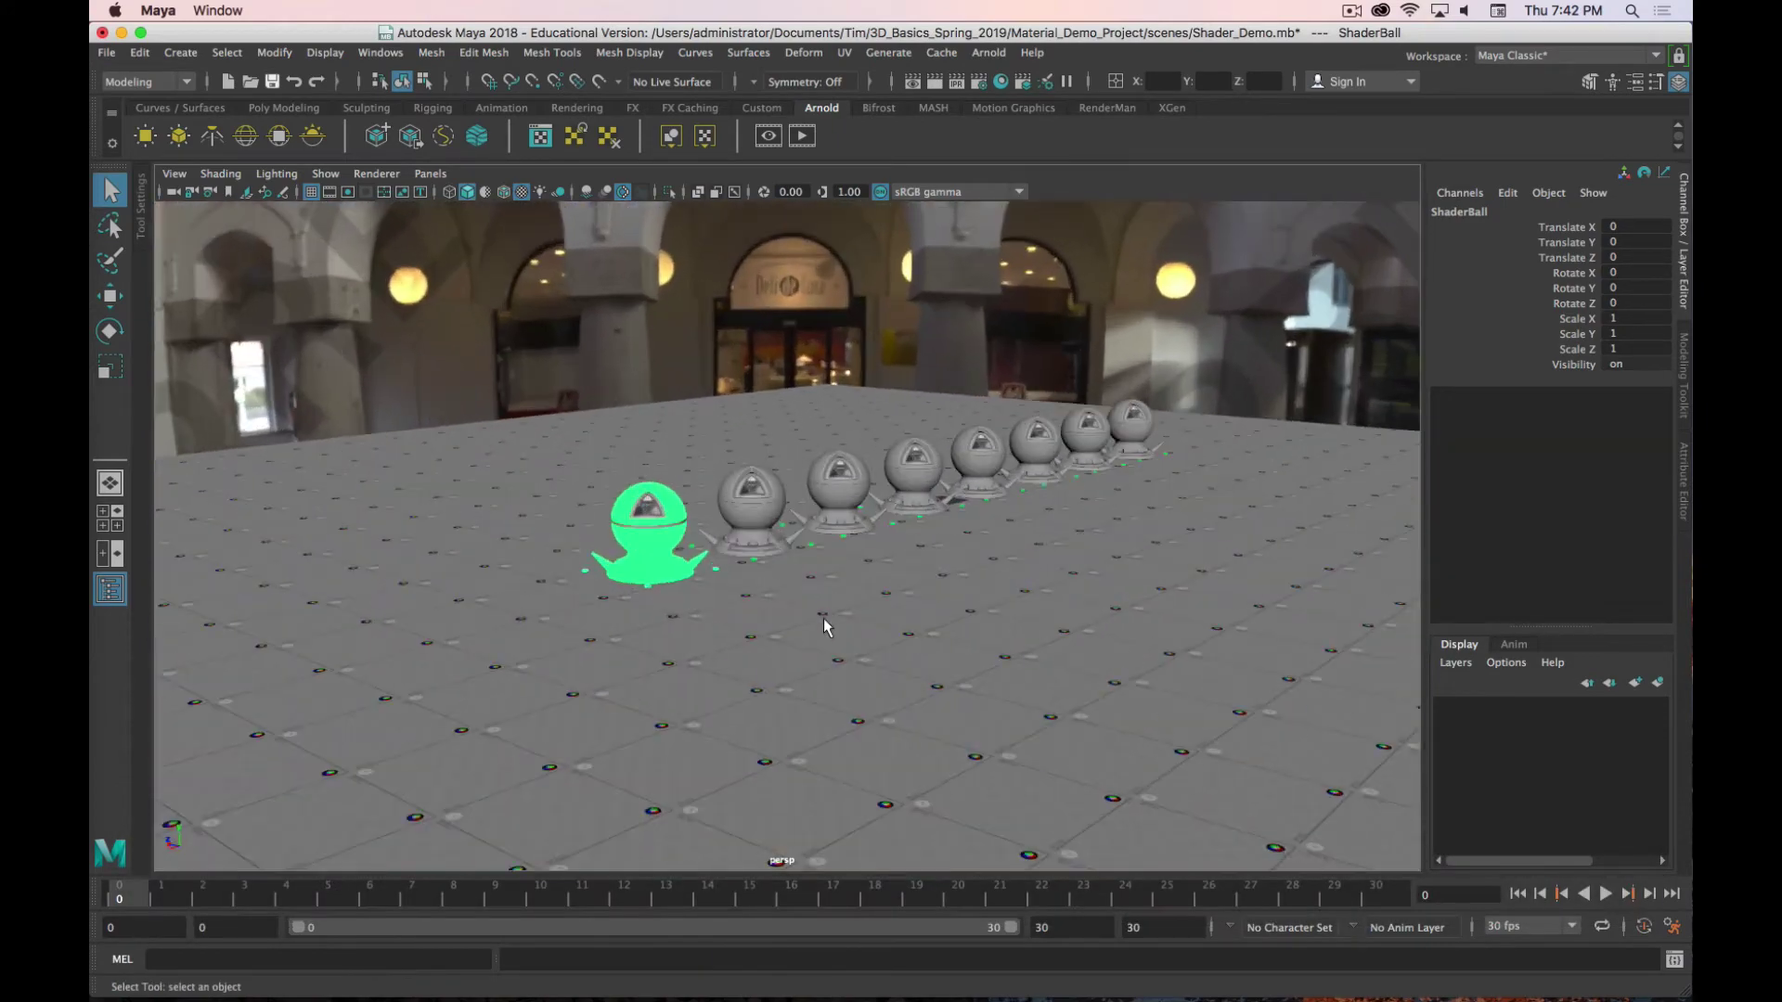
Step: Select the floor plane and frame it to view its full extent inside the sky dome
left_click(998, 617)
scroll(833, 613, "up", 5)
key("f")
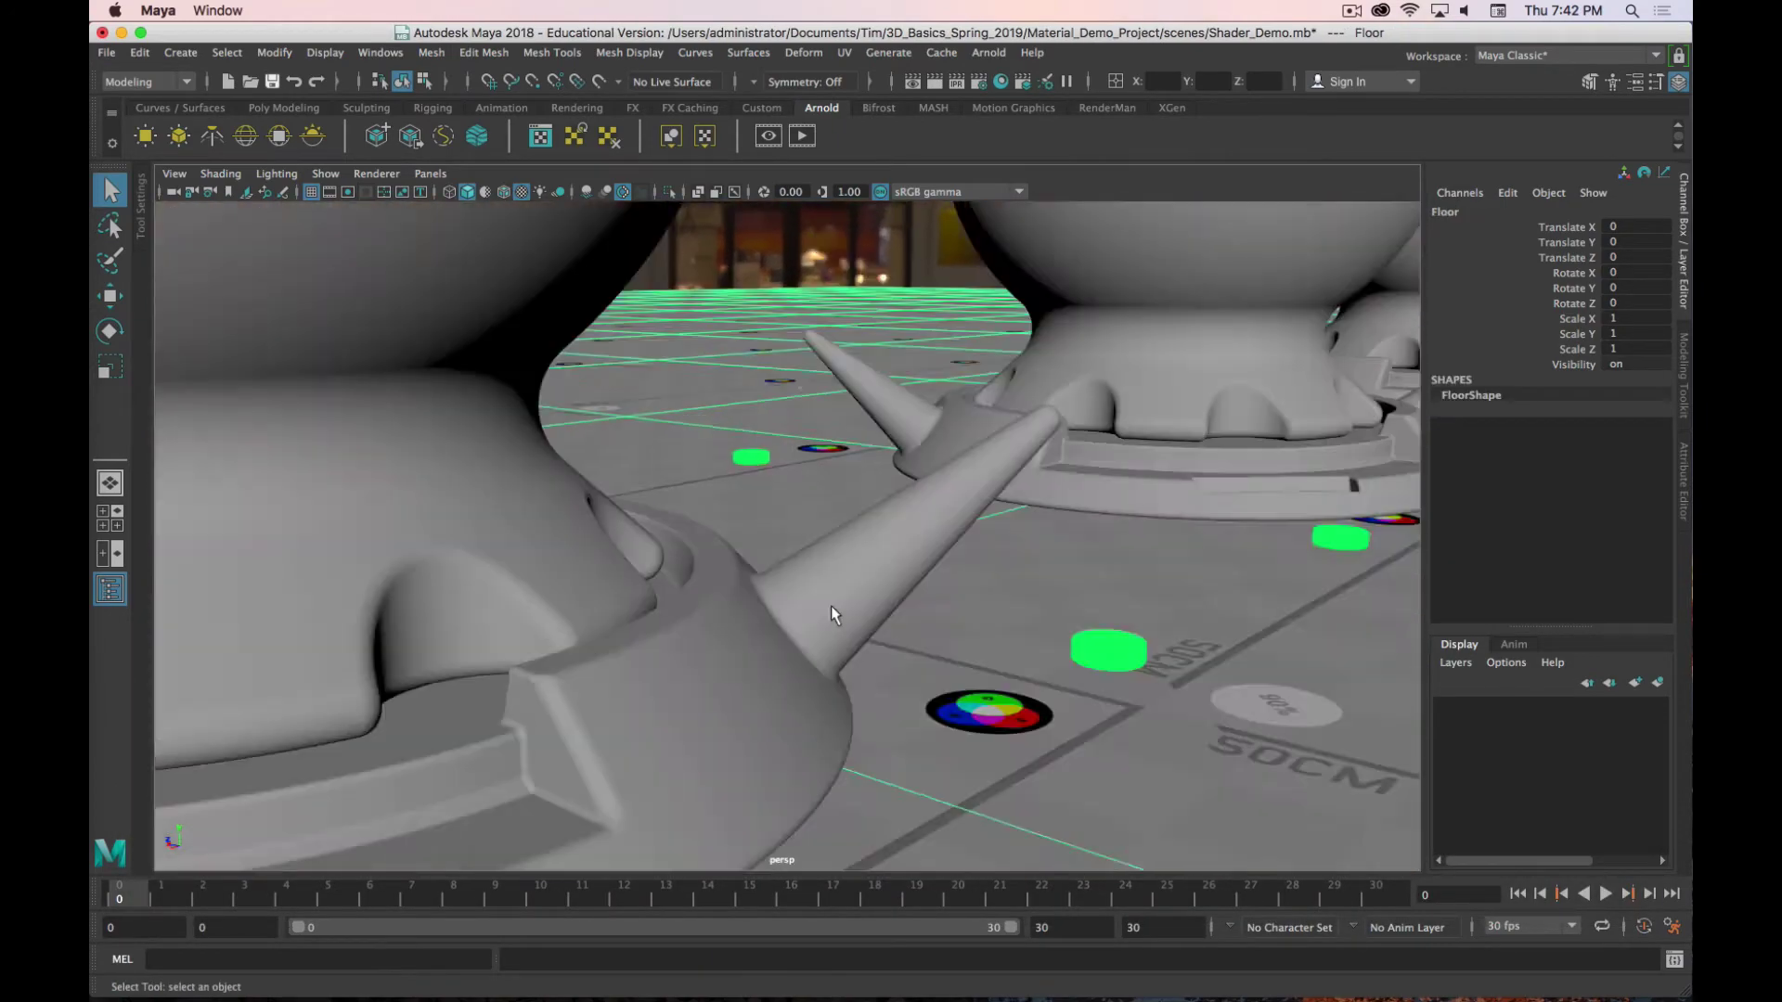
scroll(865, 570, "down", 5)
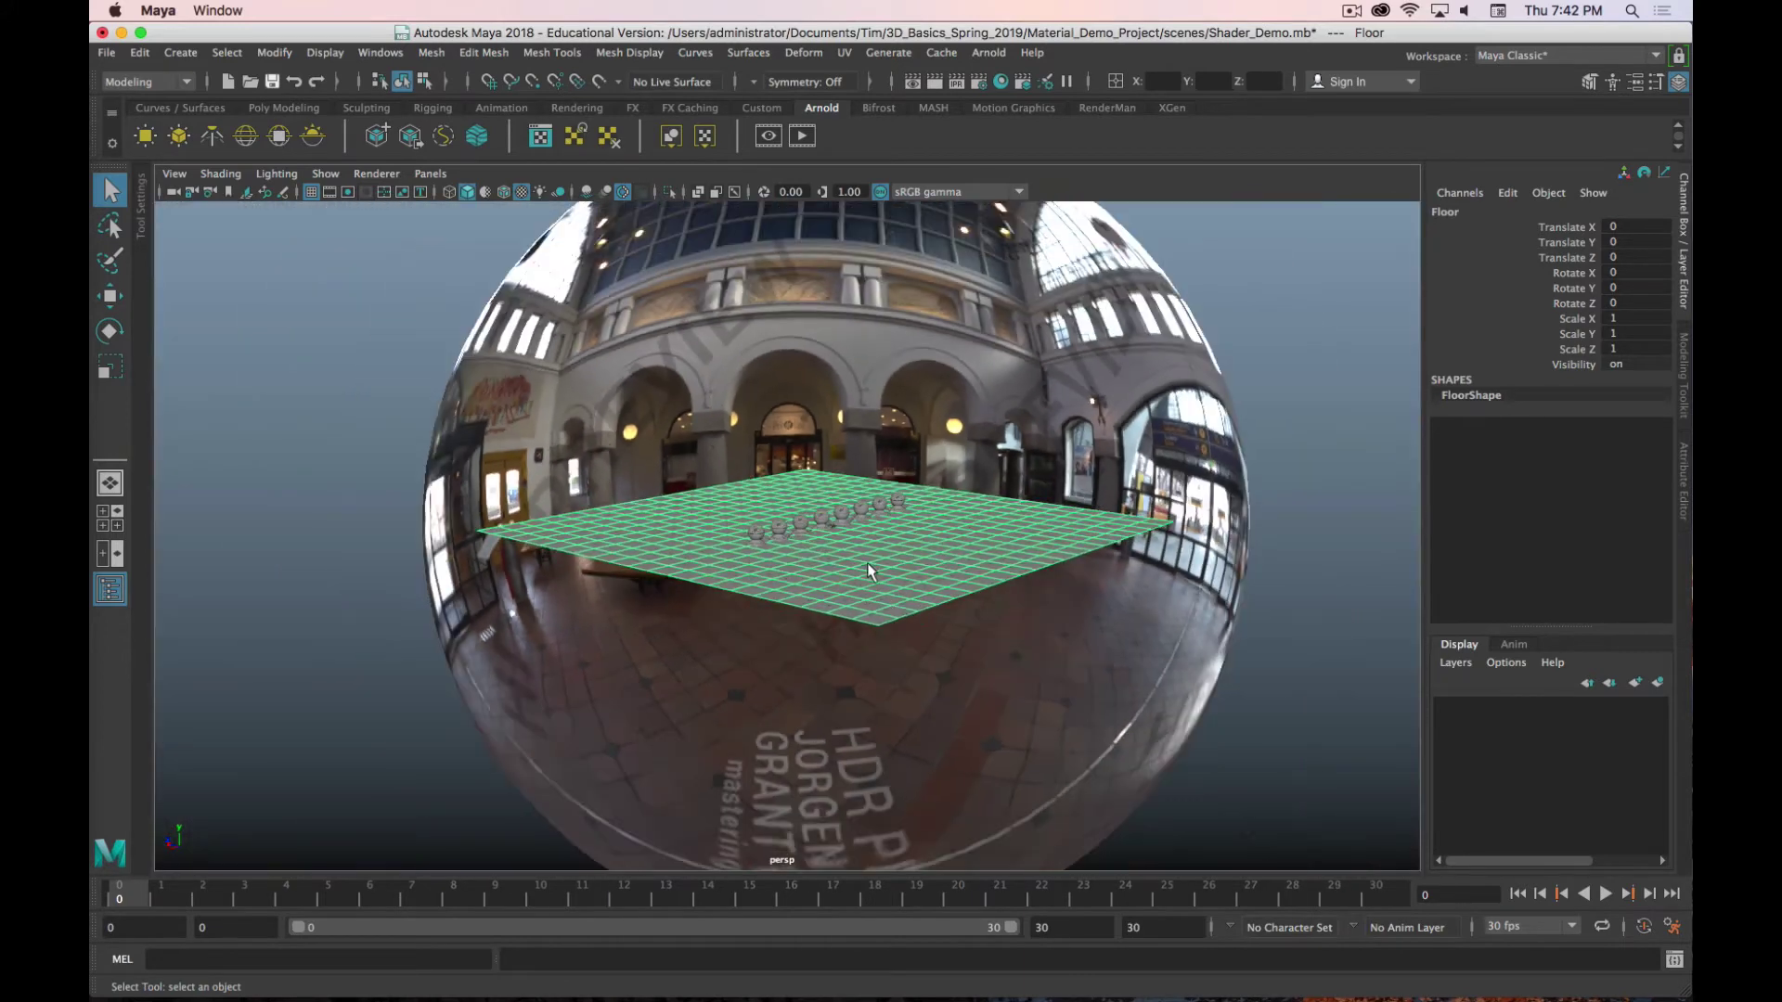
Step: Select the Arnold sky dome light, check it in the Outliner, and inspect the environment image wrapped around the scene
left_click(897, 365)
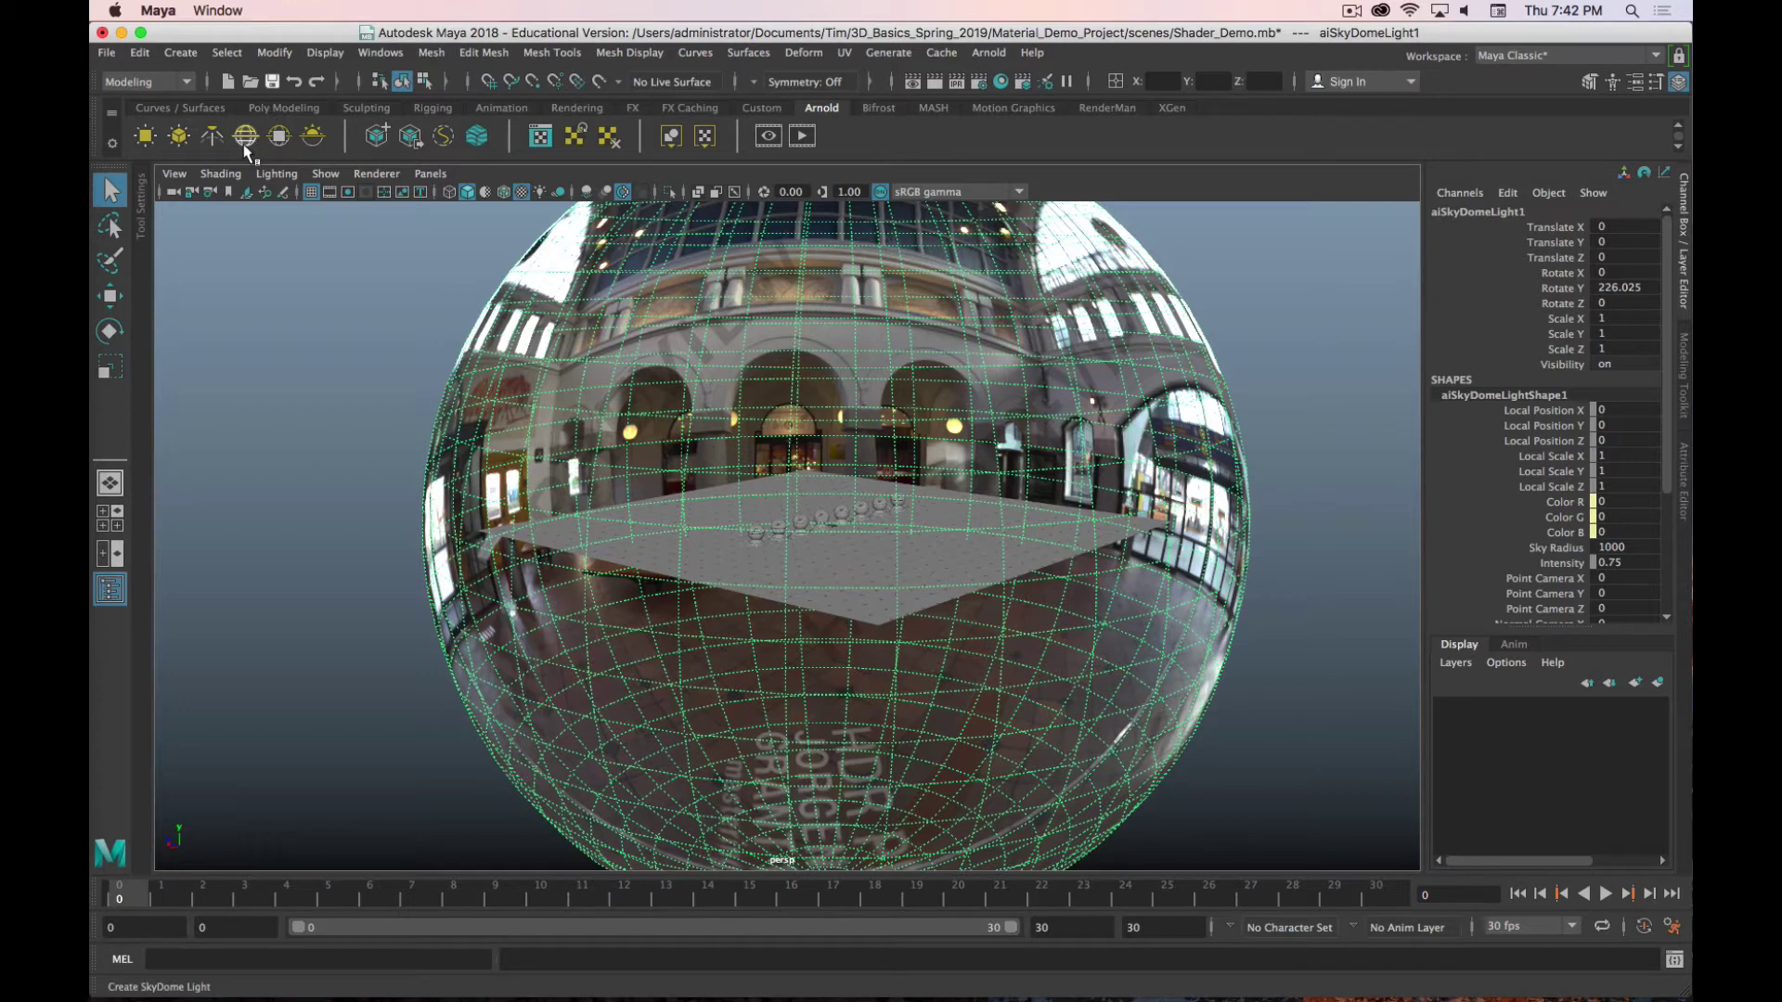
left_click(109, 590)
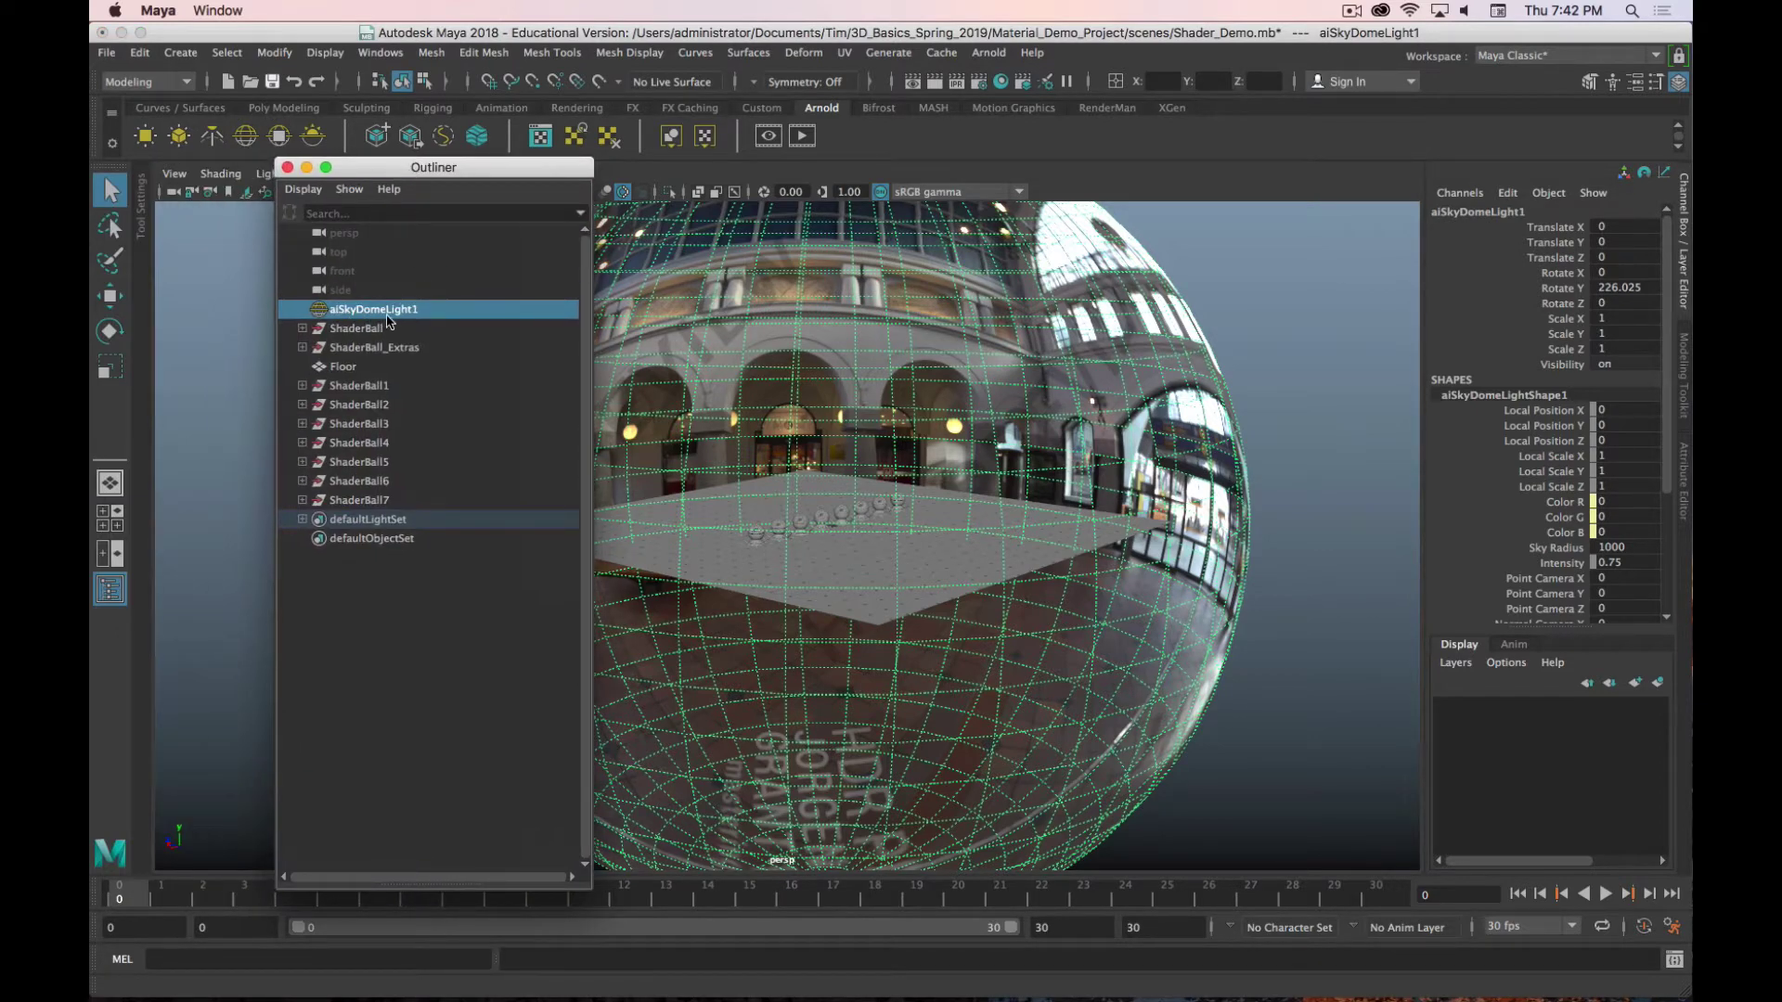
left_click_drag(425, 178, 119, 371)
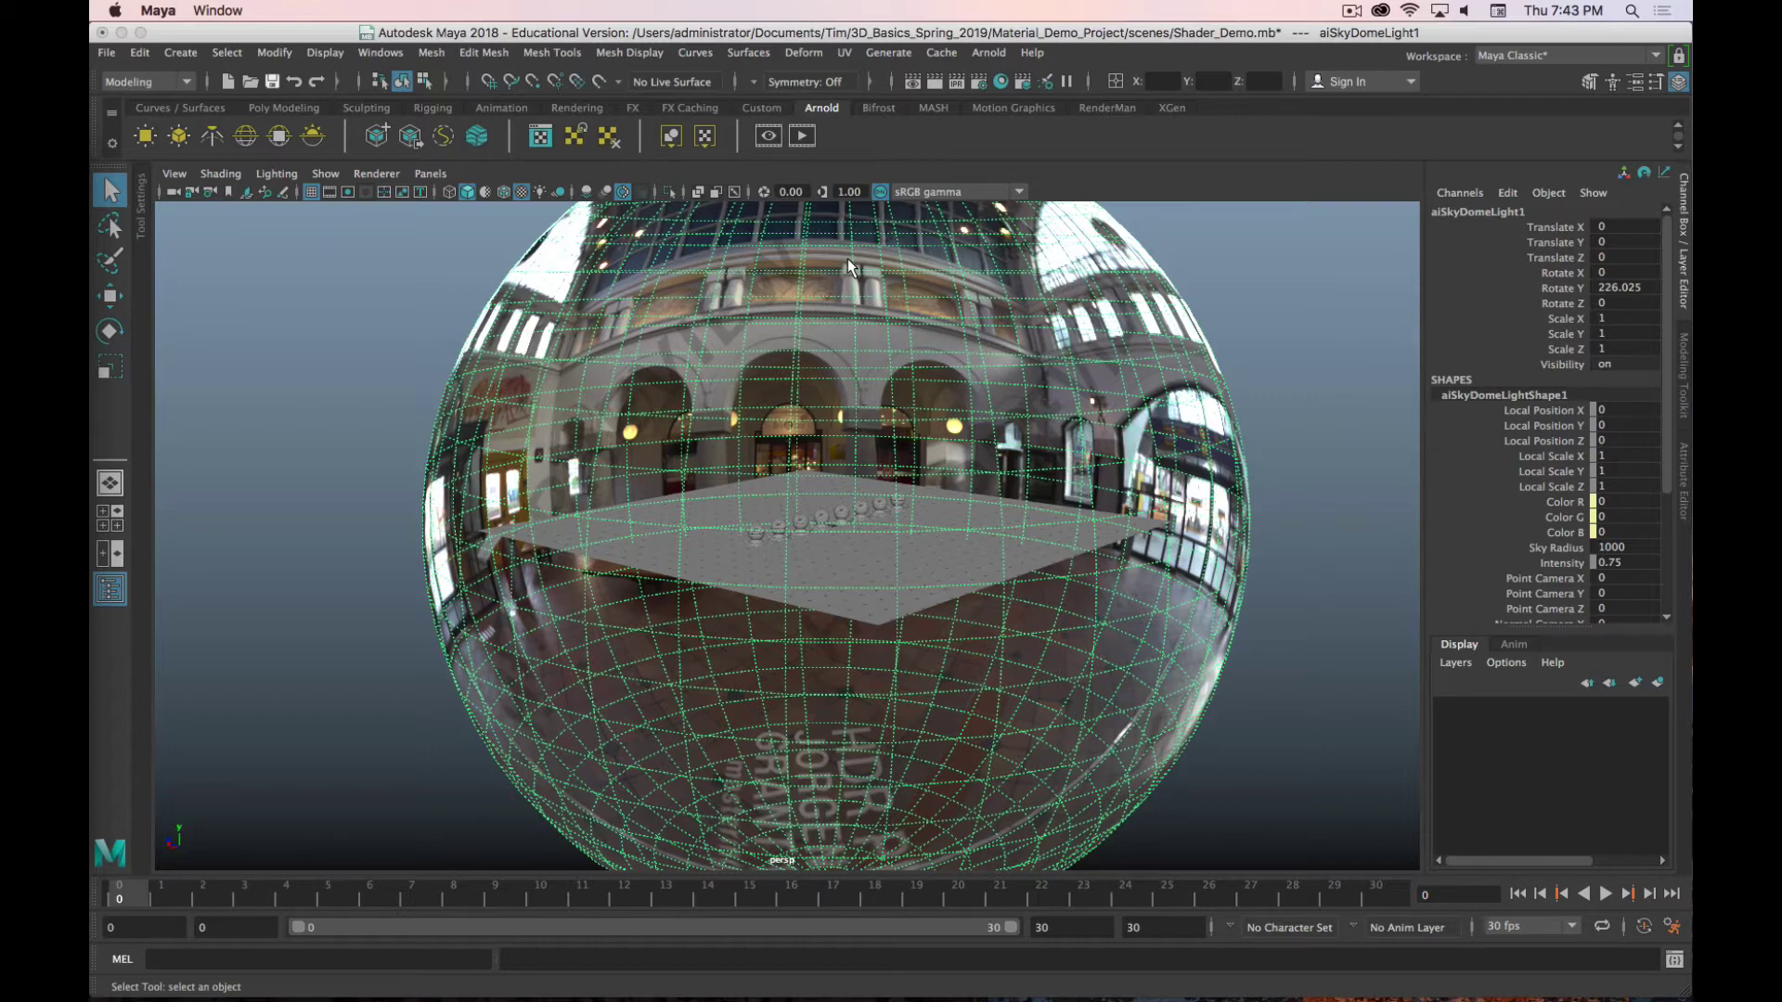
scroll(850, 516, "up", 5)
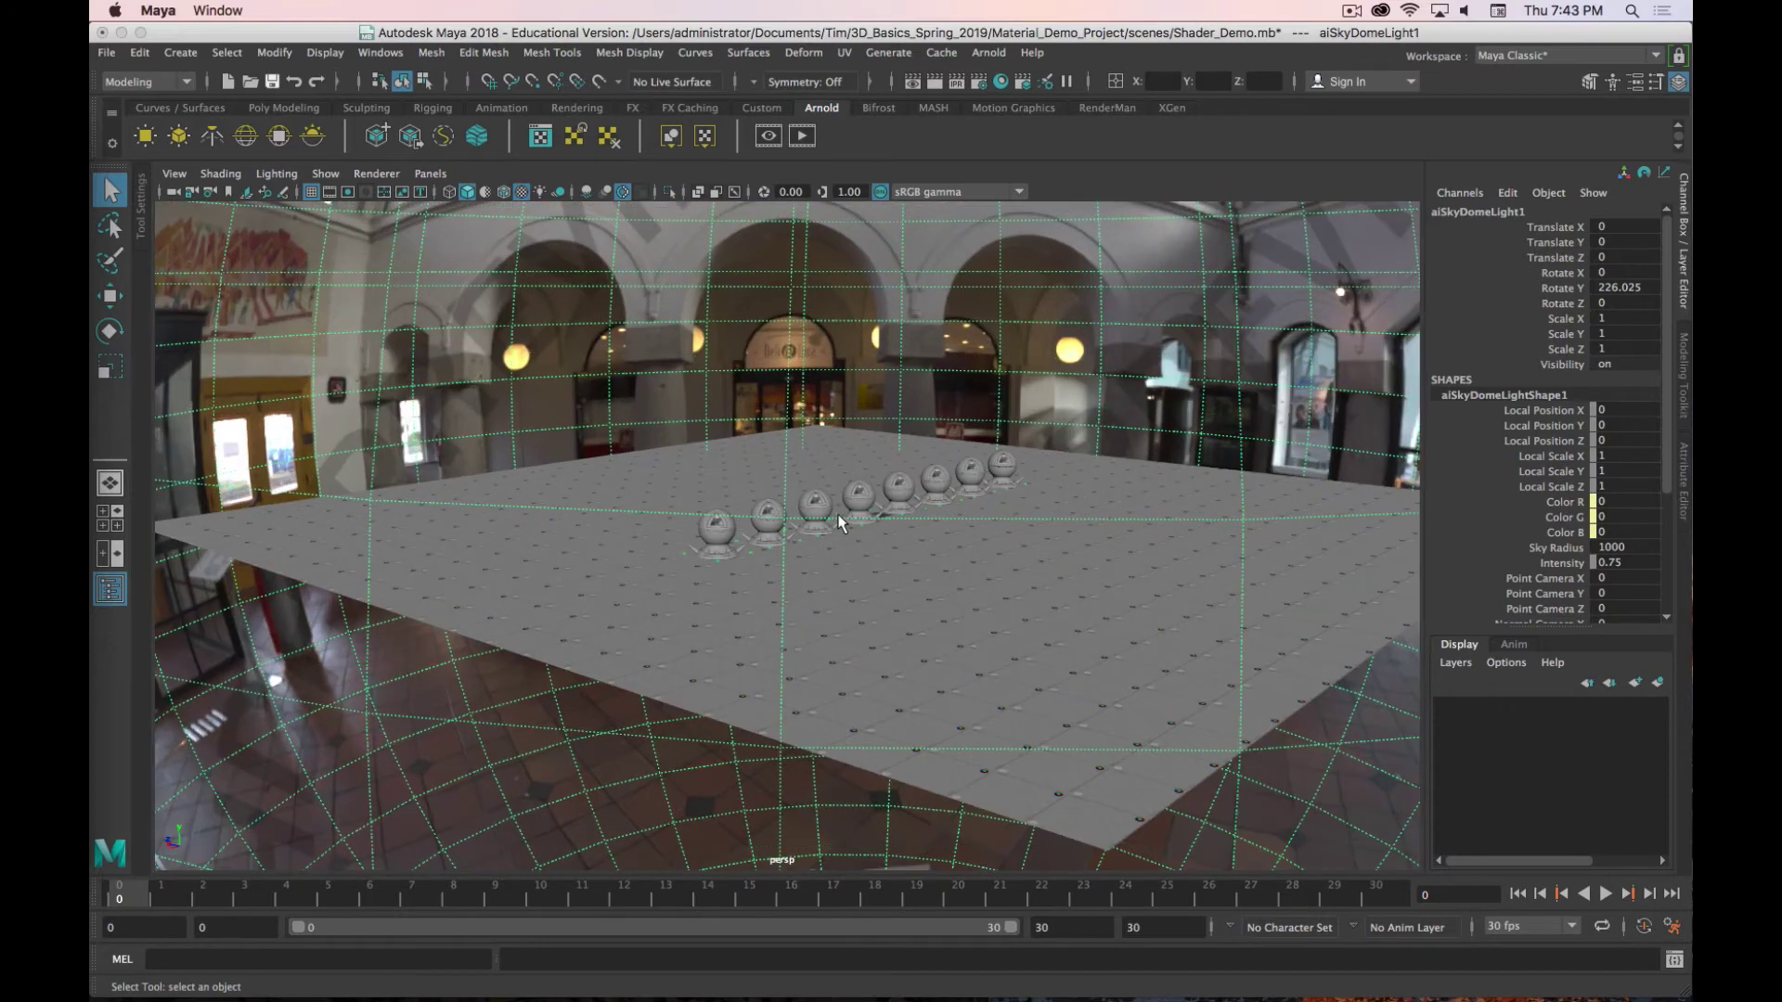
scroll(840, 522, "down", 5)
left_click_drag(840, 523, 774, 504, "alt")
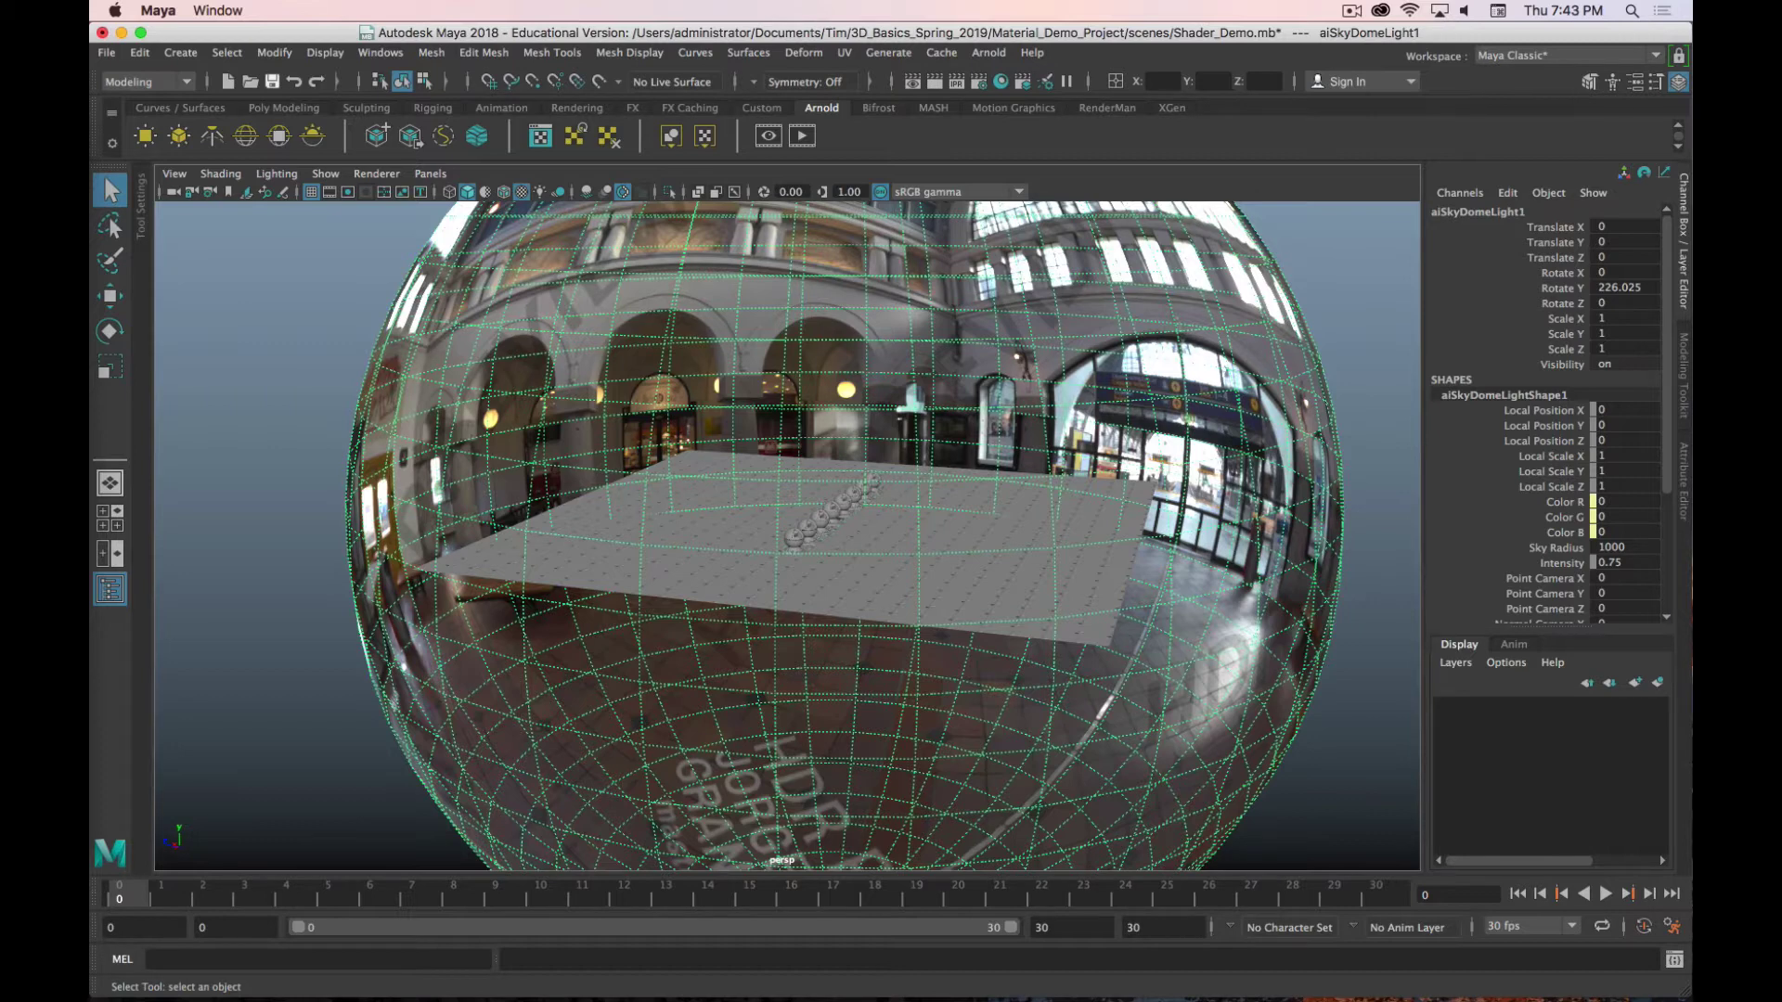
Step: Switch to the HDRI Haven site in Firefox and browse the categories and latest HDRIs in its catalogue
key("super+Tab")
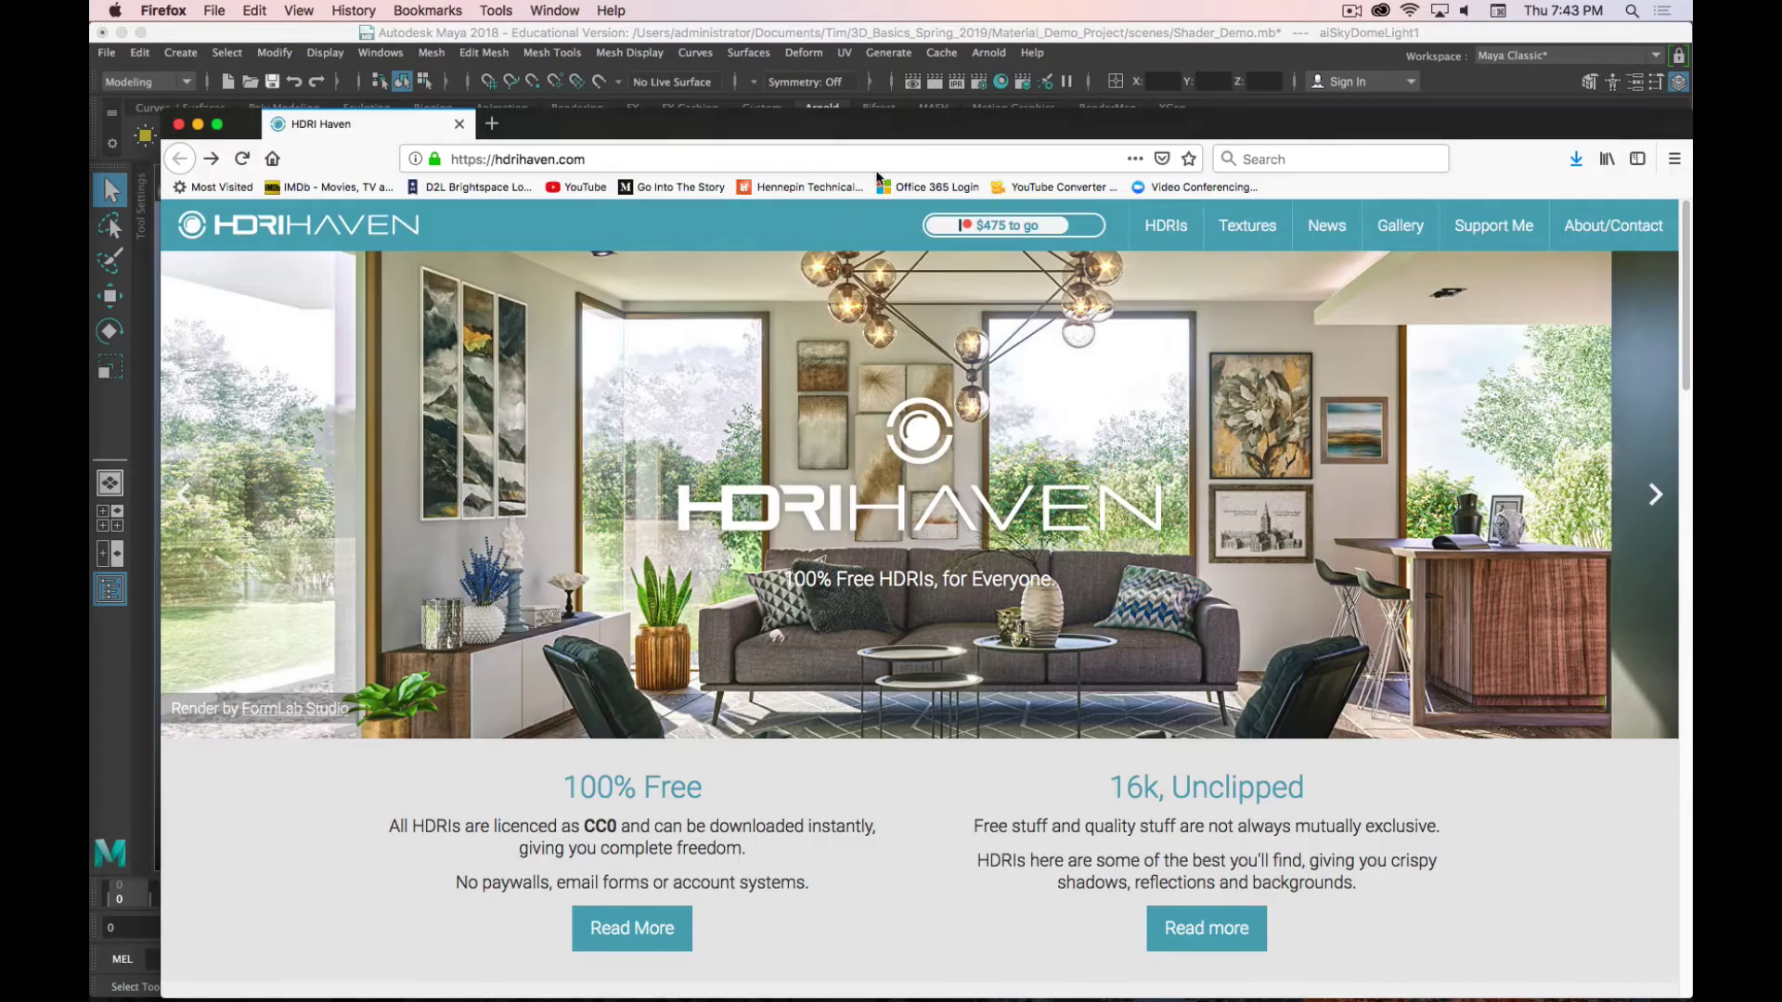
left_click_drag(883, 132, 793, 50)
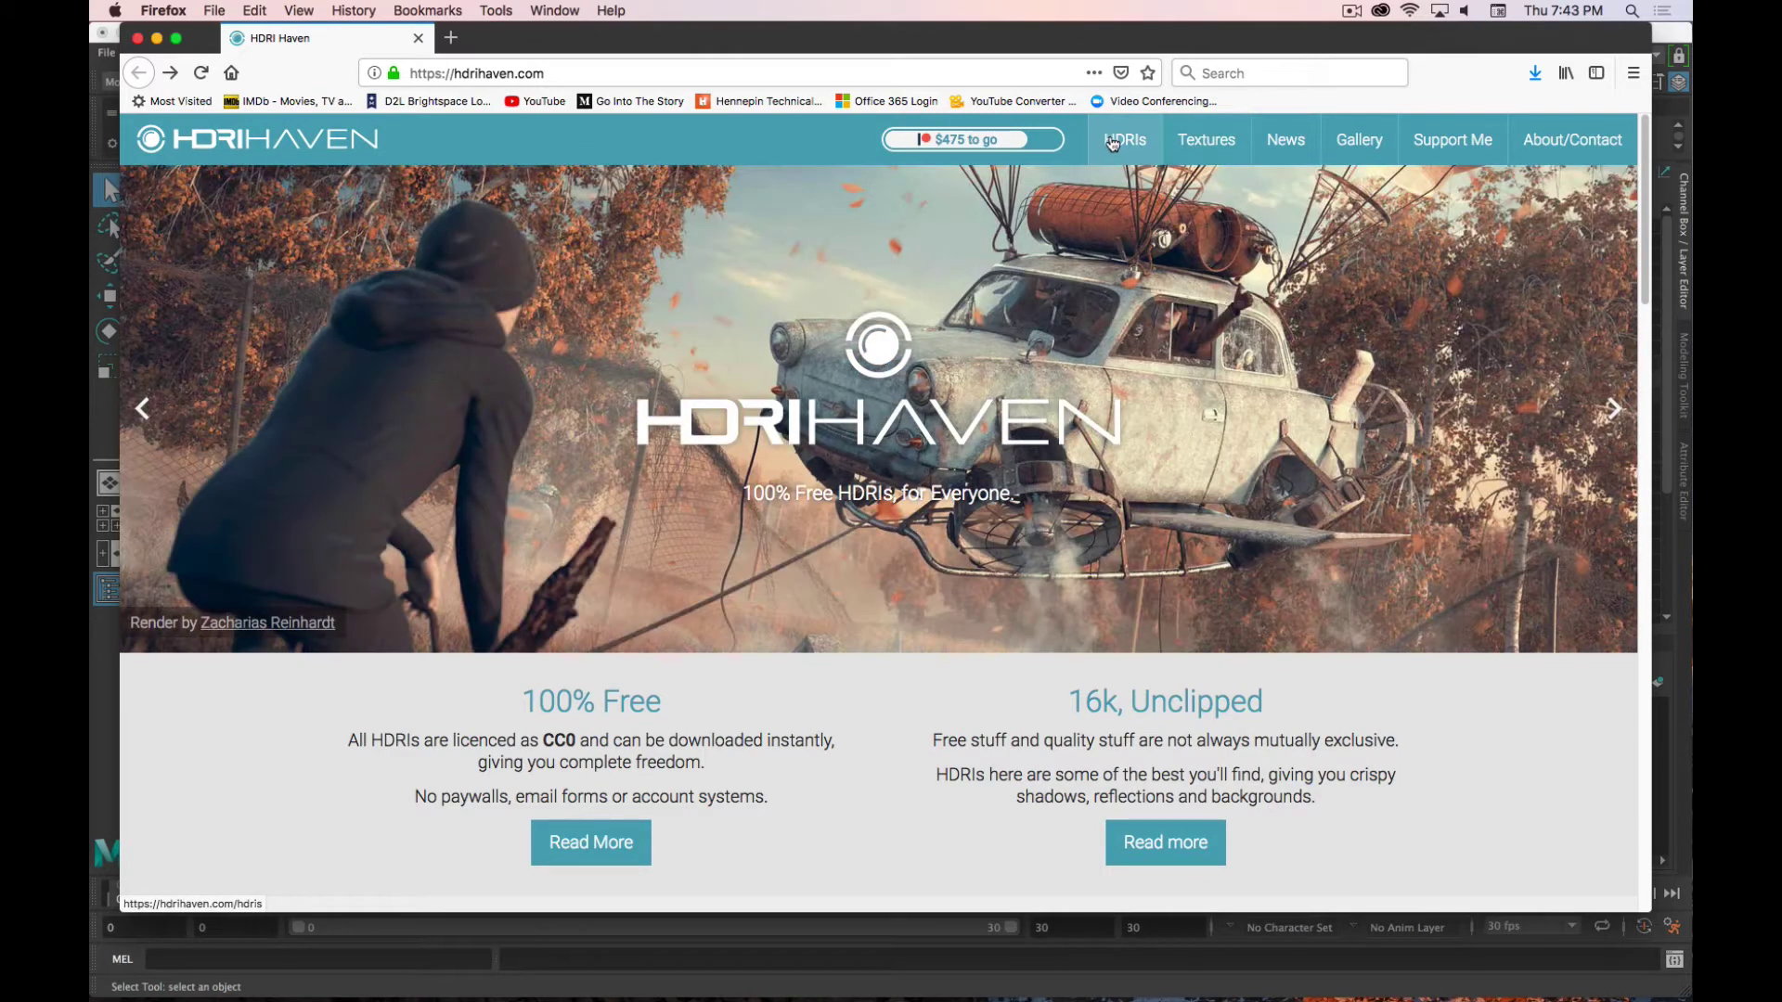
left_click(1123, 141)
scroll(793, 516, "down", 5)
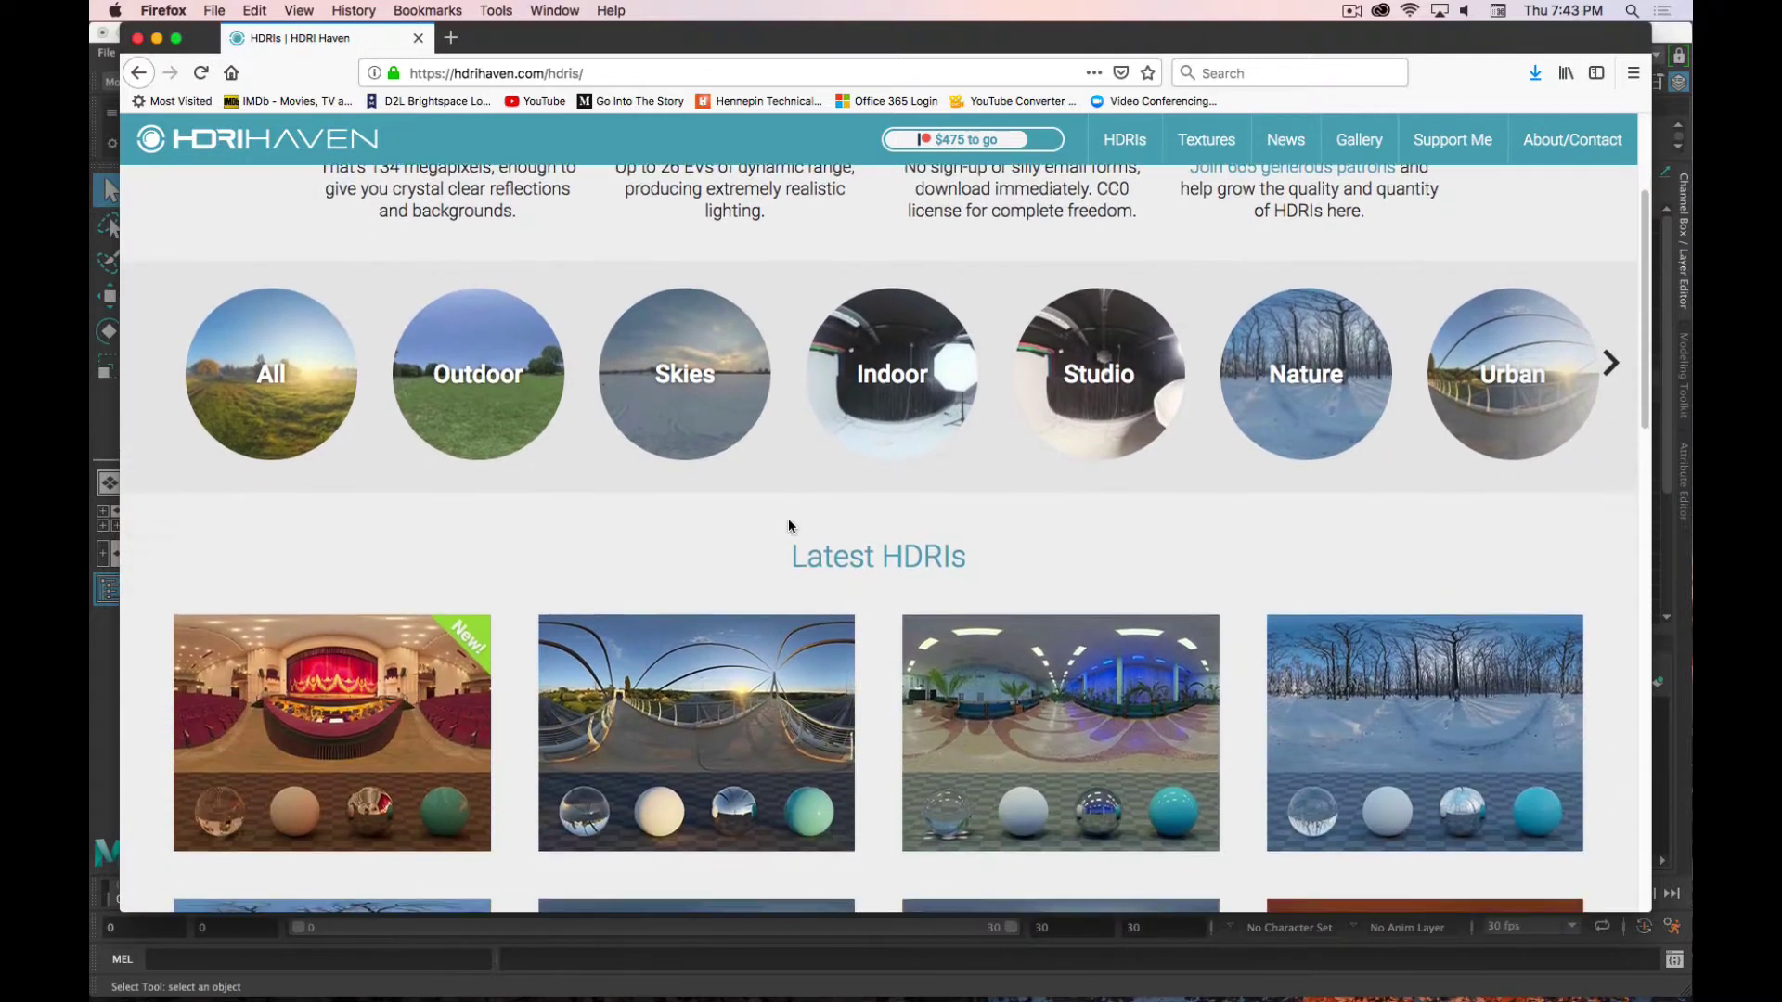
scroll(891, 446, "down", 5)
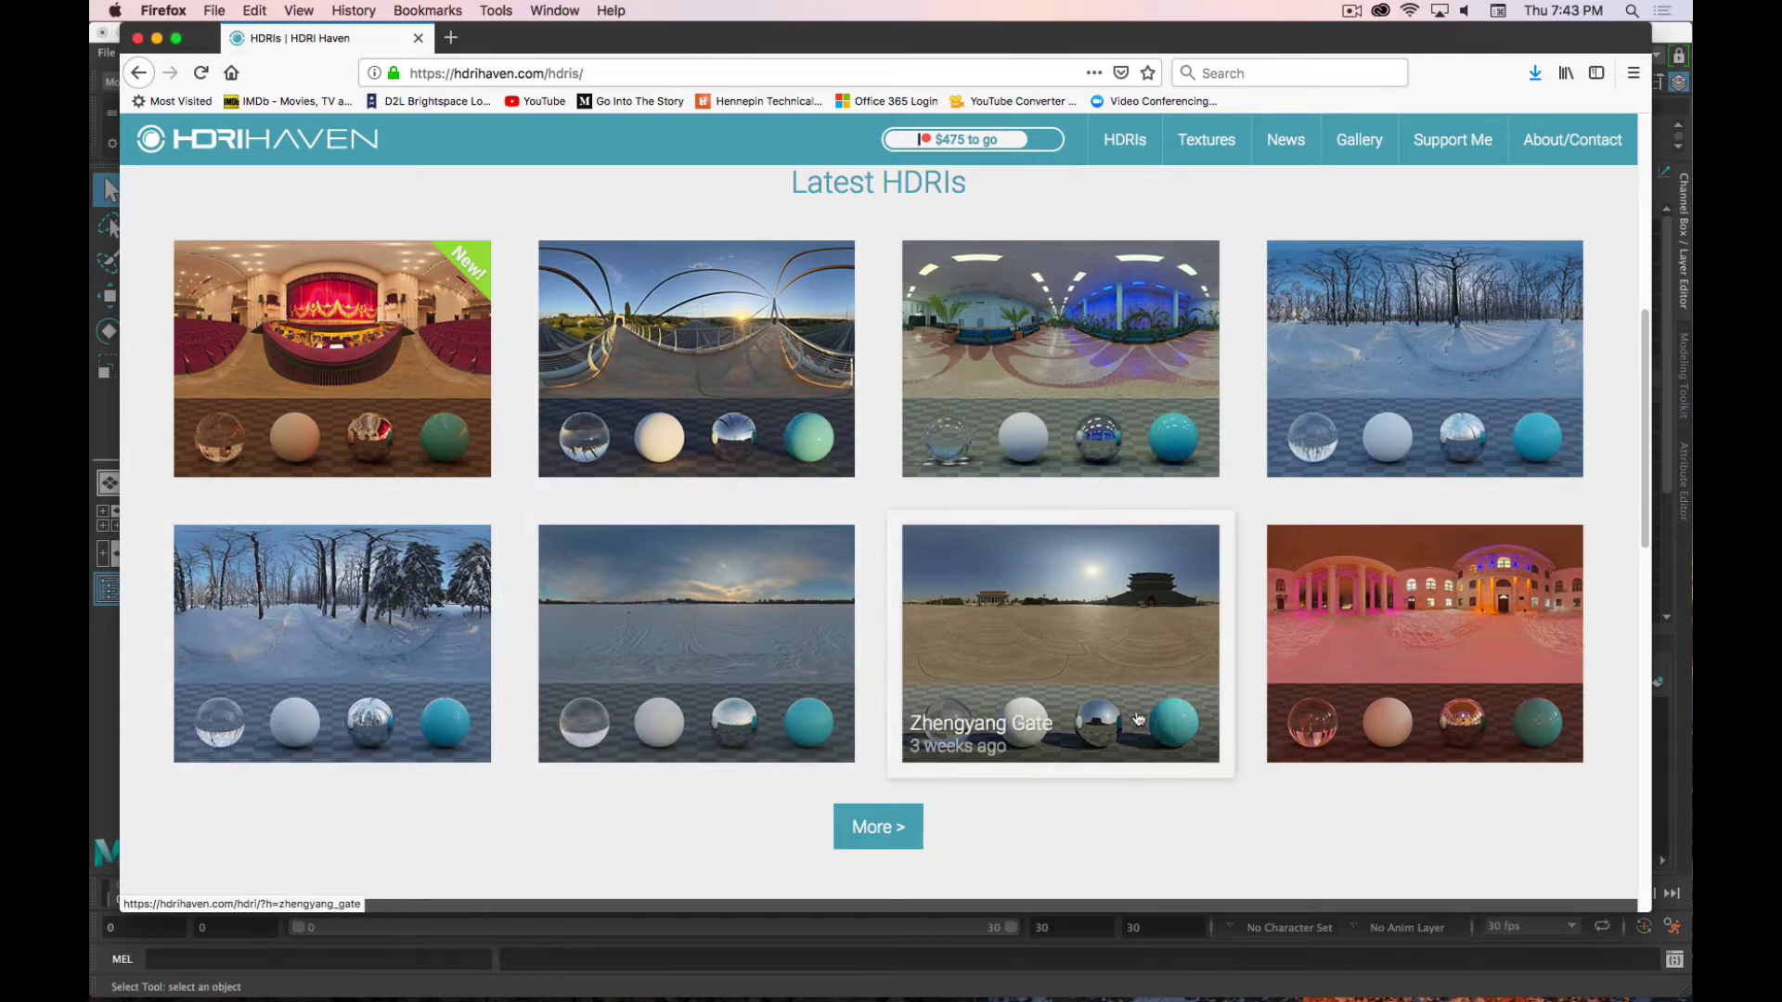
Step: Open the Pedestrian Overpass HDRI and compare its panorama with the lighting and reflections on the four preview spheres
left_click(675, 475)
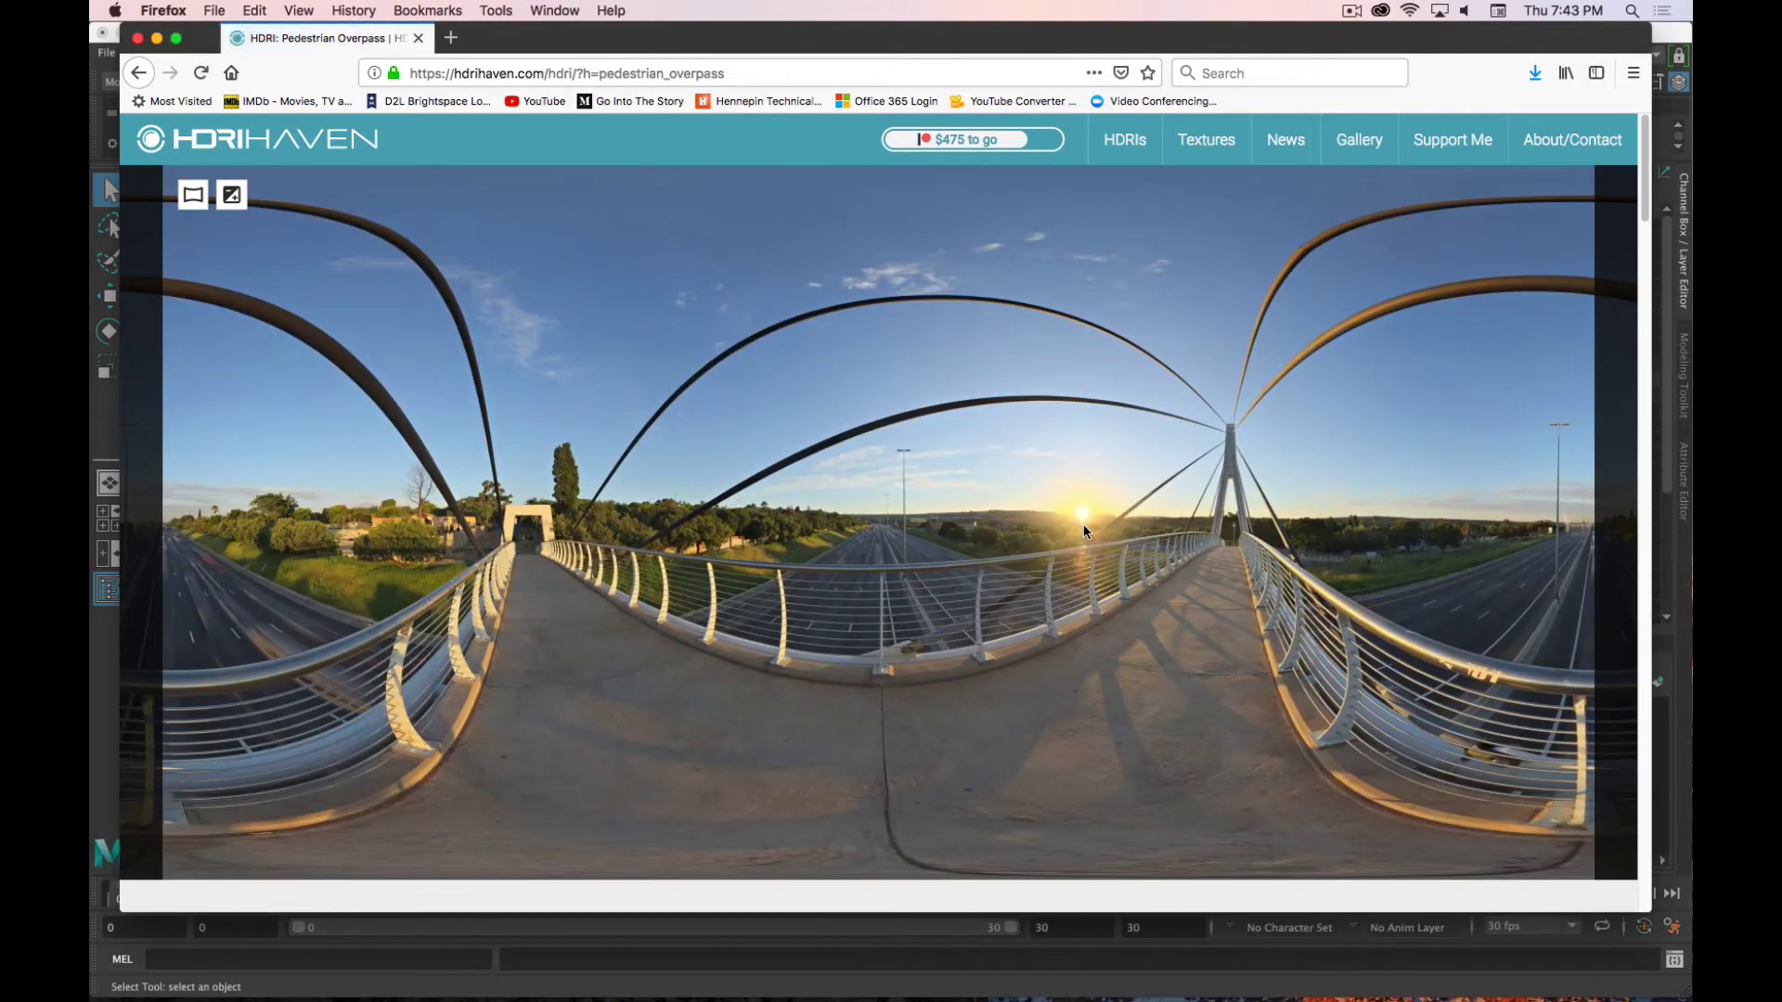
scroll(1129, 454, "down", 3)
scroll(1104, 393, "up", 2)
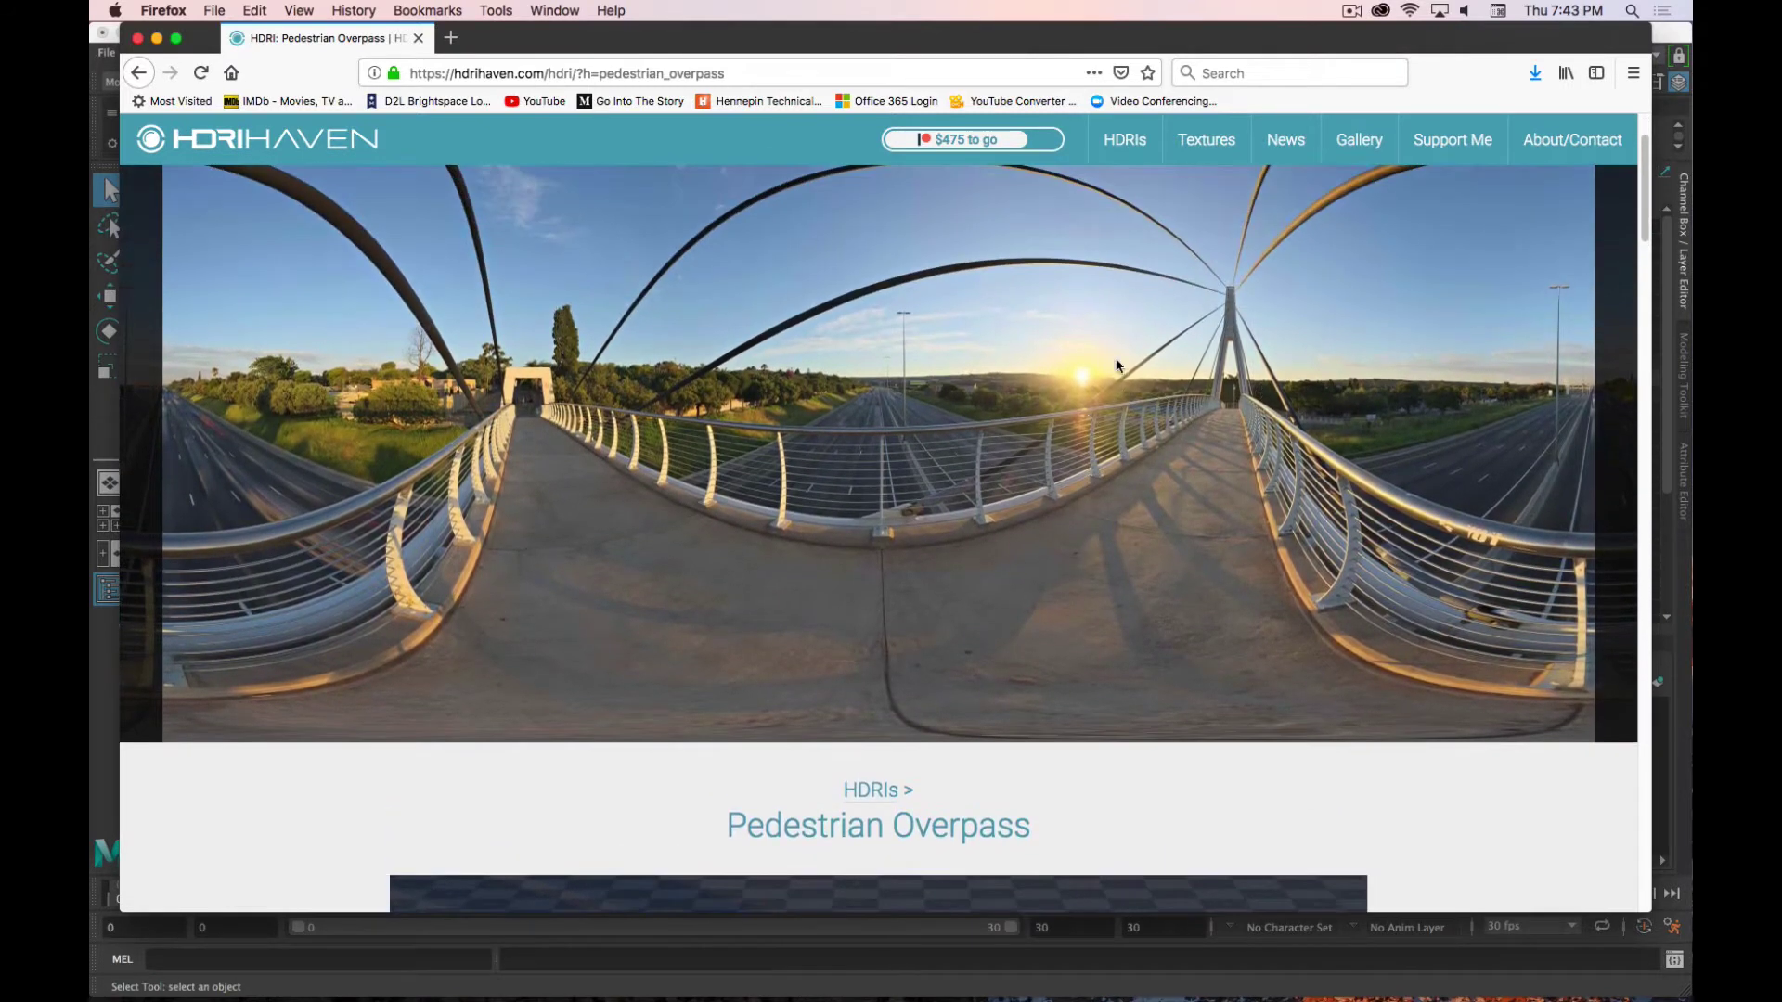
scroll(1150, 390, "down", 4)
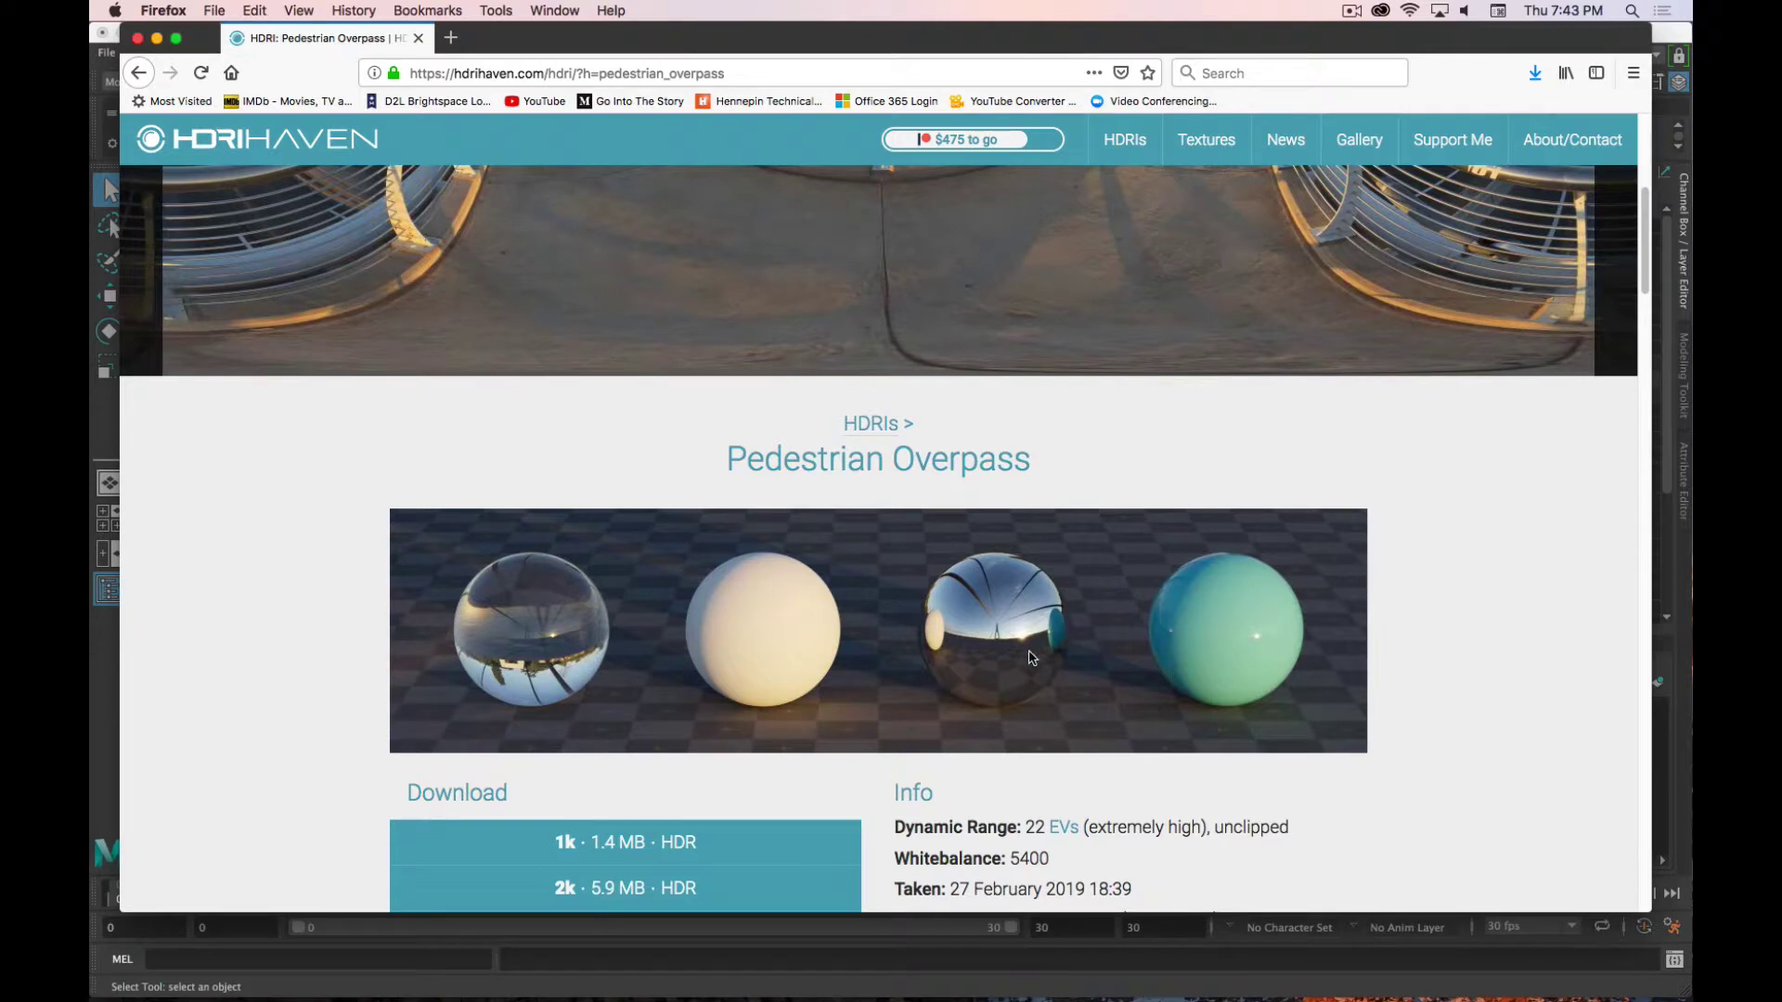
scroll(1026, 654, "up", 3)
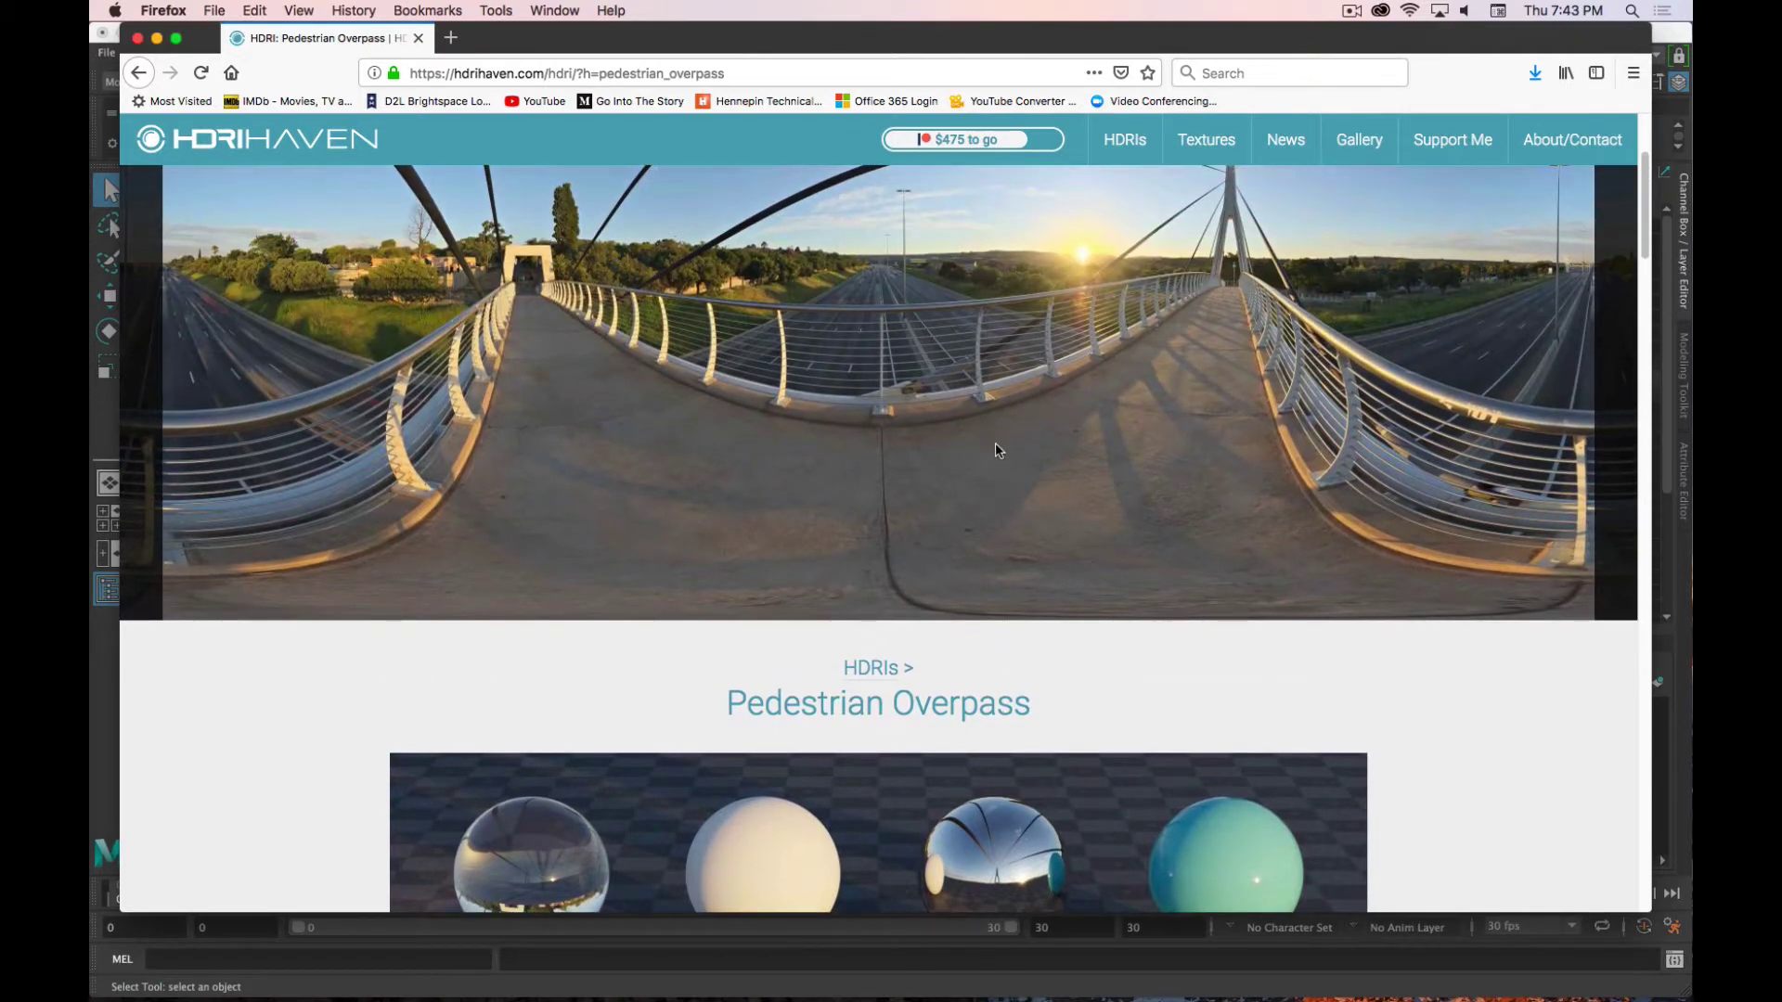
scroll(1105, 831, "down", 1)
key("super+period")
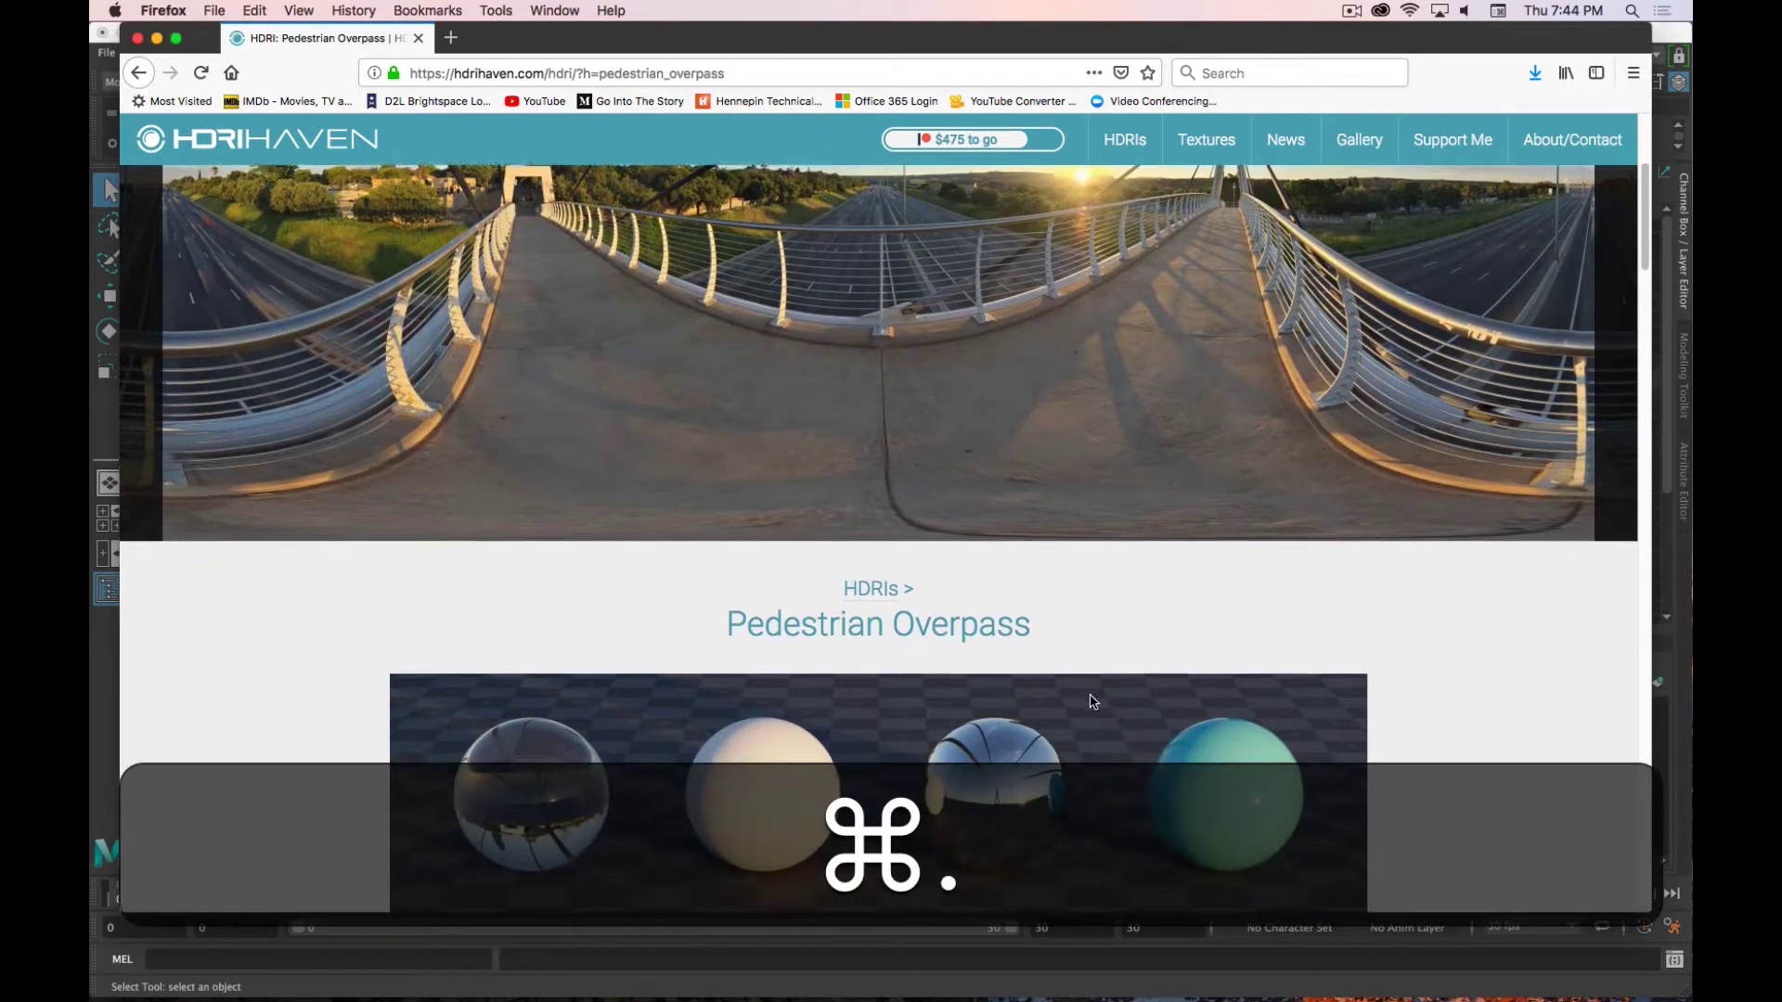
scroll(1076, 705, "up", 2)
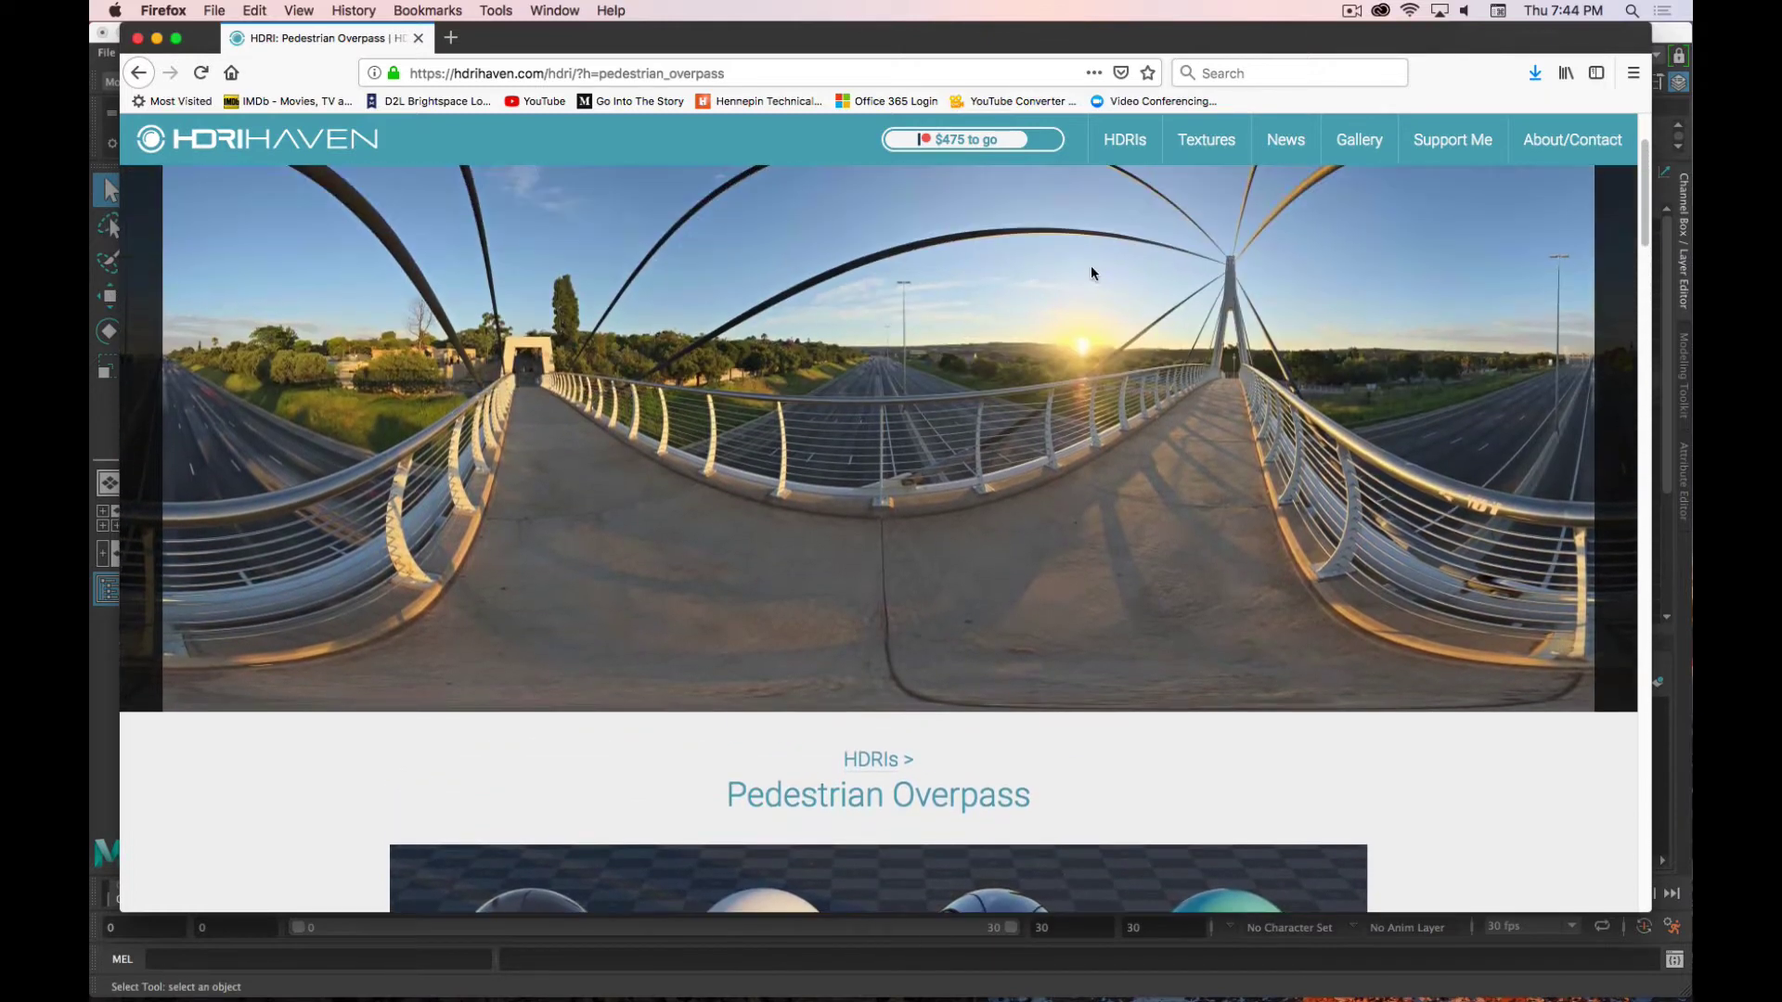
scroll(1203, 696, "down", 3)
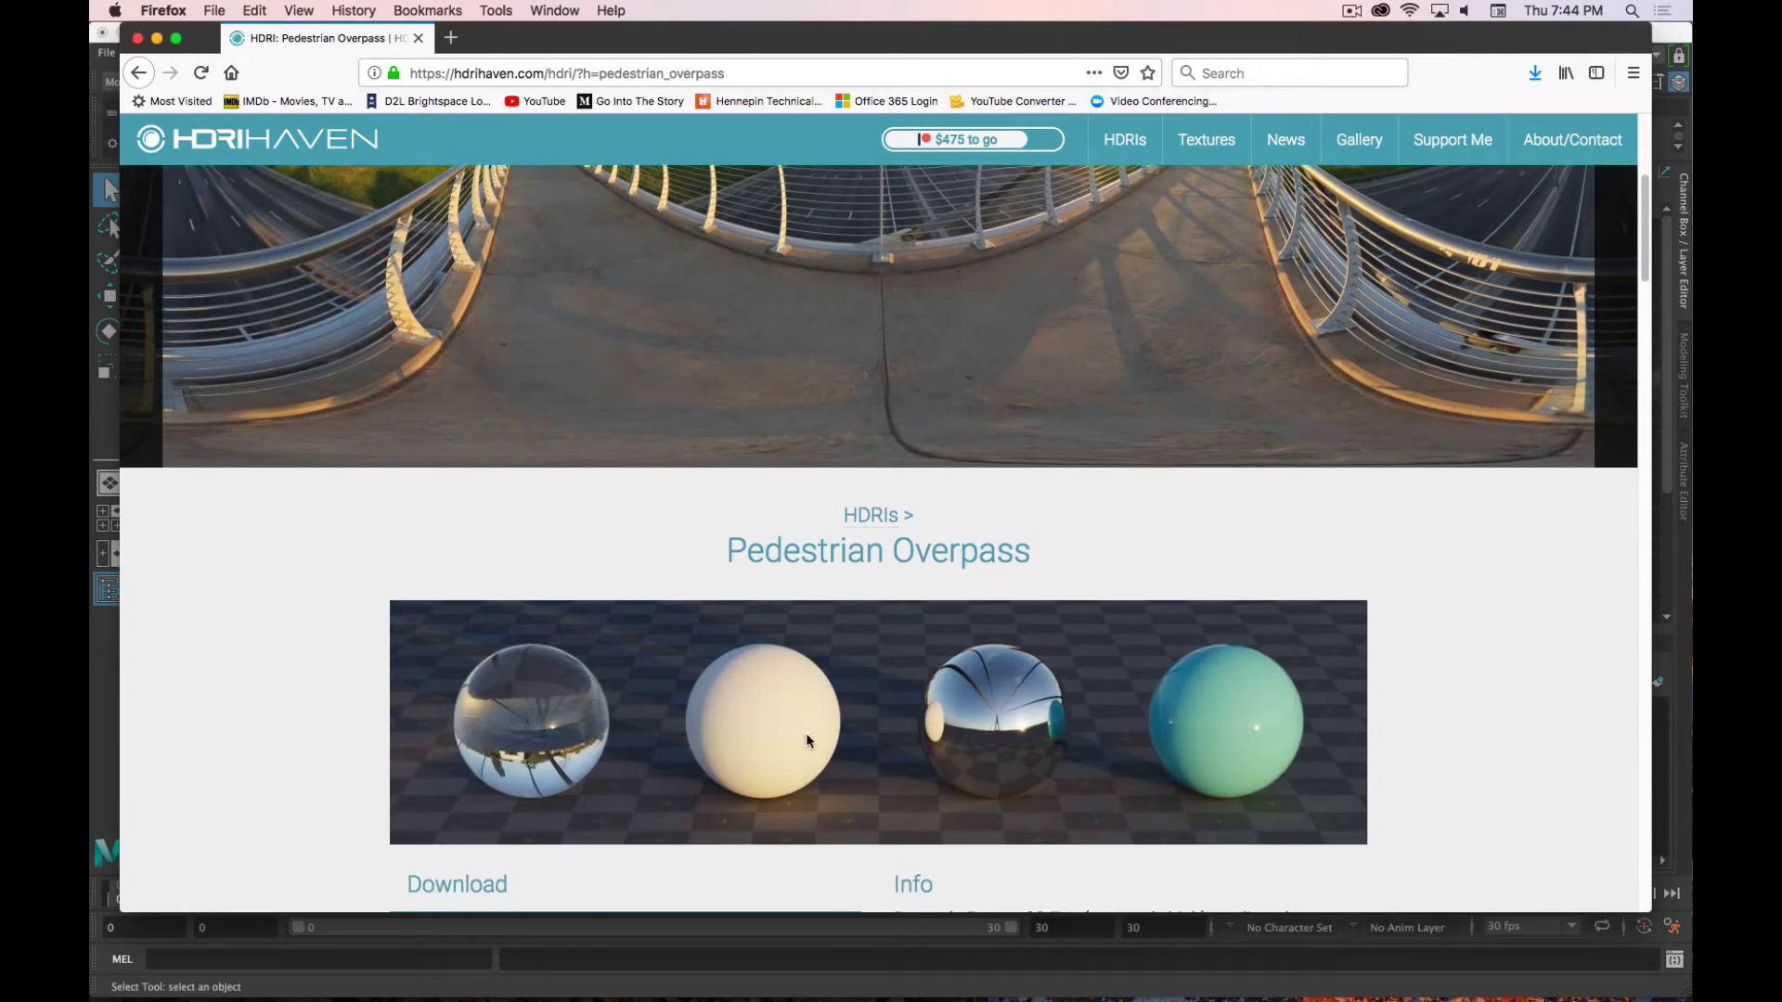
scroll(825, 438, "up", 1)
scroll(826, 442, "down", 1)
scroll(826, 443, "up", 1)
scroll(826, 450, "up", 5)
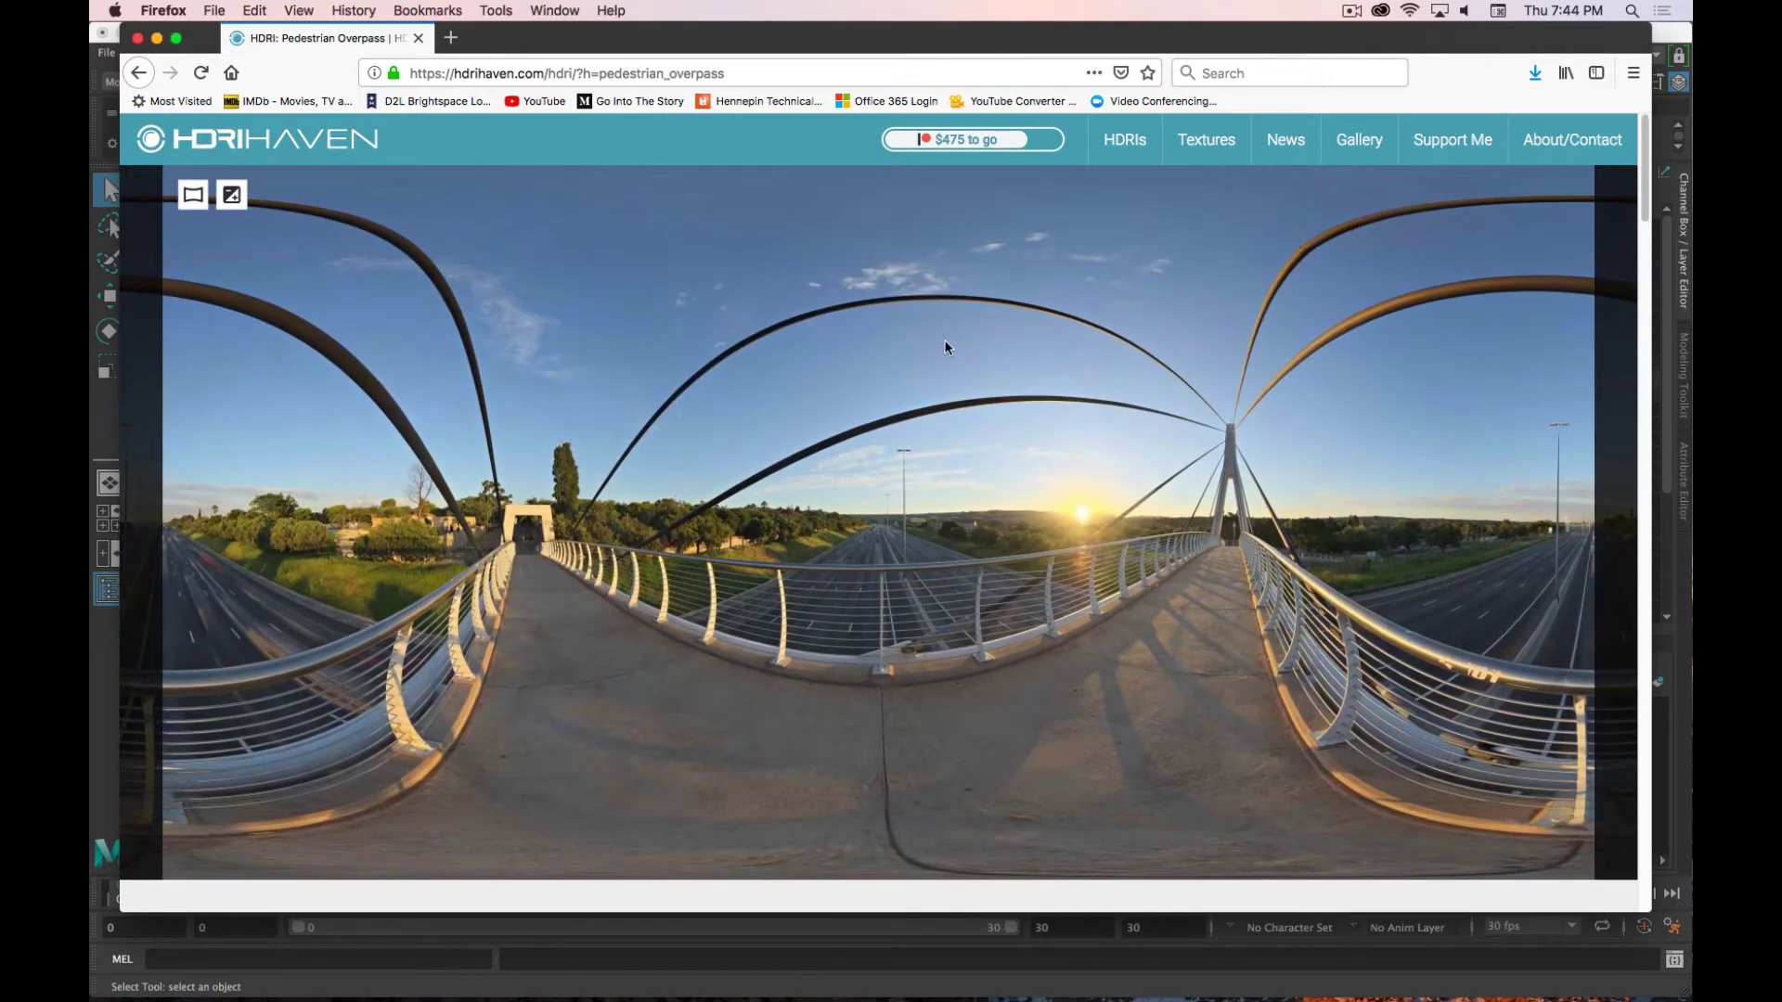
scroll(901, 529, "down", 6)
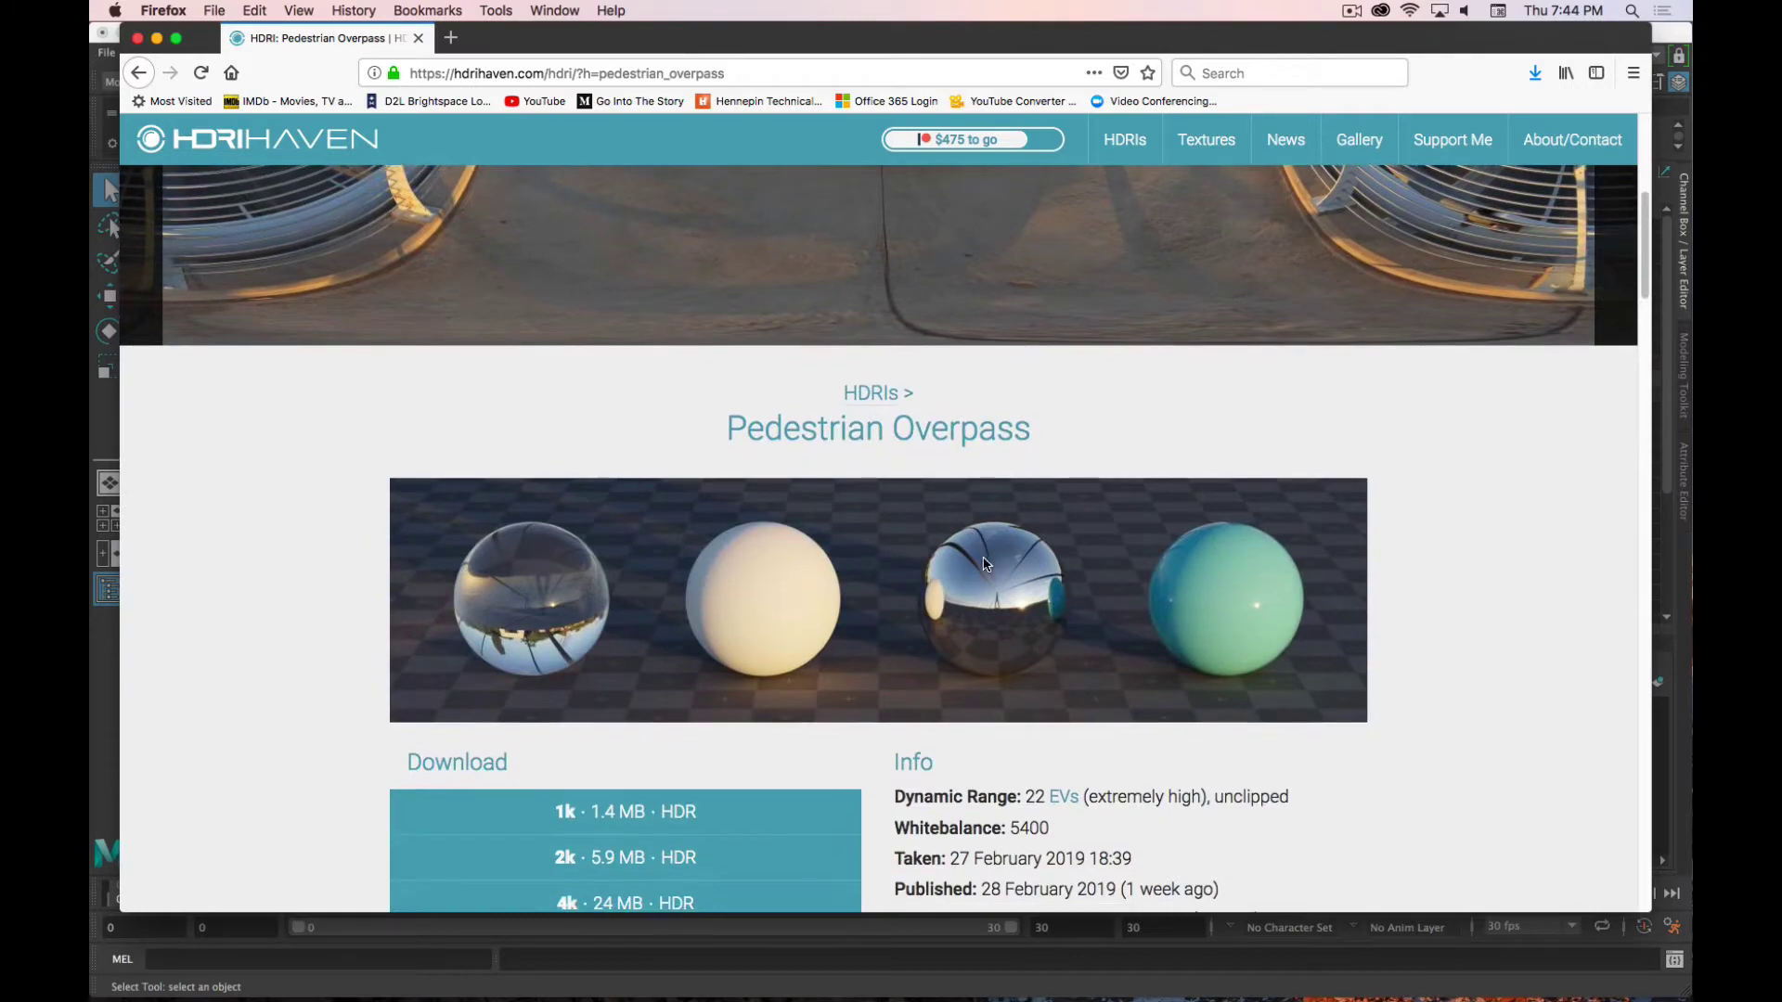
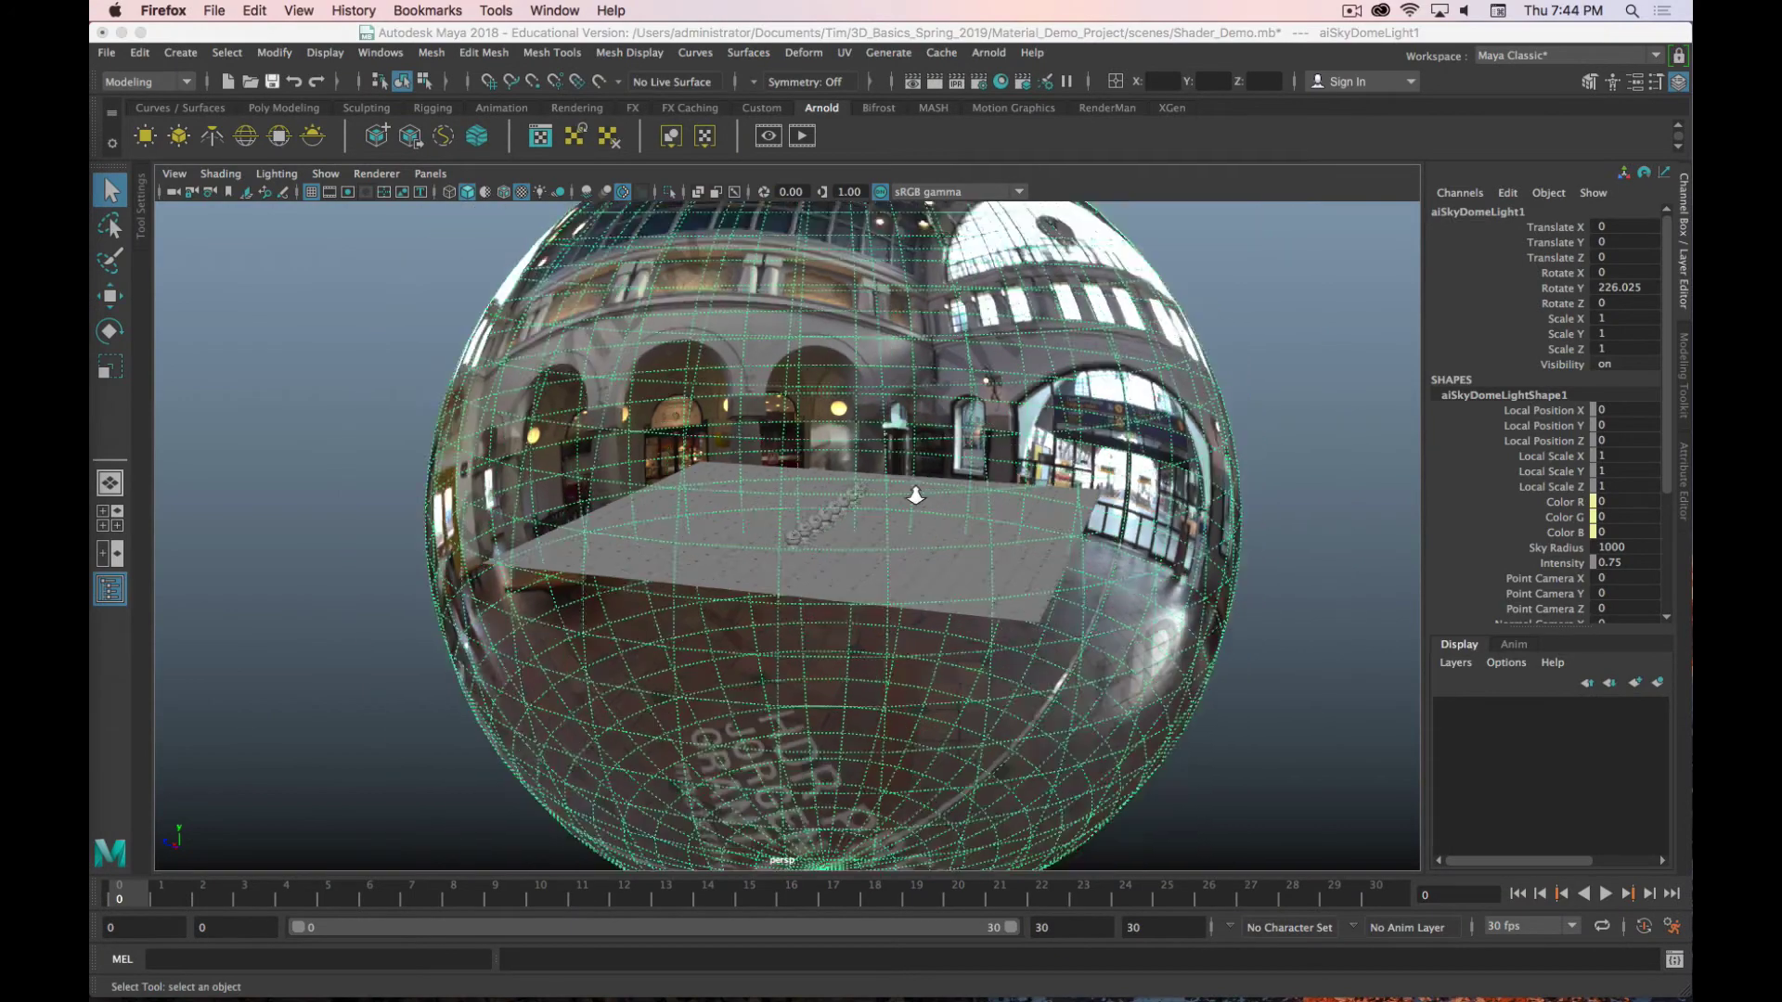
Step: Switch back to the sky dome scene in Maya
left_click(1282, 259)
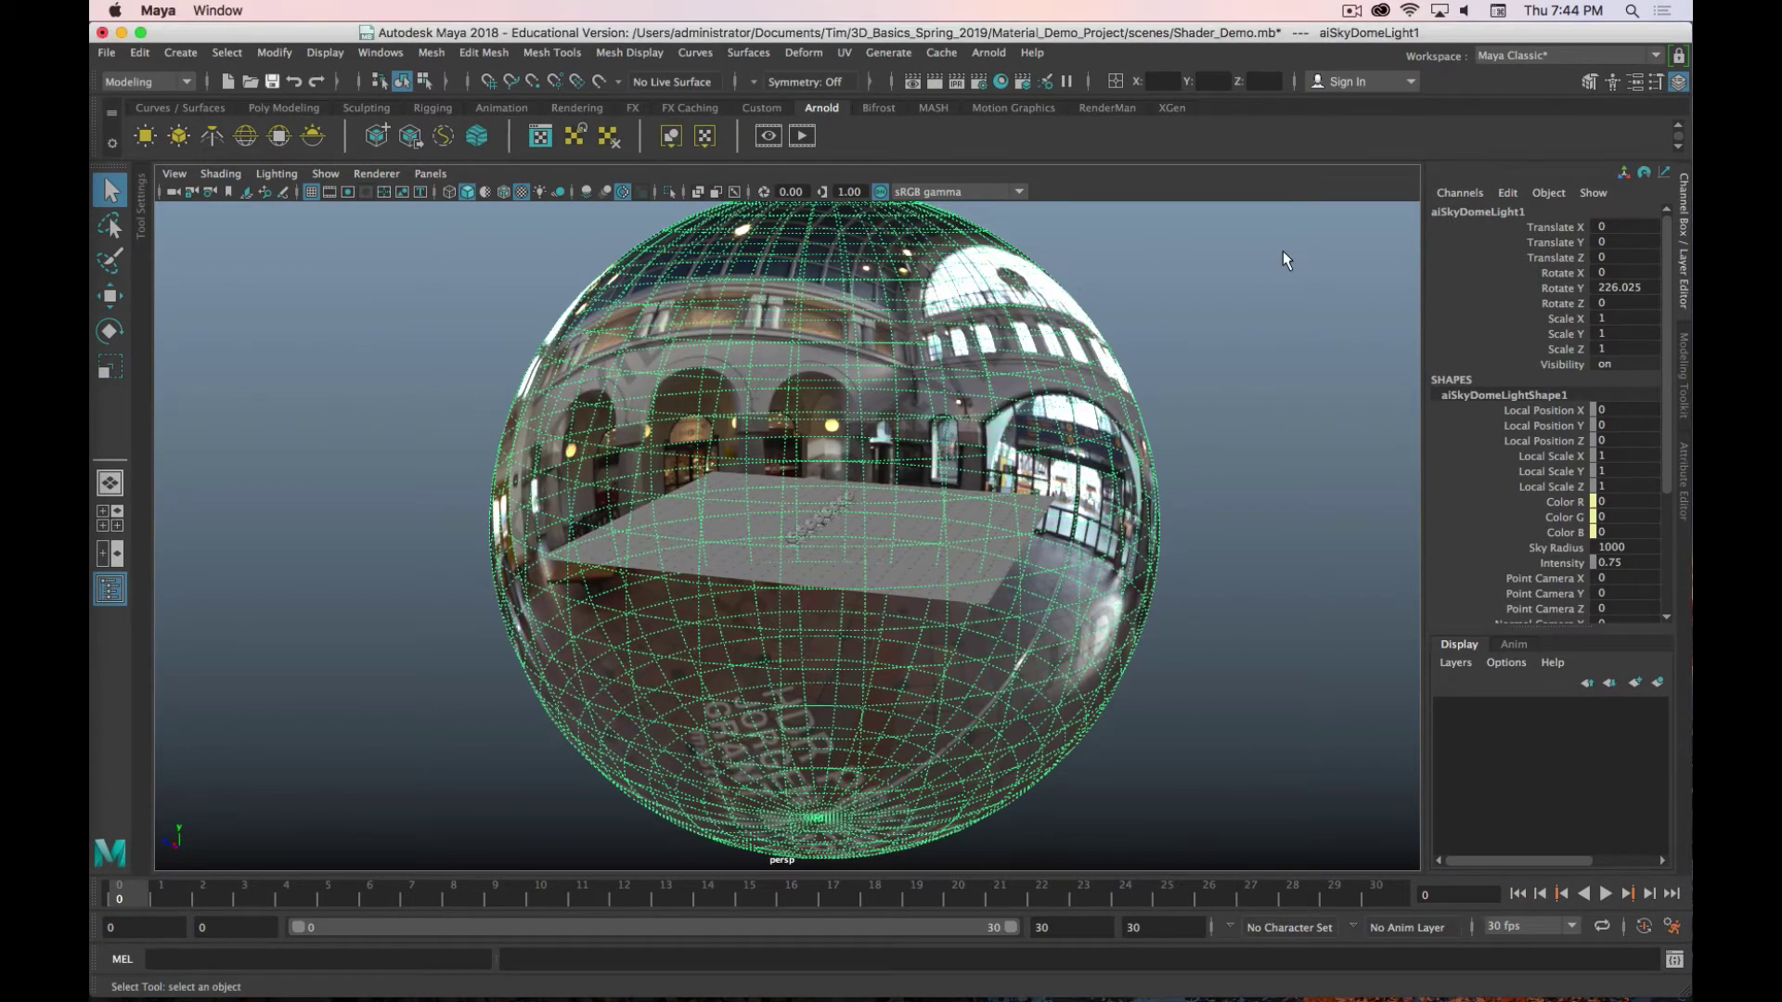
Step: Select the existing Arnold sky dome light, display its attributes, and delete it from the scene
left_click(1282, 251)
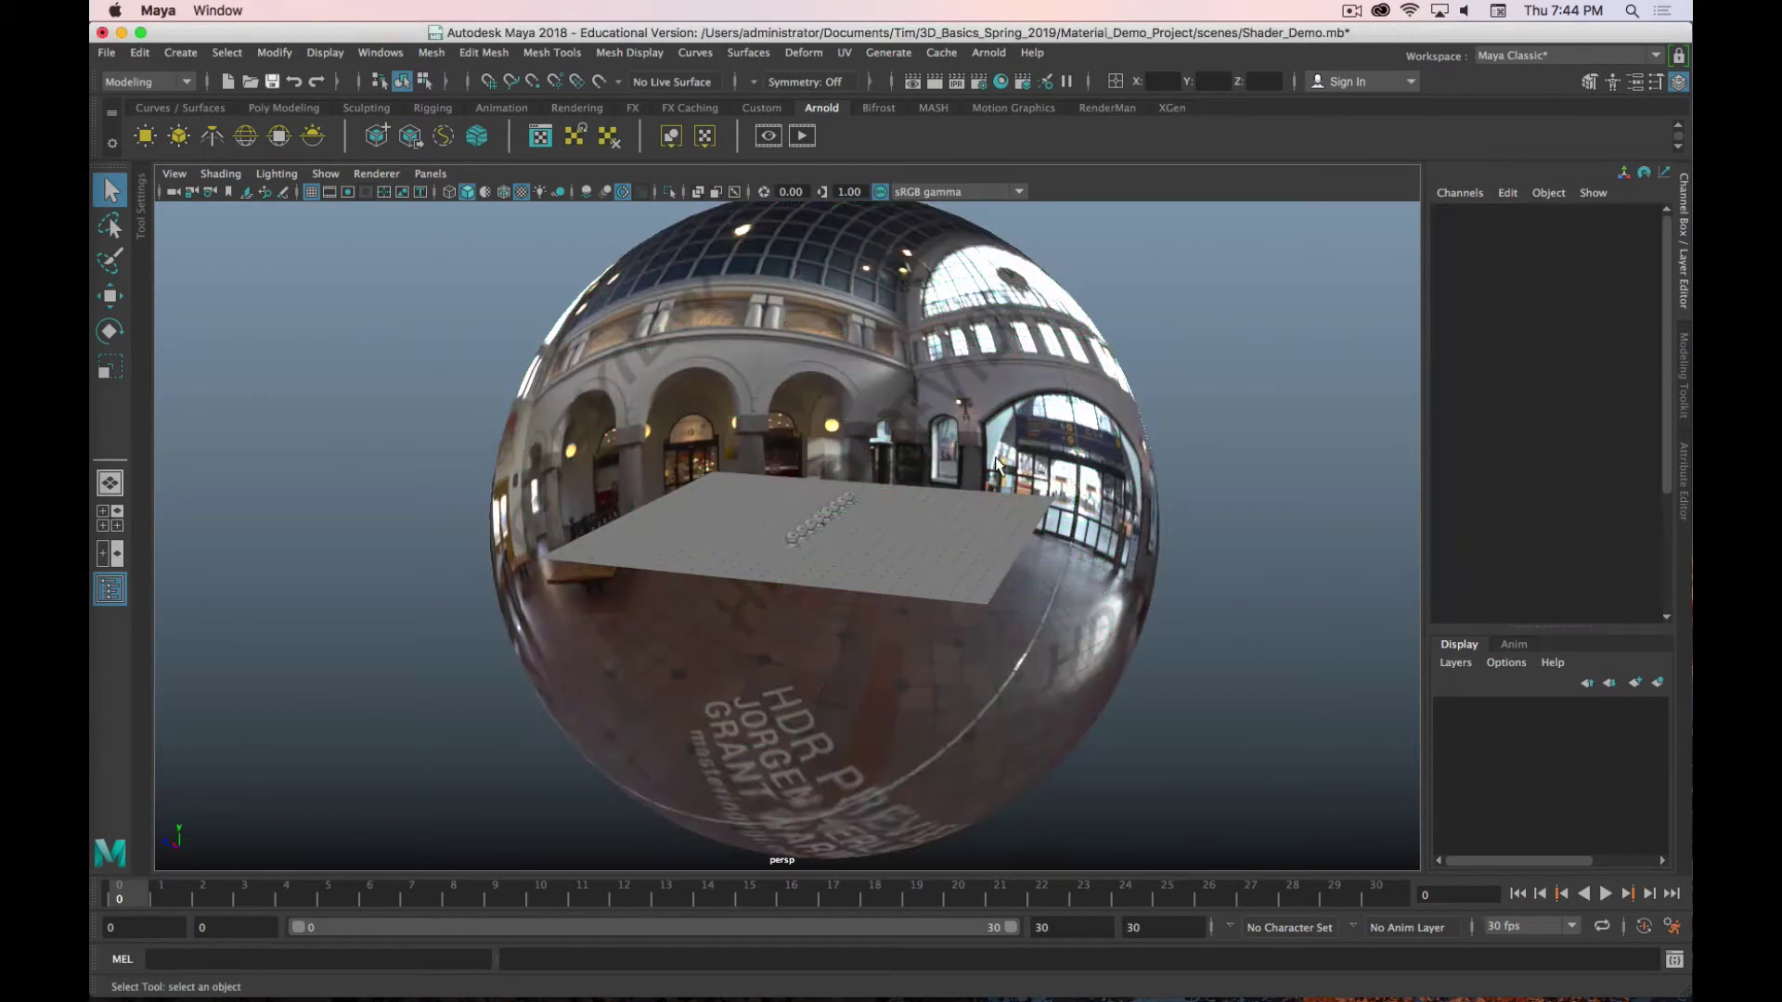
left_click(995, 456)
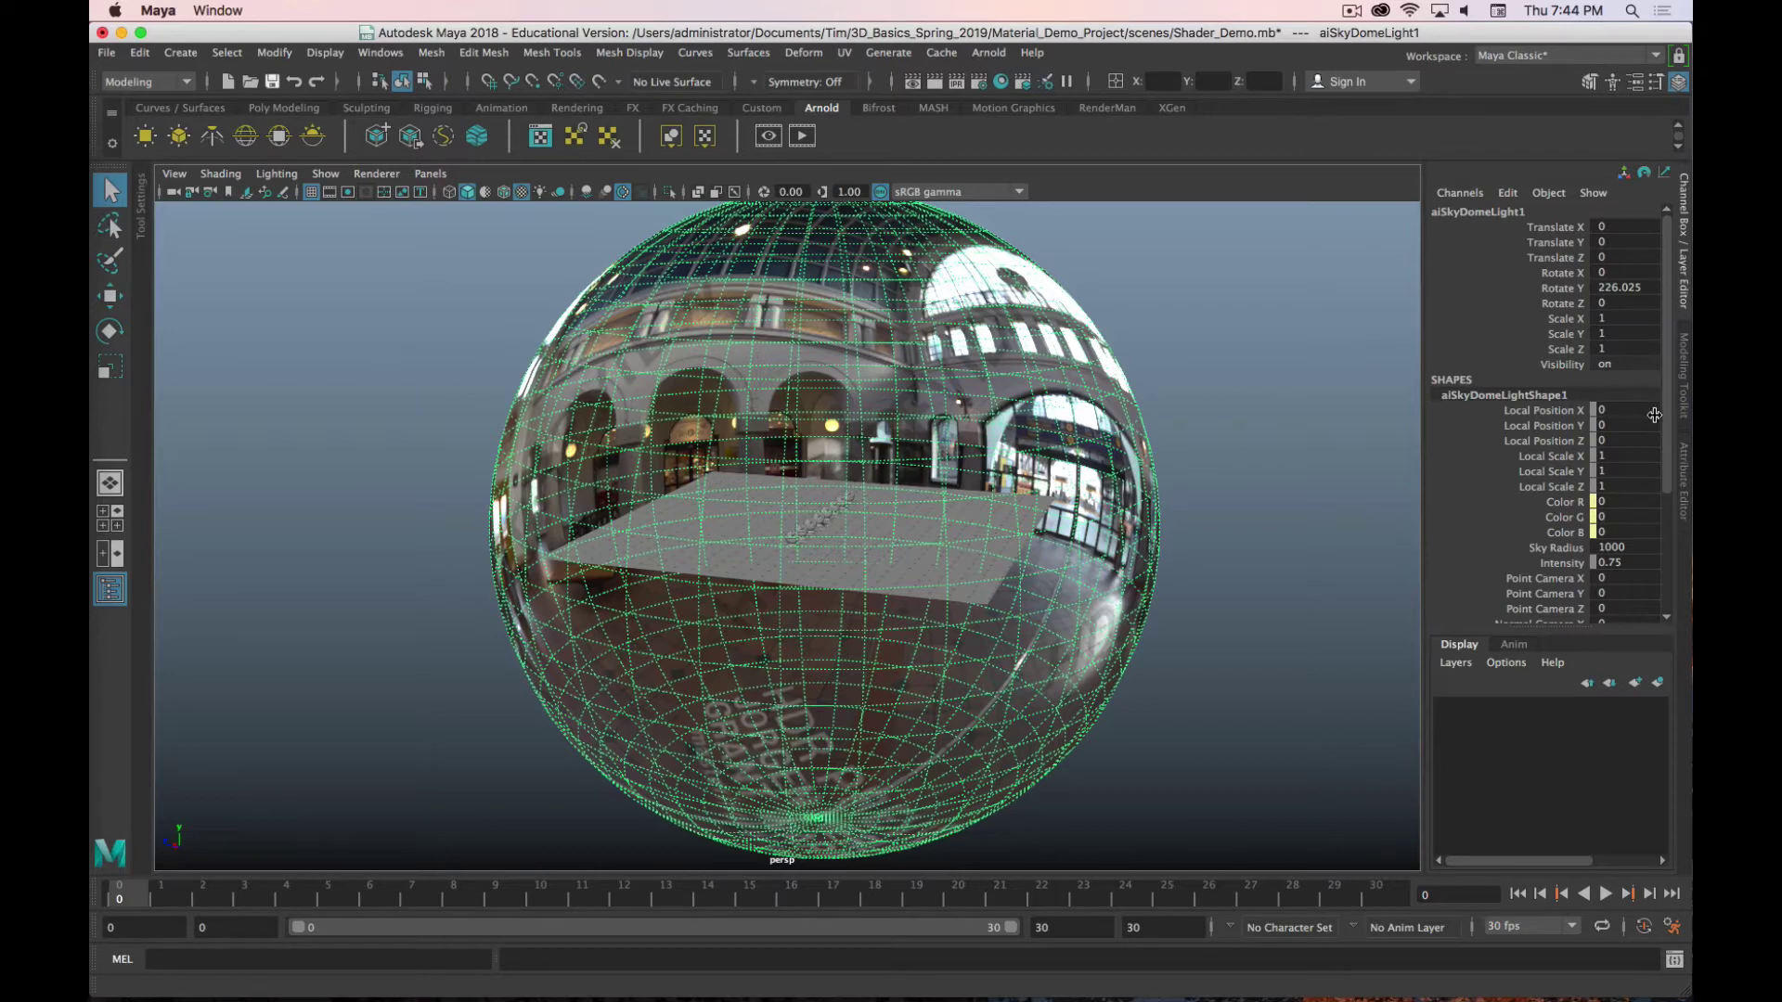
left_click(1682, 469)
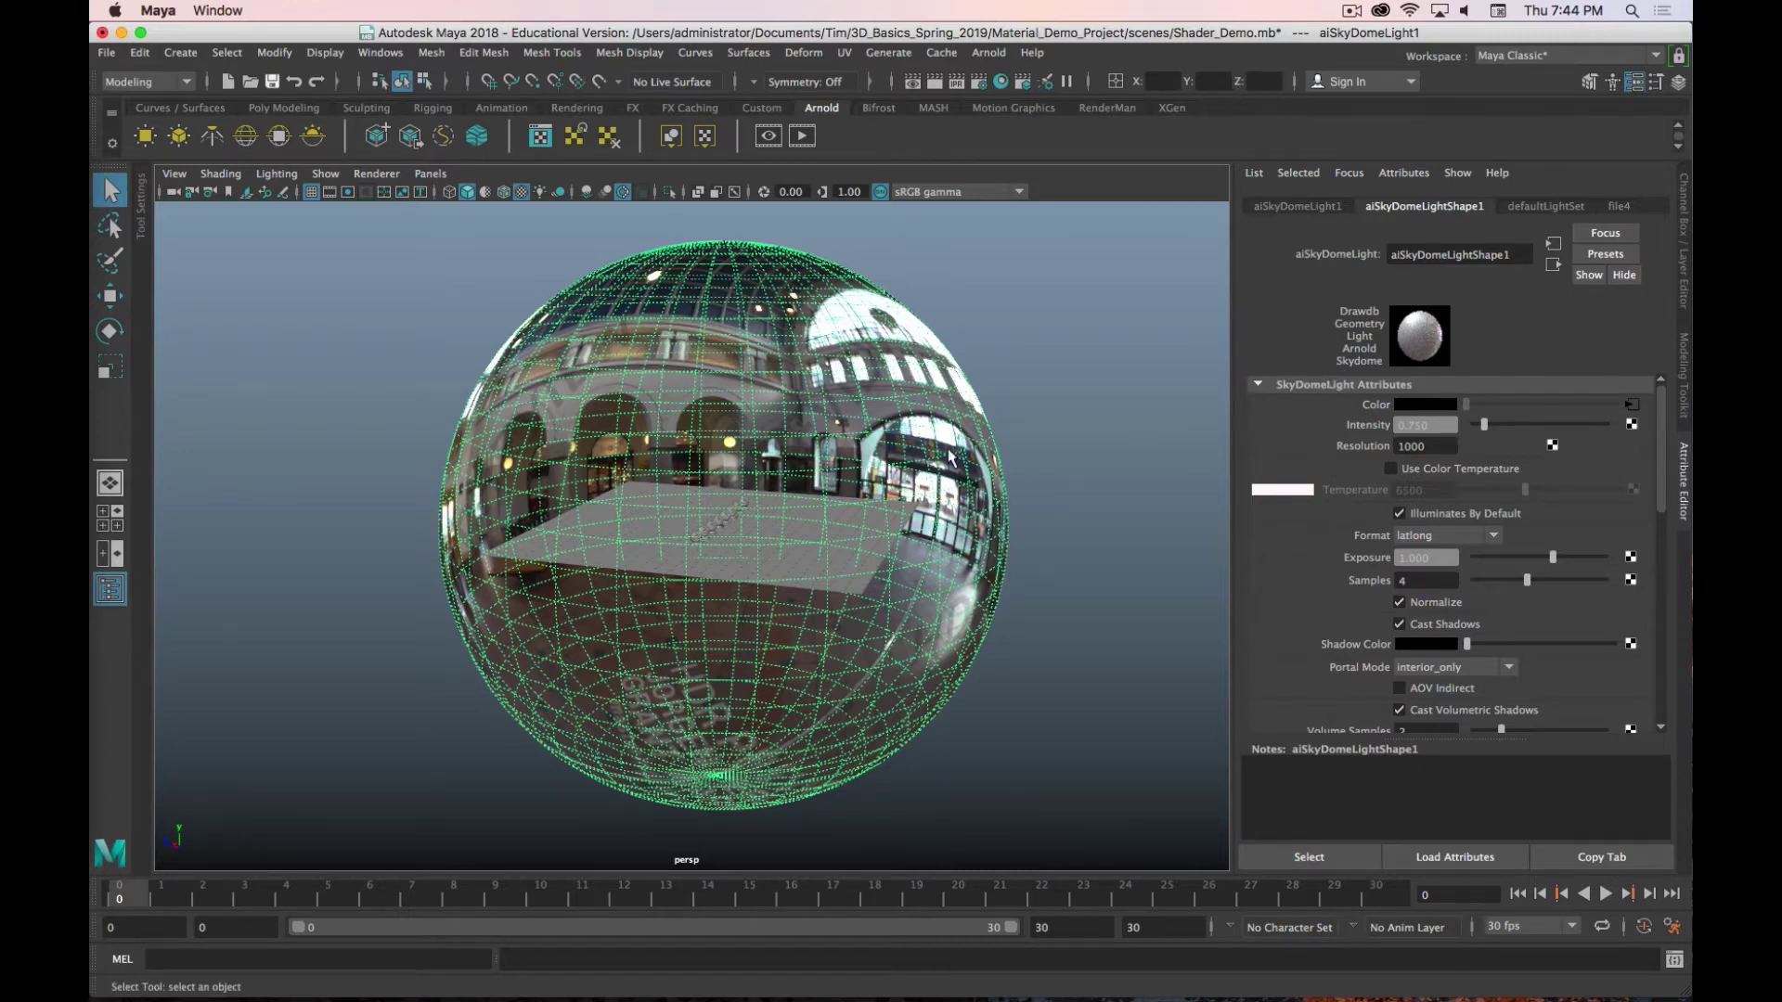
key("Delete")
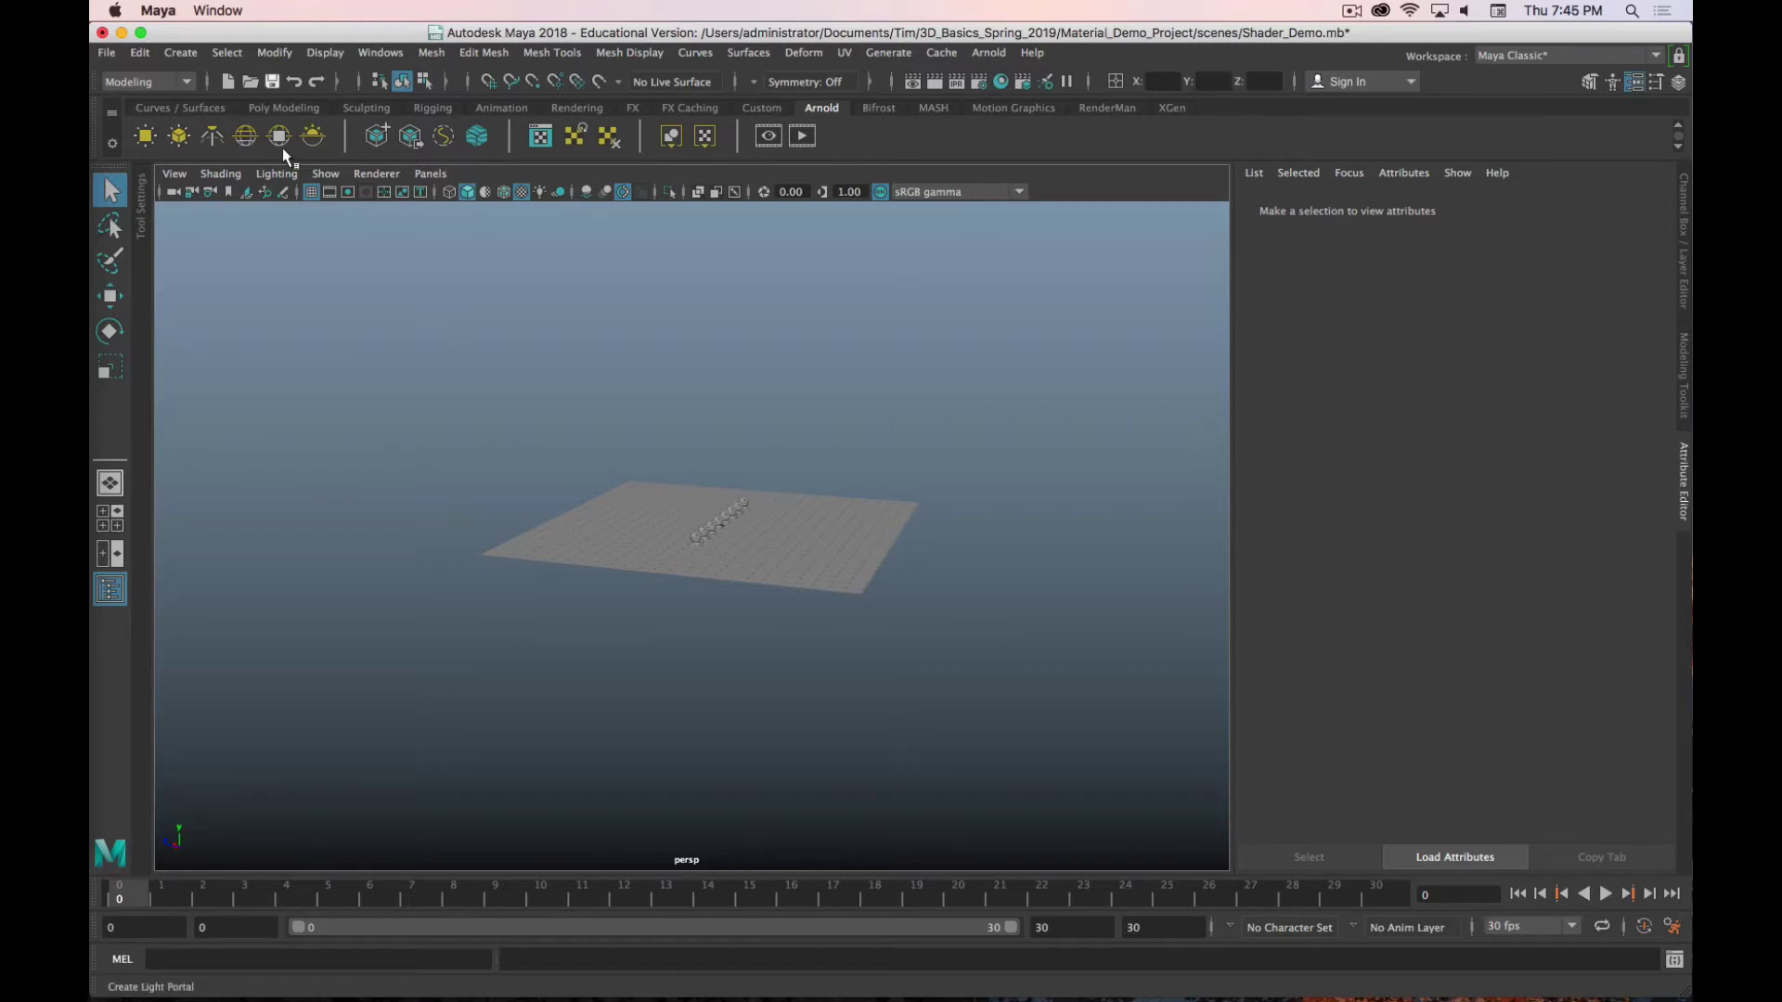
Step: Create a new Arnold SkyDome light around the shader balls and floor
left_click(245, 138)
scroll(811, 687, "up", 10)
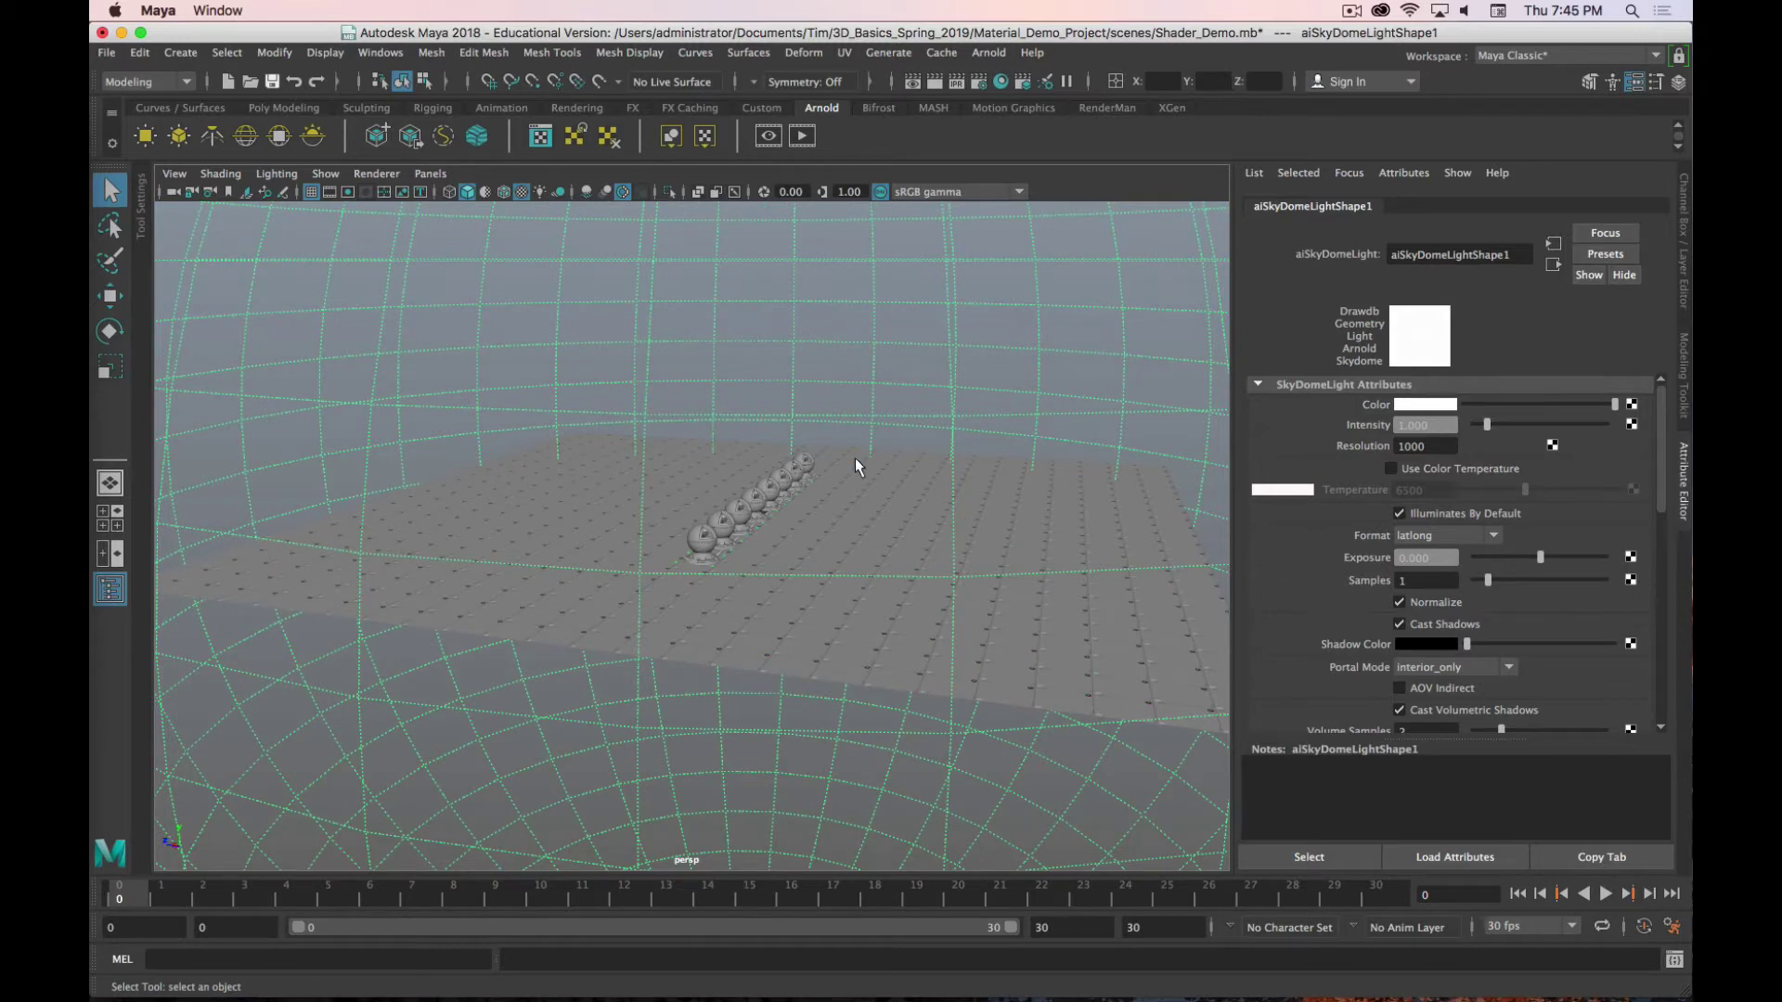
scroll(853, 460, "up", 5)
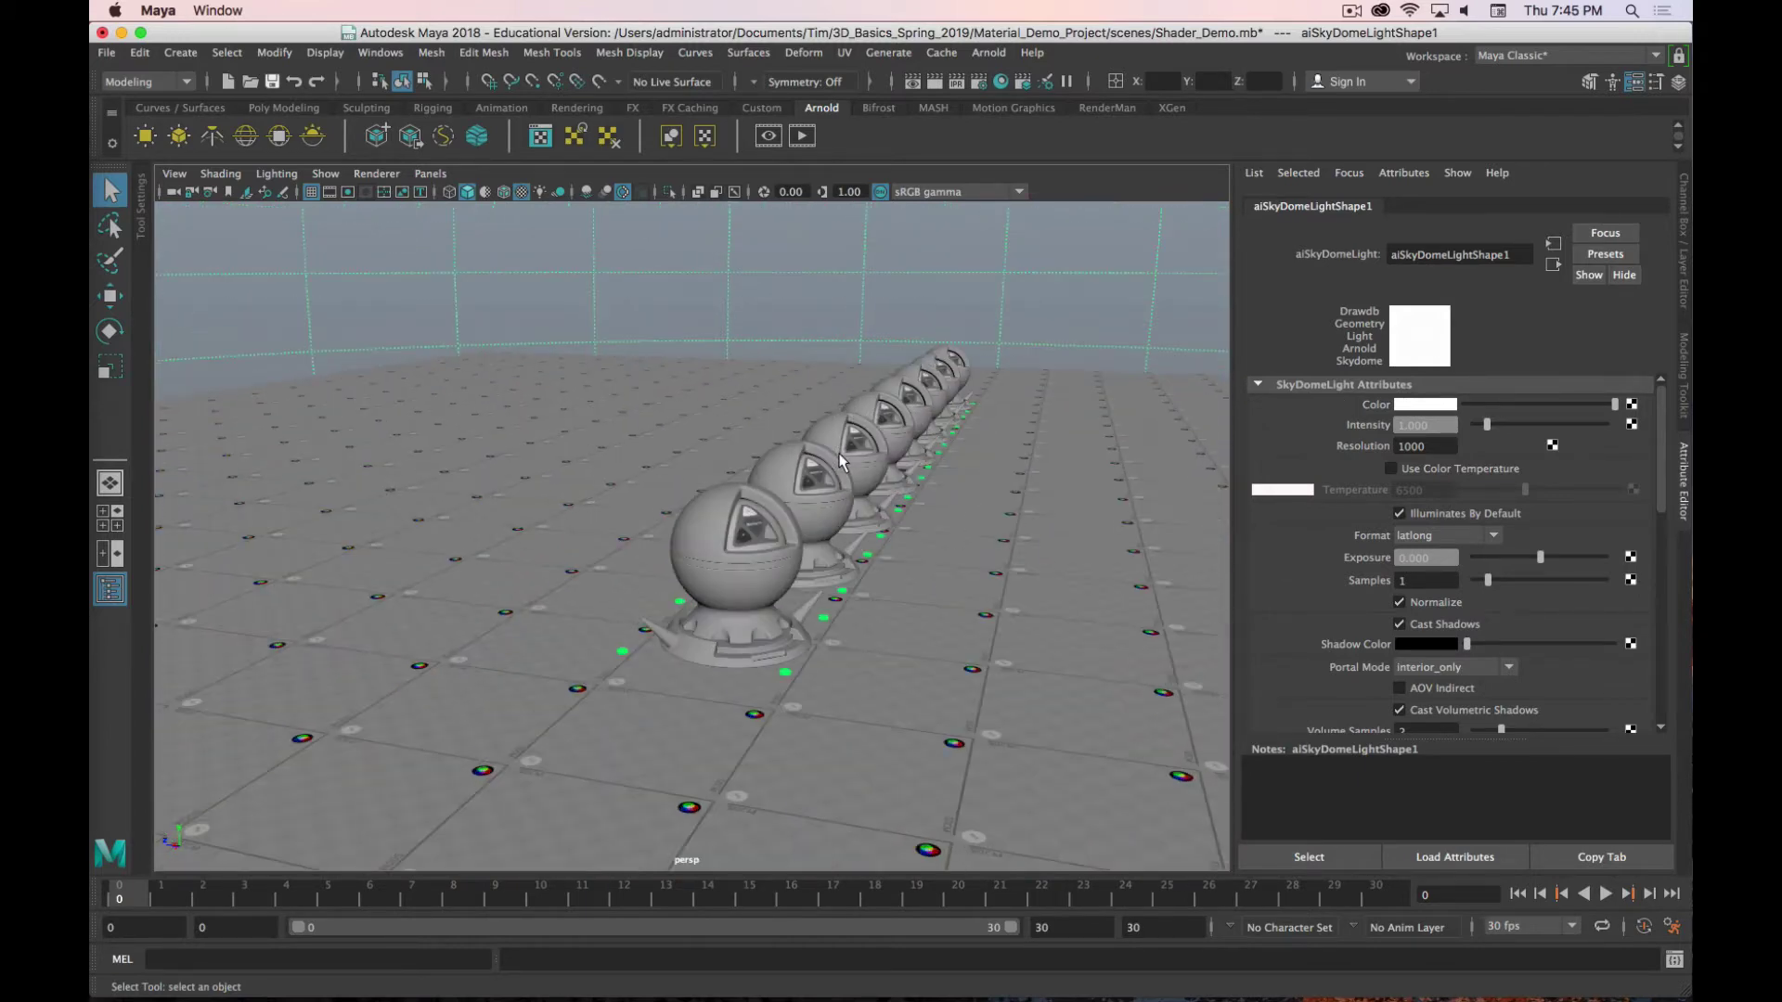
scroll(880, 450, "down", 5)
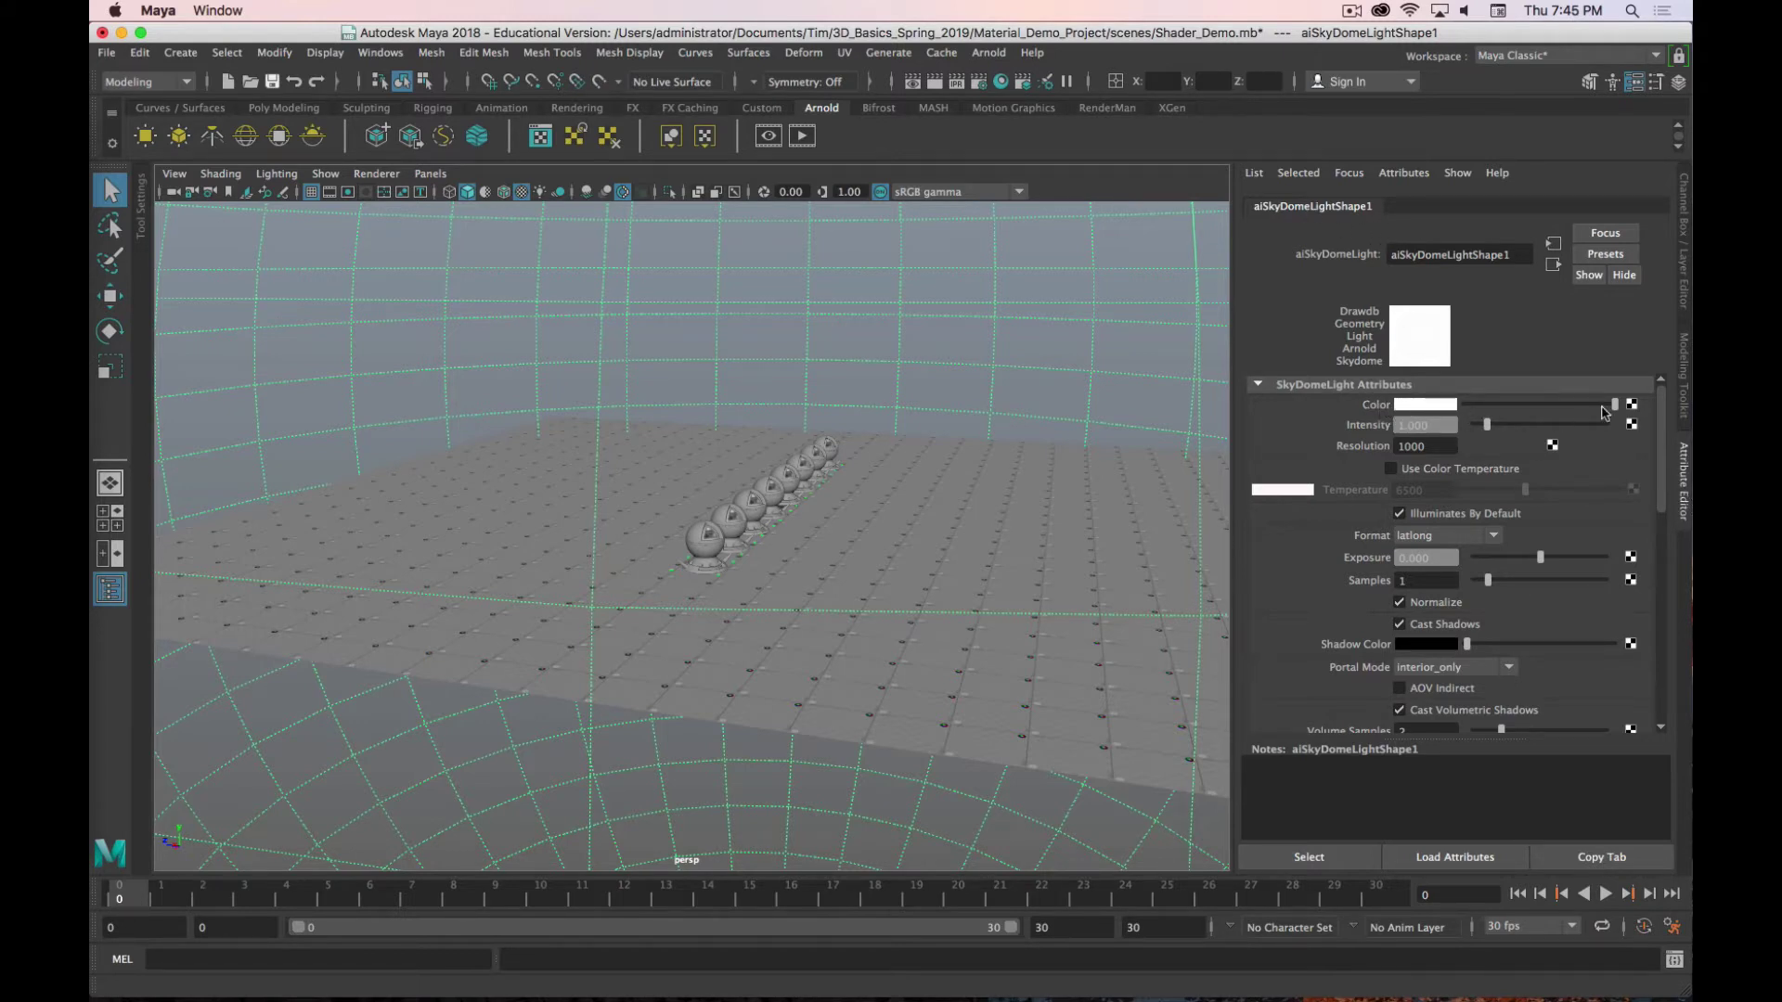
Step: Map a File texture to the new sky dome light's color and load int_station_entrance_2014_free2k.hdr from sourceimages
left_click(1632, 406)
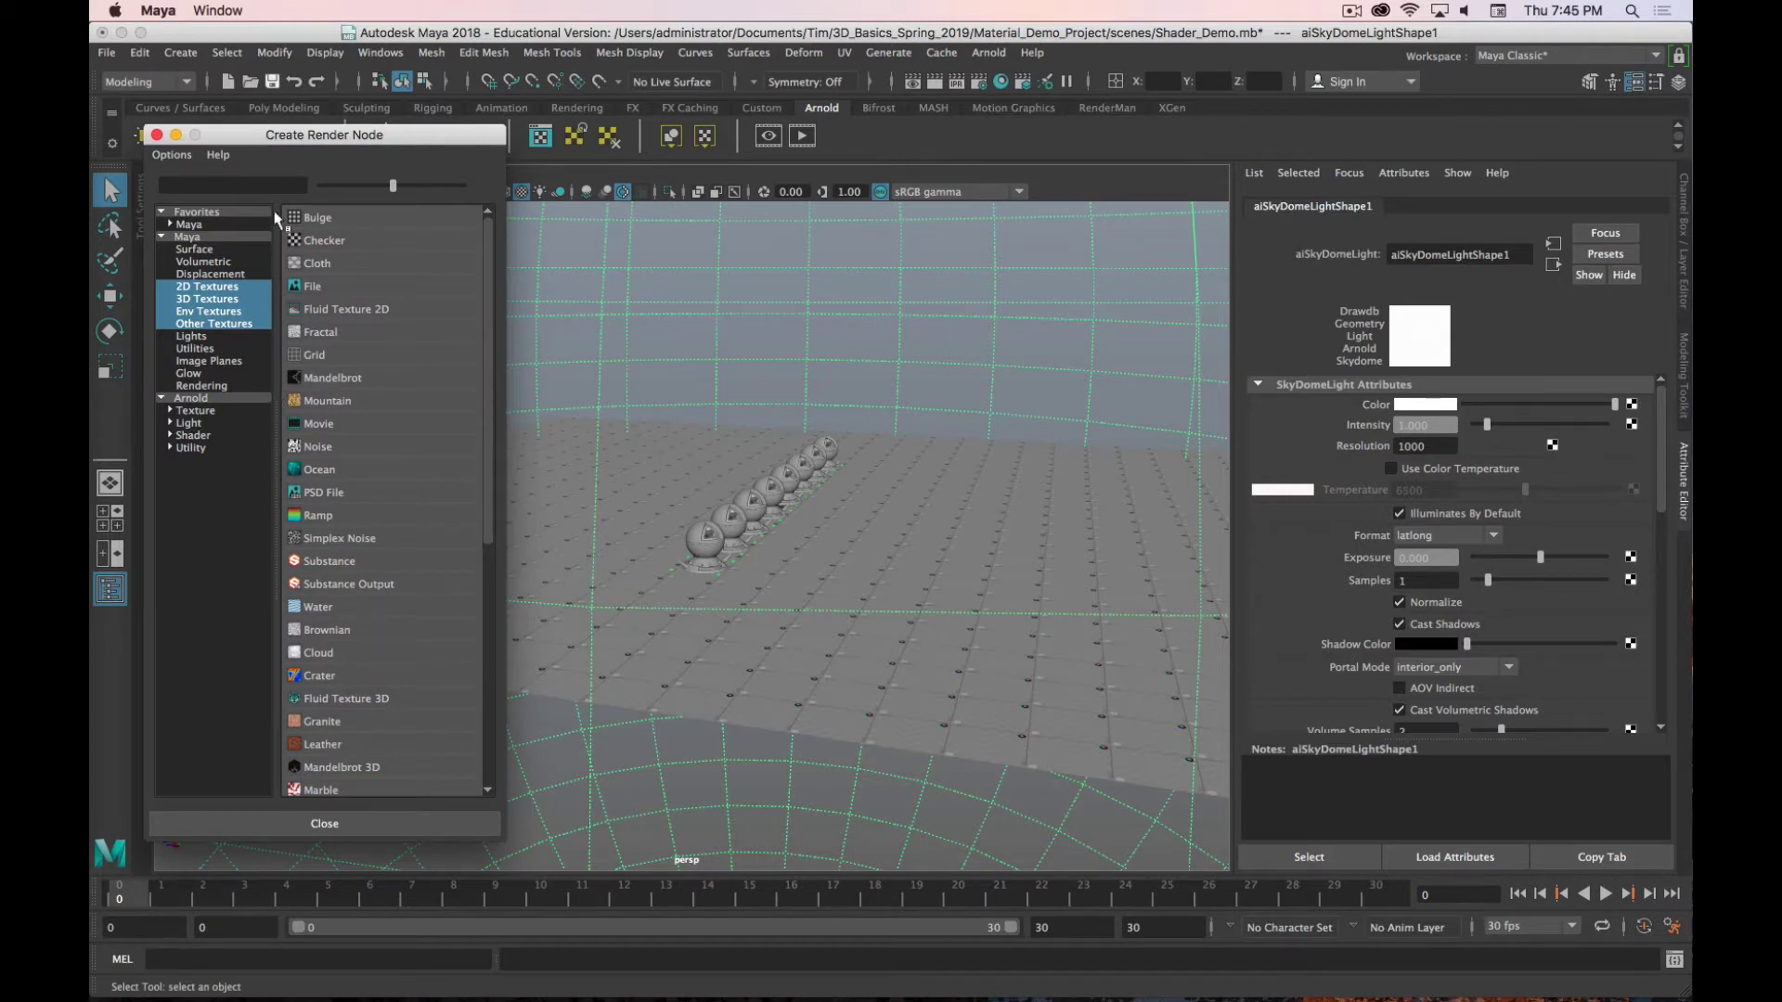
left_click(315, 285)
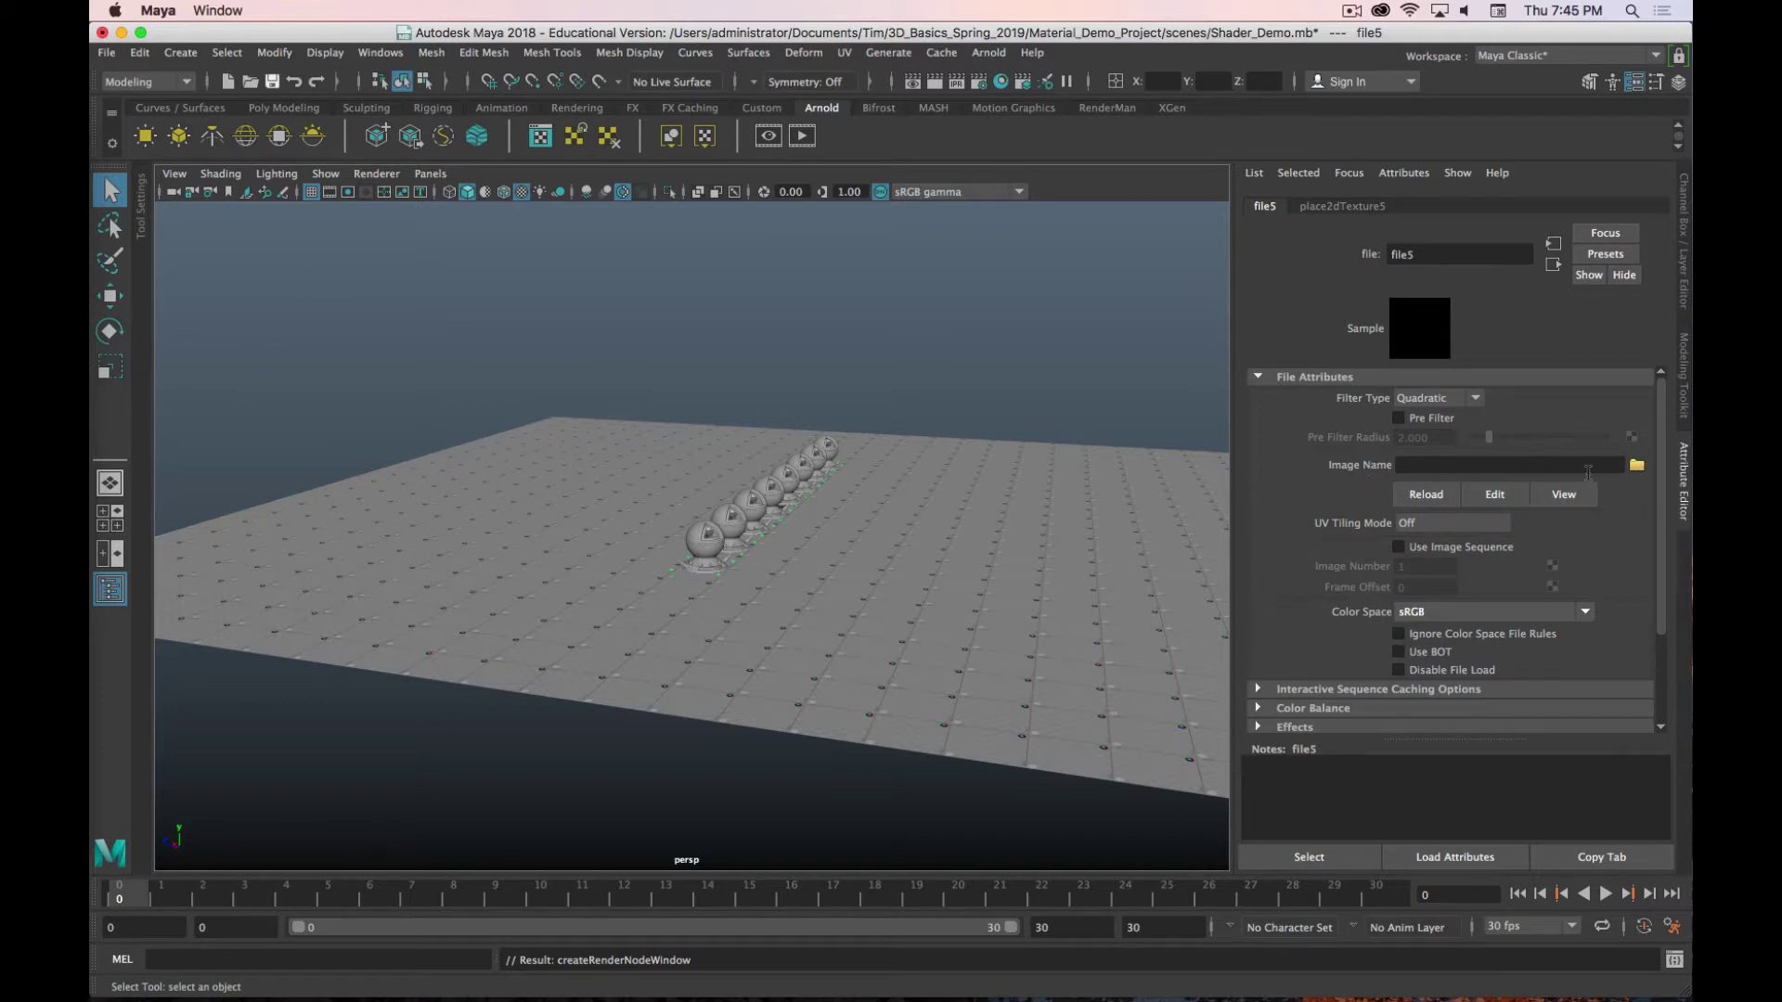
left_click(1636, 467)
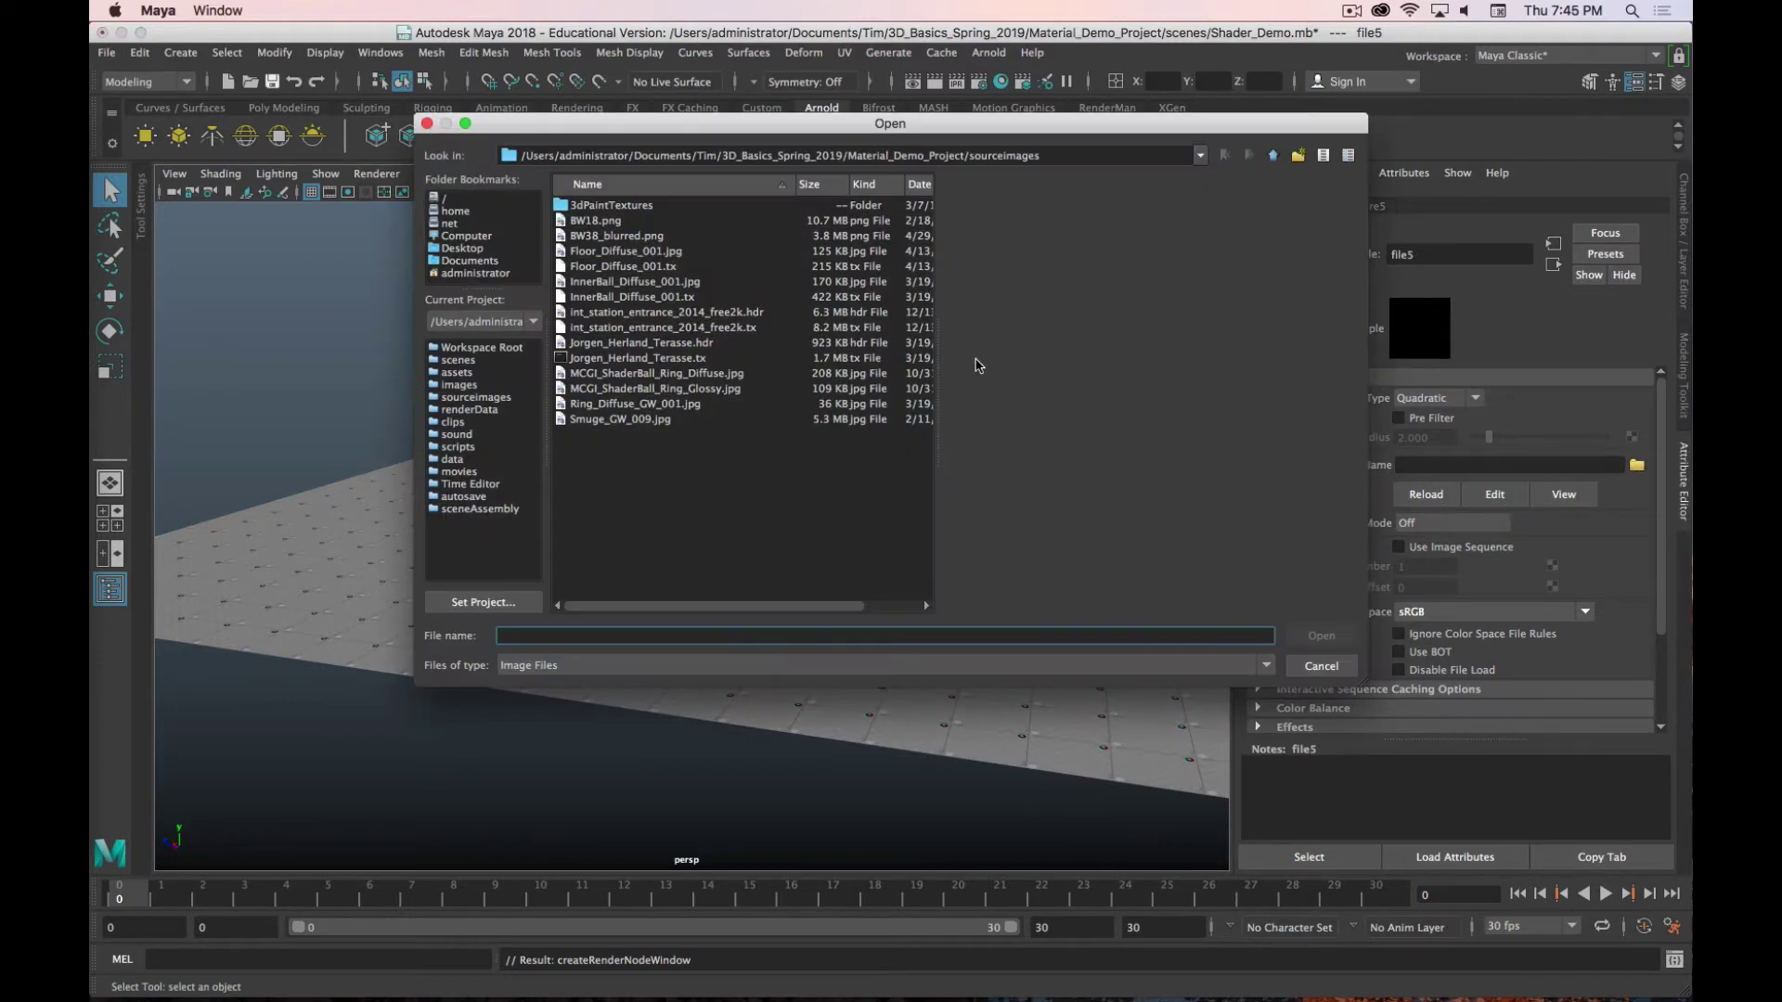
left_click(662, 375)
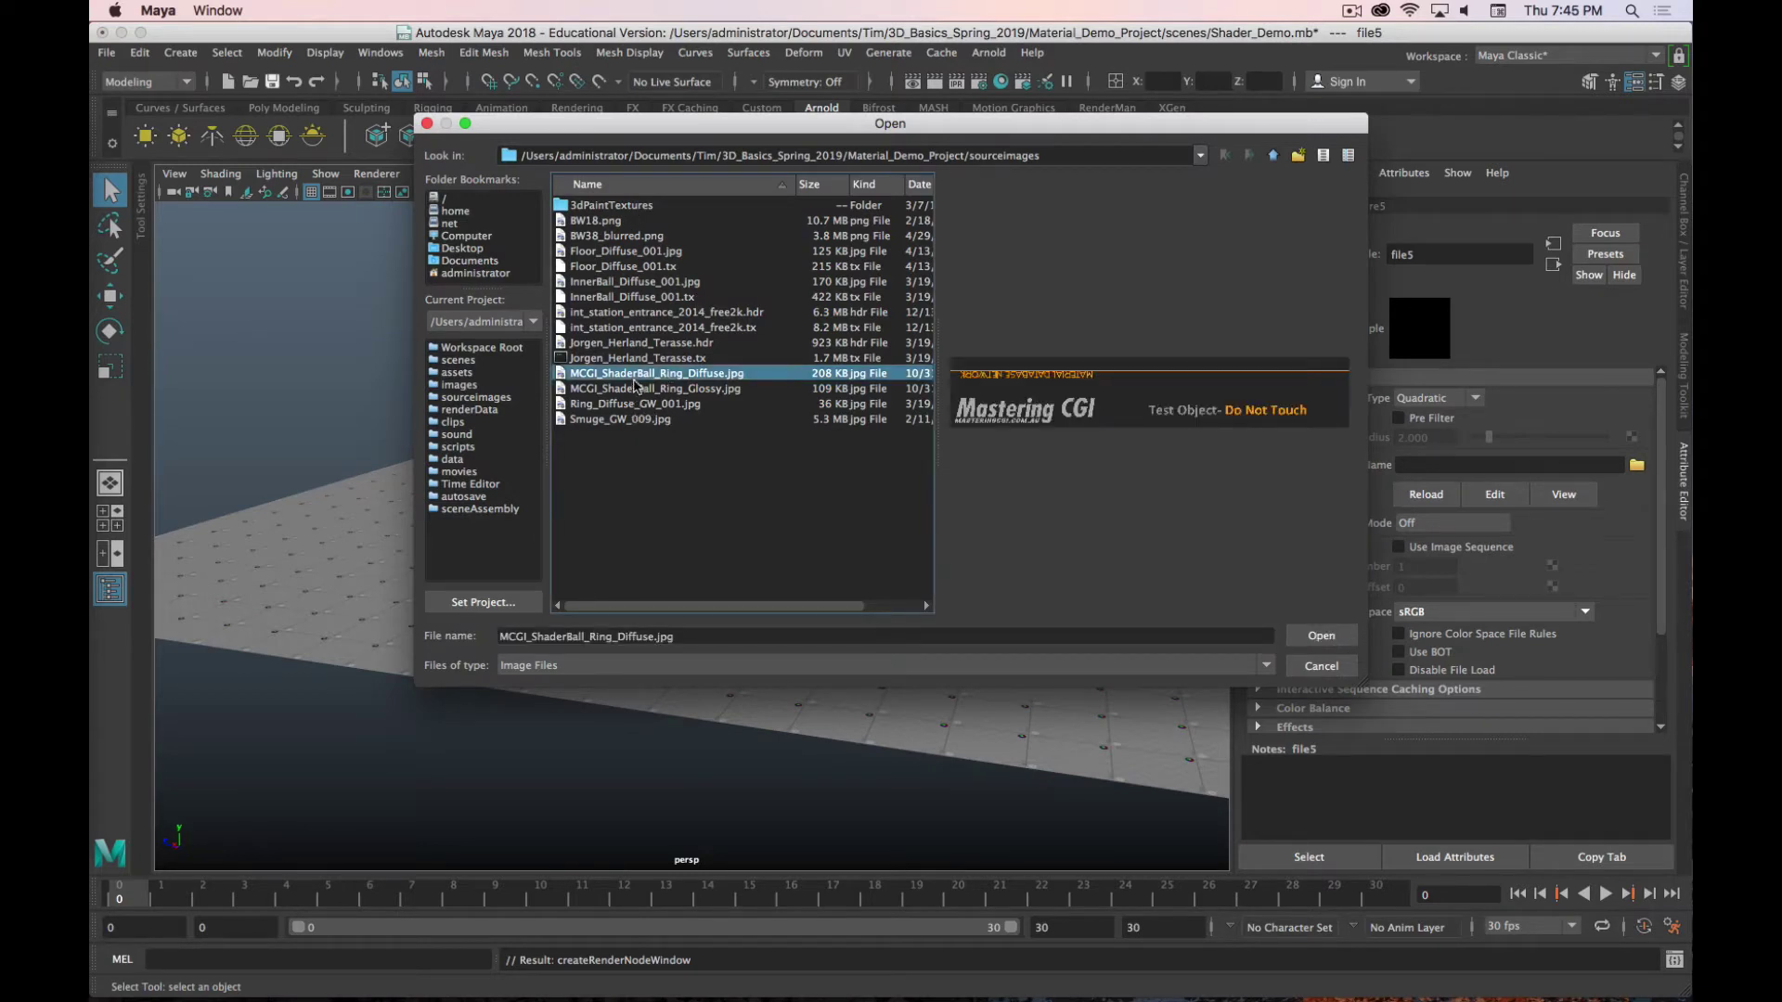
left_click(650, 342)
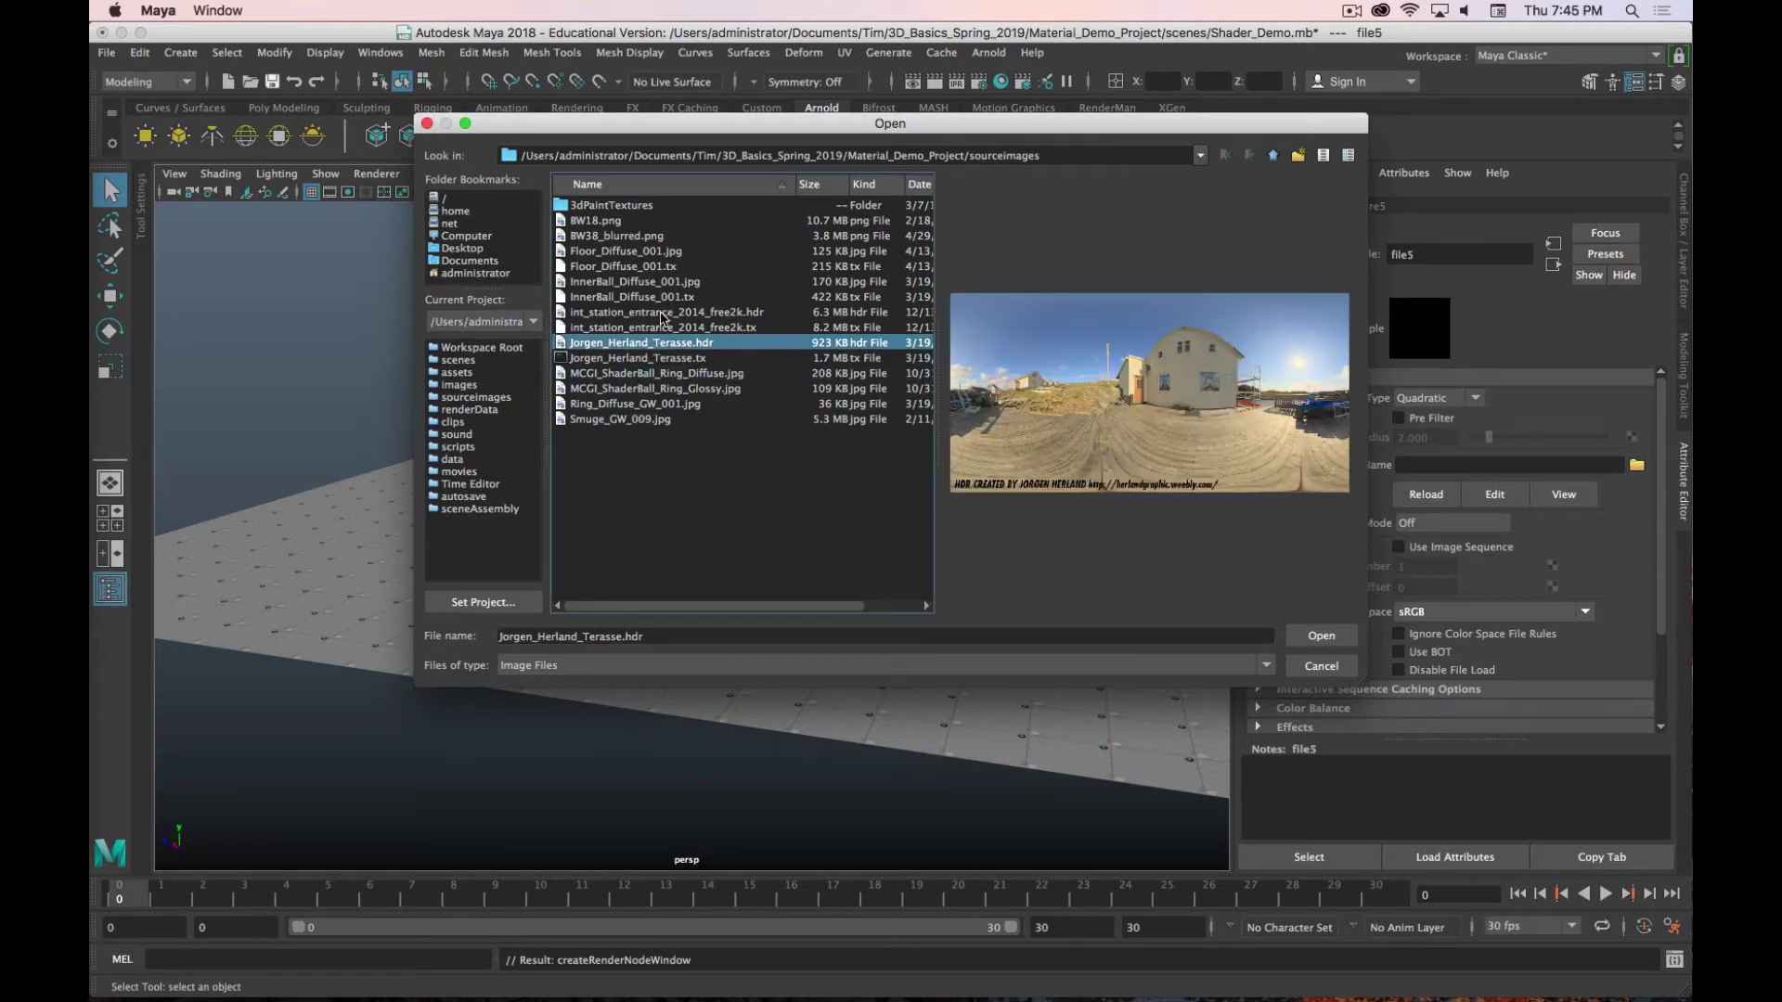
left_click(662, 314)
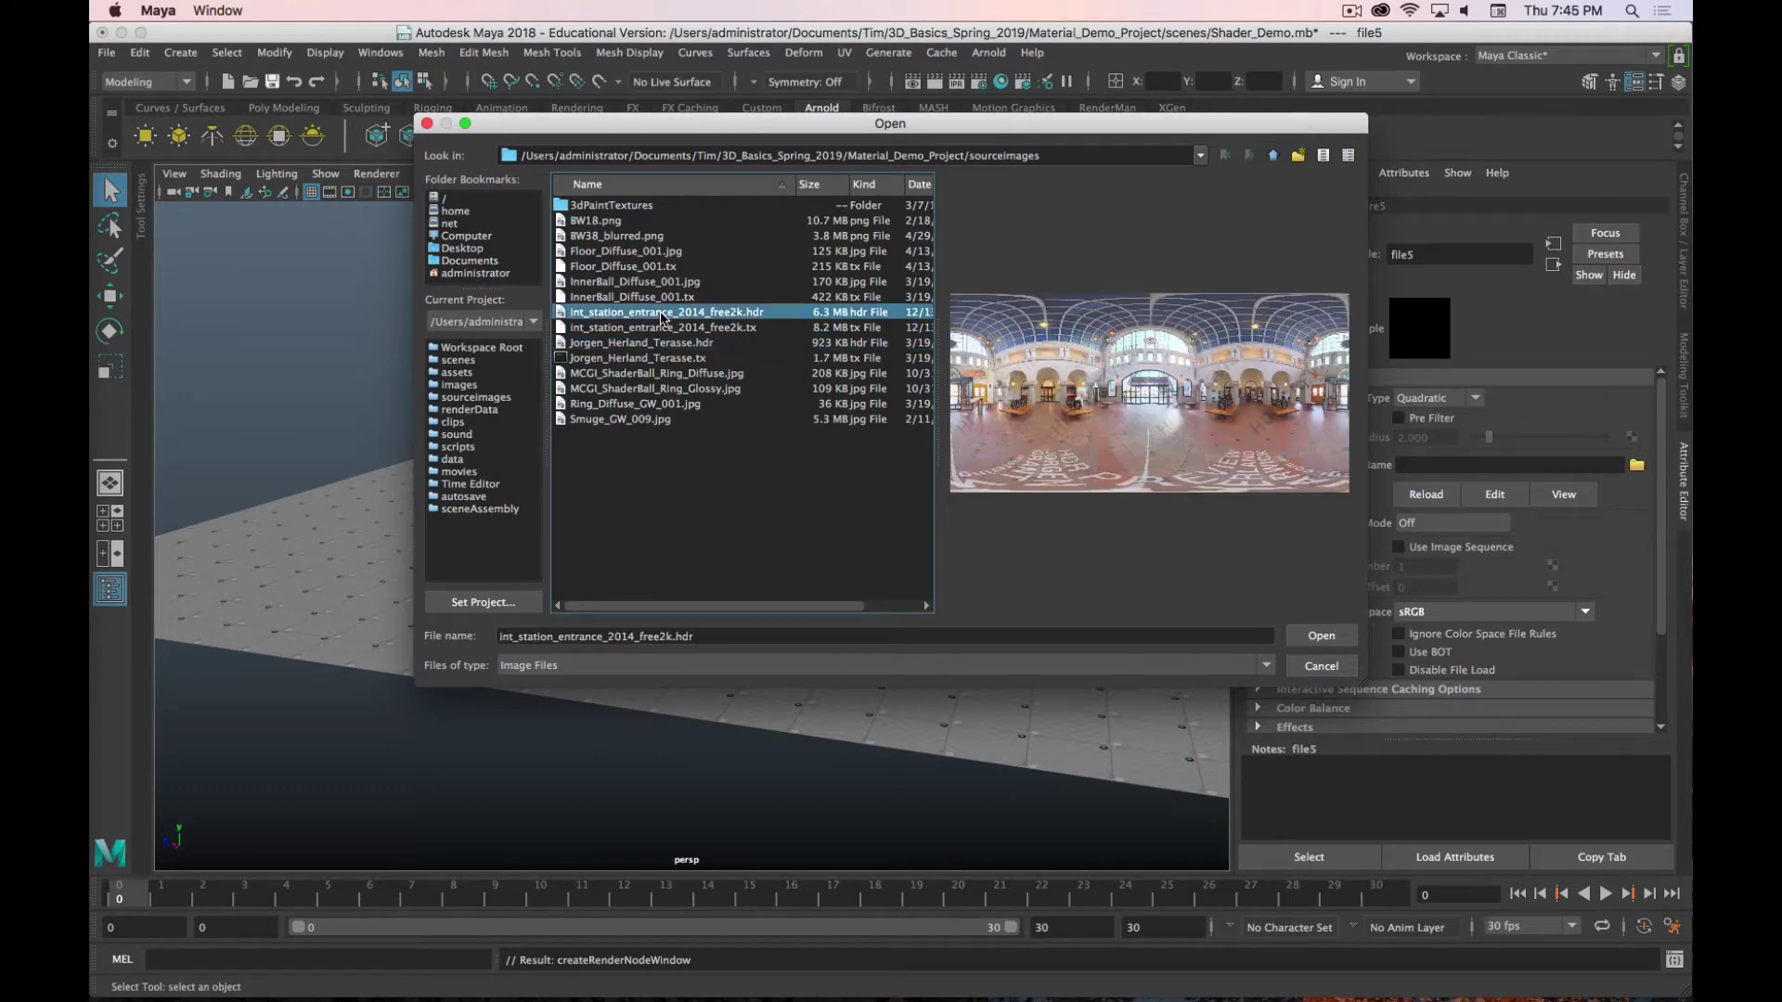
left_click(1321, 637)
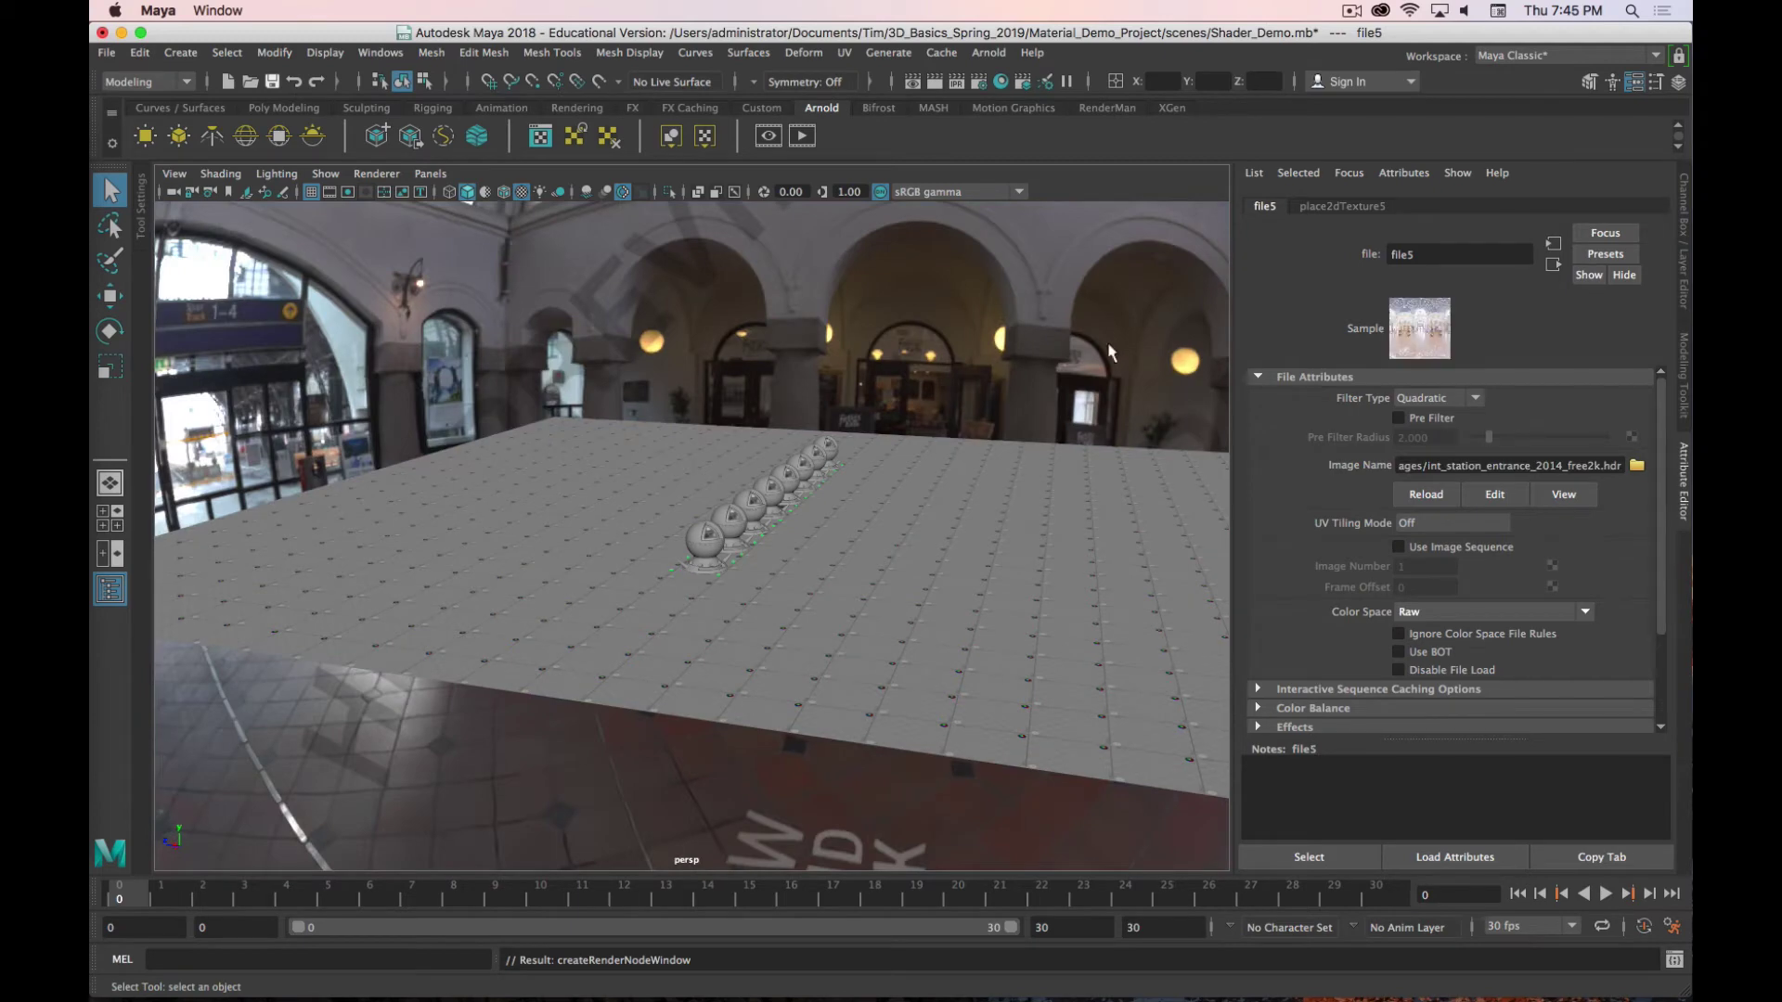
Step: Select the new sky dome light and set its intensity to 0.75
left_click(1072, 291)
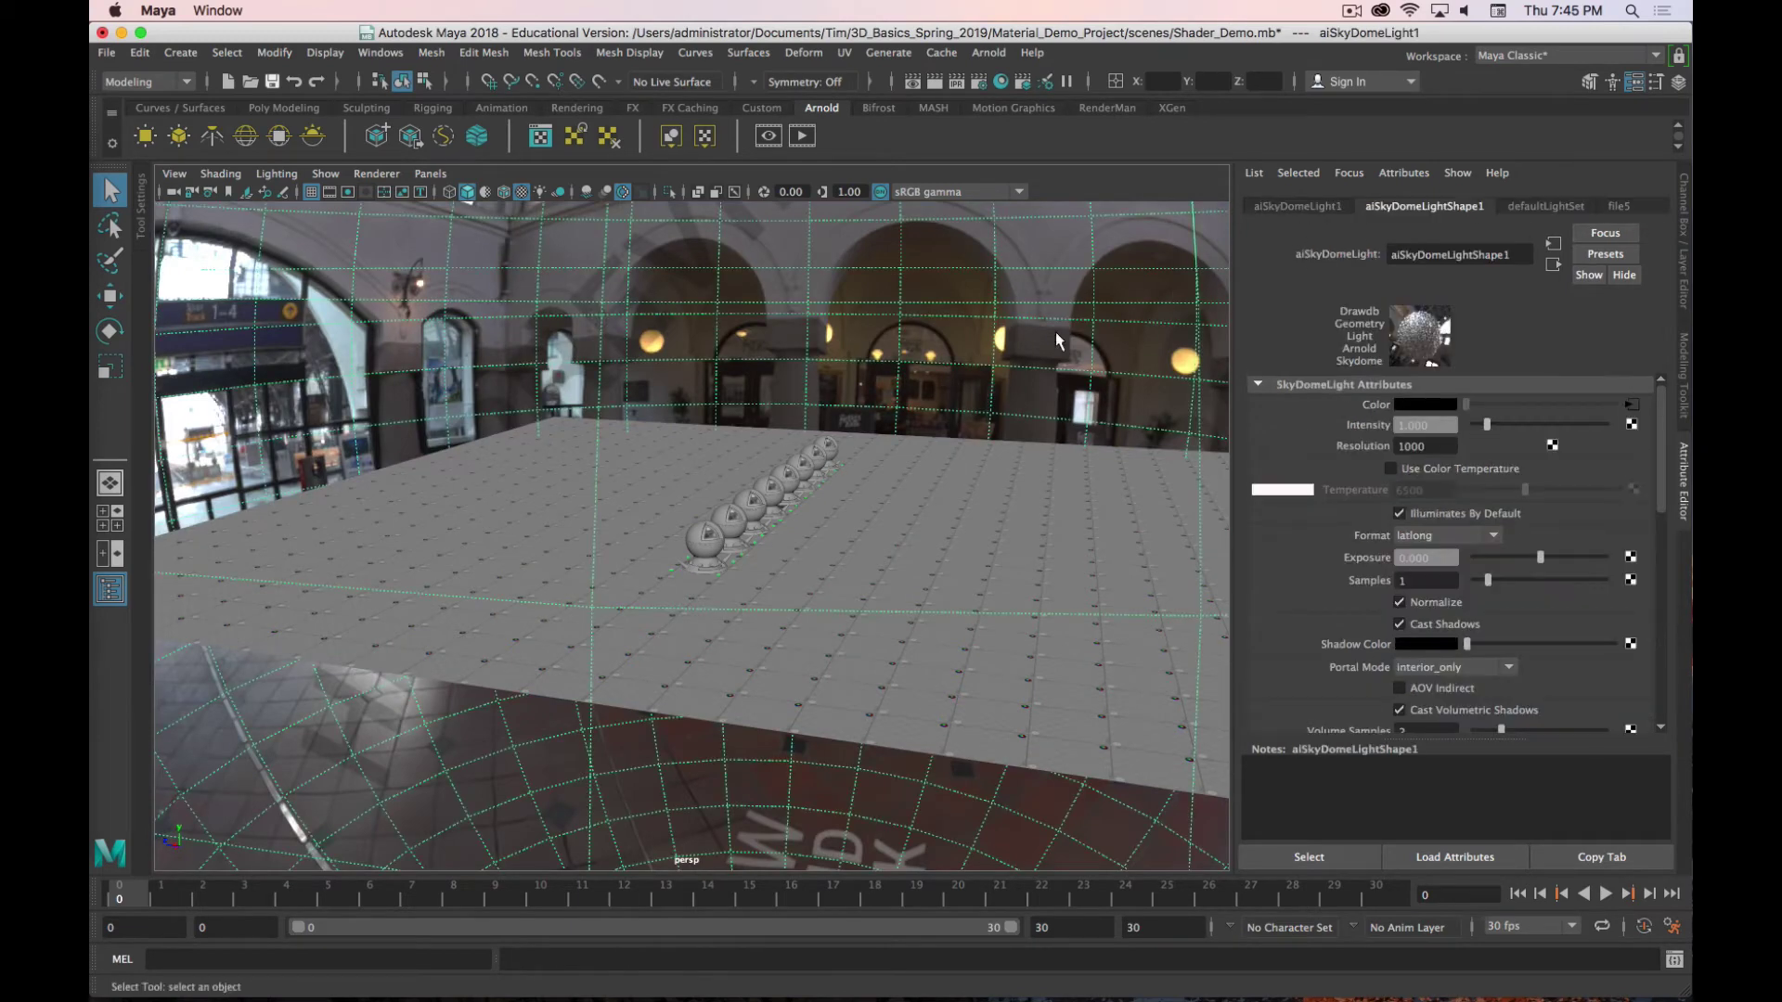
left_click(1526, 204)
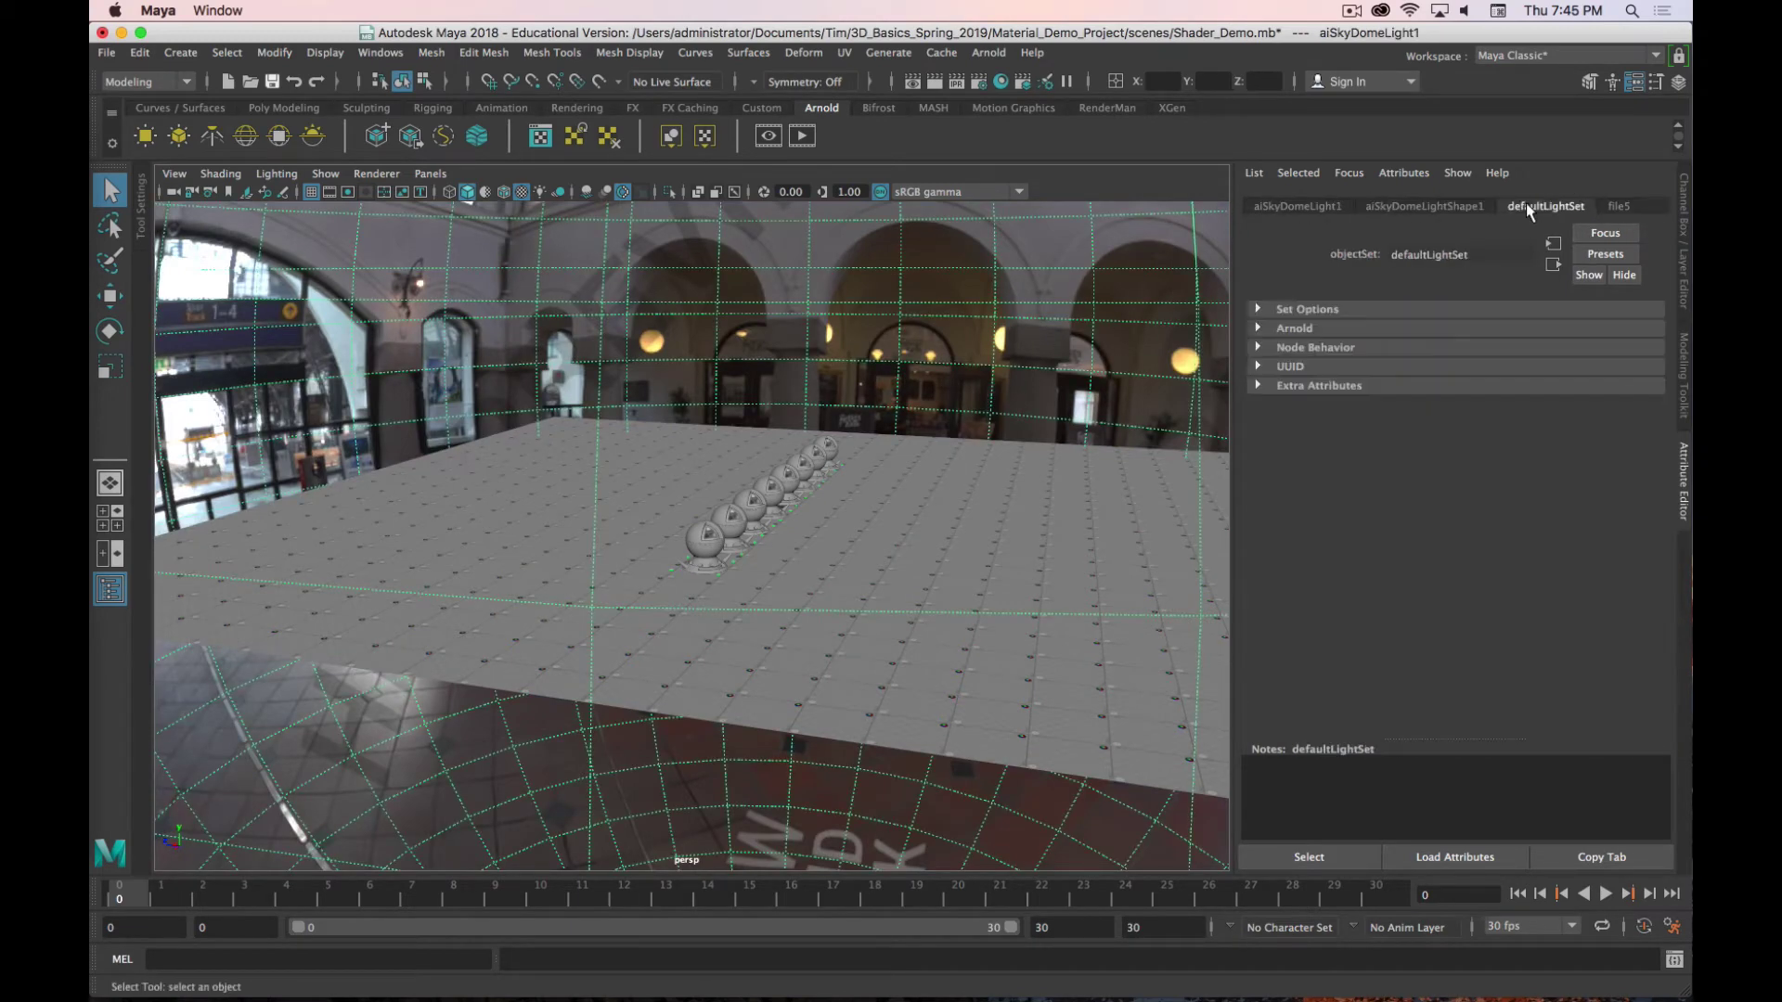
left_click(1422, 210)
double_click(1412, 425)
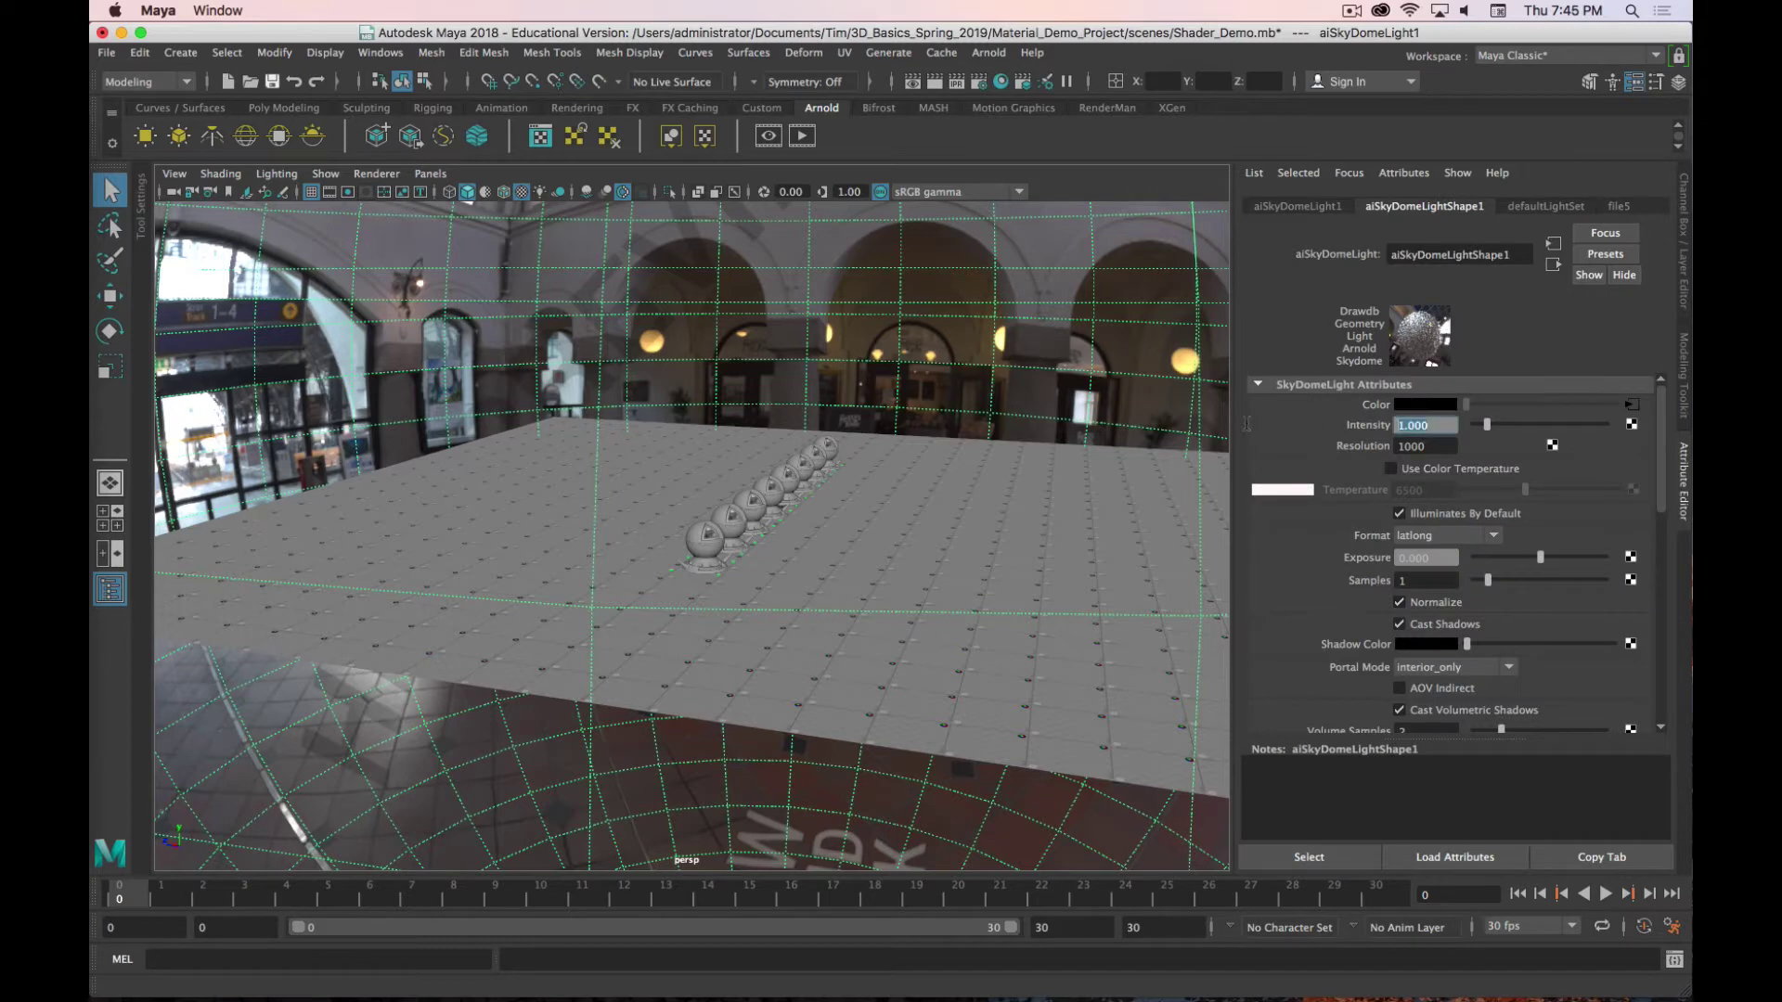
type(".75")
key("Return")
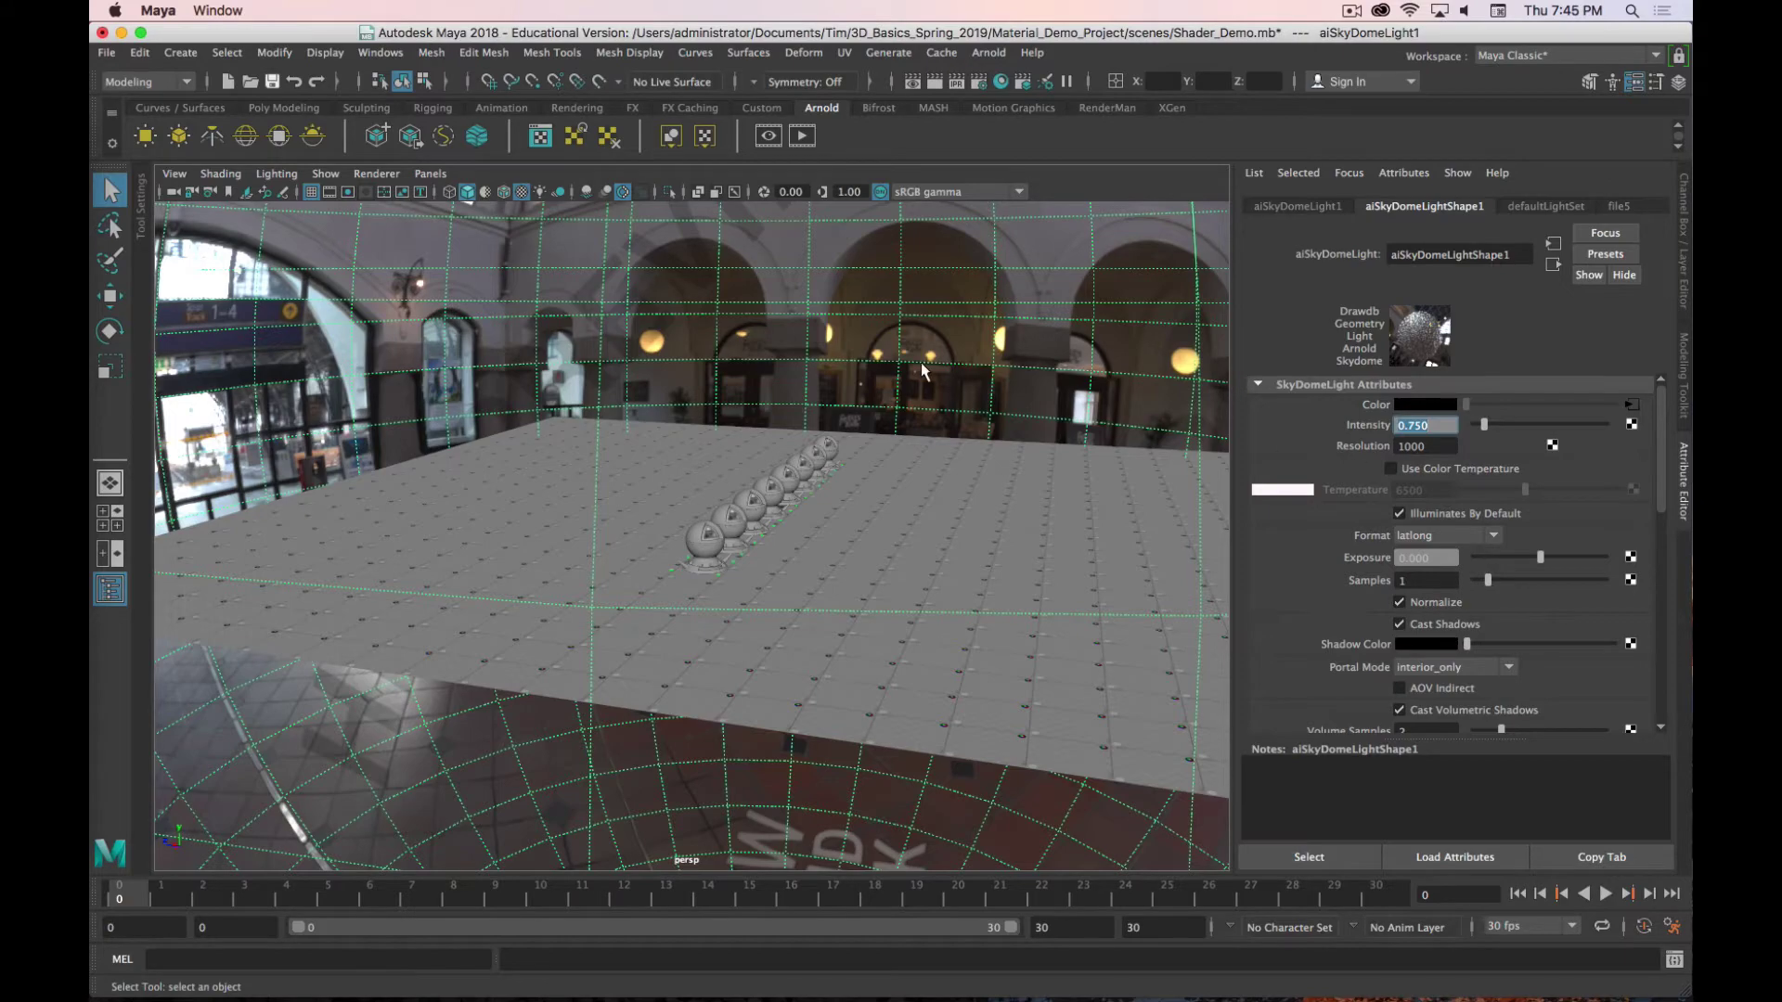
Step: Frame the whole row of shader balls diagonally in the perspective view, with the station interior behind them
scroll(960, 375, "down", 3)
scroll(1033, 367, "up", 2)
left_click_drag(941, 524, 895, 510, "alt")
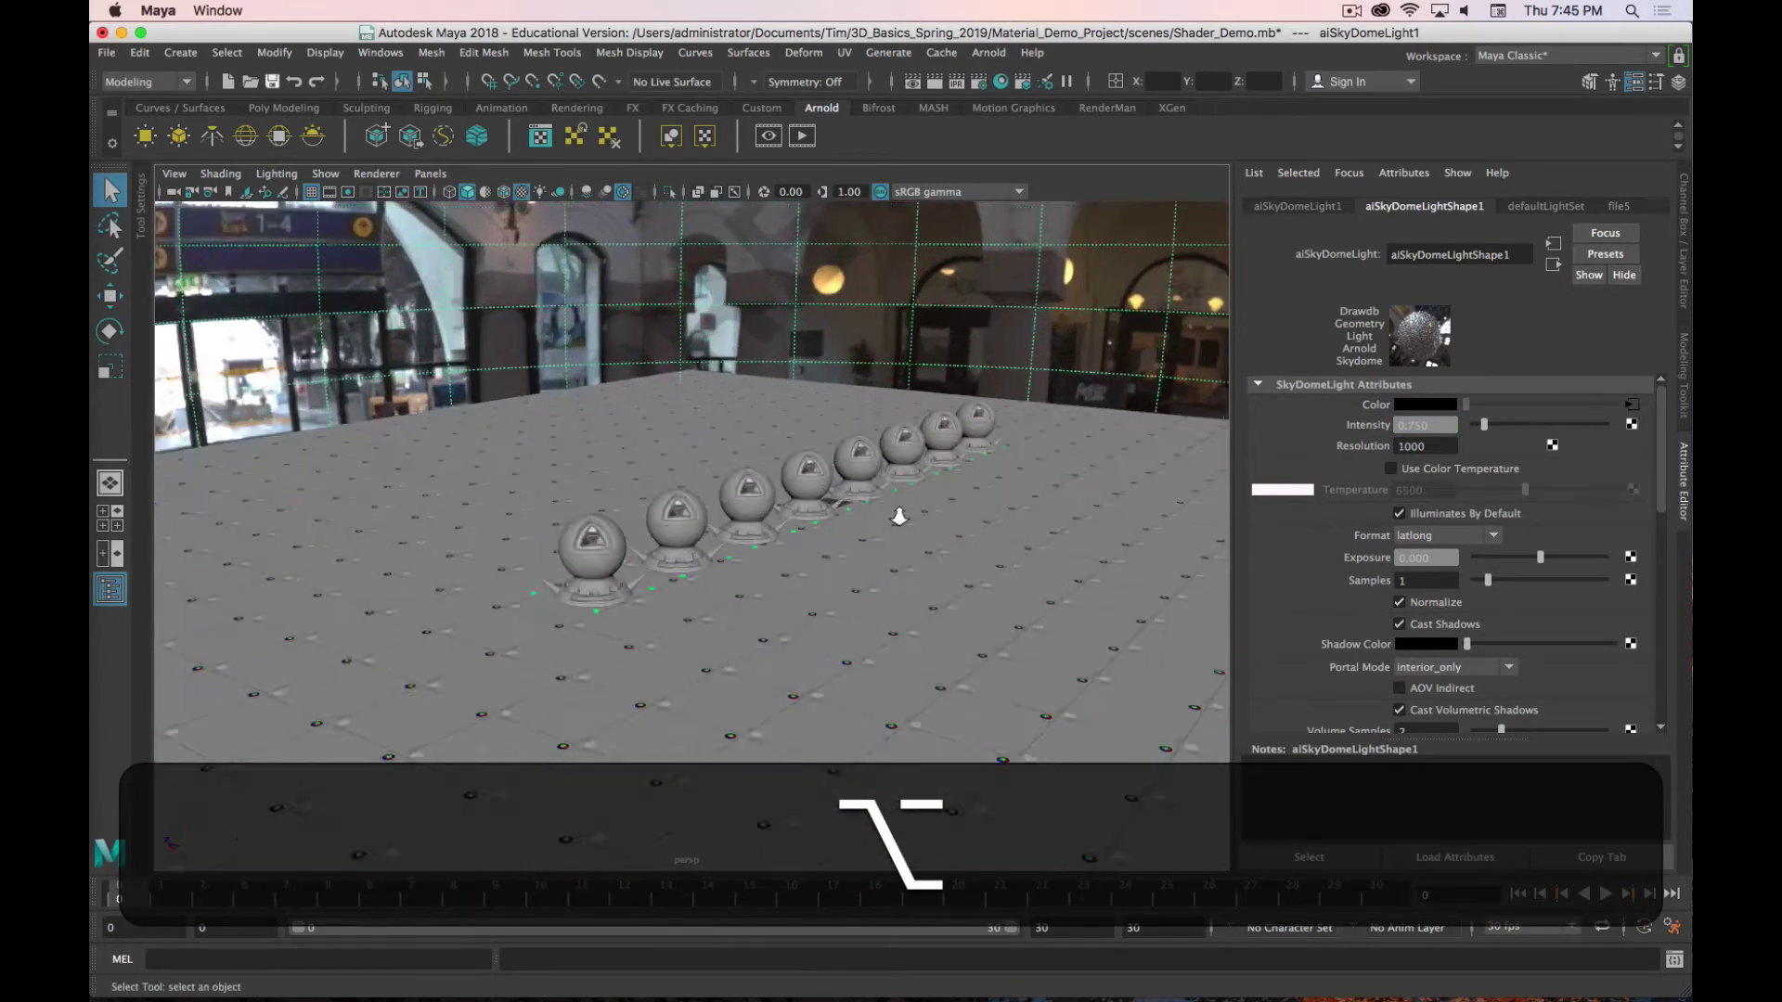
scroll(960, 480, "up", 5)
scroll(940, 570, "down", 3)
scroll(950, 564, "up", 2)
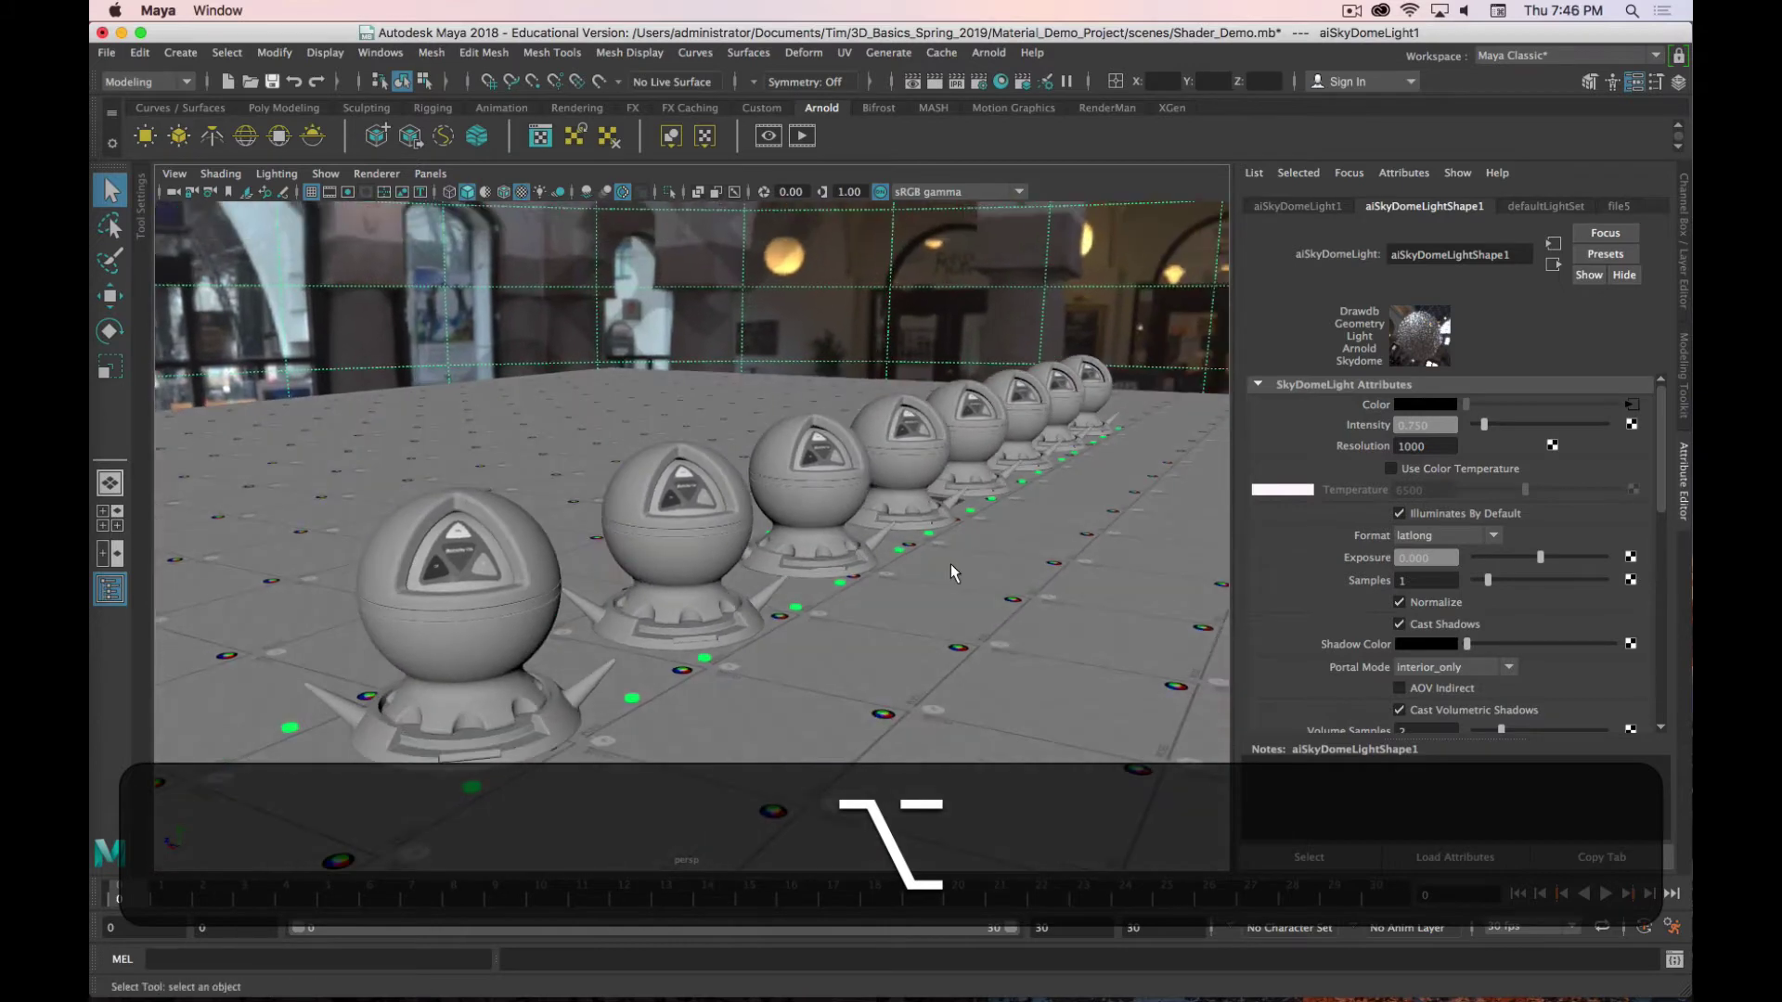
scroll(950, 564, "down", 5)
scroll(950, 564, "up", 5)
mouse_move(922, 600)
left_mouse_down("alt")
mouse_move(967, 586)
mouse_move(900, 649)
mouse_move(656, 620)
mouse_move(798, 640)
mouse_move(1002, 616)
mouse_move(949, 615)
left_mouse_up("alt")
scroll(900, 650, "down", 2)
right_click_drag(946, 616, 705, 675, "alt")
left_click_drag(705, 674, 705, 595, "alt")
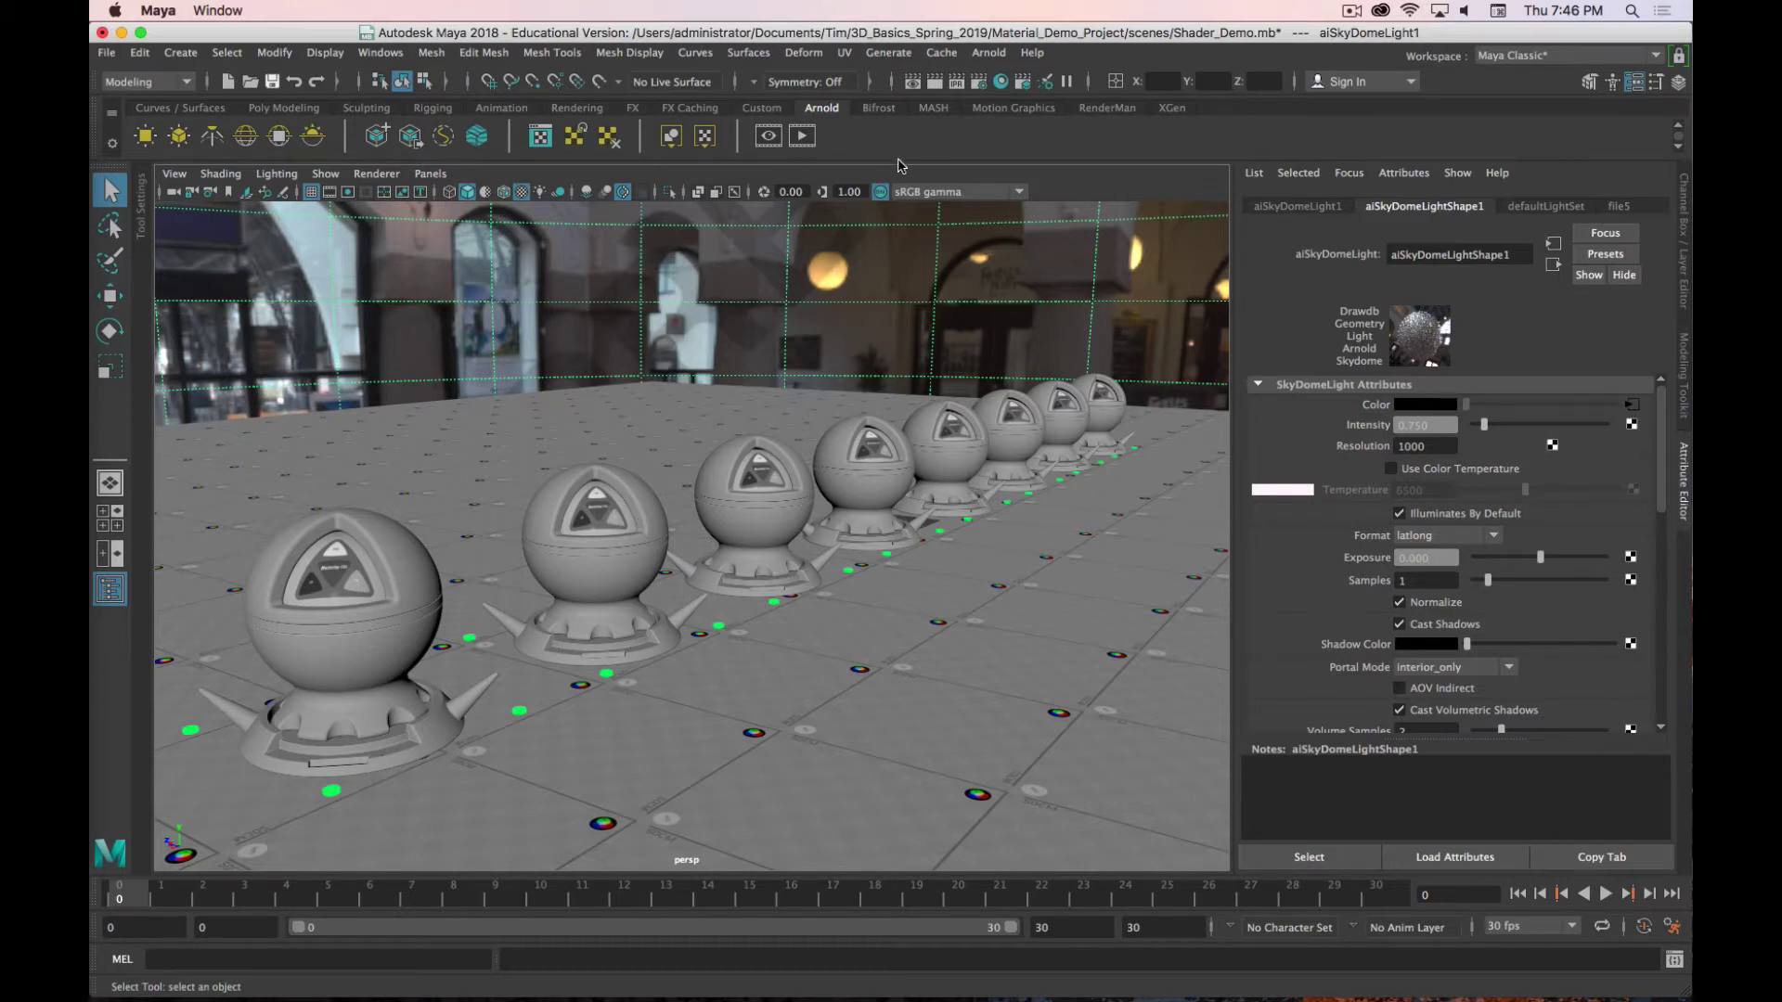
Step: Open the Render Settings and check where they are listed among the rendering editors
left_click(981, 86)
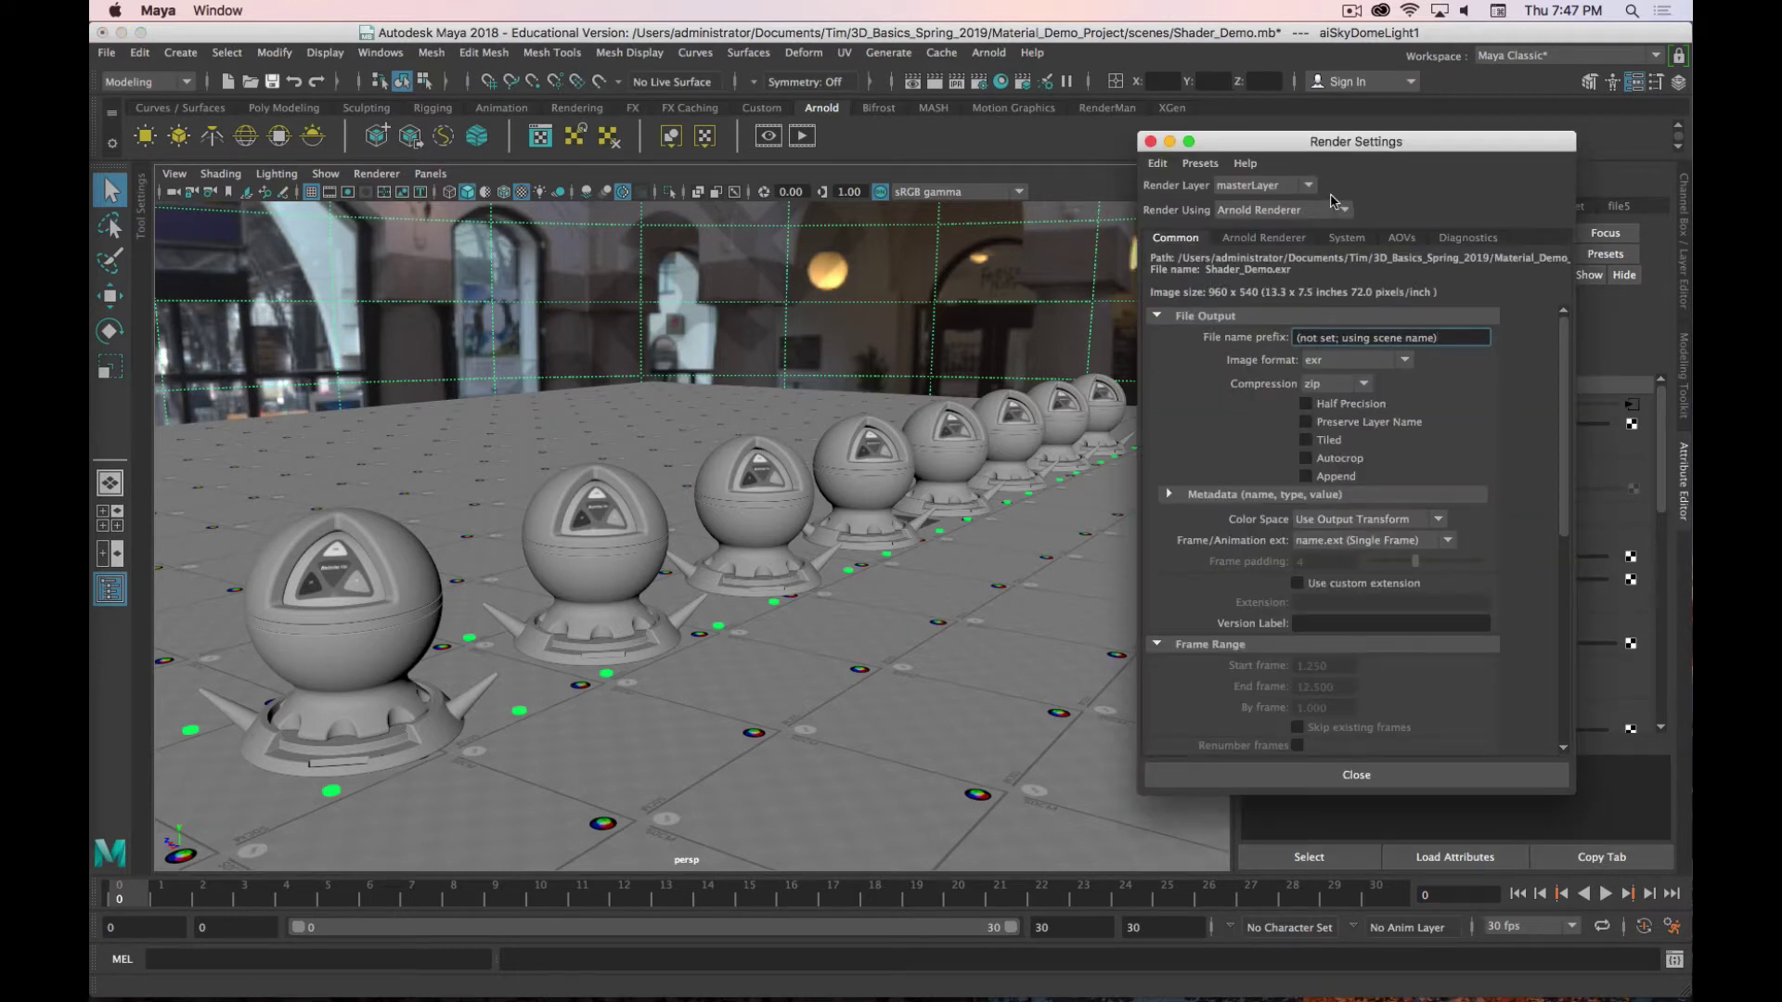
left_click(370, 53)
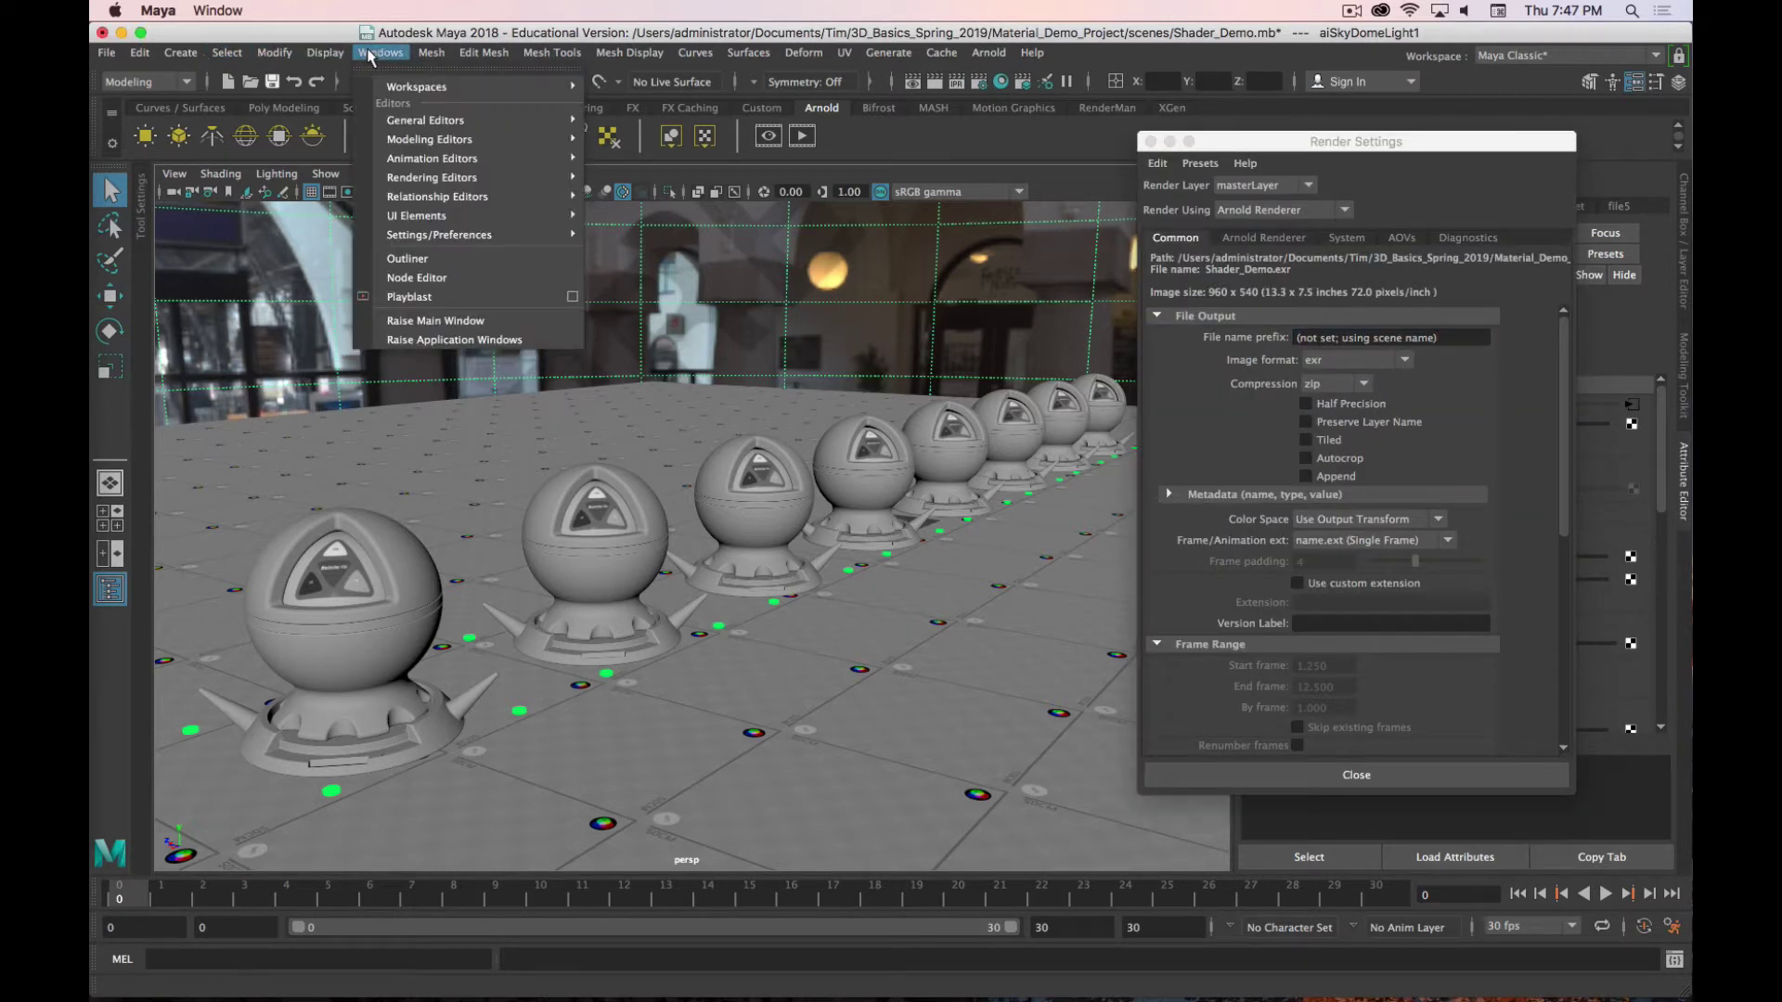
mouse_move(455, 180)
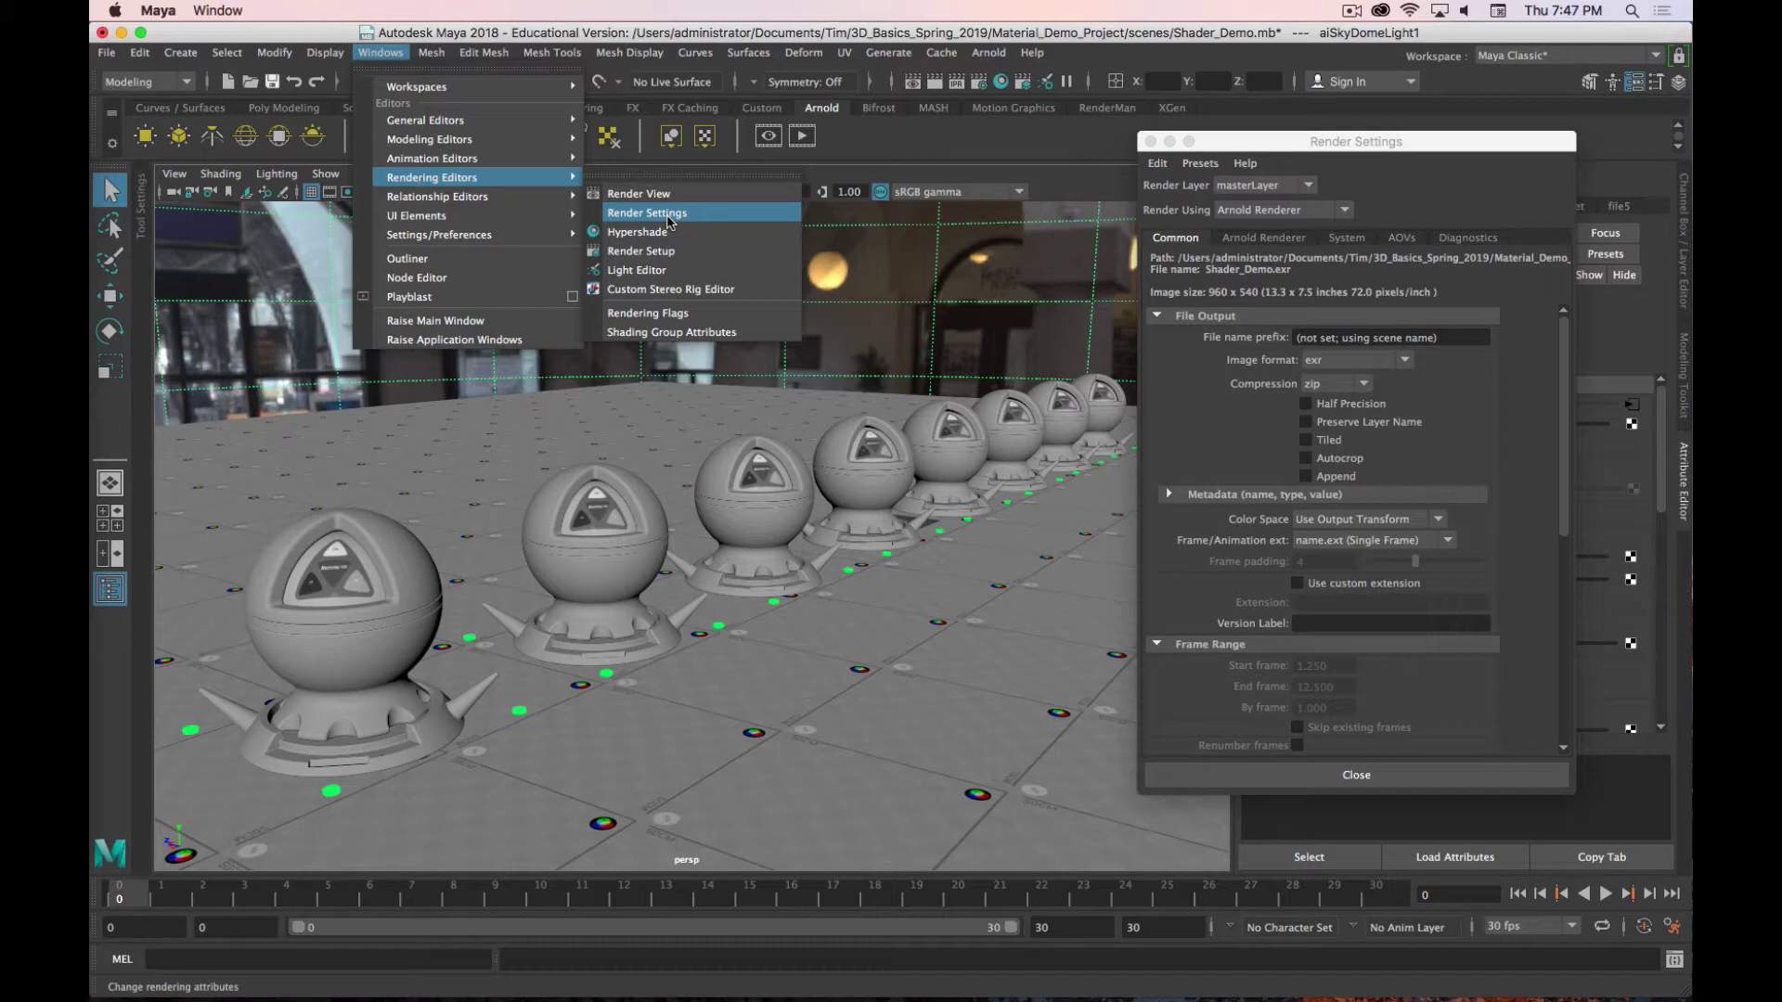
key("super+period")
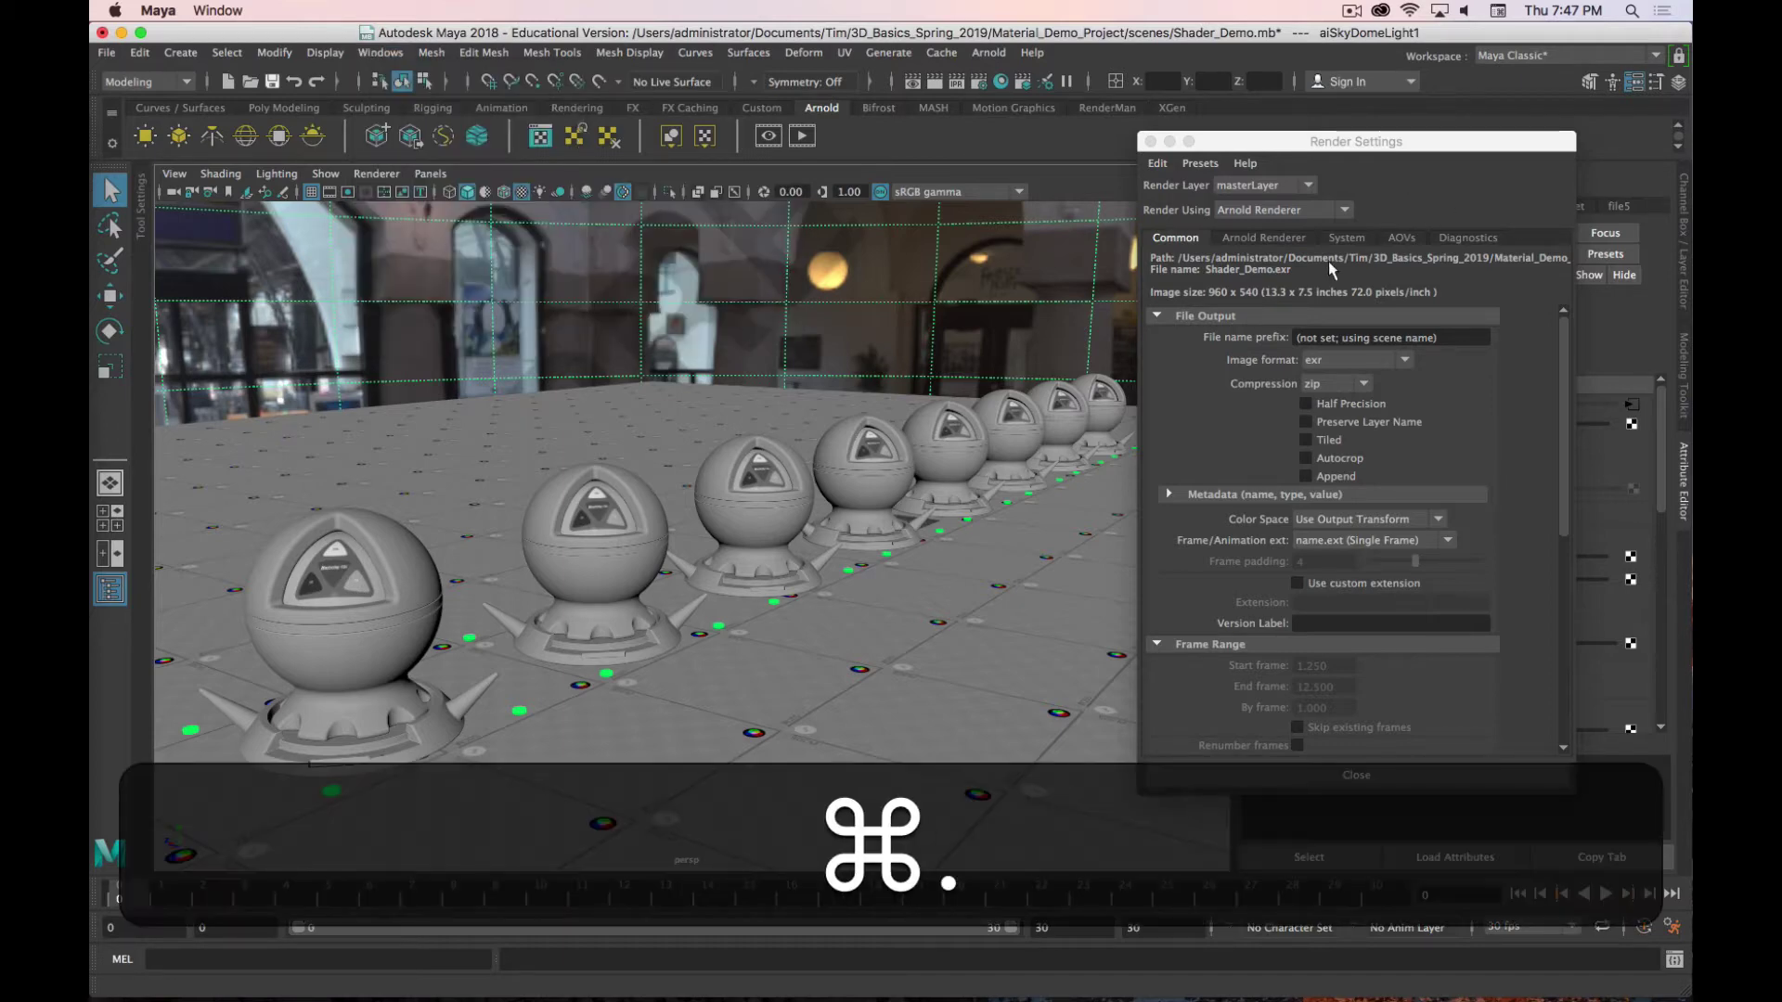
Step: Switch the renderer to Maya Software and review its anti-aliasing quality options and common settings
left_click(1333, 210)
left_click(1330, 232)
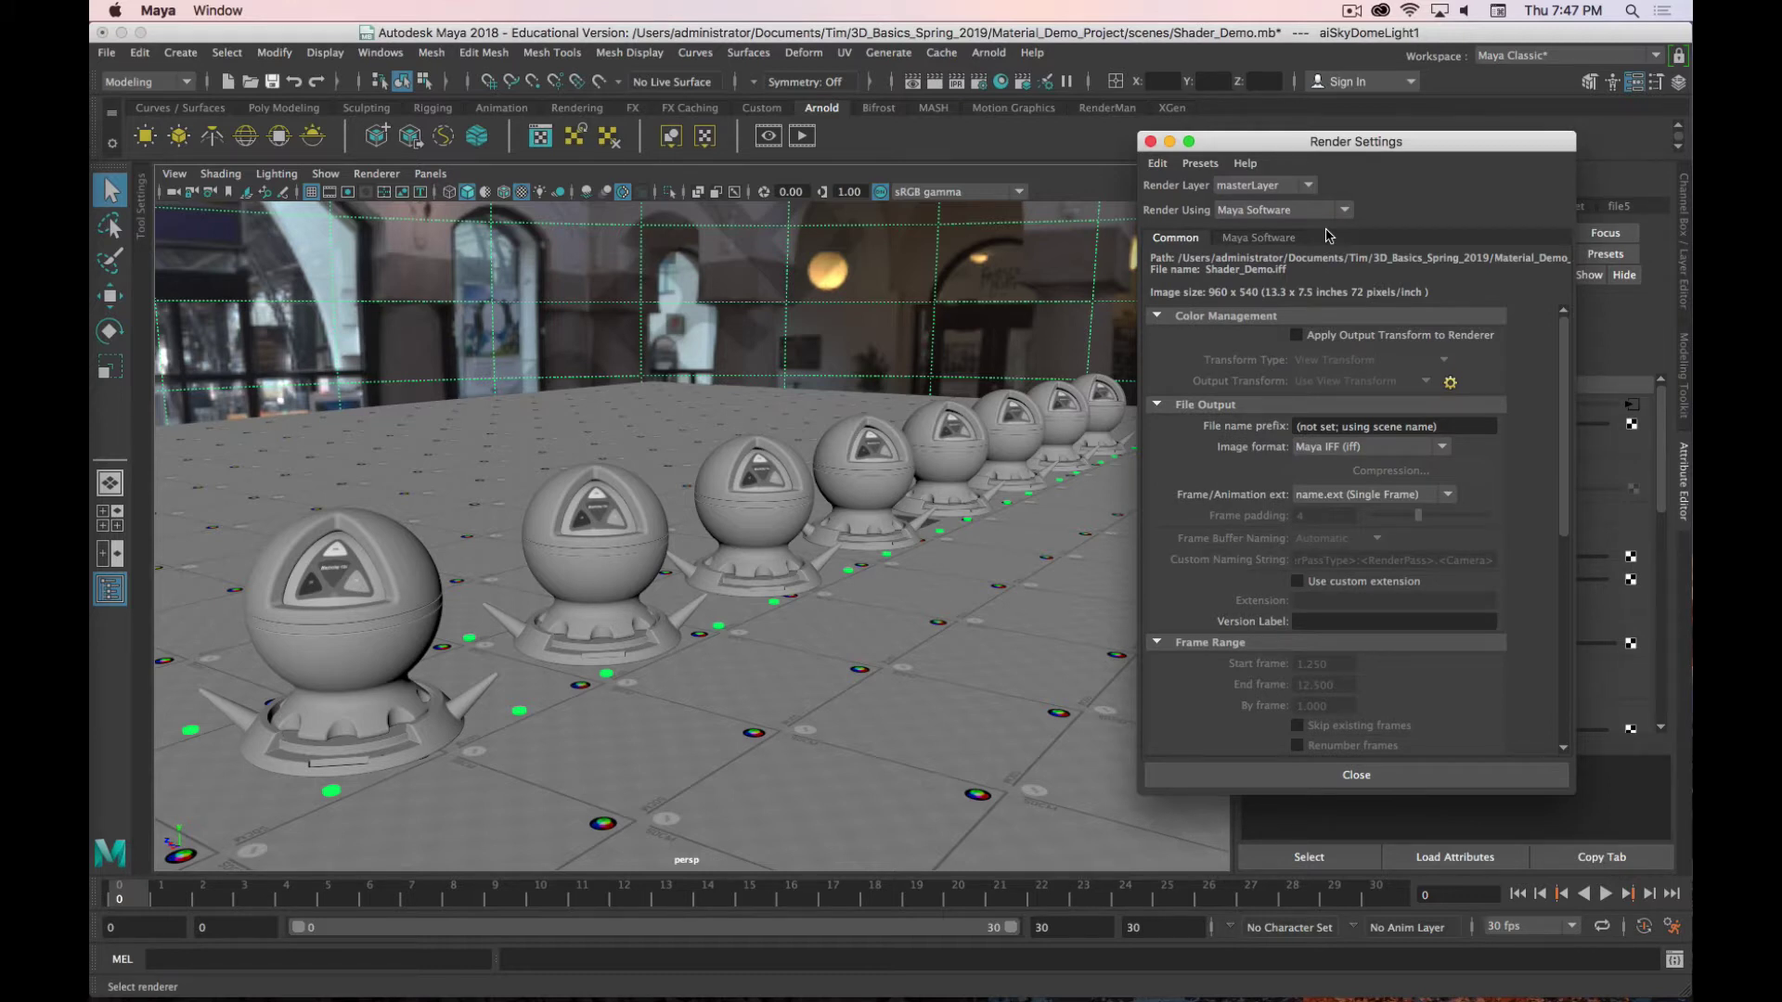
left_click(1262, 238)
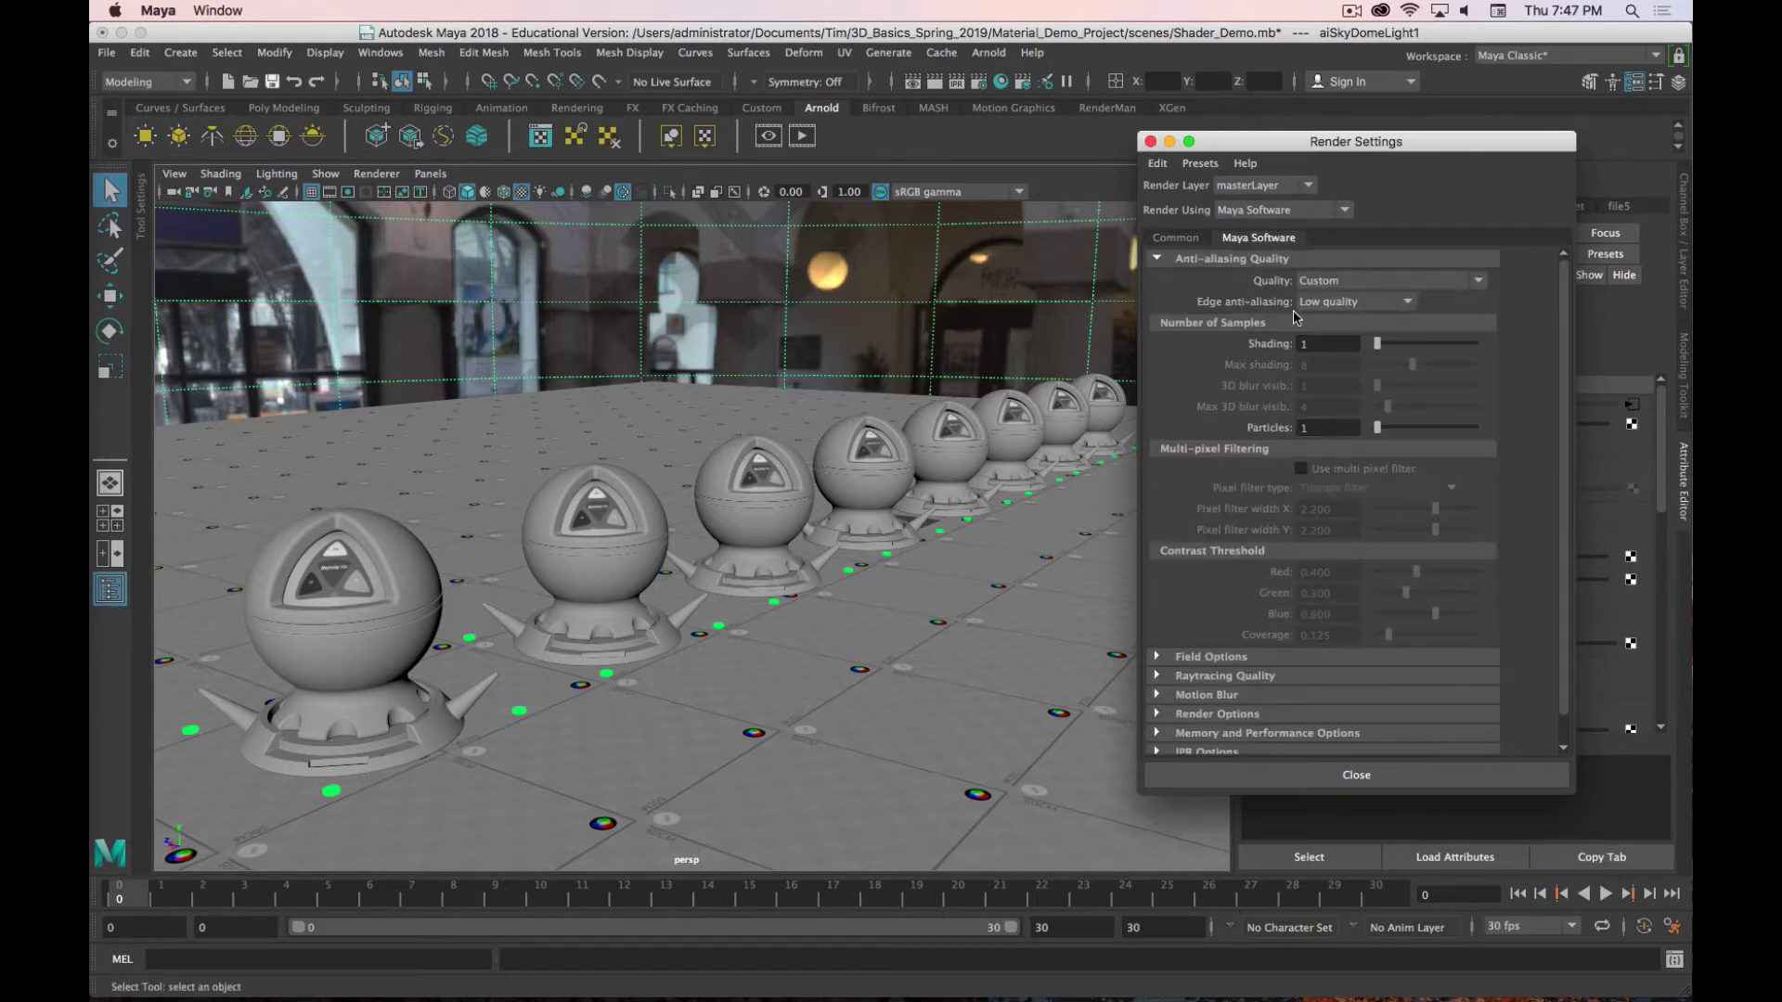
scroll(1261, 464, "down", 1)
scroll(1266, 585, "up", 1)
left_click(1175, 238)
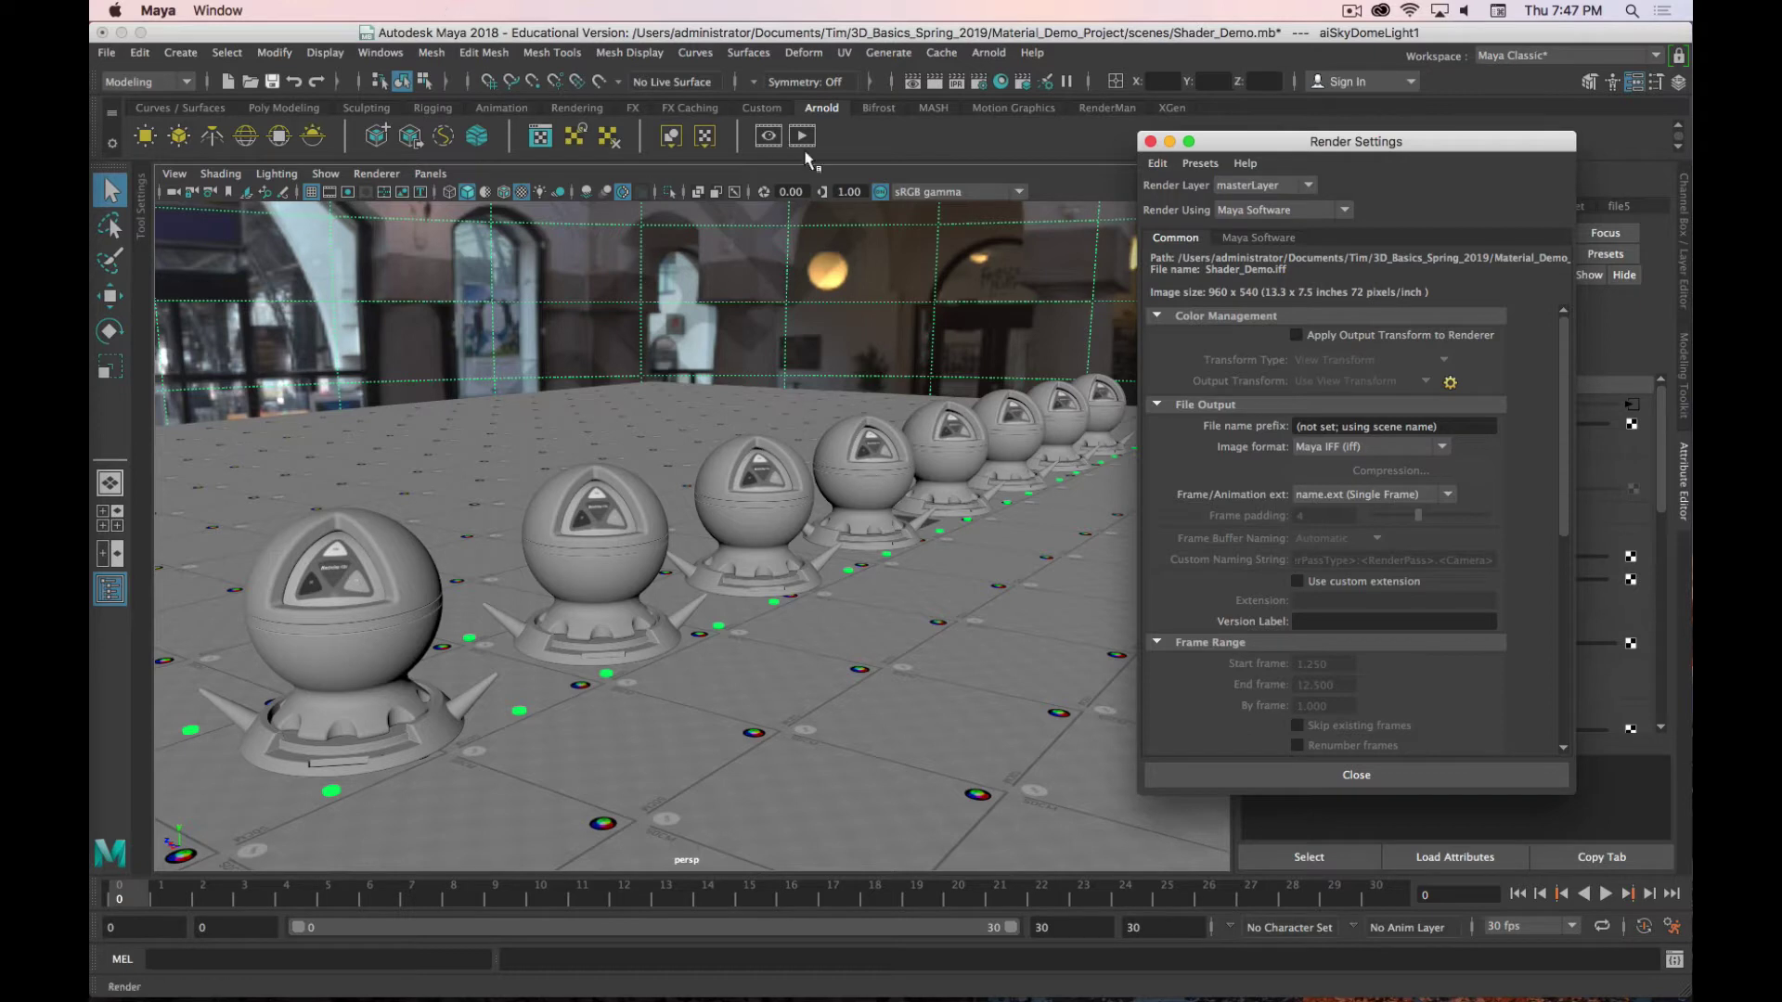
Step: Render the perspective view of the shader balls with Maya Software
left_click(935, 83)
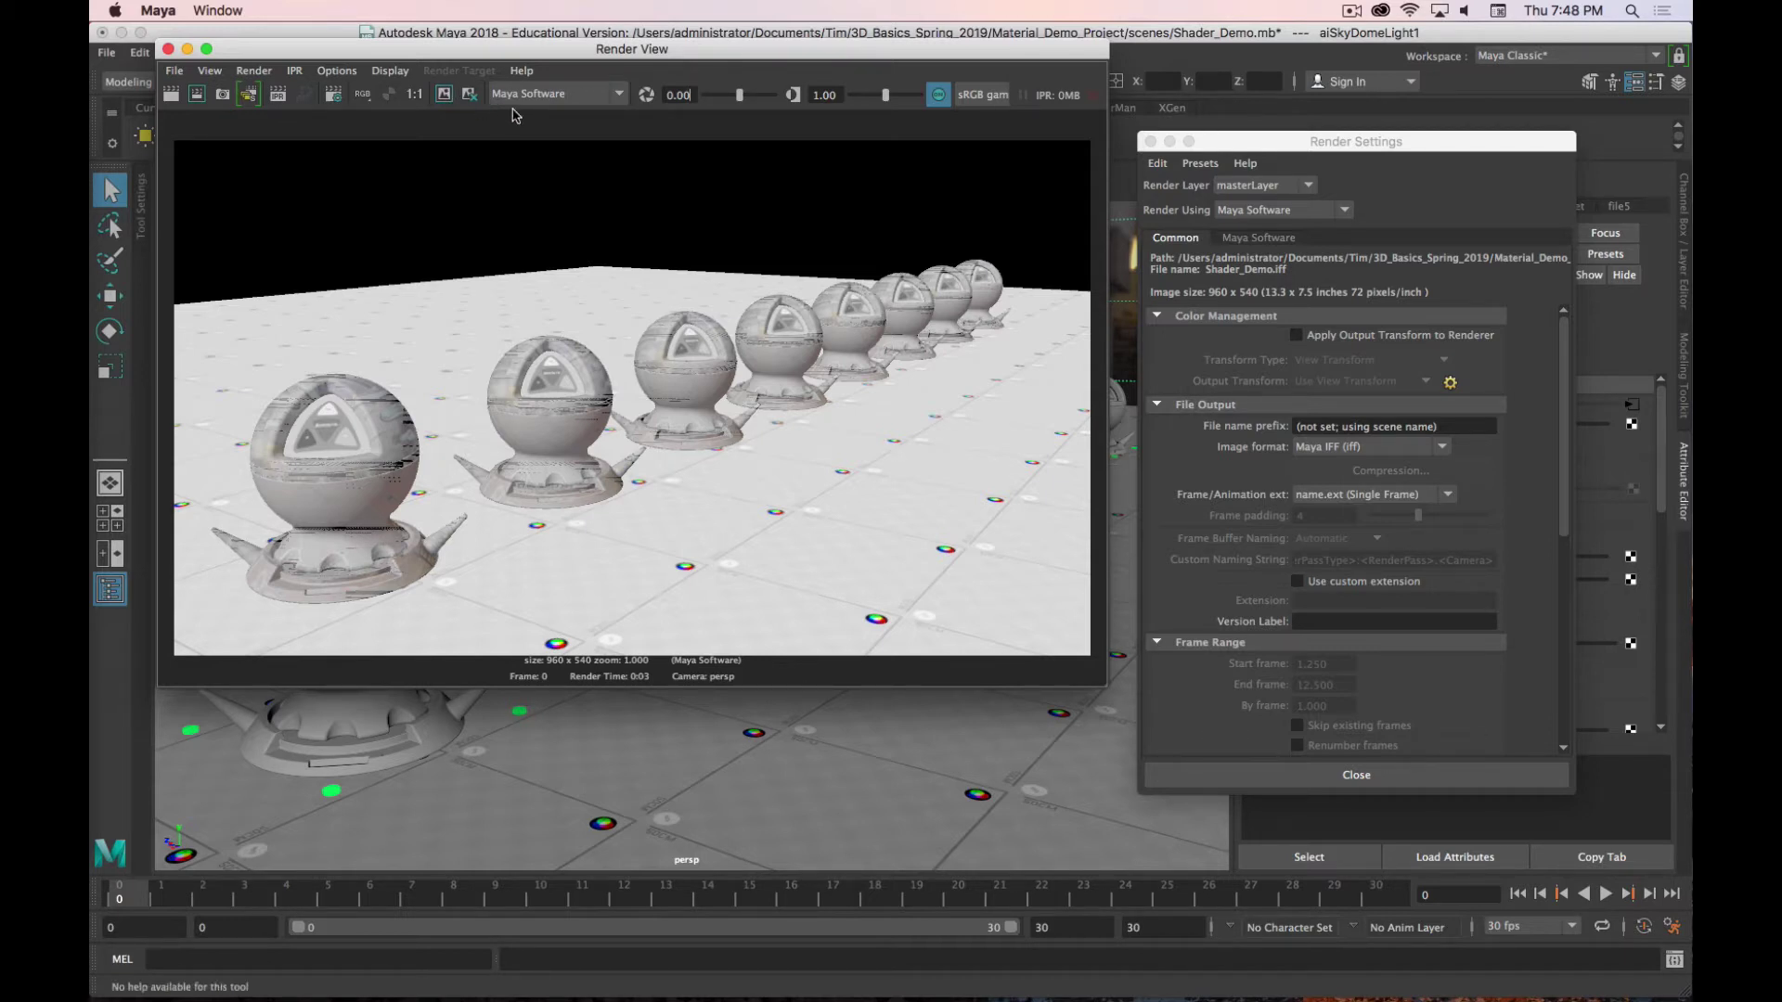
key("super+period")
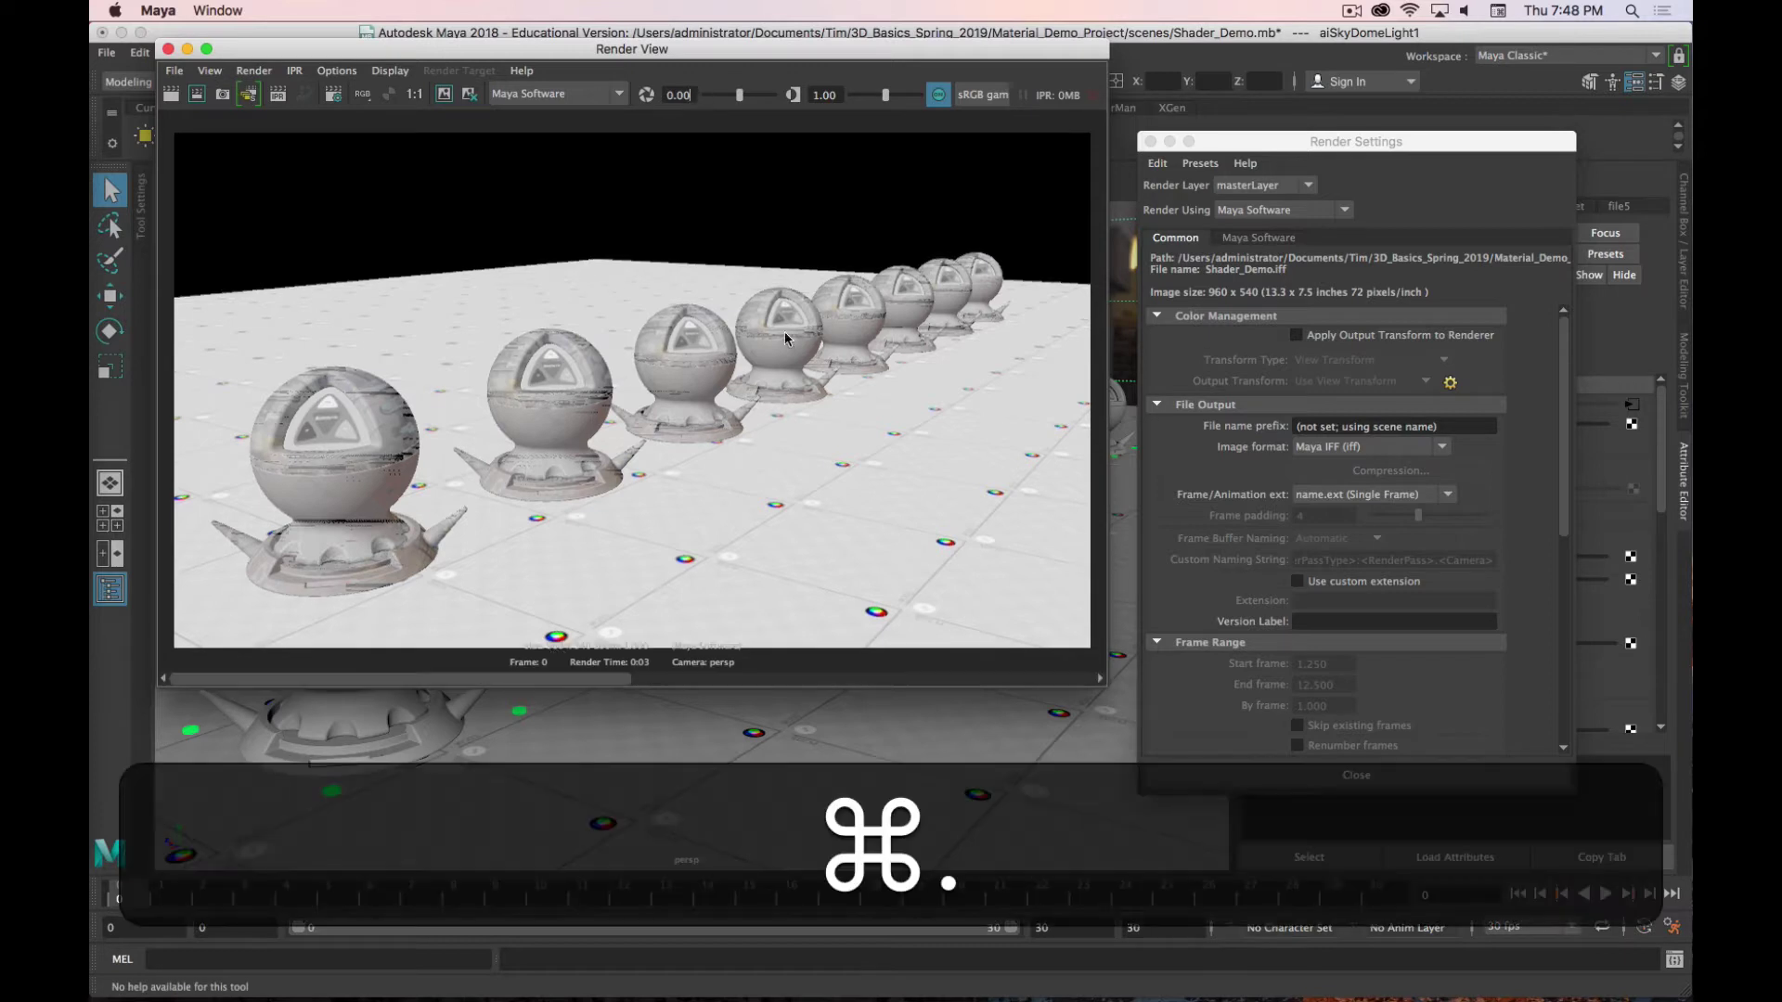
left_click(443, 94)
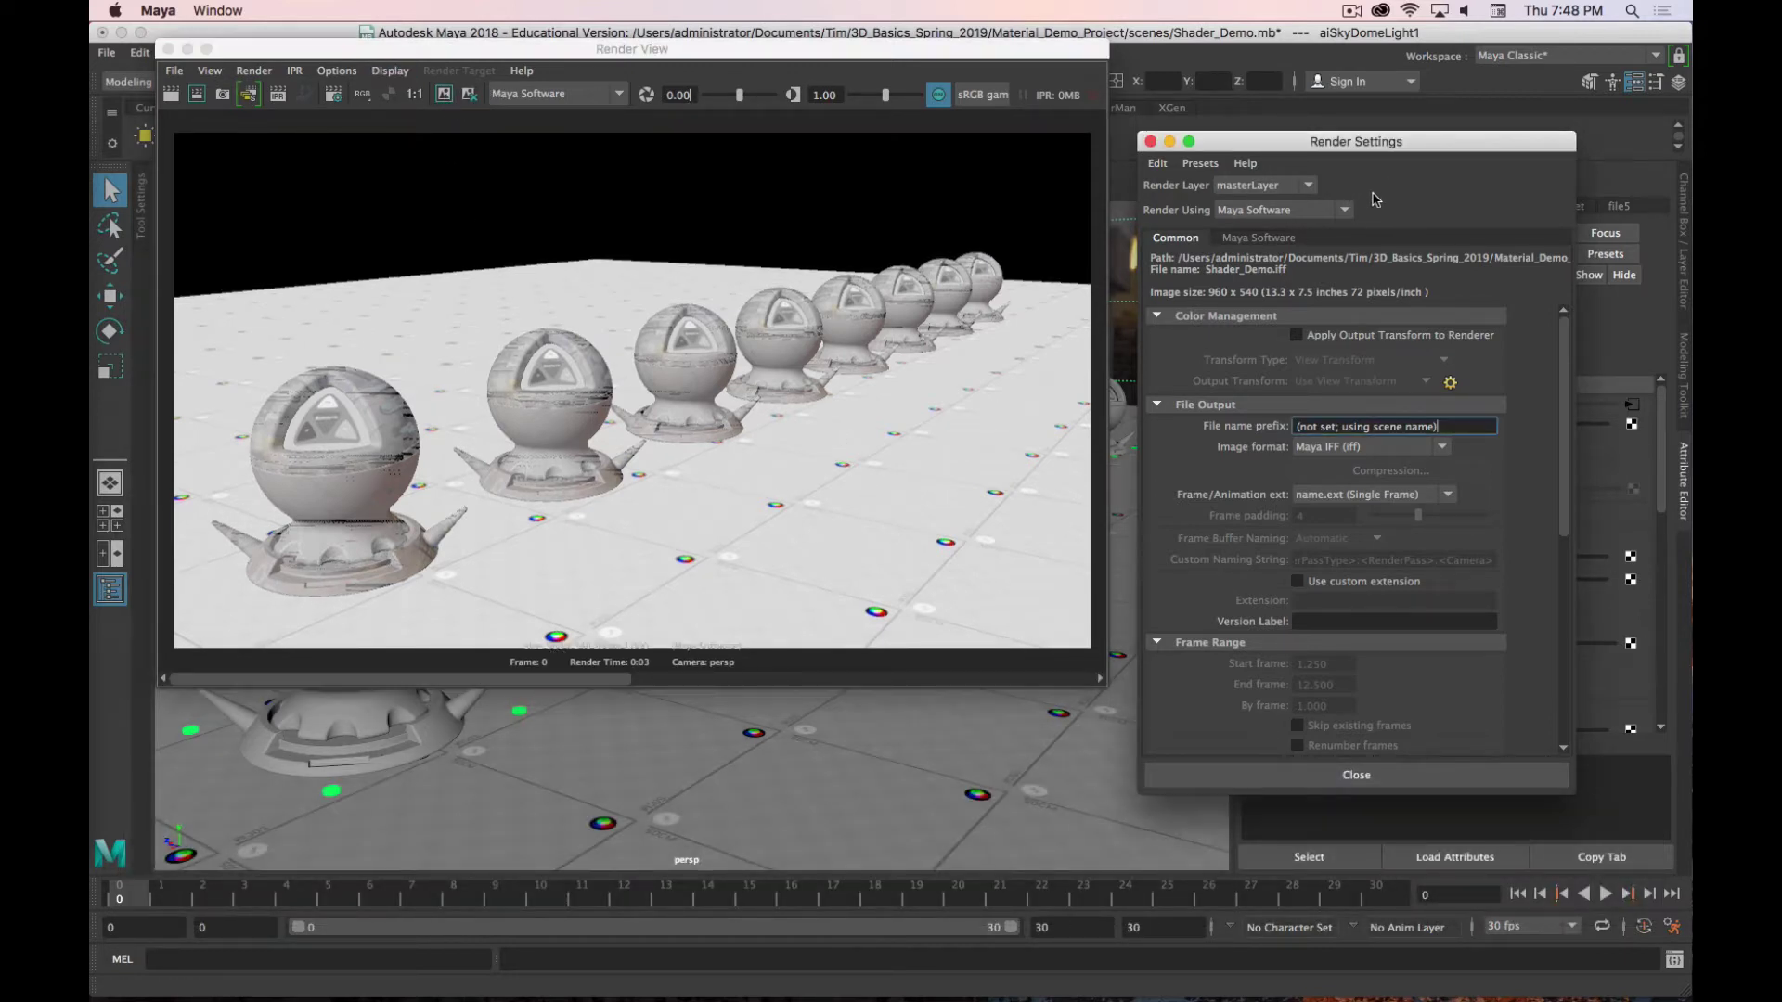
Step: Set the renderer to Arnold Renderer and render the shader balls again for comparison
left_click(1344, 211)
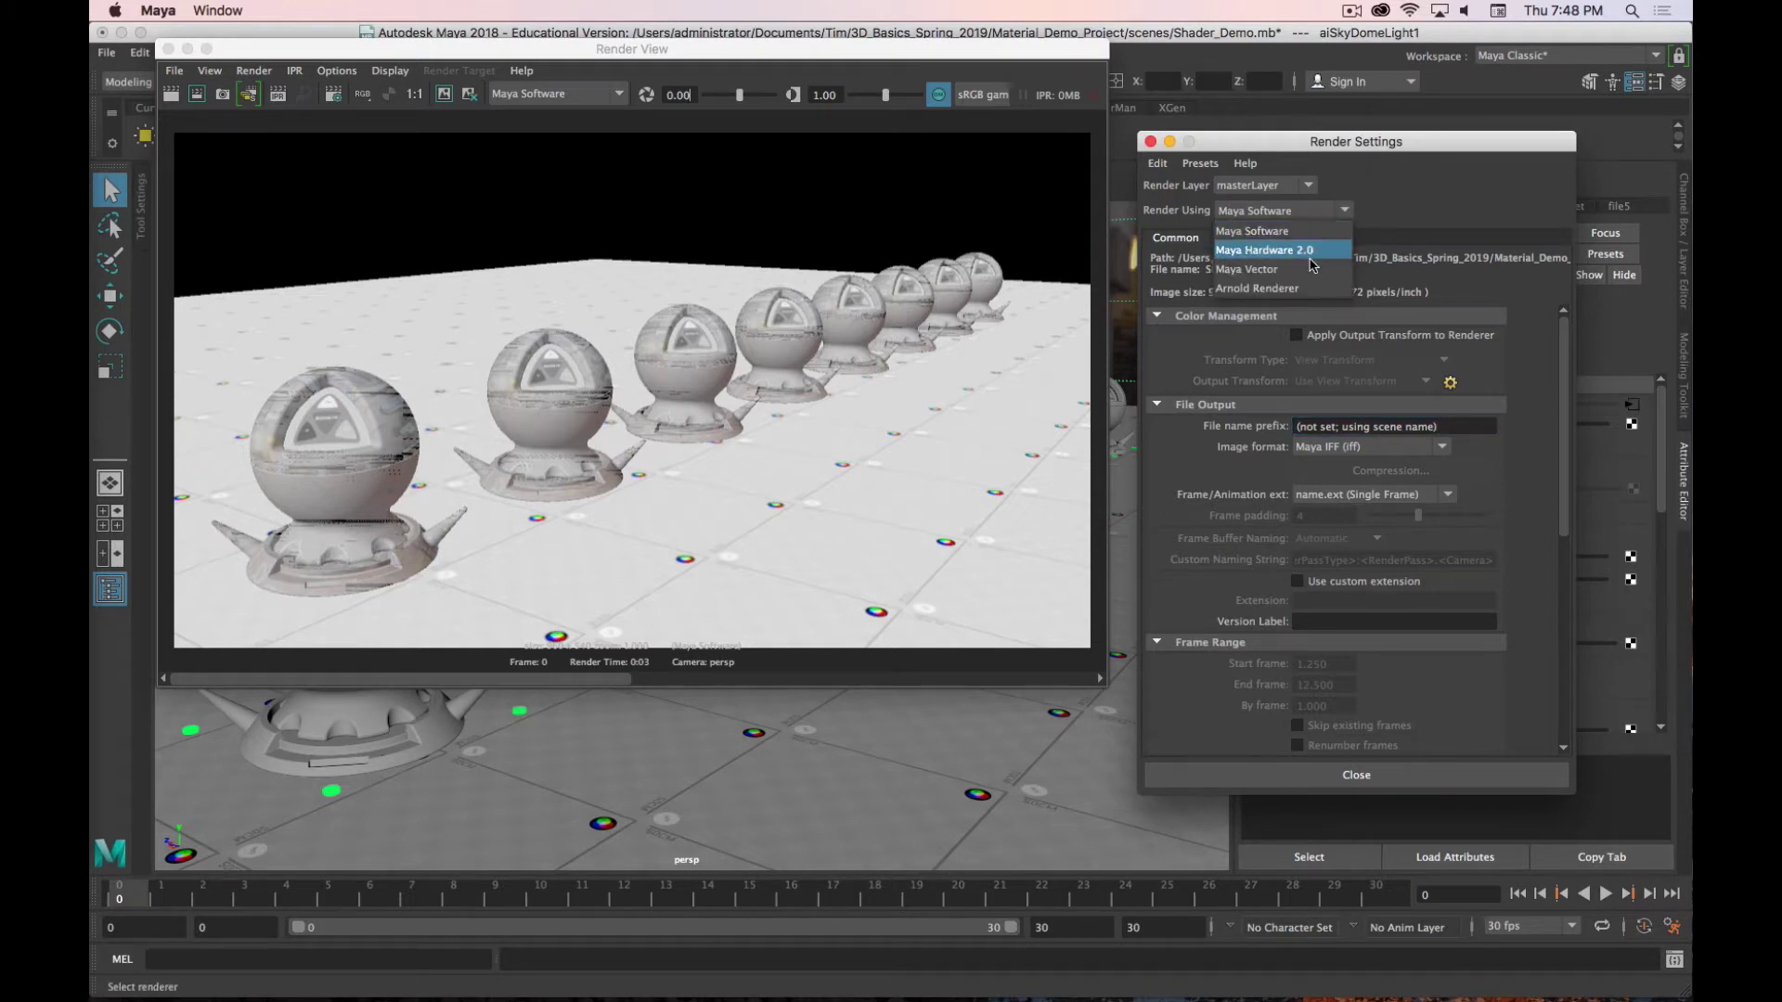
left_click(1313, 290)
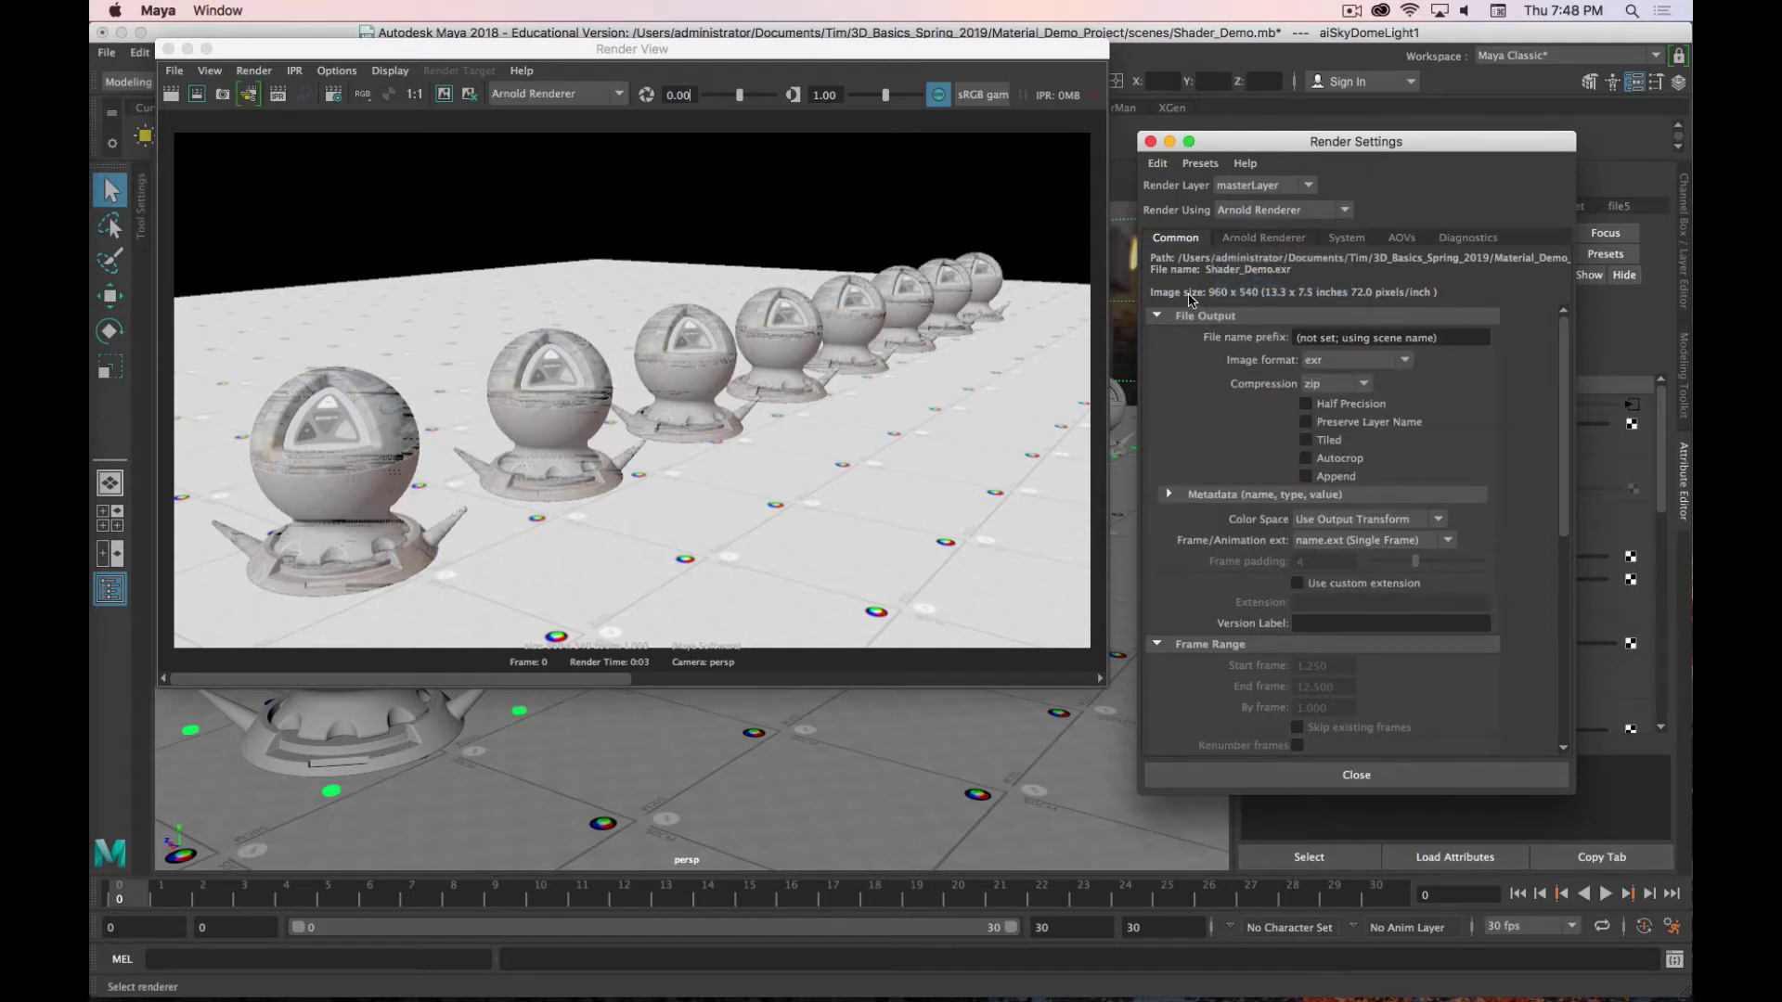
left_click(173, 97)
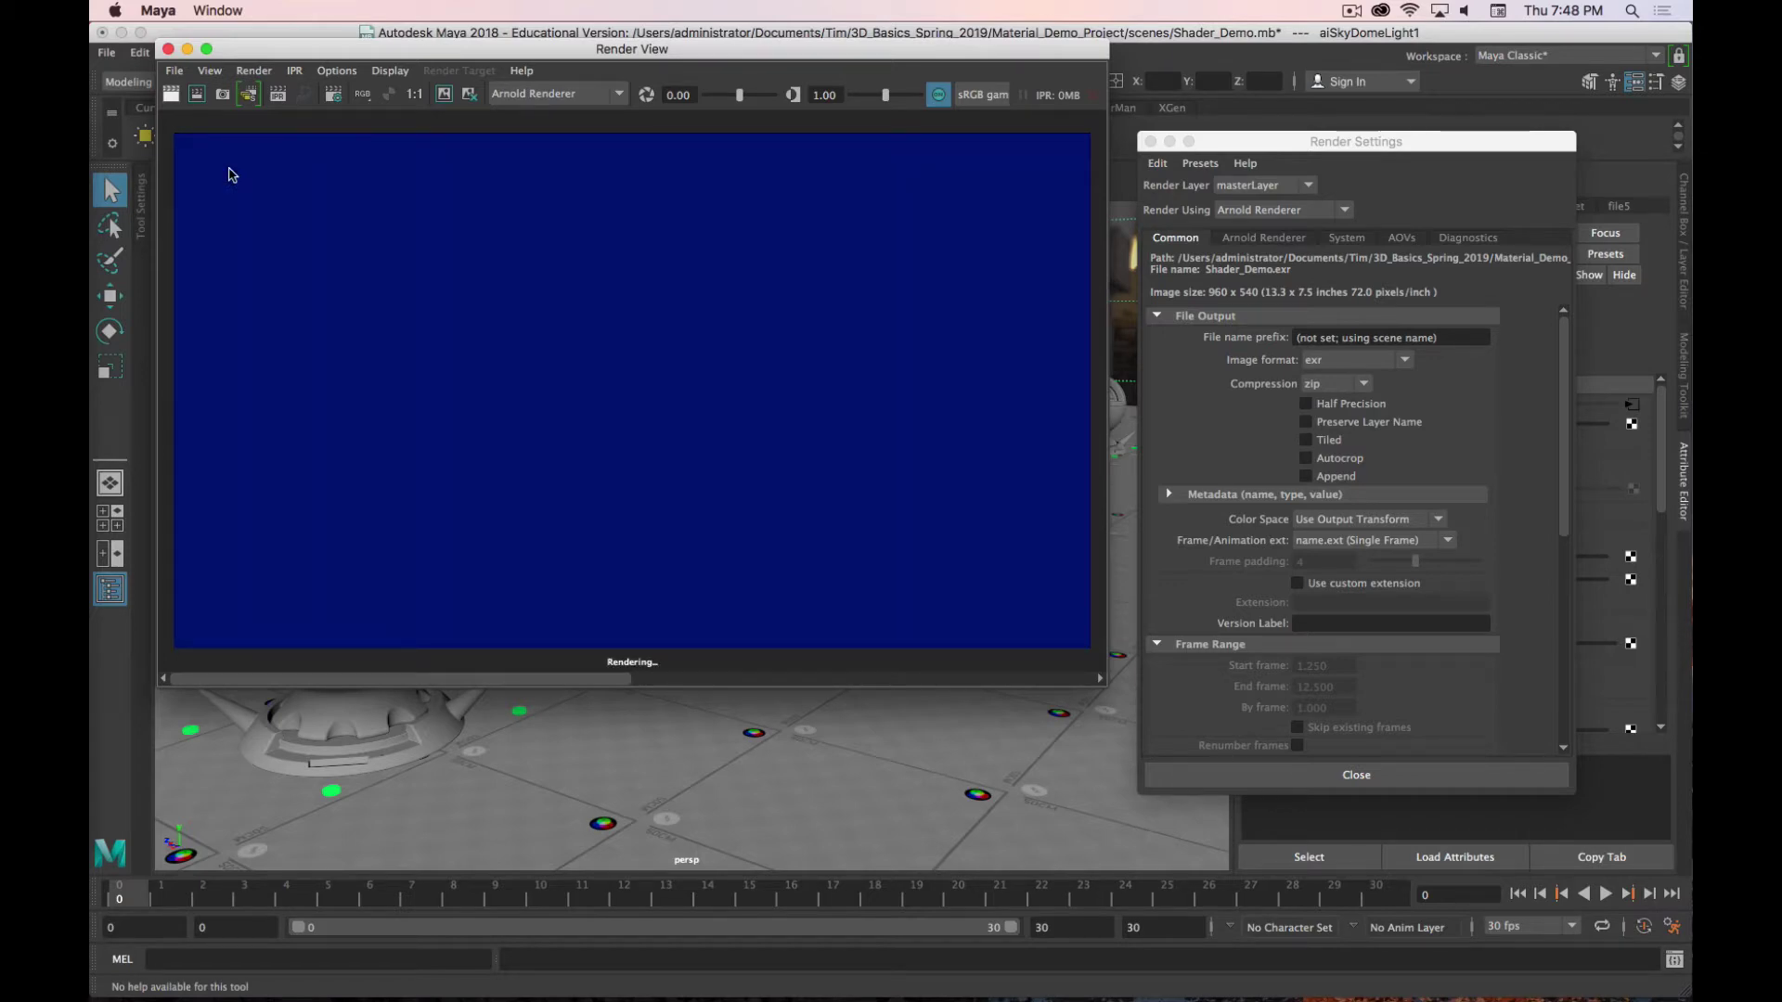
key("super+period")
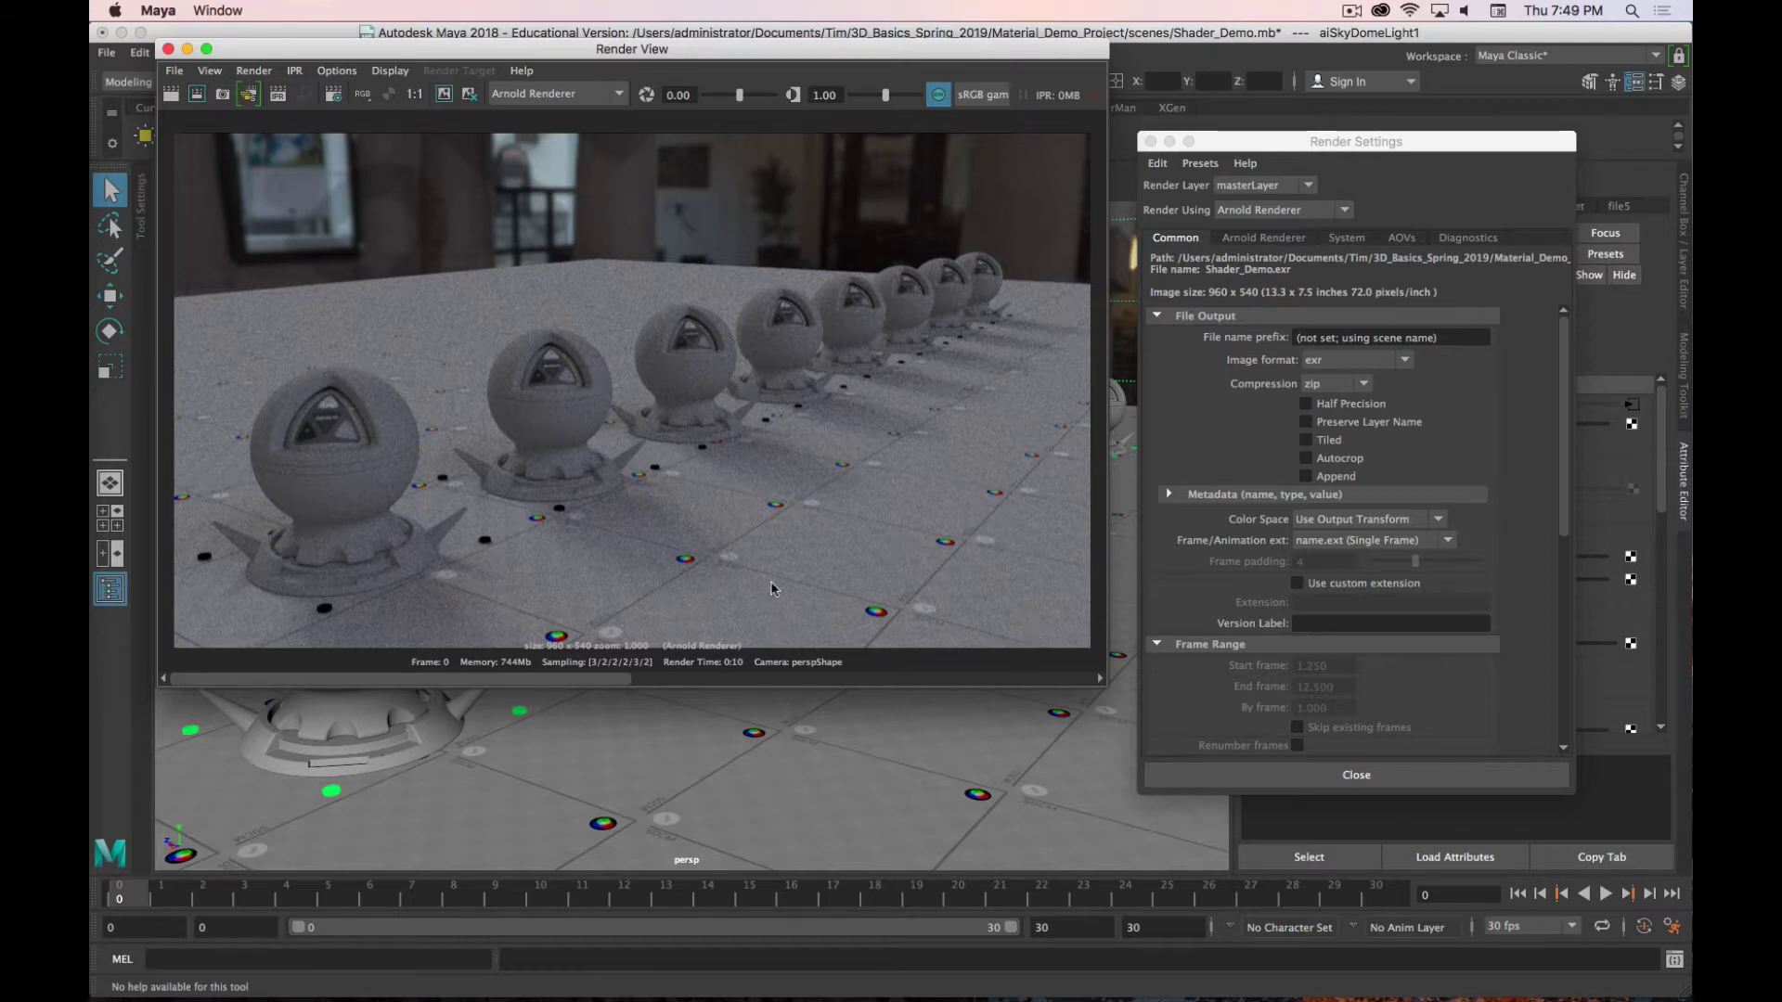
Step: Compare the stored Maya Software and Arnold renders in the Render View, and check them against the sky dome background in the viewport
left_click_drag(551, 677, 883, 680)
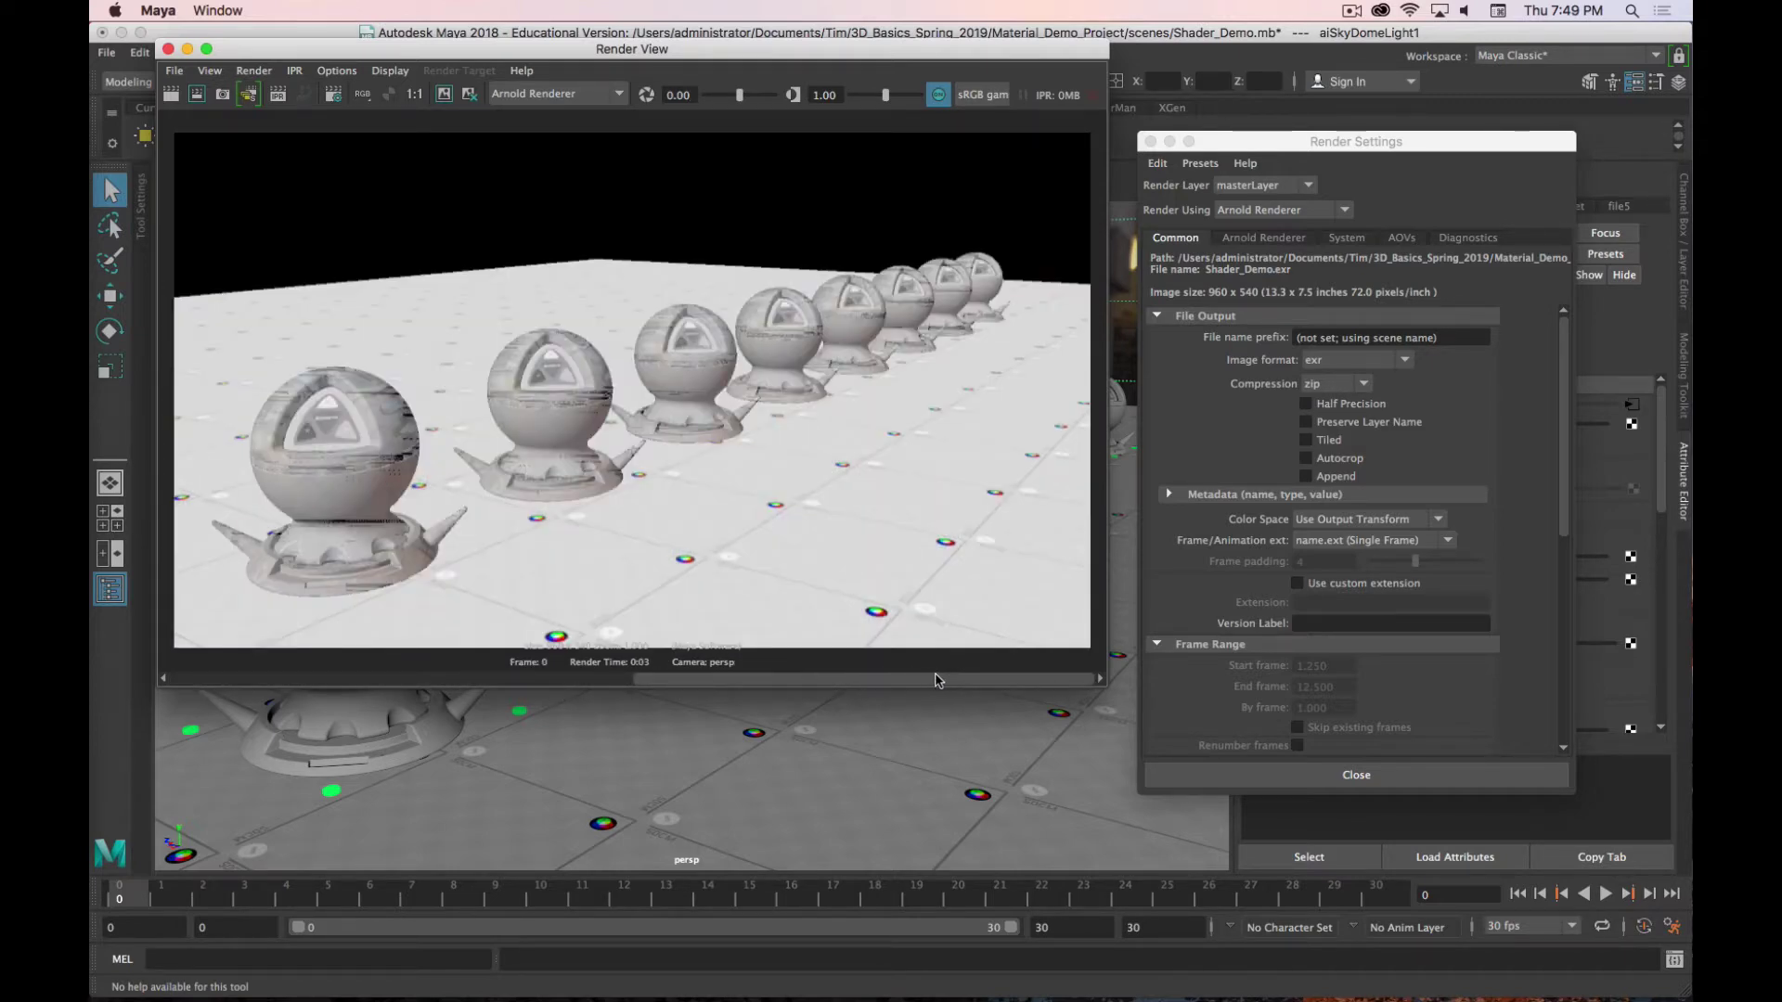
left_click_drag(936, 680, 482, 680)
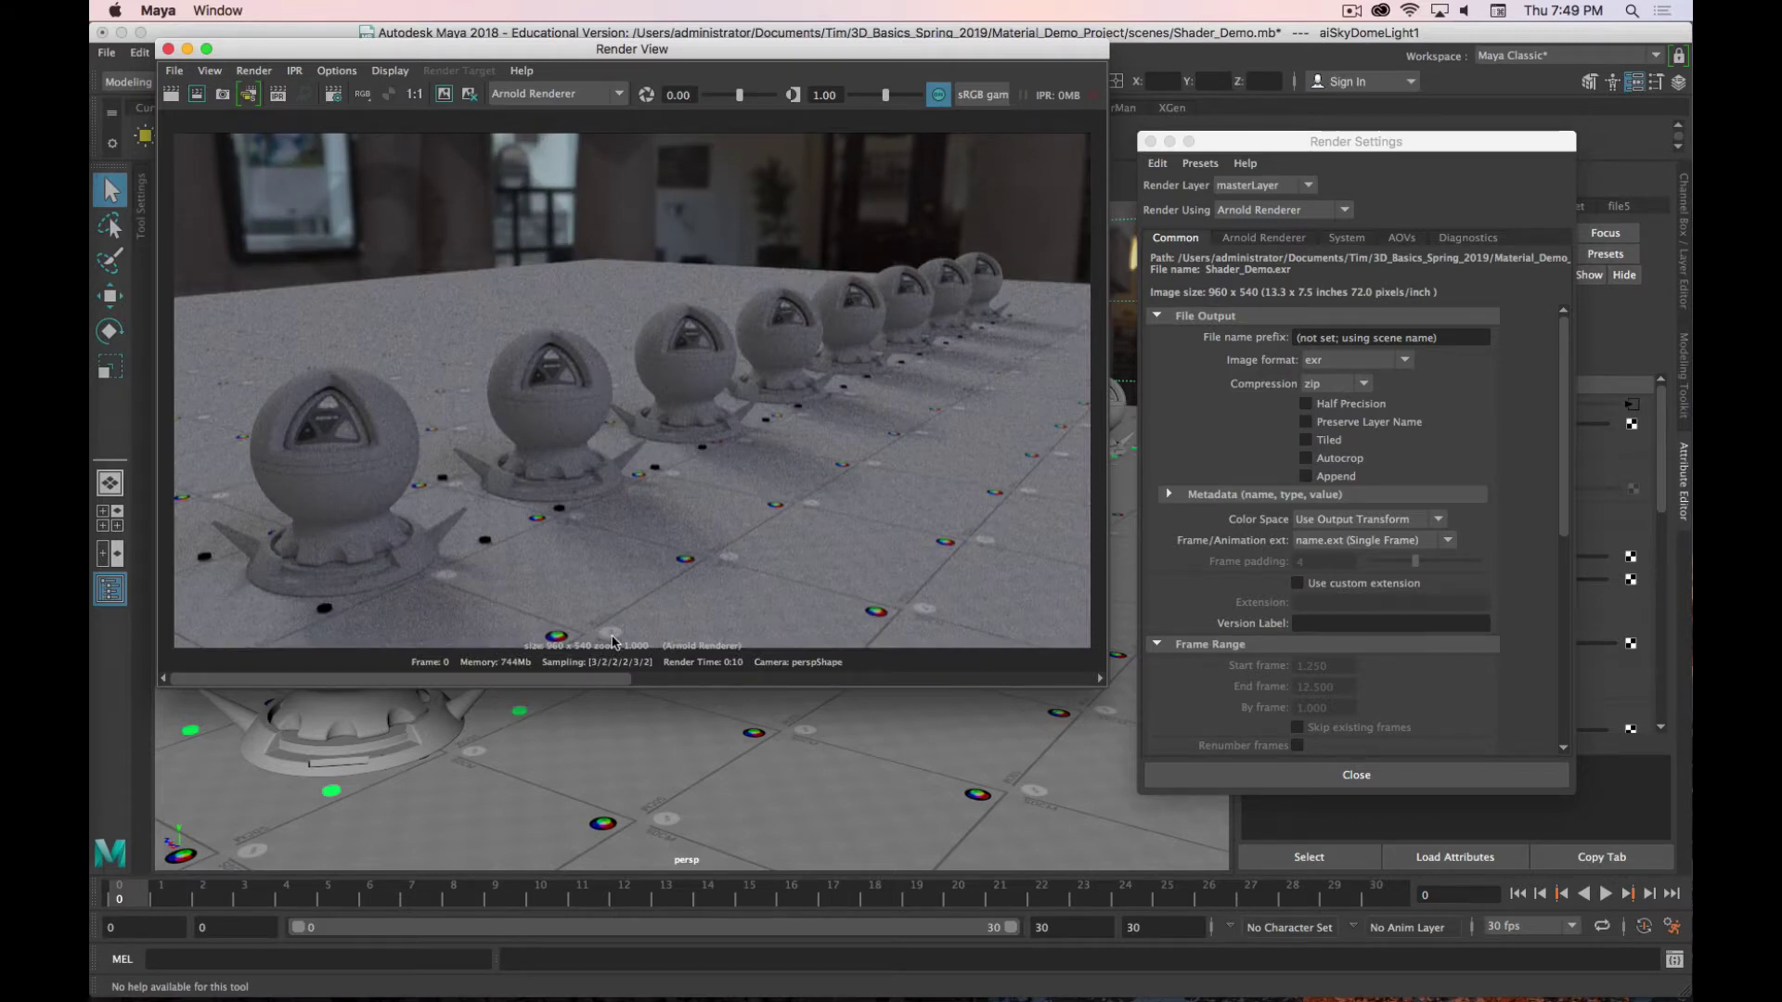
left_click_drag(607, 678, 589, 646)
left_click(742, 680)
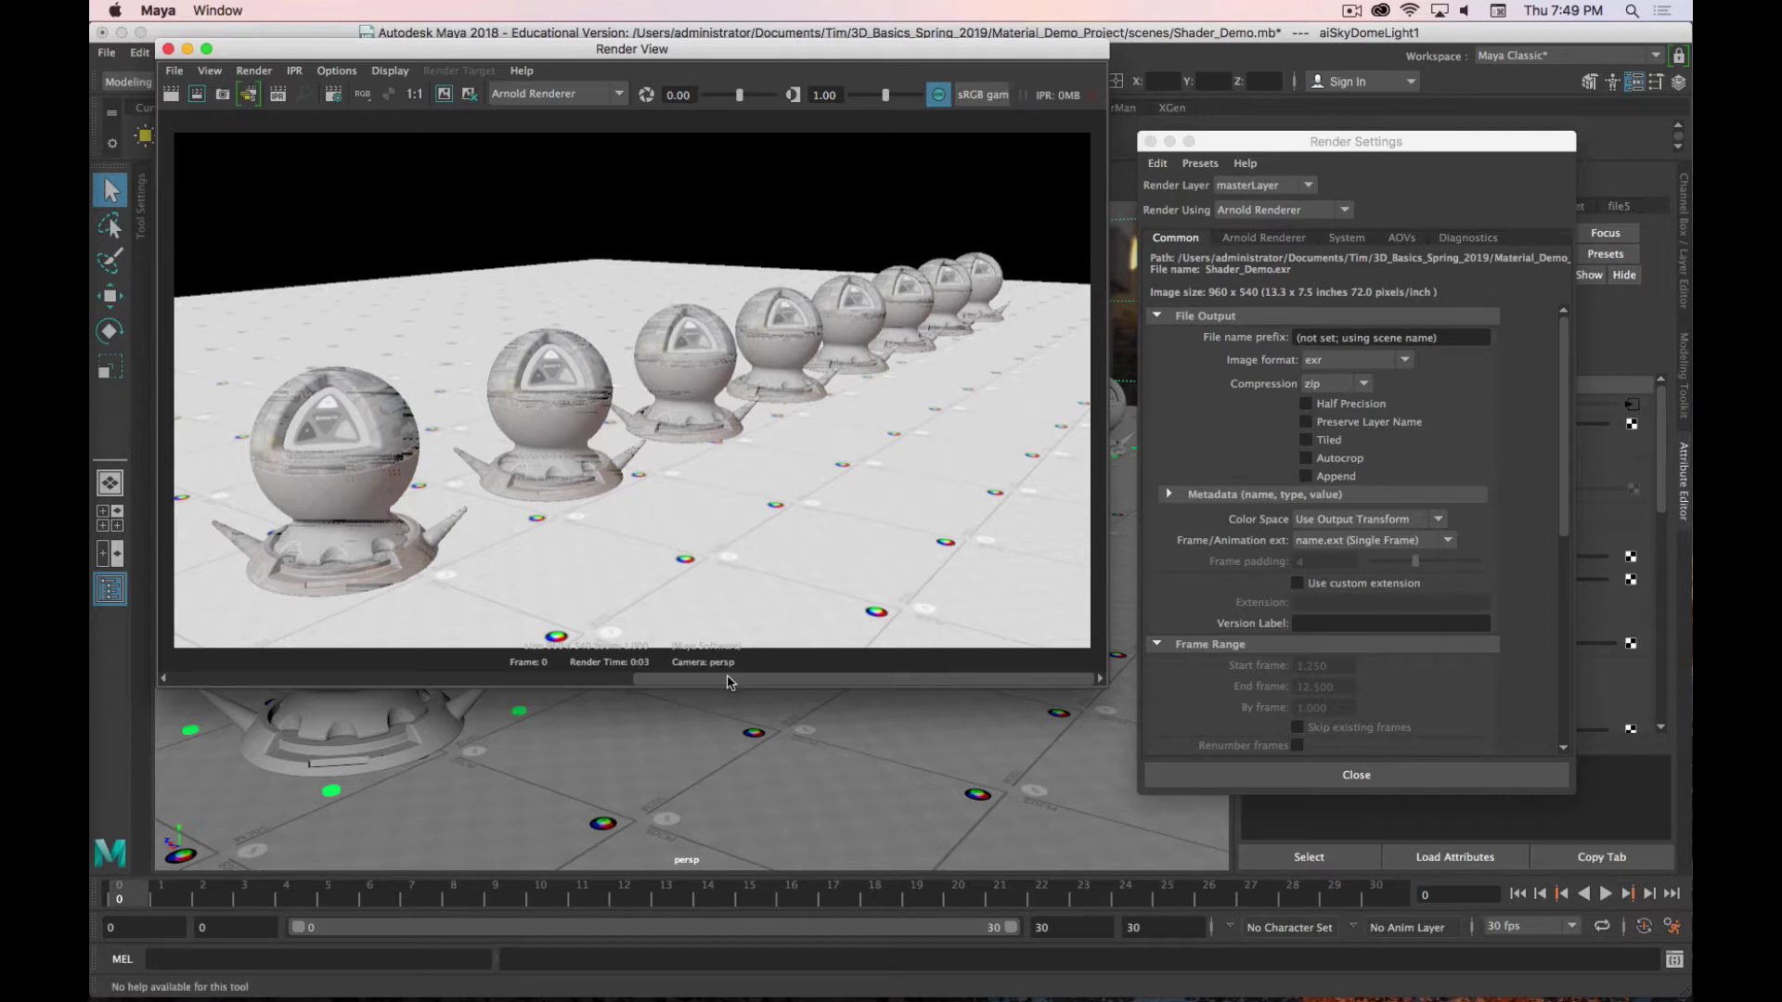
left_click_drag(733, 683, 462, 642)
left_click_drag(617, 60, 668, 335)
left_click(717, 253)
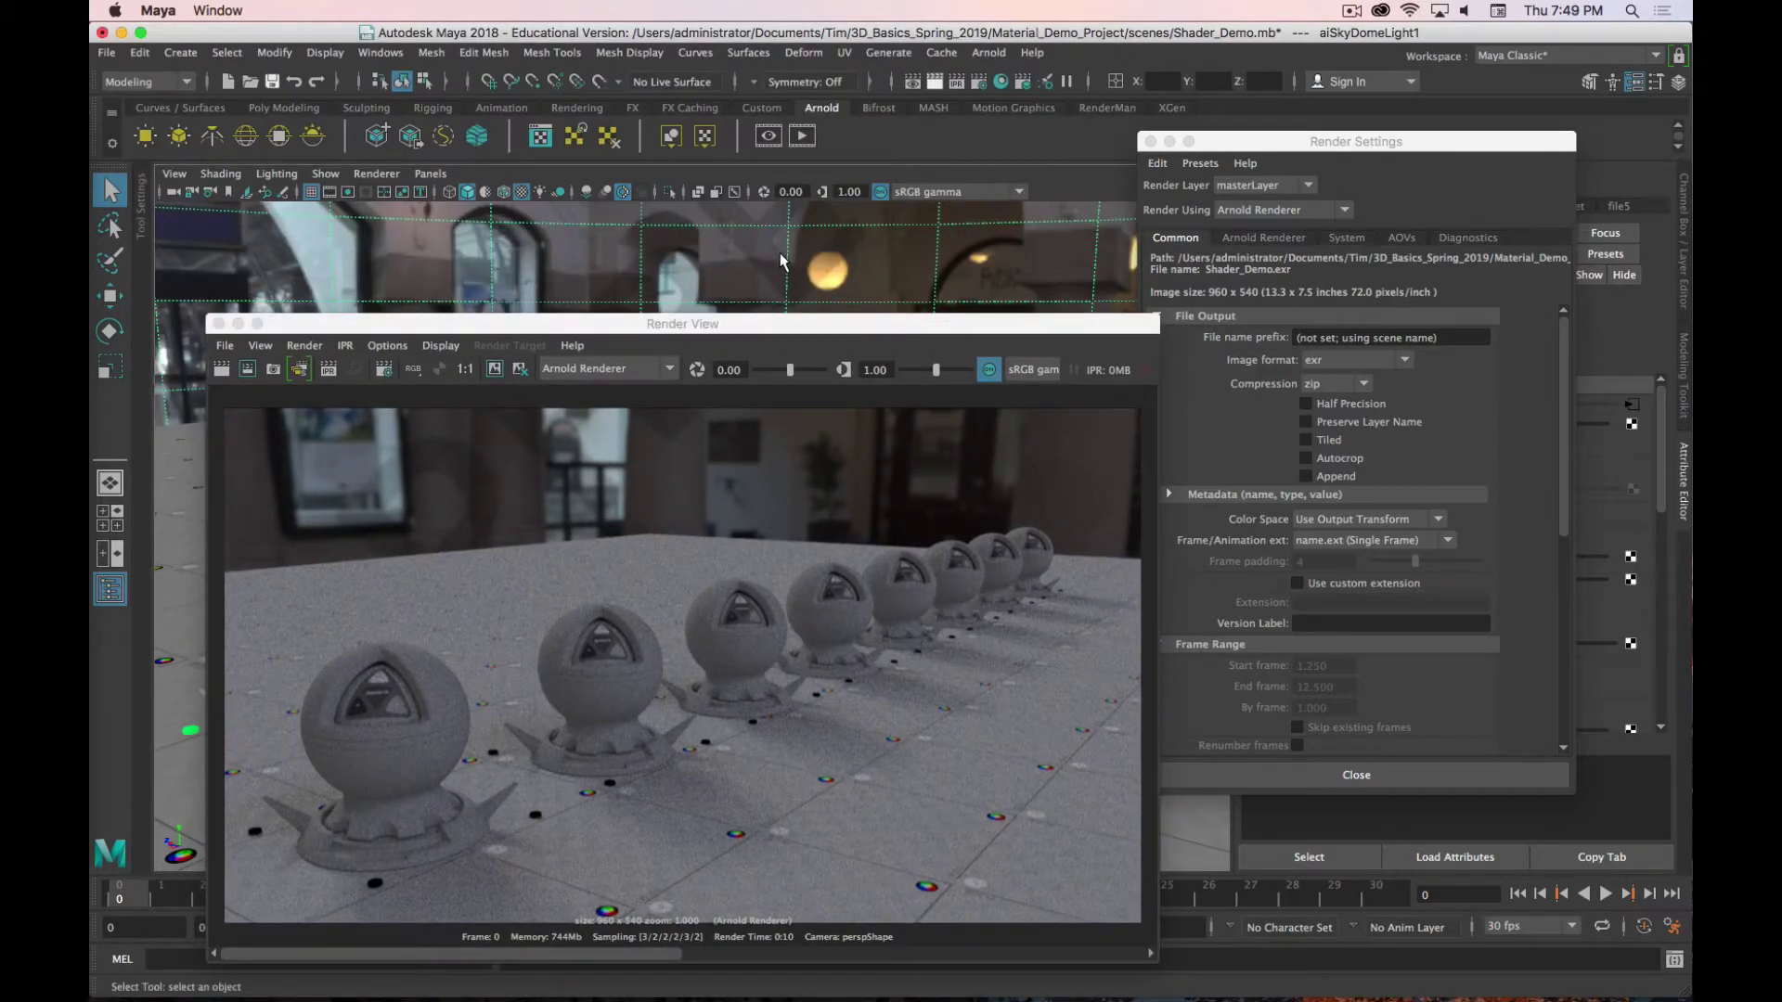
left_click_drag(779, 323, 733, 110)
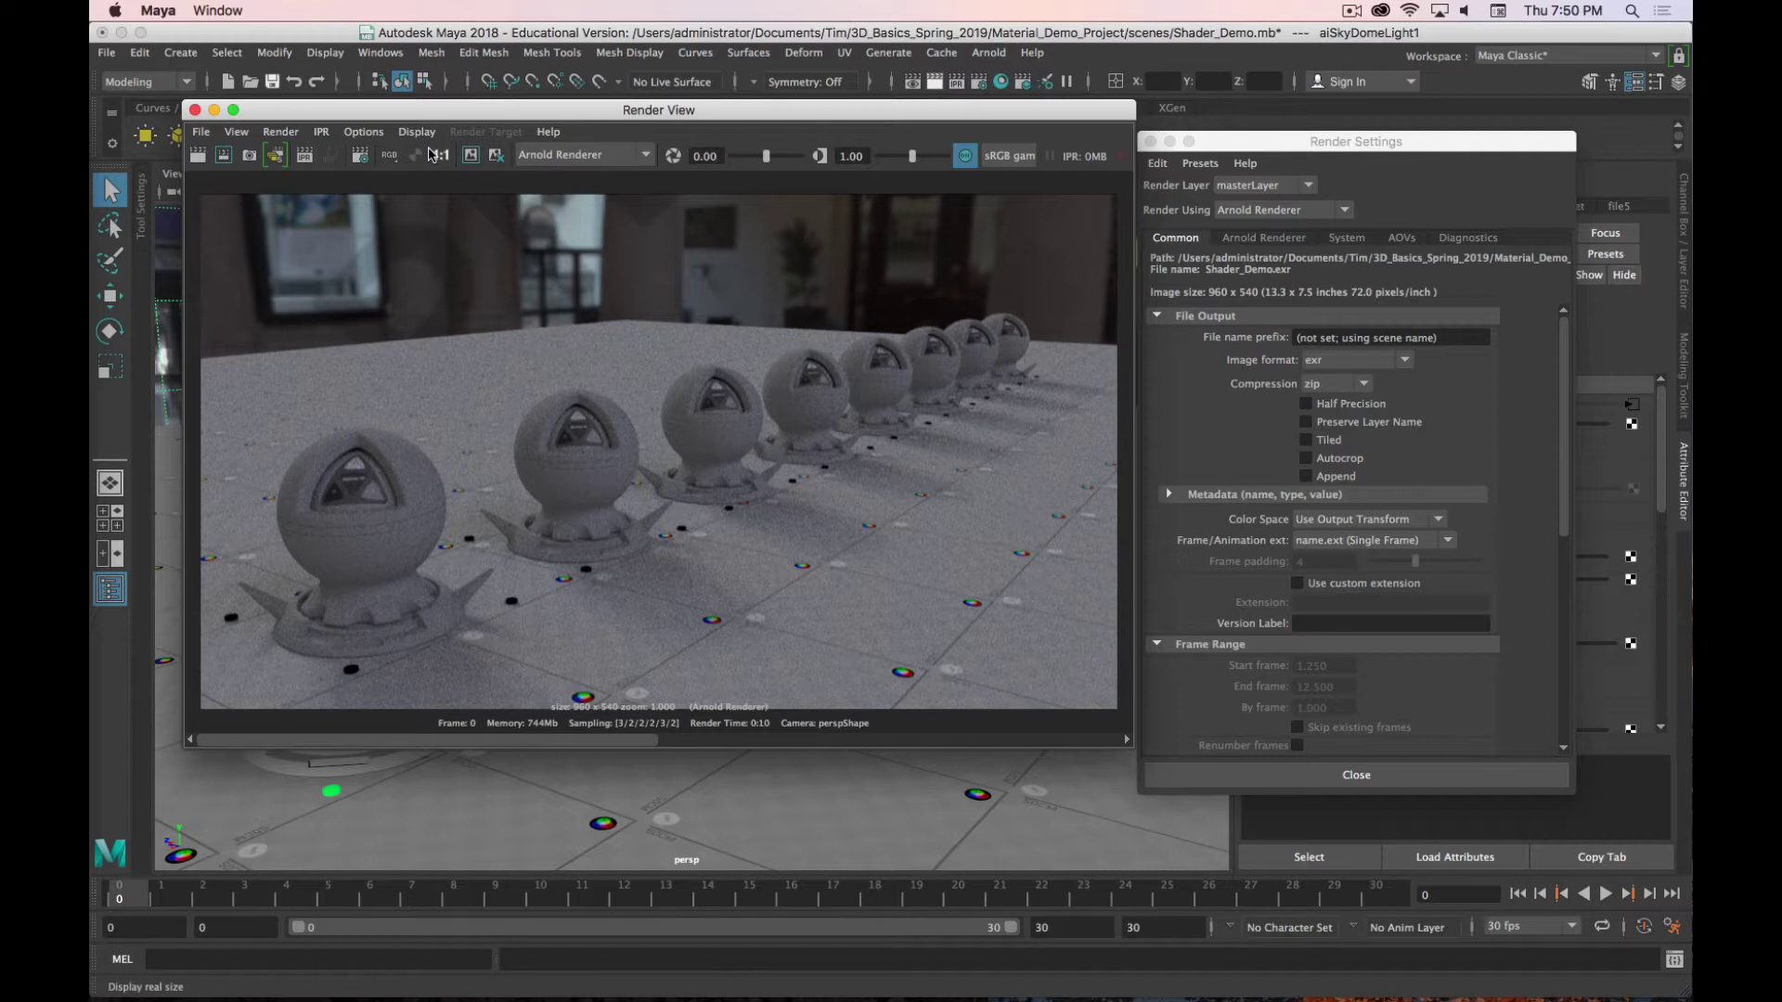
Step: Review the Arnold Renderer sampling settings and the list of available renderers in the Render Settings
key("super+period")
left_click(1279, 239)
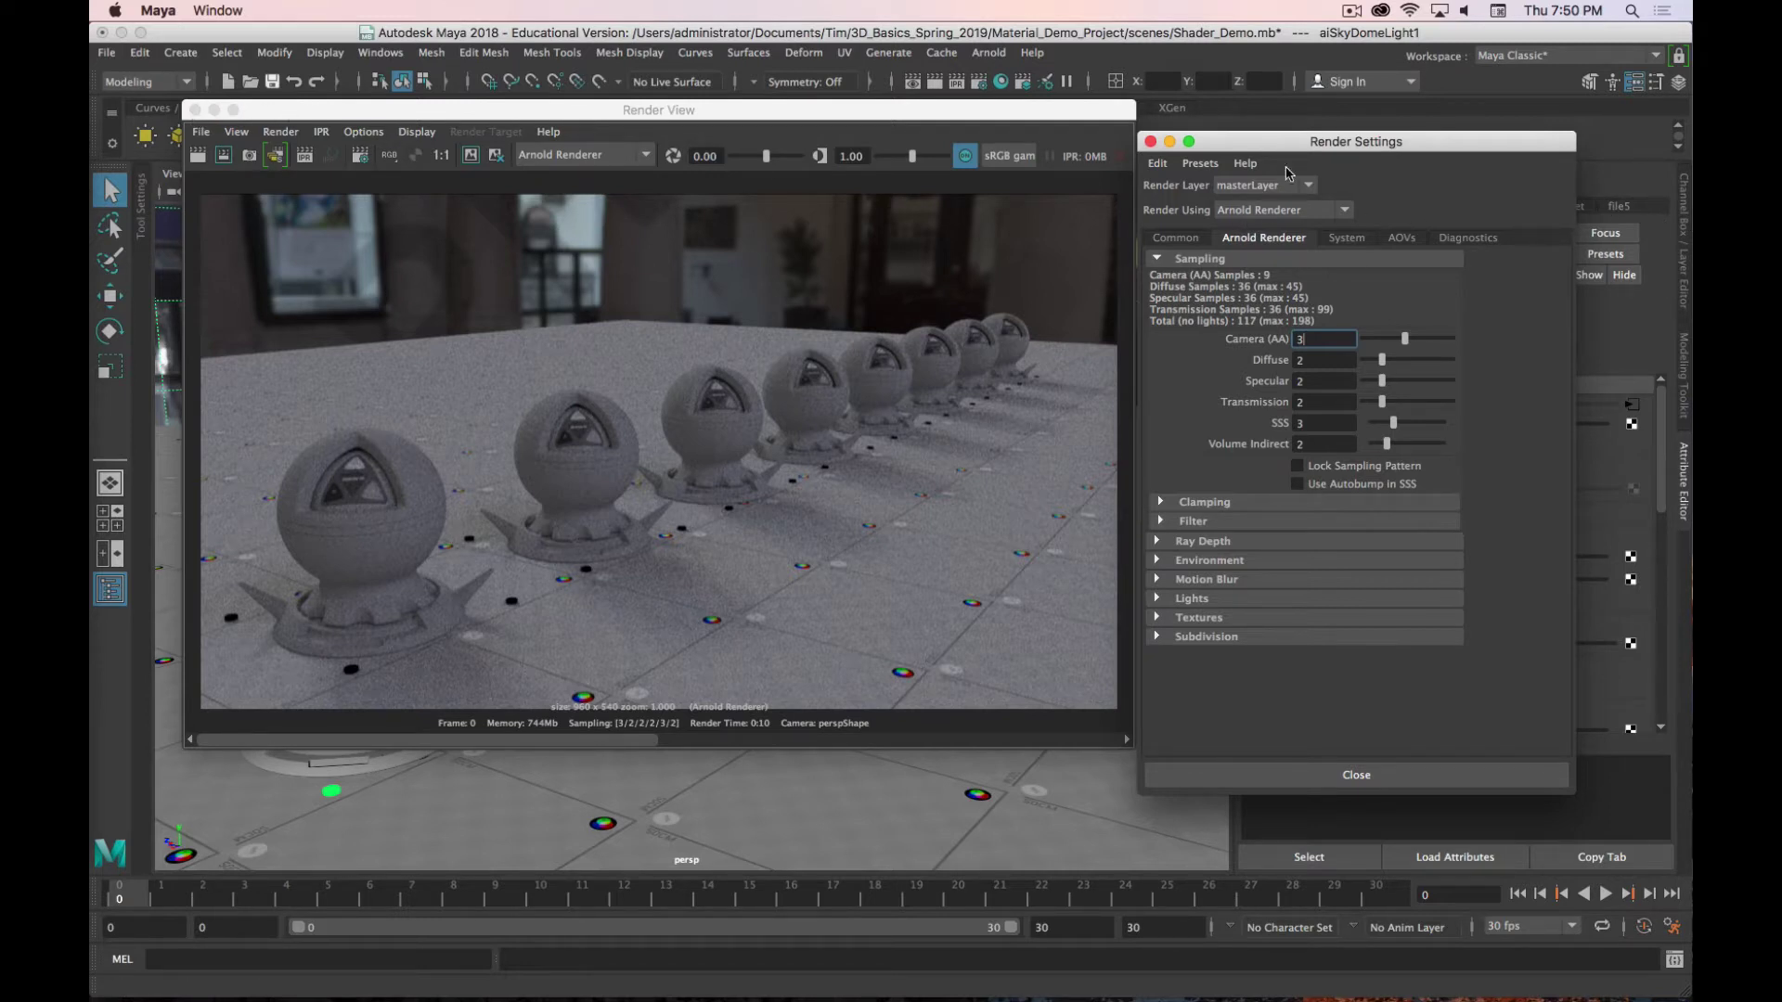
left_click(1281, 210)
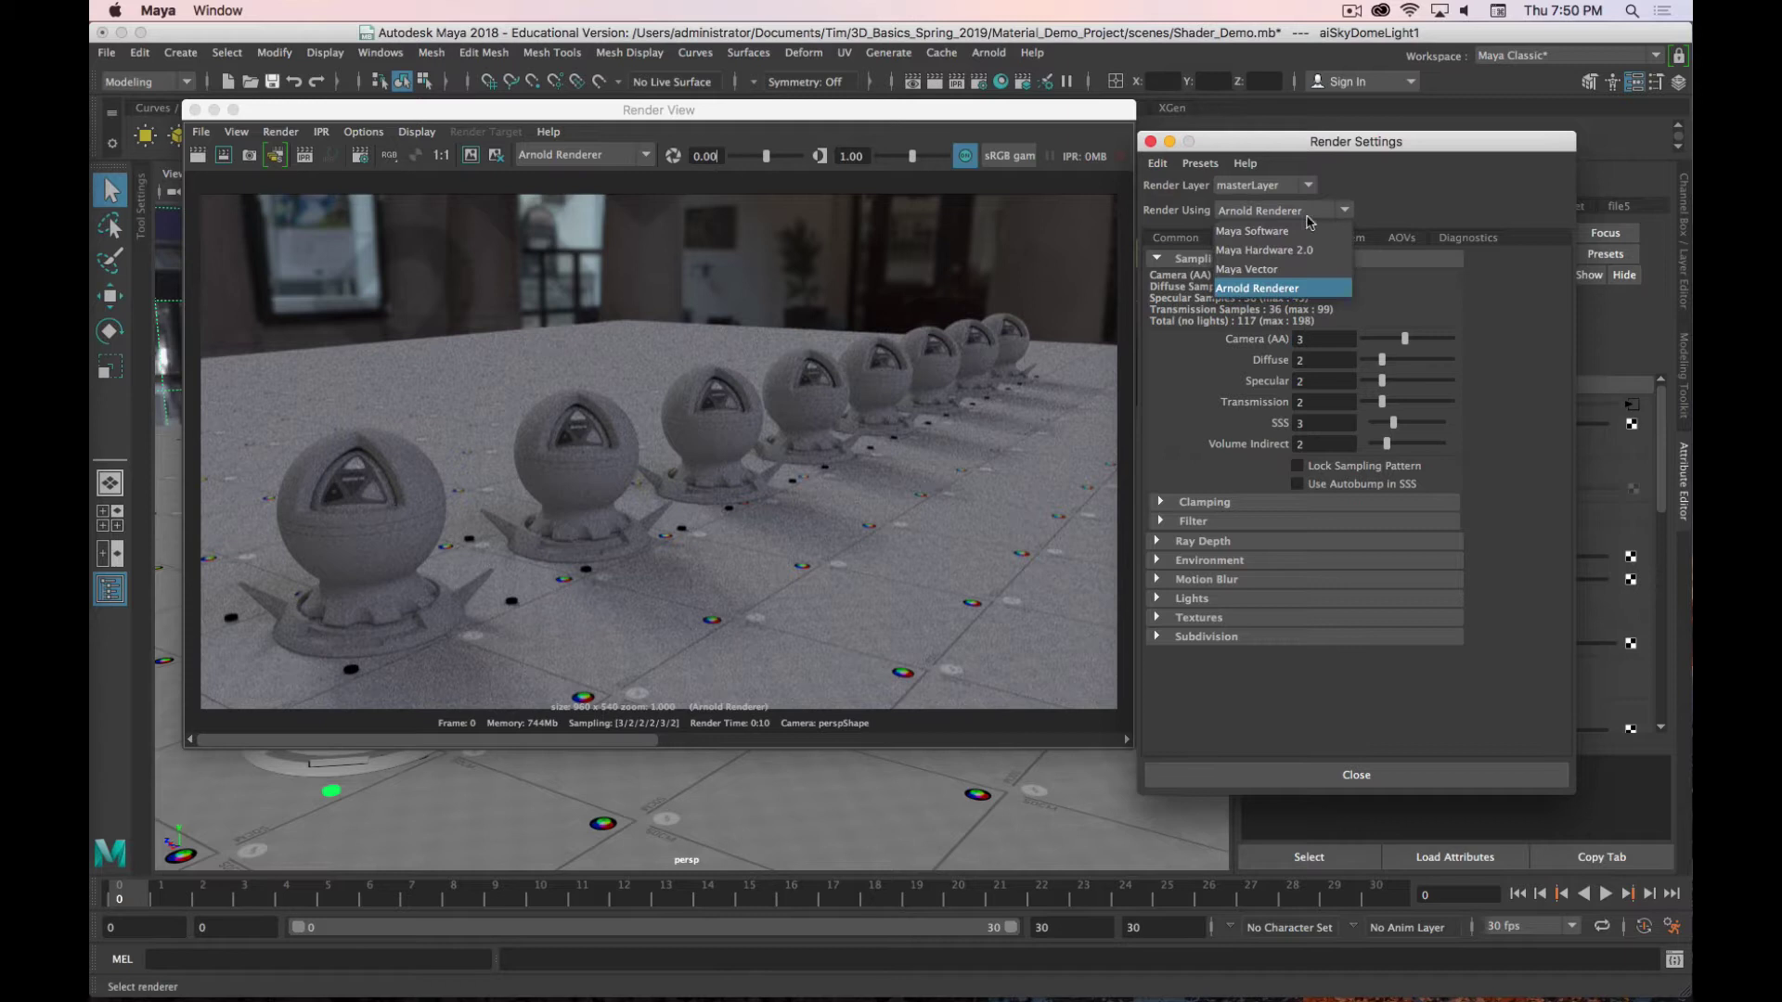
left_click(1410, 200)
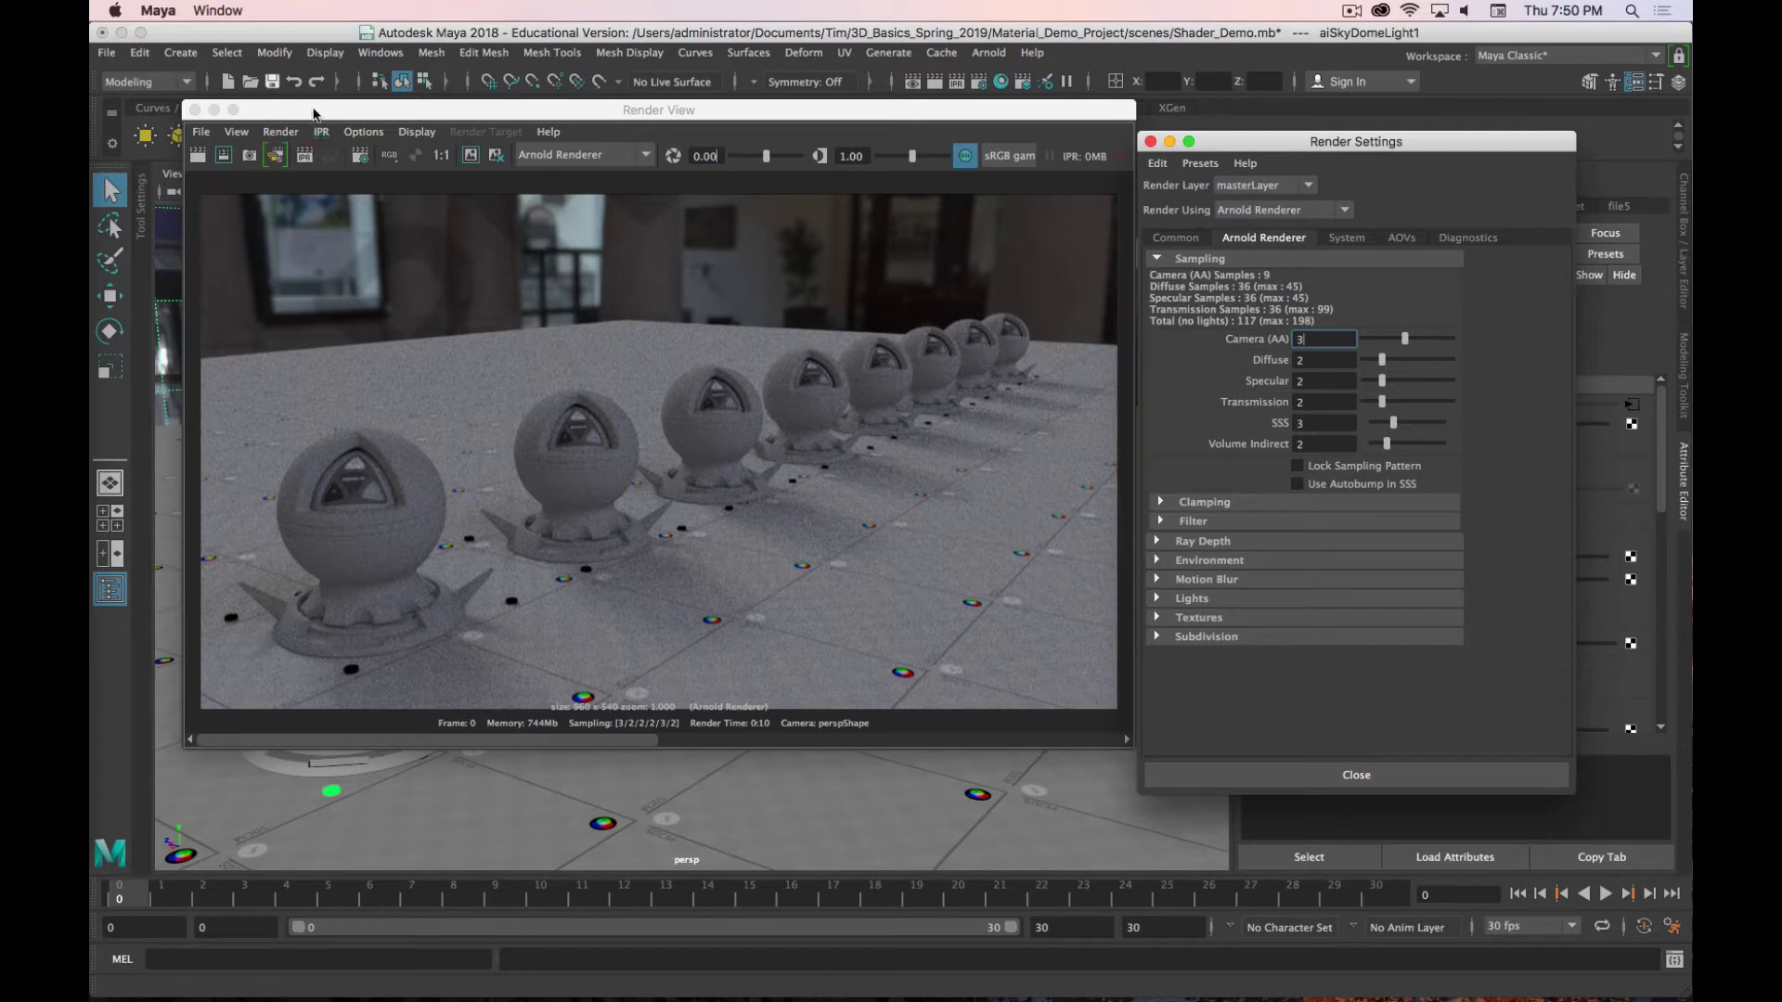
Step: Close the Render View, return the Render Settings to the common options and close them too
left_click(195, 109)
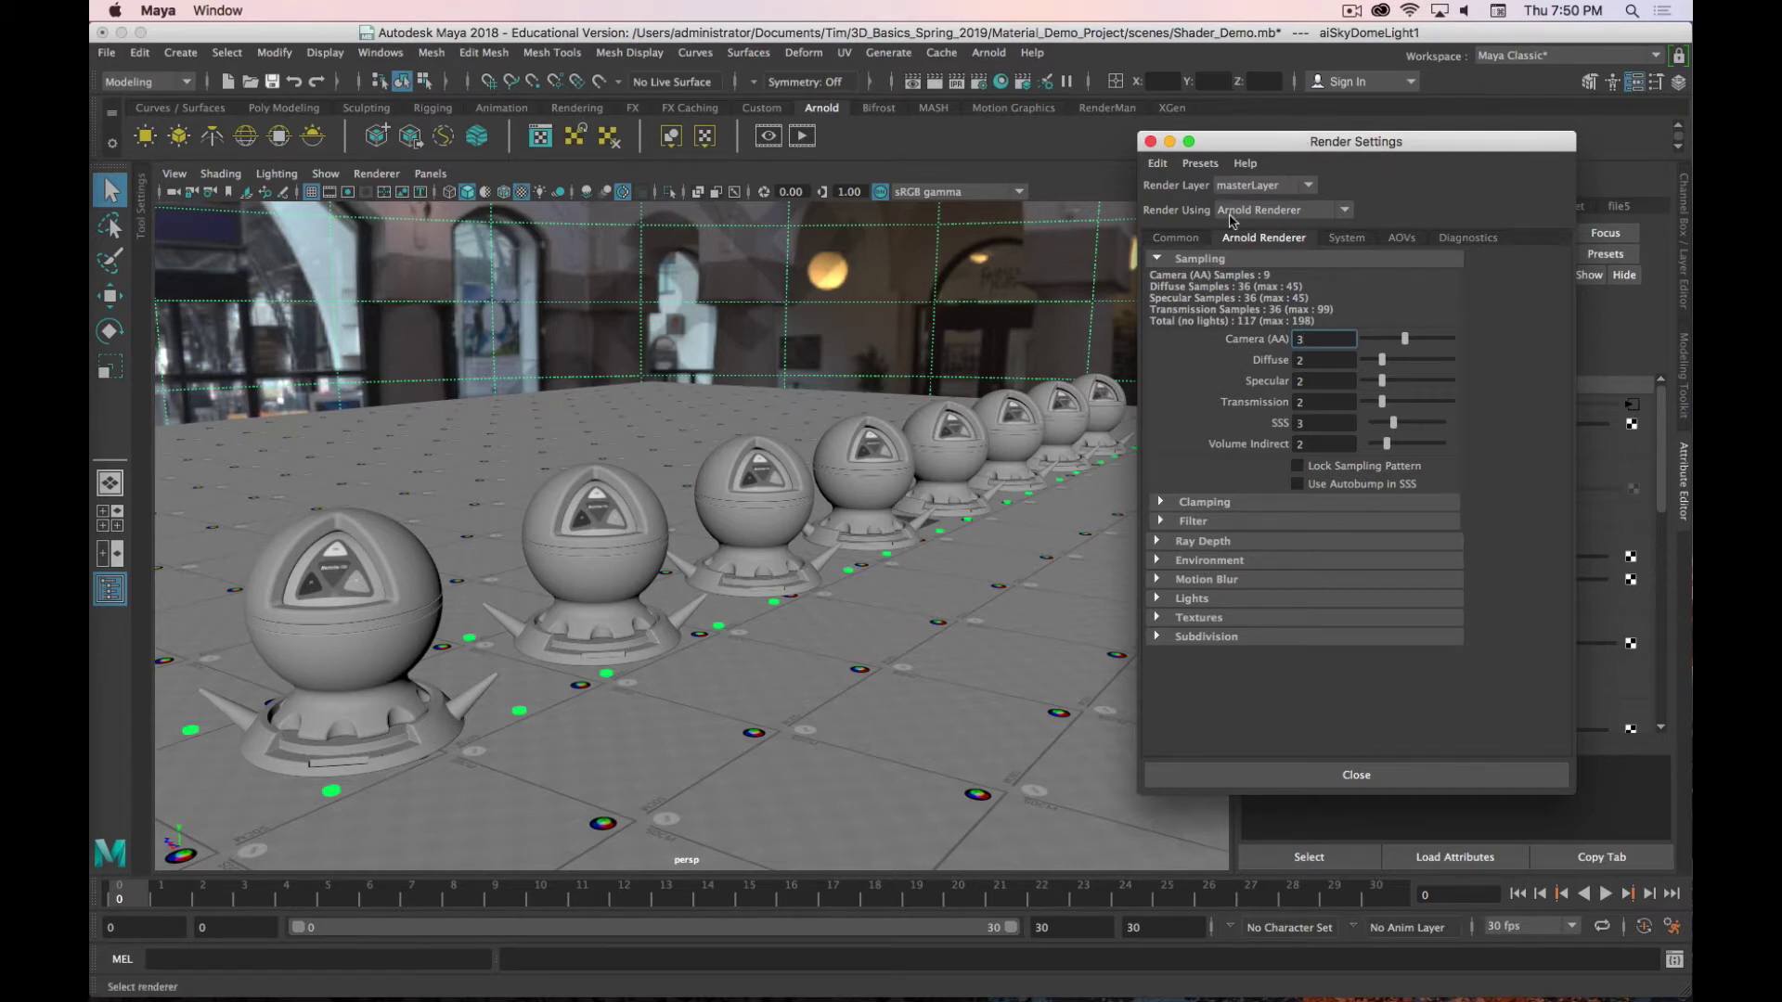
left_click(1175, 239)
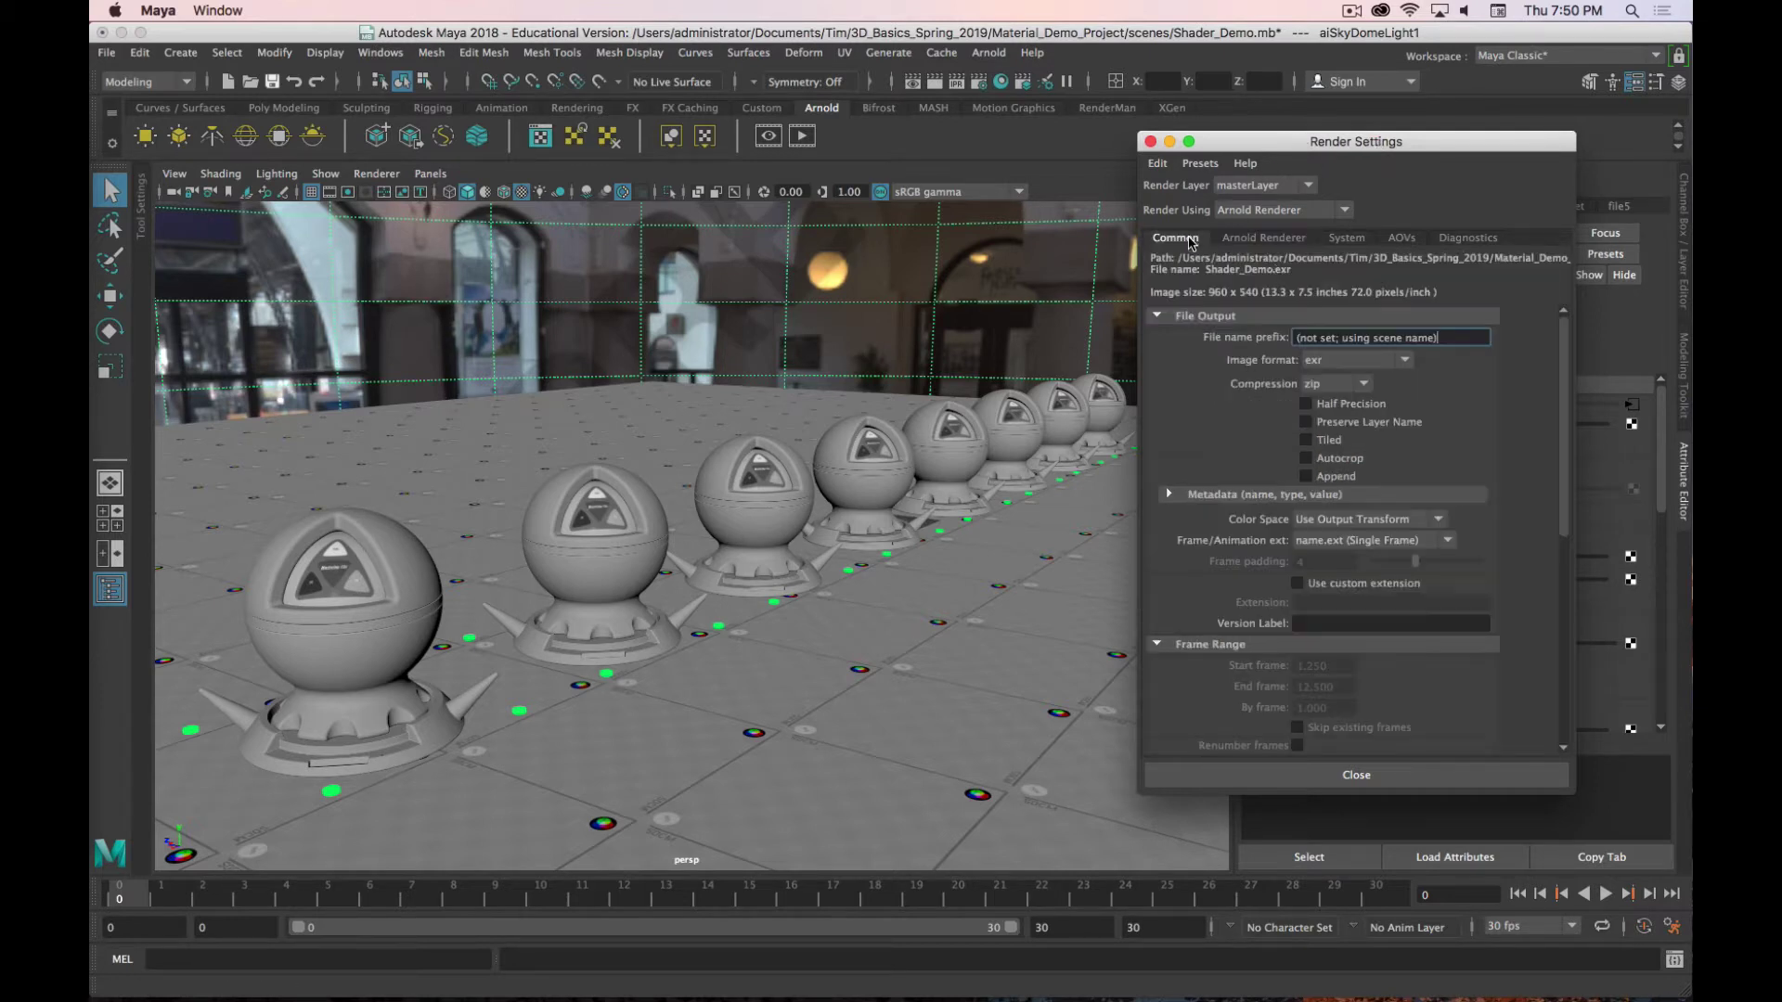
left_click(1150, 142)
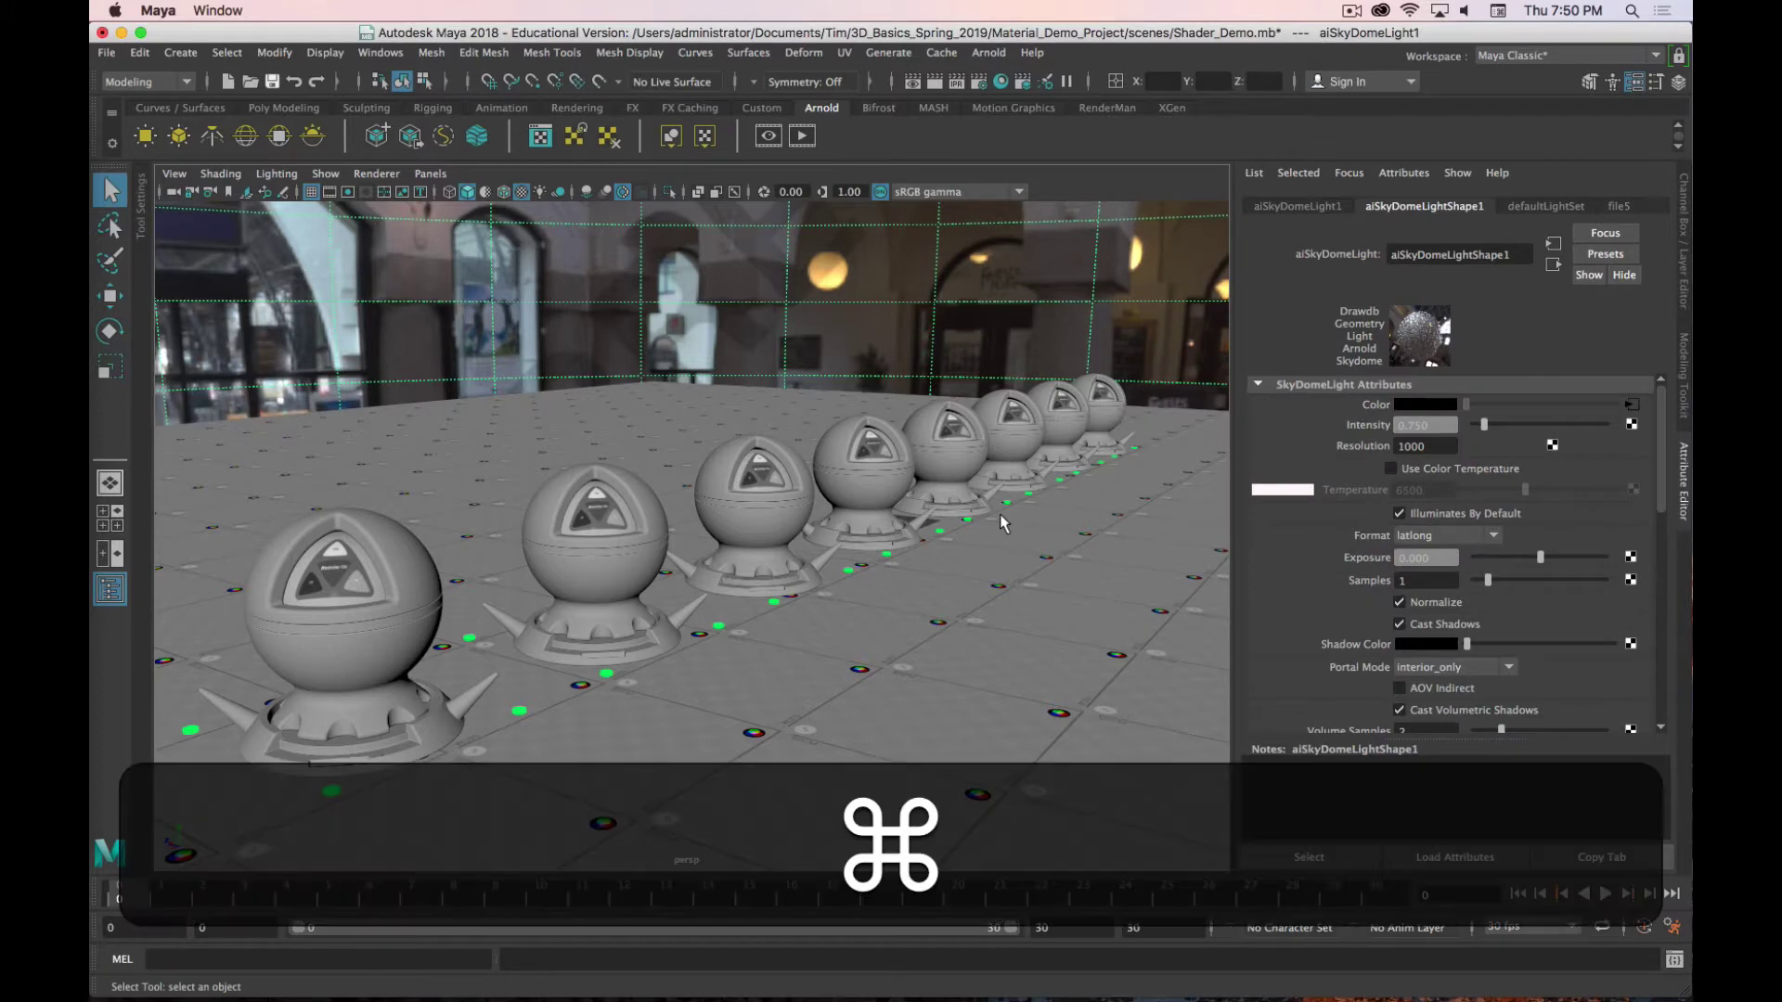
Step: Clear the sky dome light selection and angle the perspective view along the row of shader balls
key("super+z")
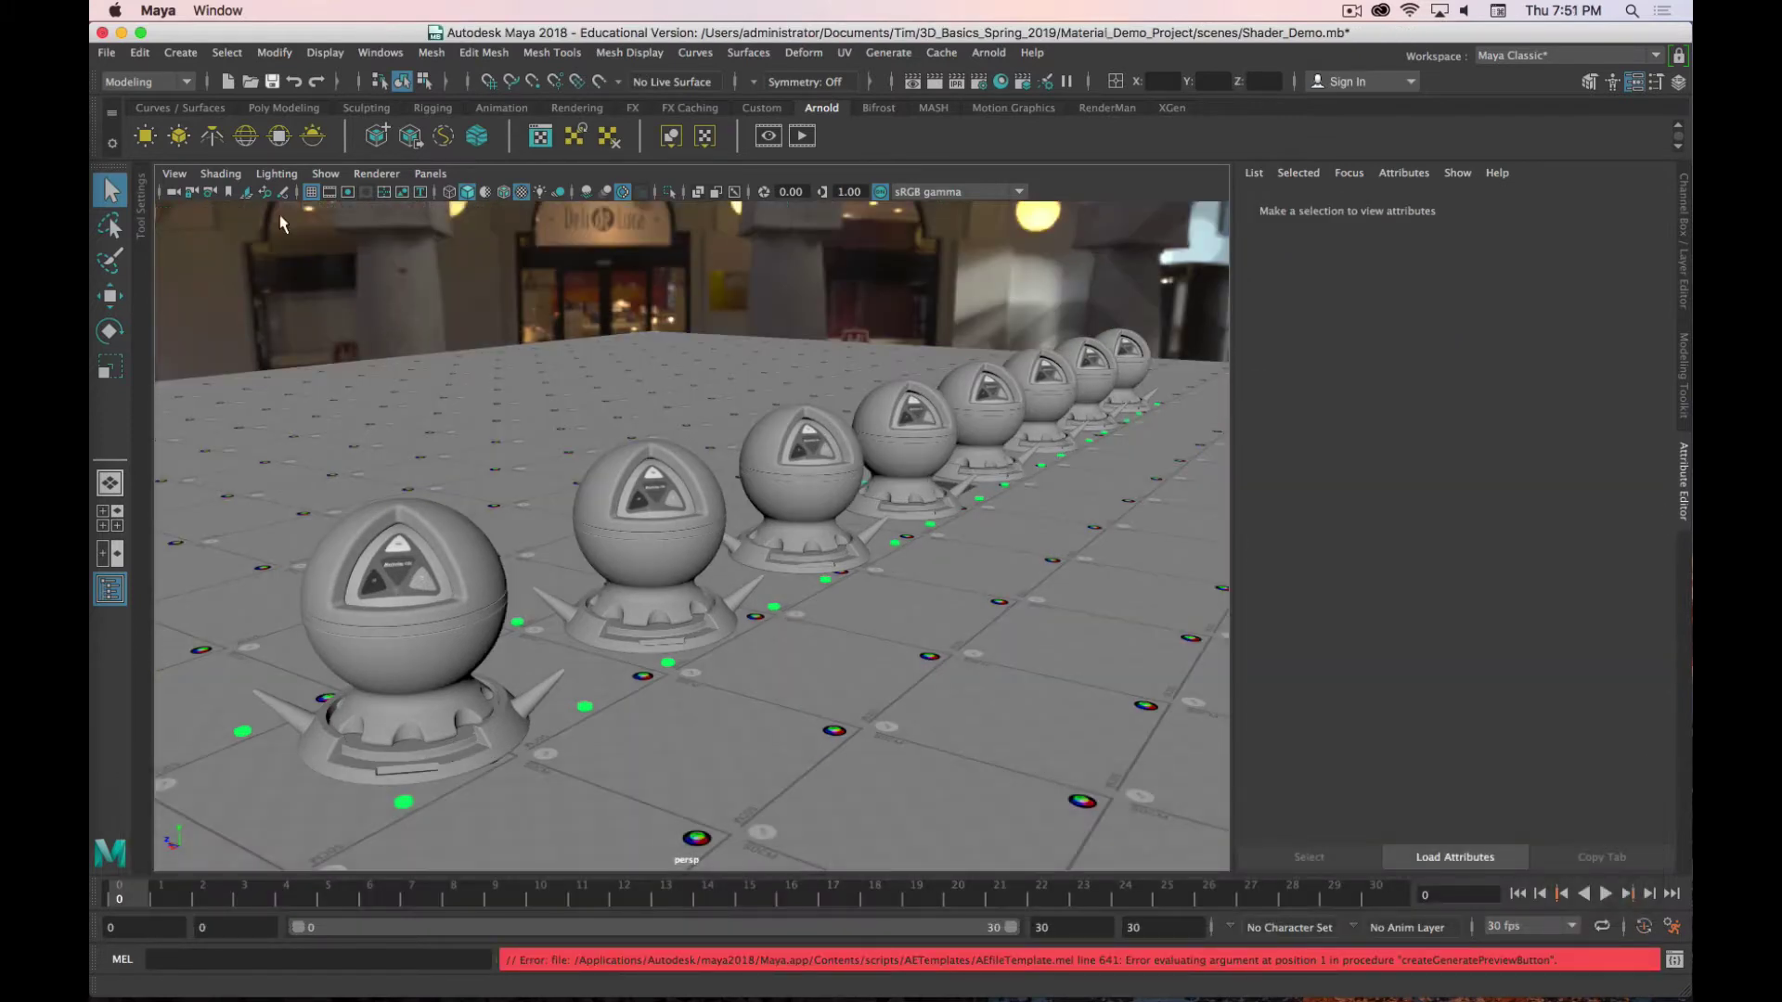
left_click_drag(1009, 640, 816, 571, "alt")
scroll(818, 566, "up", 3)
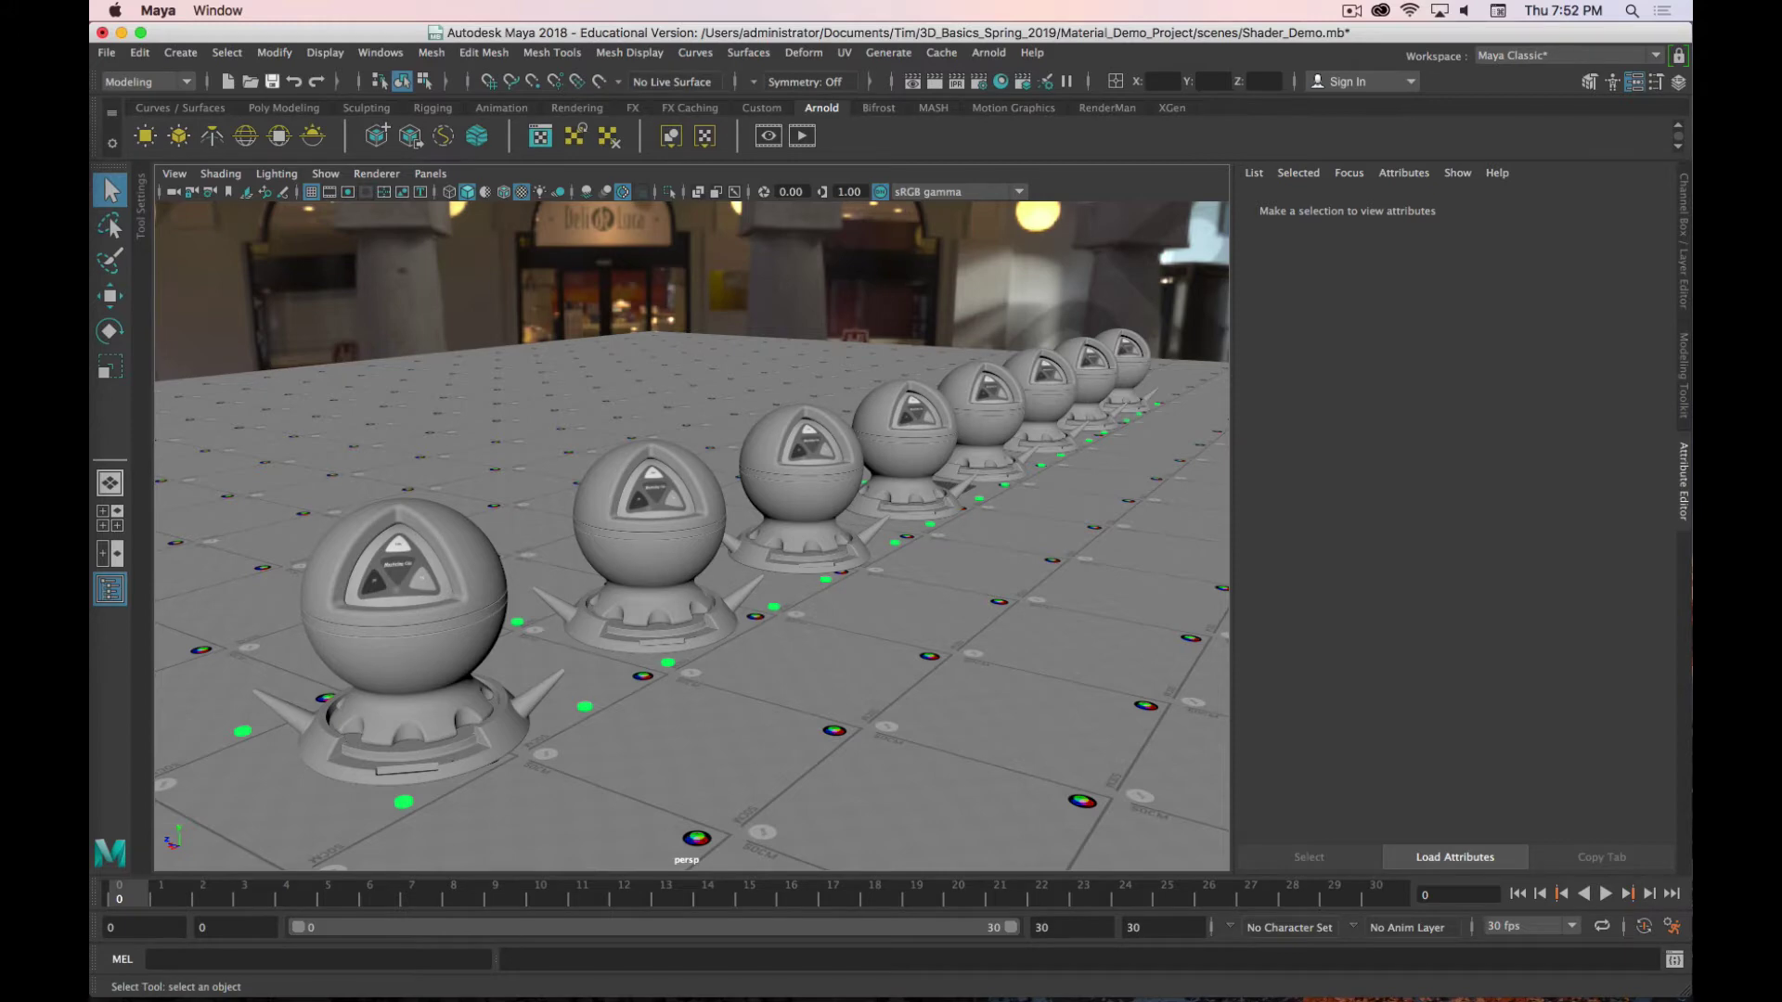
Step: Switch to Firefox to read the Arnold Standard Surface page on unsupported materials, material types and energy conservation, and return to Maya
key("super+Tab")
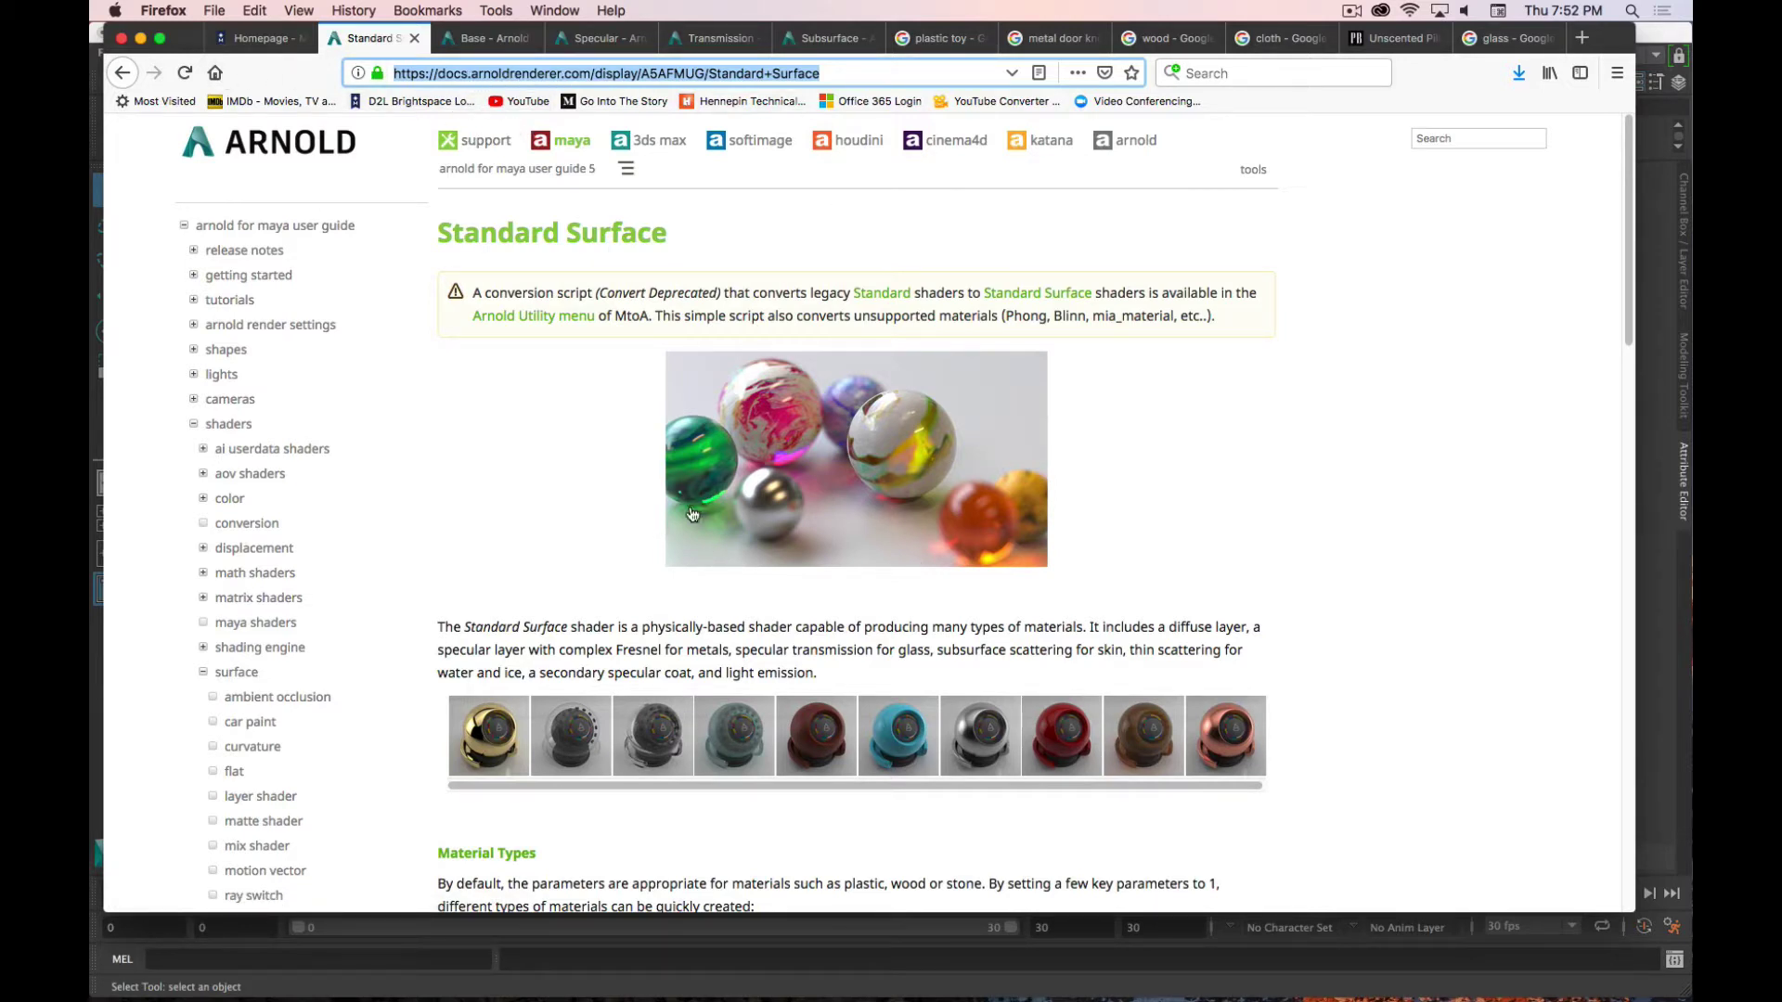
scroll(1147, 393, "down", 1)
scroll(1148, 392, "up", 1)
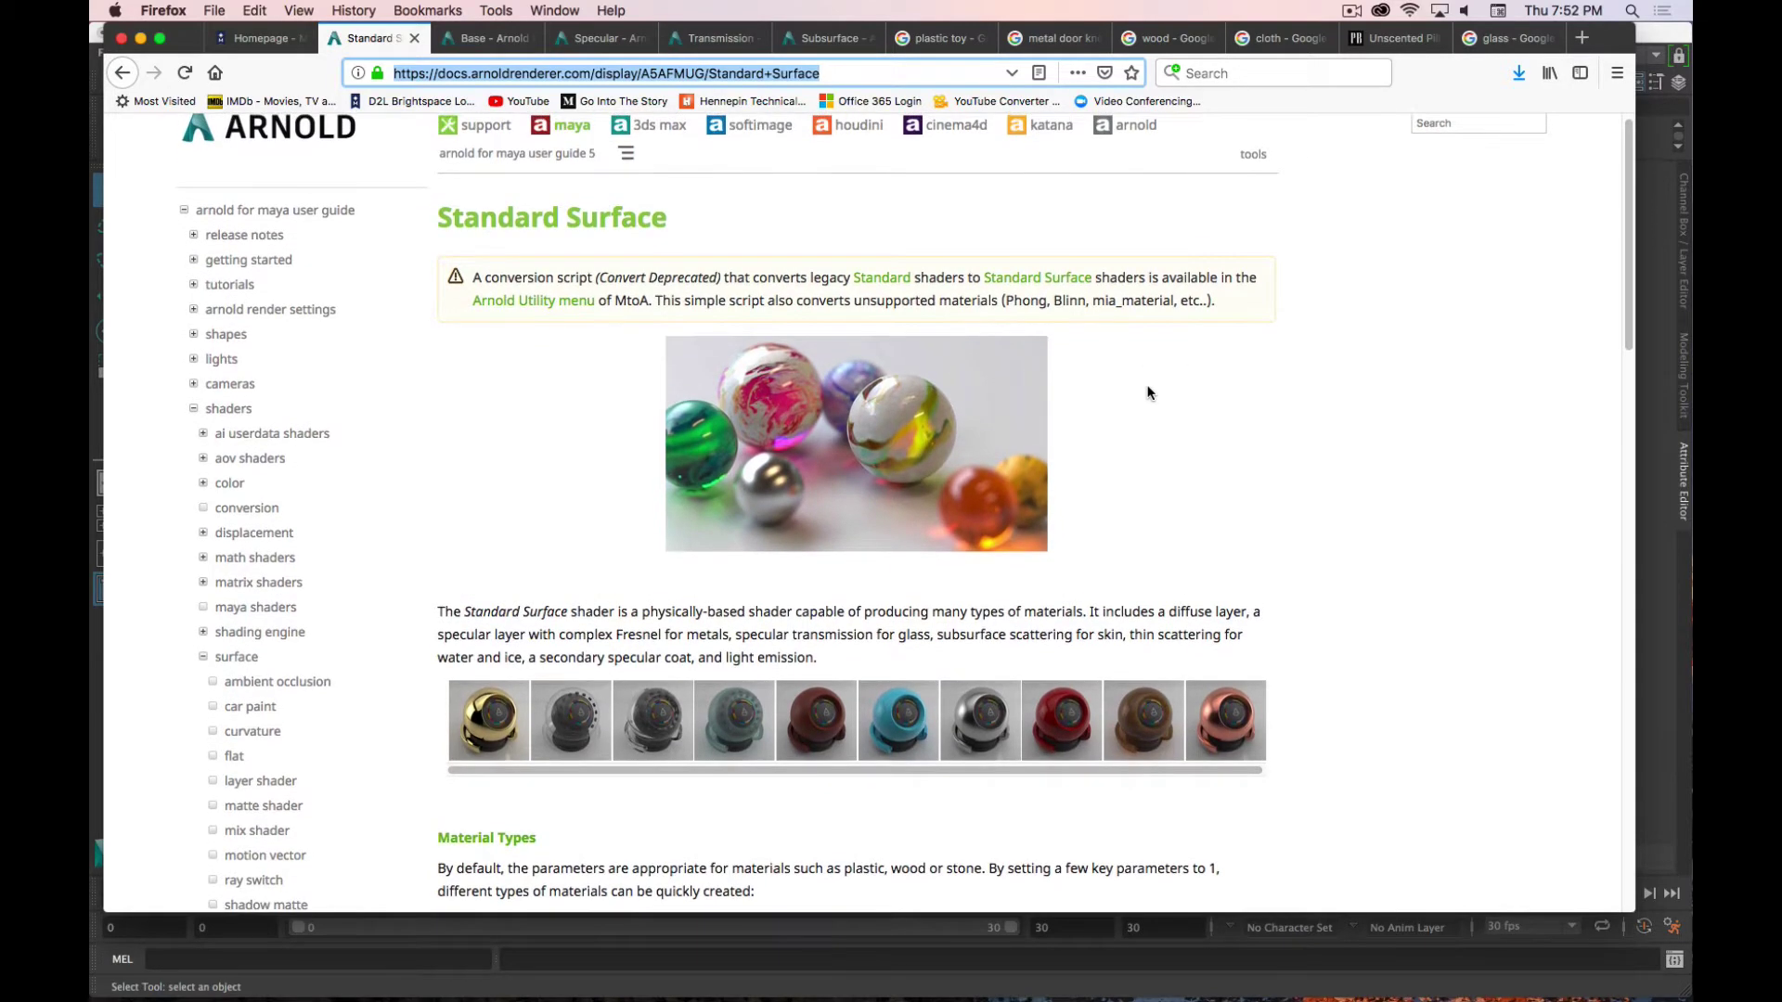
scroll(1148, 393, "down", 3)
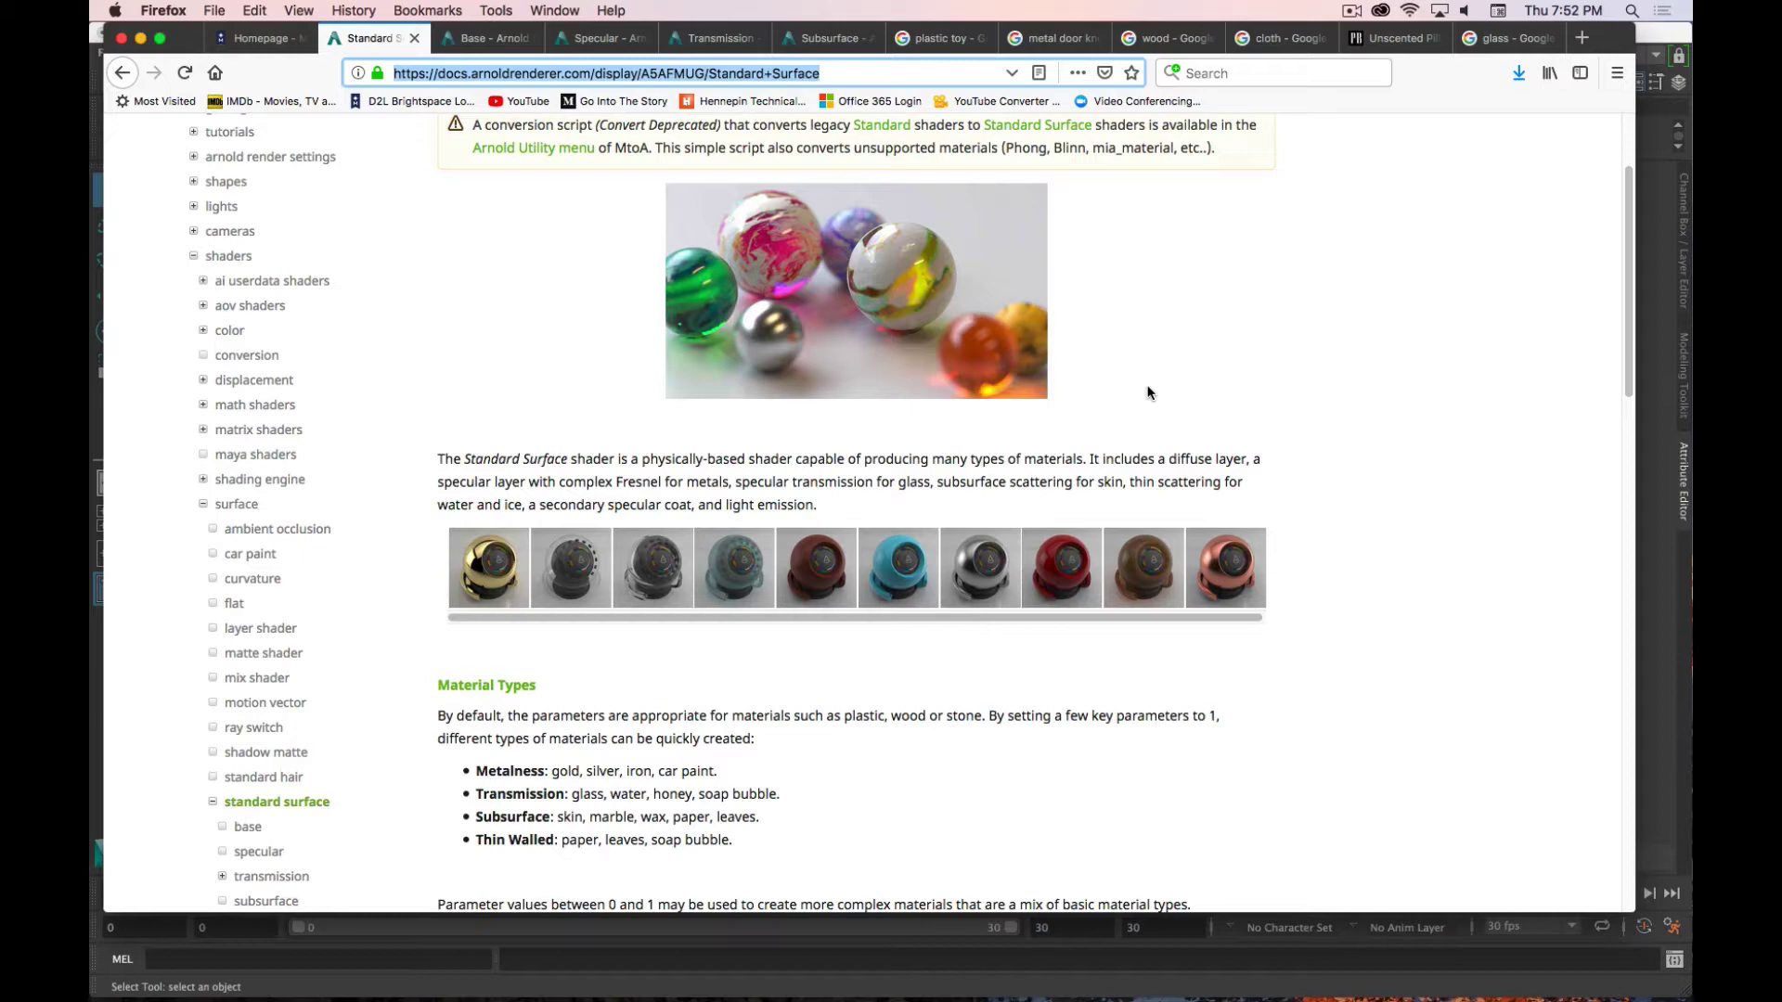
scroll(1150, 394, "up", 3)
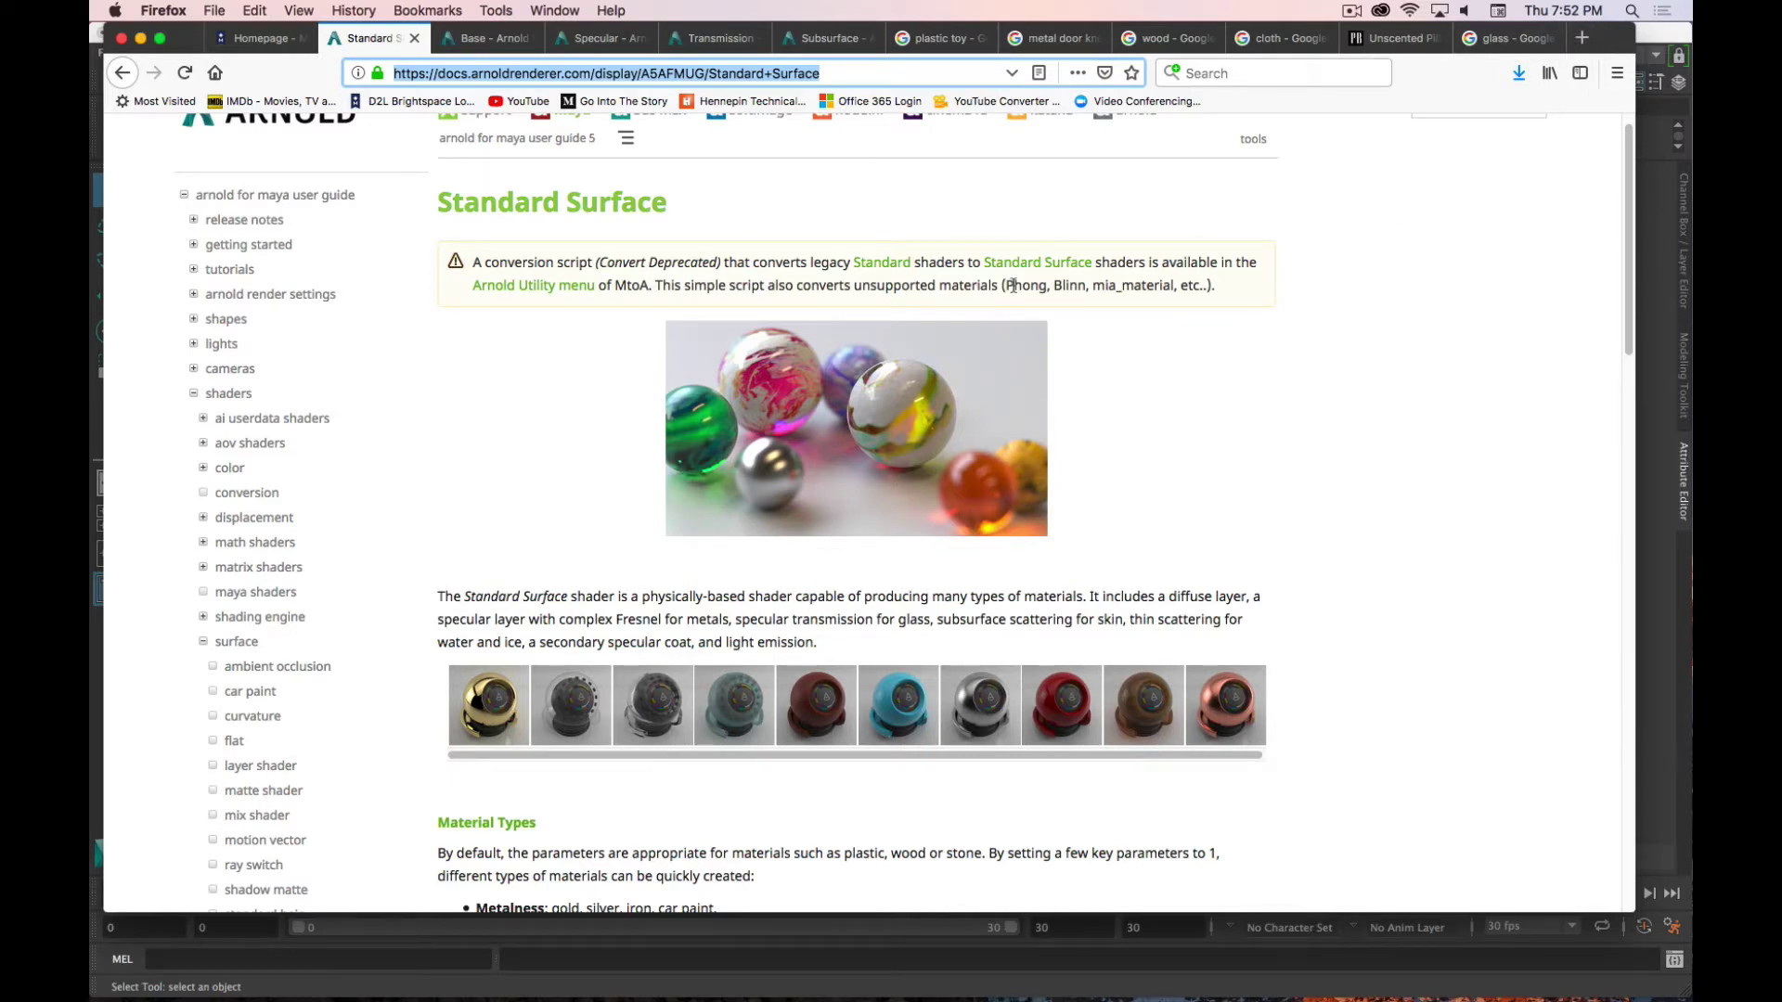
left_click_drag(1010, 286, 1031, 288)
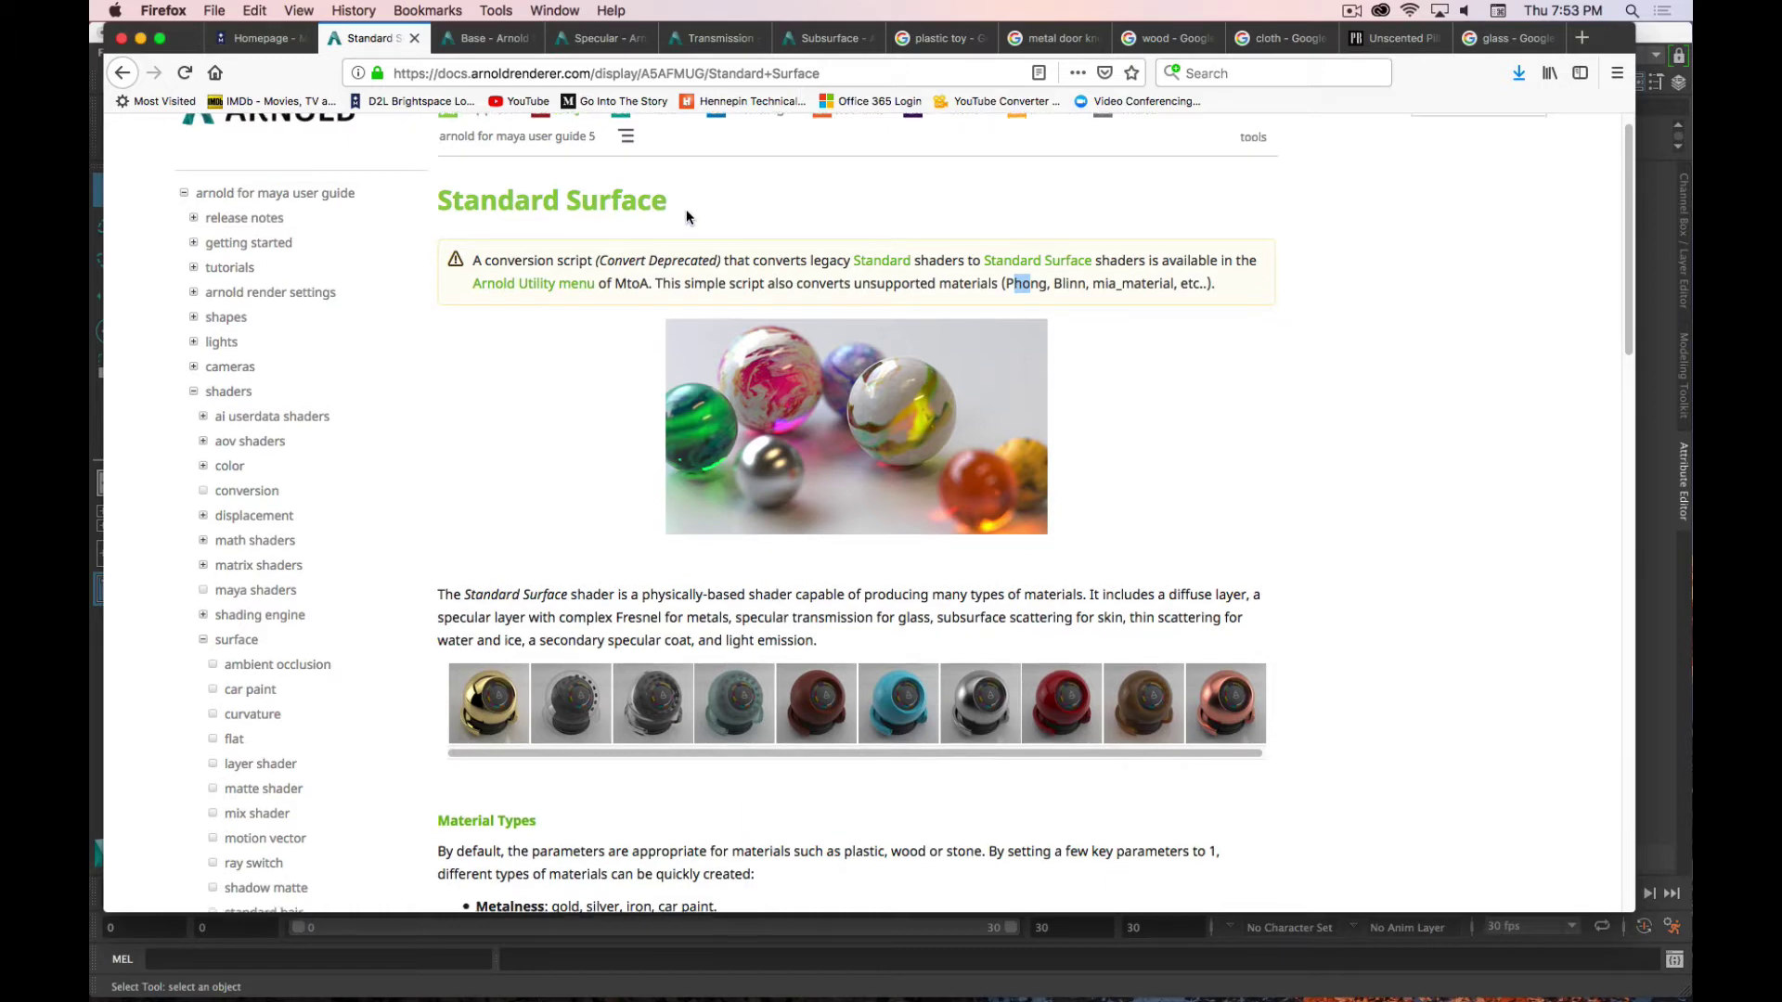
scroll(687, 209, "up", 1)
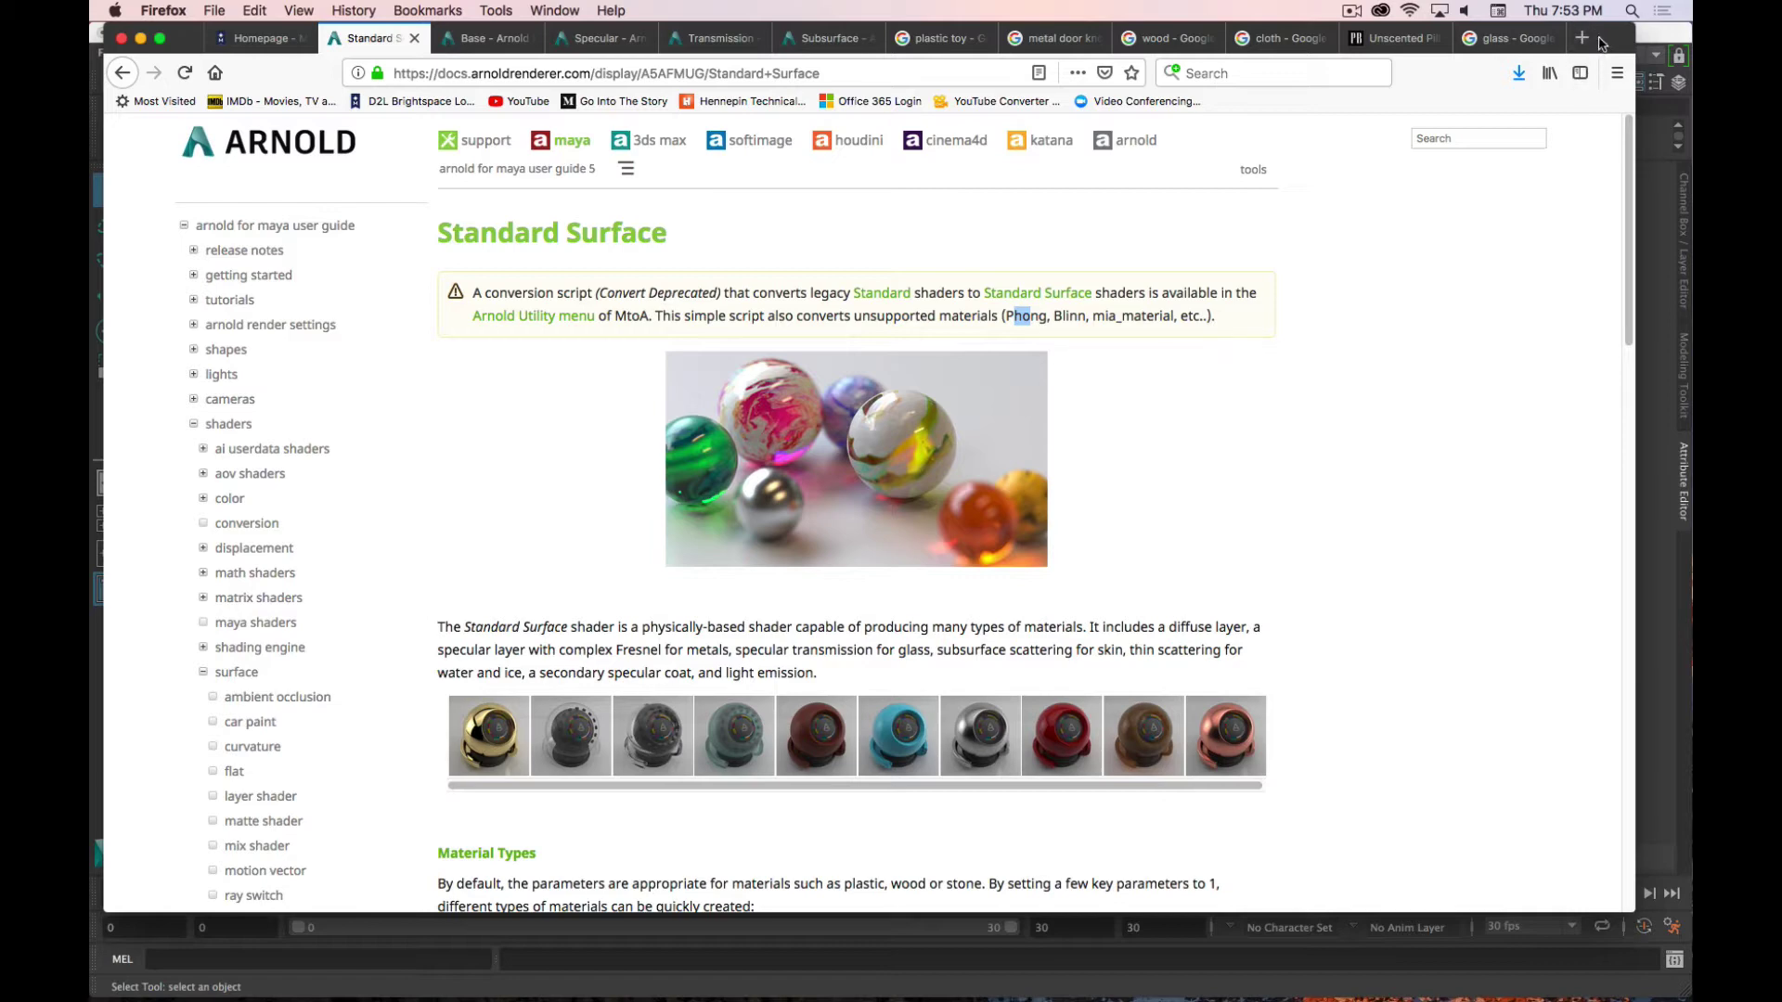
scroll(1222, 656, "down", 5)
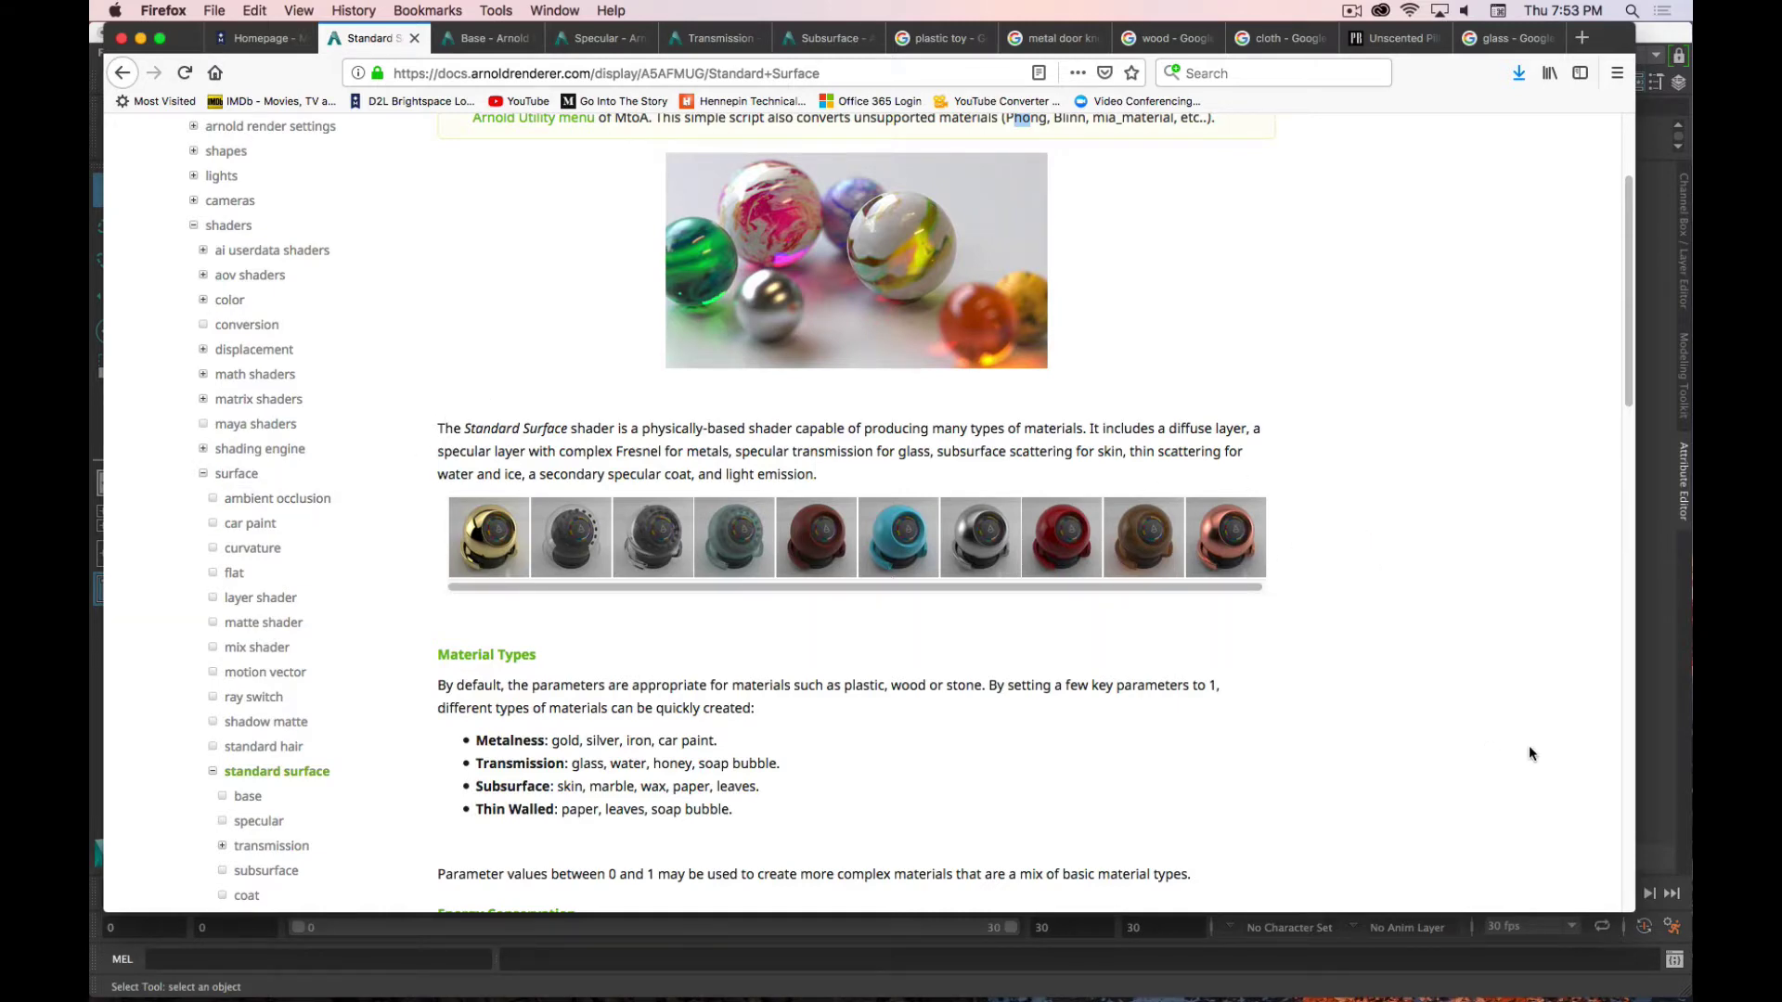
scroll(1475, 732, "down", 10)
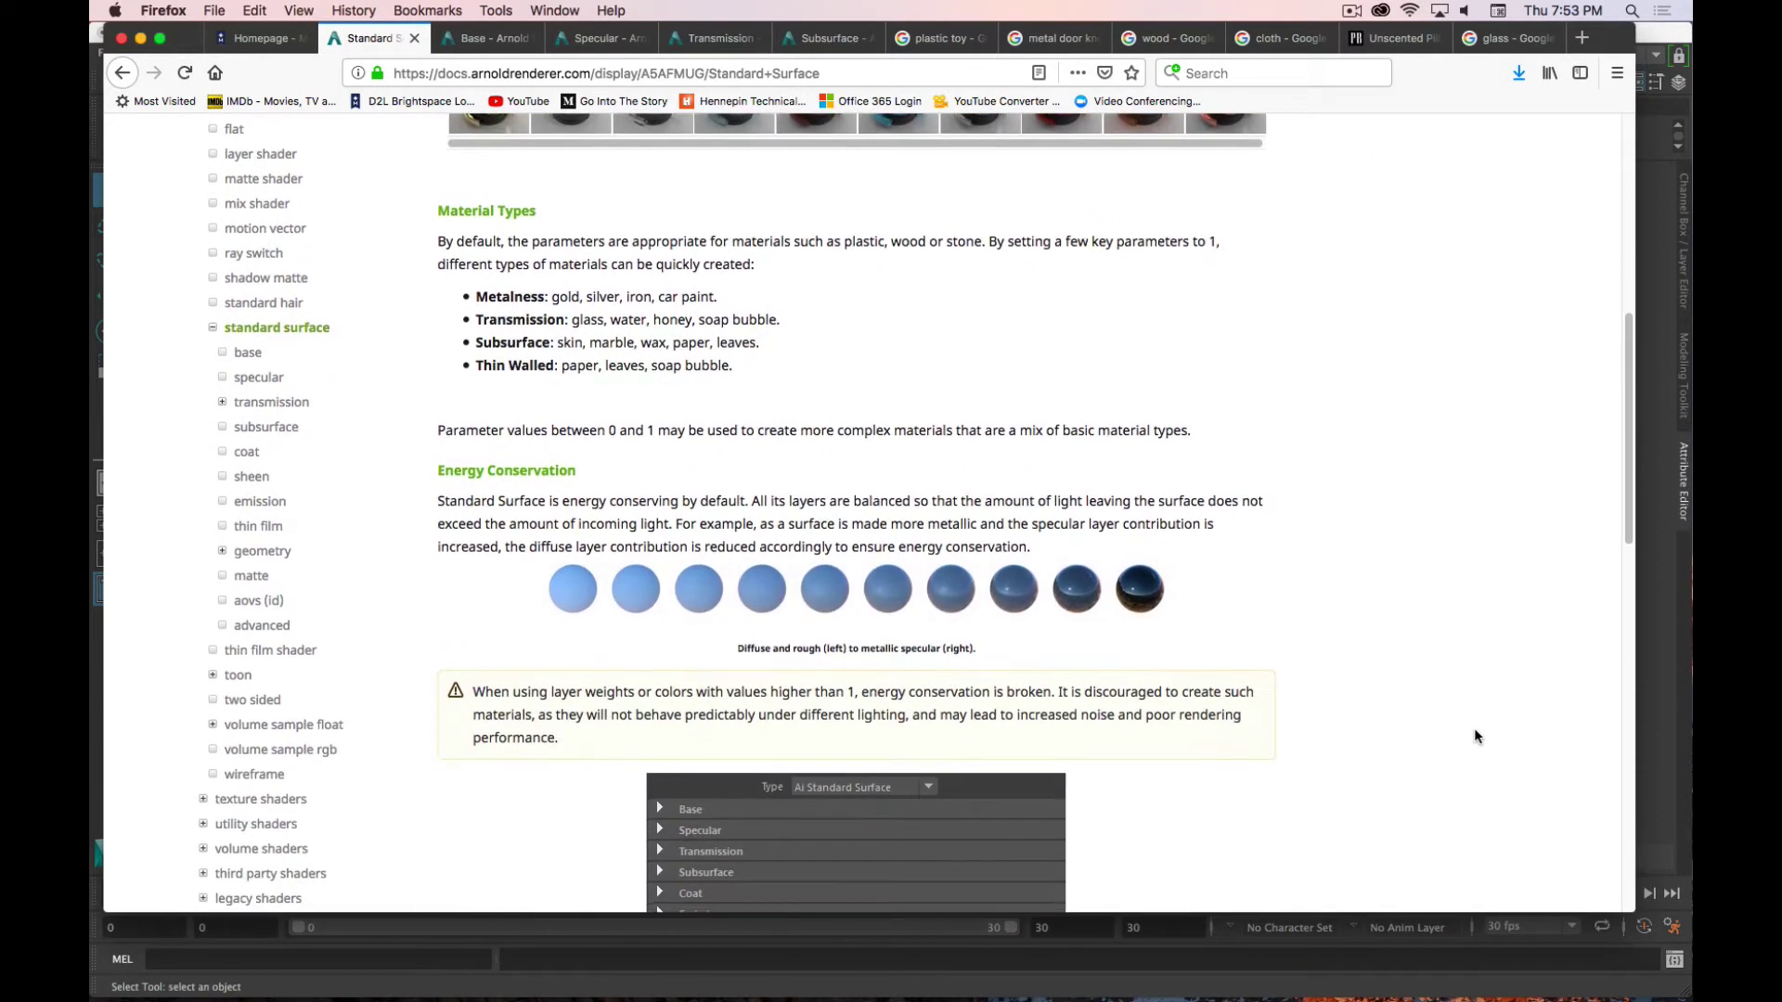
scroll(1473, 737, "down", 5)
scroll(1473, 736, "up", 15)
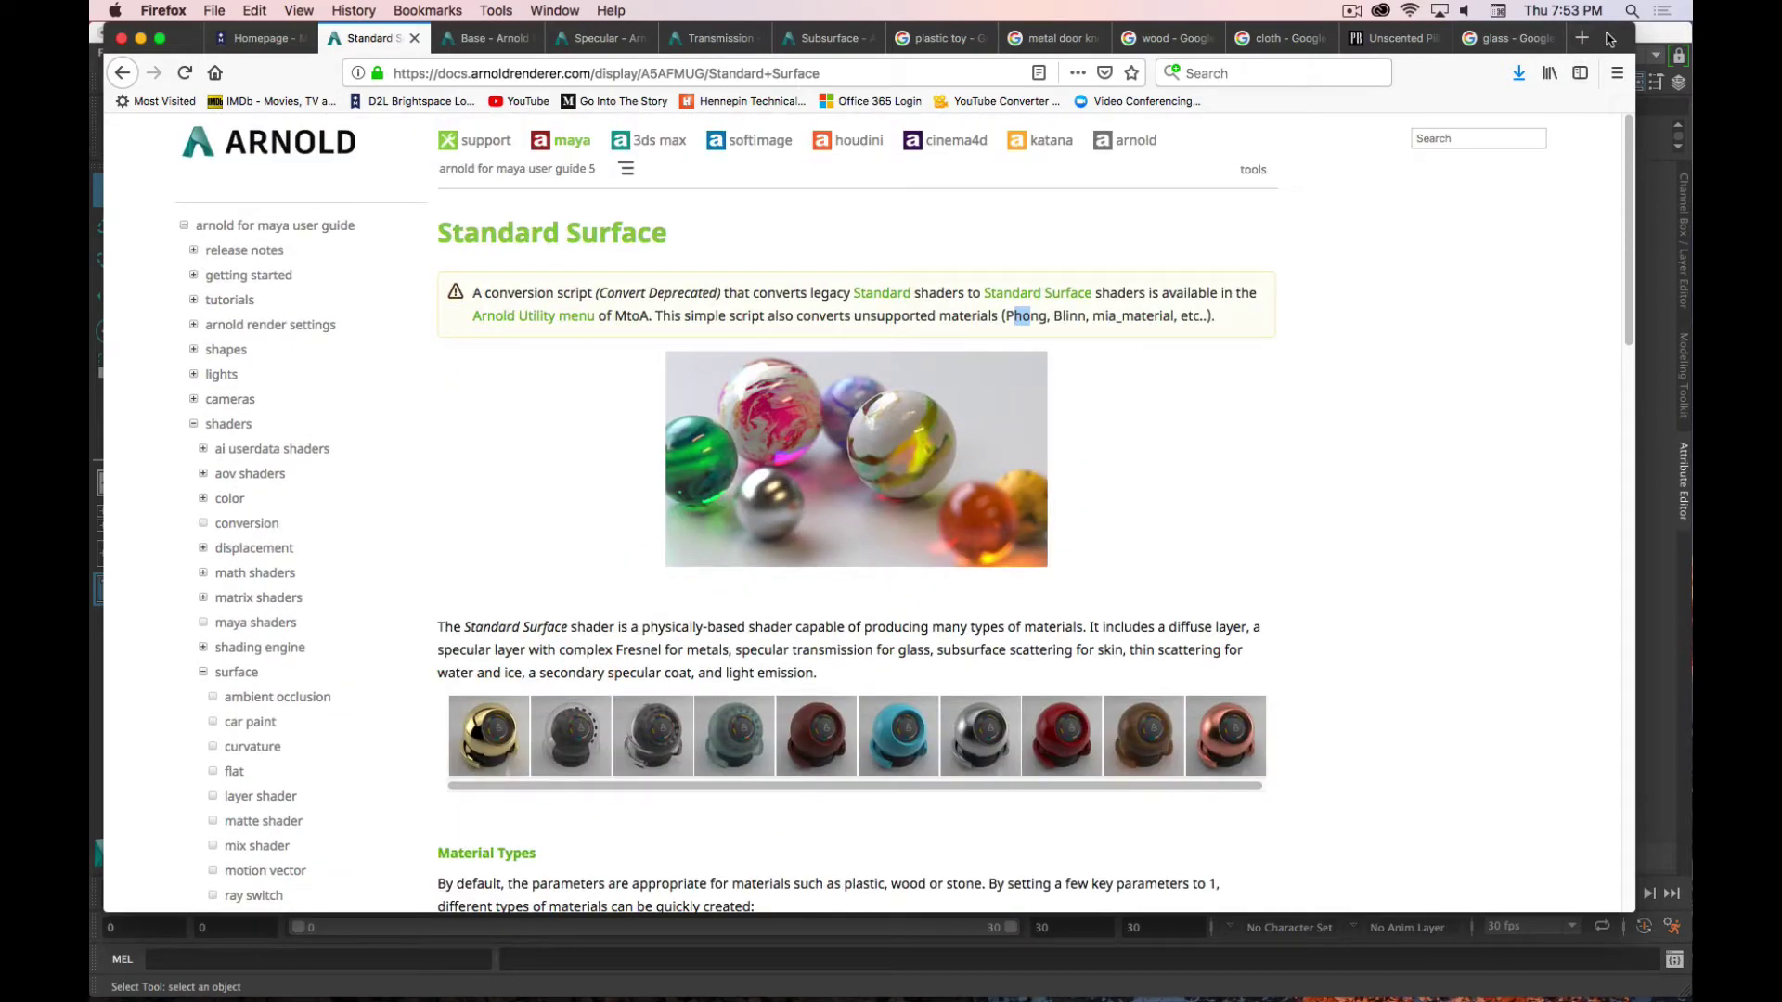
double_click(1608, 39)
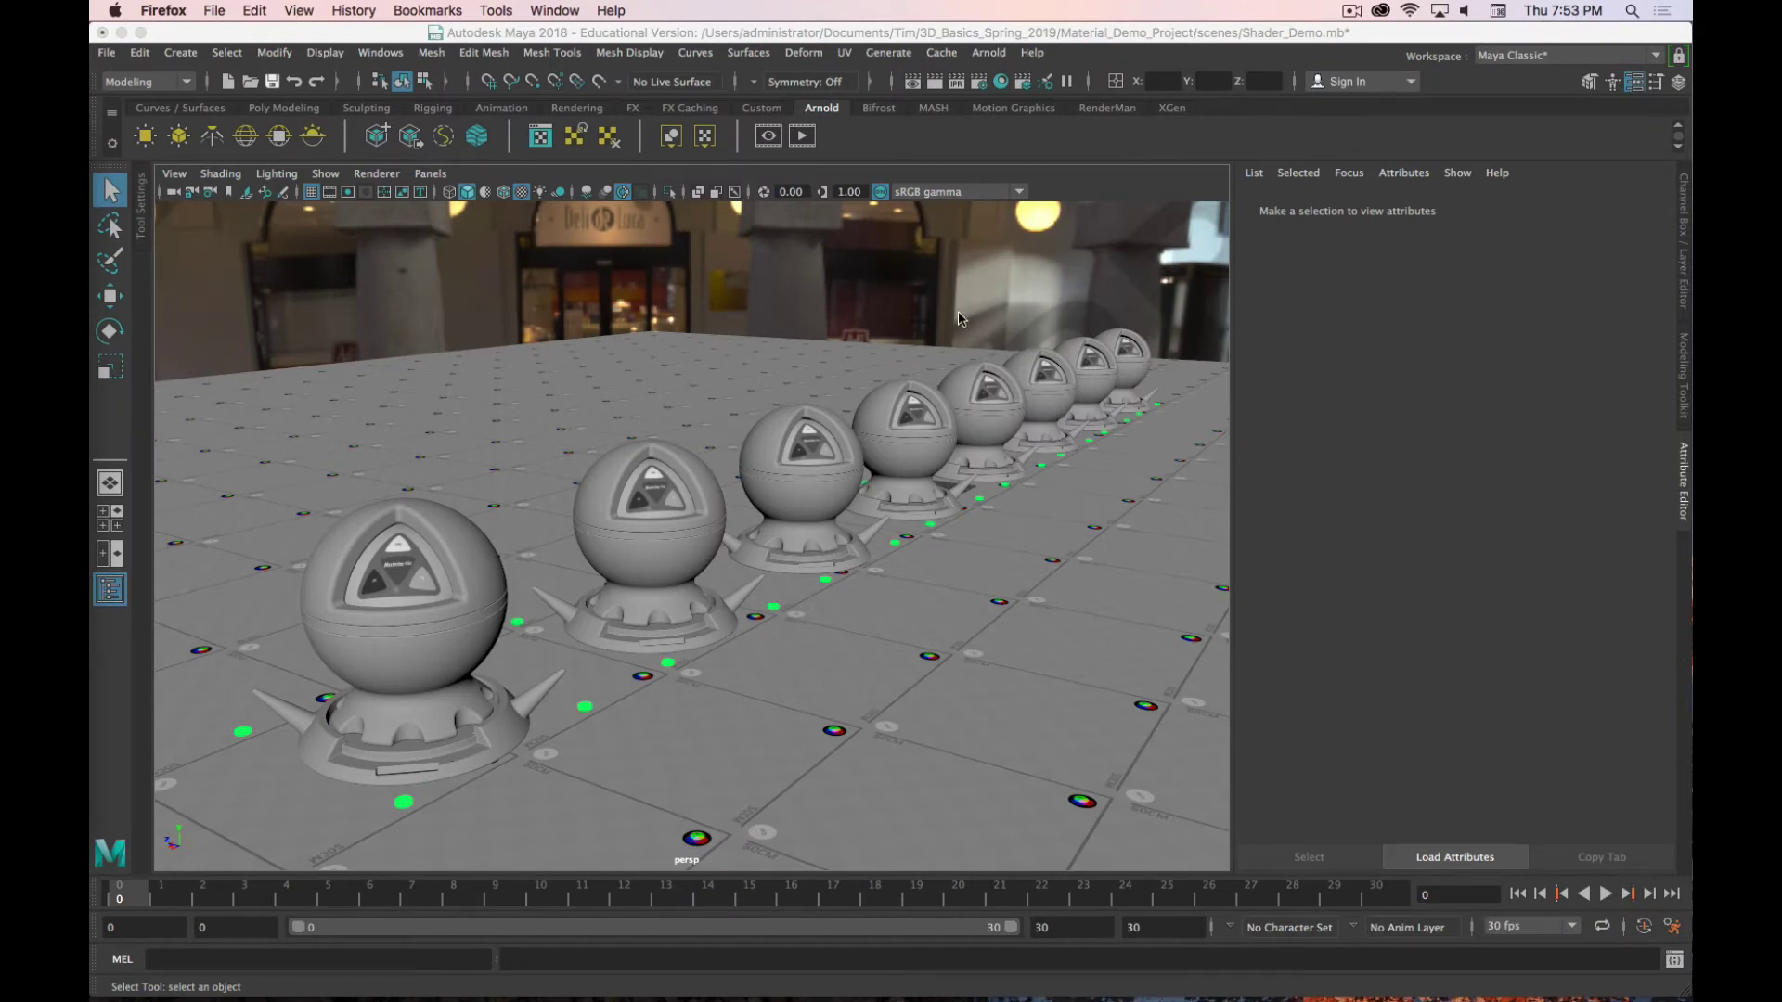
left_click(817, 34)
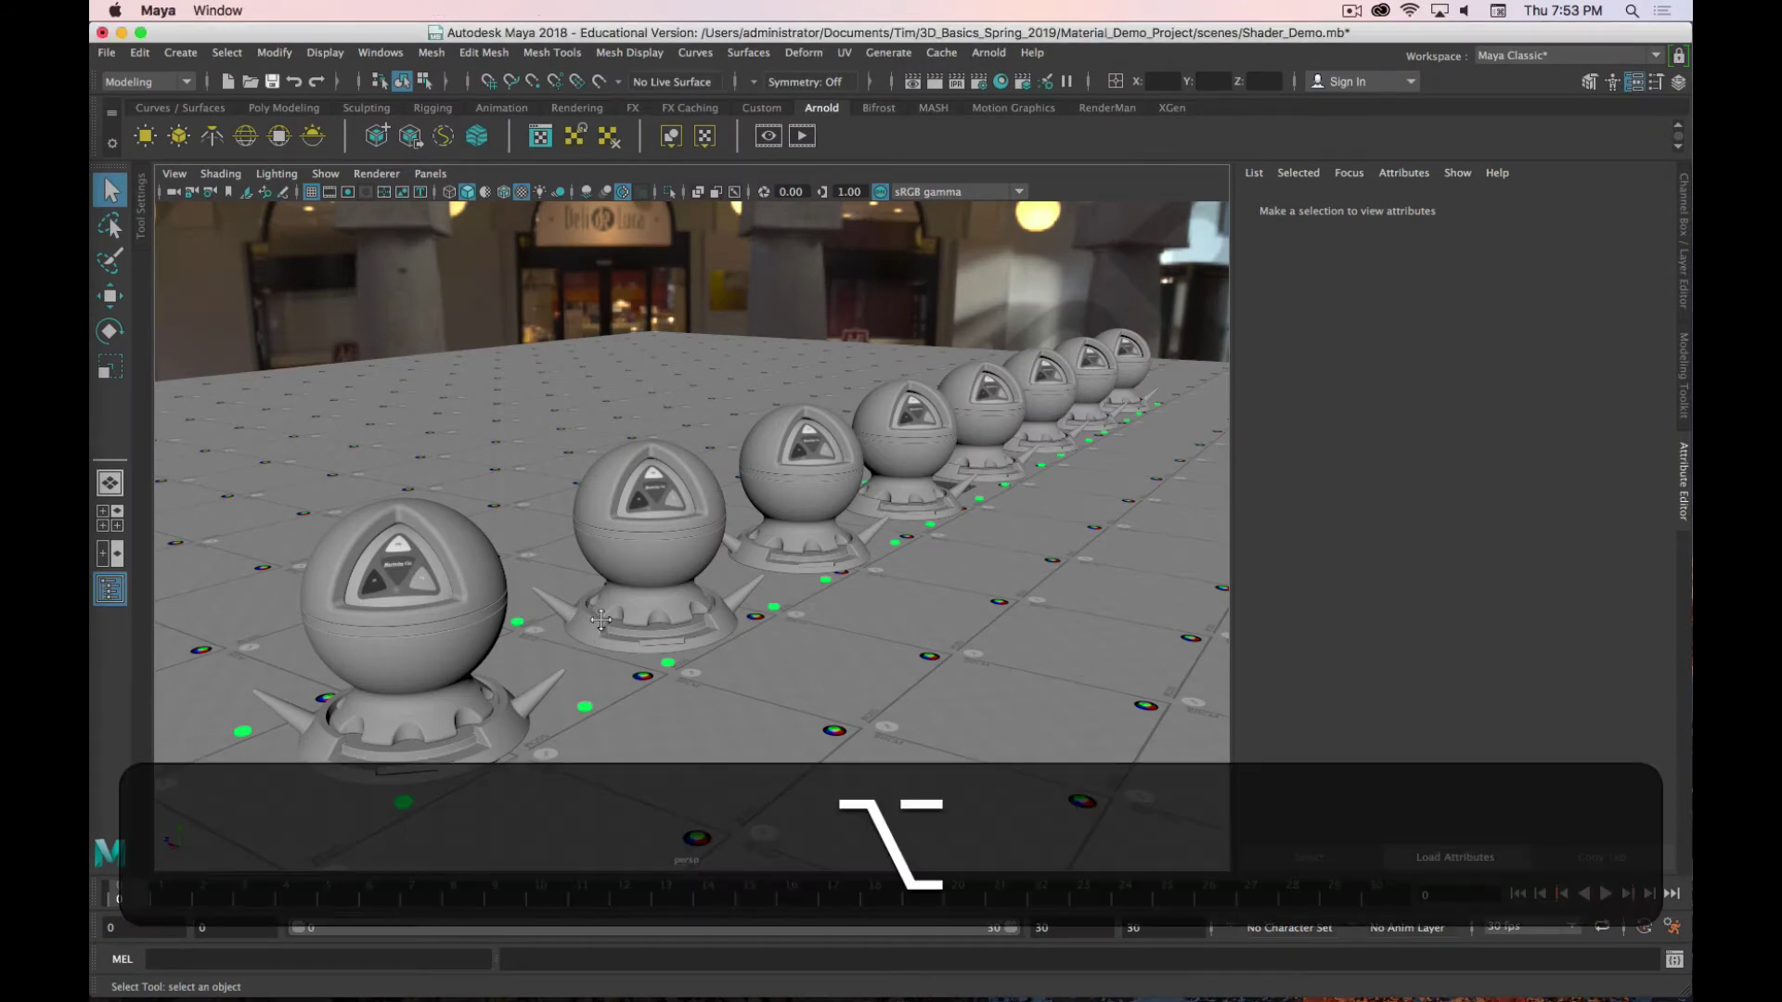
Step: Select the outer ball and base of the frontmost shader ball, leaving its inner ball out of the selection
middle_click_drag(601, 620, 748, 557, "alt")
left_click(744, 553)
left_click_drag(745, 553, 848, 653, "alt")
left_click(729, 623, "shift")
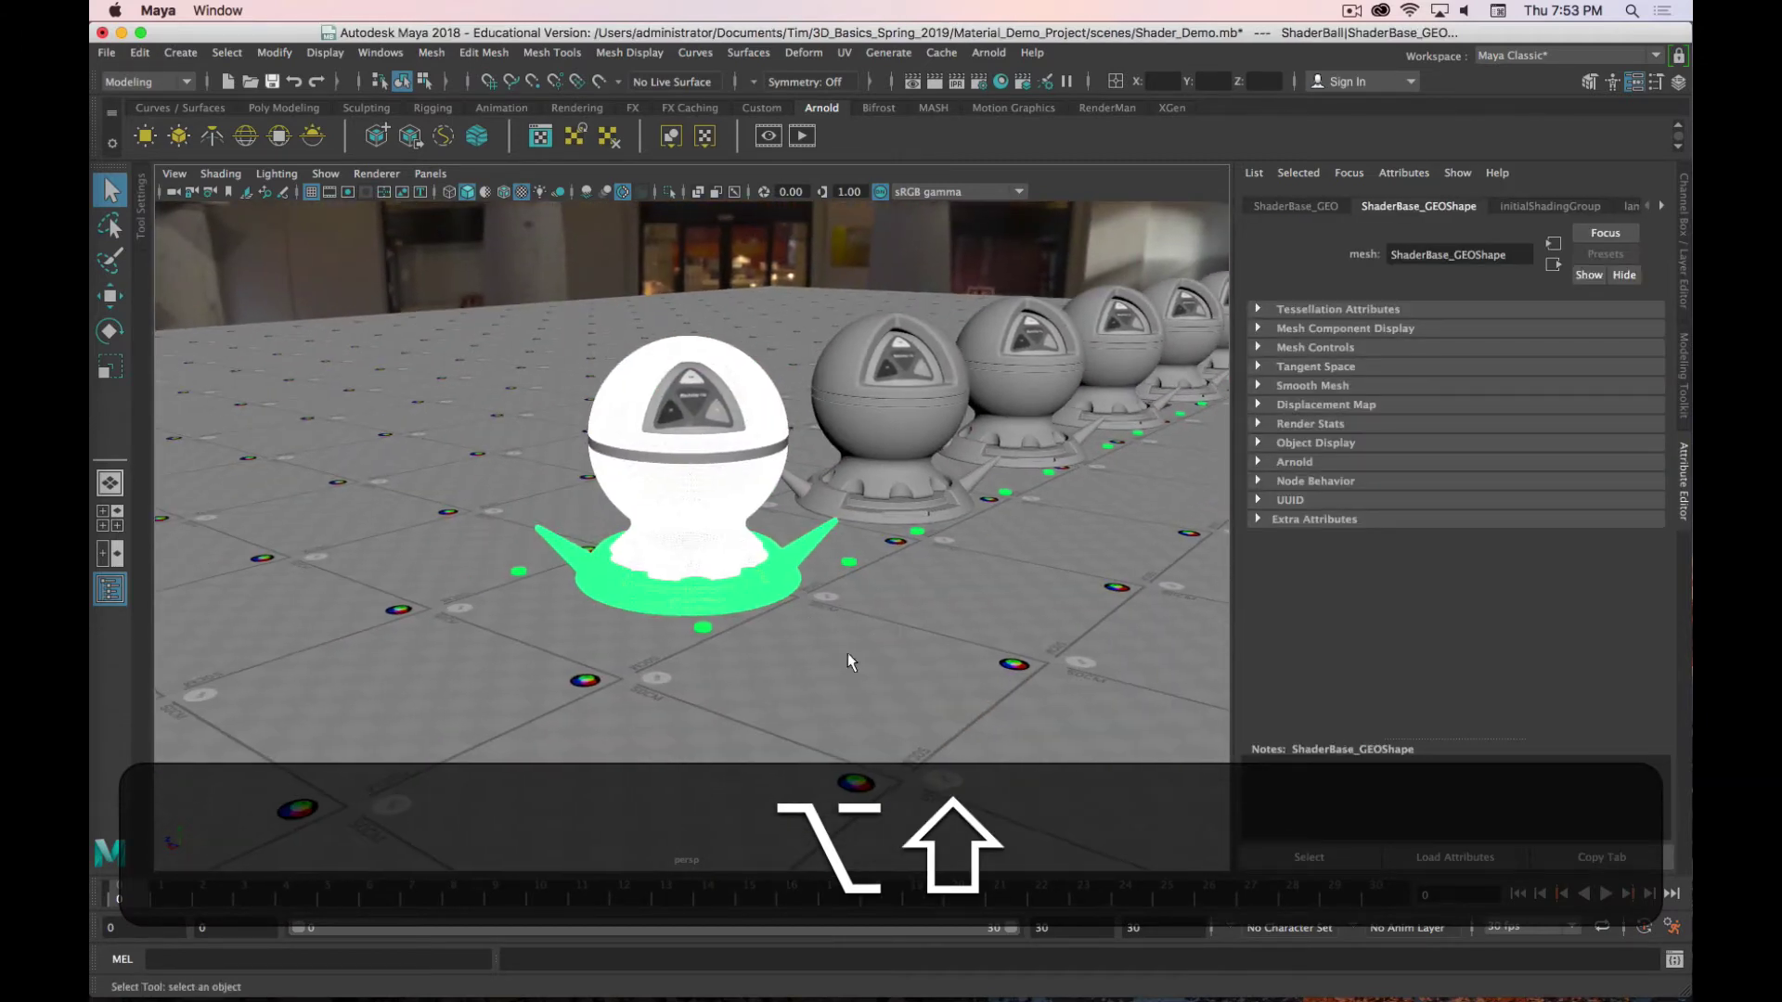
left_click_drag(781, 605, 669, 477, "alt")
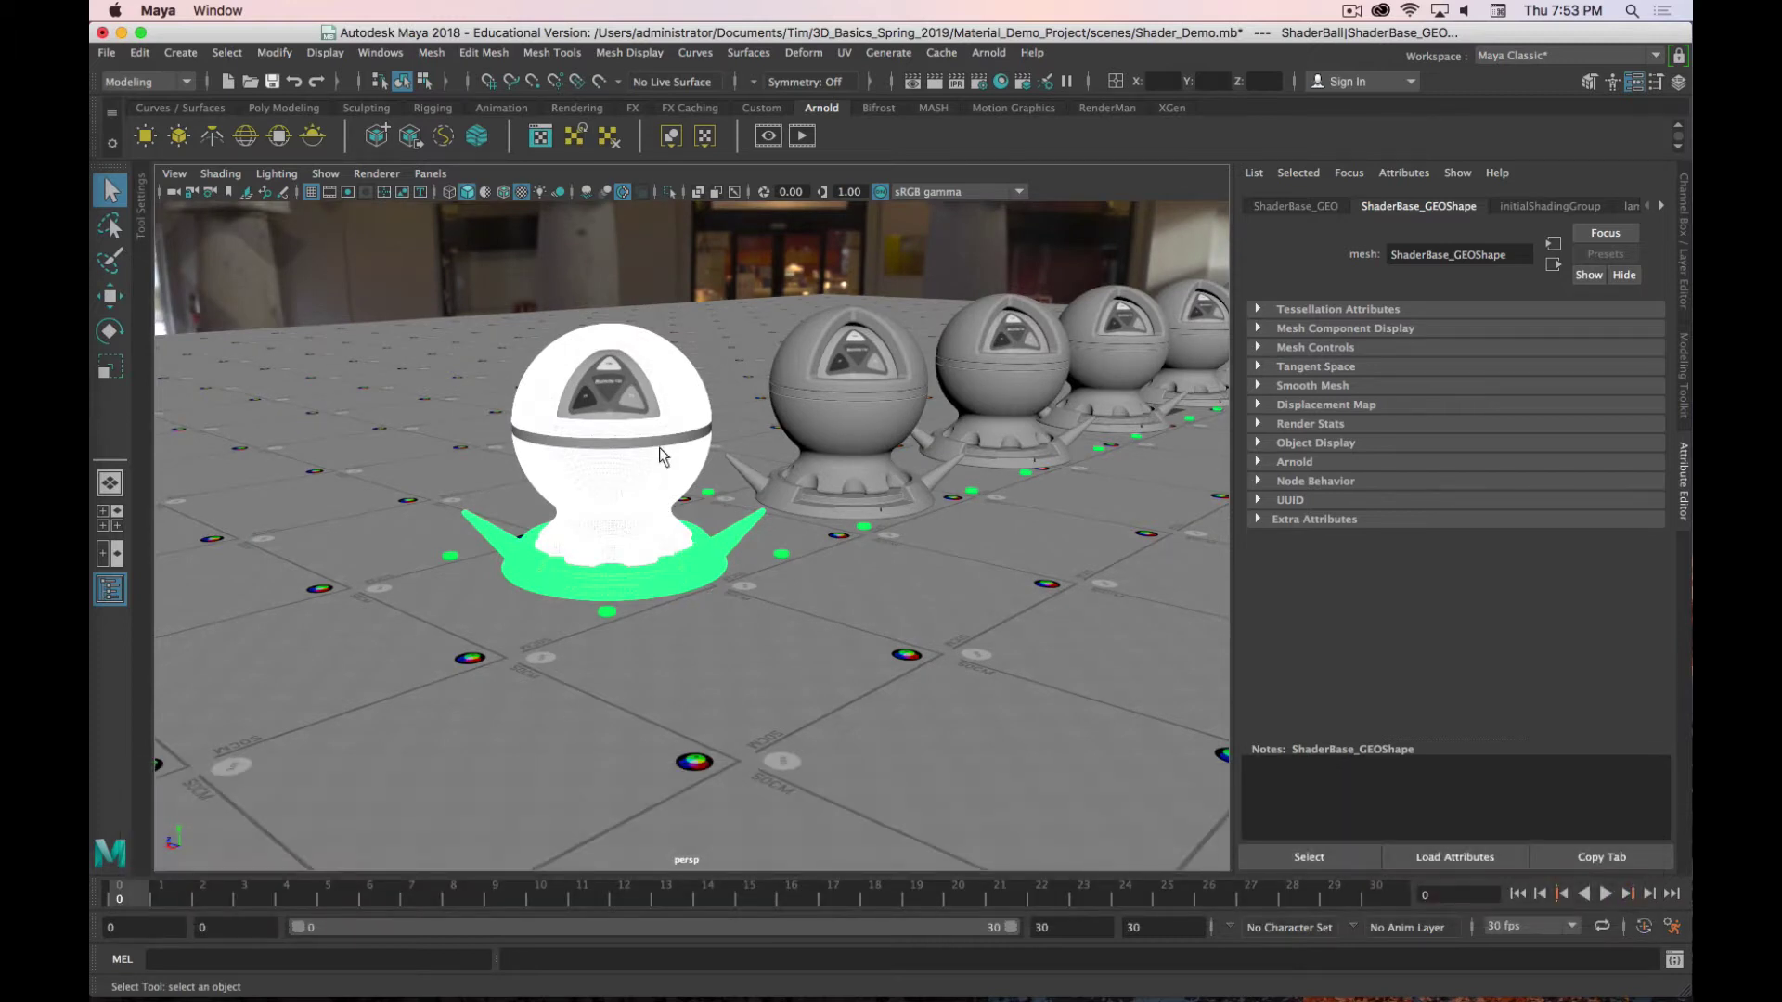
left_click(663, 436)
left_click(635, 399)
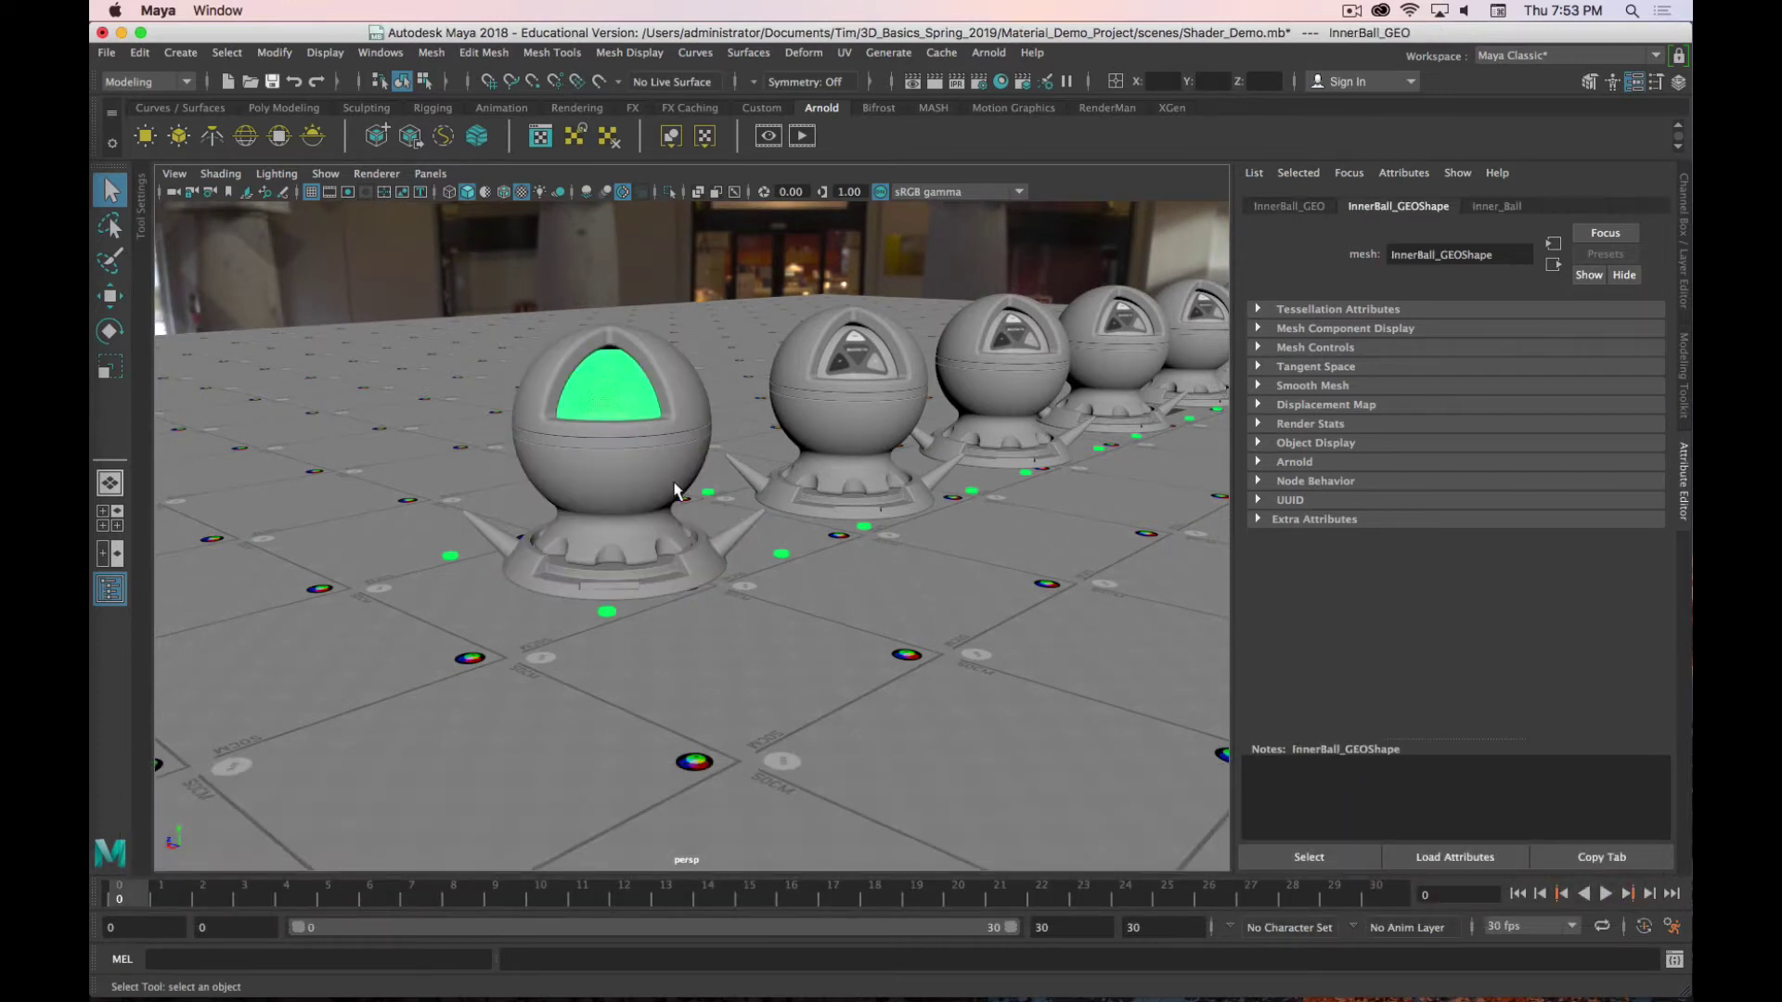
left_click(696, 584, "shift")
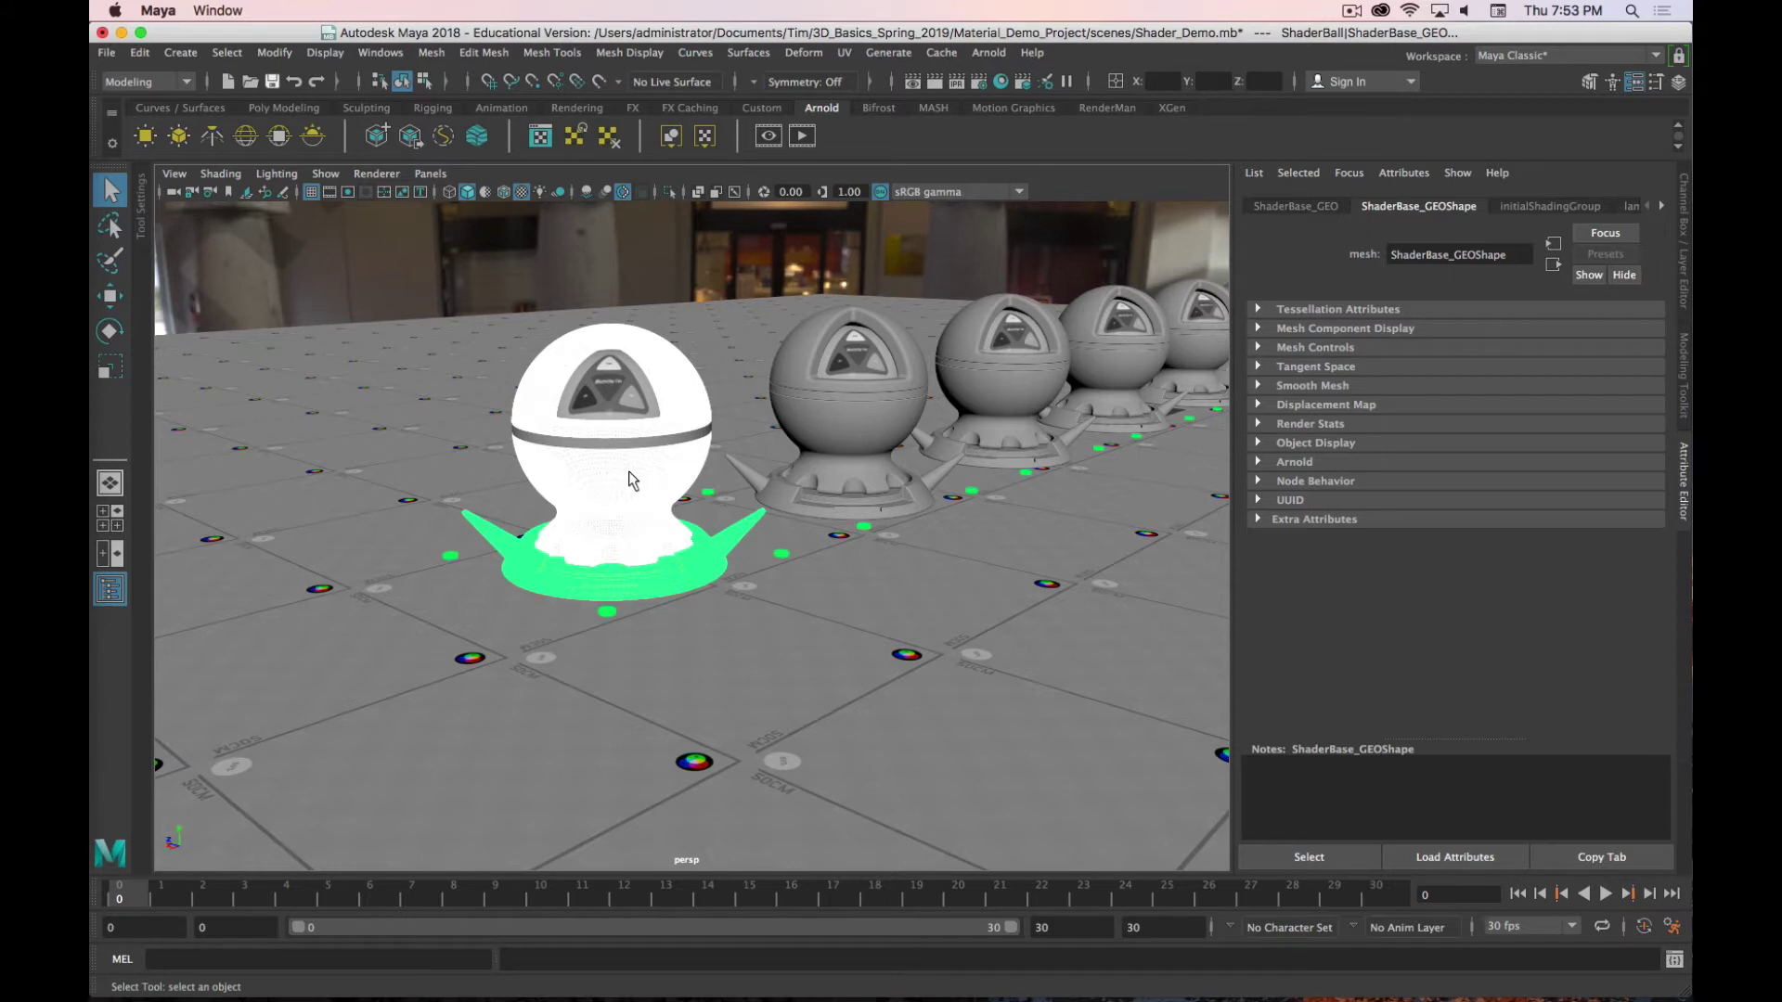
Step: Assign a new Arnold aiStandardSurface material to the outer ball and base of the frontmost shader ball
right_click_drag(630, 432, 698, 928)
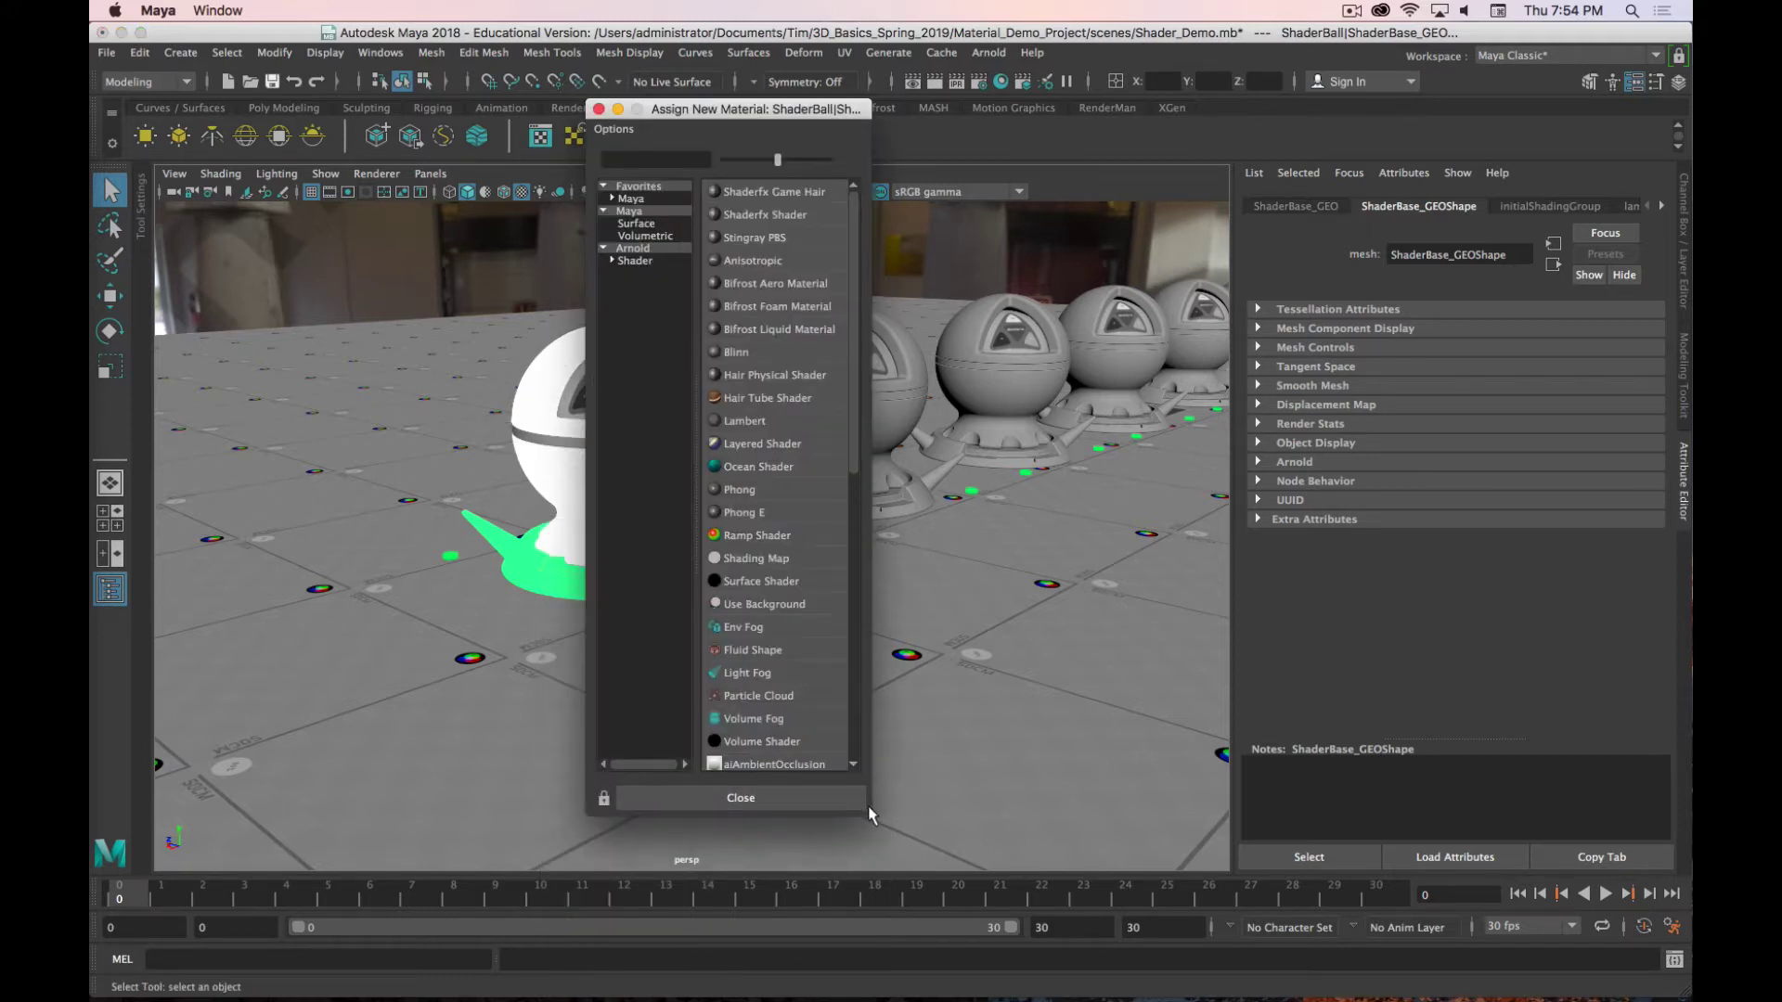
left_click(886, 735)
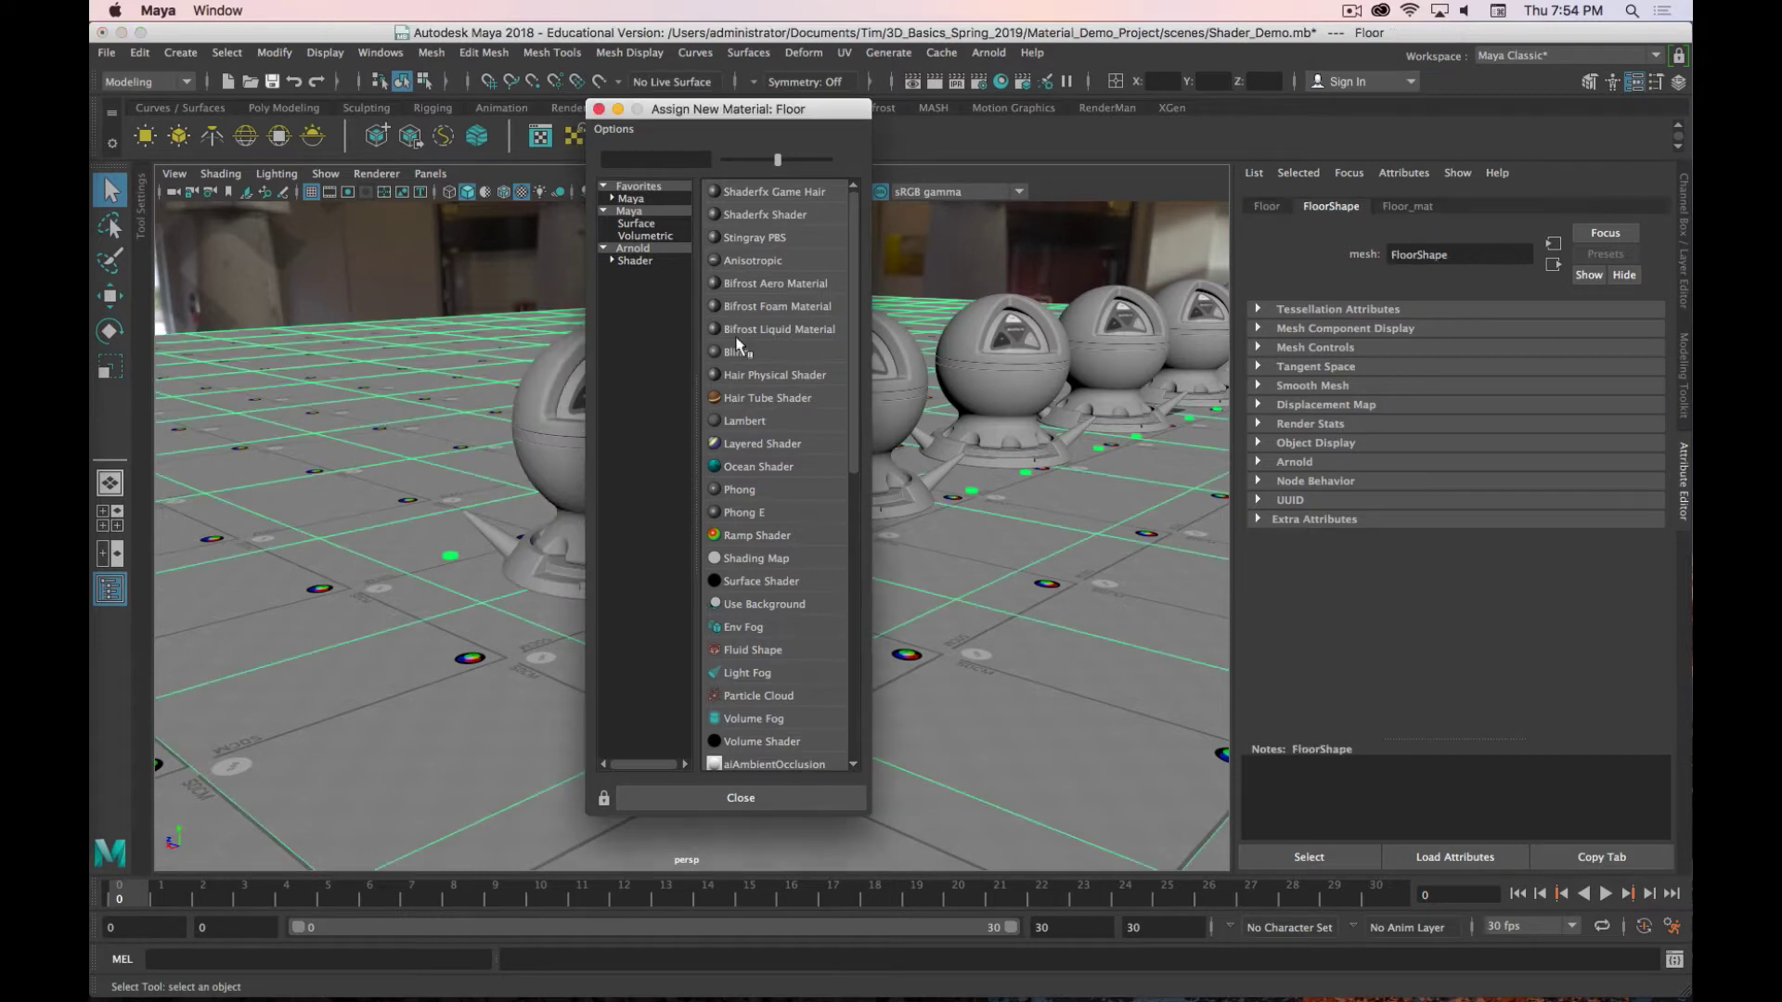
left_click(555, 448)
left_click(522, 560)
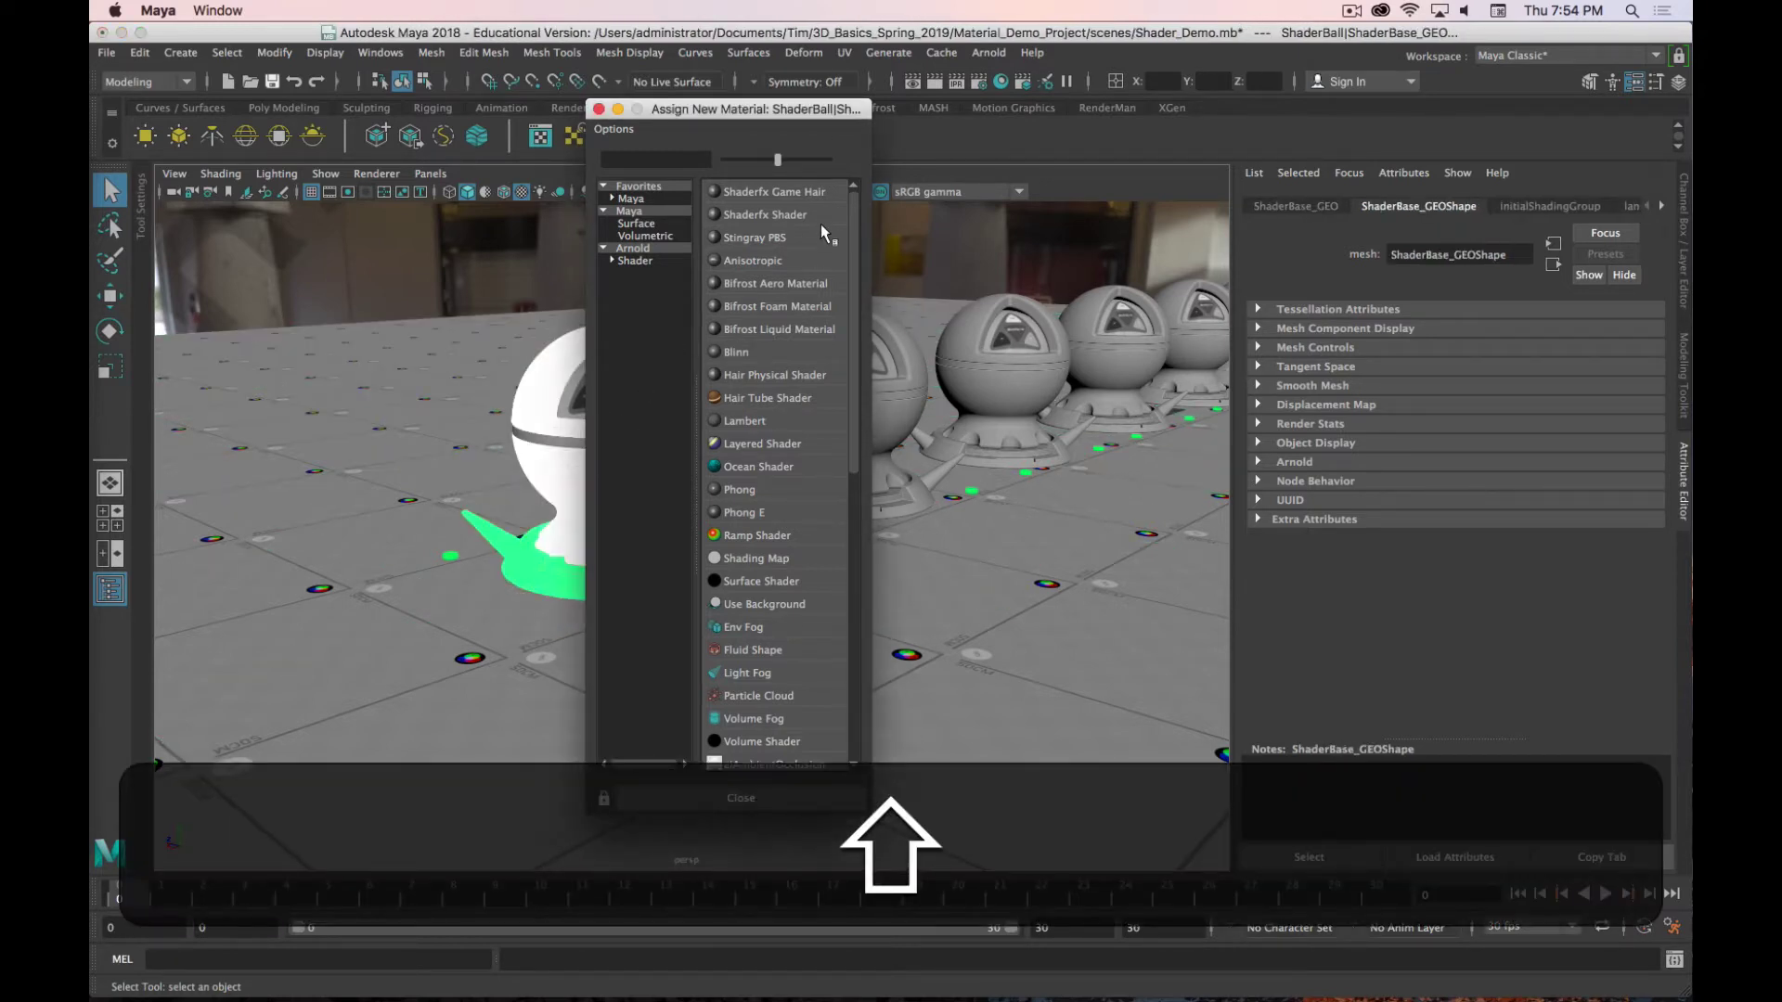
left_click(640, 249)
left_click(640, 263)
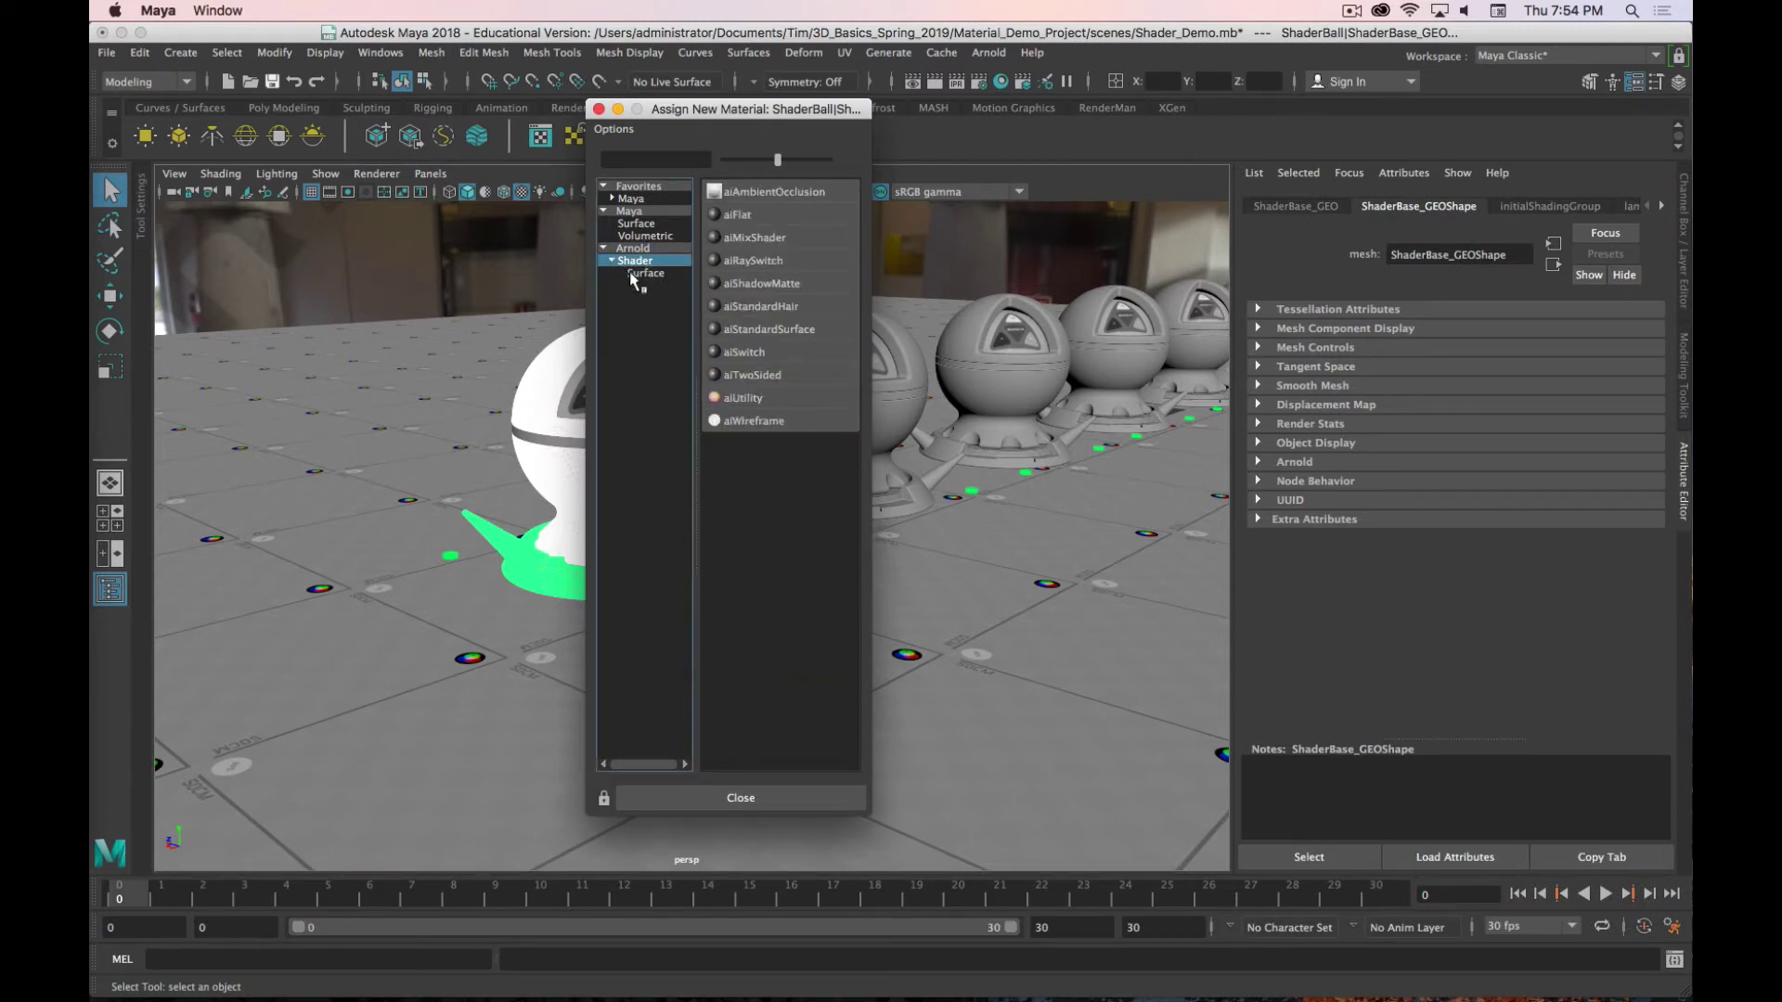
double_click(631, 262)
left_click(645, 273)
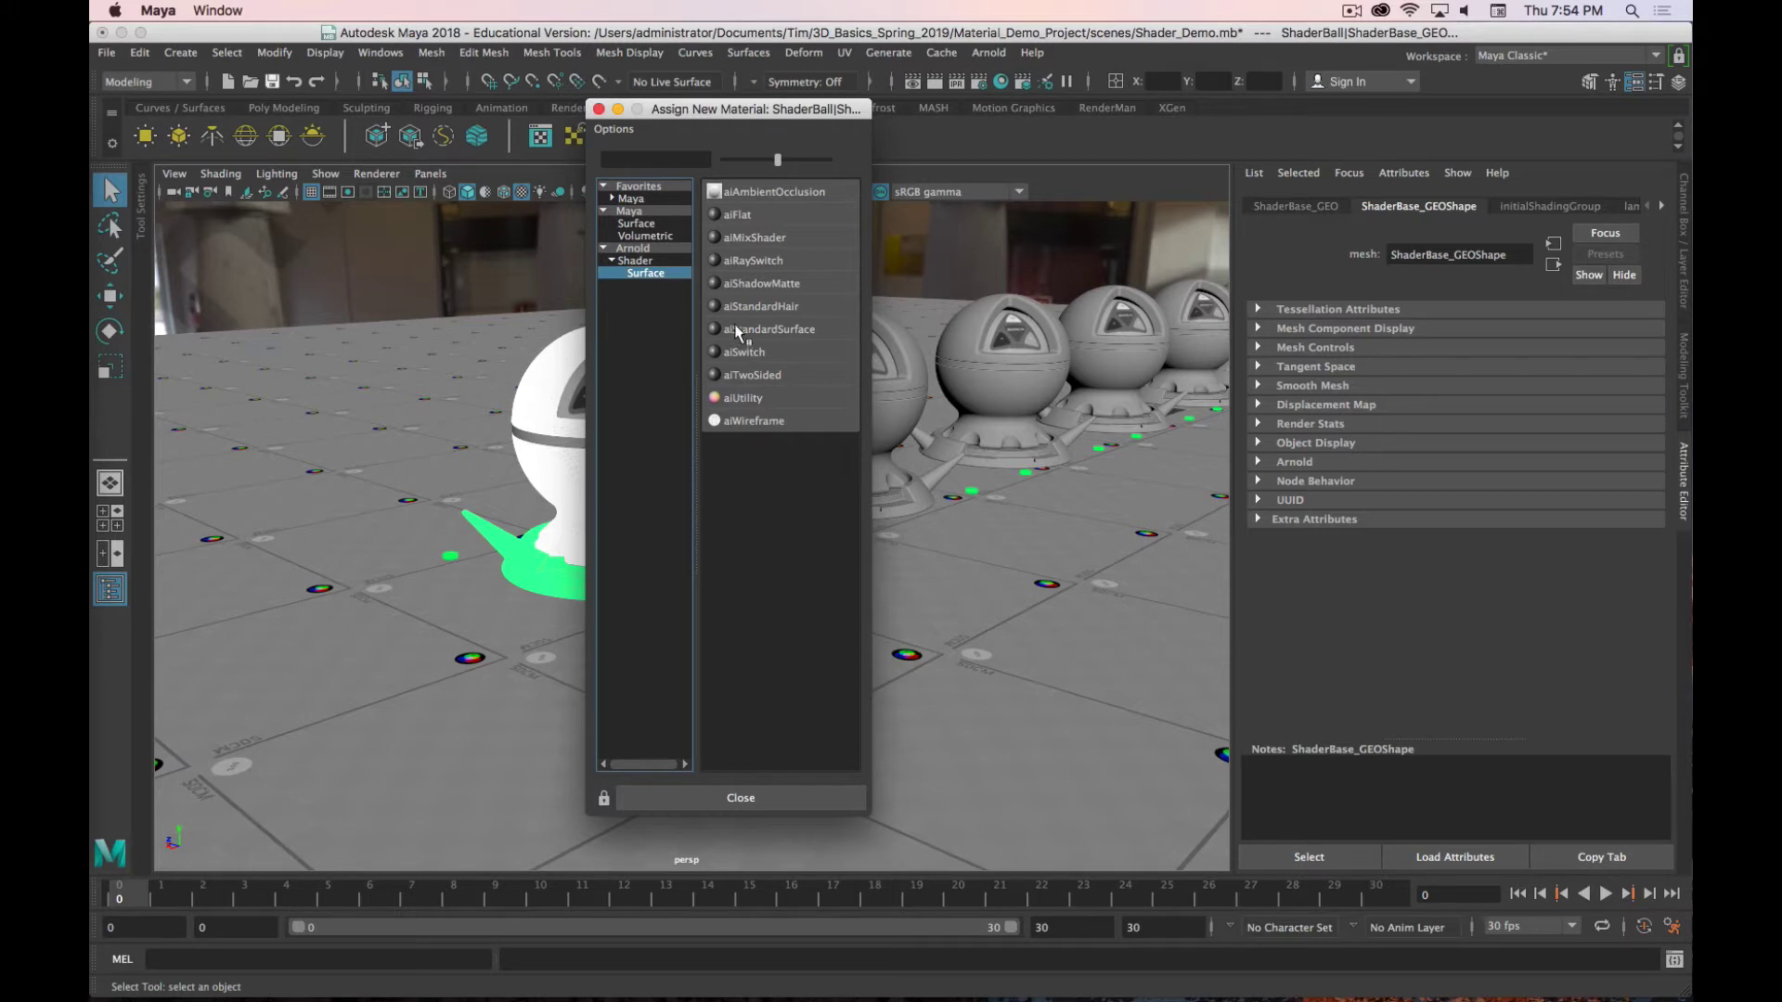
left_click(798, 329)
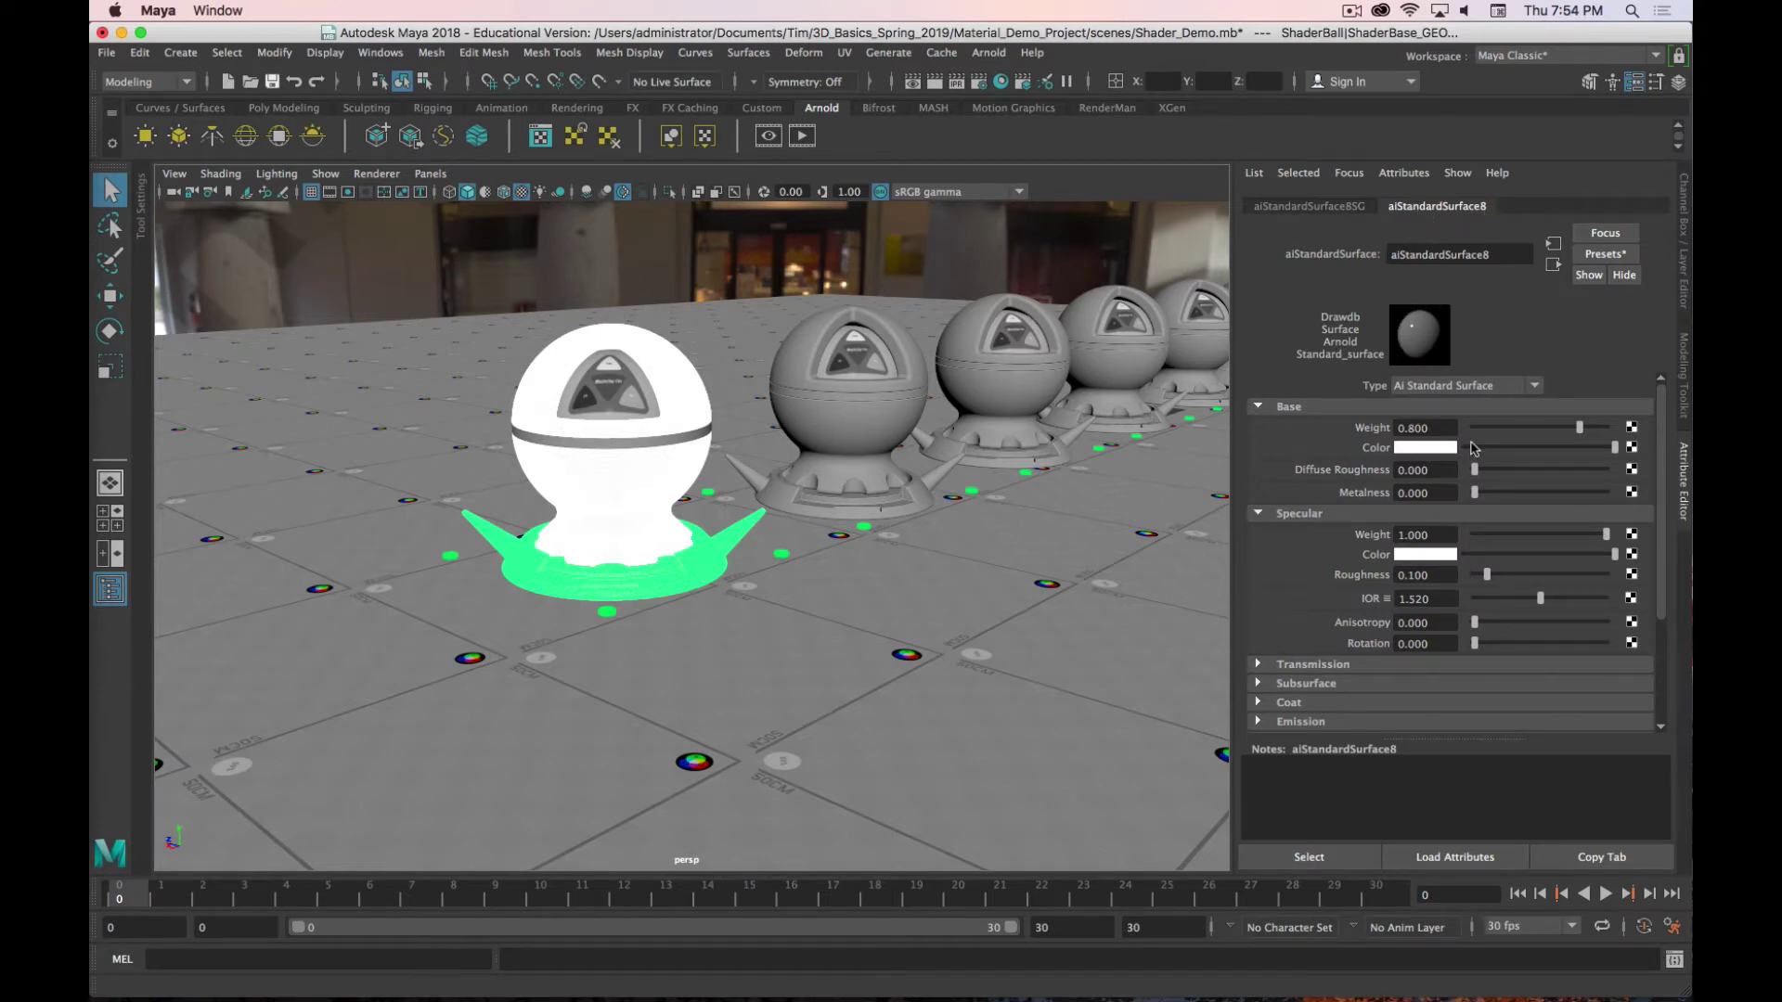
Step: Rename the new Arnold standard surface material as Diffuse
left_click(1502, 259)
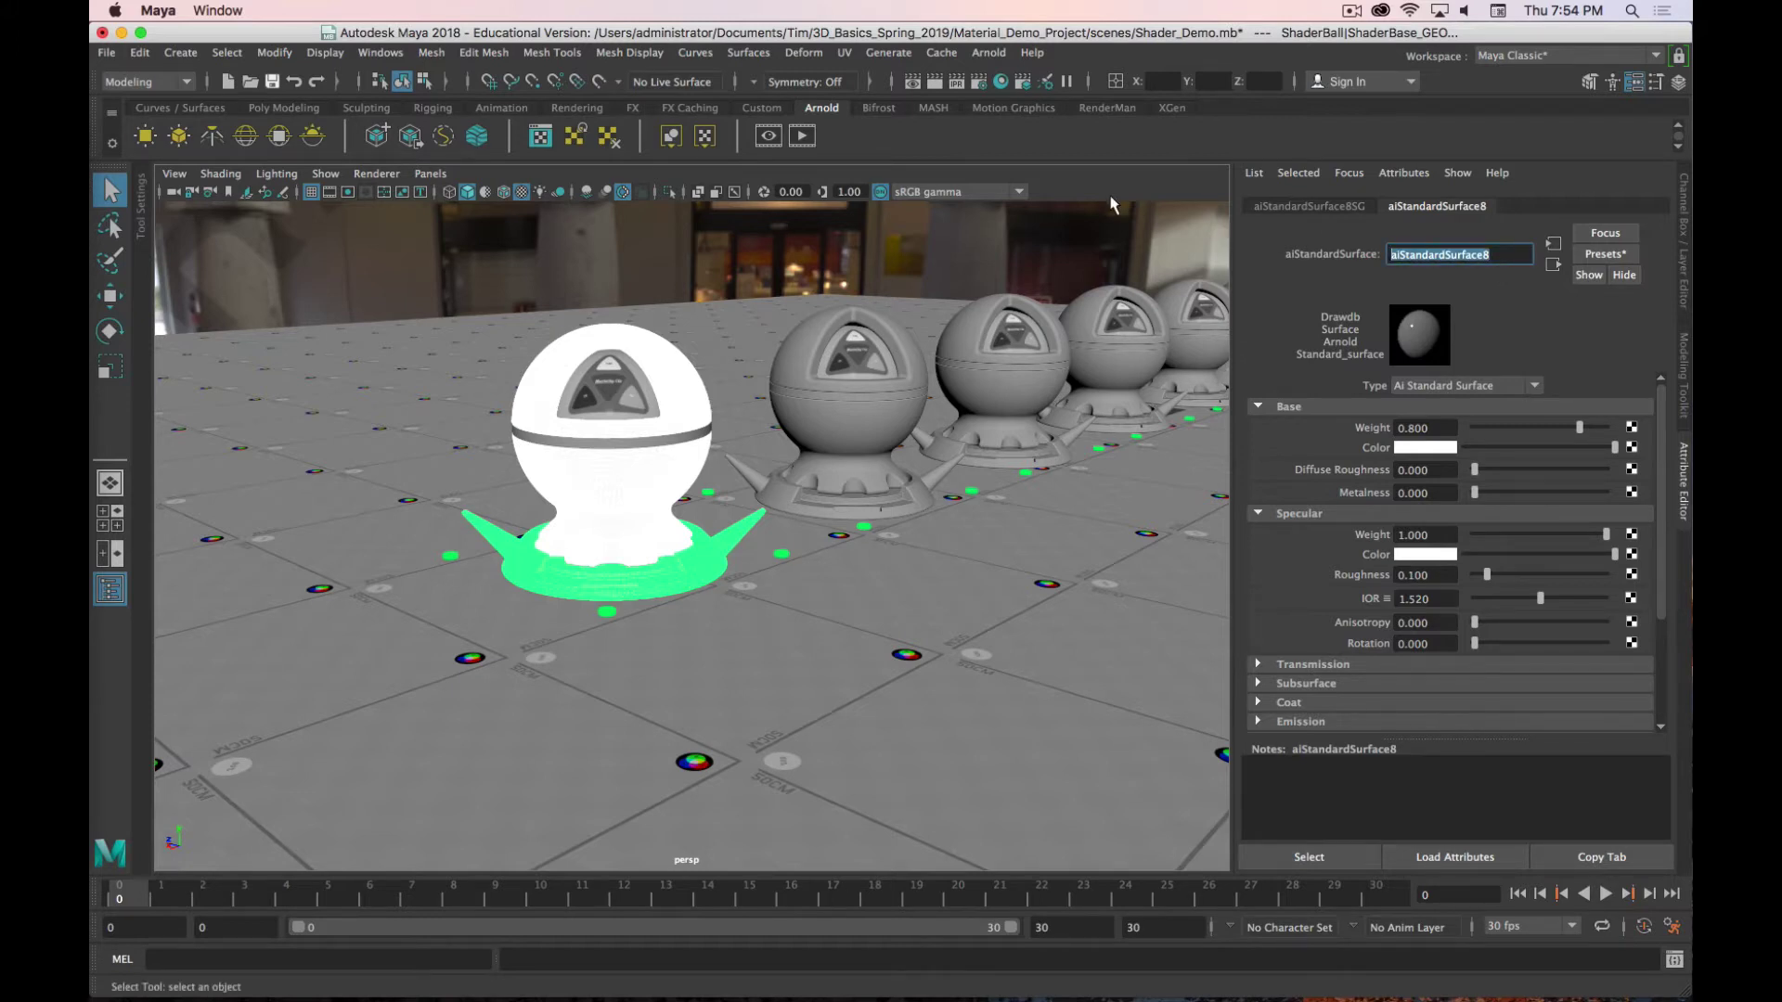
type("D")
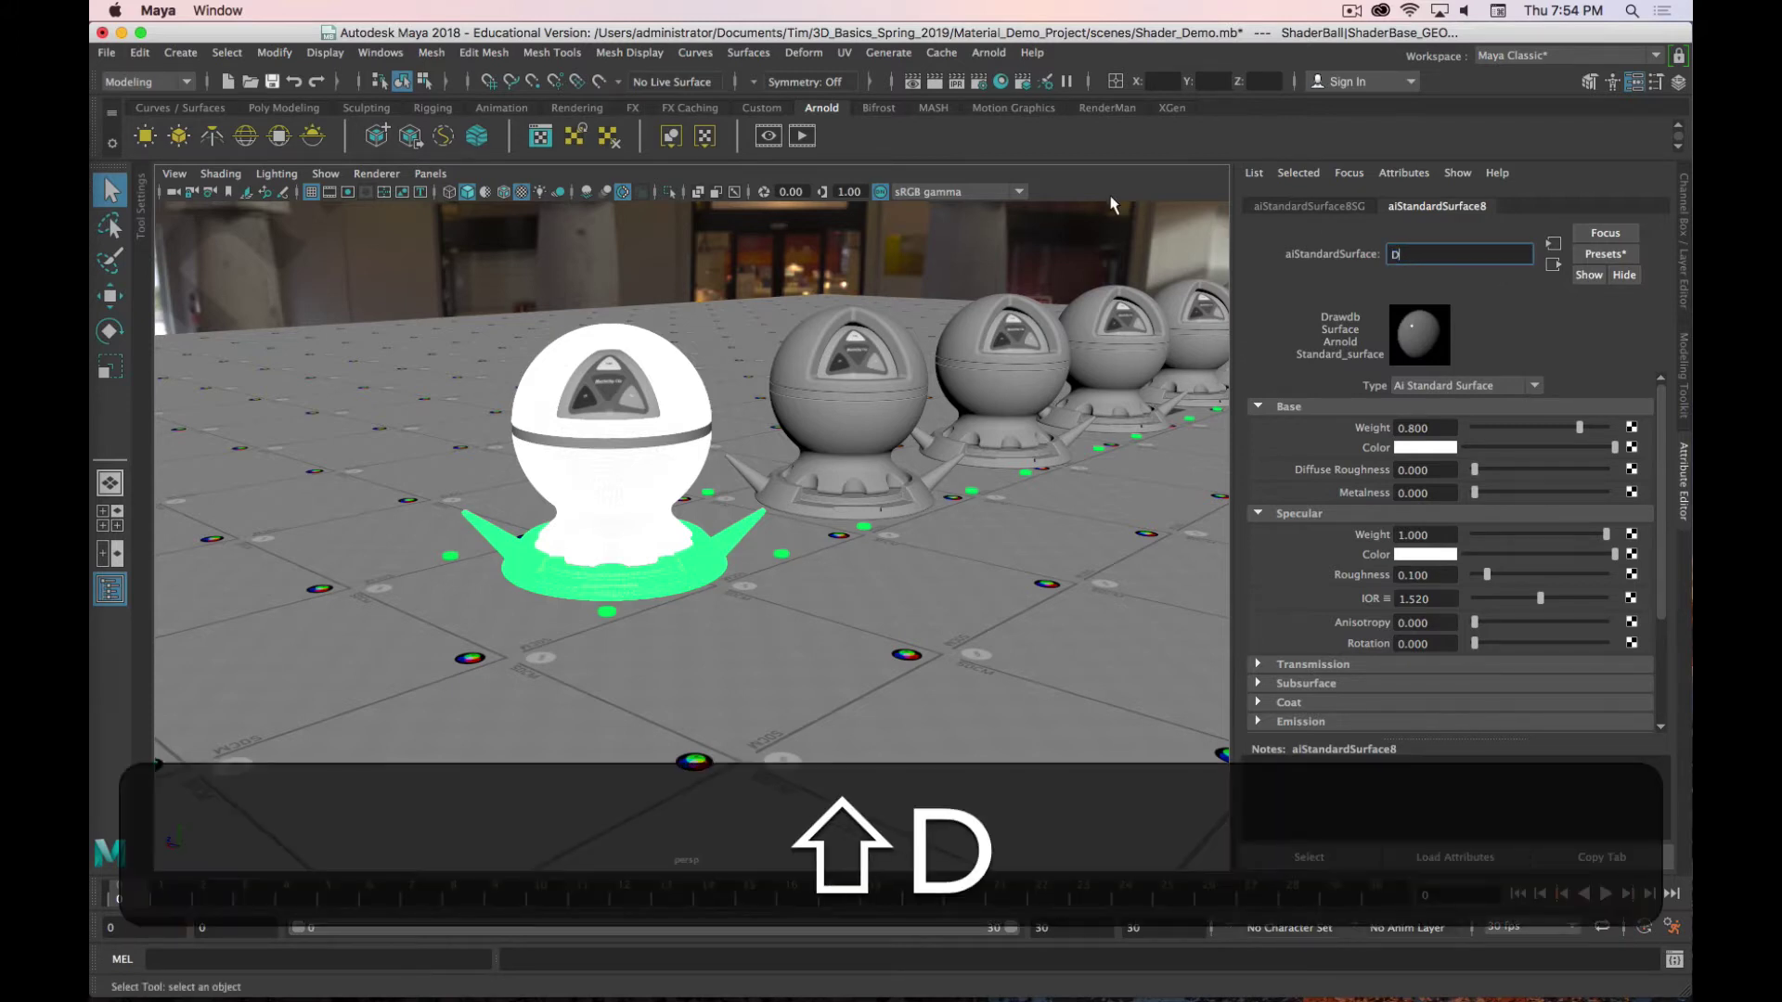
type("iffuse")
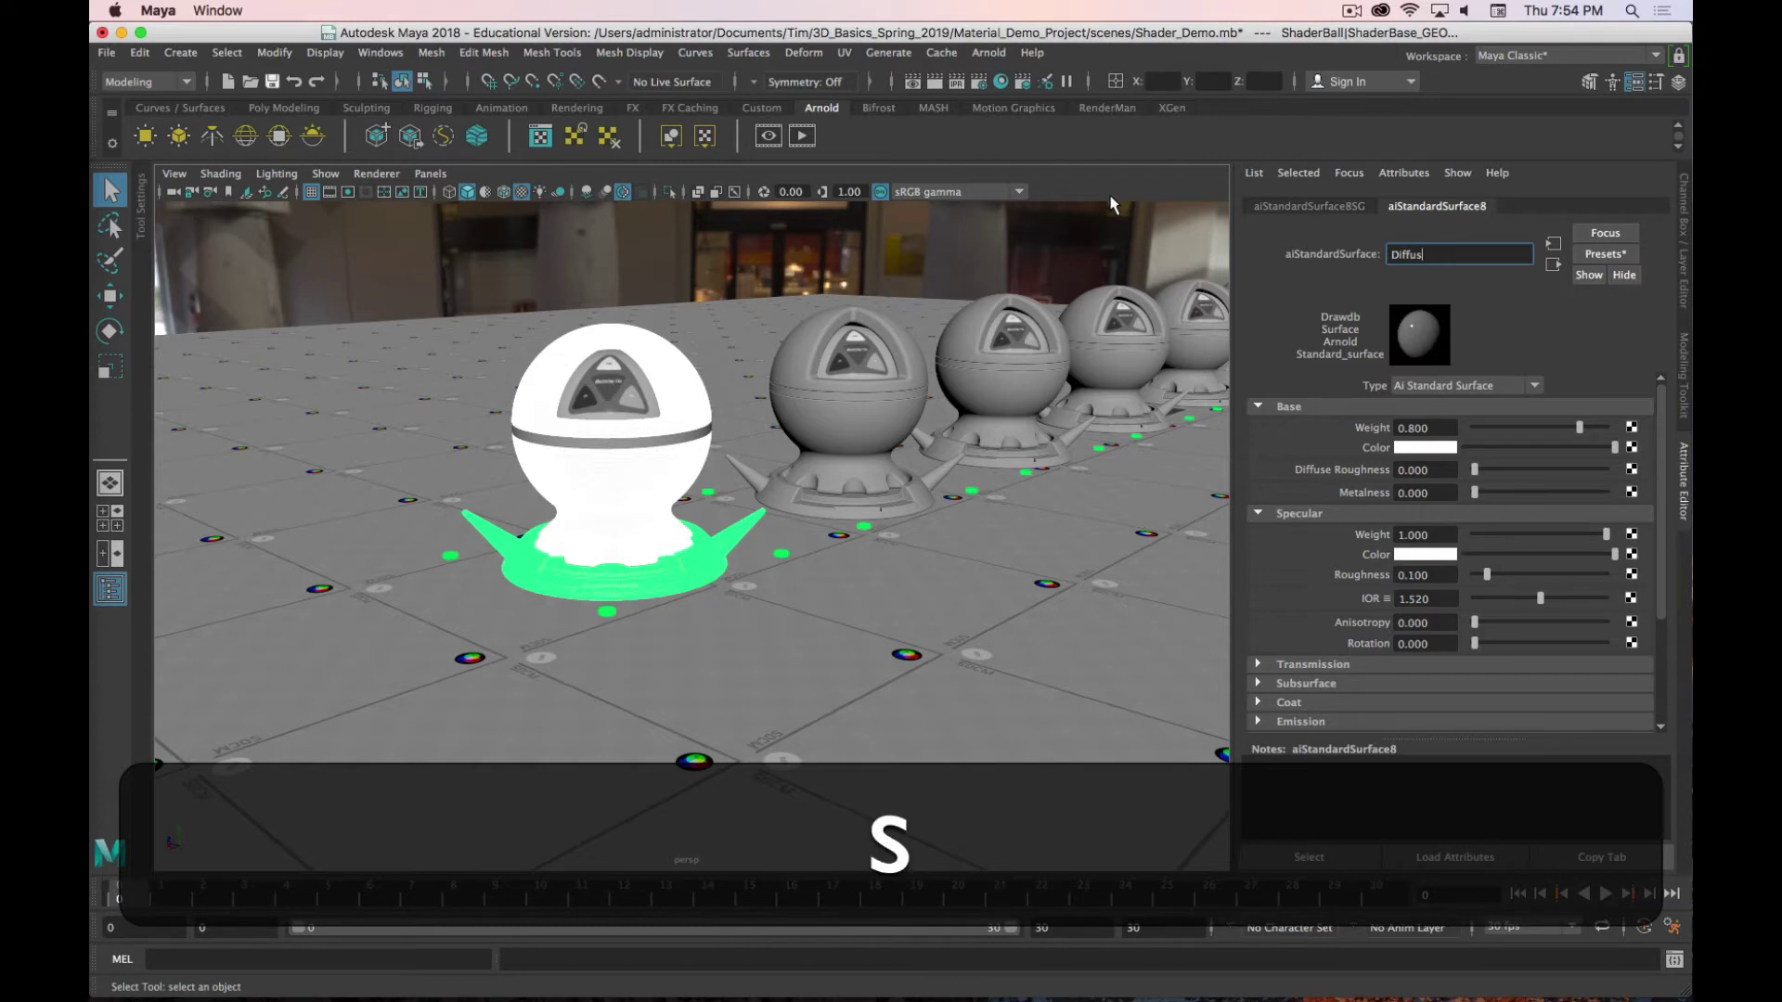
key("Return")
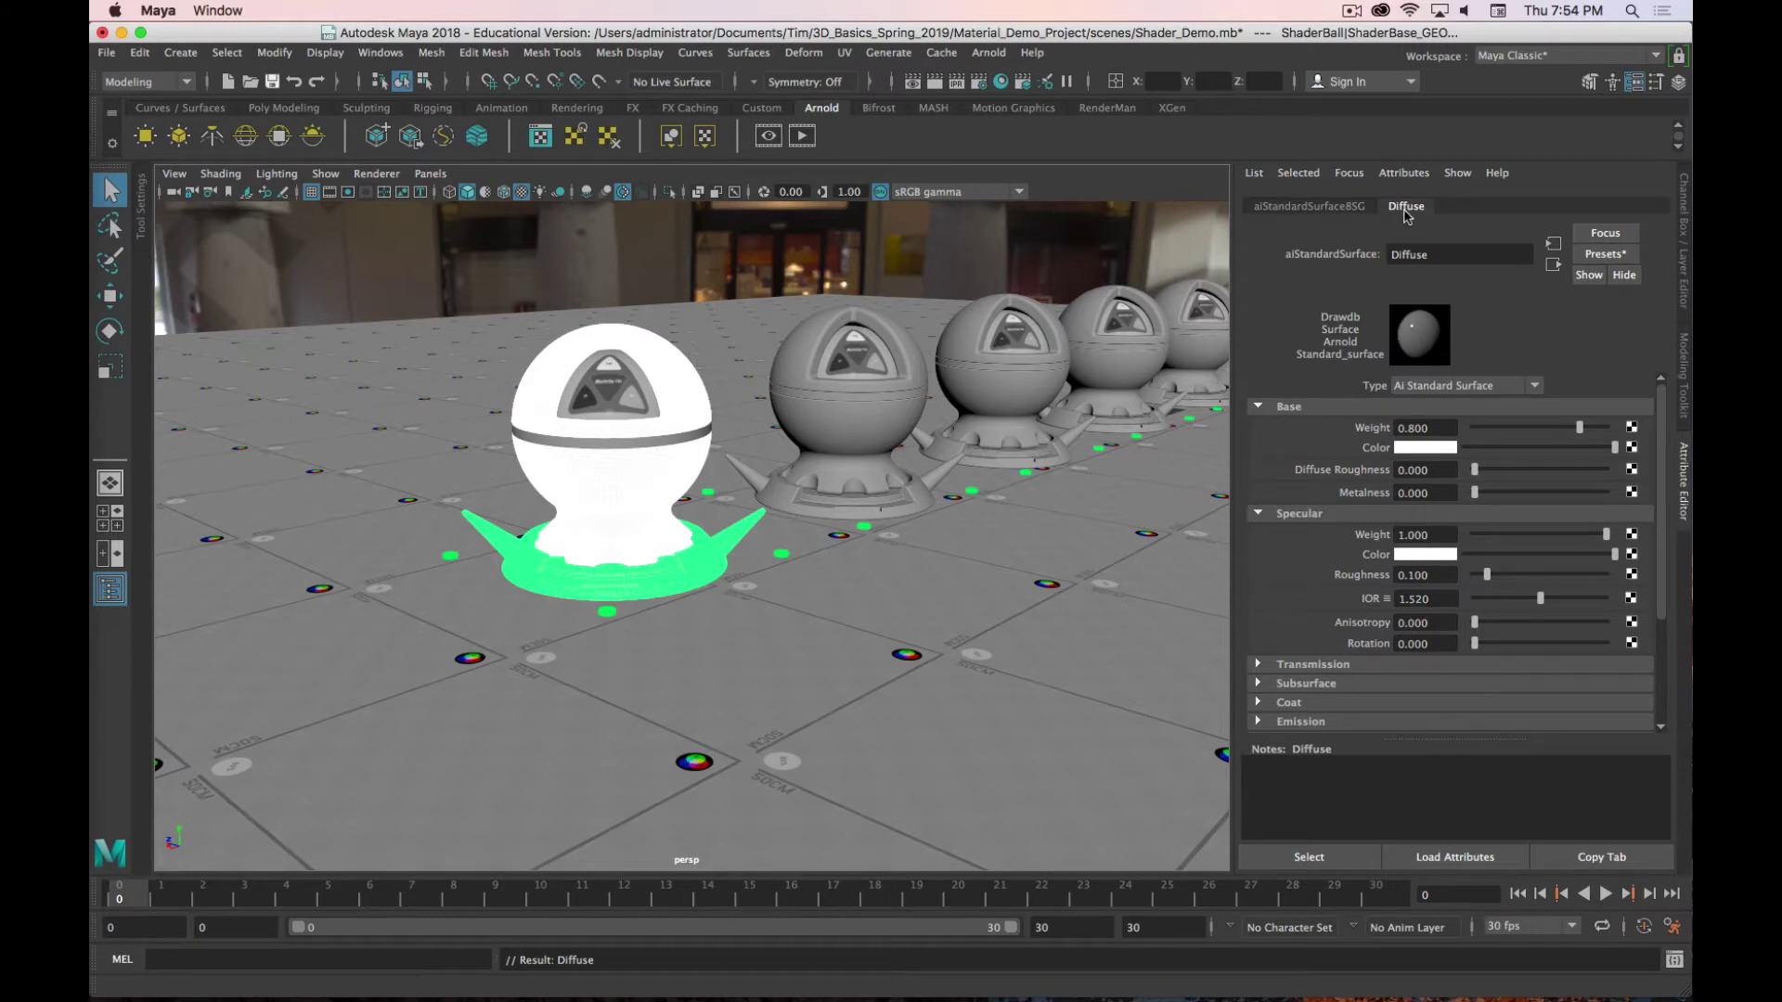
Step: Open the Hypershade and display its materials as medium swatches
left_click(999, 84)
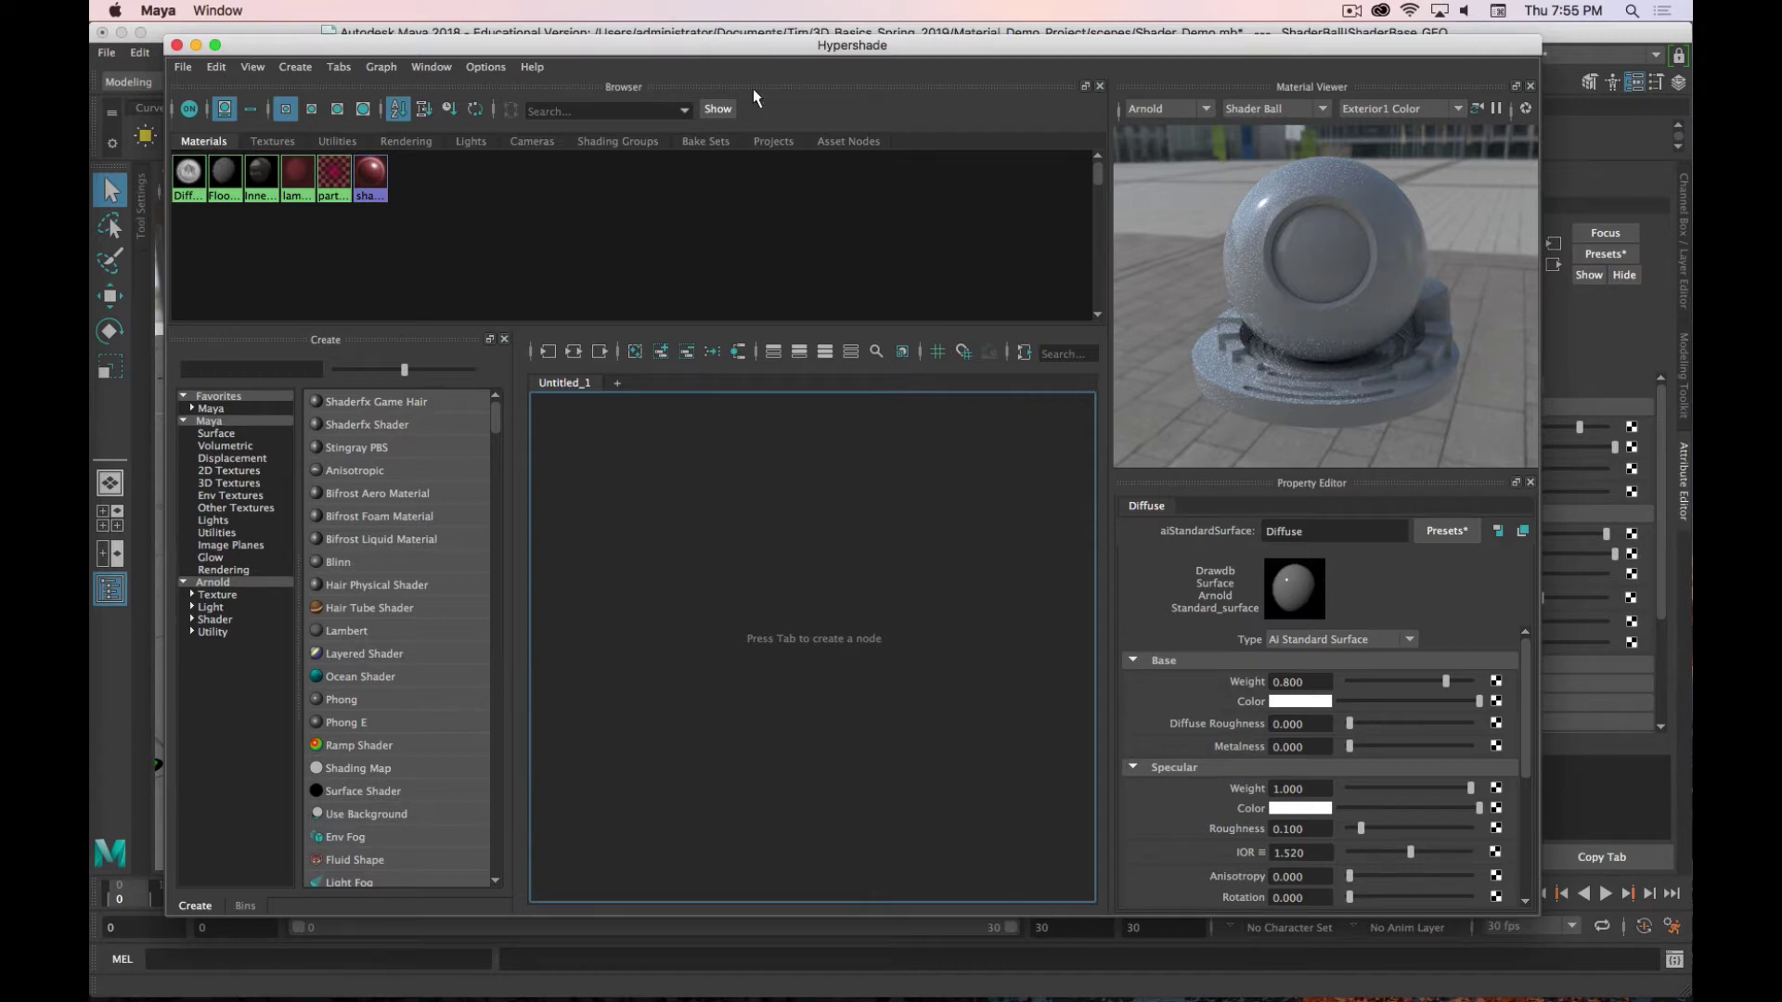
left_click_drag(753, 49, 791, 37)
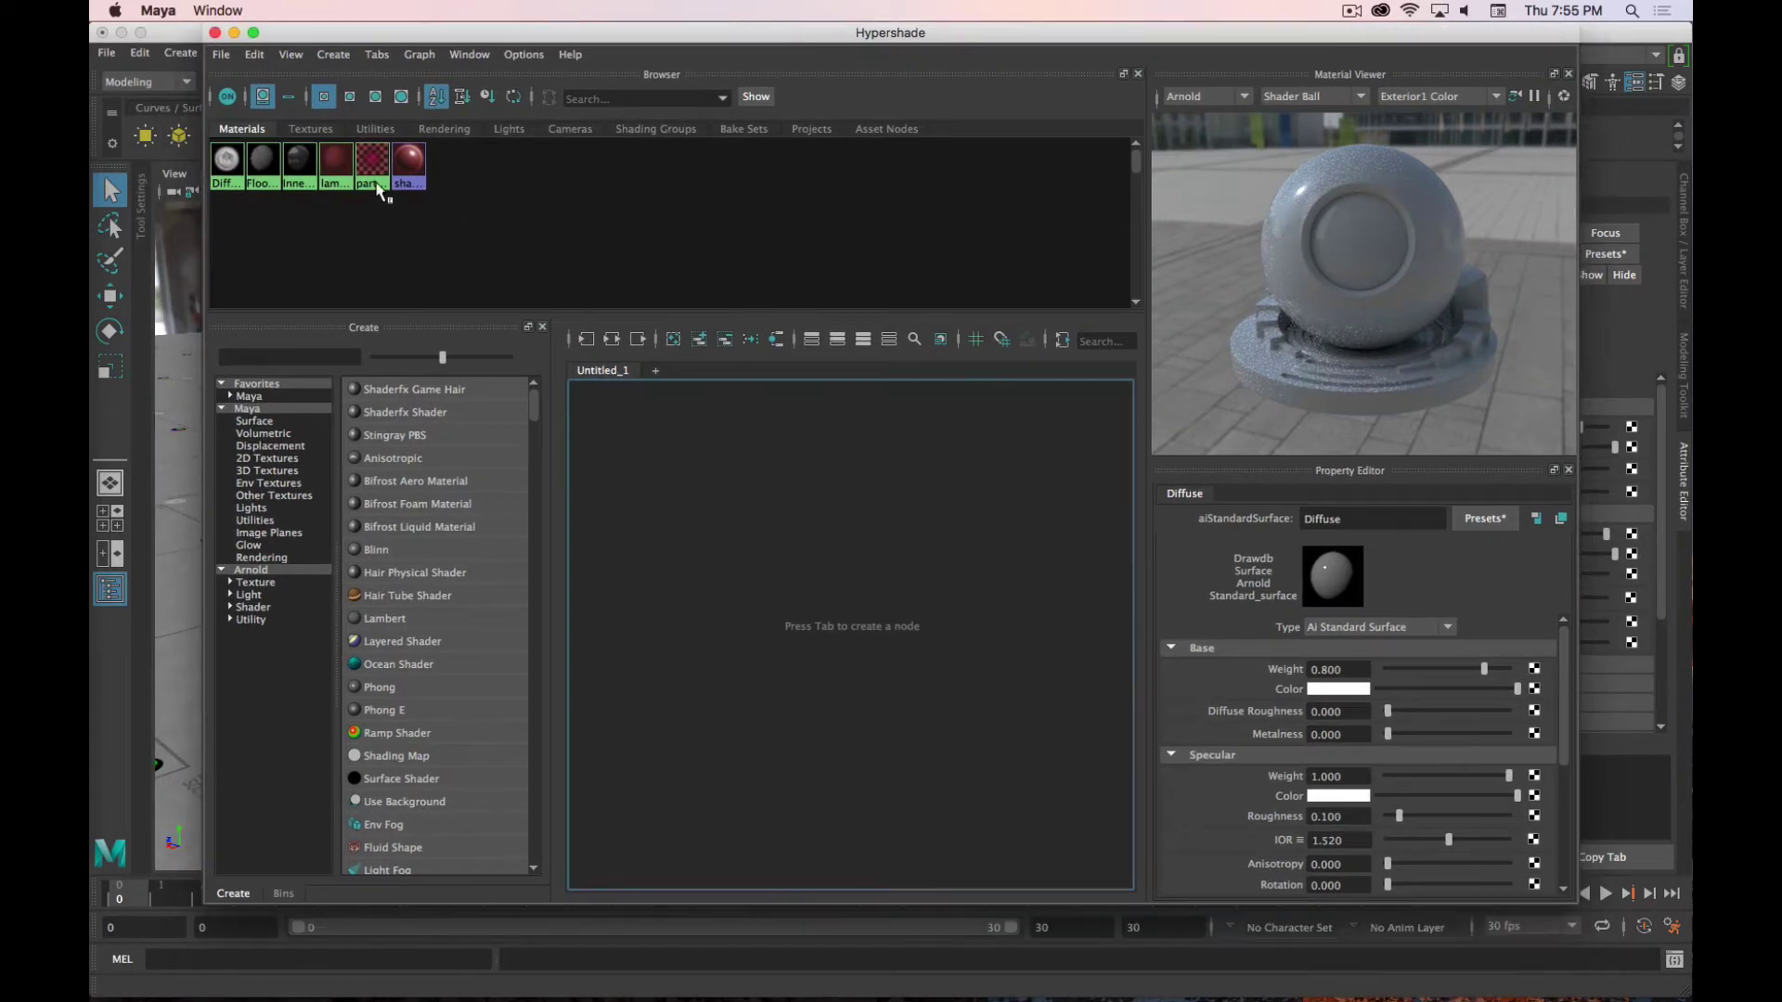
left_click(349, 95)
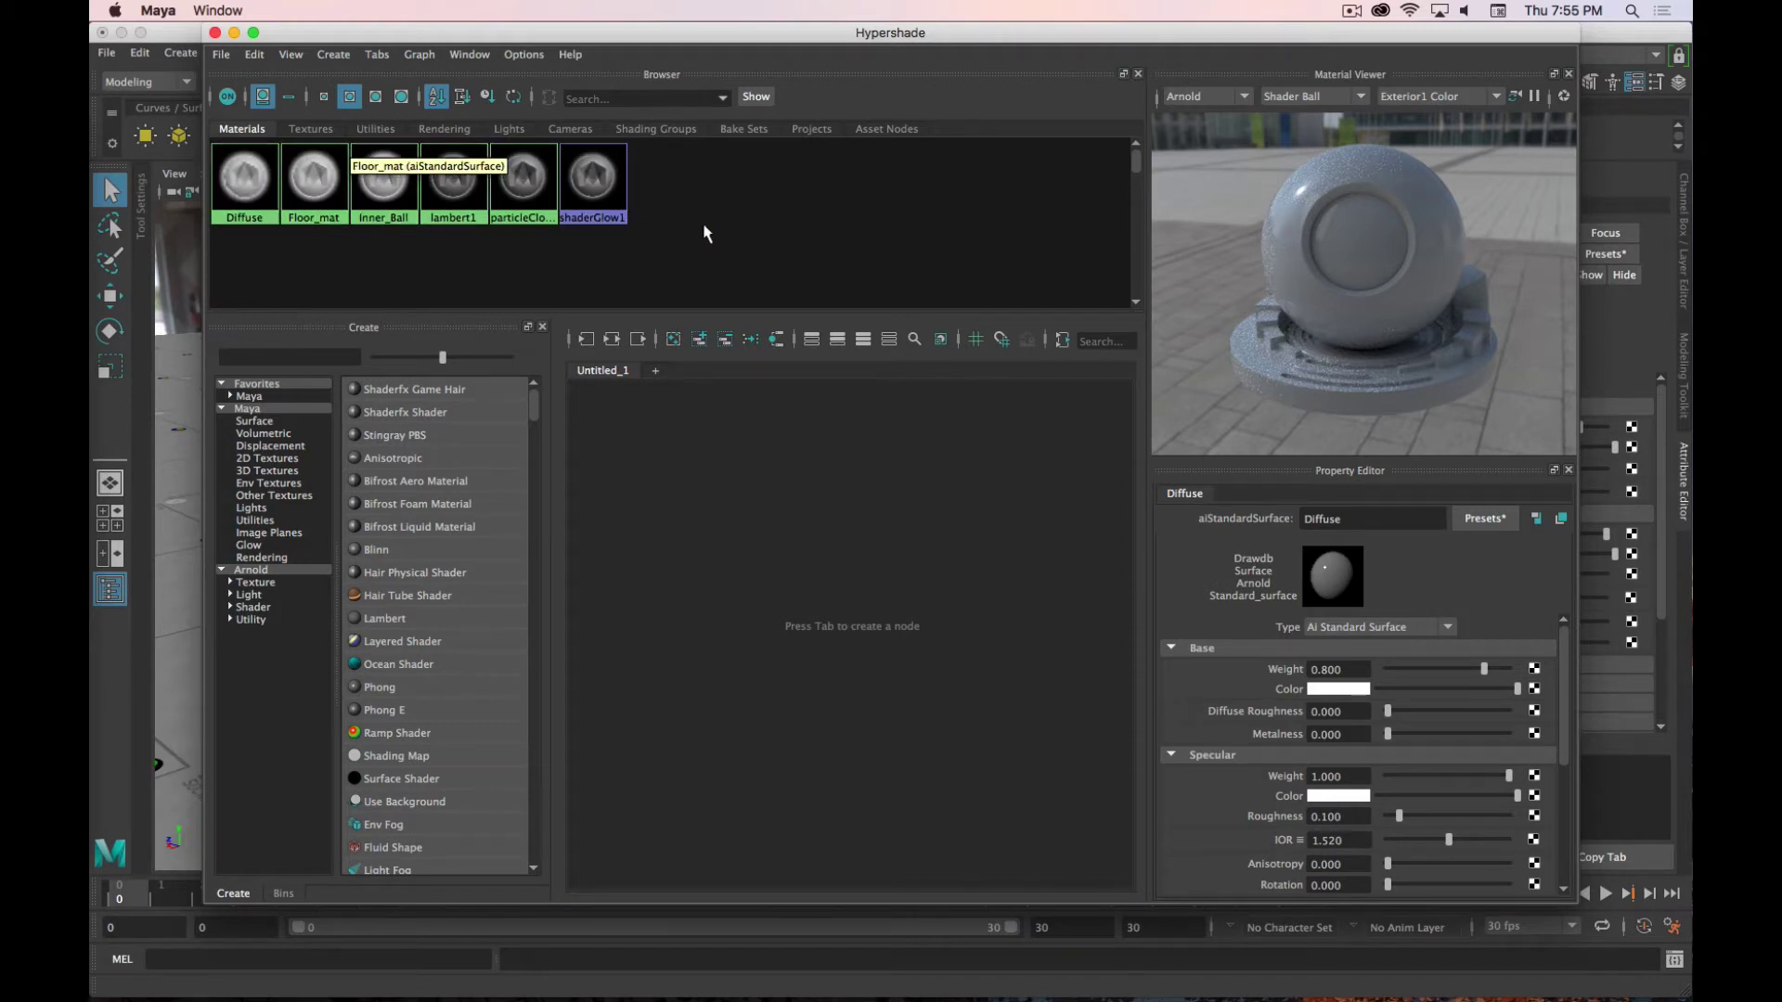
left_click(324, 96)
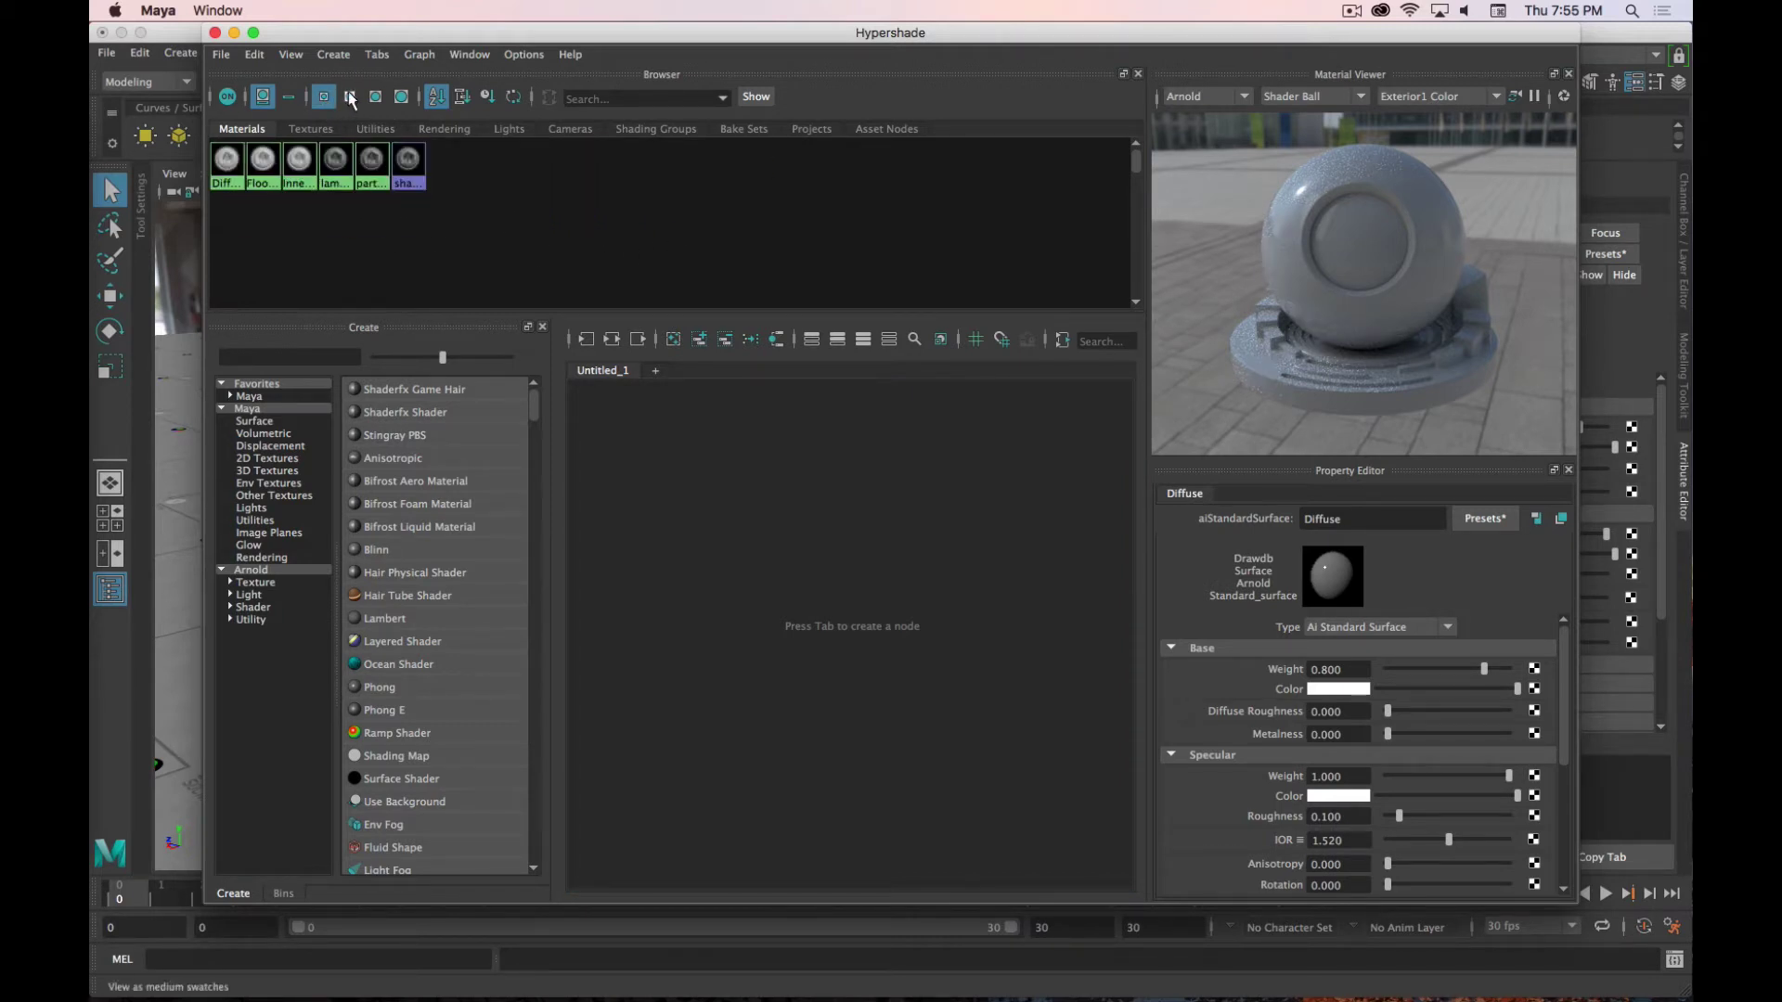
left_click(349, 96)
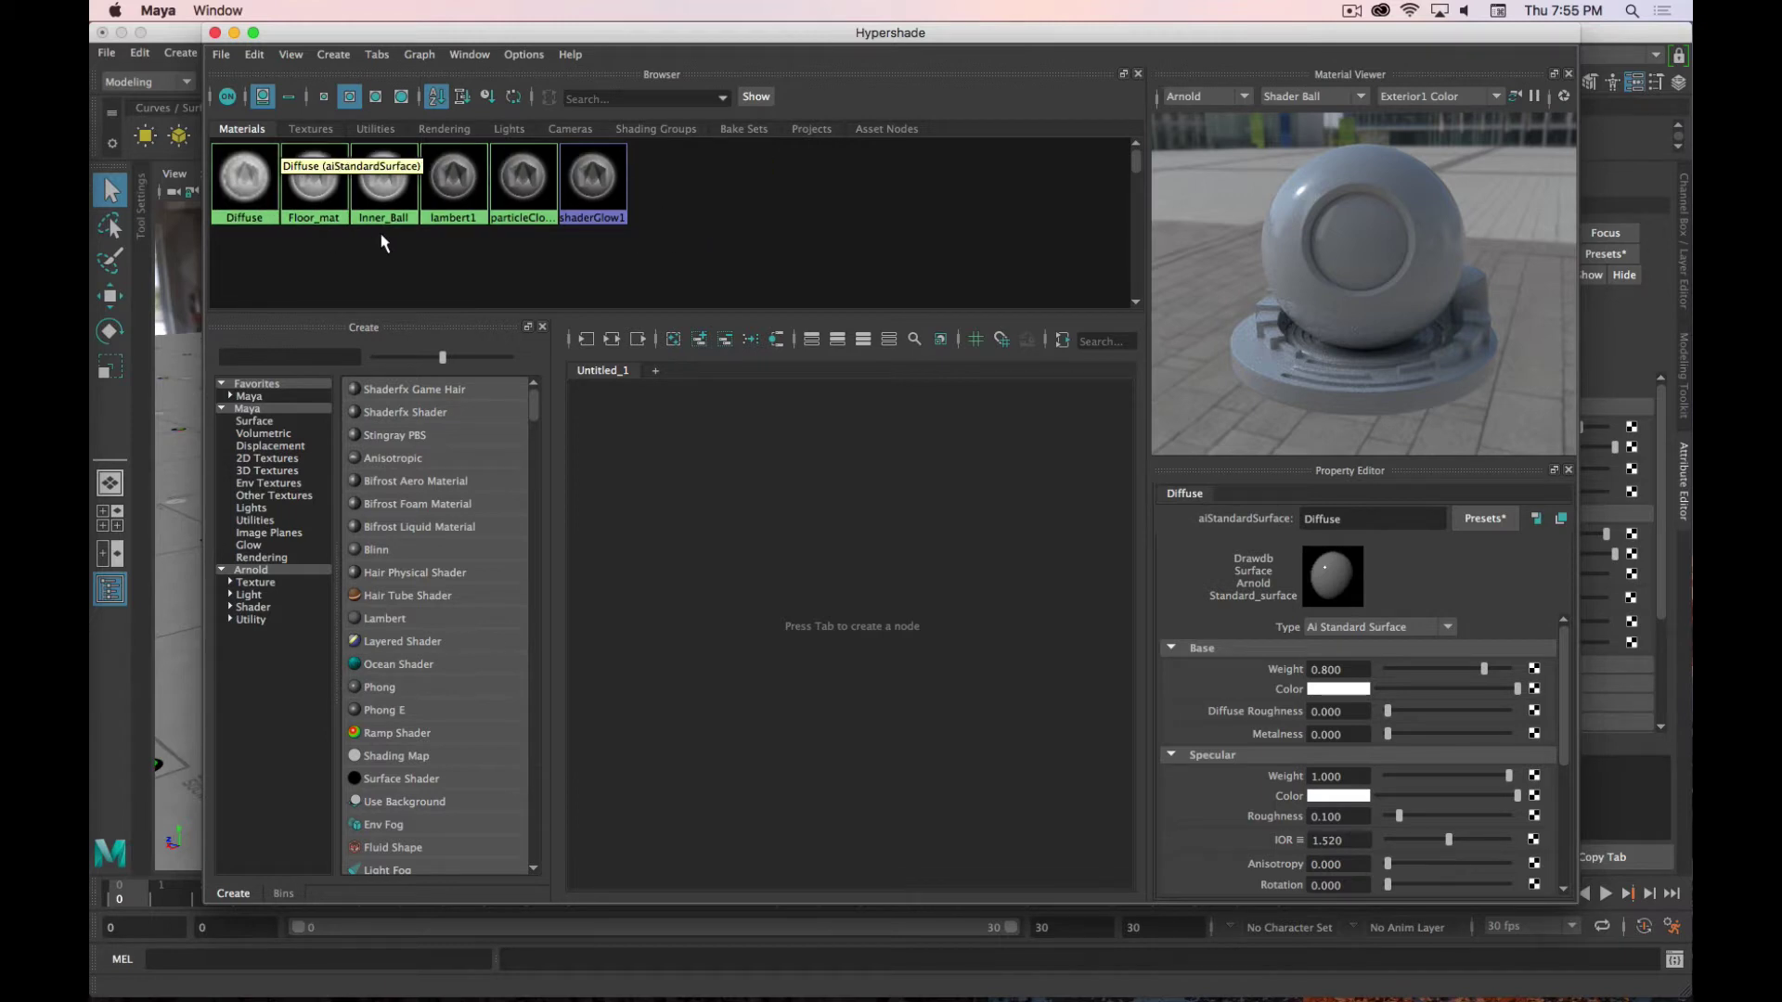
key("super+period")
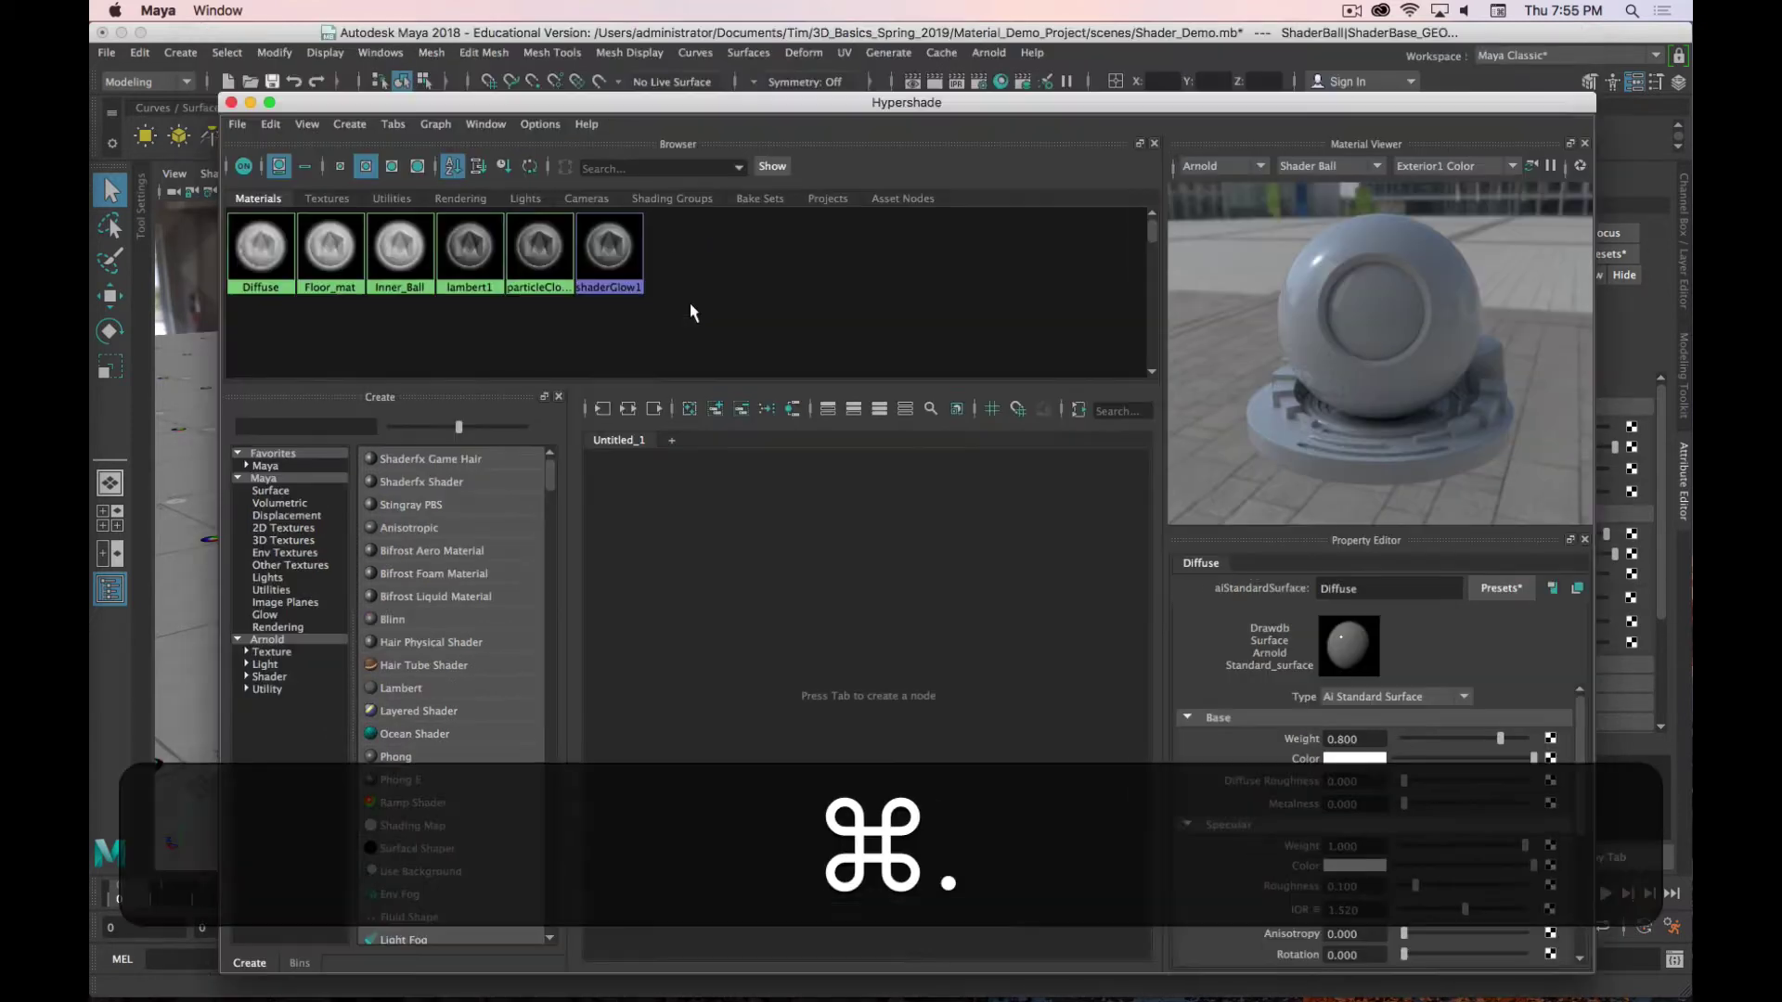
Step: Look through the scene's textures, utilities, rendering nodes and lights in the Hypershade browser, and return to the materials
left_click(324, 198)
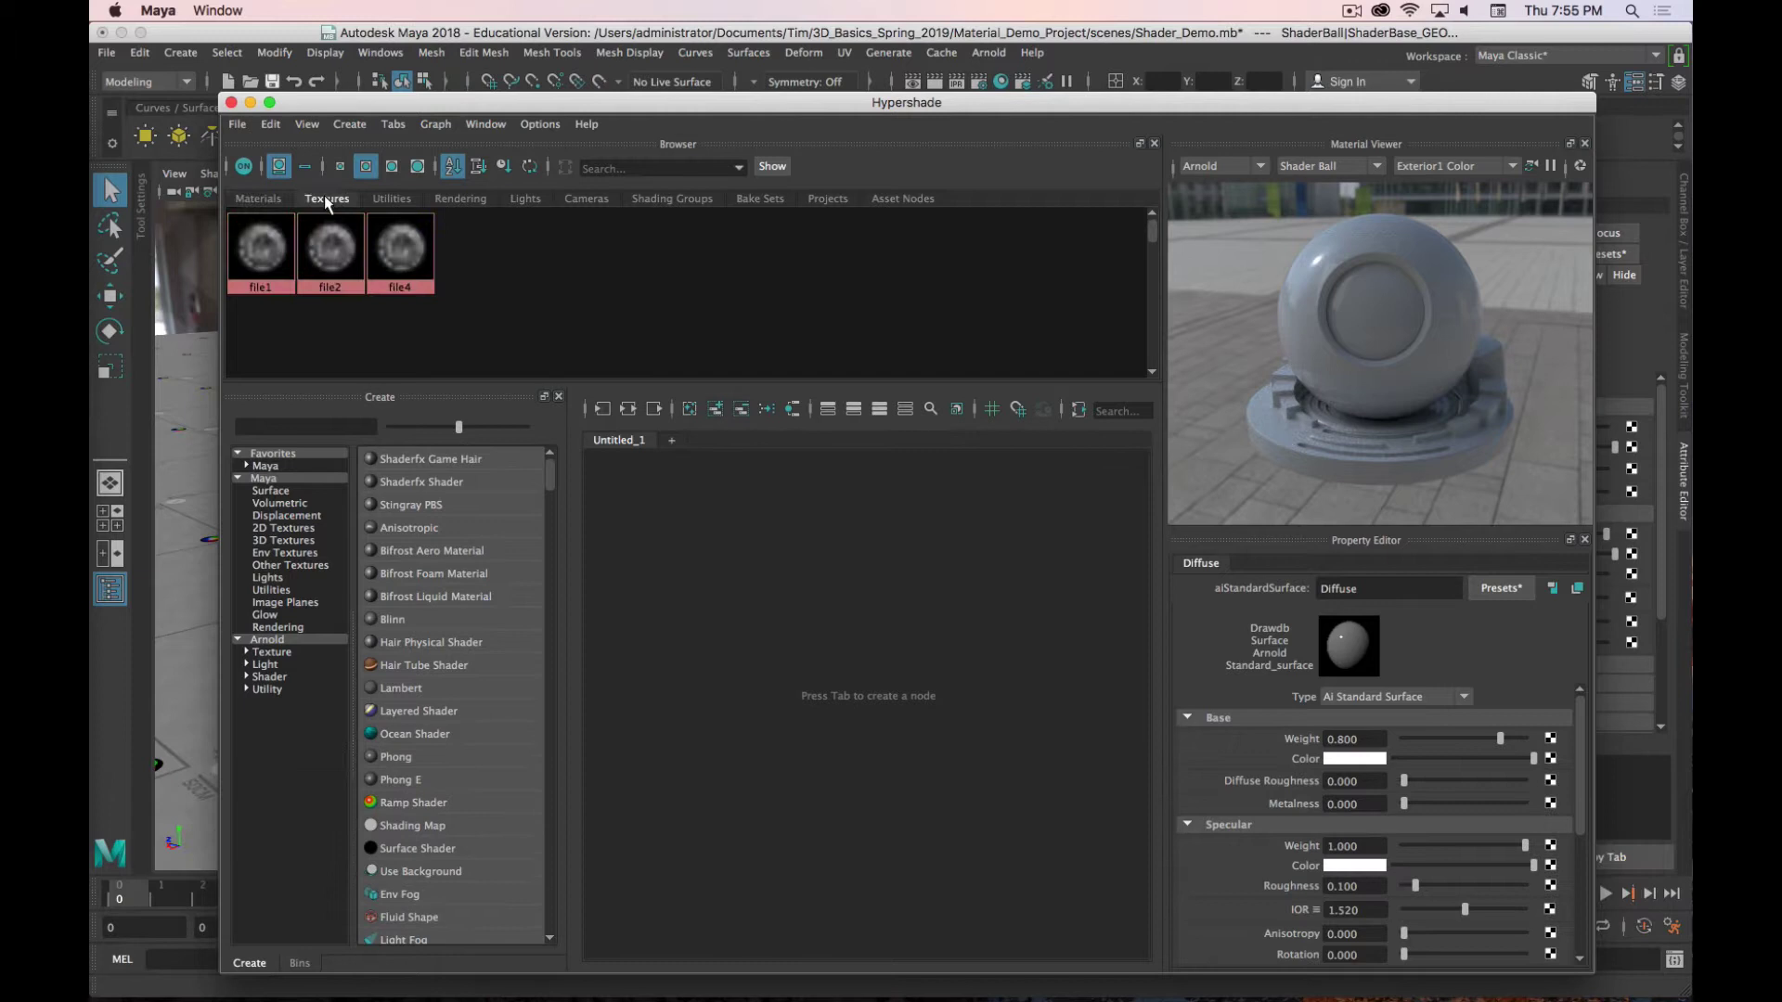
left_click(393, 199)
left_click(464, 199)
left_click(524, 199)
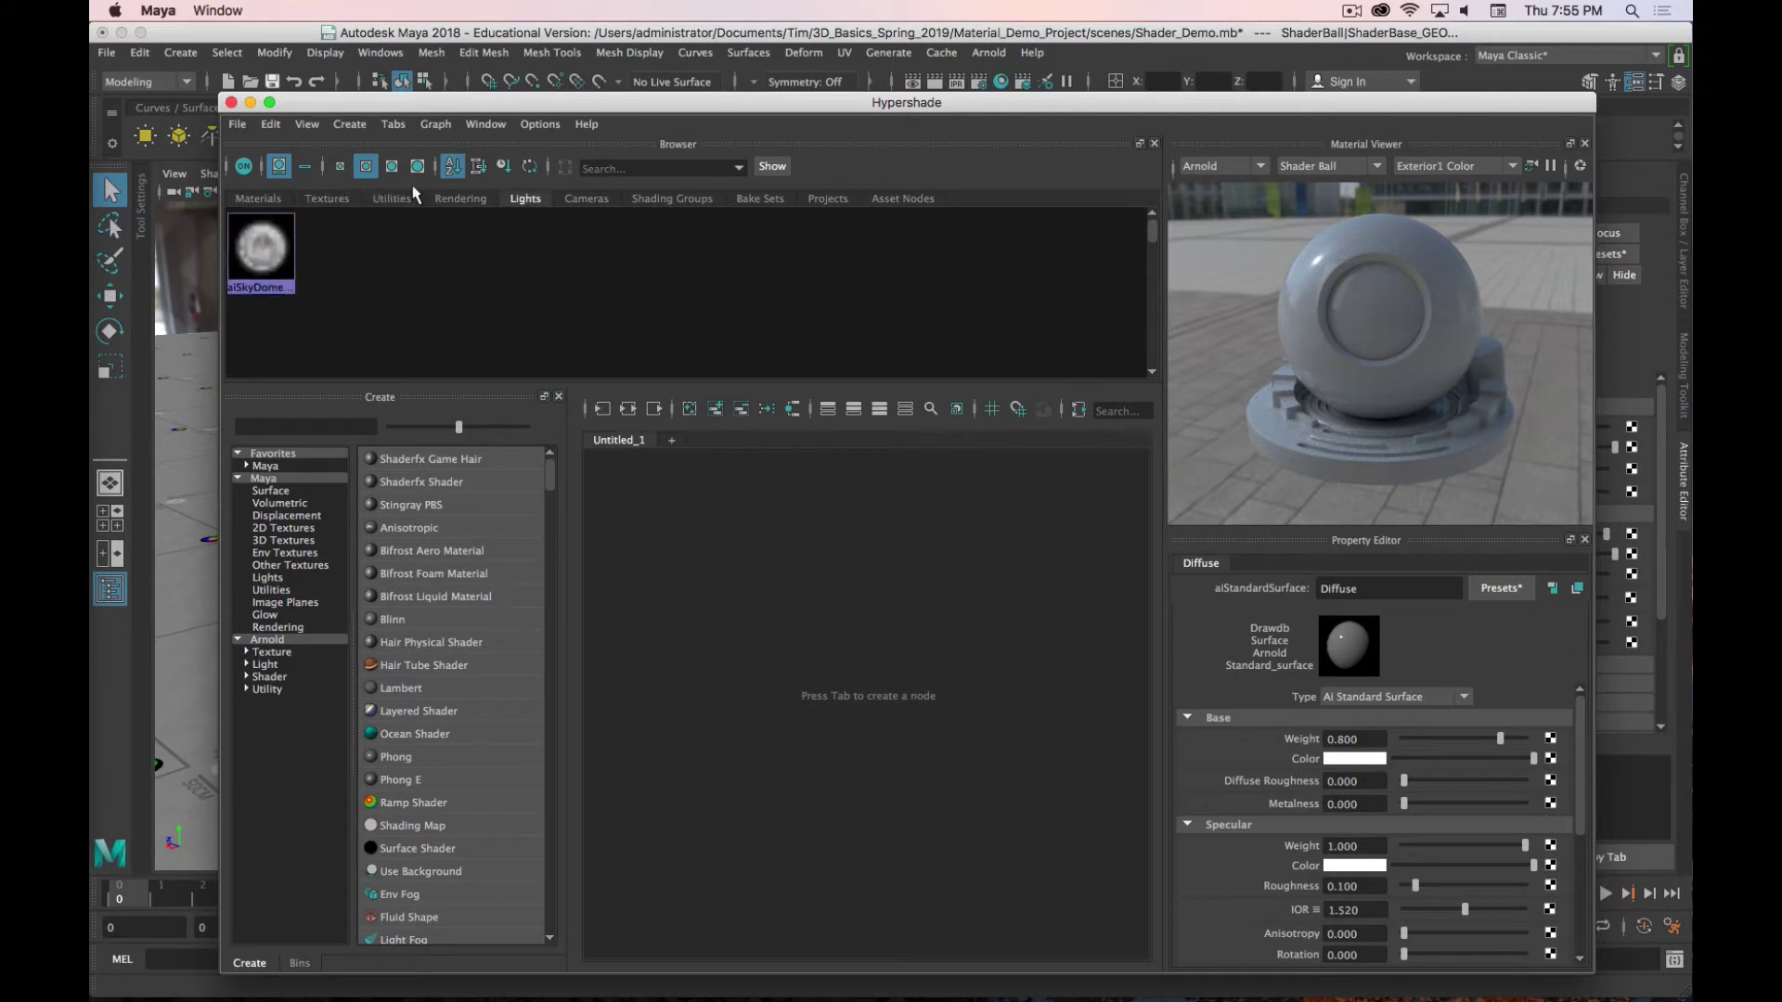
left_click(260, 199)
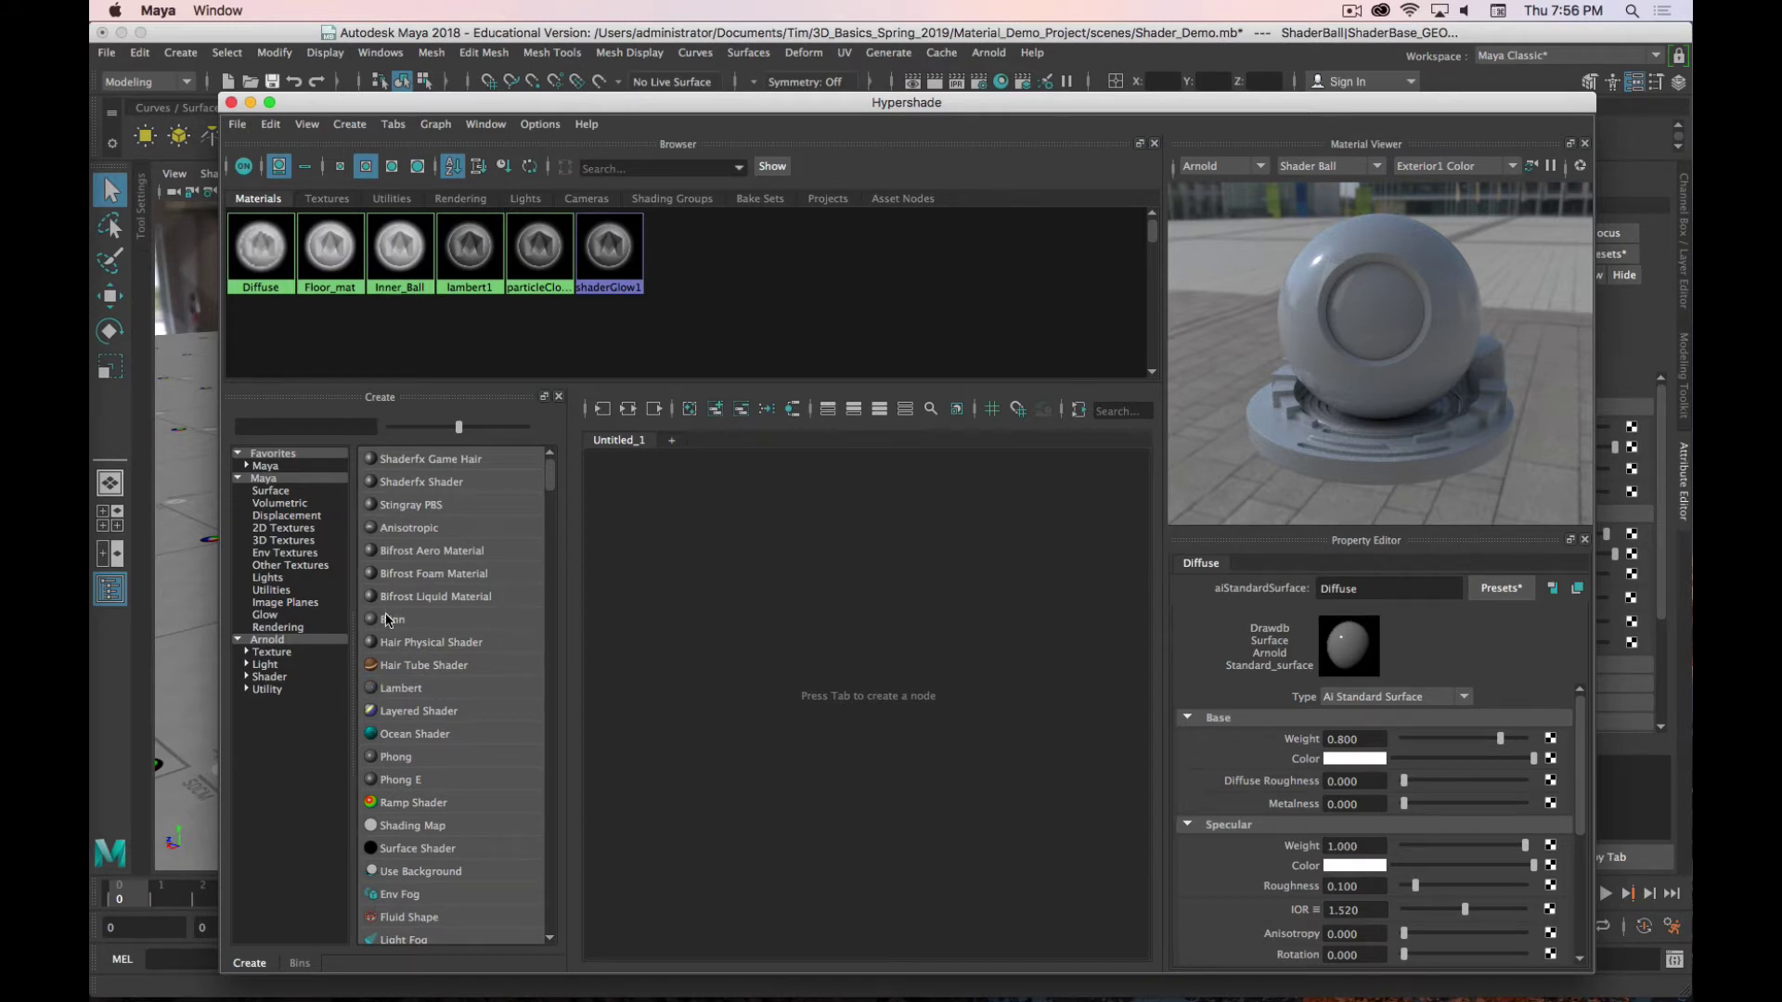
Step: Browse the Maya and Arnold nodes that can be created, narrowing the list to the Arnold shaders
left_click(300, 480)
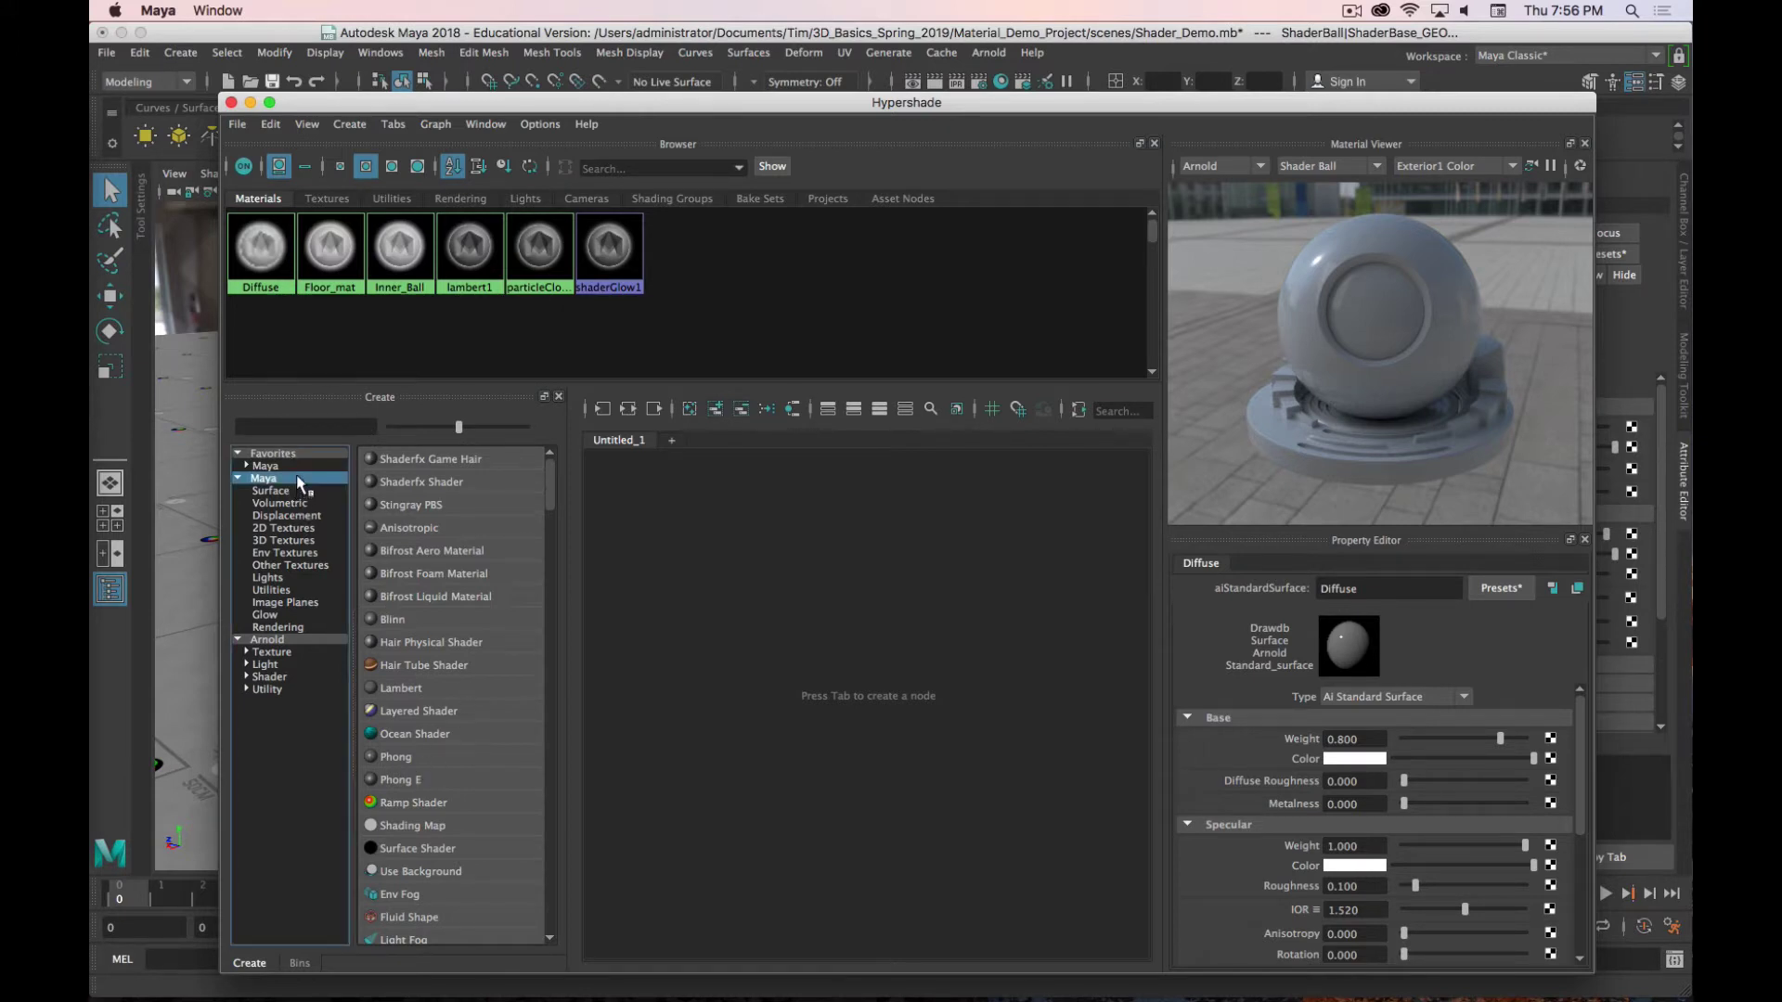
left_click(275, 641)
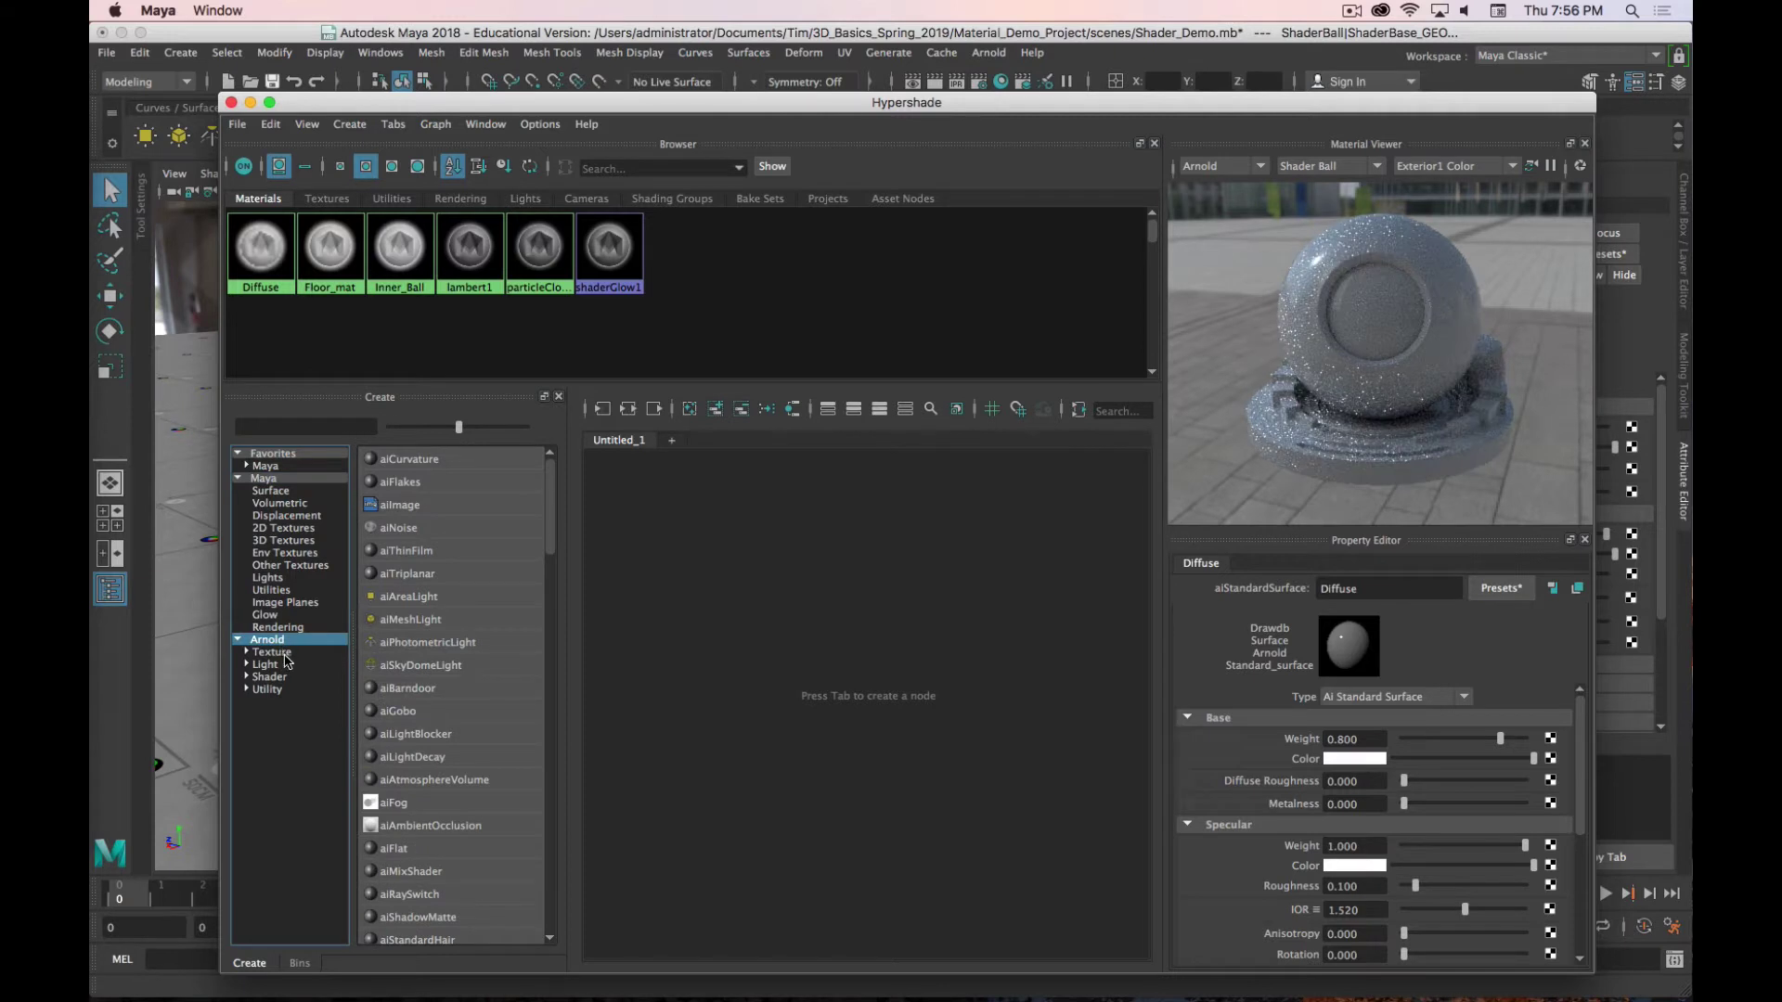
left_click(275, 678)
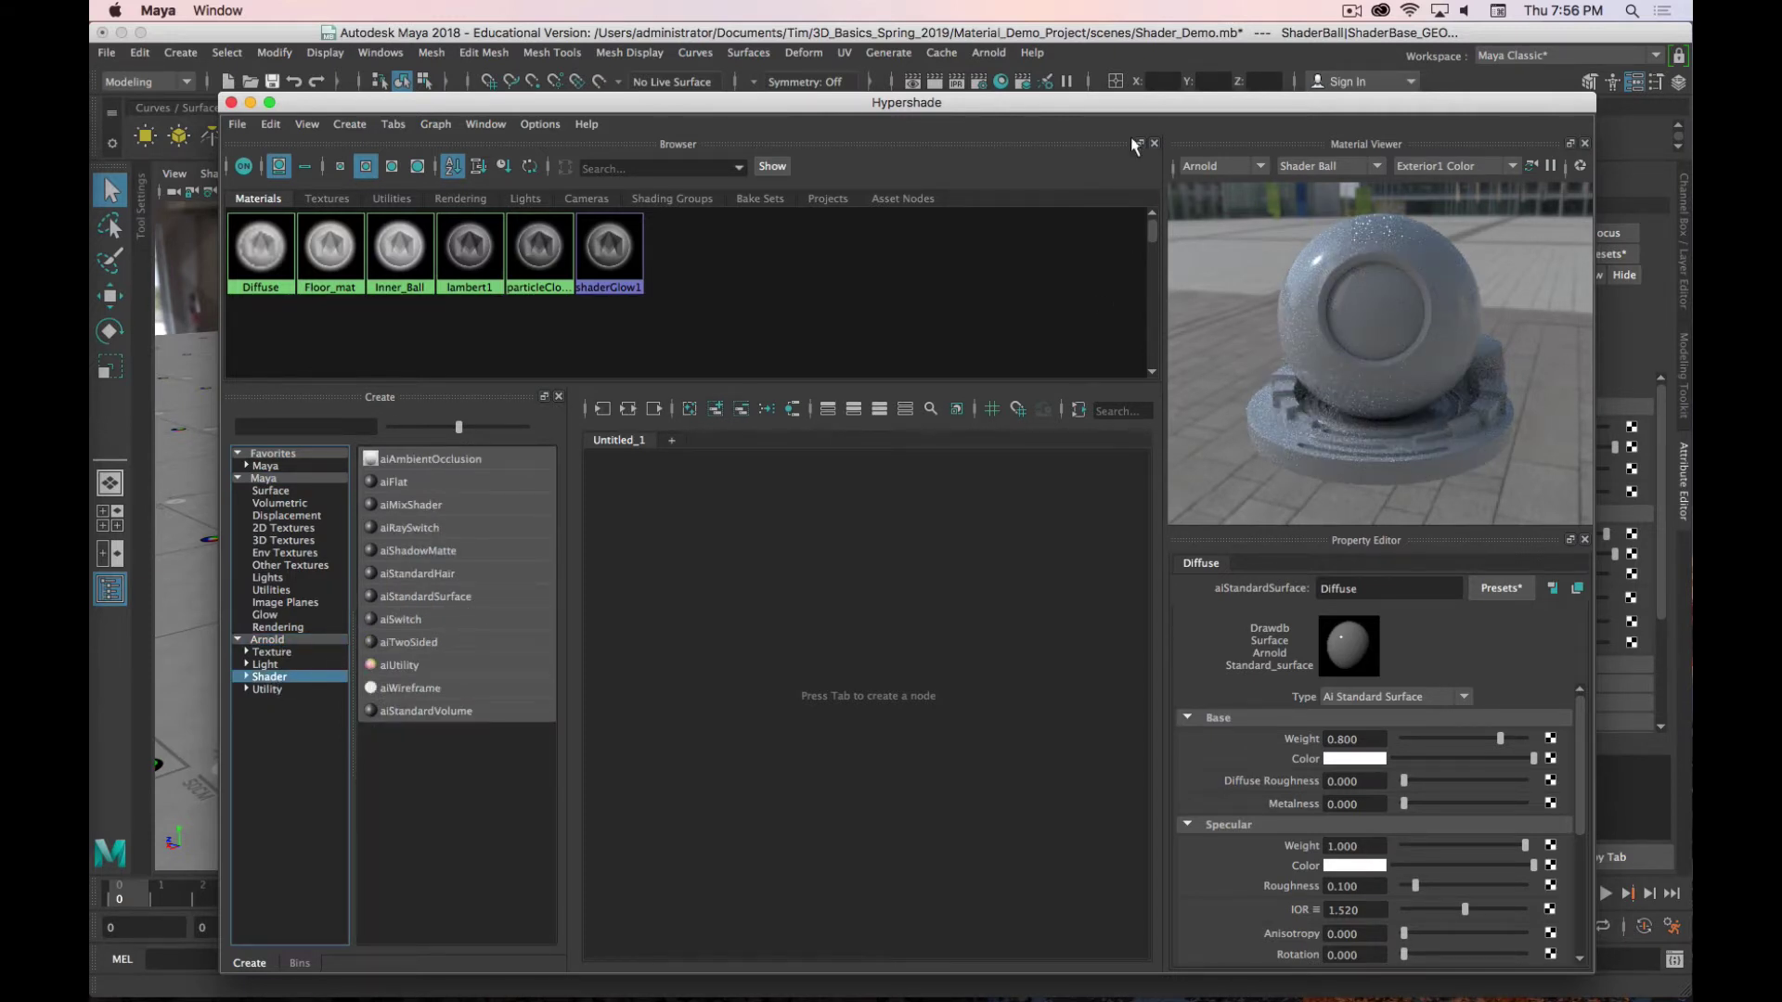
Step: Examine the Diffuse material's properties and preview in the Hypershade, and return to the main Maya window
left_click_drag(1134, 104, 1149, 54)
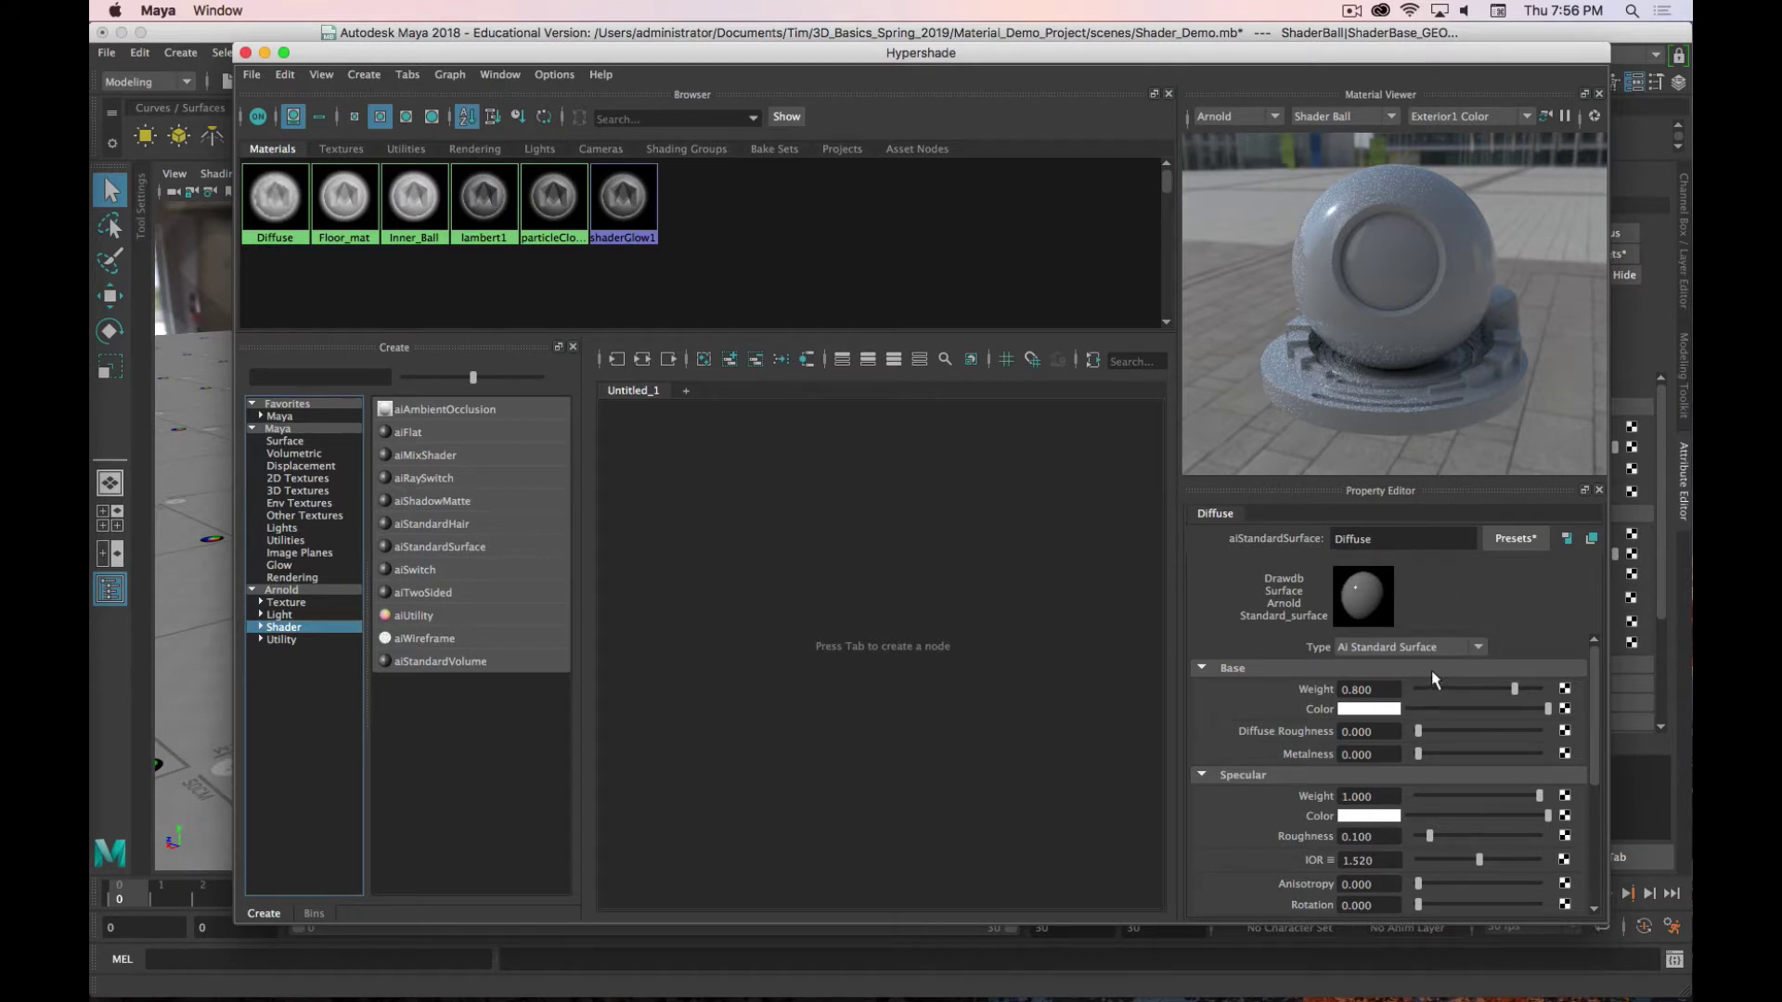
scroll(1433, 679, "down", 5)
scroll(1434, 679, "up", 5)
left_click_drag(951, 67, 100, 98)
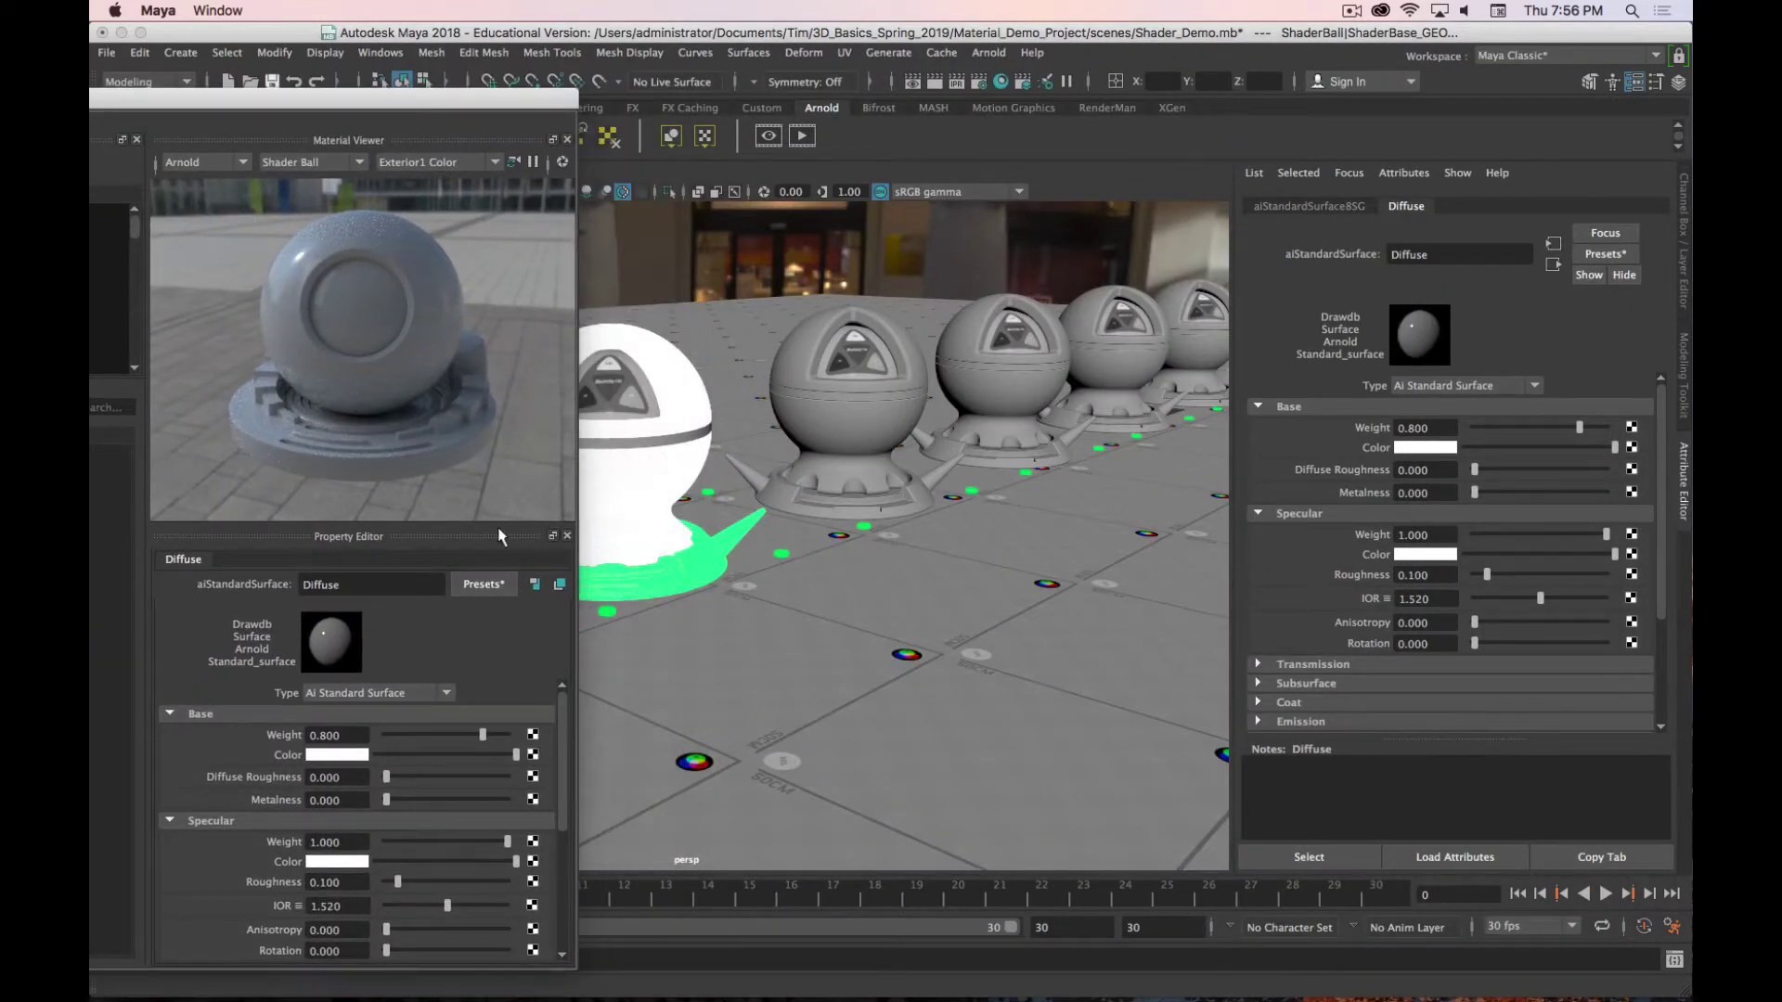
left_click(1537, 568)
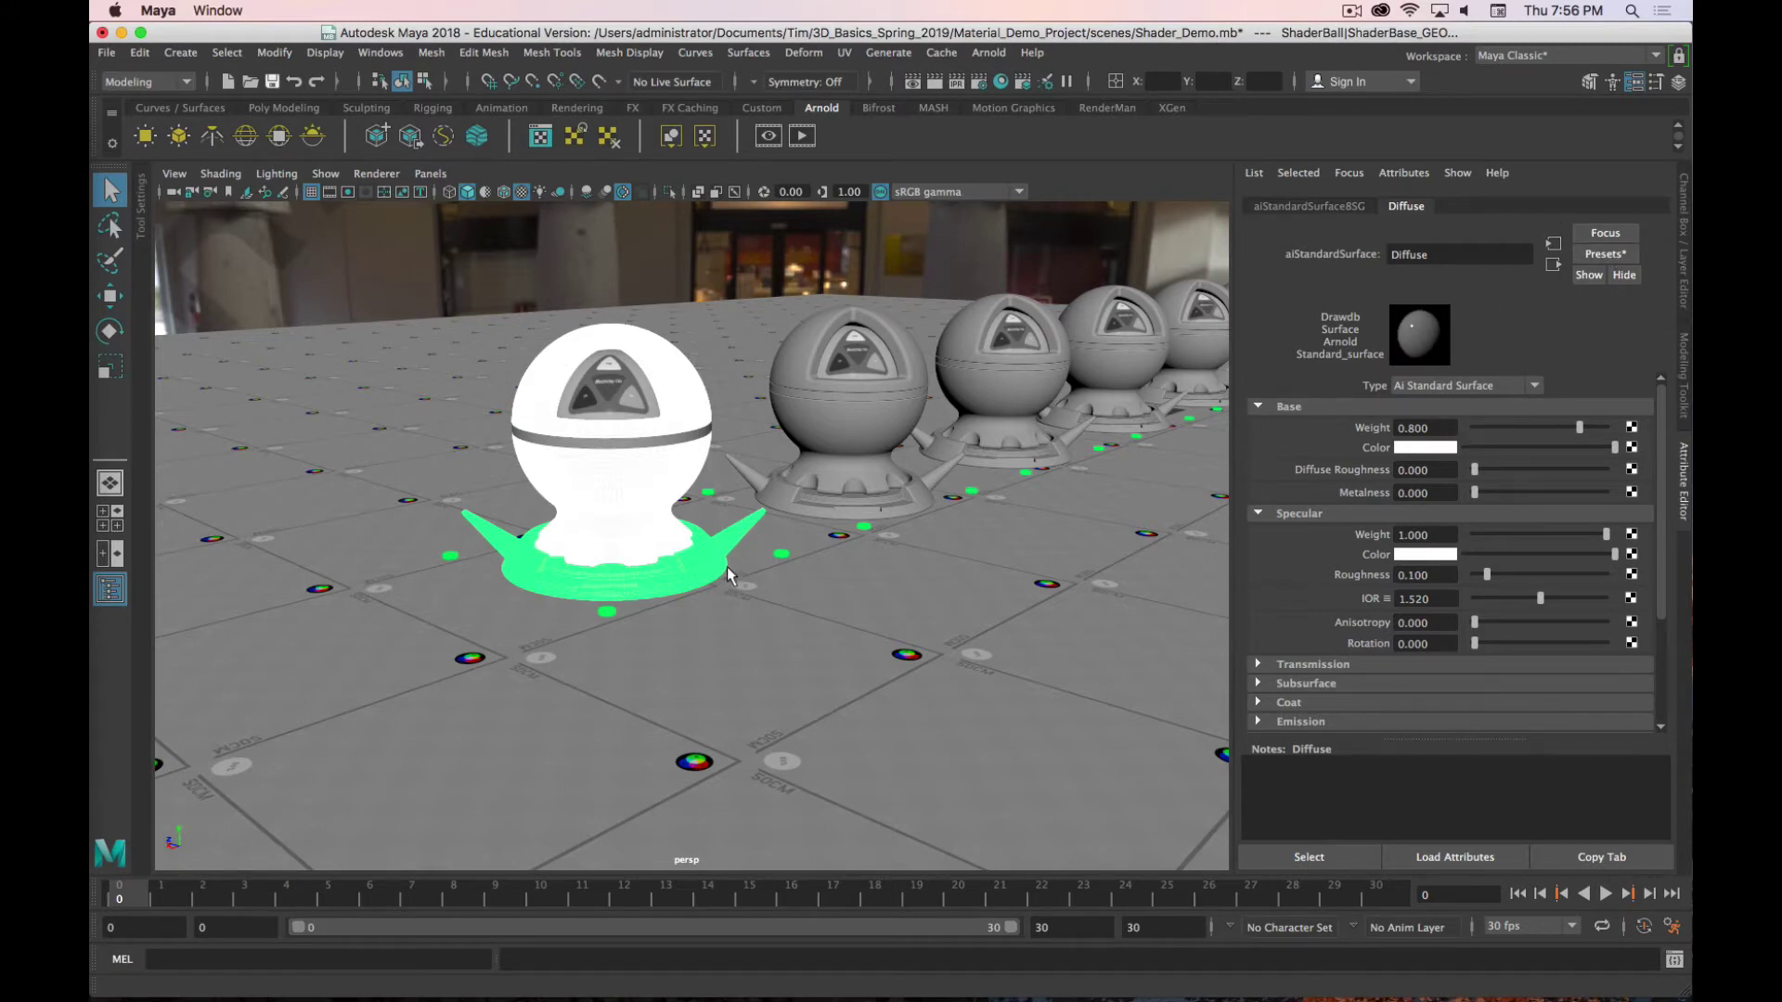
Step: Frame the frontmost shader ball more closely and render the perspective view in the Arnold RenderView
scroll(727, 566, "up", 5)
middle_click_drag(677, 603, 860, 605, "alt")
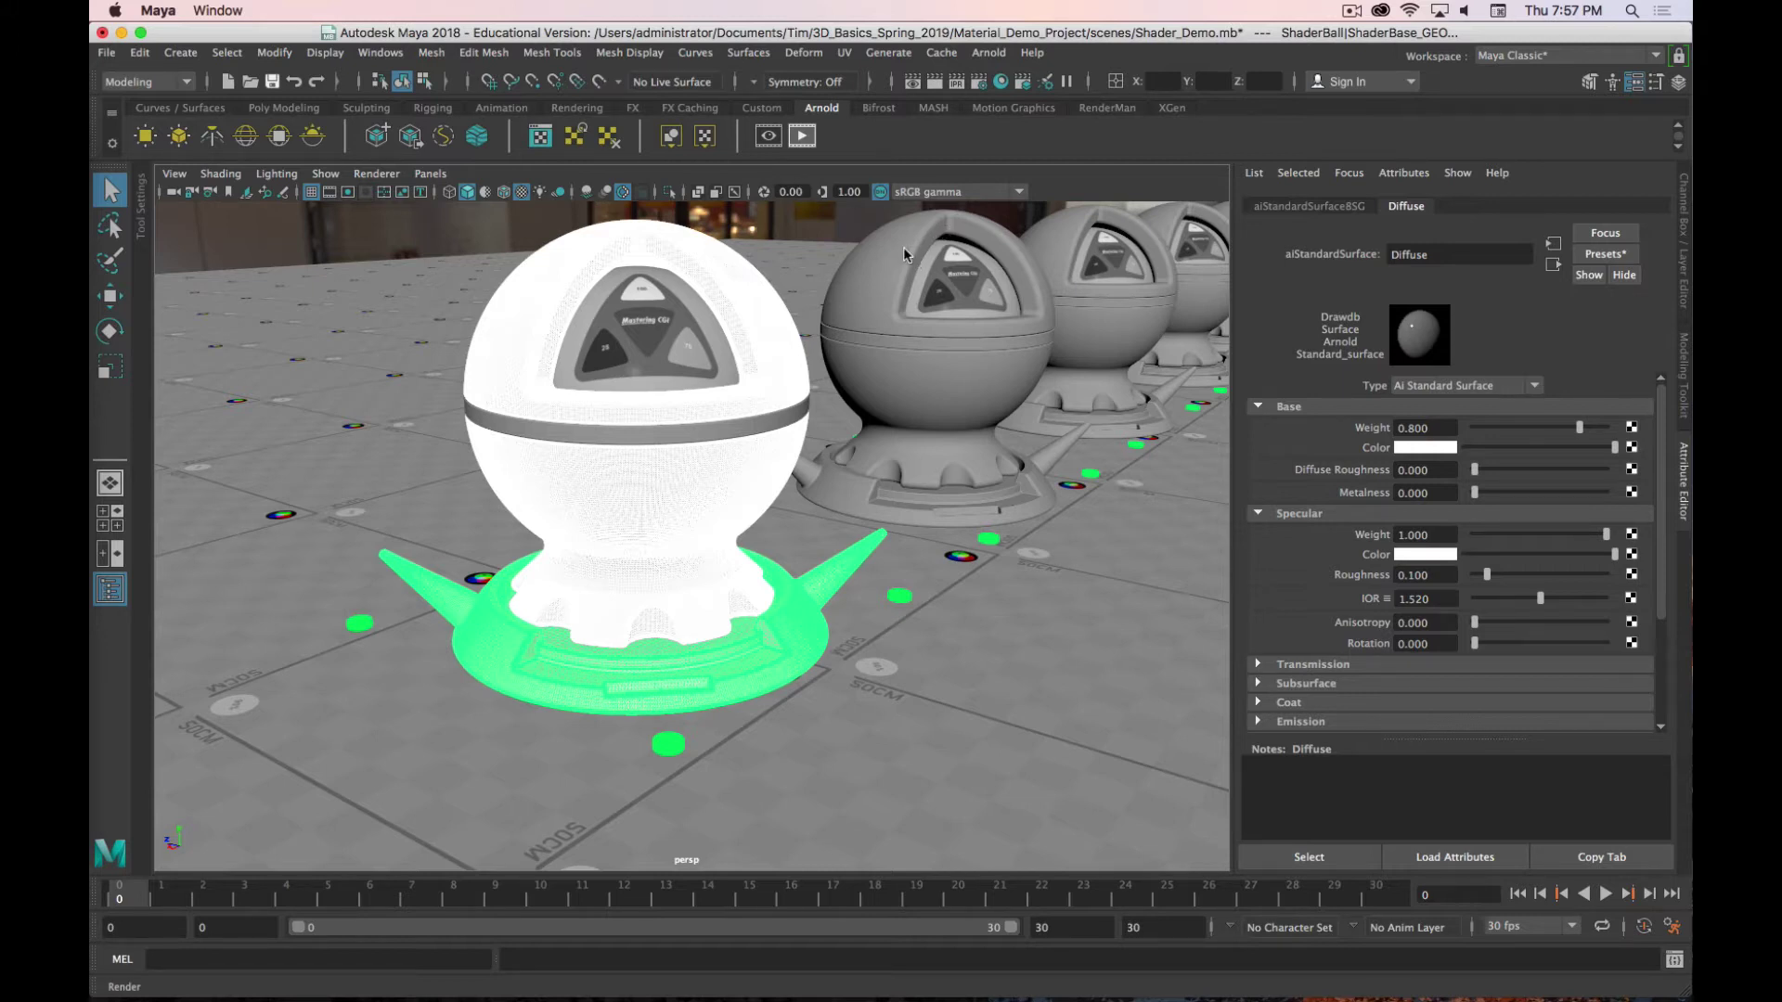
key("super+period")
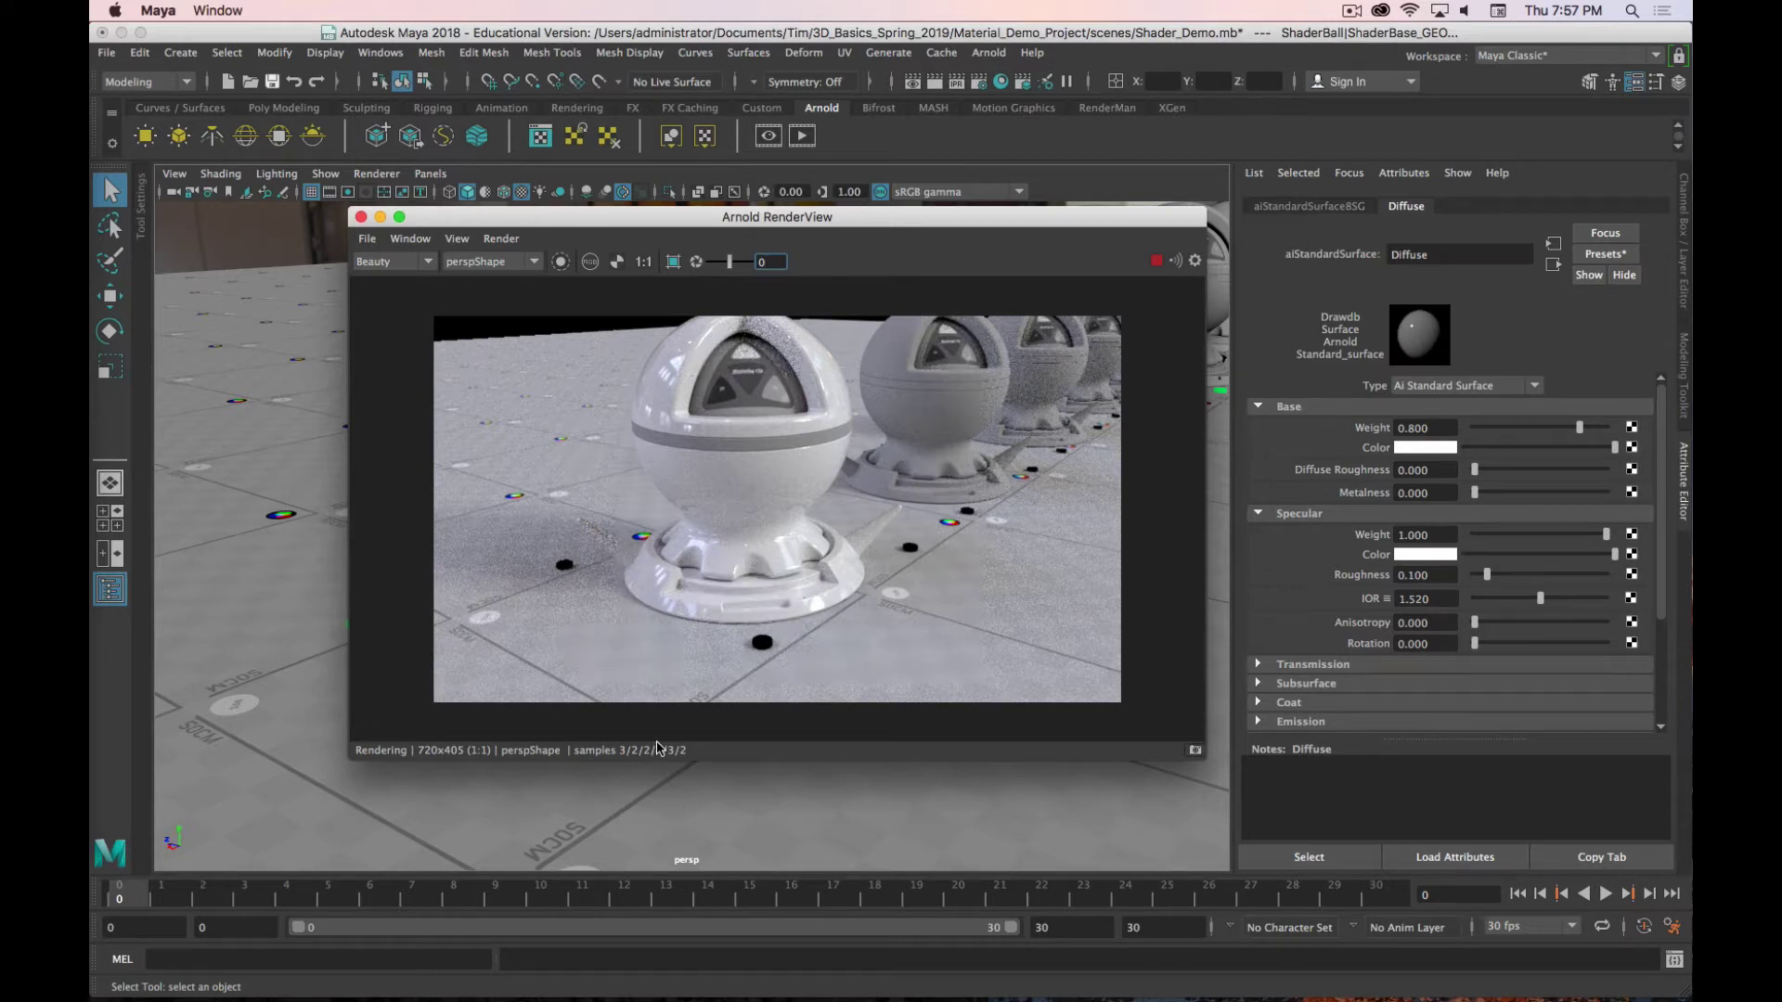
key("super+period")
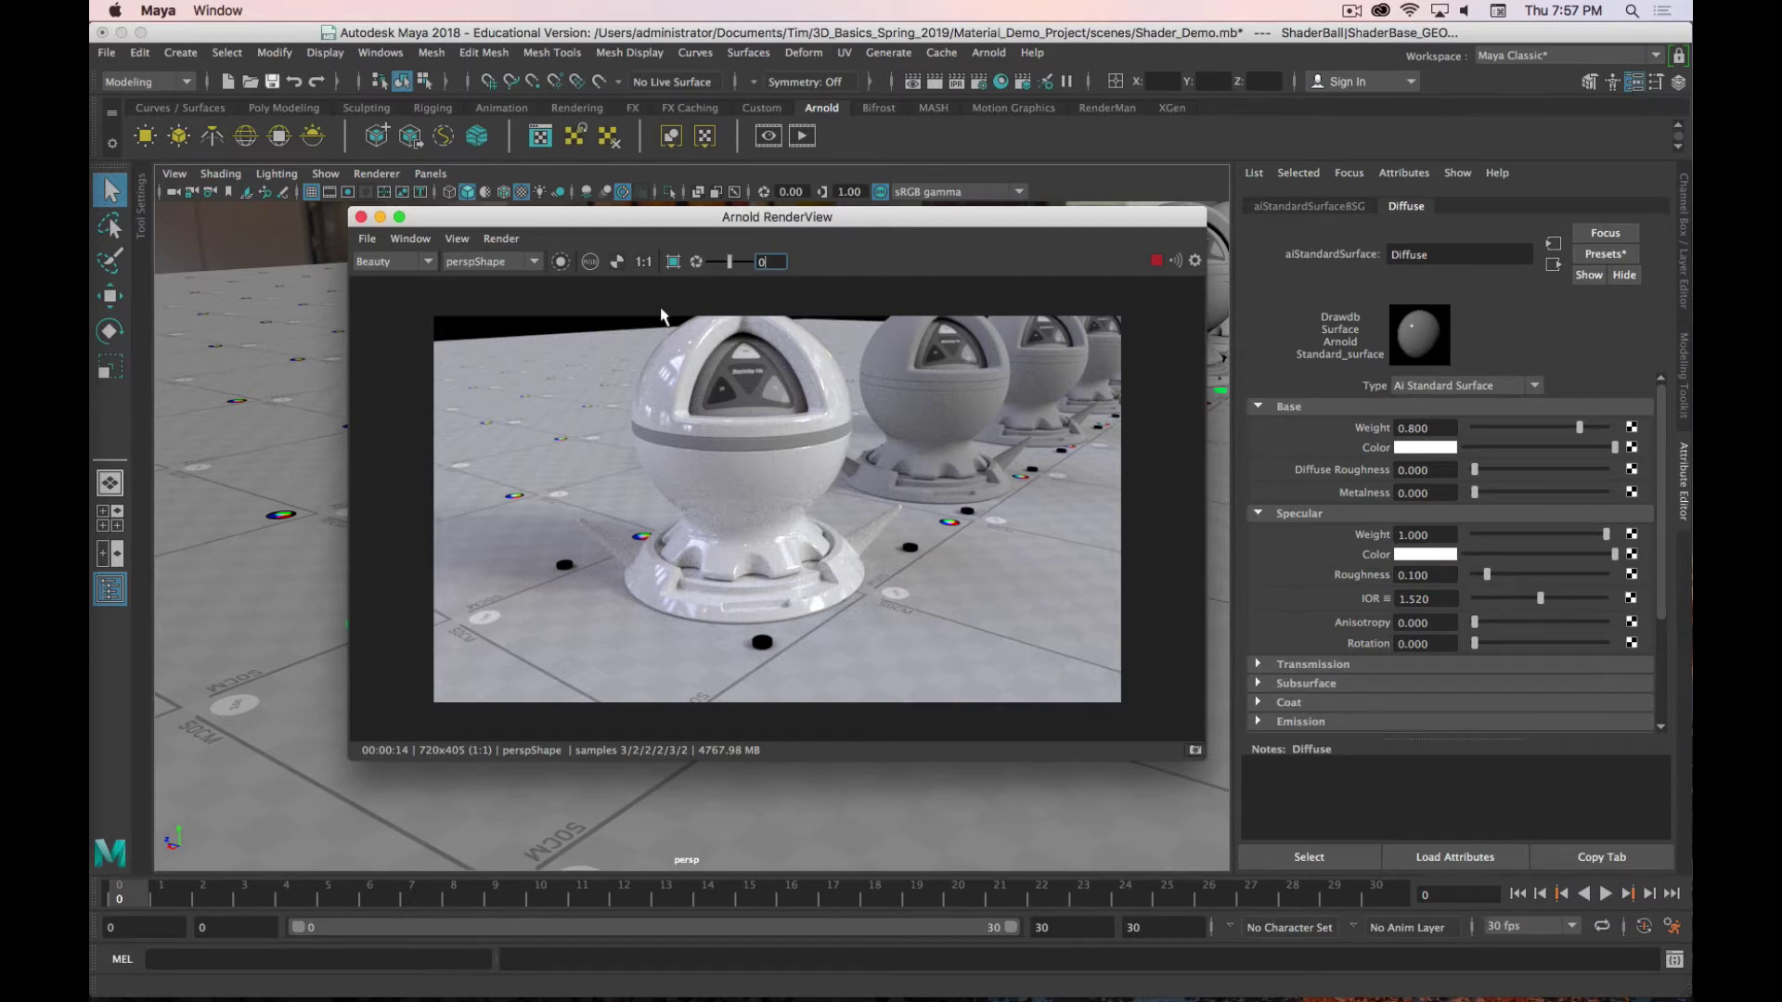
Step: Move the Arnold RenderView clear of the frontmost shader ball and select the floor instead of the ball
left_click_drag(668, 216, 1184, 181)
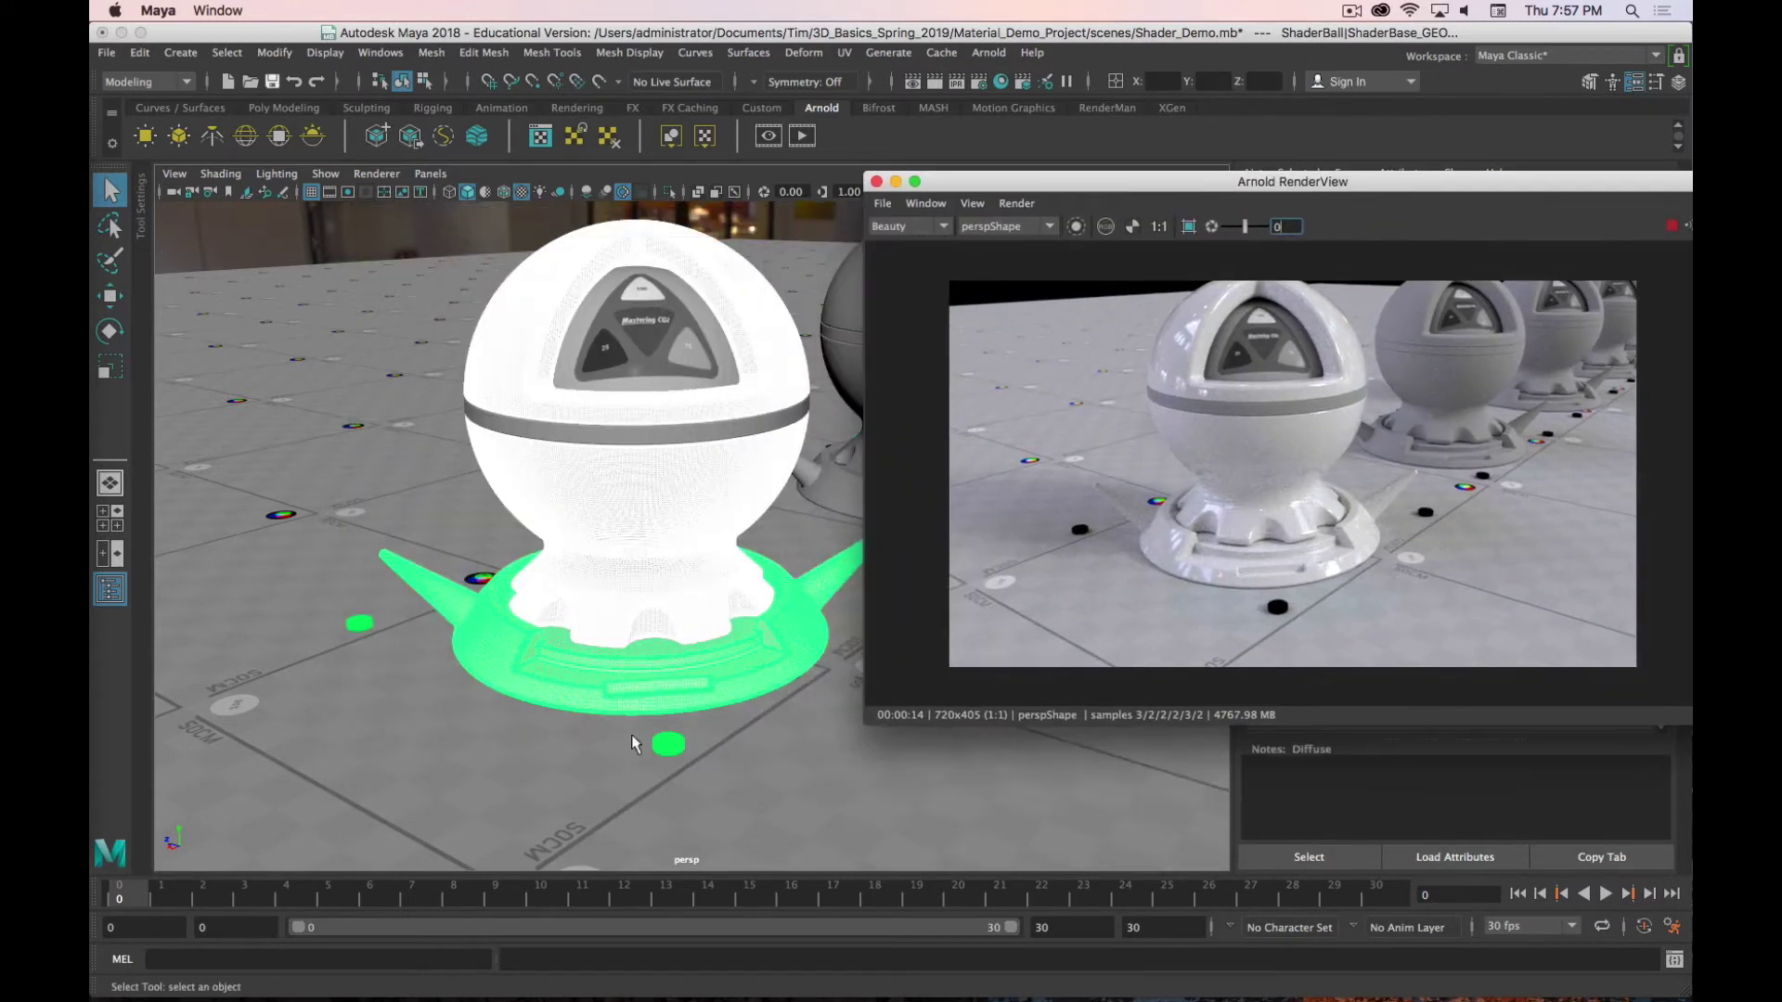
left_click(404, 362)
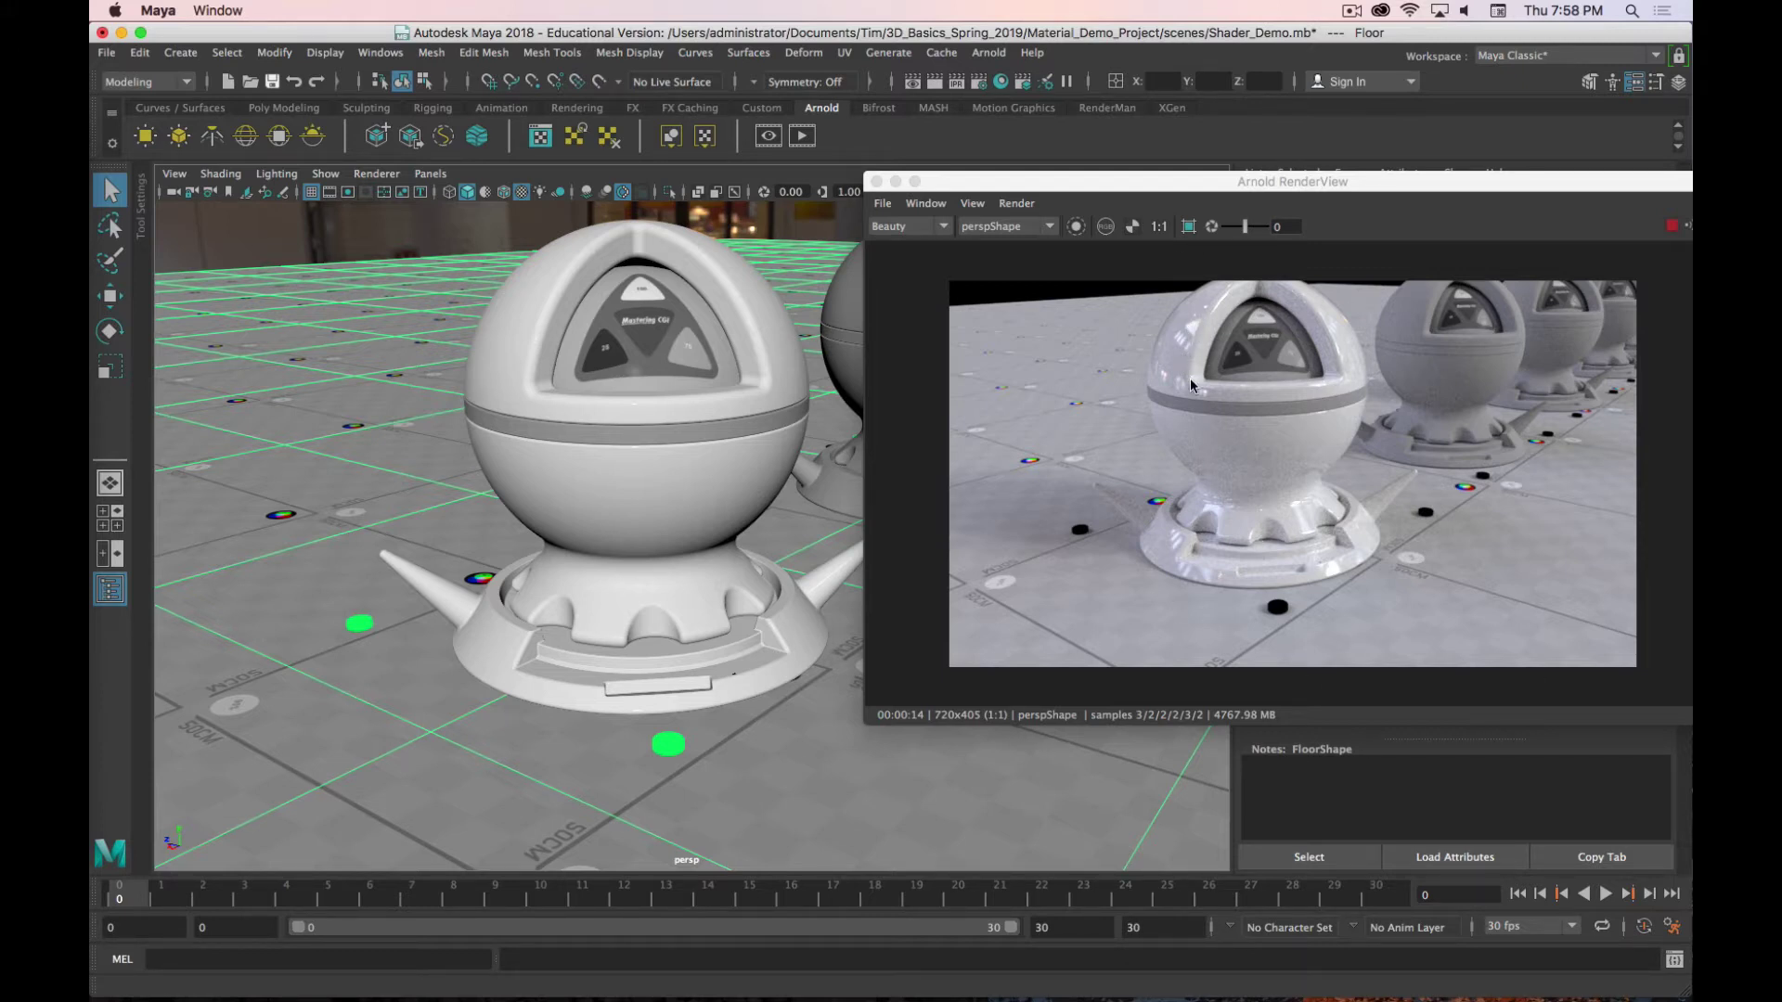
key("super+period")
Step: Check the HD_540 image size preset and the Arnold sampling values in the render settings
left_click(978, 84)
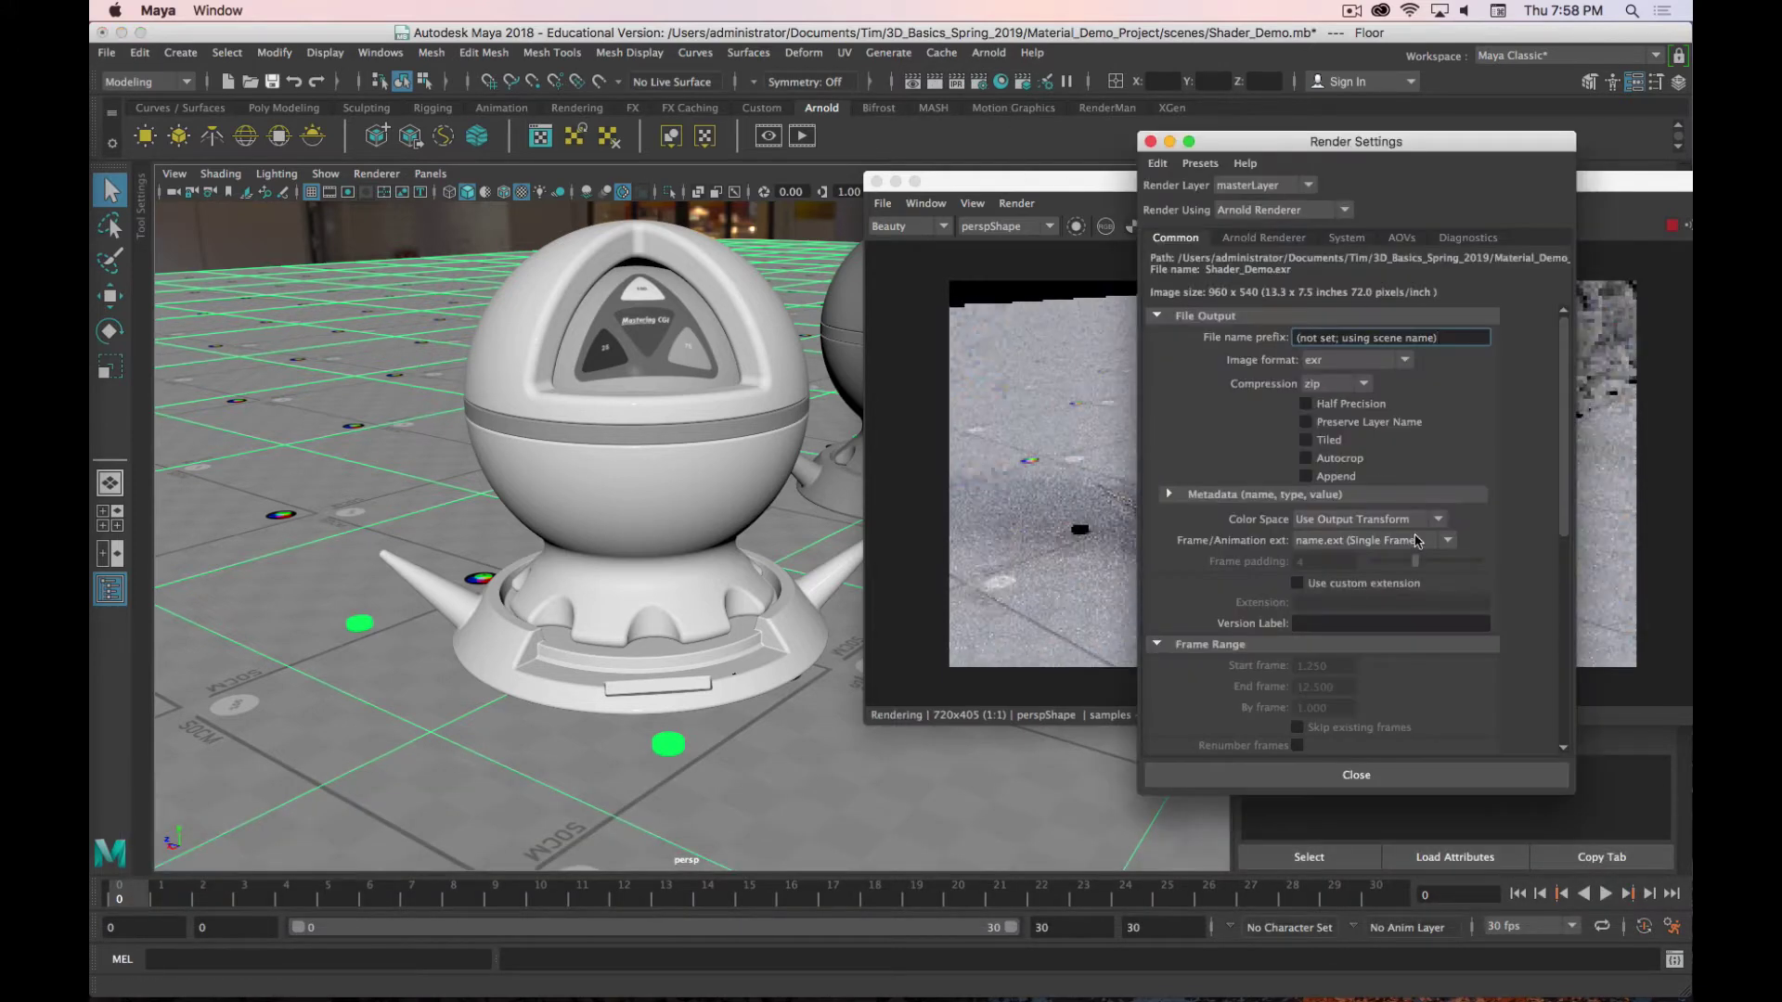
scroll(1209, 497, "down", 10)
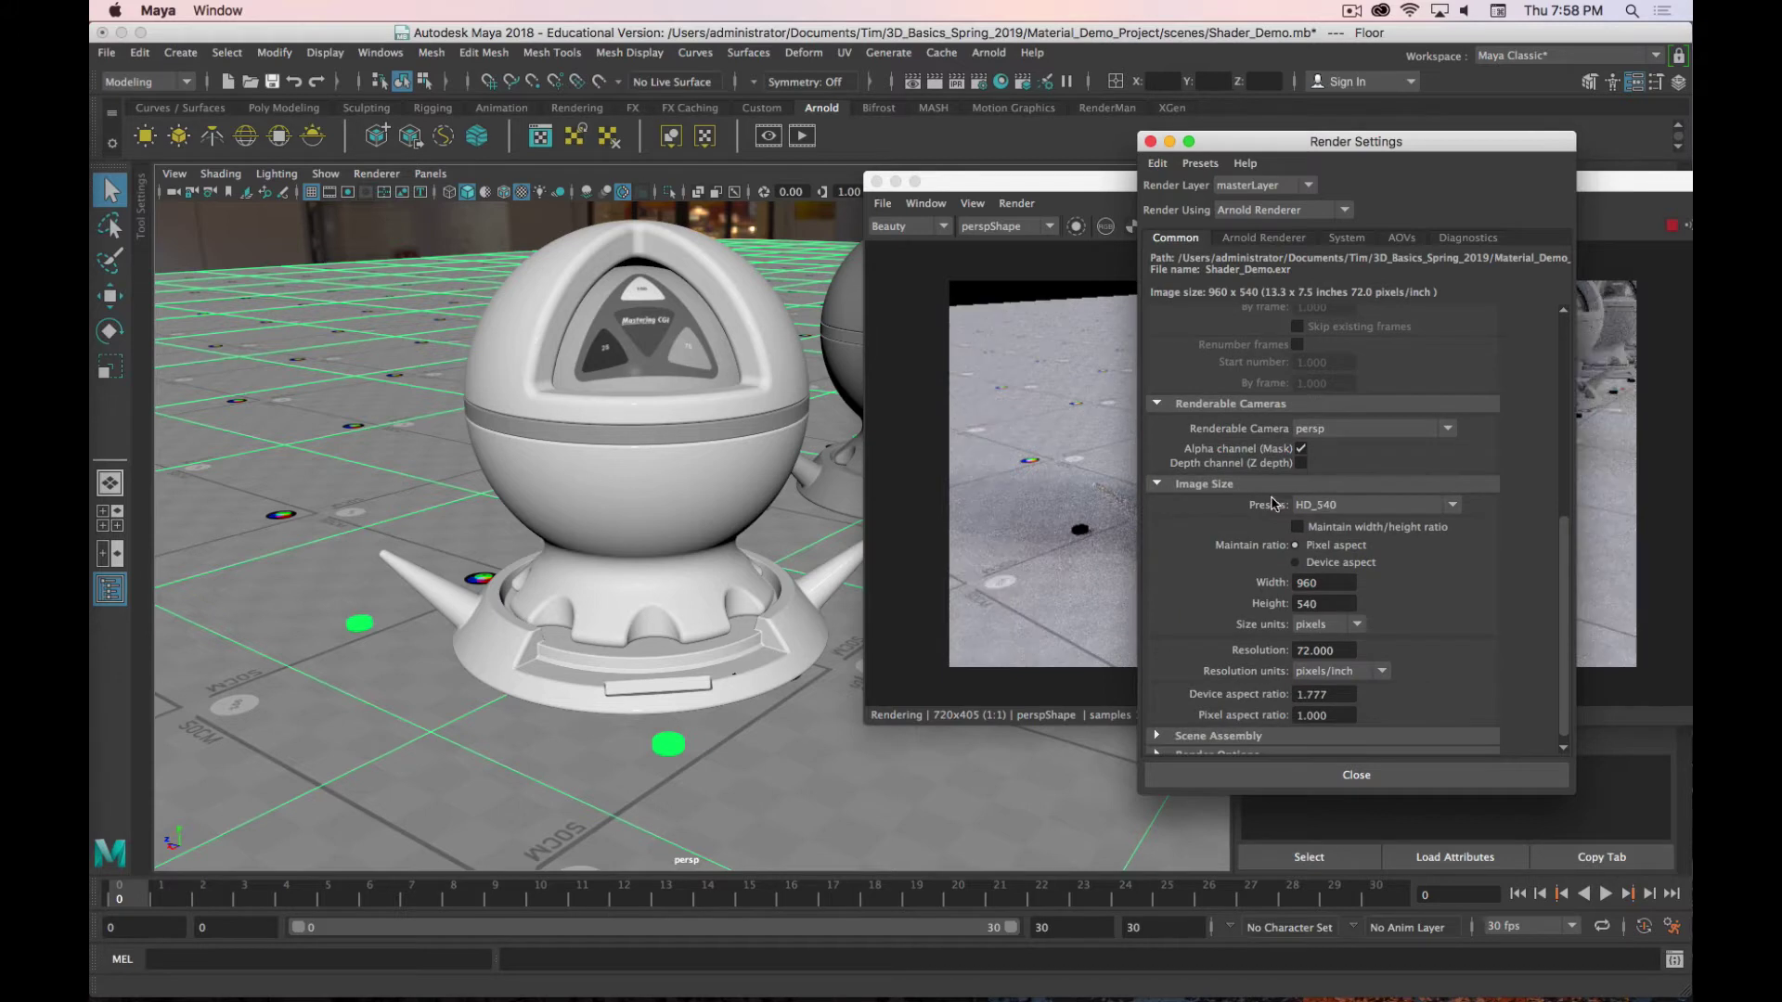
left_click(1370, 505)
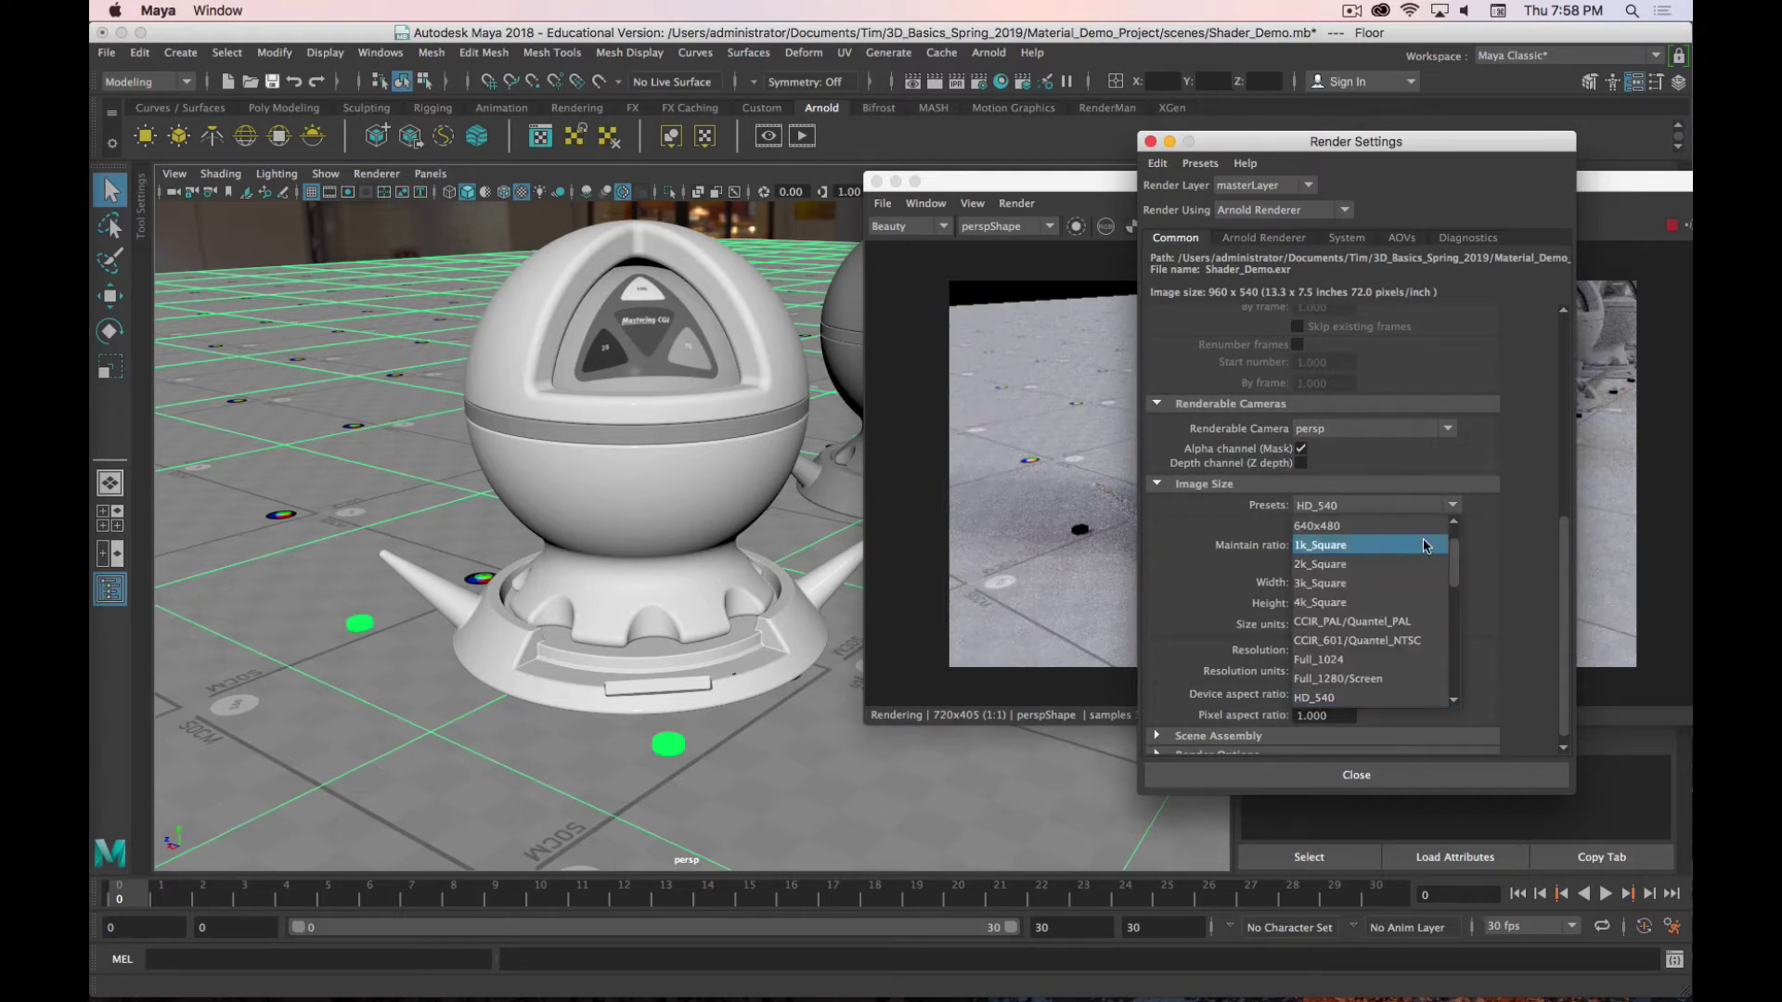
left_click(1375, 699)
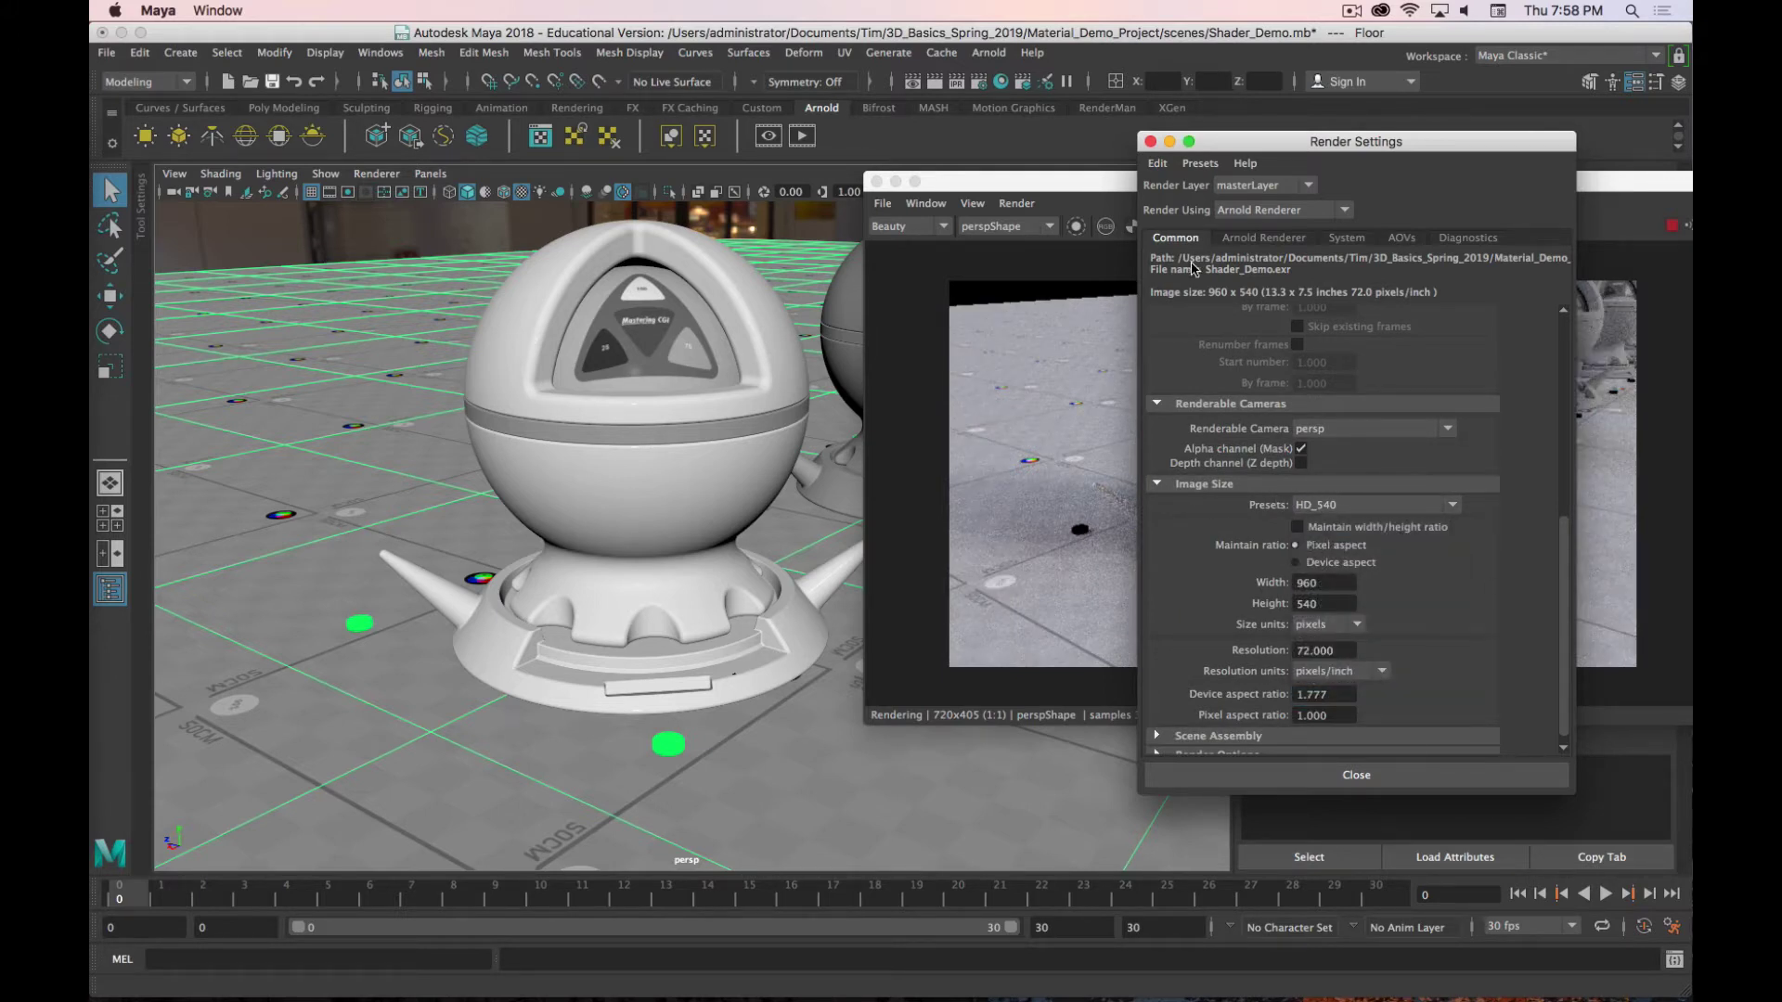
left_click(1228, 242)
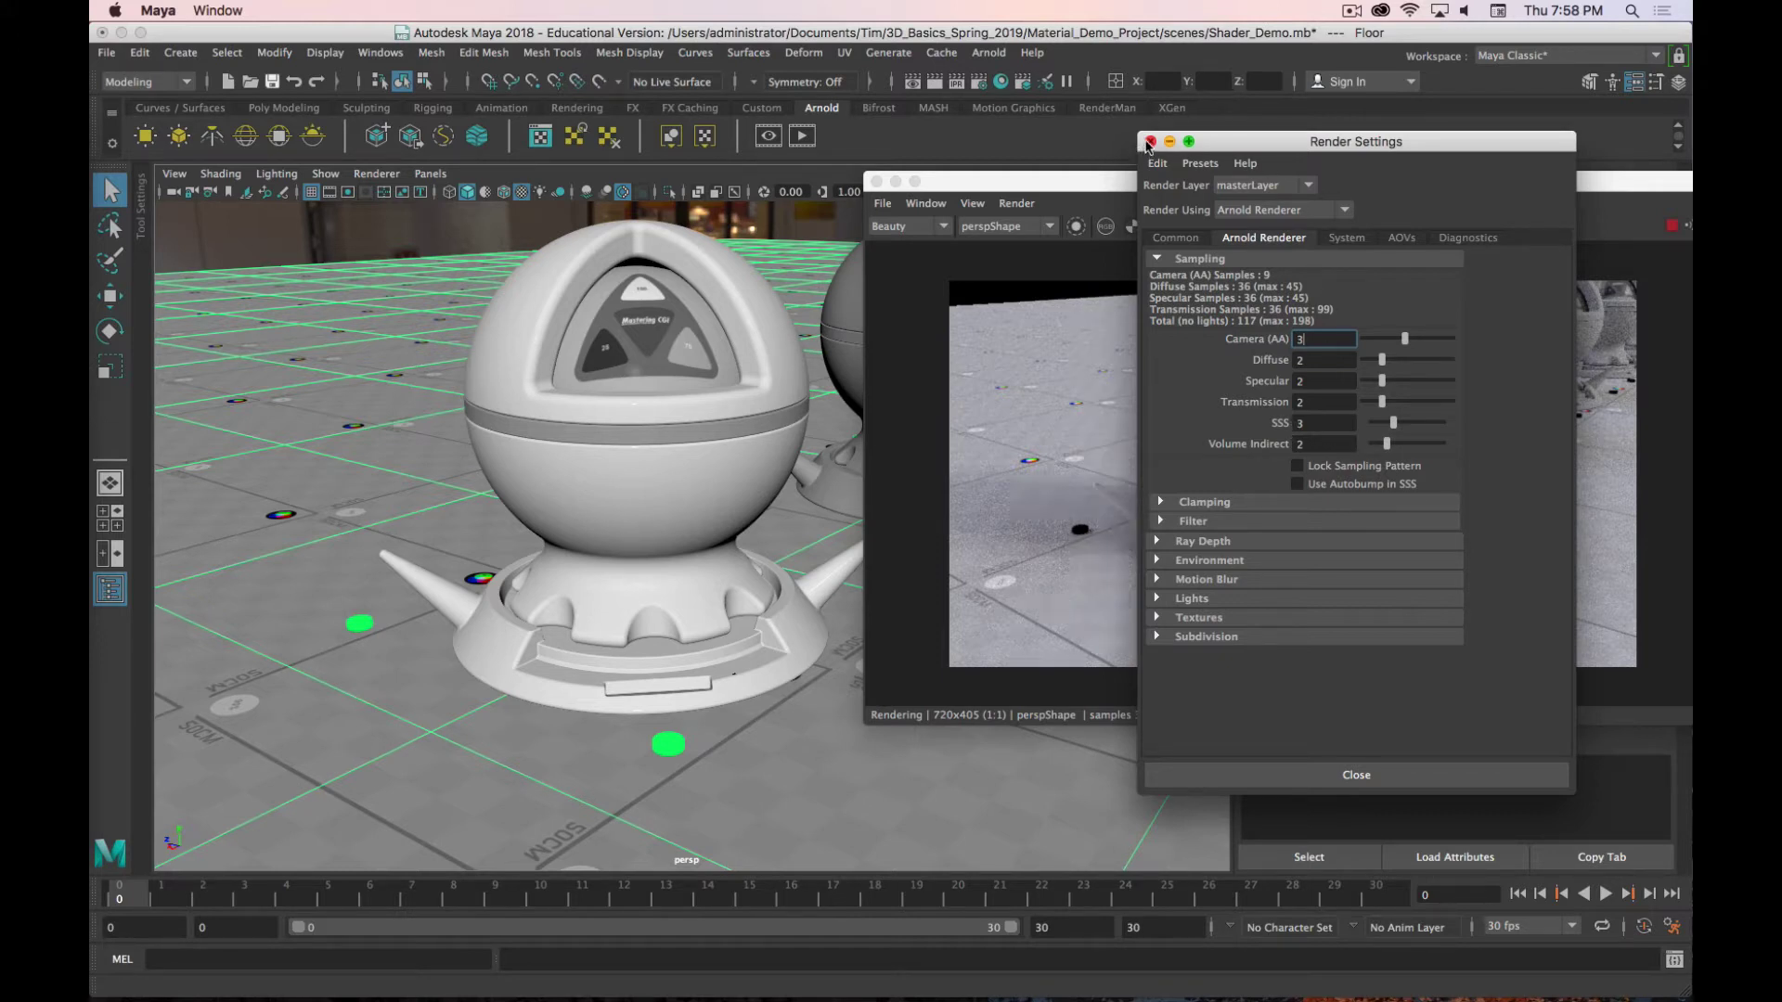
left_click(1149, 142)
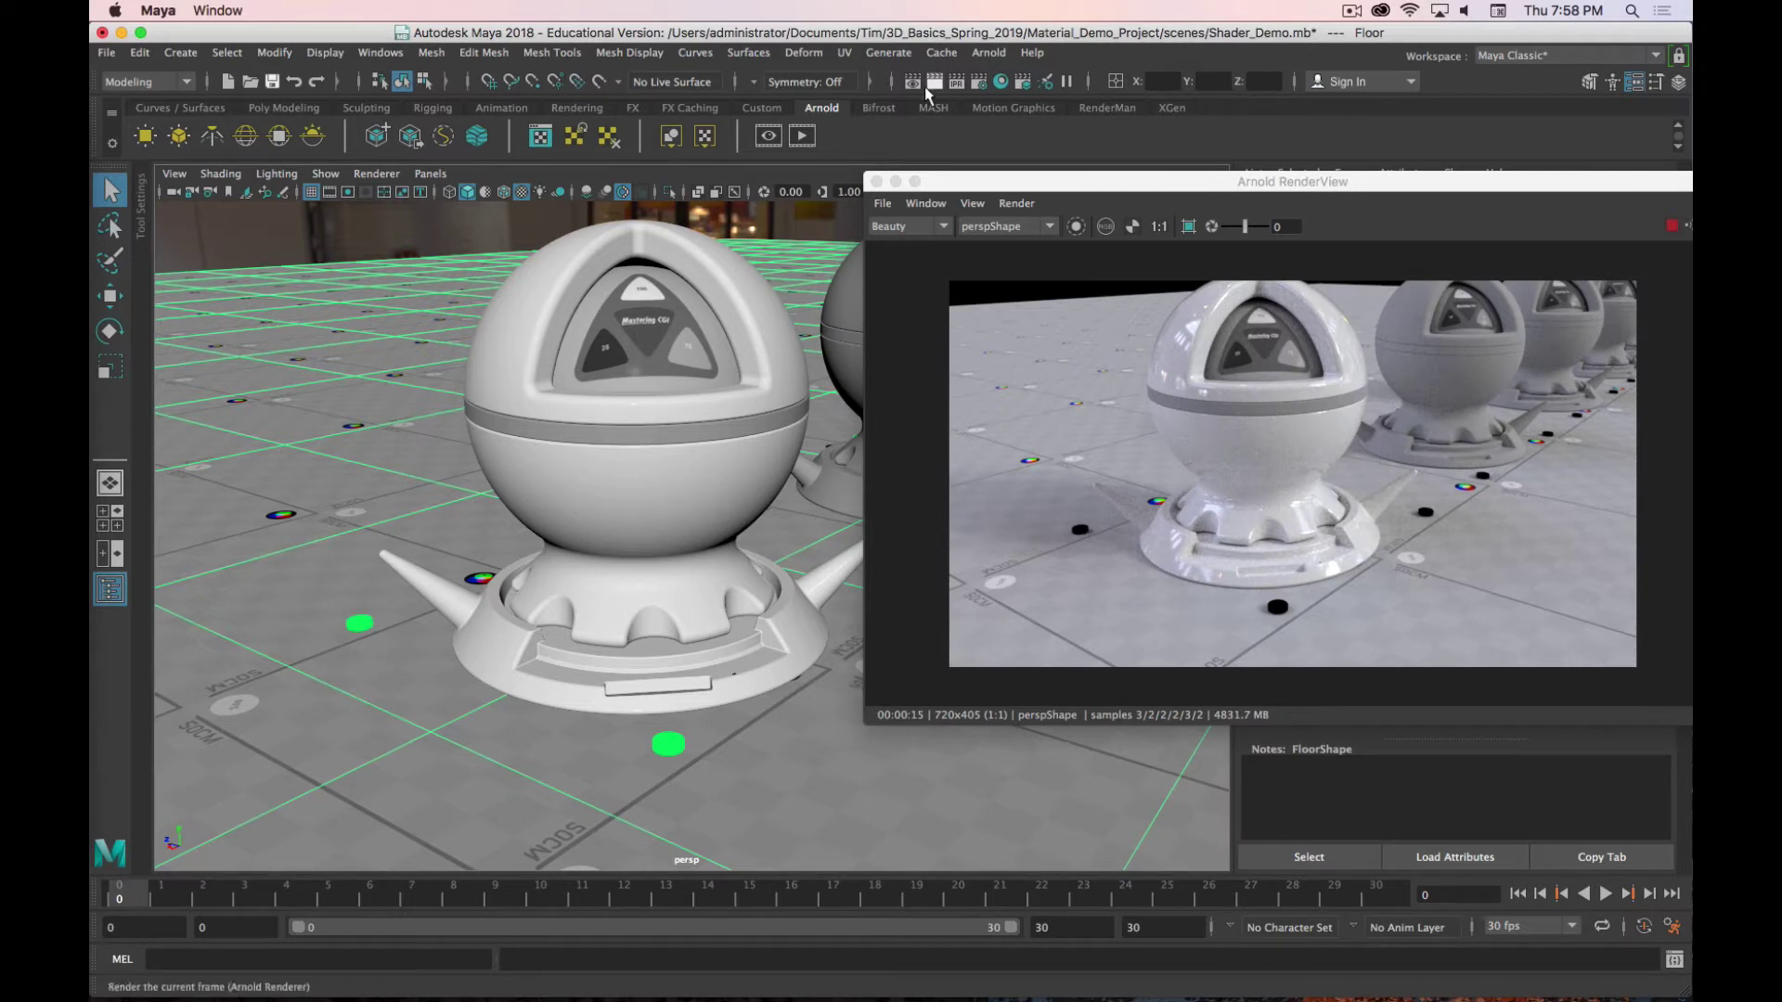
left_click(982, 81)
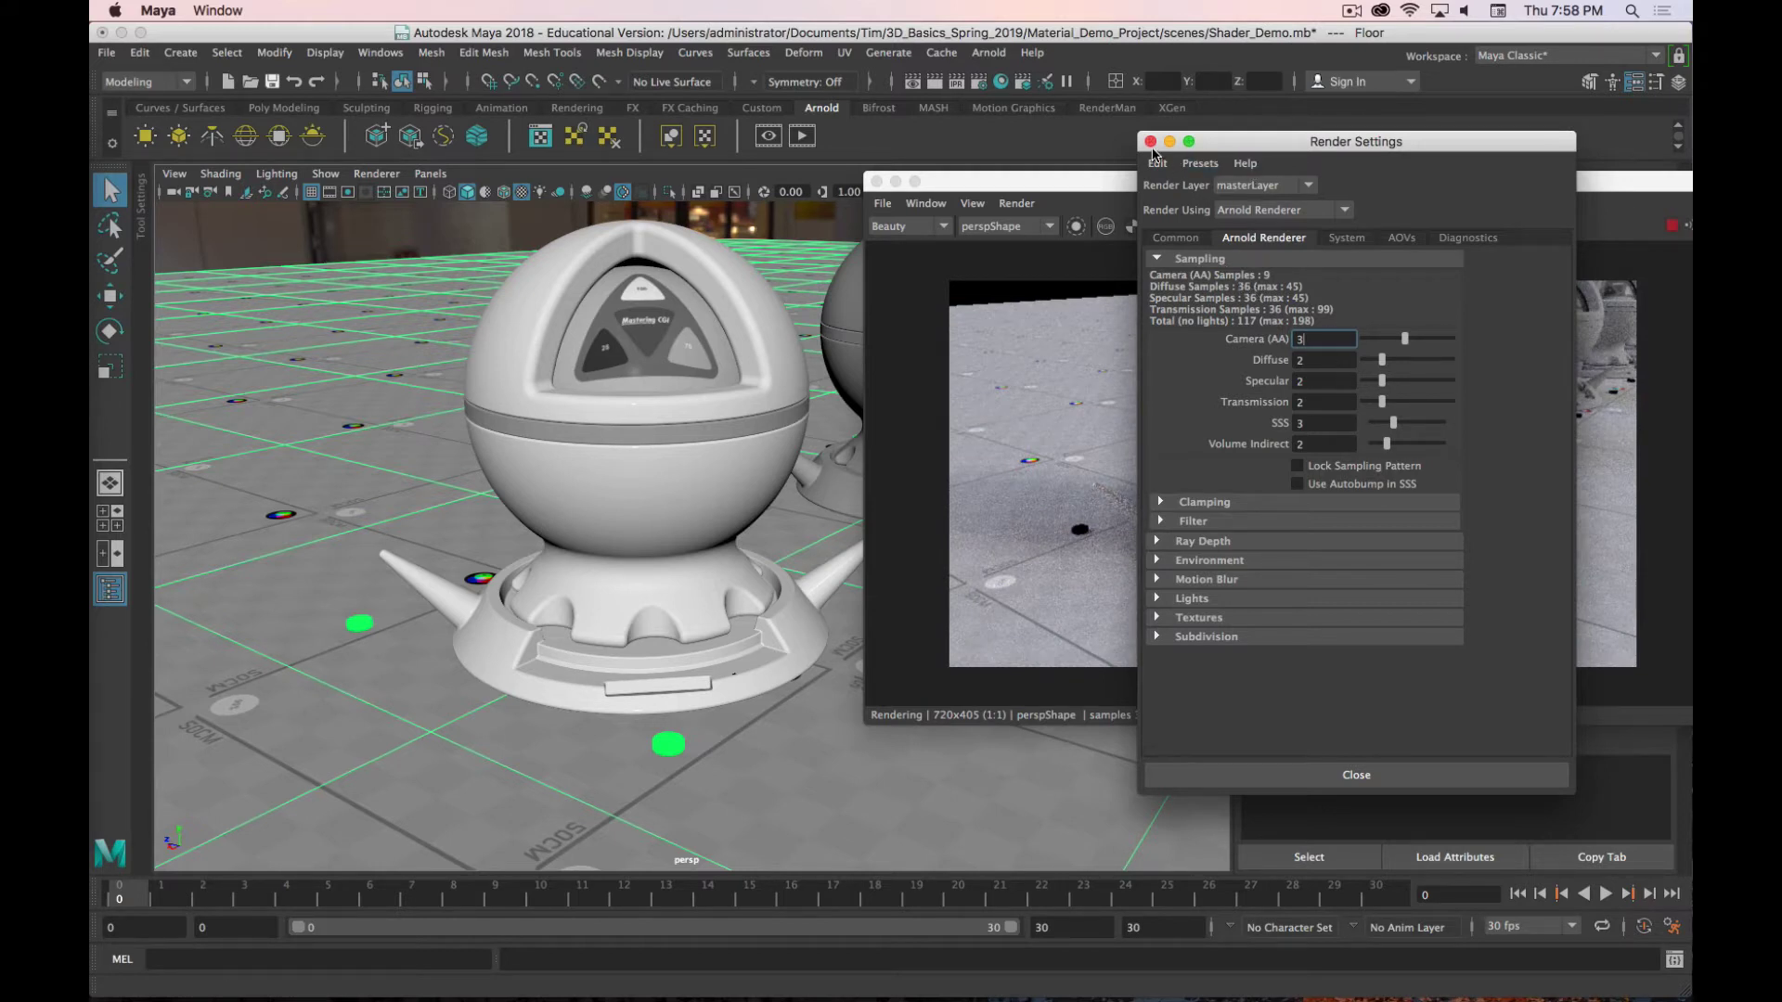
left_click(1150, 141)
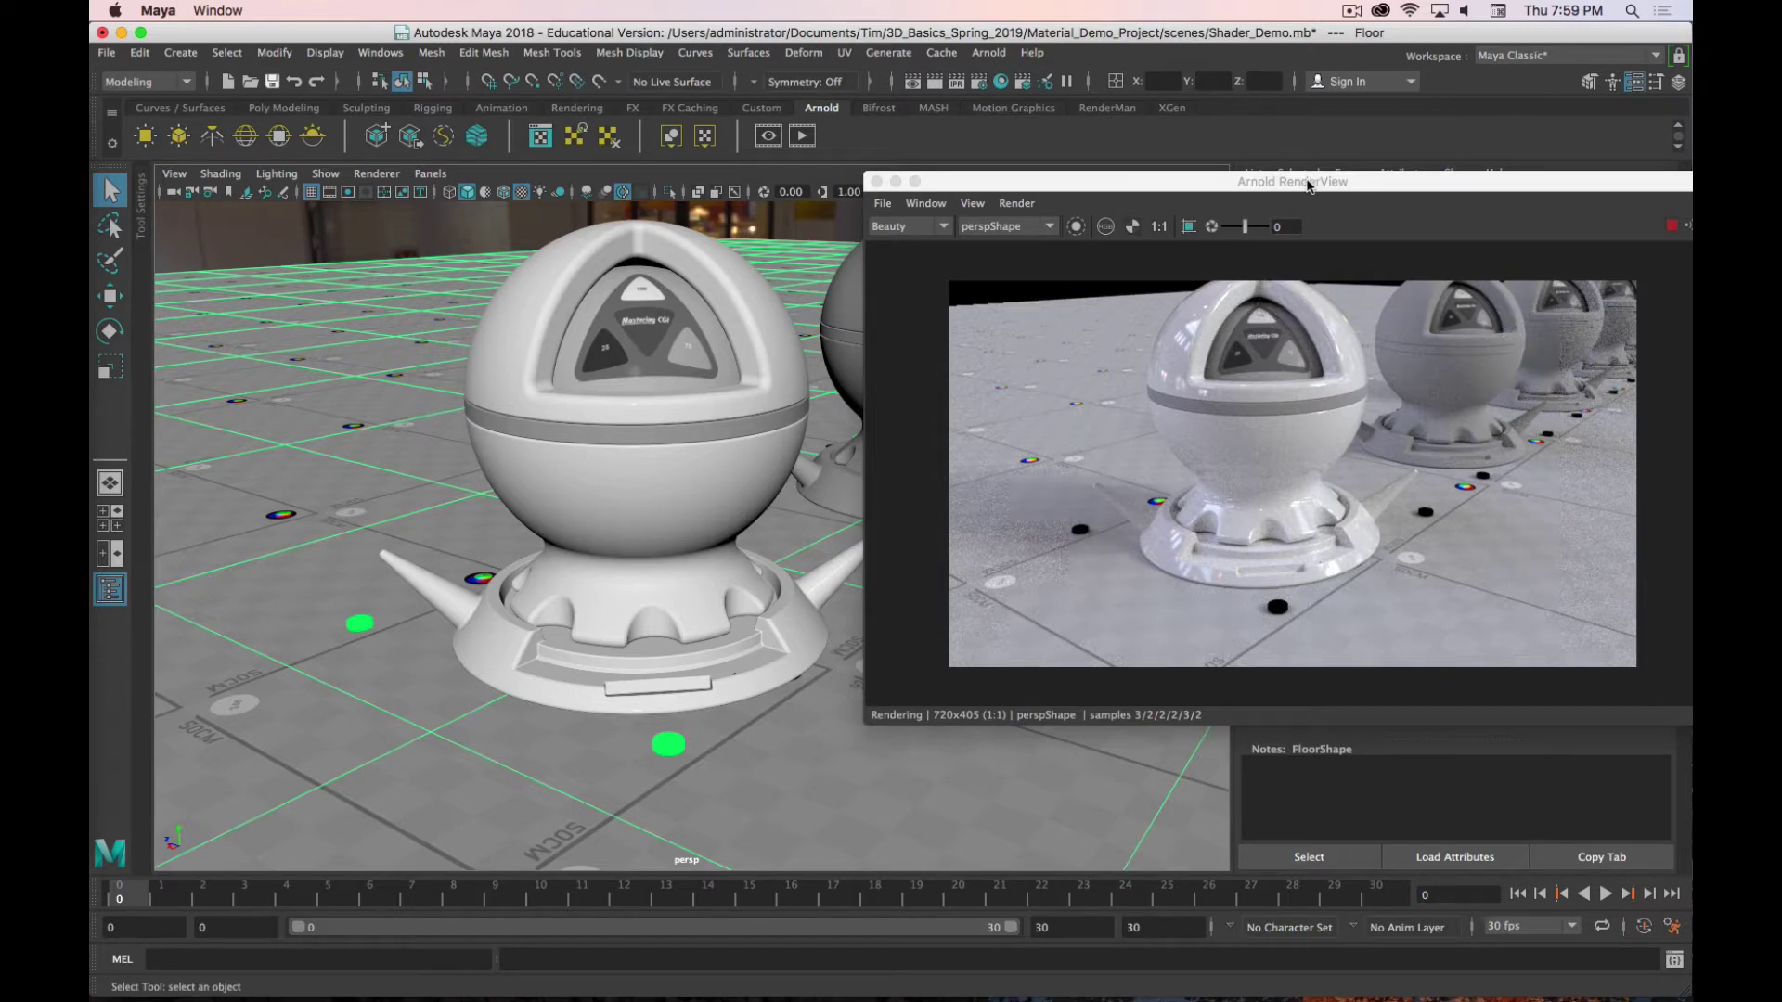
Step: Uncover the material attributes, pick the frontmost outer ball in the Arnold RenderView and show its Diffuse material
left_click_drag(1297, 183, 626, 228)
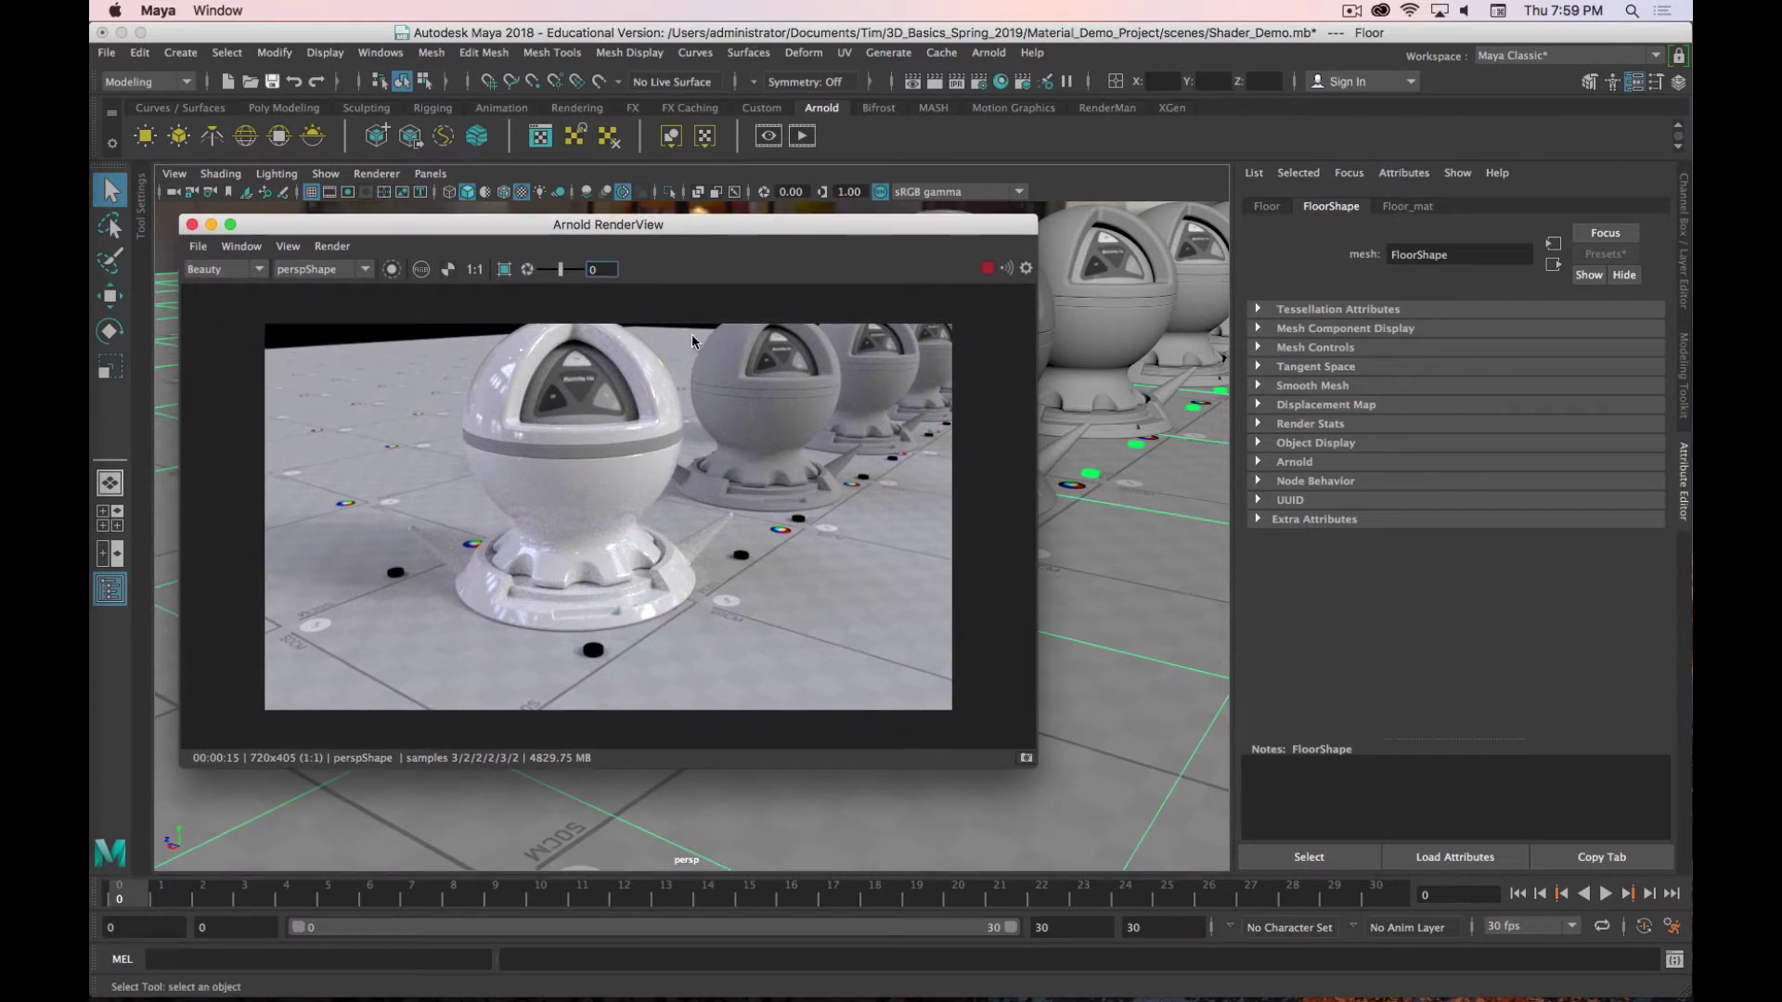
left_click(614, 449)
left_click(599, 499)
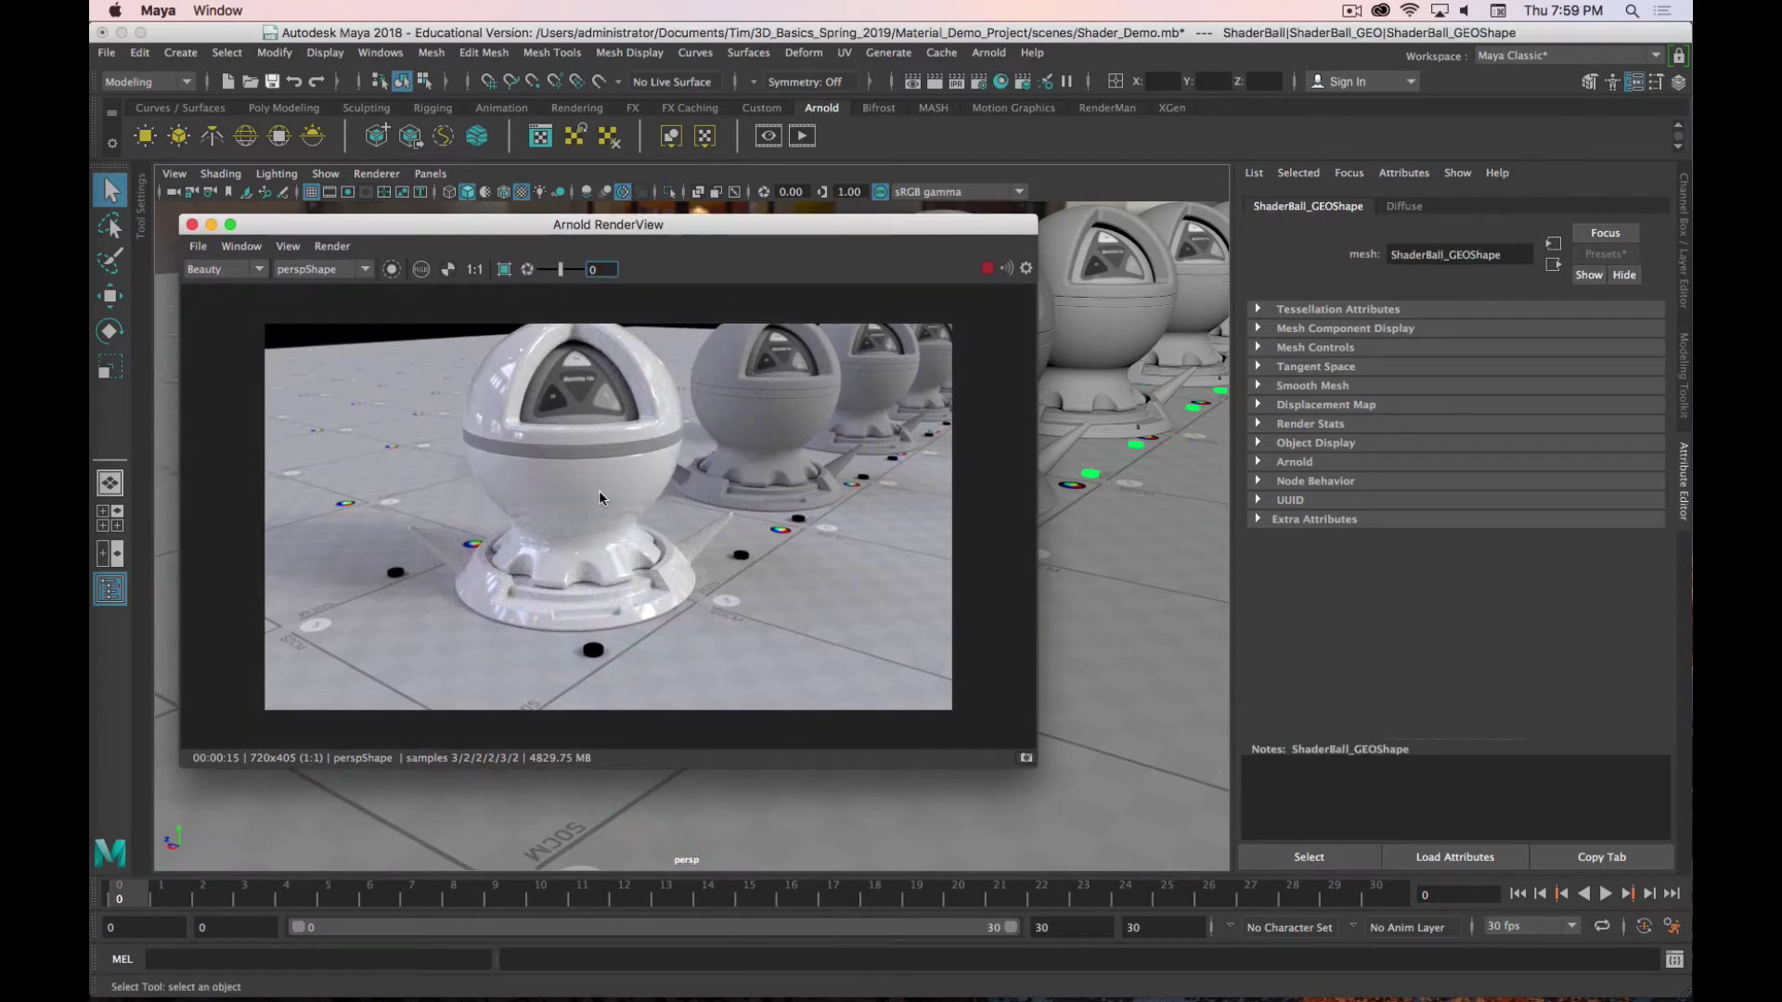
left_click(1399, 206)
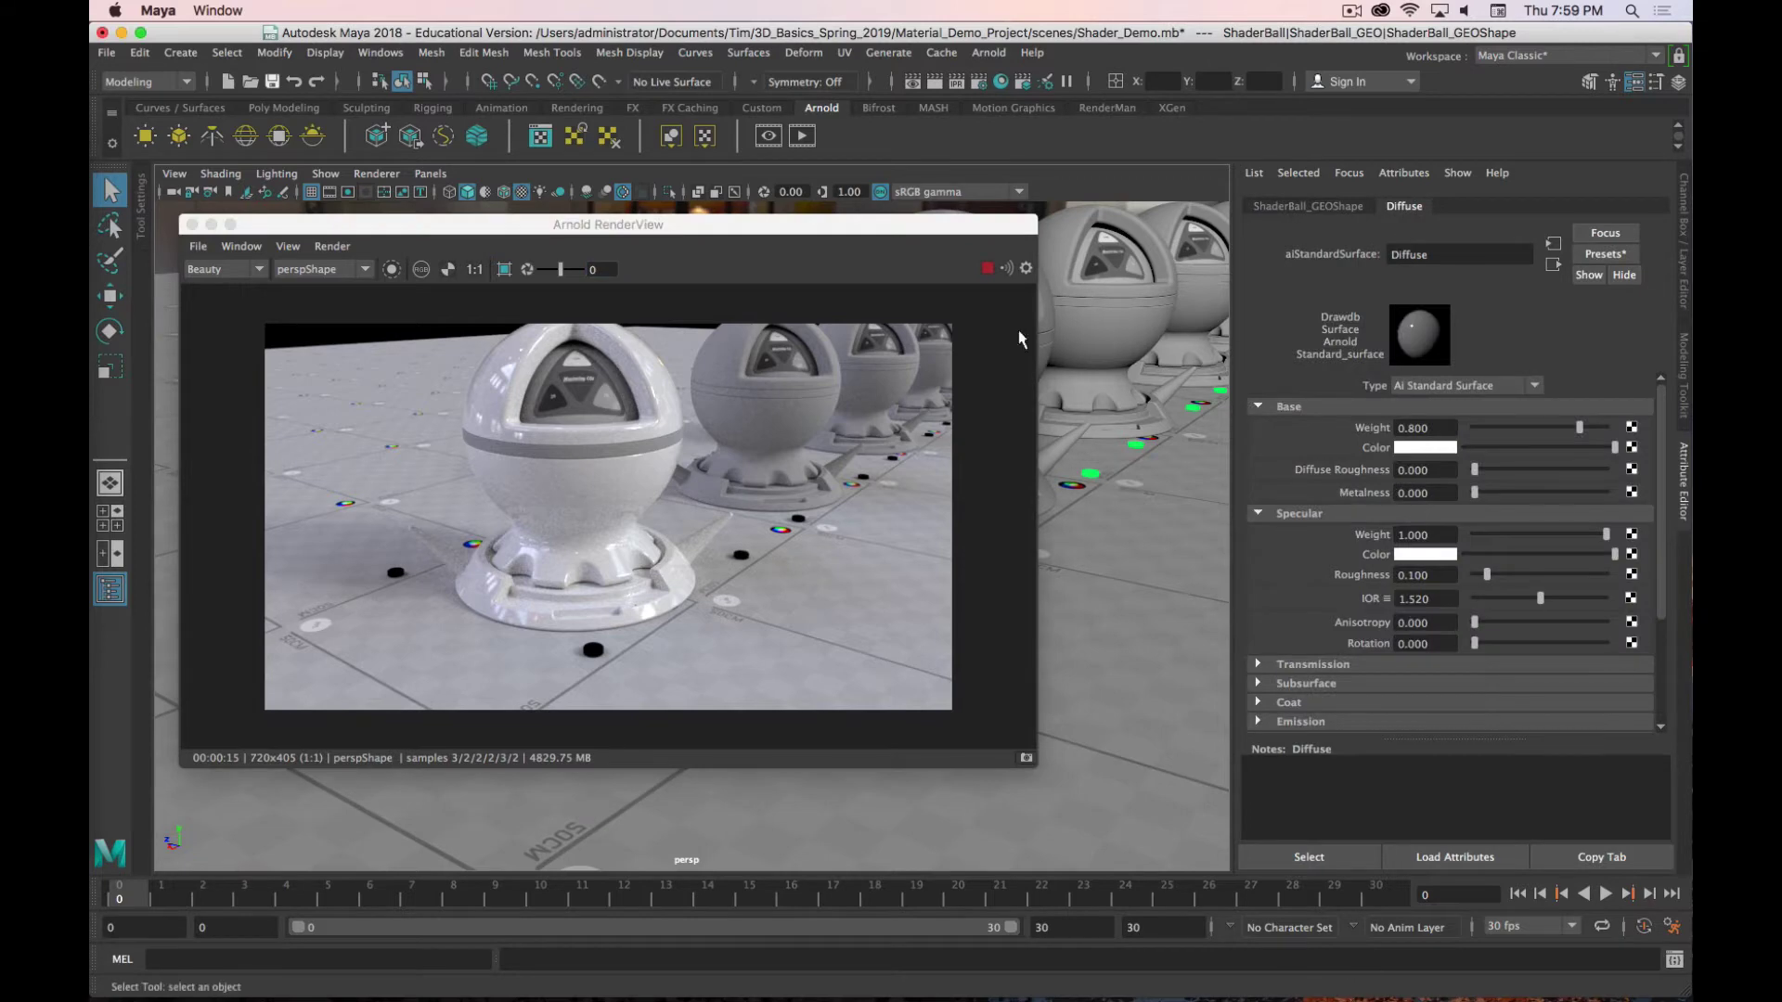
Step: Uncover the frontmost shader ball, then set the Diffuse material's specular weight to 0 and its base weight to 1
key("f")
left_click_drag(786, 224, 763, 411)
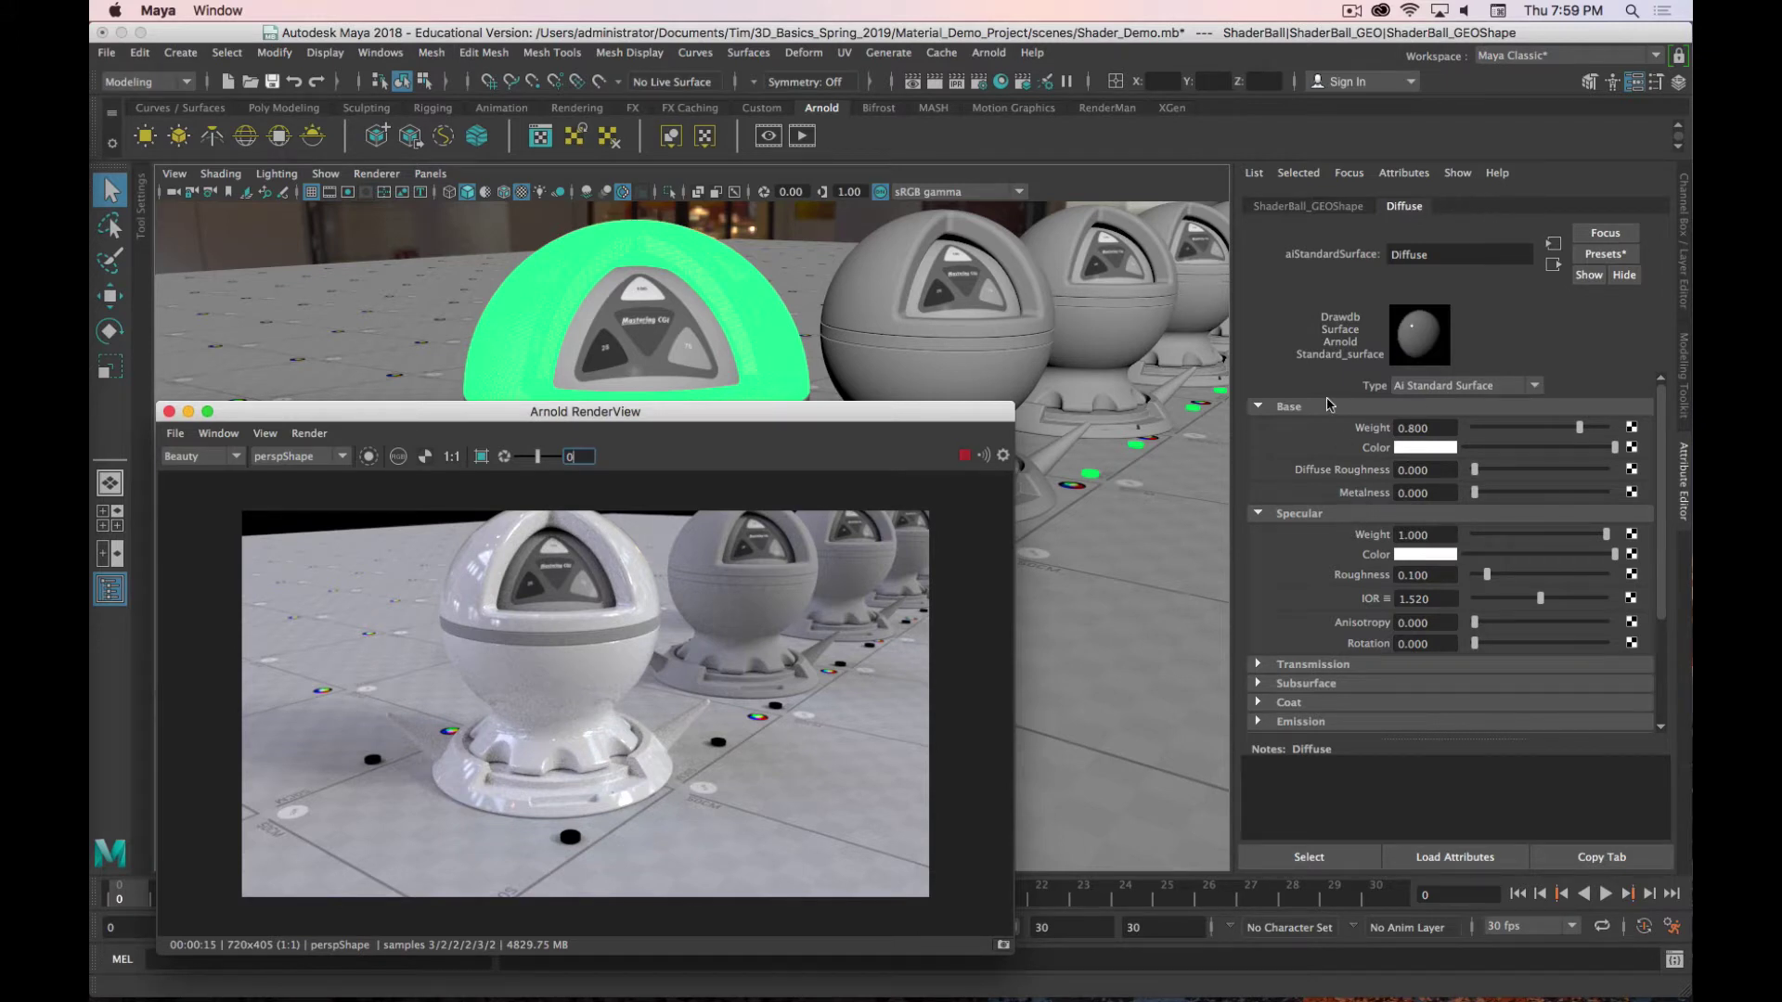
scroll(1322, 438, "down", 3)
scroll(1323, 438, "up", 3)
double_click(1402, 535)
type("0")
key("Return")
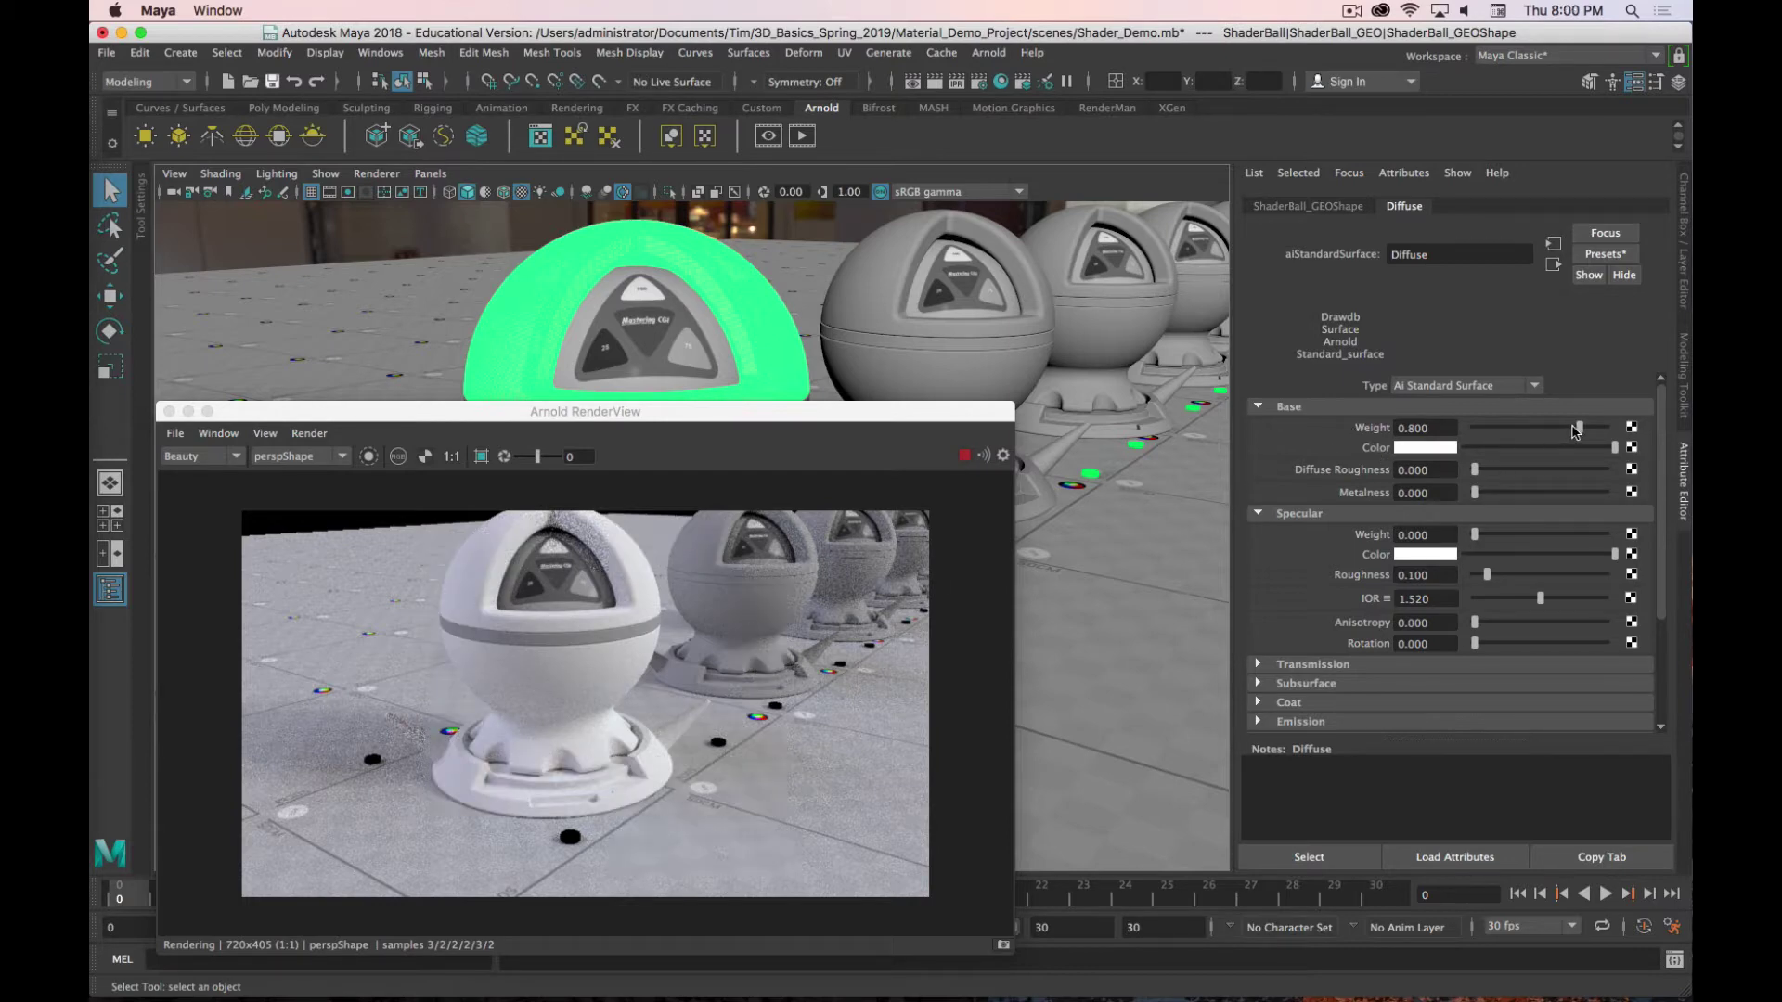
left_click_drag(1578, 428, 1606, 428)
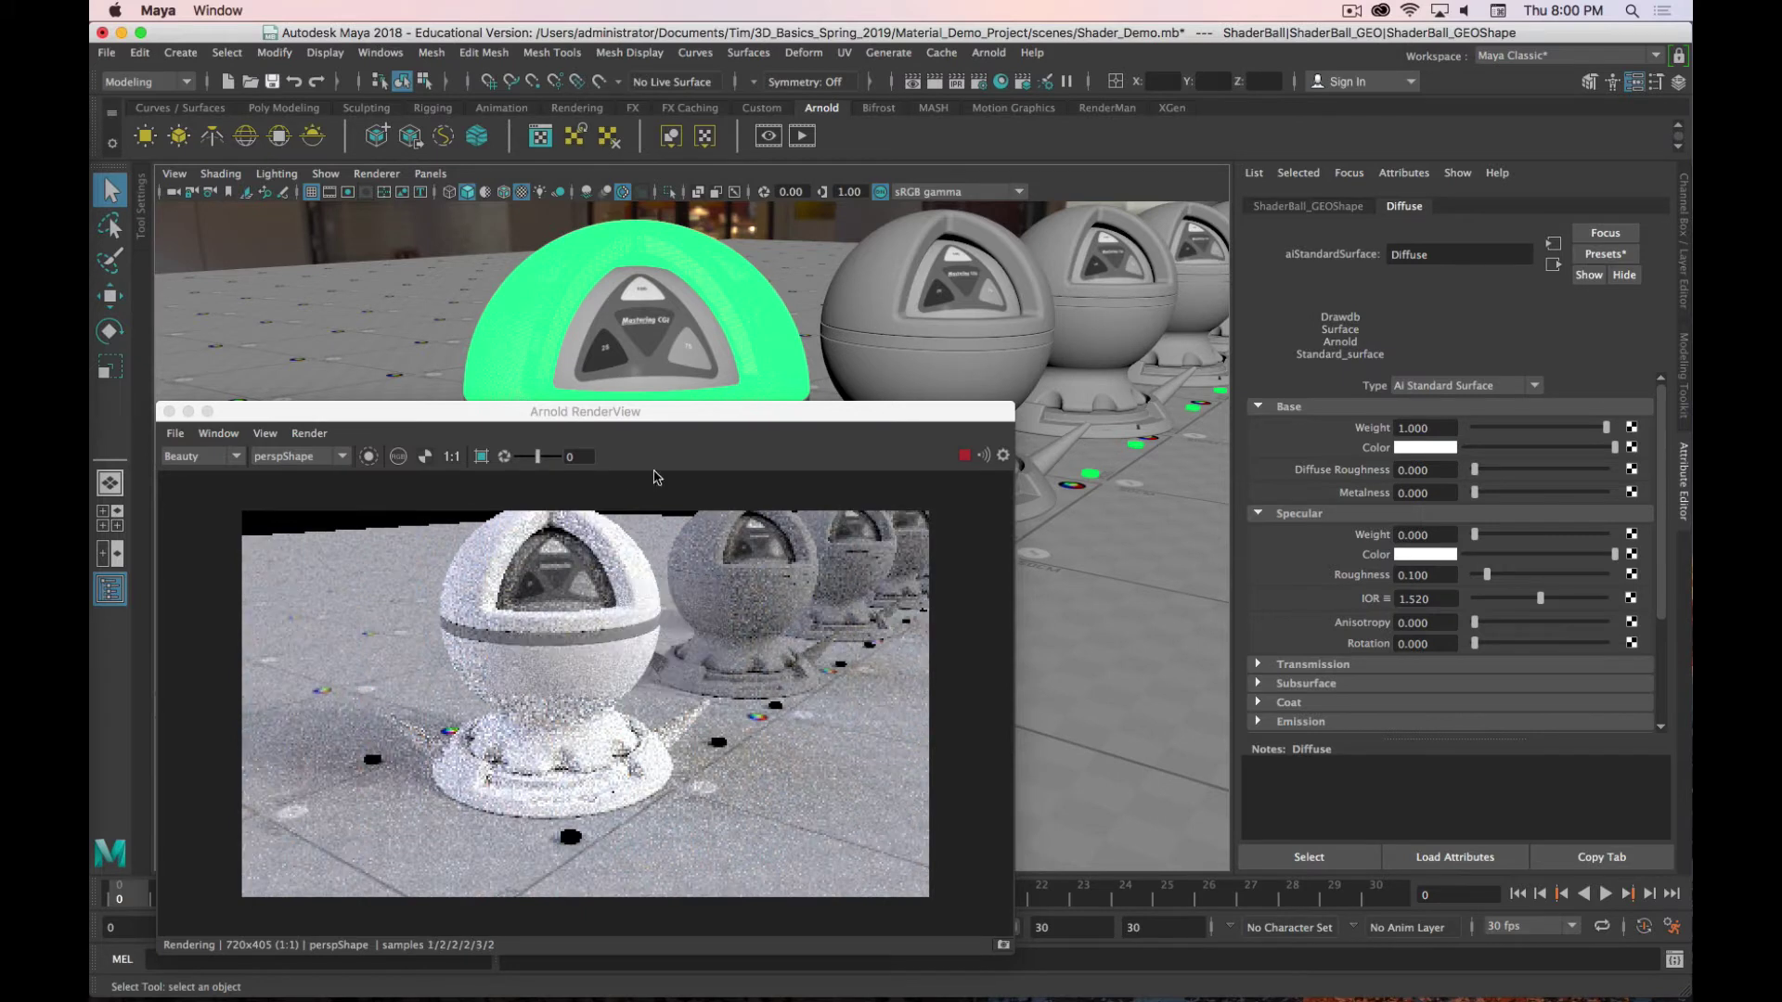
left_click_drag(743, 419, 906, 359)
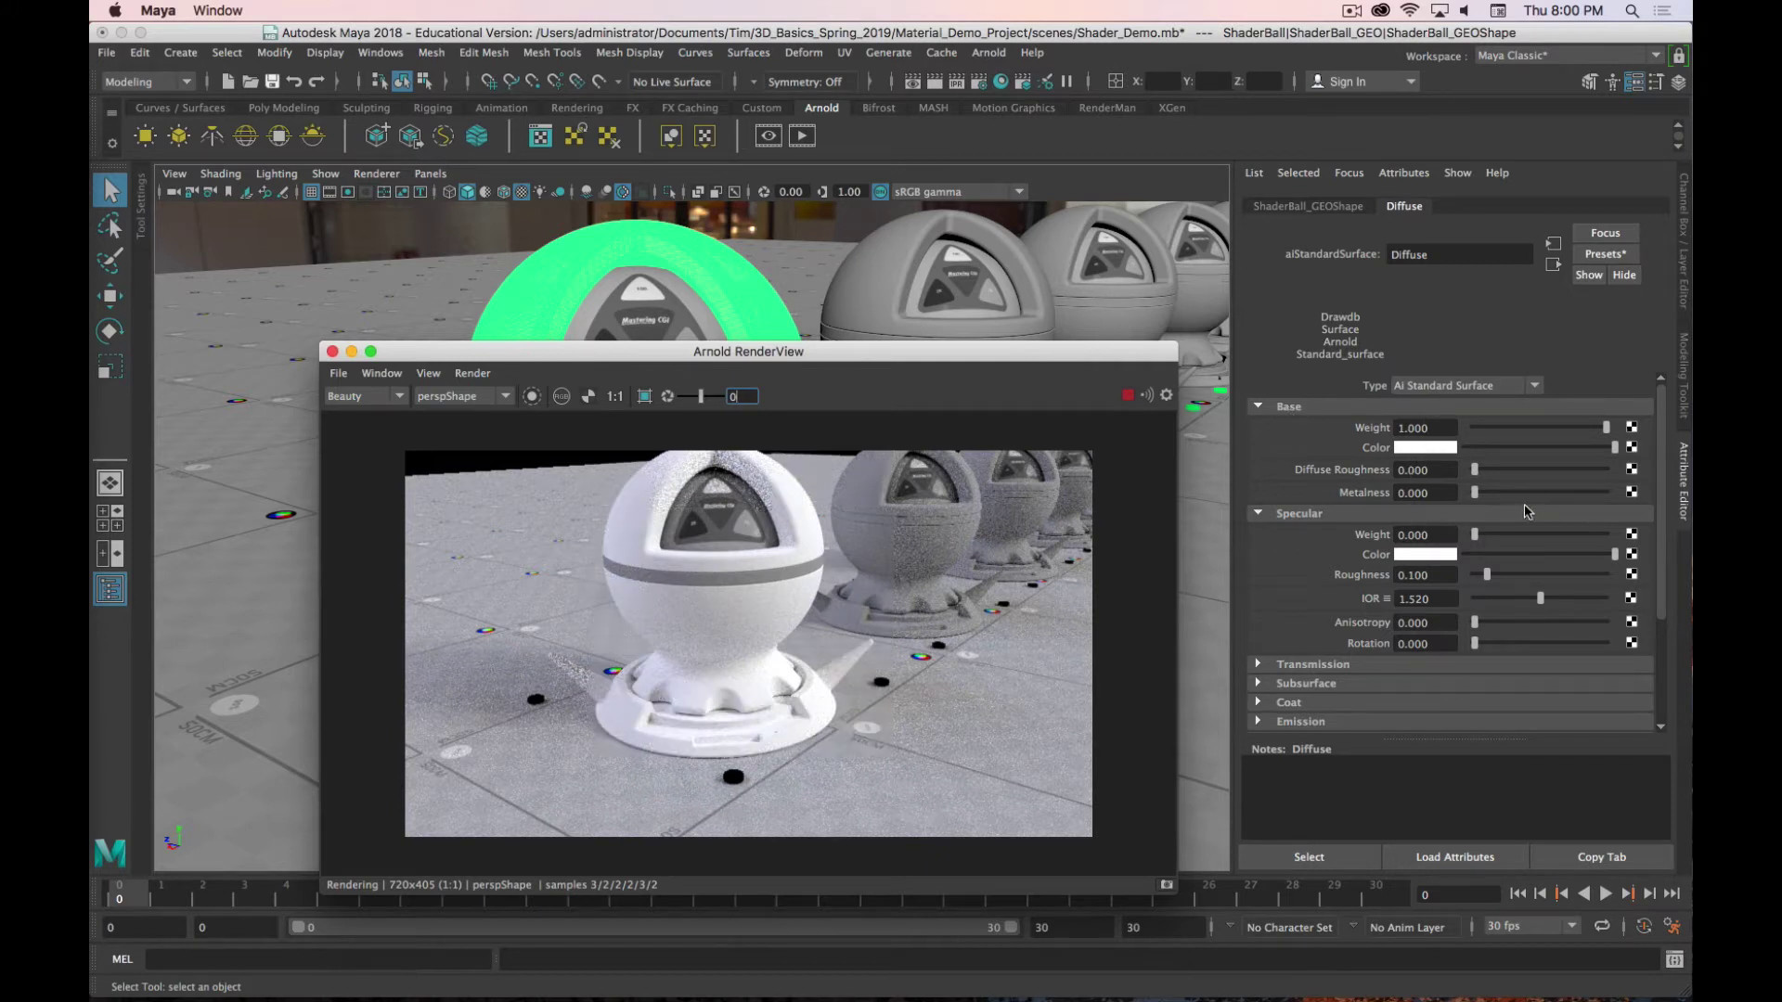
Step: Change the Diffuse material's base color to turquoise with hue about 178.8, saturation 0.876 and value 0.668
left_click(1411, 448)
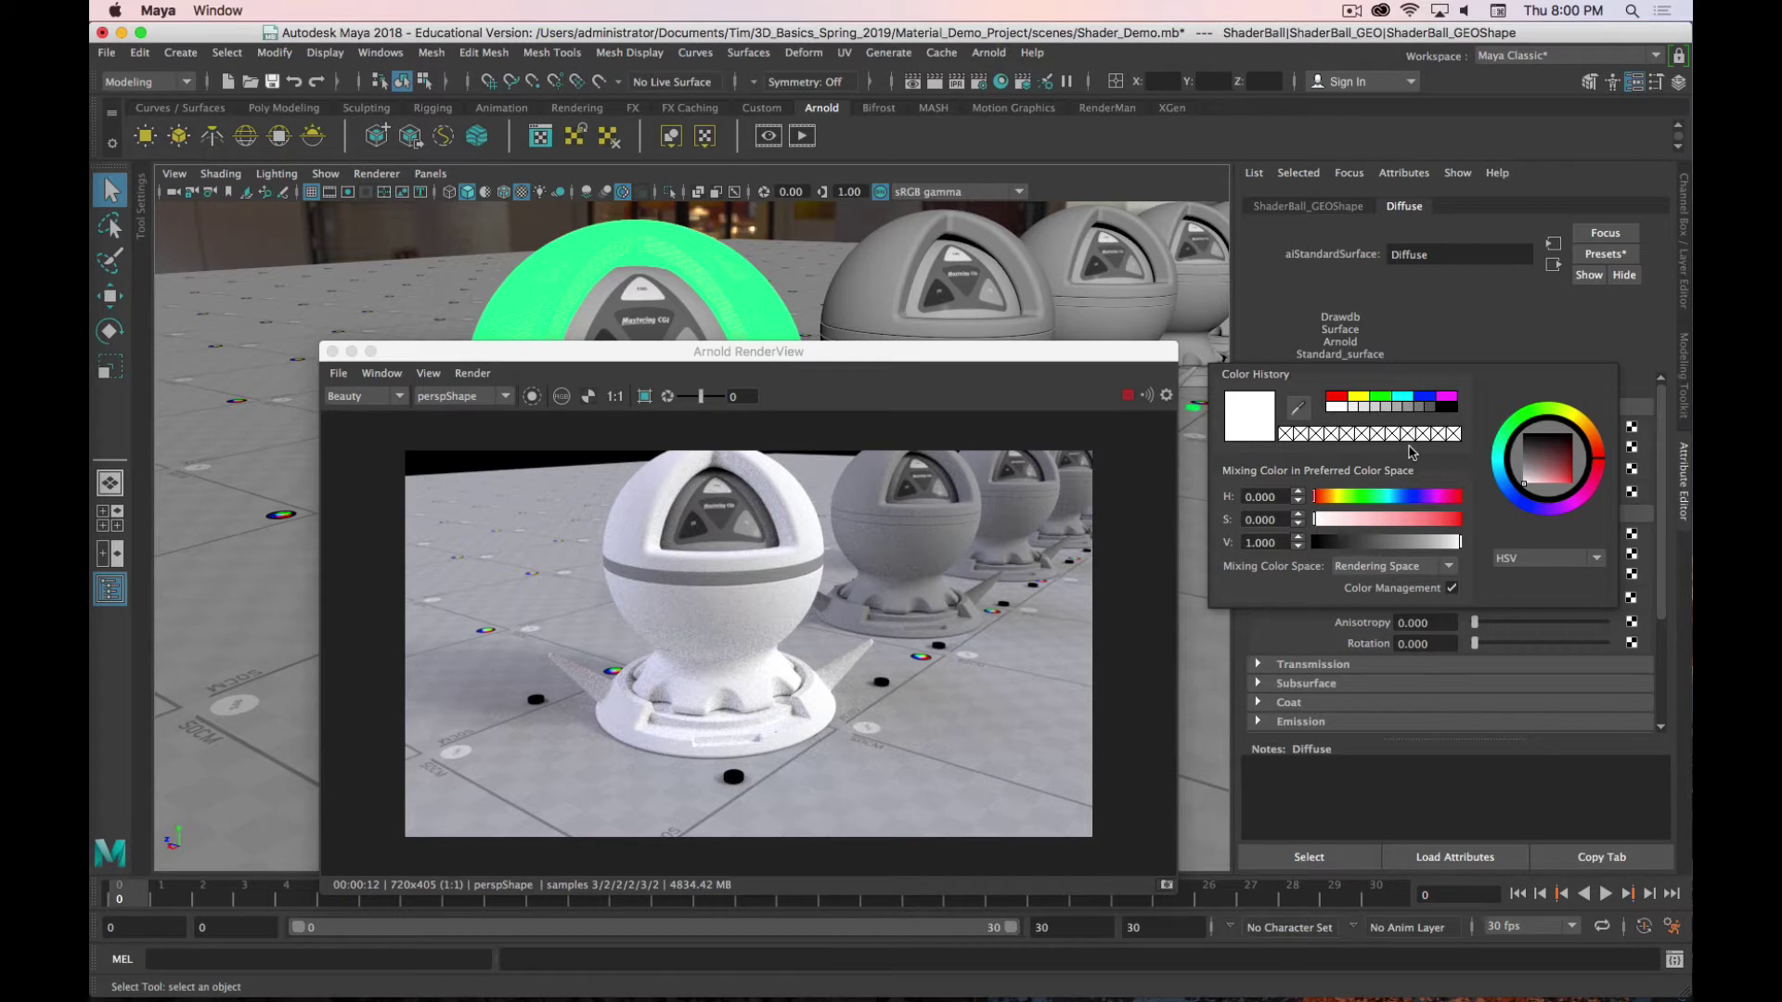
left_click_drag(1349, 501, 1371, 501)
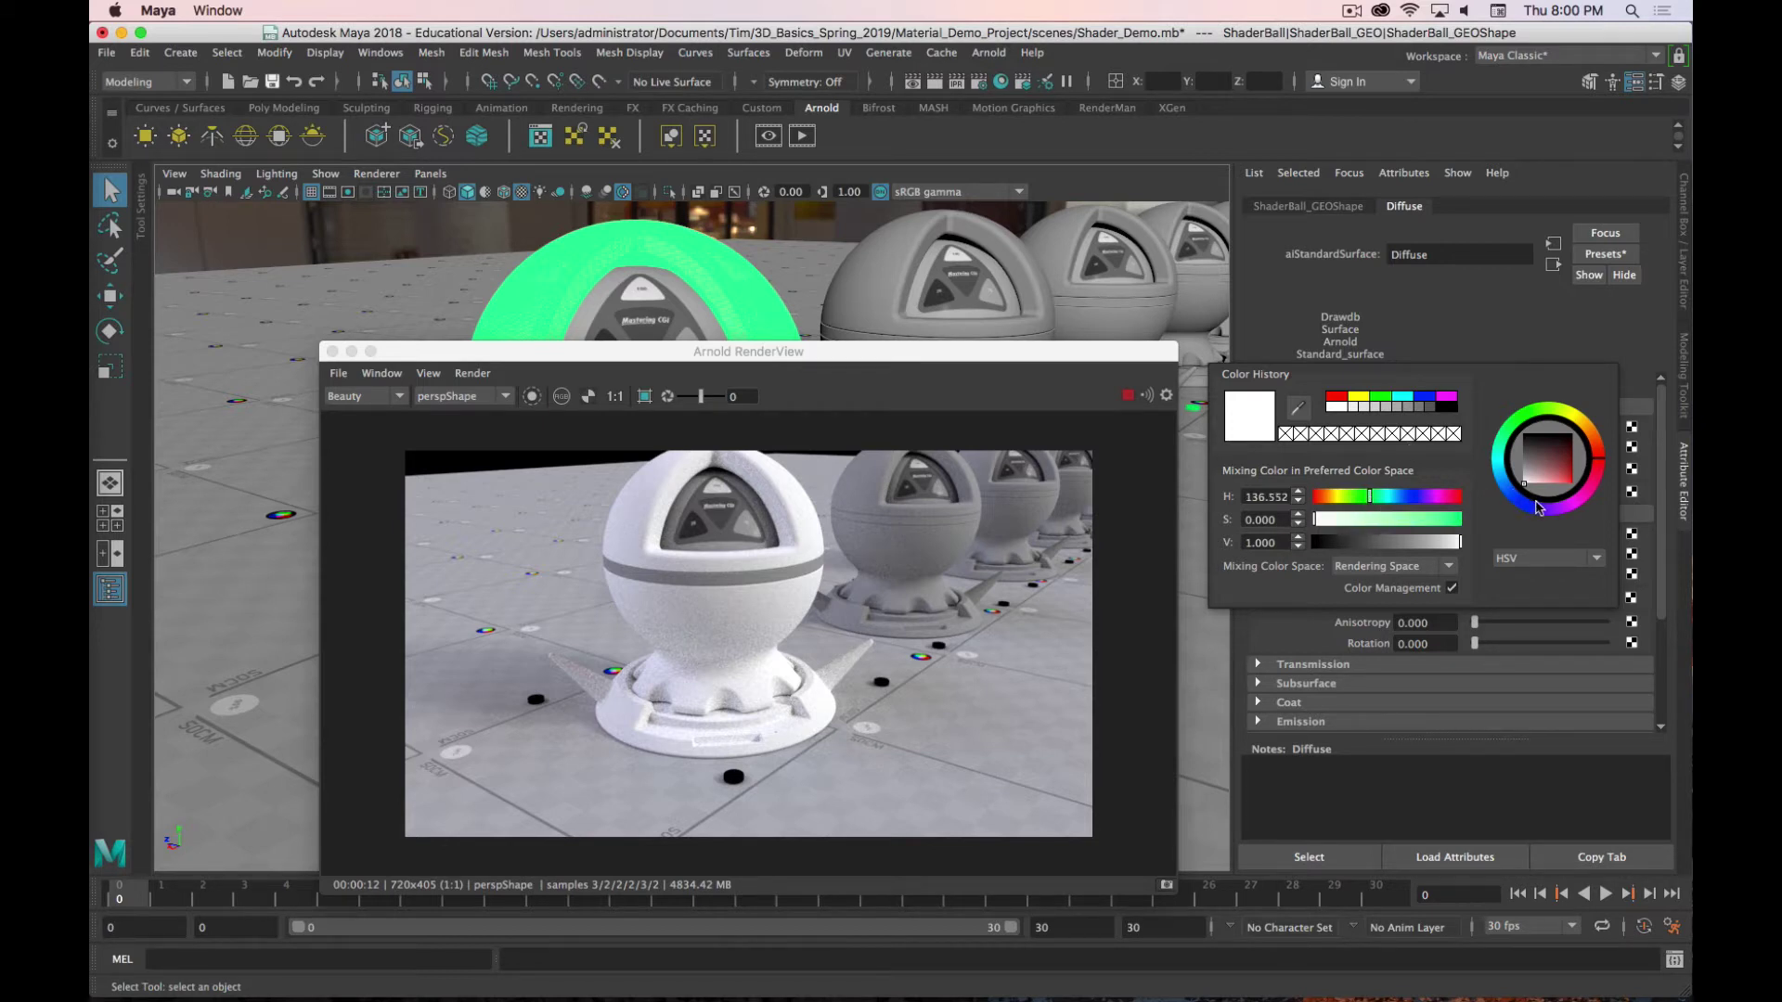
left_click_drag(1538, 507, 1563, 506)
left_click(1386, 496)
left_click_drag(1390, 519, 1440, 524)
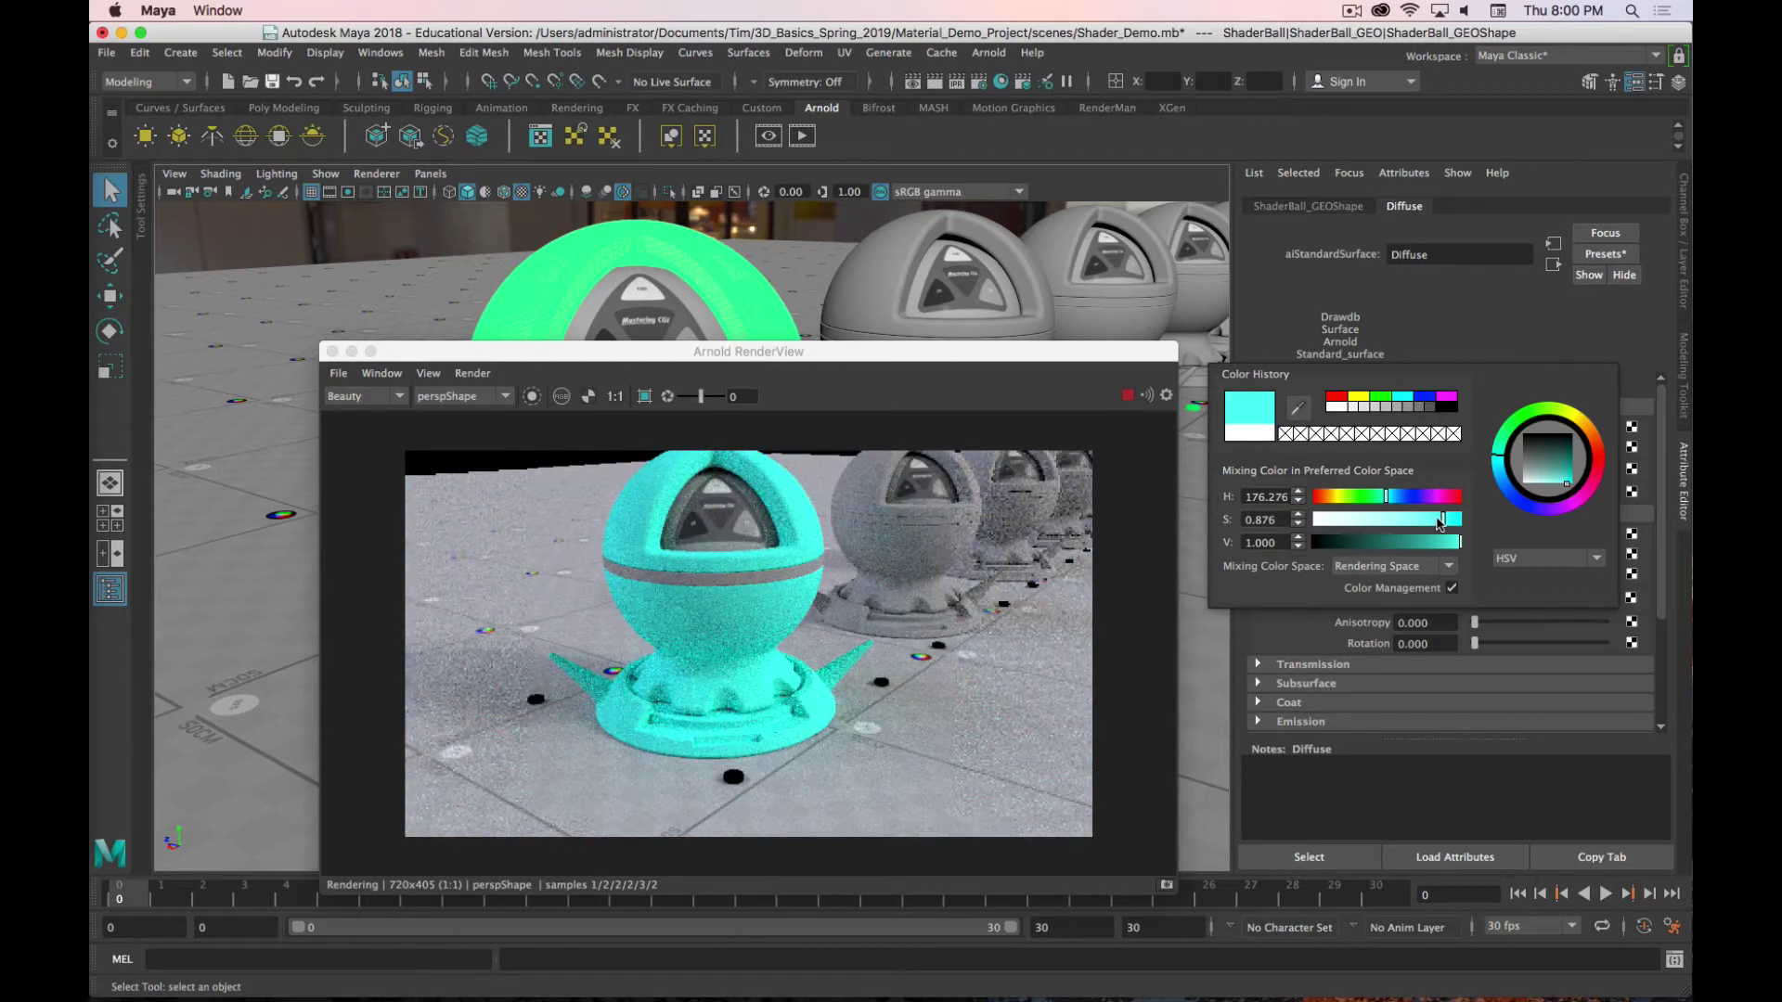
left_click(1387, 499)
left_click_drag(1458, 542, 1442, 548)
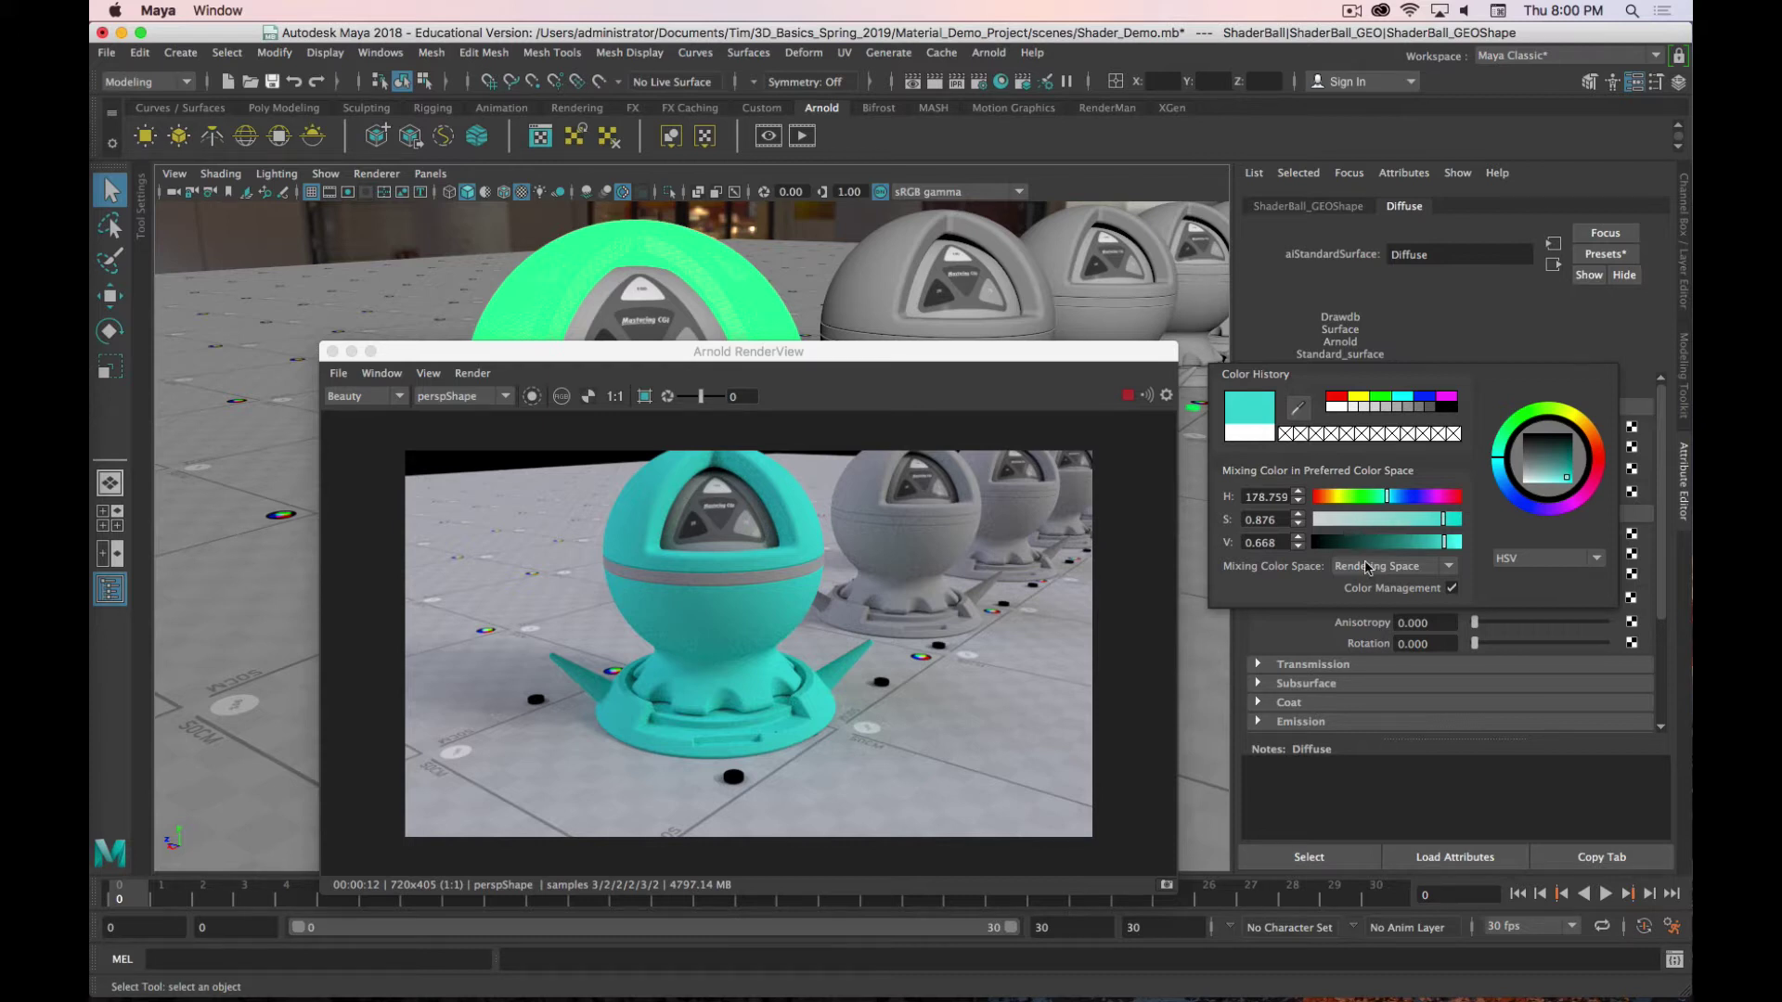
Step: Darken the base color to a value of 0.008, then brighten it to a value of 0.468
left_click_drag(1396, 547, 1331, 549)
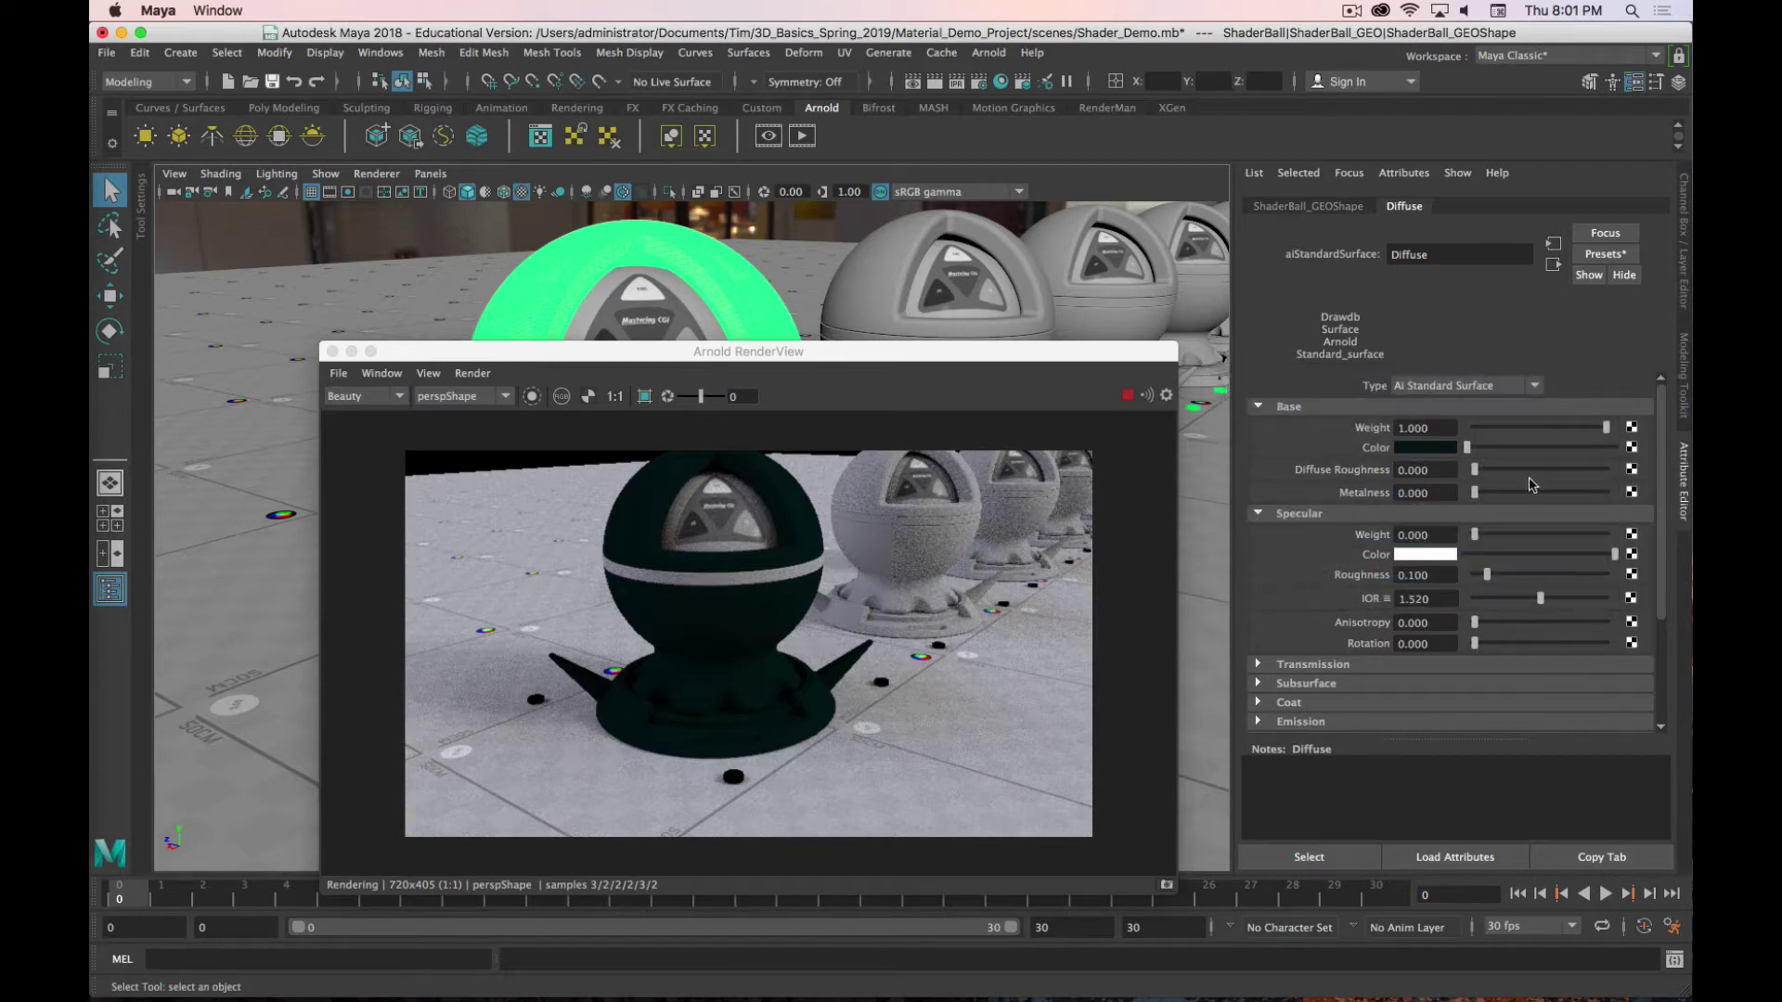
left_click(1434, 450)
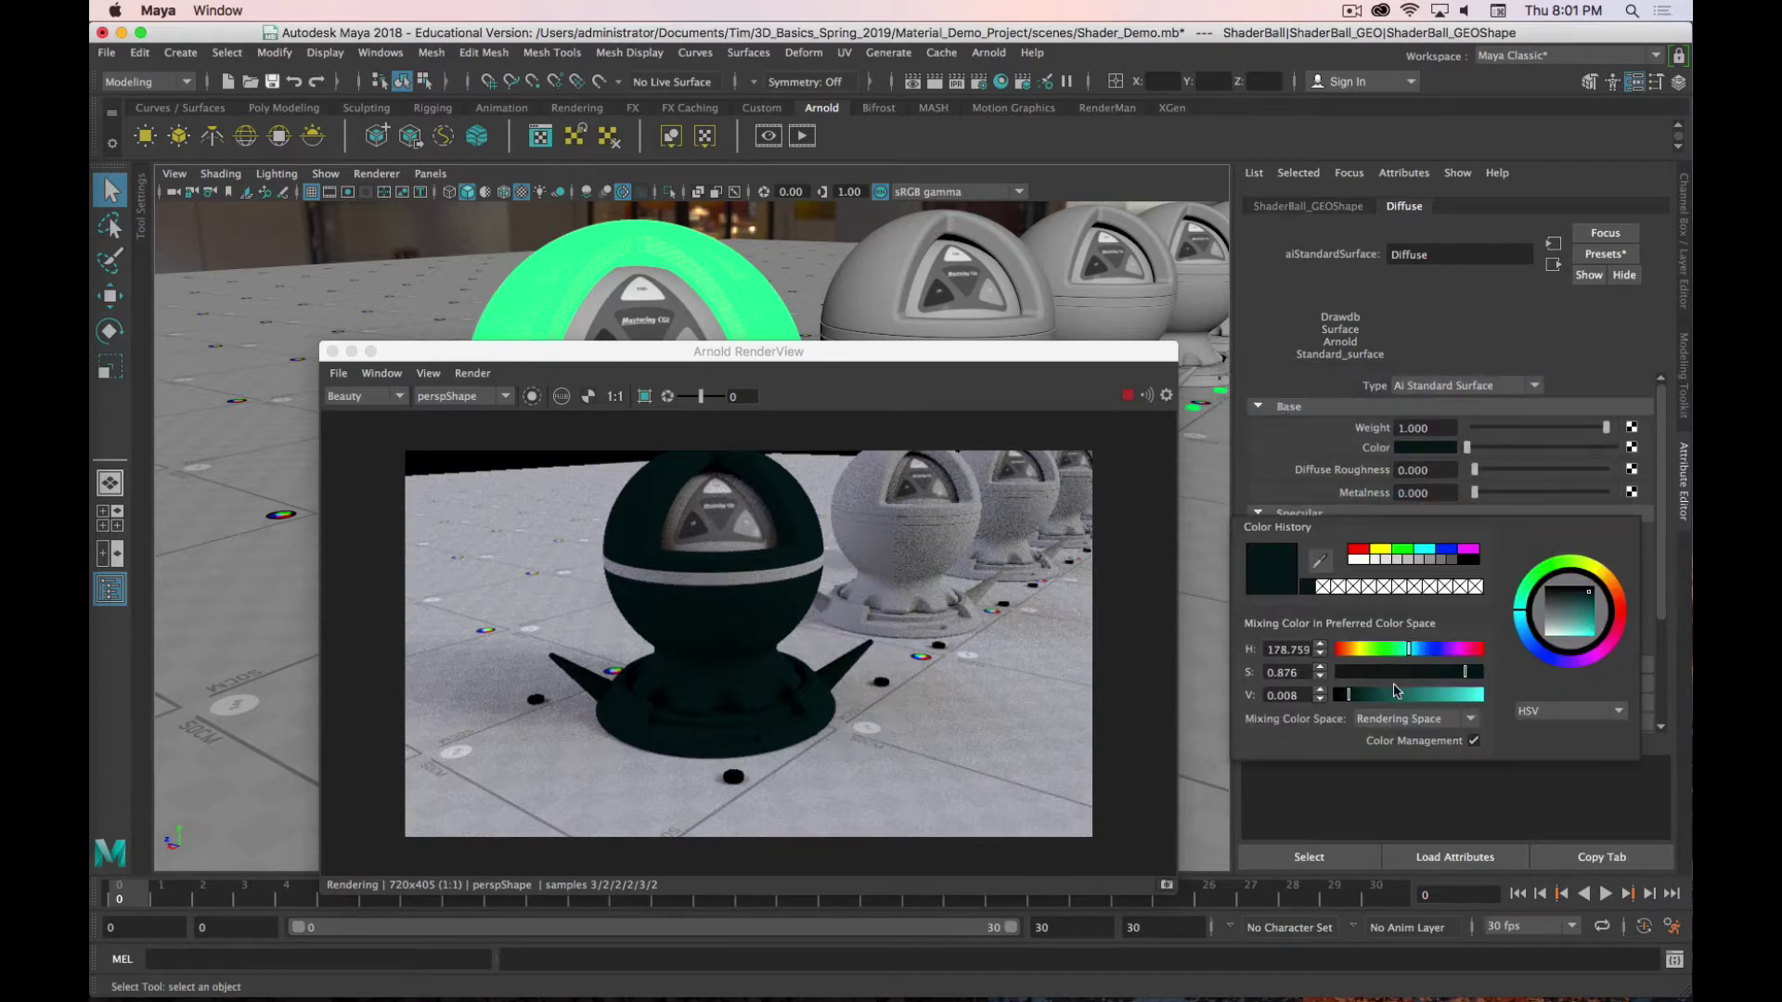
left_click_drag(1396, 690, 1449, 708)
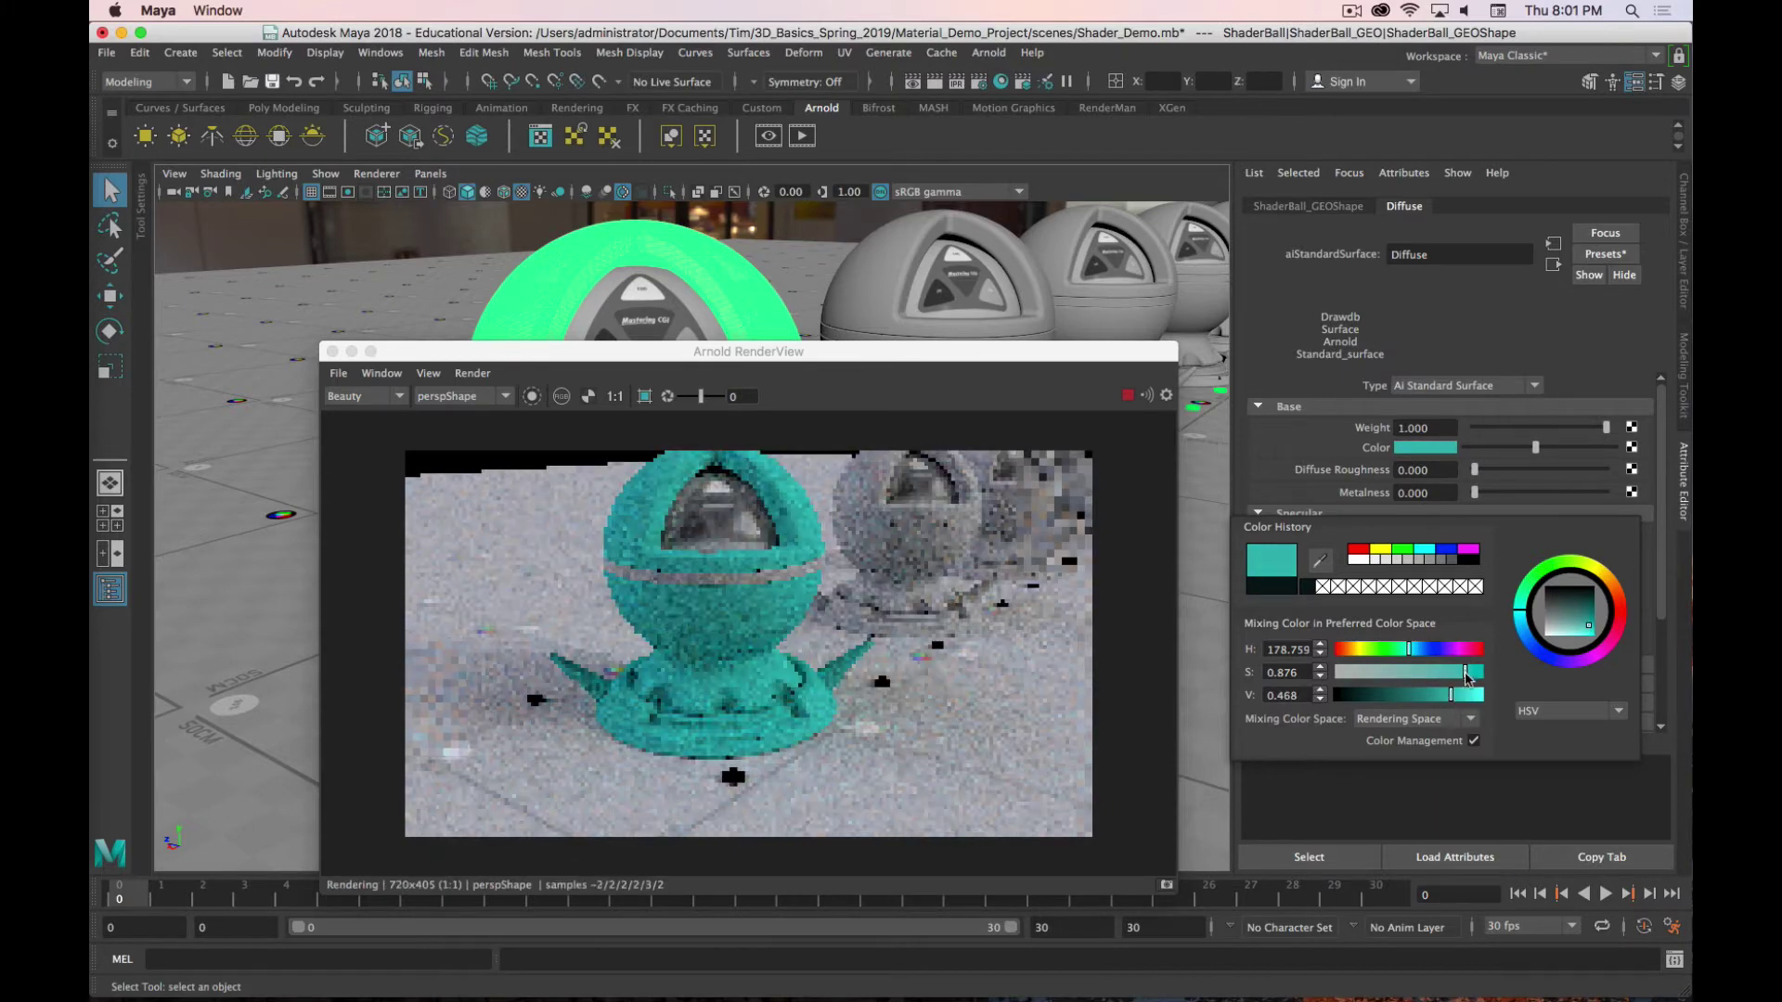
left_click(464, 954)
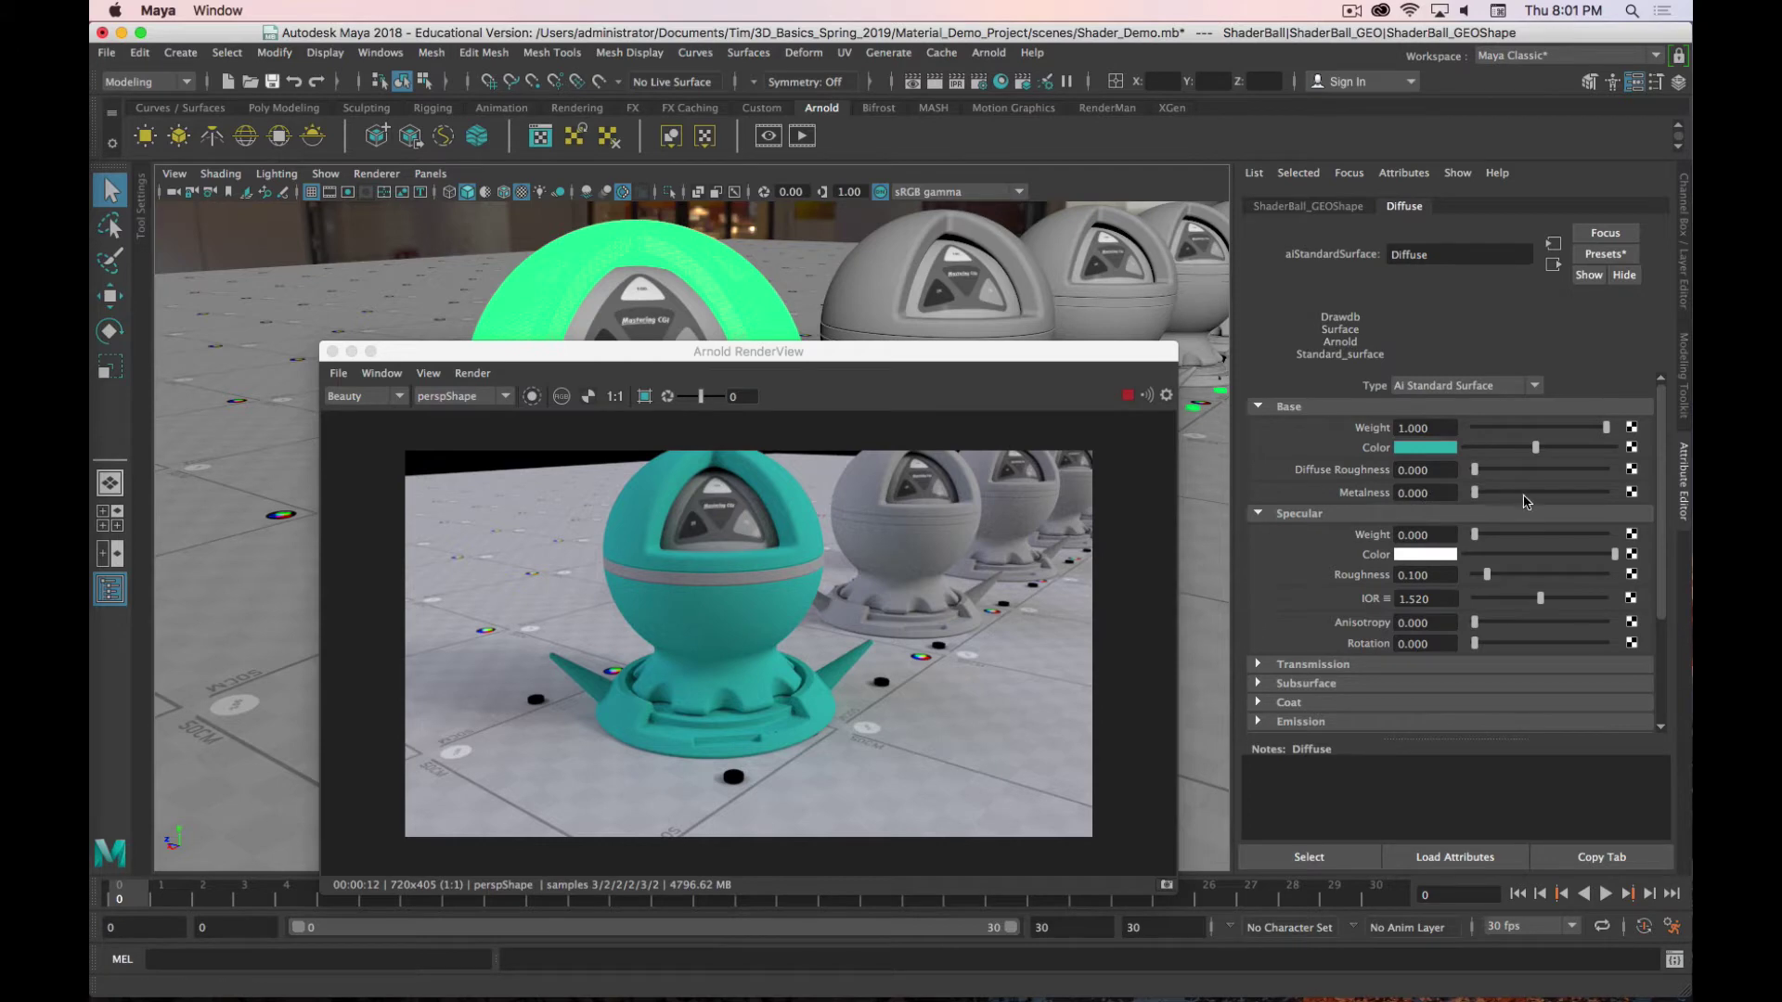
Step: Set the Diffuse material's diffuse roughness to 1 and move the Arnold RenderView higher over the viewport
mouse_move(1474, 469)
left_mouse_down()
mouse_move(1513, 471)
mouse_move(1474, 470)
left_mouse_up()
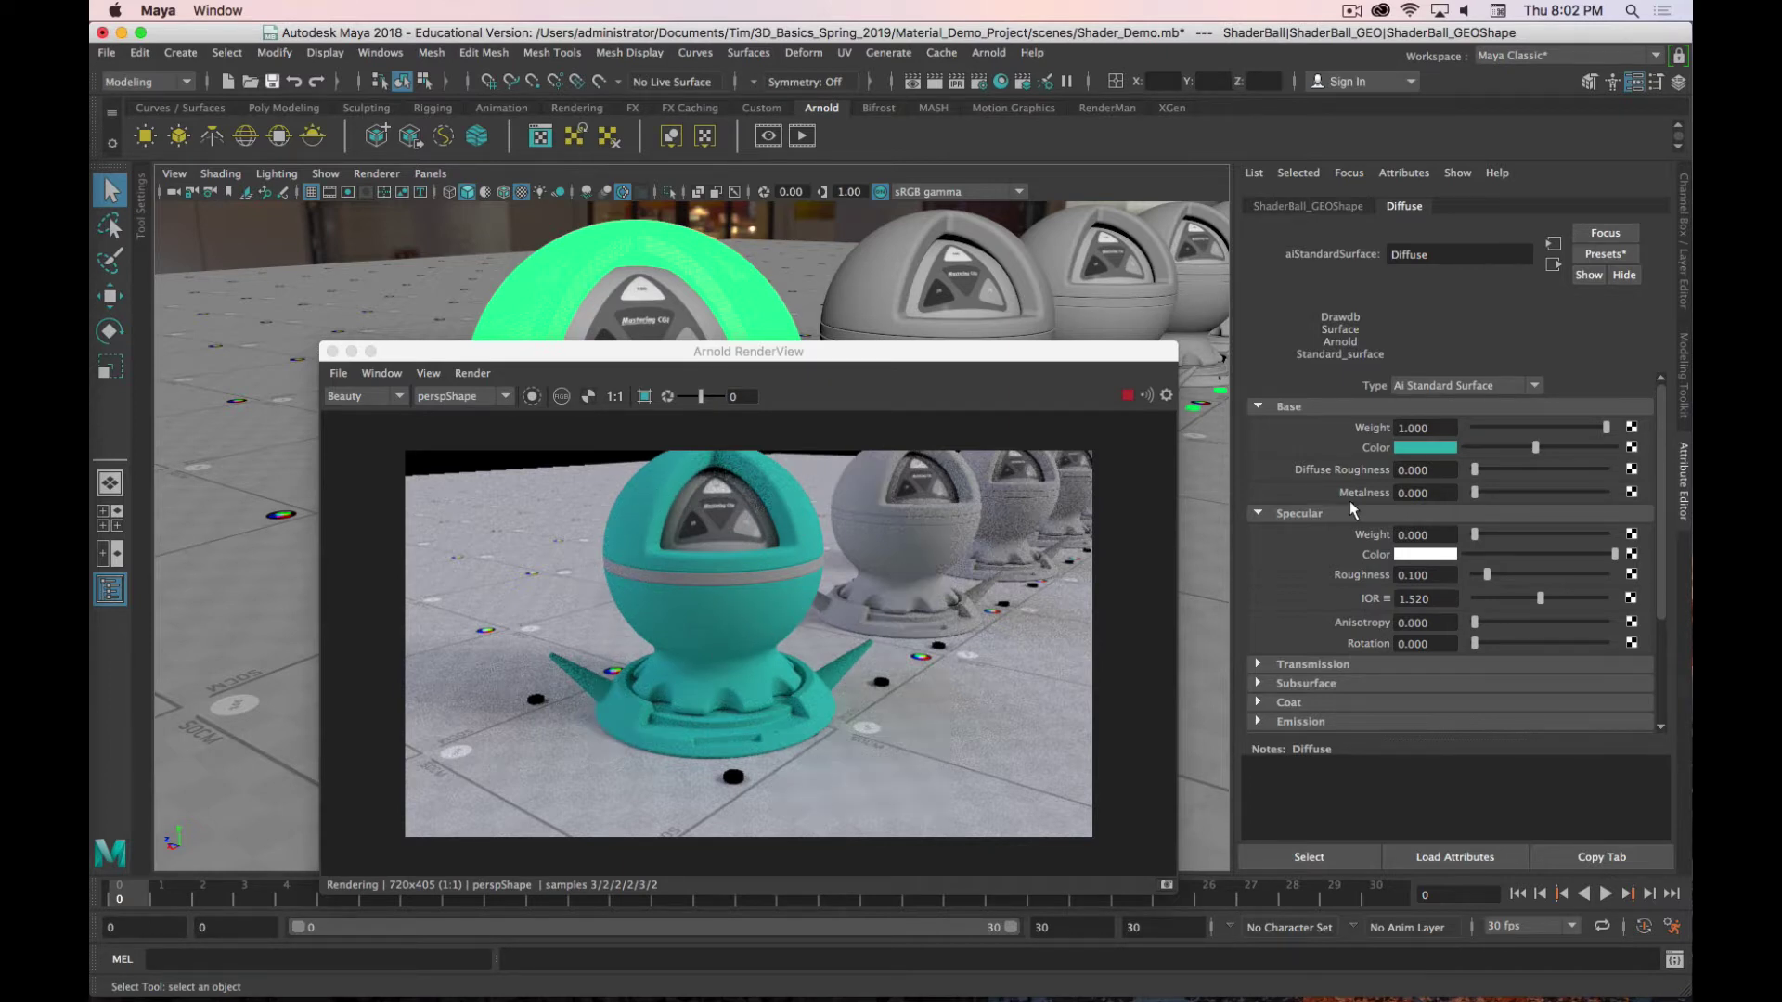
left_click_drag(1475, 469, 1686, 475)
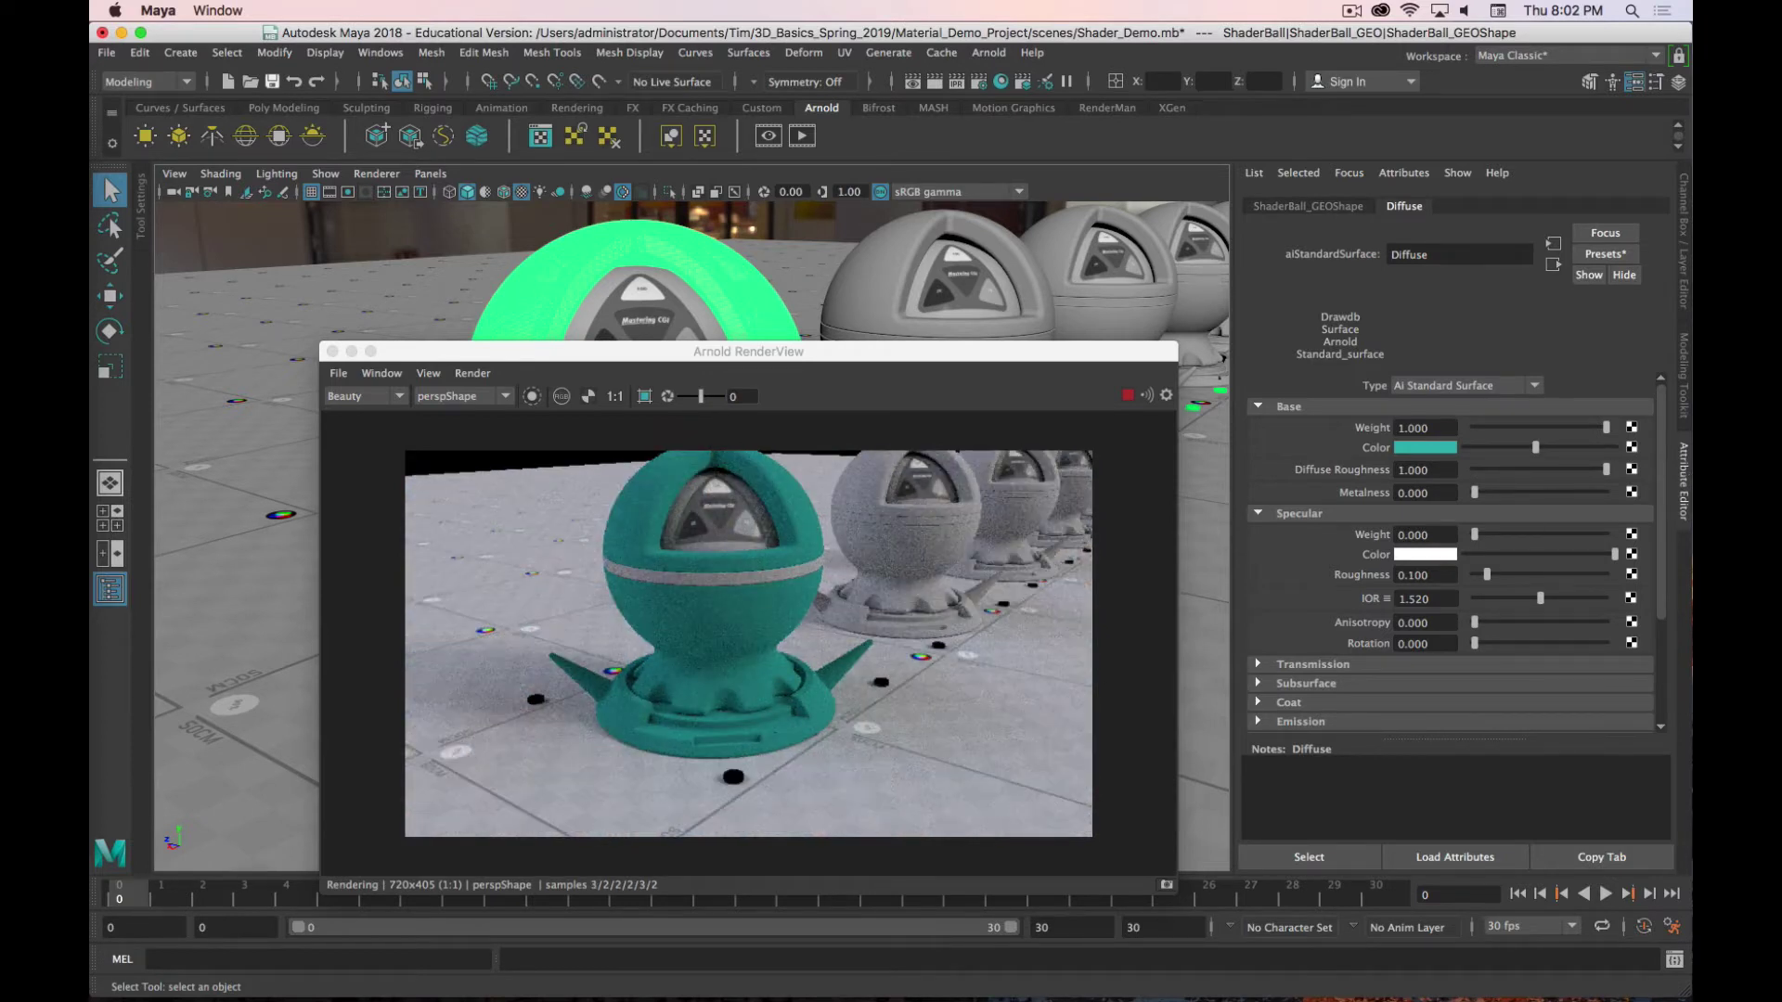
key("super+Tab")
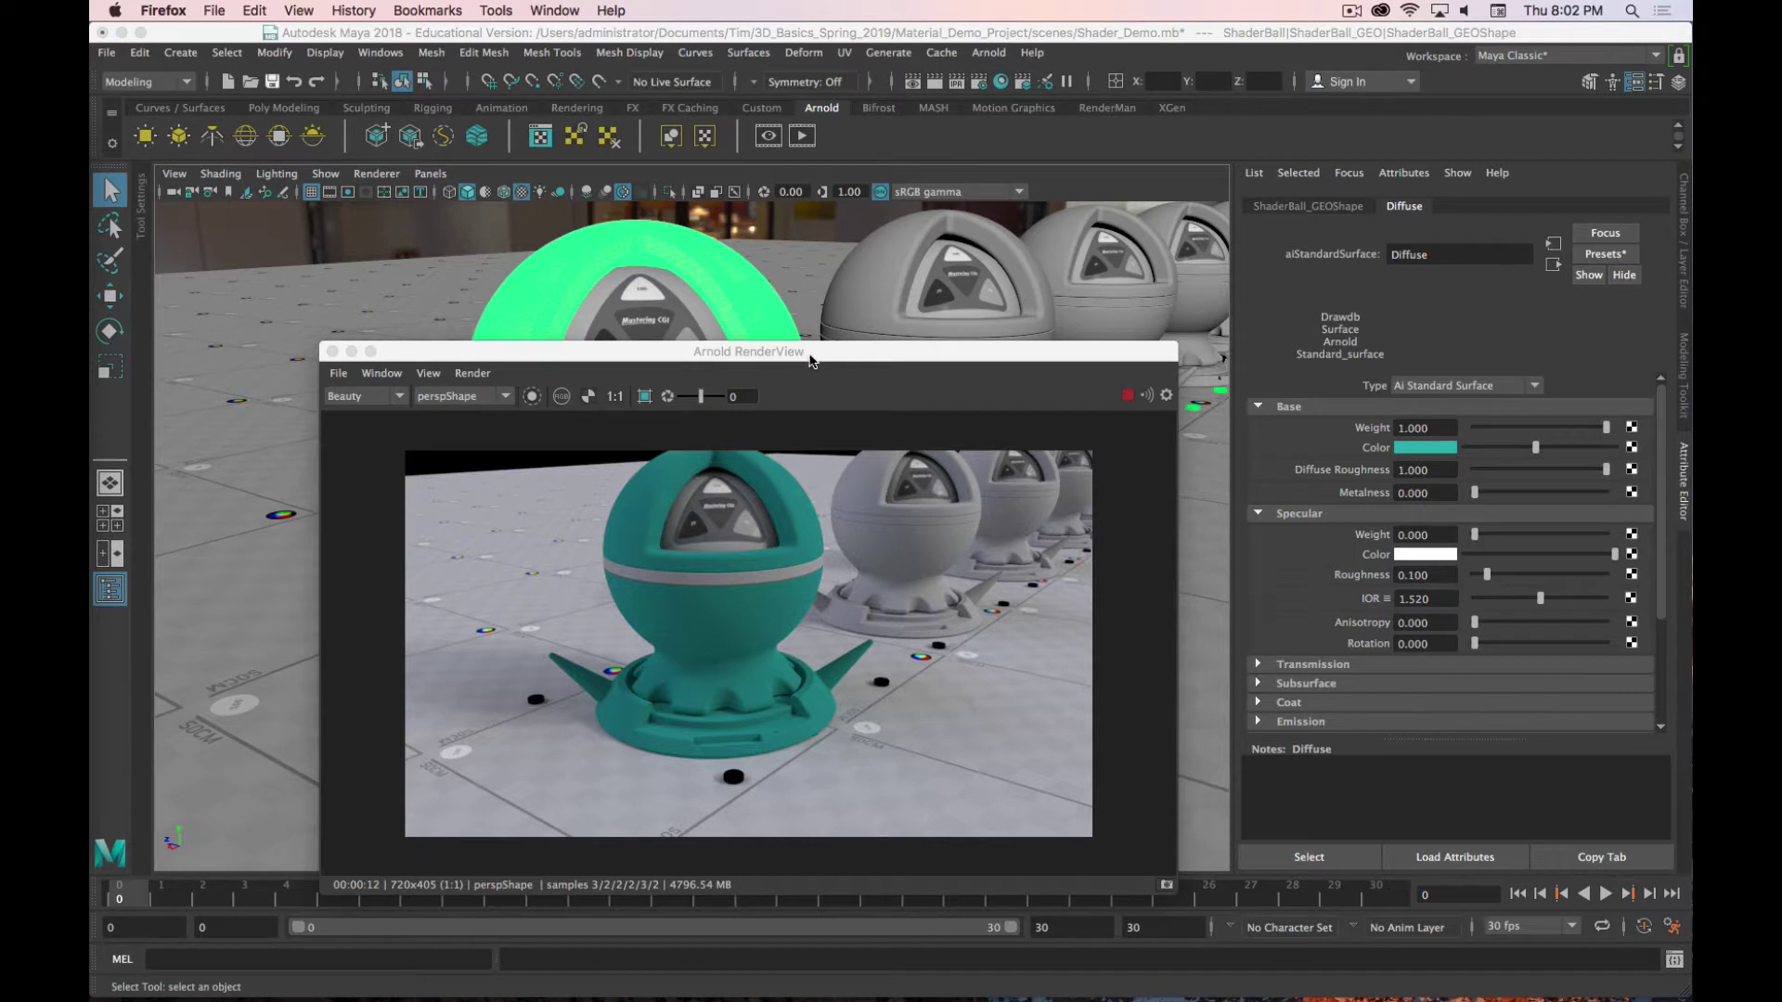
left_click_drag(796, 359, 789, 247)
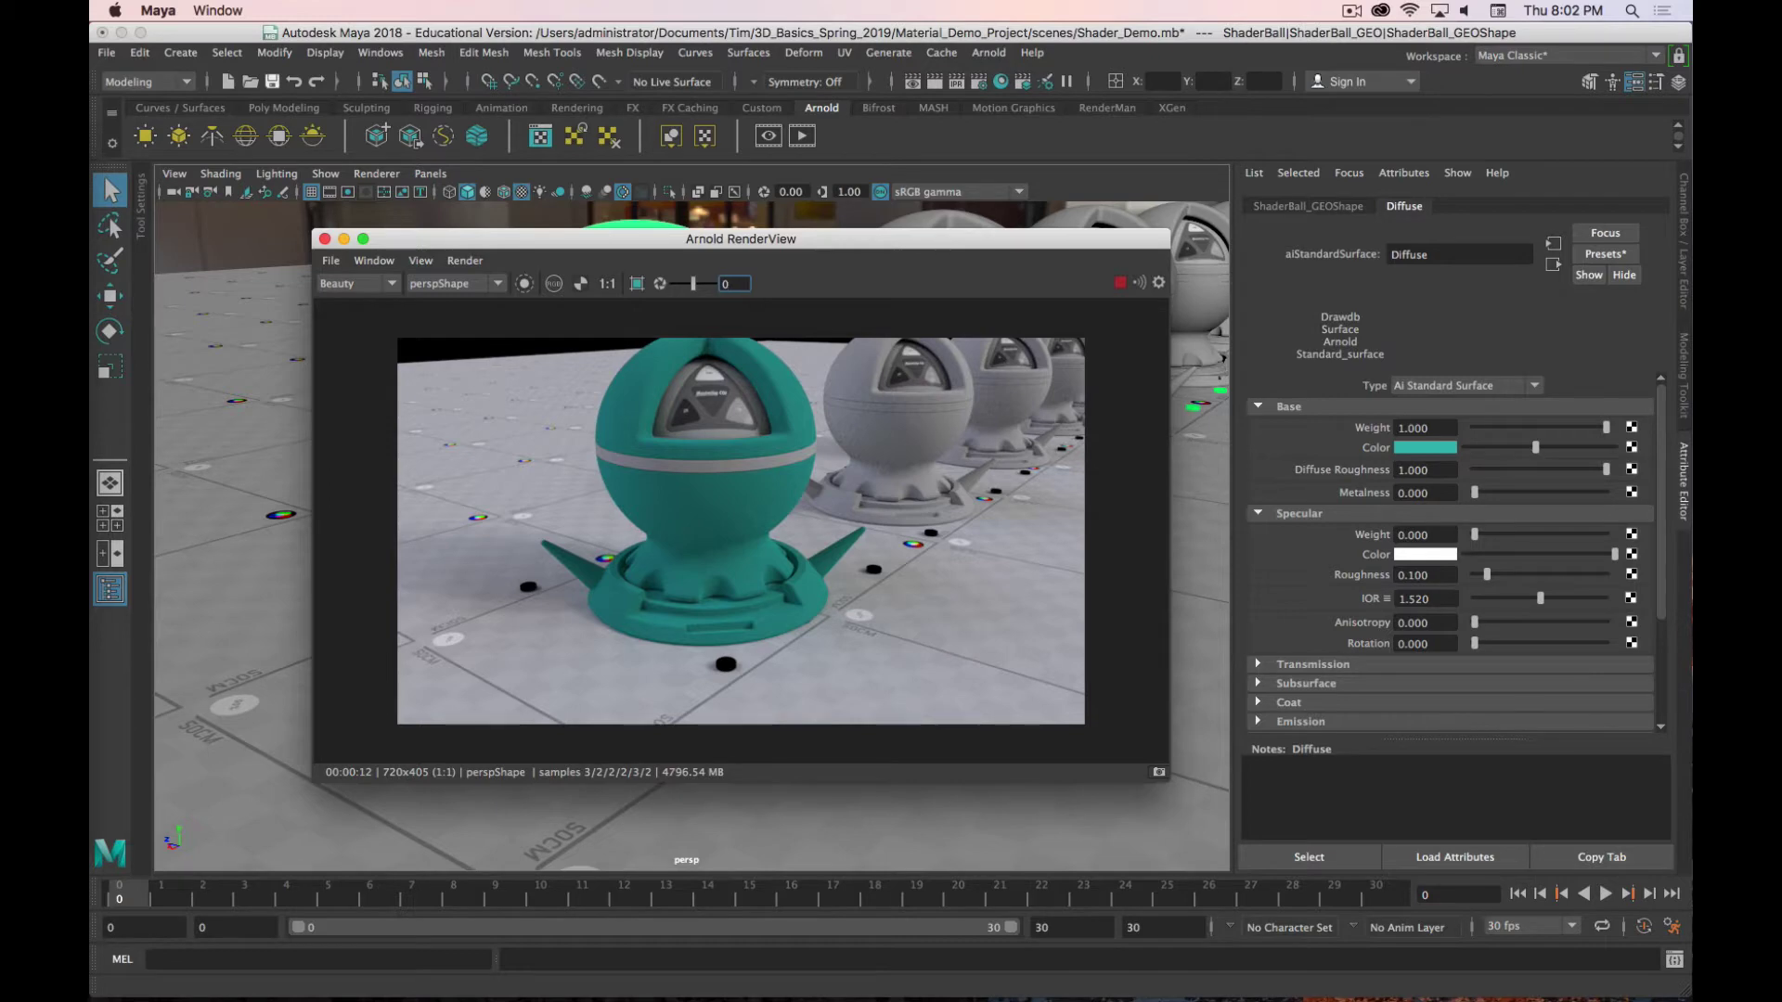
Step: Switch to Firefox and review the Arnold documentation on Standard Surface groups and the Base weight, color, diffuse roughness and metalness settings
key("super+Tab")
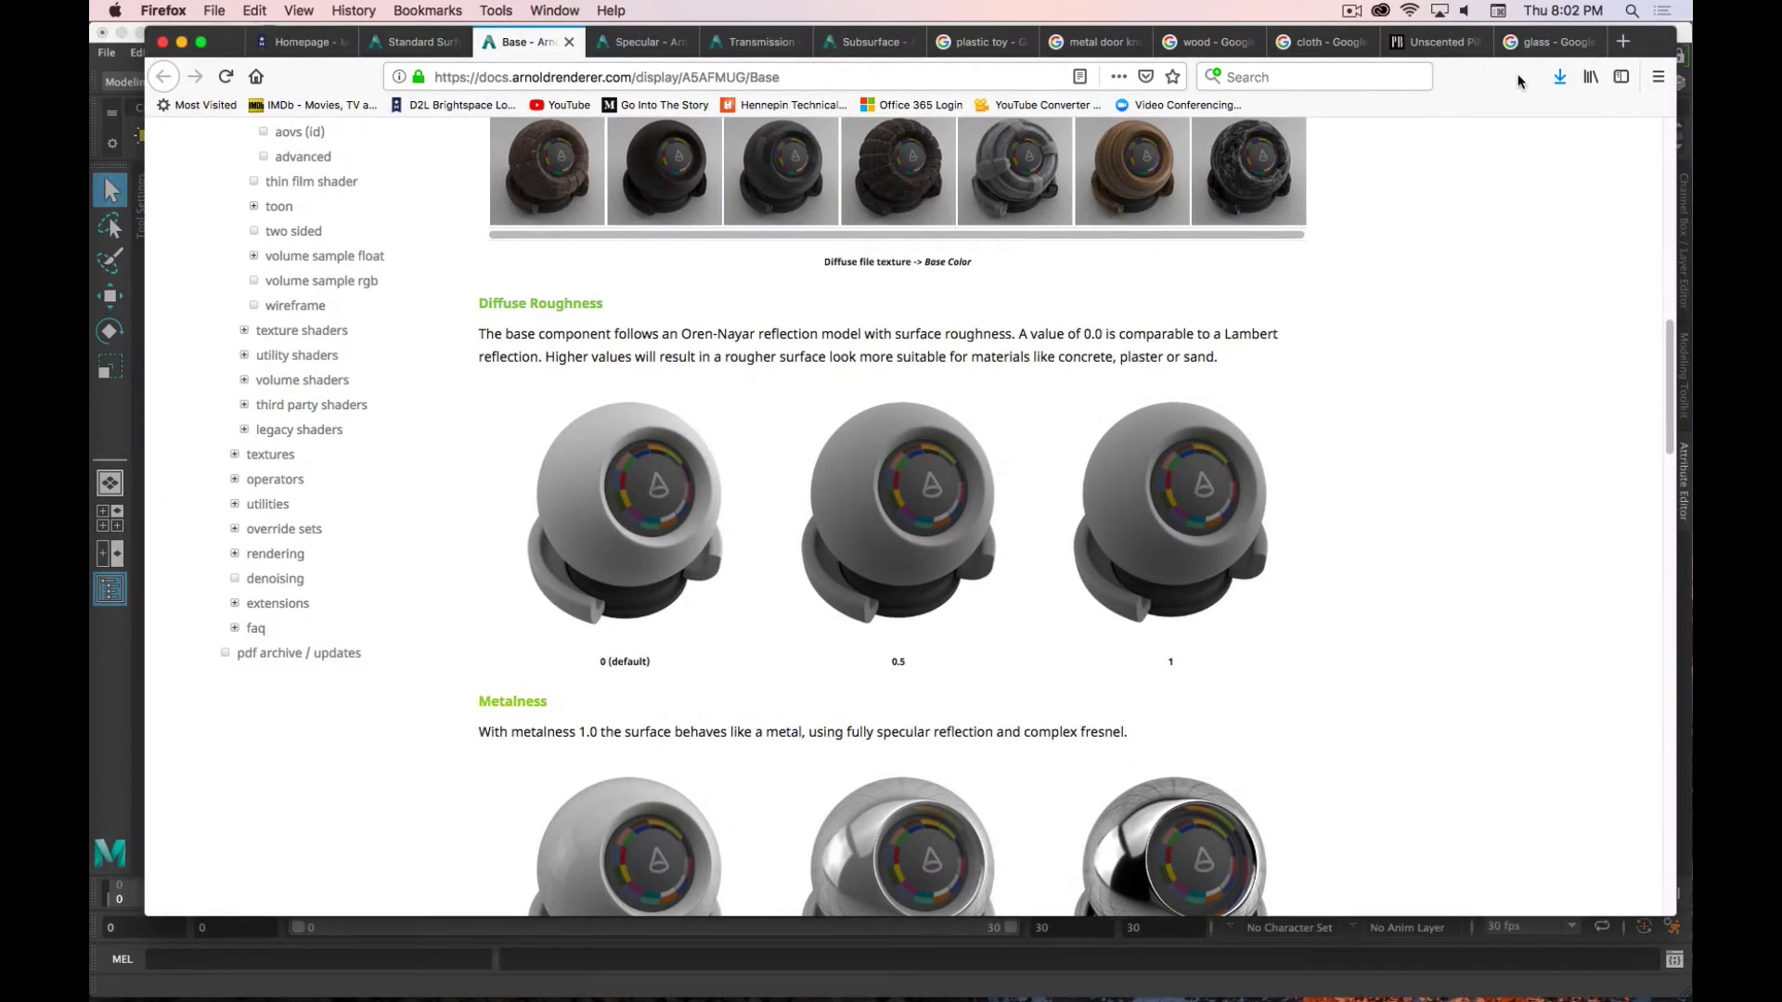
scroll(1011, 402, "up", 20)
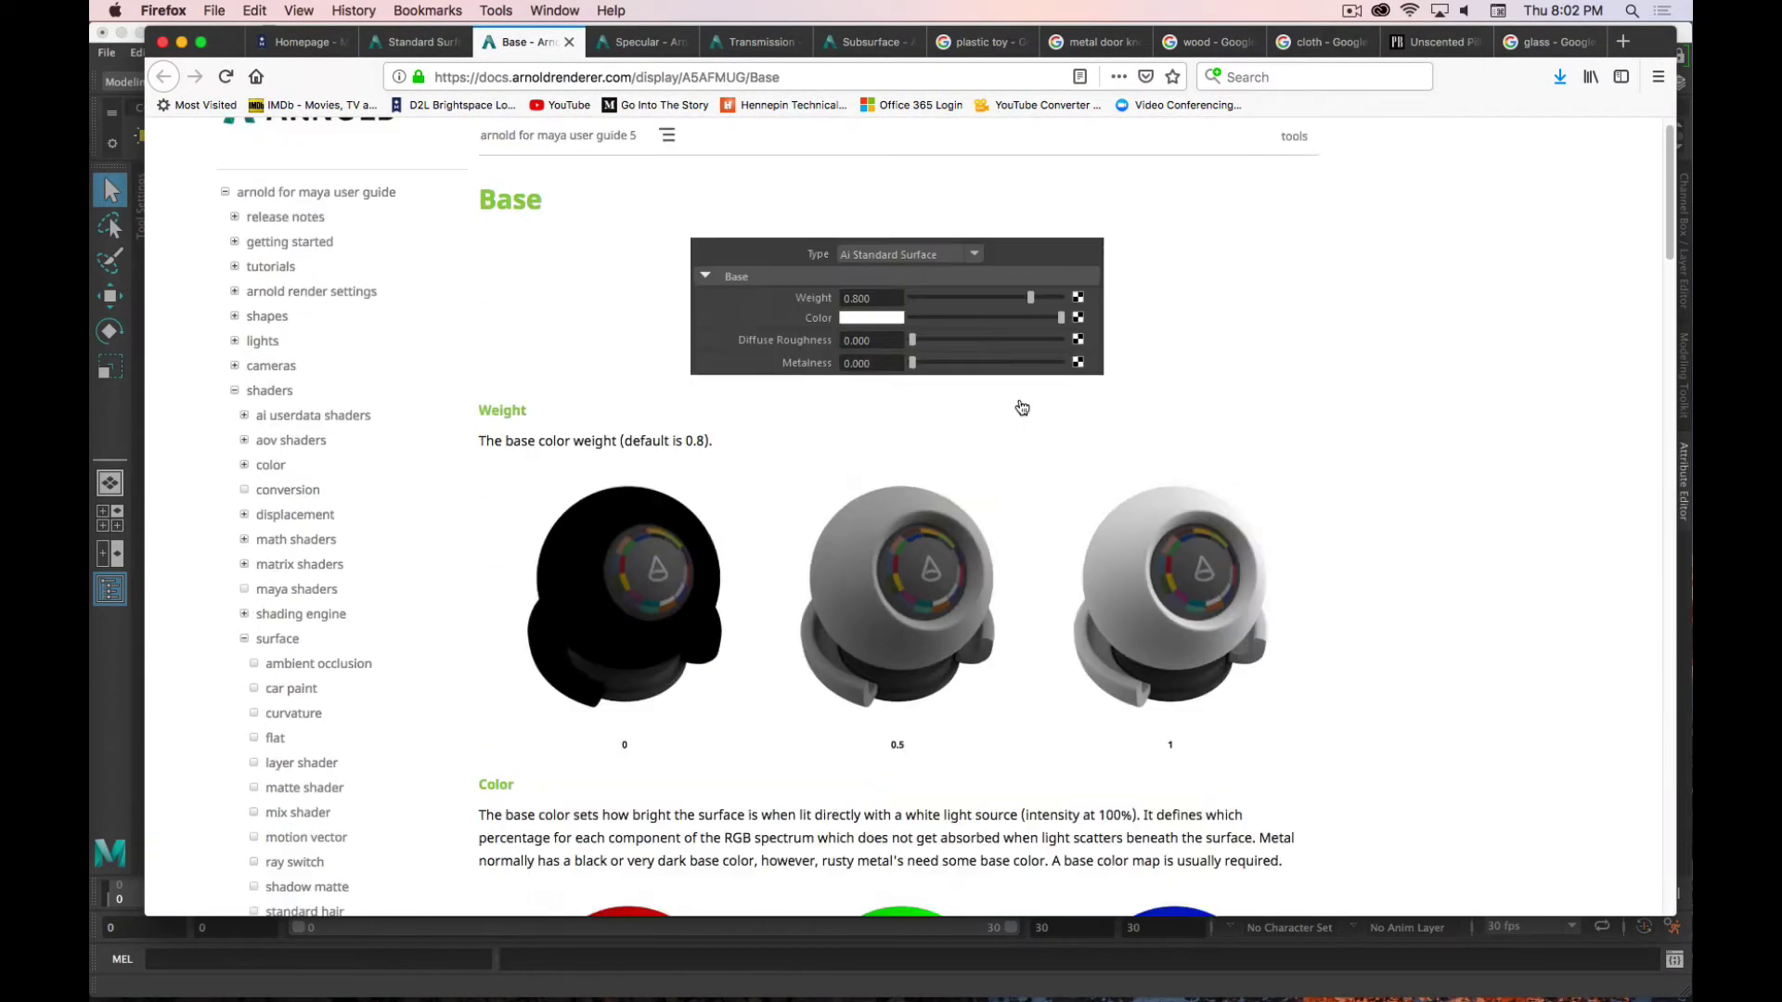
scroll(1021, 408, "up", 2)
left_click(413, 42)
scroll(791, 756, "down", 15)
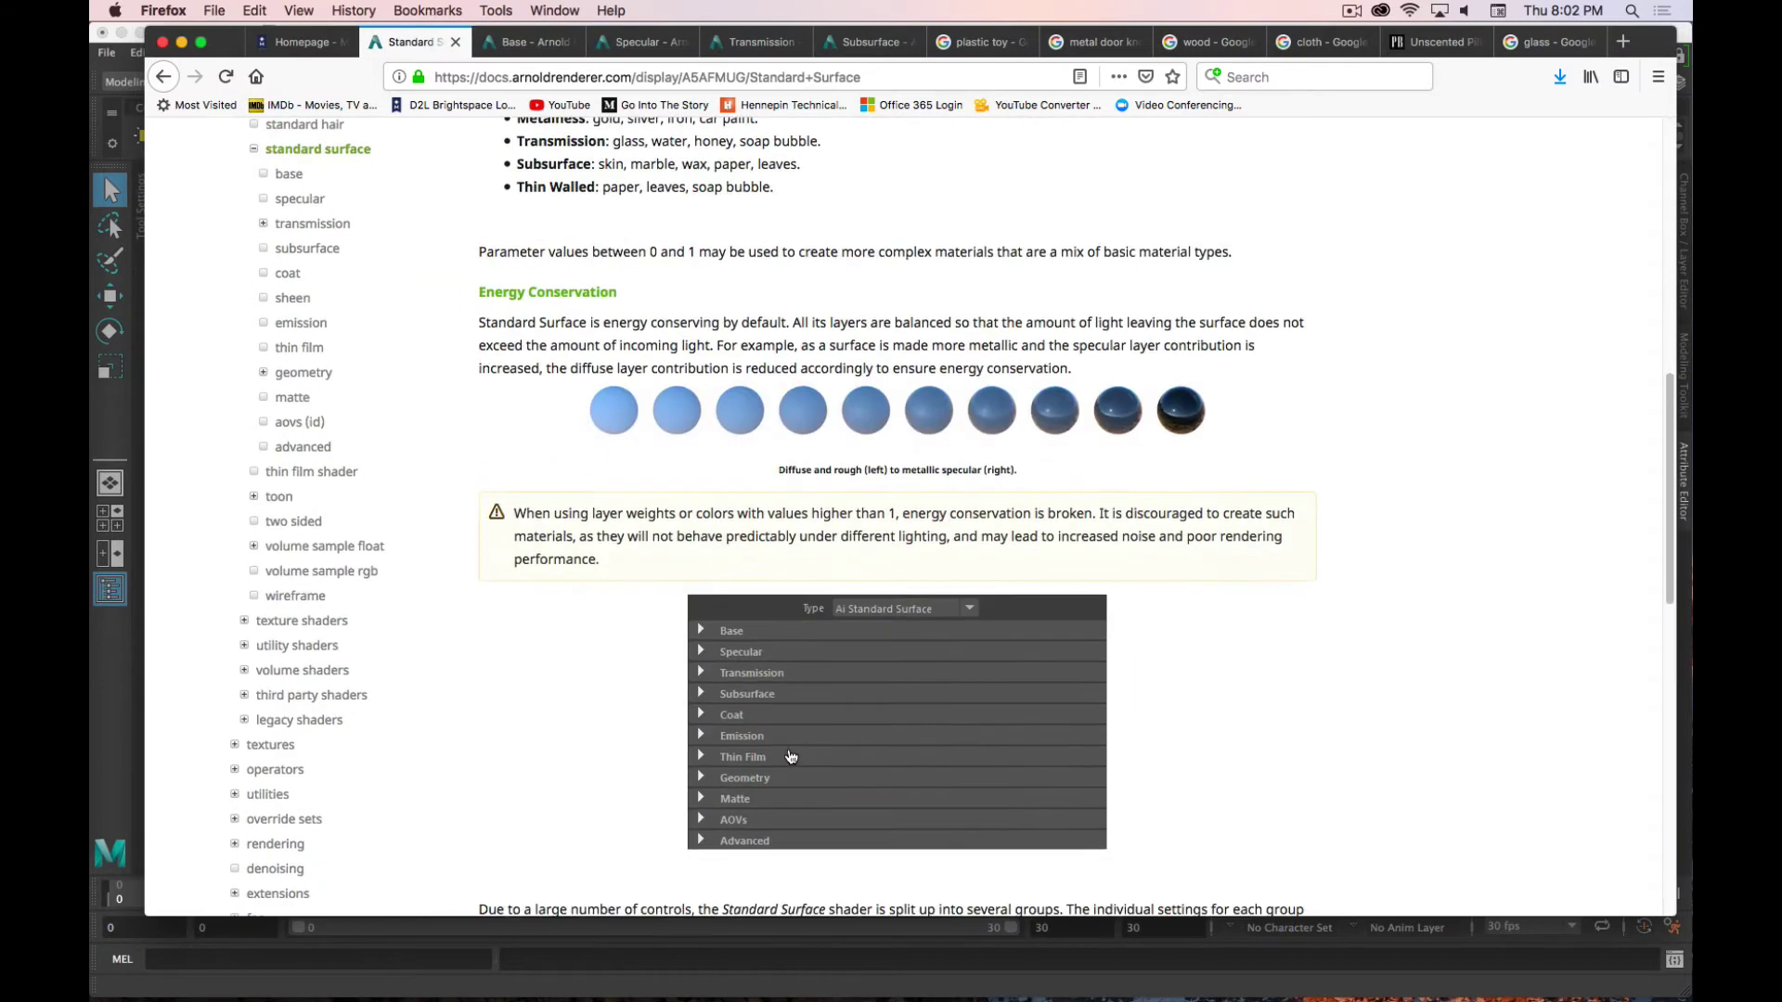
scroll(791, 757, "down", 10)
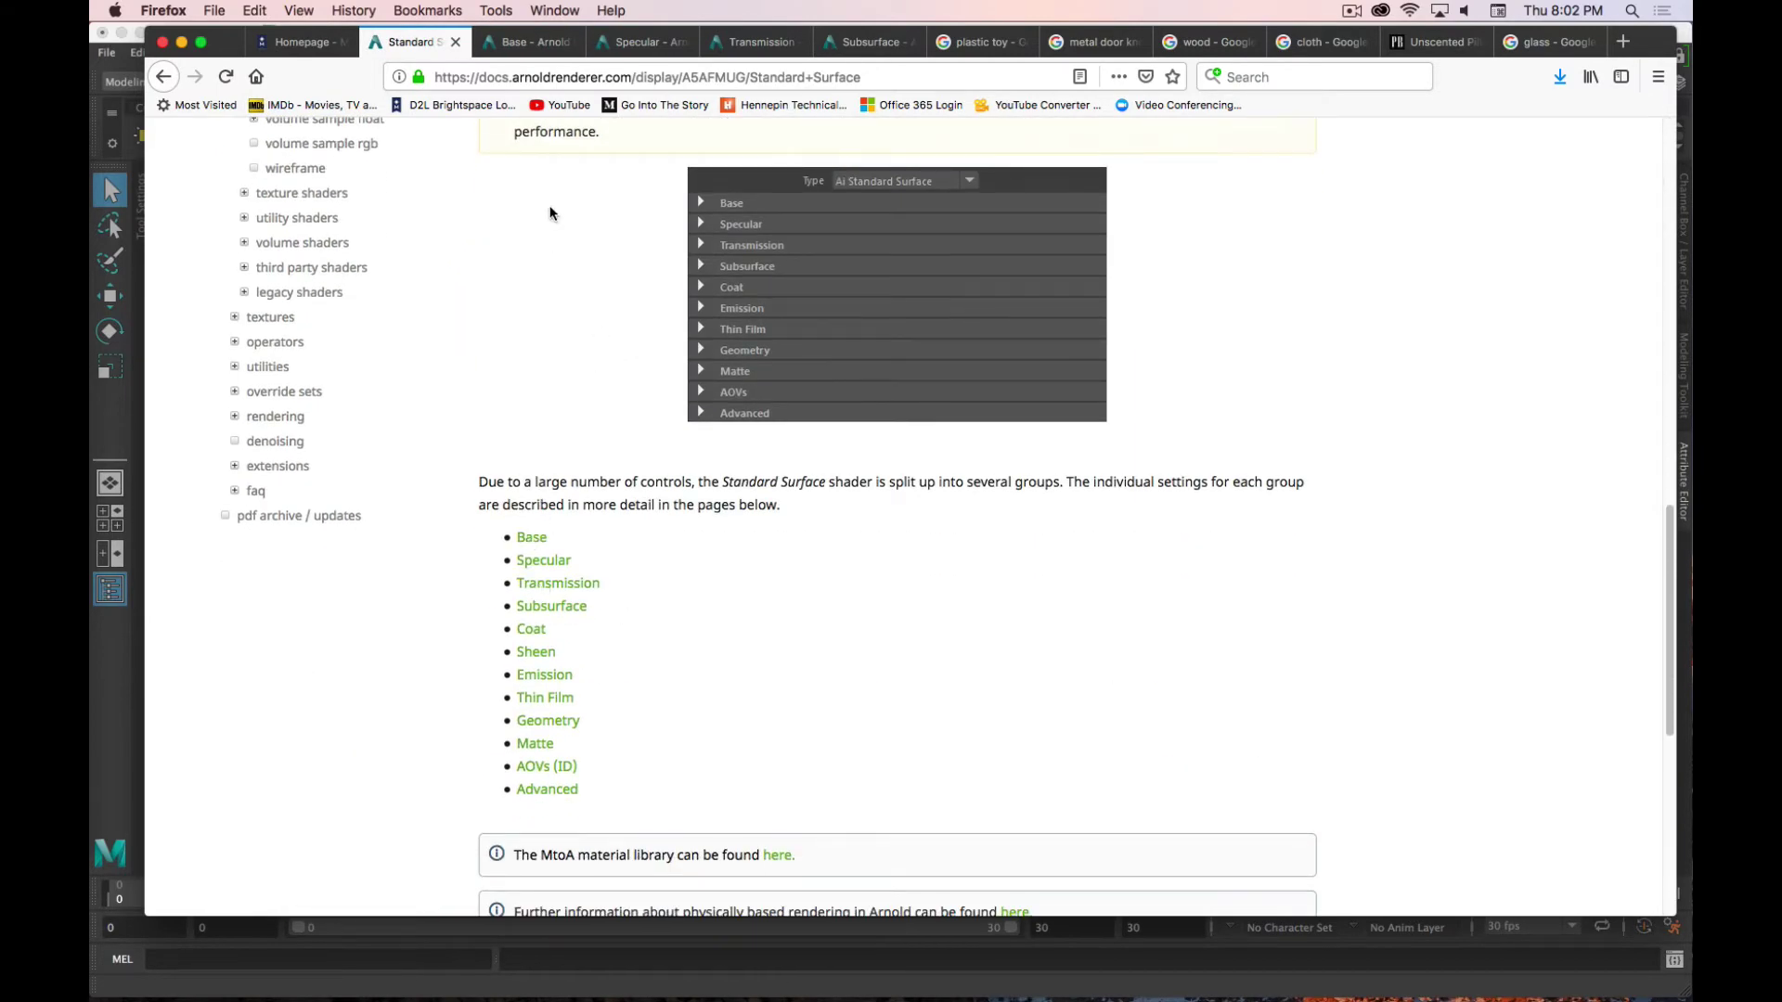
left_click(527, 42)
scroll(898, 567, "down", 10)
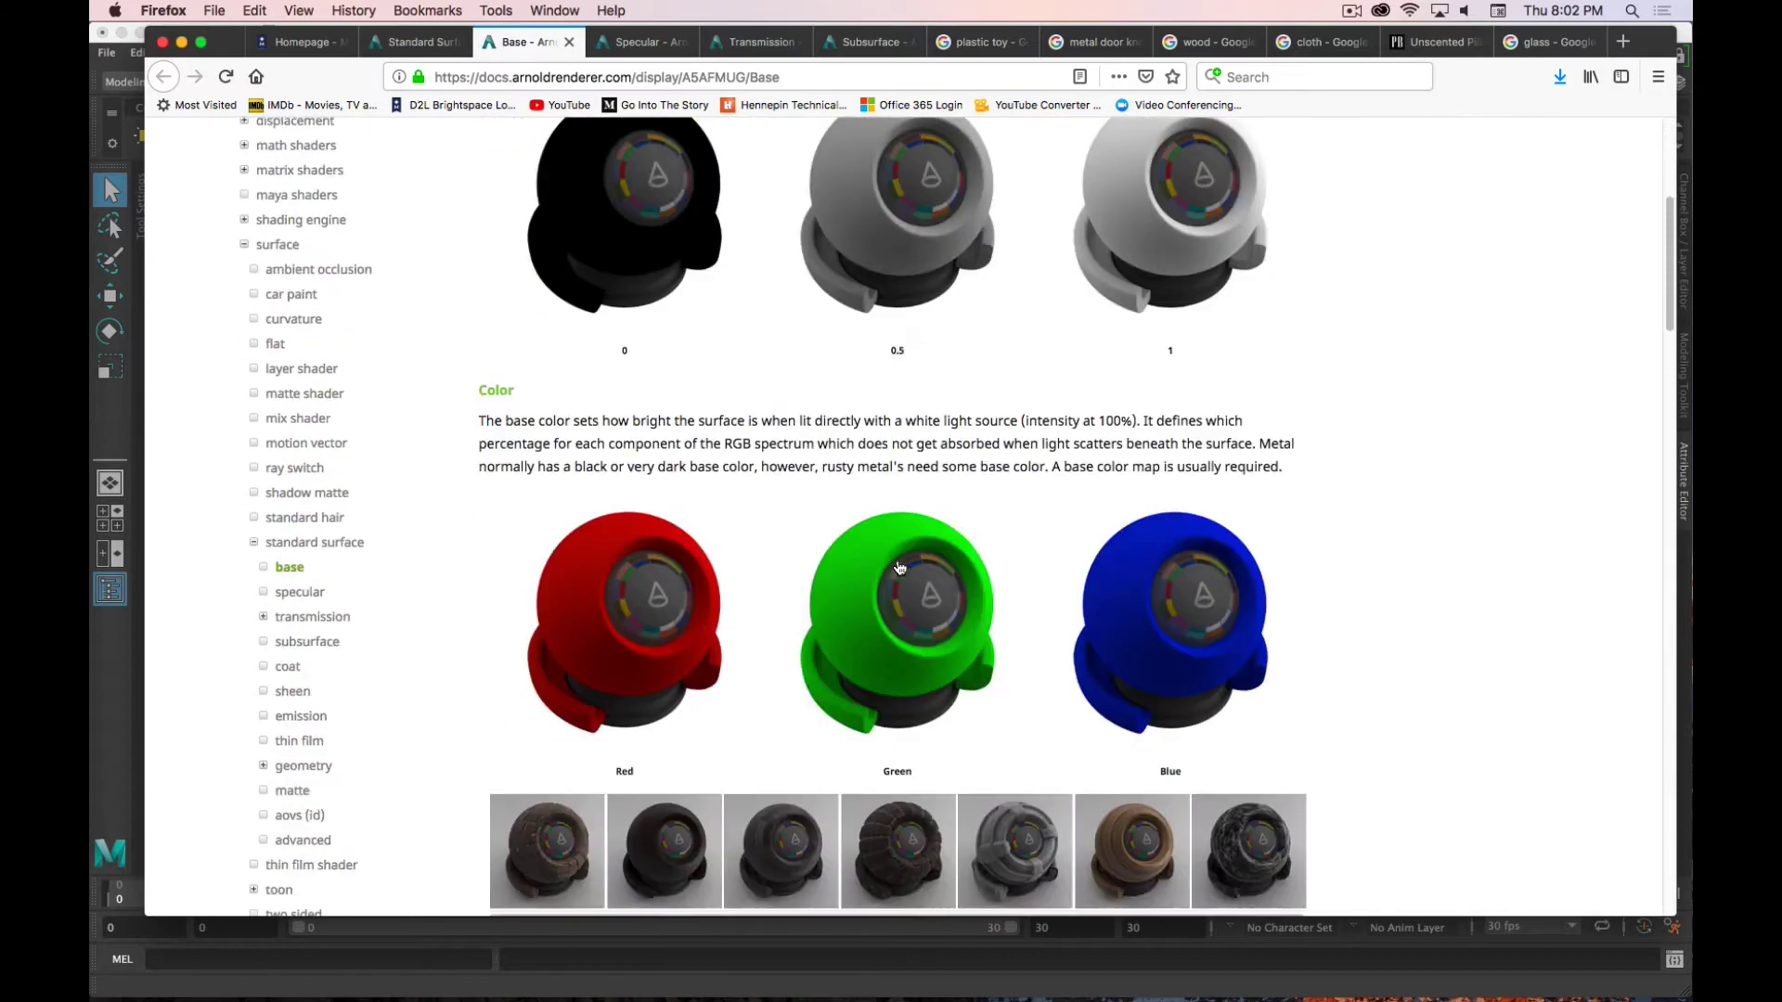
scroll(898, 567, "down", 6)
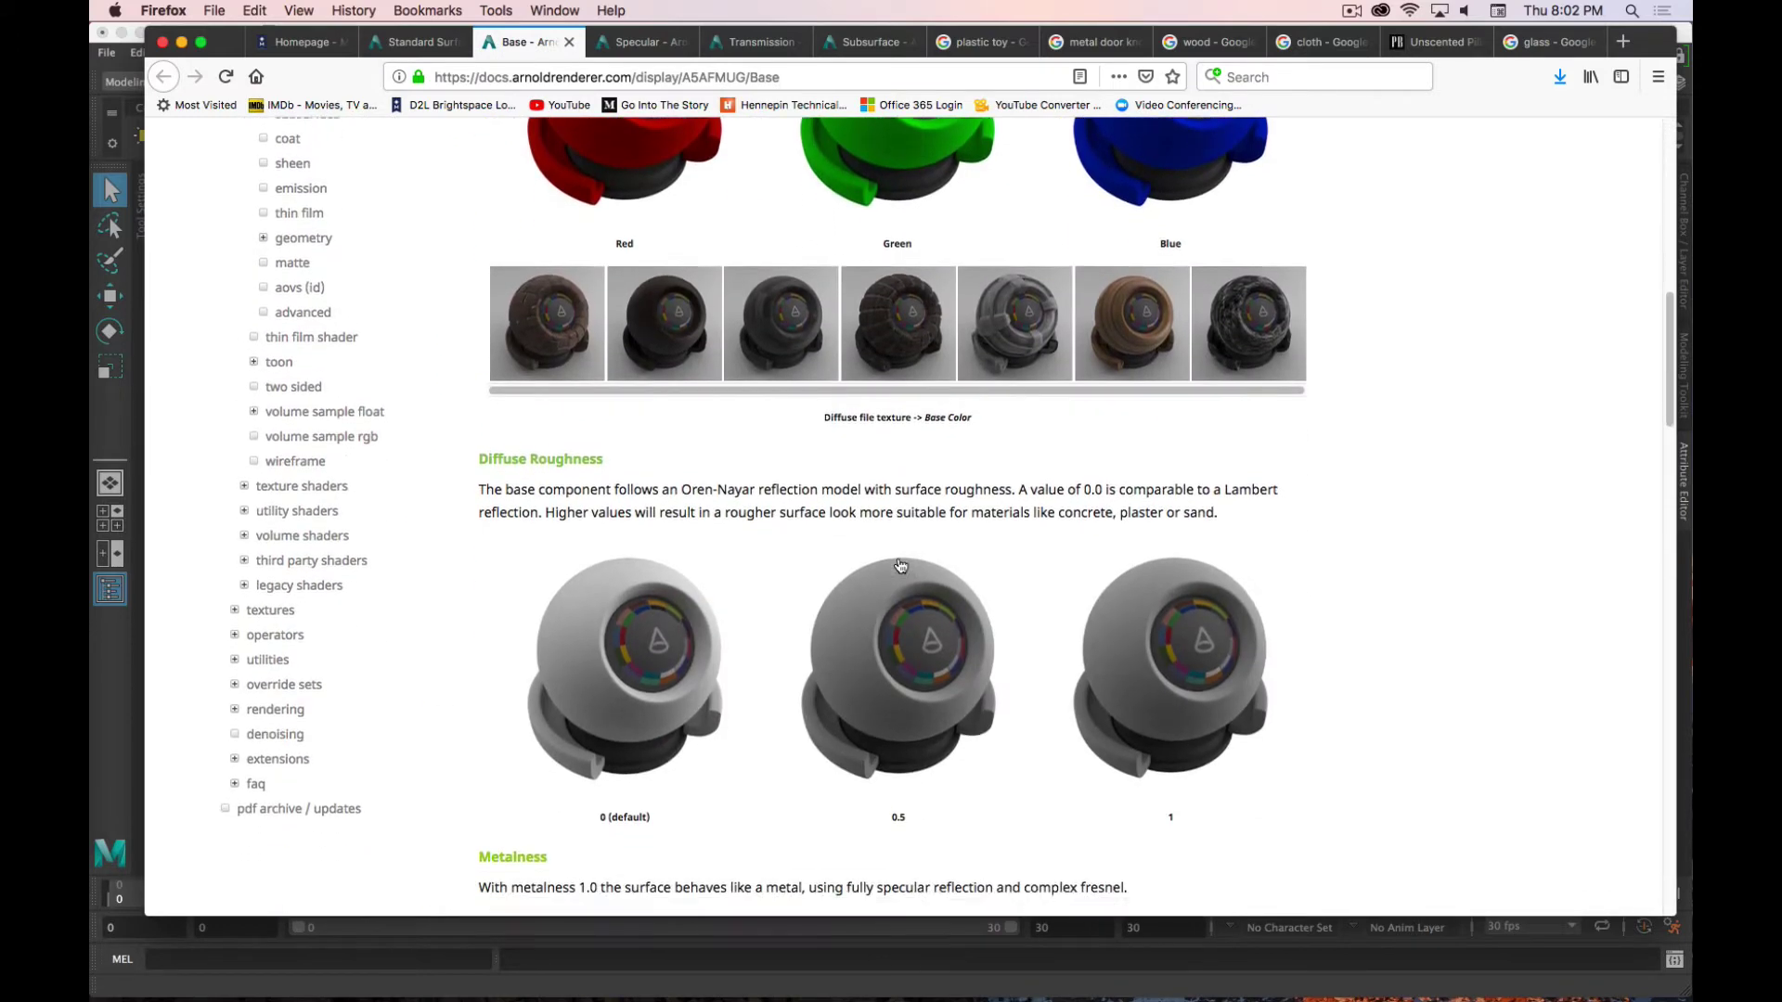
scroll(899, 565, "down", 5)
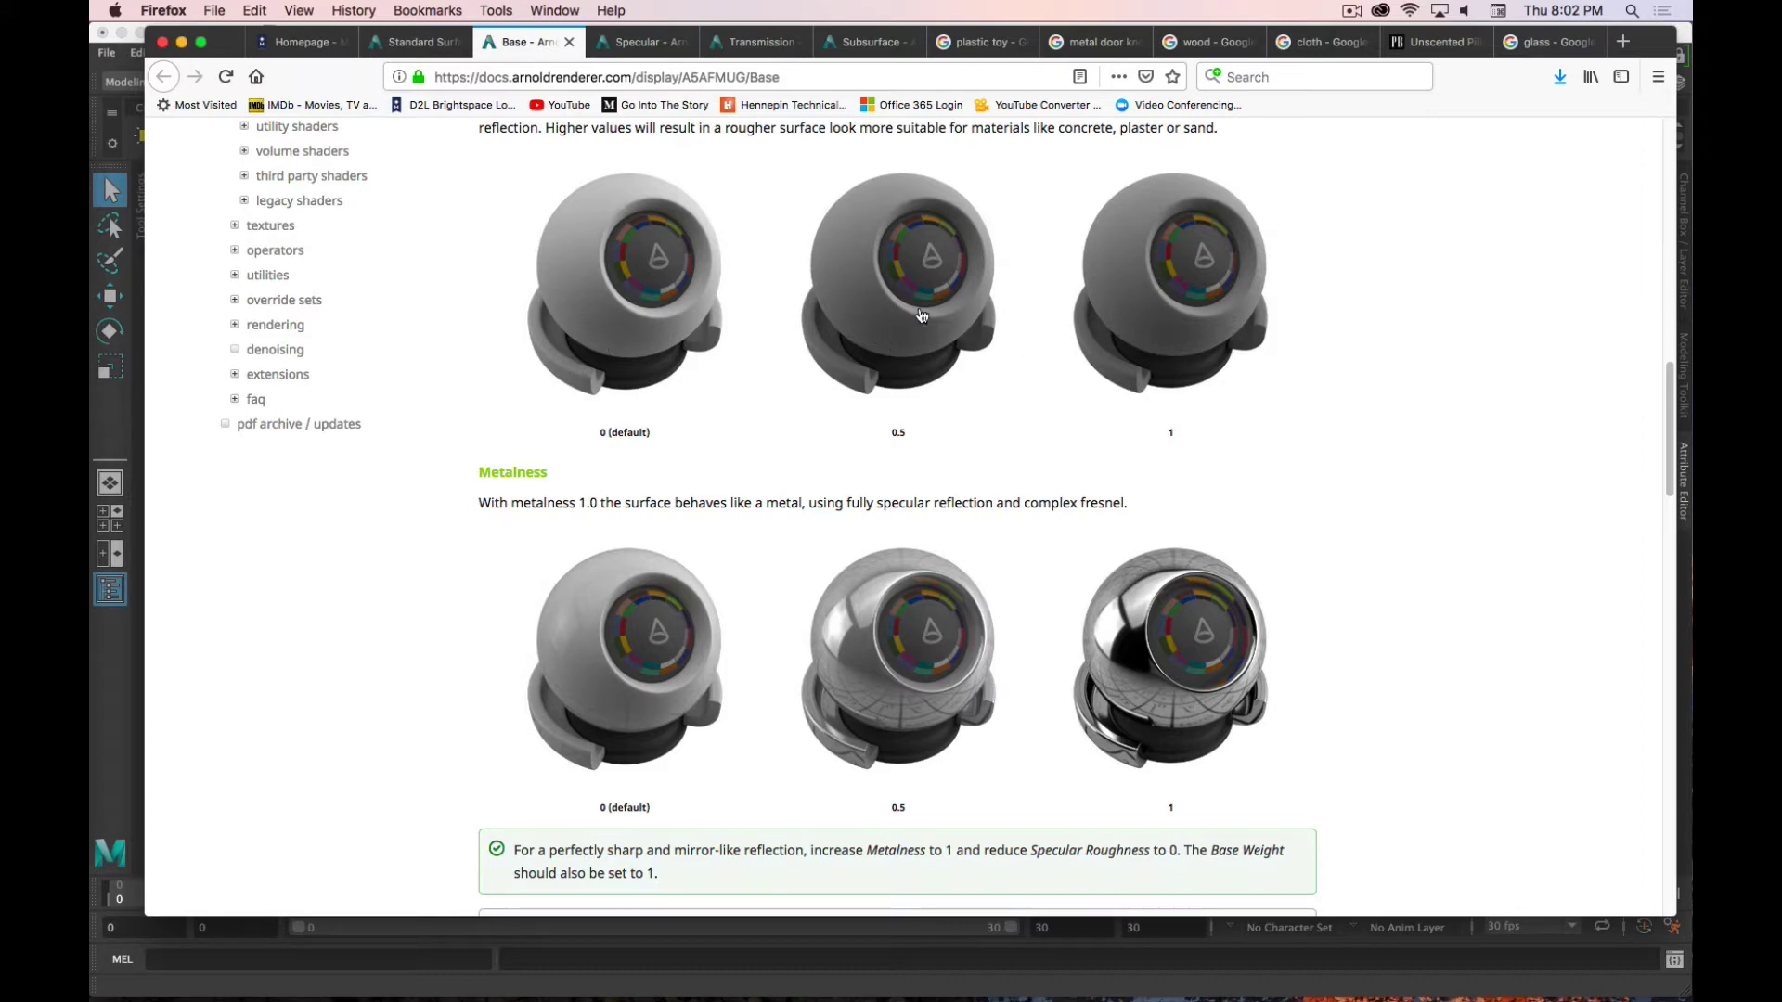
left_click_drag(1657, 46, 74, 92)
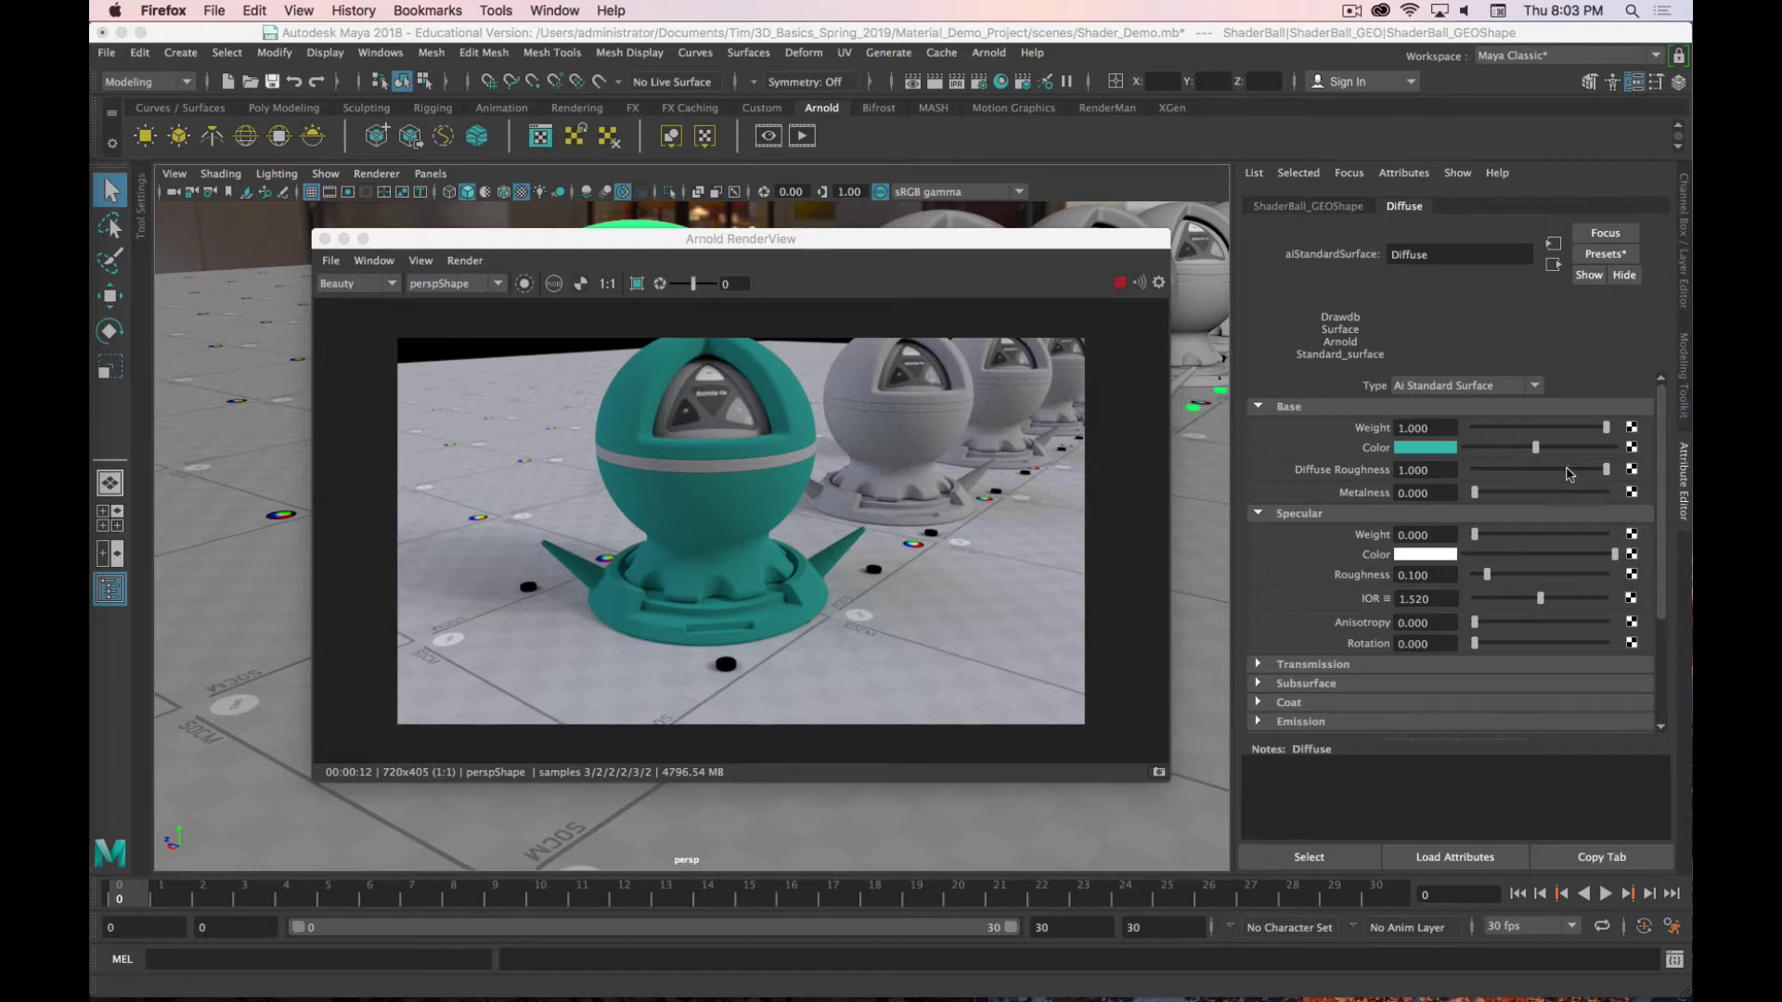
Step: Set the Diffuse material's metalness to 1, trying diffuse roughness at 0 and ending with it at 1
left_click_drag(1582, 470, 1691, 516)
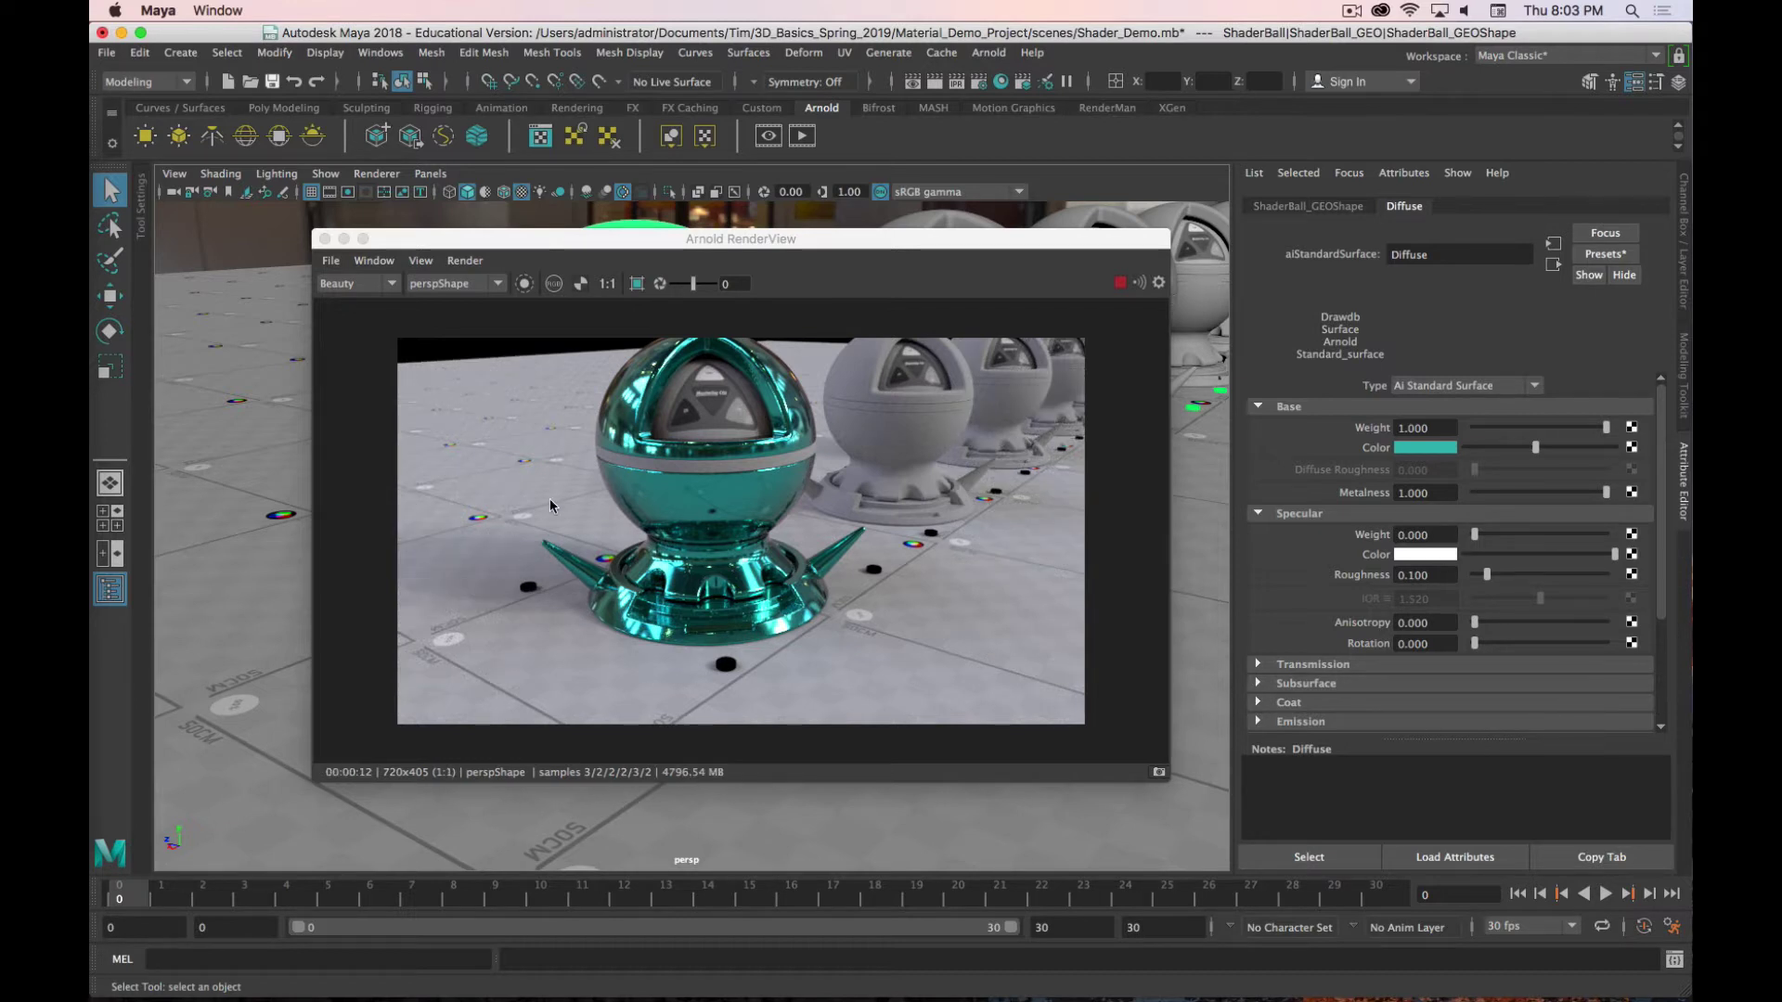
left_click_drag(1605, 493, 1680, 490)
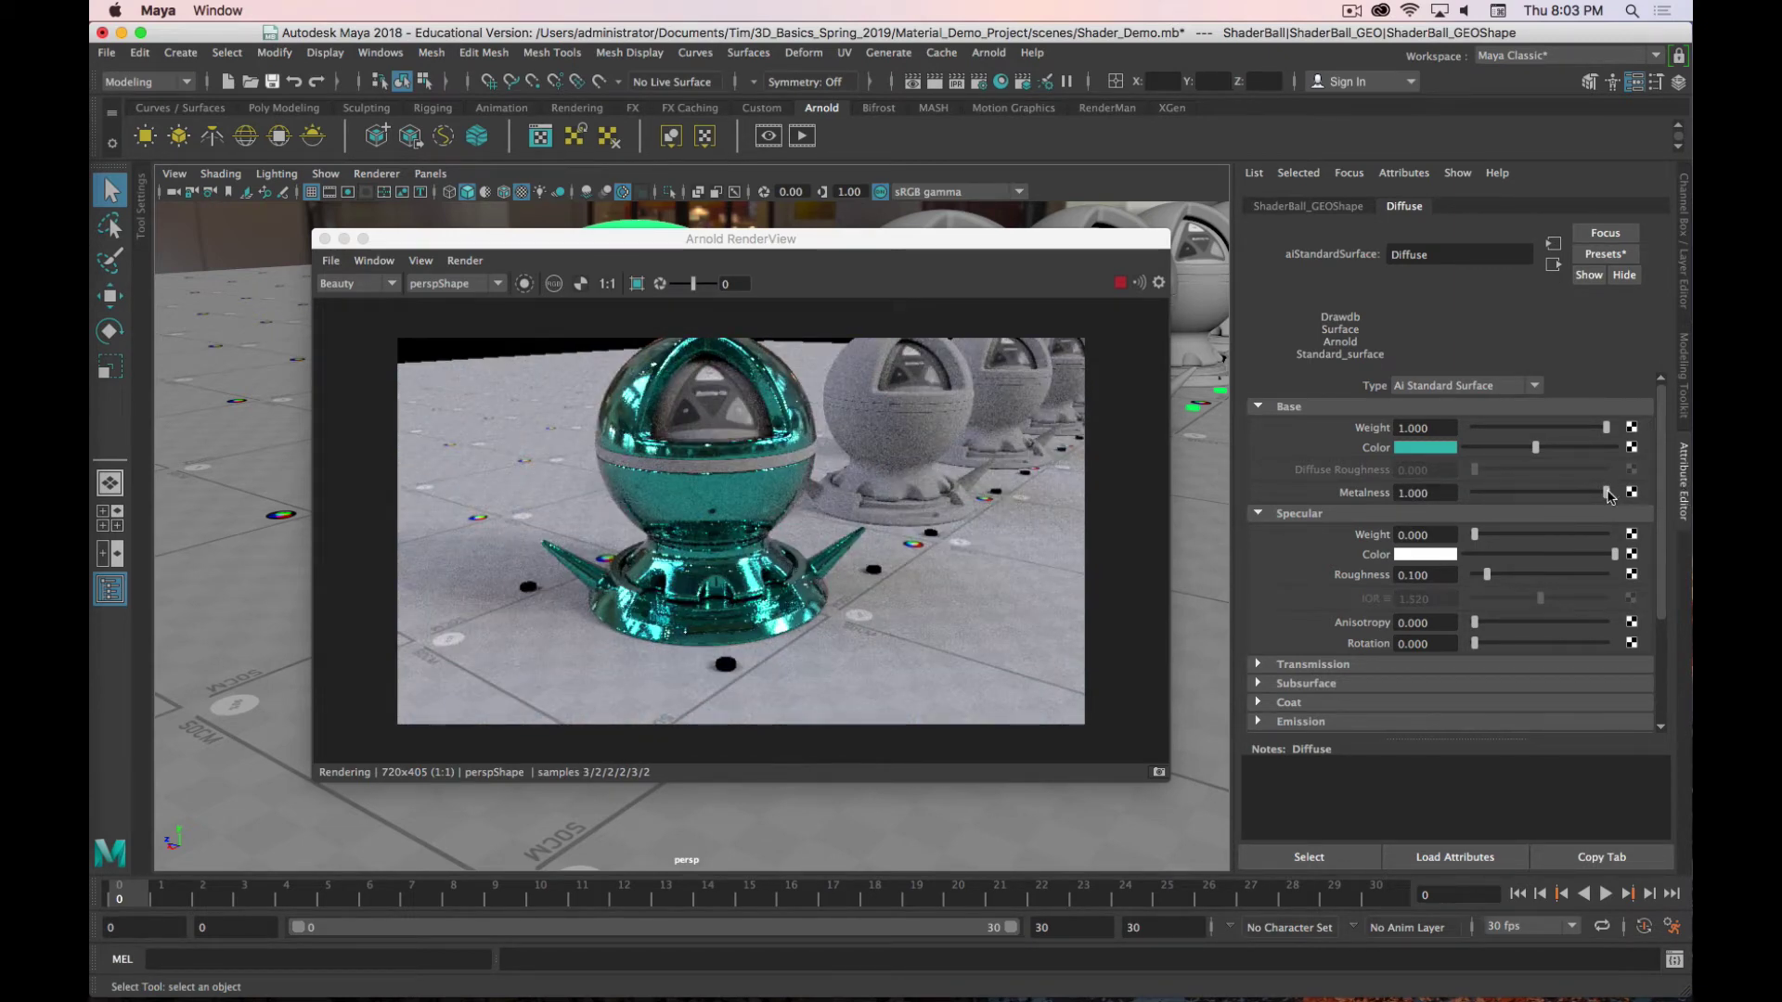
left_click_drag(1608, 493, 1565, 470)
left_click_drag(1494, 470, 1610, 493)
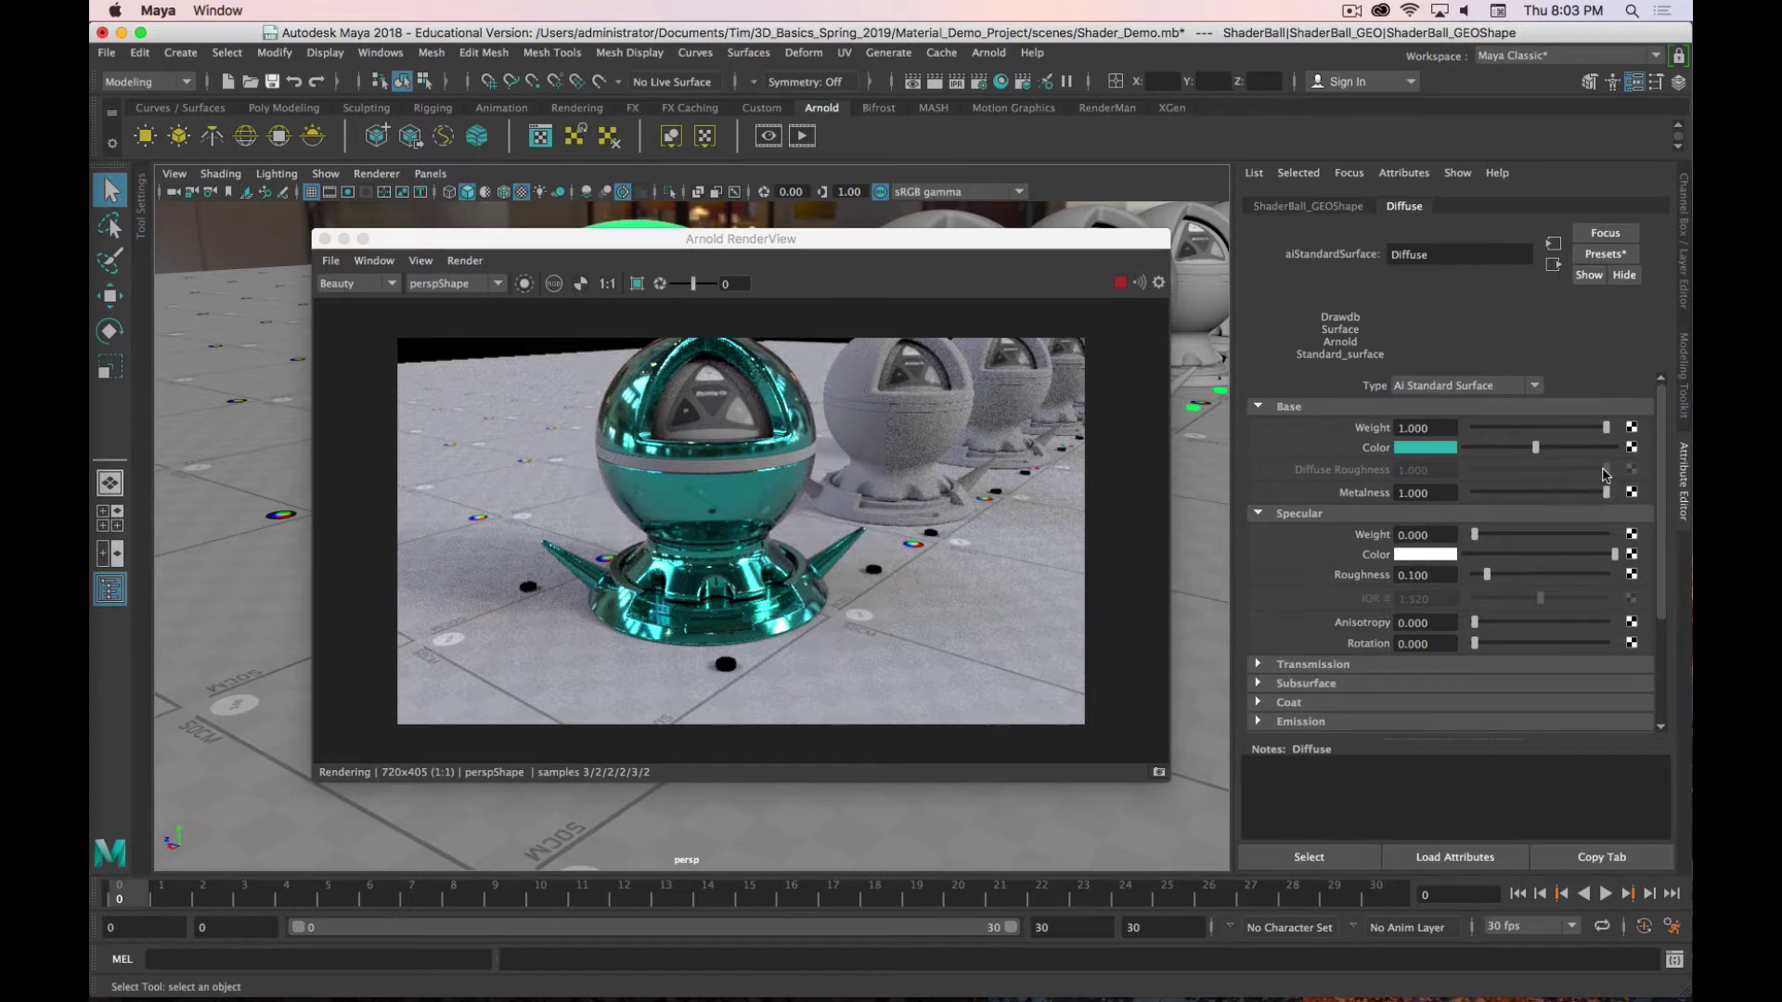
mouse_move(1606, 492)
left_mouse_down()
mouse_move(1508, 501)
mouse_move(1619, 493)
left_mouse_up()
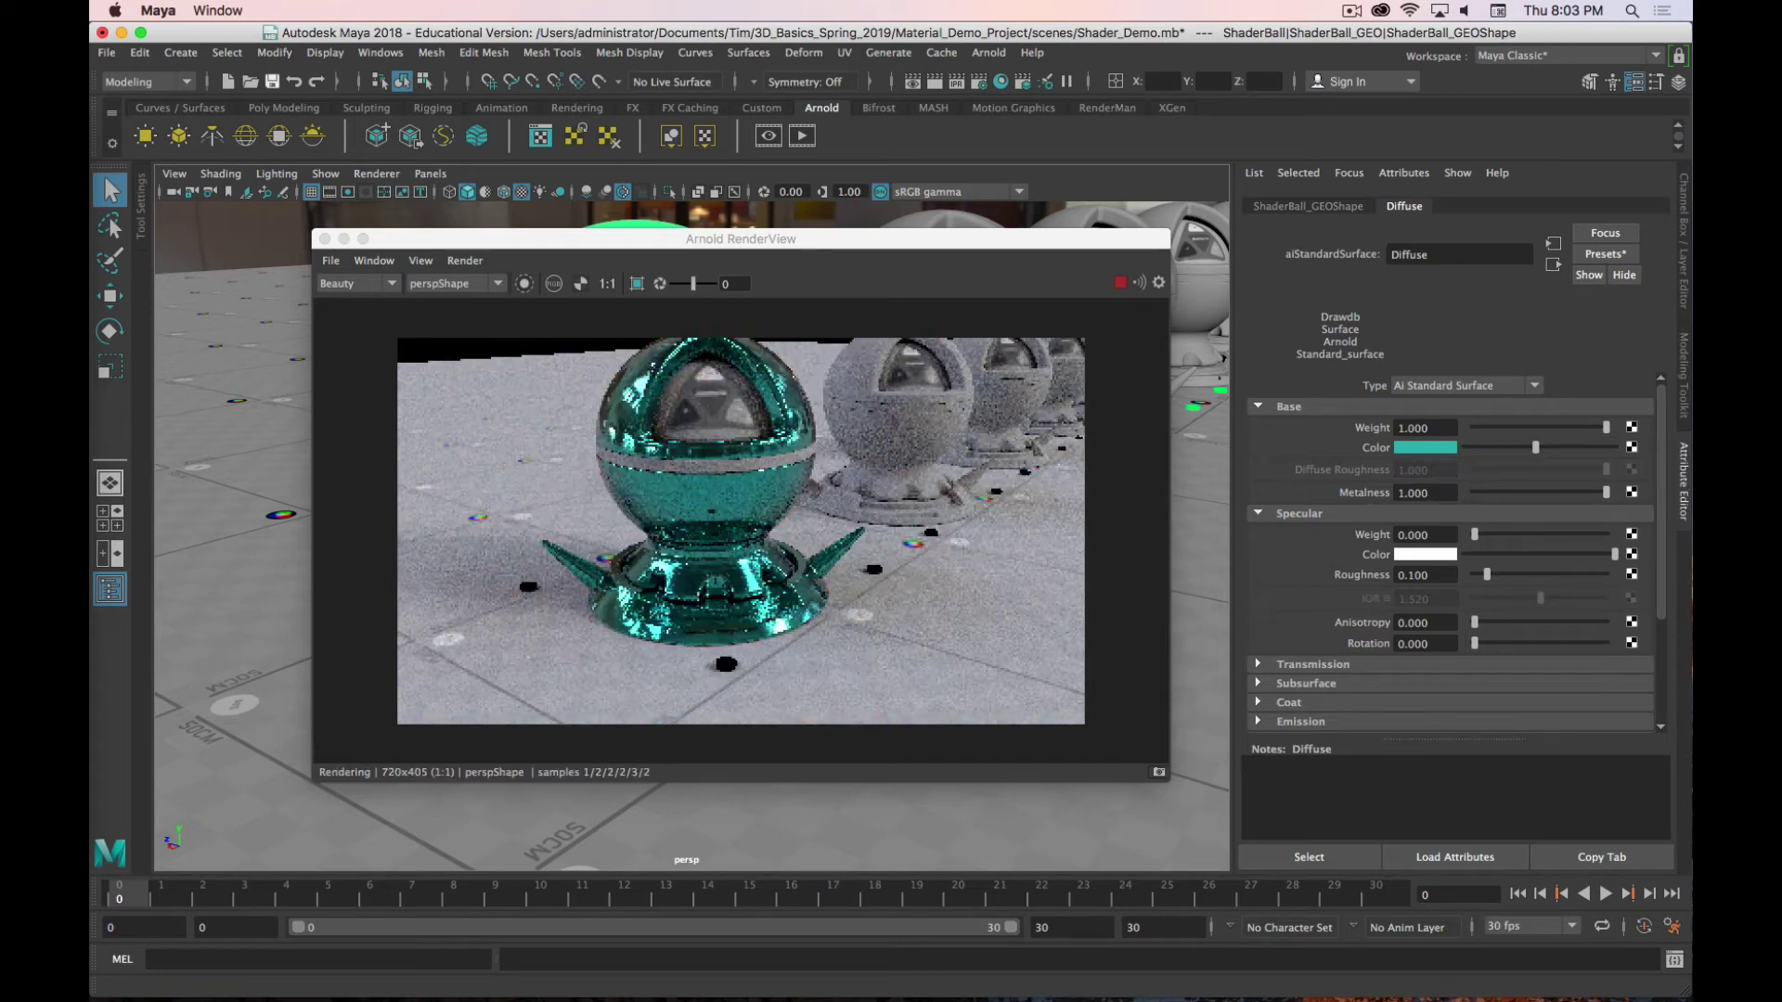
Step: Switch to Firefox and examine the metalness documentation's table of real-world base and specular colors with its metal sample renders
key("super+Tab")
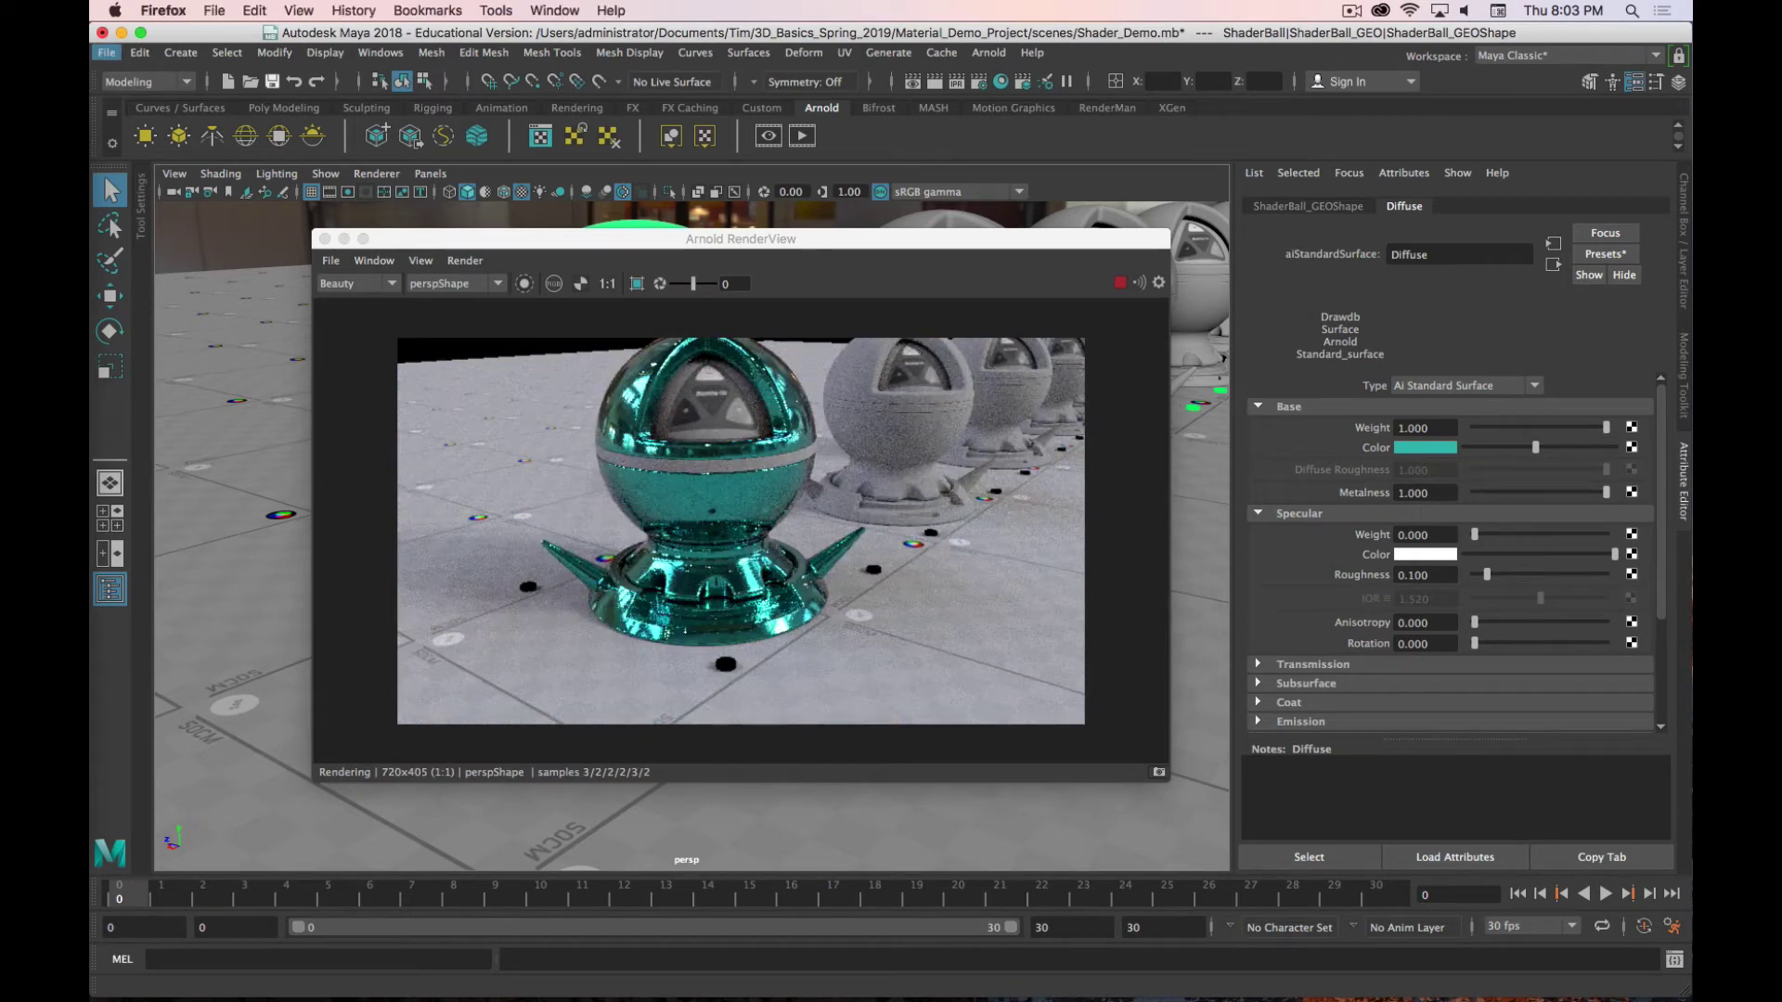
scroll(1187, 590, "down", 1)
scroll(1187, 590, "up", 2)
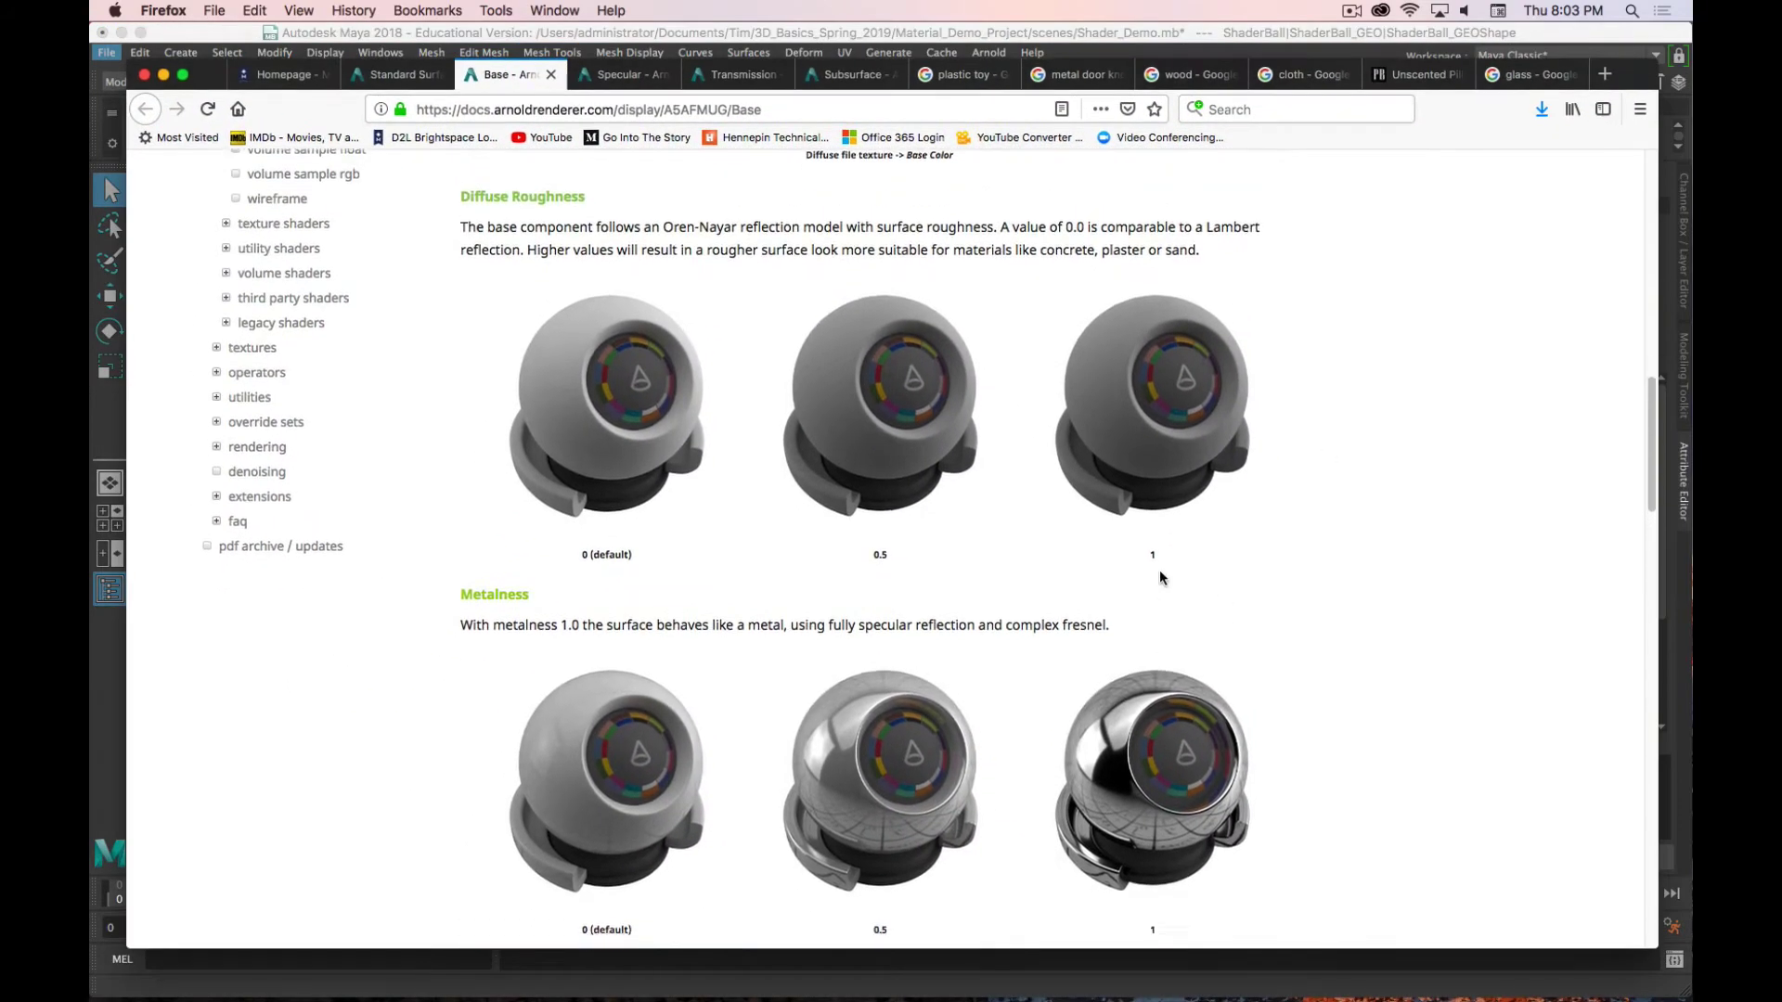
scroll(1067, 511, "down", 10)
scroll(981, 435, "down", 3)
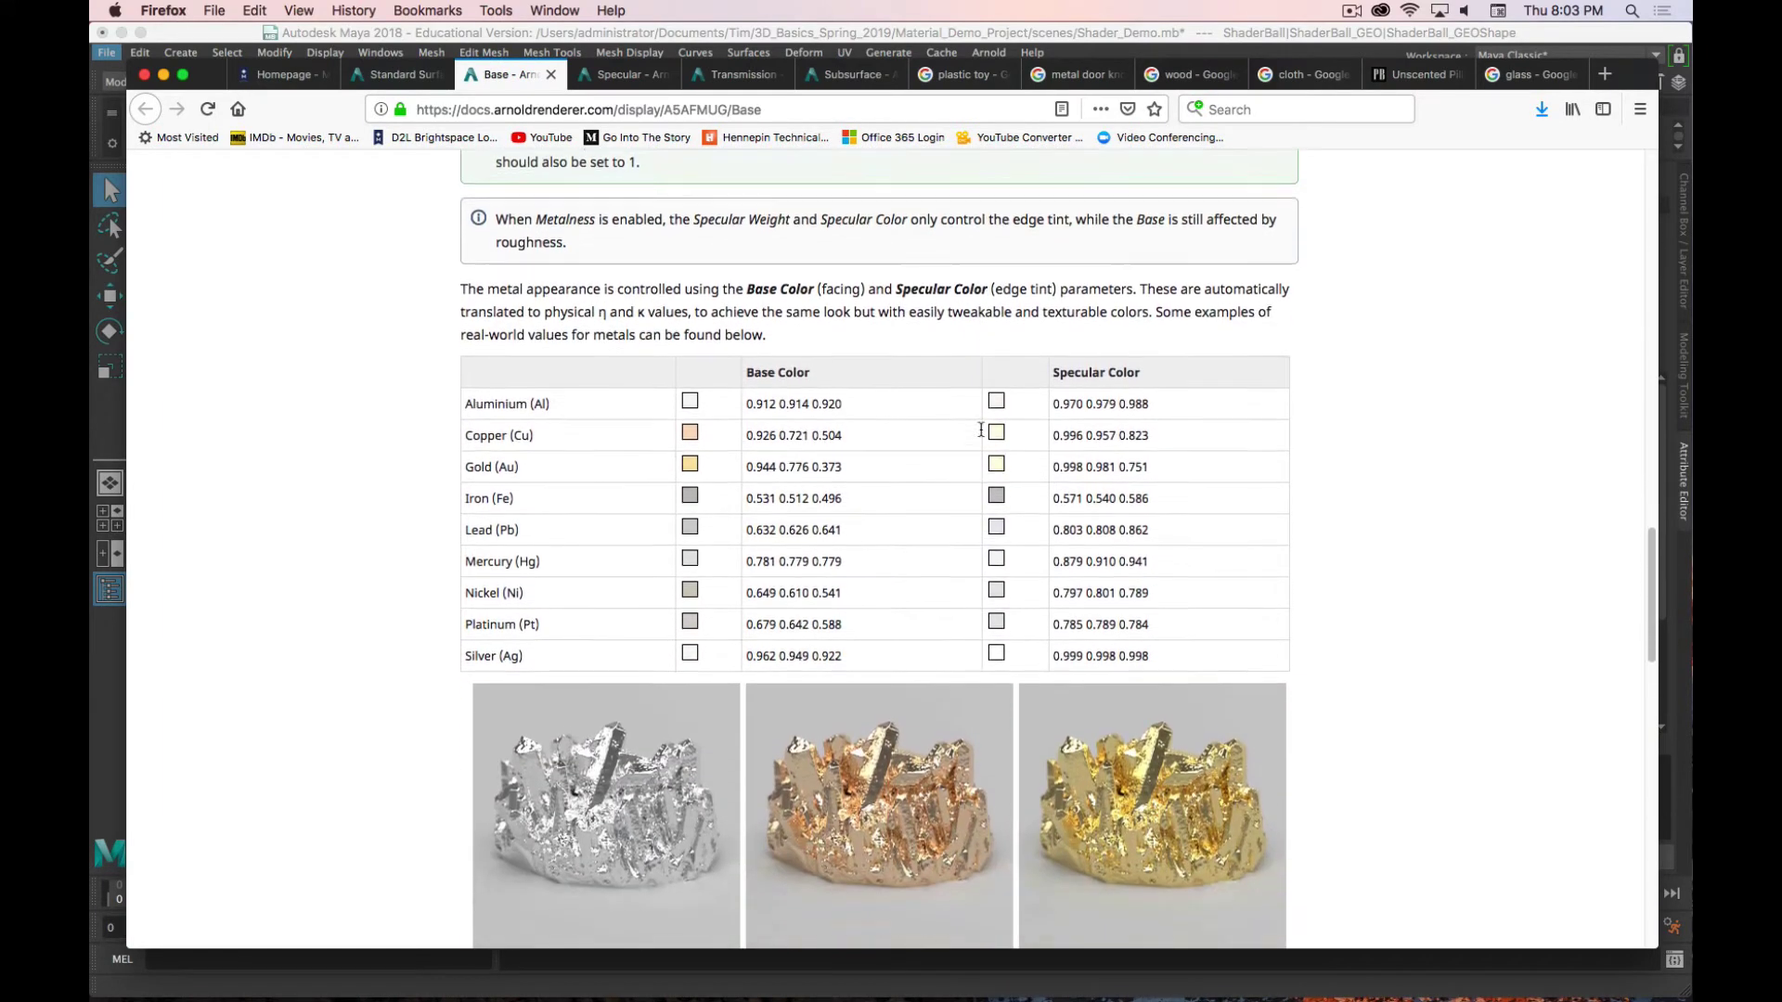
scroll(897, 461, "down", 1)
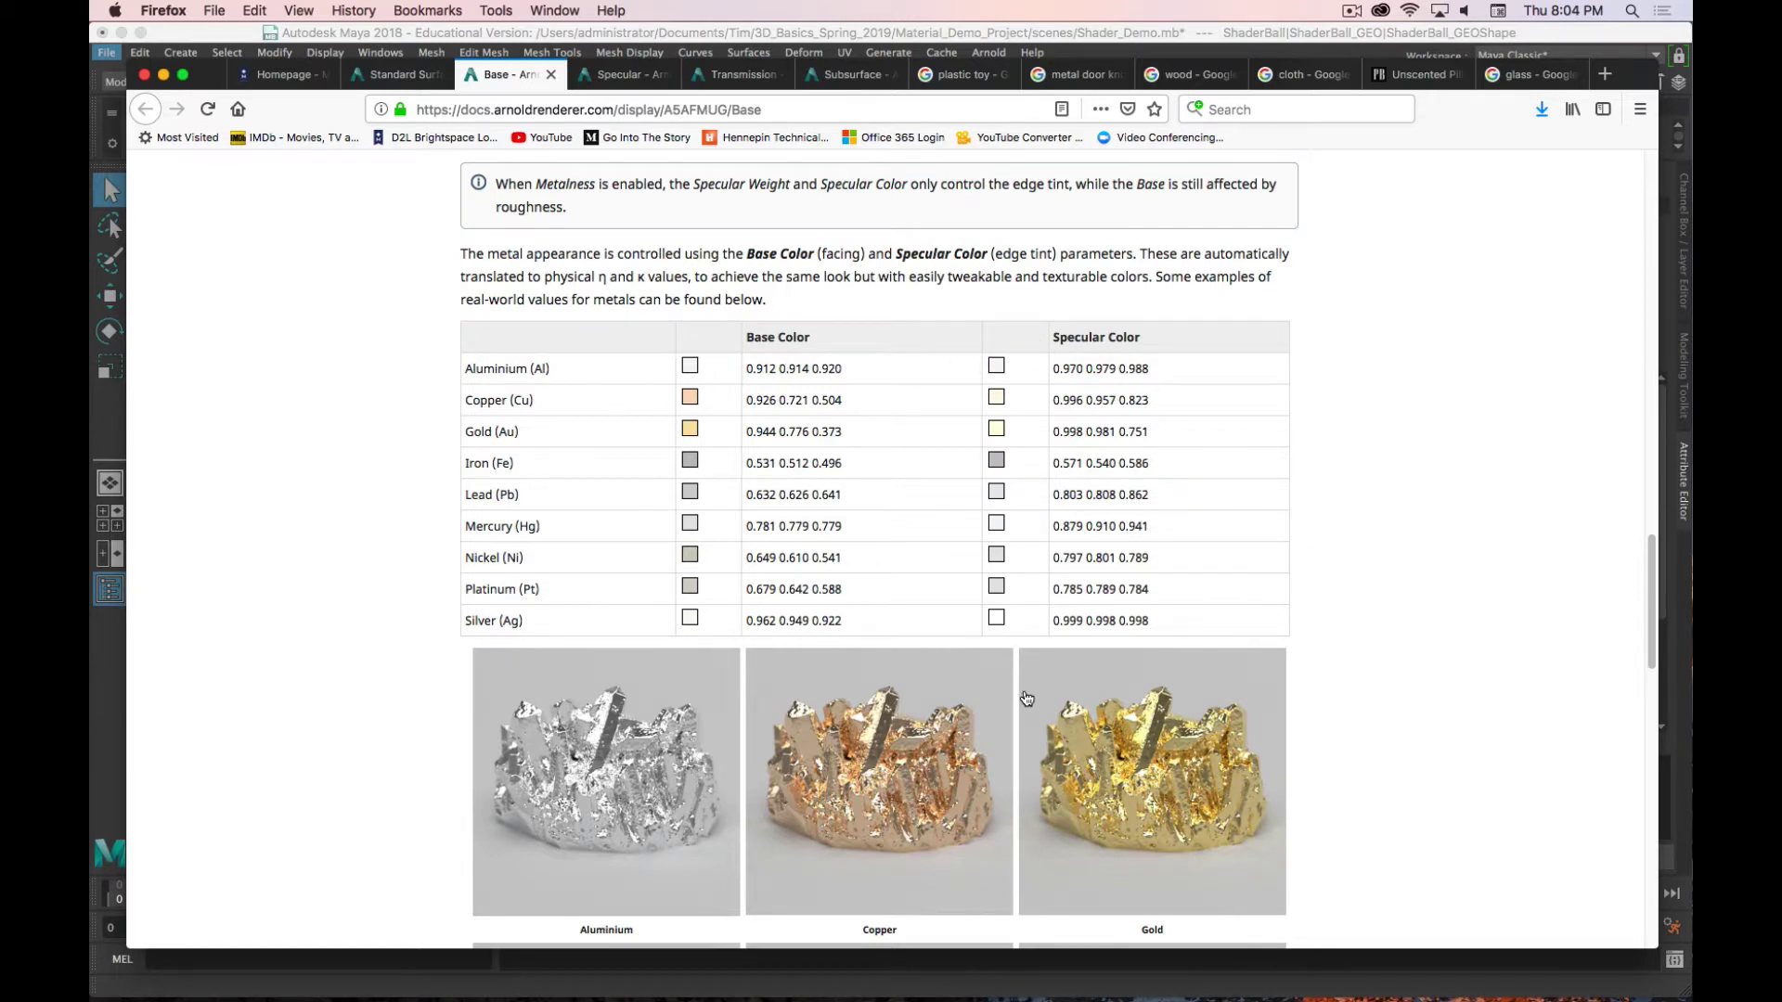
scroll(1027, 697, "down", 5)
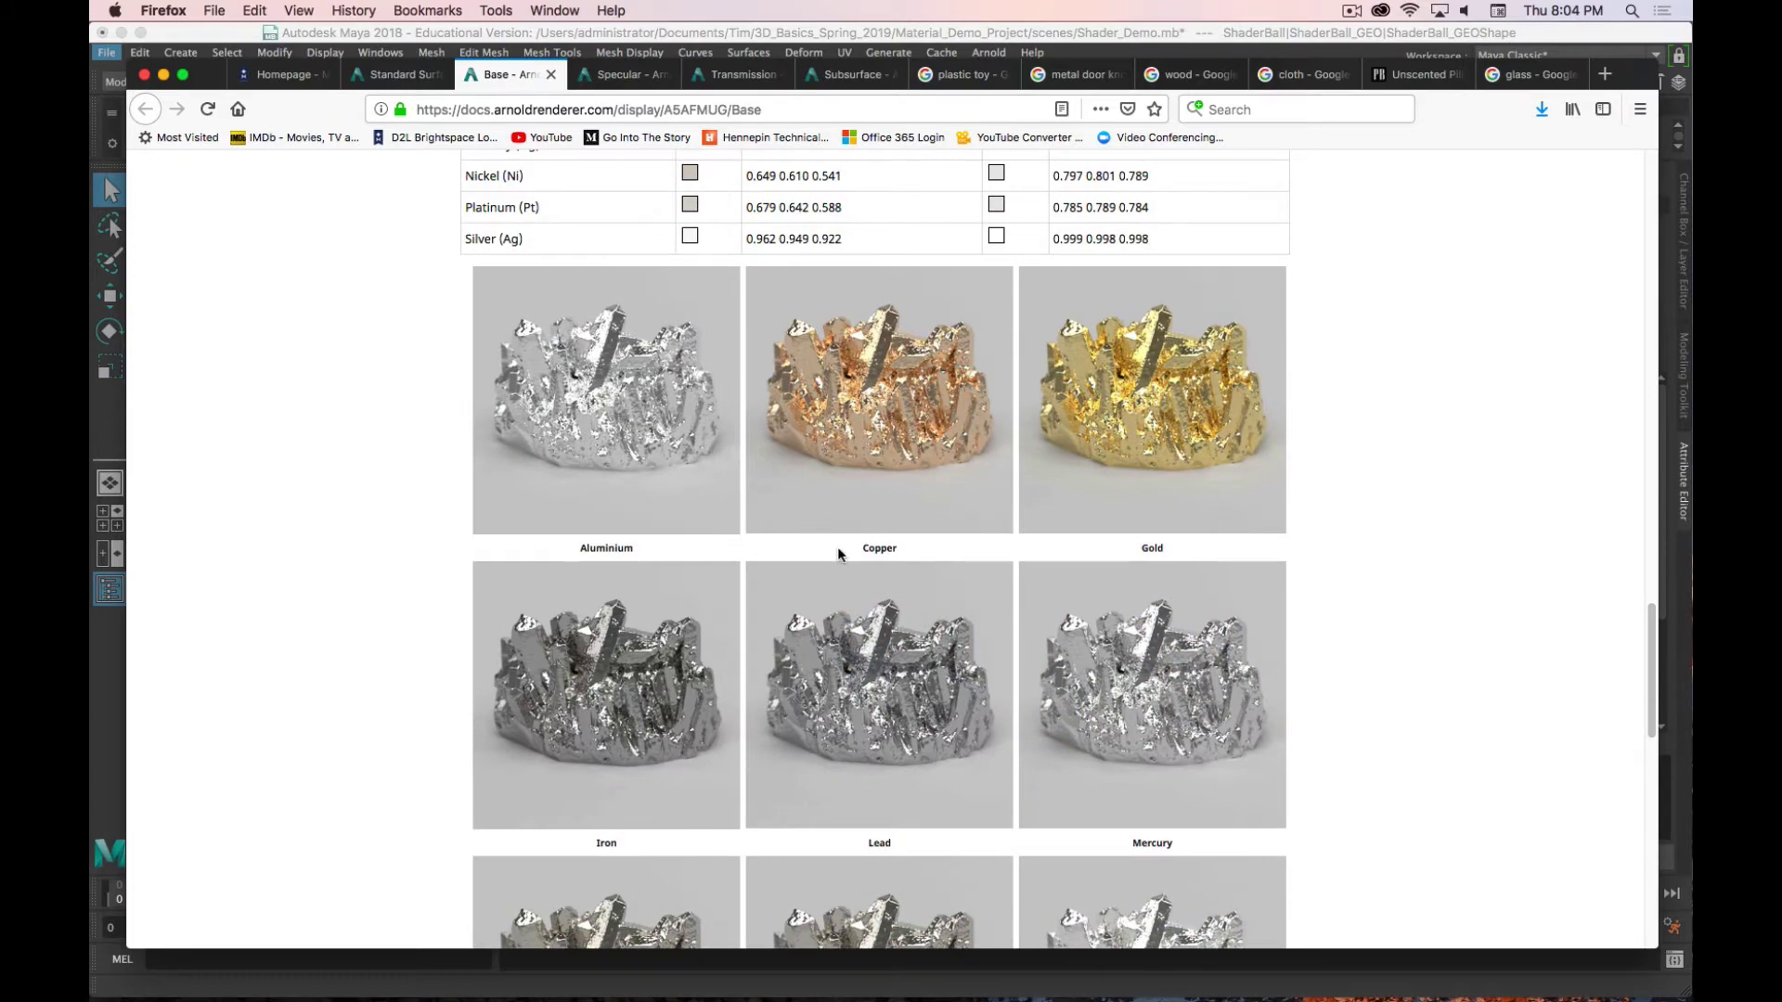
scroll(838, 554, "down", 6)
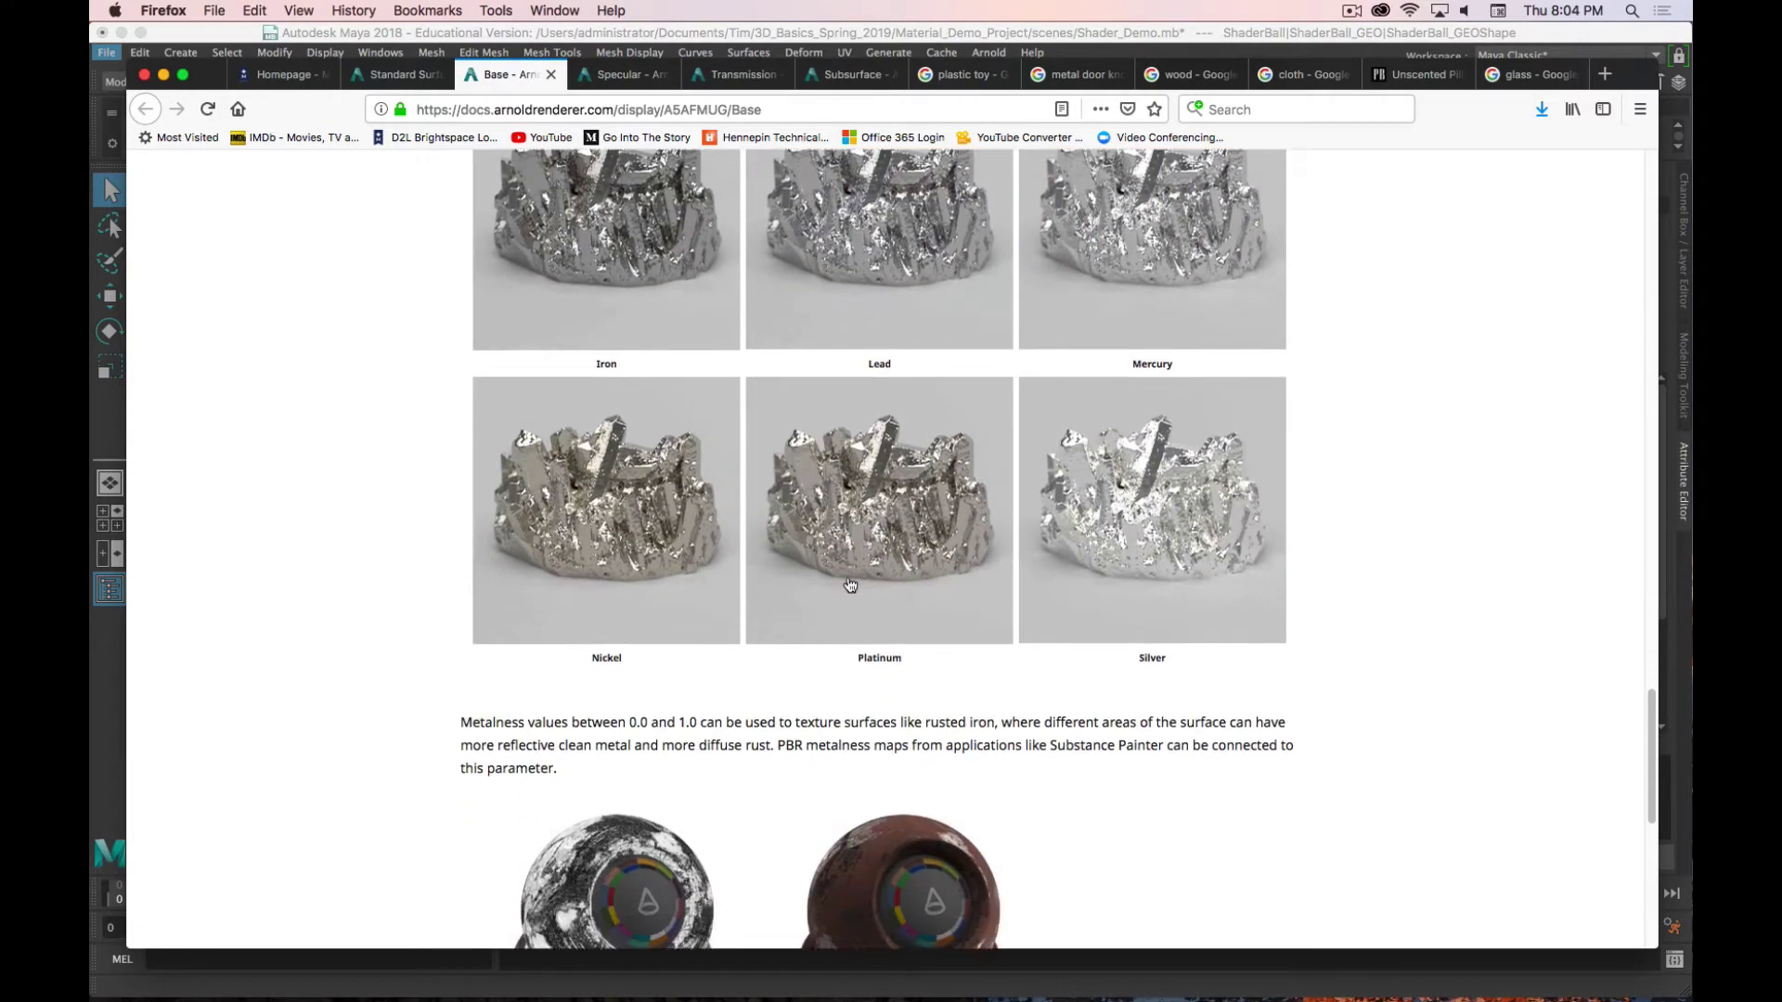
scroll(850, 584, "down", 4)
scroll(1082, 417, "up", 13)
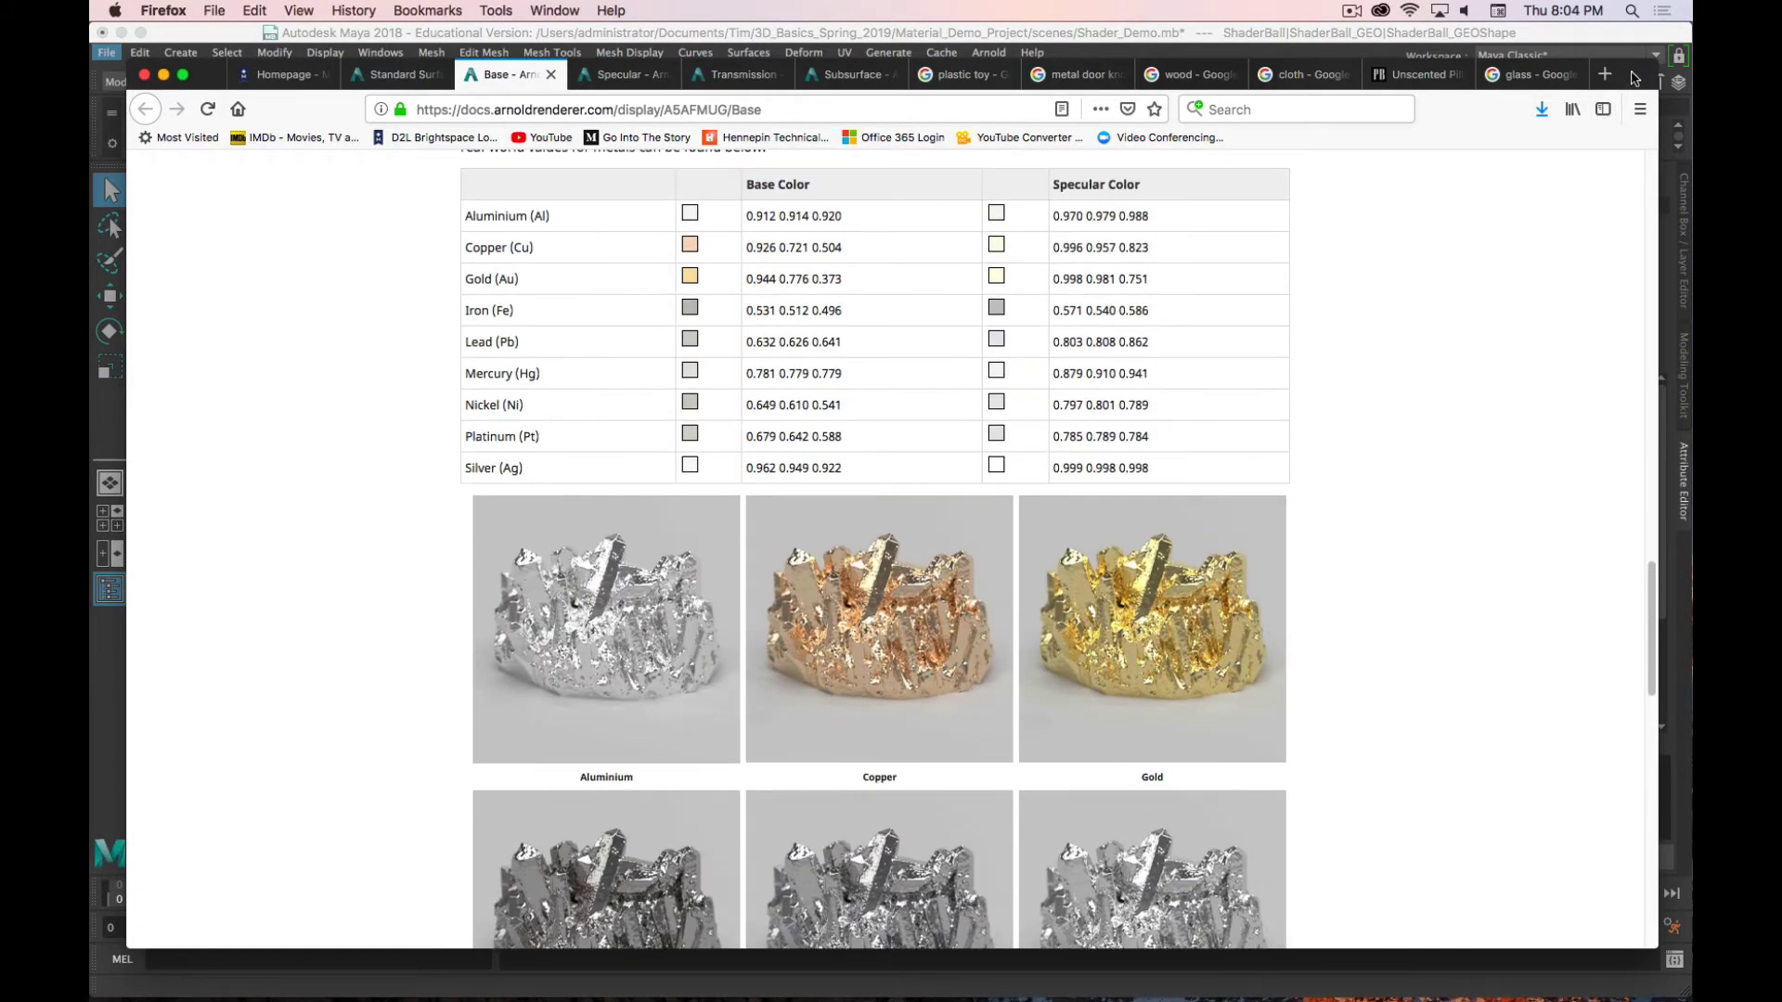
Step: Return to Maya and set the Diffuse material's metalness to 0 and diffuse roughness to 0.199
key("super+m")
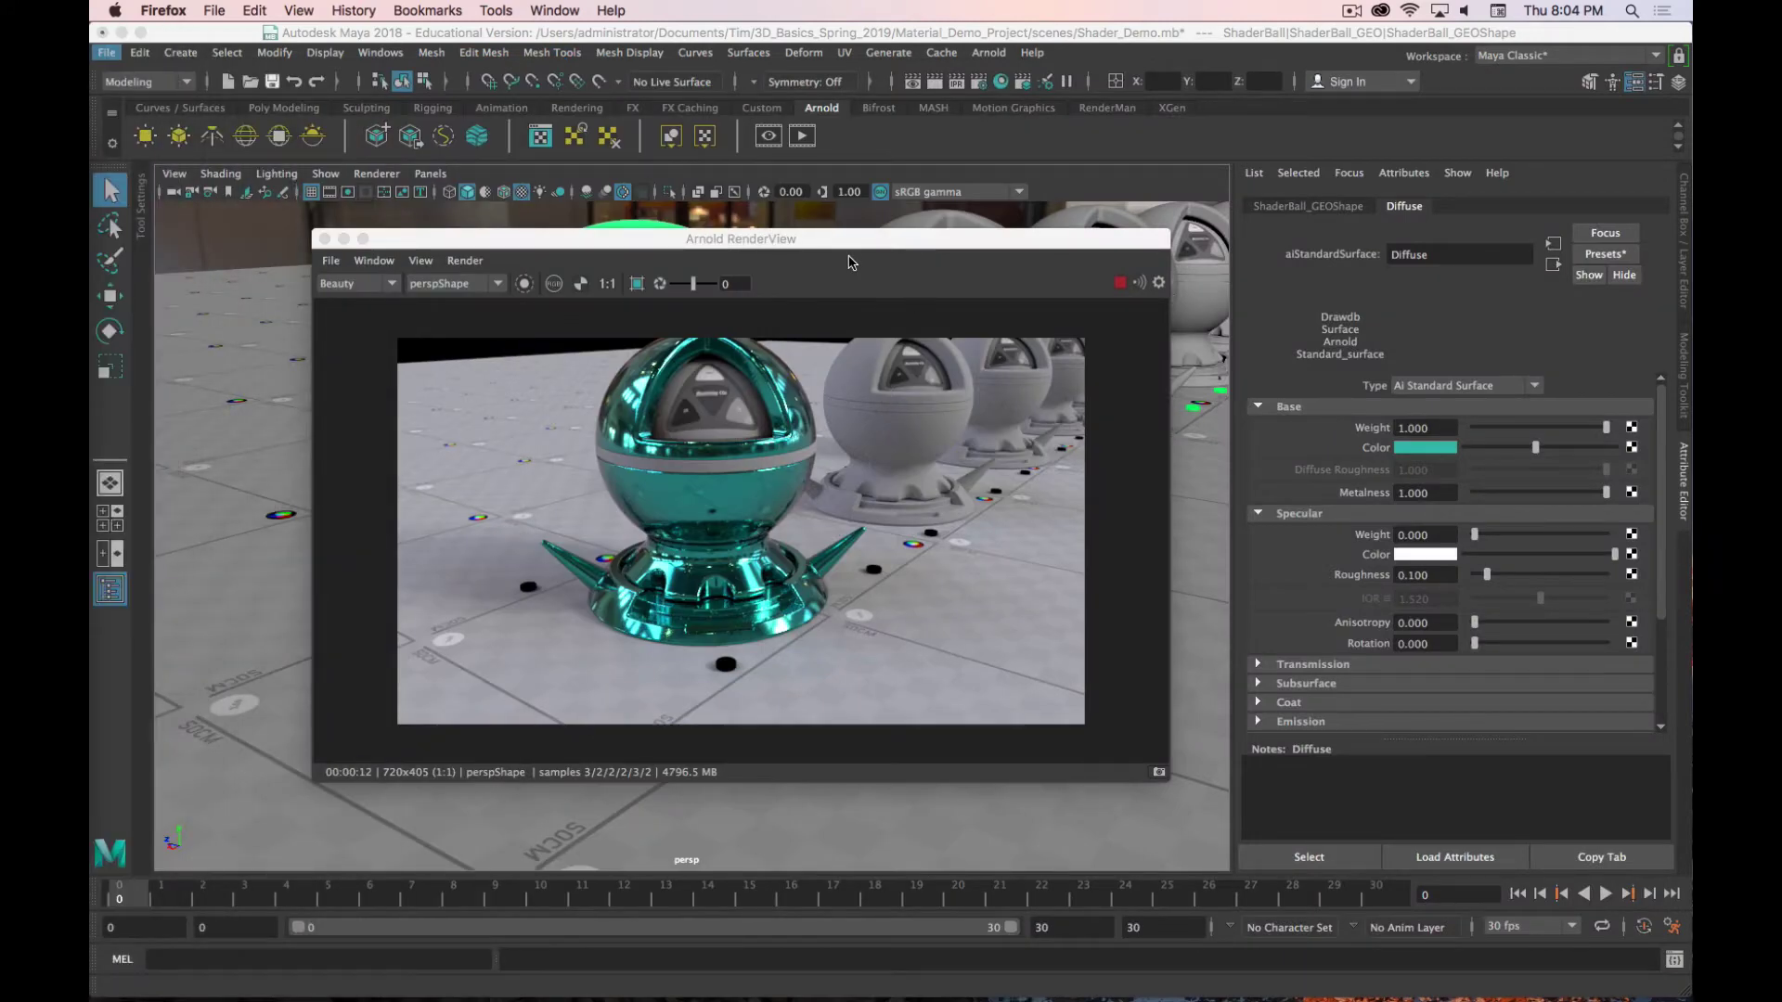
left_click_drag(1592, 496, 1466, 493)
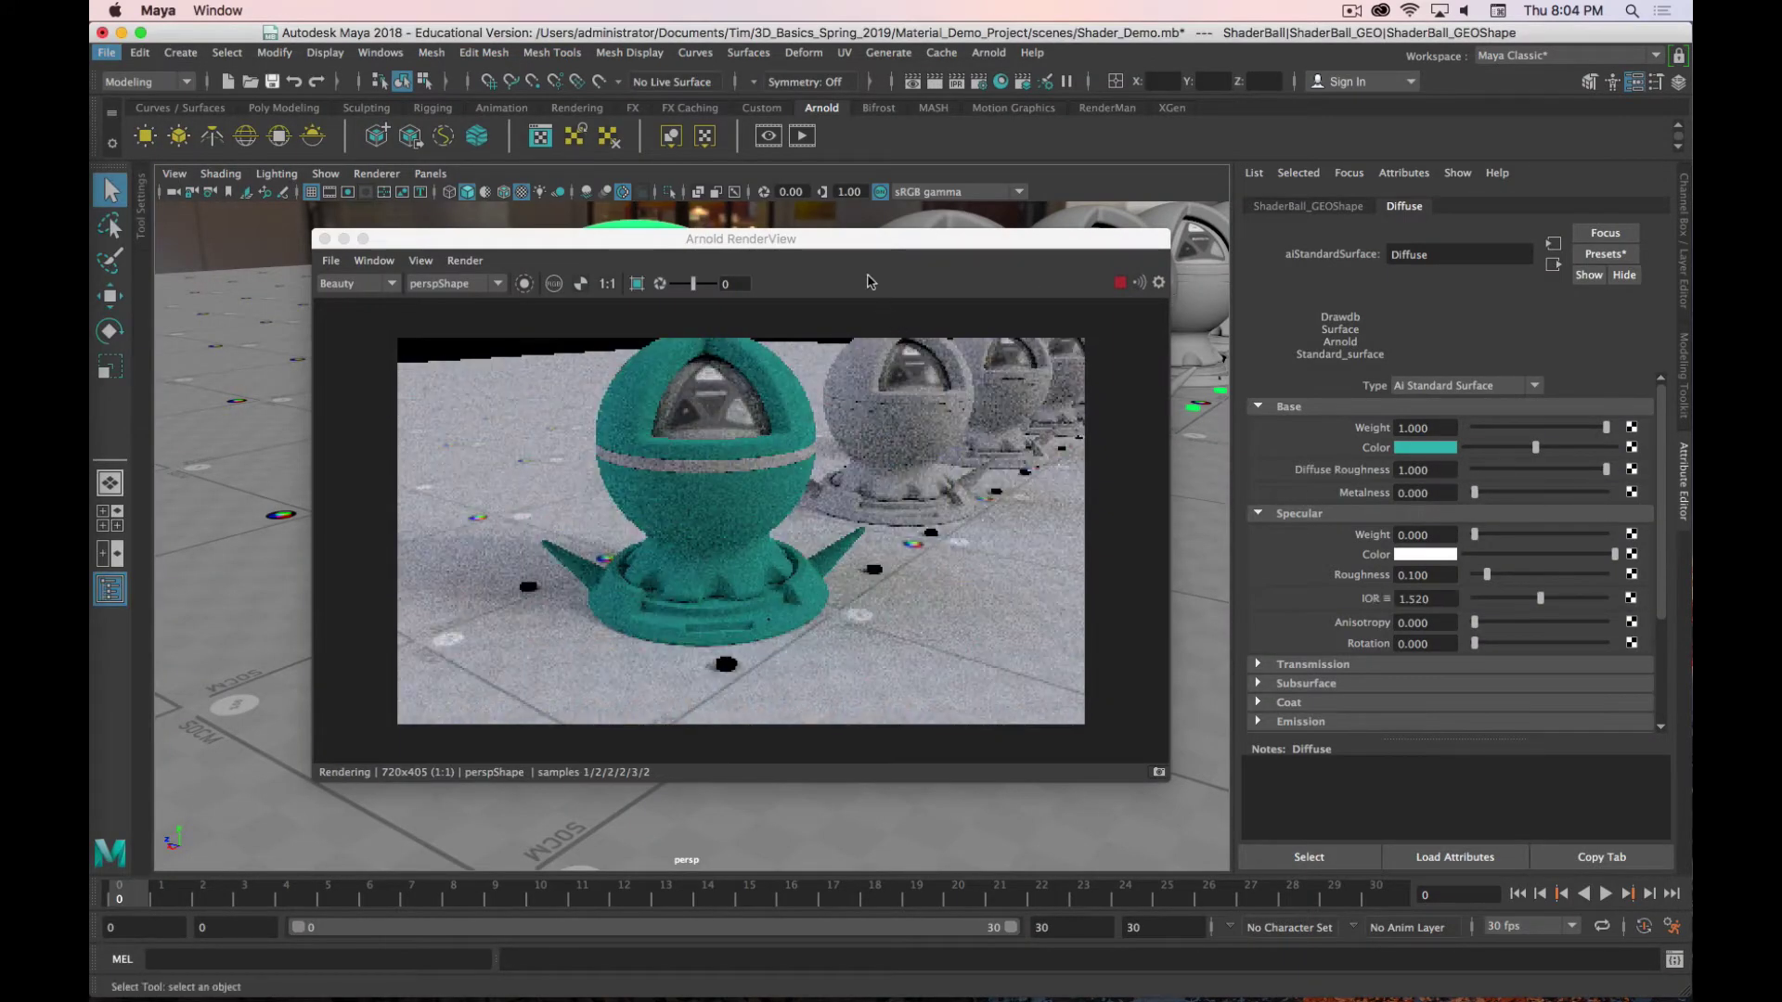
left_click_drag(1606, 468, 1500, 477)
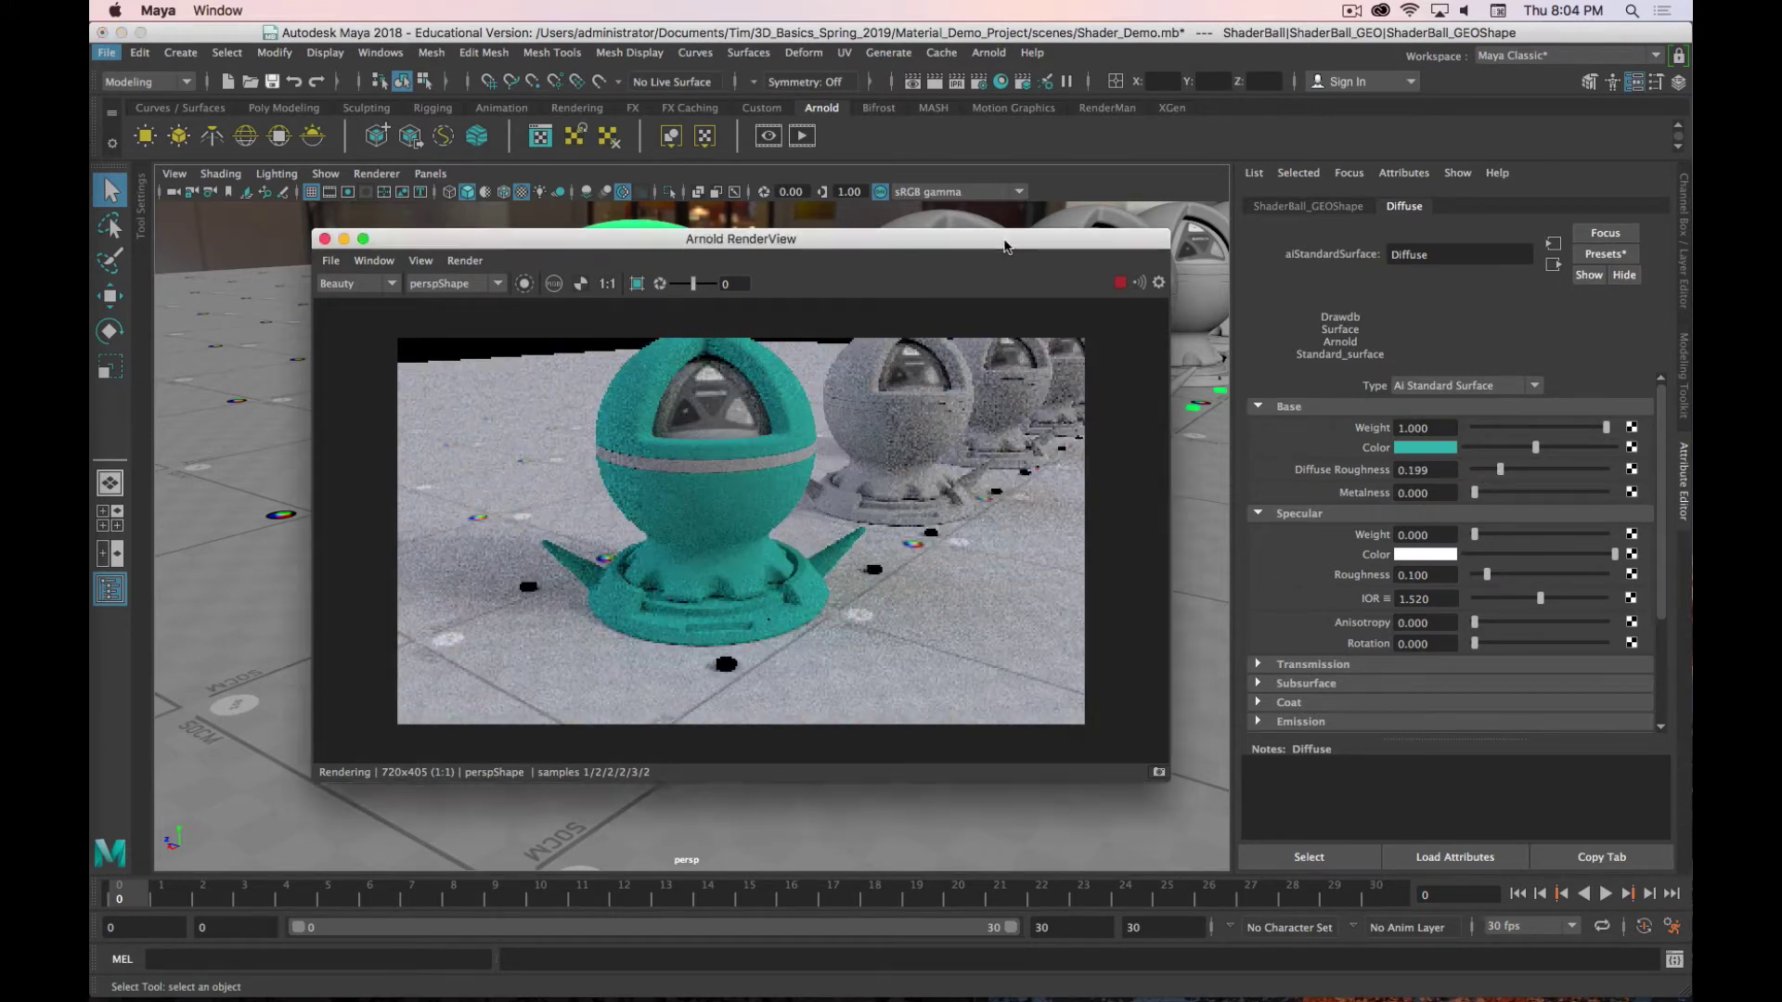
left_click_drag(1006, 240, 1075, 201)
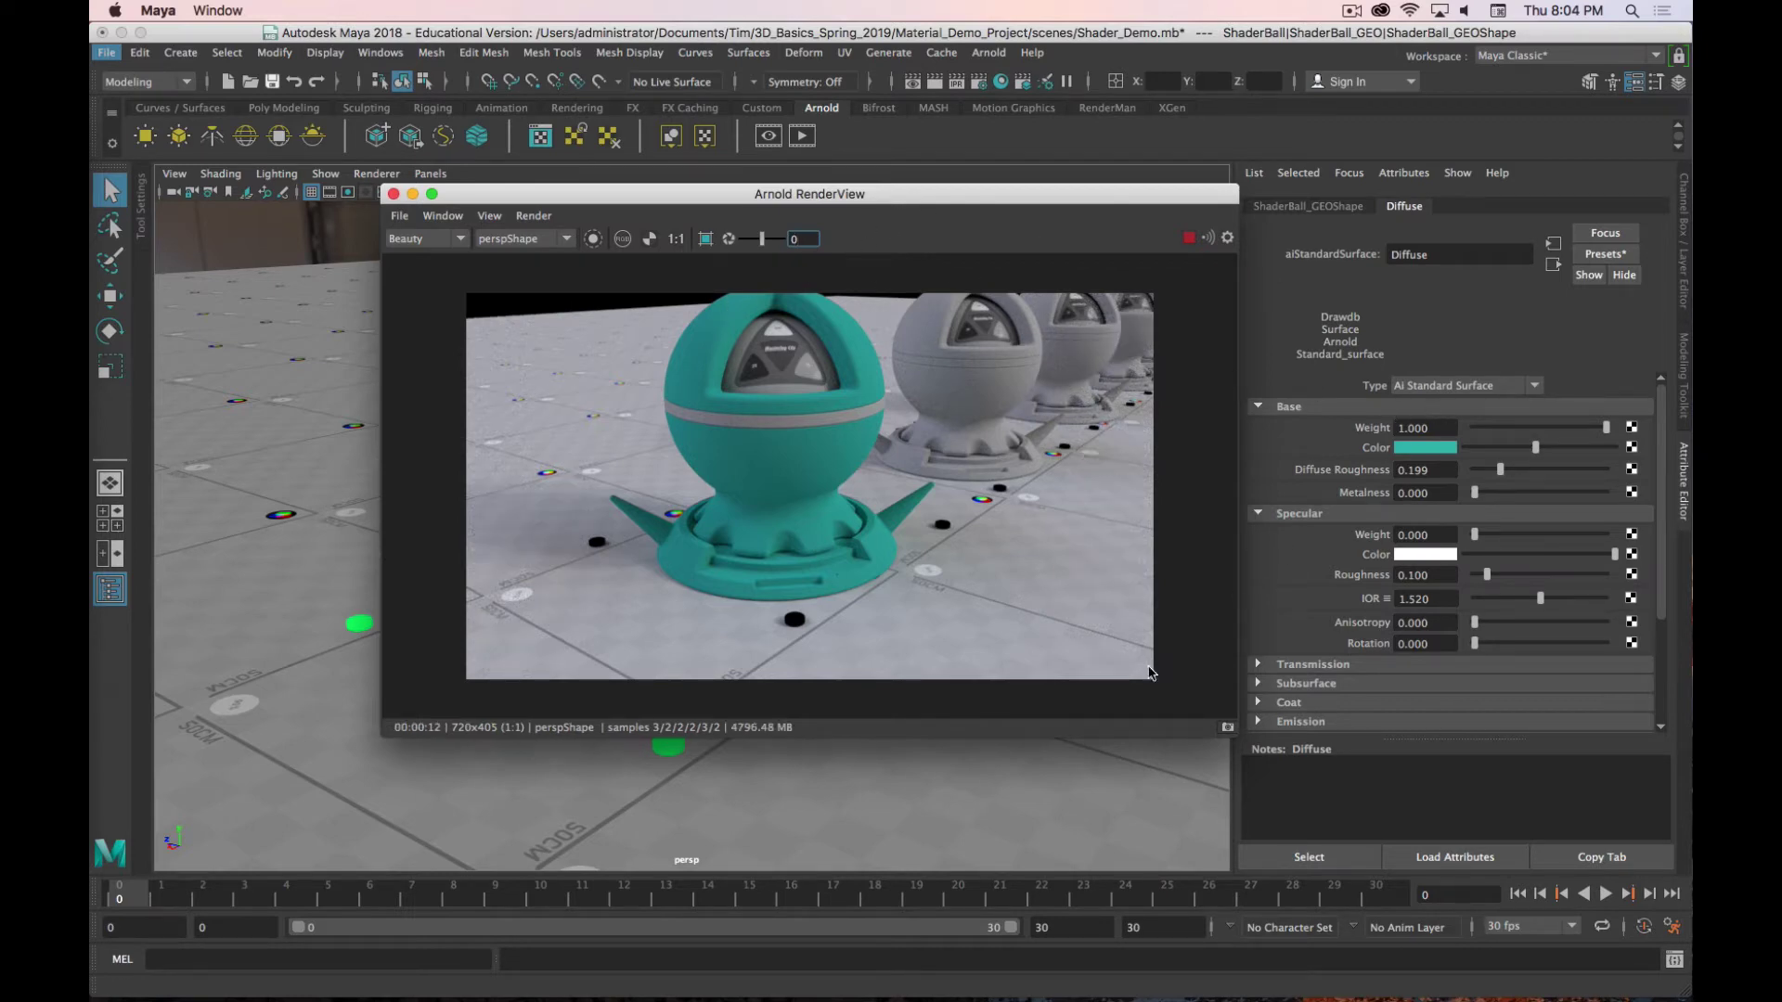
Step: Frame the second shader ball in the viewport and show it in the Arnold RenderView
left_click_drag(533, 197, 436, 330)
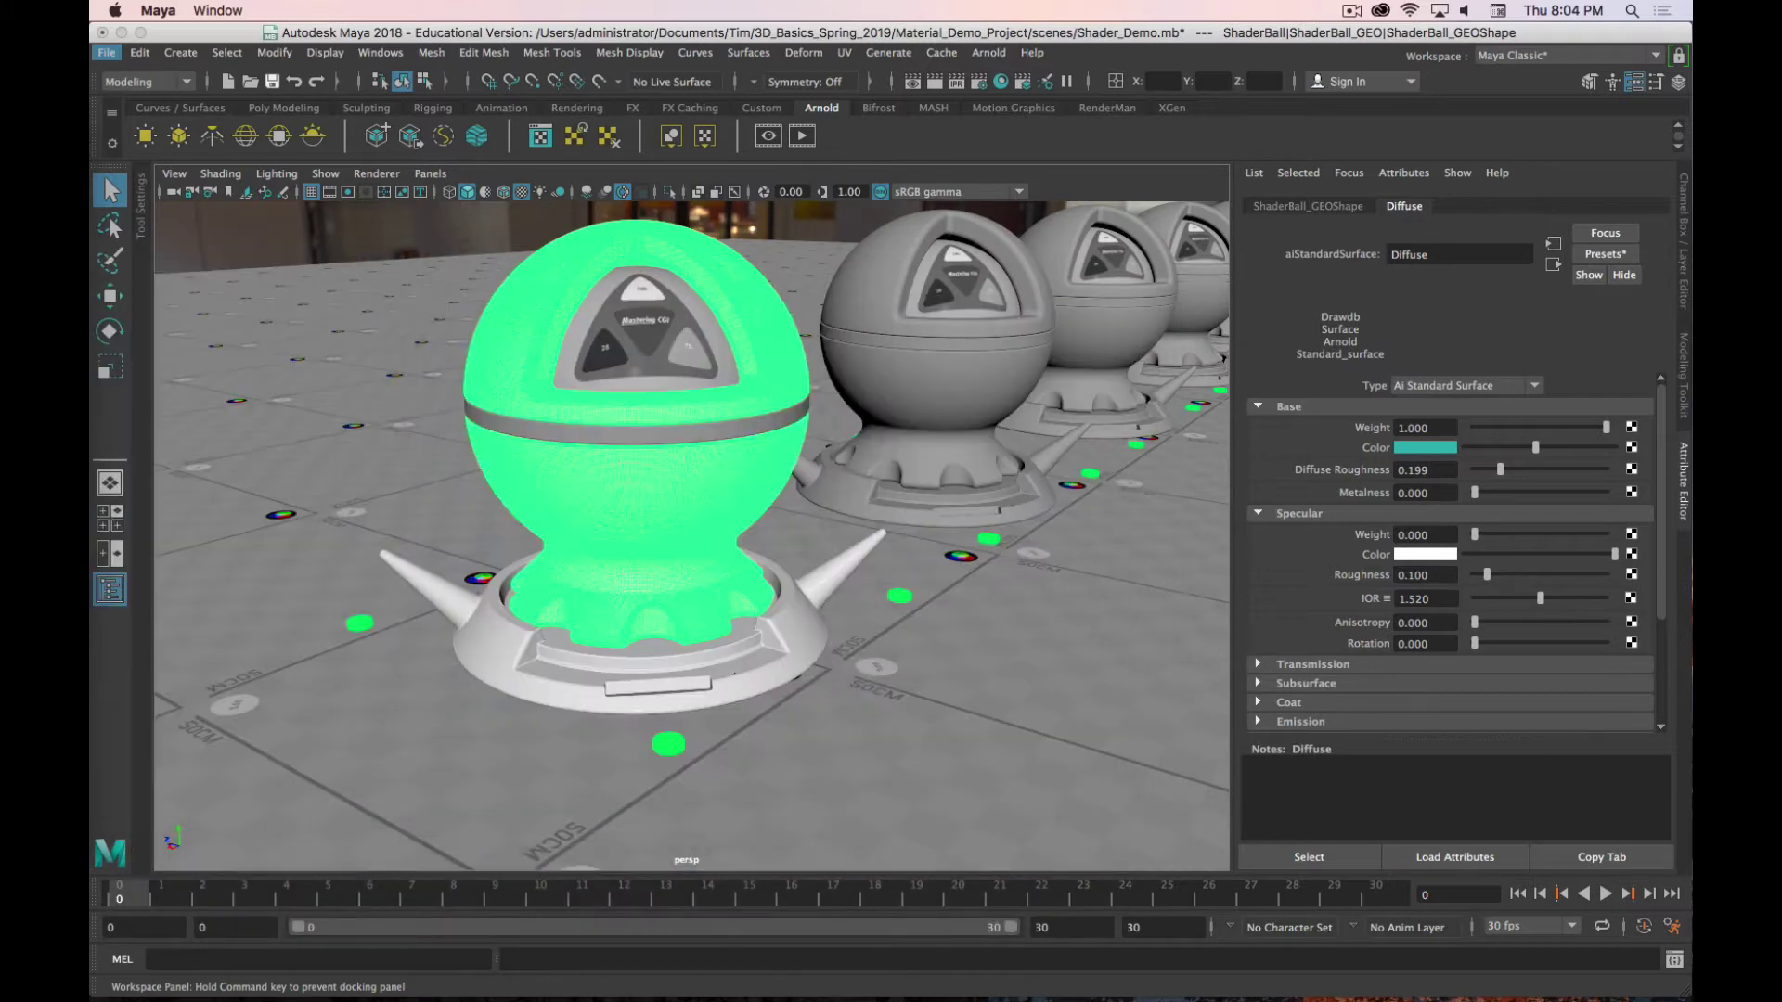
left_click(909, 347)
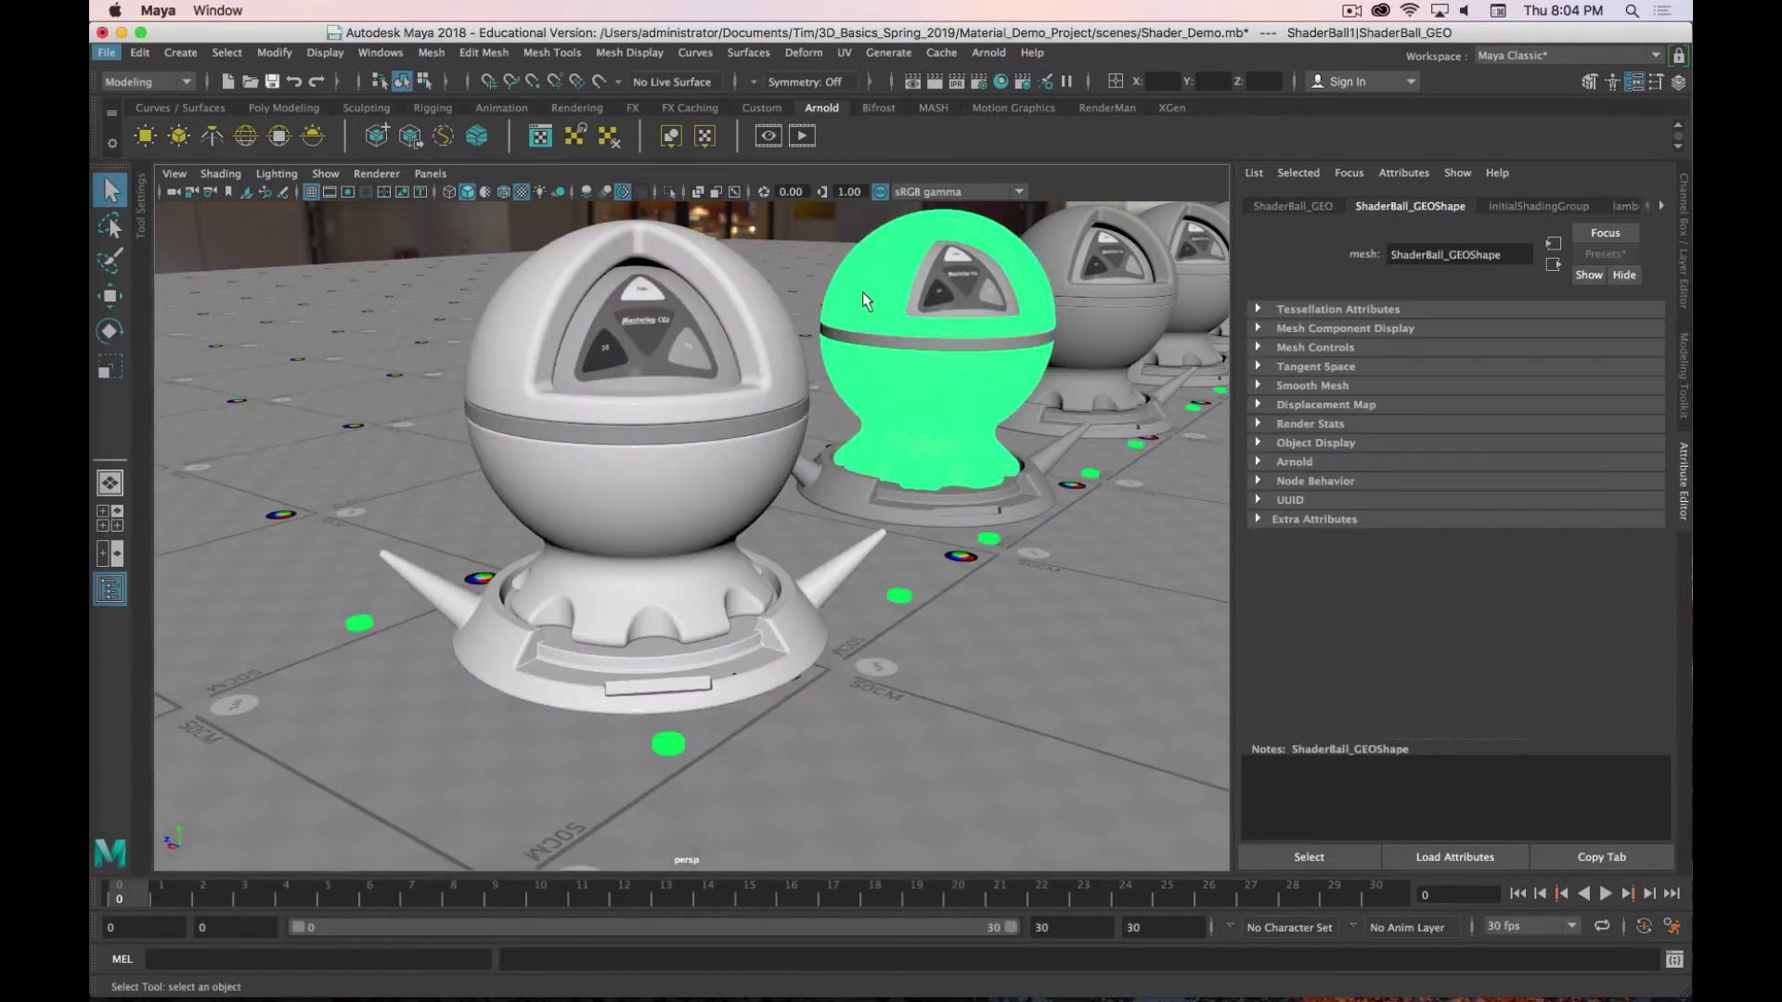
left_click(877, 510, "shift")
right_click_drag(877, 512, 914, 554, "alt")
left_click(802, 136)
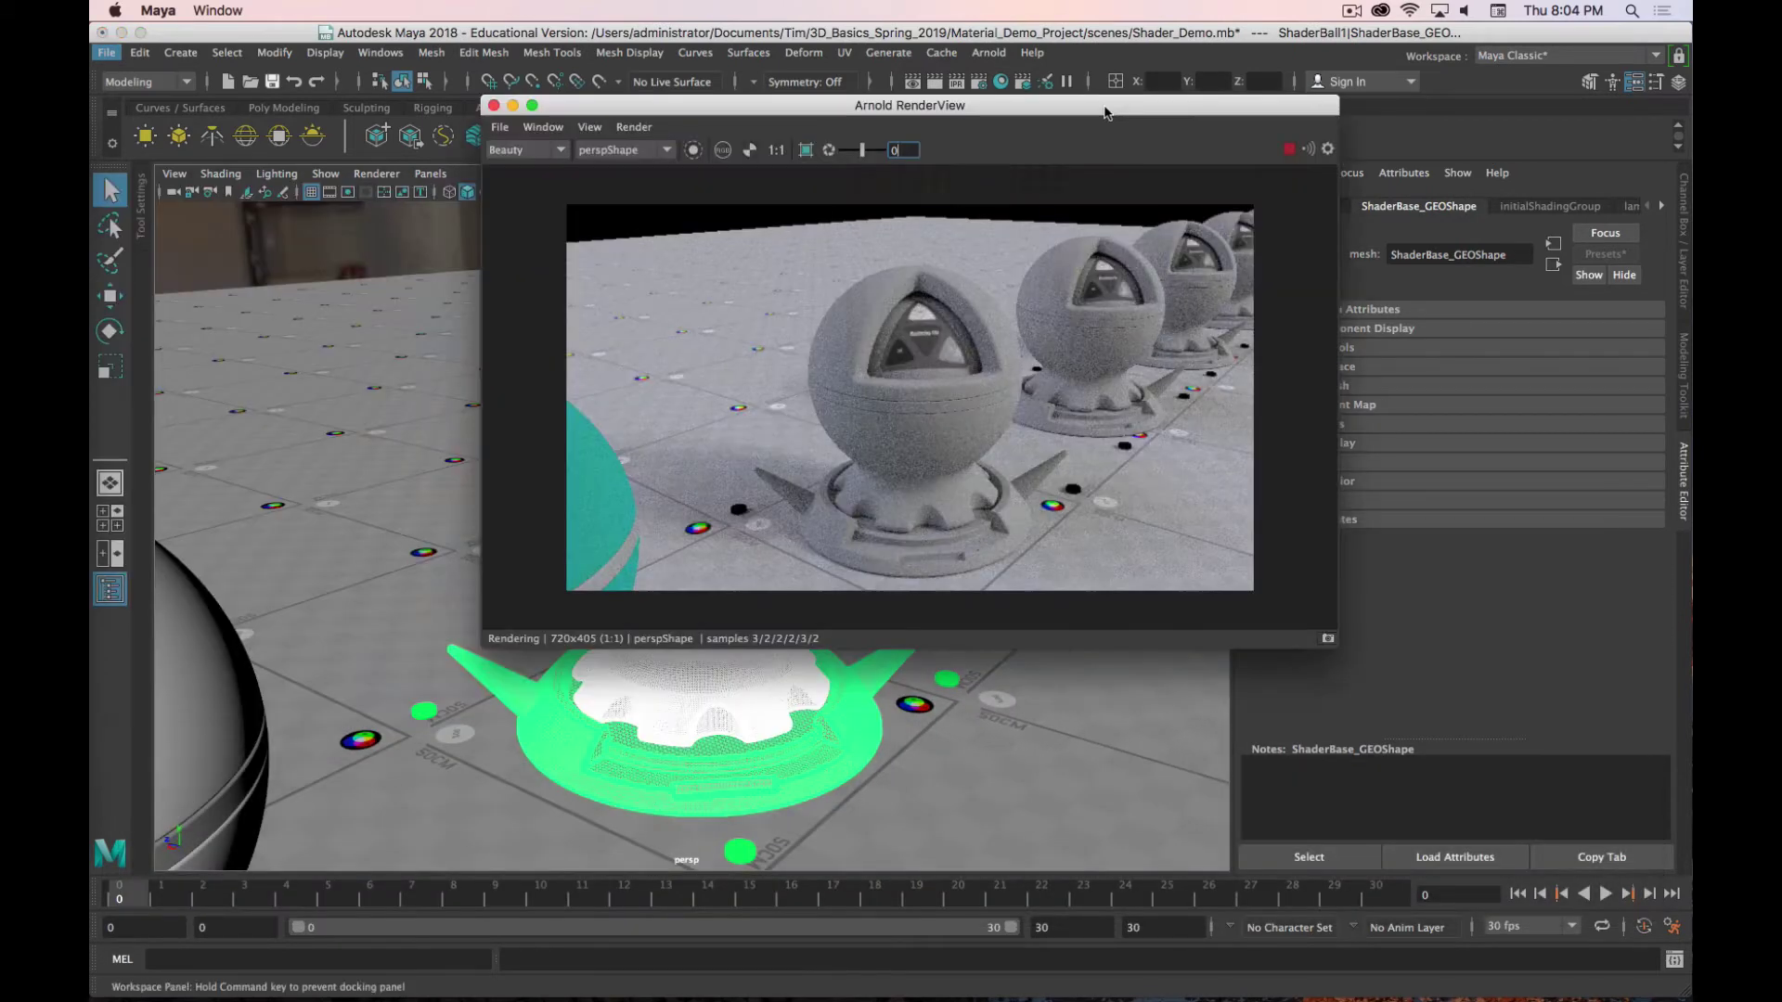
right_click_drag(928, 668, 1077, 588, "alt")
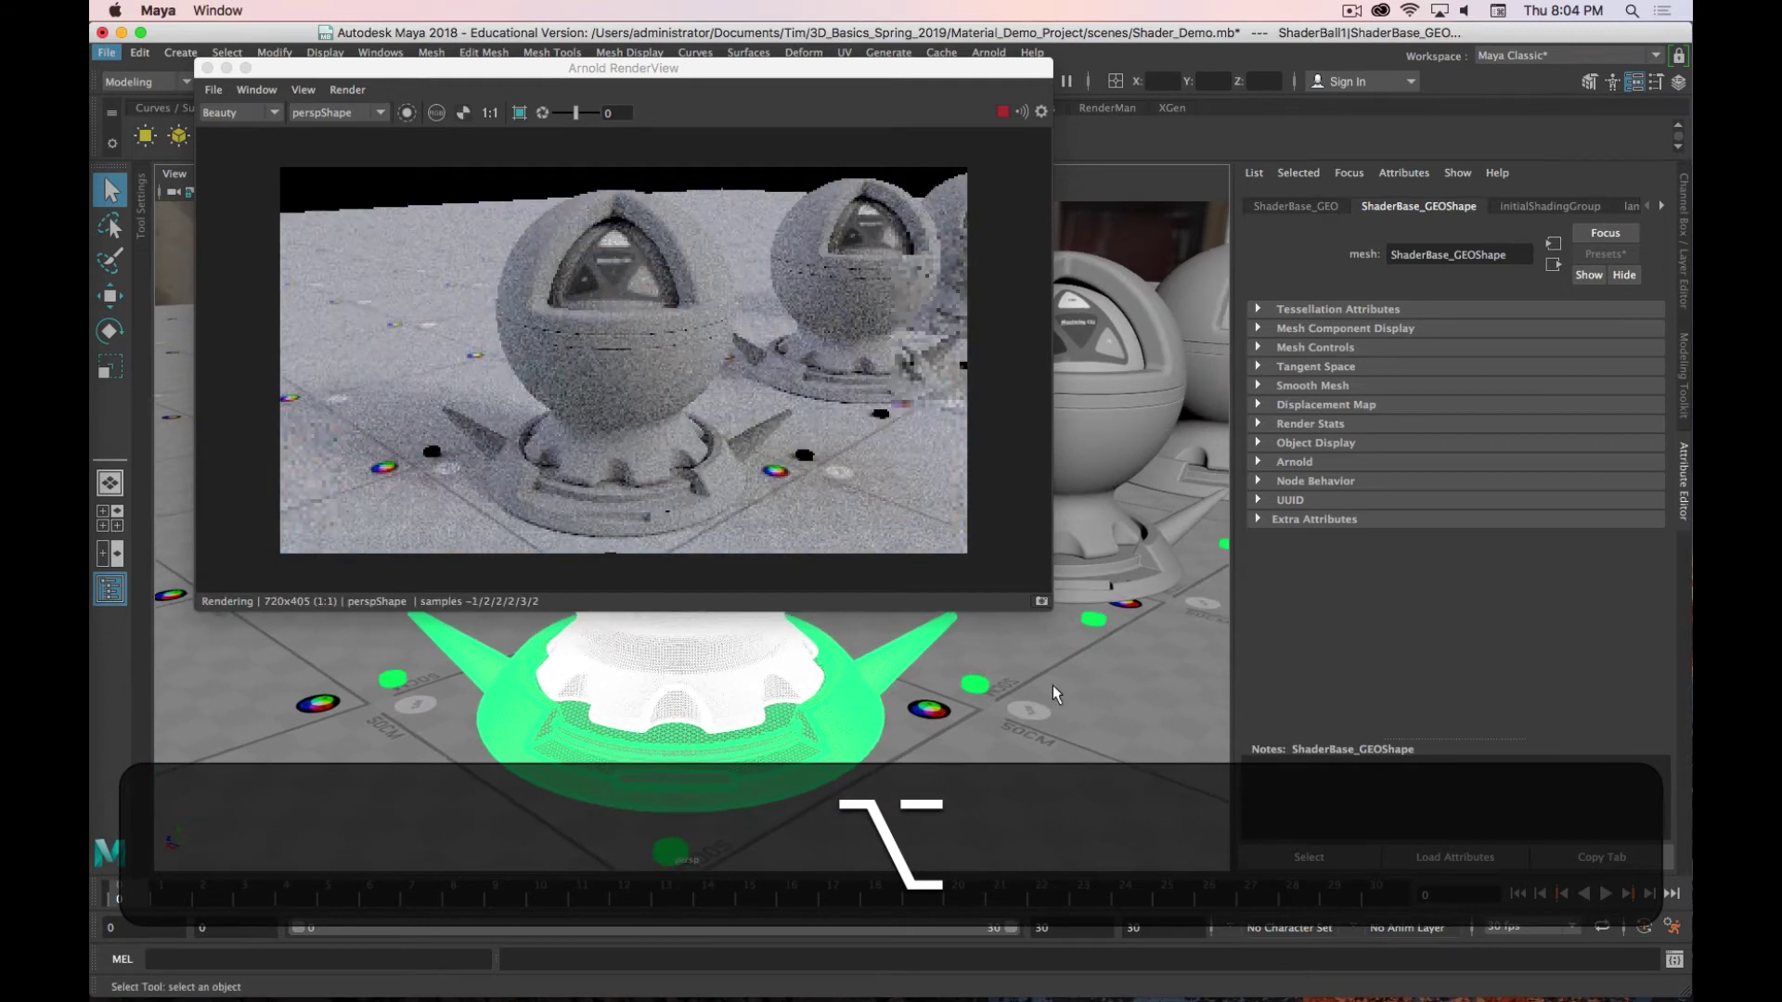
left_click_drag(566, 75, 93, 213)
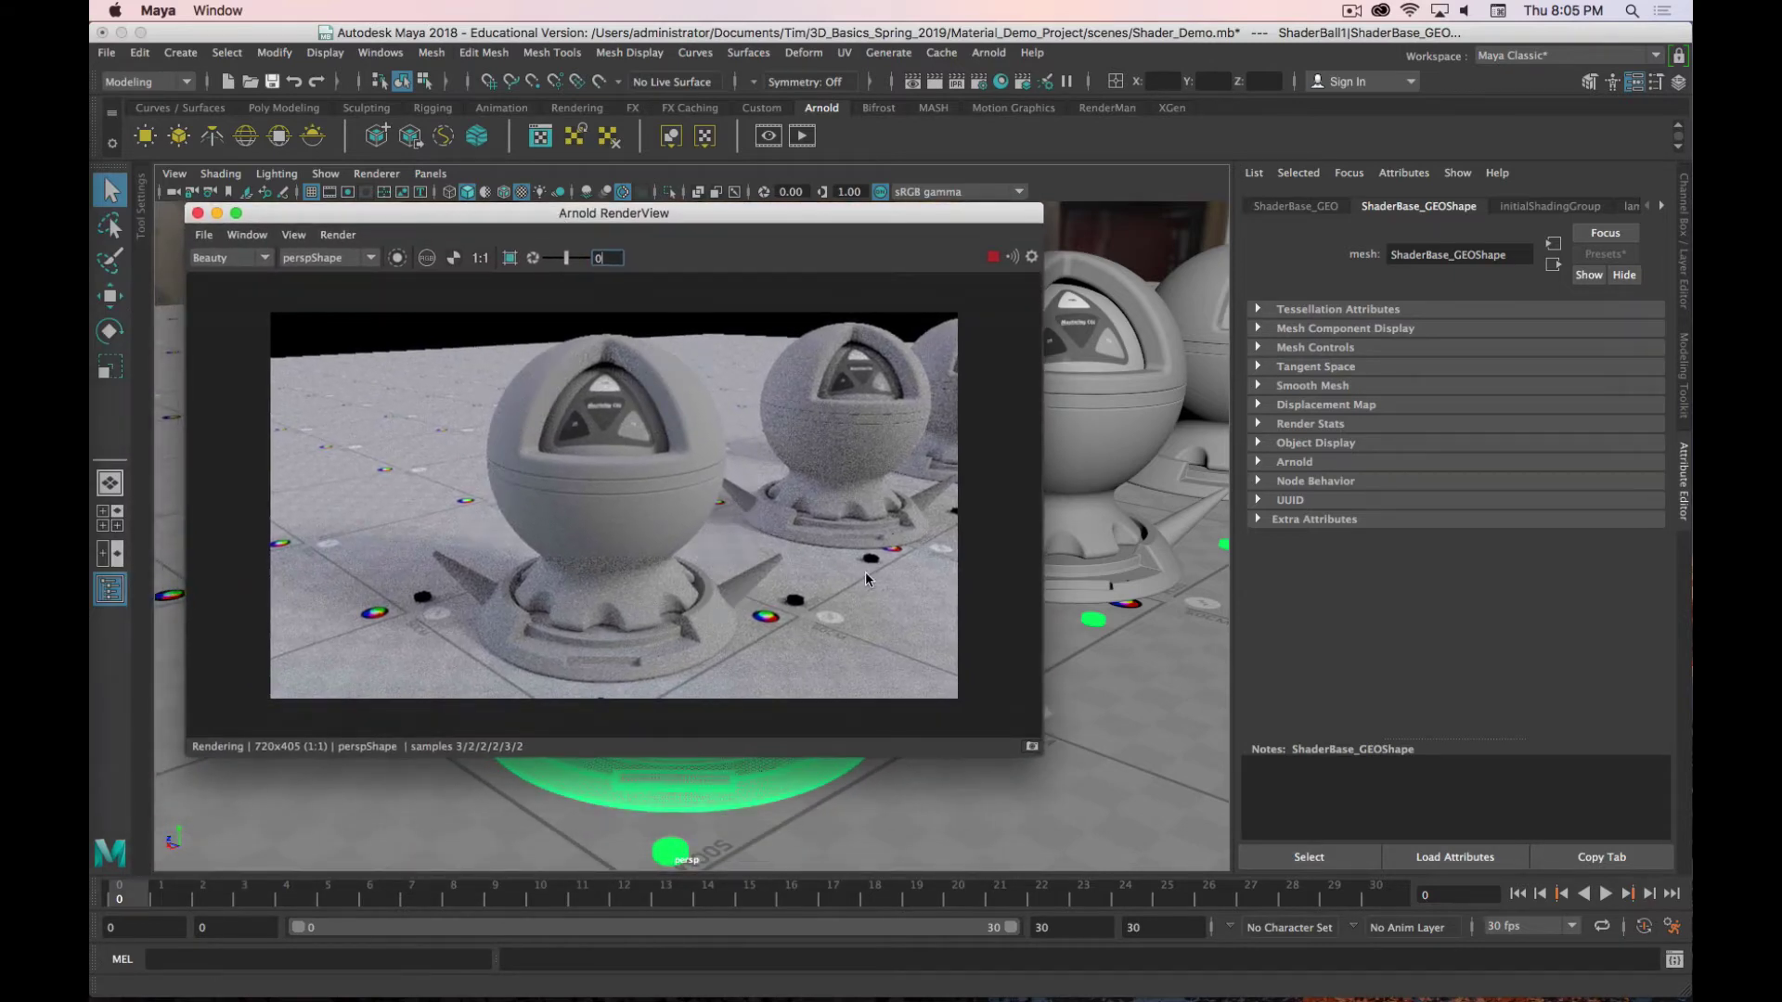
key("f")
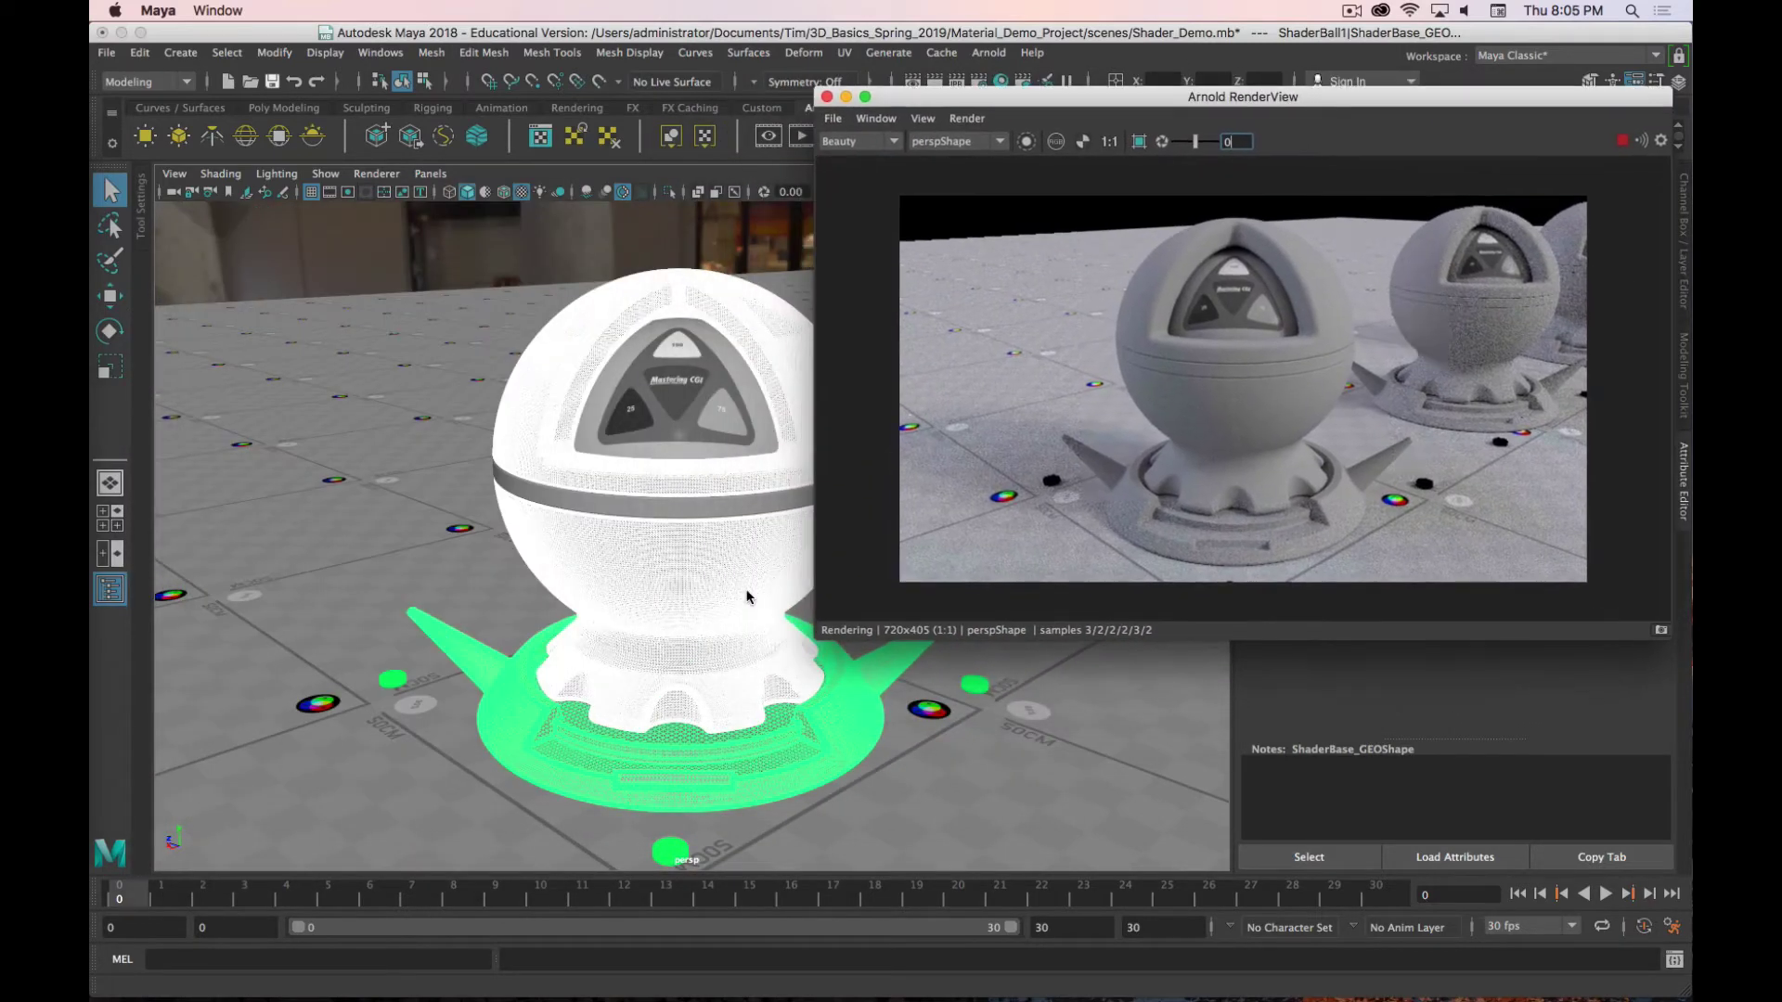
Step: Assign a new aiStandardSurface material to both the ball and the base of the second shader ball
left_click(575, 669)
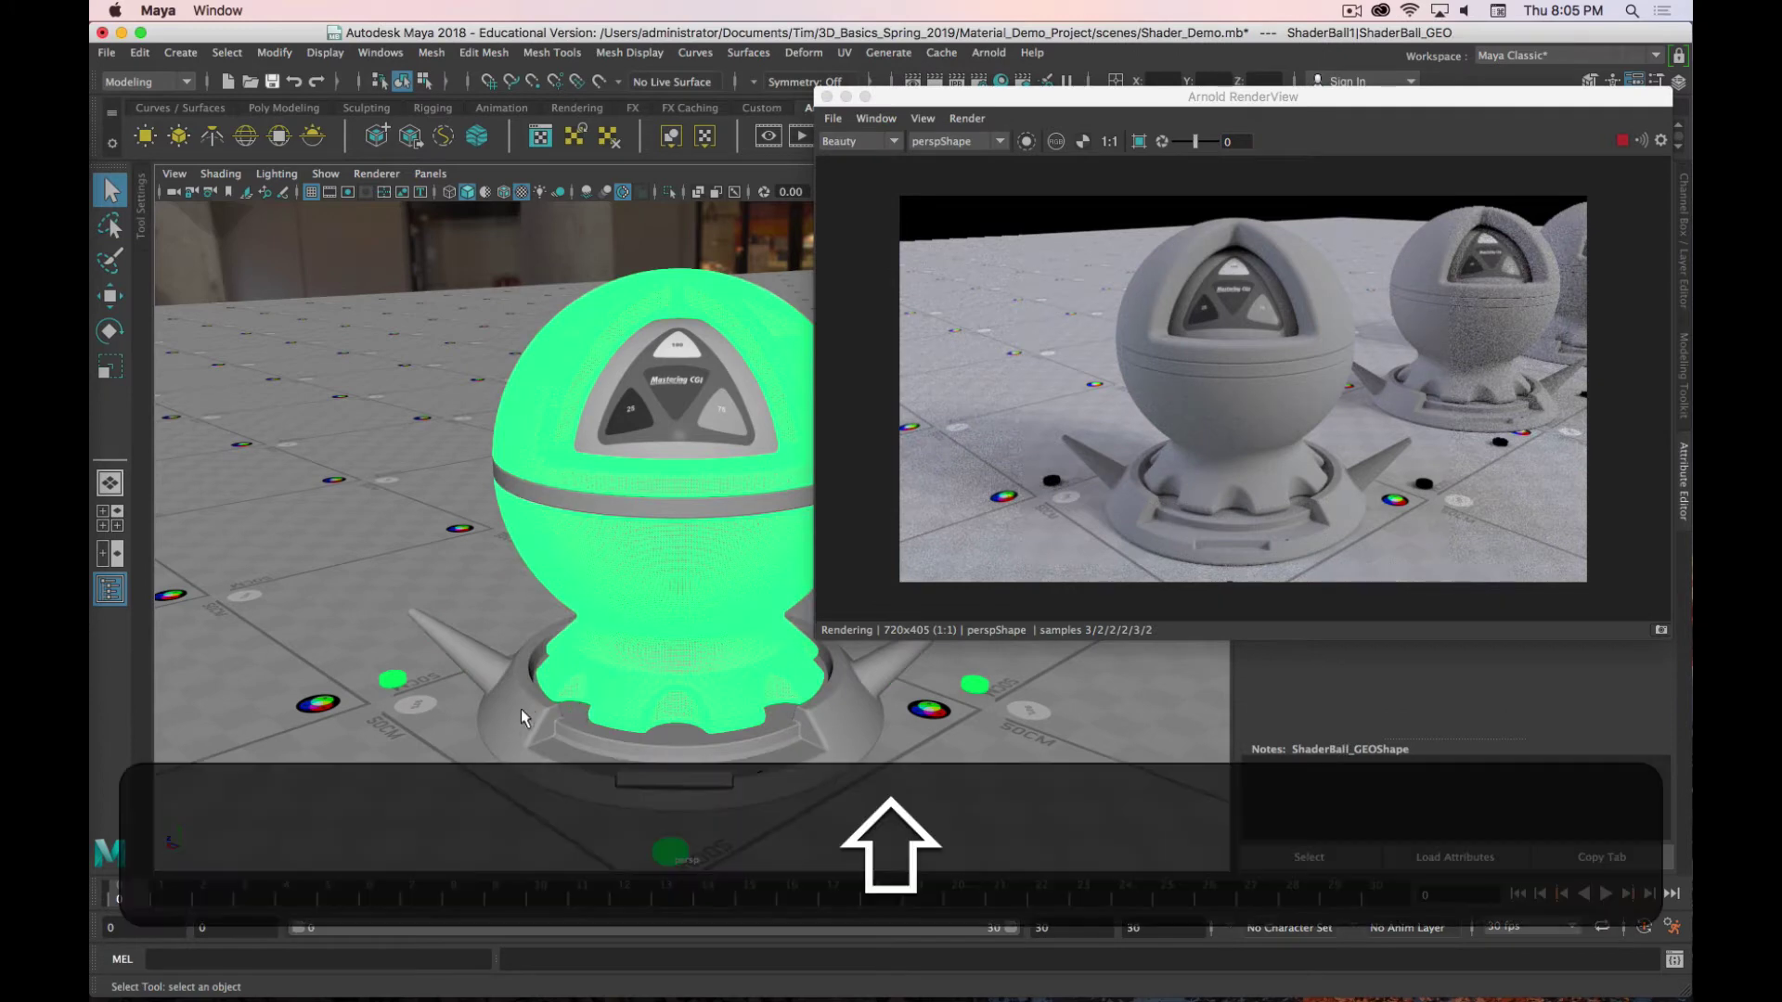
left_click(510, 710, "shift")
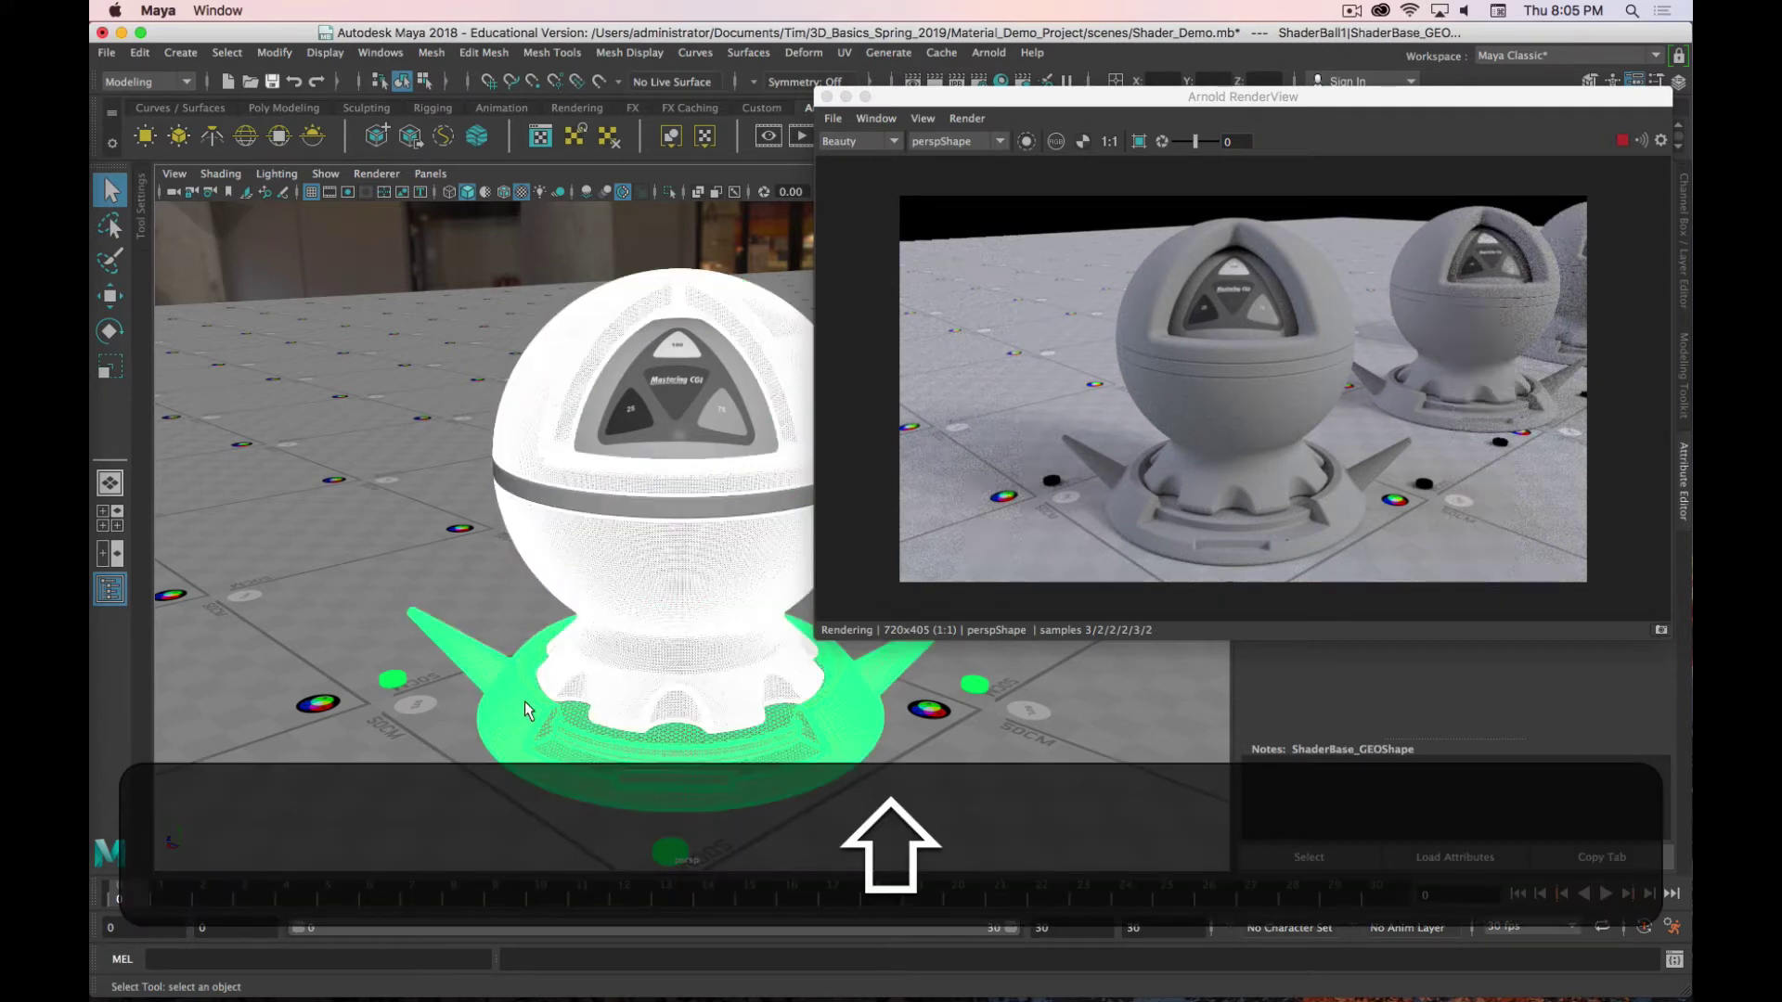
mouse_move(526, 695)
right_mouse_down()
mouse_move(604, 520)
mouse_move(722, 691)
mouse_move(684, 656)
mouse_move(525, 694)
right_mouse_up()
right_click(508, 693)
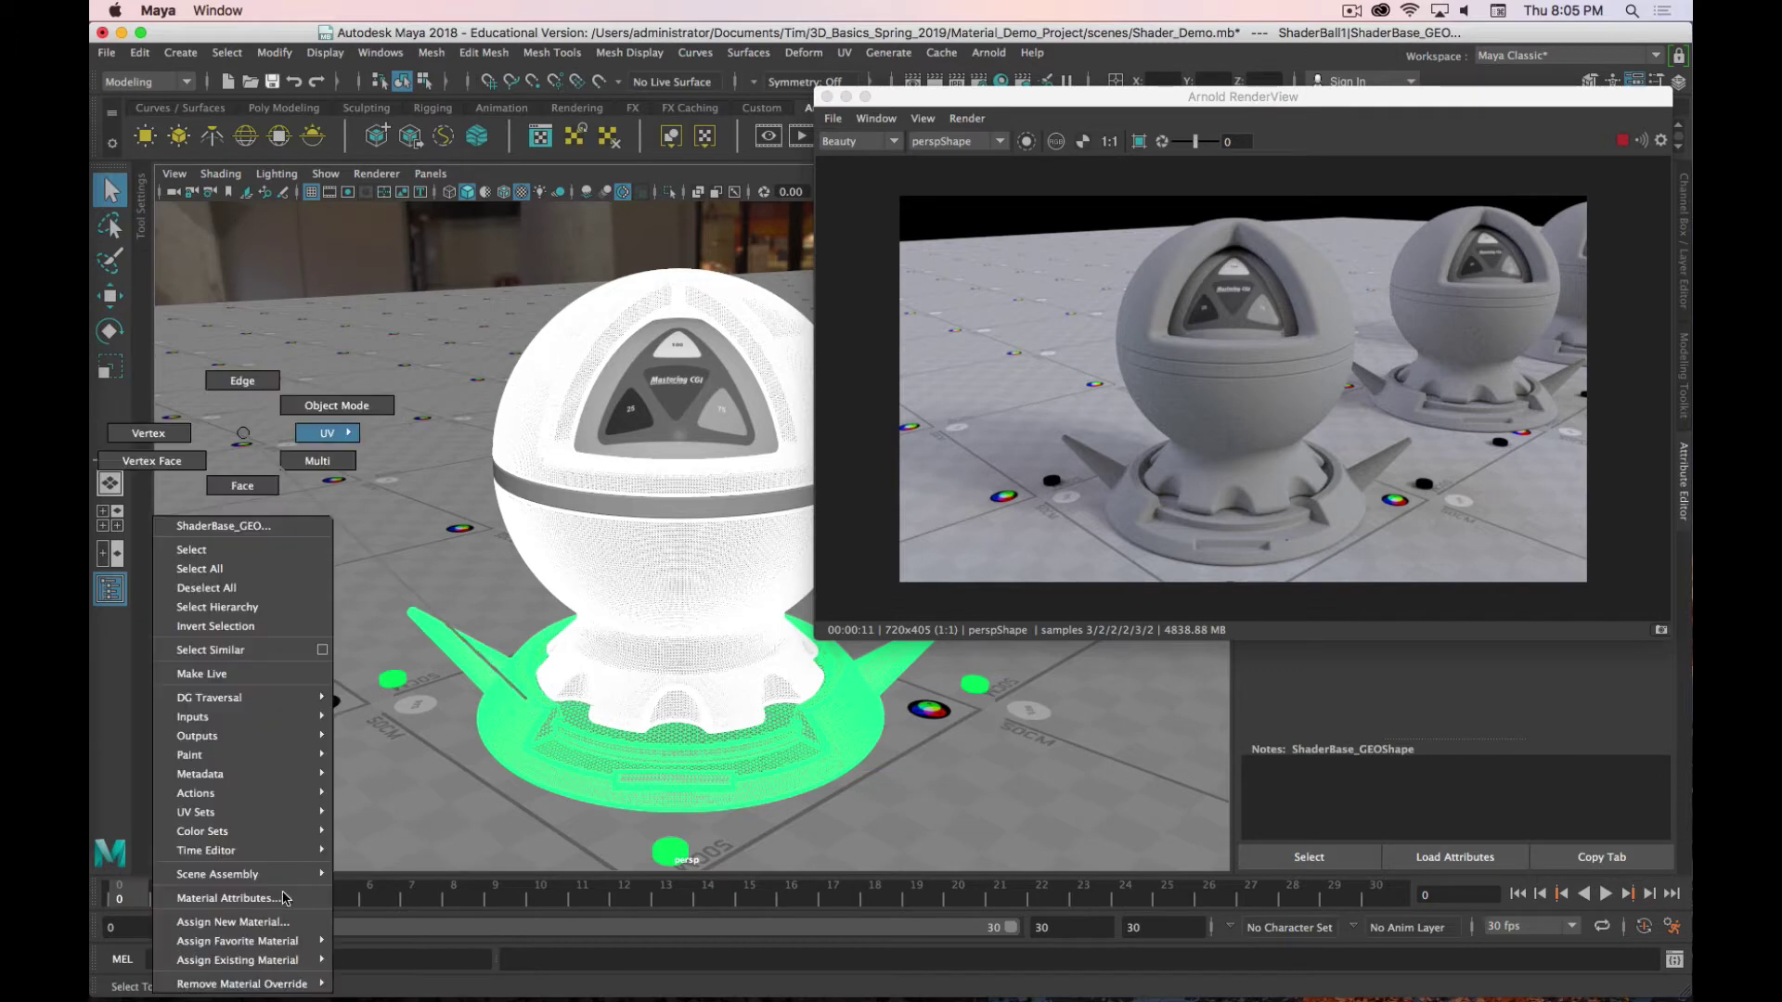
left_click(249, 921)
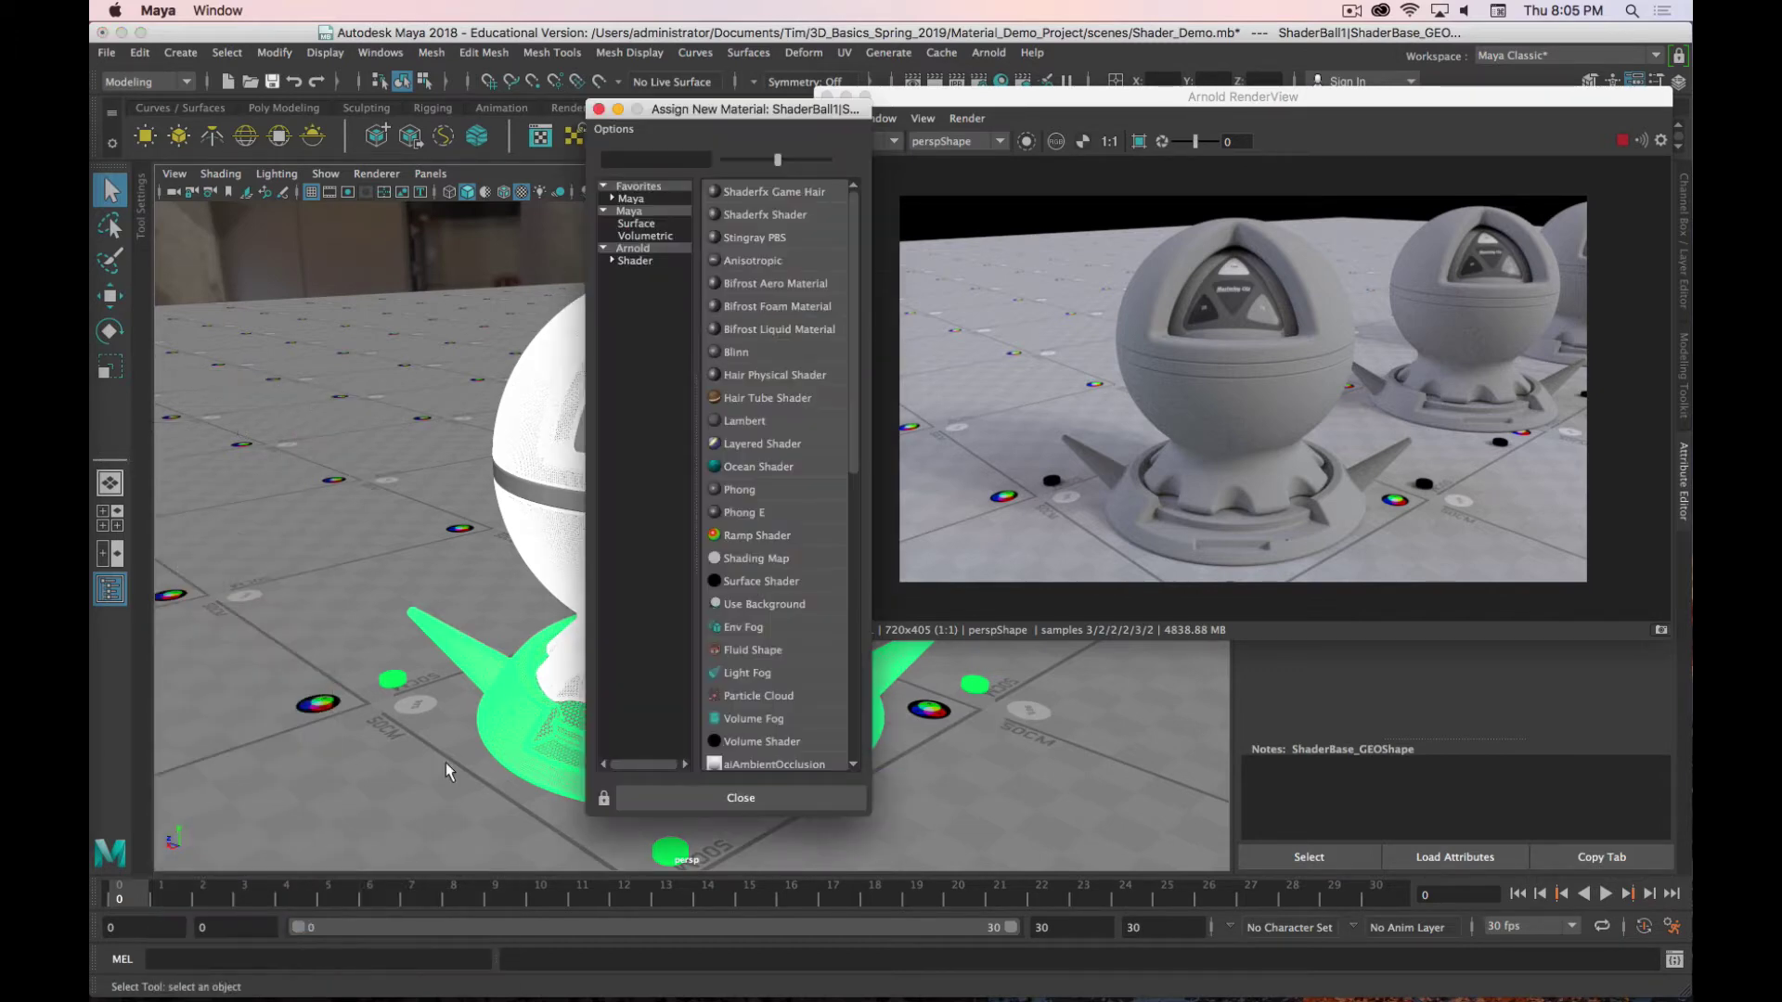
left_click(640, 261)
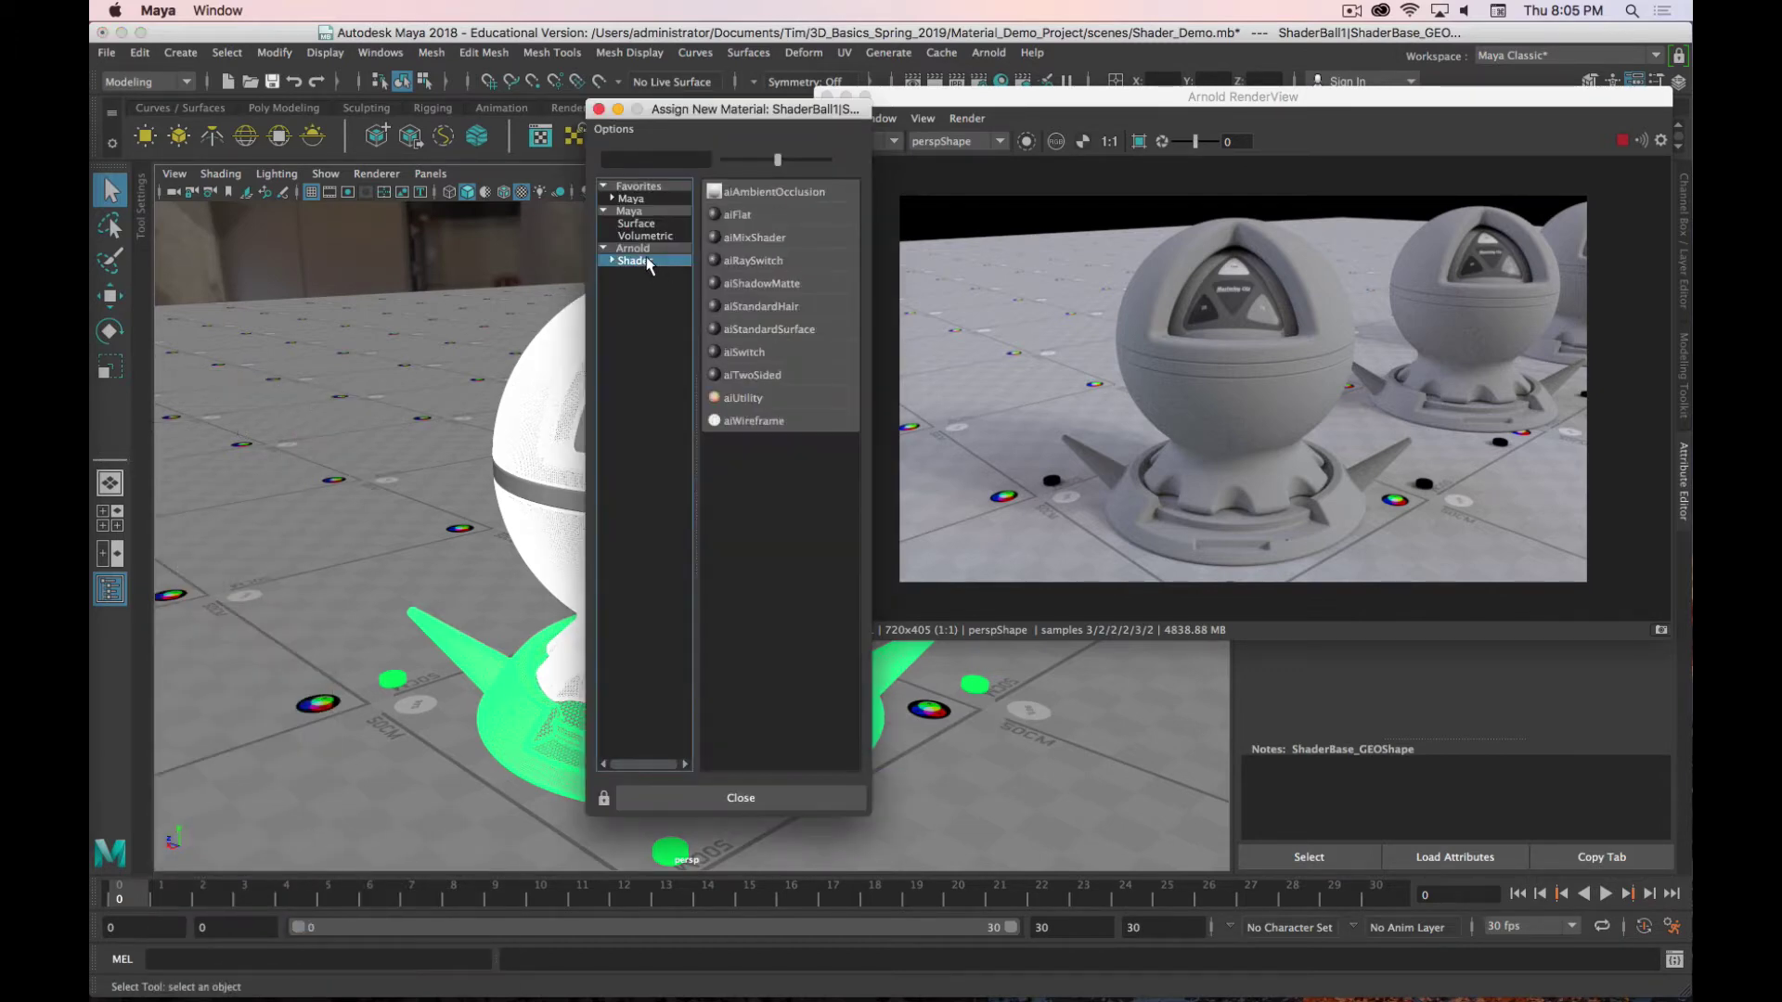
left_click(769, 330)
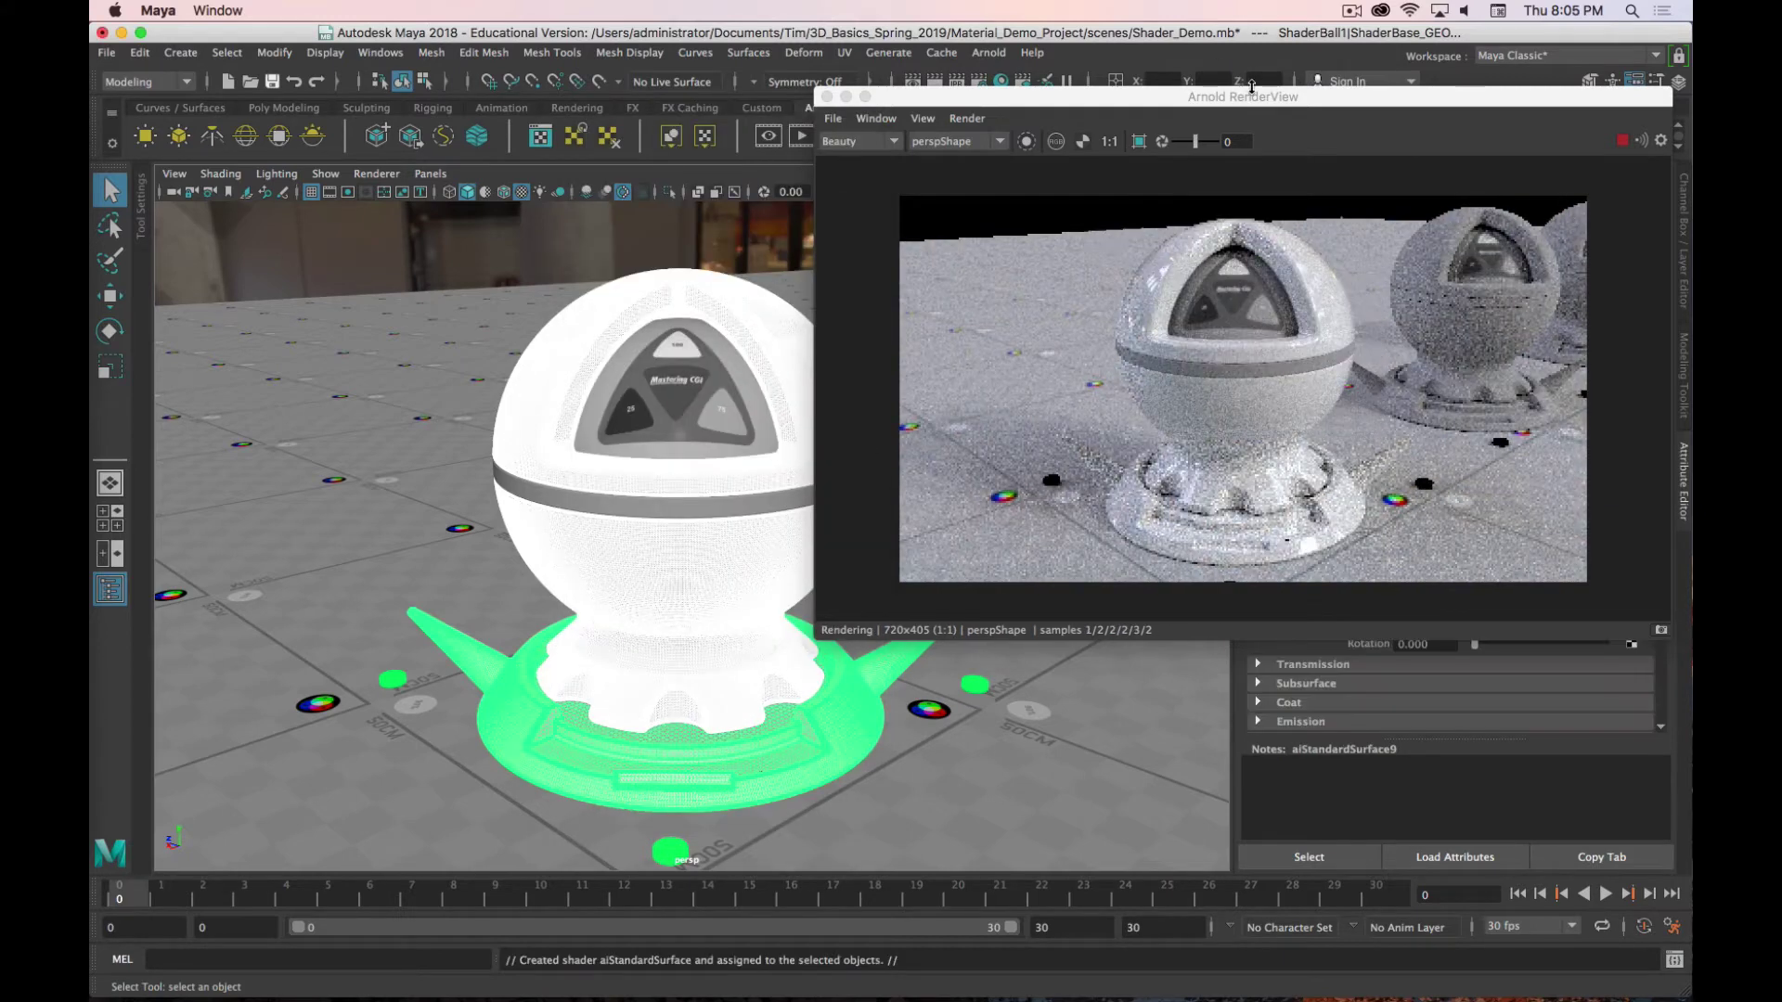
Step: Rename the second shader ball's new material as Specular
left_click_drag(1280, 101, 674, 219)
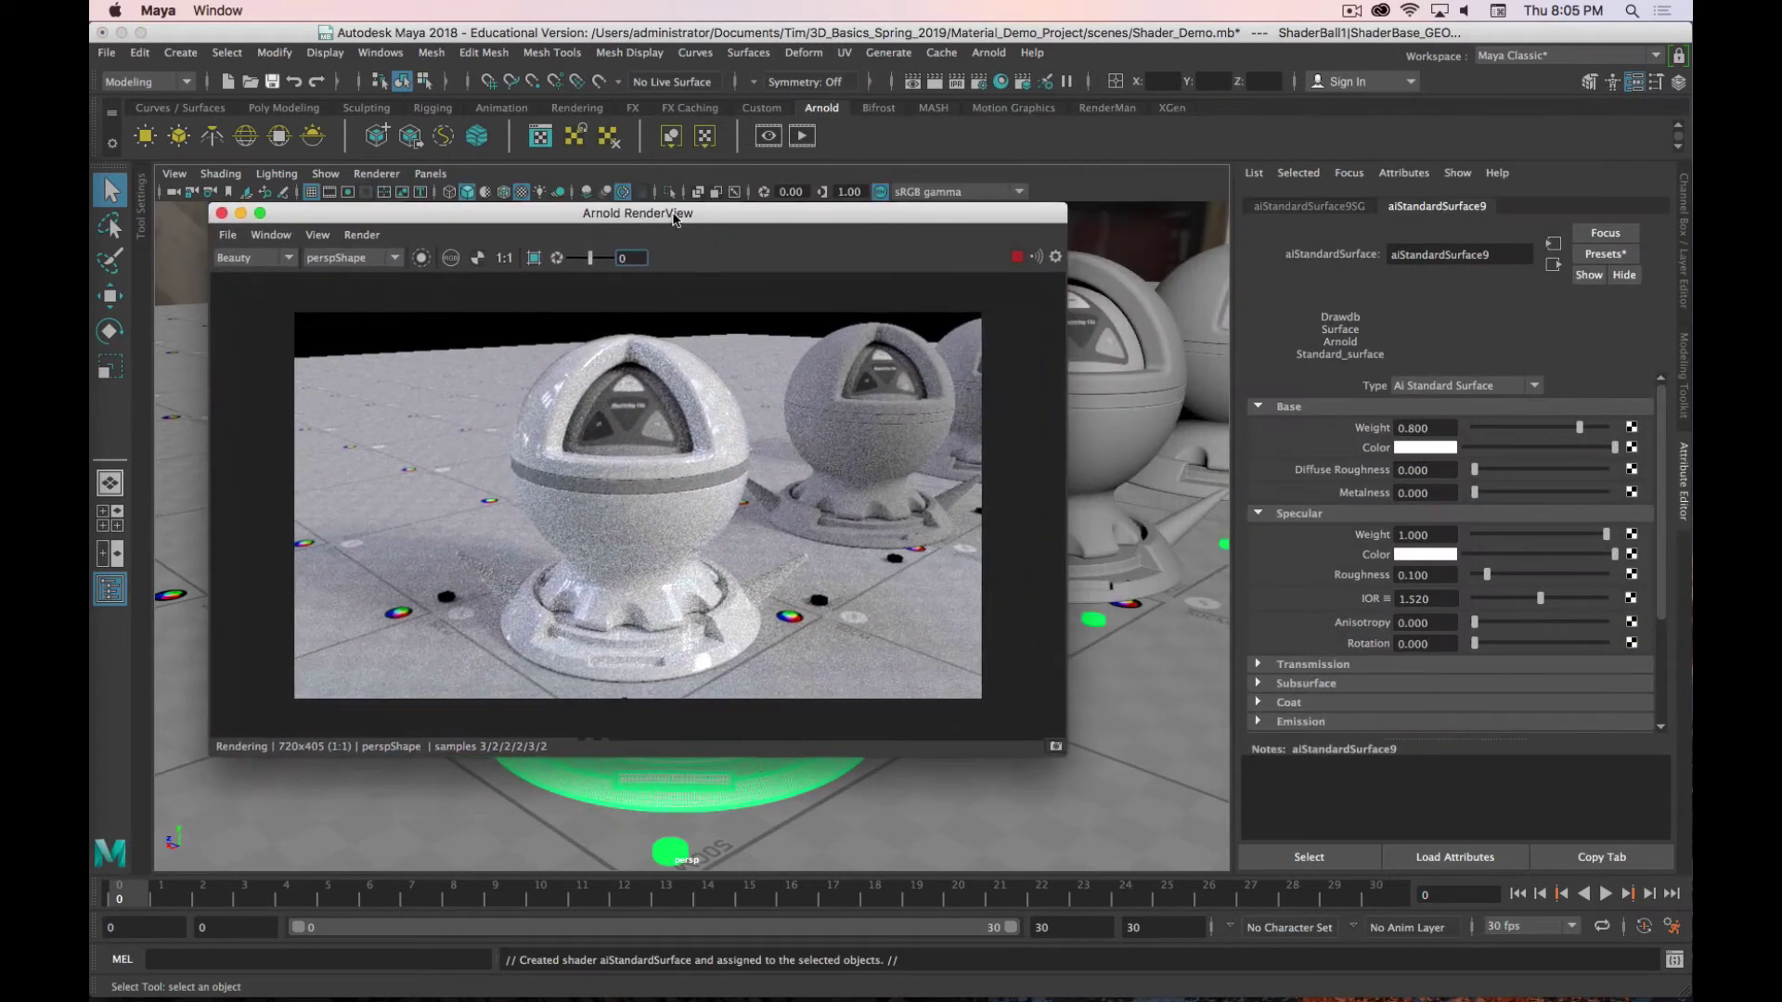
left_click(1454, 254)
left_click_drag(1495, 253, 1355, 249)
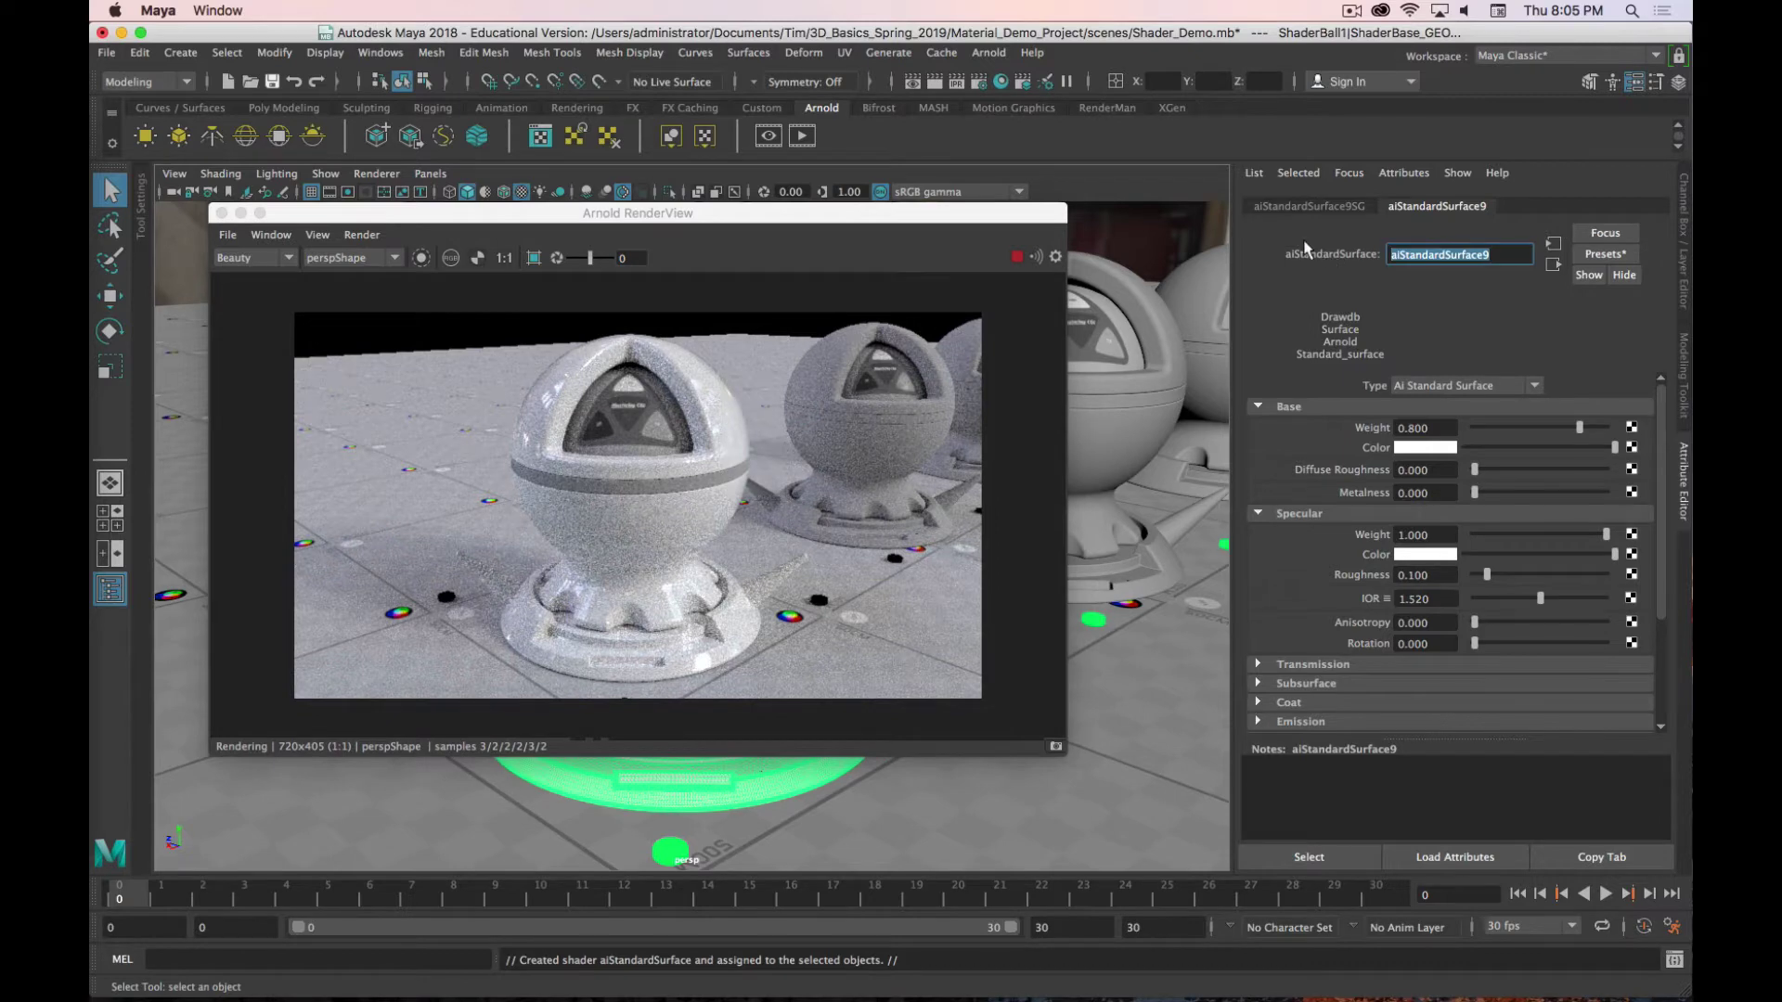
type("Specular")
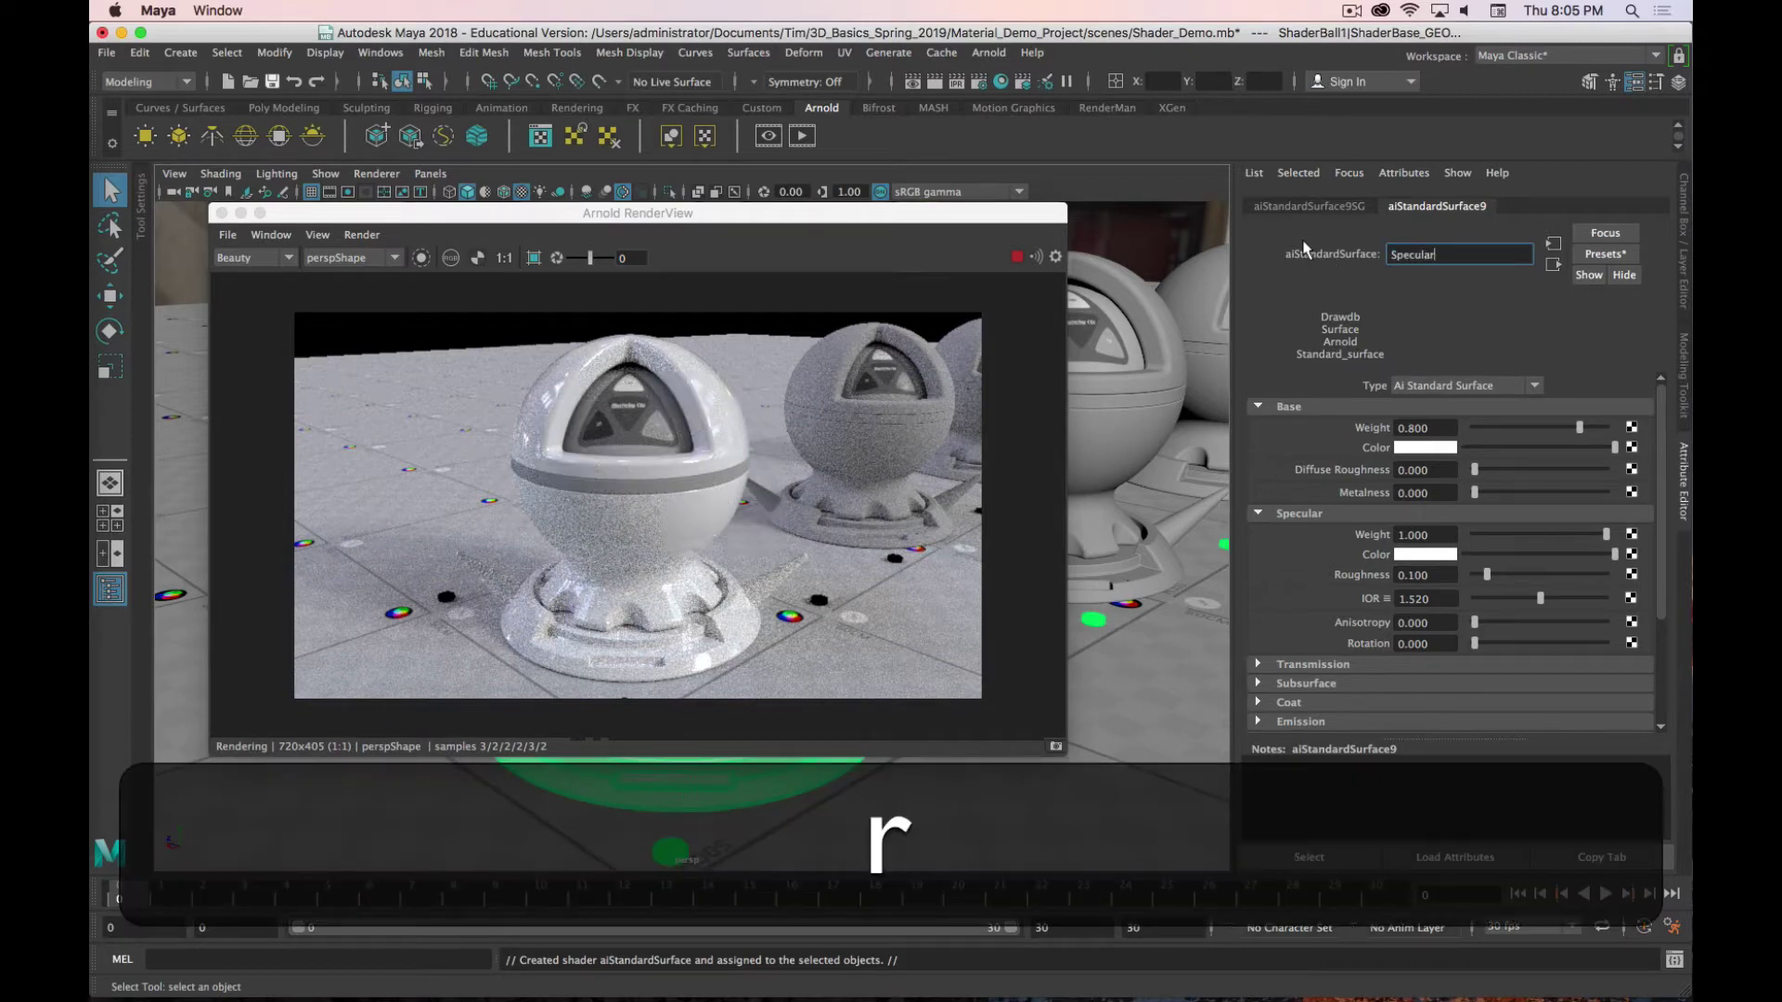
key("Return")
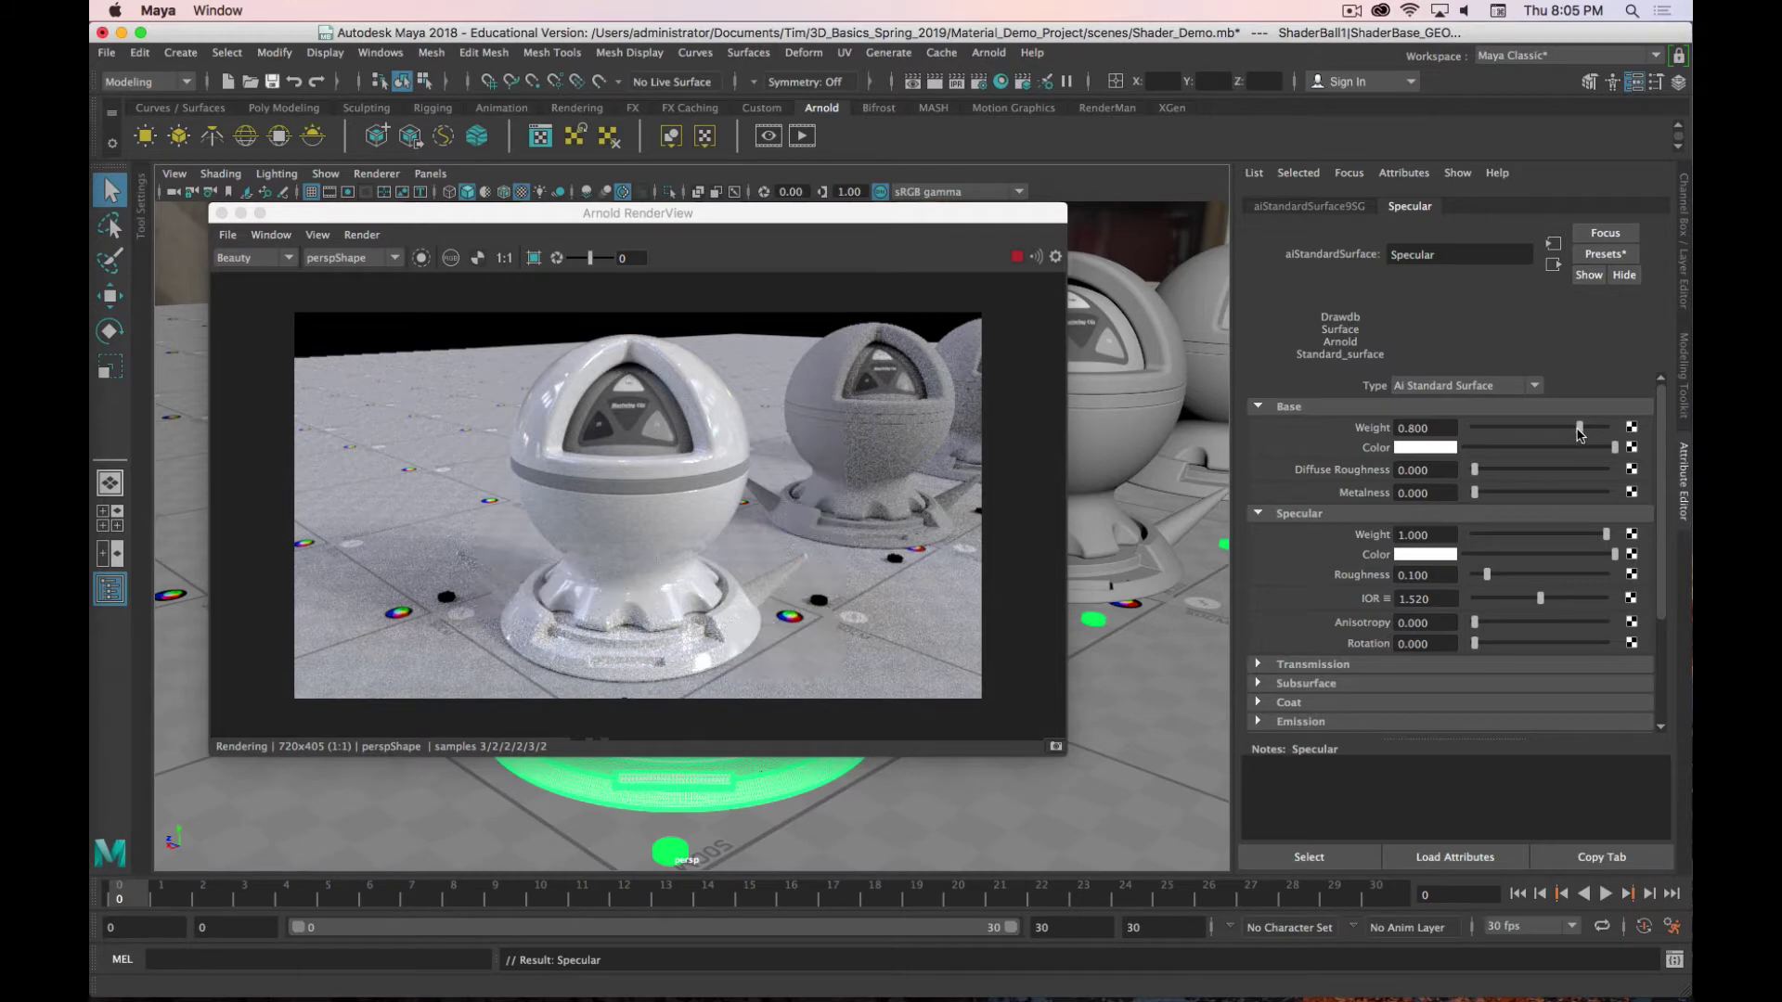
Step: Set the Specular material's base weight to 0 and inspect the second shader ball's reflections up close
left_click_drag(1579, 428, 1471, 428)
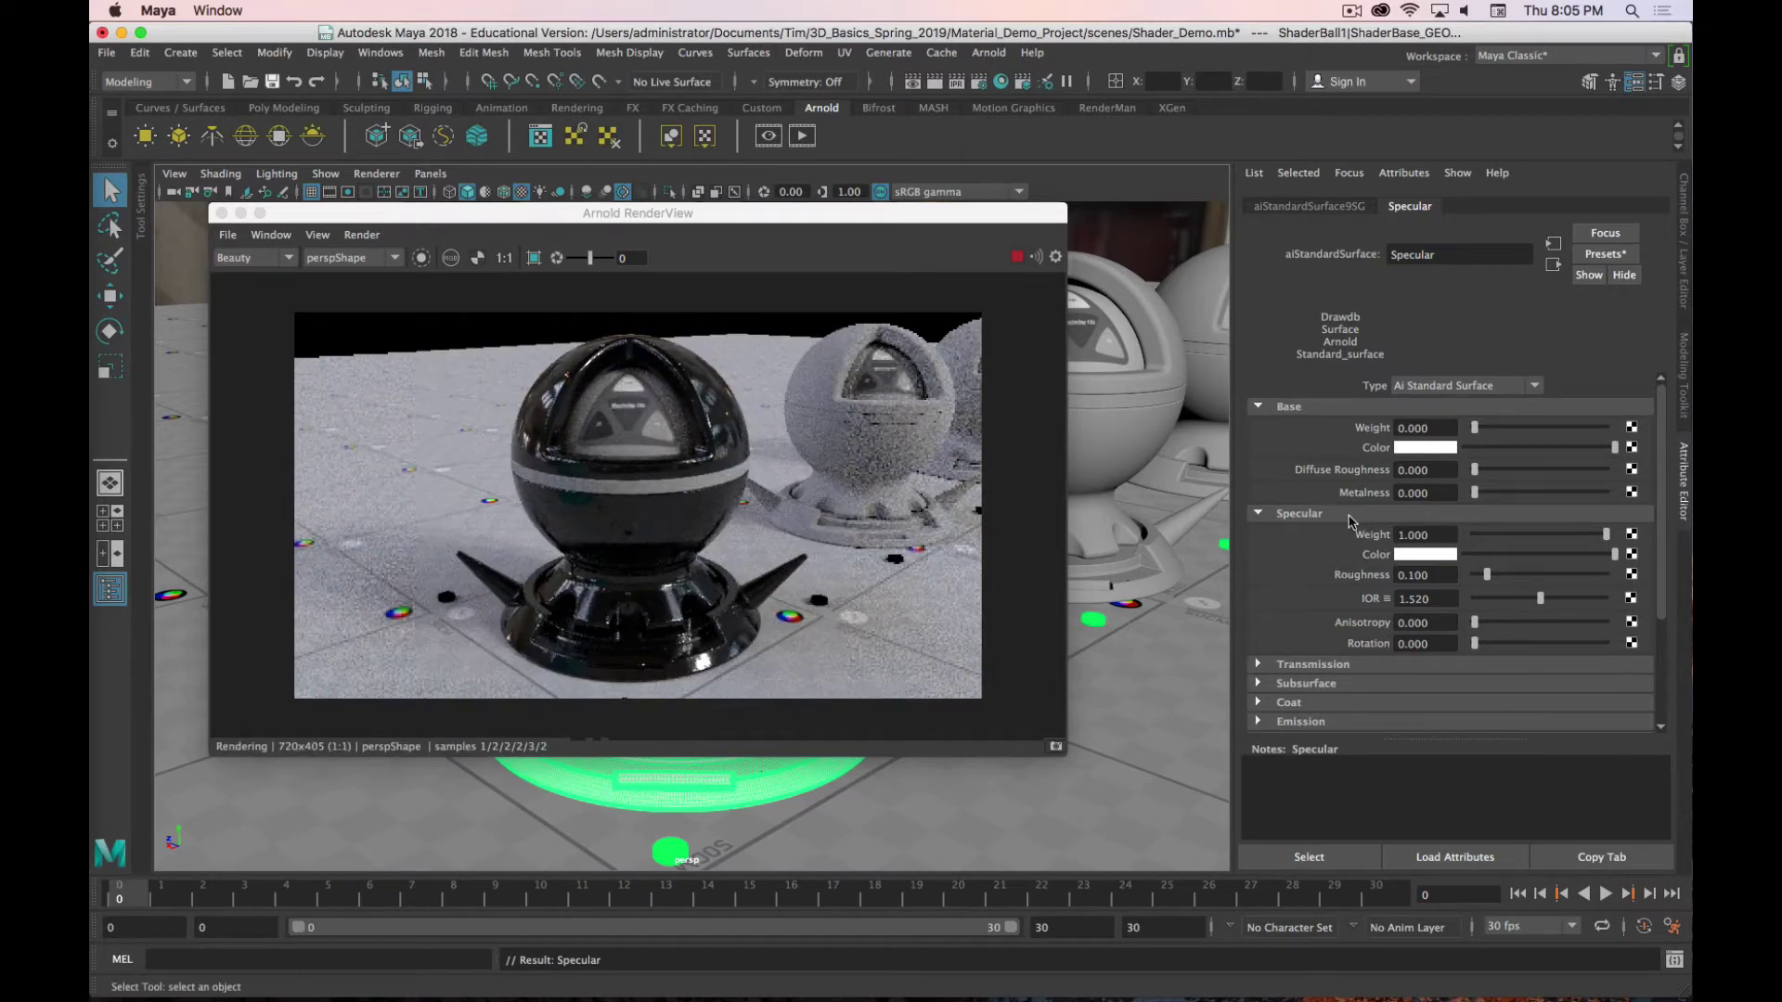
scroll(1383, 553, "down", 3)
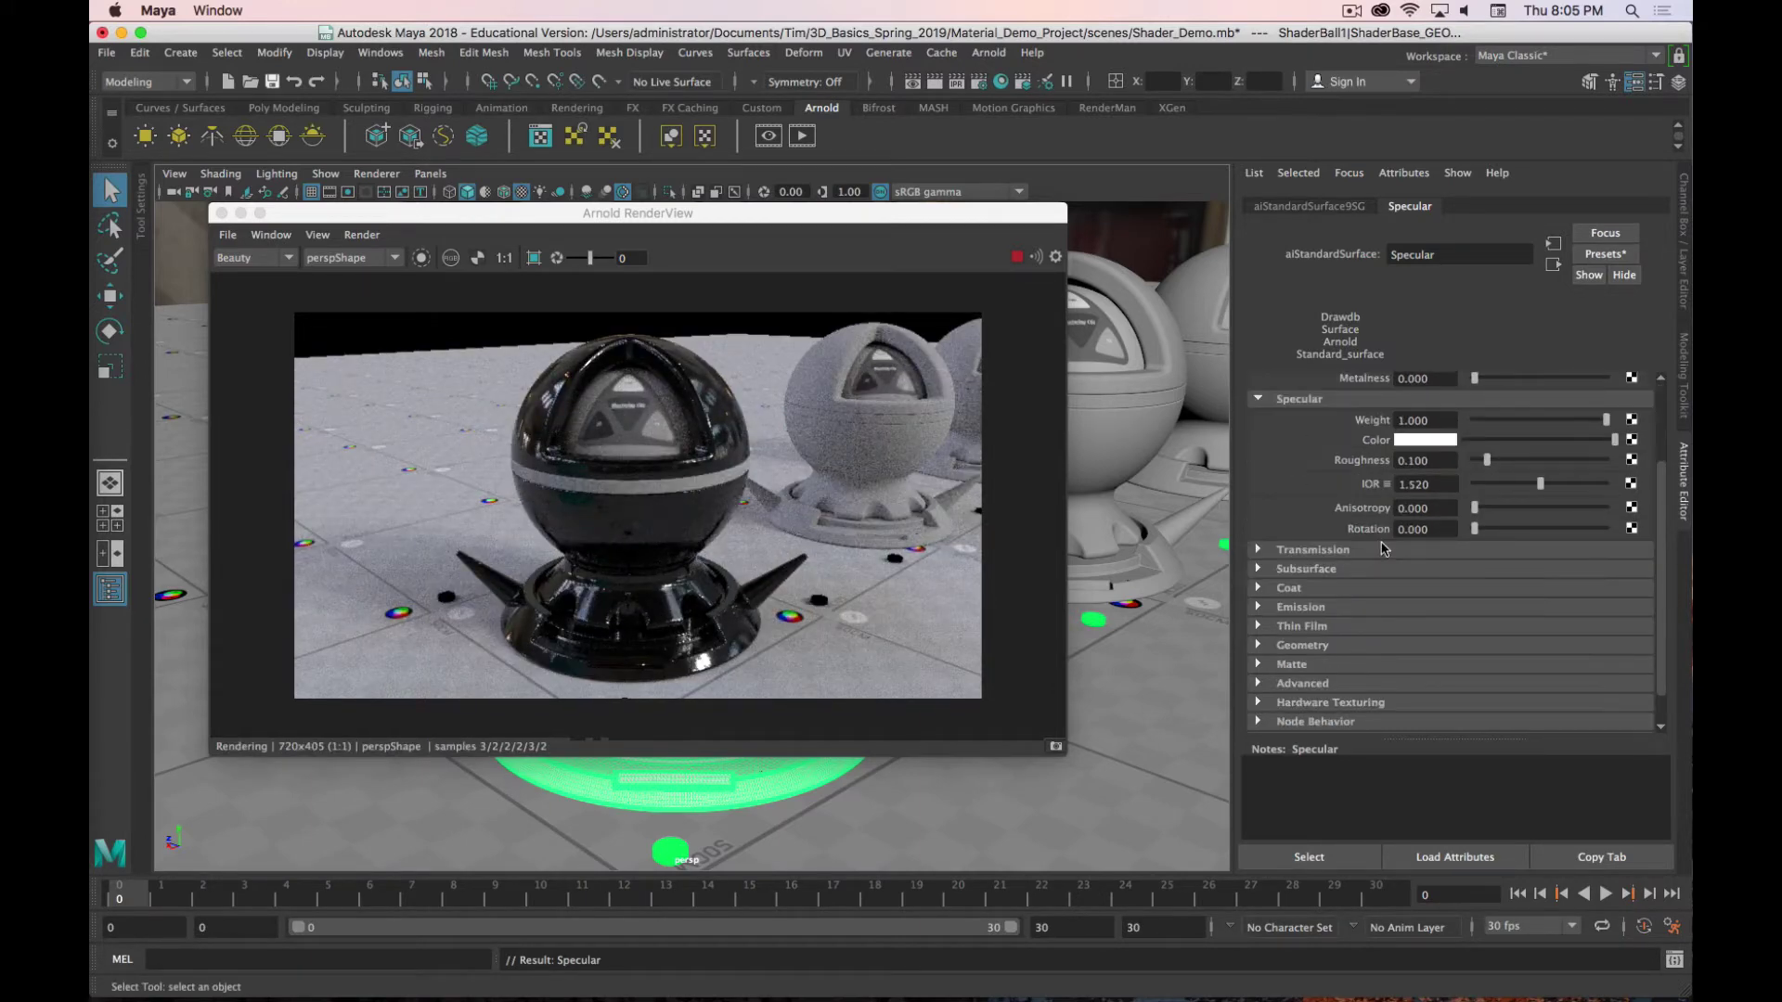
key("super+period")
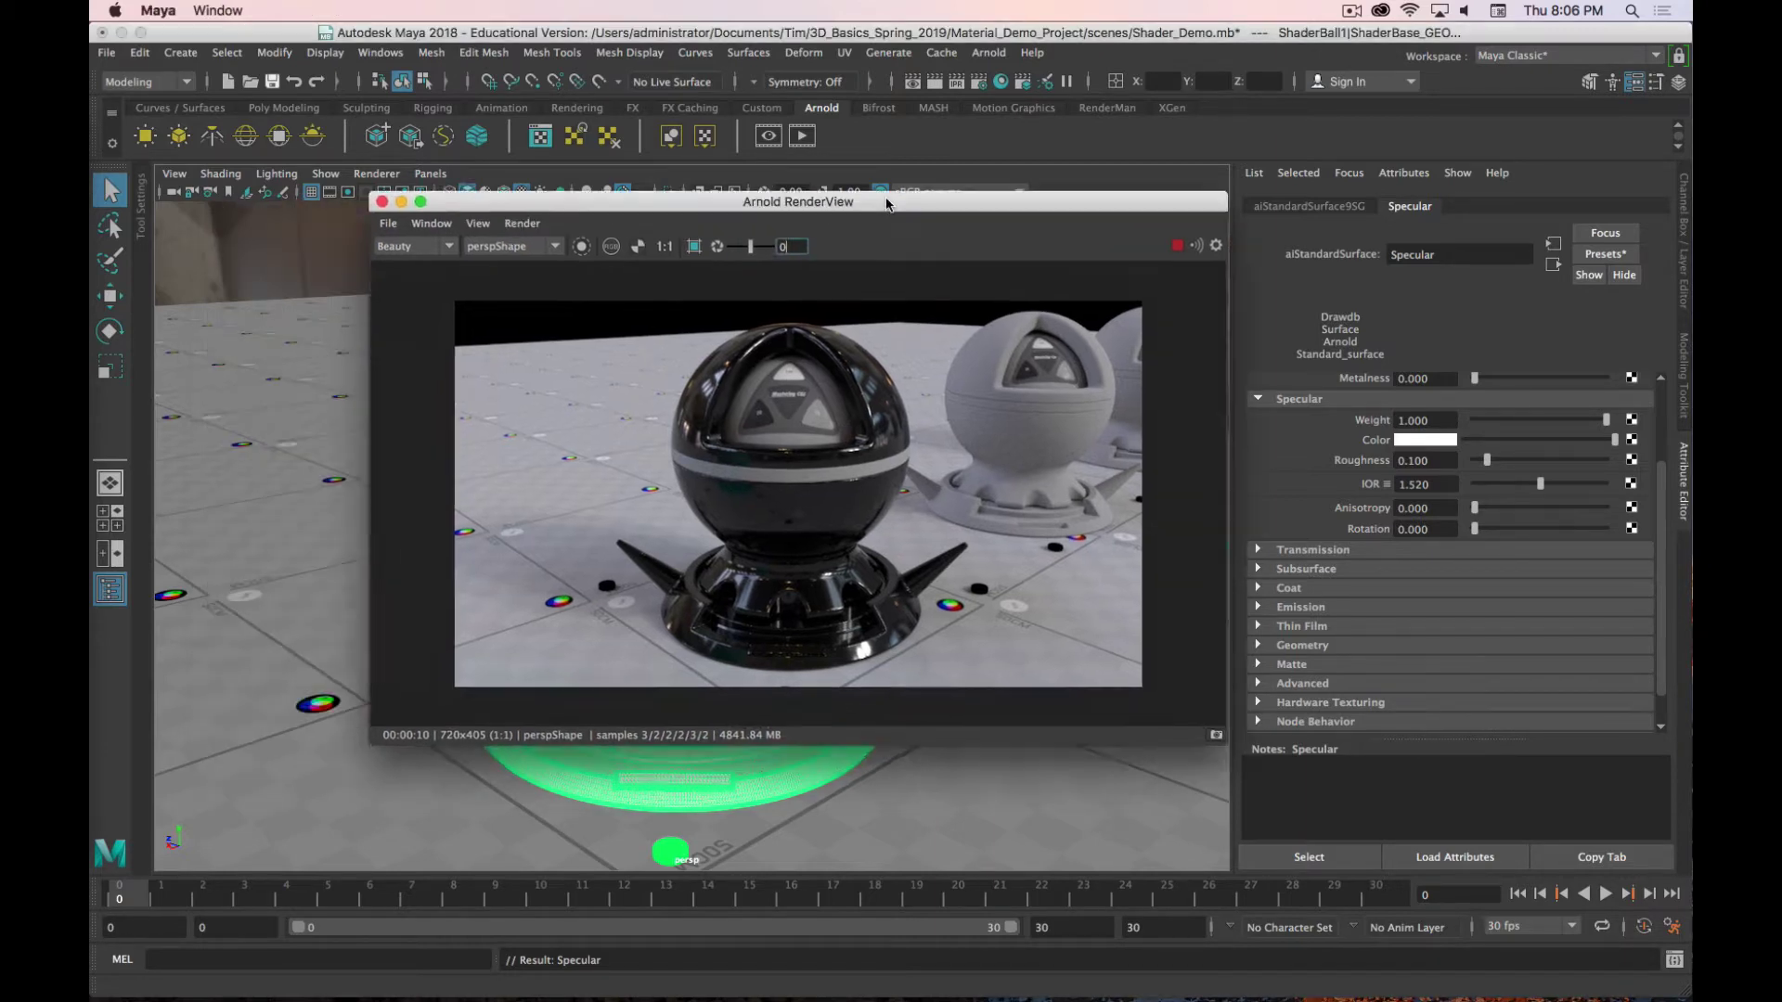
left_click_drag(692, 227, 1216, 82)
scroll(554, 613, "up", 5)
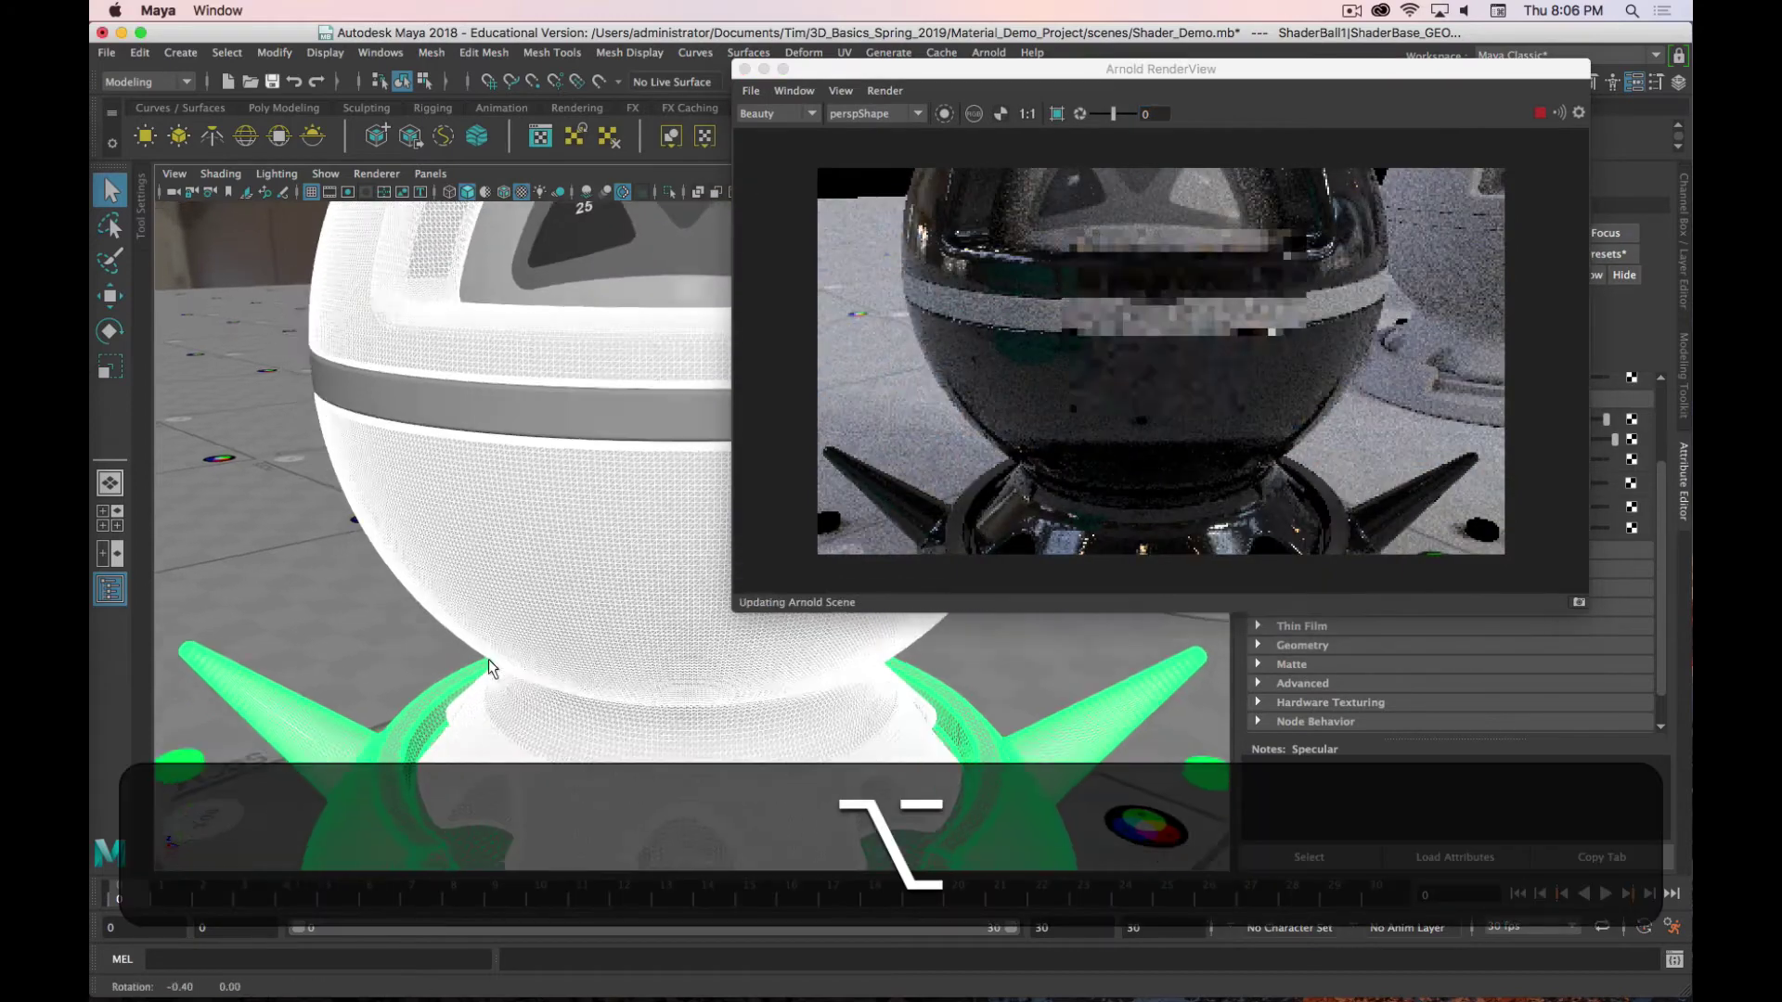
middle_click_drag(489, 659, 519, 622, "alt")
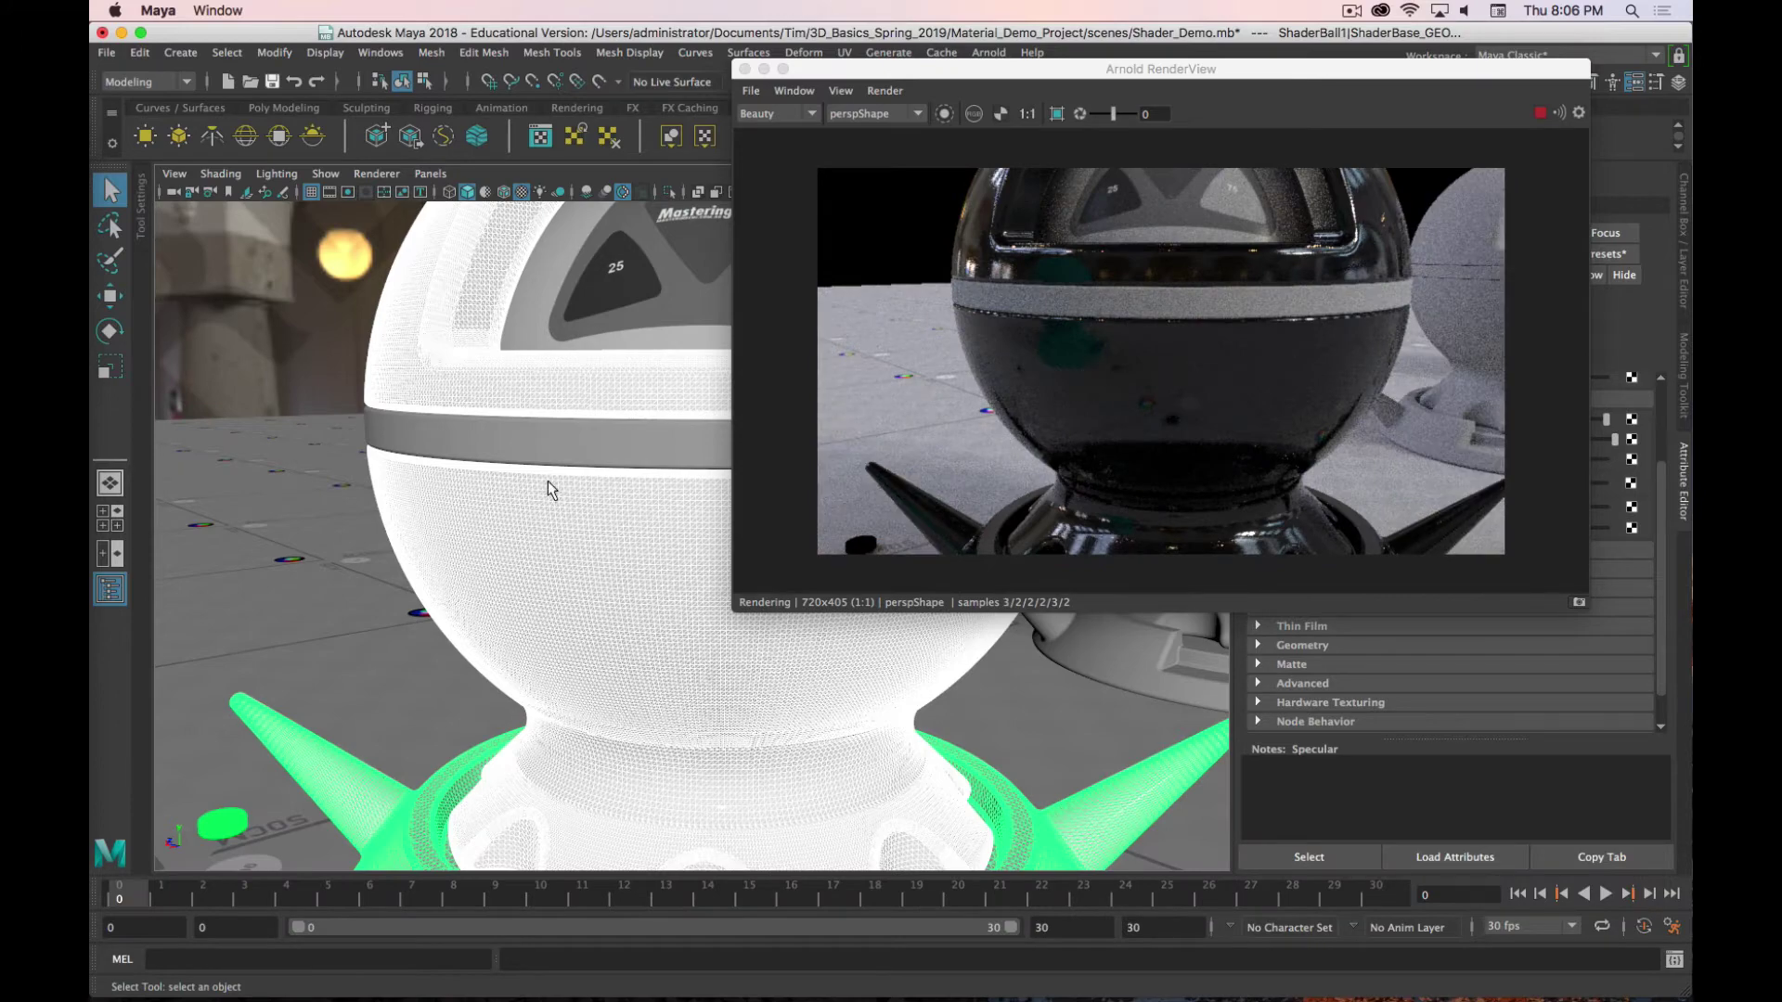
right_click_drag(547, 482, 471, 479, "alt")
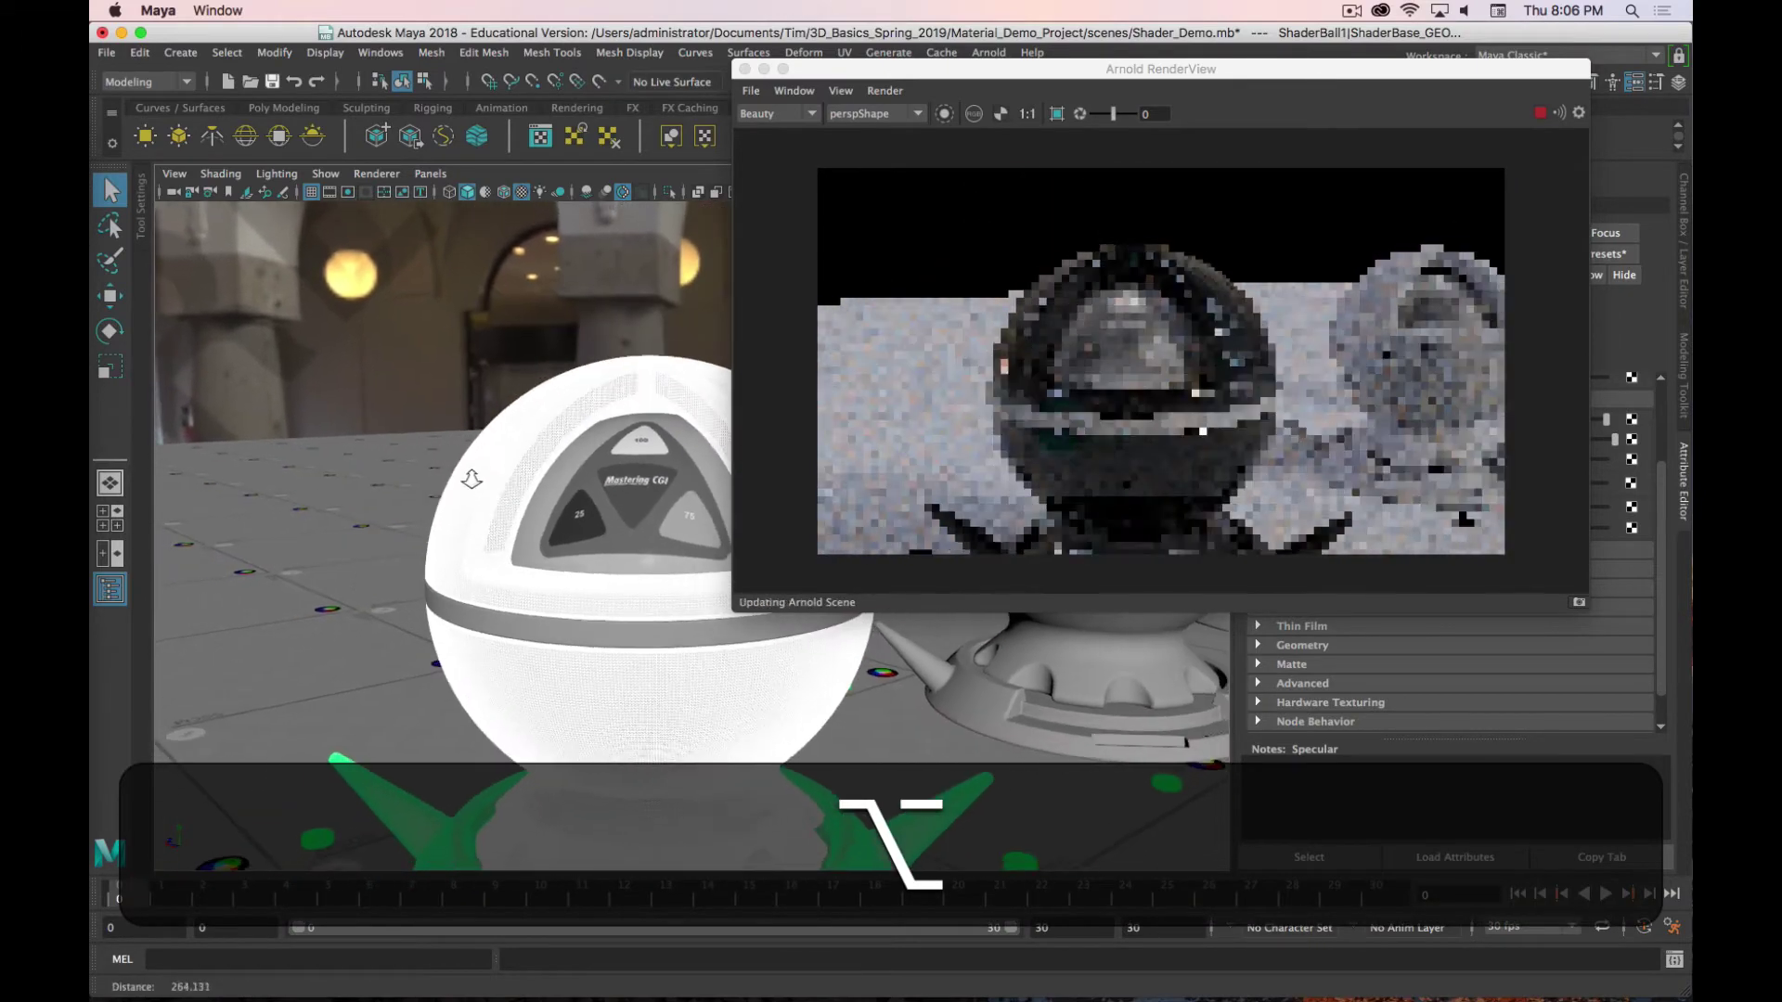
middle_click_drag(471, 479, 492, 437, "alt")
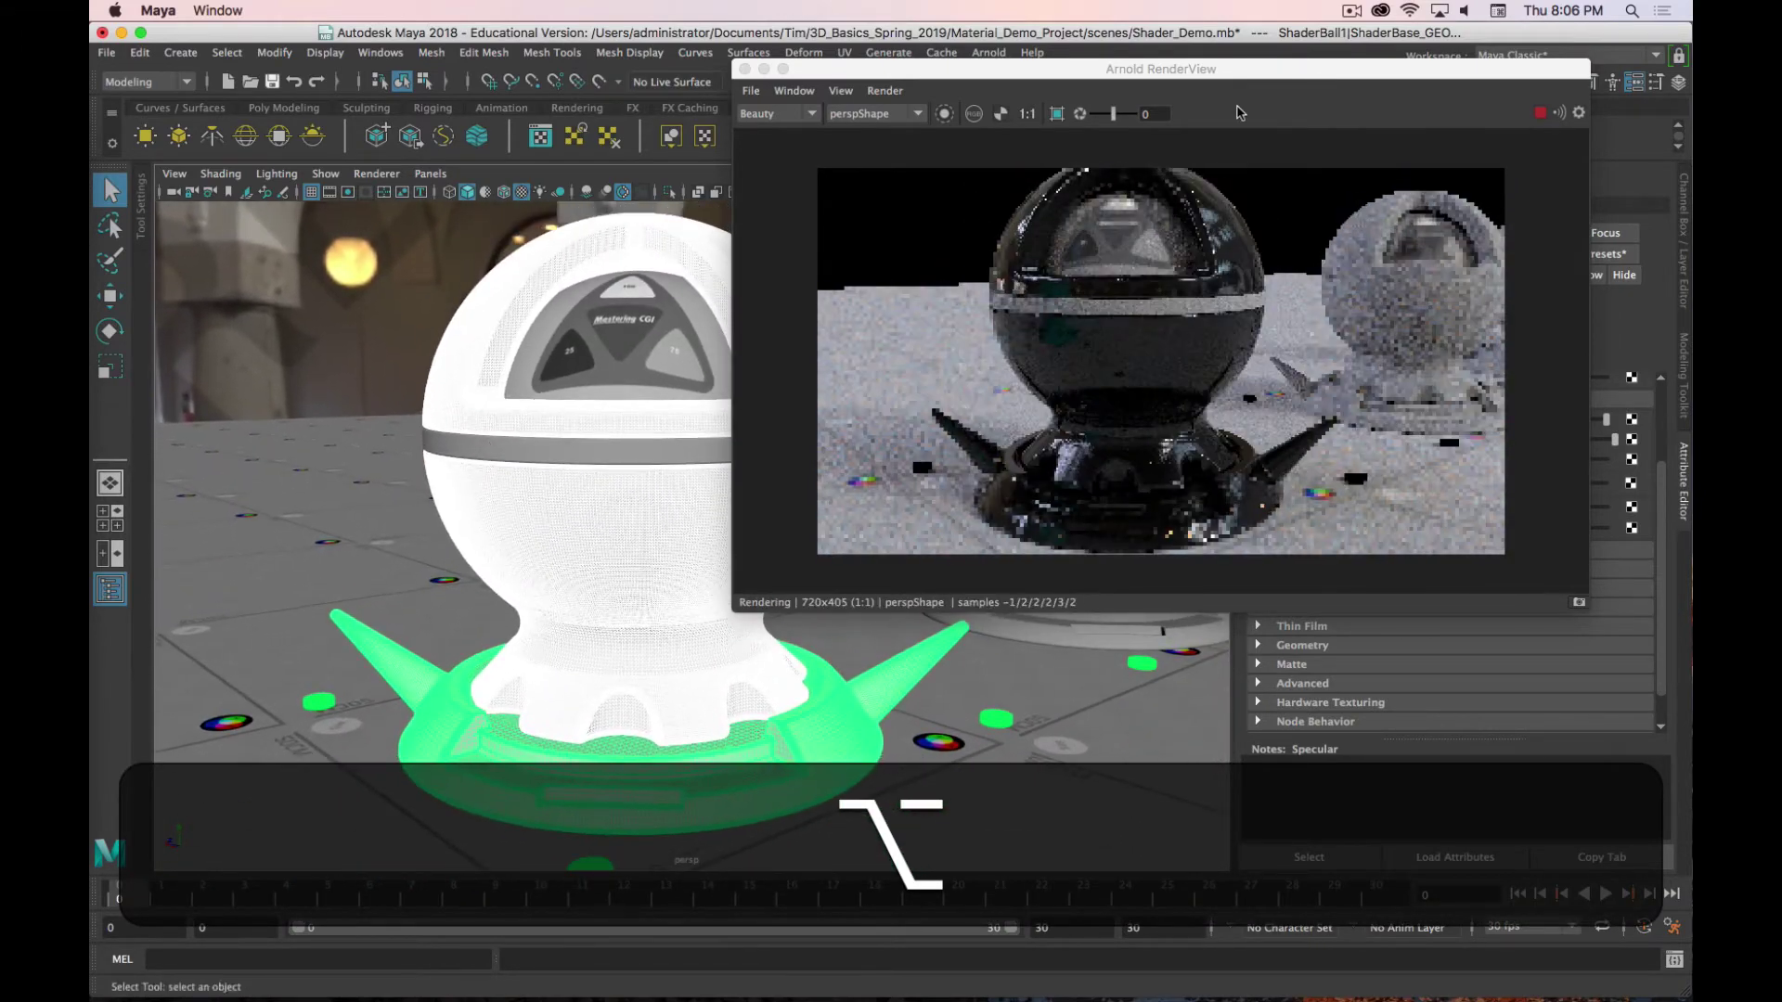
left_click_drag(1248, 65, 658, 149)
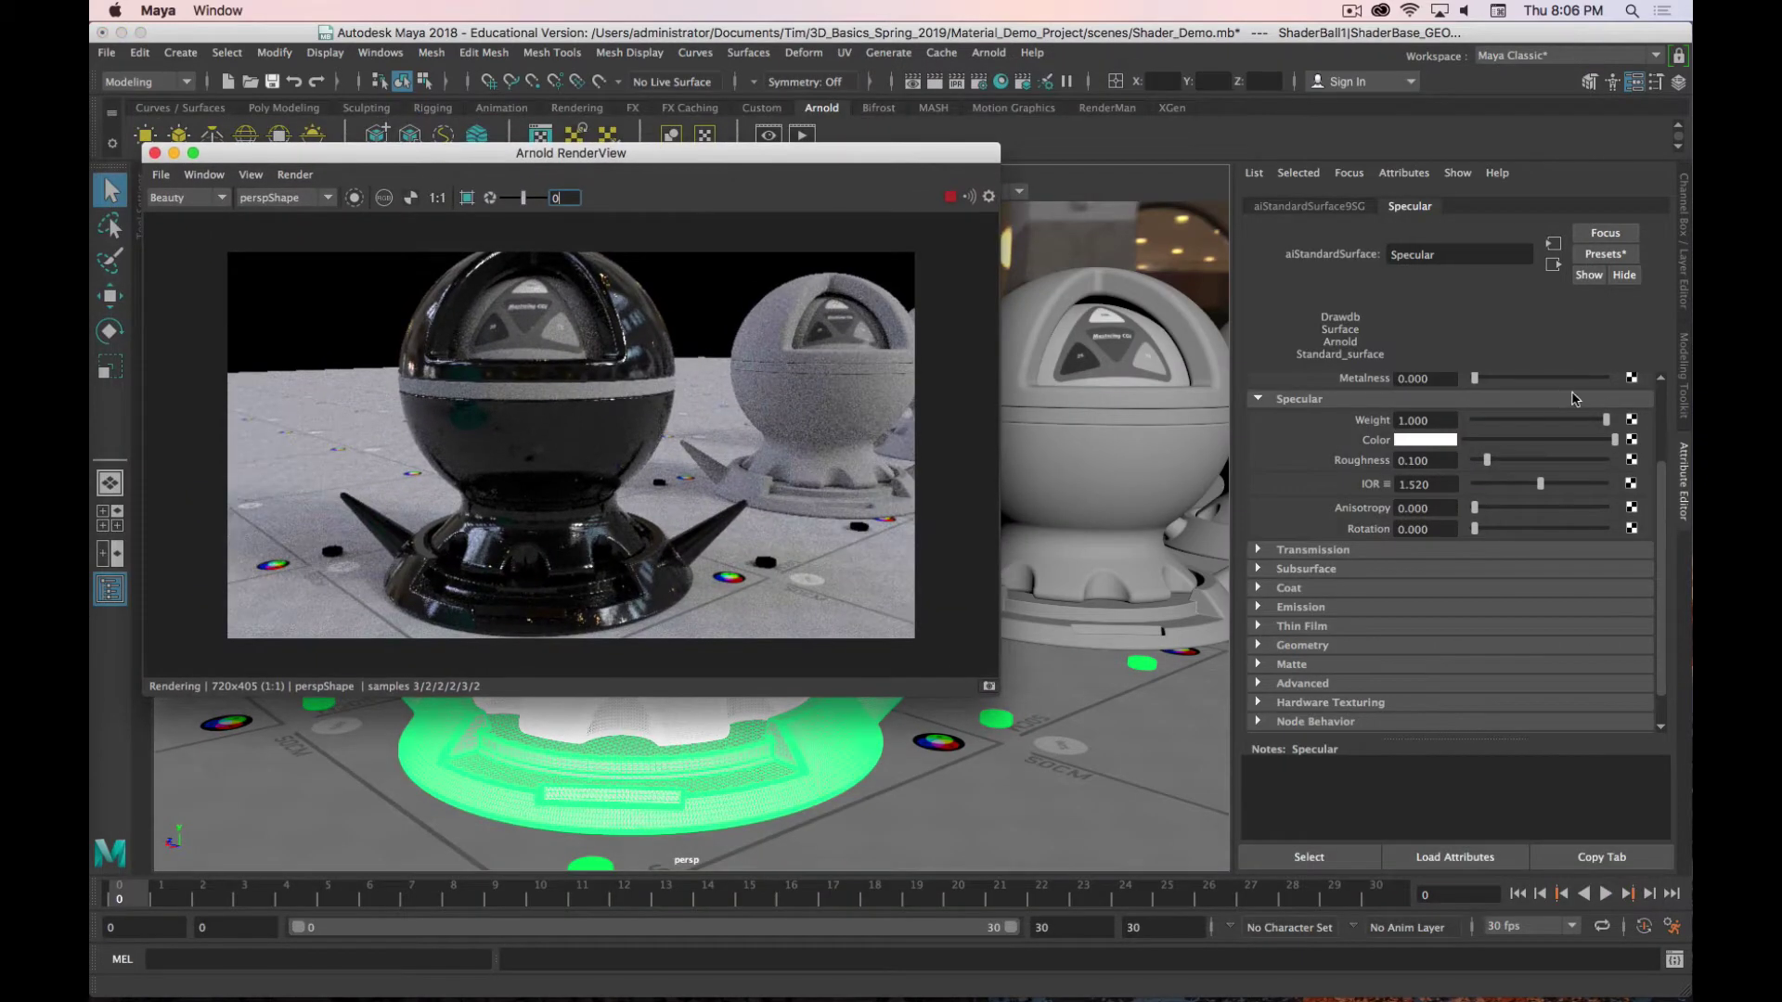
Step: Try the Specular material's specular weight at 0 and restore it to 1
left_click_drag(1605, 425, 1474, 421)
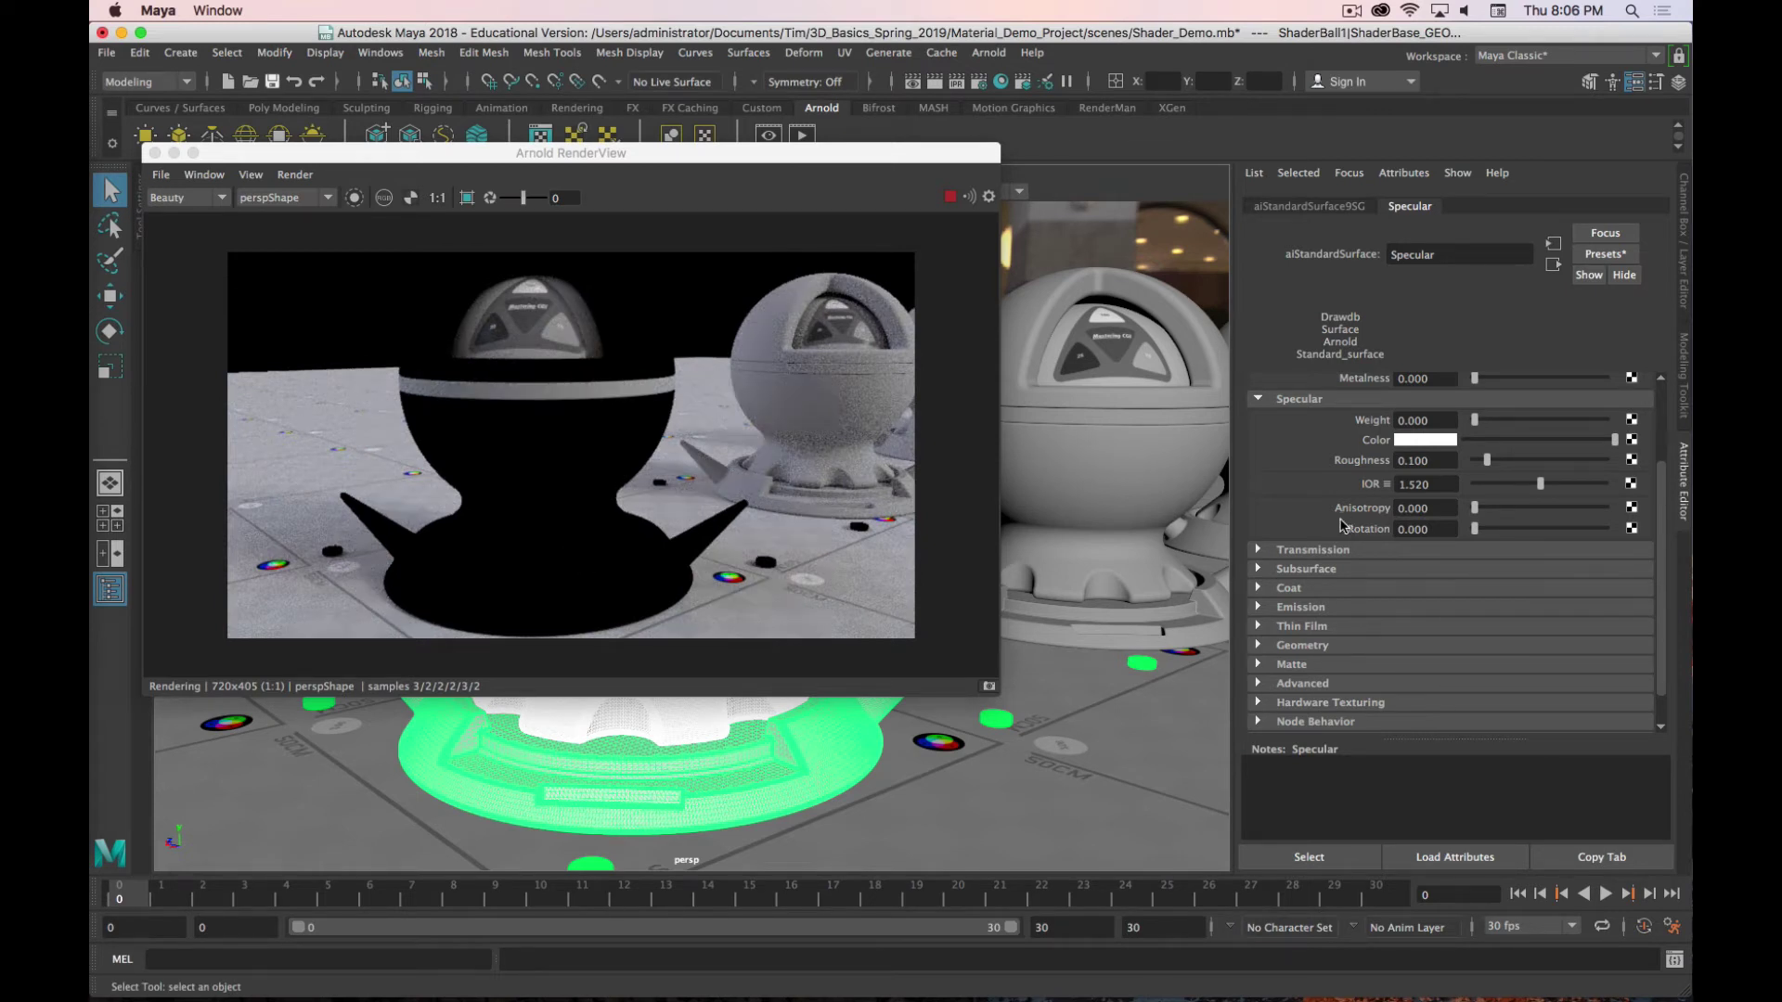
scroll(1341, 526, "up", 3)
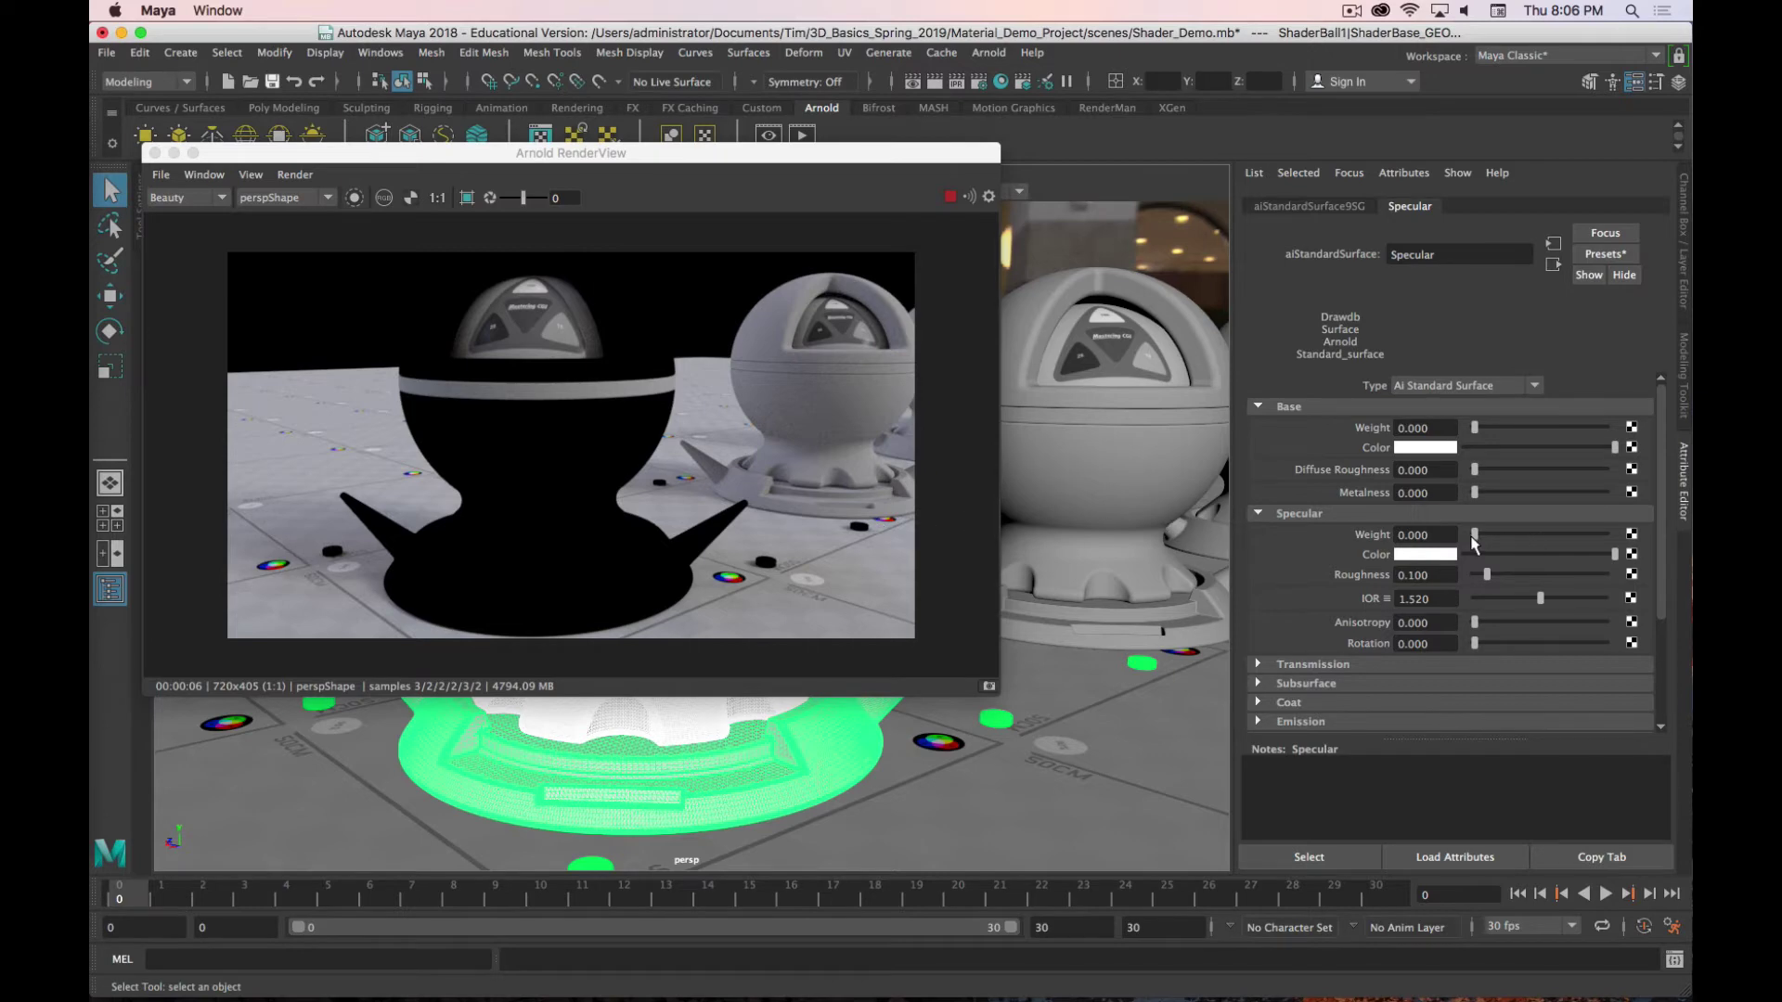
left_click_drag(1473, 540, 1610, 546)
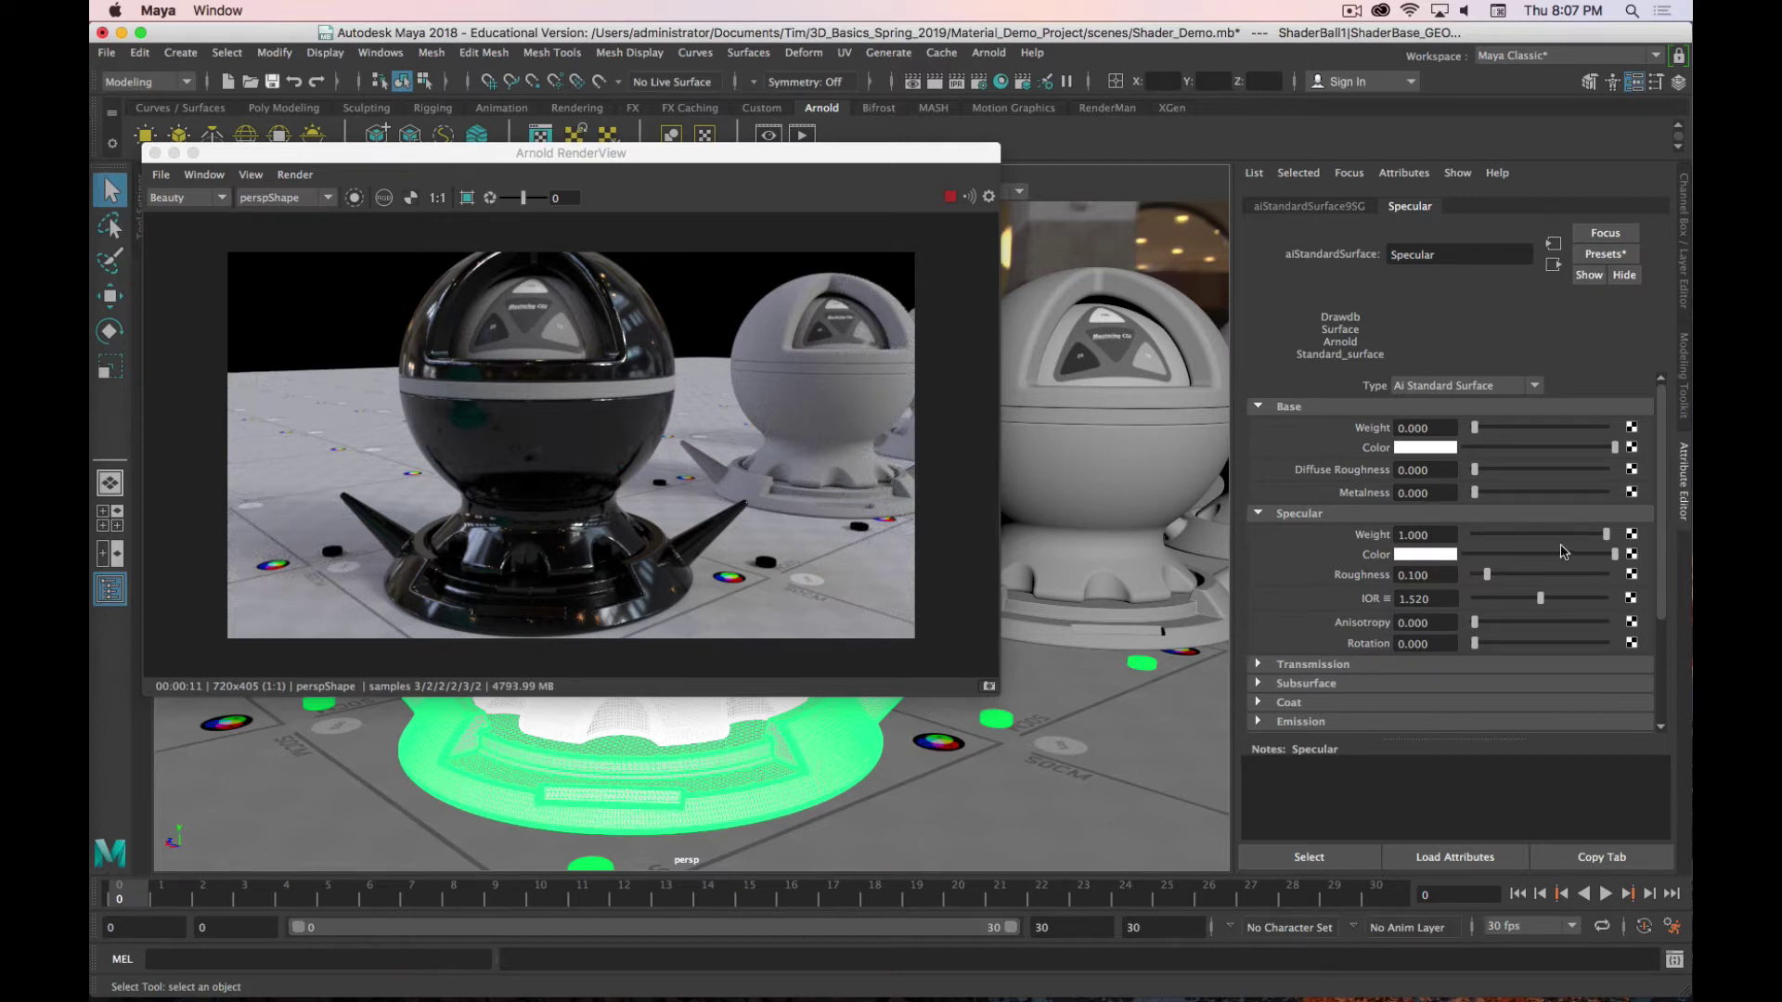
Step: Set the Specular material's specular color to the red color swatch
left_click(1612, 555)
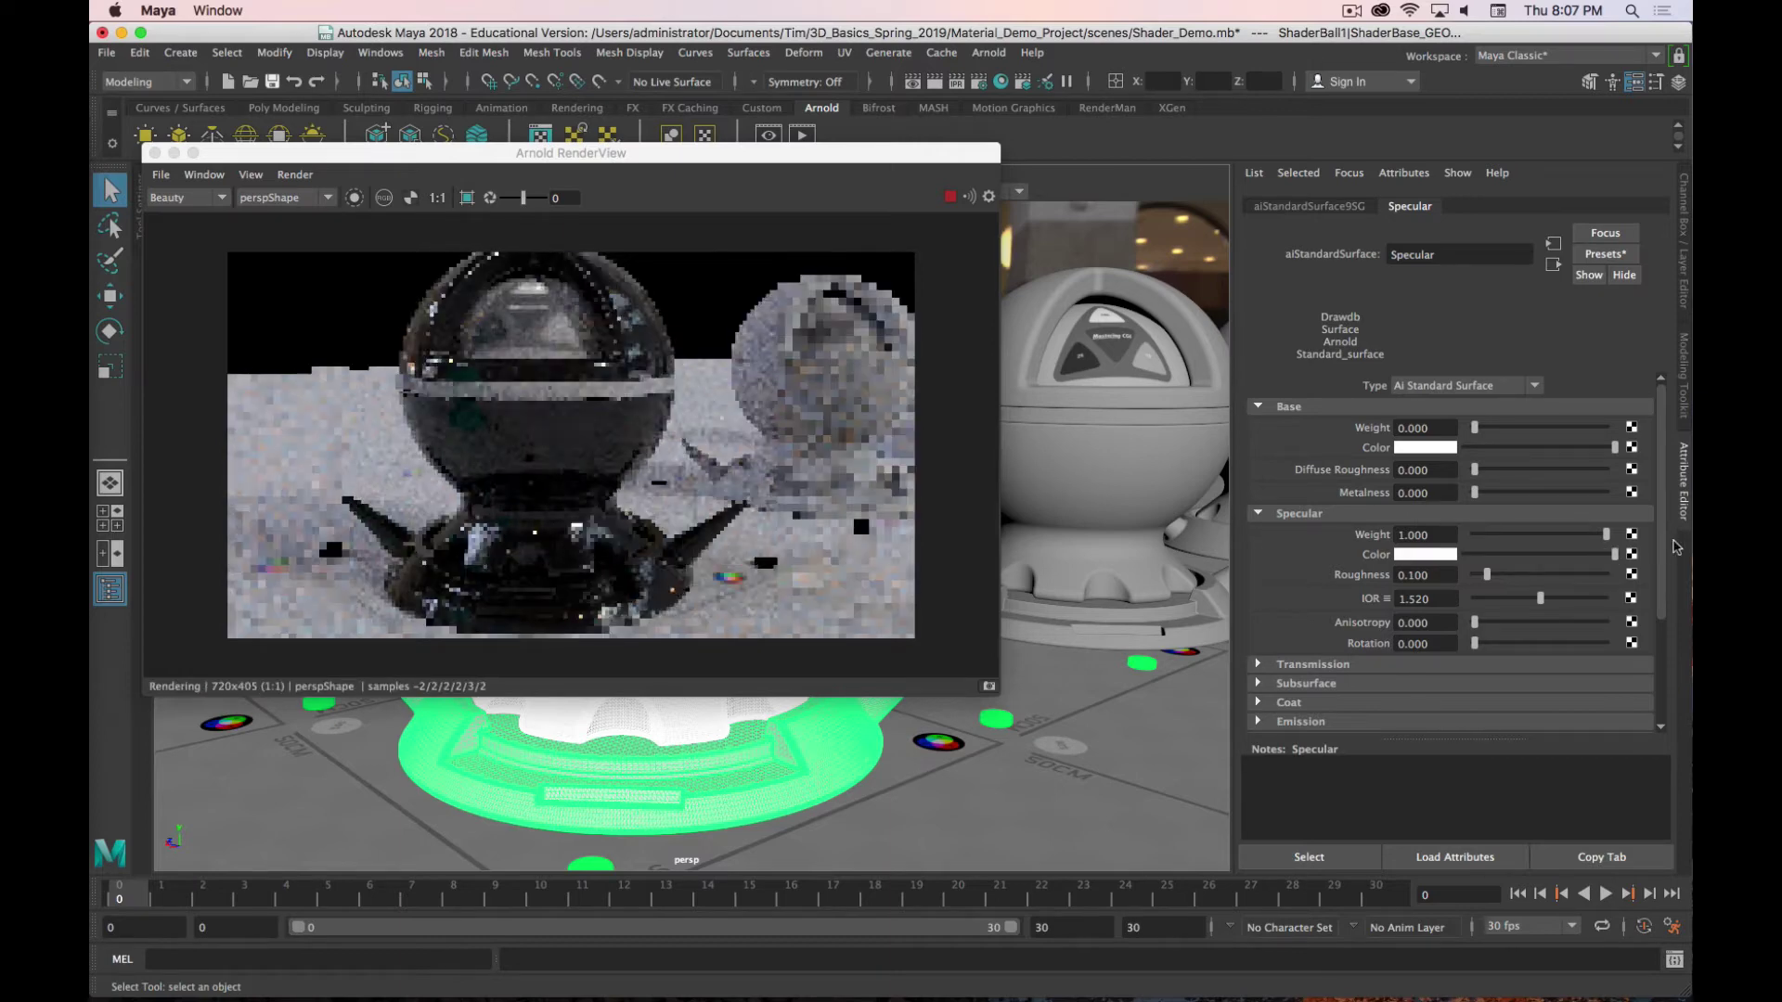
left_click(1425, 555)
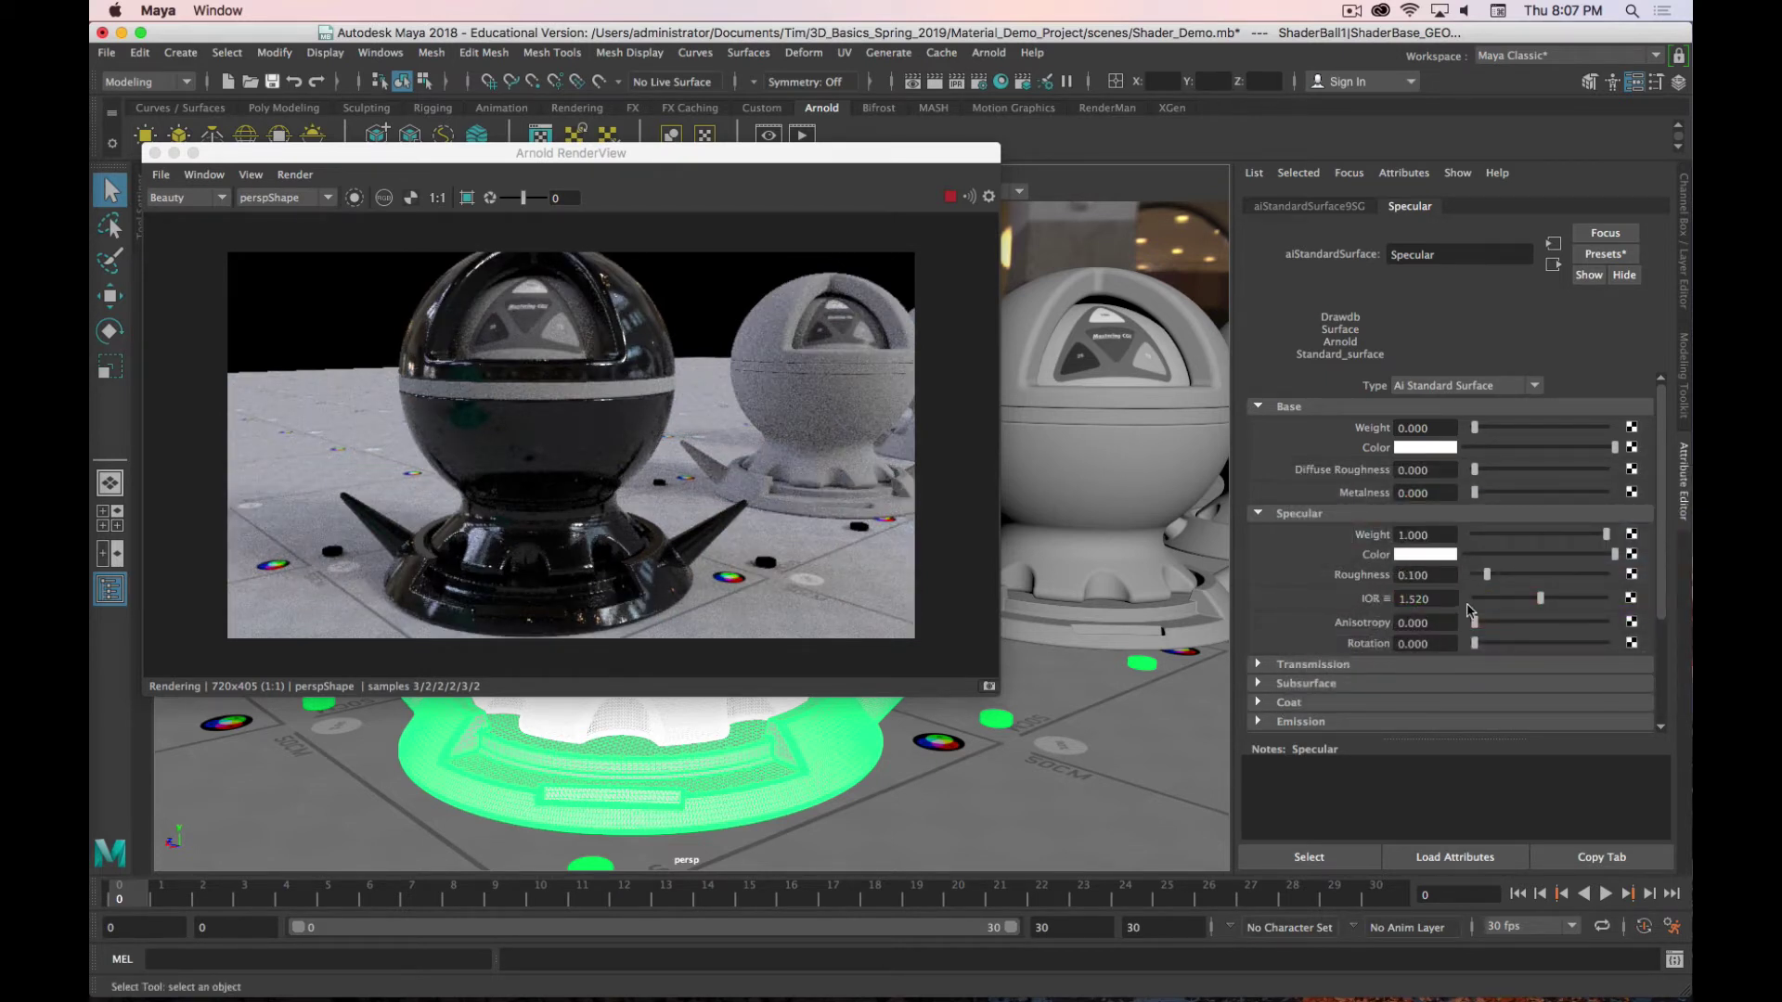
left_click(1420, 554)
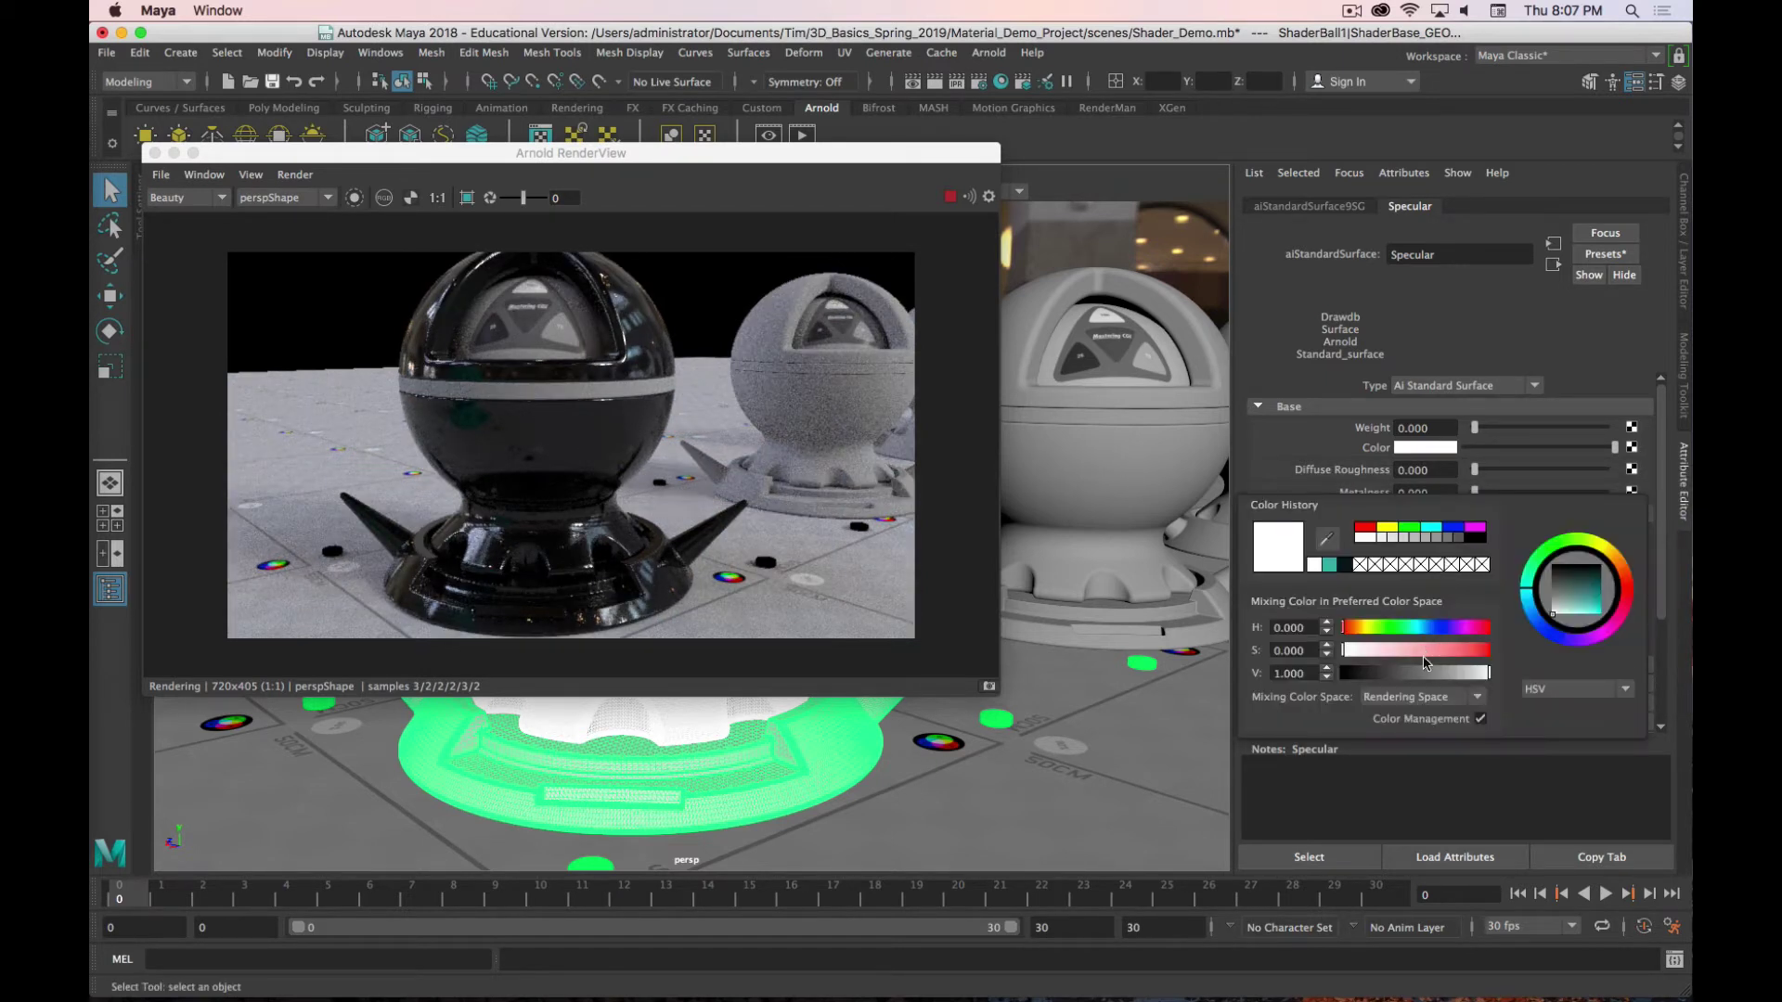
left_click(1364, 527)
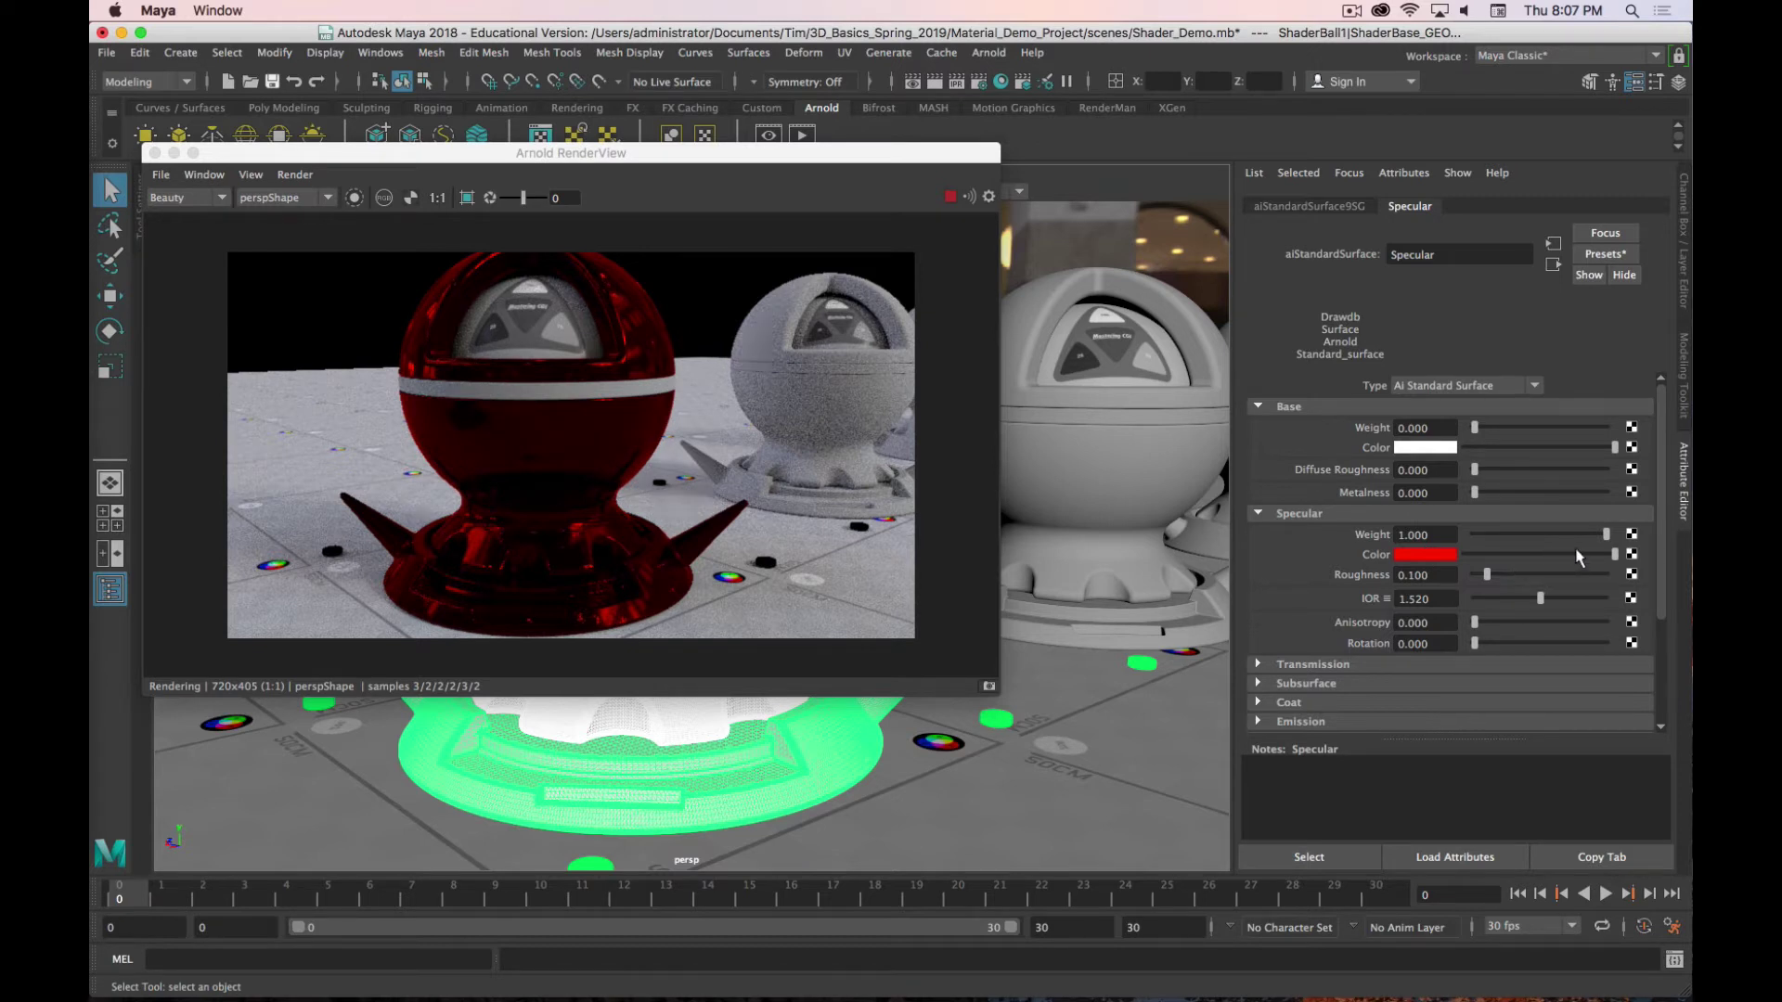
Step: Set the Specular material's specular color to the white color swatch
left_click(1444, 557)
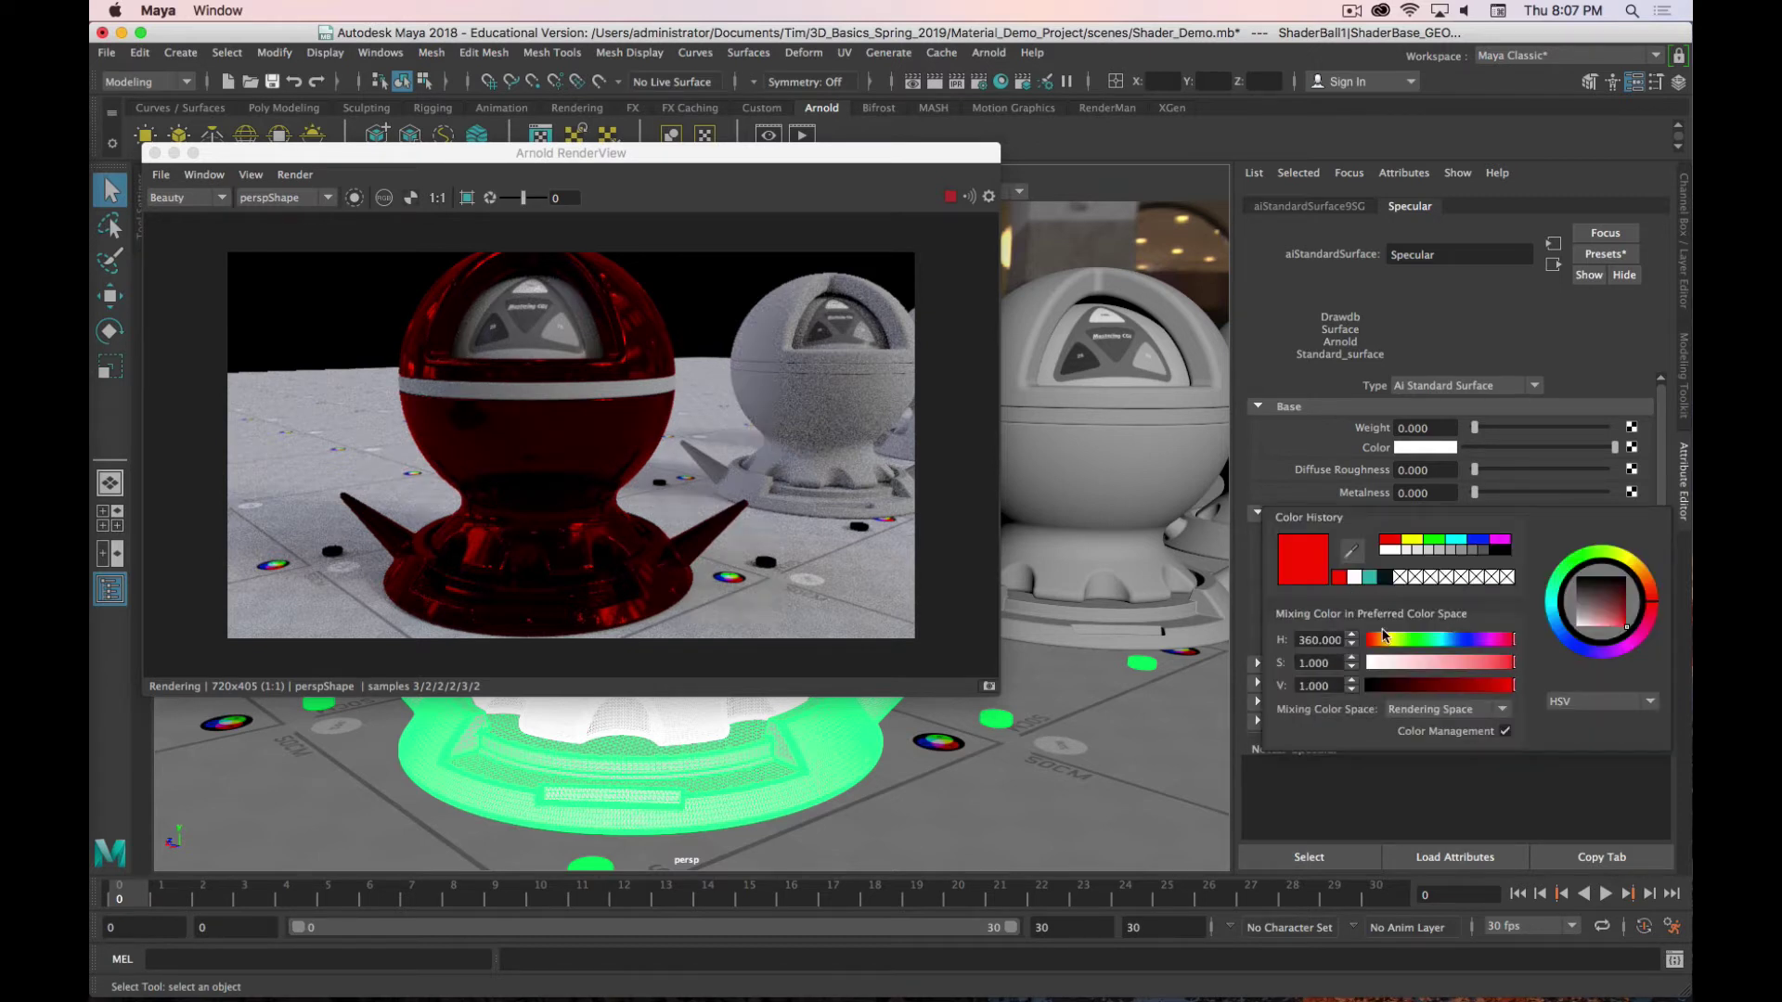
left_click(1355, 578)
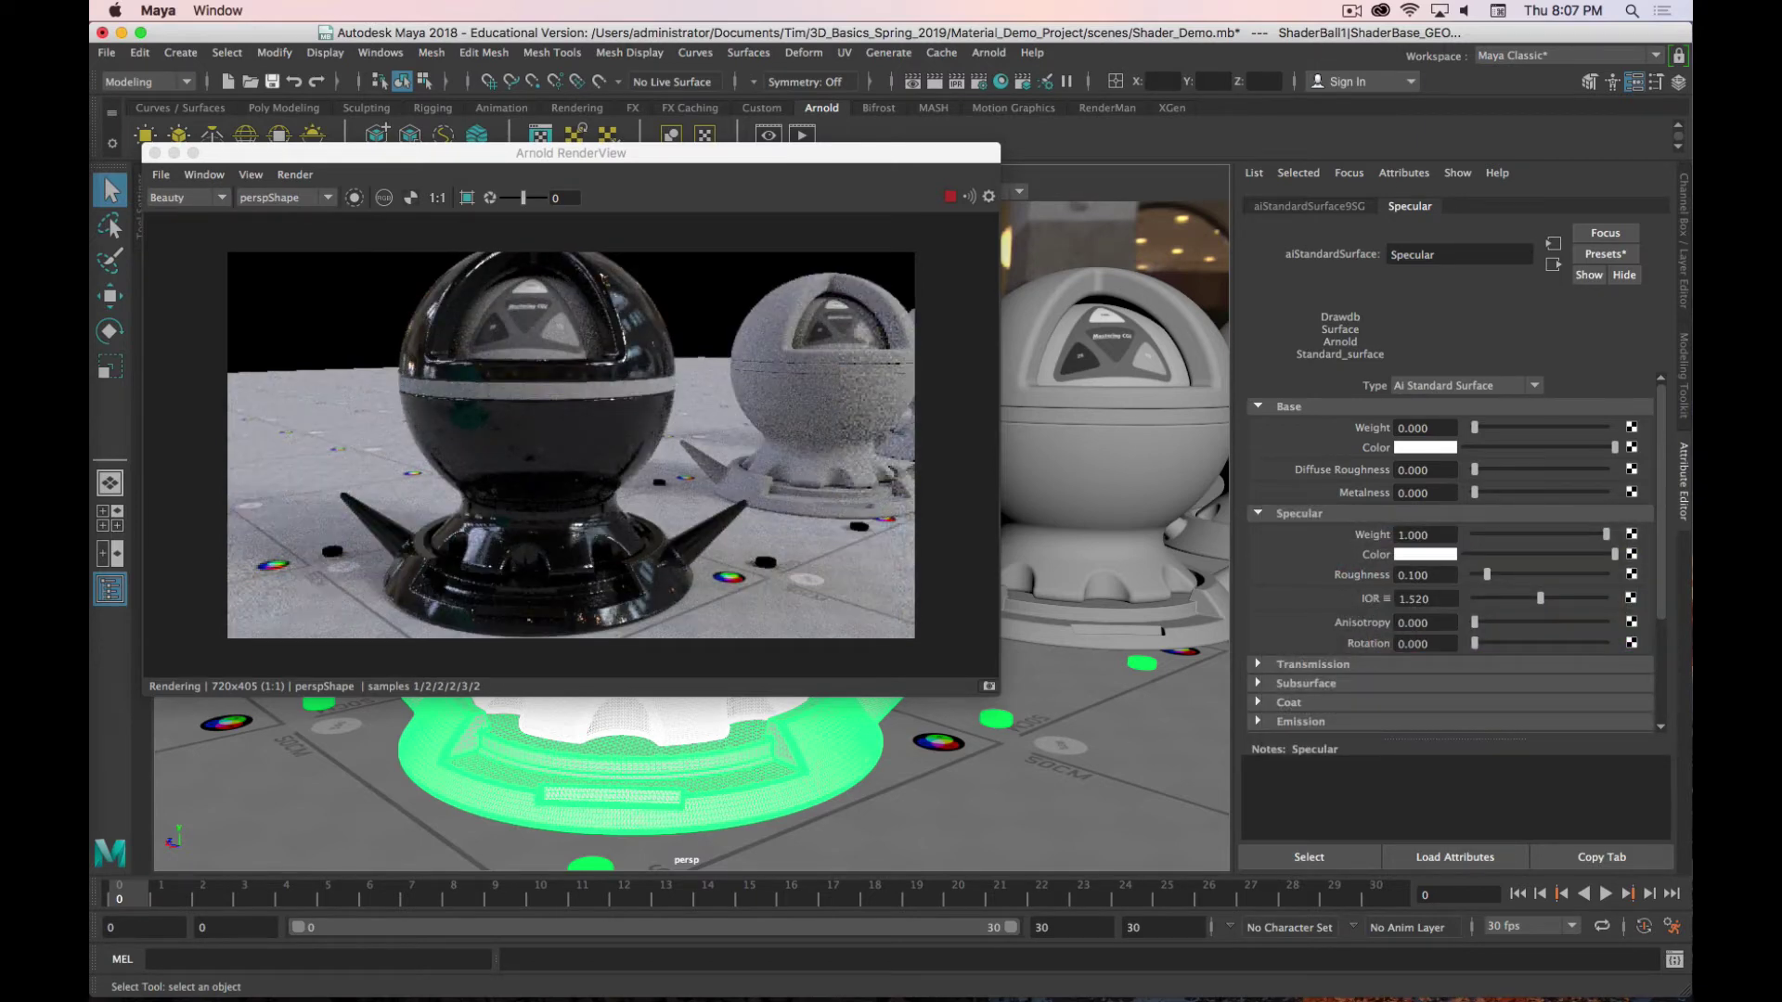
Step: Switch to Firefox to review the Arnold Base page's real-world metal color values, and return to the render view in Maya
key("super+Tab")
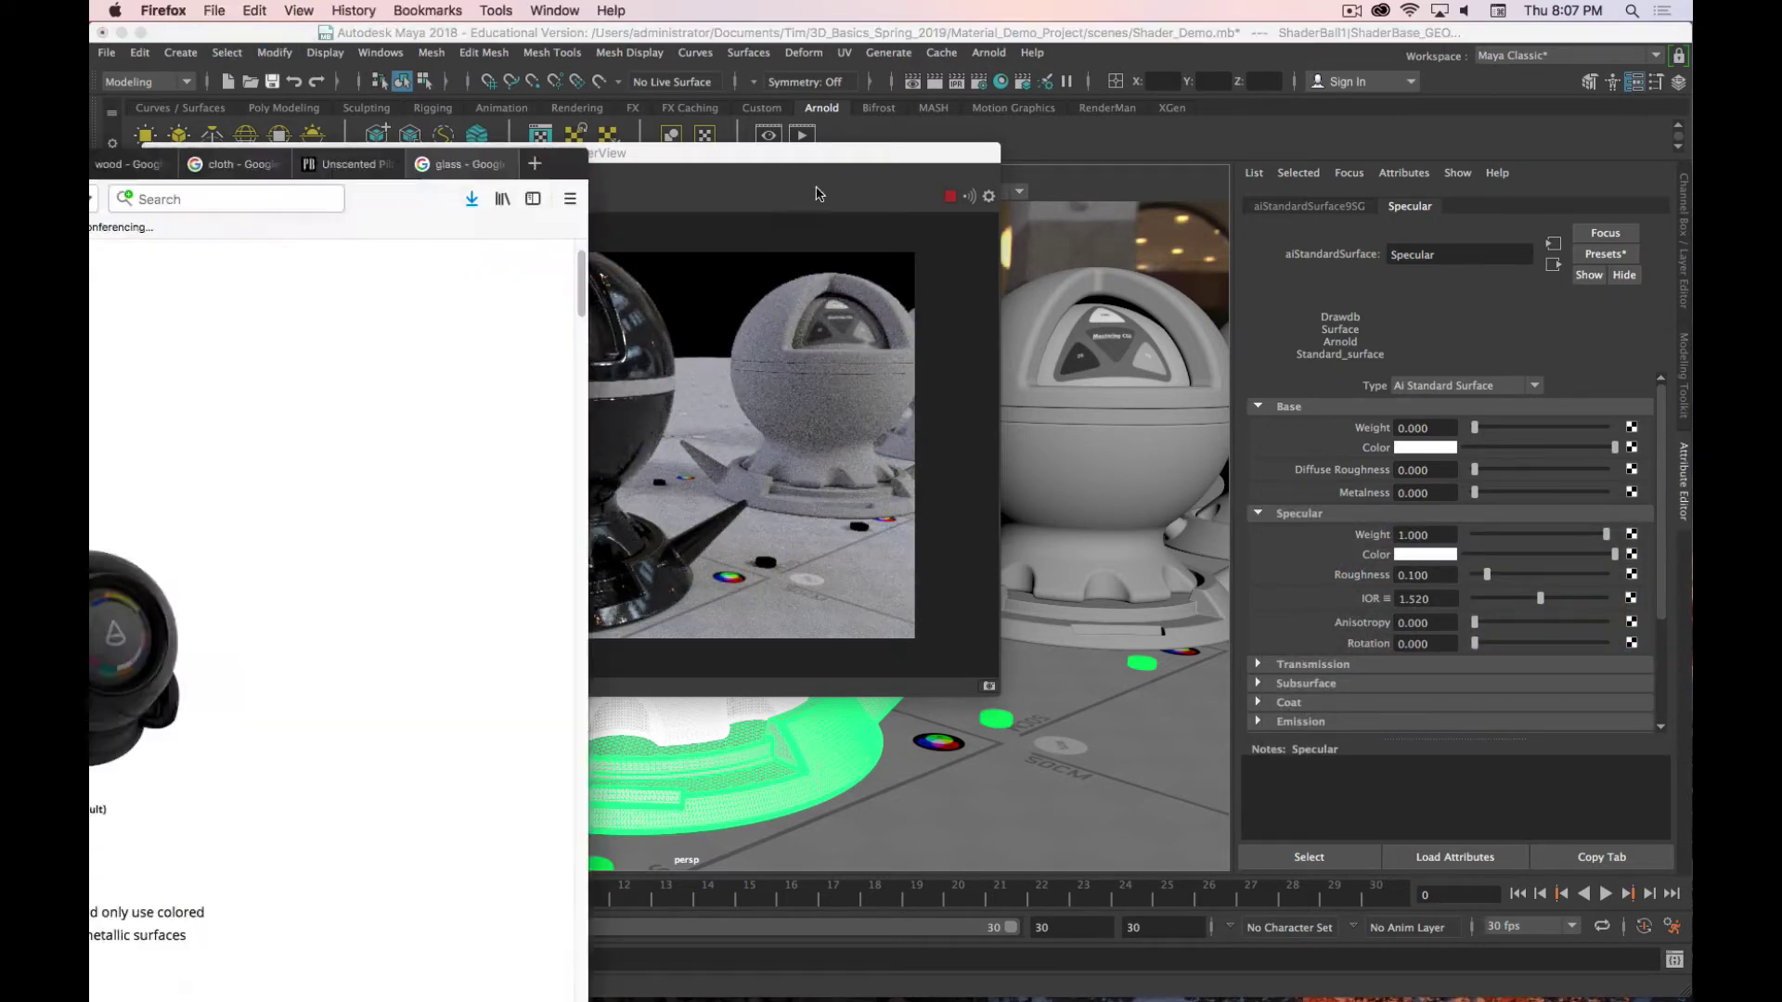
left_click(545, 54)
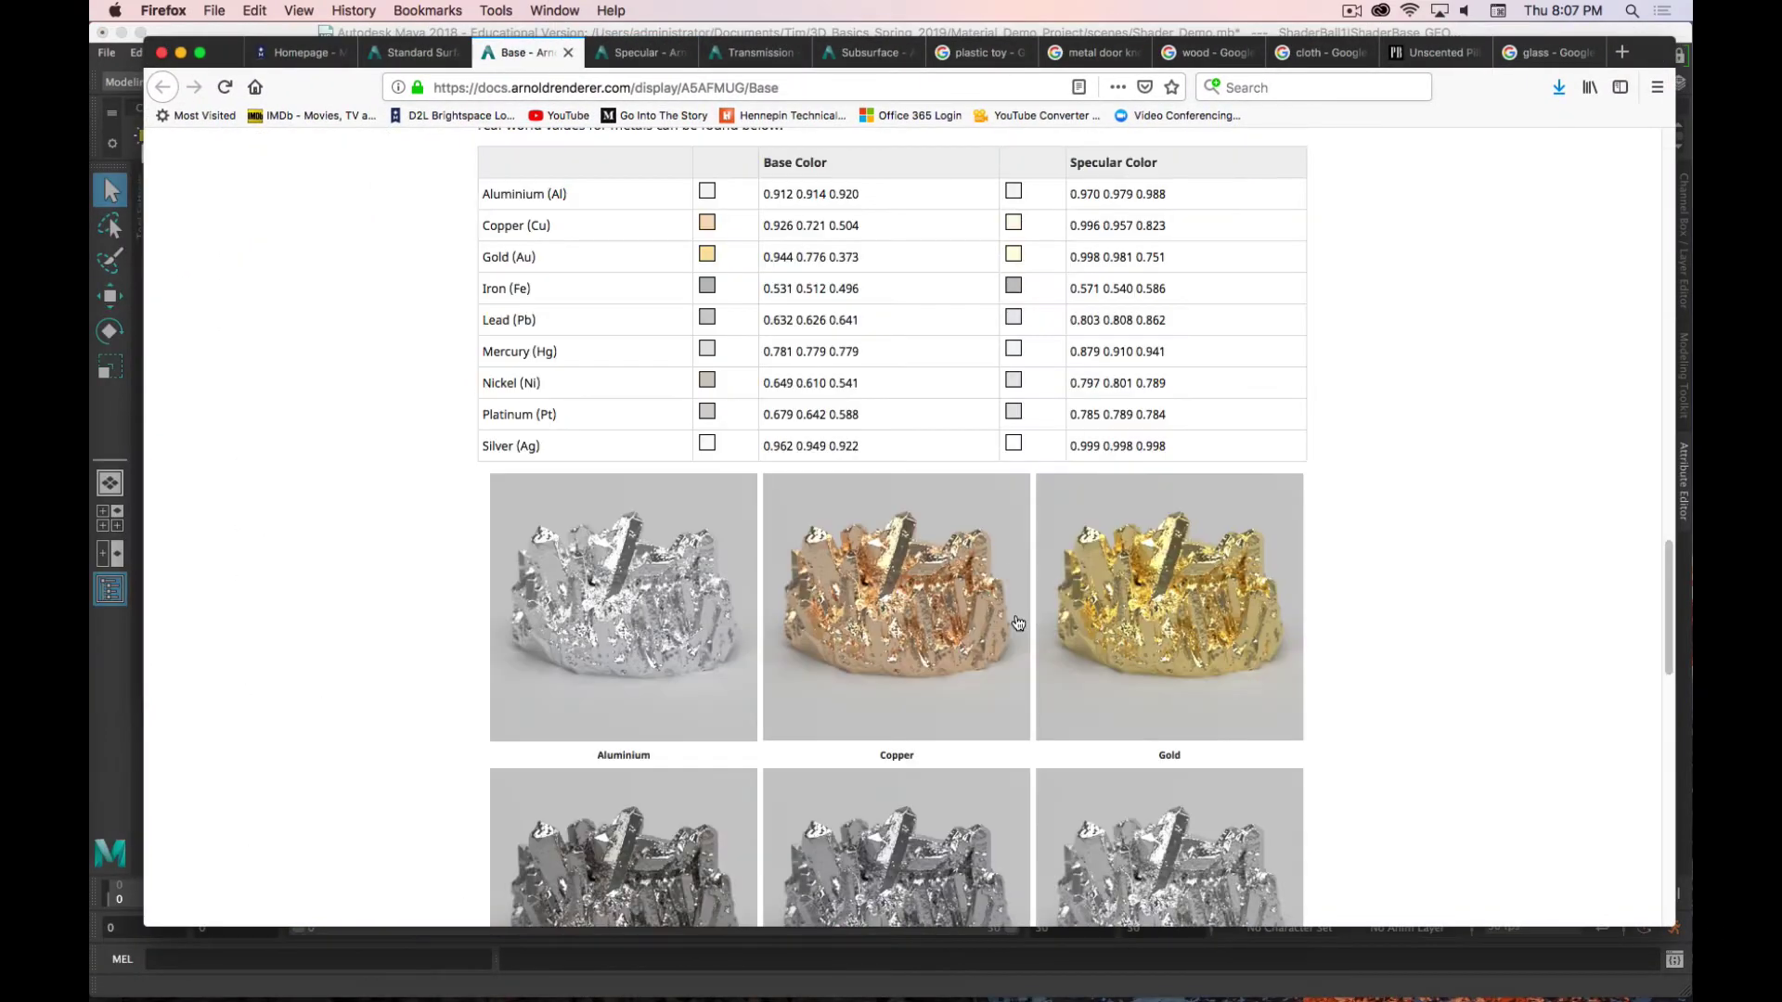
scroll(1132, 326, "up", 3)
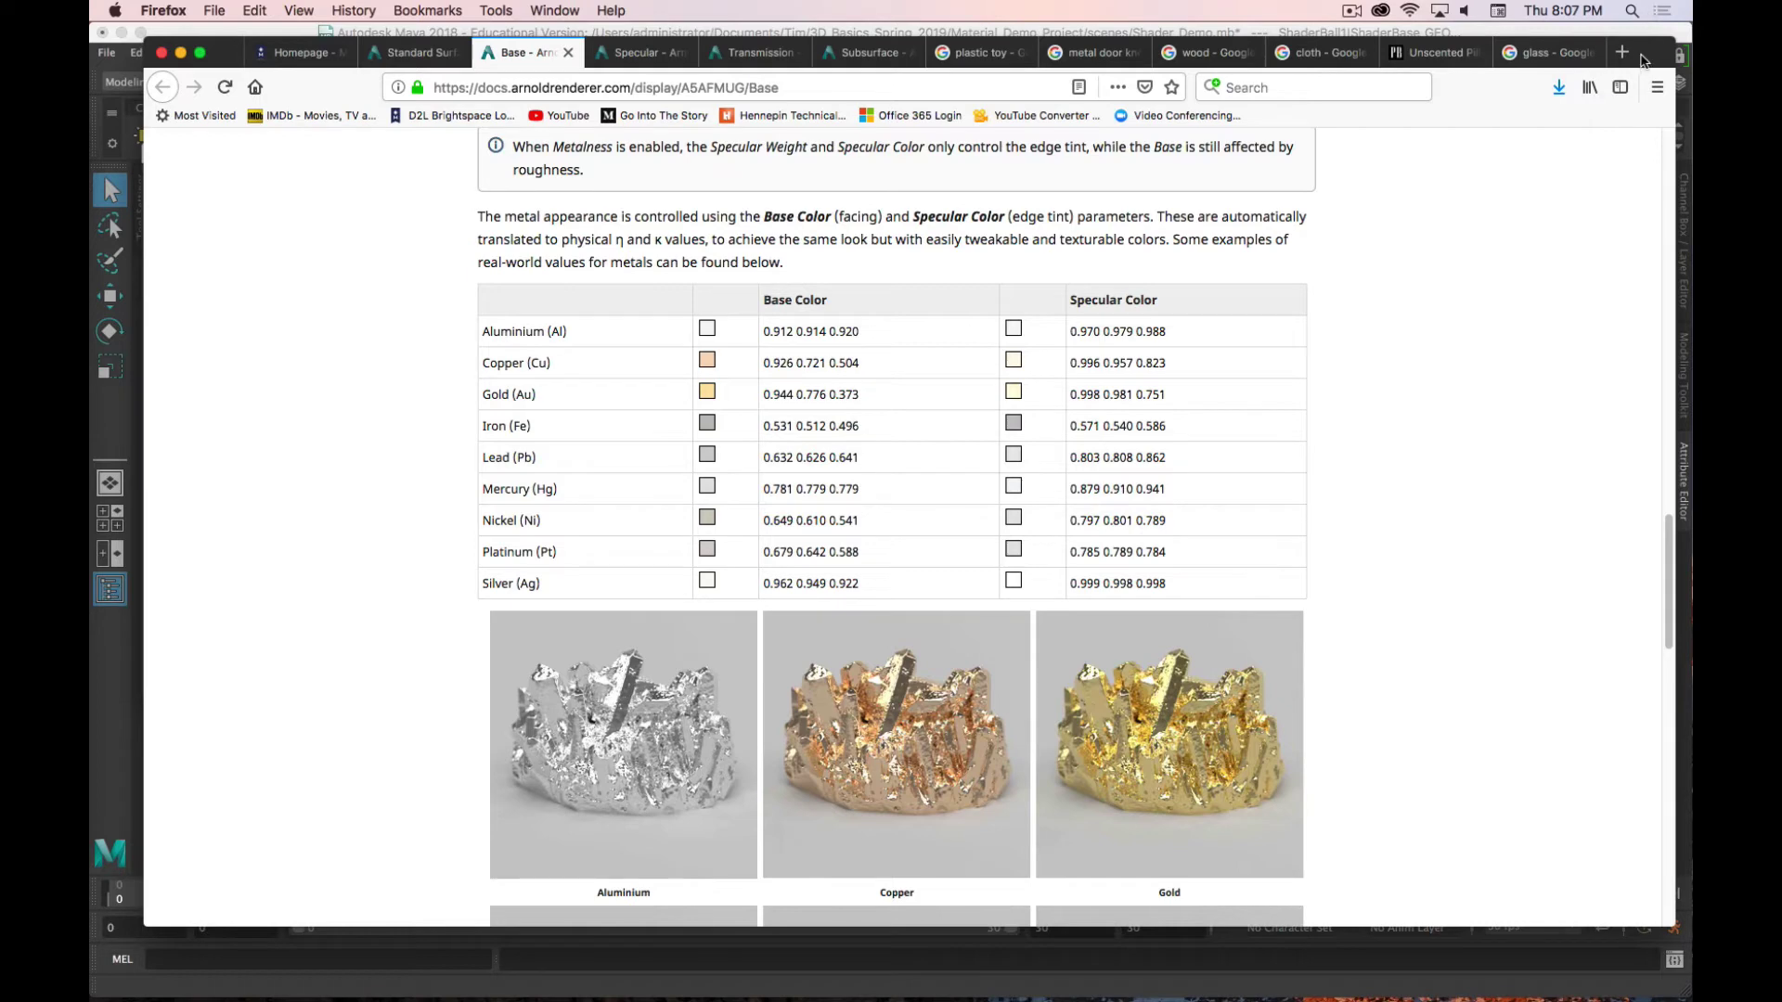
left_click_drag(1649, 59, 111, 998)
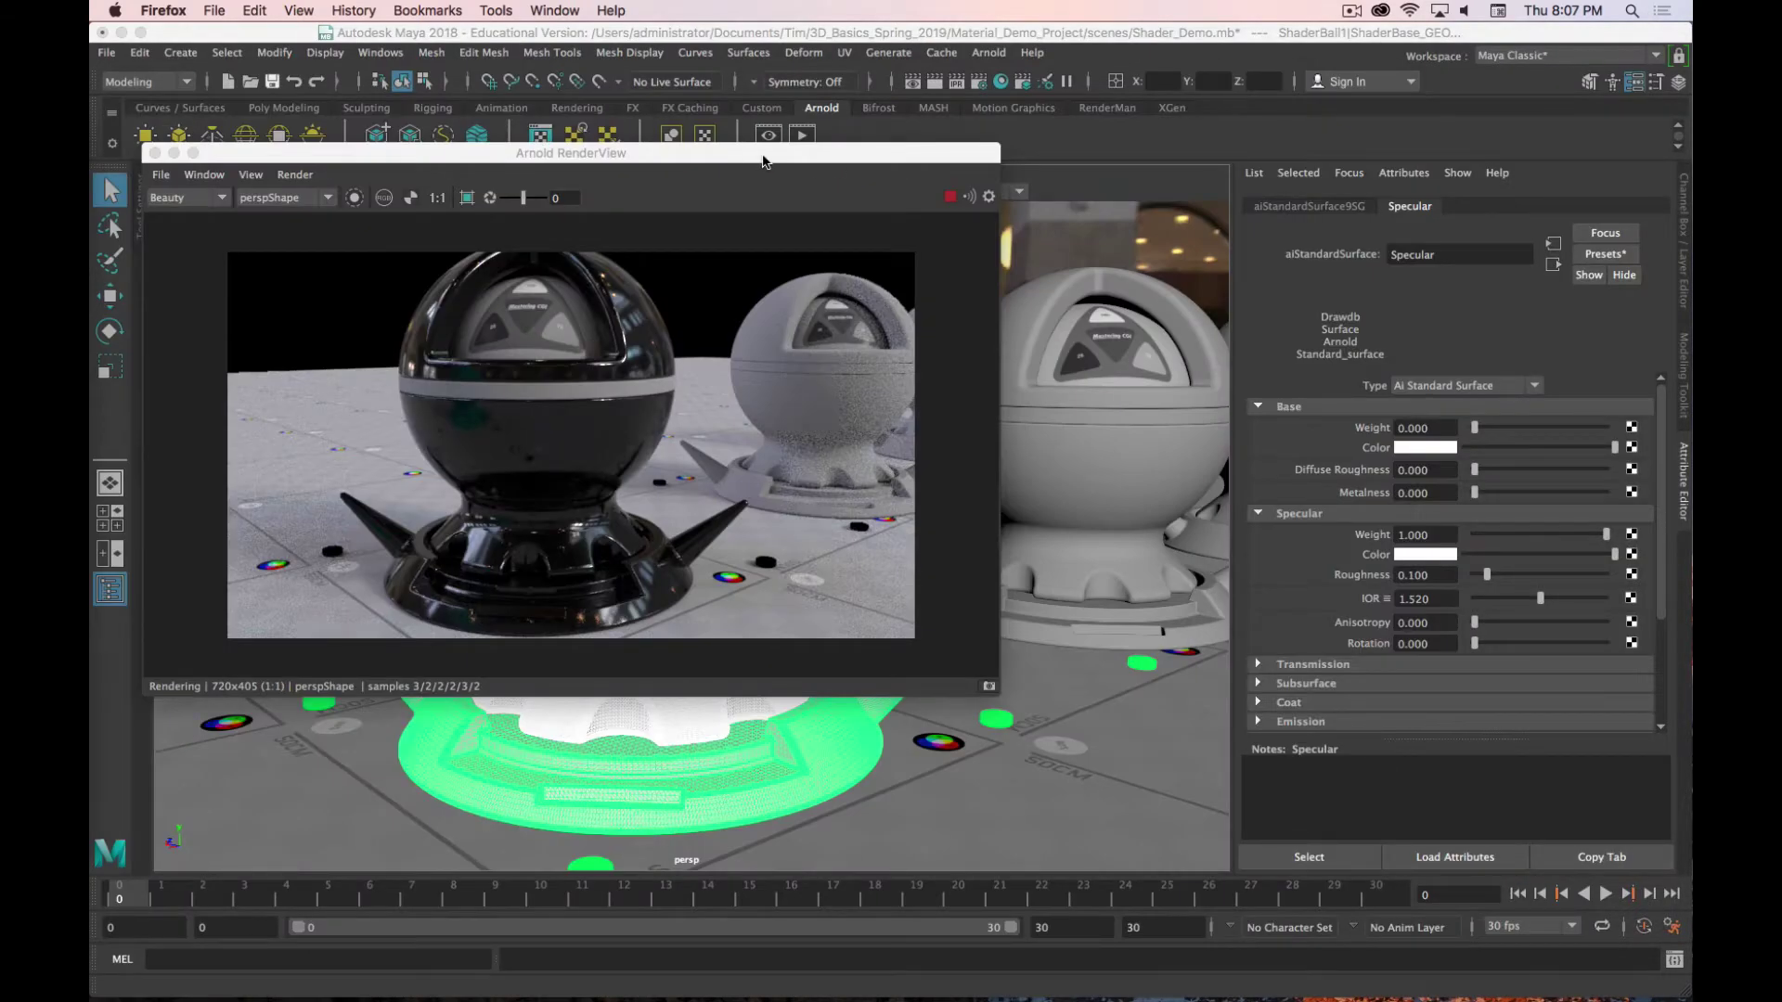
left_click_drag(763, 162, 957, 155)
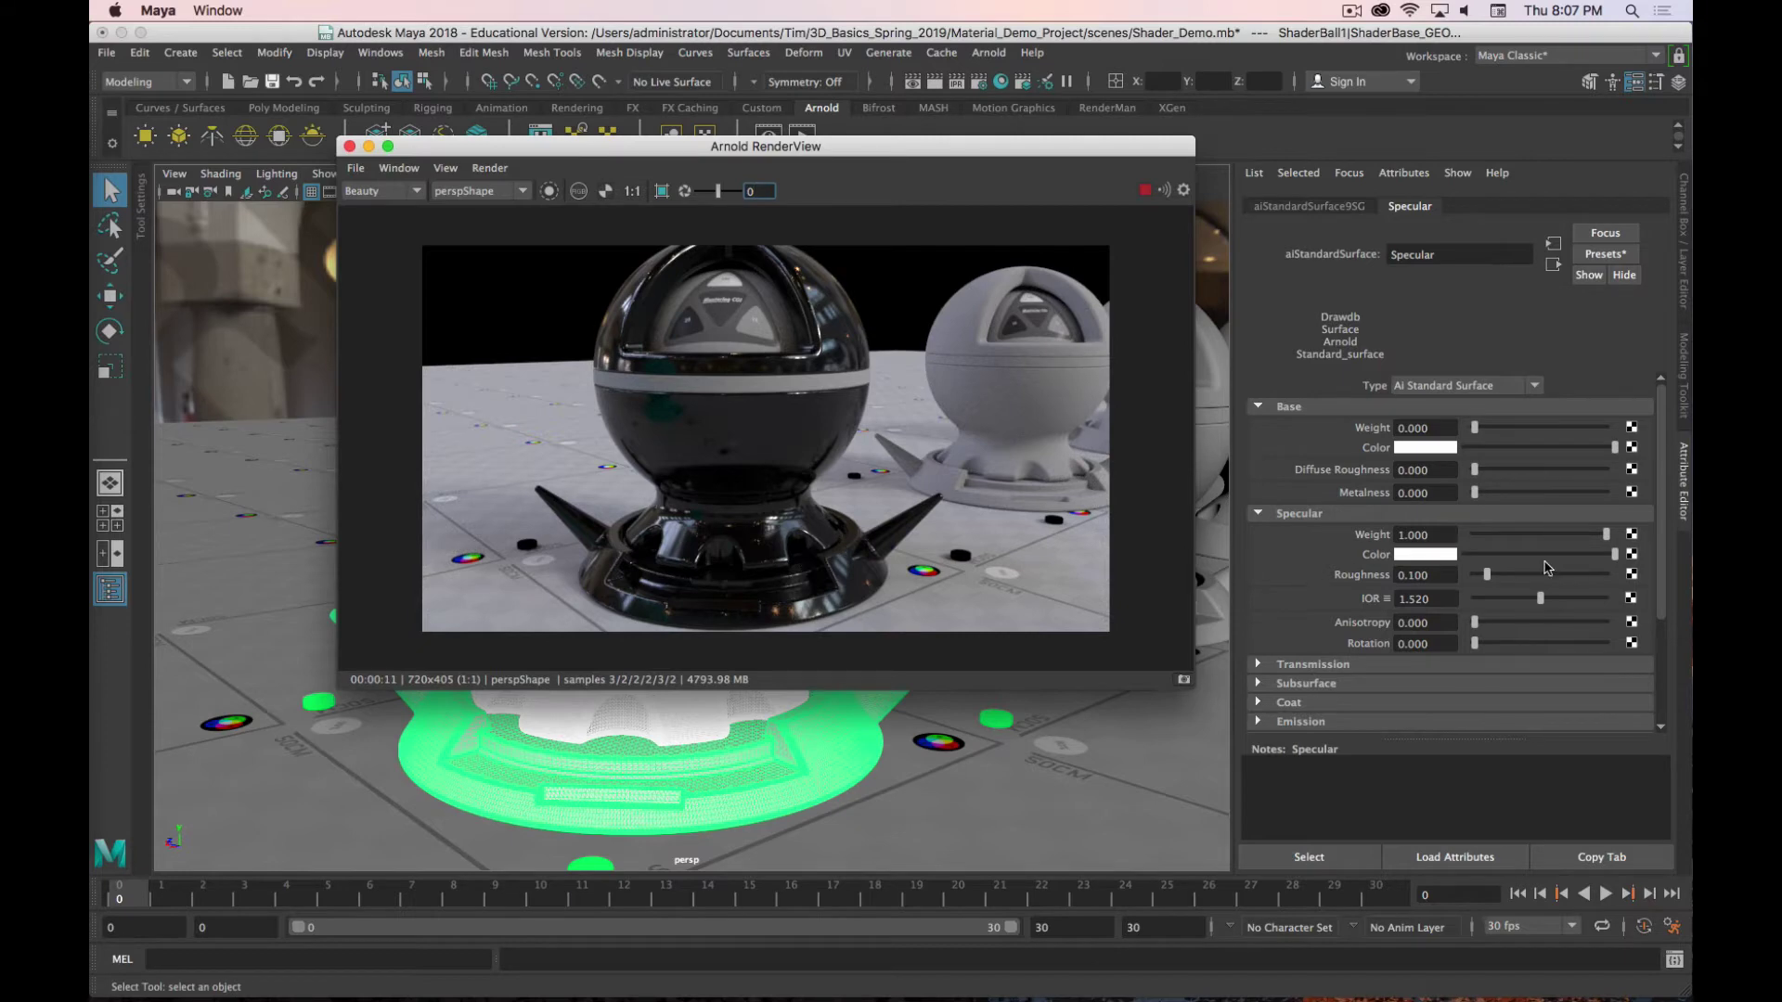
Step: Try the Specular material's specular roughness at 0.449 and 1, comparing the renders
left_click(1602, 537)
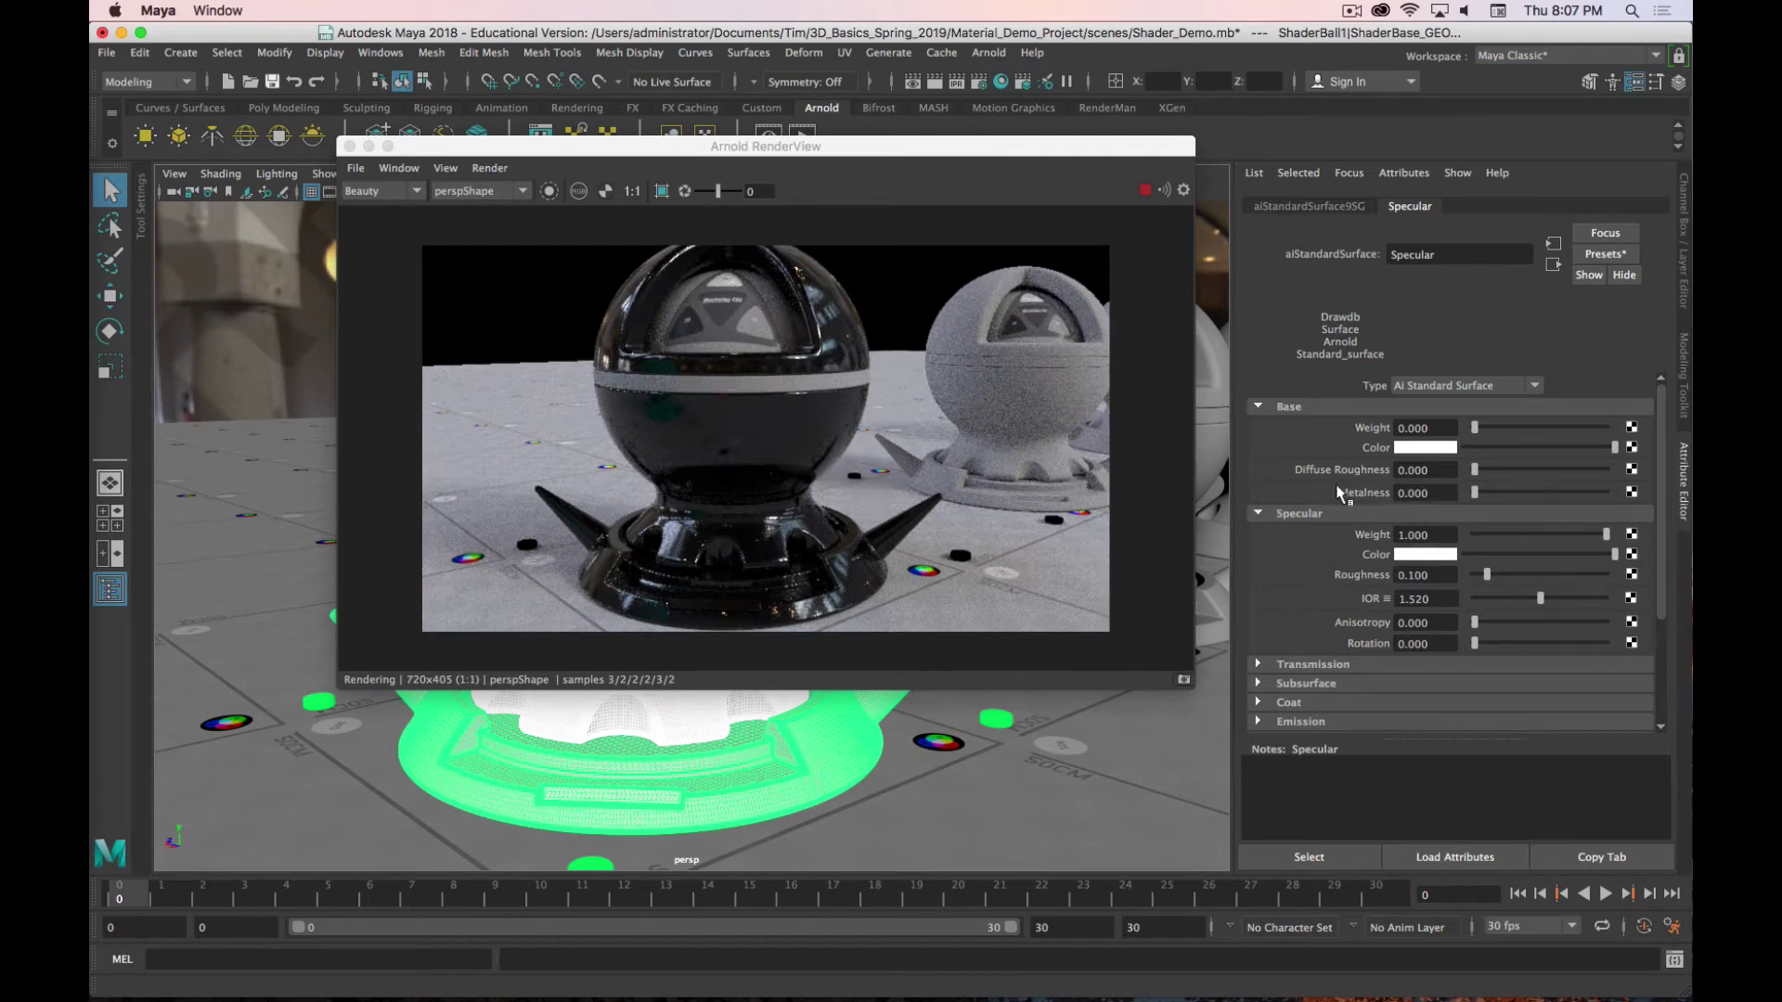
left_click_drag(1487, 582, 1533, 579)
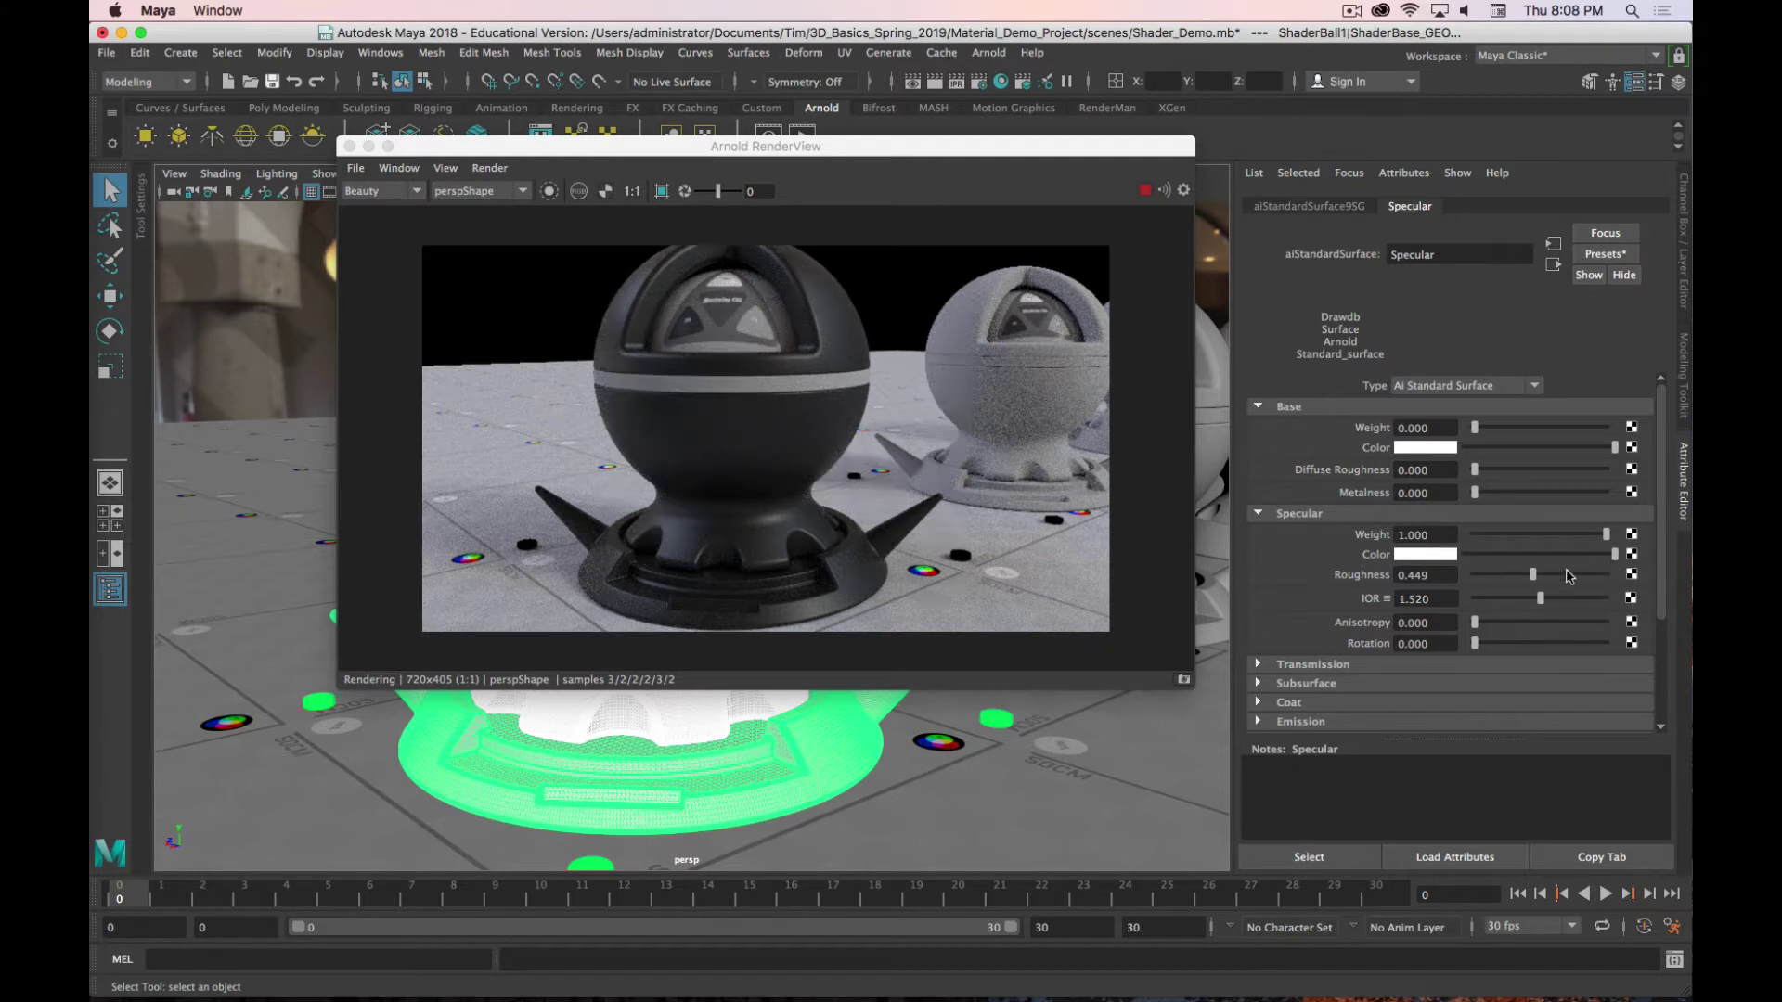
left_click_drag(1533, 581, 1609, 579)
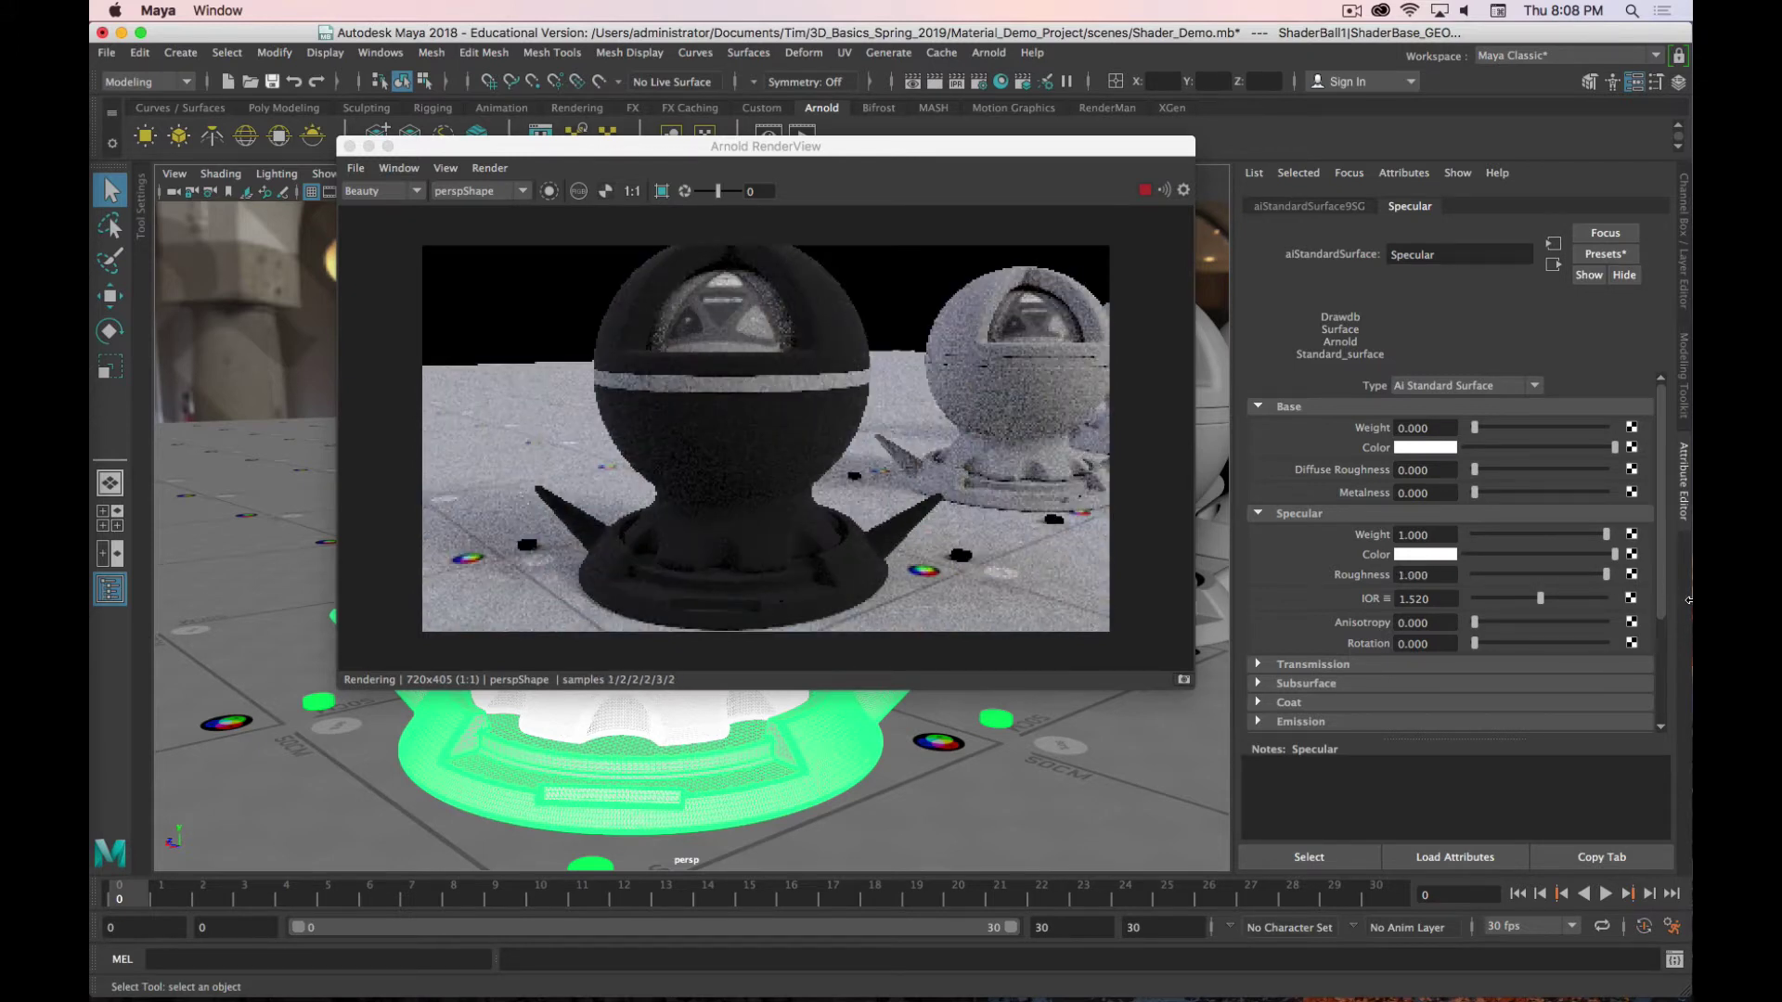
mouse_move(766, 998)
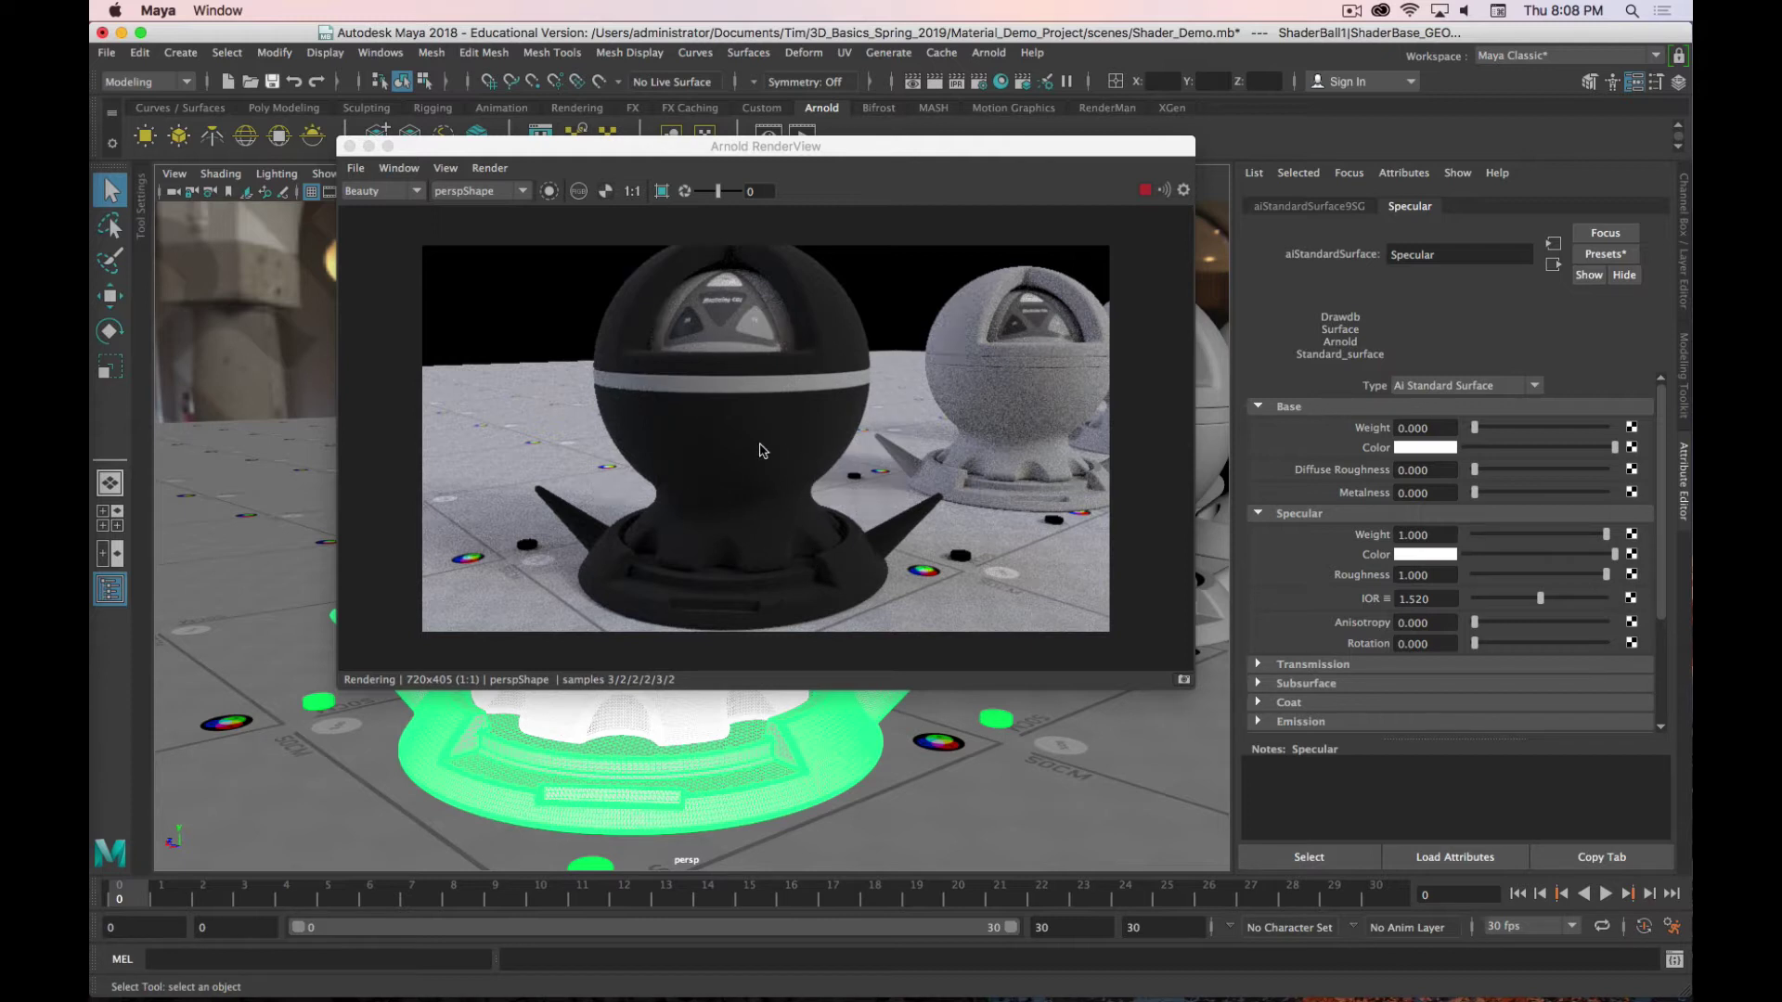
key("super+period")
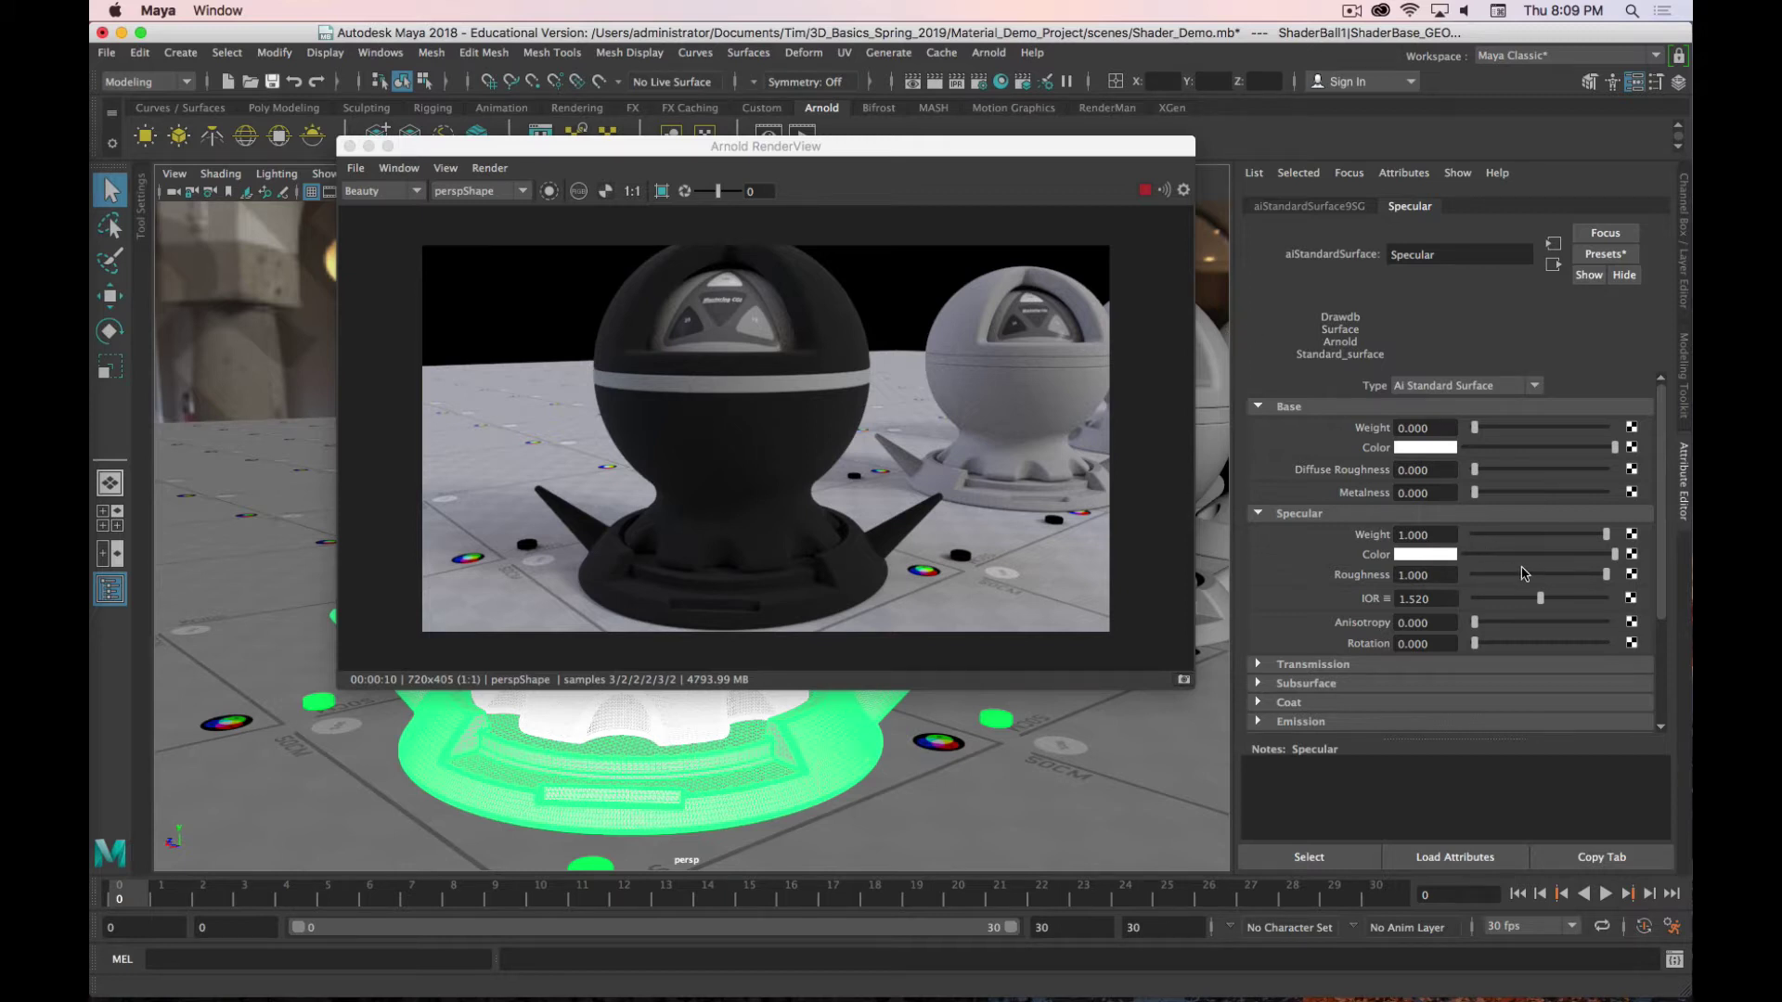
Step: Compare the Specular material's specular roughness at 0.544 and 1, and settle on 0
left_click_drag(1606, 577, 1546, 577)
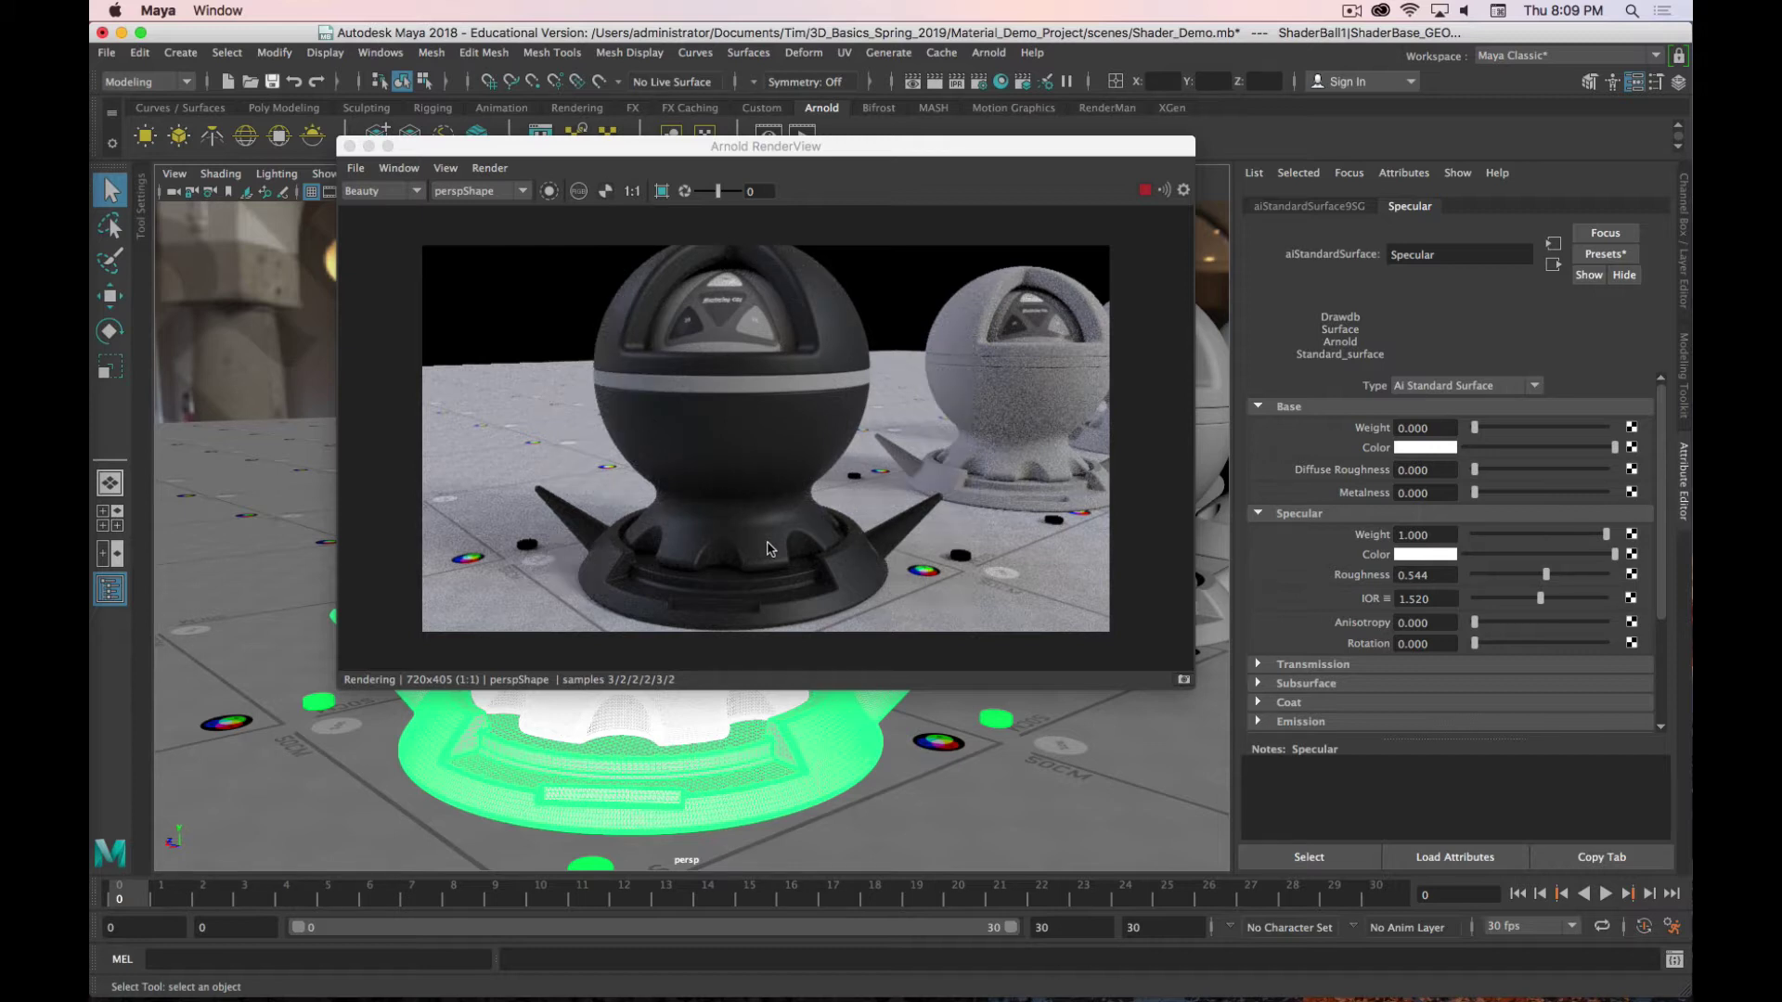
key("super+period")
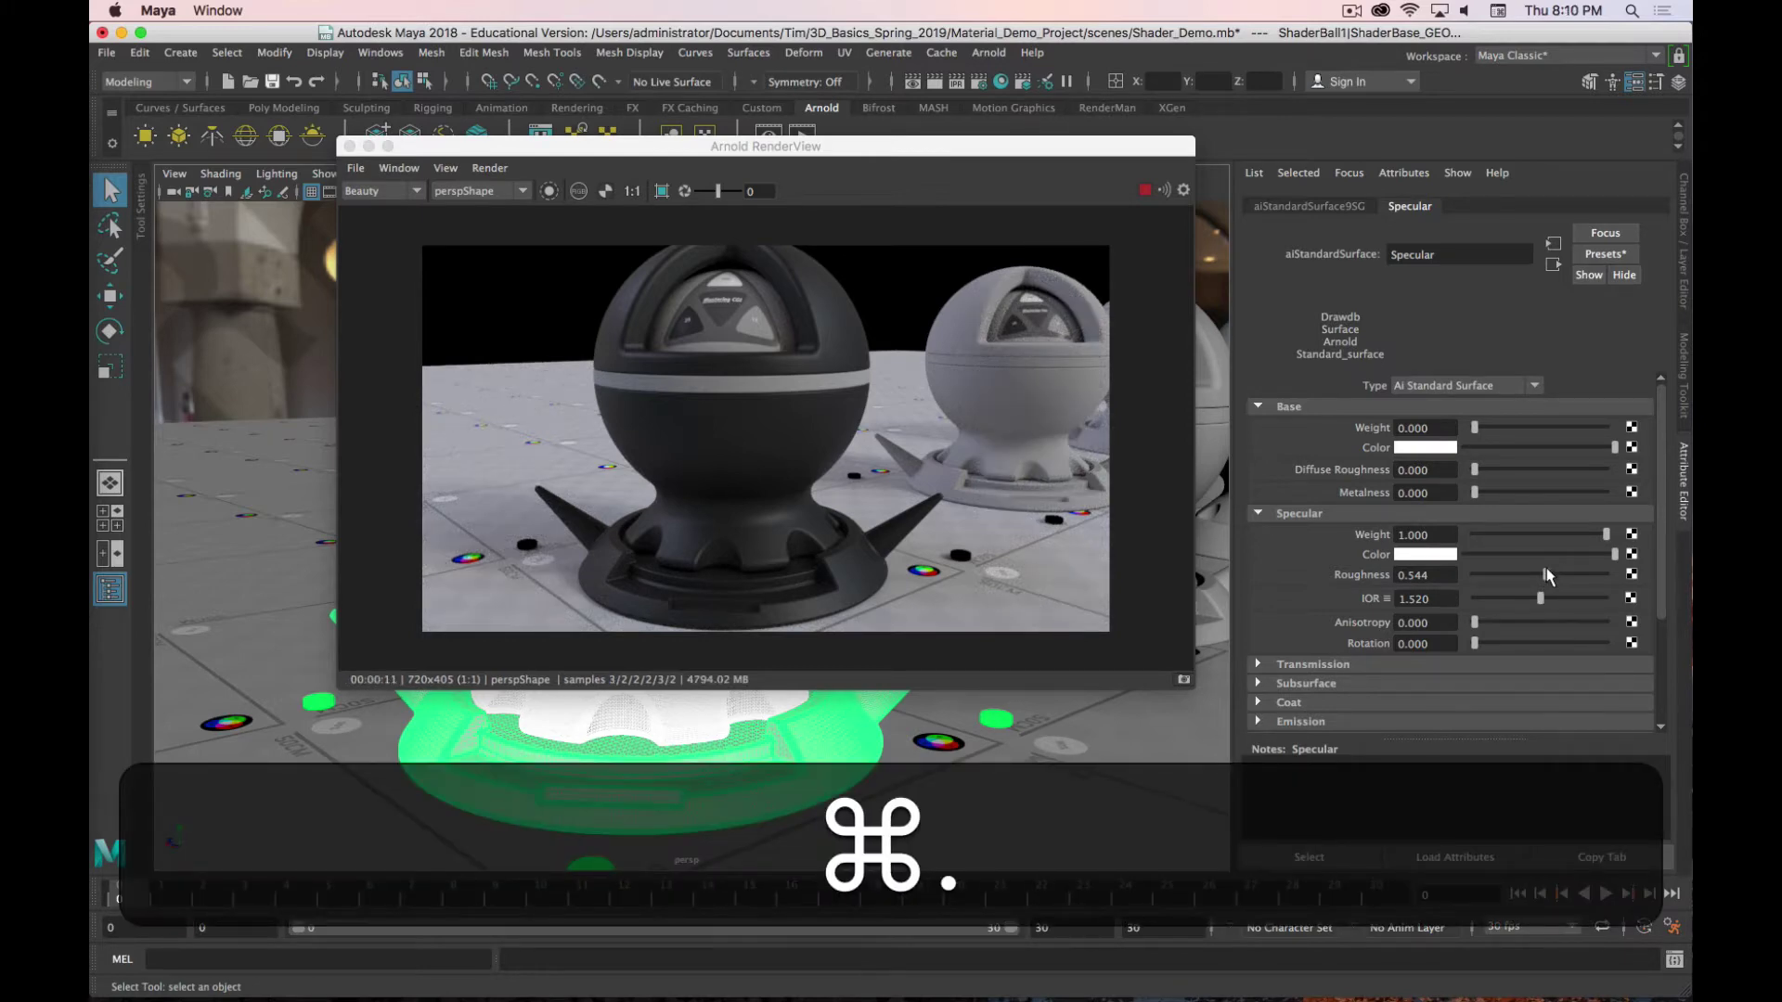
left_click_drag(1546, 574, 1689, 579)
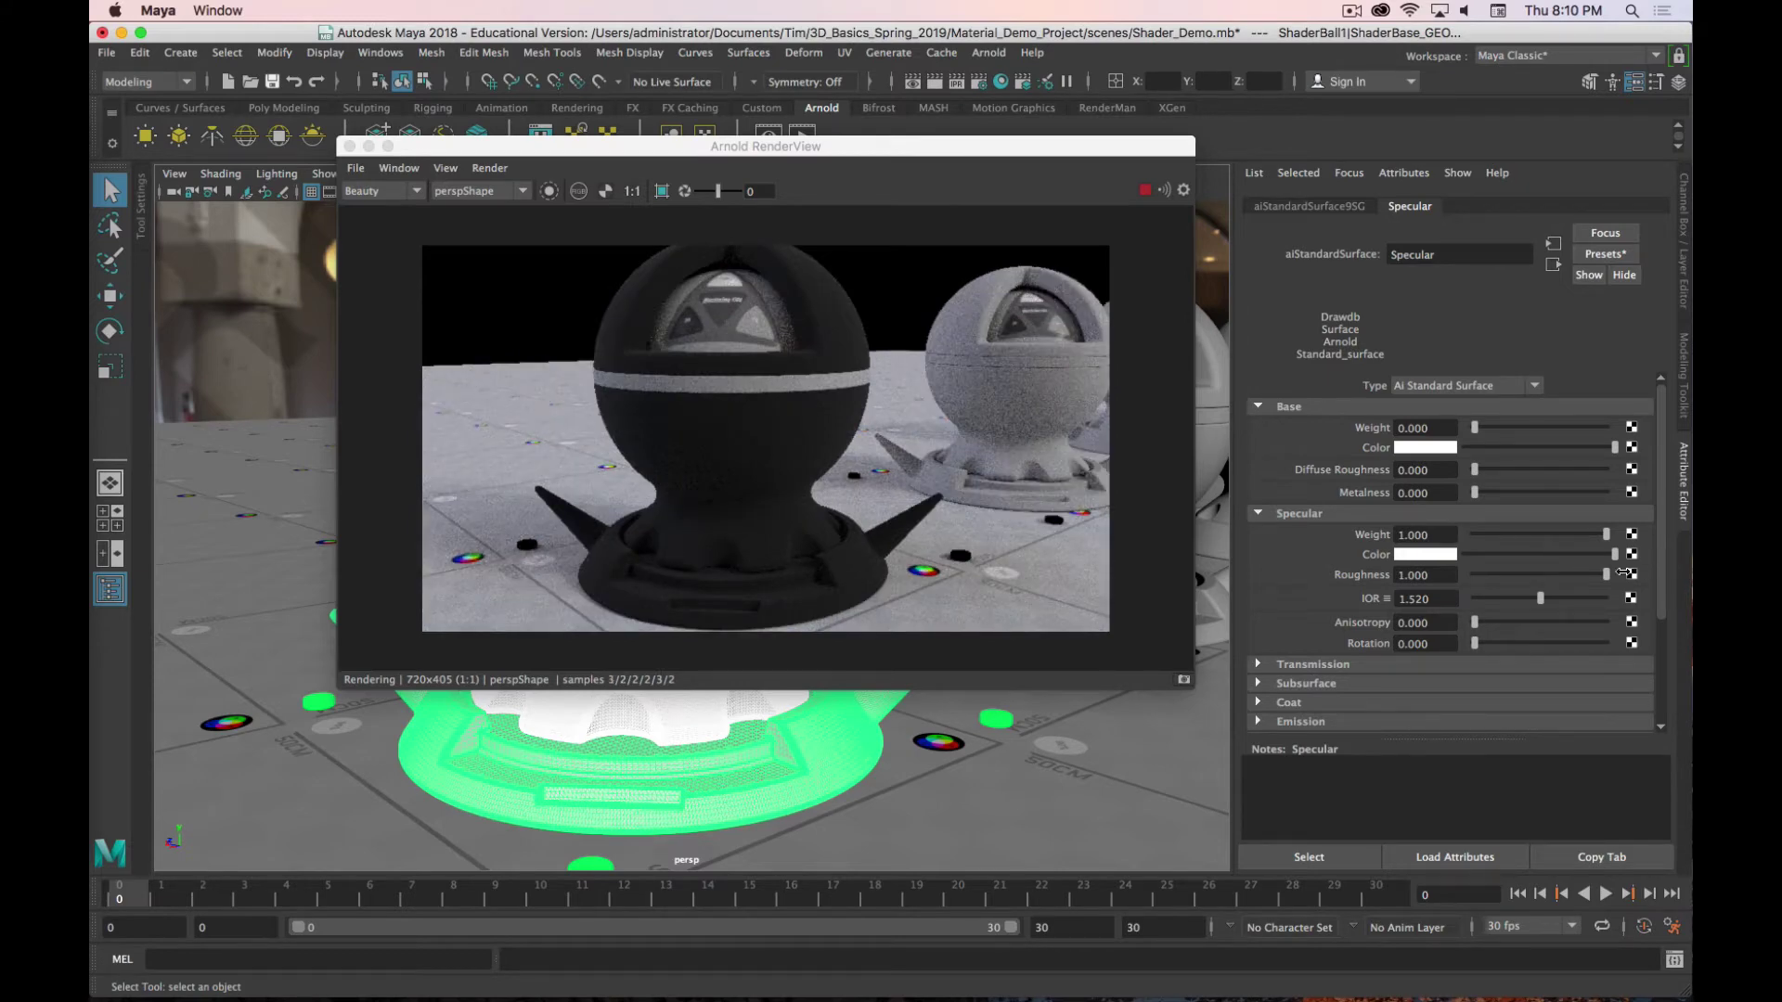
left_click_drag(1624, 572, 1471, 585)
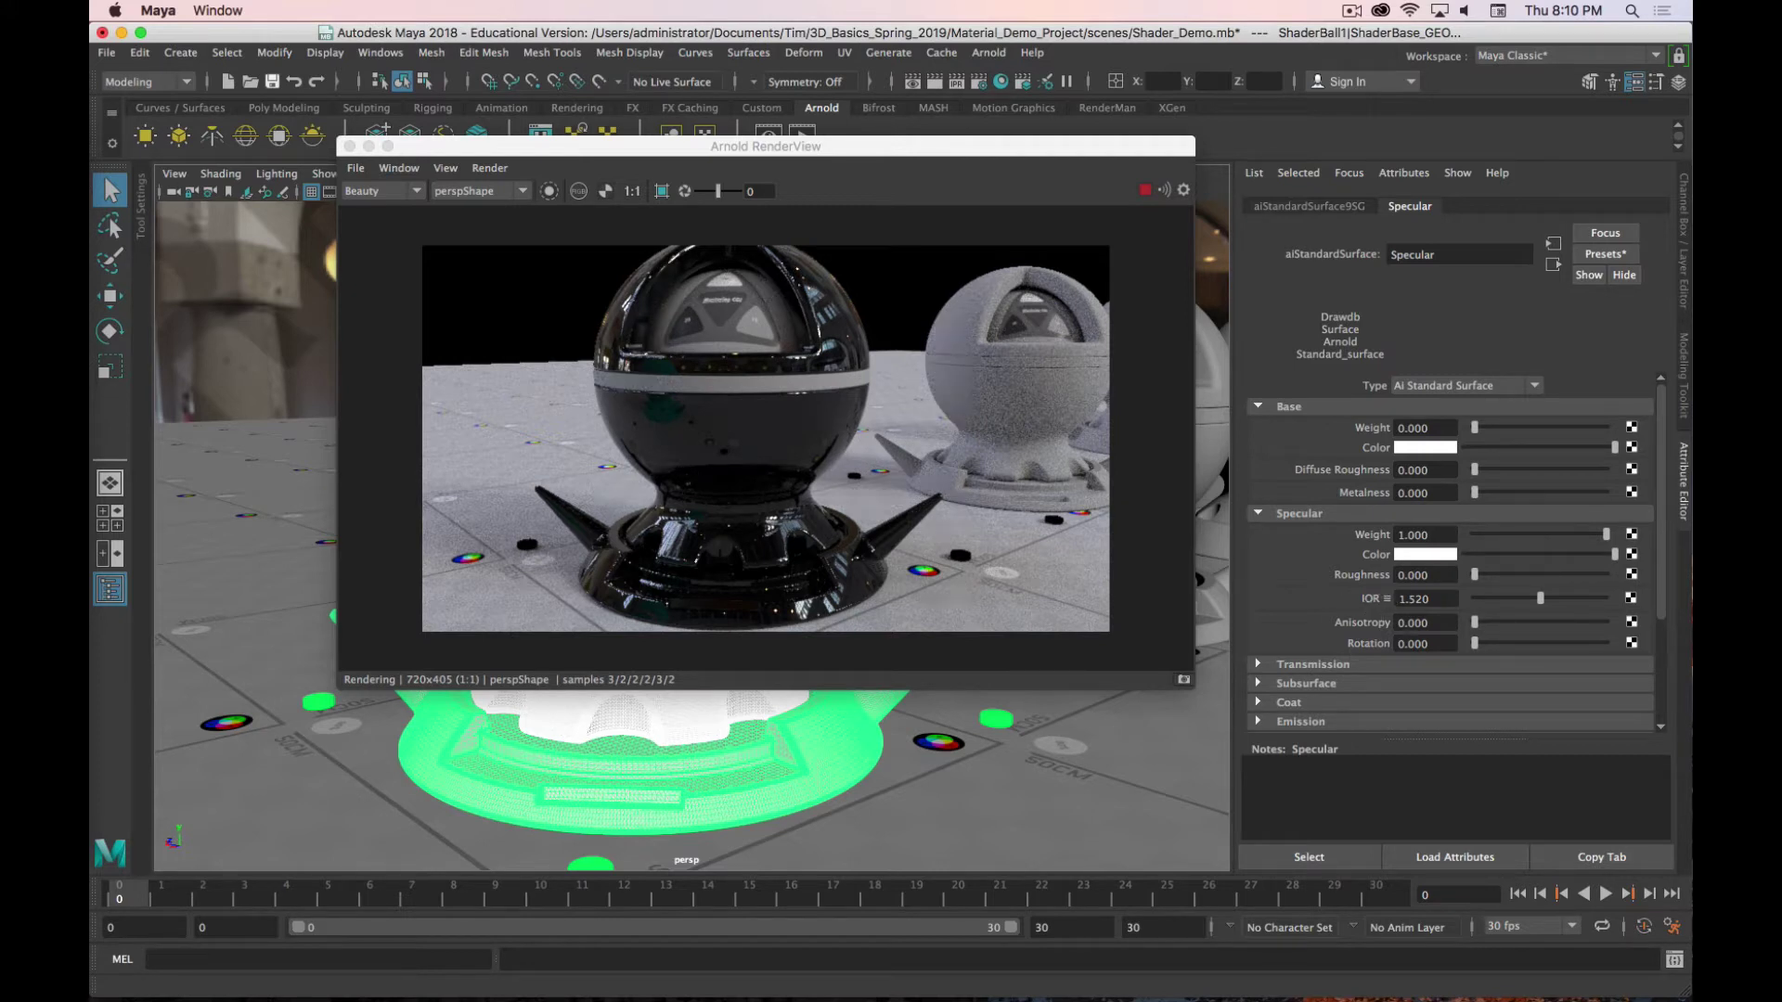
Step: Switch to Firefox to read the IOR section of Arnold's Specular documentation page, and return to Maya
key("super+Tab")
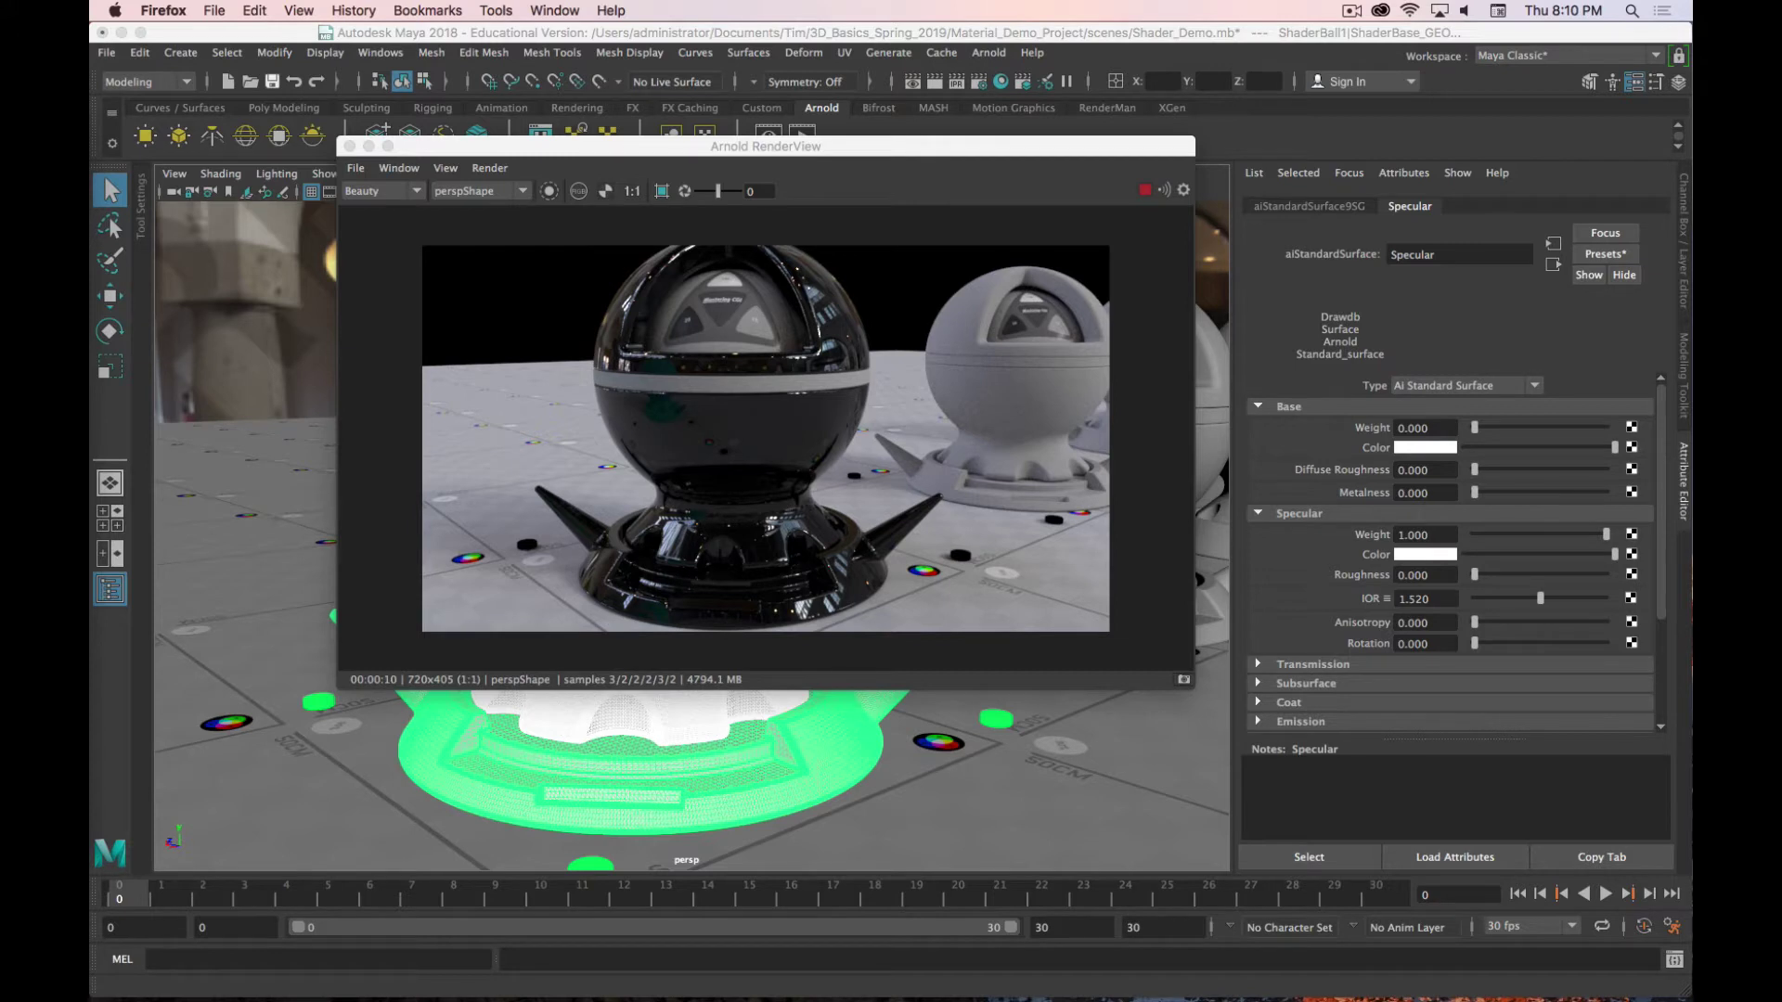
key("super+Tab")
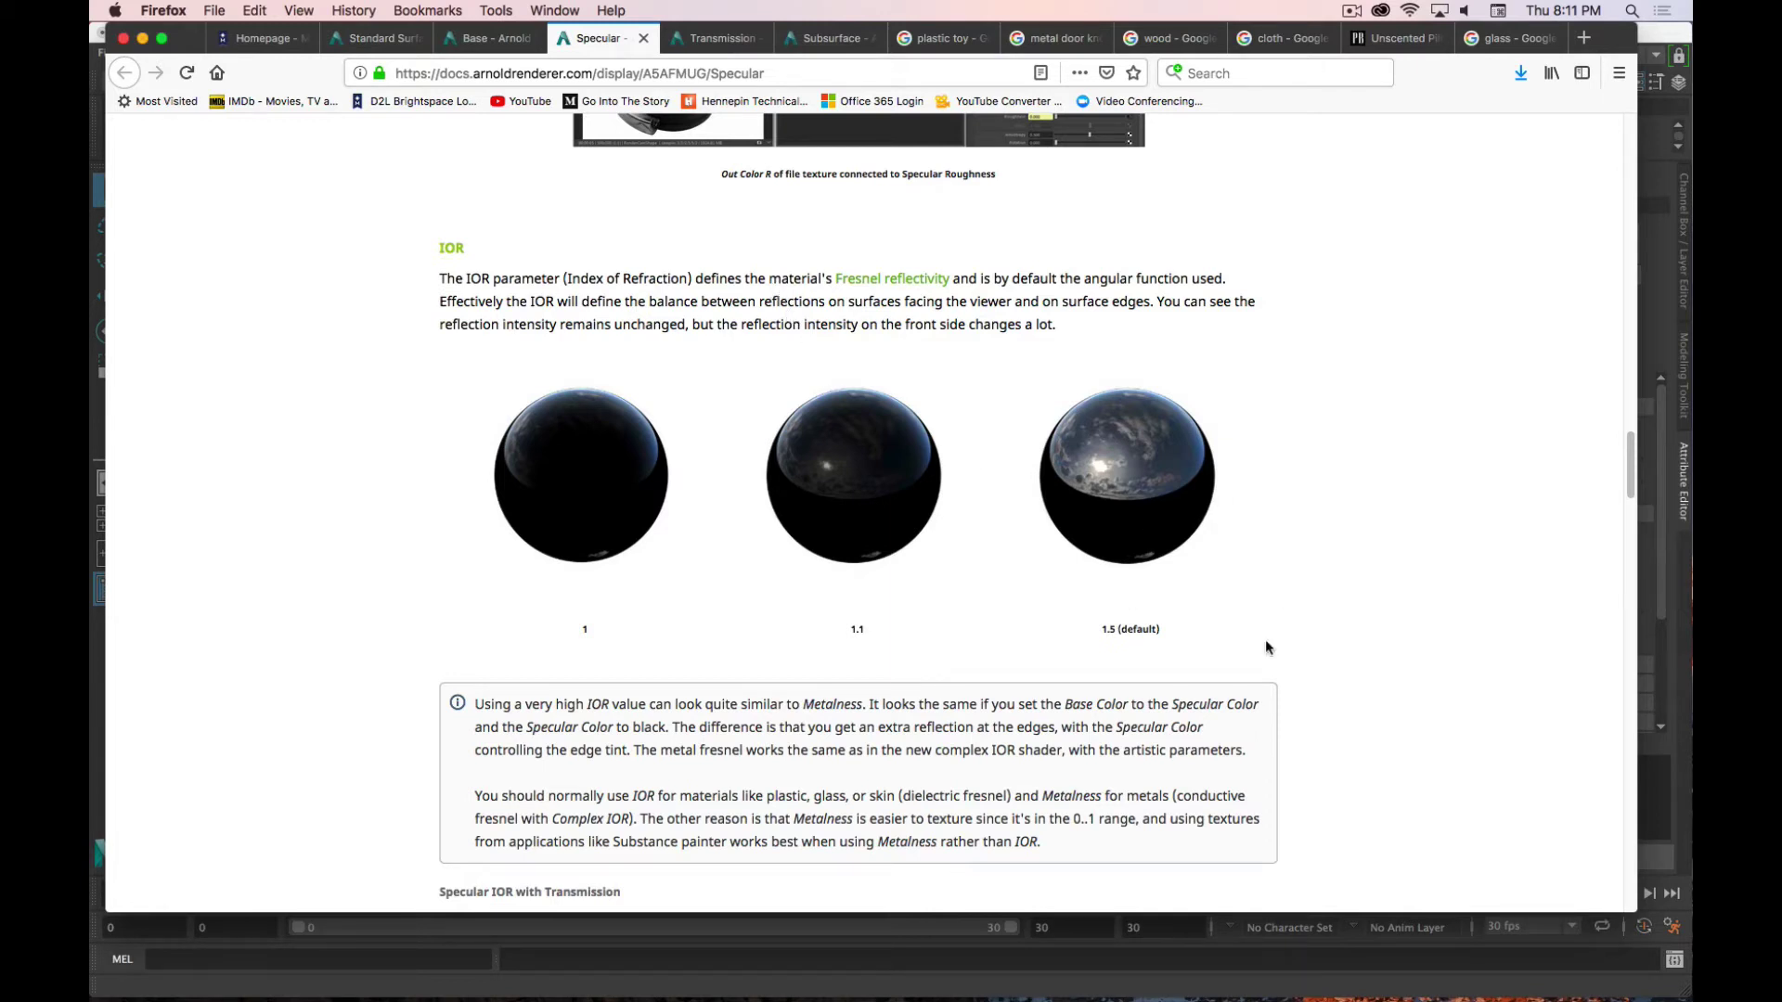
scroll(1272, 487, "down", 1)
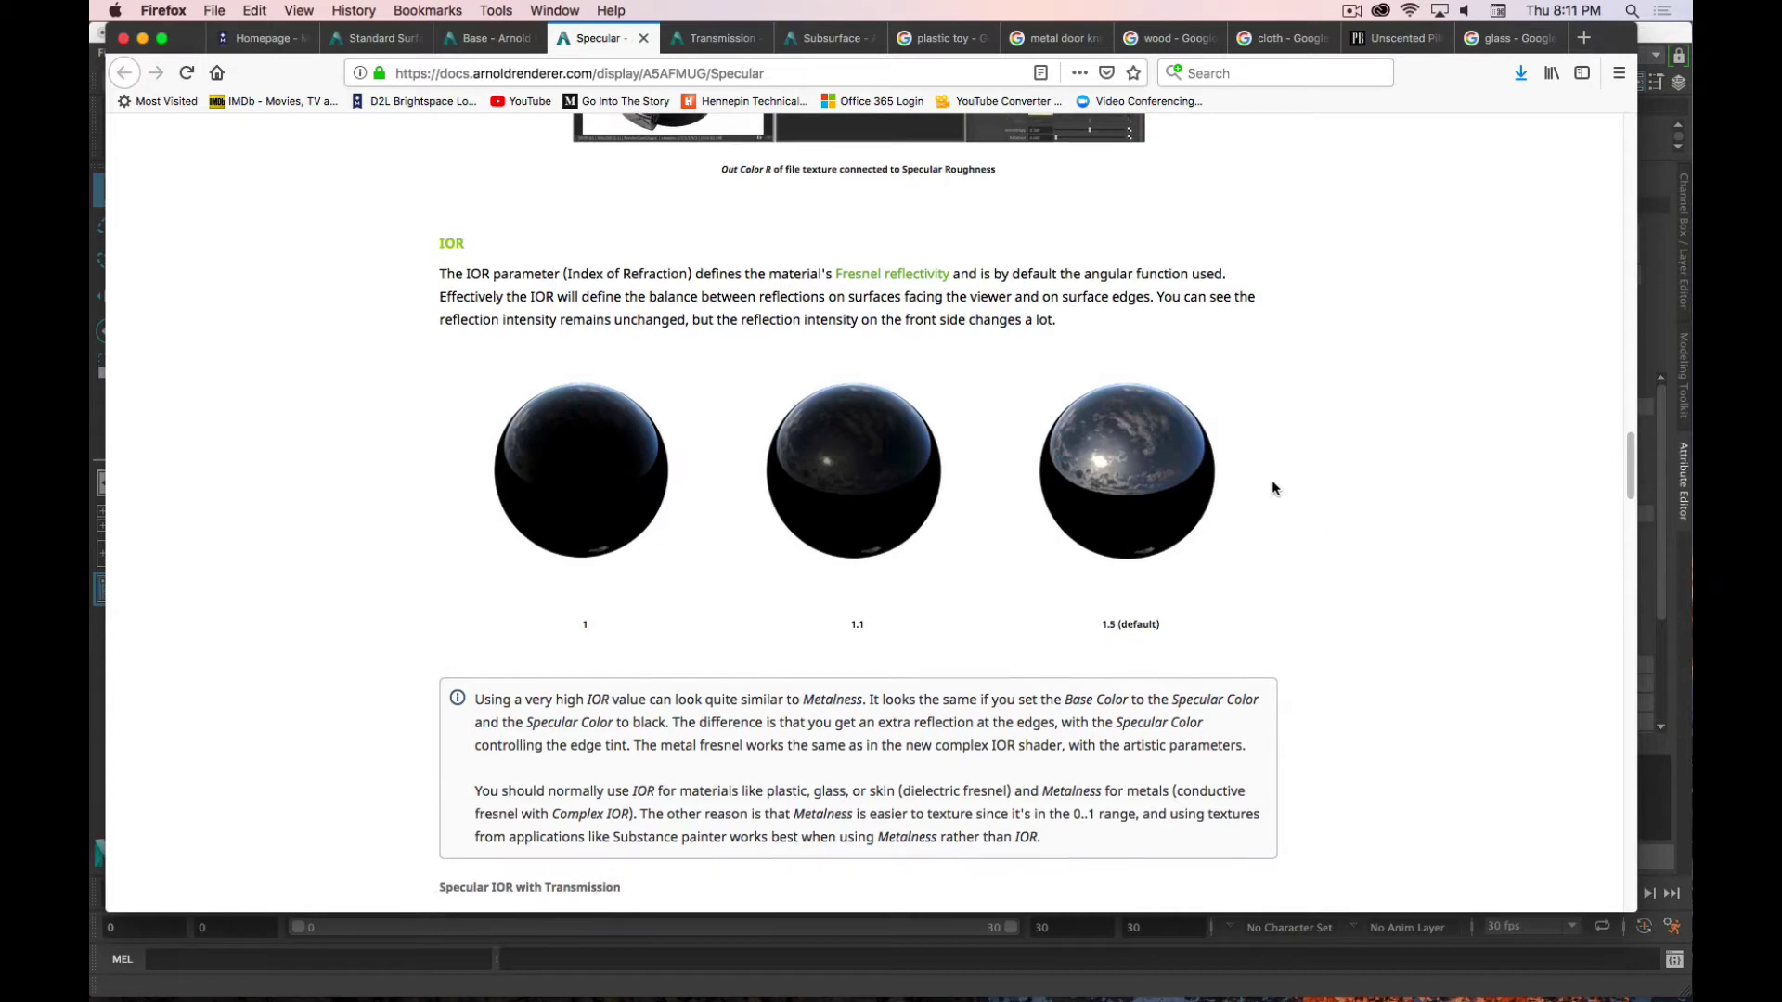
scroll(1272, 487, "down", 3)
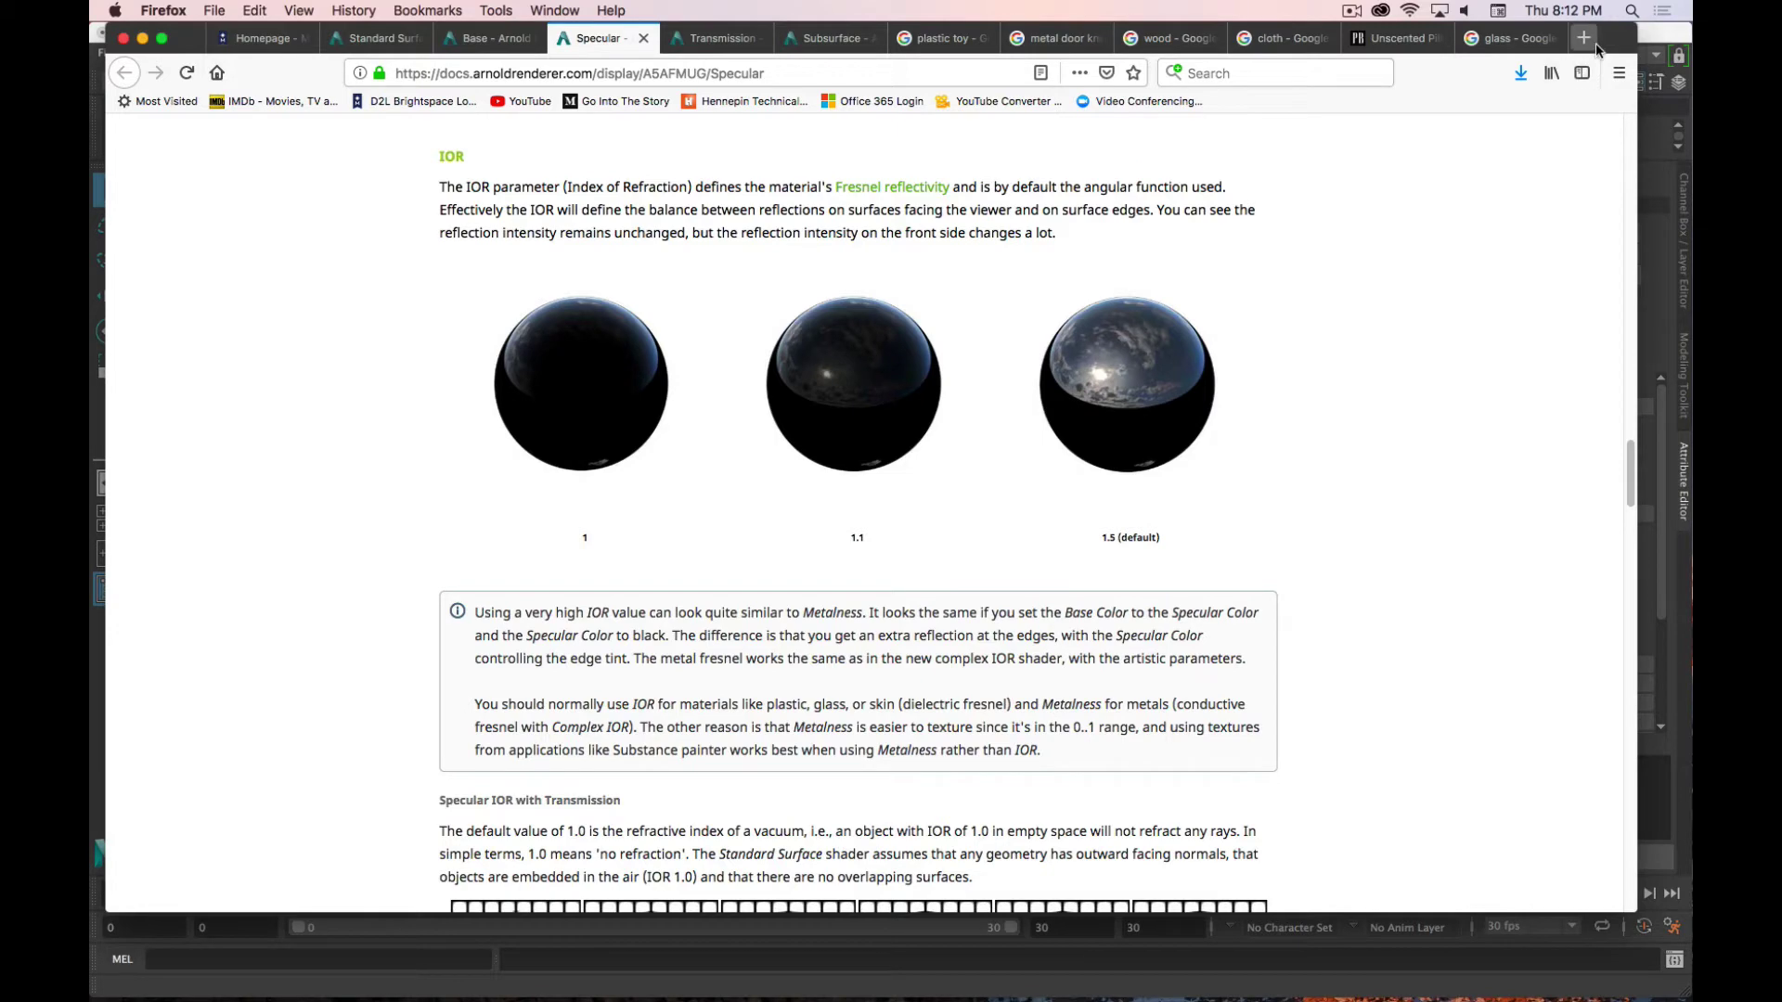
key("super+Tab")
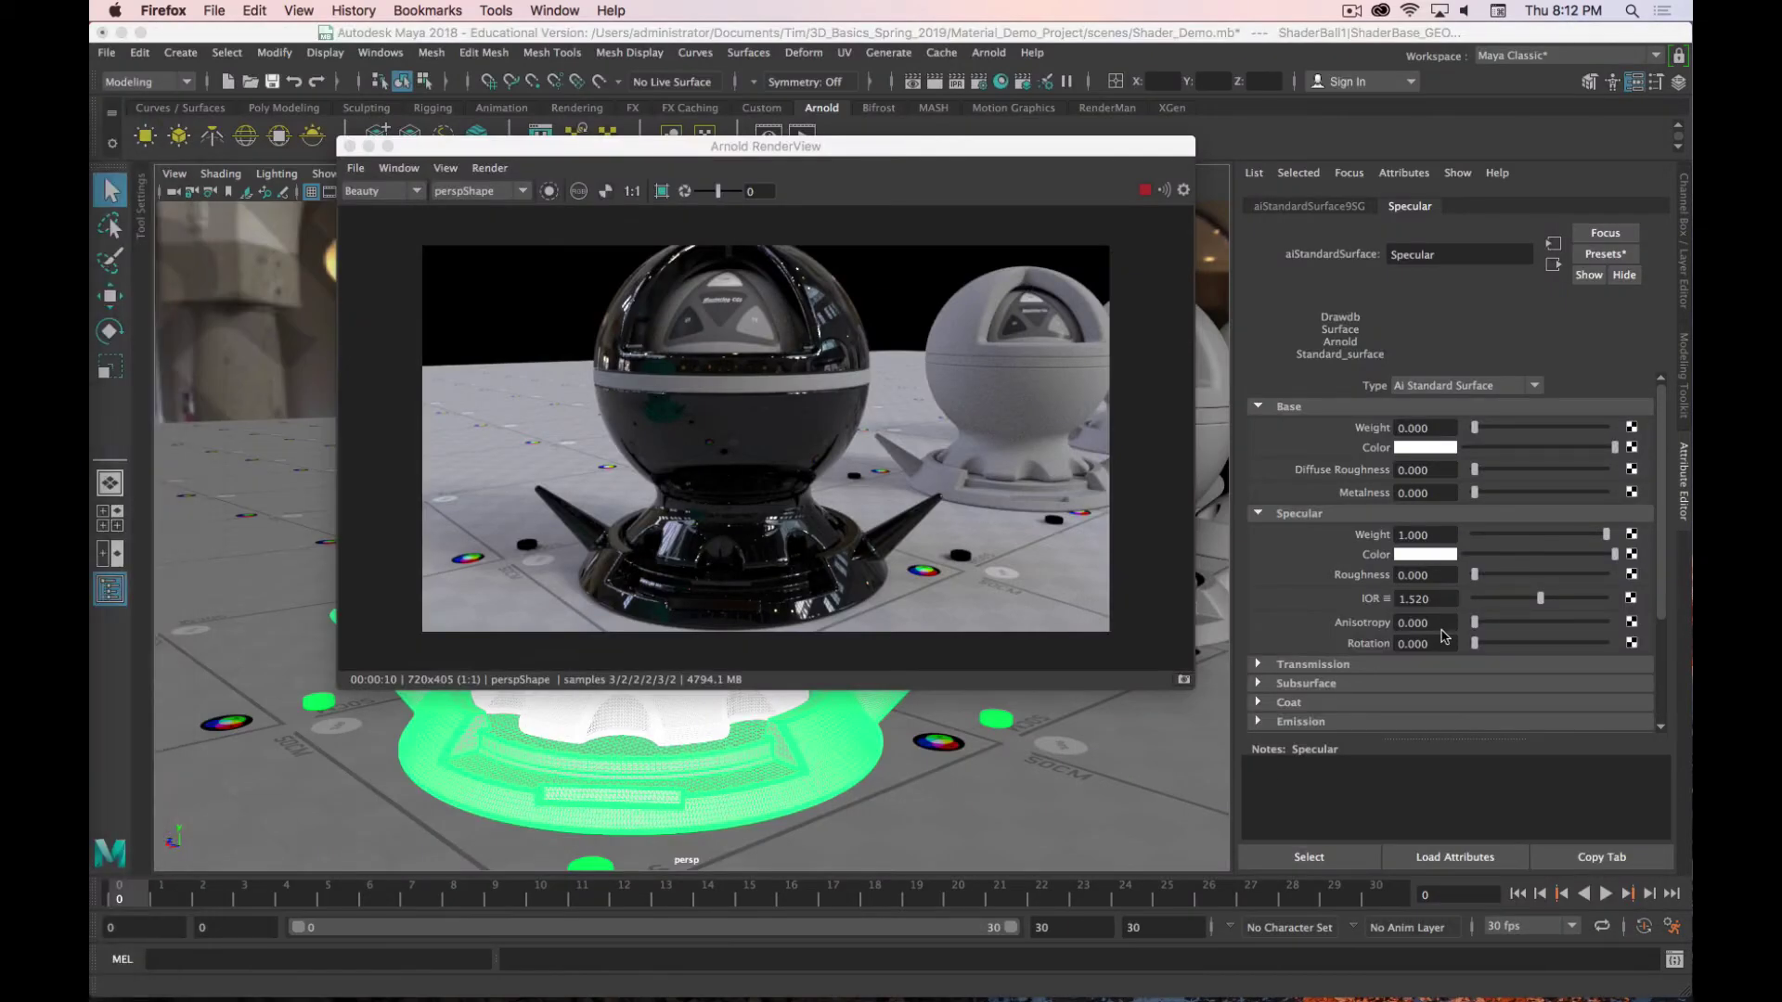
Step: Try the Specular material's IOR at 1.052, 3 and 1.455
left_click_drag(1540, 599, 1520, 600)
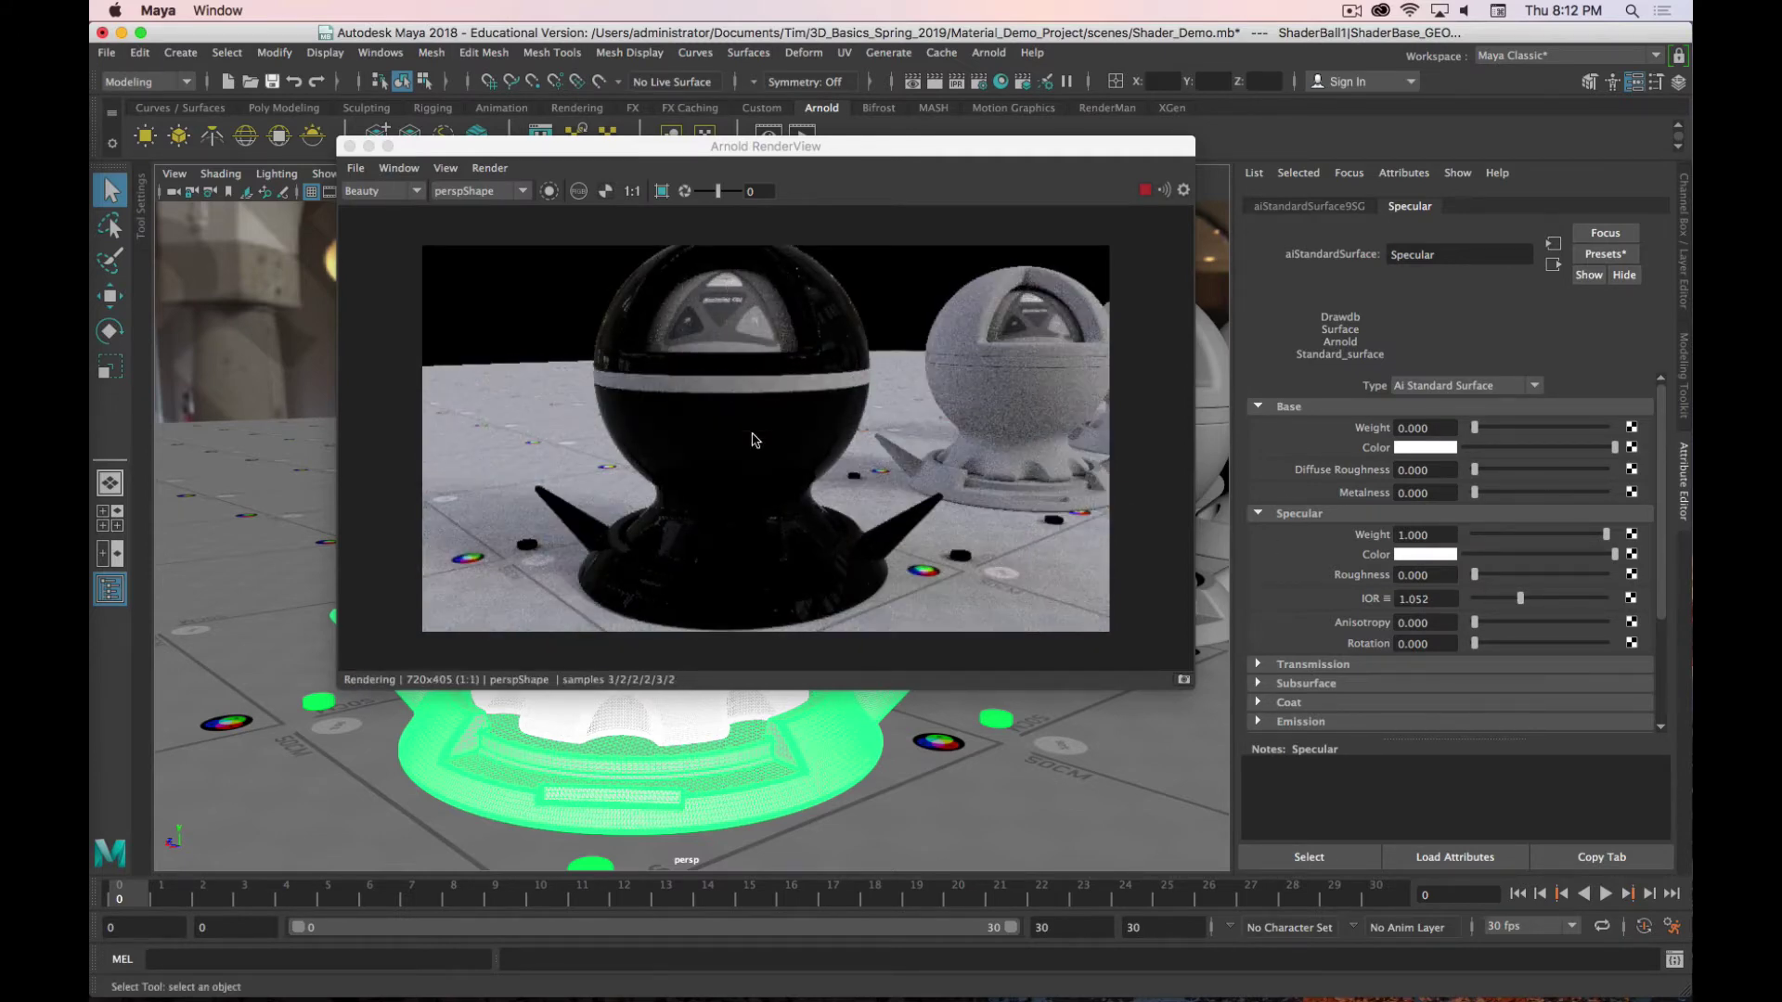
left_click_drag(1520, 598, 1626, 610)
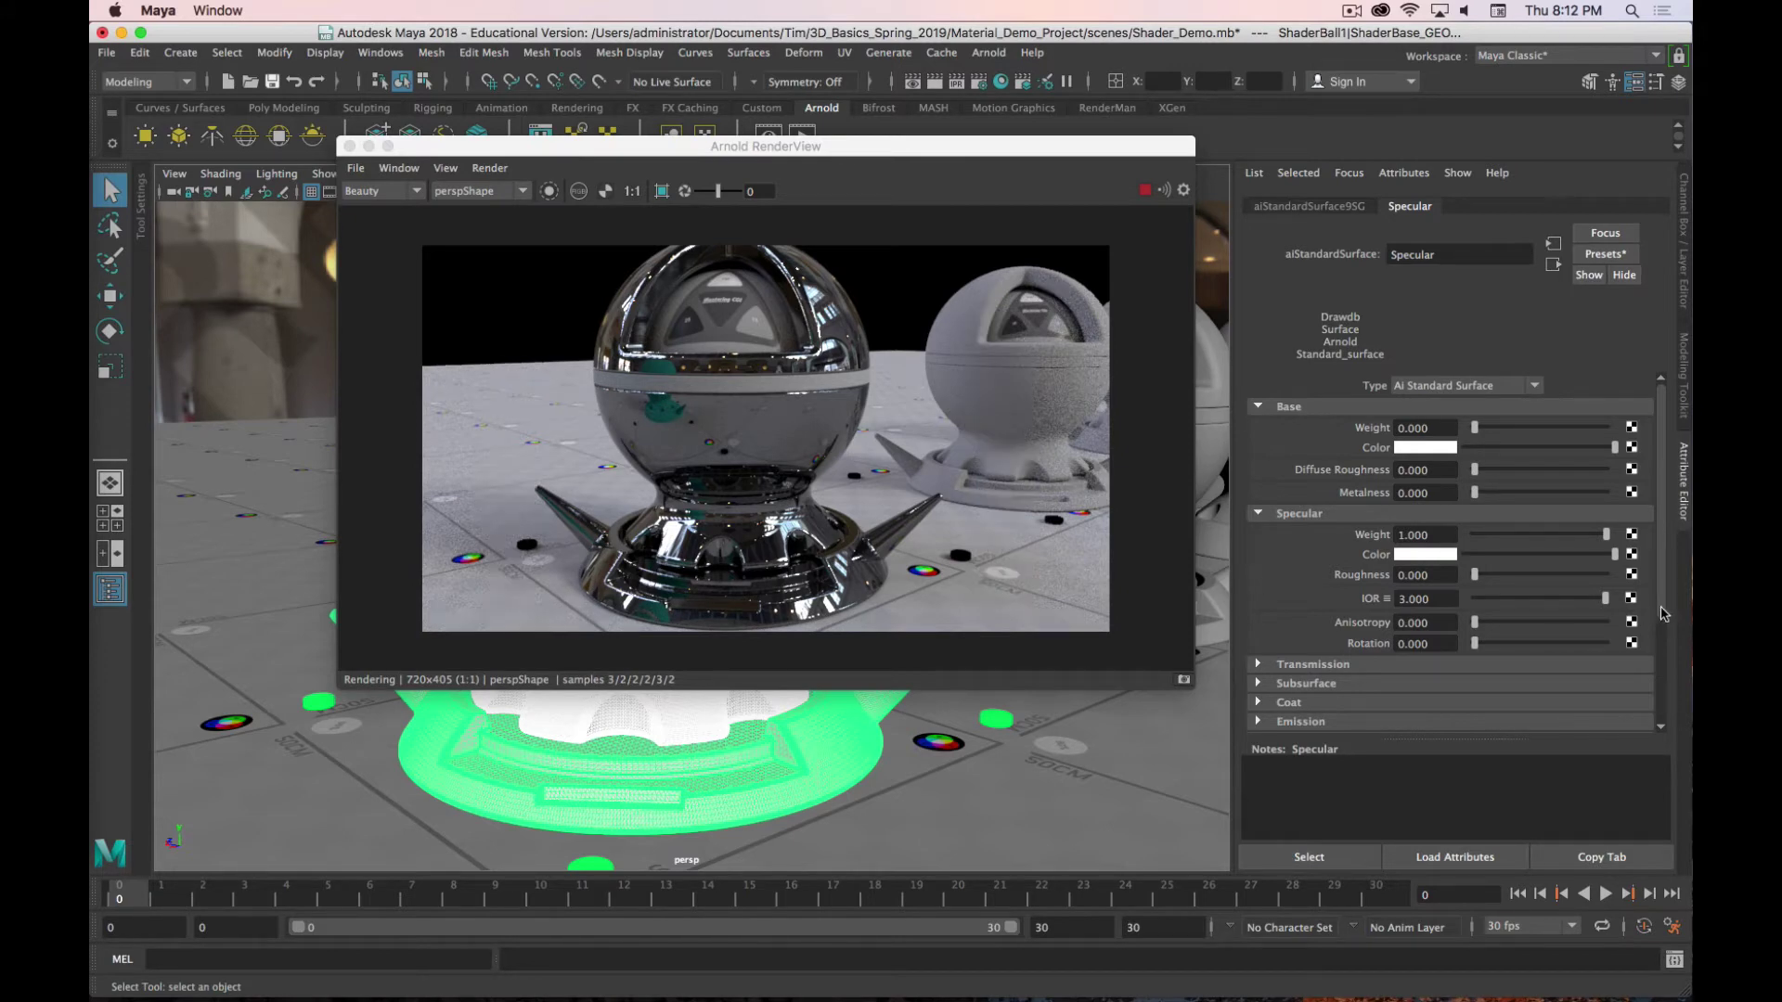
left_click_drag(1604, 599, 1538, 609)
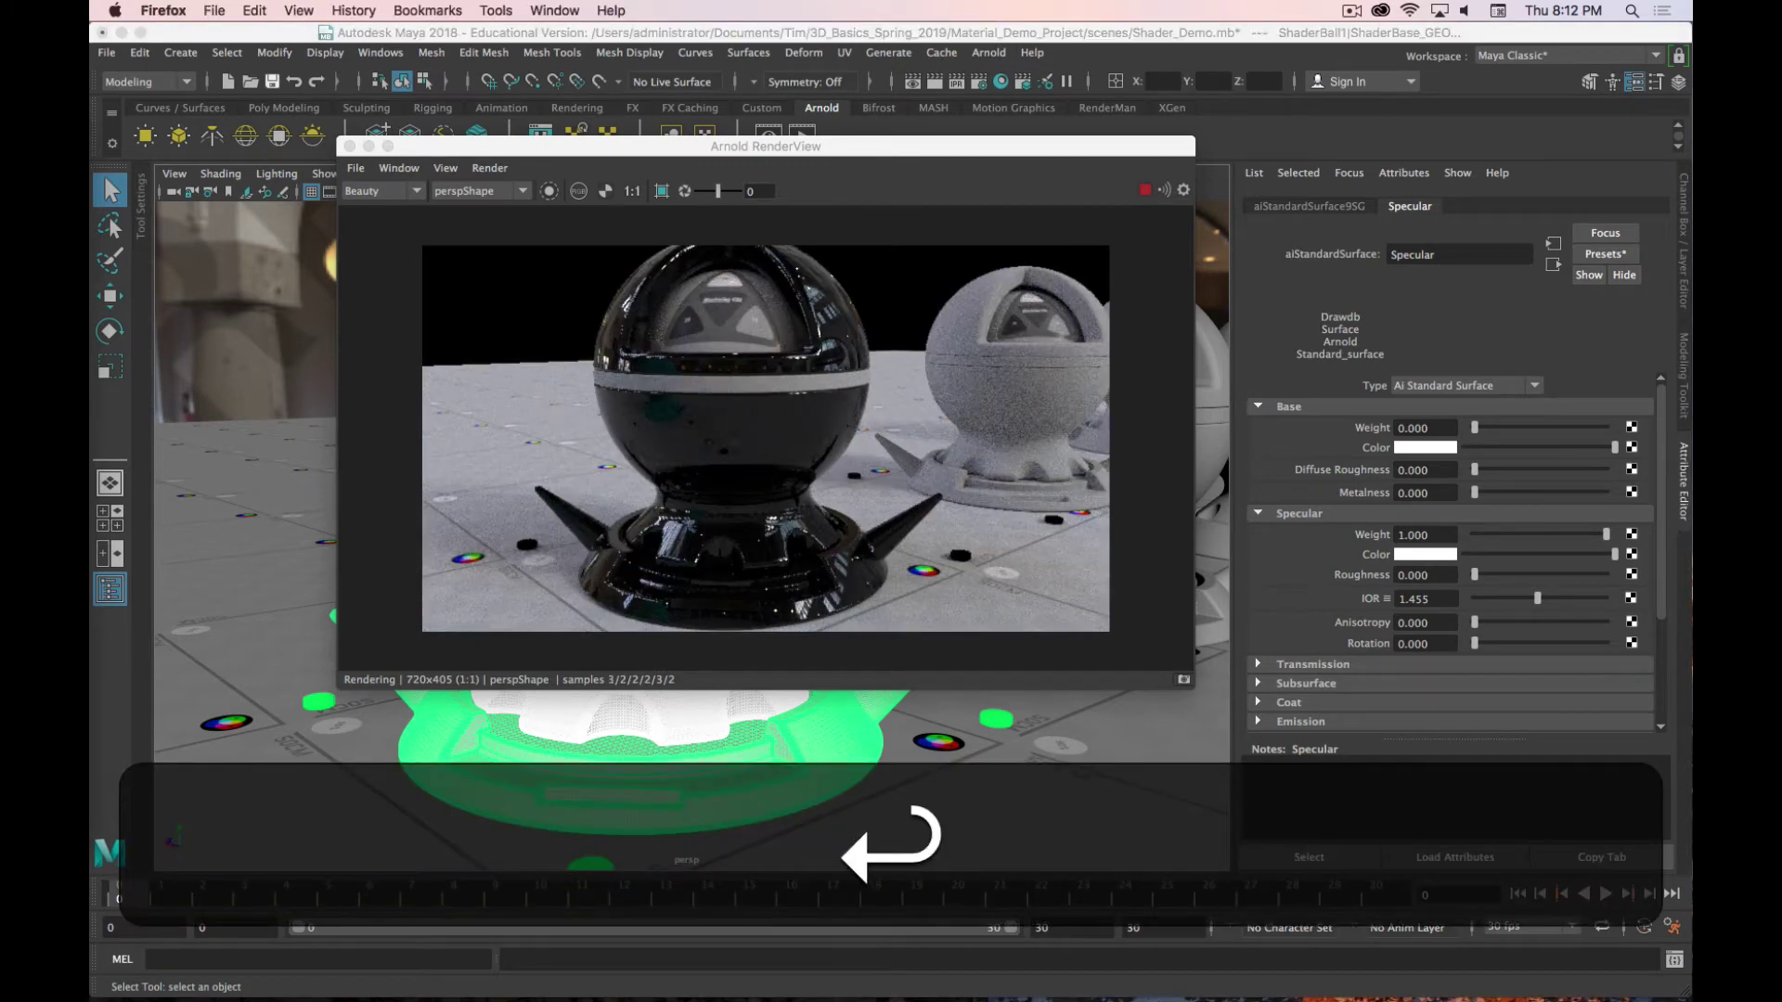
Step: Search Google in Firefox for "ior values" and examine the listed IOR values of common materials
left_click(103, 172)
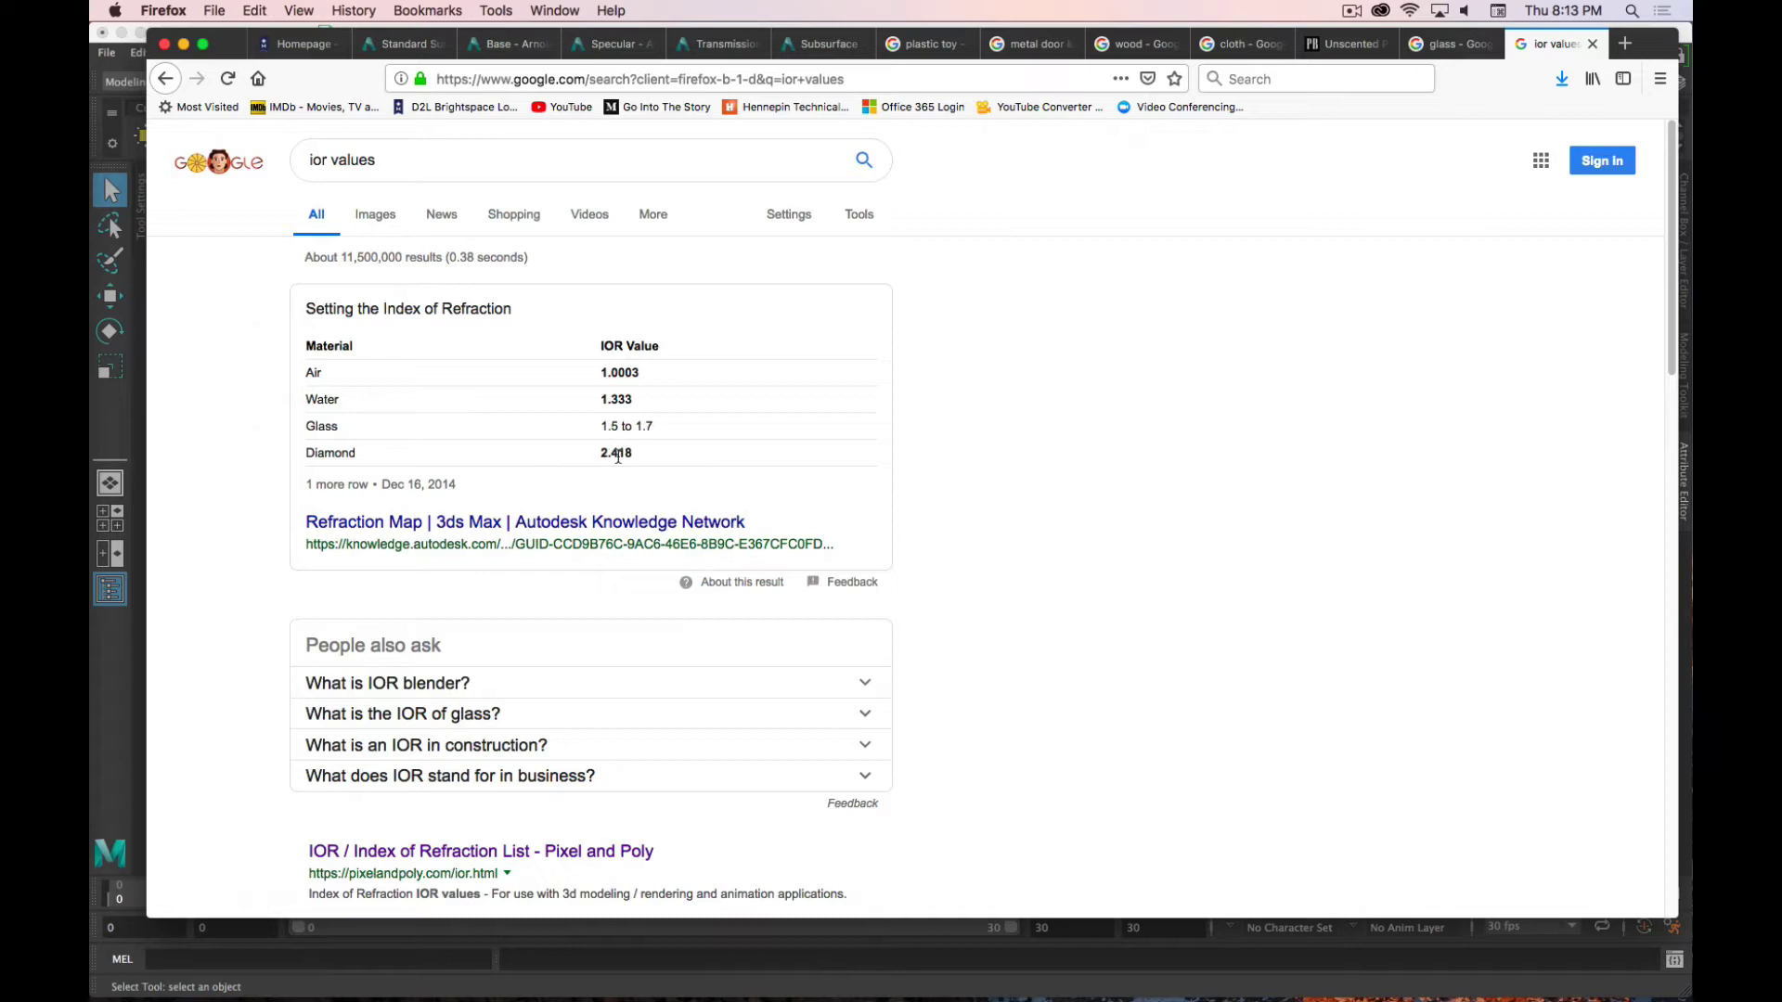
scroll(610, 615, "down", 5)
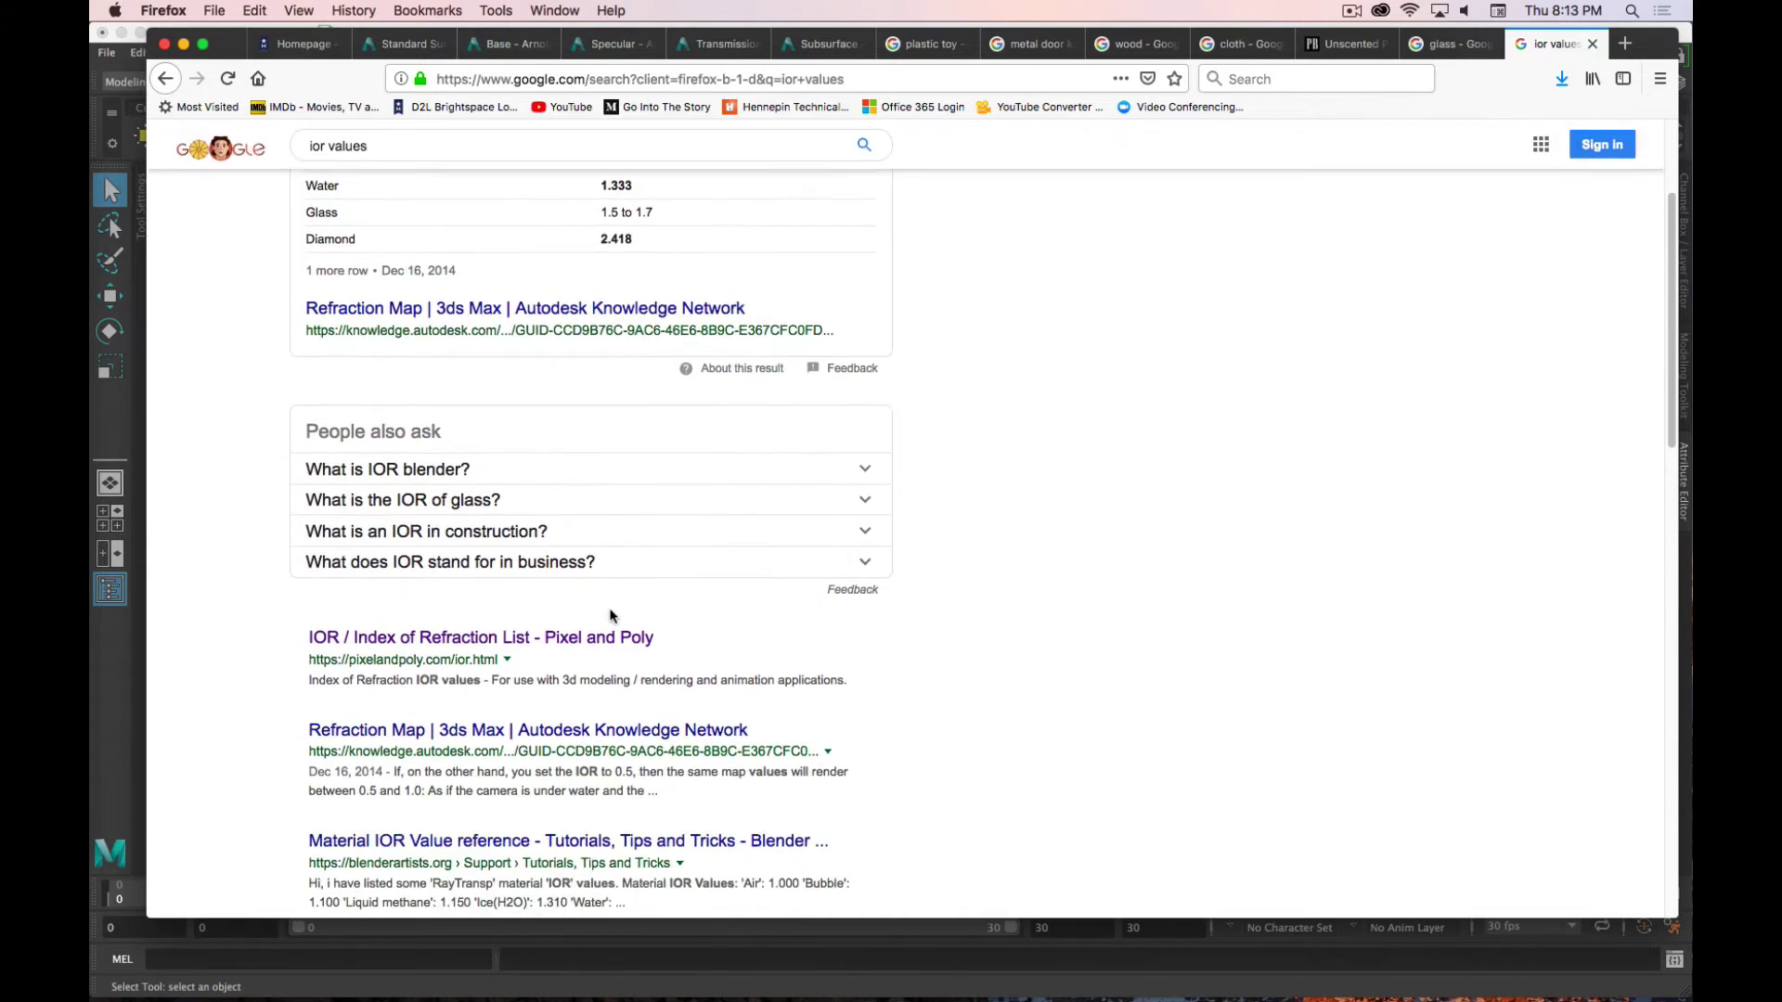
scroll(473, 449, "up", 5)
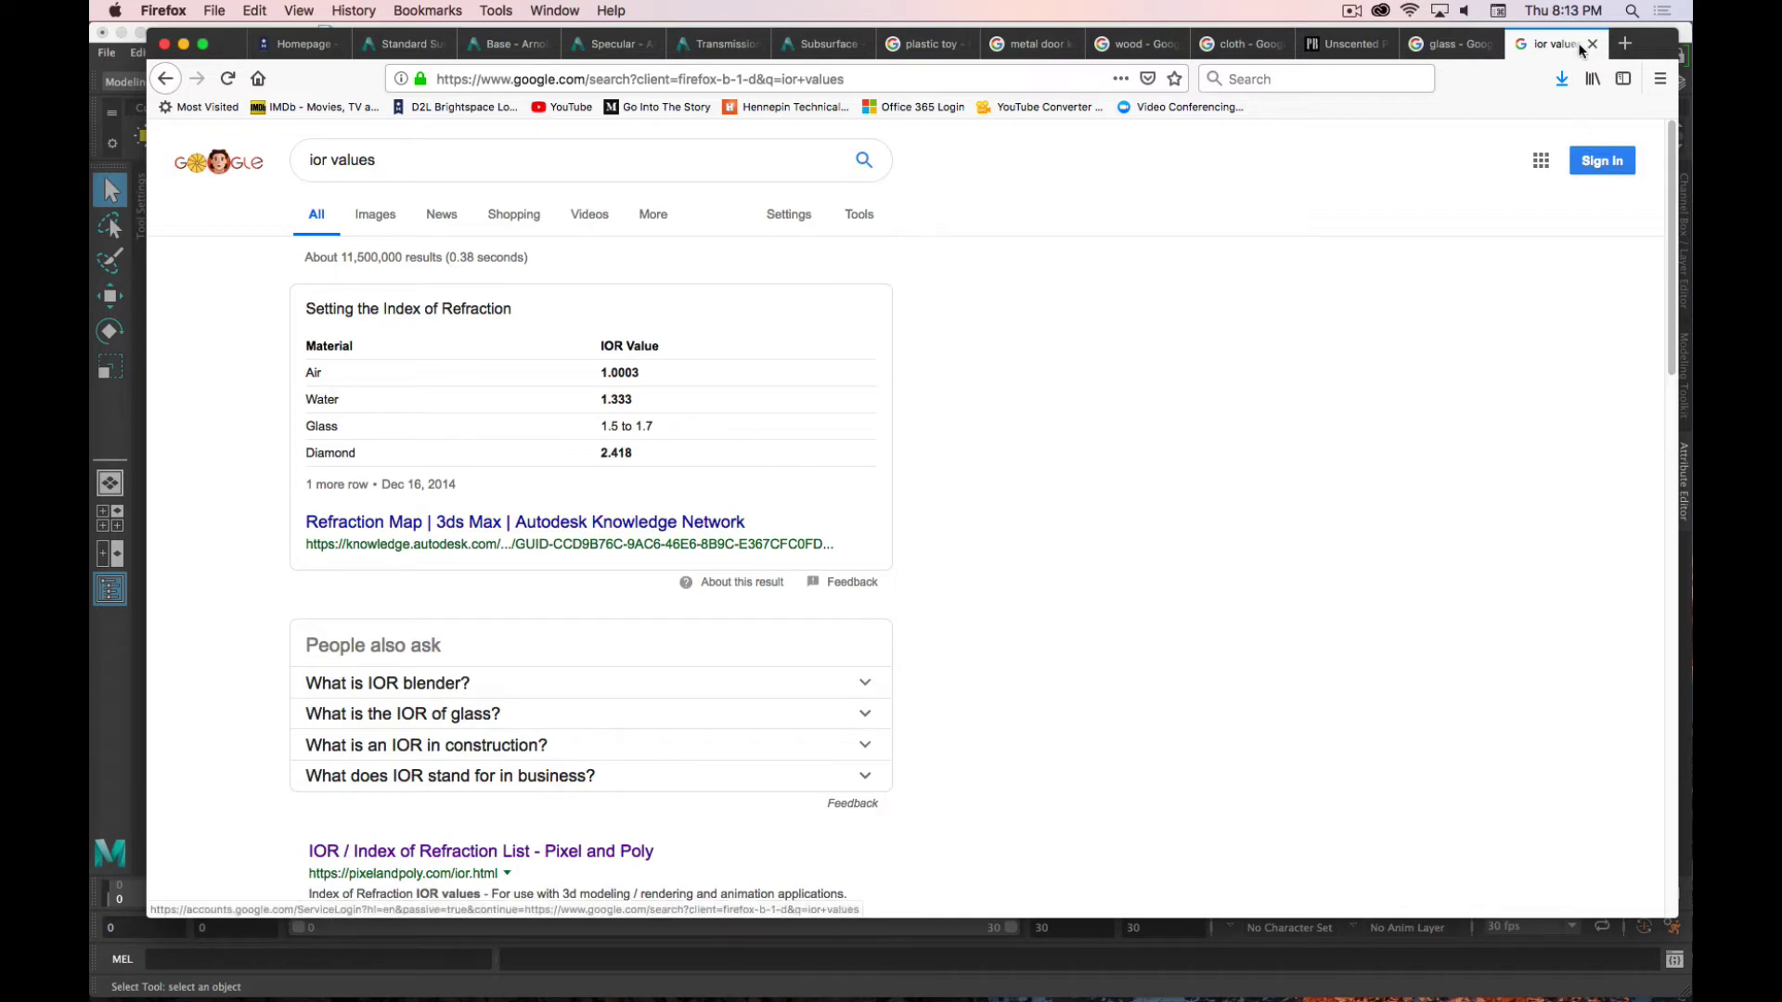
key("super+m")
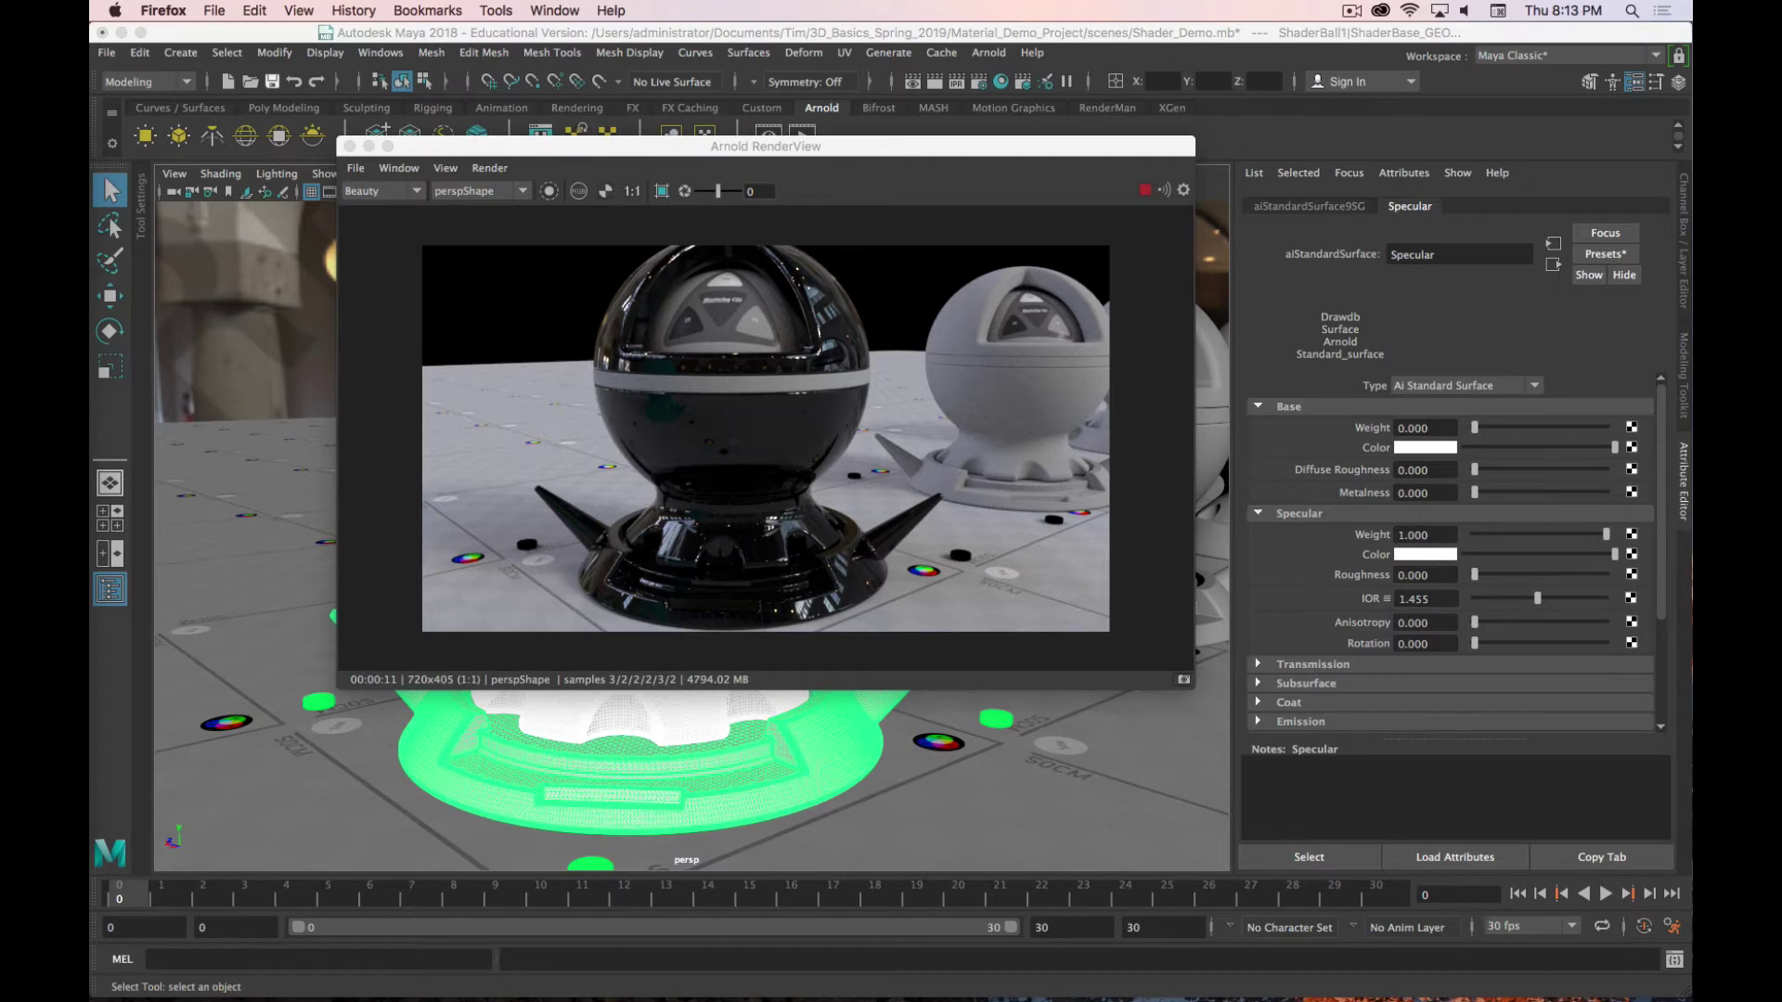
Step: Set the Specular material's IOR to 1.500 in Maya
key("super+period")
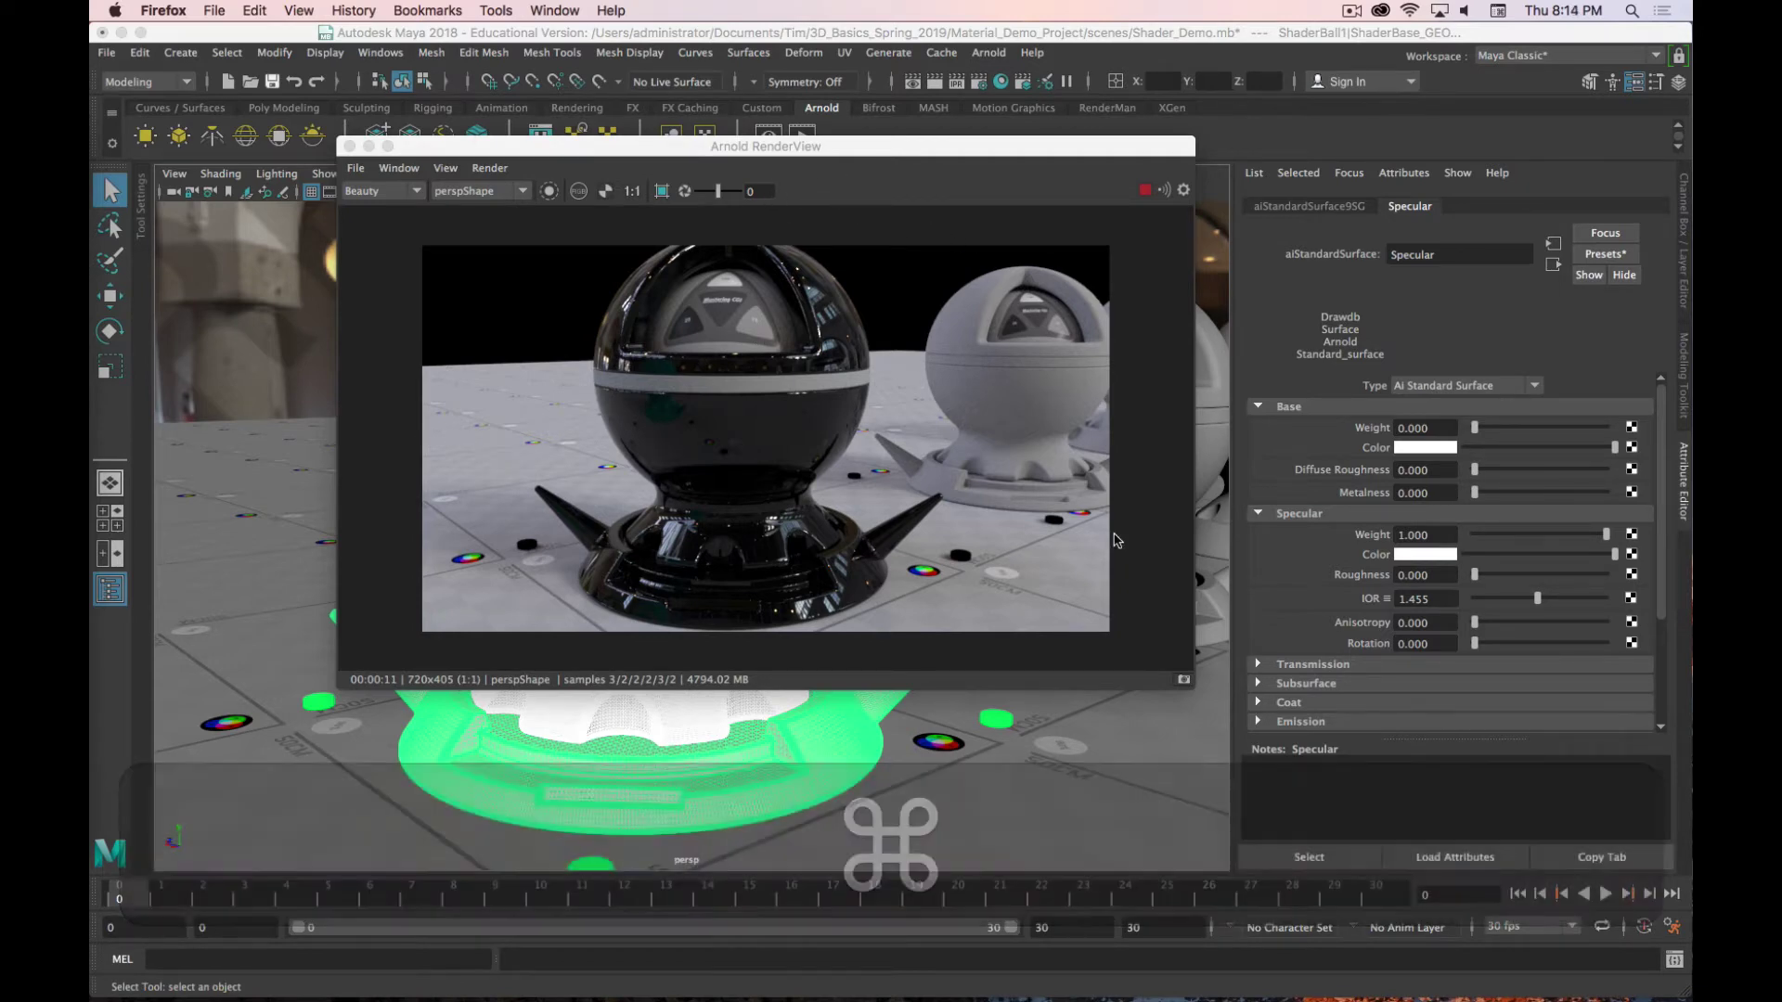
scroll(810, 509, "up", 1)
scroll(810, 509, "down", 1)
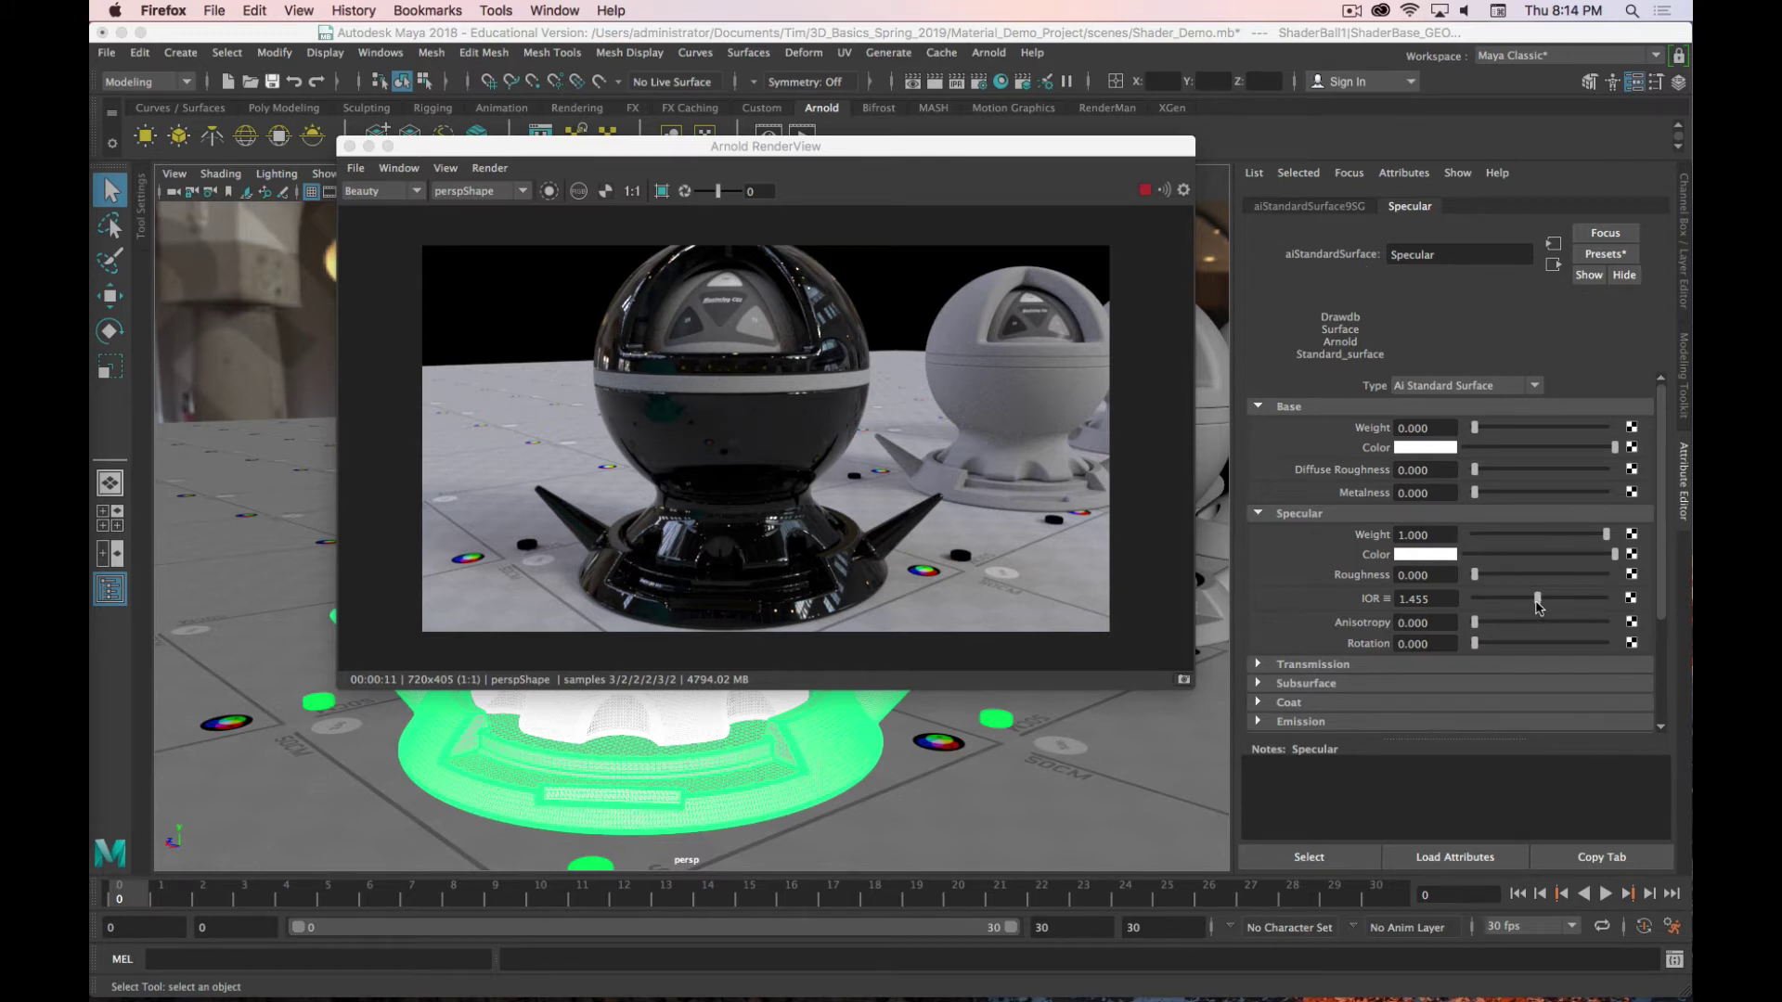
left_click_drag(1538, 601, 1541, 602)
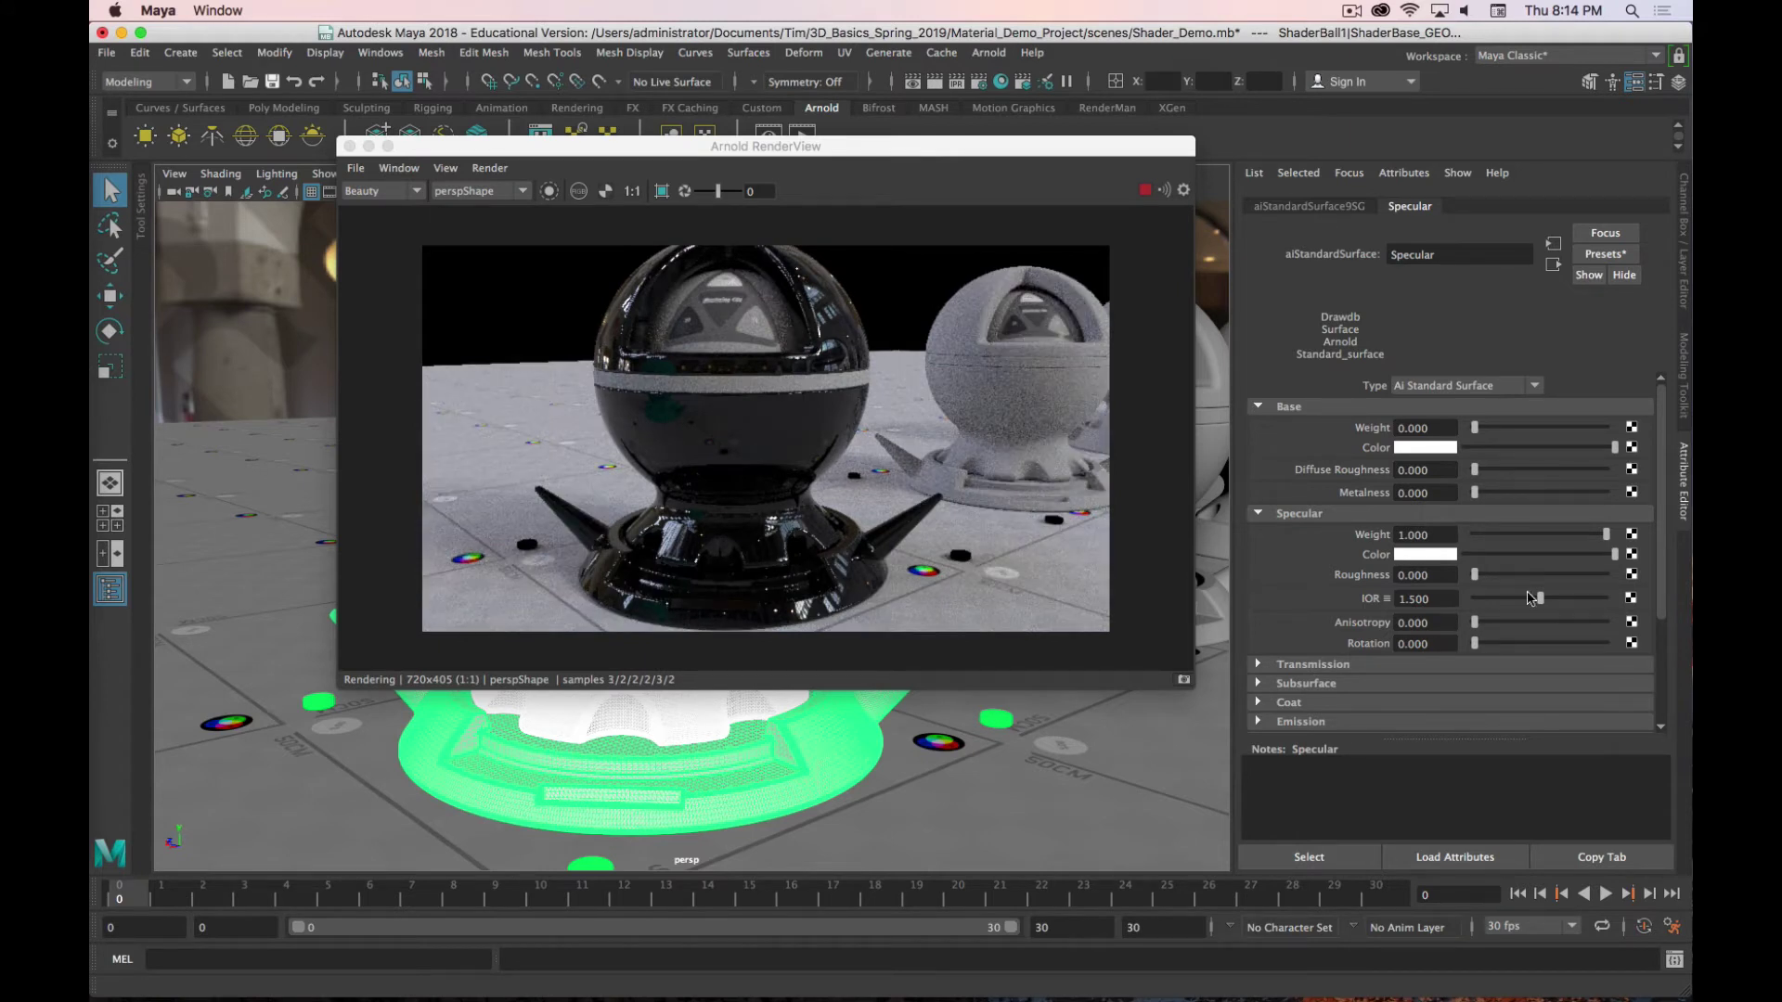
Step: Raise the Specular material's anisotropy to 0.750 and on to 1, viewing the second shader ball from above
scroll(1371, 635, "down", 2)
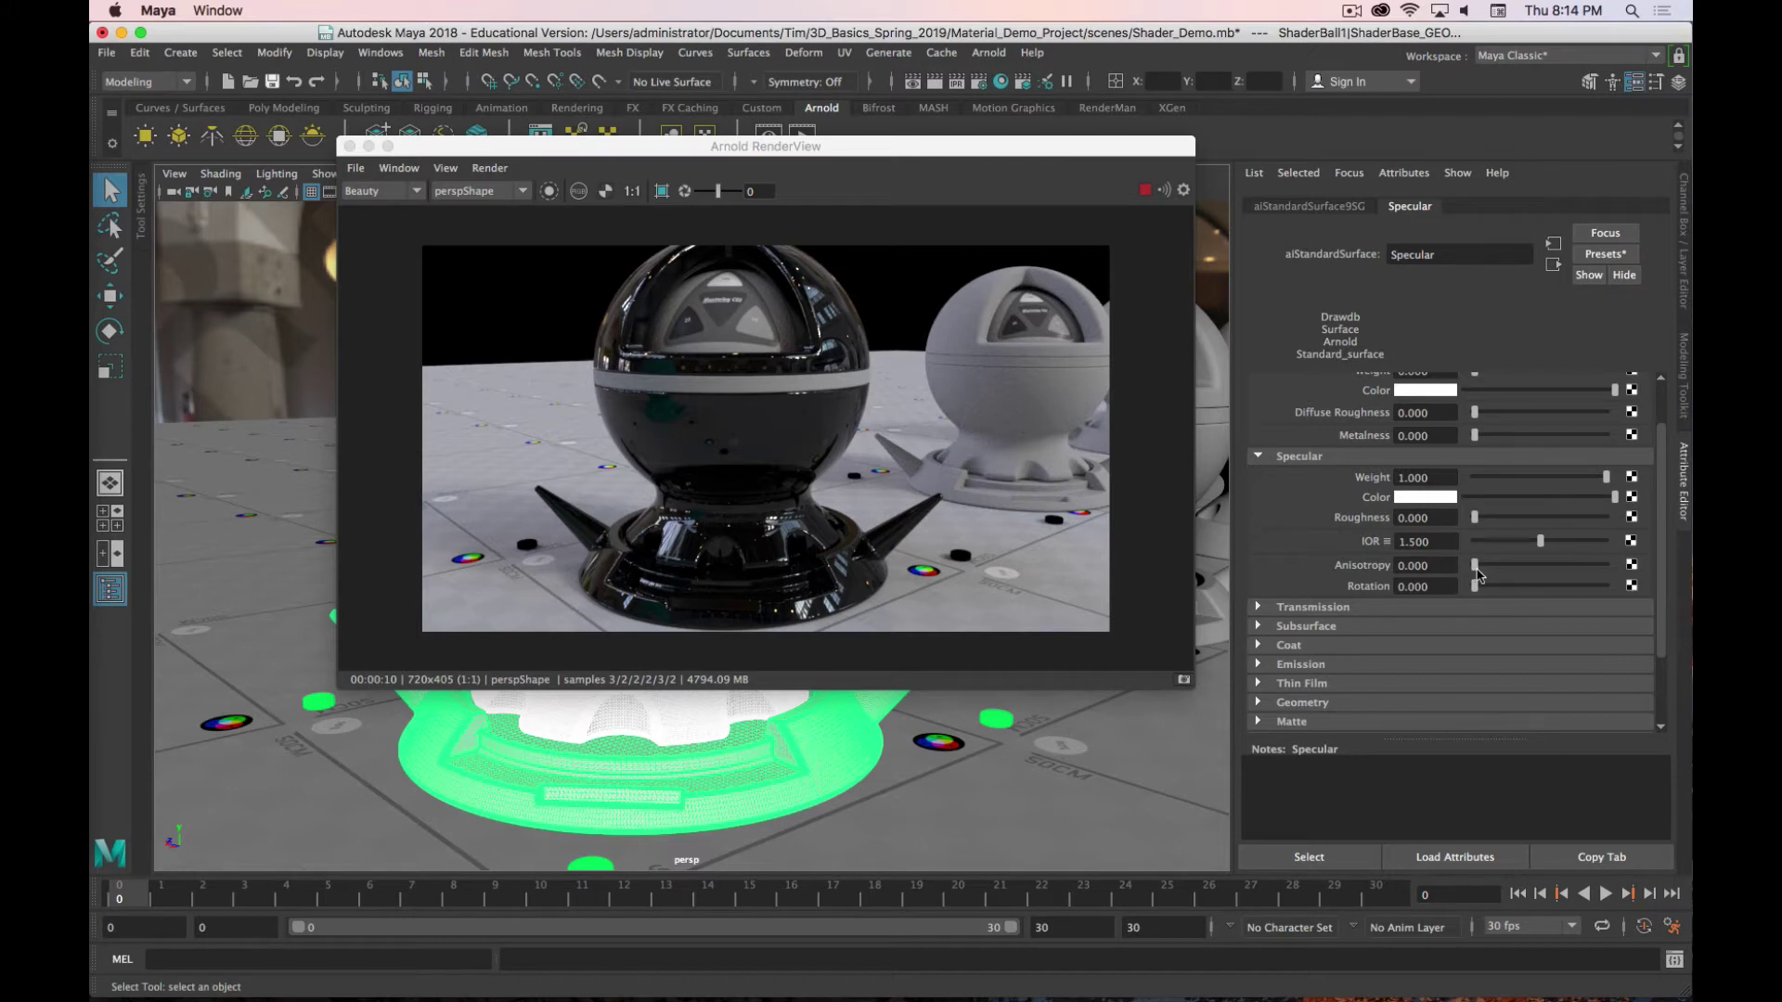
left_click_drag(1476, 571, 1578, 576)
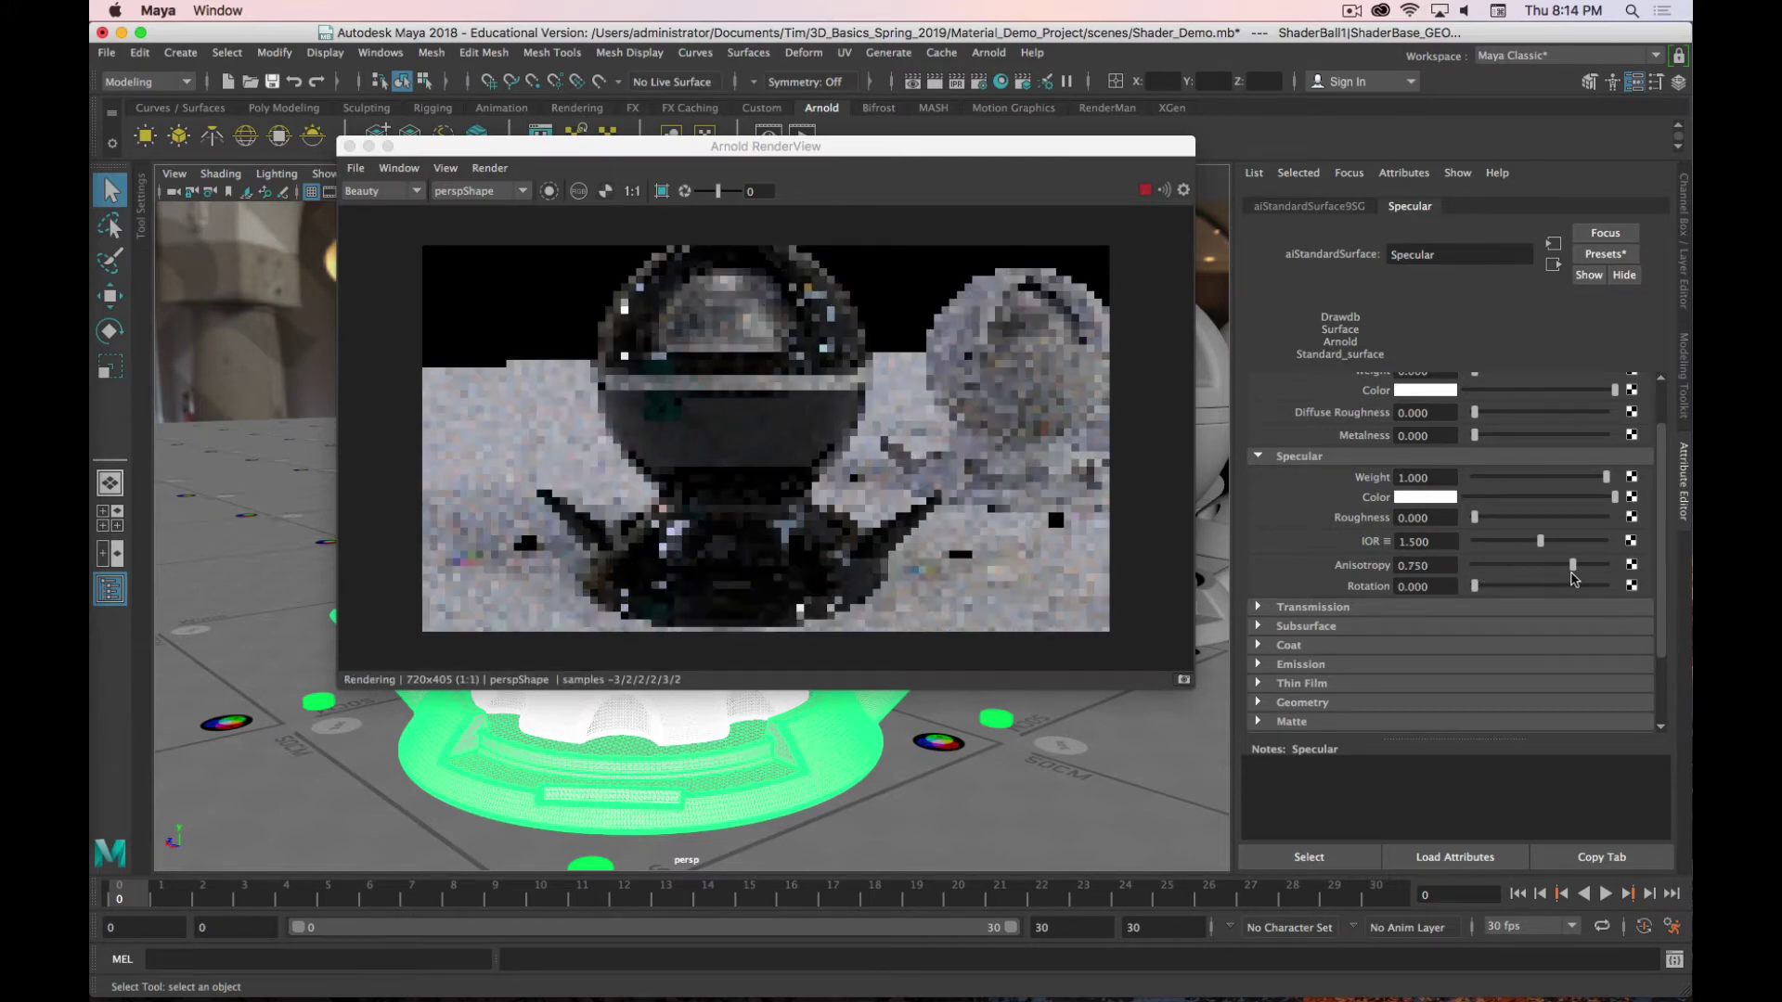
left_click_drag(561, 775, 736, 712, "alt")
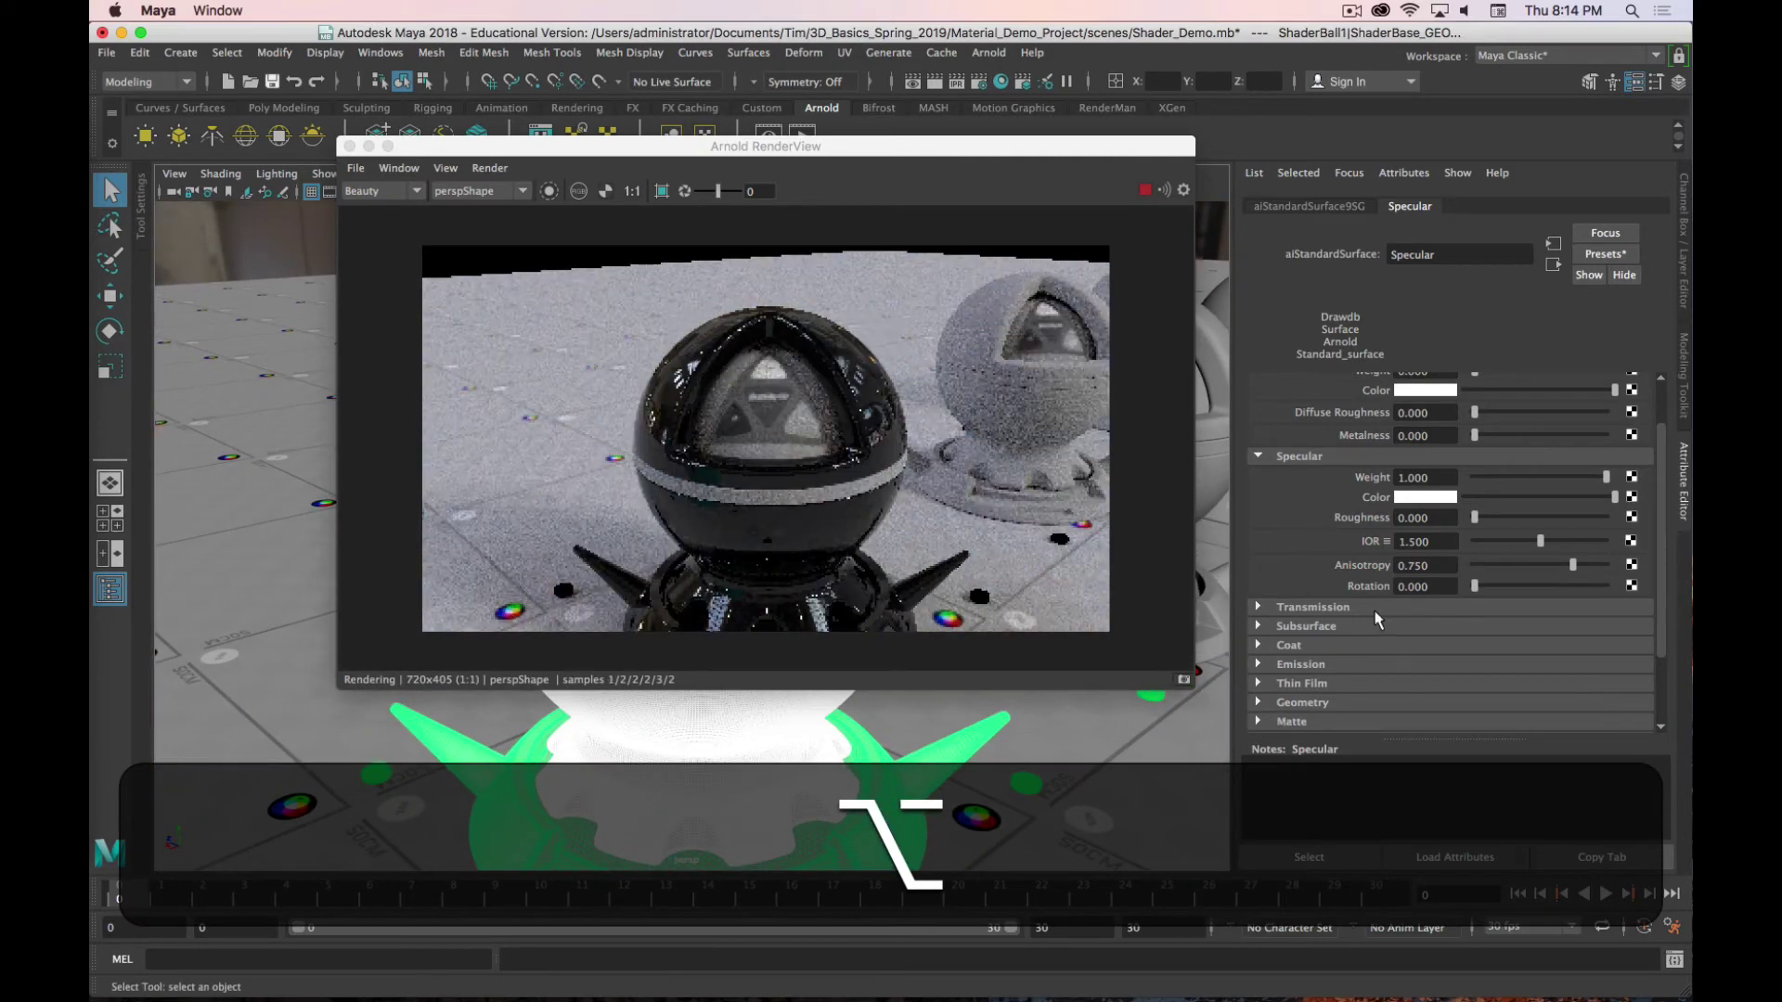
left_click_drag(1573, 566, 1615, 566)
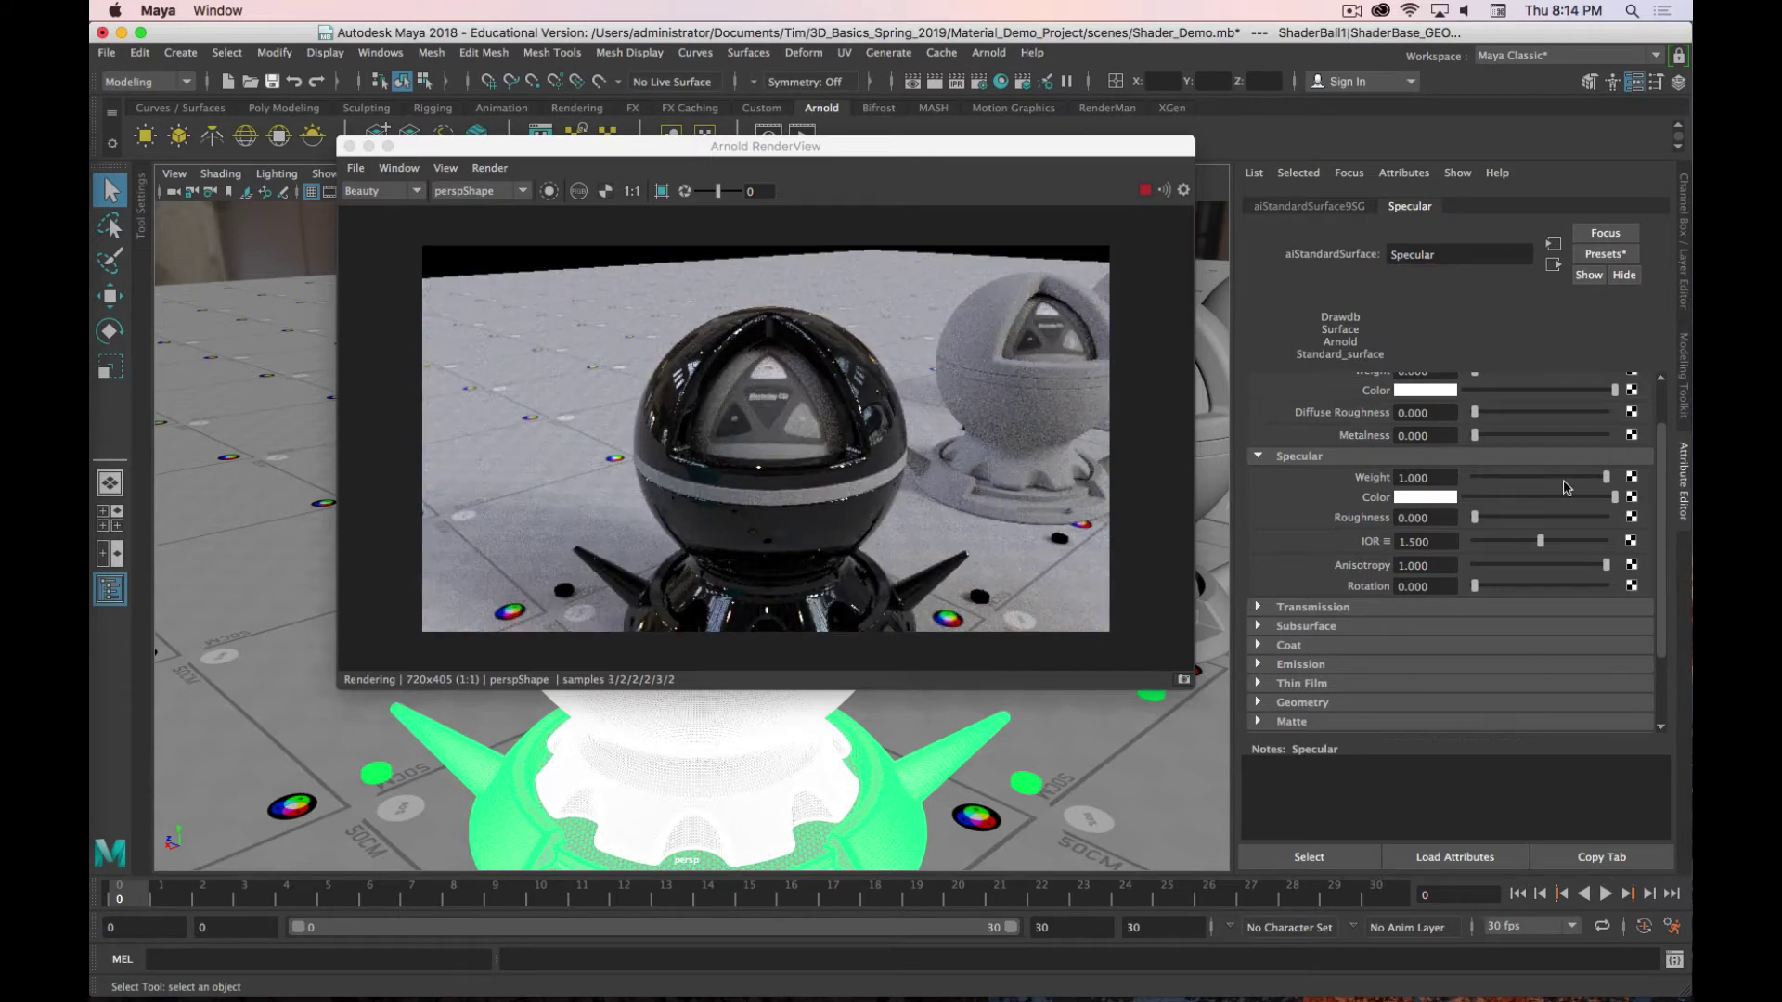
Step: Set the Specular material's roughness to 0.184 and compare its anisotropy at 0, 0.838 and 0.669
left_click_drag(1476, 522, 1435, 570)
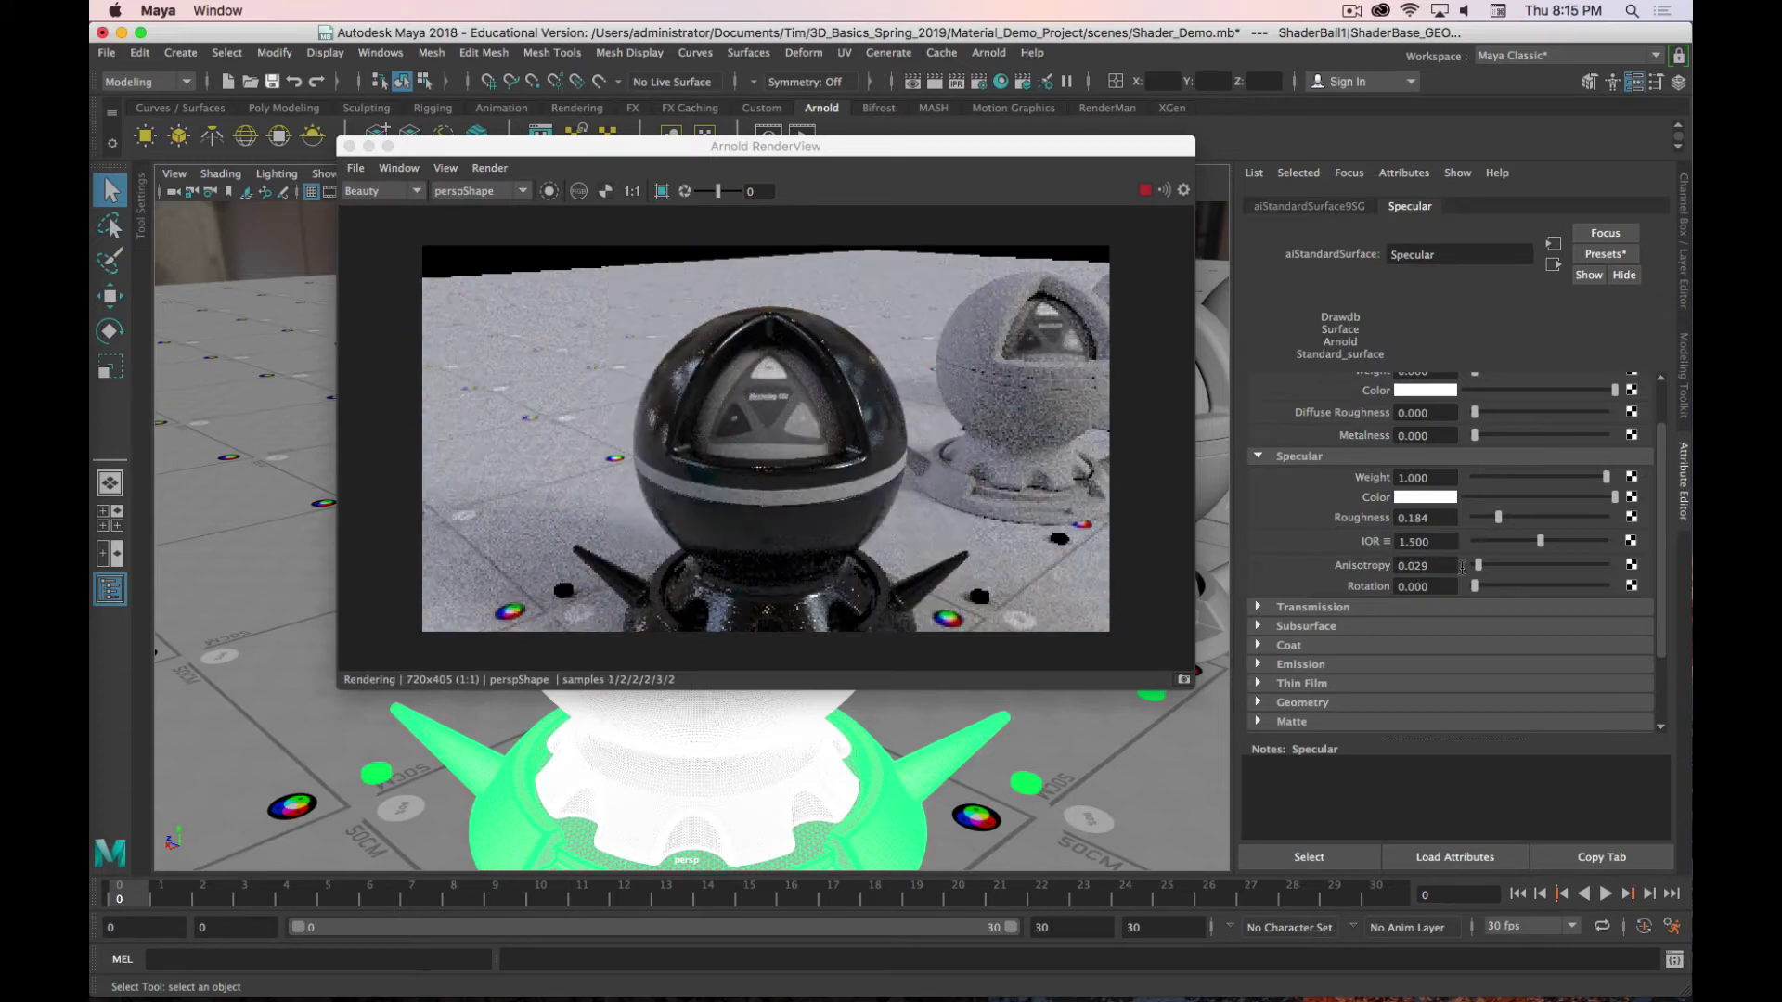
left_click_drag(1478, 569, 1473, 570)
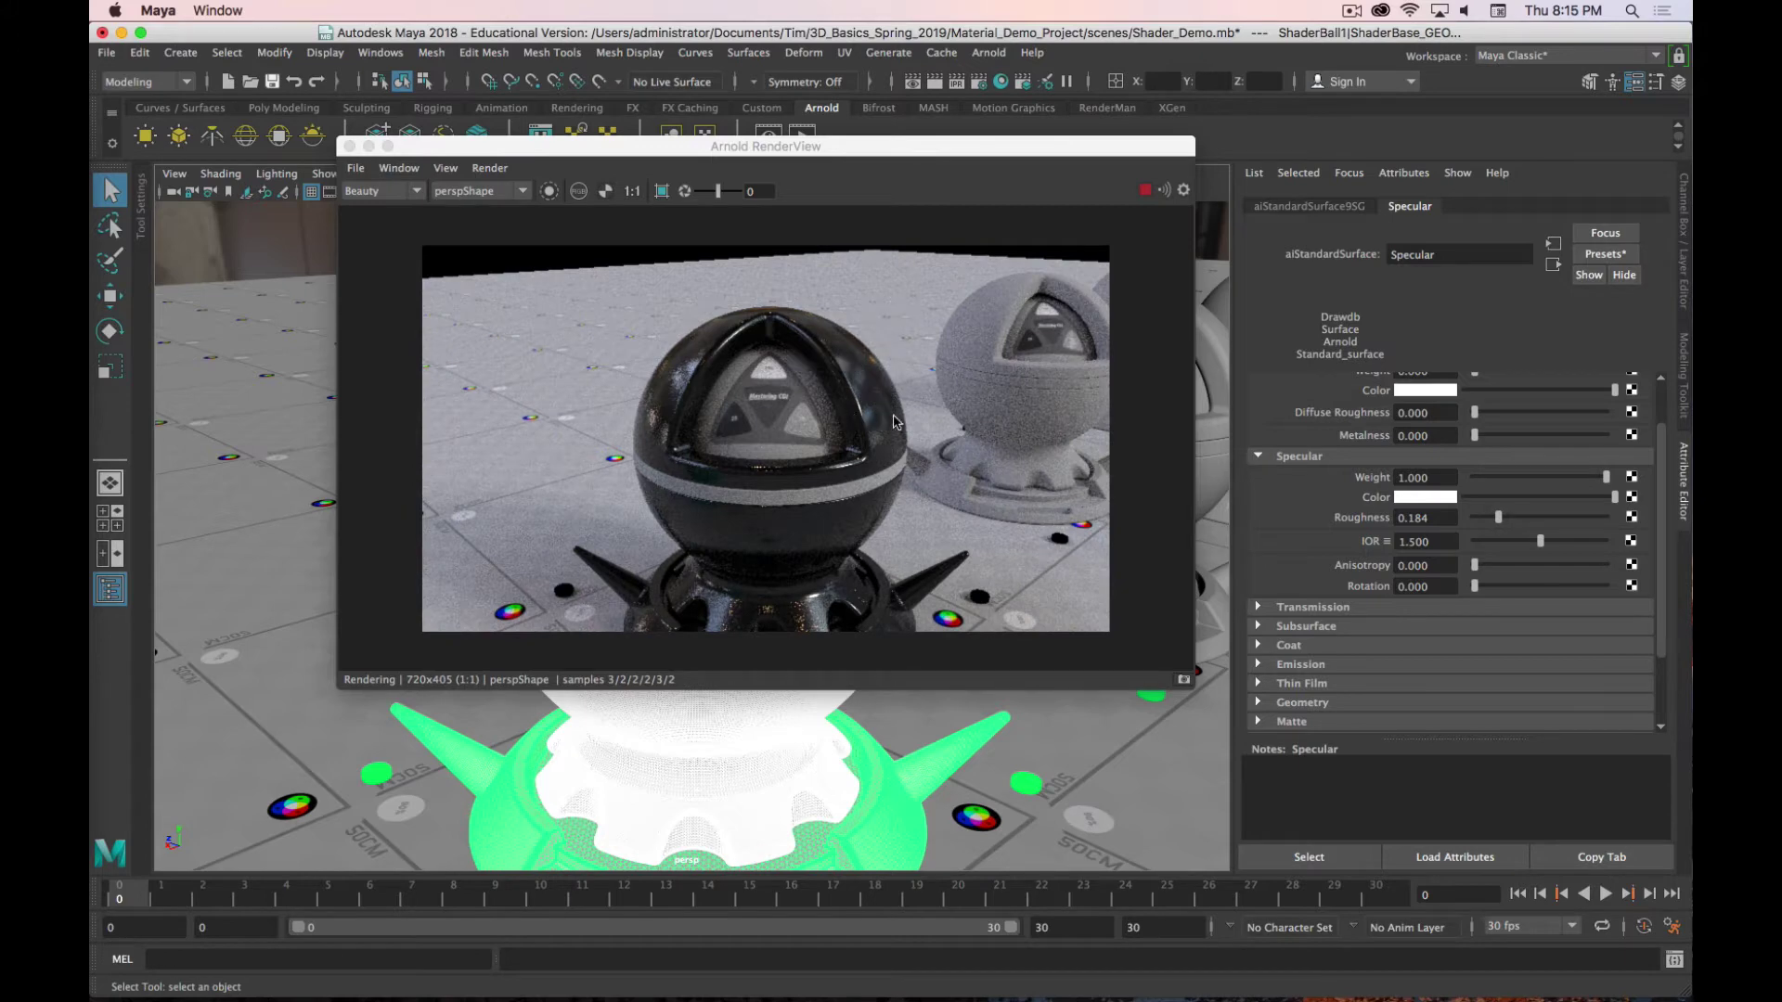
left_click_drag(1476, 570, 1584, 585)
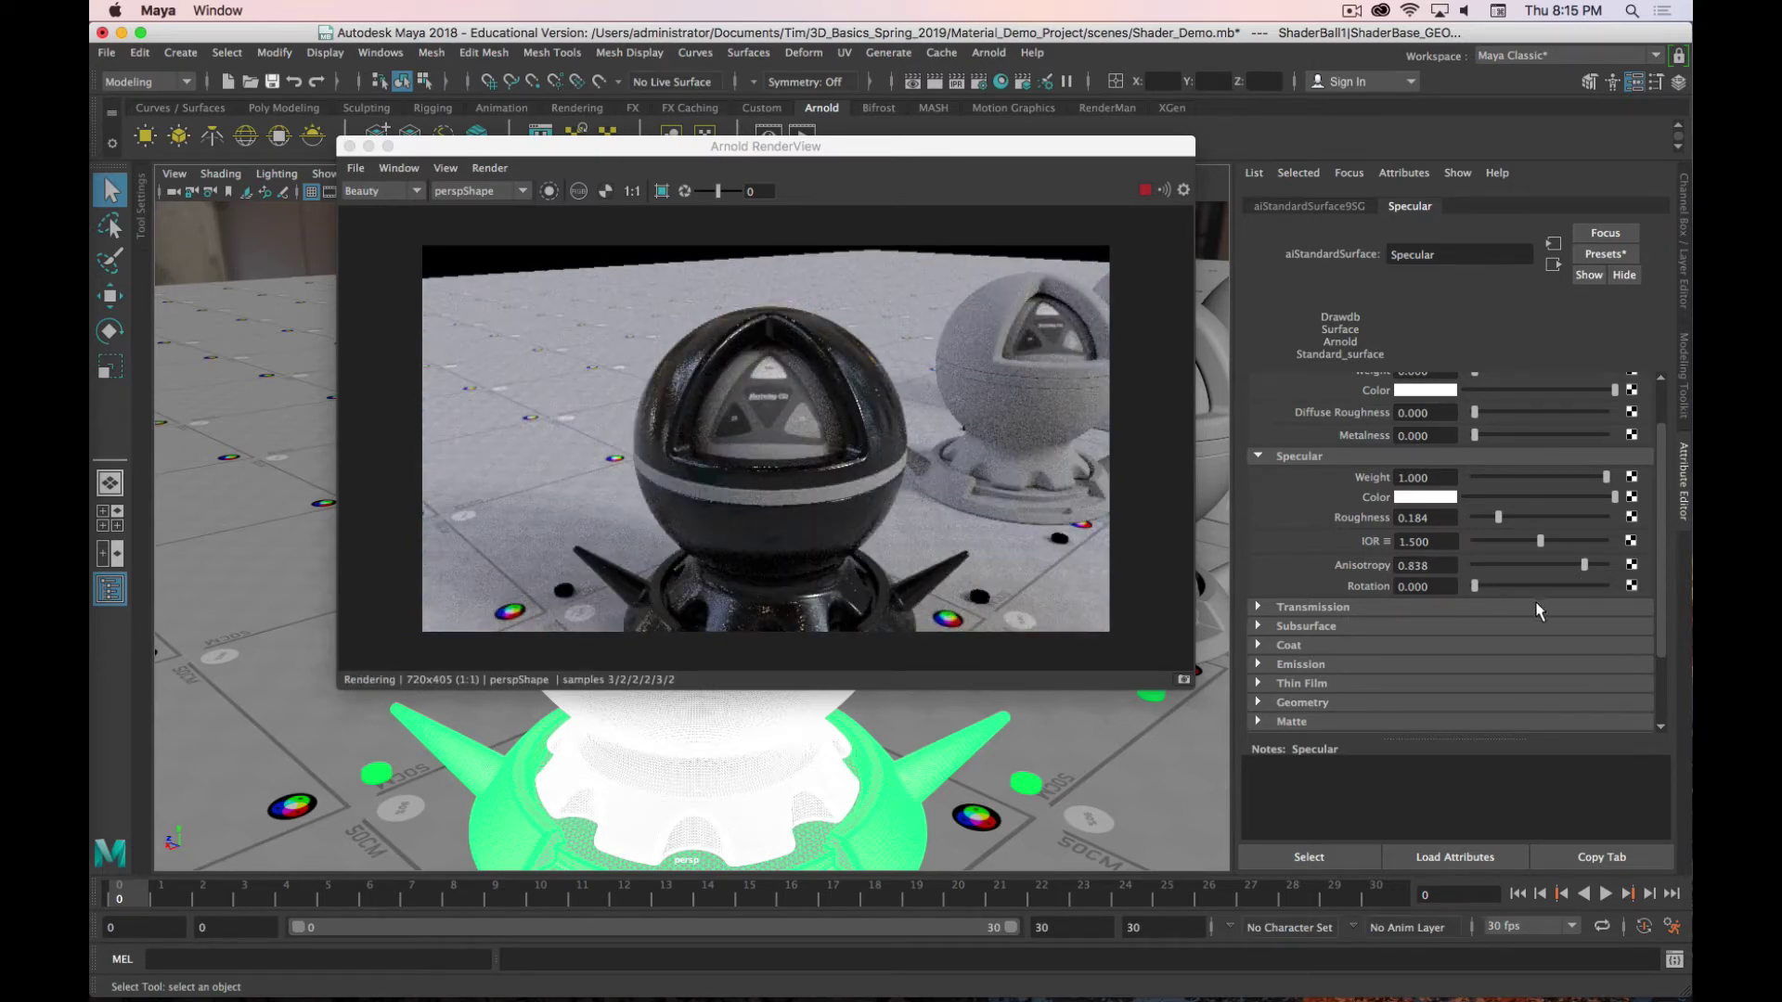
left_click_drag(1584, 561, 1594, 564)
left_click_drag(1596, 565, 1561, 565)
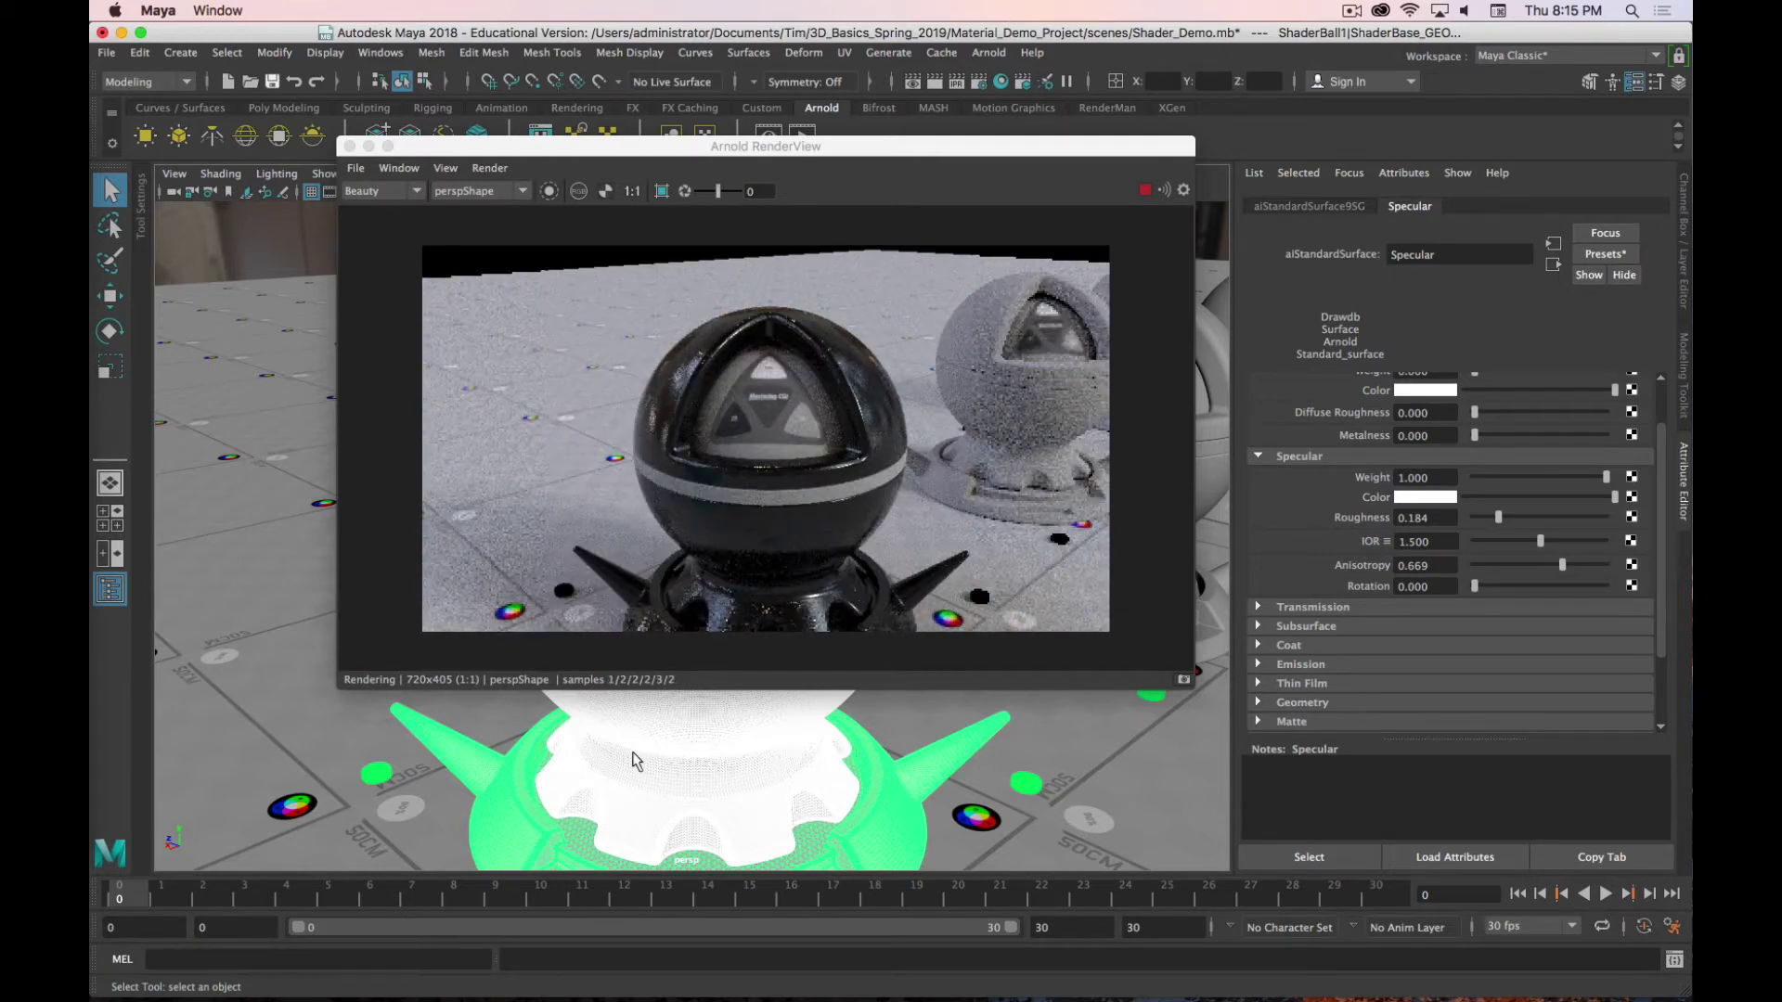
Step: Set the Specular material's IOR to 1.657 and compare anisotropy at 0 and 1 from behind the second shader ball
left_click_drag(648, 743, 591, 738, "alt")
right_click_drag(591, 738, 679, 817, "alt")
left_click_drag(679, 817, 704, 800, "alt")
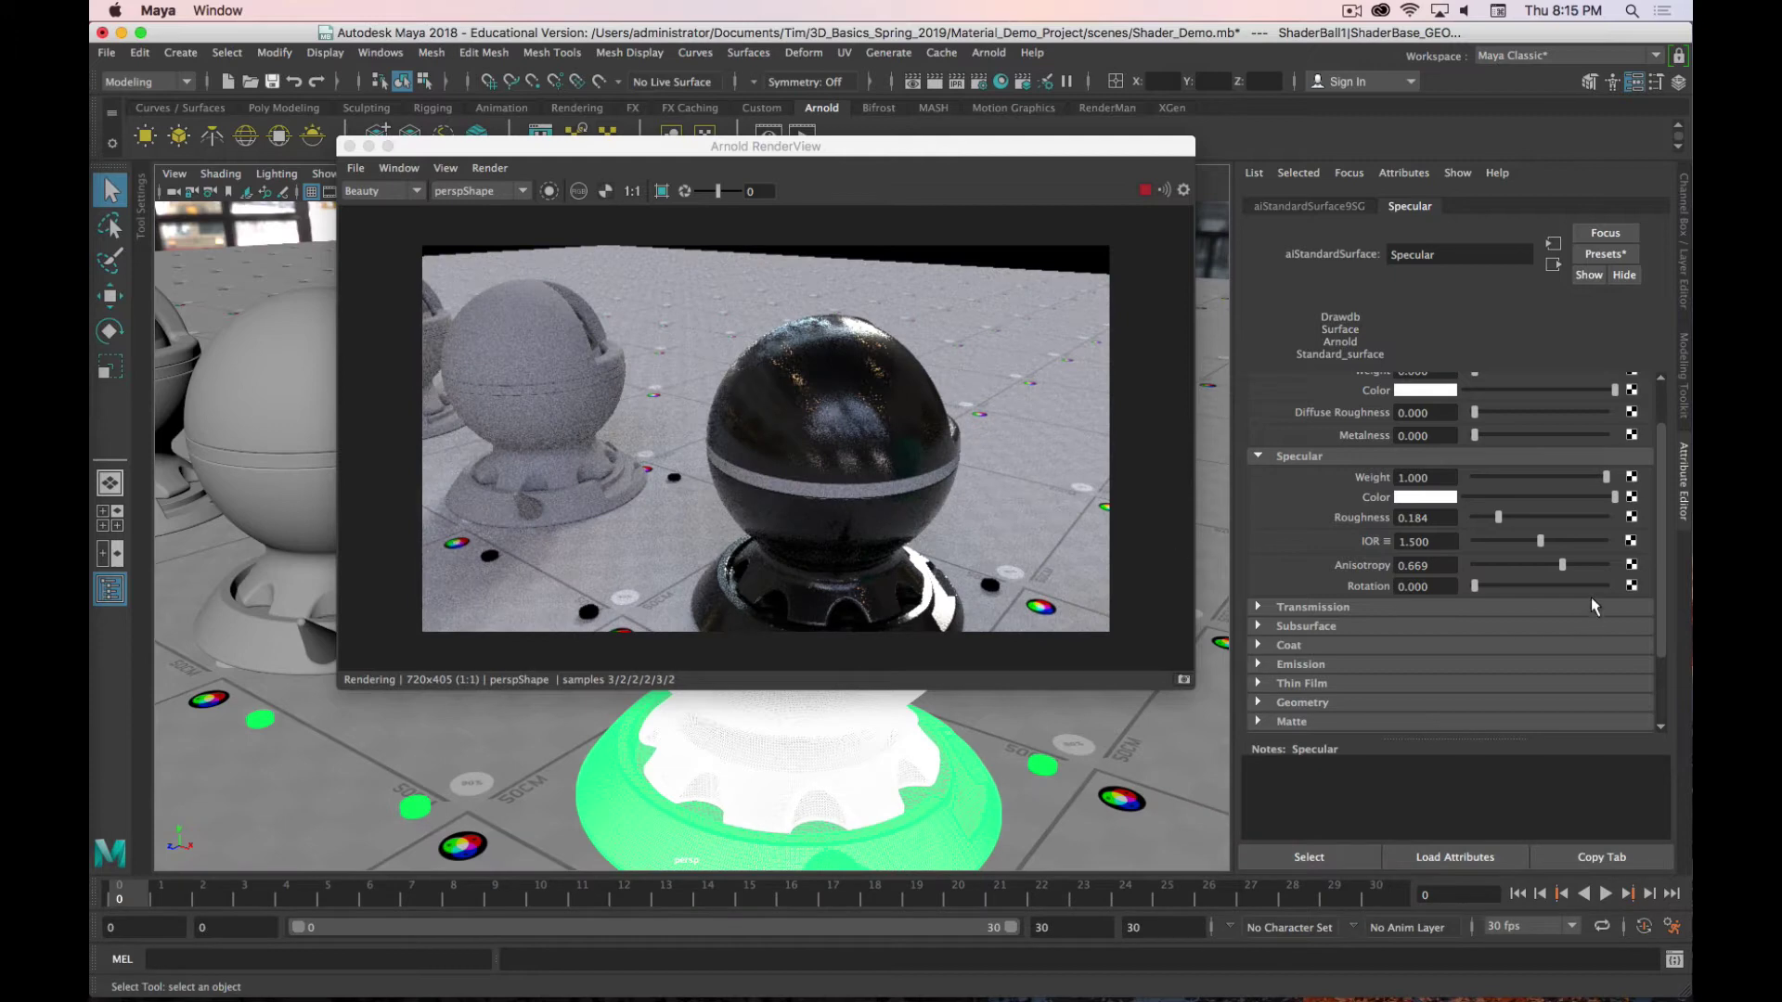
left_click_drag(1537, 543, 1401, 573)
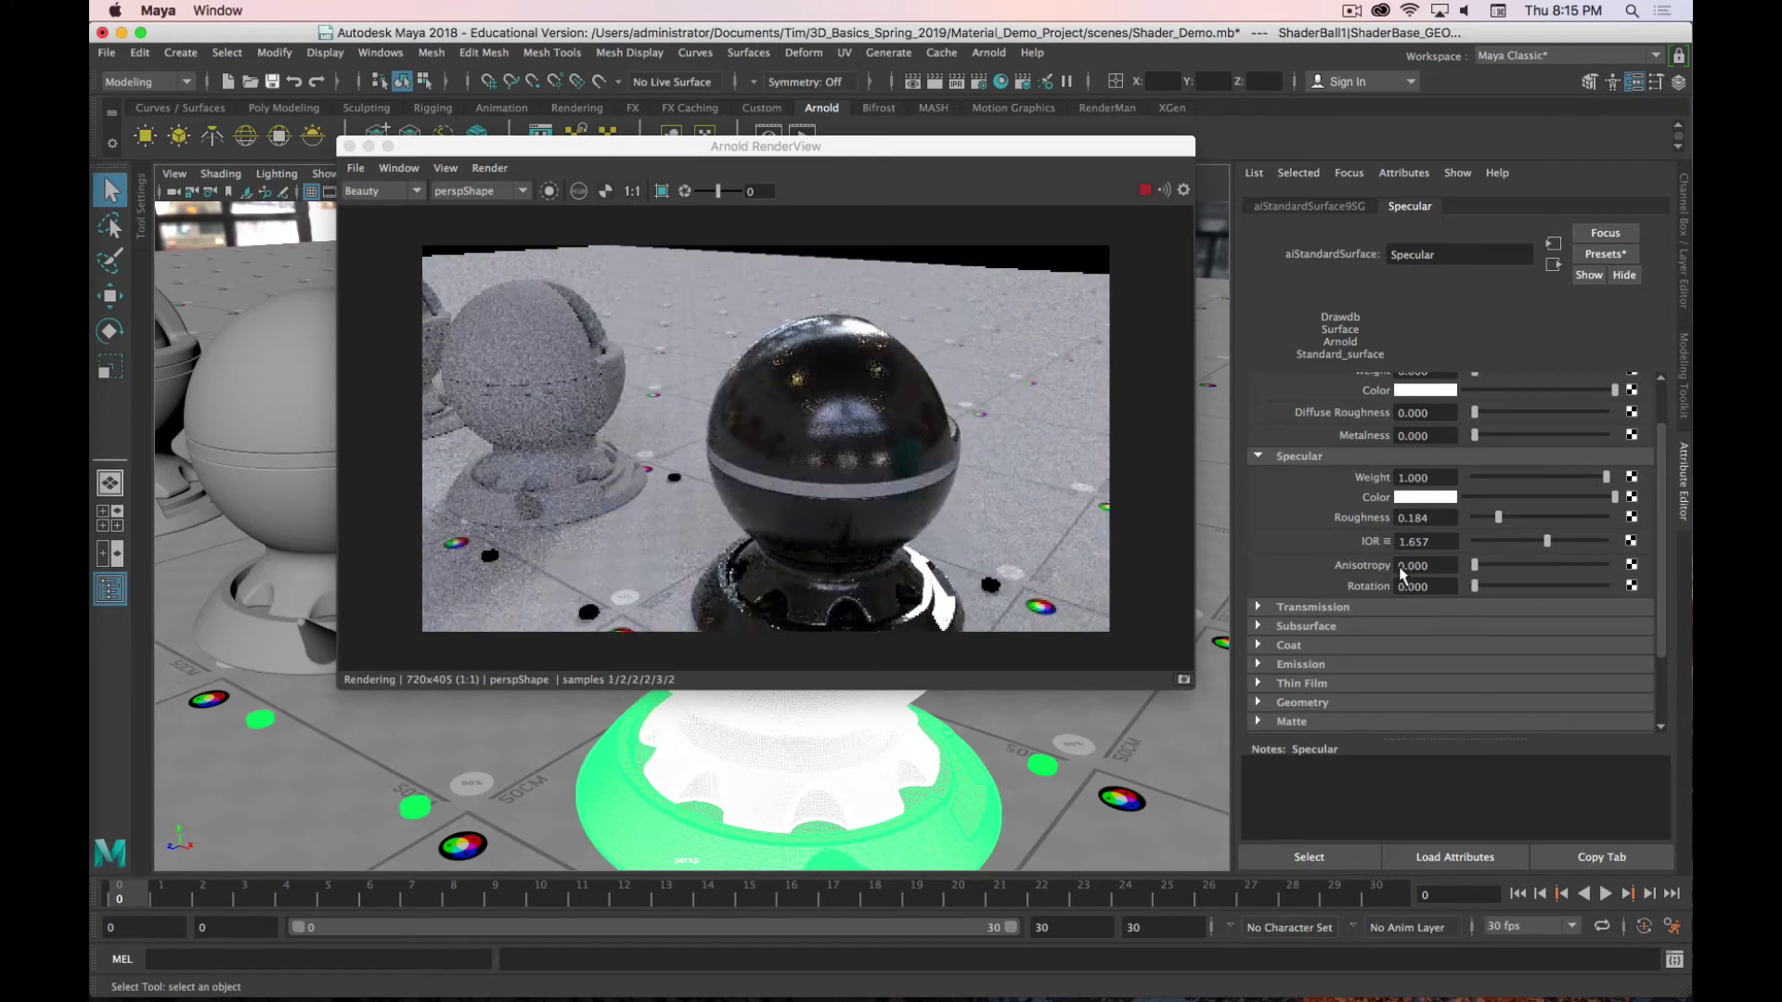
left_click_drag(1475, 566, 1650, 575)
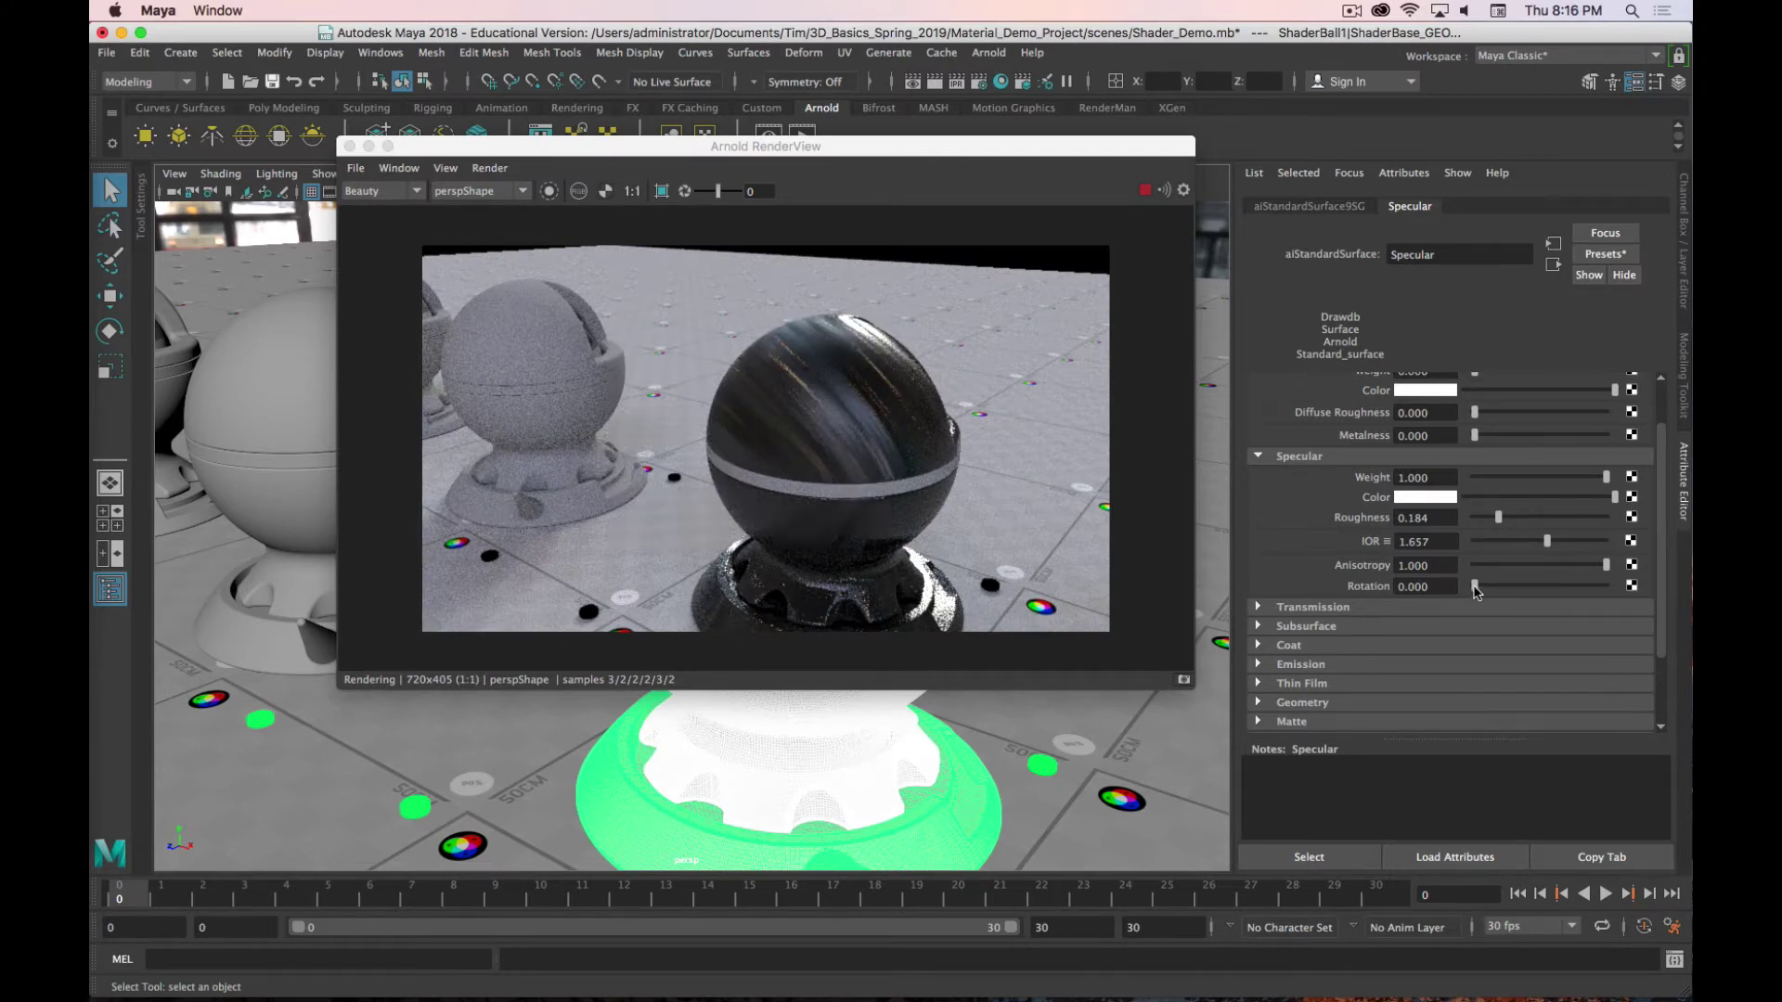
Step: Try the Specular material's rotation at 0.162 and 1, and return it to 0
left_click_drag(1474, 587, 1484, 589)
left_click_drag(1494, 595, 1497, 594)
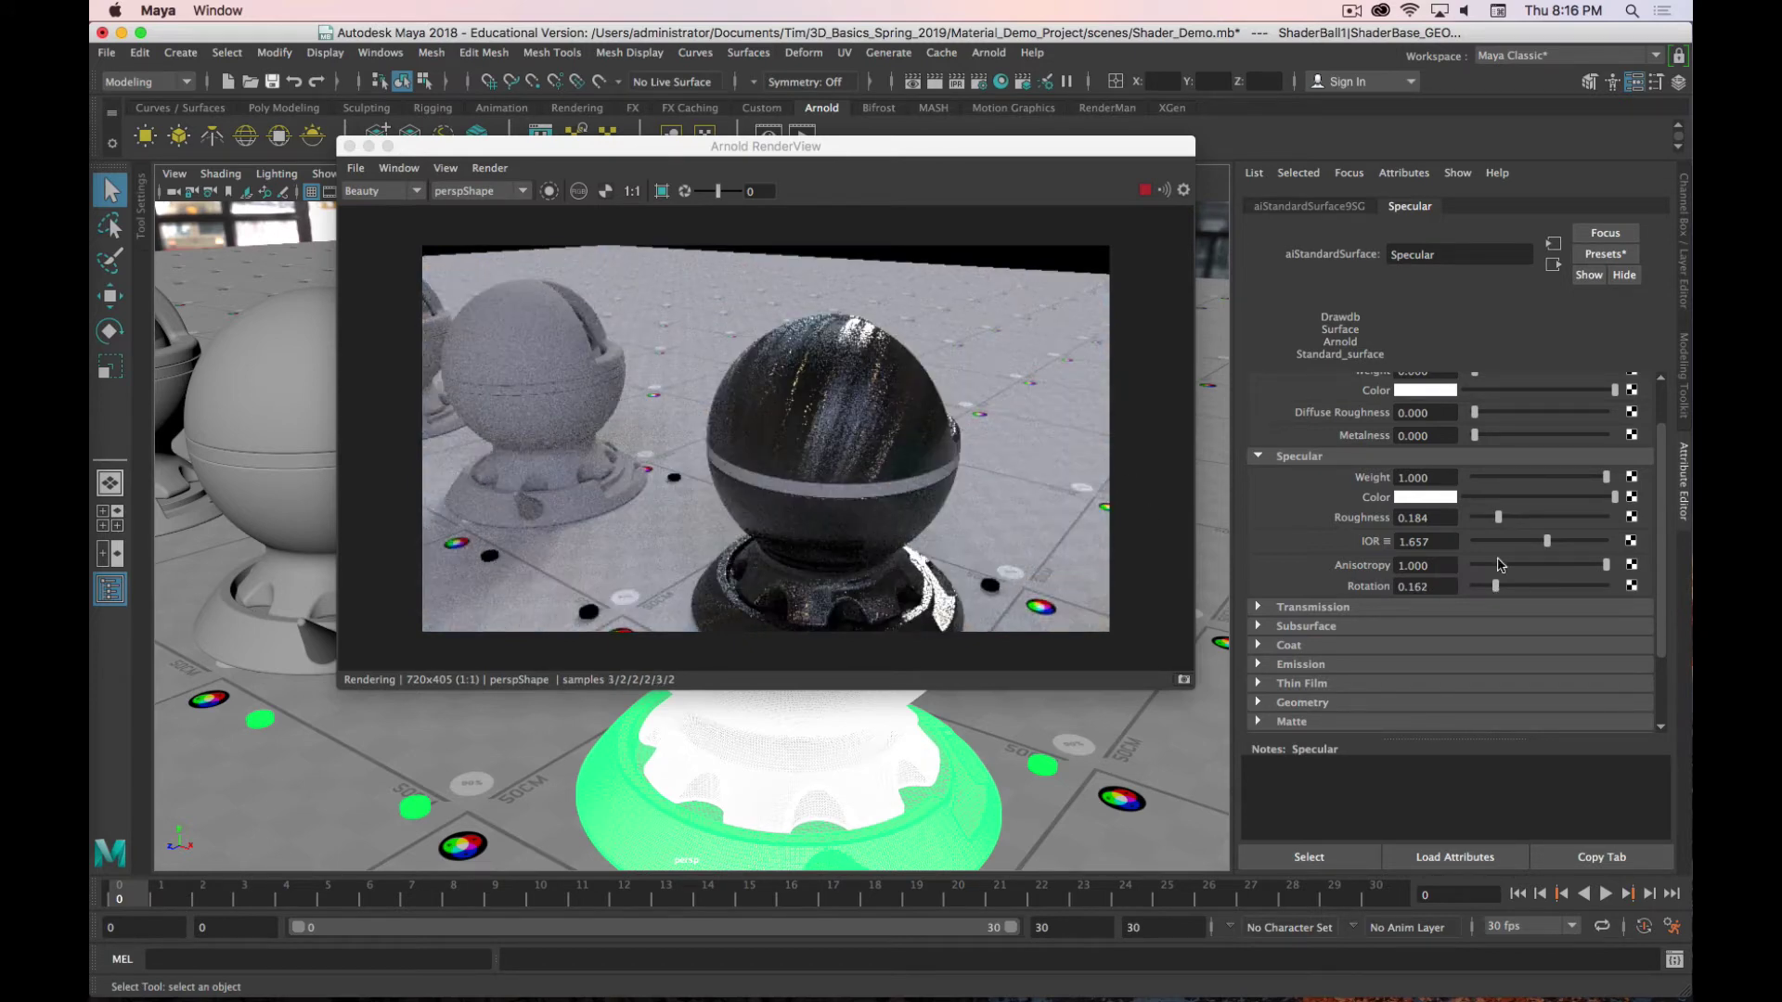
left_click_drag(1497, 587, 1606, 587)
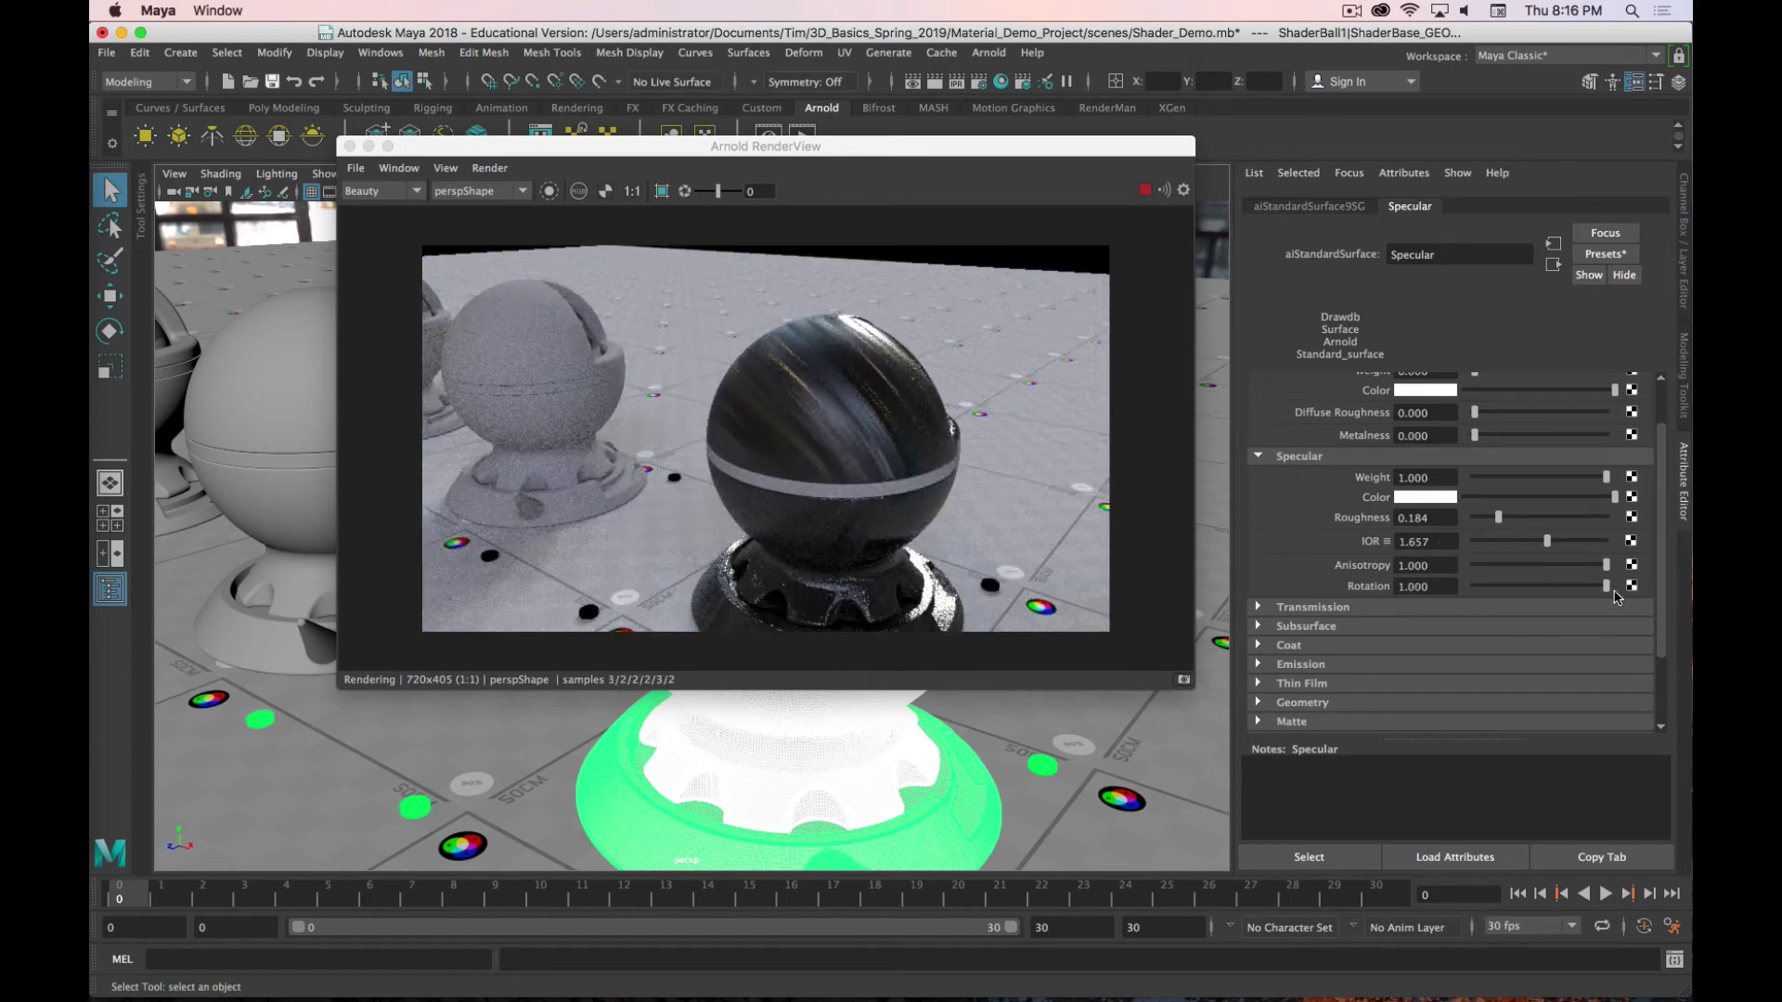
left_click_drag(1606, 587, 1466, 587)
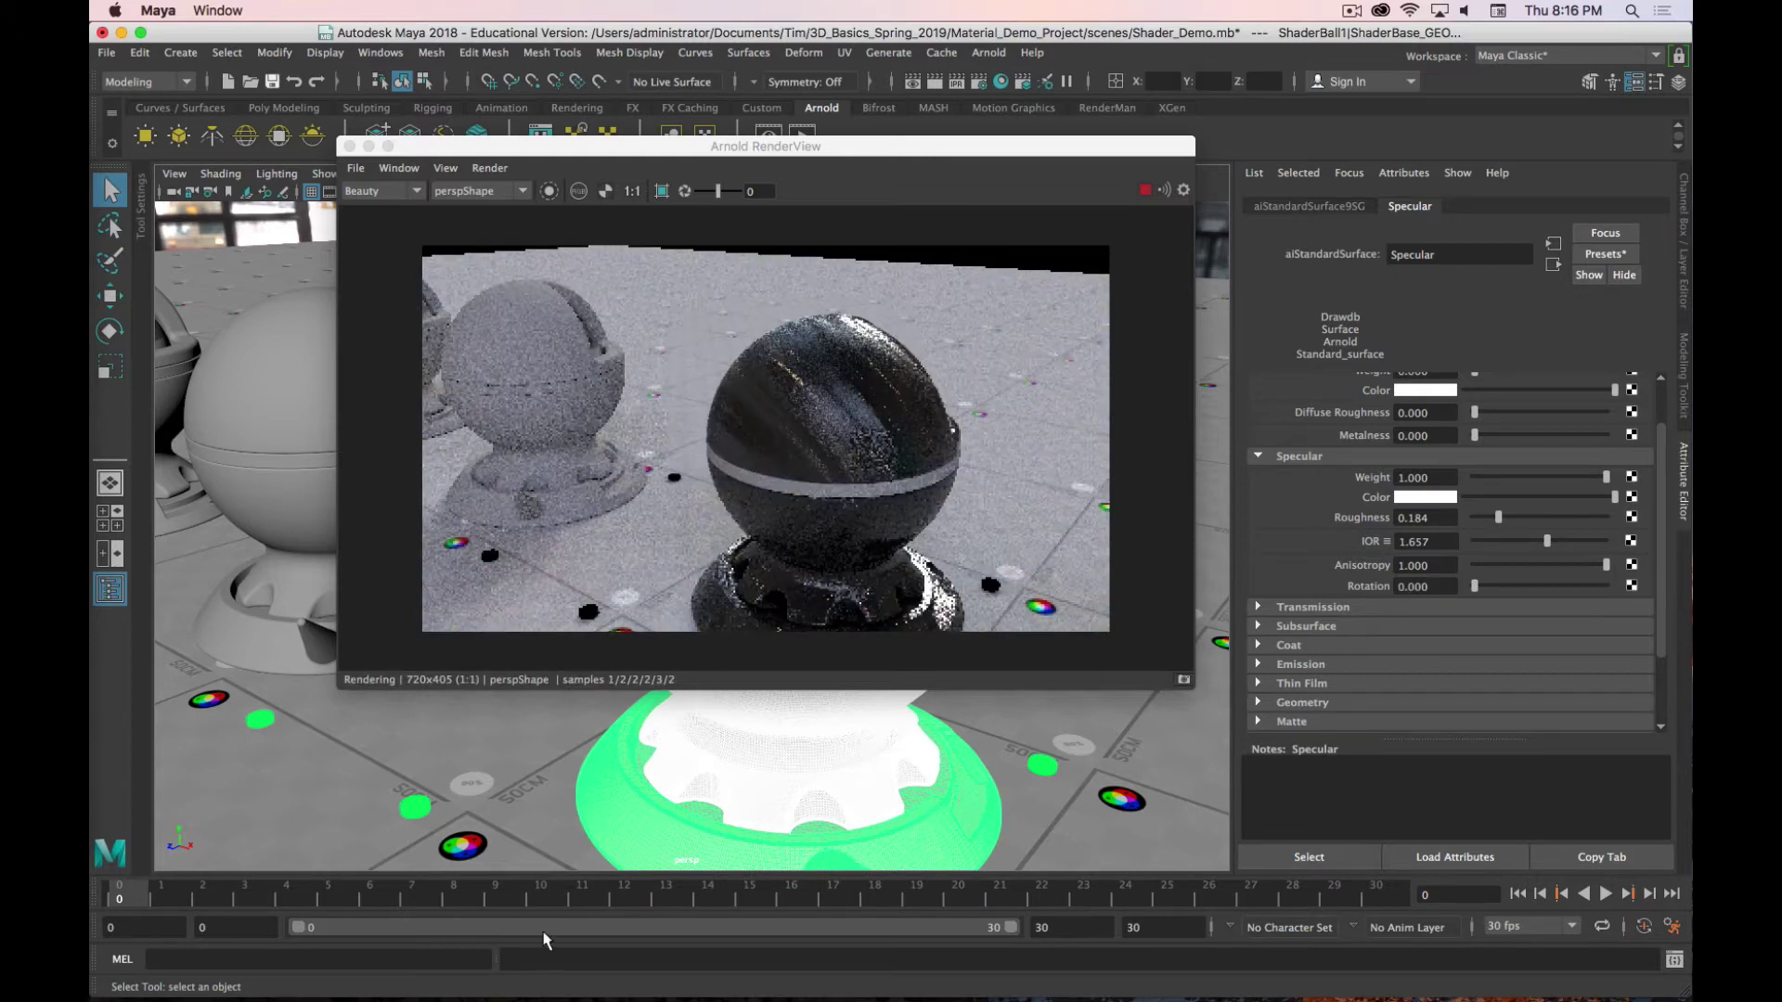
Step: Reset the Specular material's anisotropy to 0, view the first two shader balls in the render and close the render view
left_click_drag(946, 775, 1021, 520, "alt")
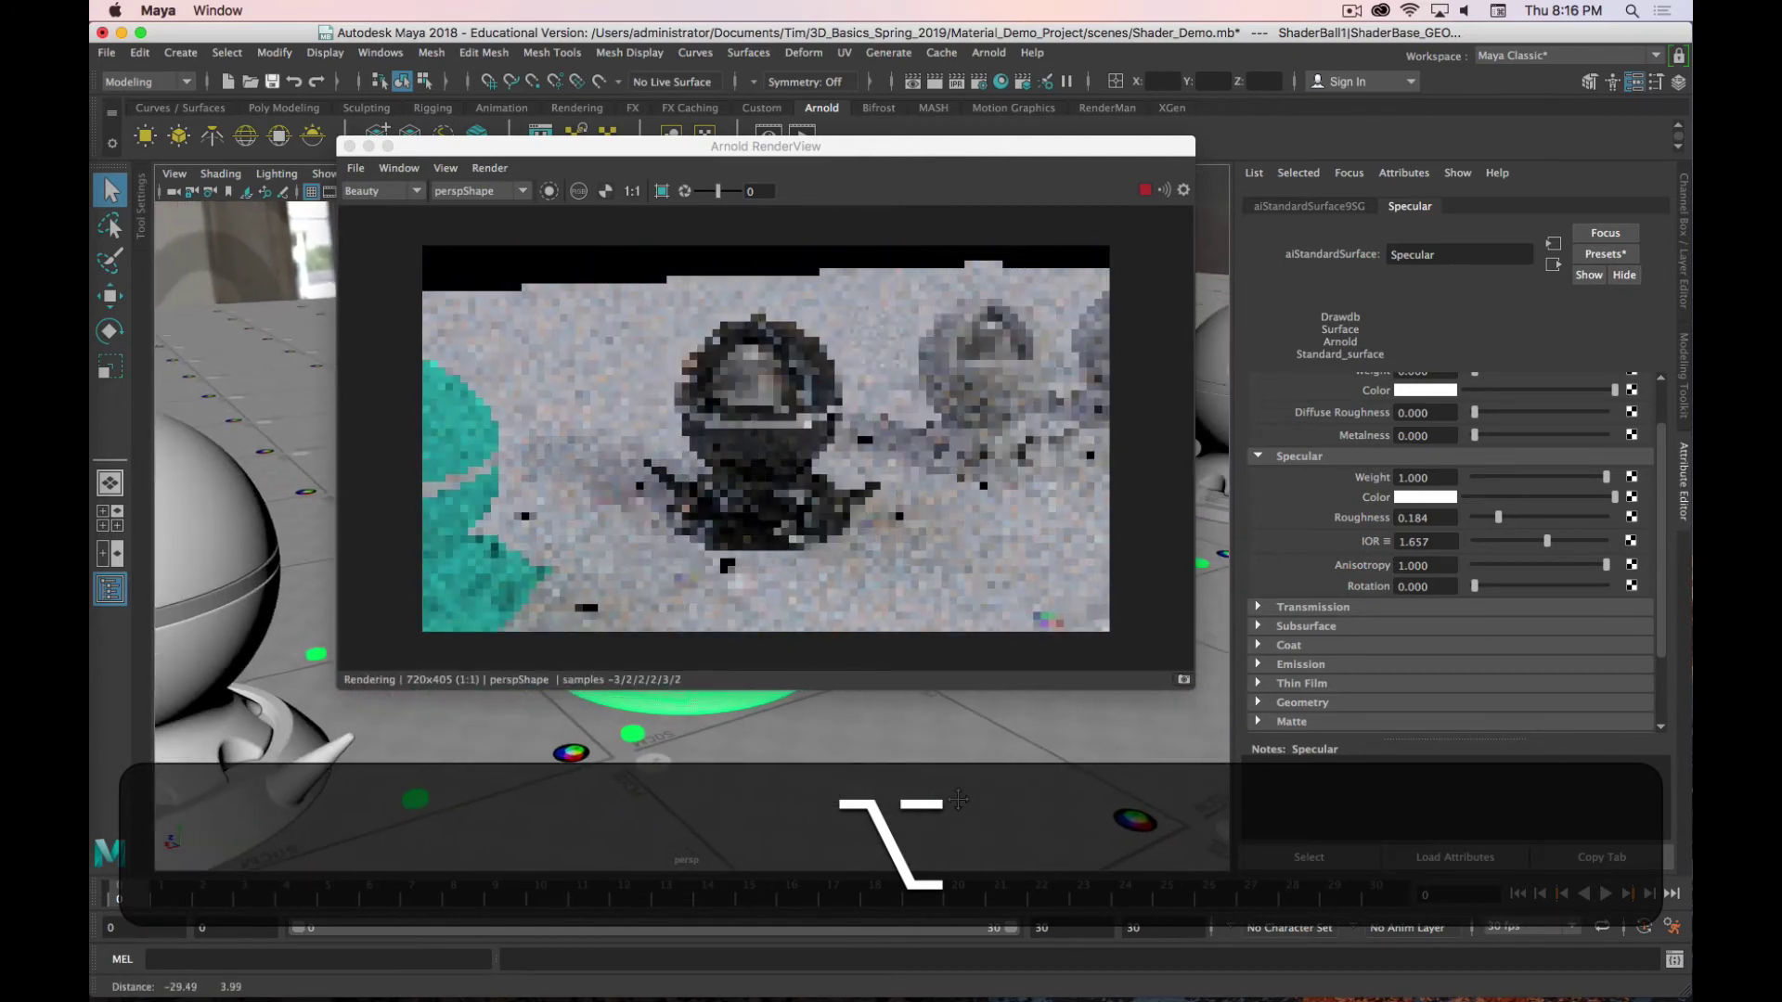
left_click_drag(1606, 565, 1396, 563)
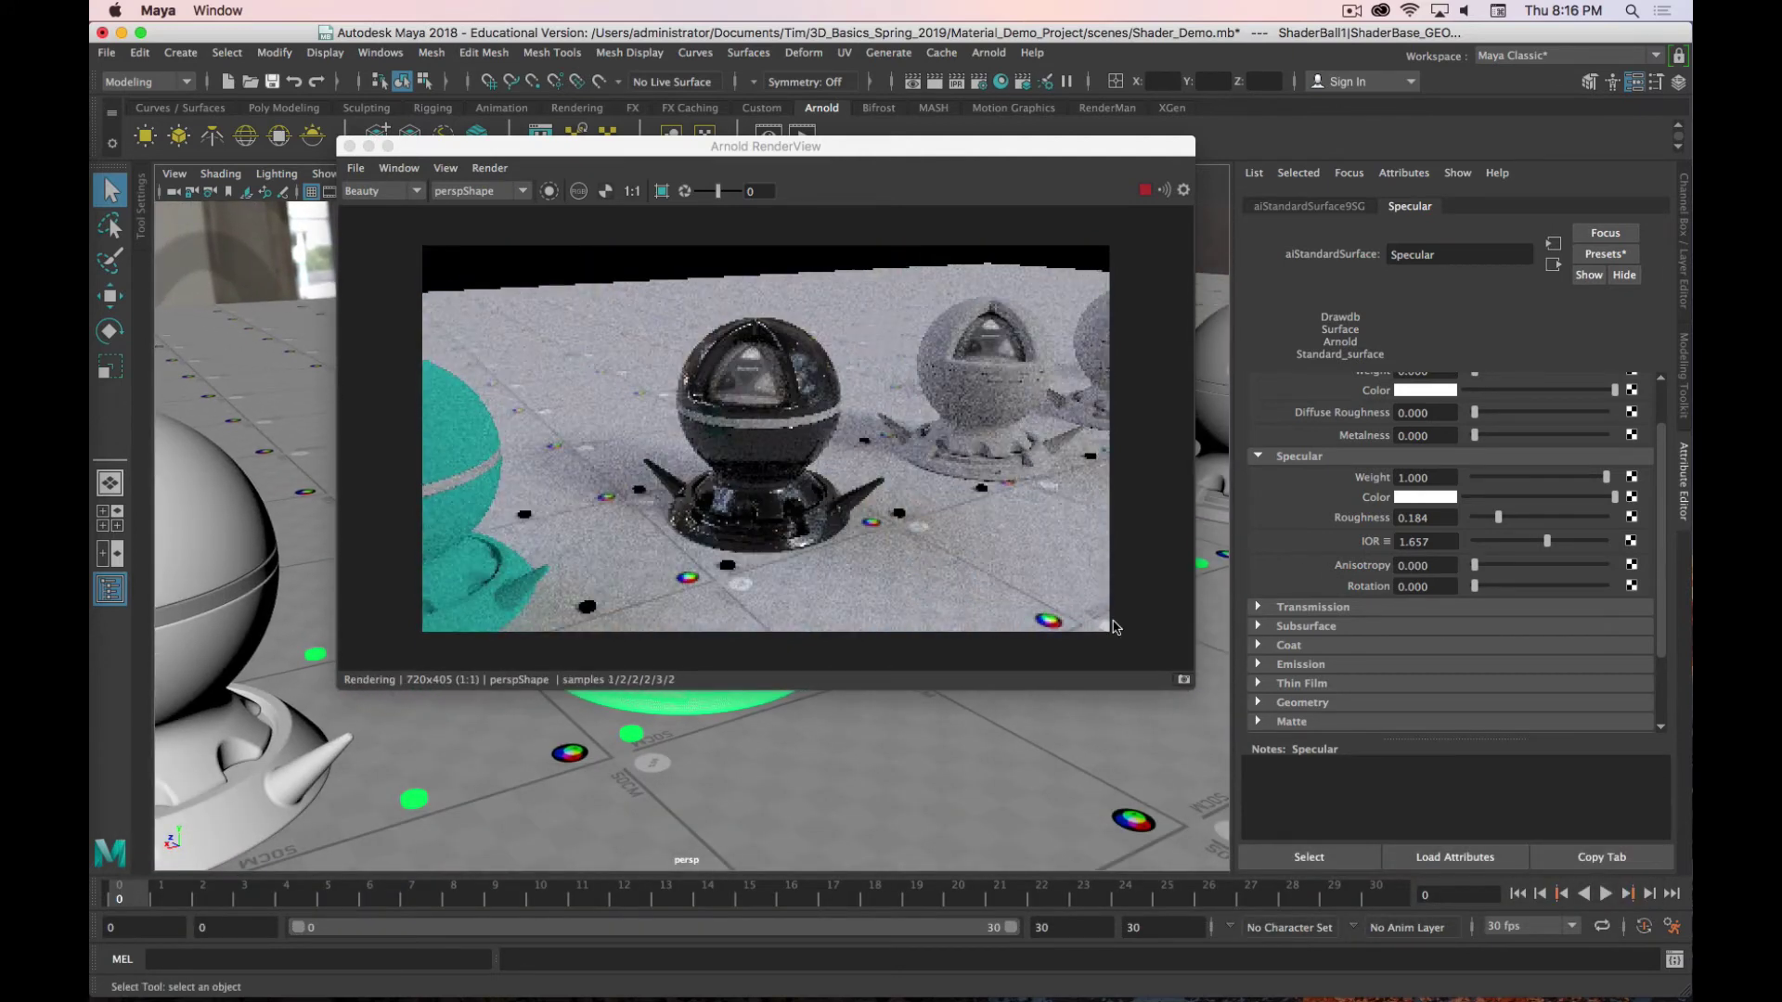
scroll(863, 600, "up", 1)
scroll(863, 593, "down", 1)
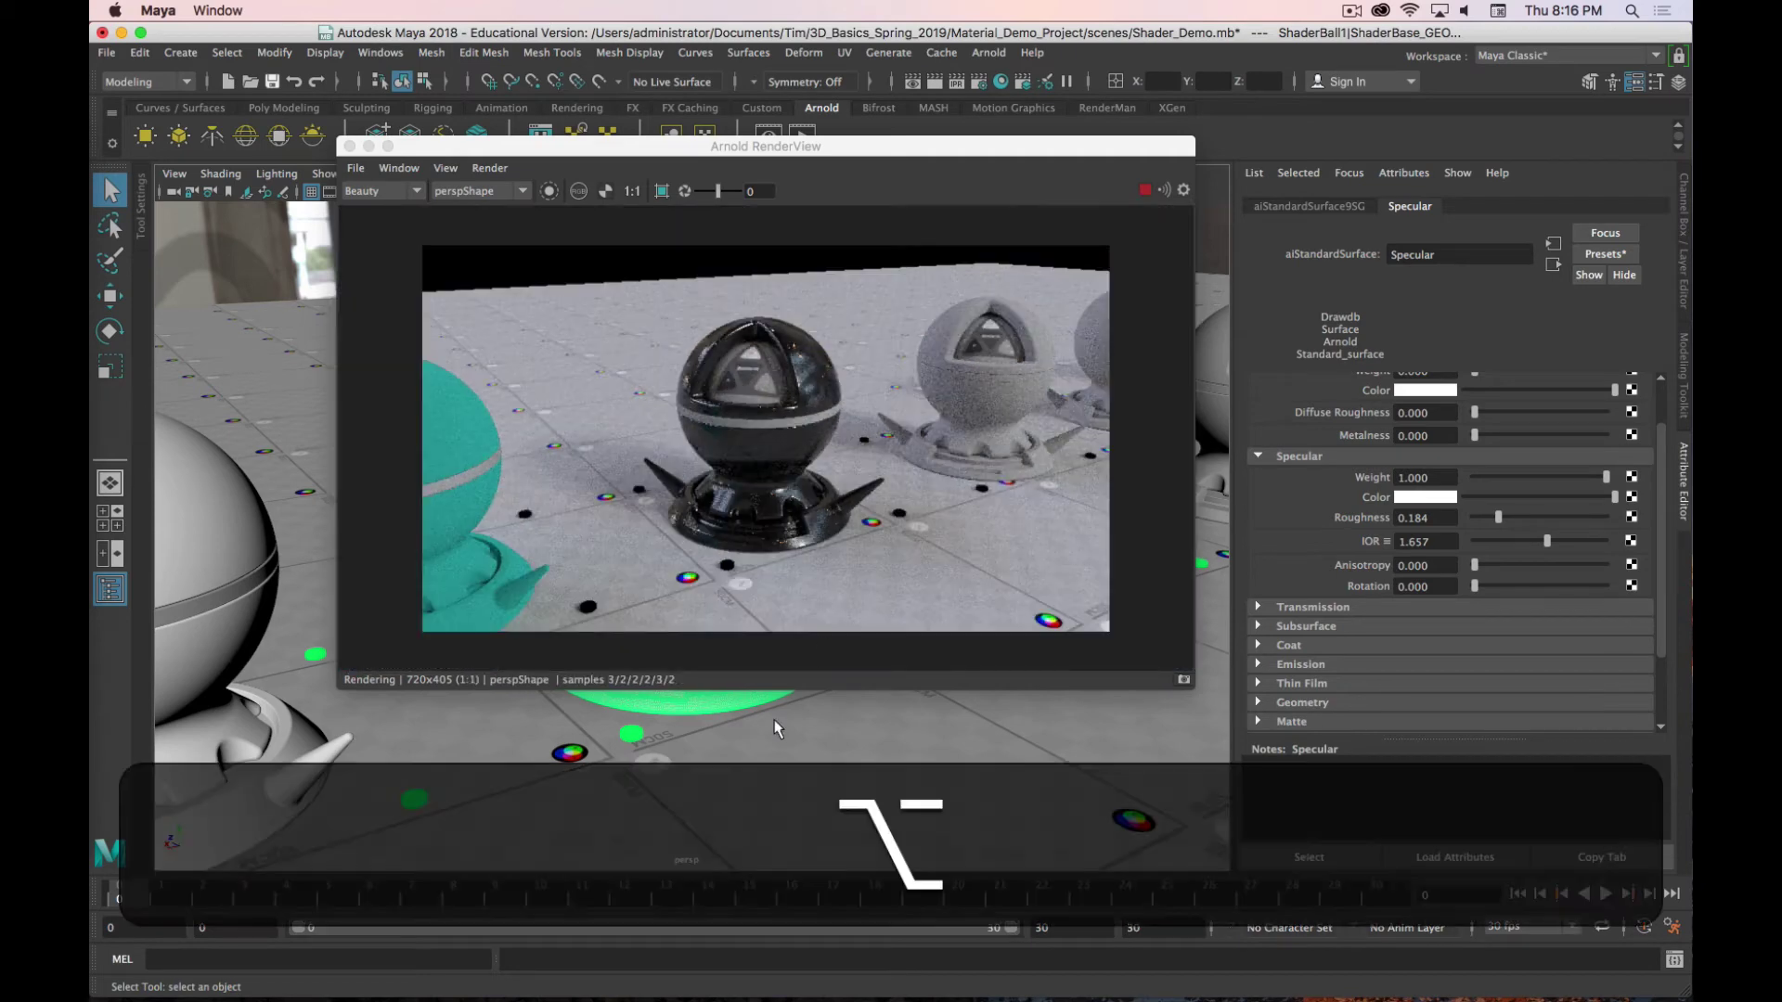
right_click_drag(773, 720, 782, 856, "alt")
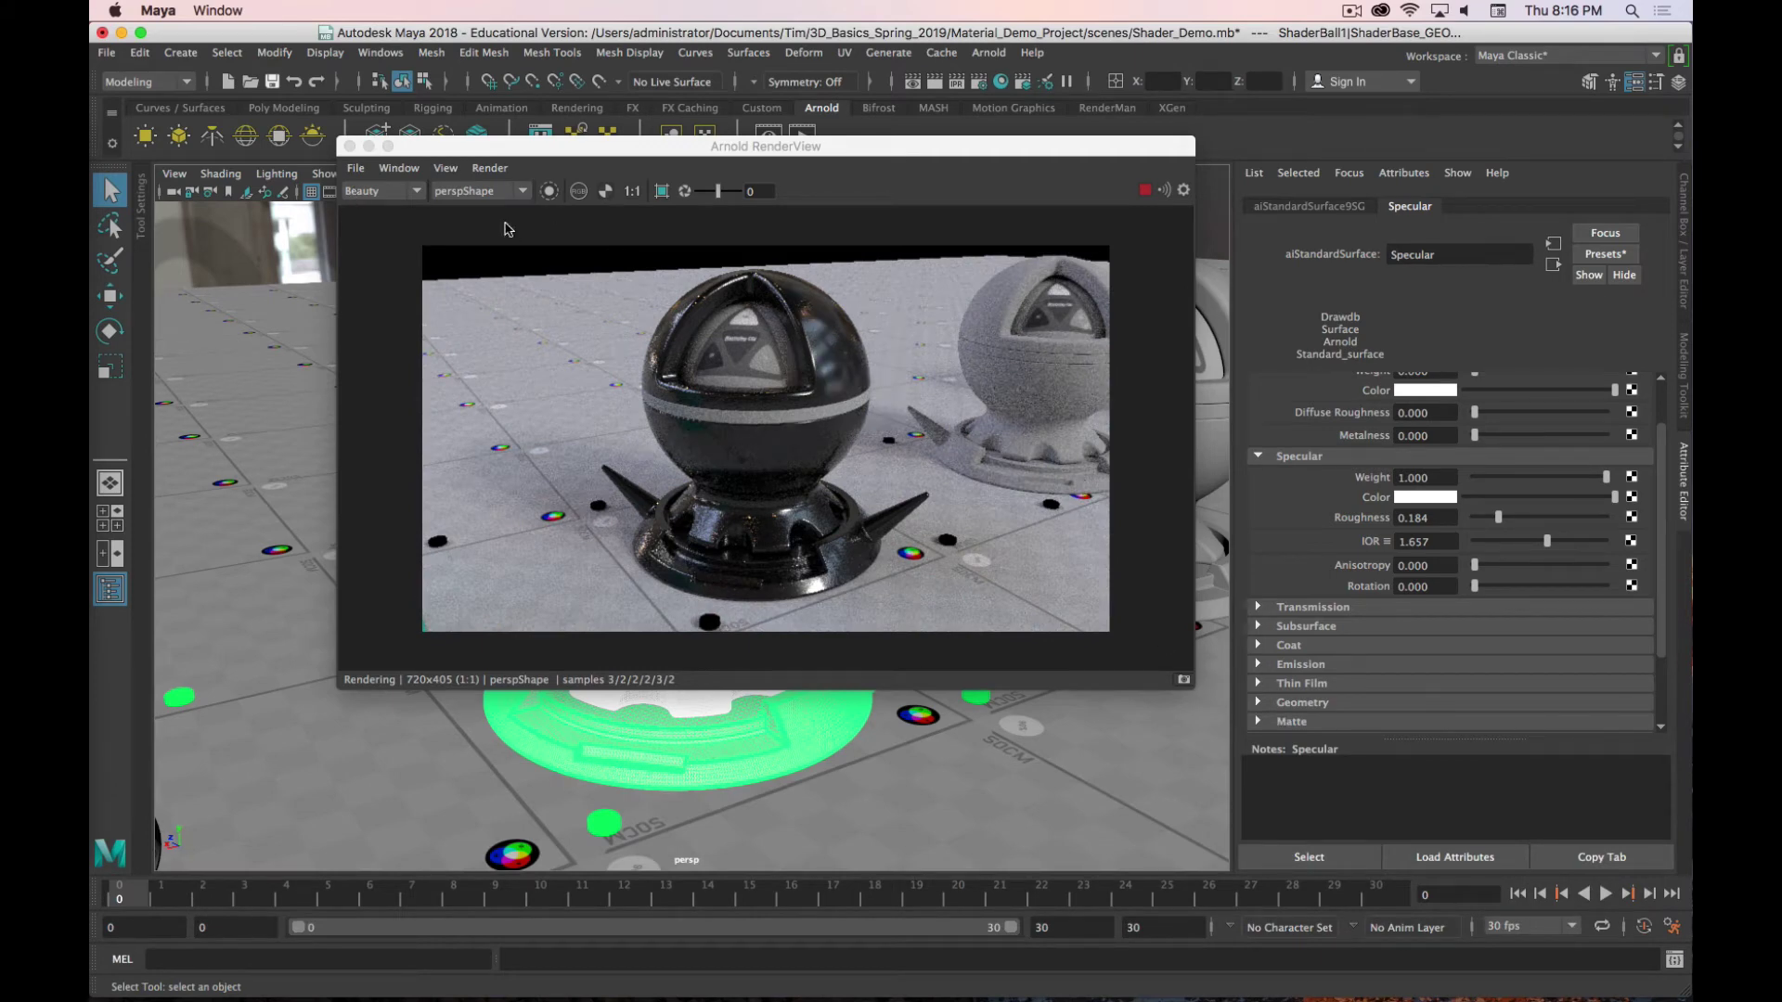
left_click_drag(675, 739, 709, 467, "alt")
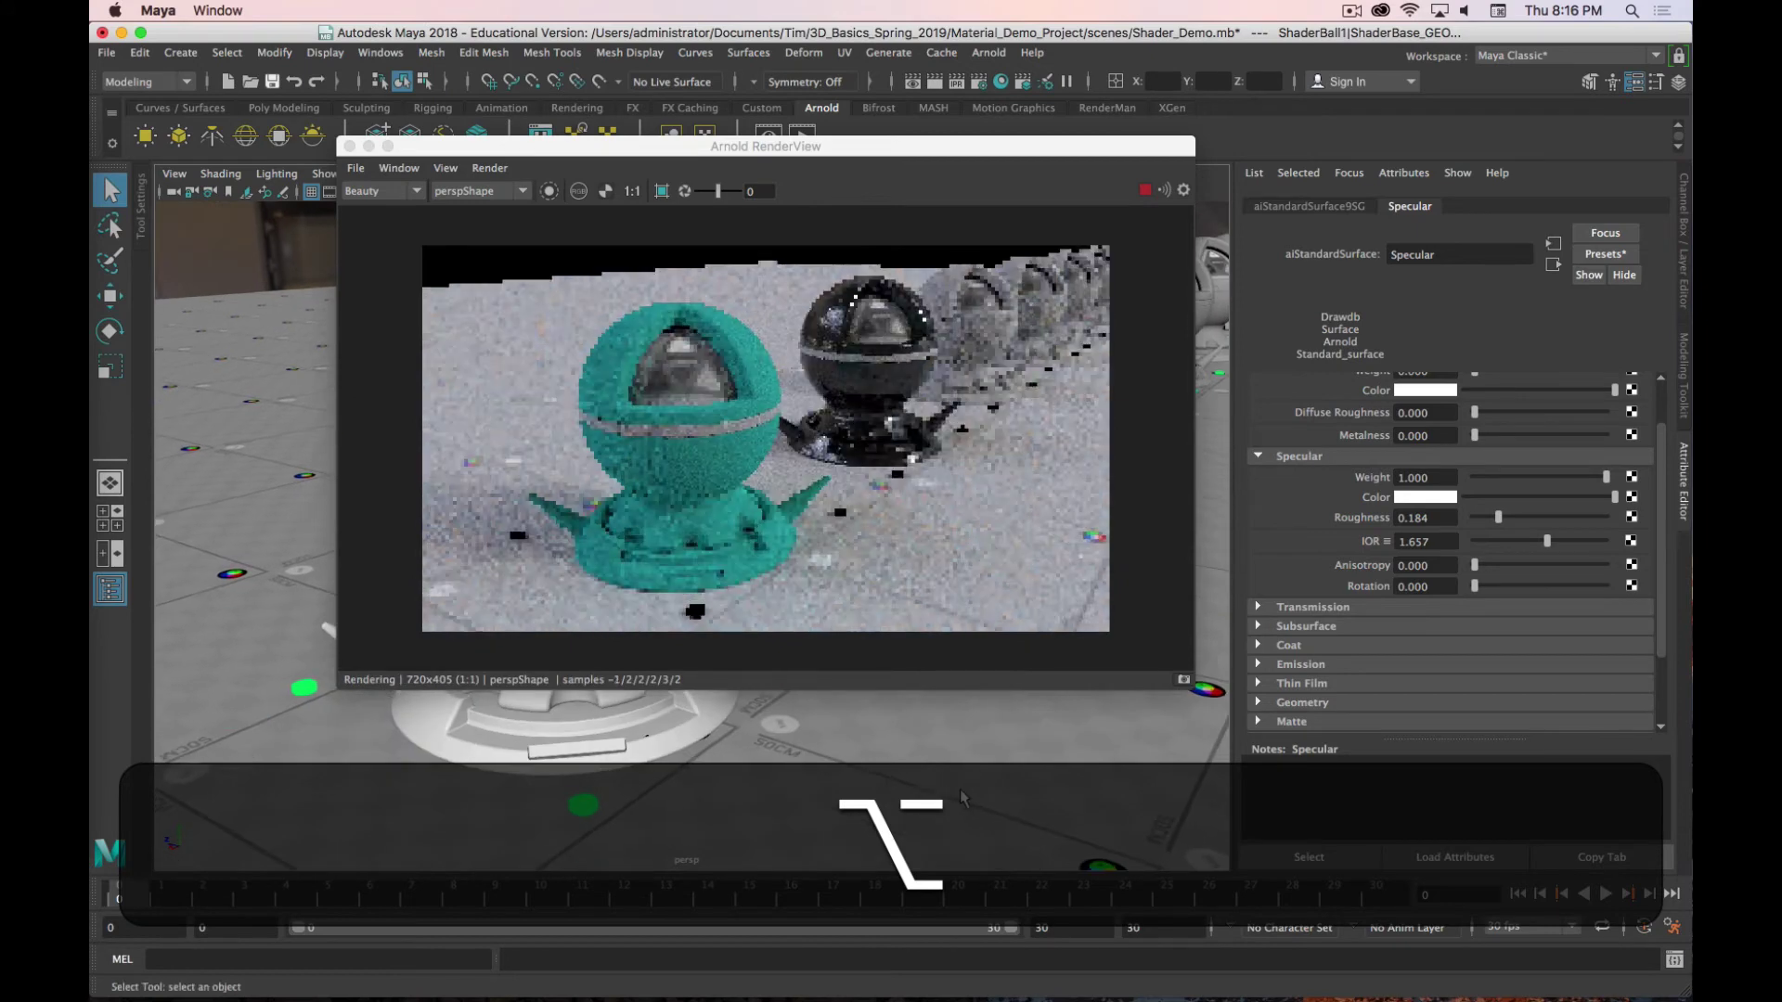
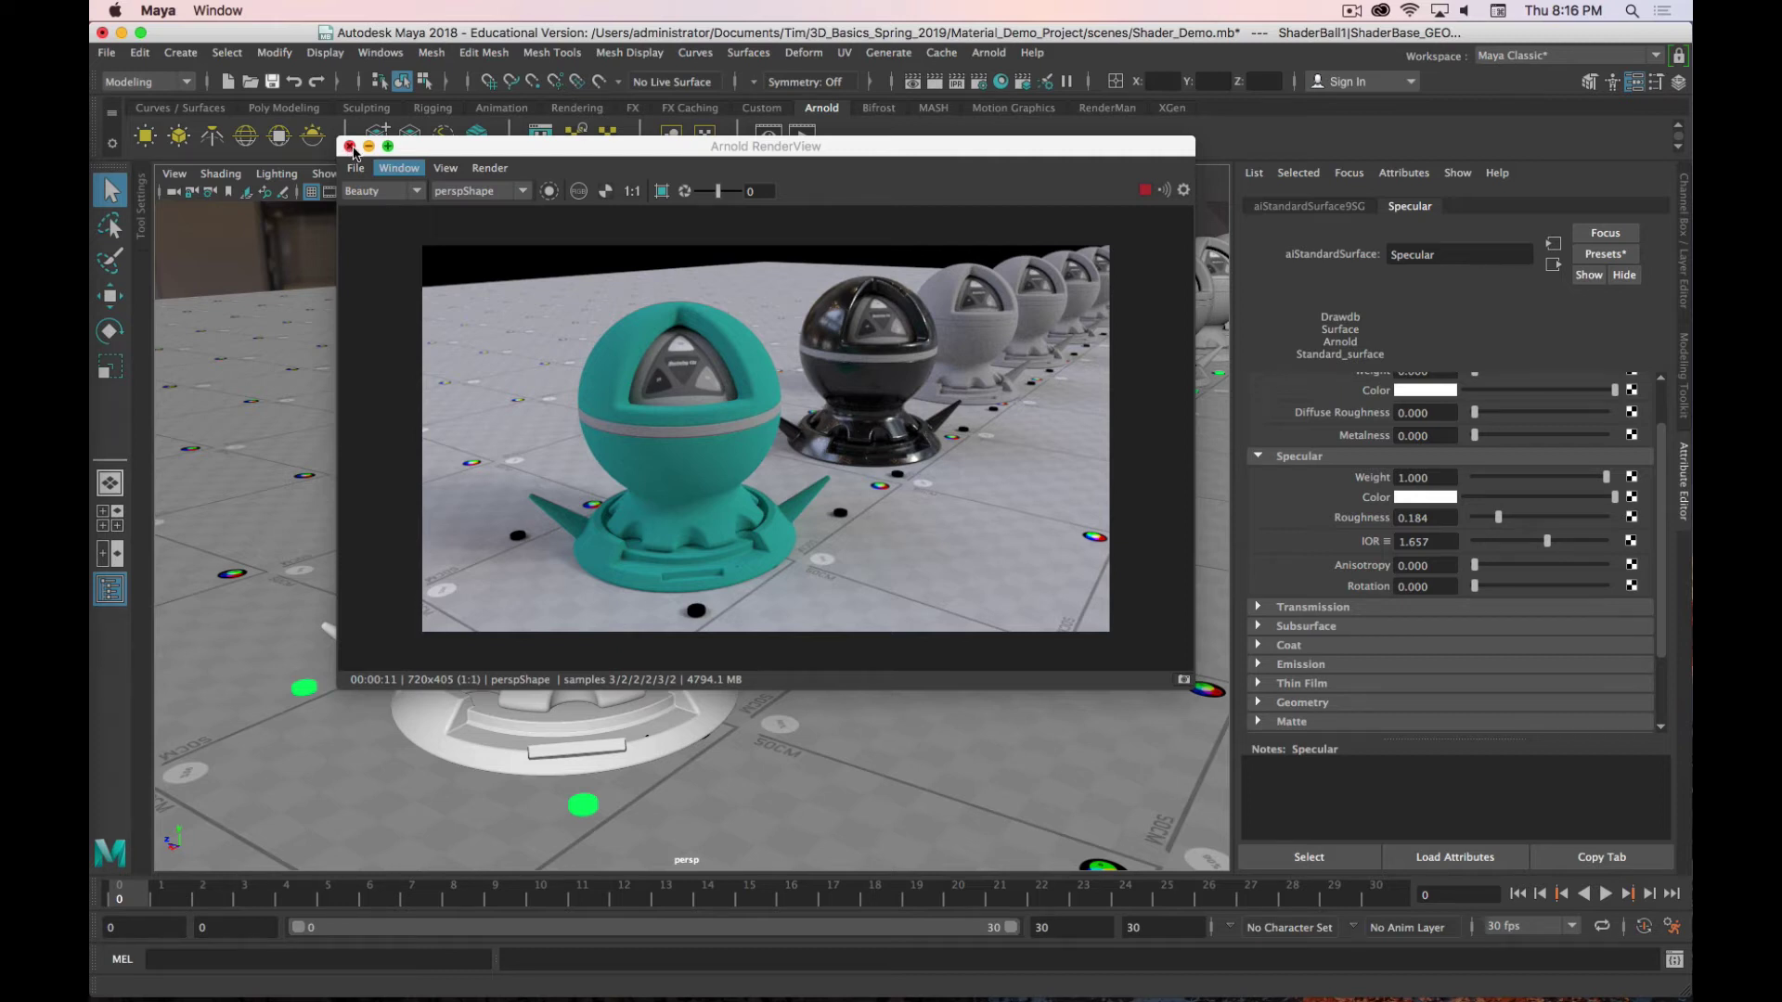
right_click_drag(988, 742, 959, 737, "alt")
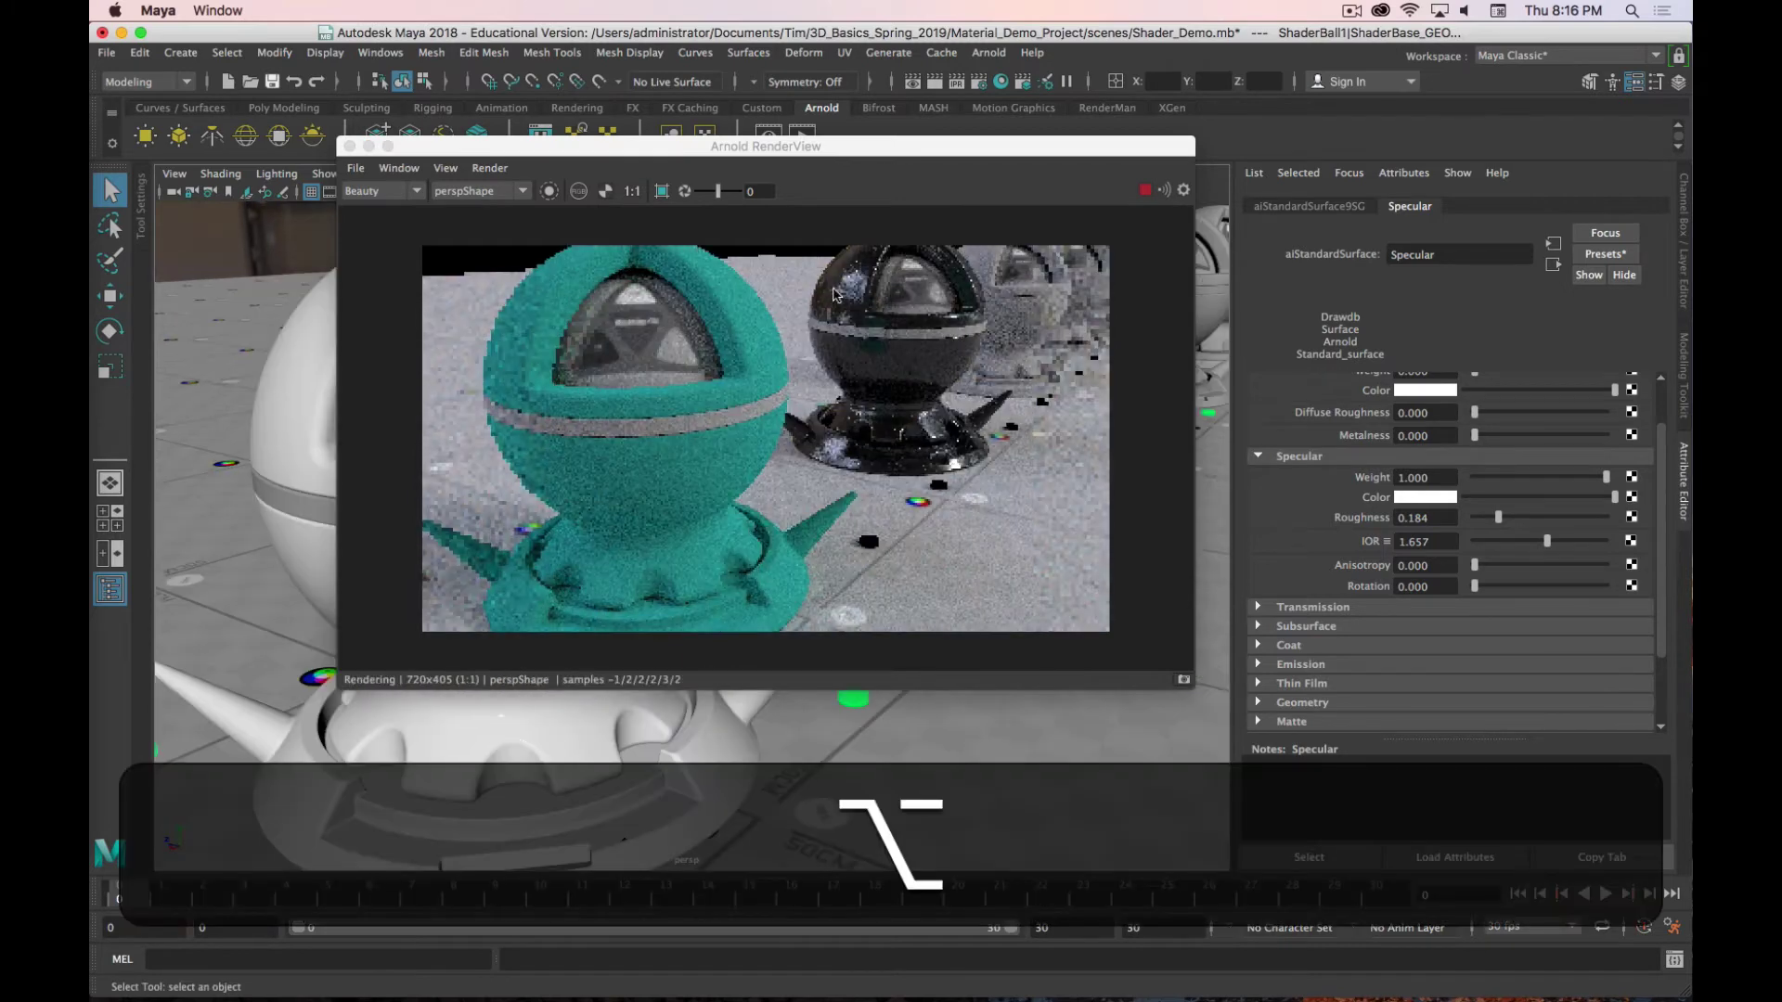
right_click_drag(1211, 482, 1156, 477, "alt")
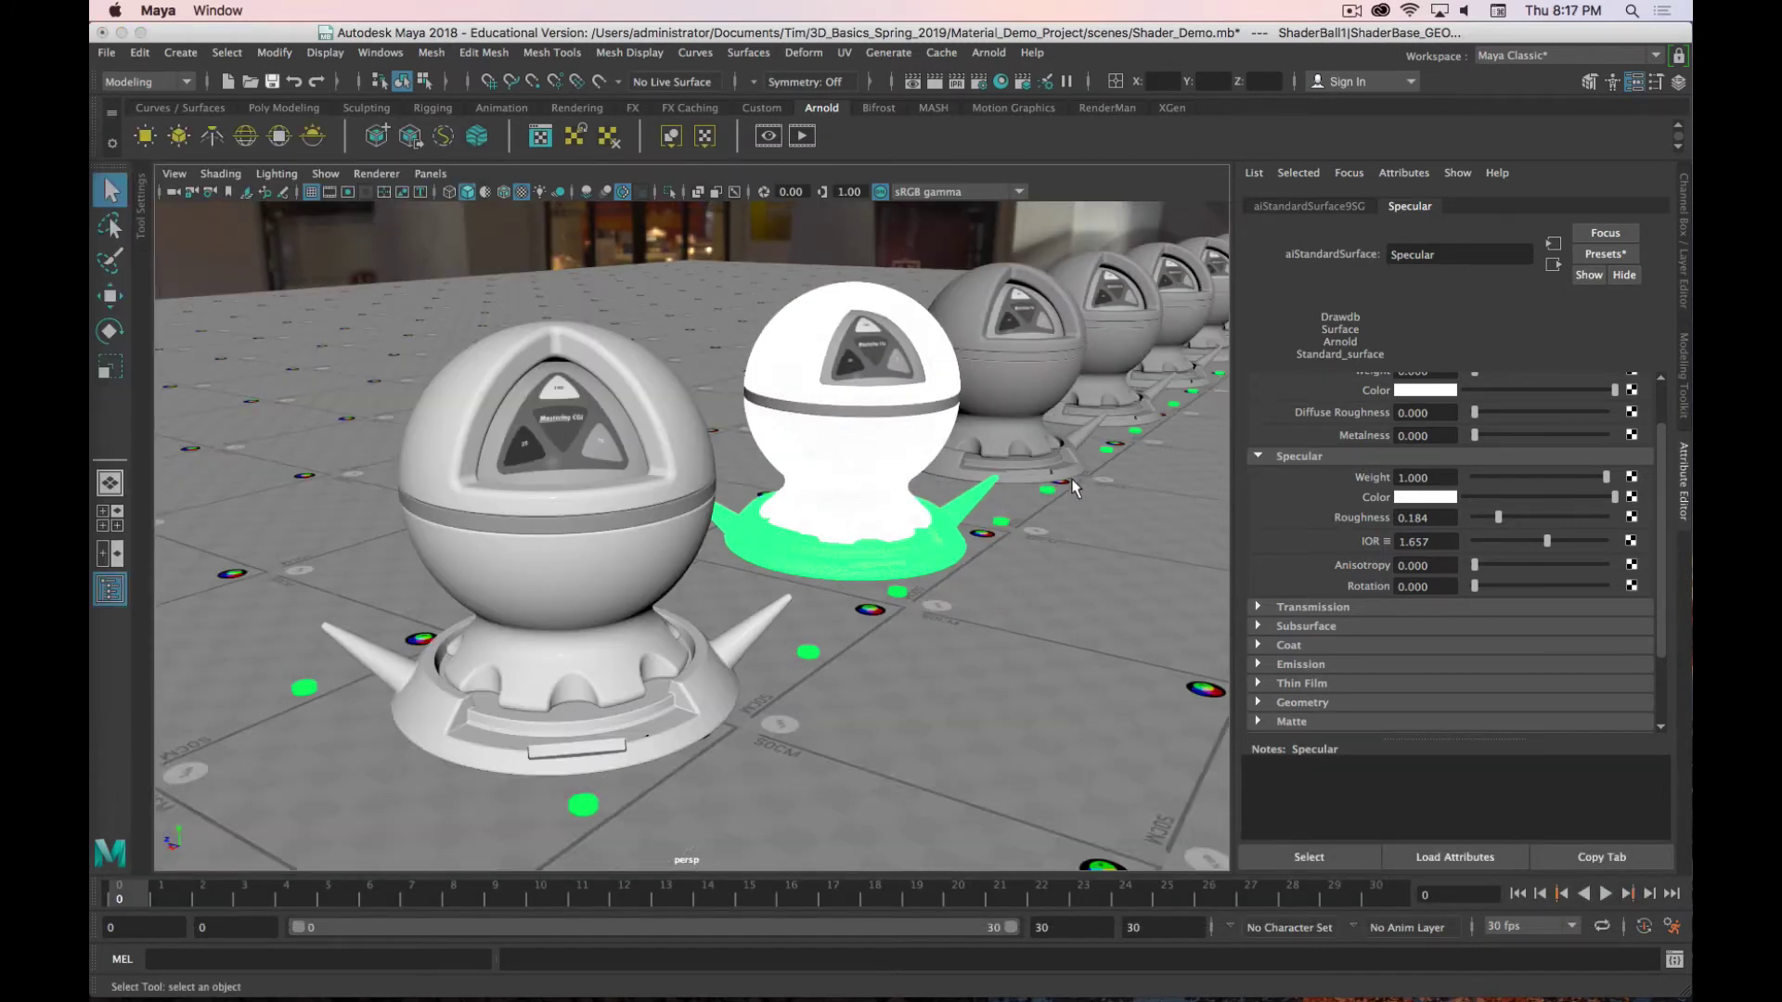
Step: Assign a new aiStandardSurface material to both the ball and base of the third shader ball
left_click_drag(1075, 489, 890, 461, "alt")
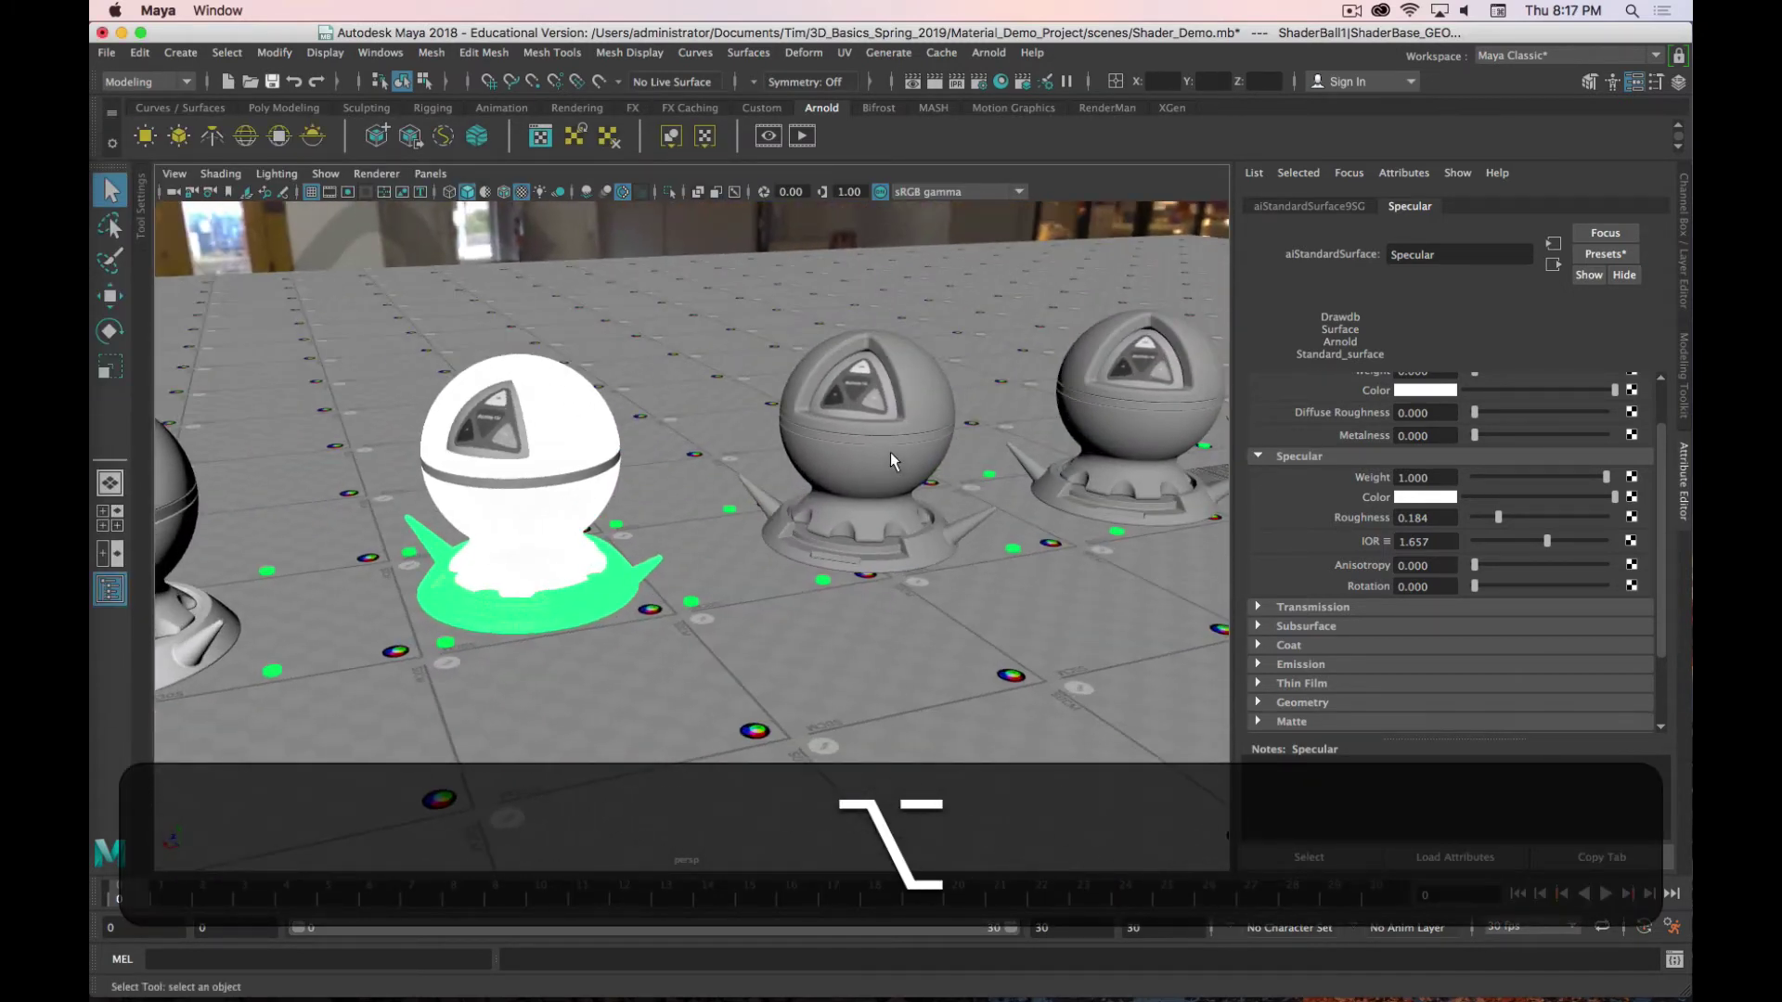
left_click(889, 453)
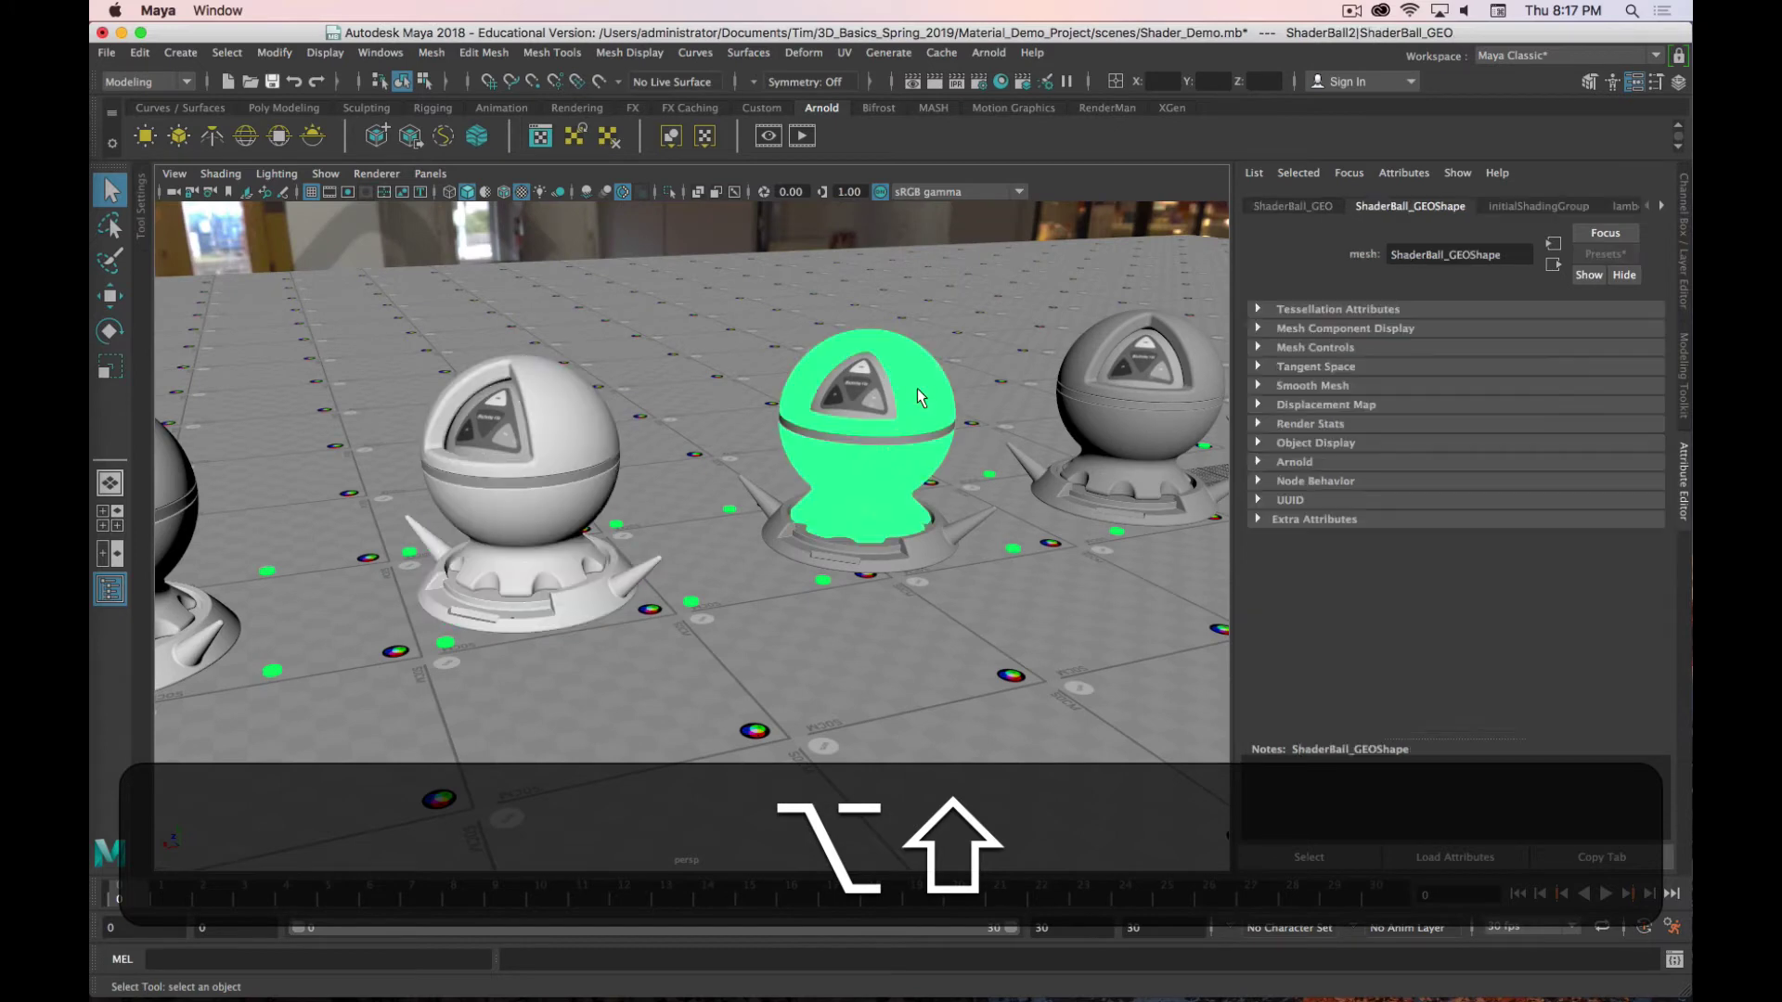
left_click(931, 524, "shift")
left_click_drag(935, 517, 891, 486, "alt")
right_click_drag(888, 433, 923, 920)
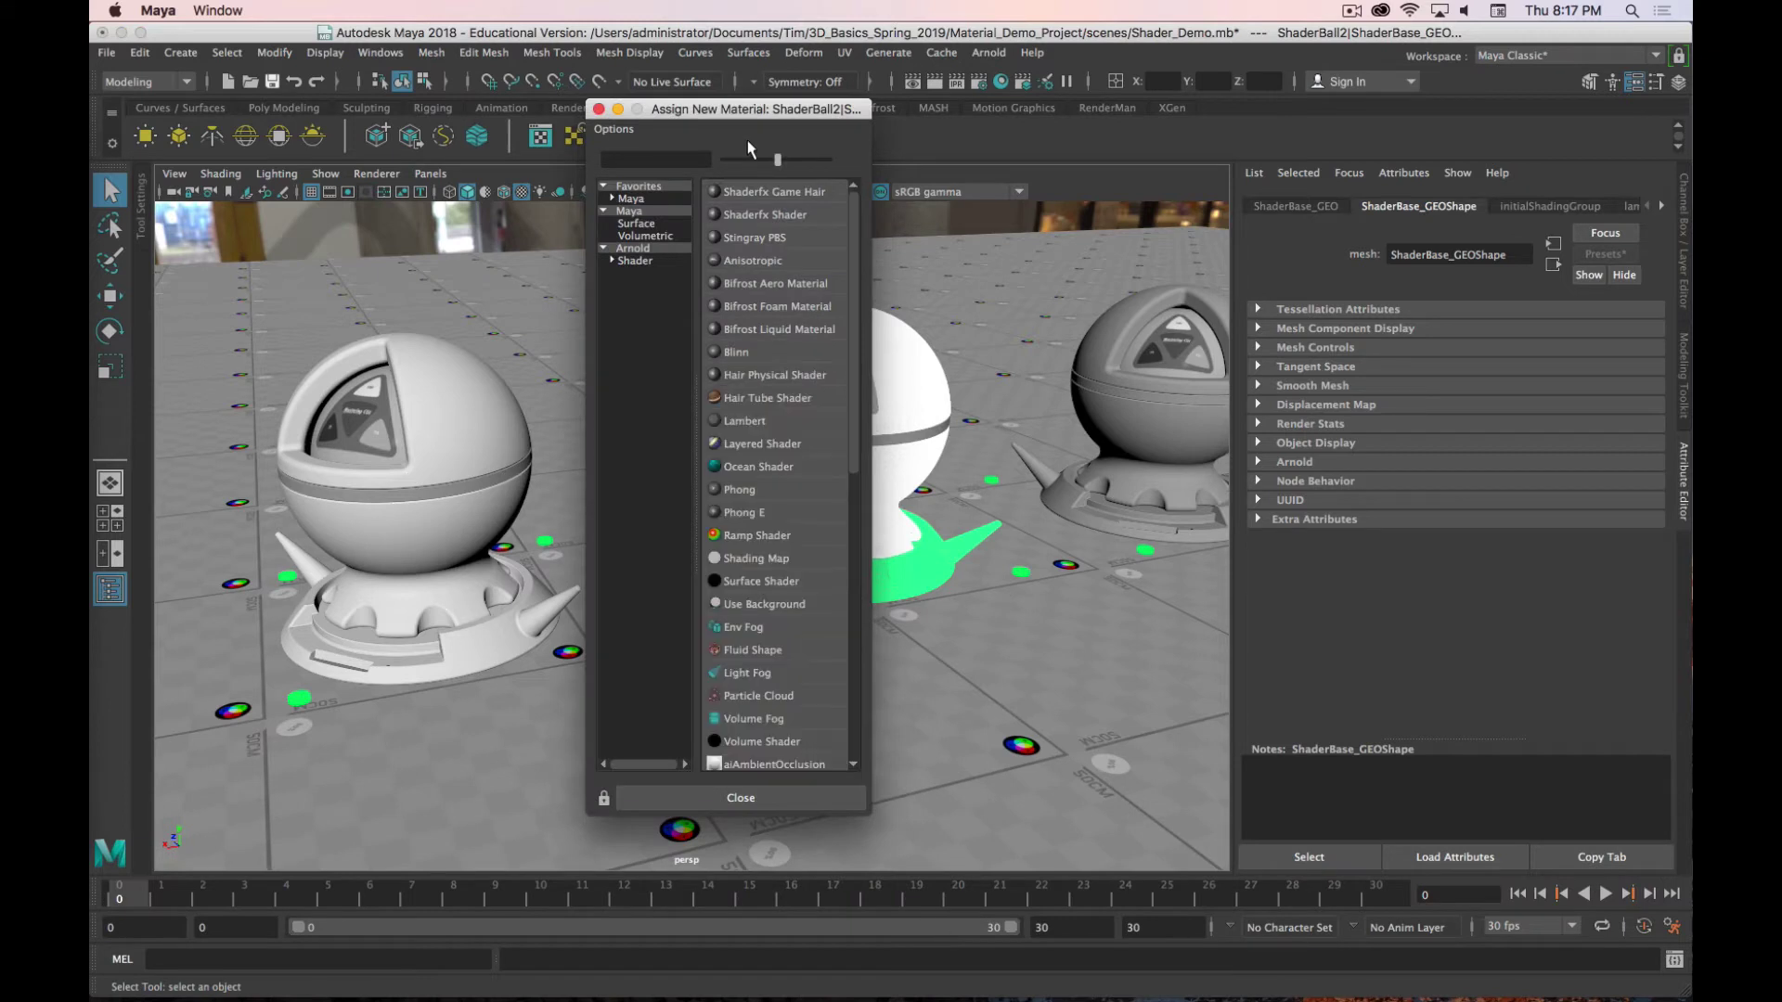
left_click(637, 261)
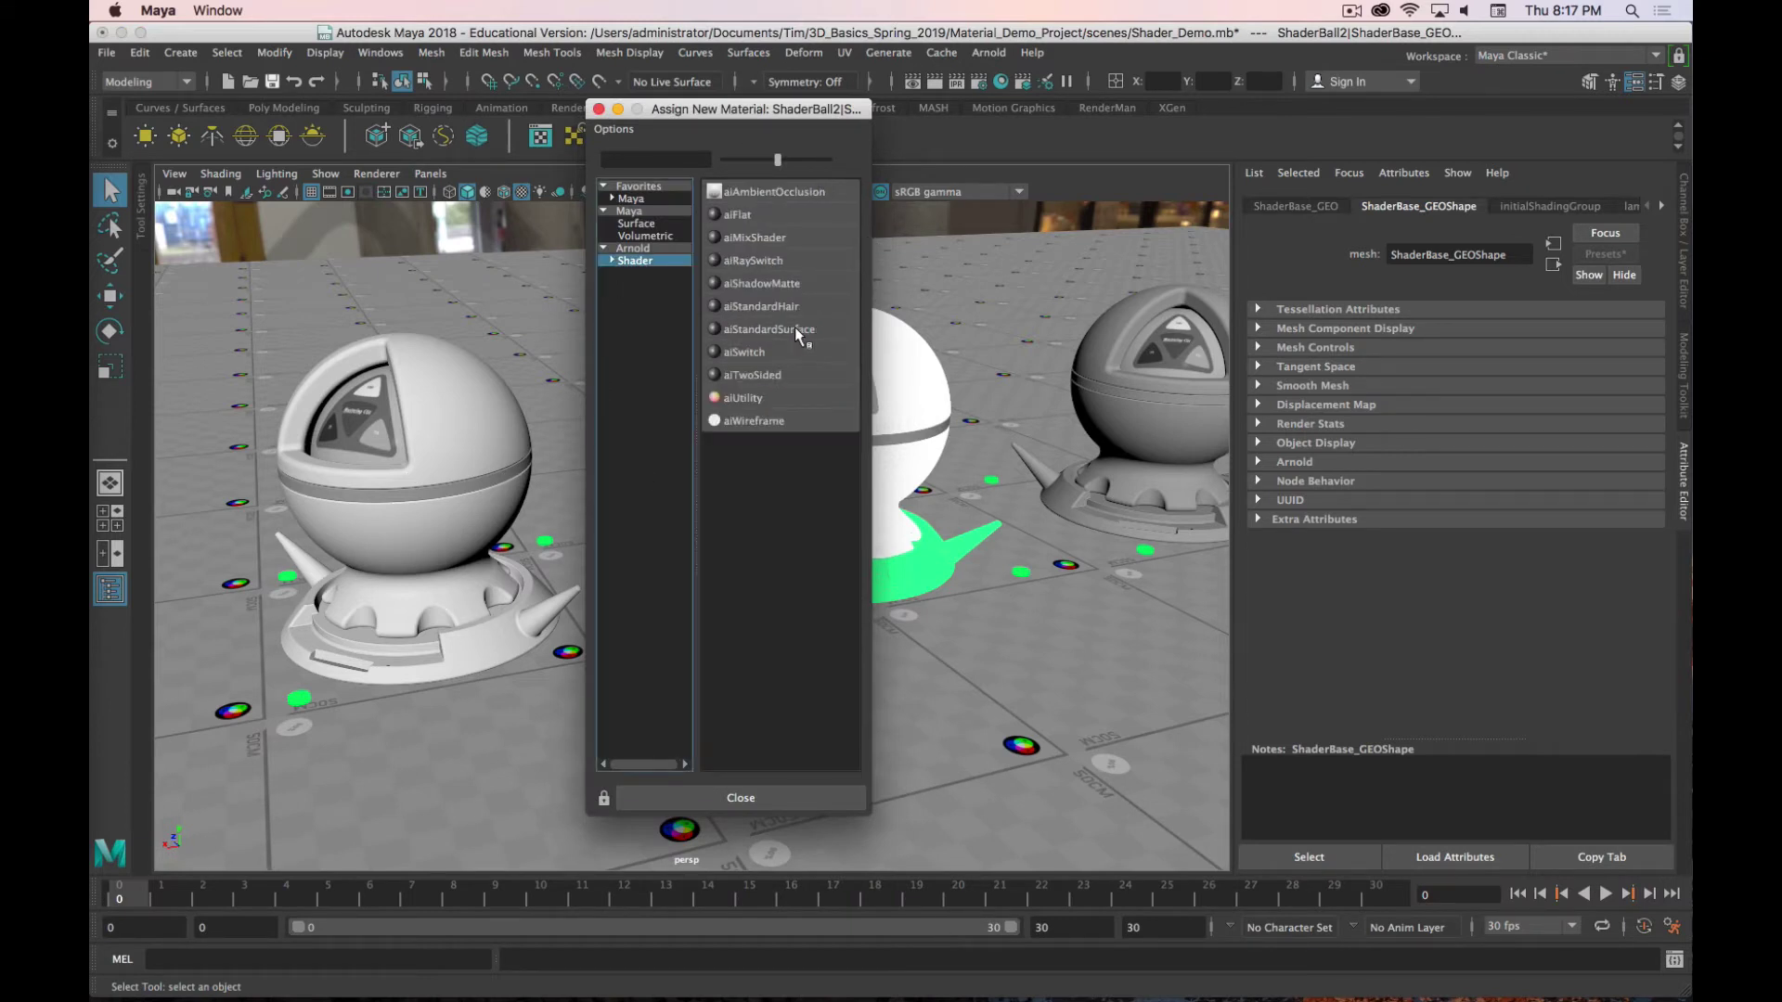
left_click(766, 329)
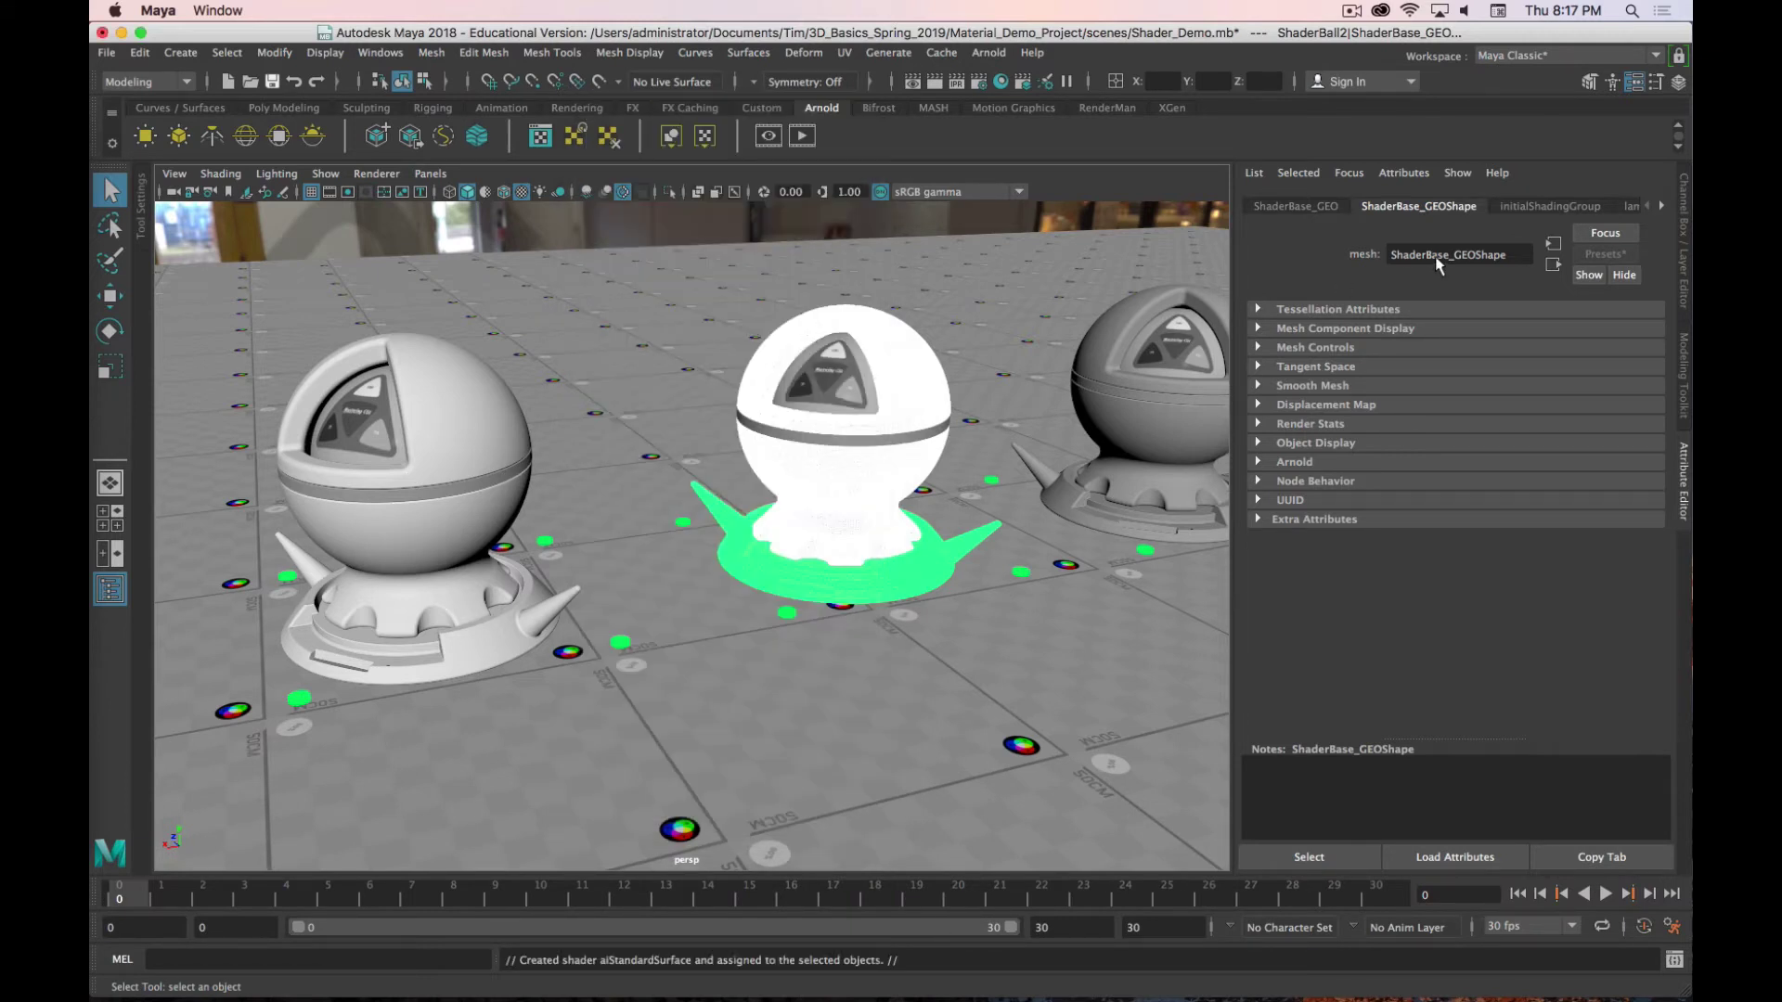
Step: Rename the third shader ball's new material as Metal
left_click(1440, 254)
double_click(1439, 255)
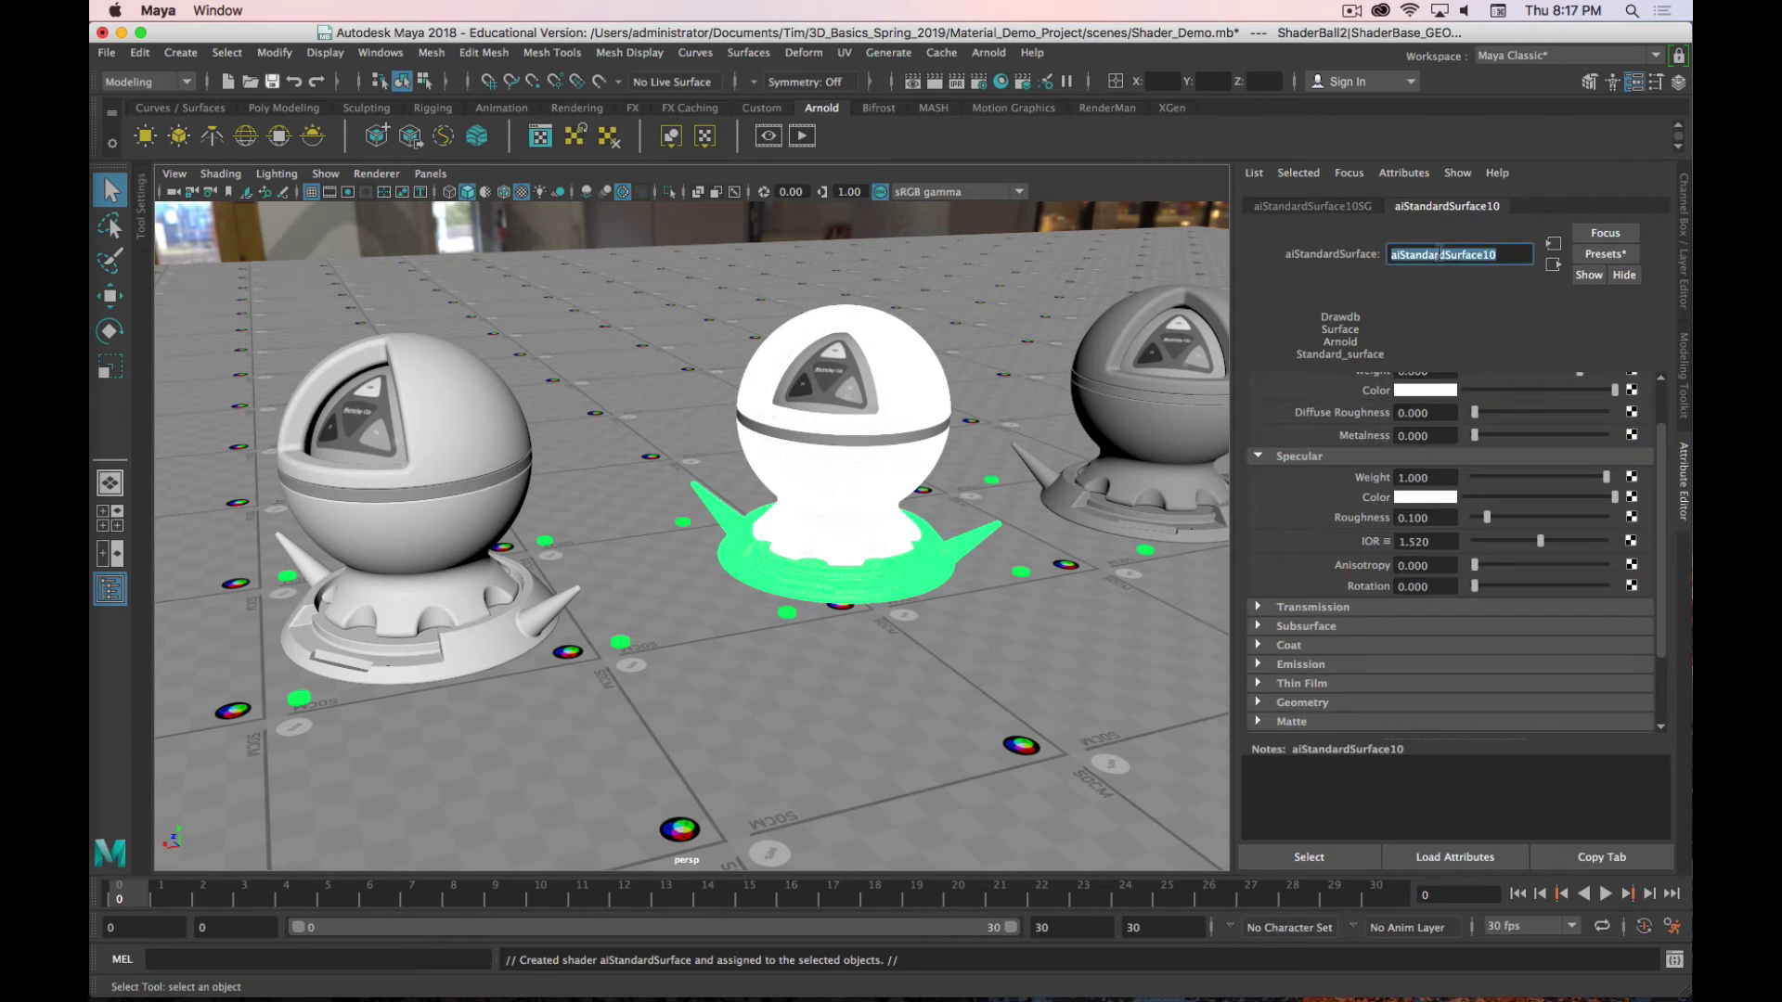
type("Metal")
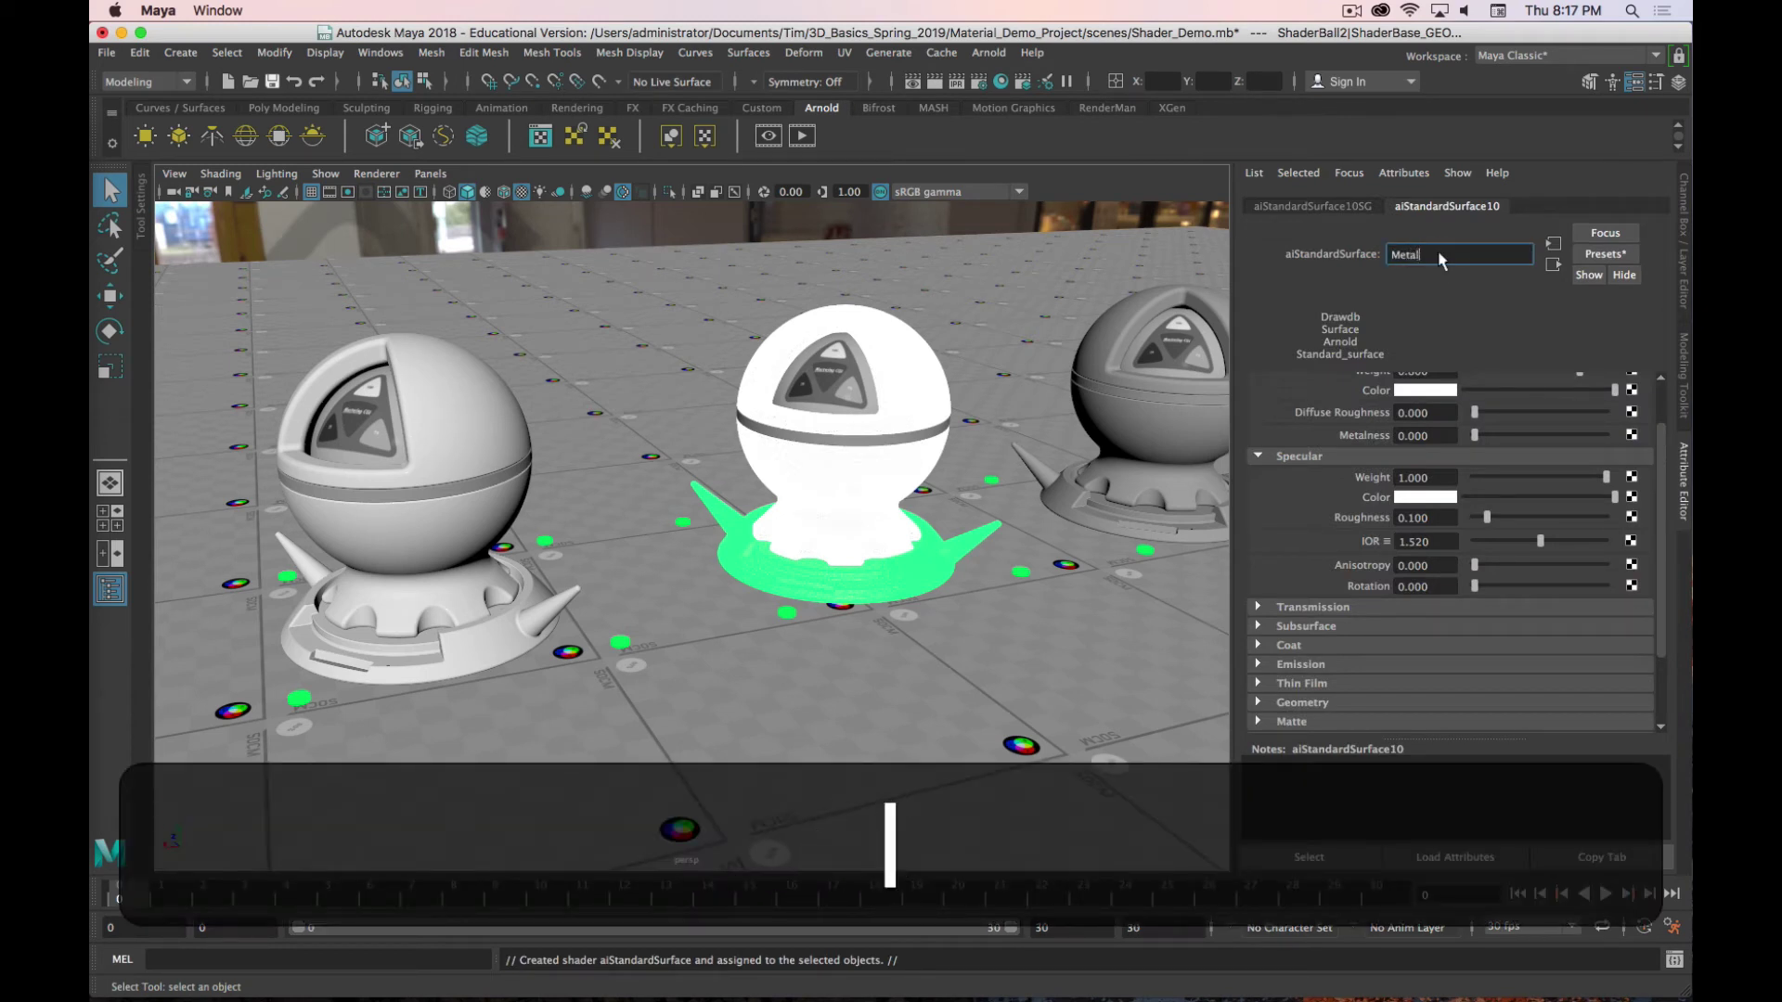
key("Return")
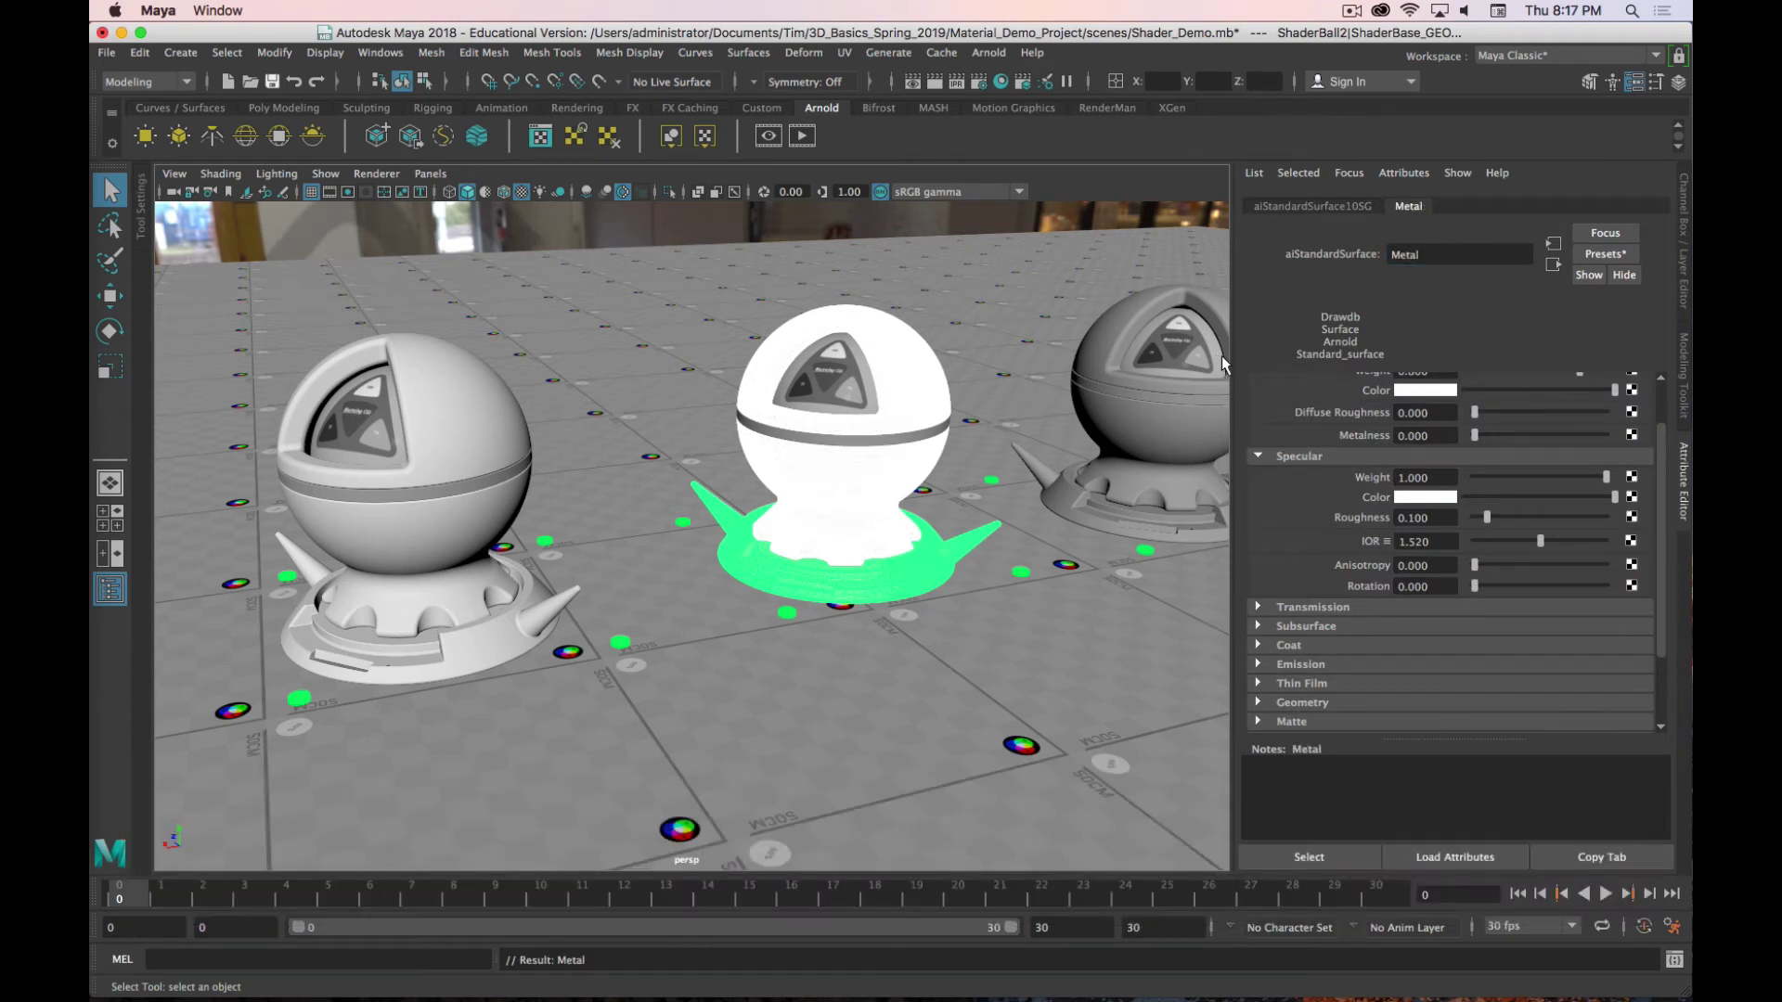
Step: Switch to Firefox and examine the Arnold documentation's base and specular color values and sample renders for metals
key("super+period")
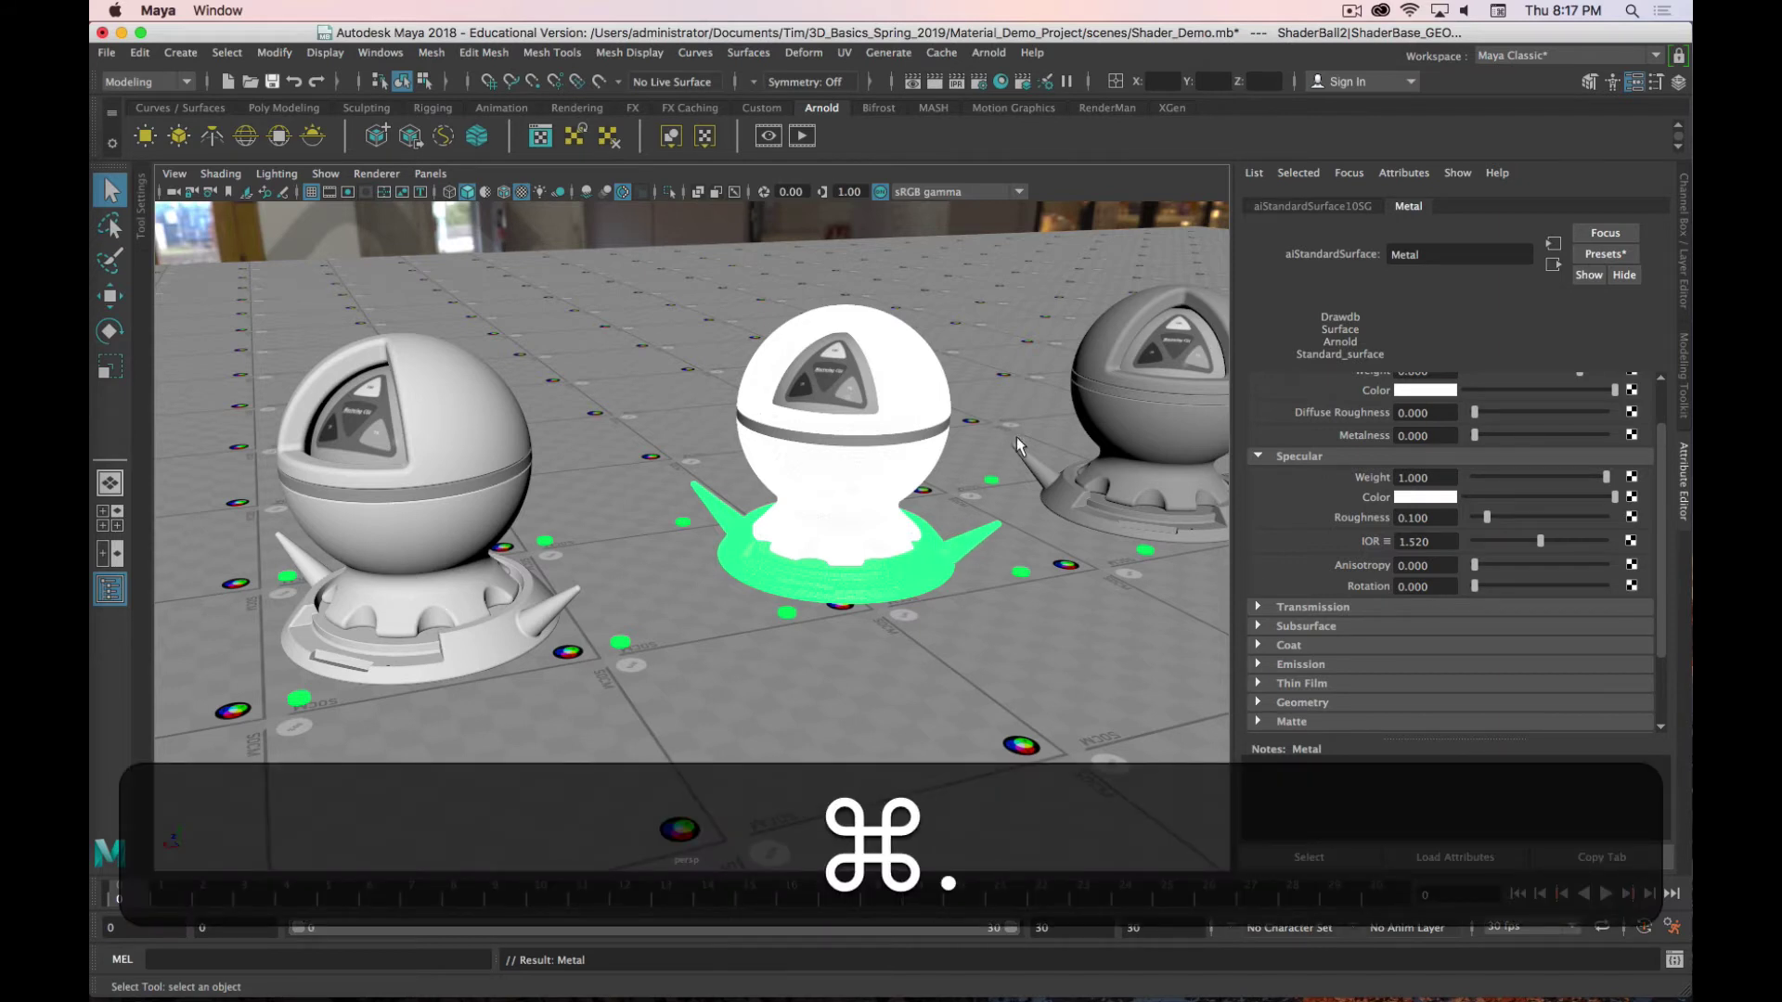
key("super+Tab")
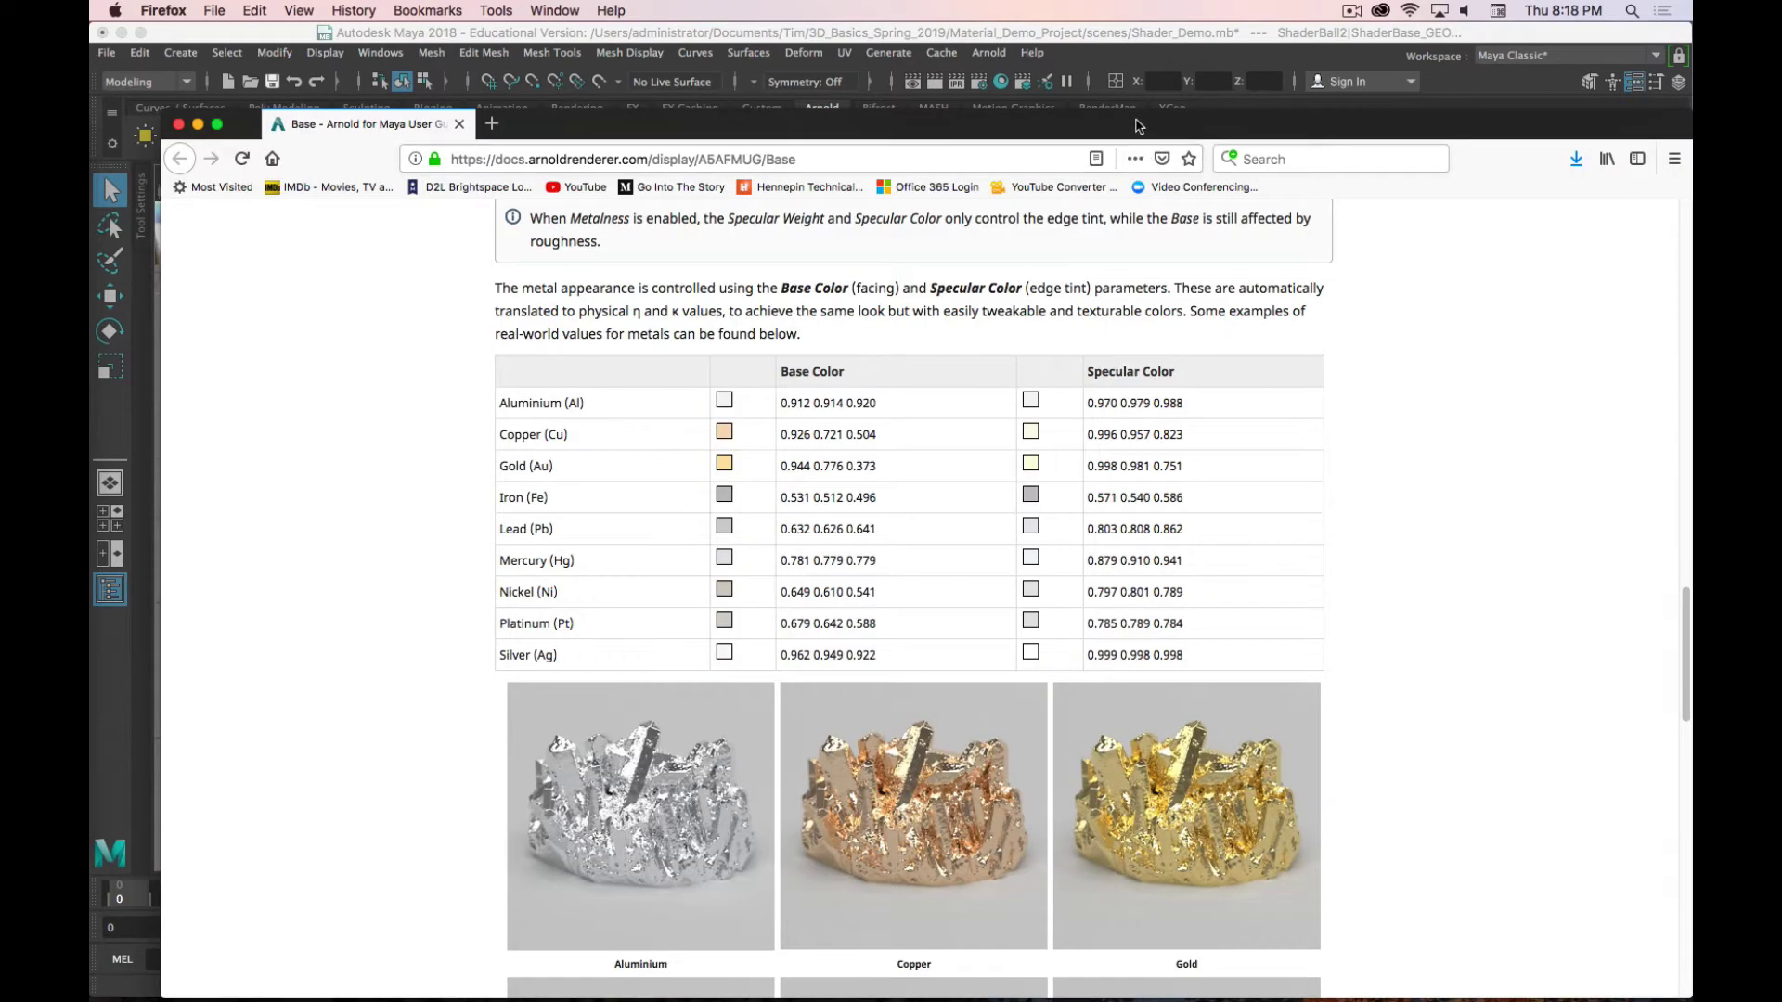
left_click_drag(1116, 126, 1054, 46)
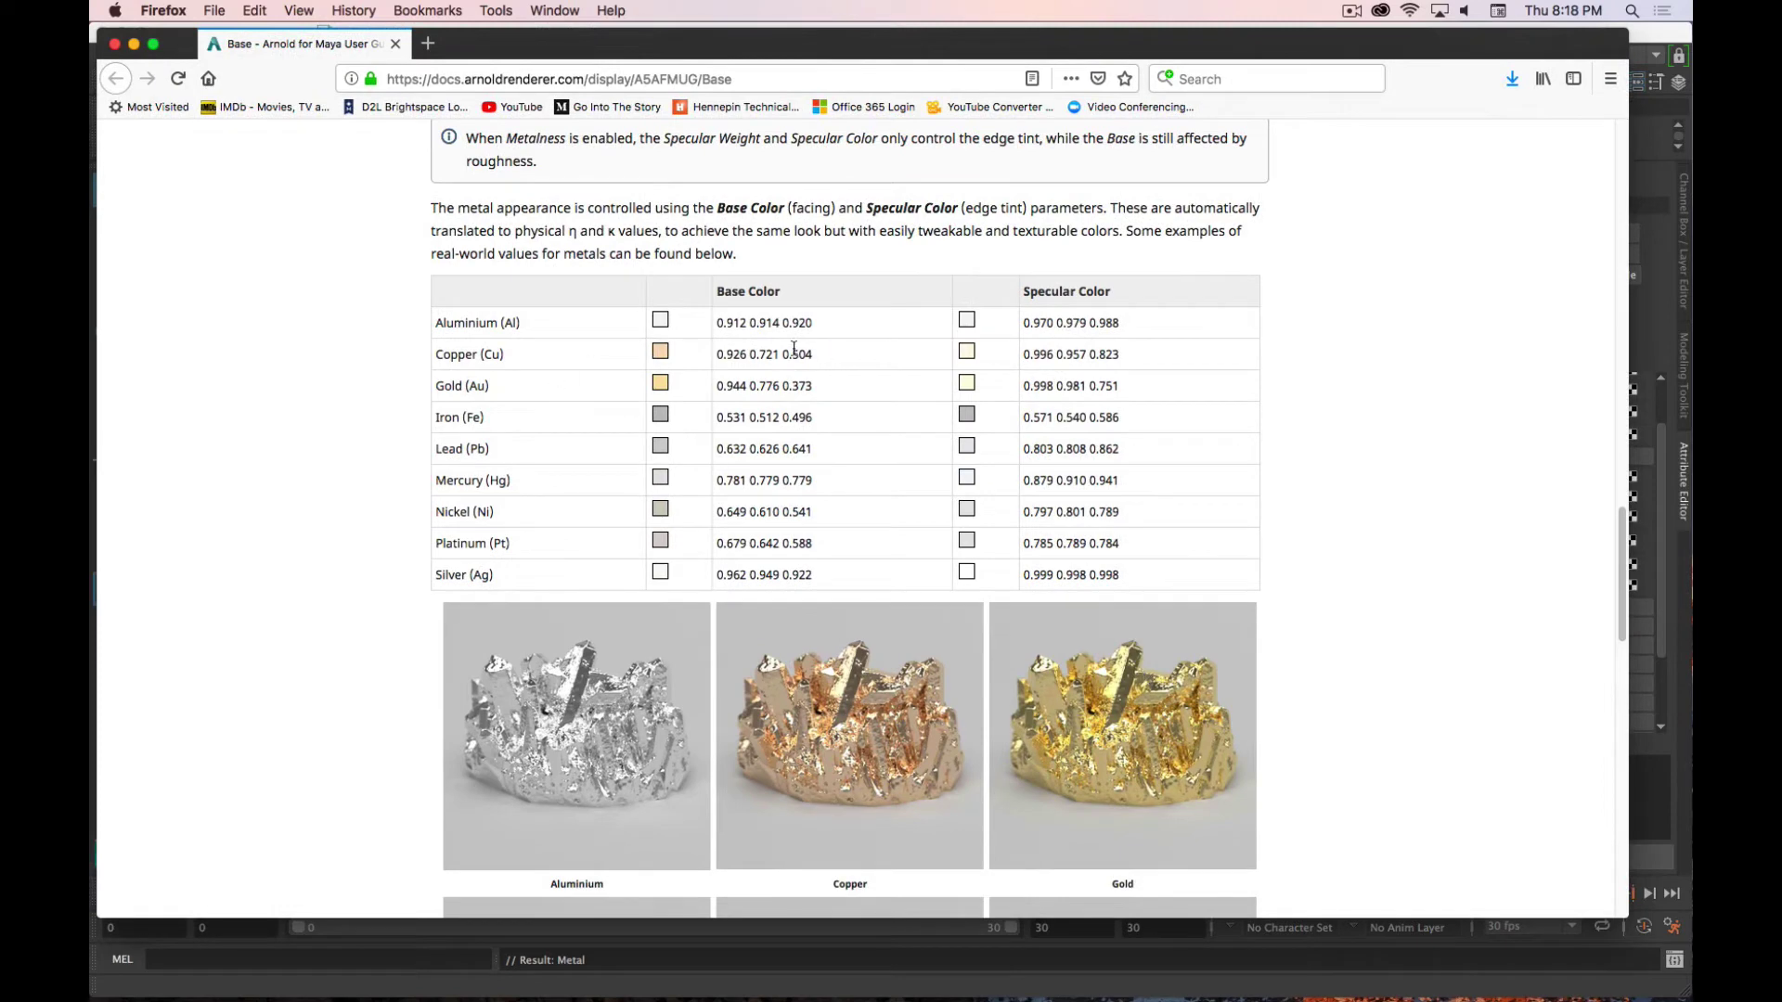
scroll(900, 453, "down", 4)
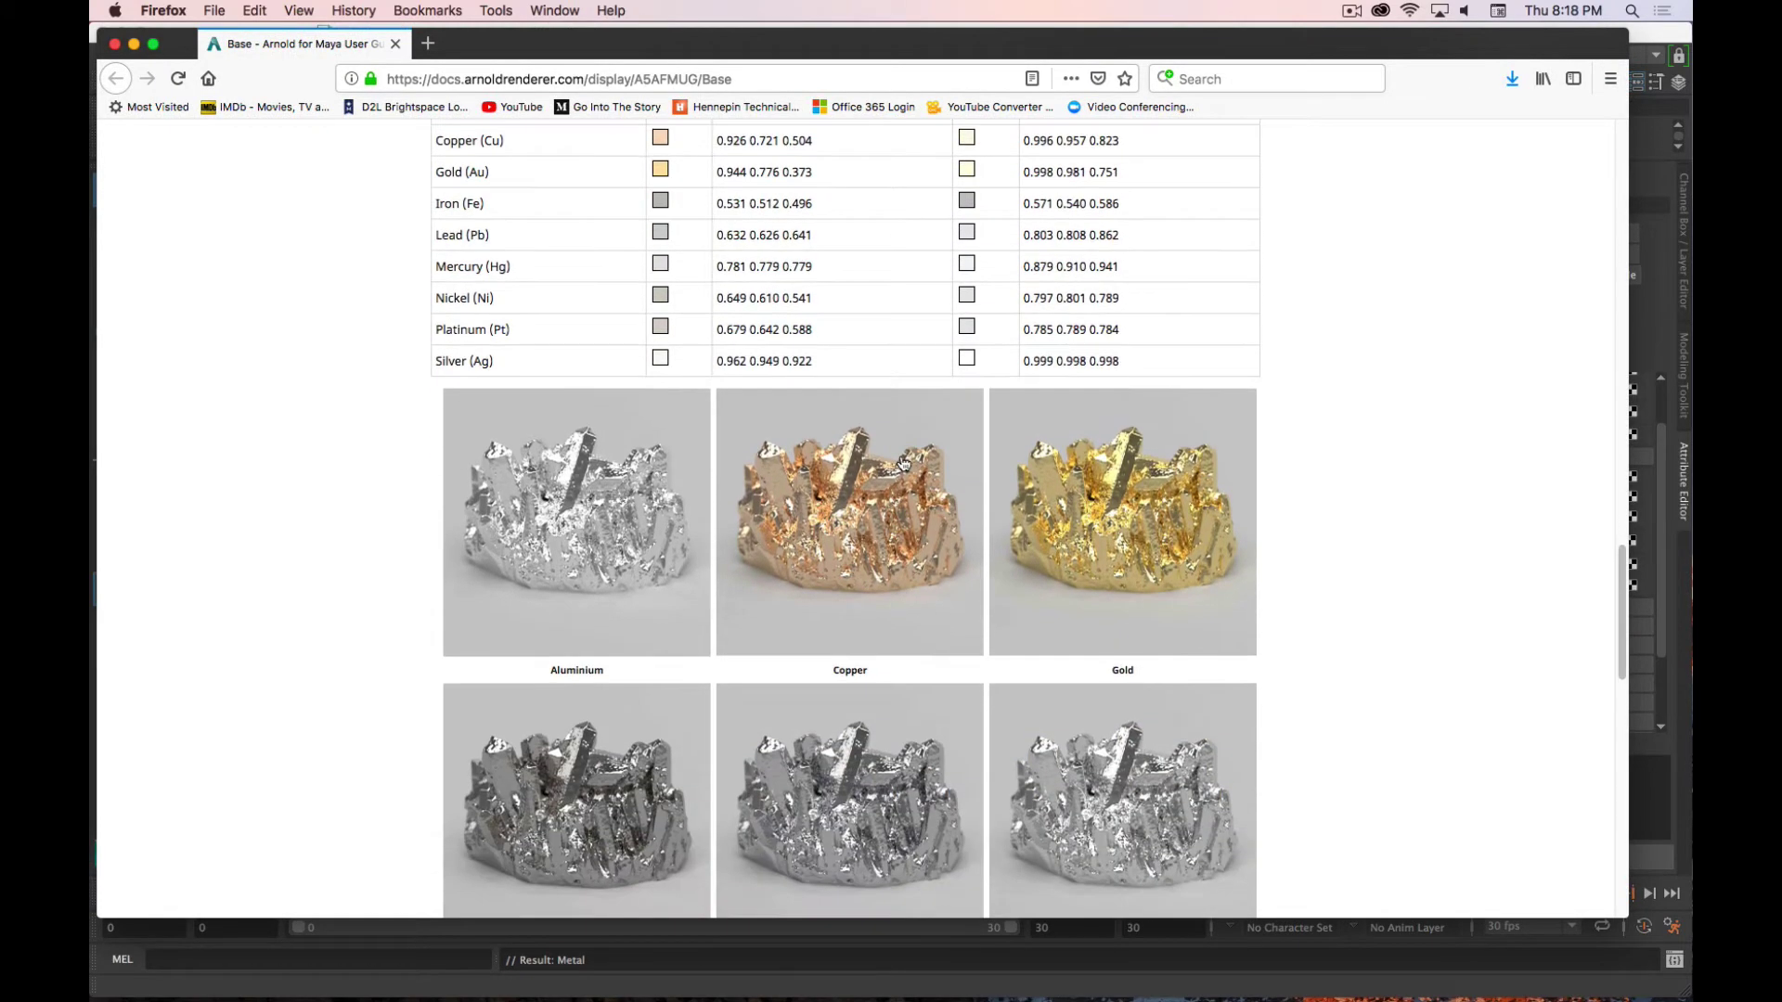
scroll(900, 460, "up", 1)
scroll(872, 445, "down", 1)
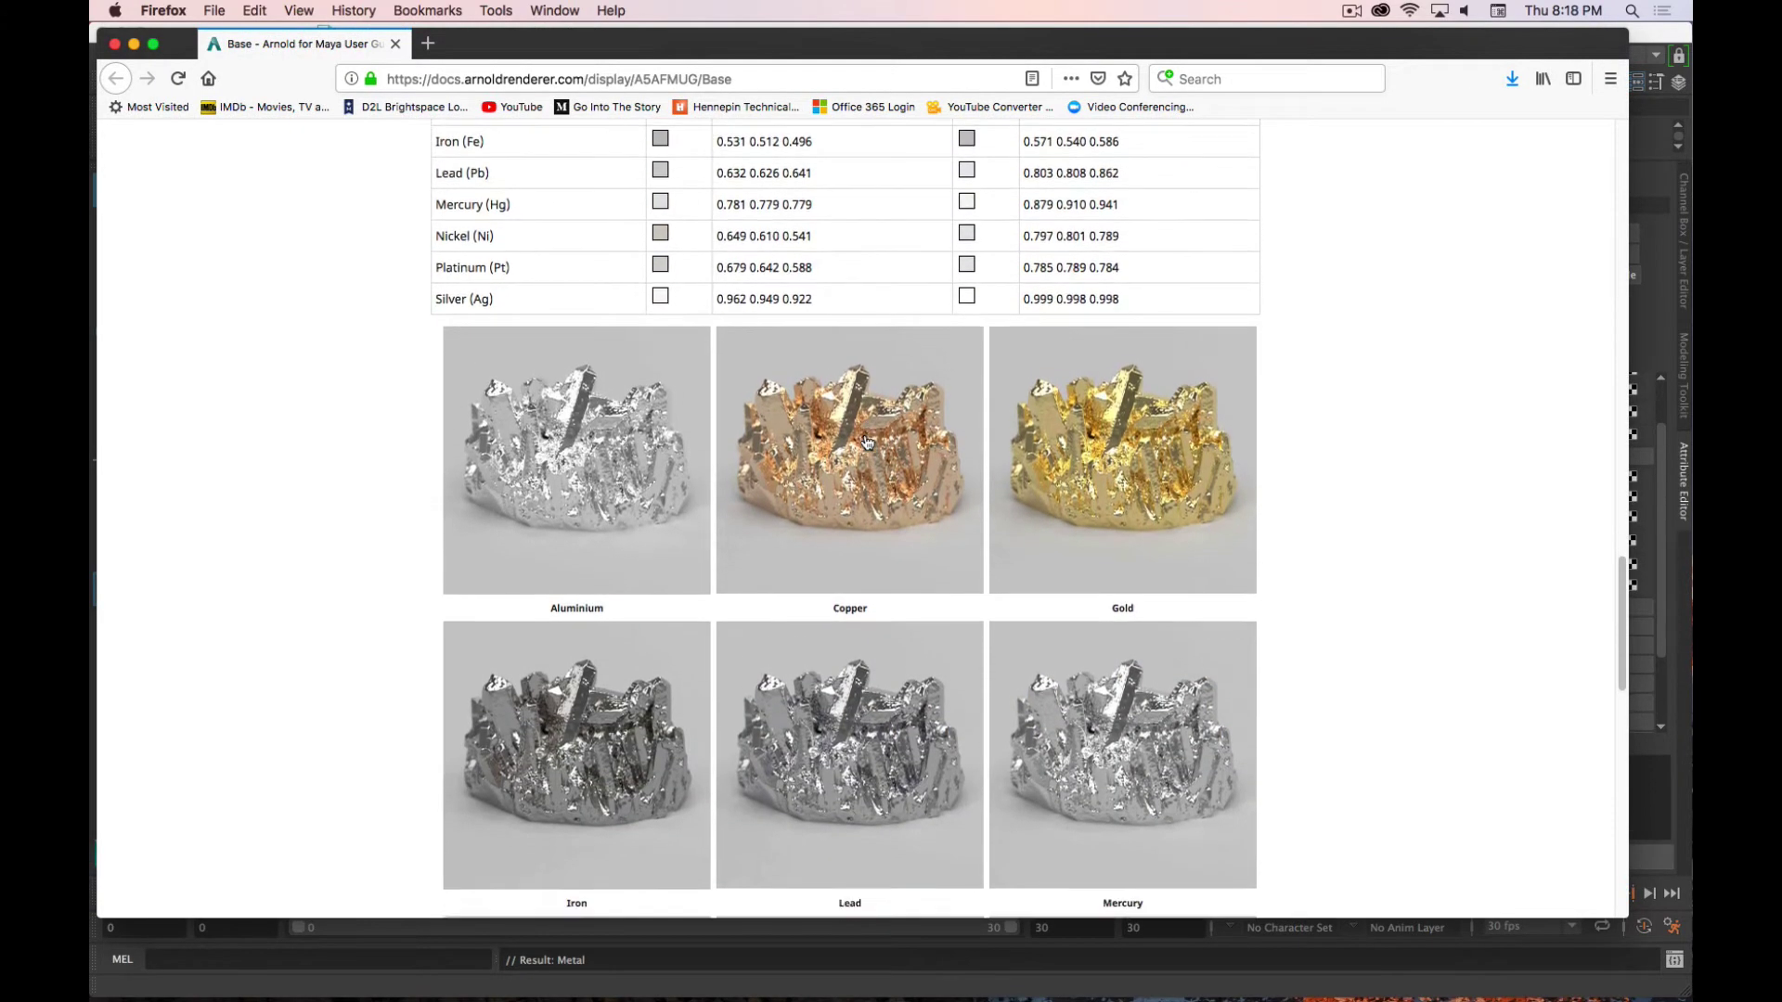
scroll(867, 441, "down", 2)
Step: Back in Maya, set the Metal material's base weight and metalness to 1 and render the shader balls
key("super+Tab")
left_click(1299, 513)
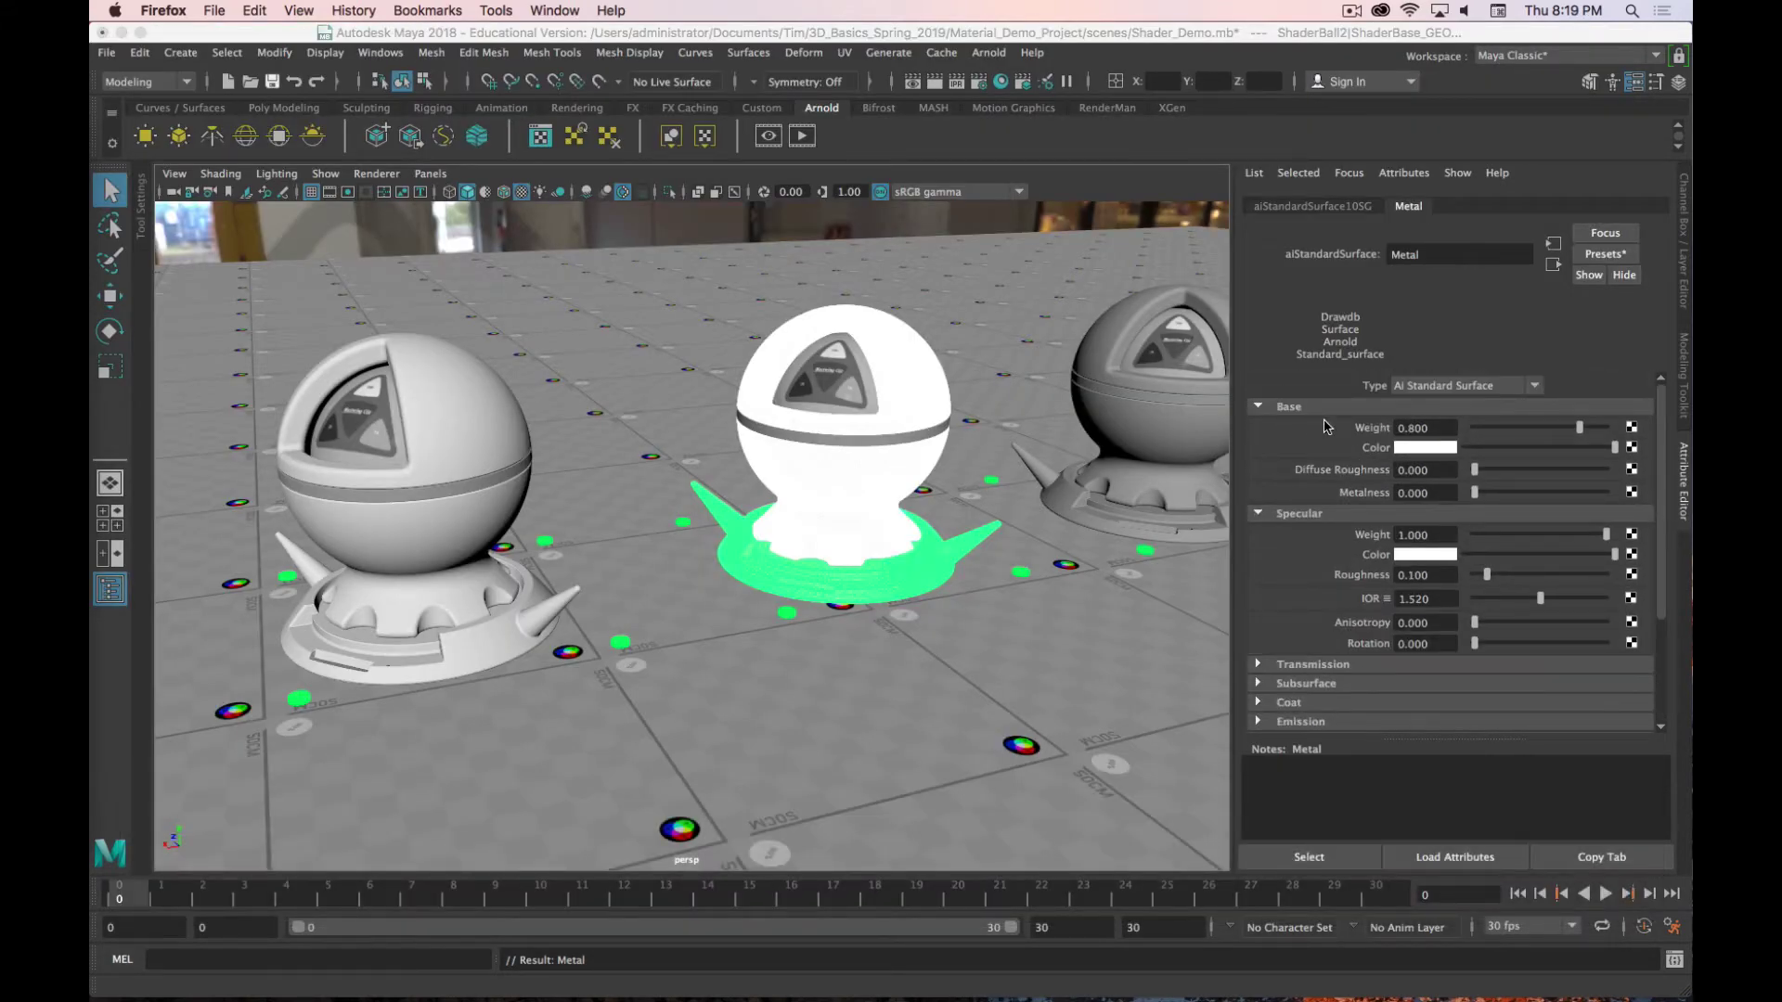
left_click(1581, 433)
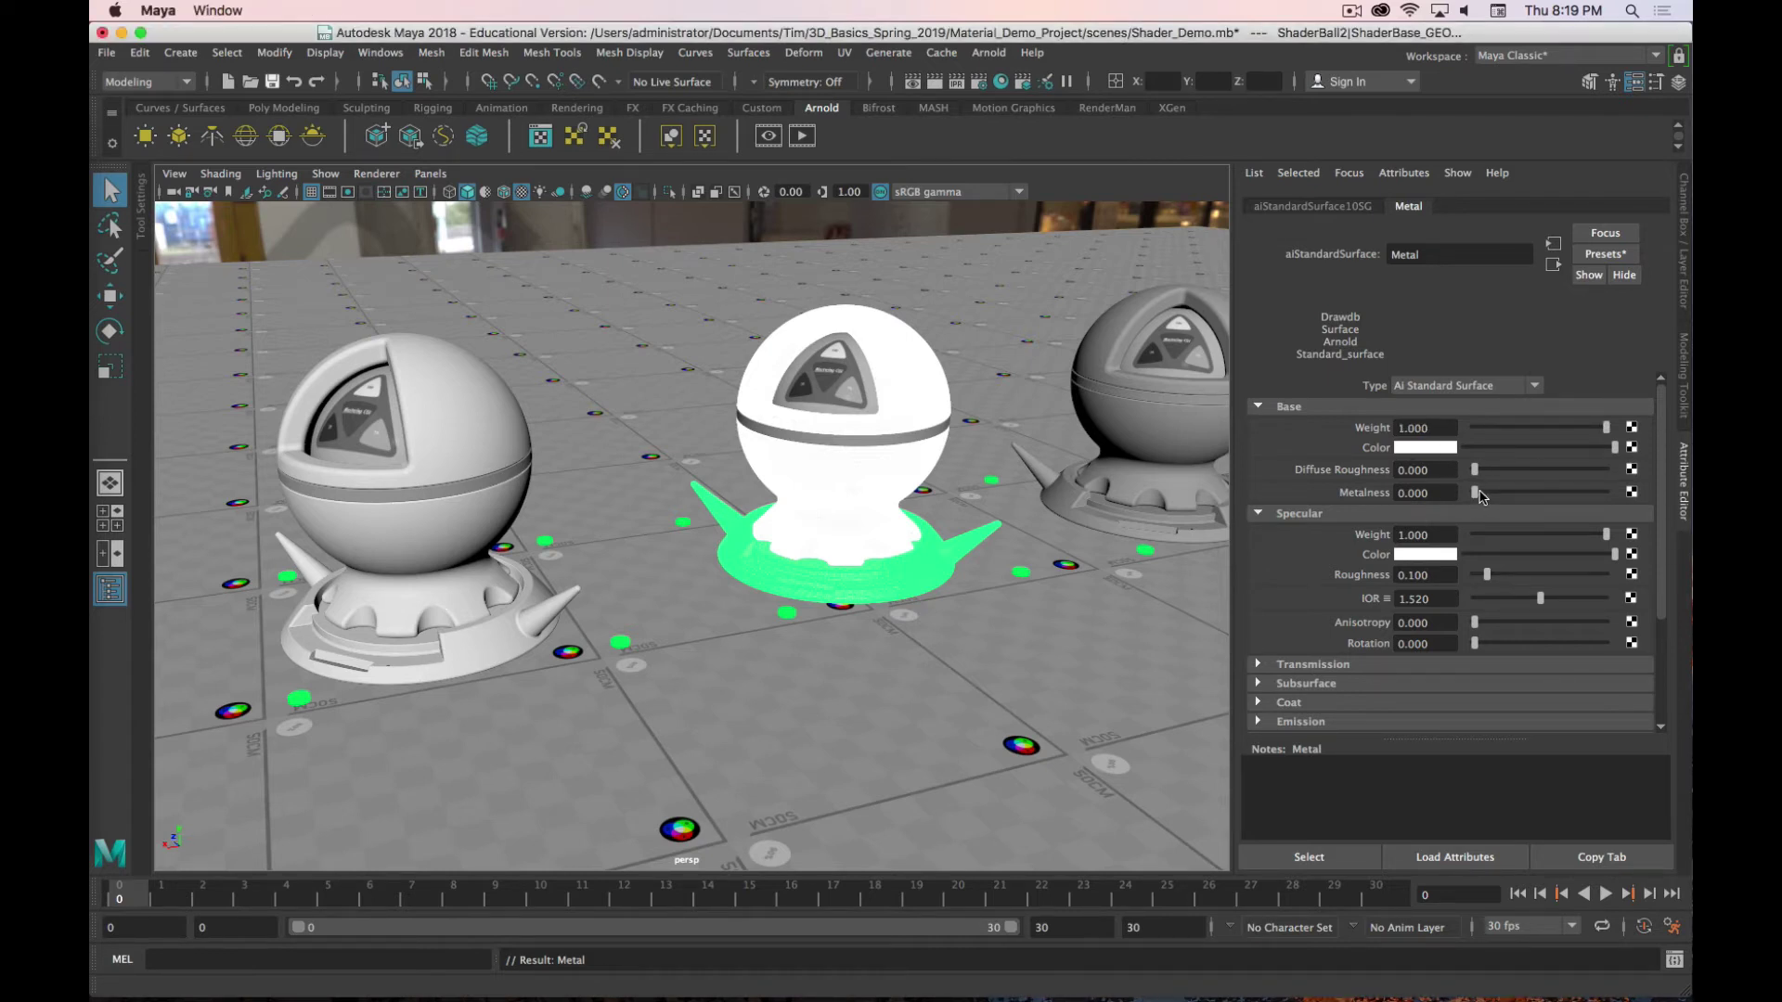
left_click_drag(1476, 493, 1685, 498)
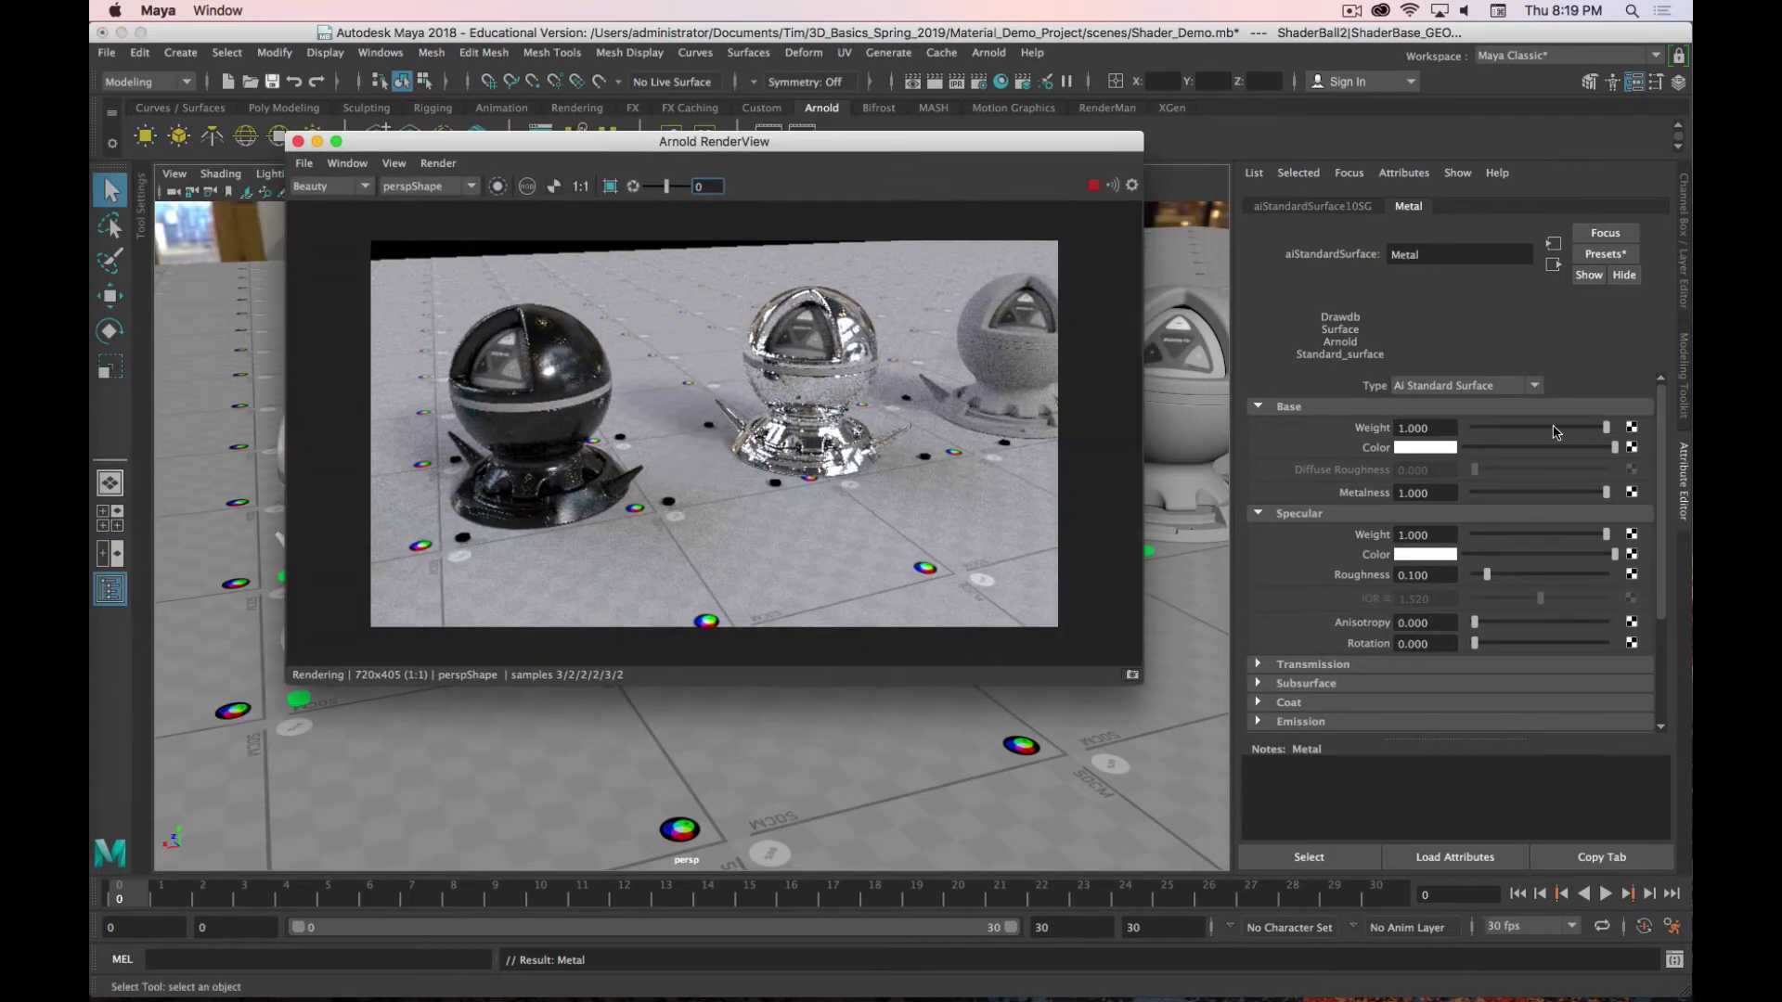
left_click(1608, 495)
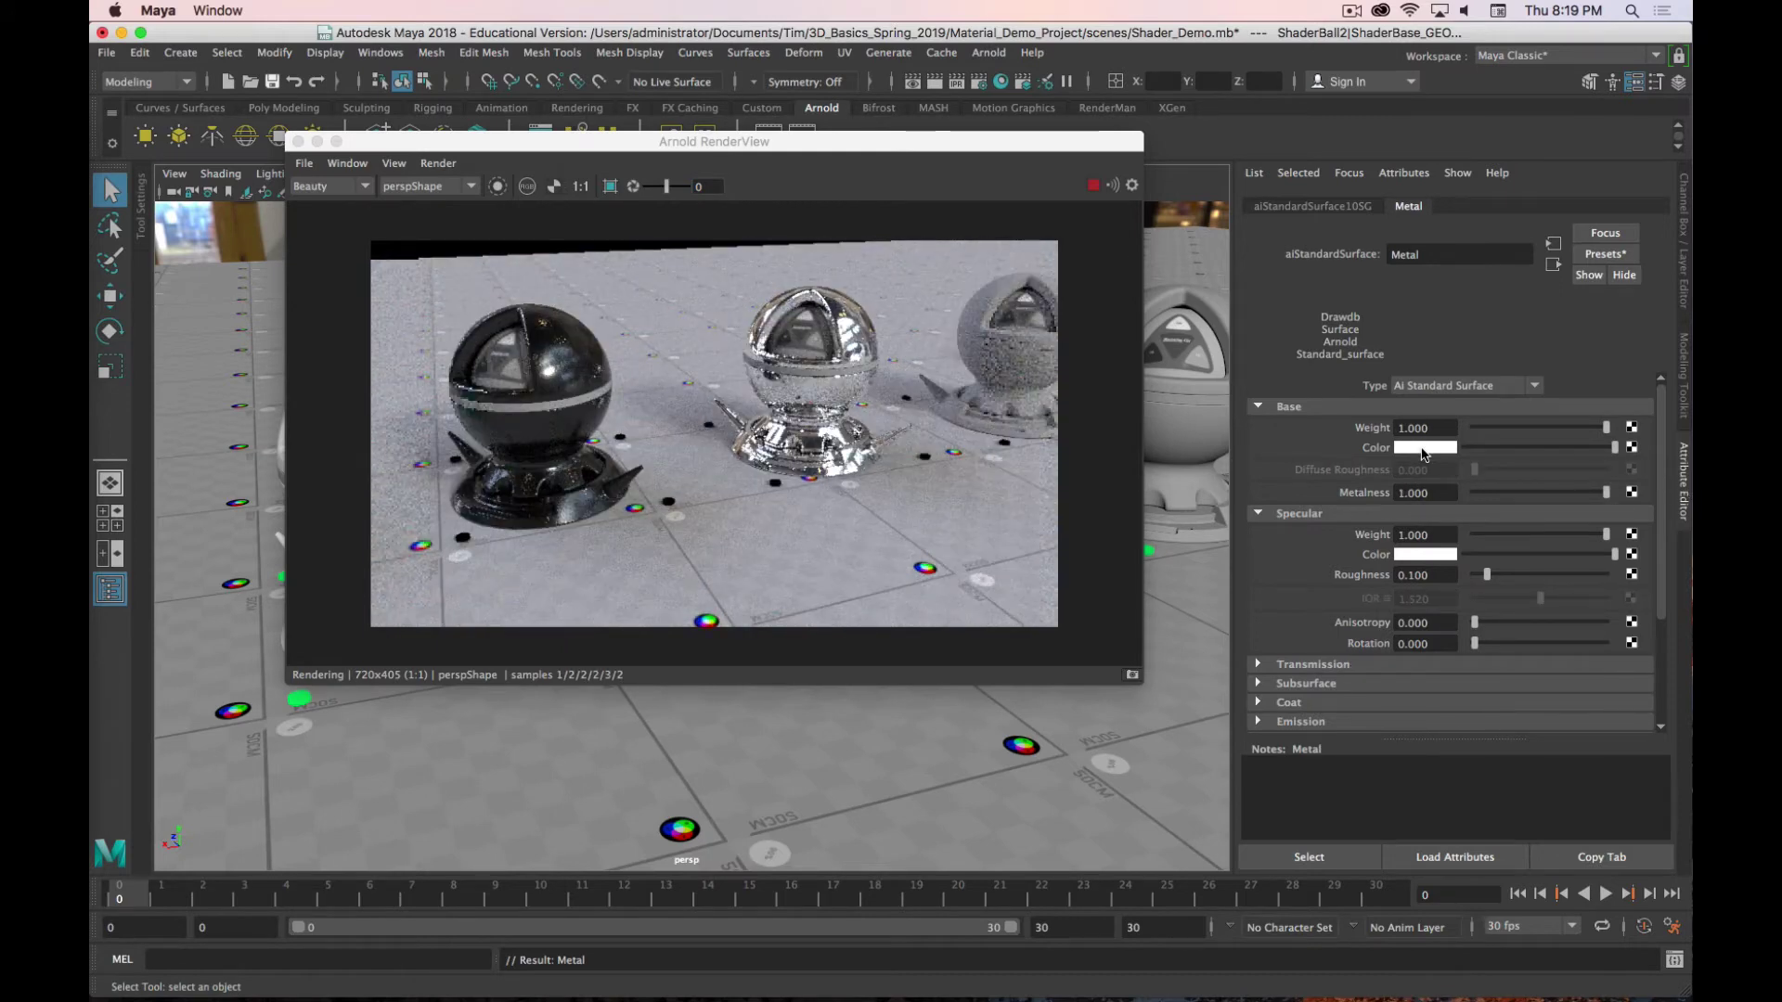
Step: Give the Metal material a dusty red base color and switch the color values to RGB, 0 to 1.0
left_click(1425, 554)
left_click(1438, 451)
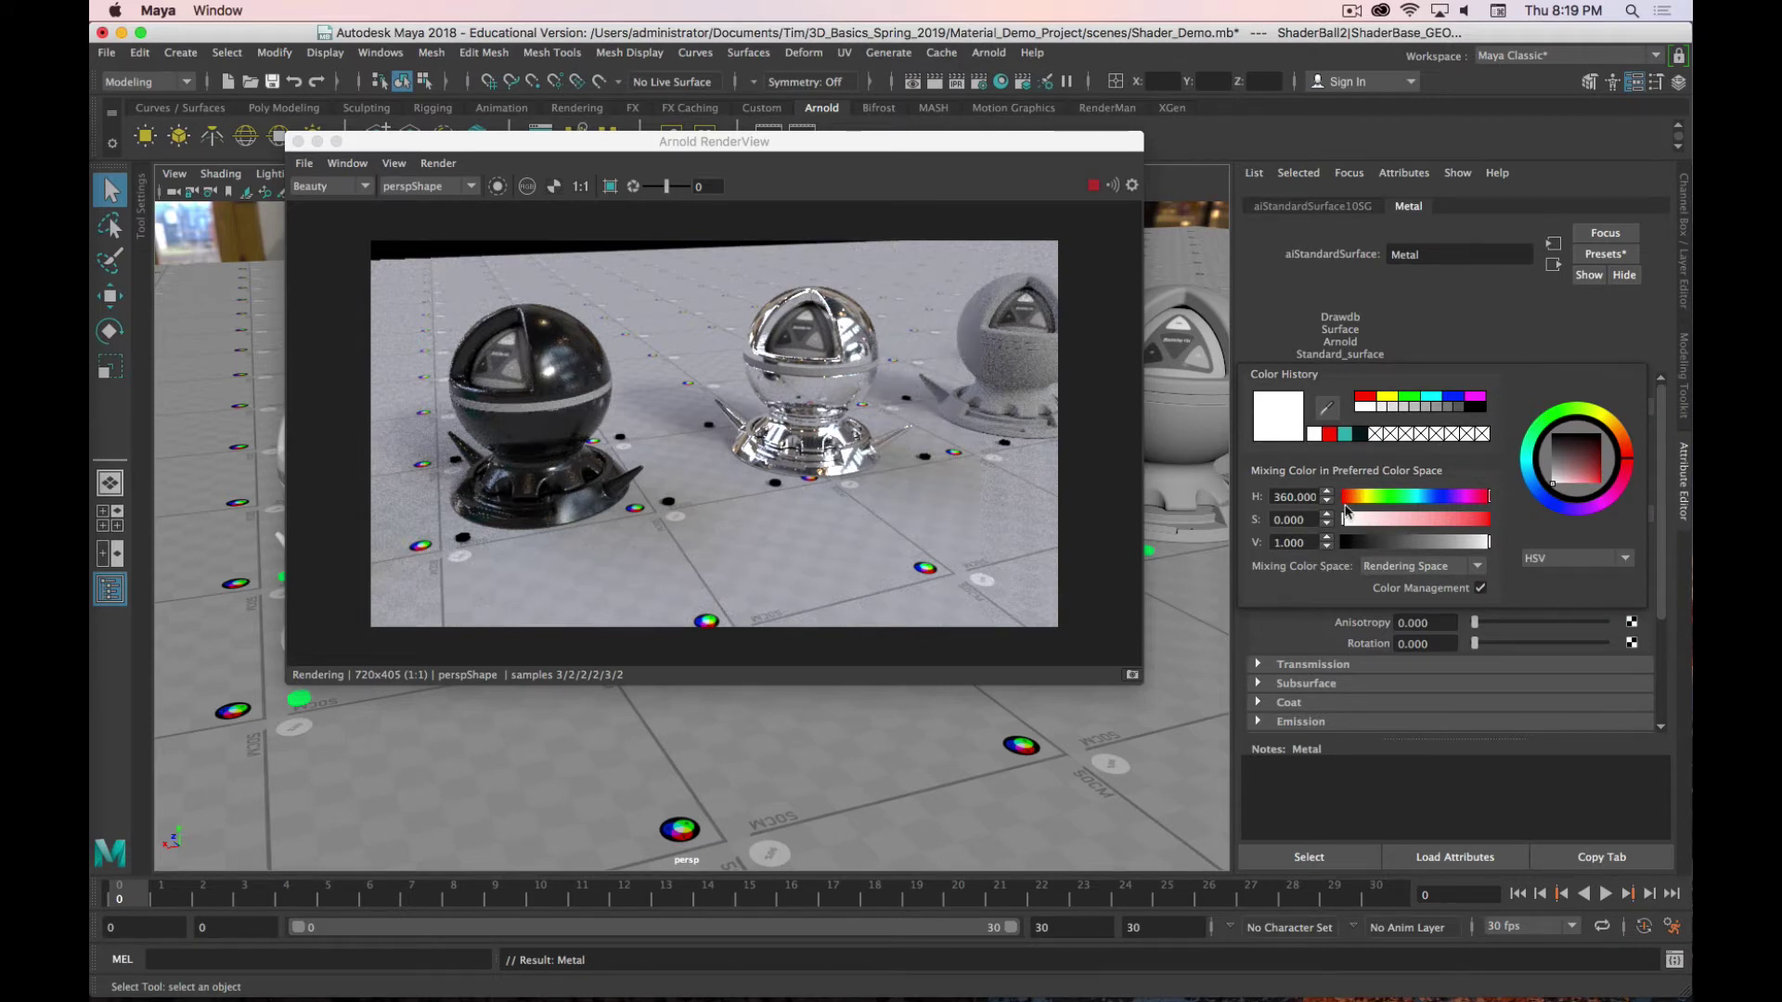
left_click(1575, 471)
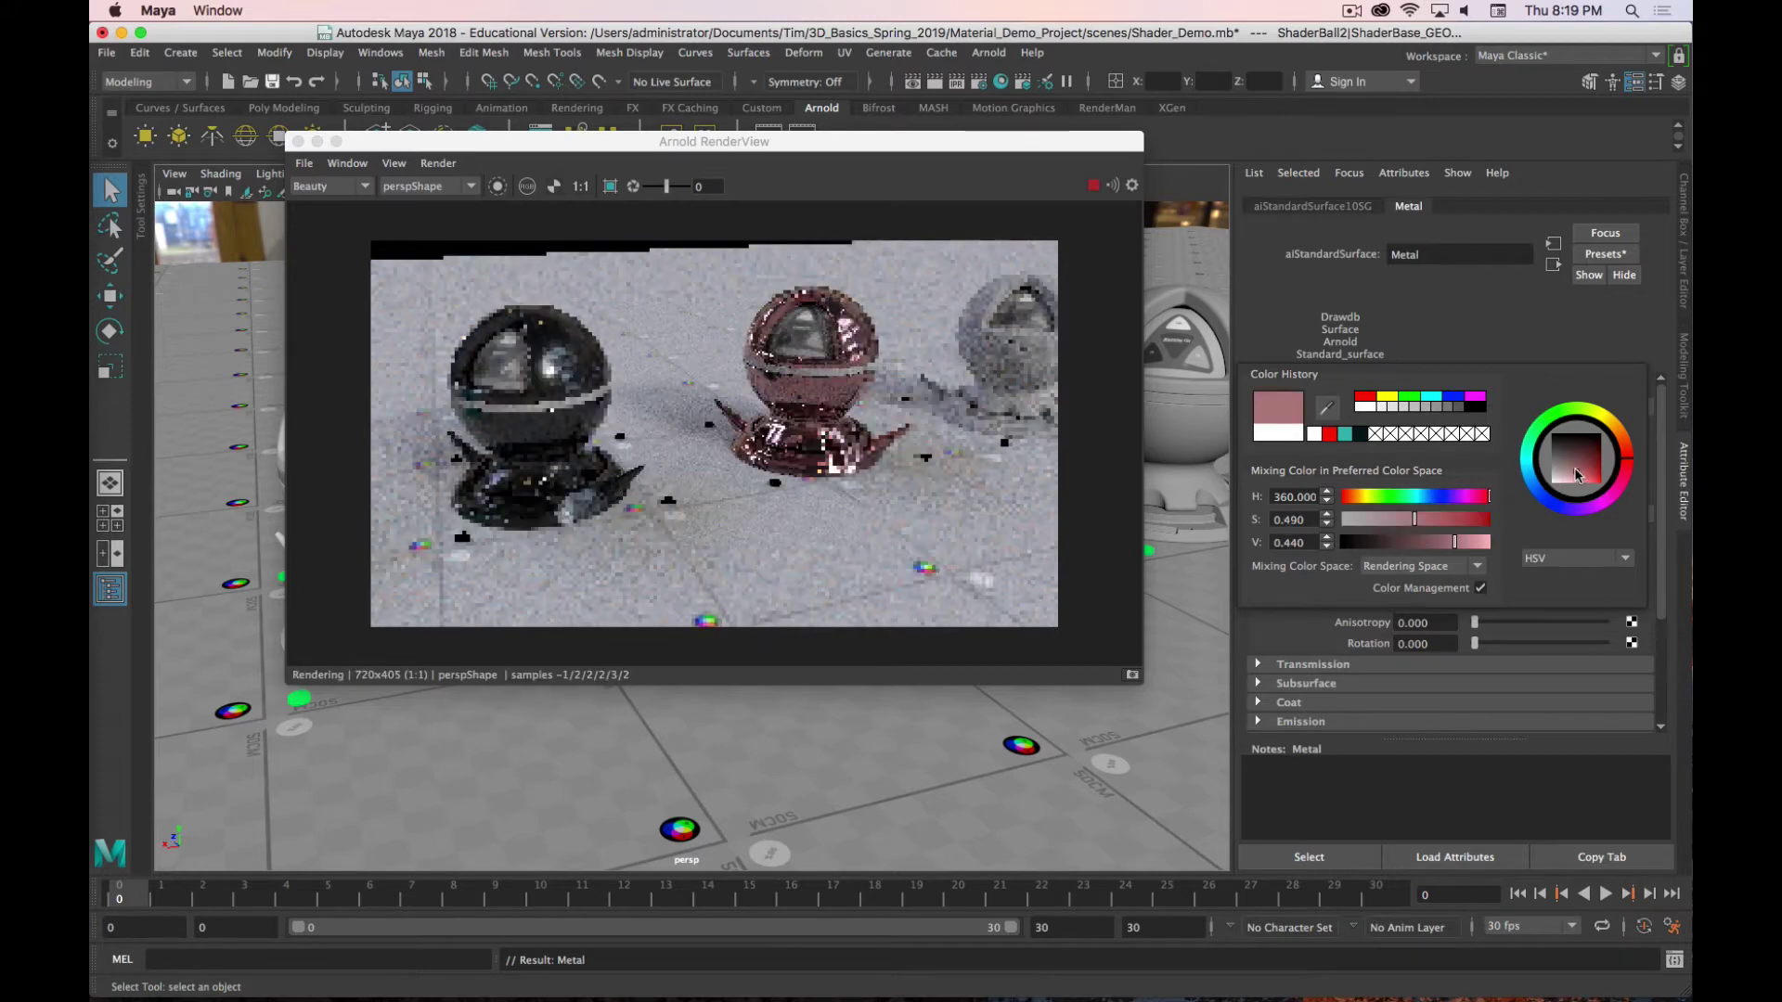
left_click(1597, 557)
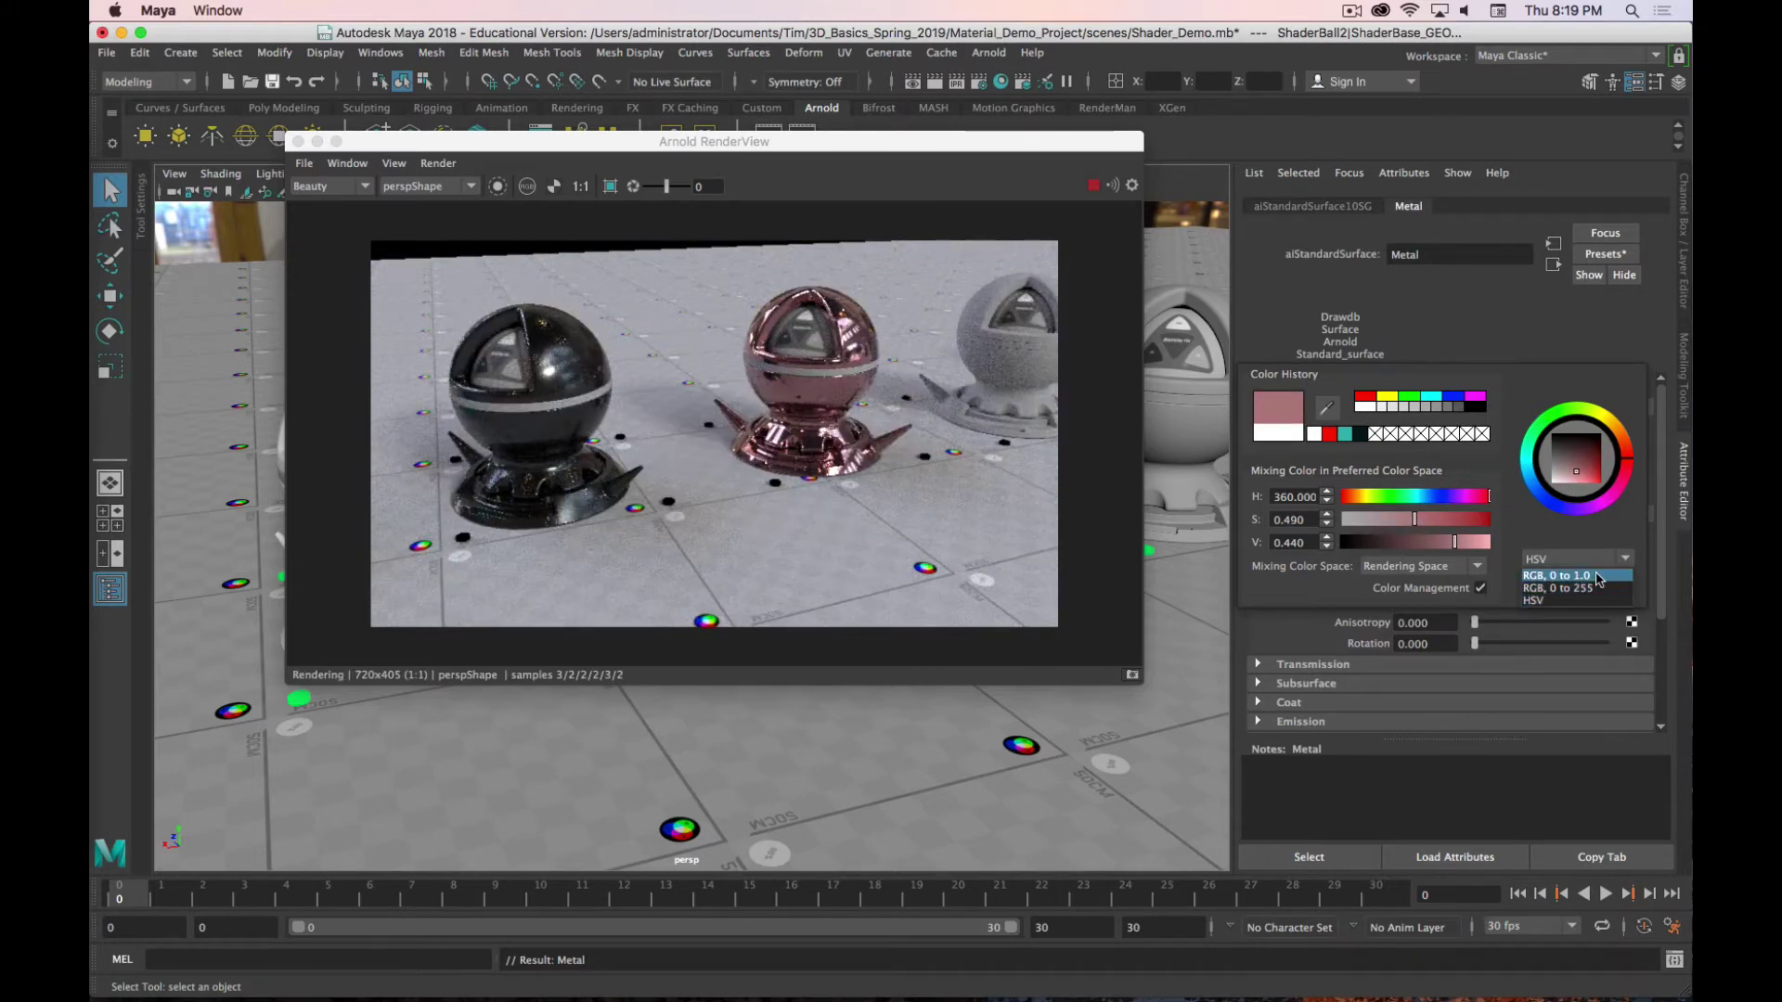
left_click(1556, 575)
Step: Set the Metal material's base color to R 0.926, G 0.721 and B 0.504
double_click(1304, 496)
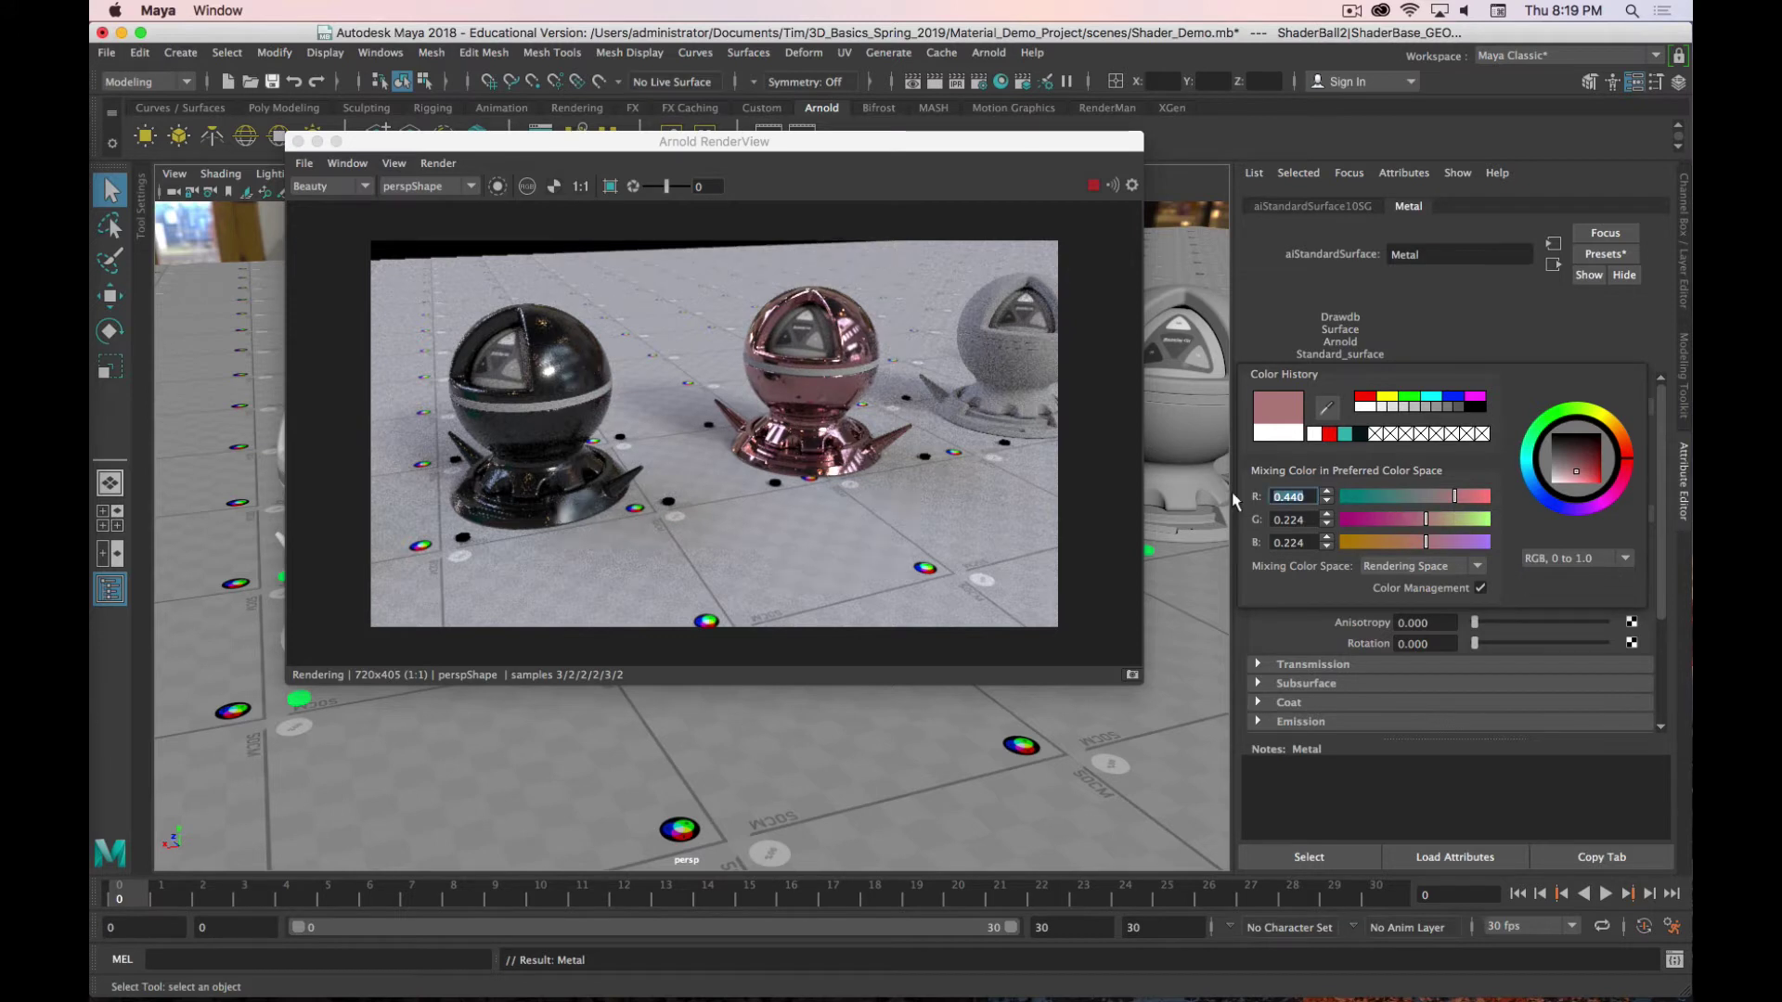
type(".926")
key("Tab")
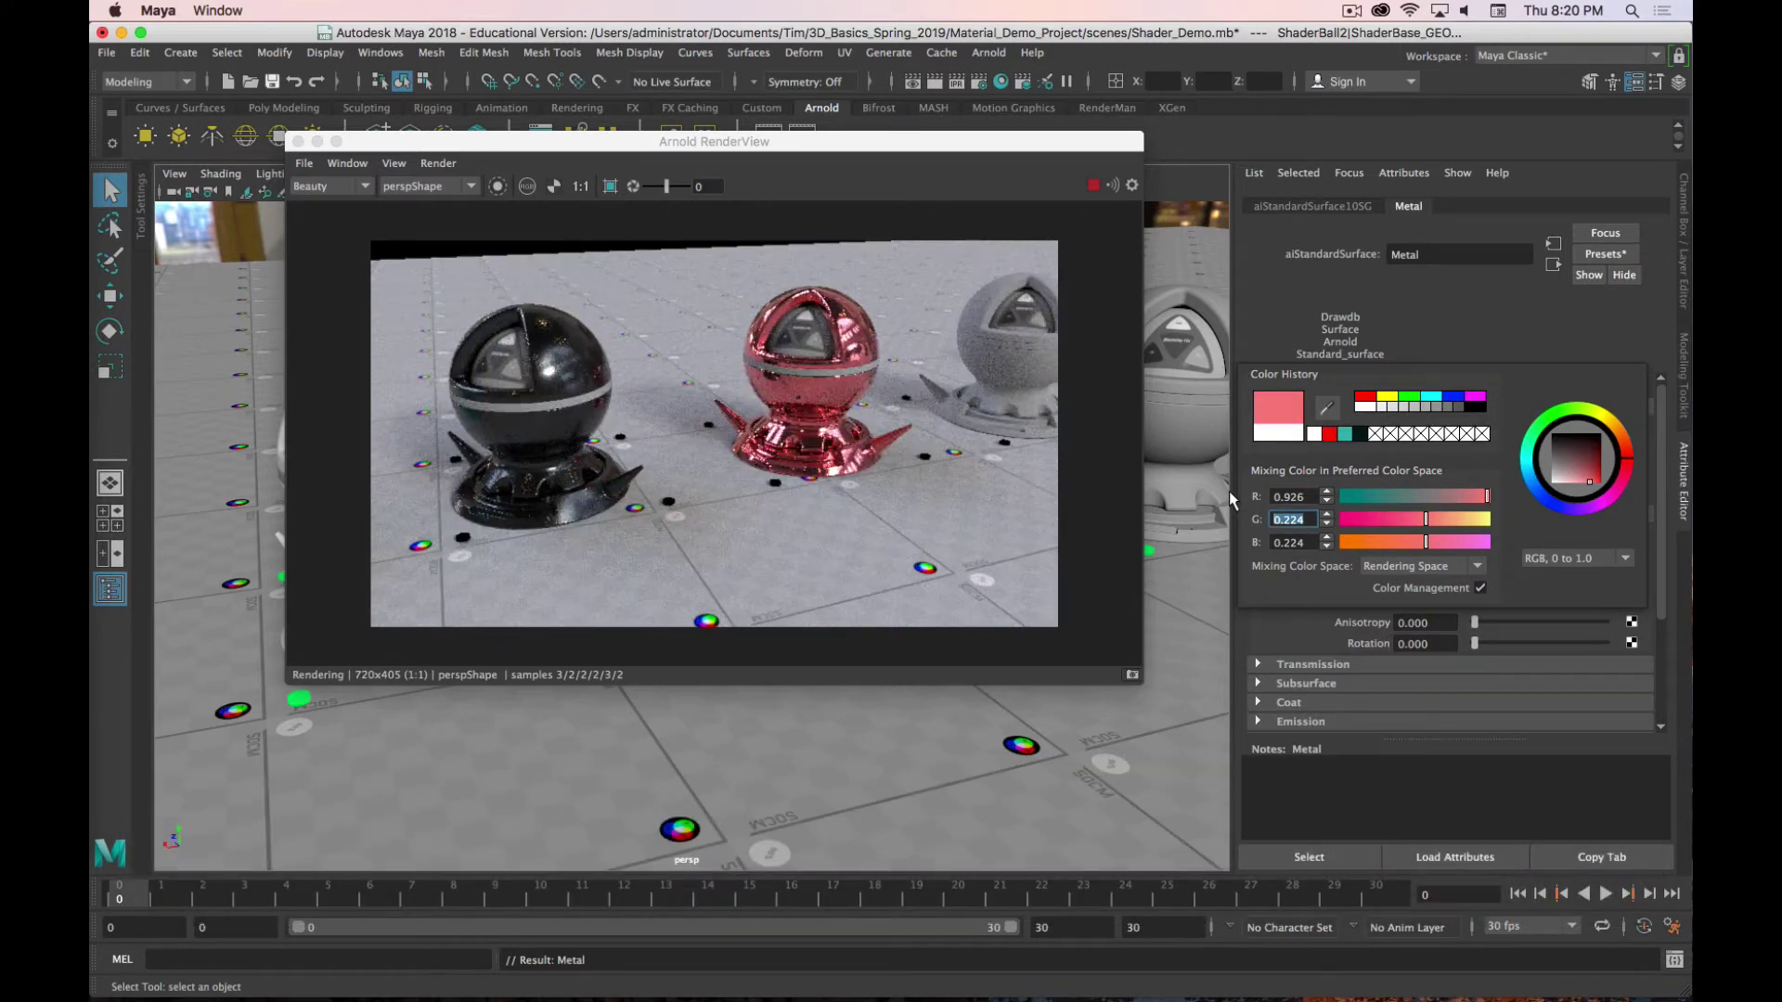
type(".721")
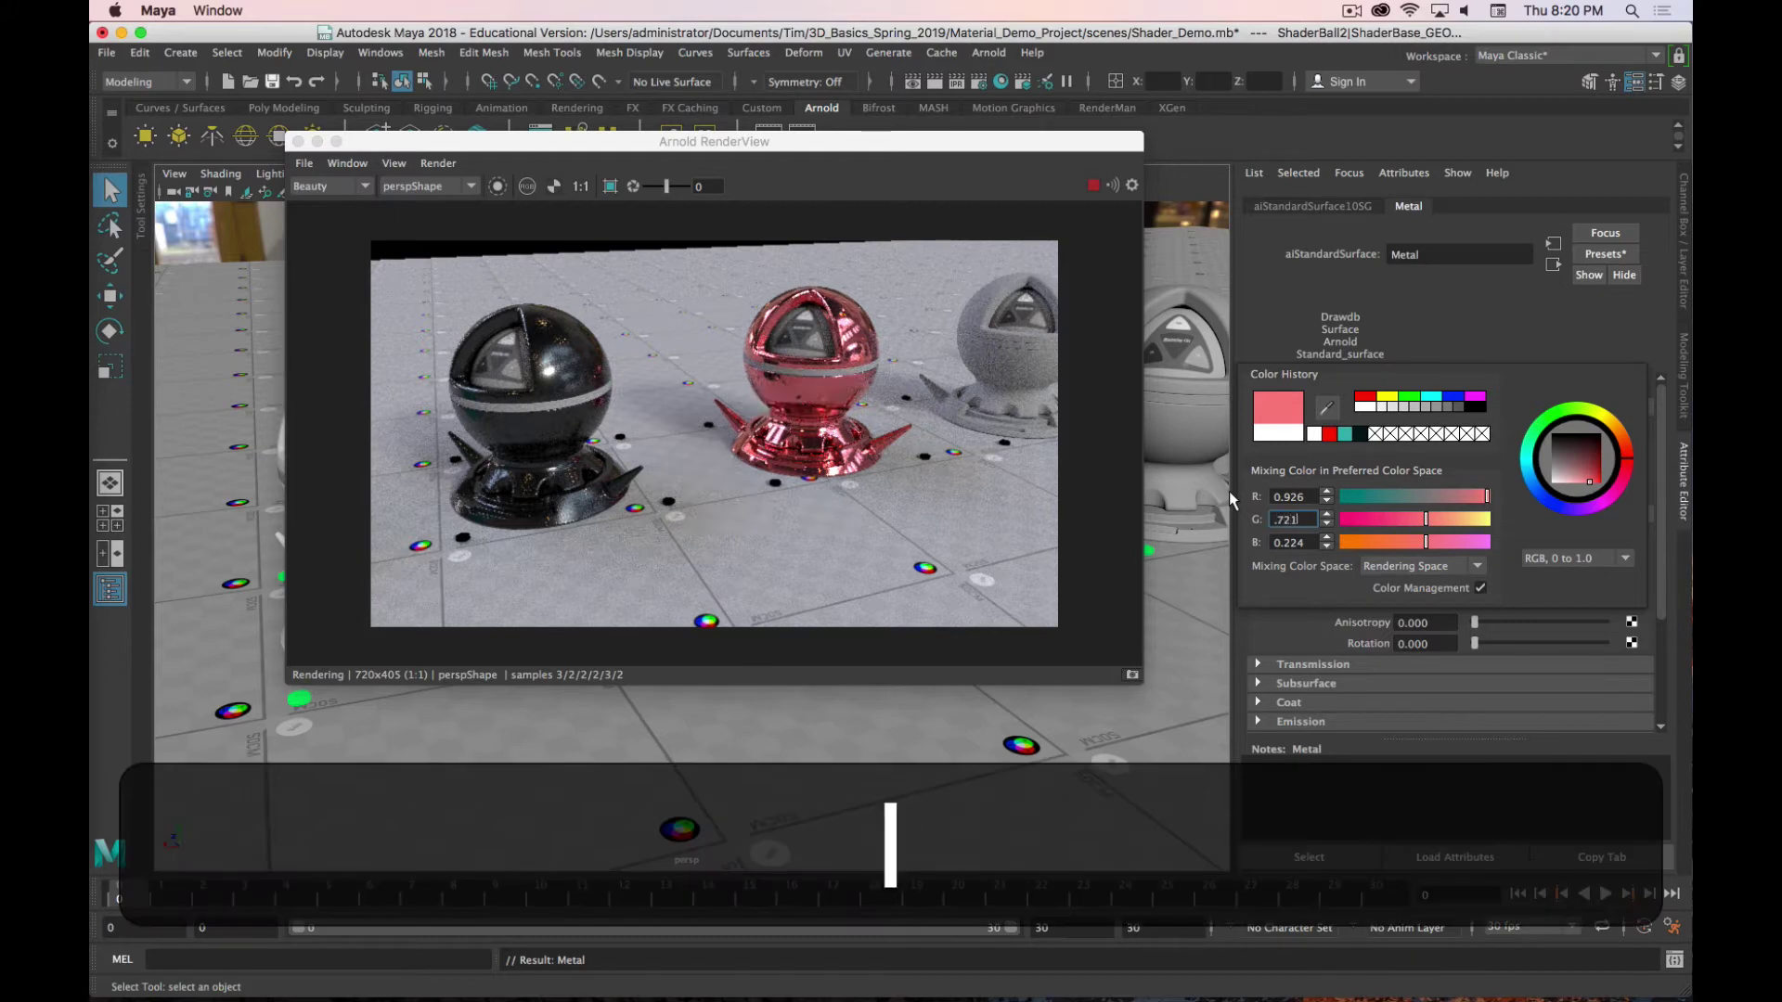
key("Tab")
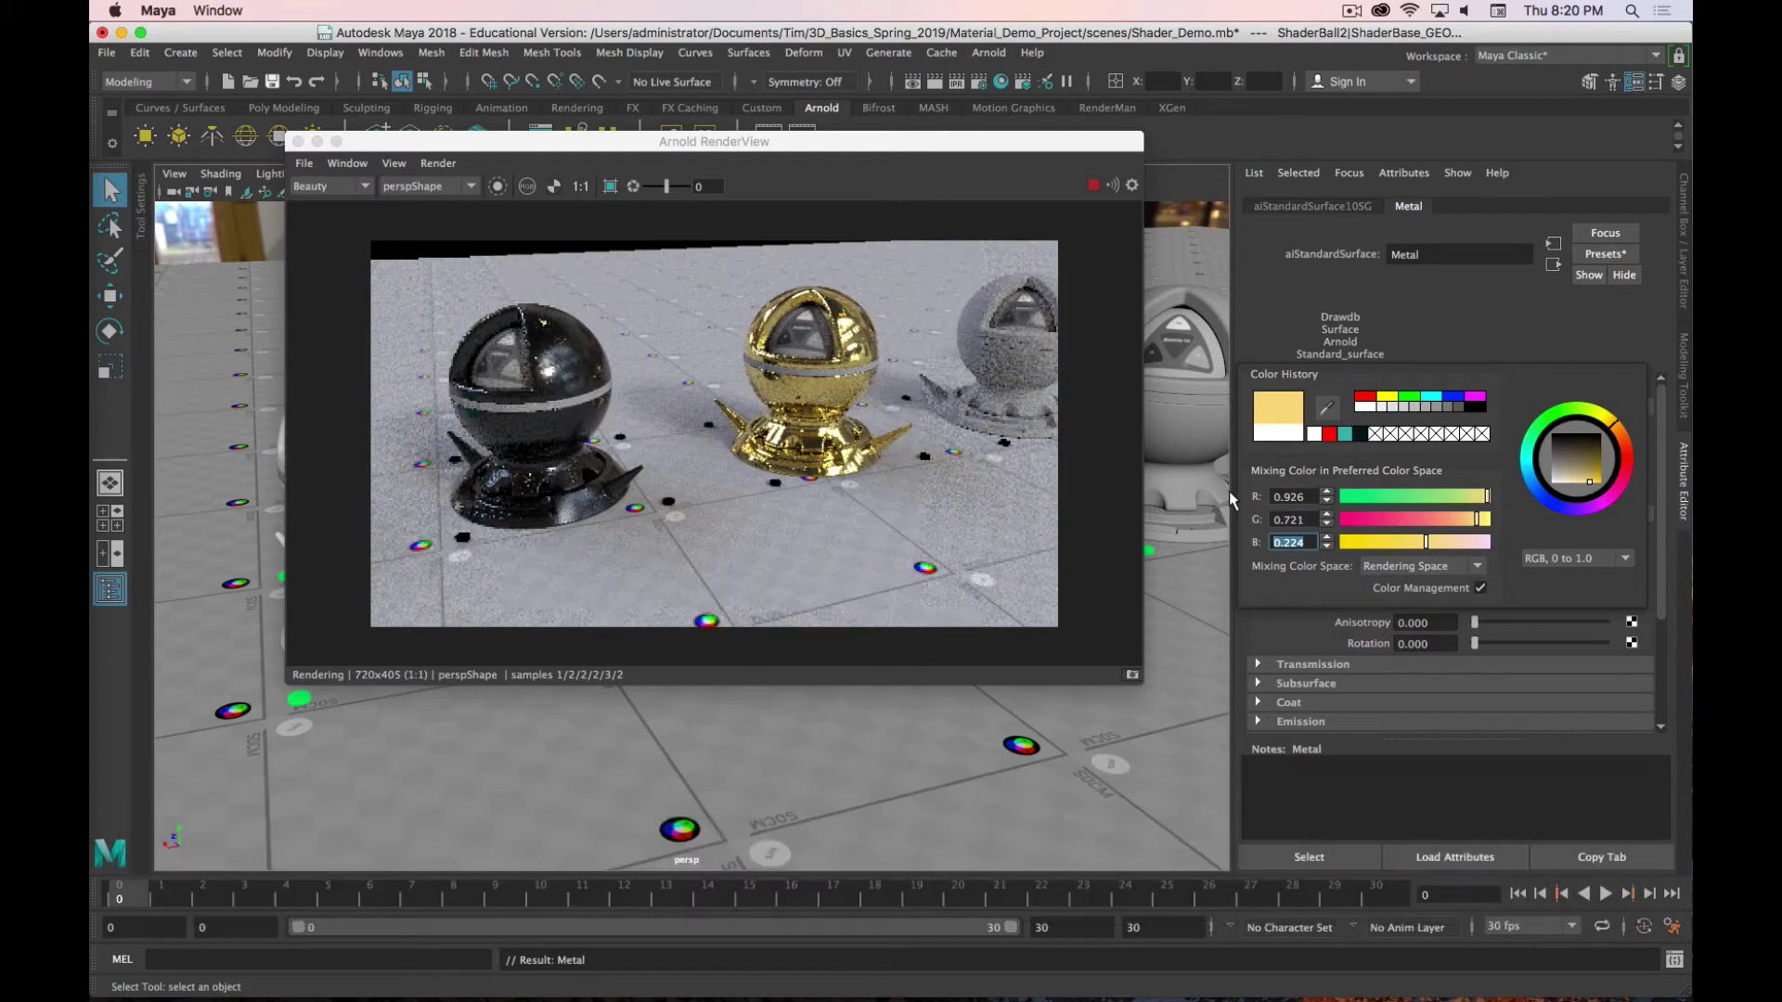
type(".504")
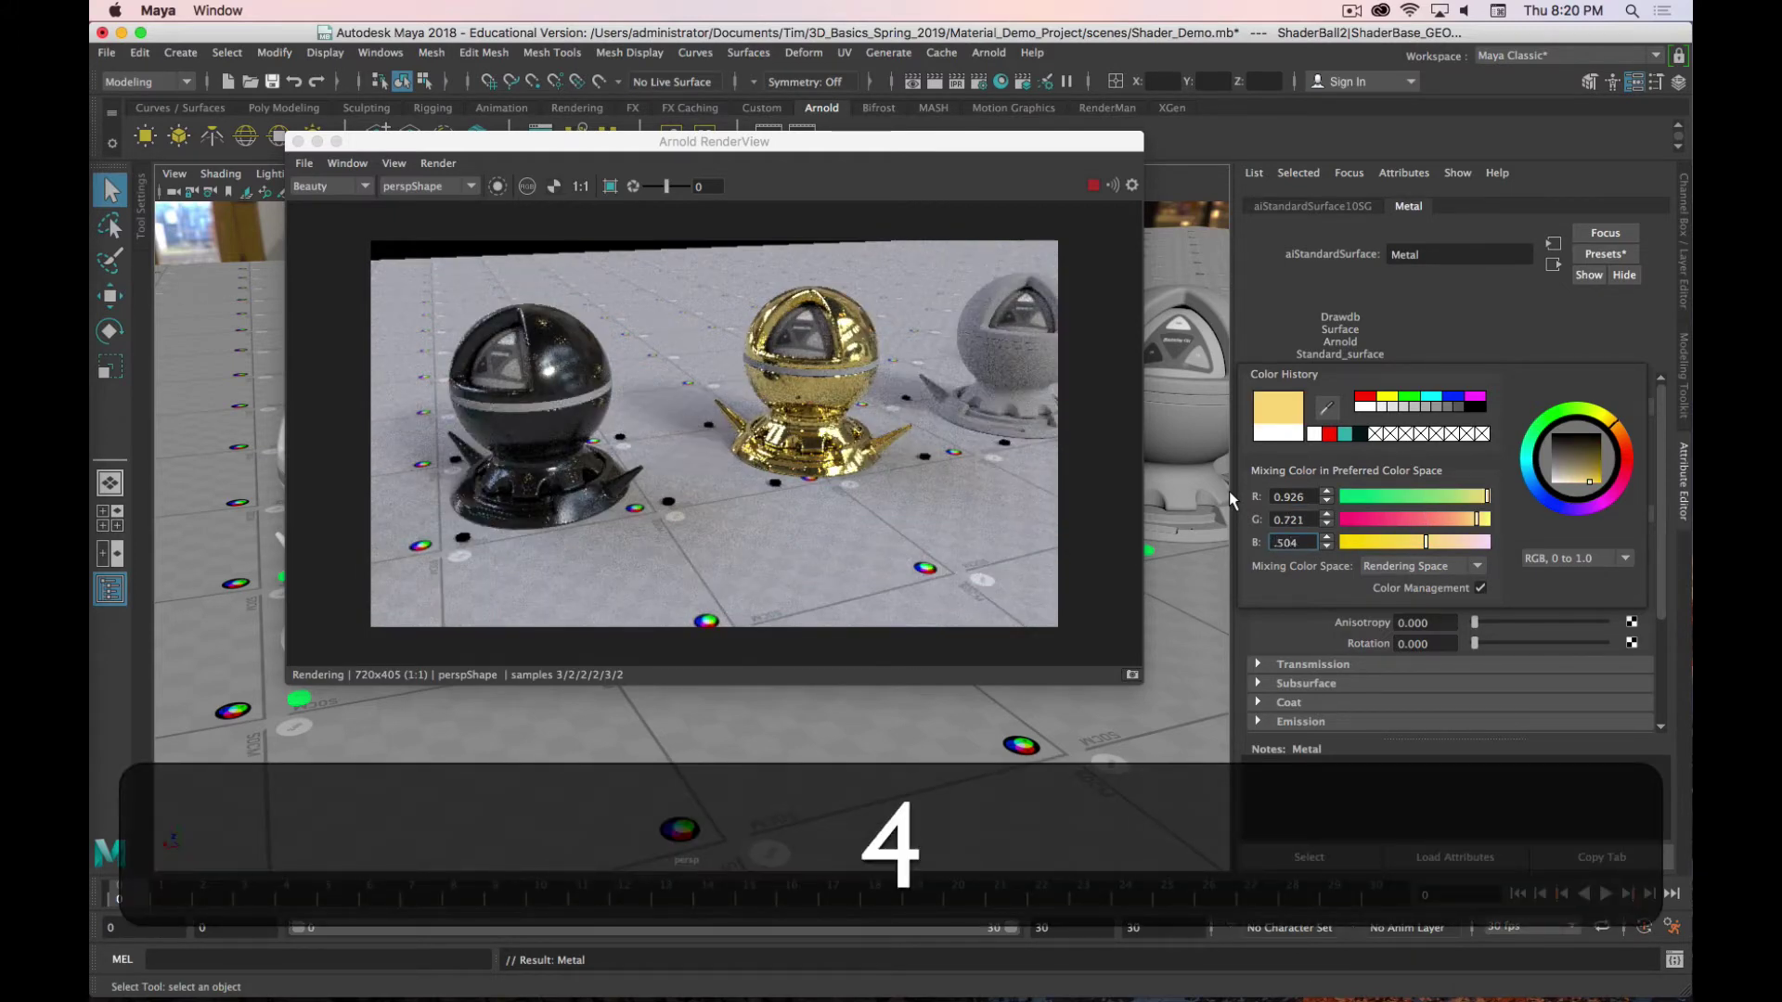
key("Return")
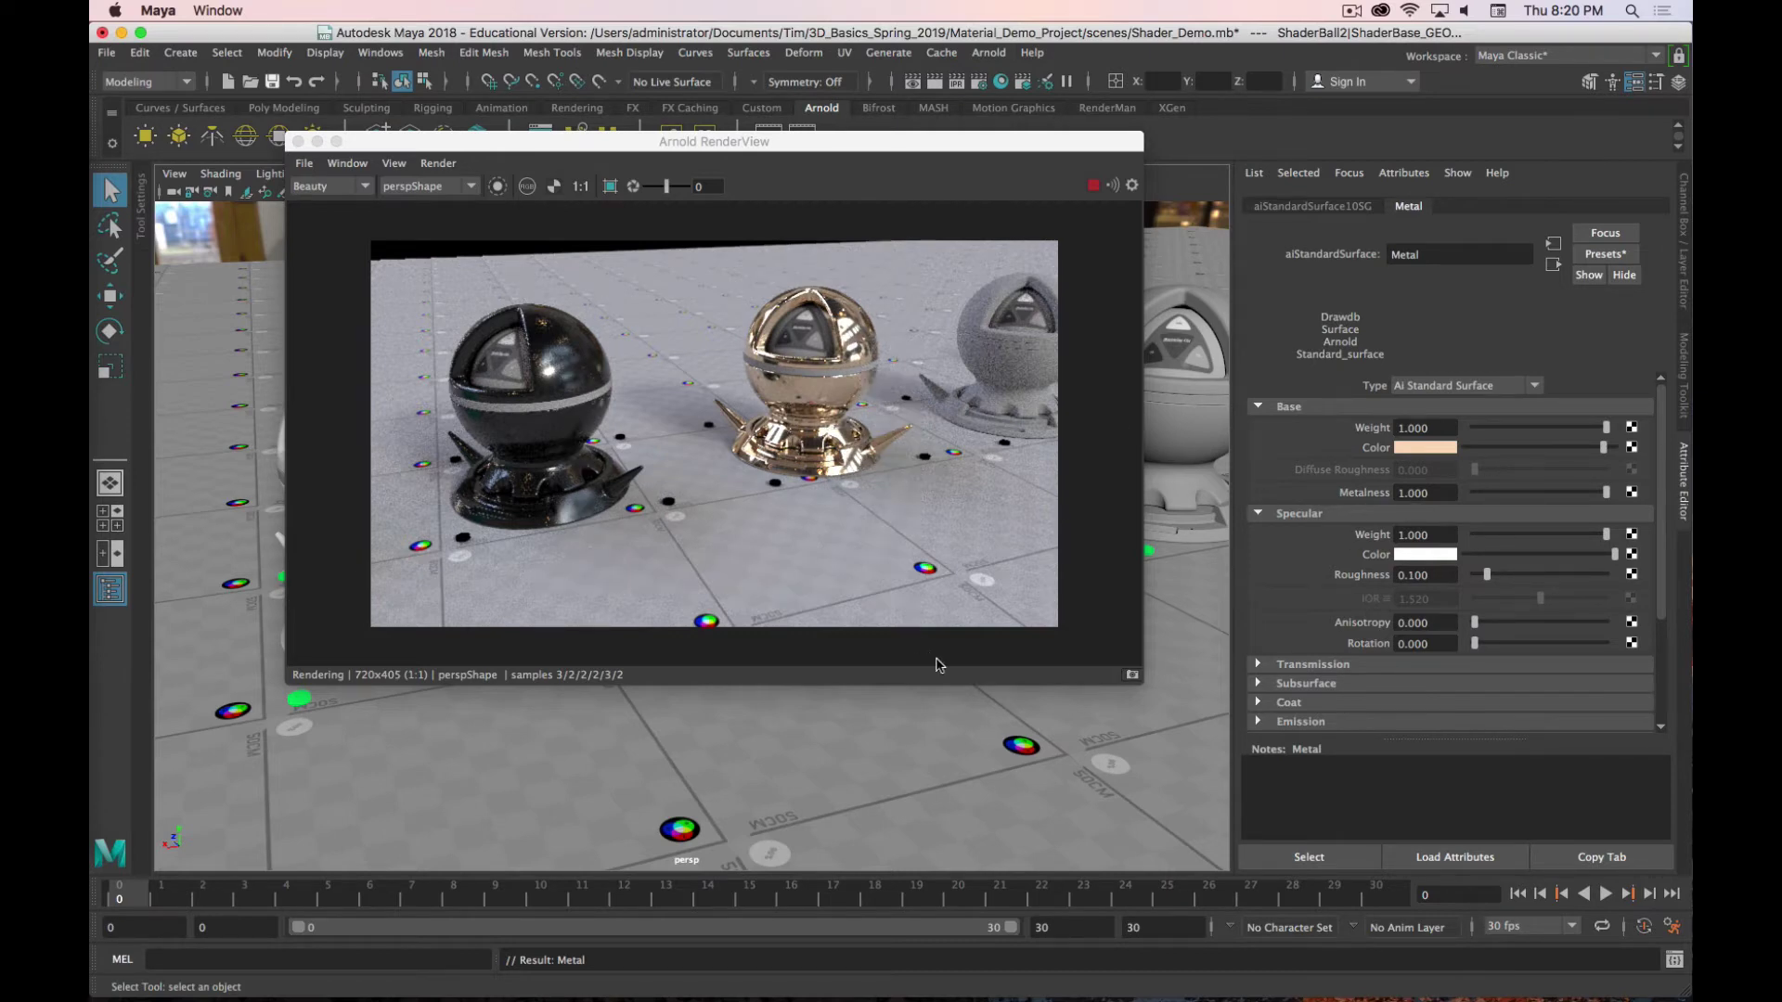
scroll(939, 664, "up", 1)
scroll(965, 664, "down", 1)
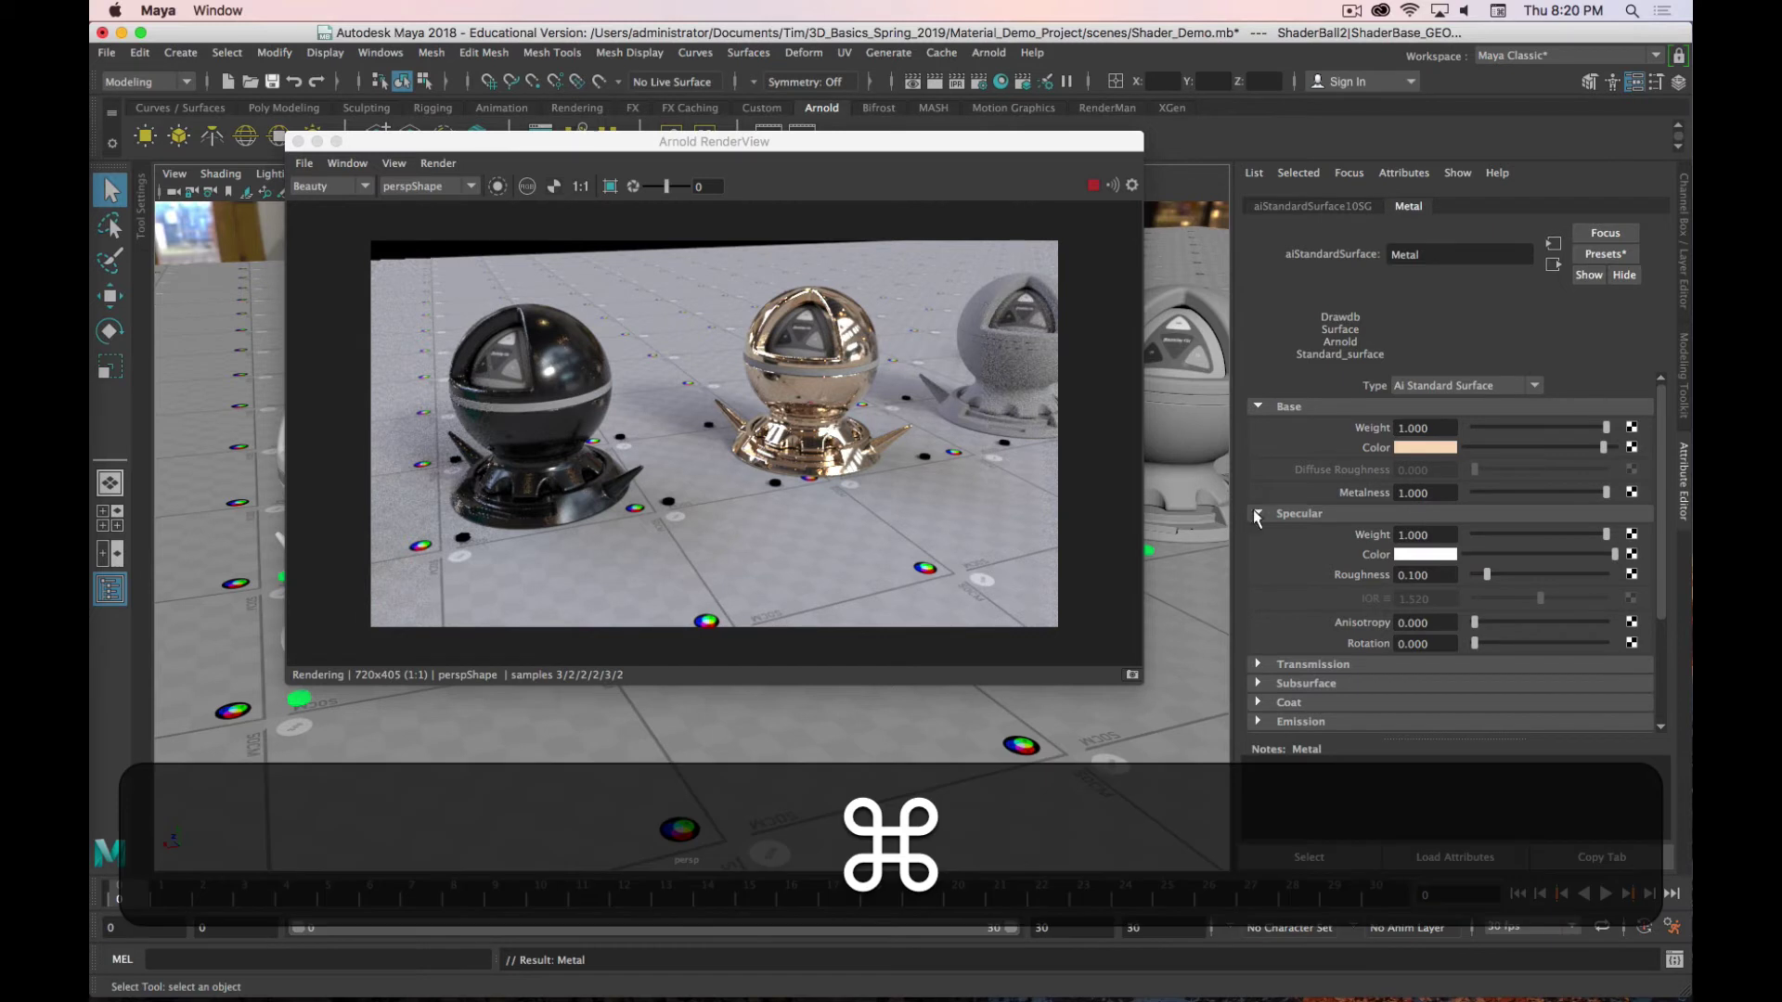
key("super+period")
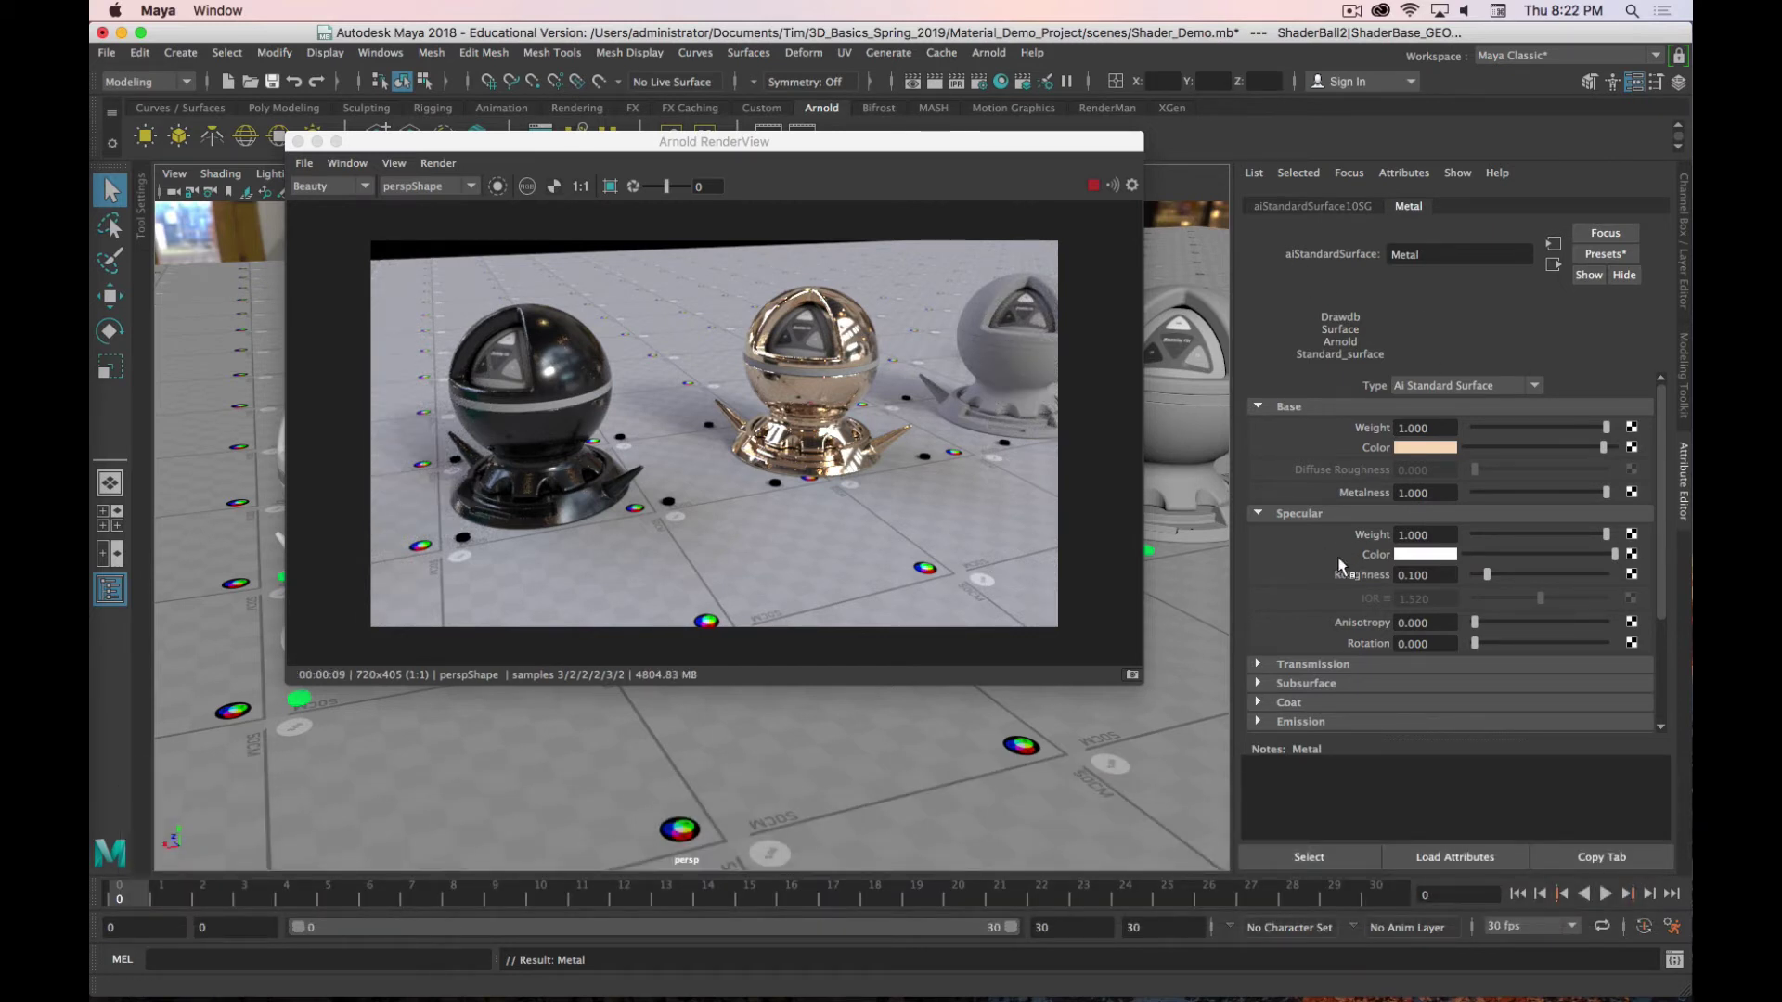
Step: Set the red value of the Metal material's specular color to 0.996 and open its green value for editing
left_click(1427, 555)
left_click(1436, 556)
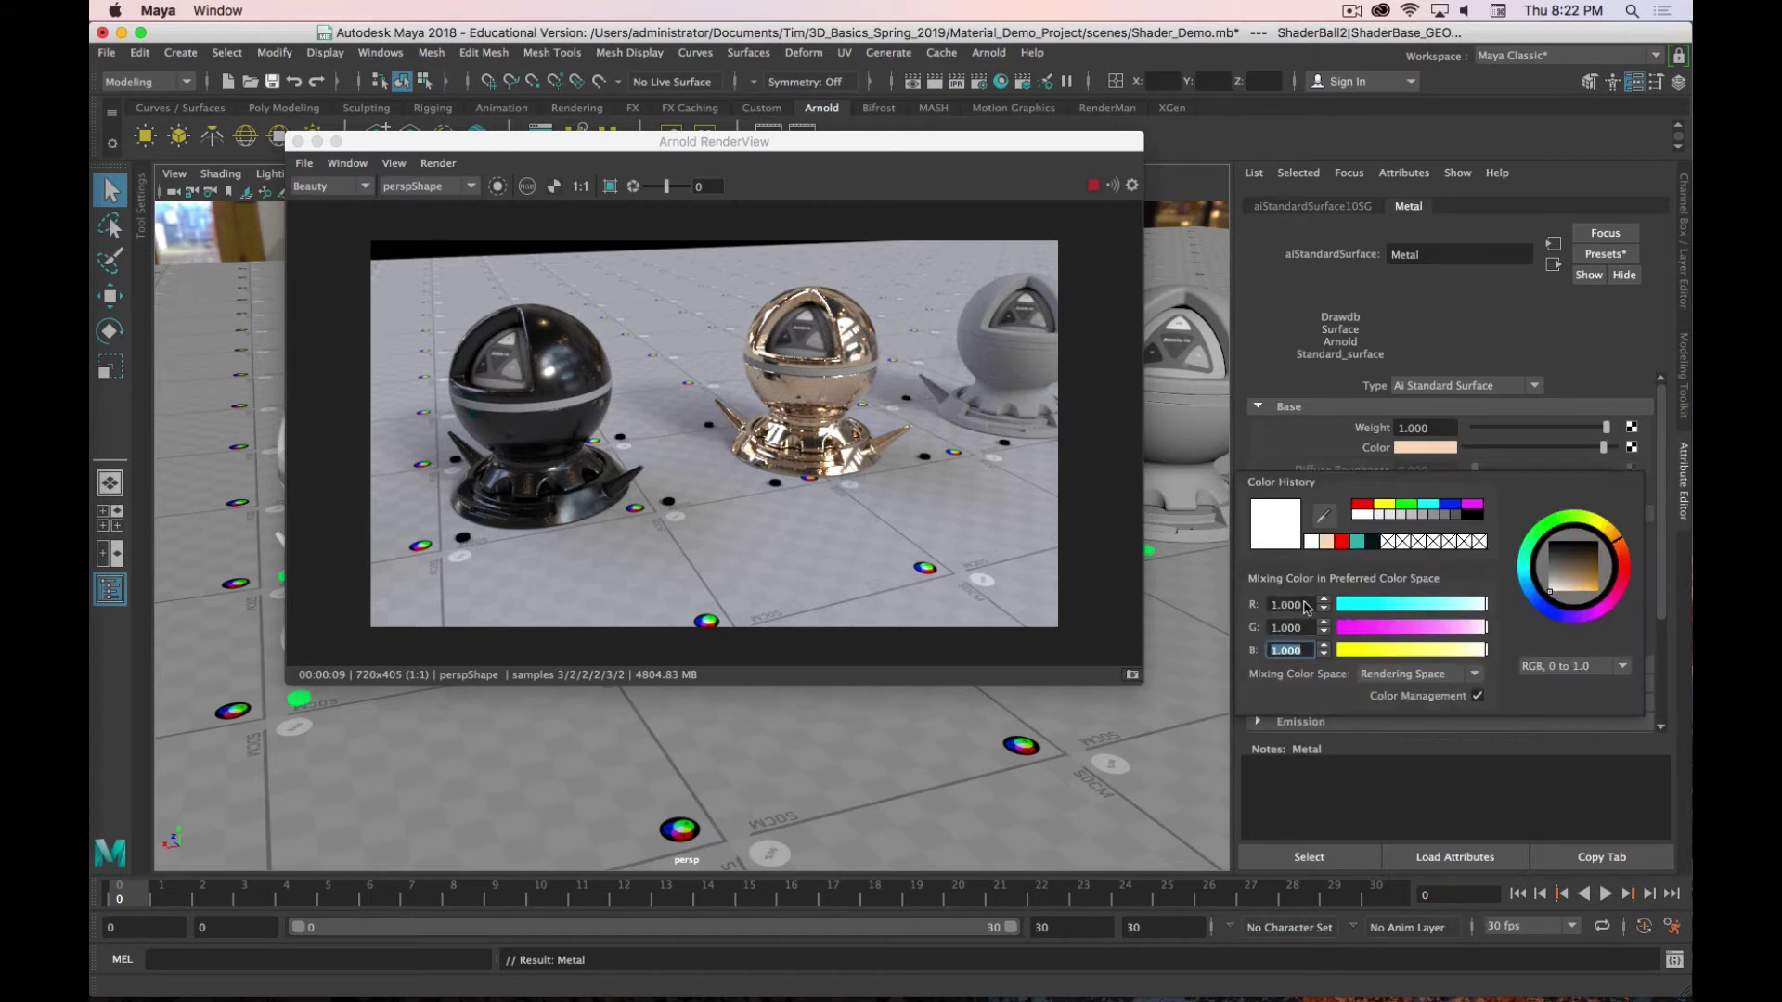
left_click_drag(1305, 607, 1244, 604)
type(".996")
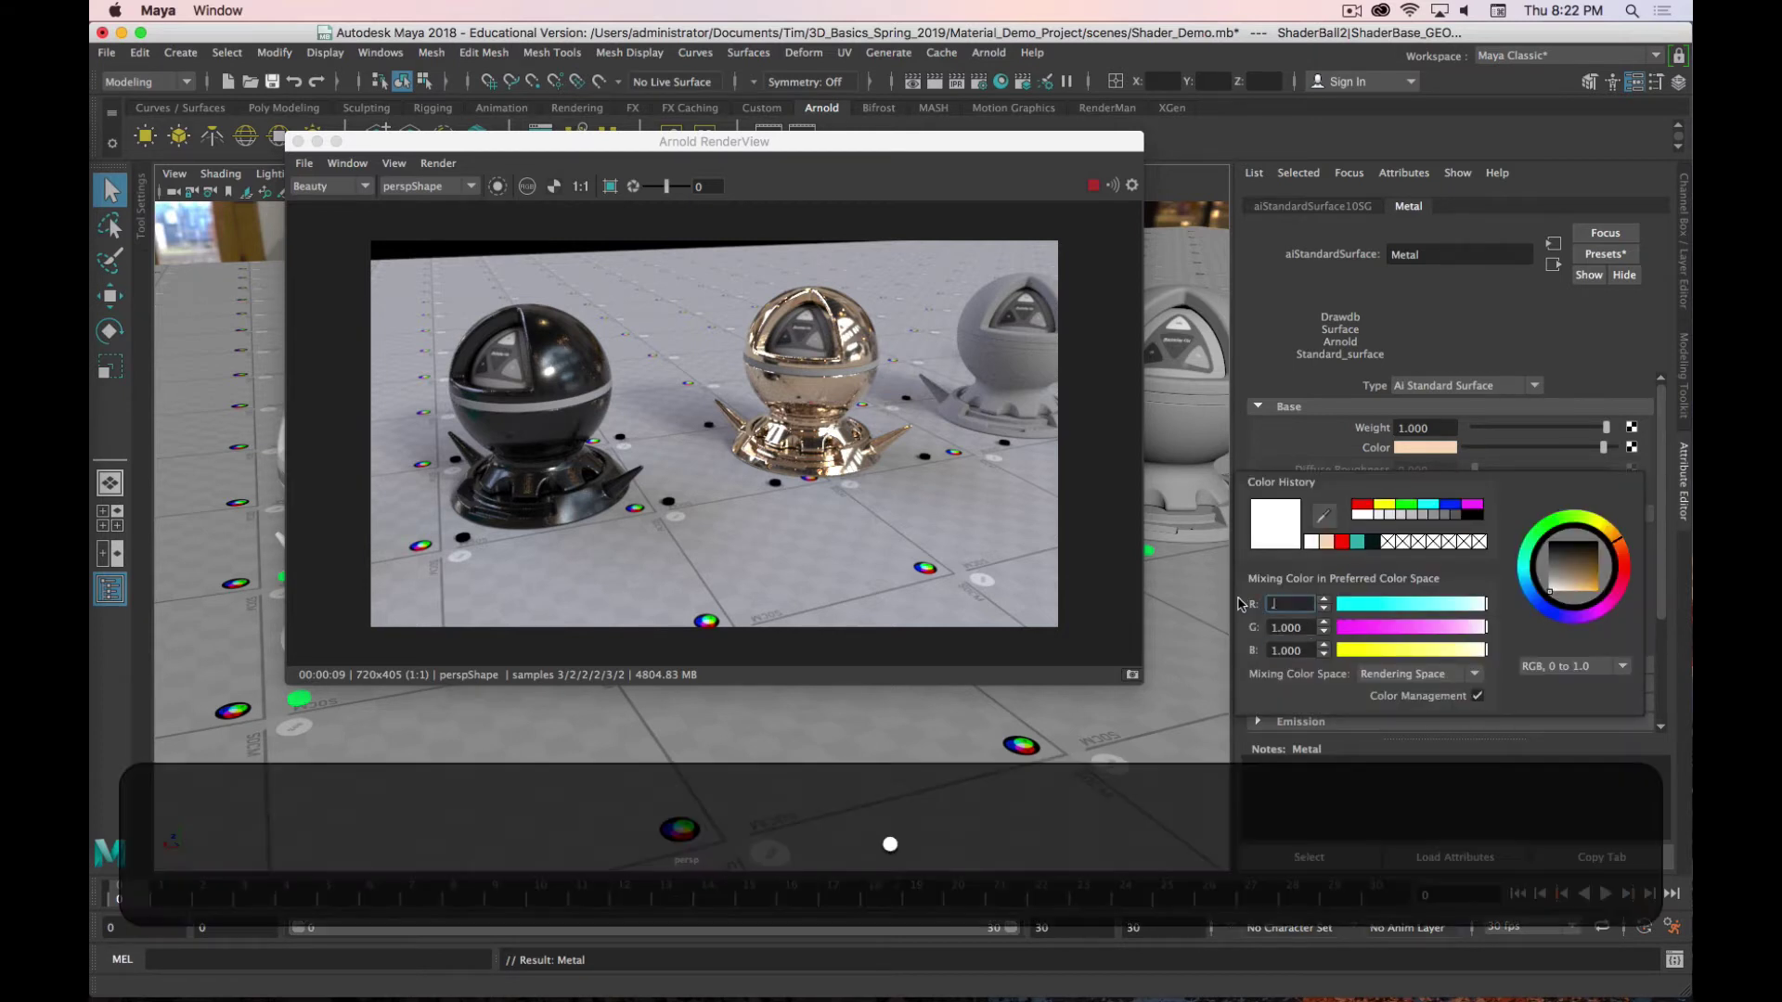
key("Tab")
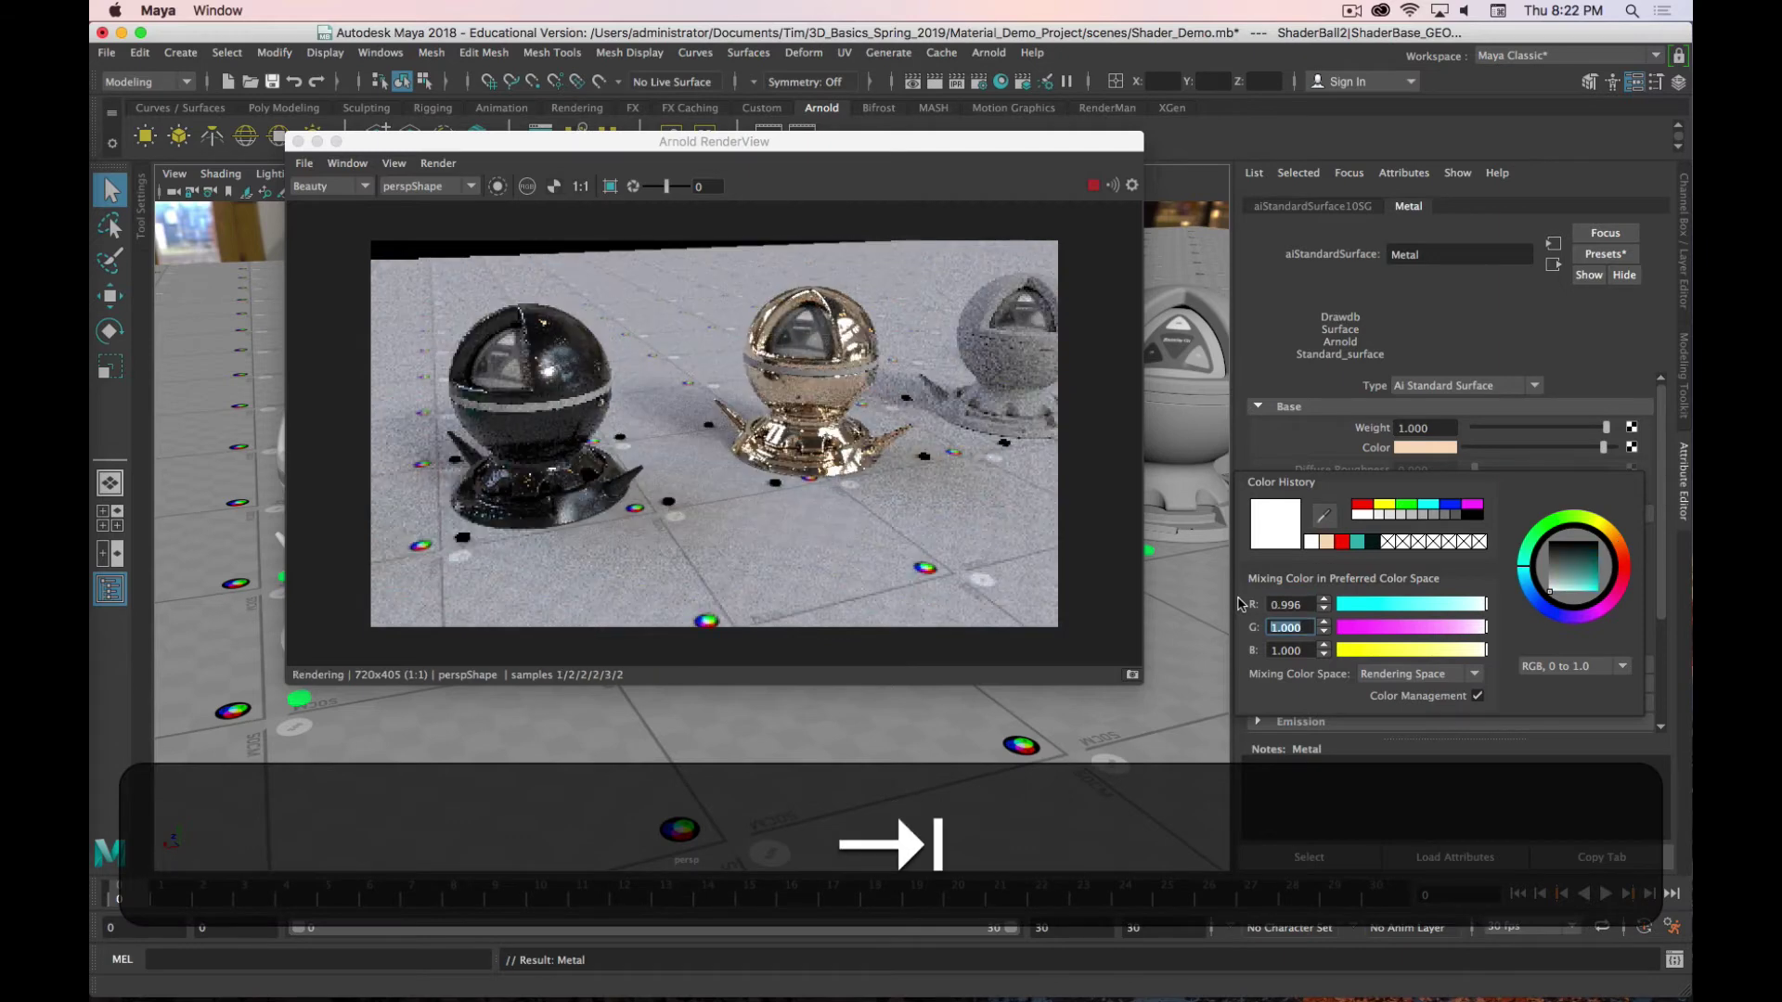
type(".8")
key("BackSpace")
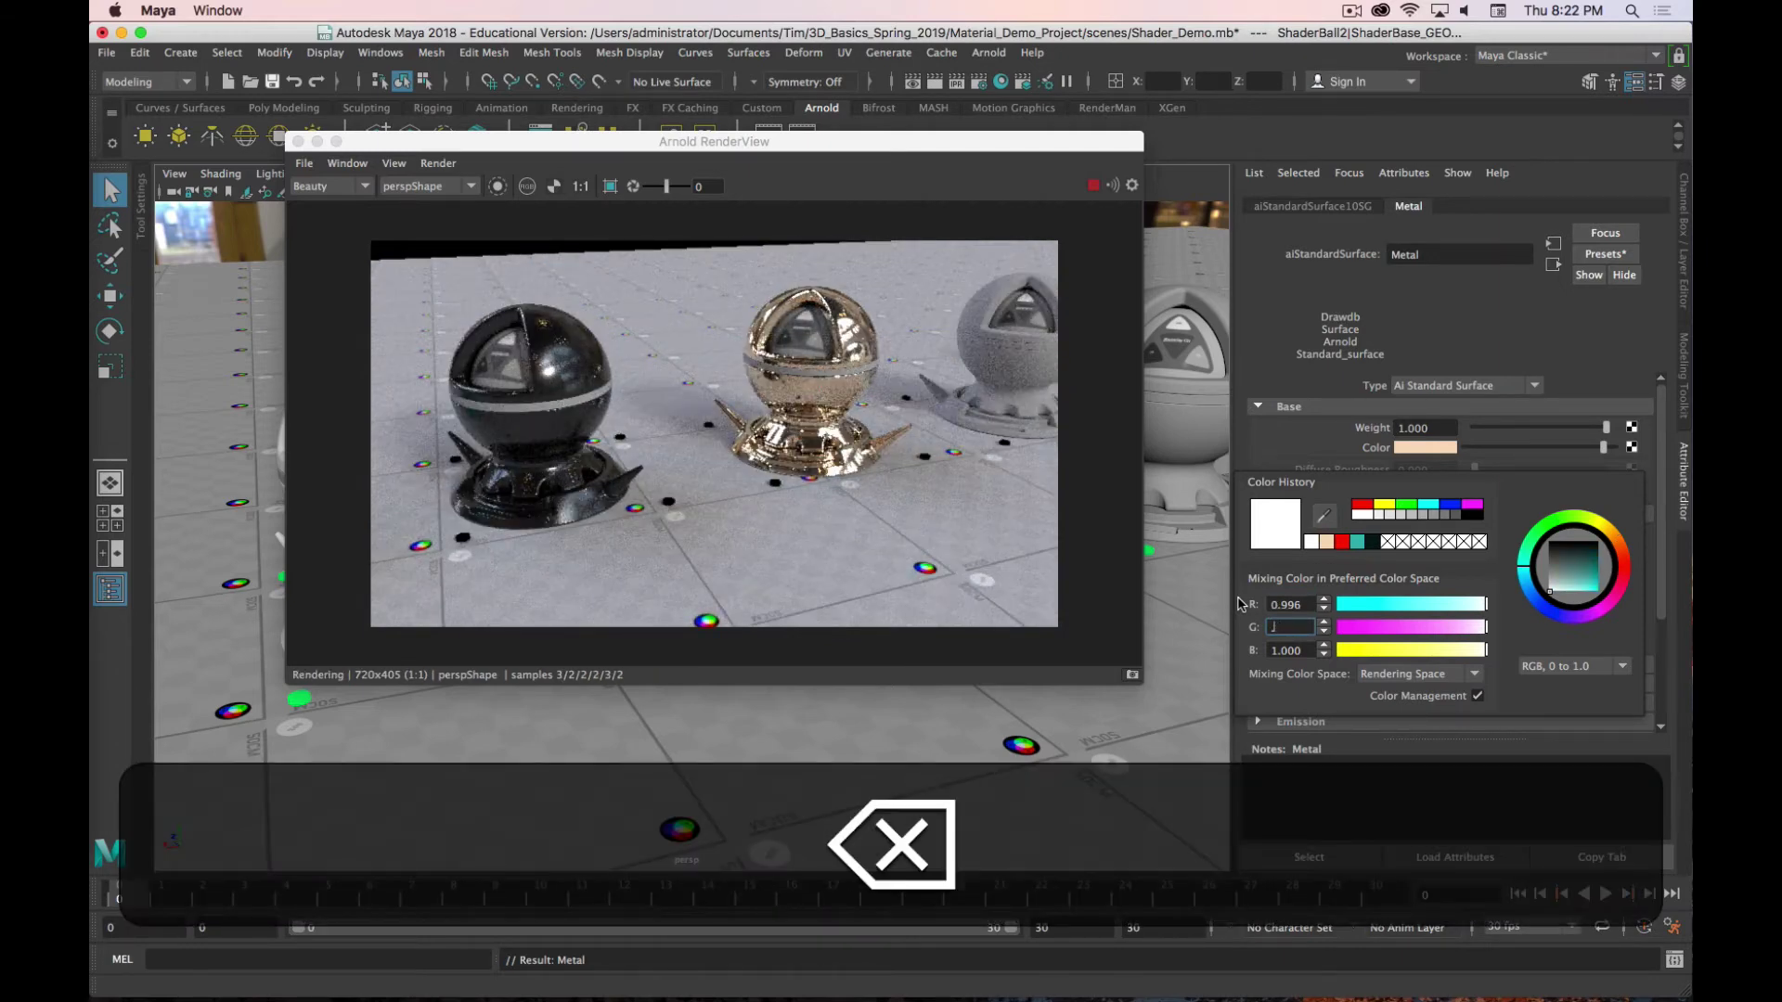
Step: Set the metal material's specular color to green 0.957 and blue 0.823
type("957")
key("Tab")
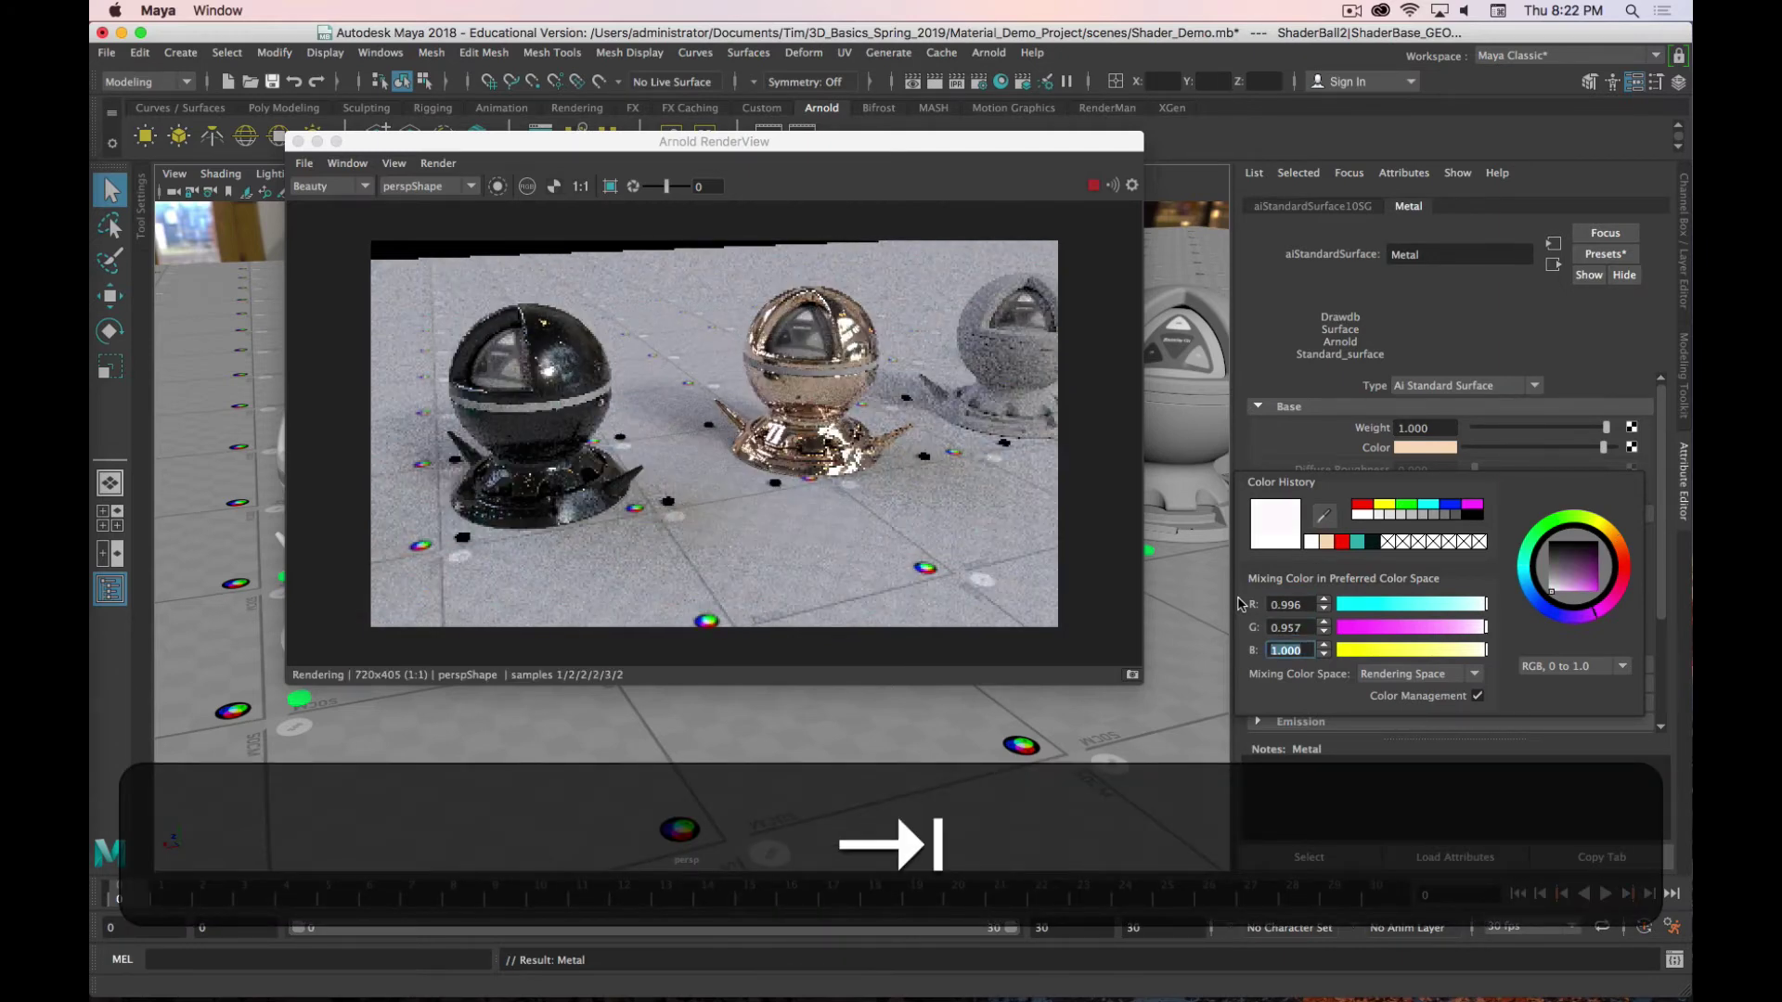
type(".823")
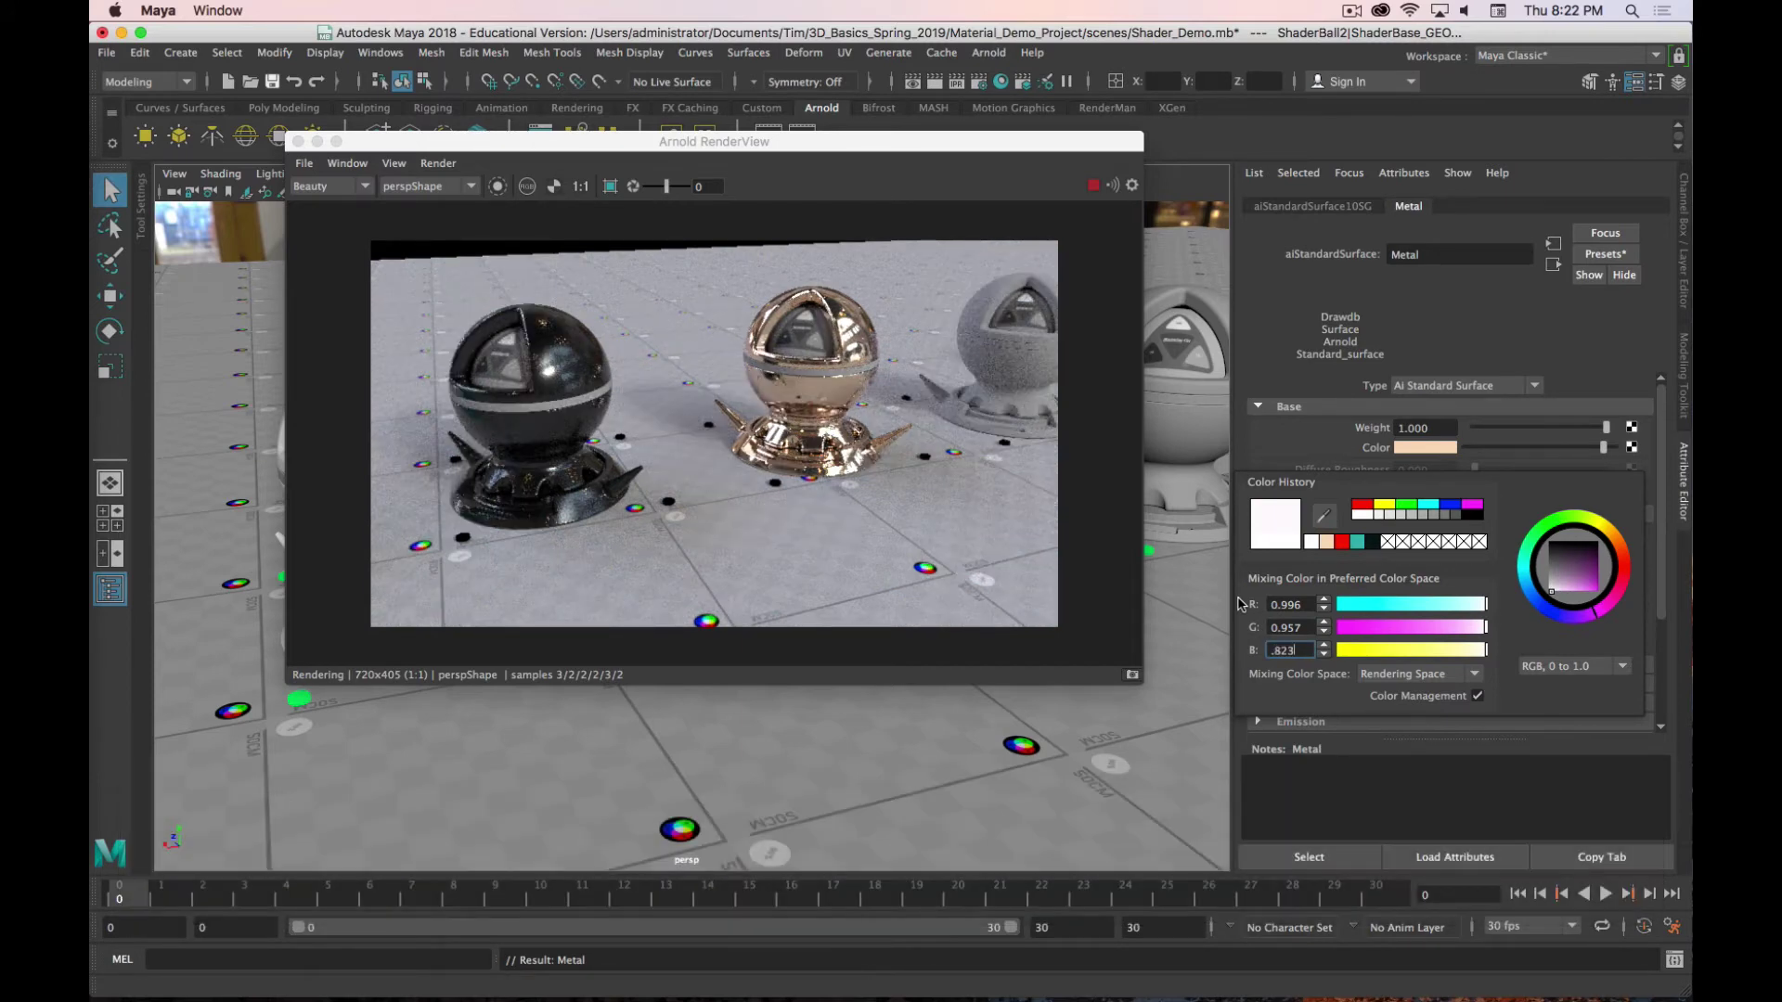
key("Return")
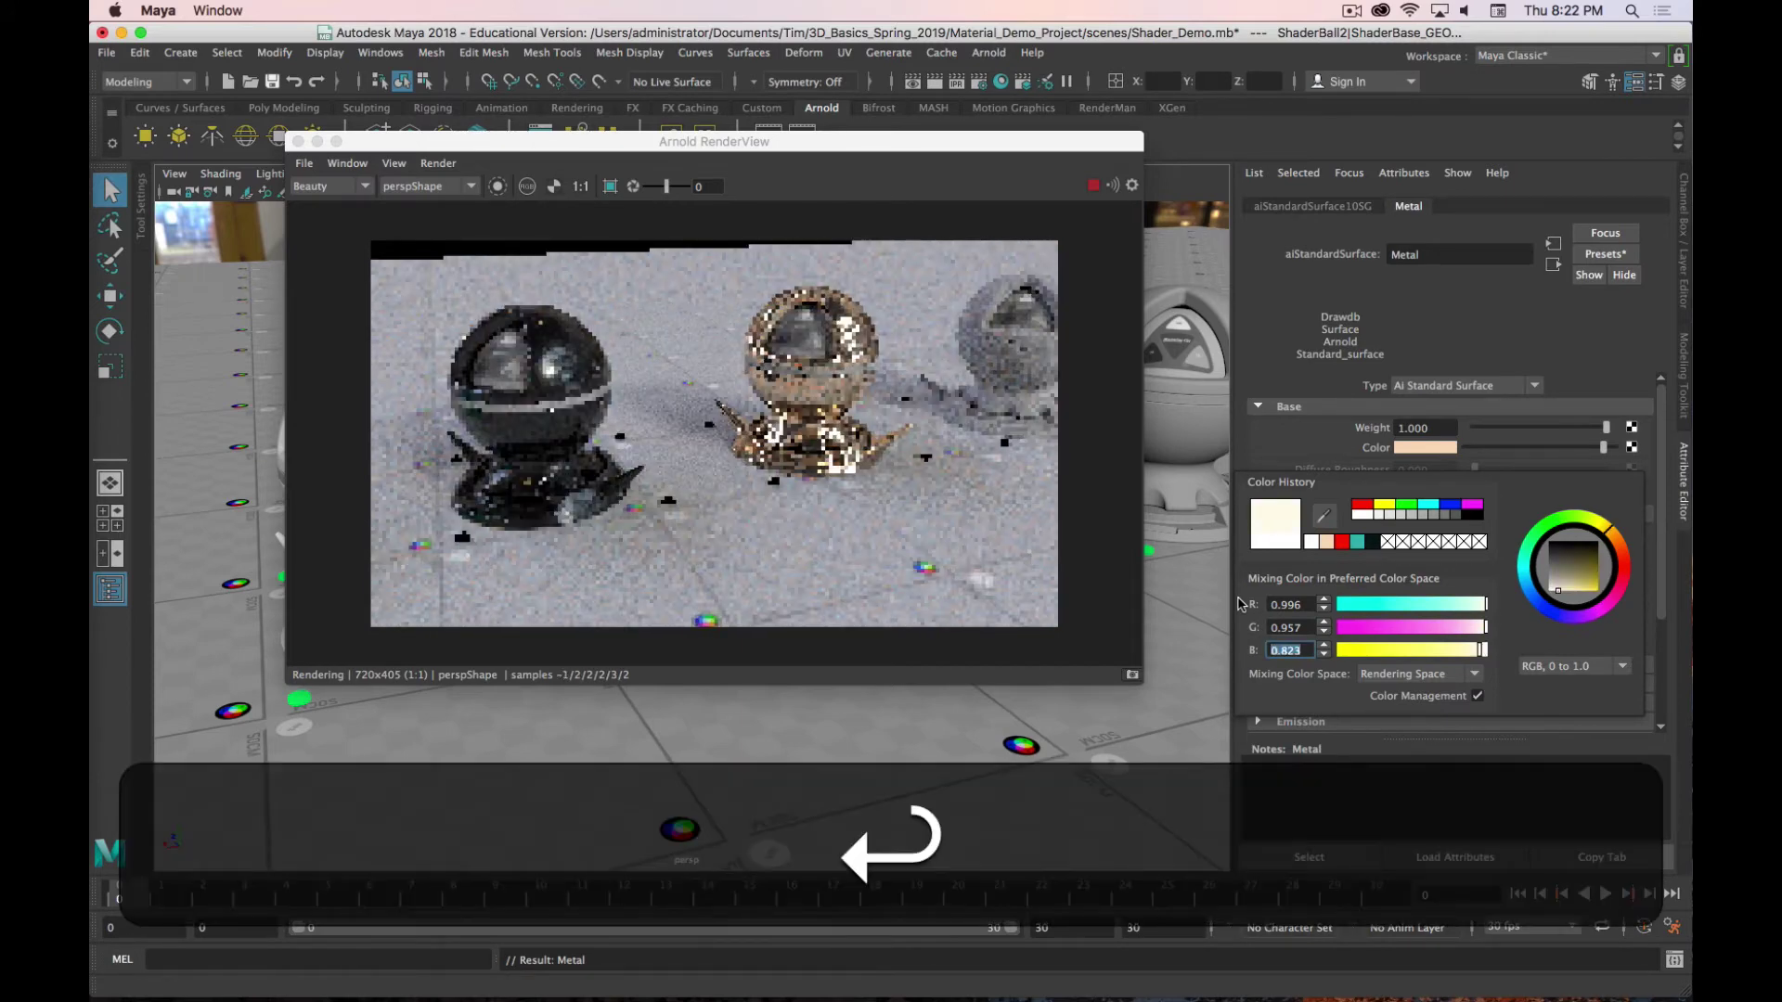
Step: Examine the reflections on the metal shader ball up close in the Arnold render
scroll(909, 387, "up", 2)
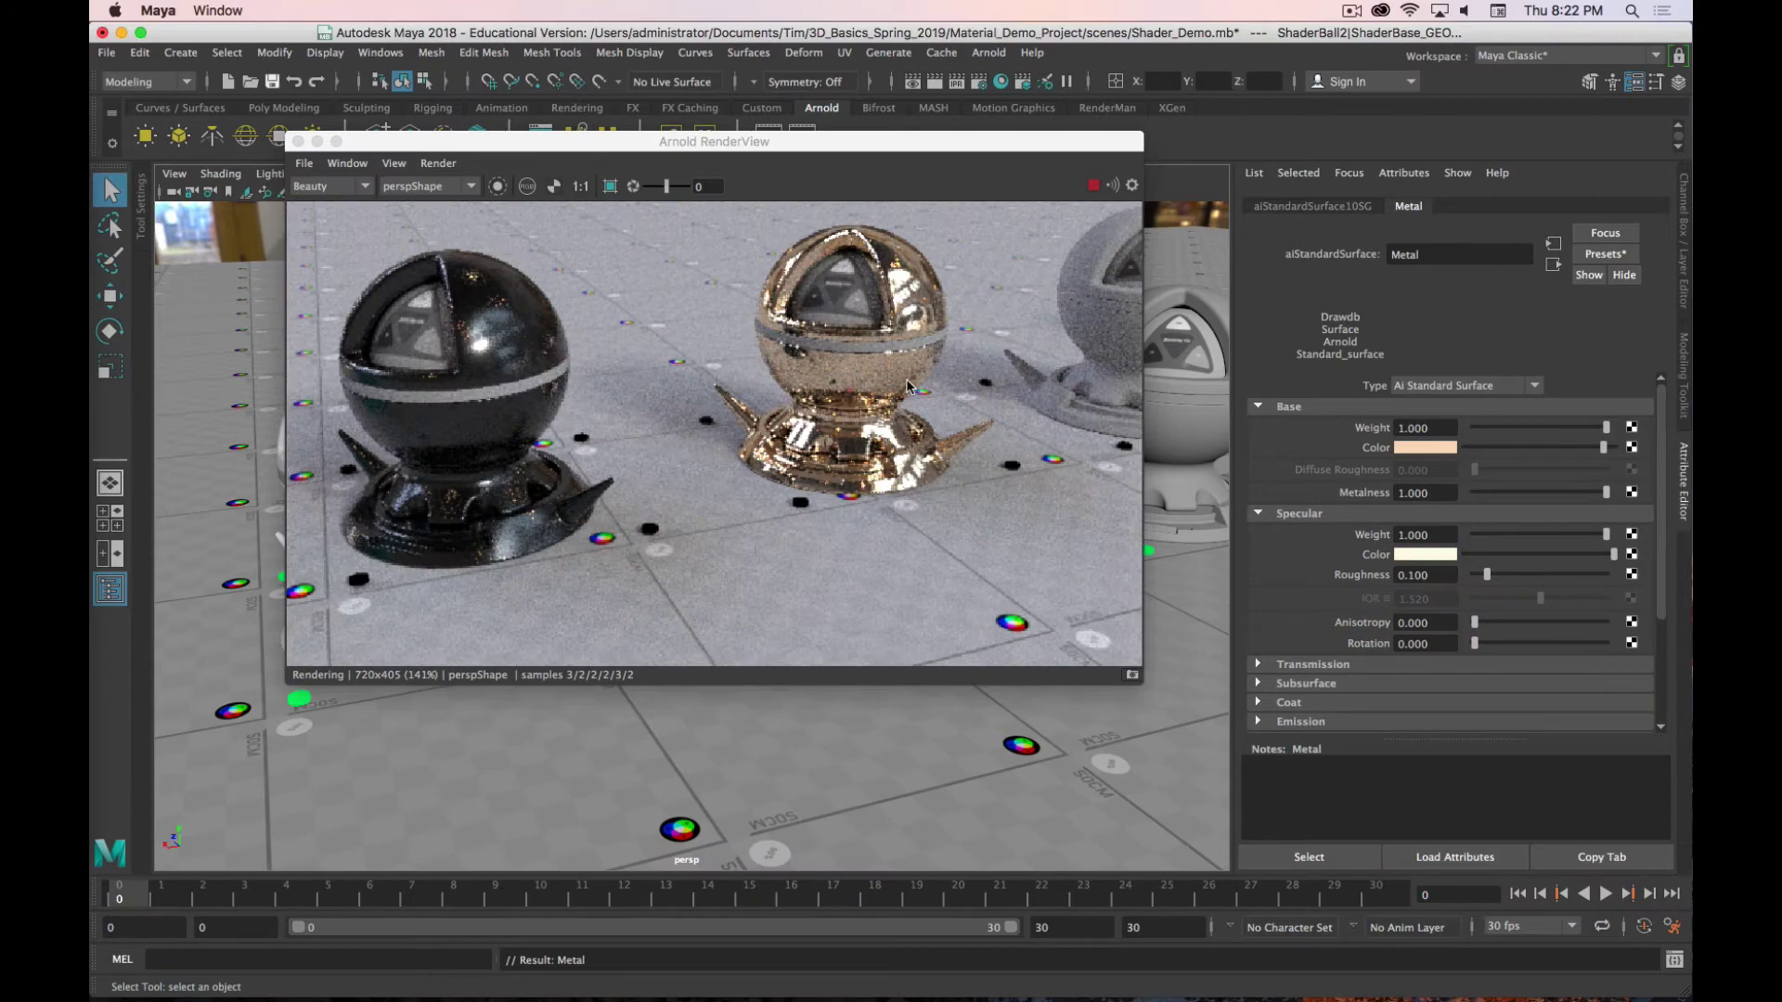
right_click_drag(792, 801, 944, 778, "alt")
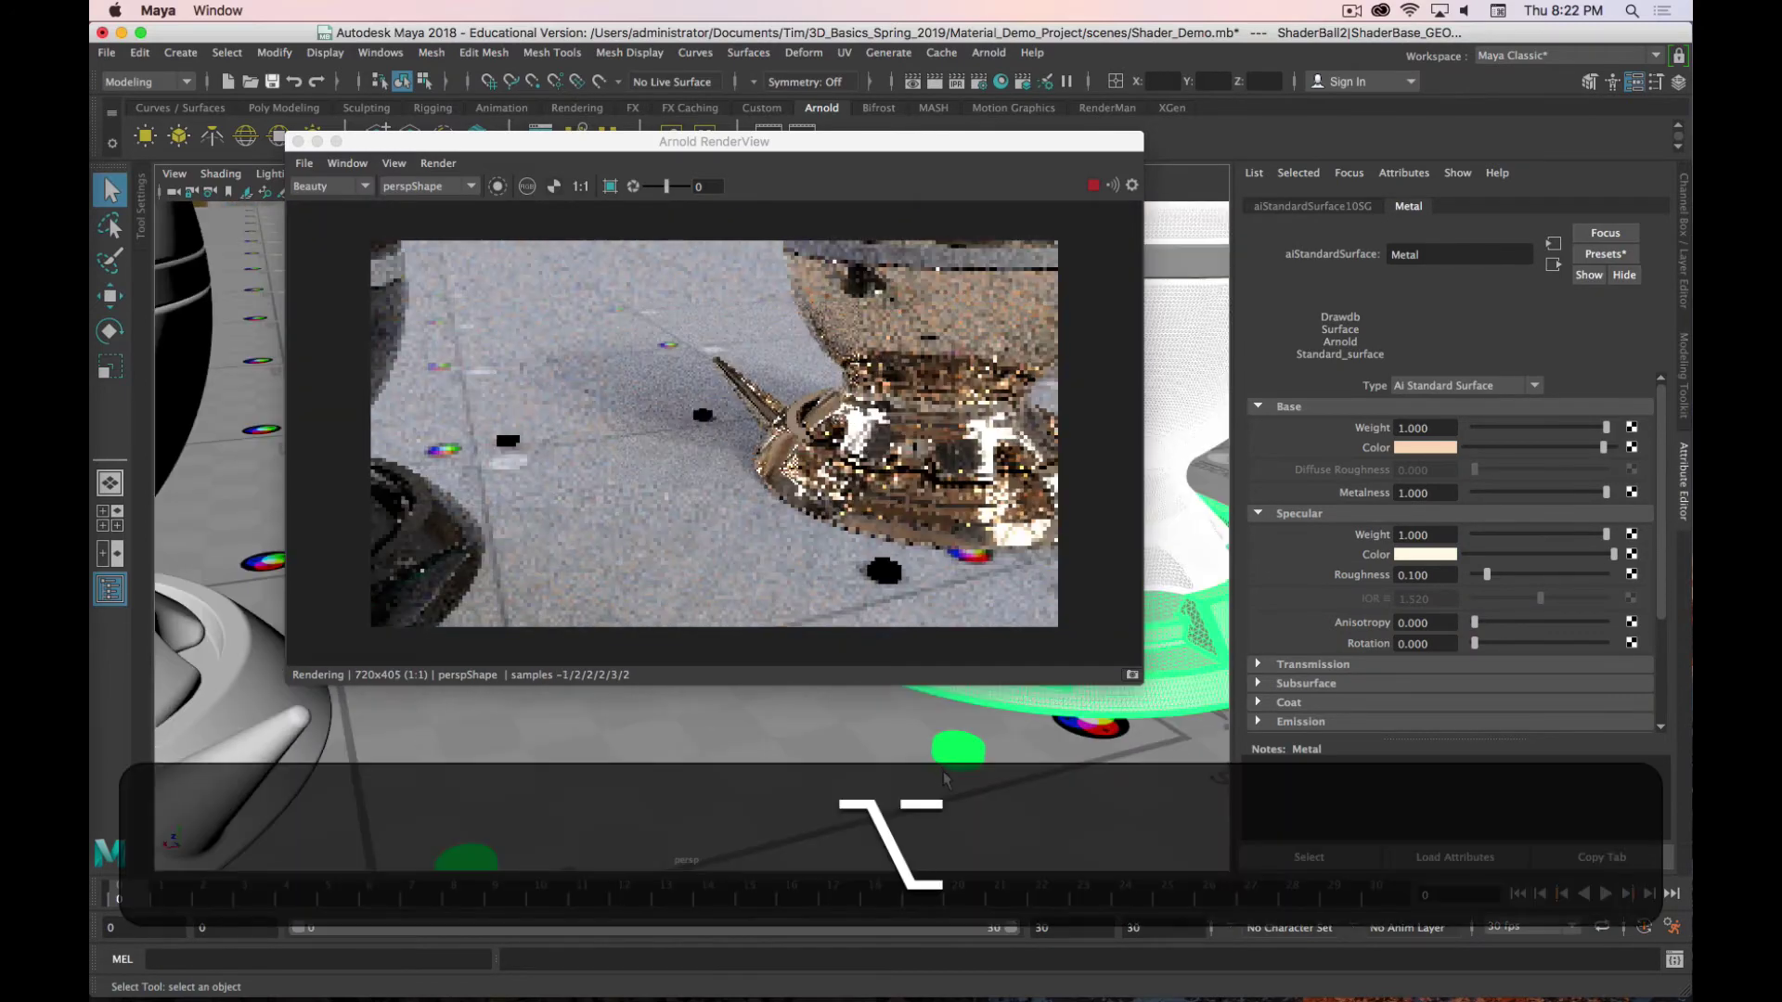
left_click_drag(945, 777, 628, 326, "alt")
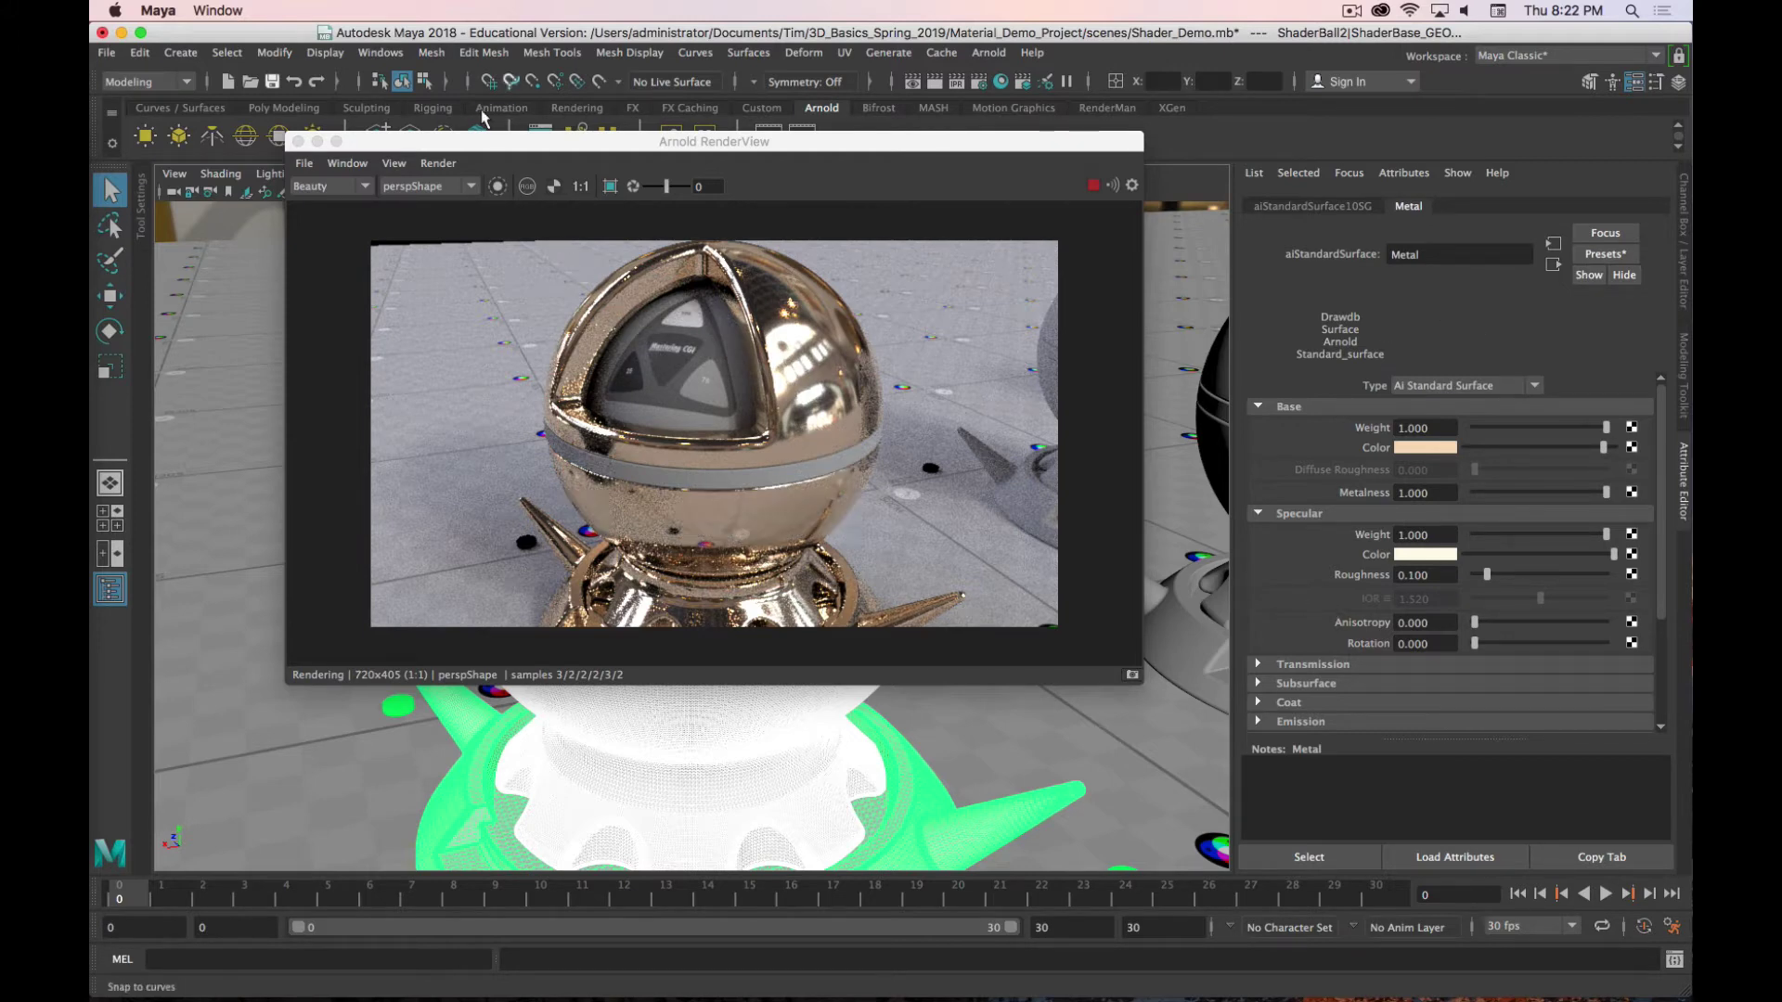
left_click(298, 141)
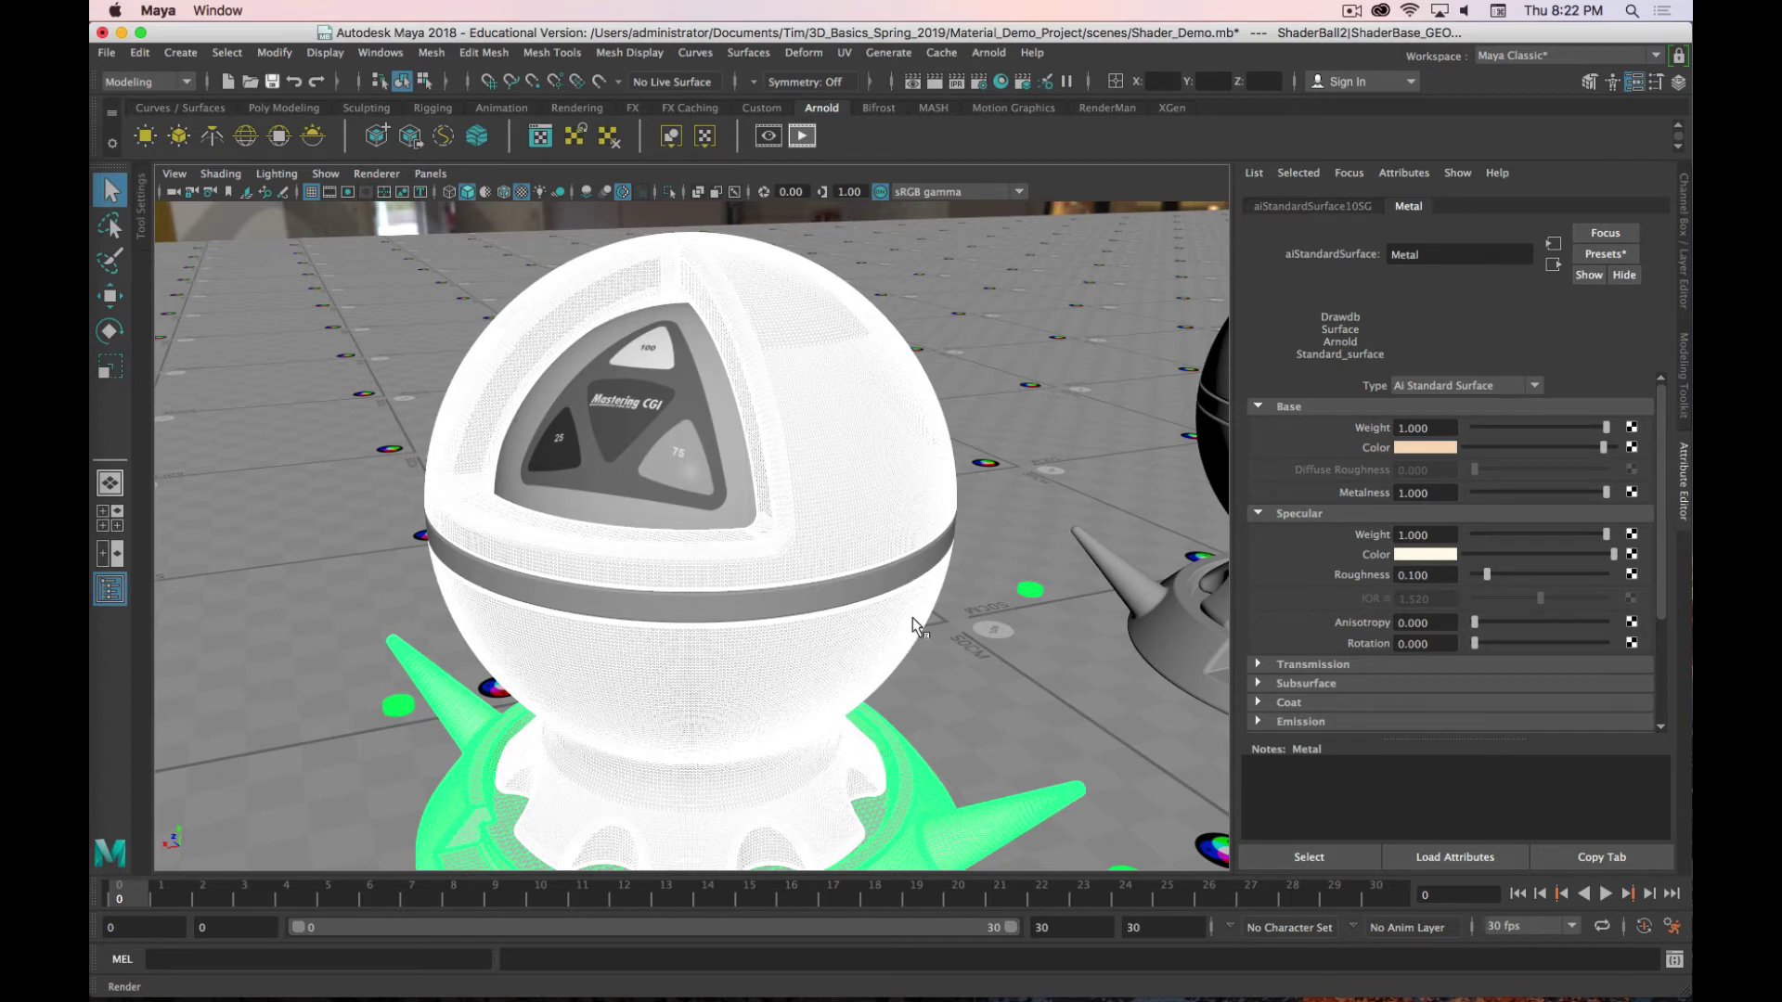
key("super+period")
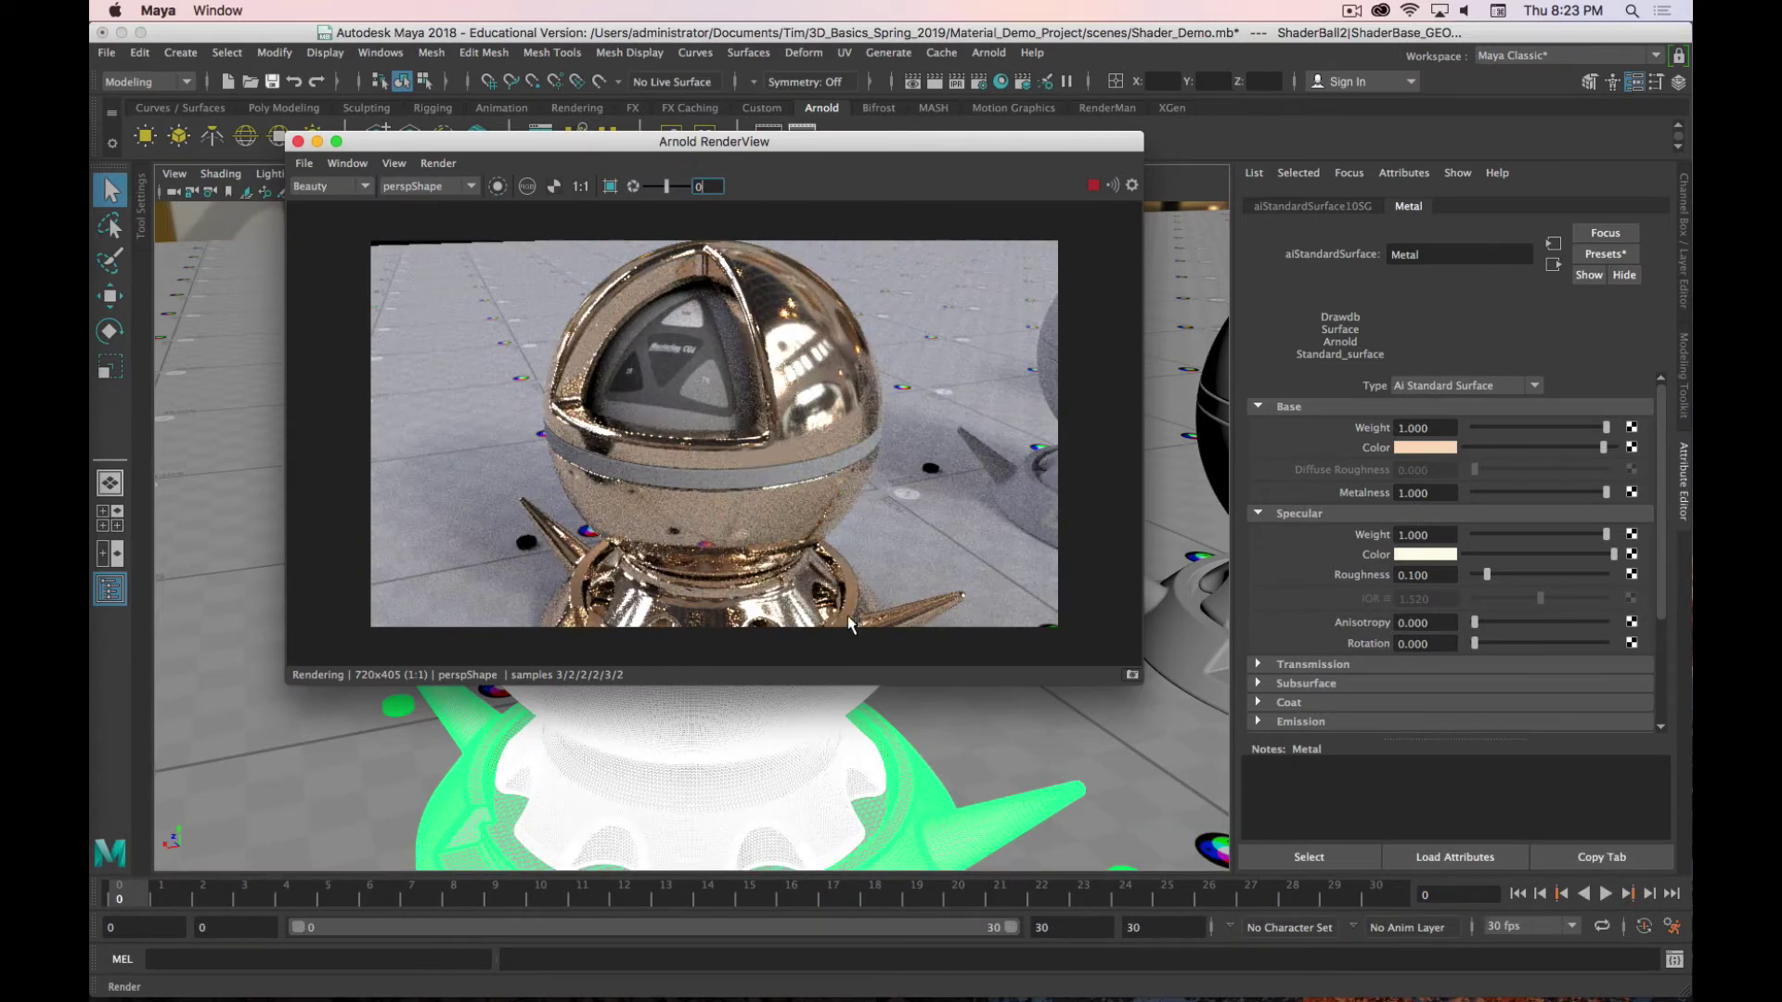
left_click_drag(891, 733, 886, 686, "alt")
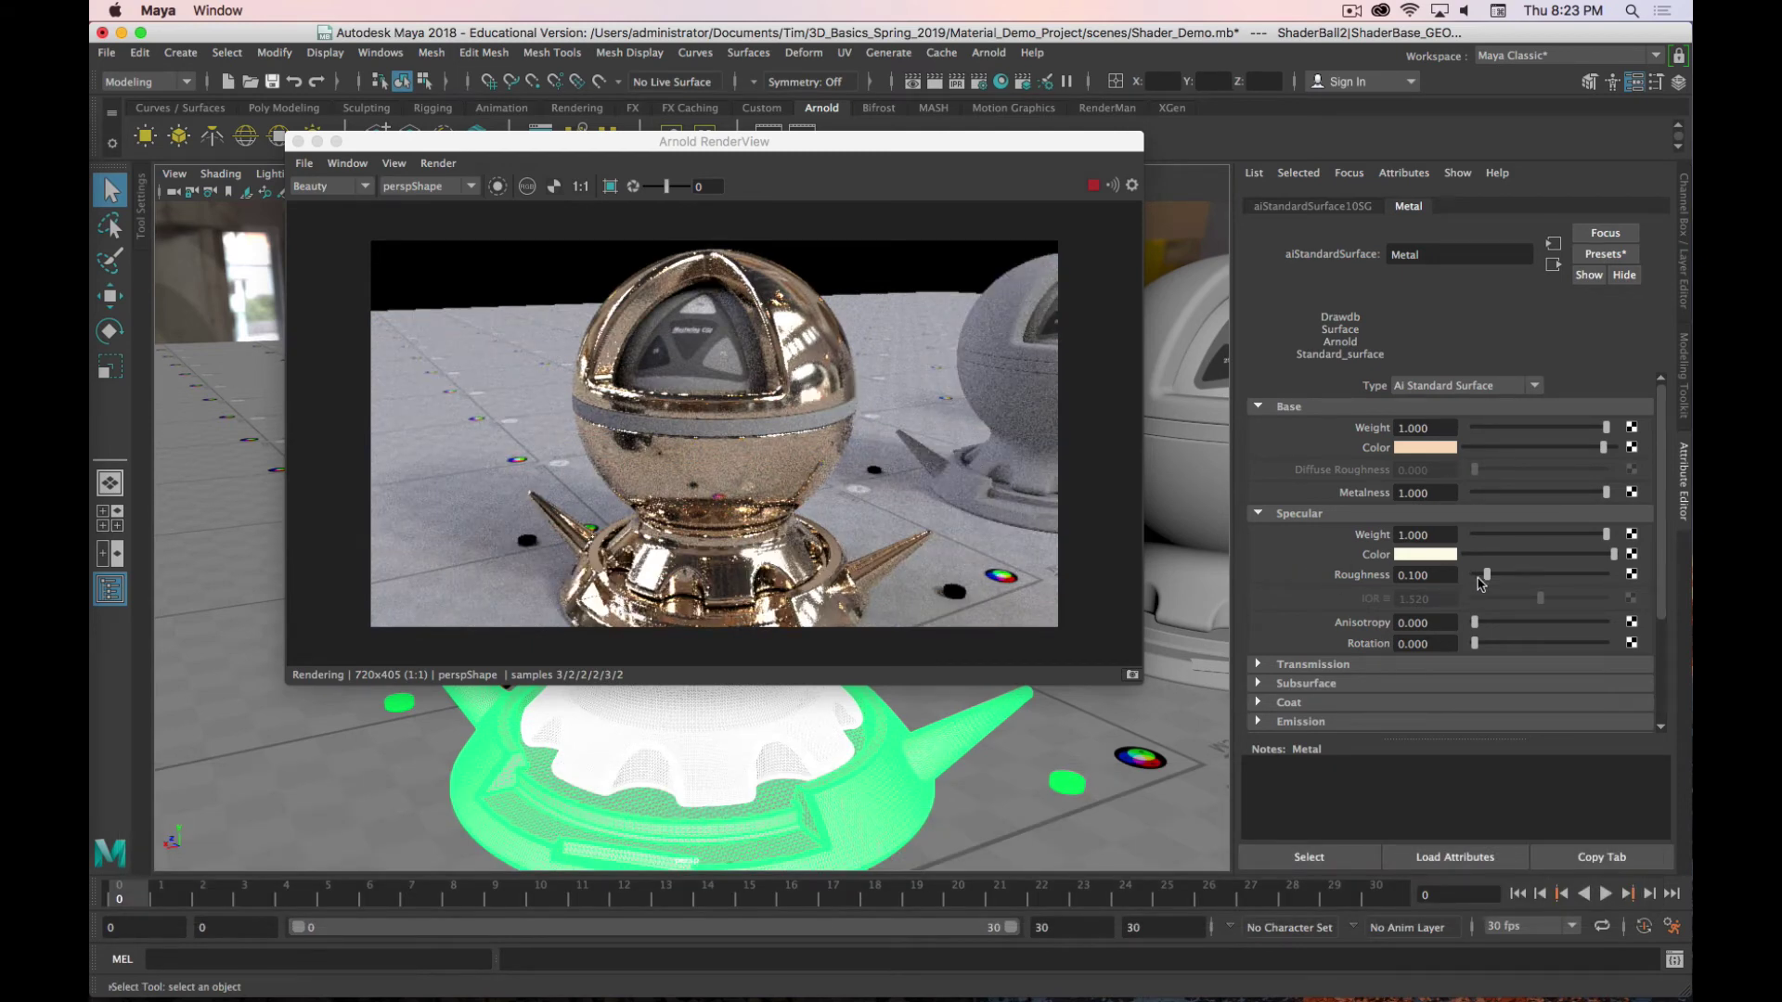
Step: Set the metal material's specular roughness to about 0.404 and its anisotropy to about 0.566
left_click_drag(1488, 579, 1493, 580)
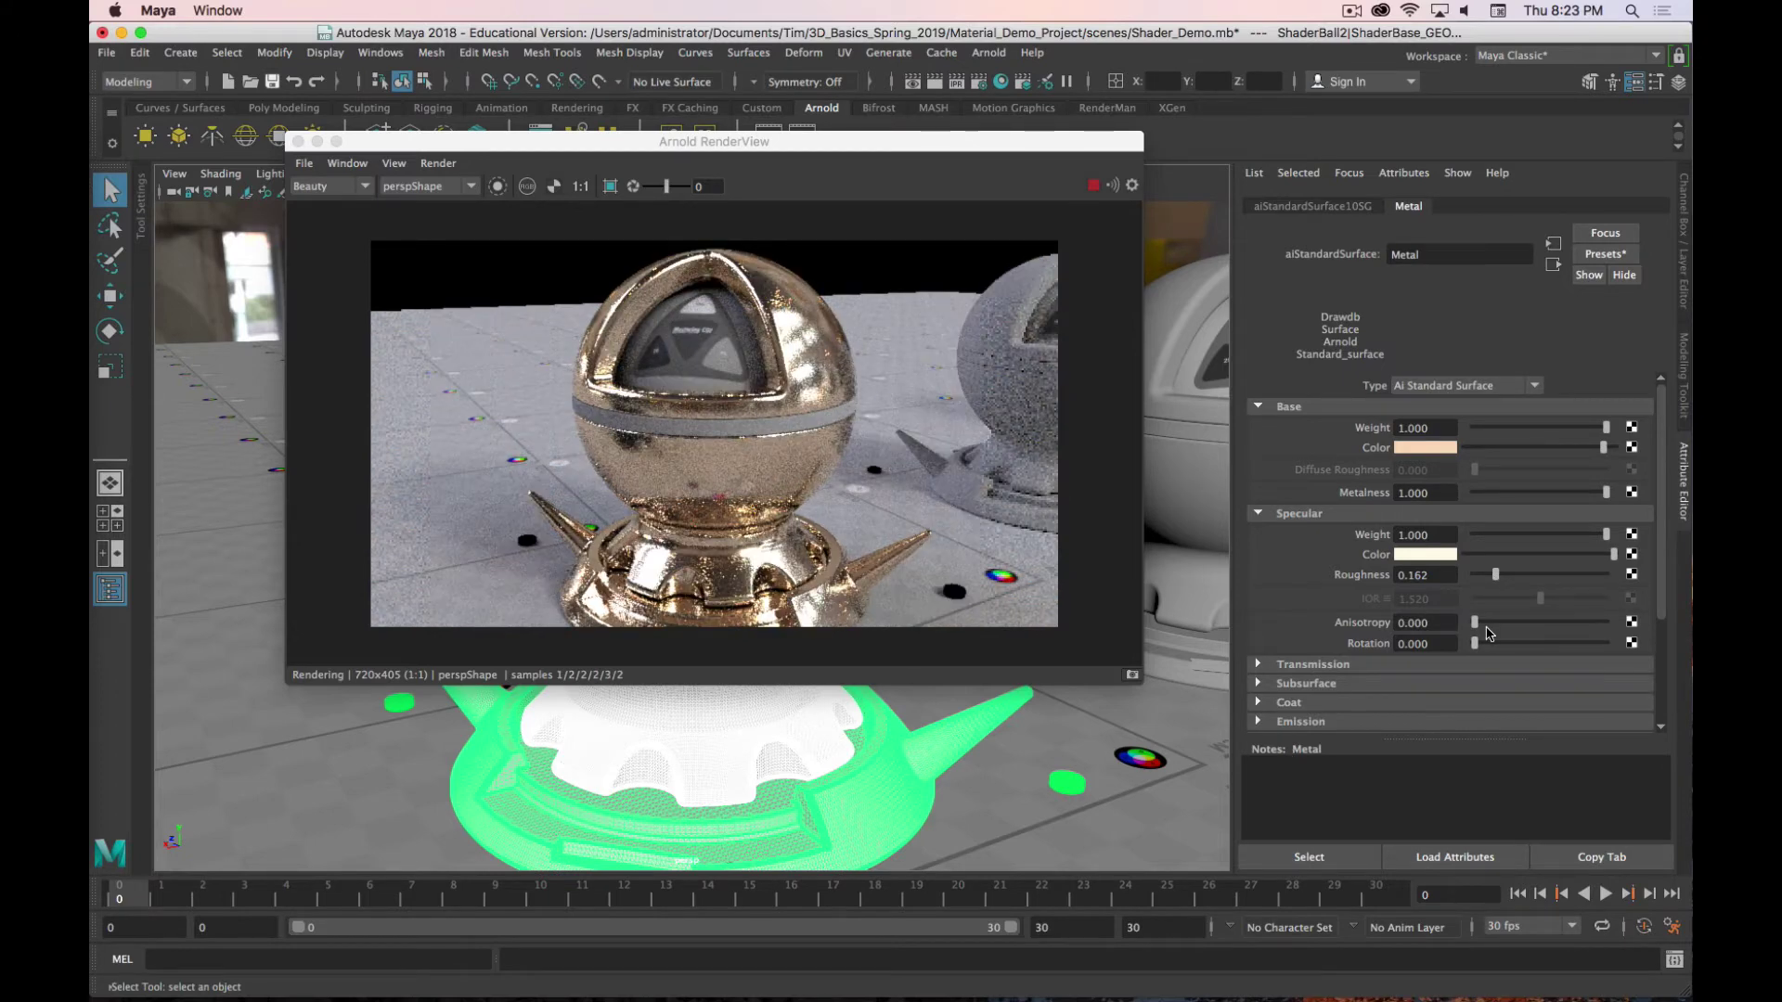
left_click_drag(1476, 623, 1545, 629)
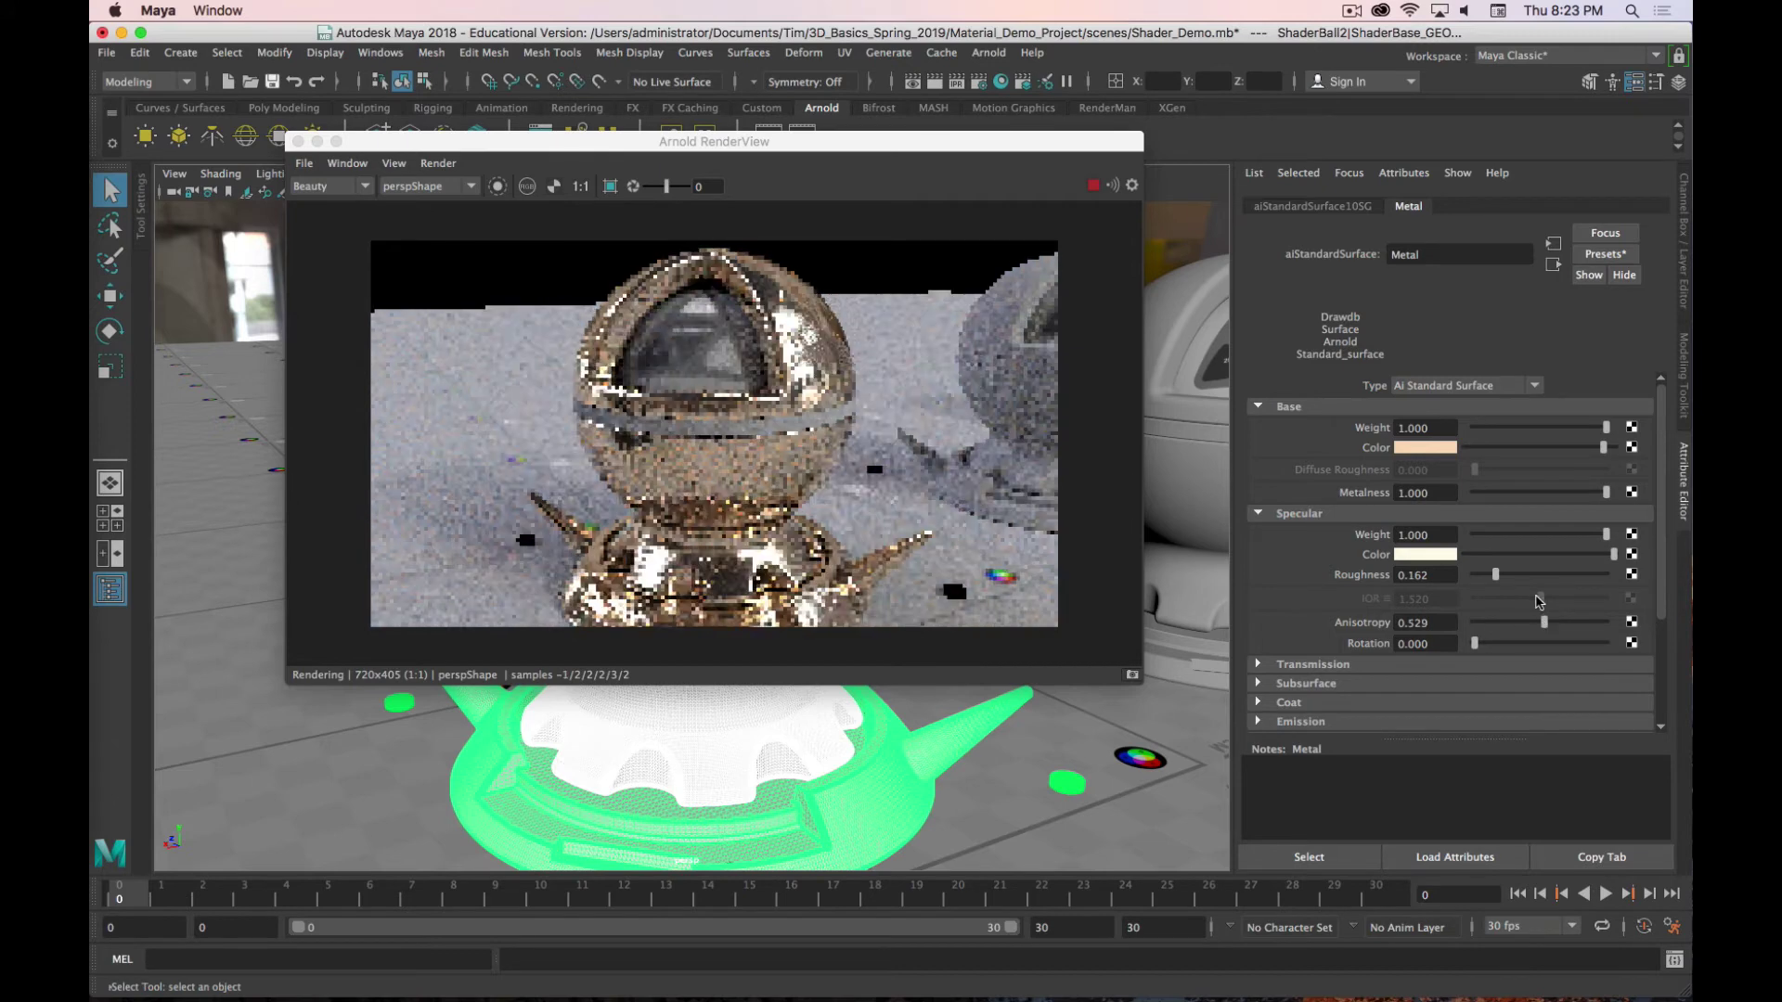
left_click_drag(1495, 575, 1548, 624)
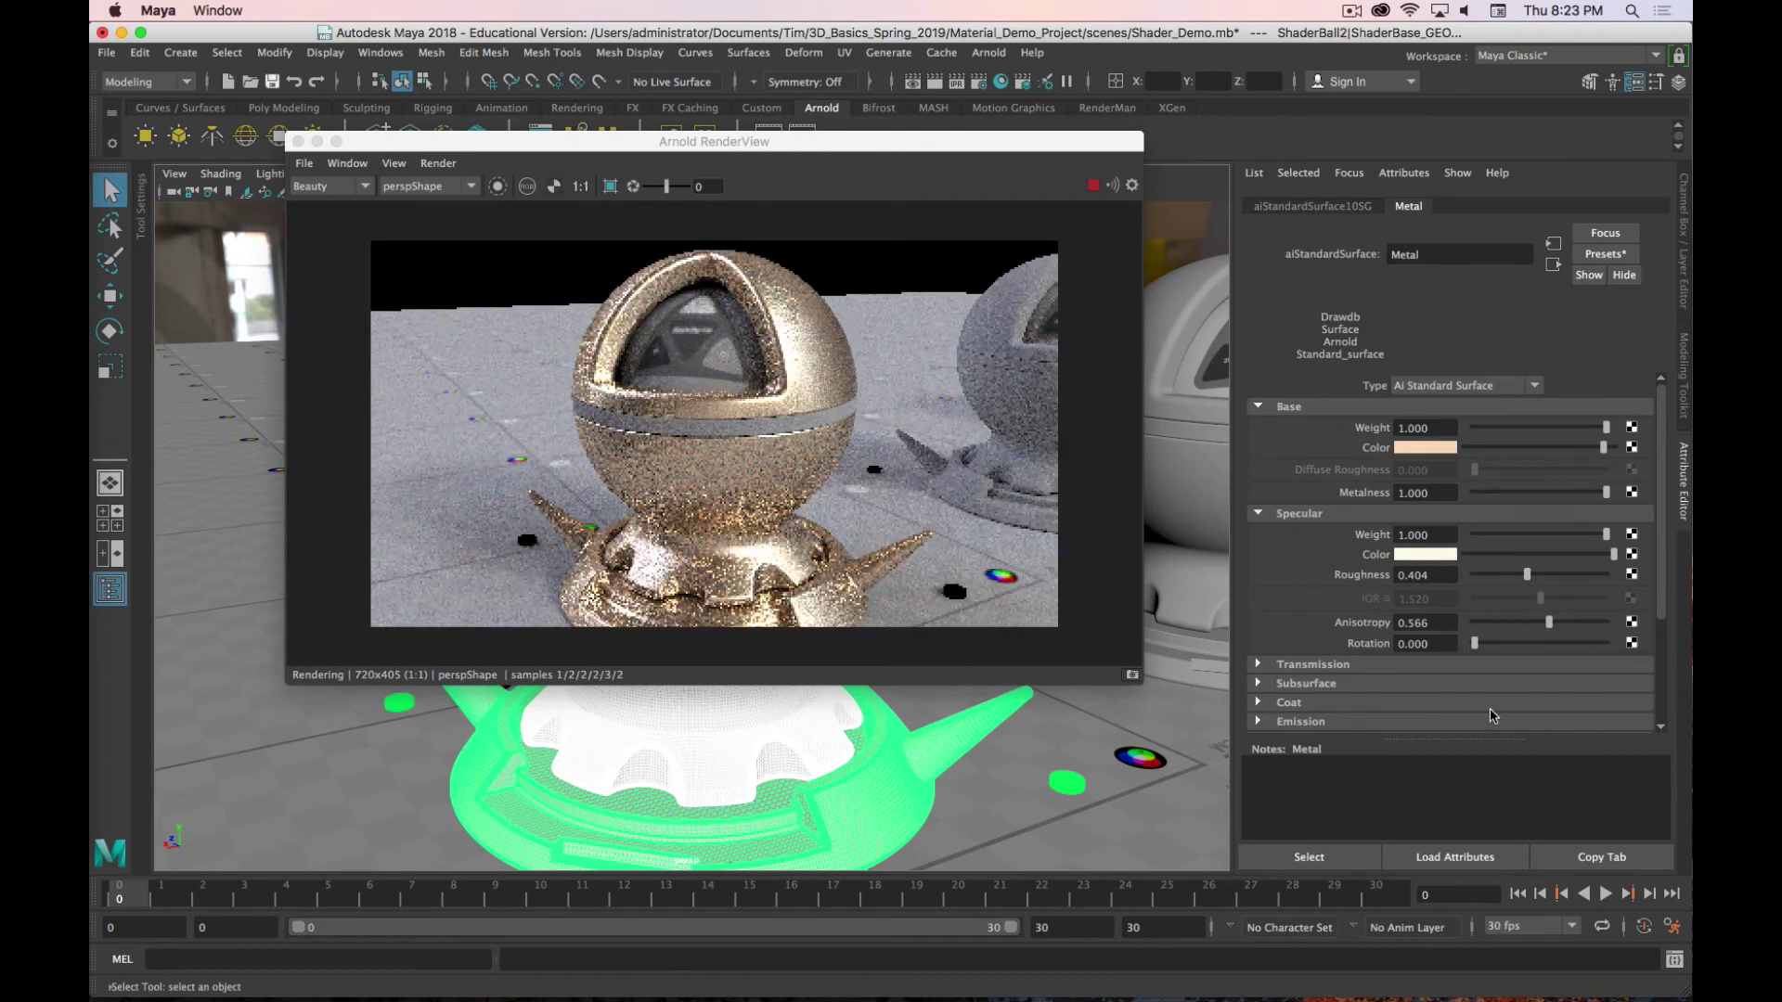
Step: Shift the metal material's base color to a pinkish copper by lowering its green component
left_click(1421, 449)
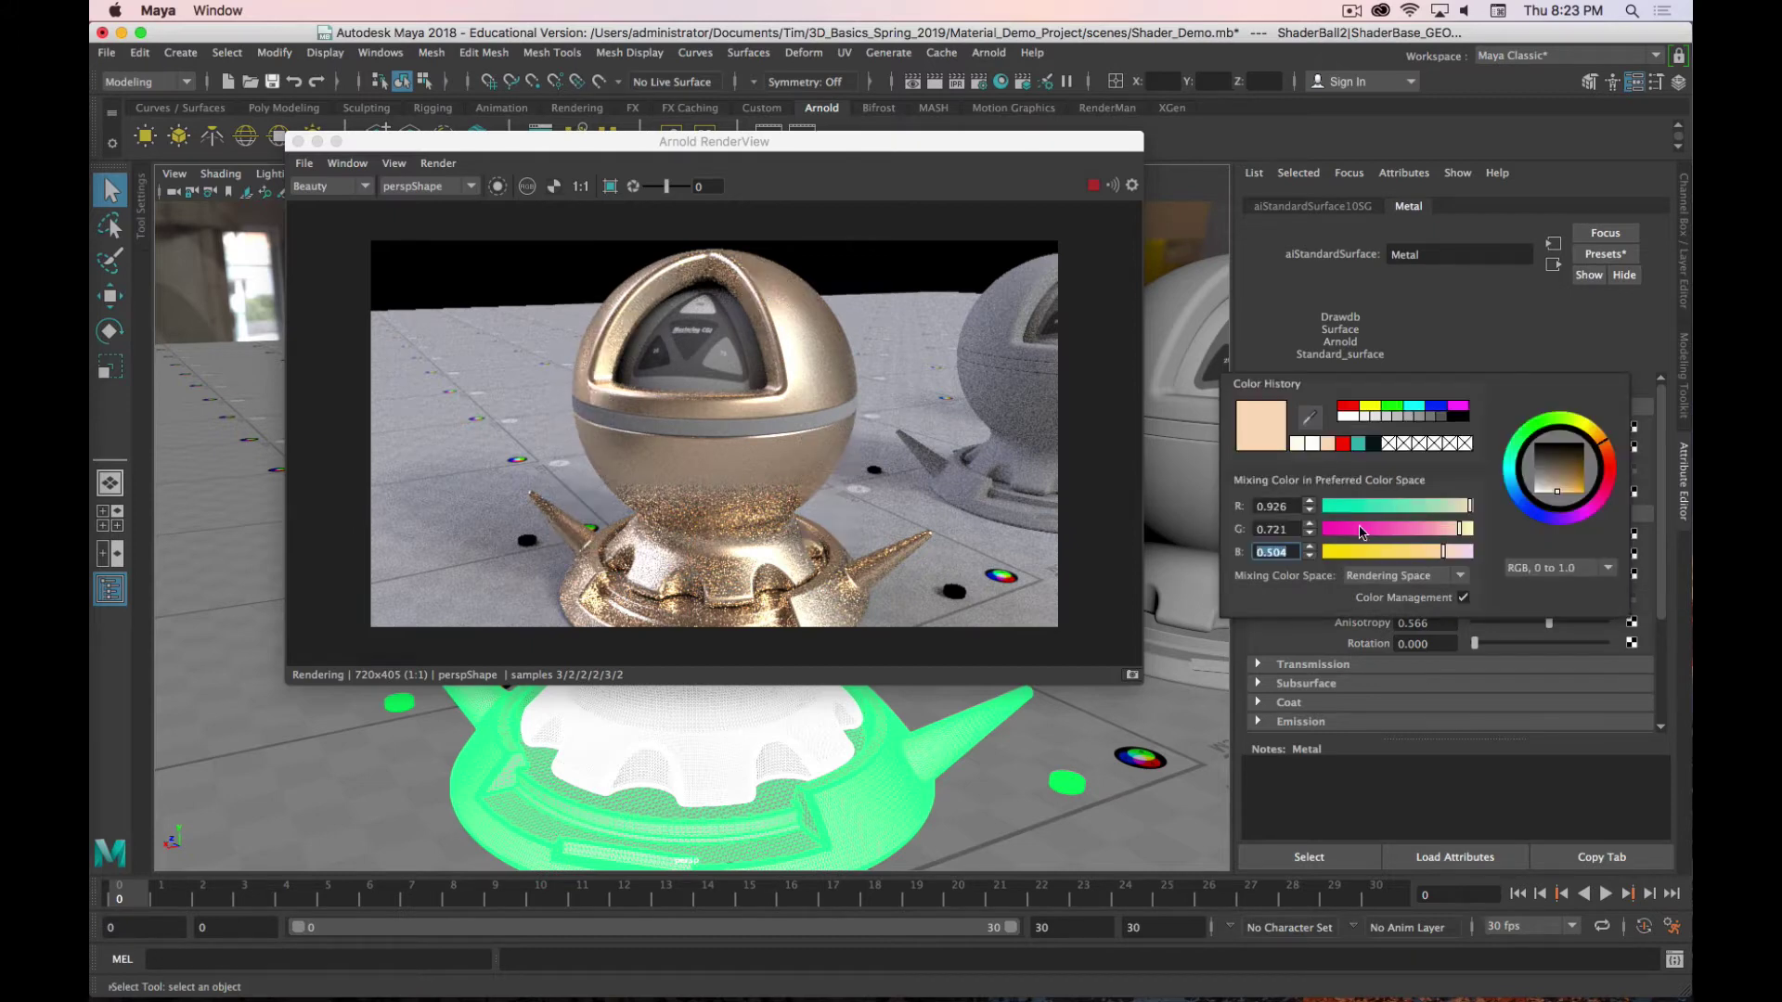
left_click(1458, 533)
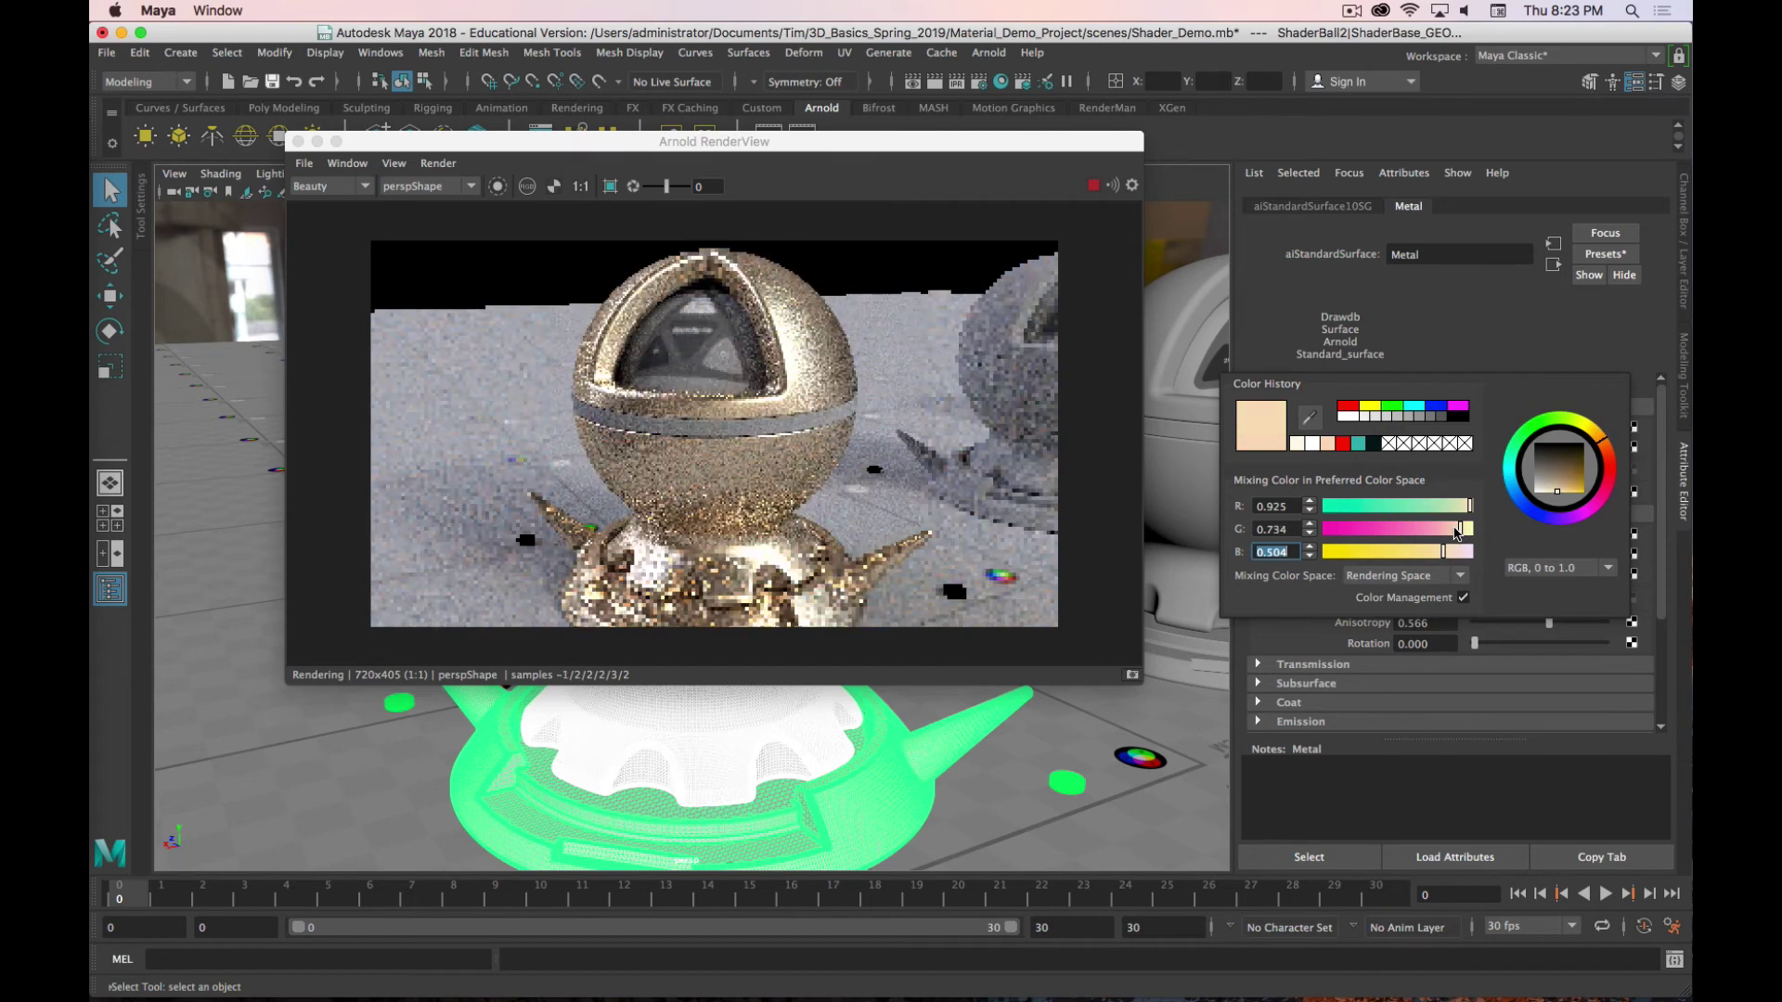
left_click_drag(1458, 533, 1452, 532)
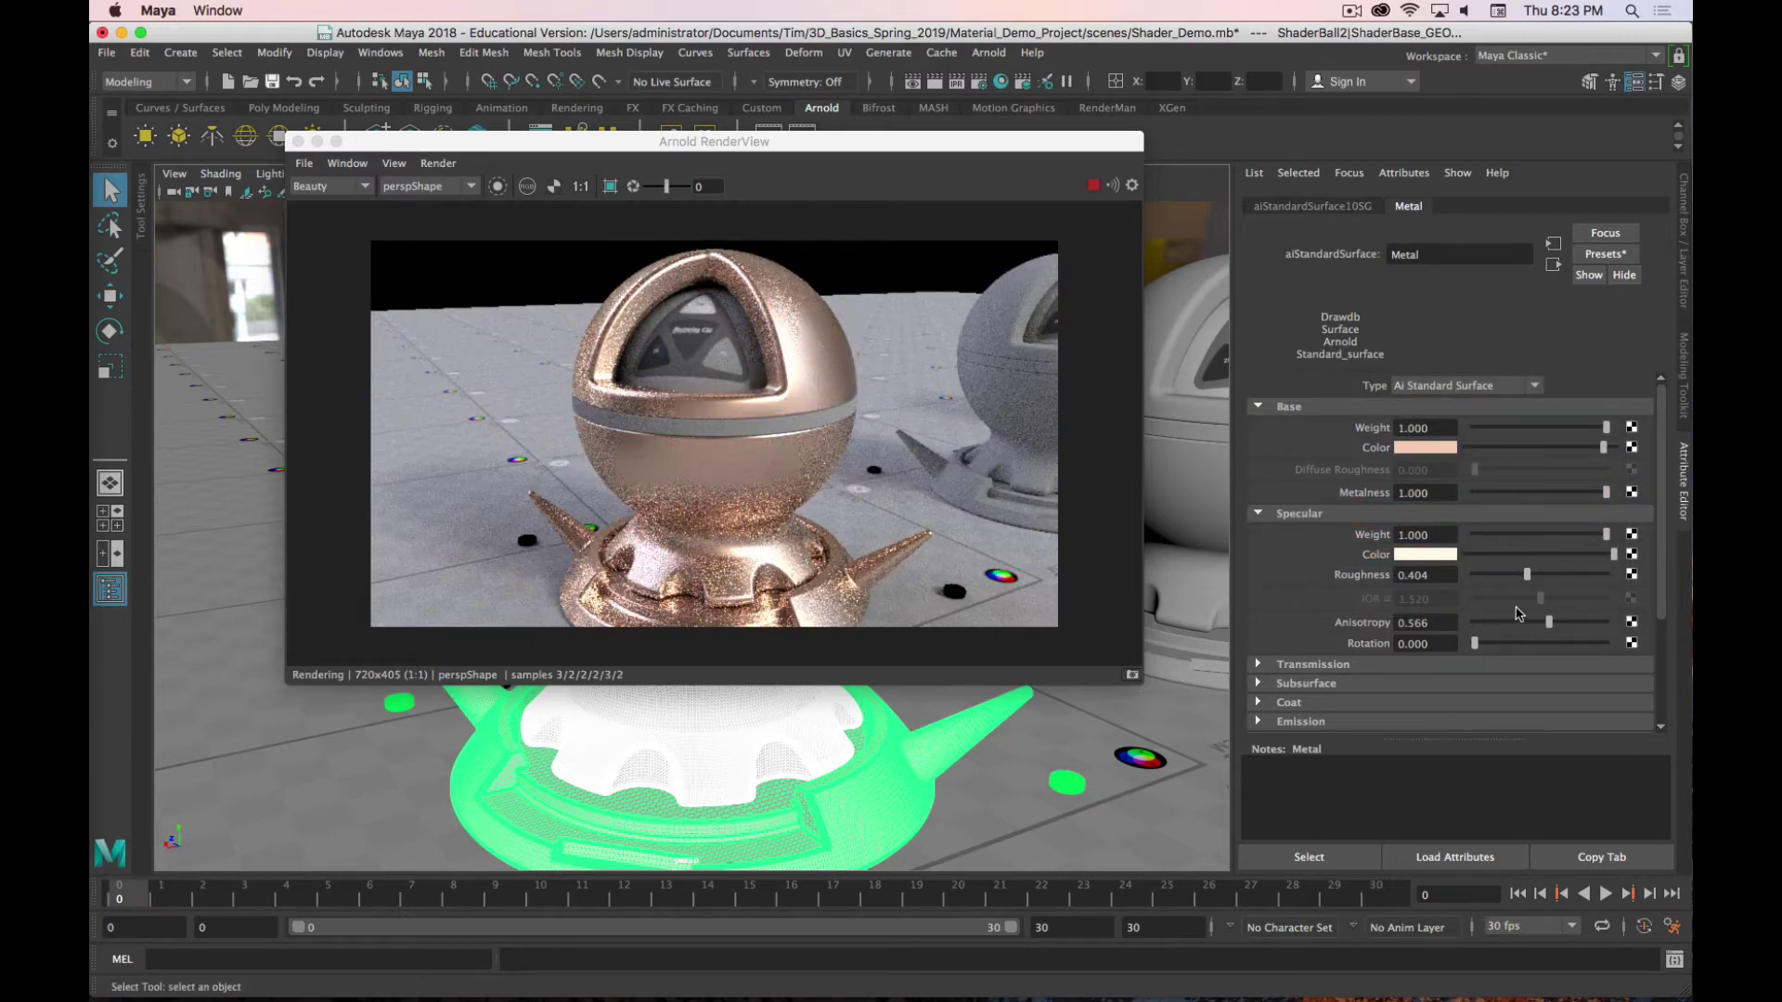
Step: Set the metal material's anisotropy to about 0.868 and its specular roughness to about 0.272
left_click_drag(1550, 628, 1588, 628)
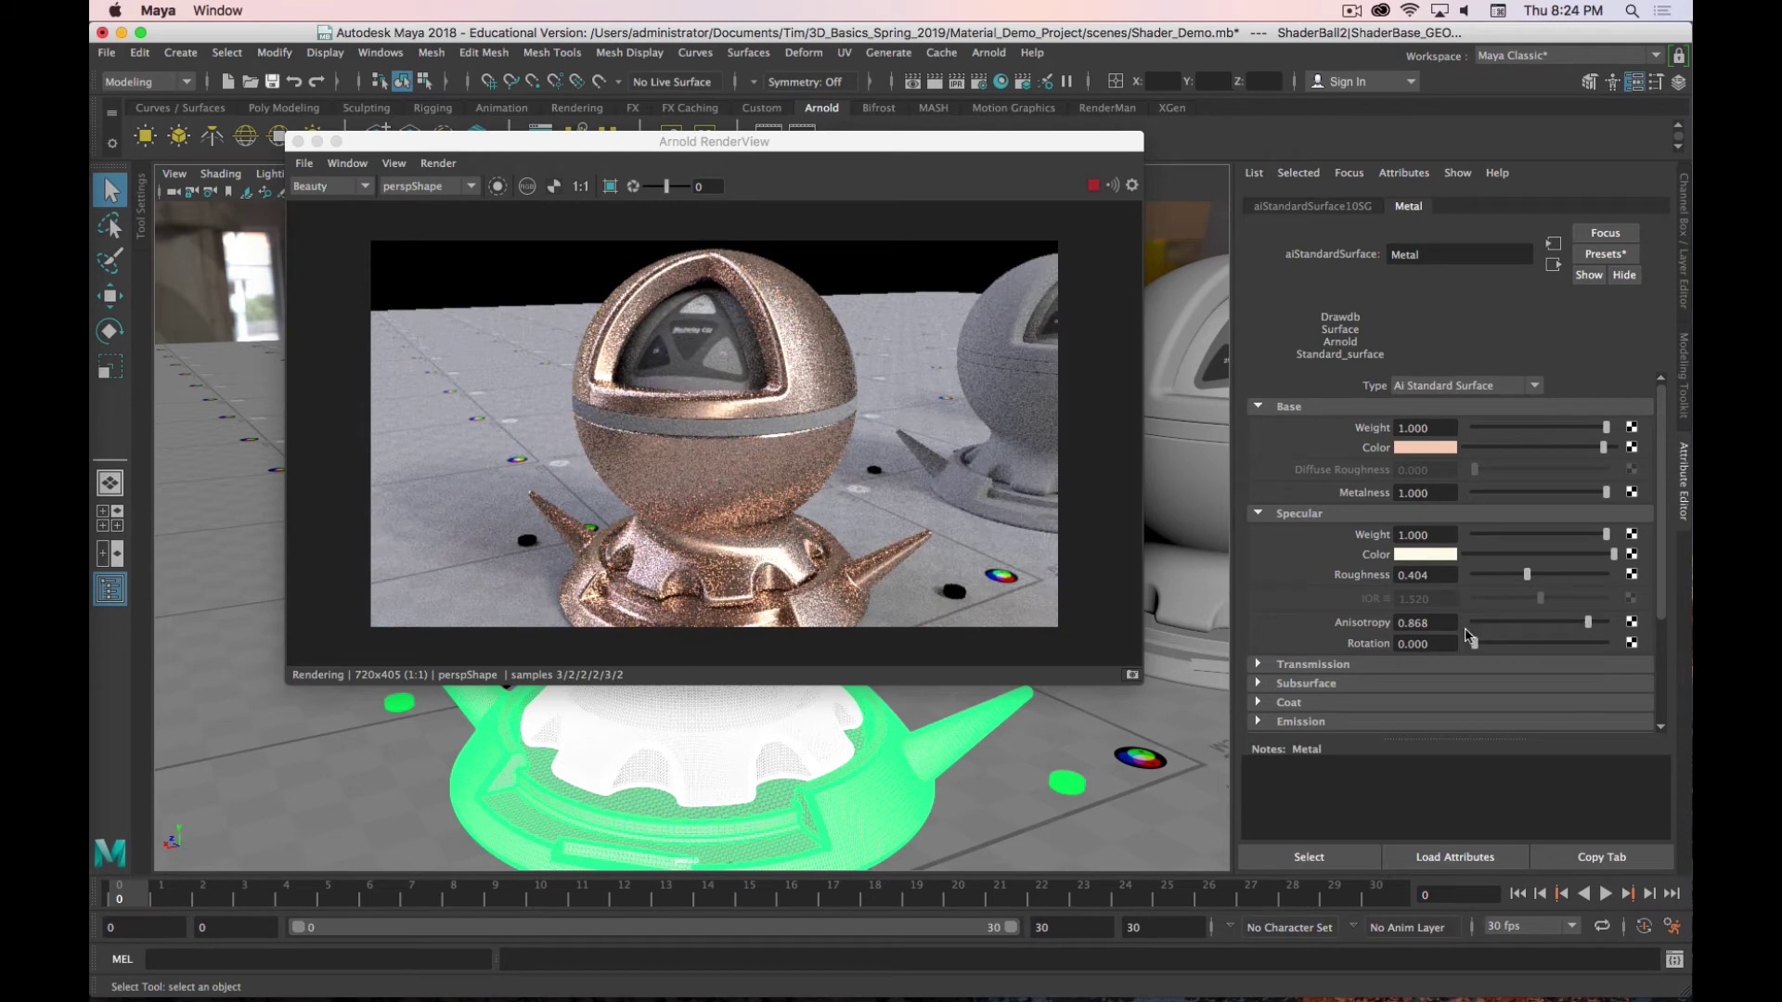
left_click_drag(1526, 576, 1510, 578)
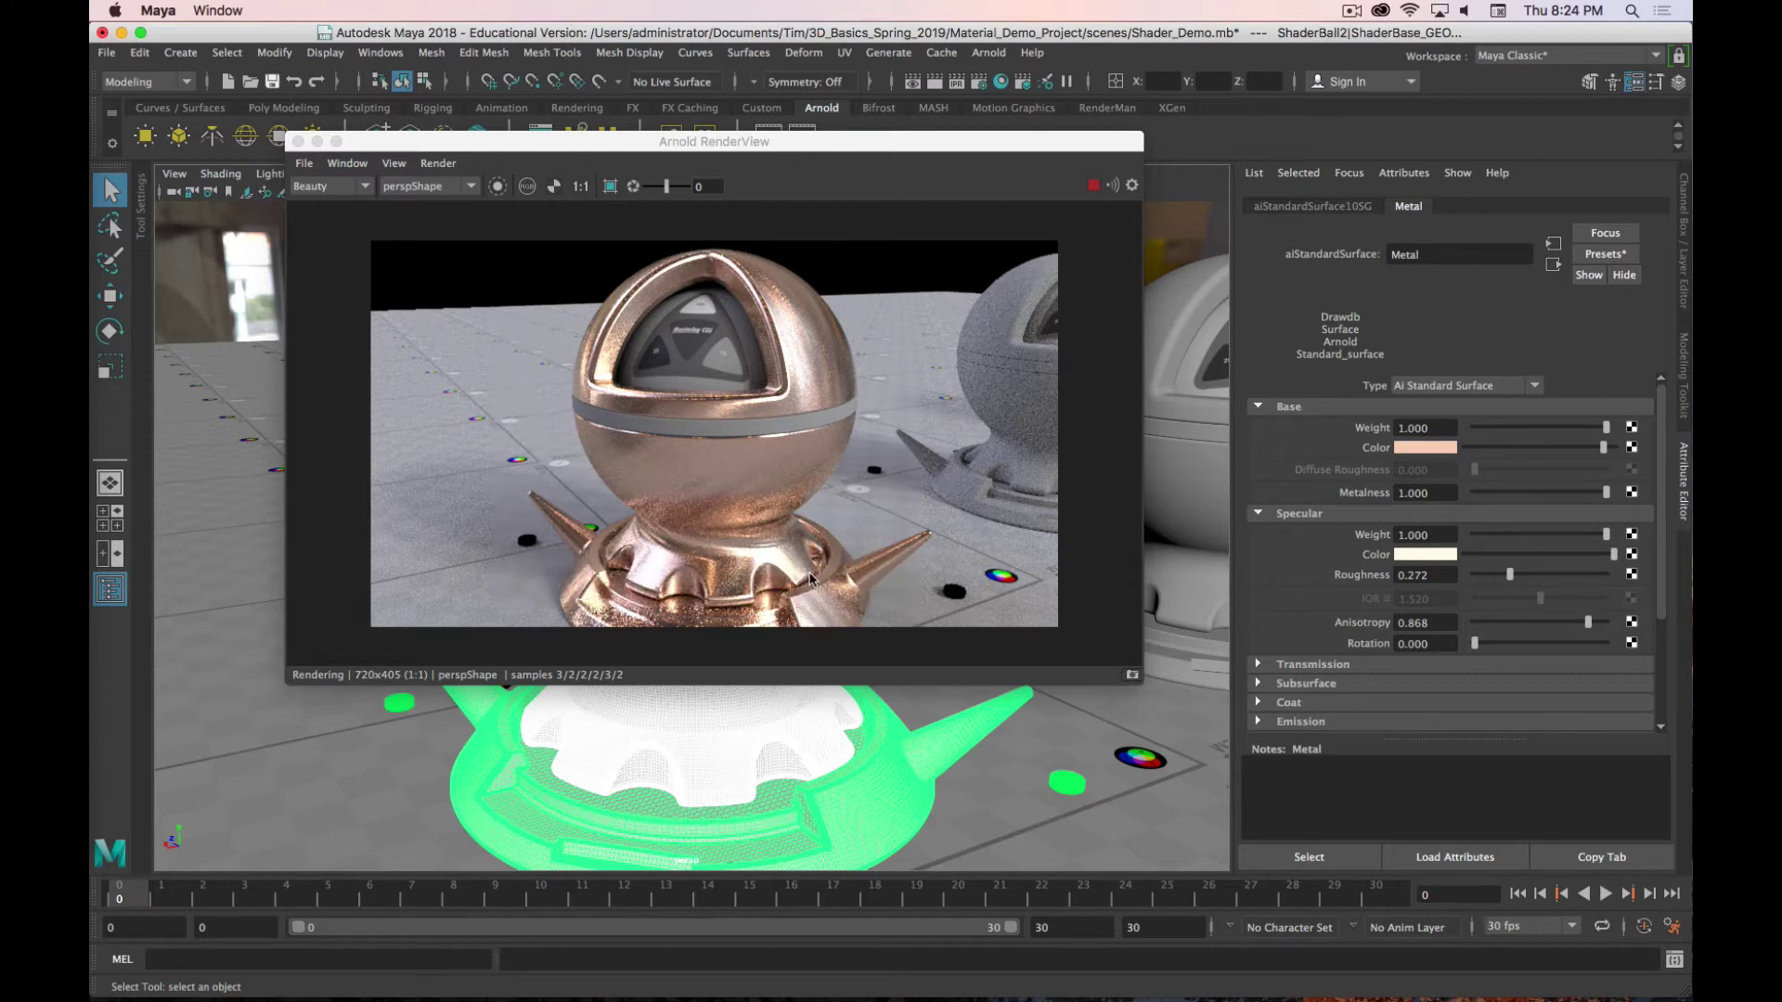
key("super+period")
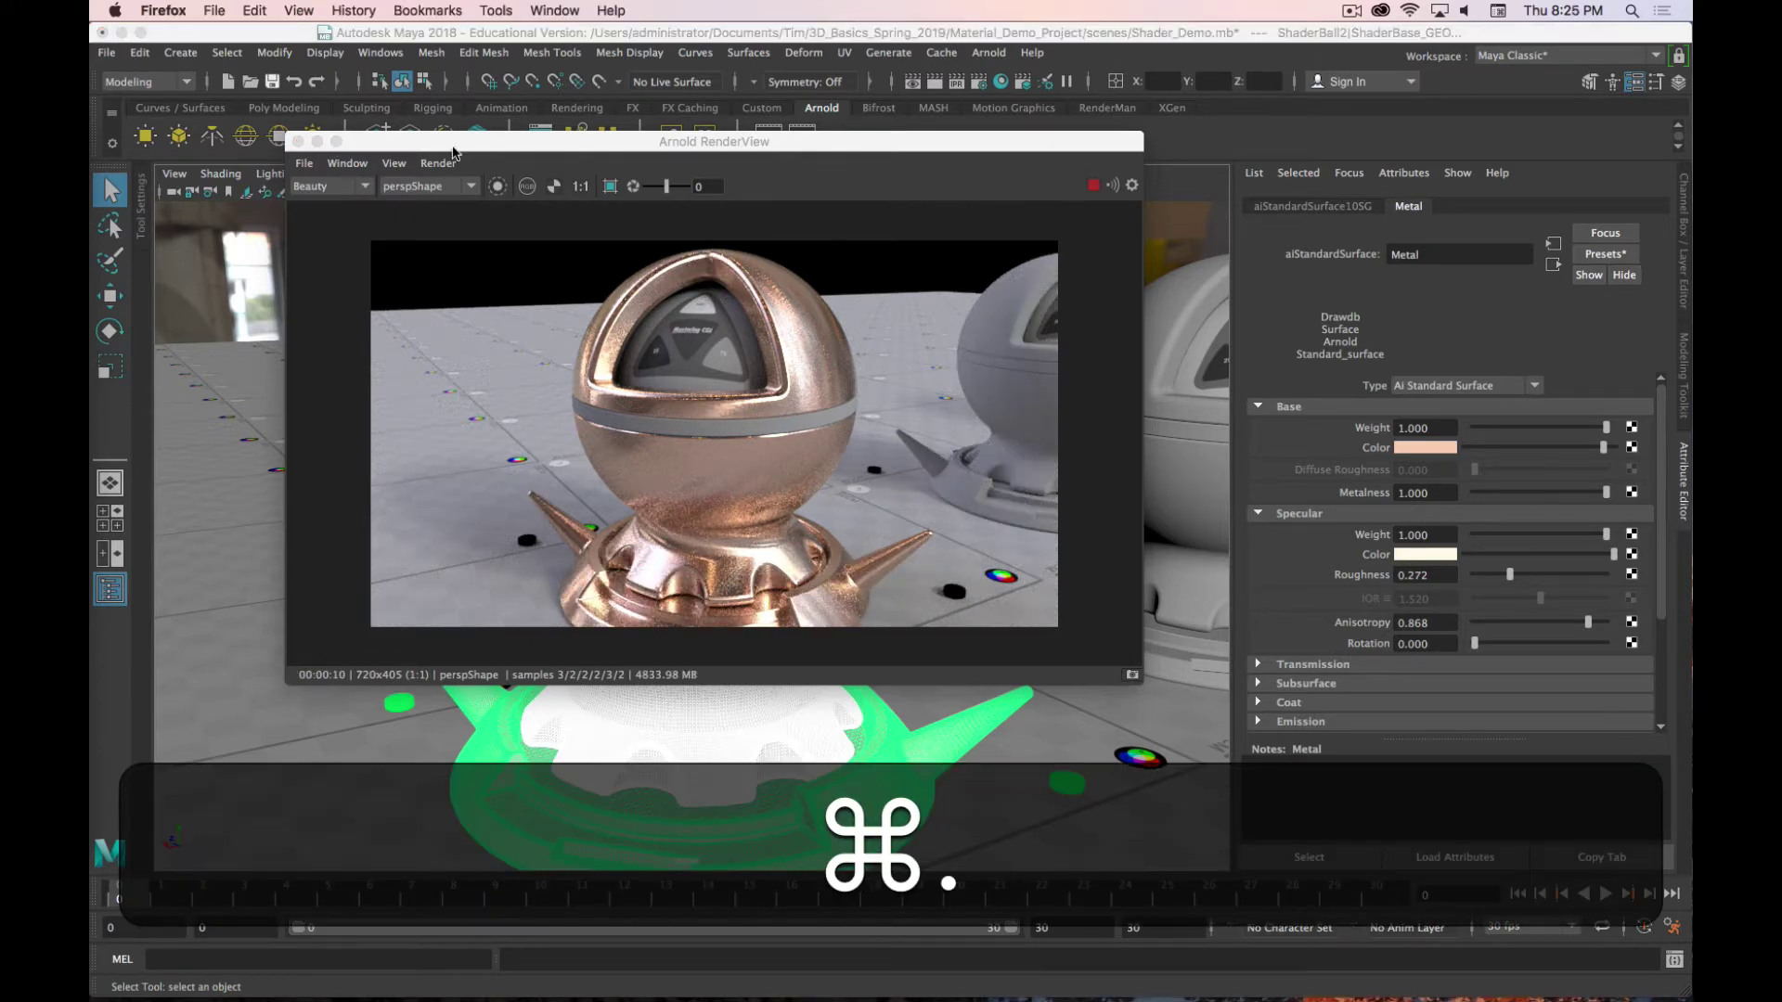
Step: Select both the ball and the base of ShaderBall3, the unshaded model next to the copper one
scroll(765, 692, "down", 5)
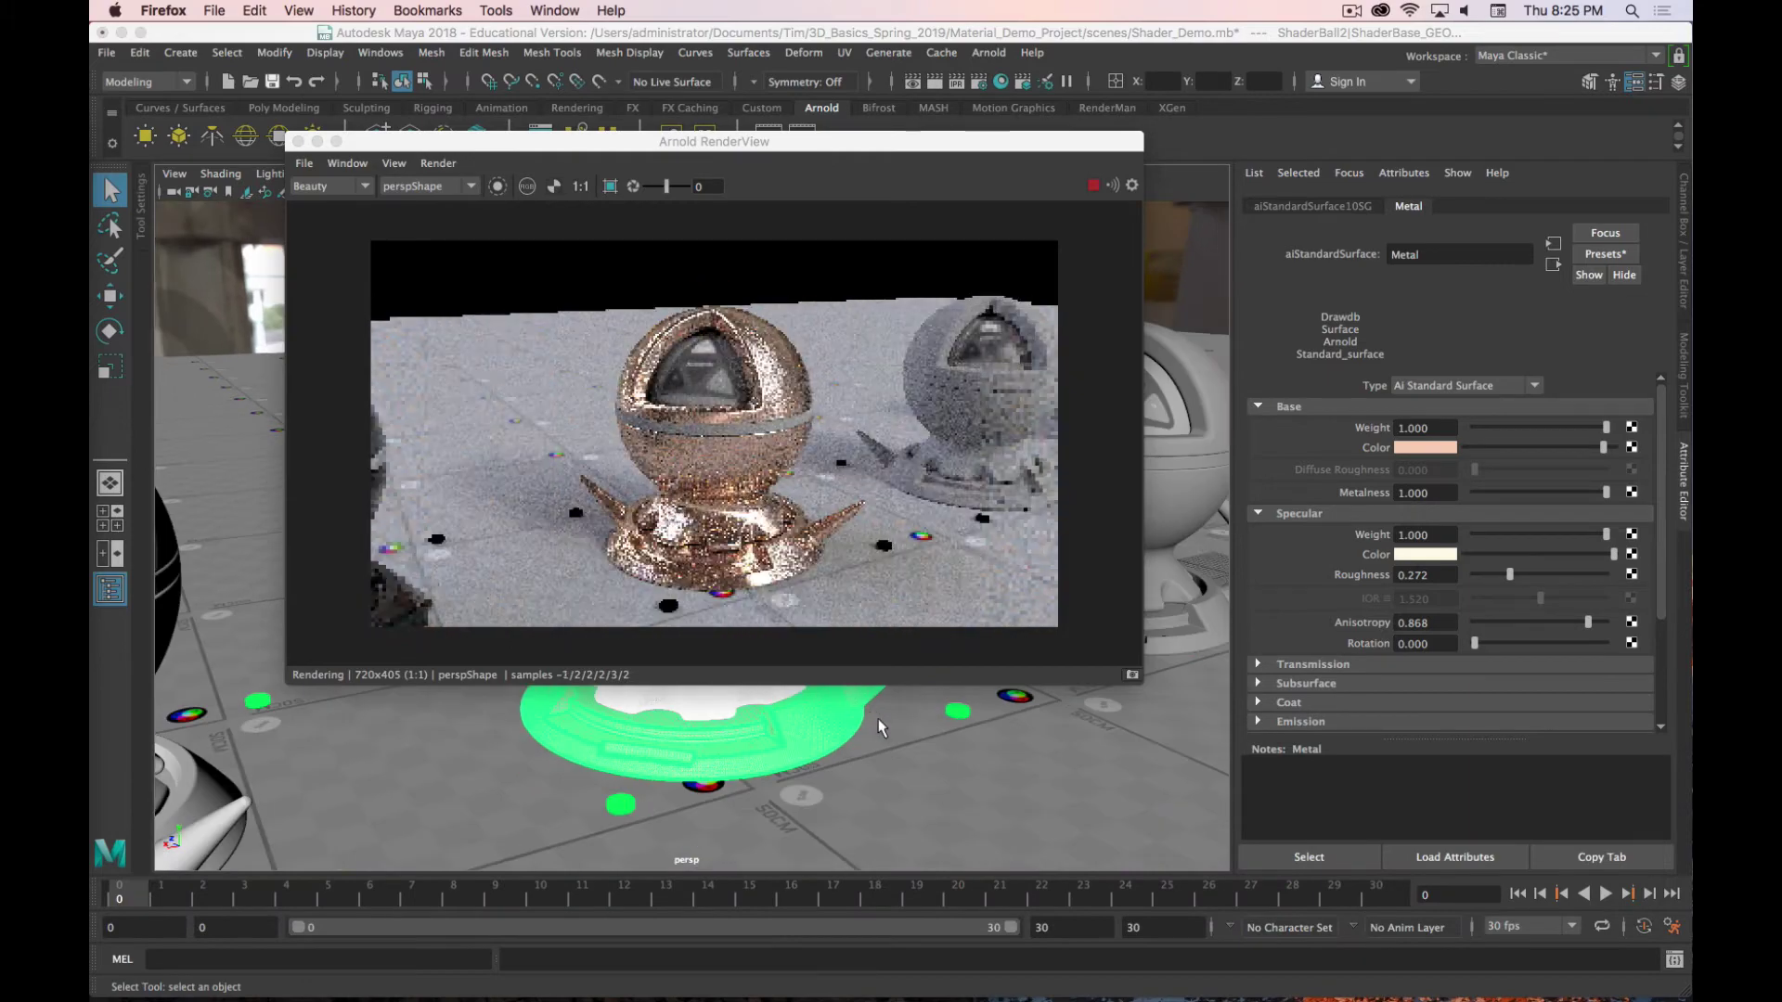
left_click_drag(889, 707, 918, 743, "alt")
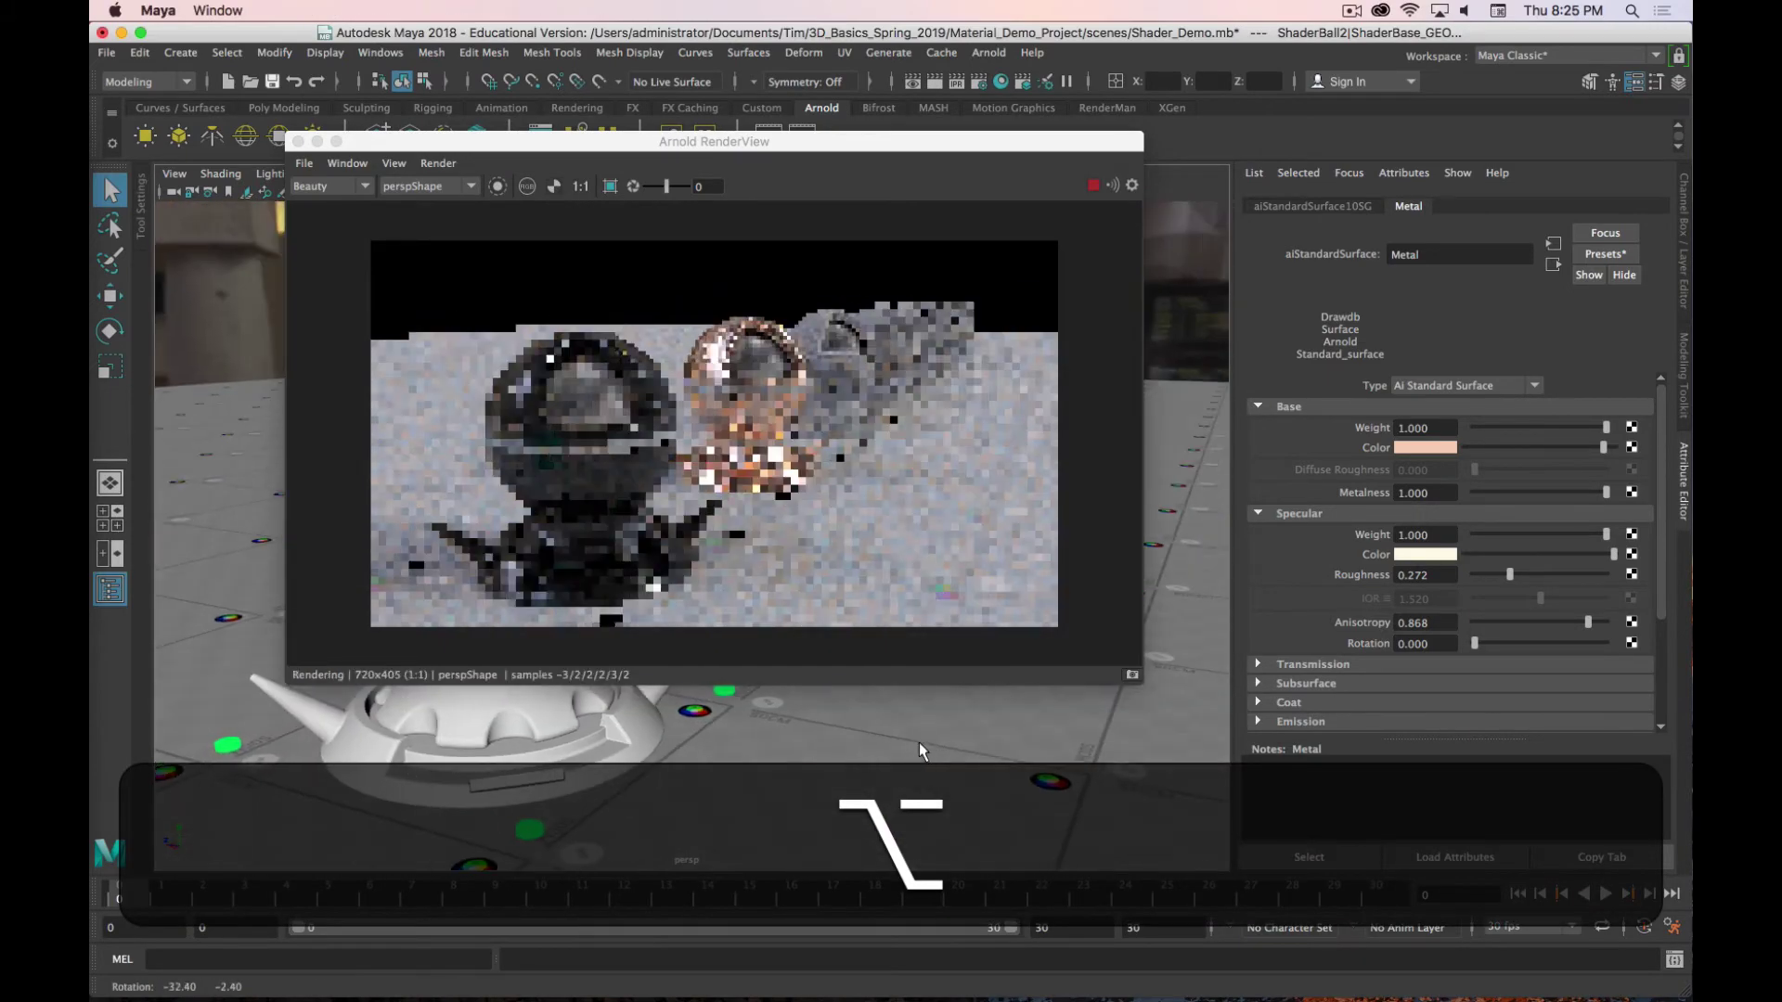
right_click_drag(919, 742, 796, 555, "alt")
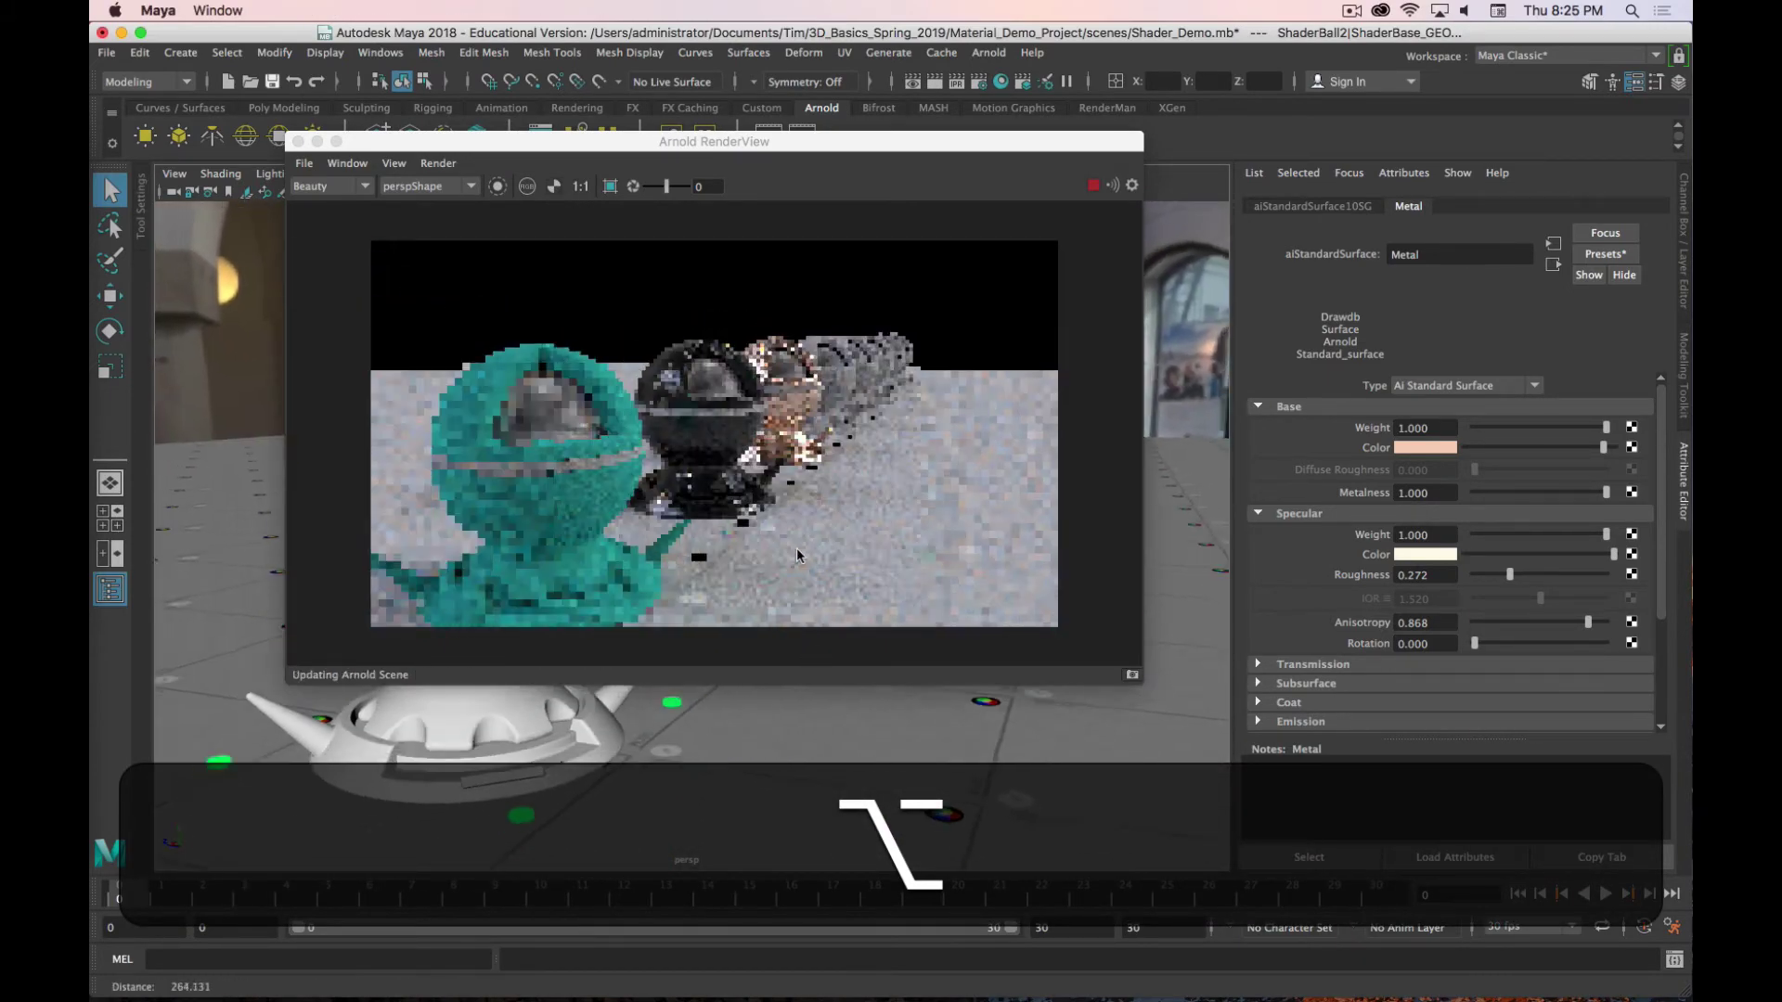
left_click_drag(797, 555, 720, 724, "alt")
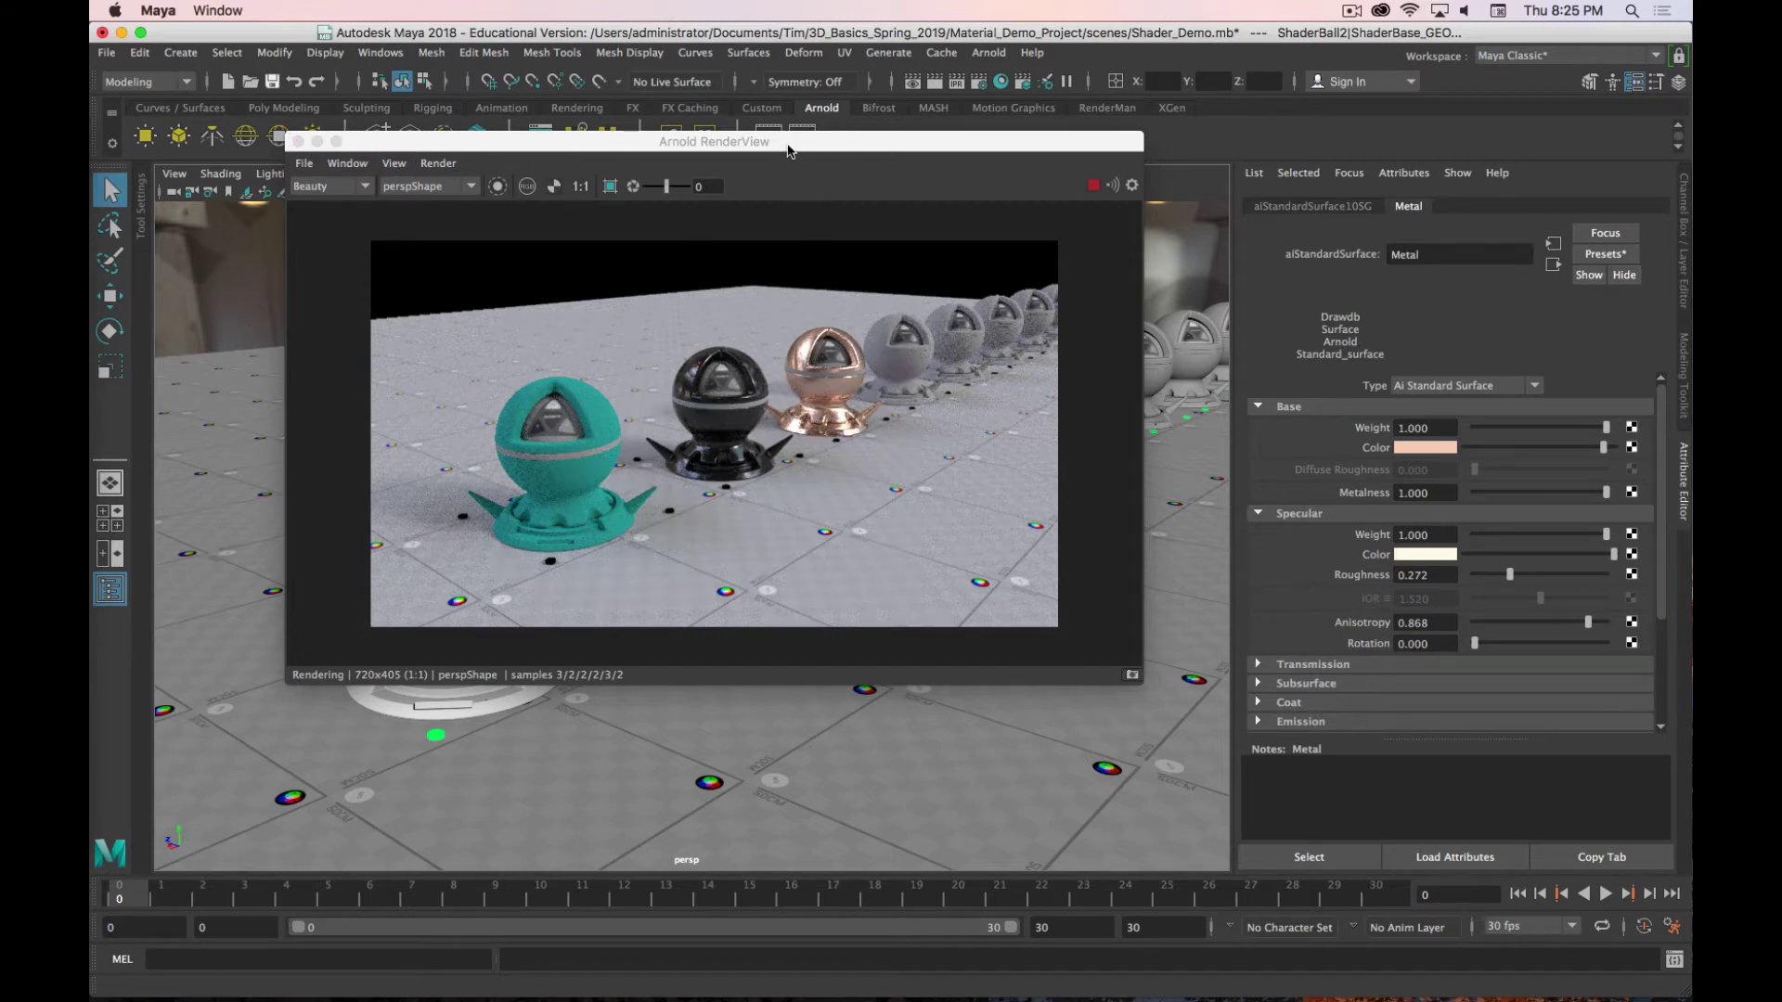
left_click(557, 520)
right_click_drag(529, 524, 584, 545, "alt")
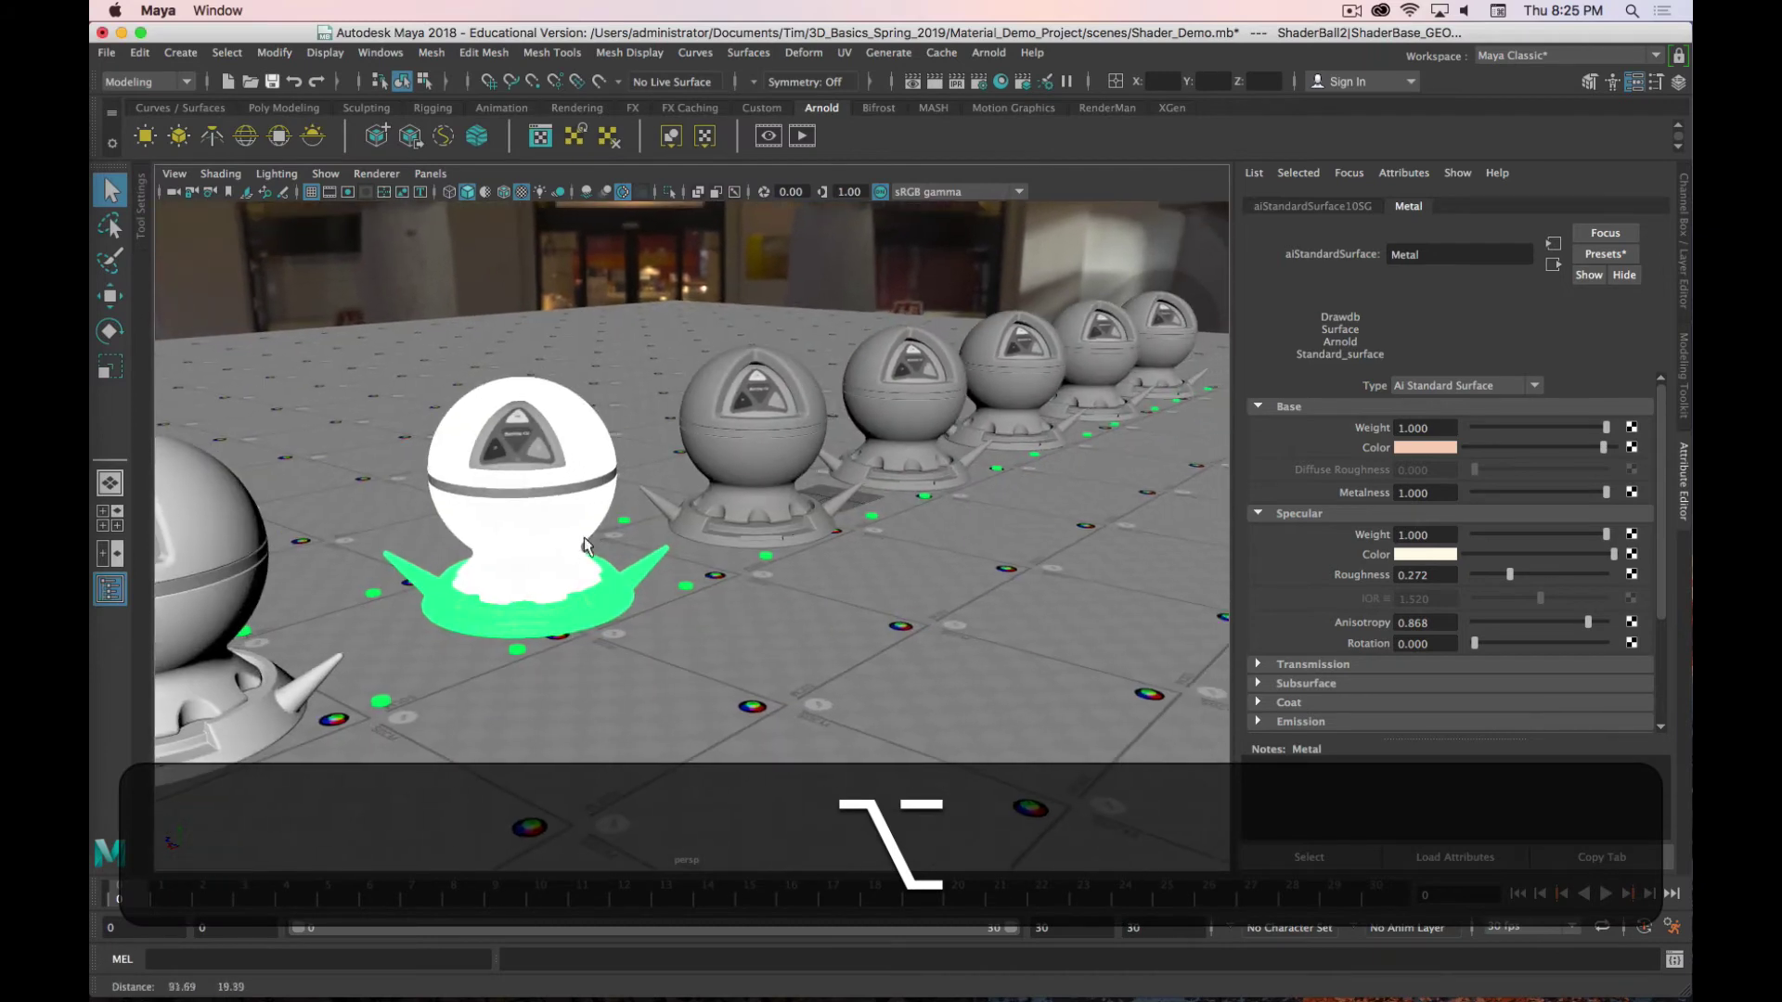
left_click(748, 501)
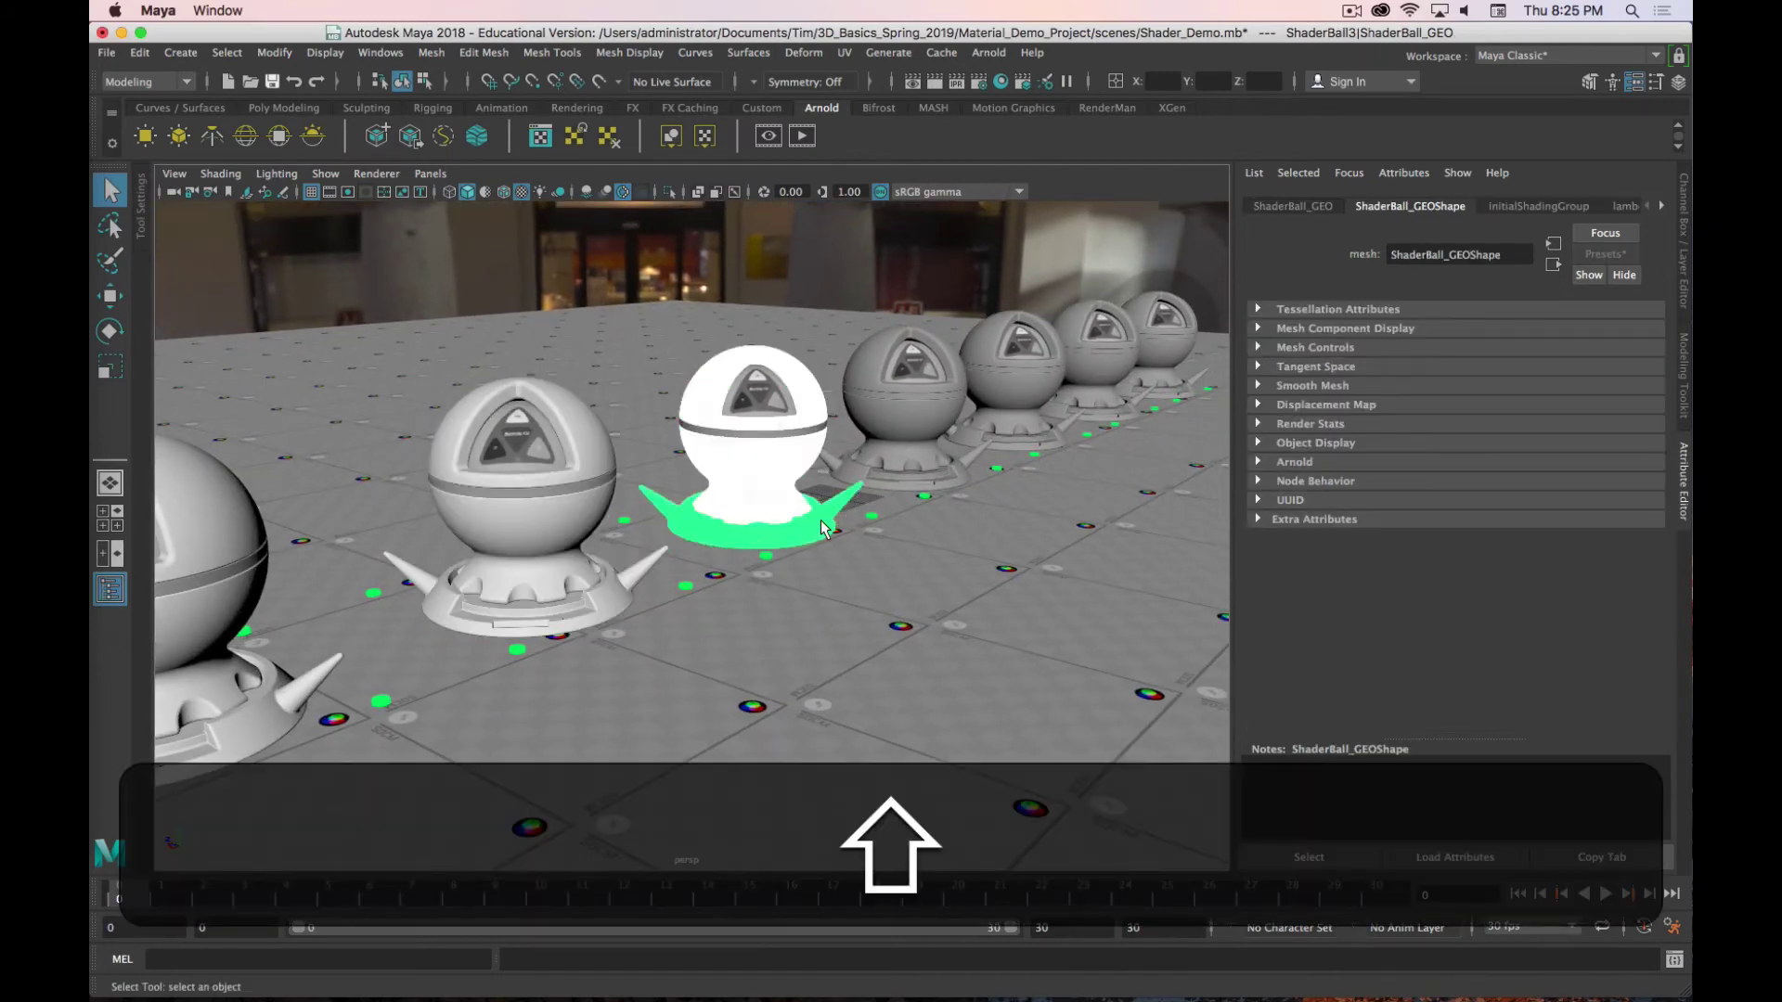
left_click(822, 527, "shift")
scroll(815, 521, "up", 5)
left_click_drag(840, 473, 531, 509, "alt")
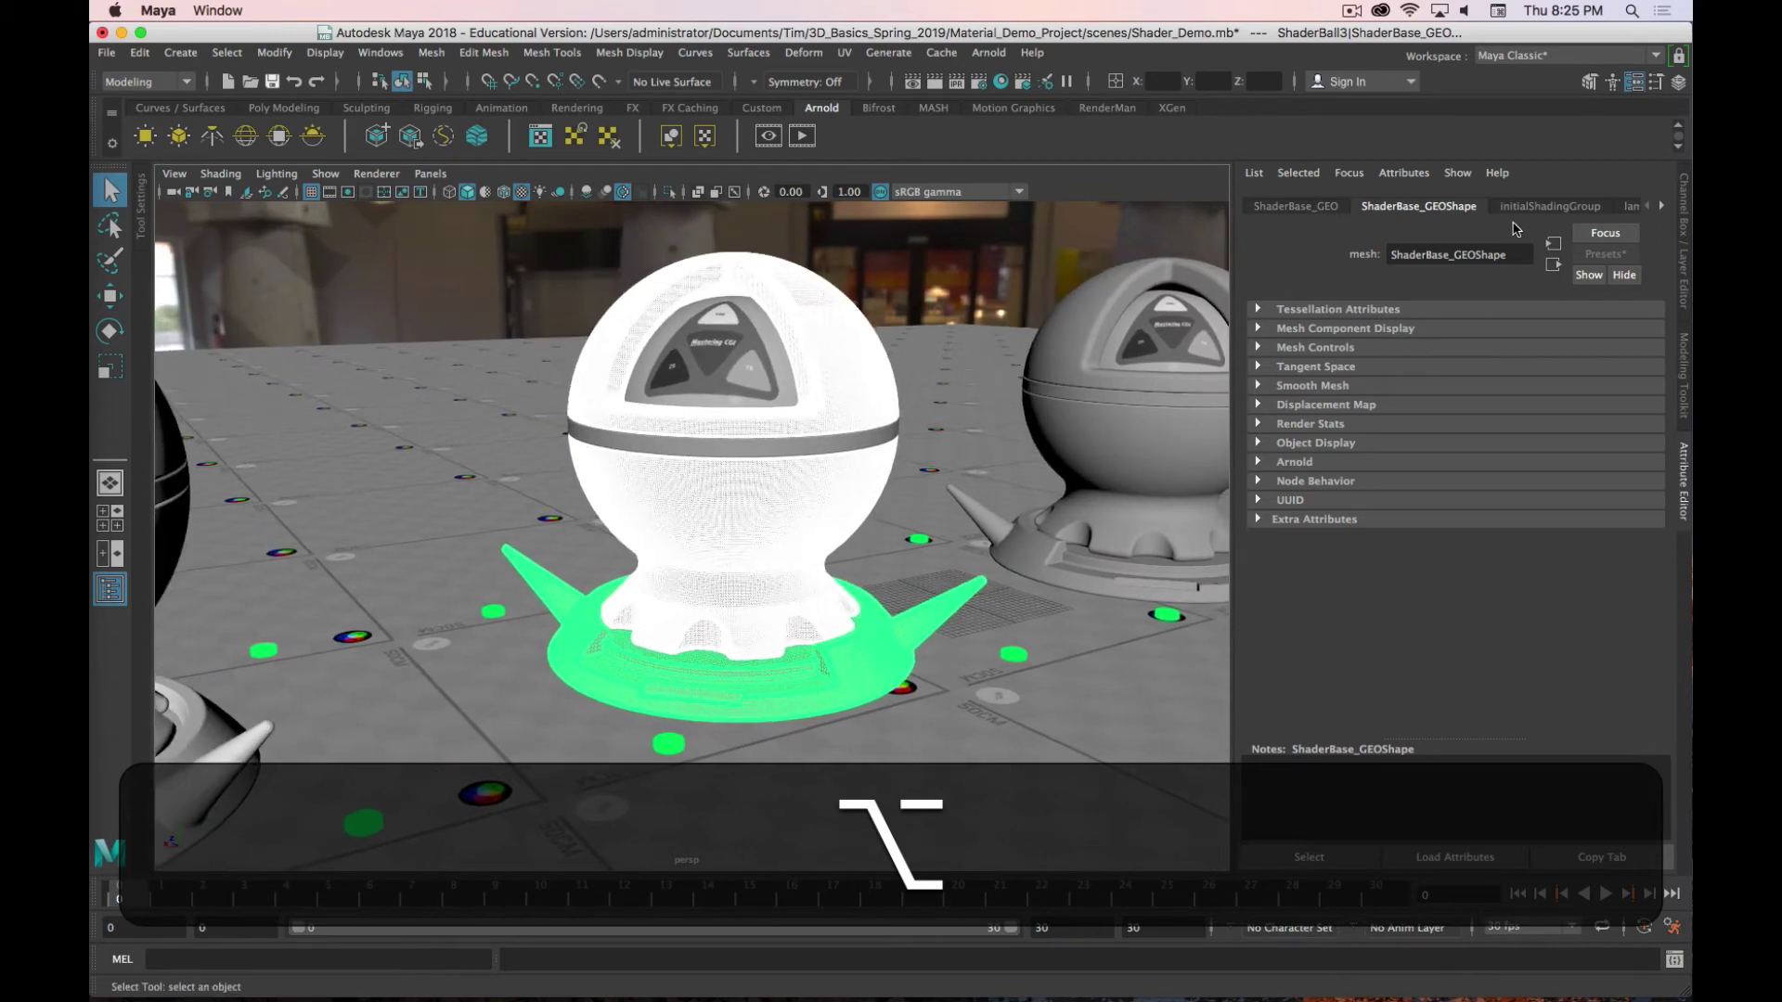
Step: Assign a new Arnold aiStandardSurface material to the selected ball and base and rename it Transmission
right_click_drag(753, 515, 760, 928)
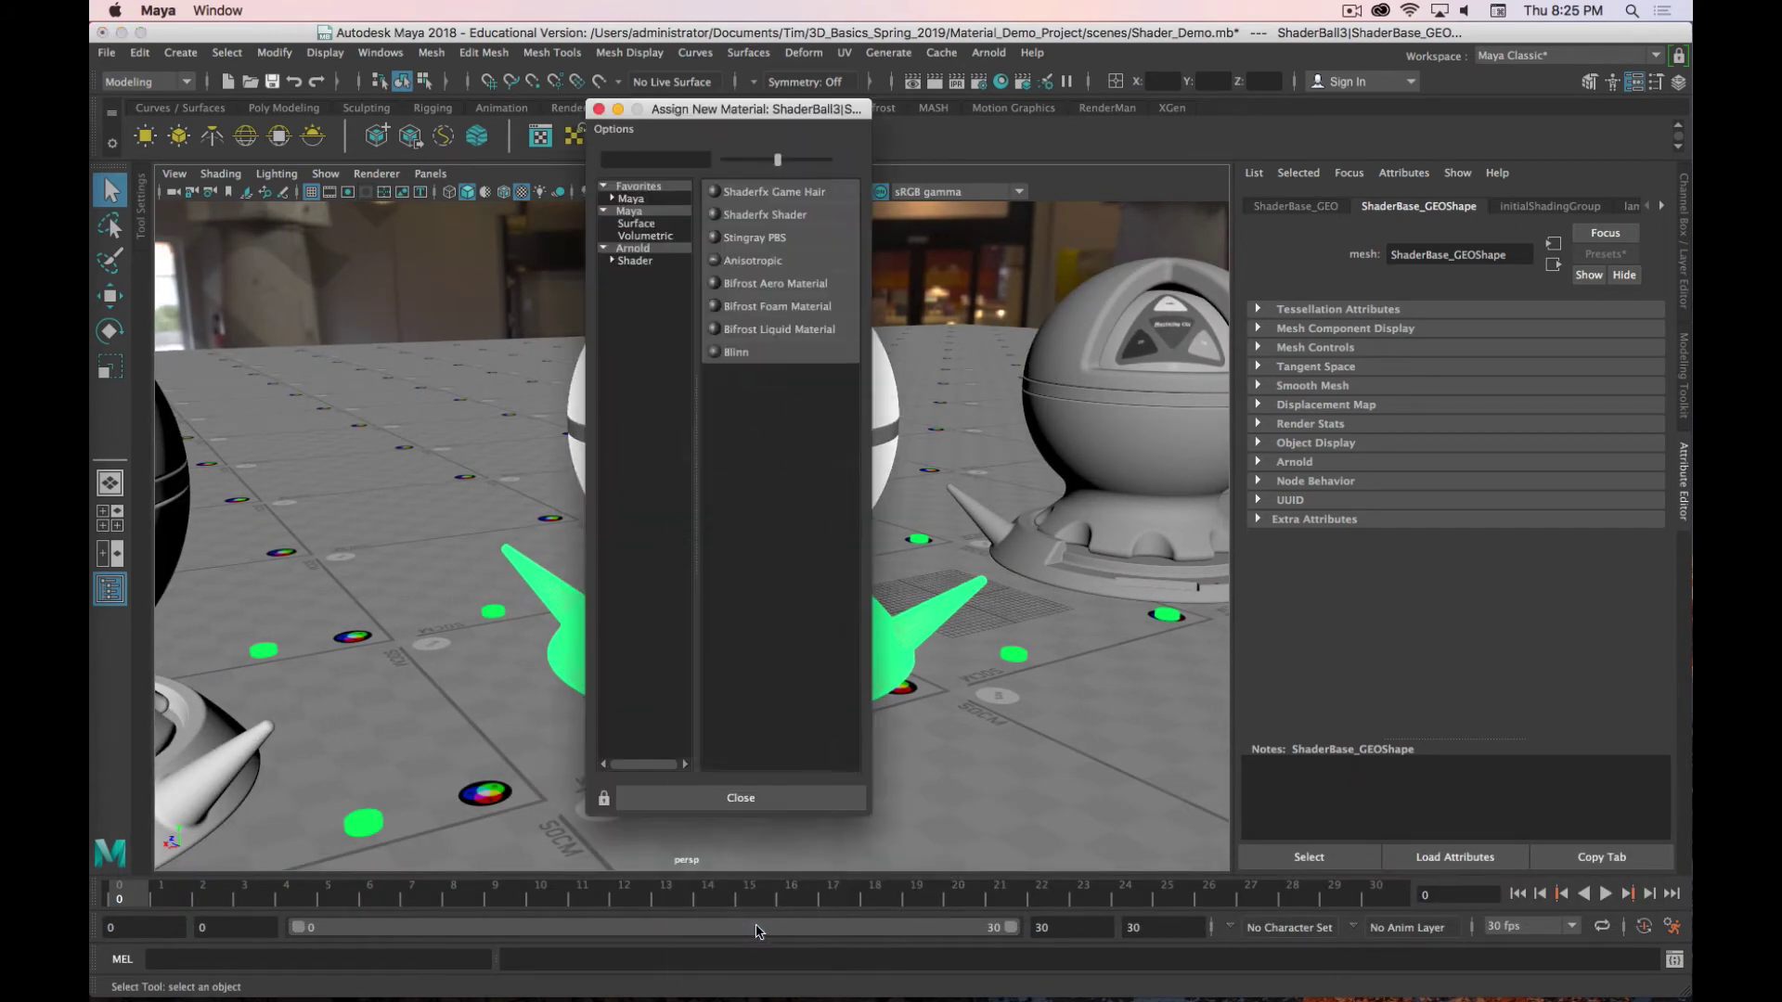
left_click(636, 261)
left_click(782, 329)
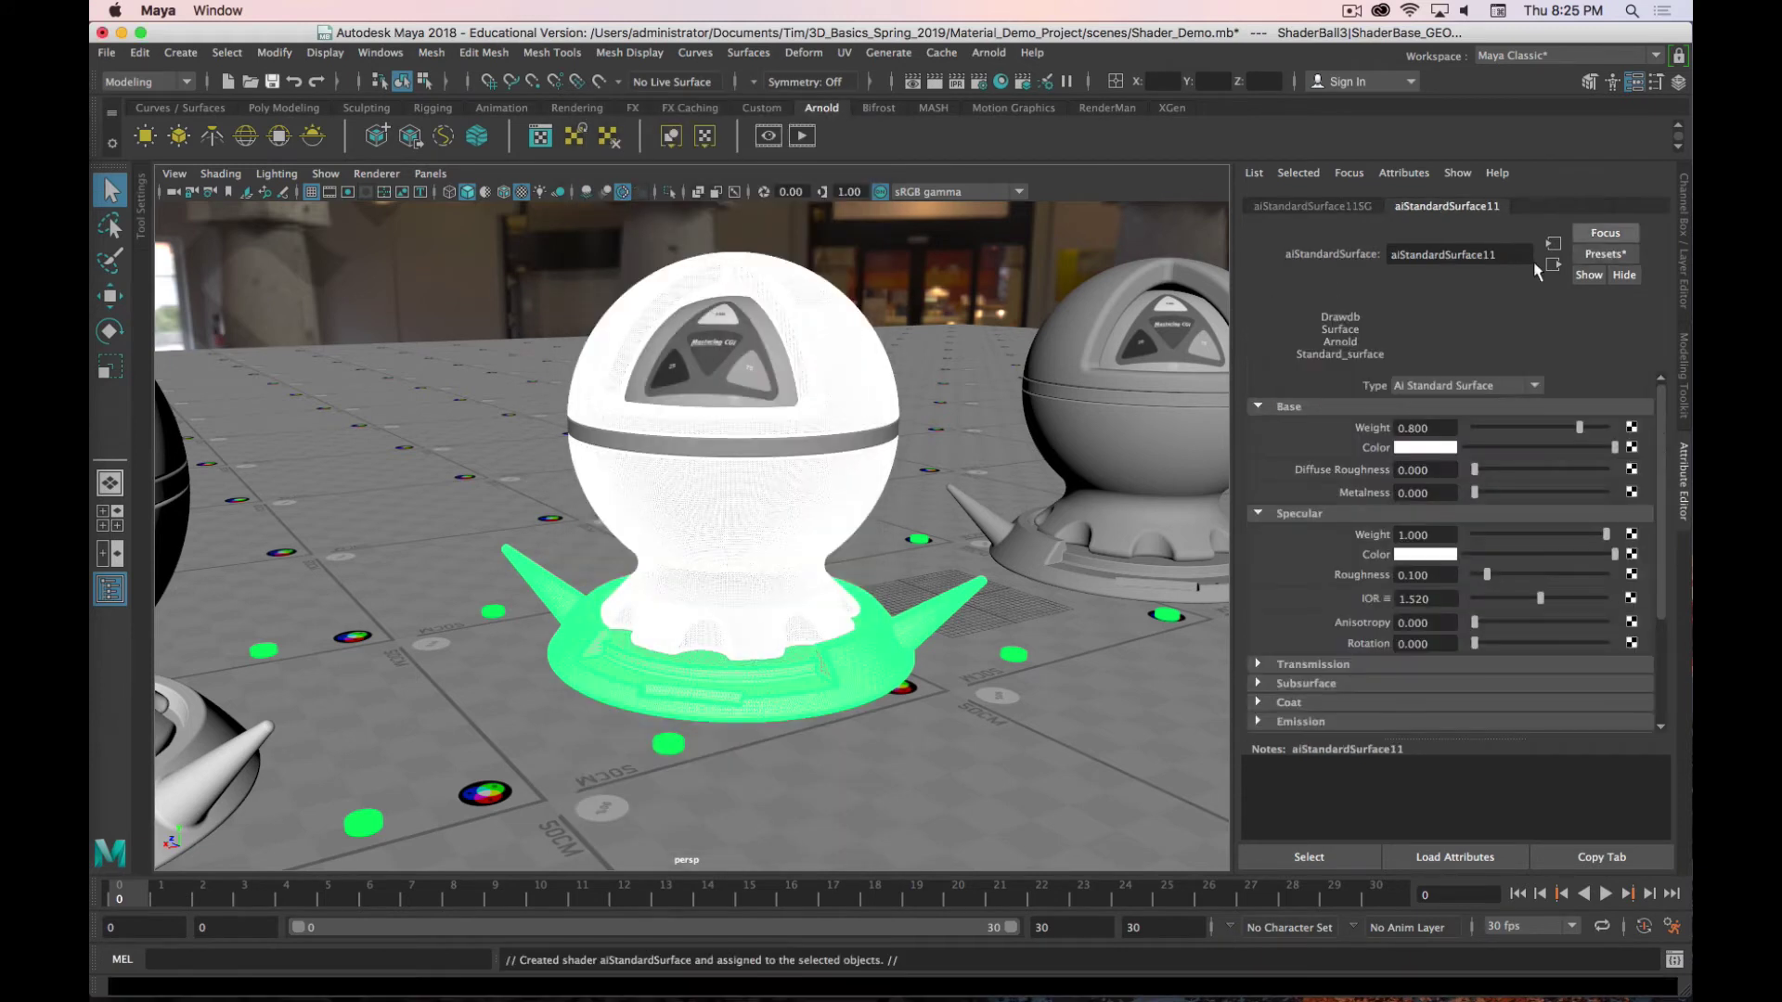
double_click(1505, 251)
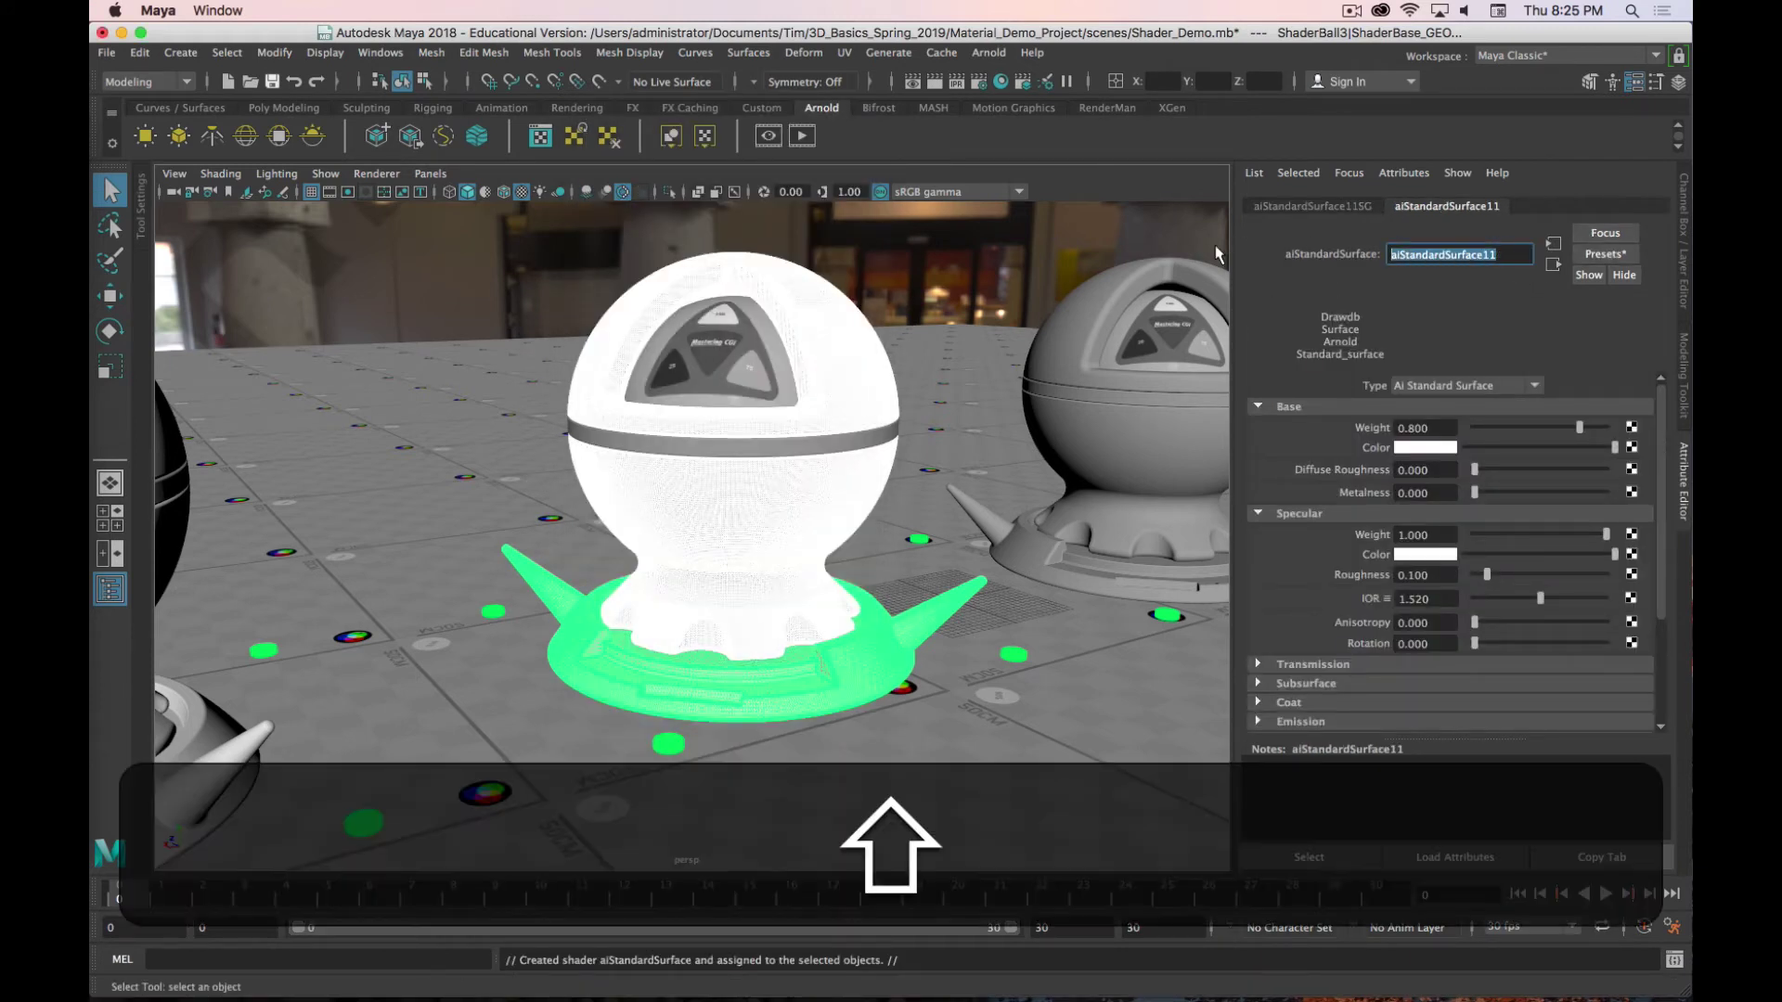
type("Transmission")
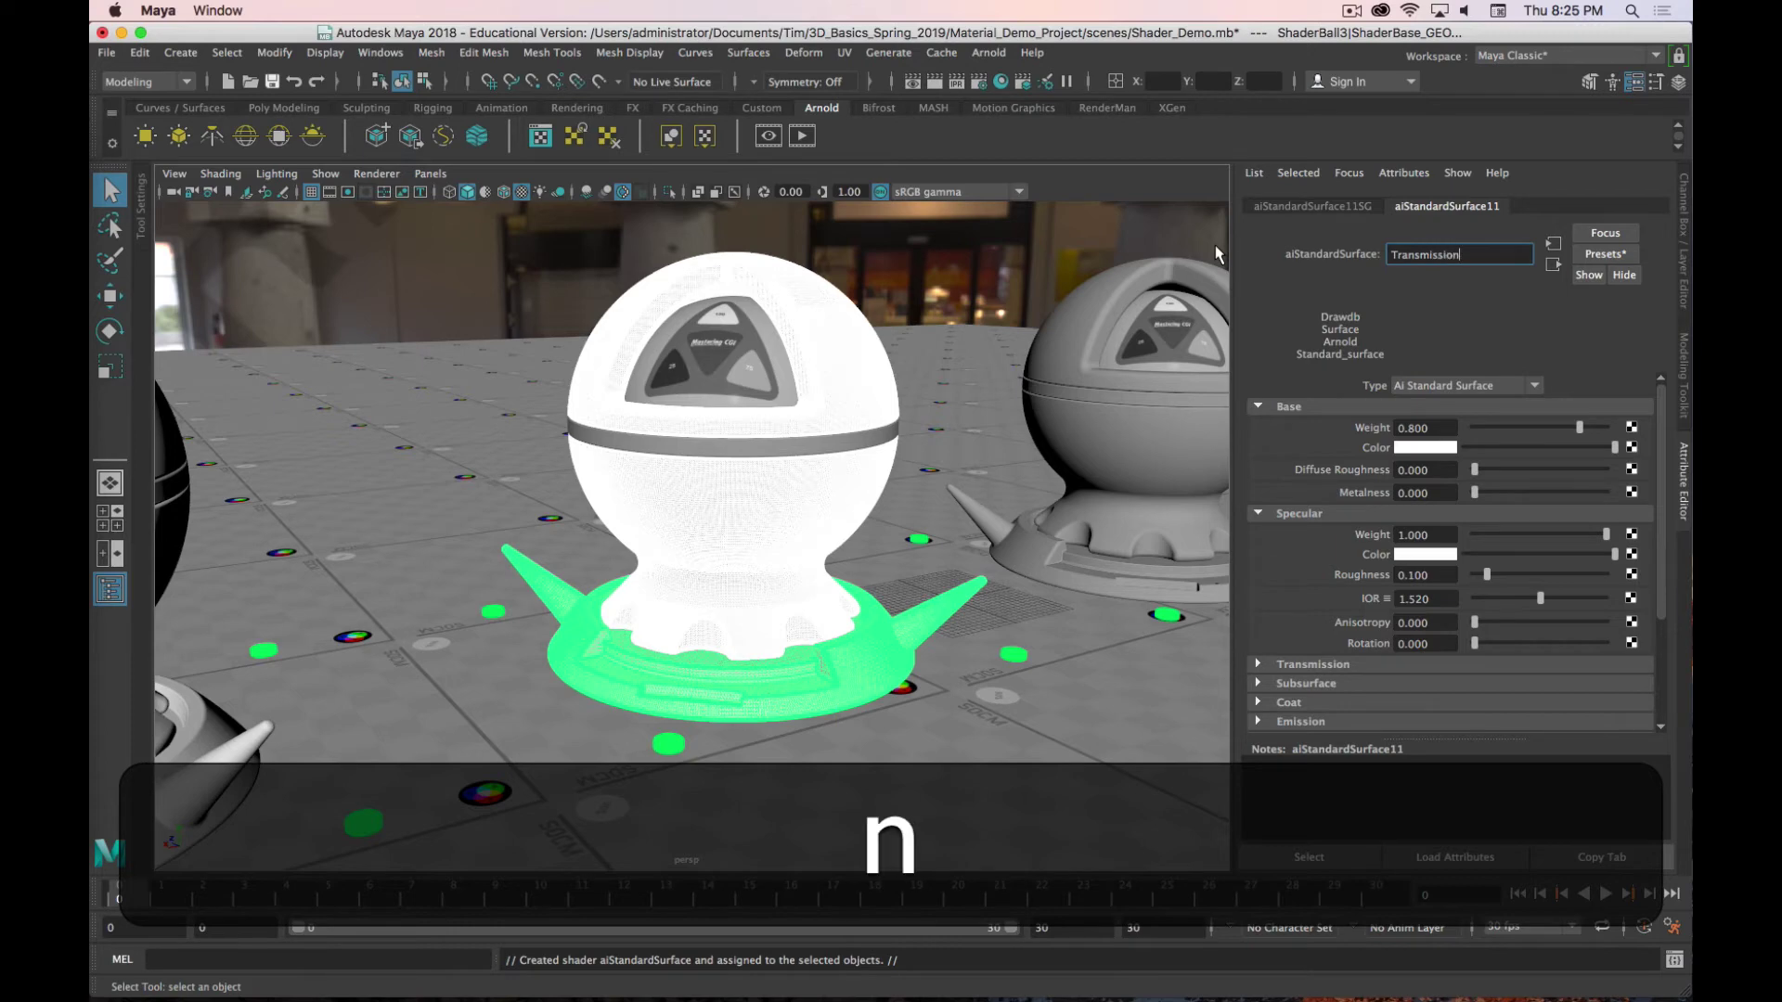
key("Return")
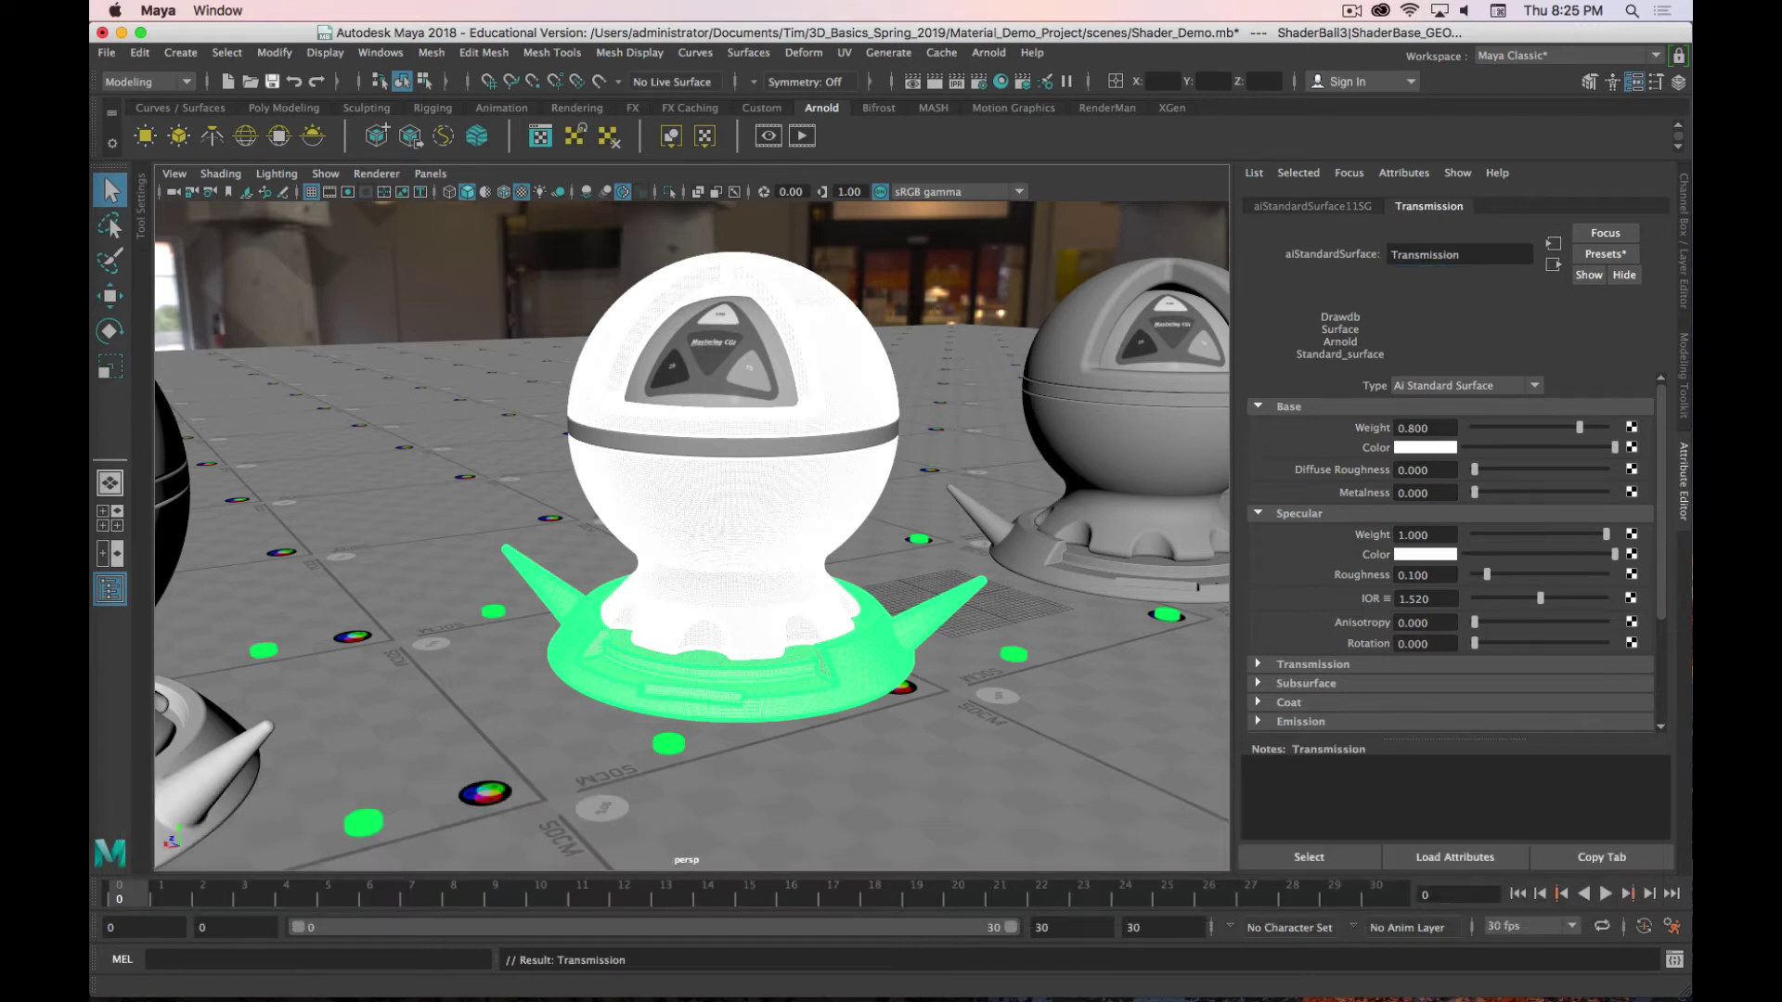
Step: Render the newly shaded ball in Arnold RenderView and expand the material's Transmission settings
key("super+Tab")
key("super+Tab")
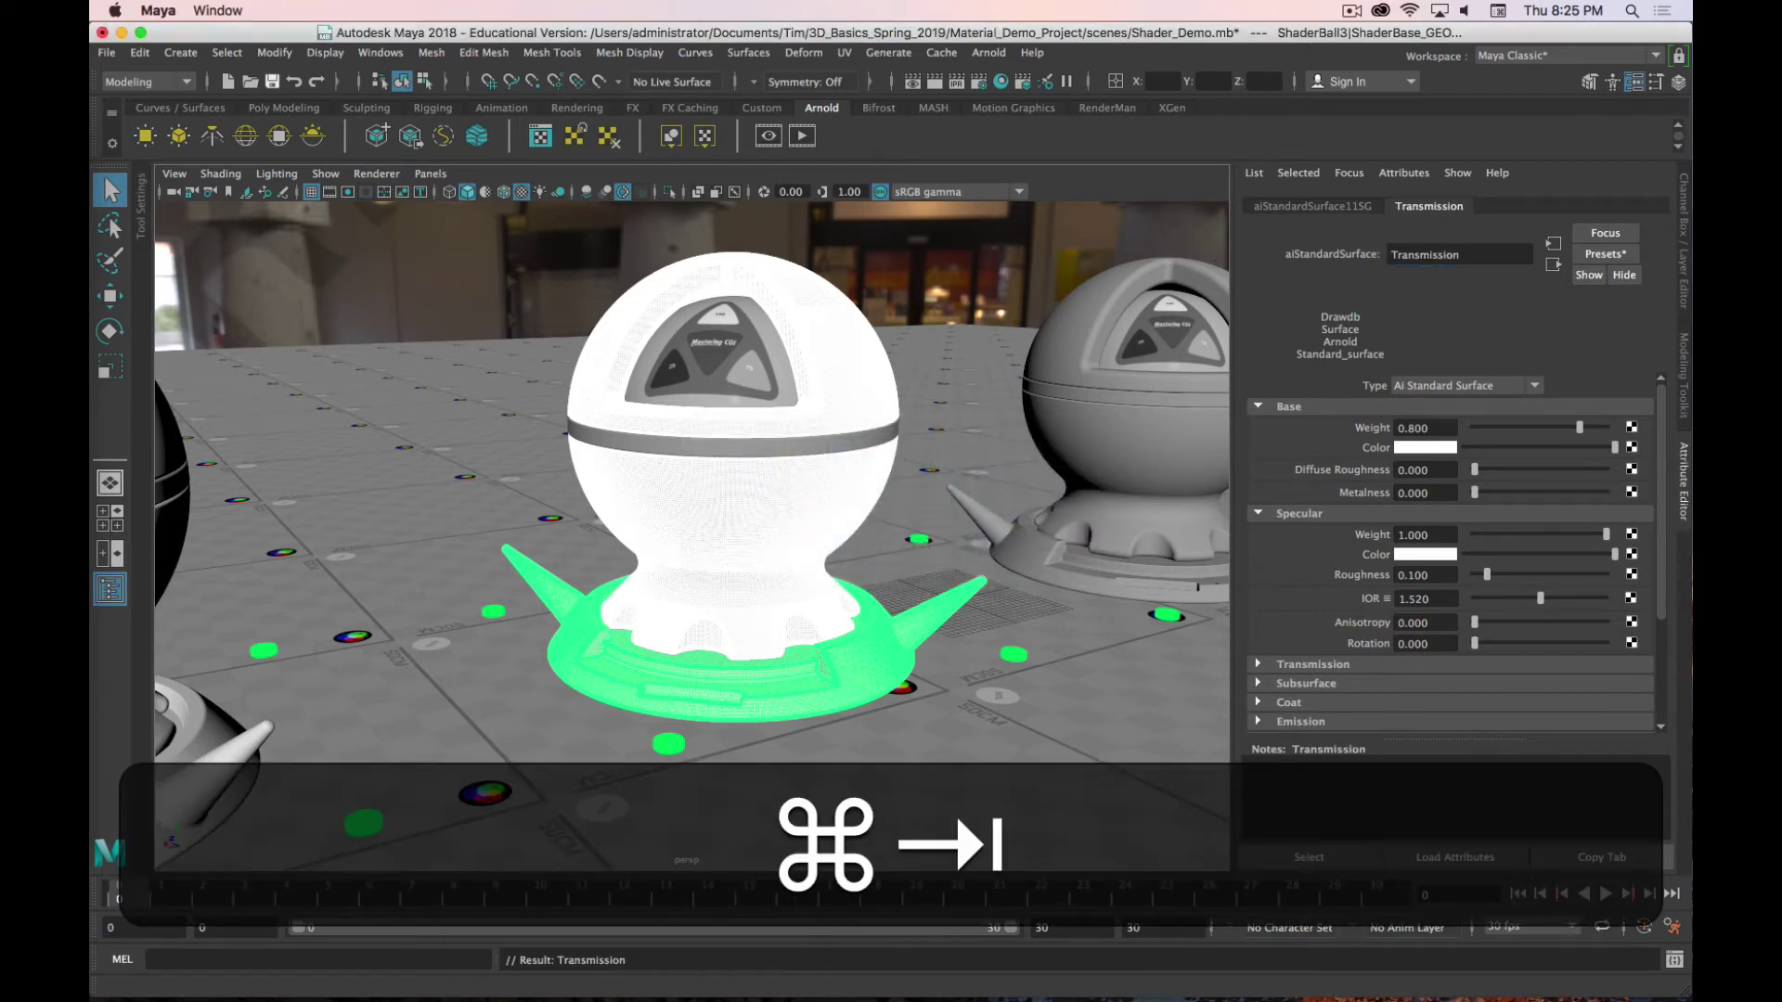
key("super+Tab")
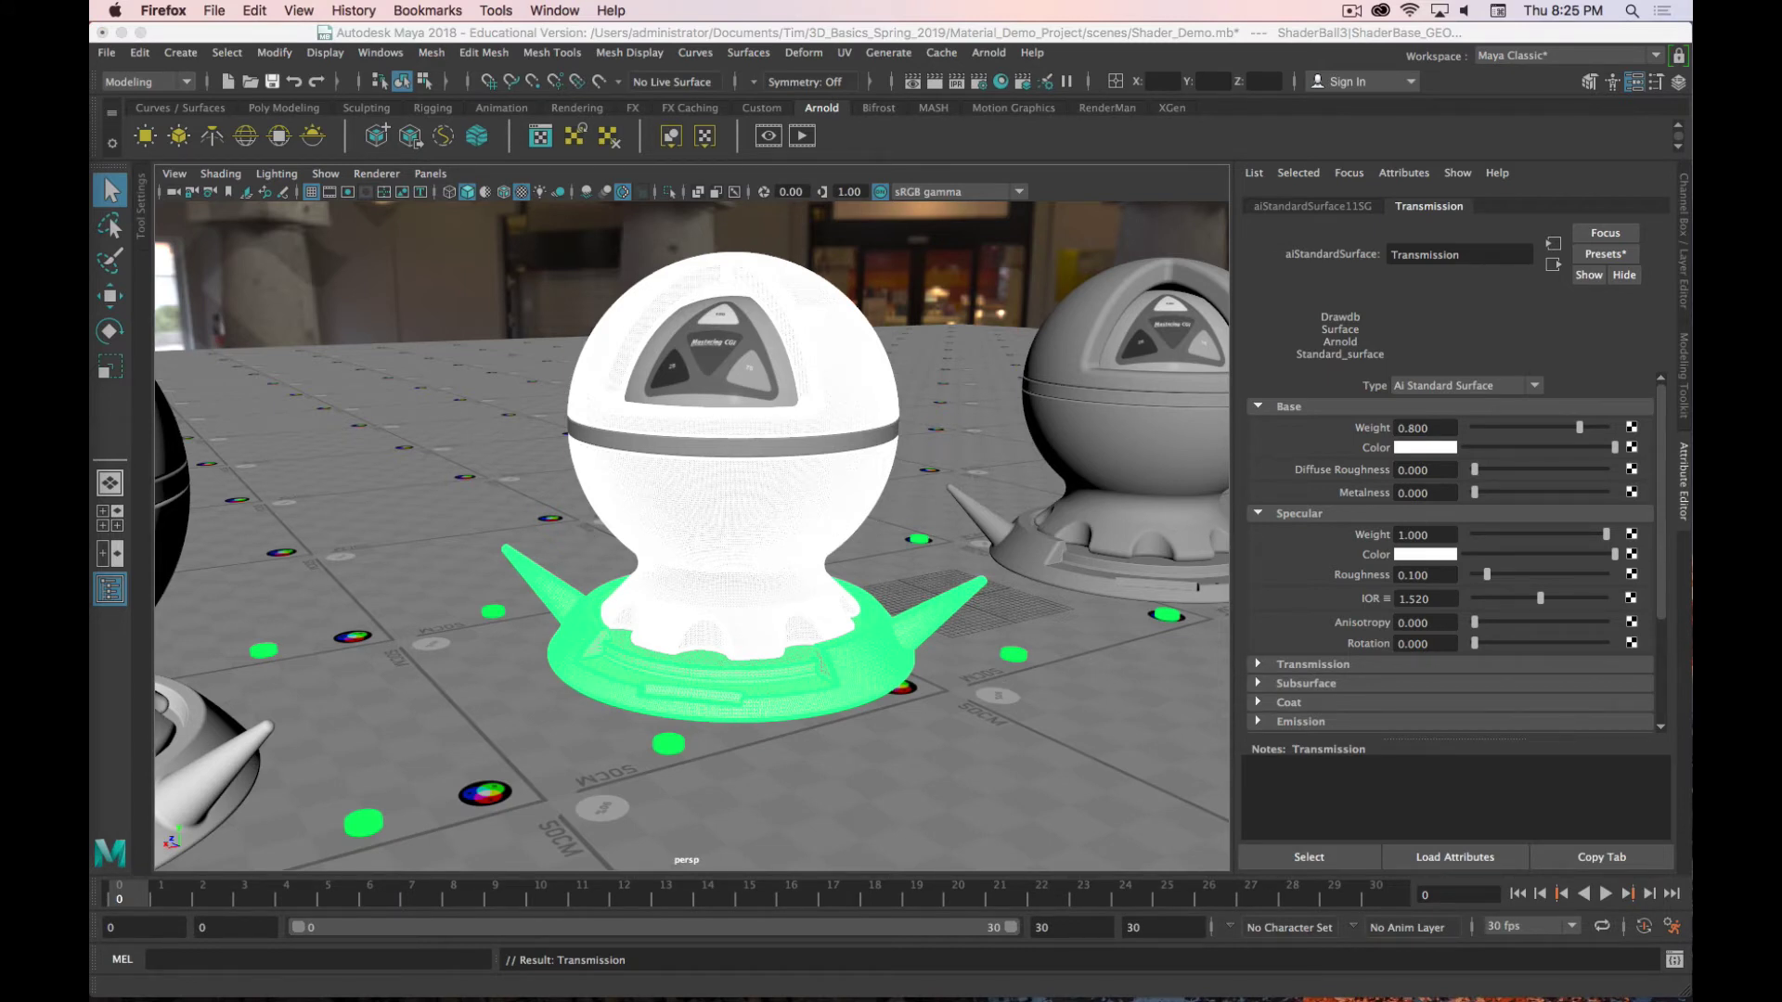
key("super+Tab")
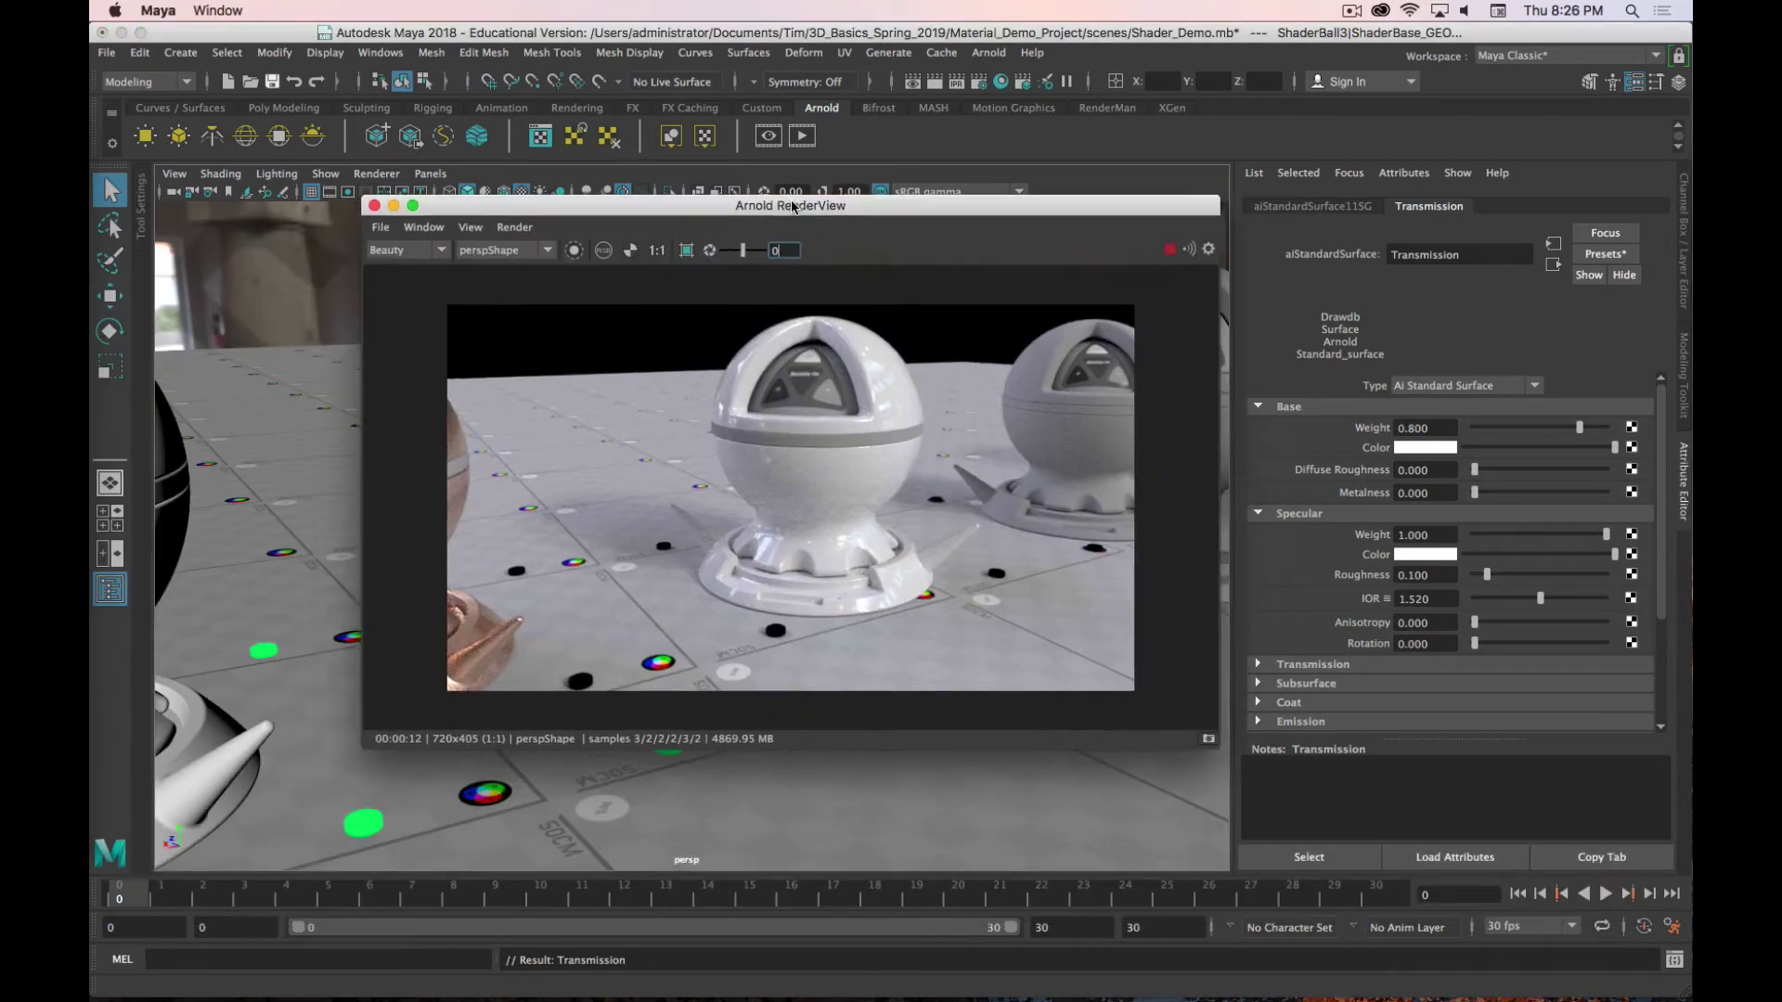
left_click_drag(777, 214, 684, 205)
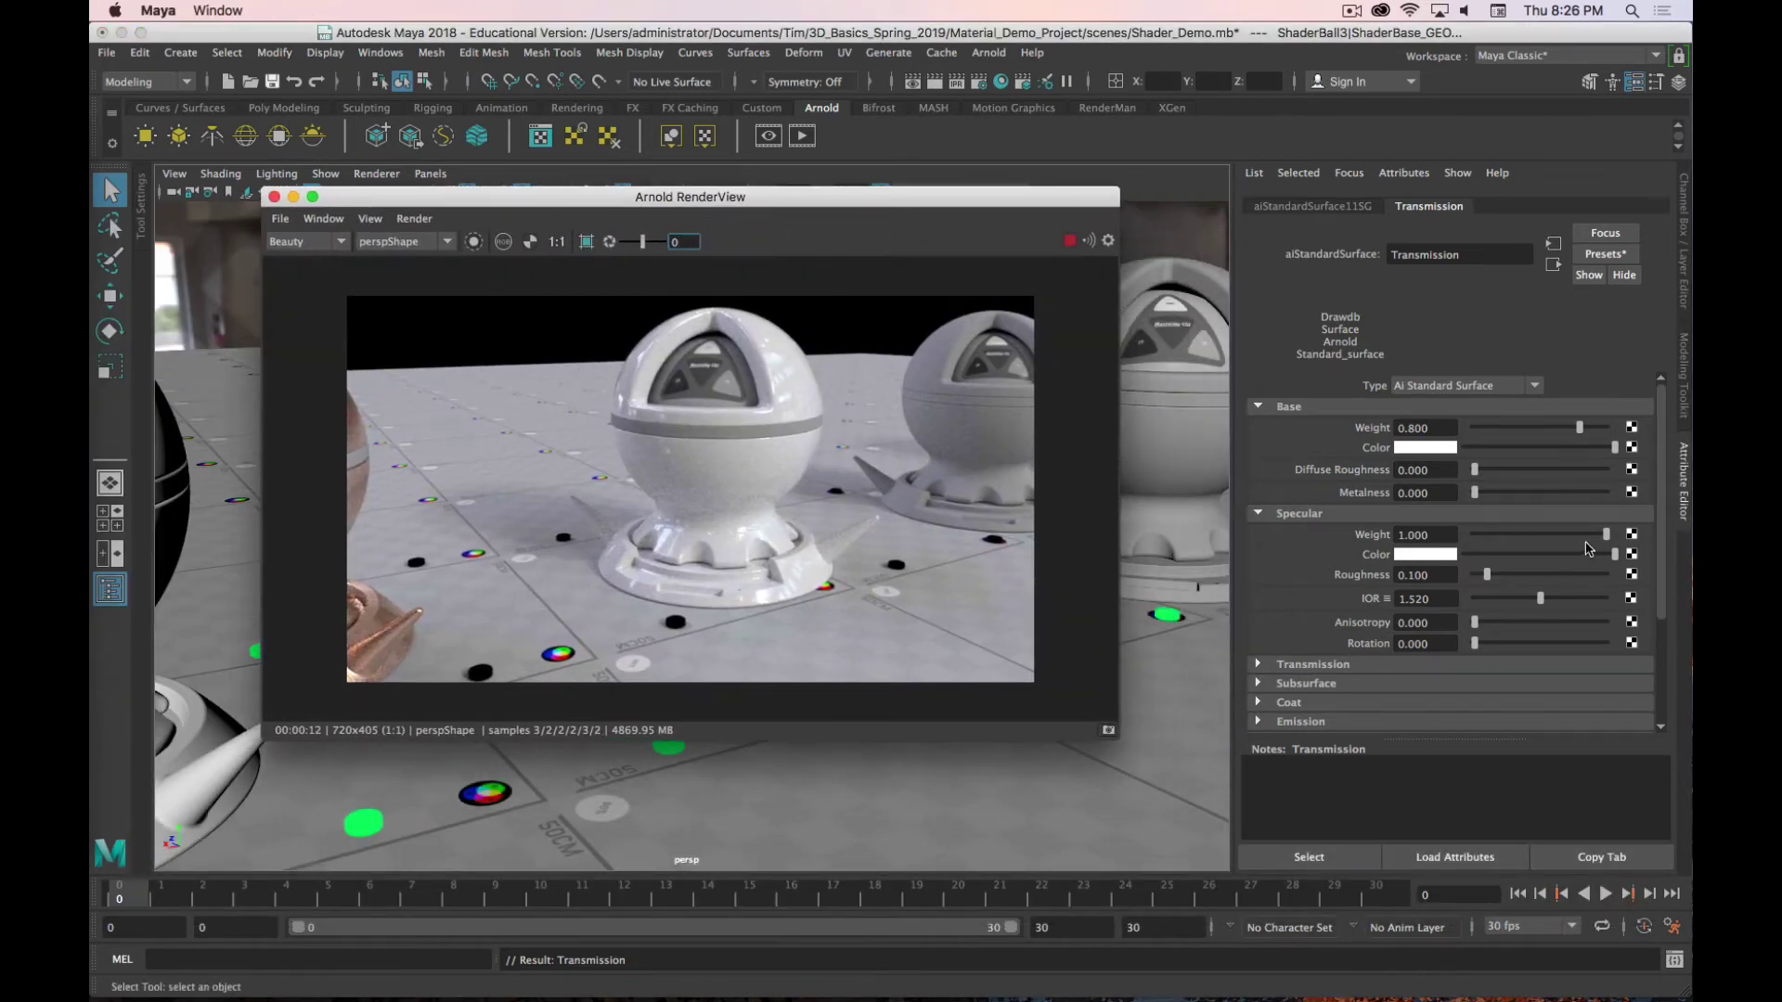
left_click(1259, 664)
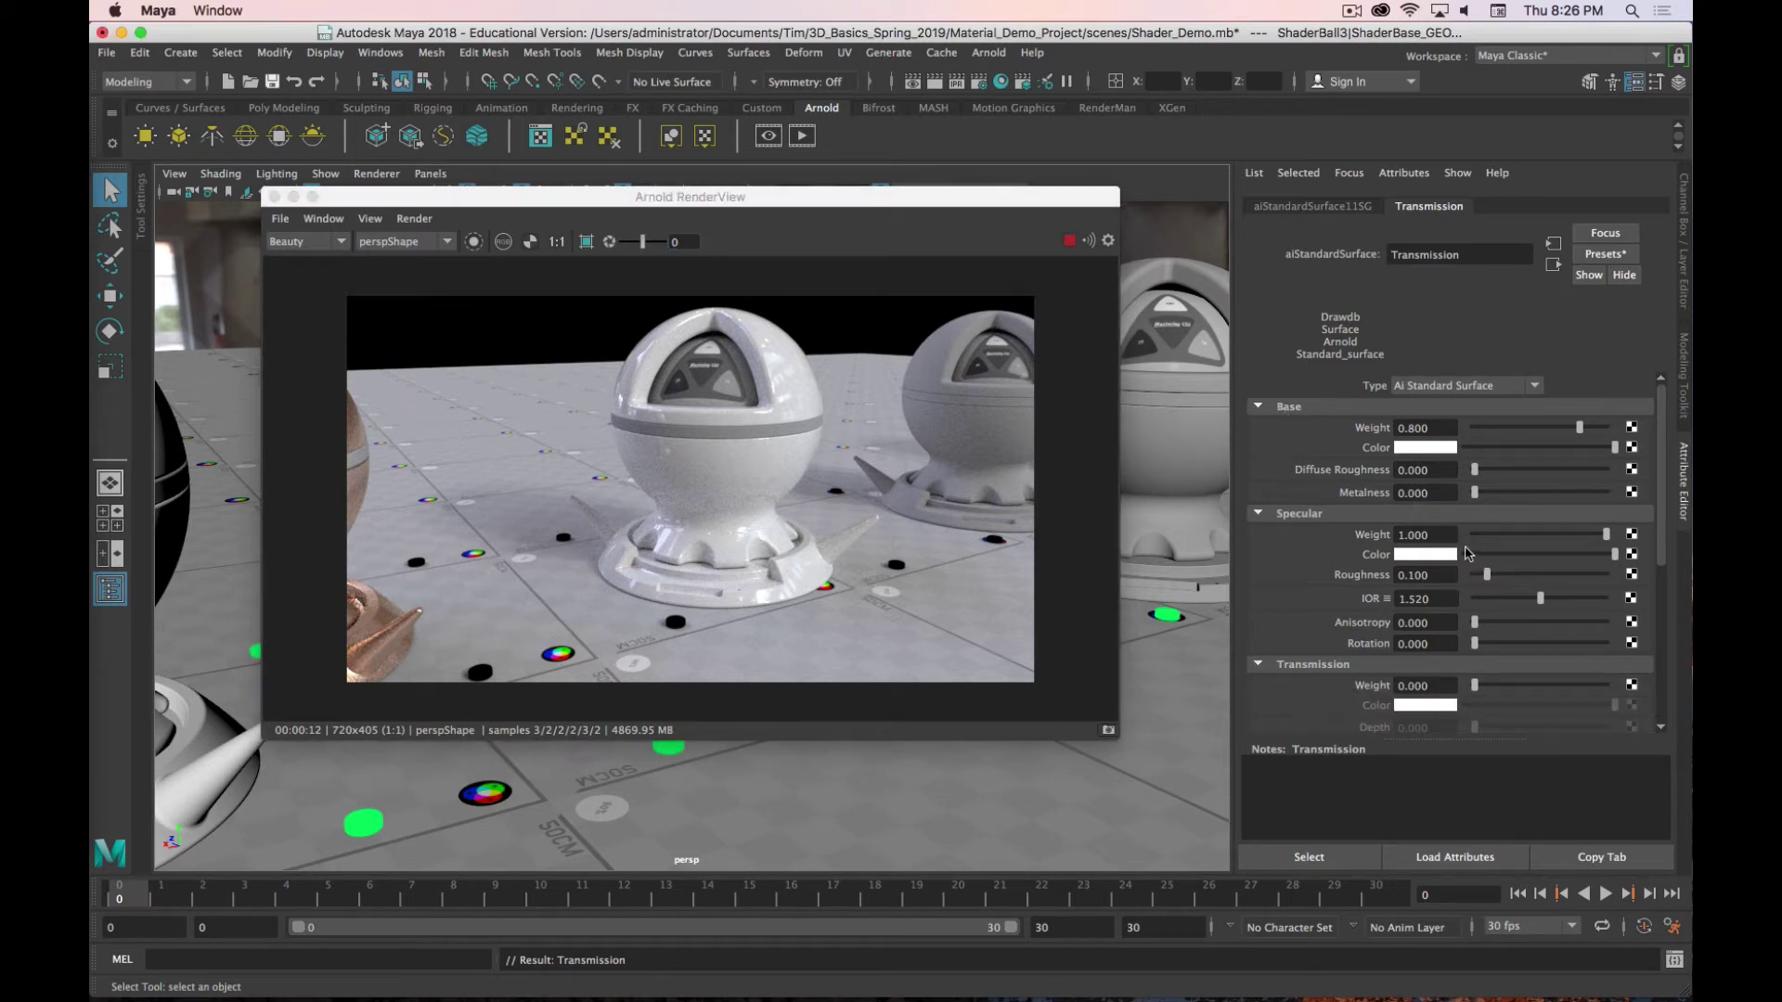
Step: Set the Transmission material's base weight and specular weight to 0 and its transmission weight to 1
left_click_drag(1567, 433, 1468, 432)
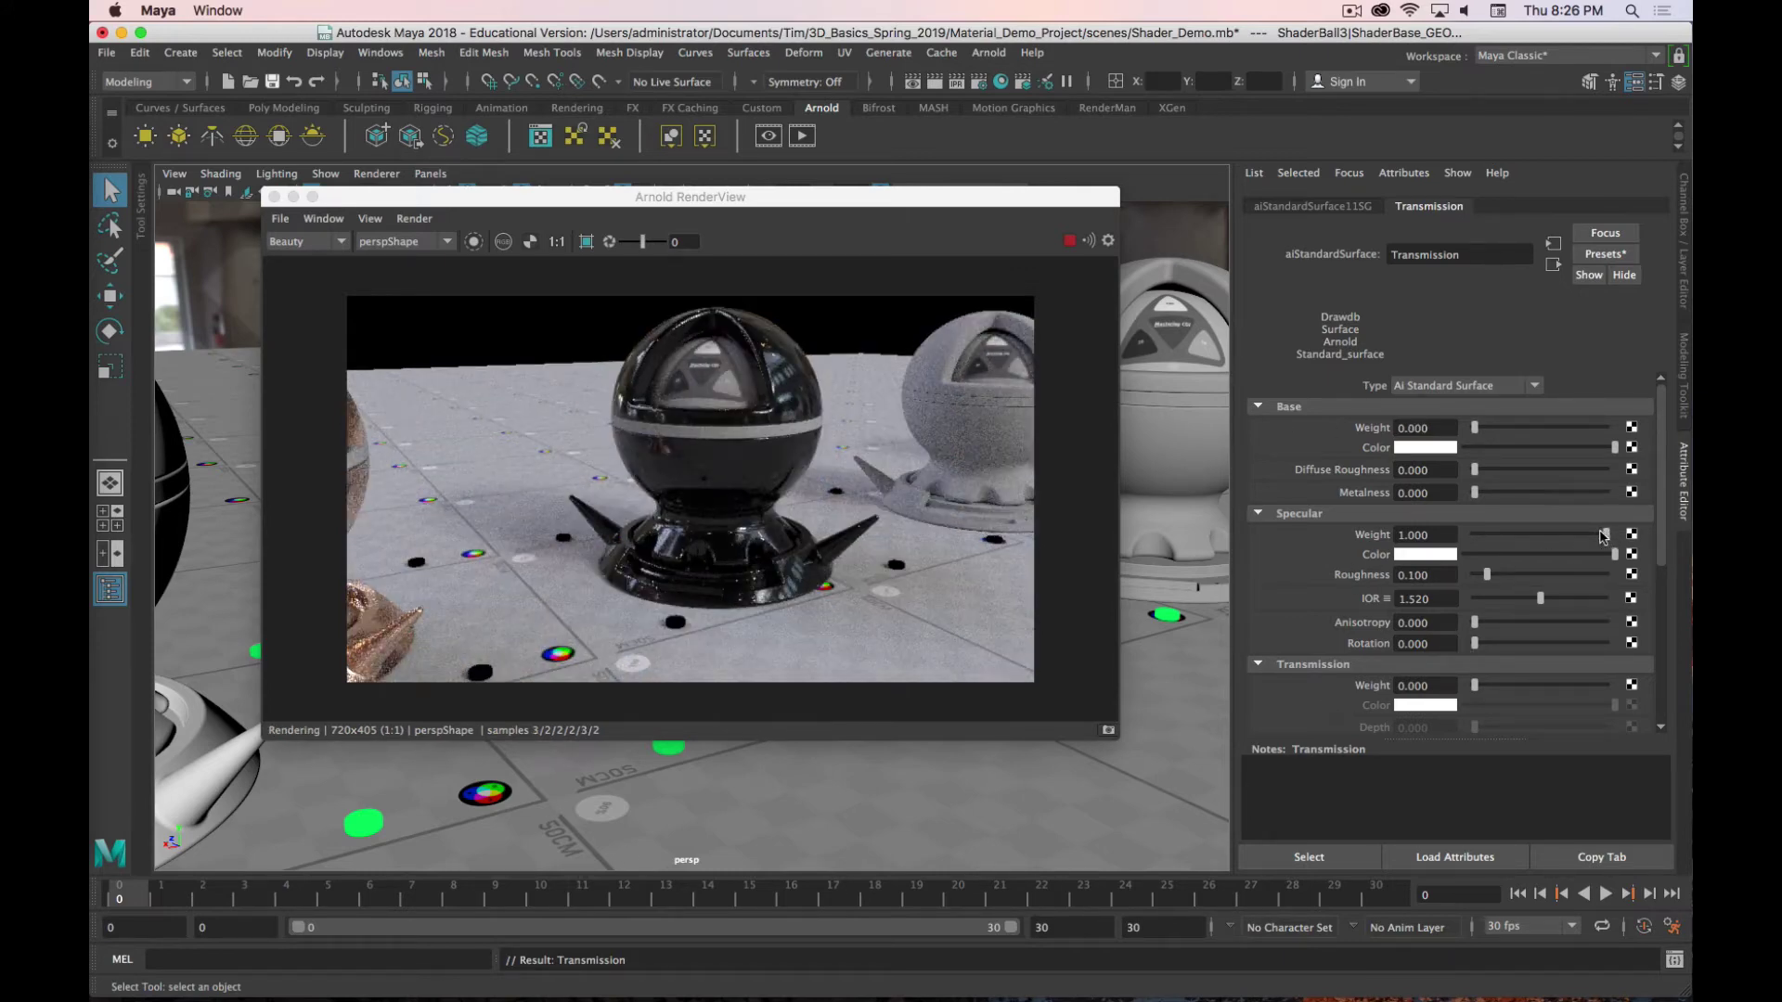
left_click_drag(1603, 537, 1473, 535)
scroll(1272, 629, "down", 2)
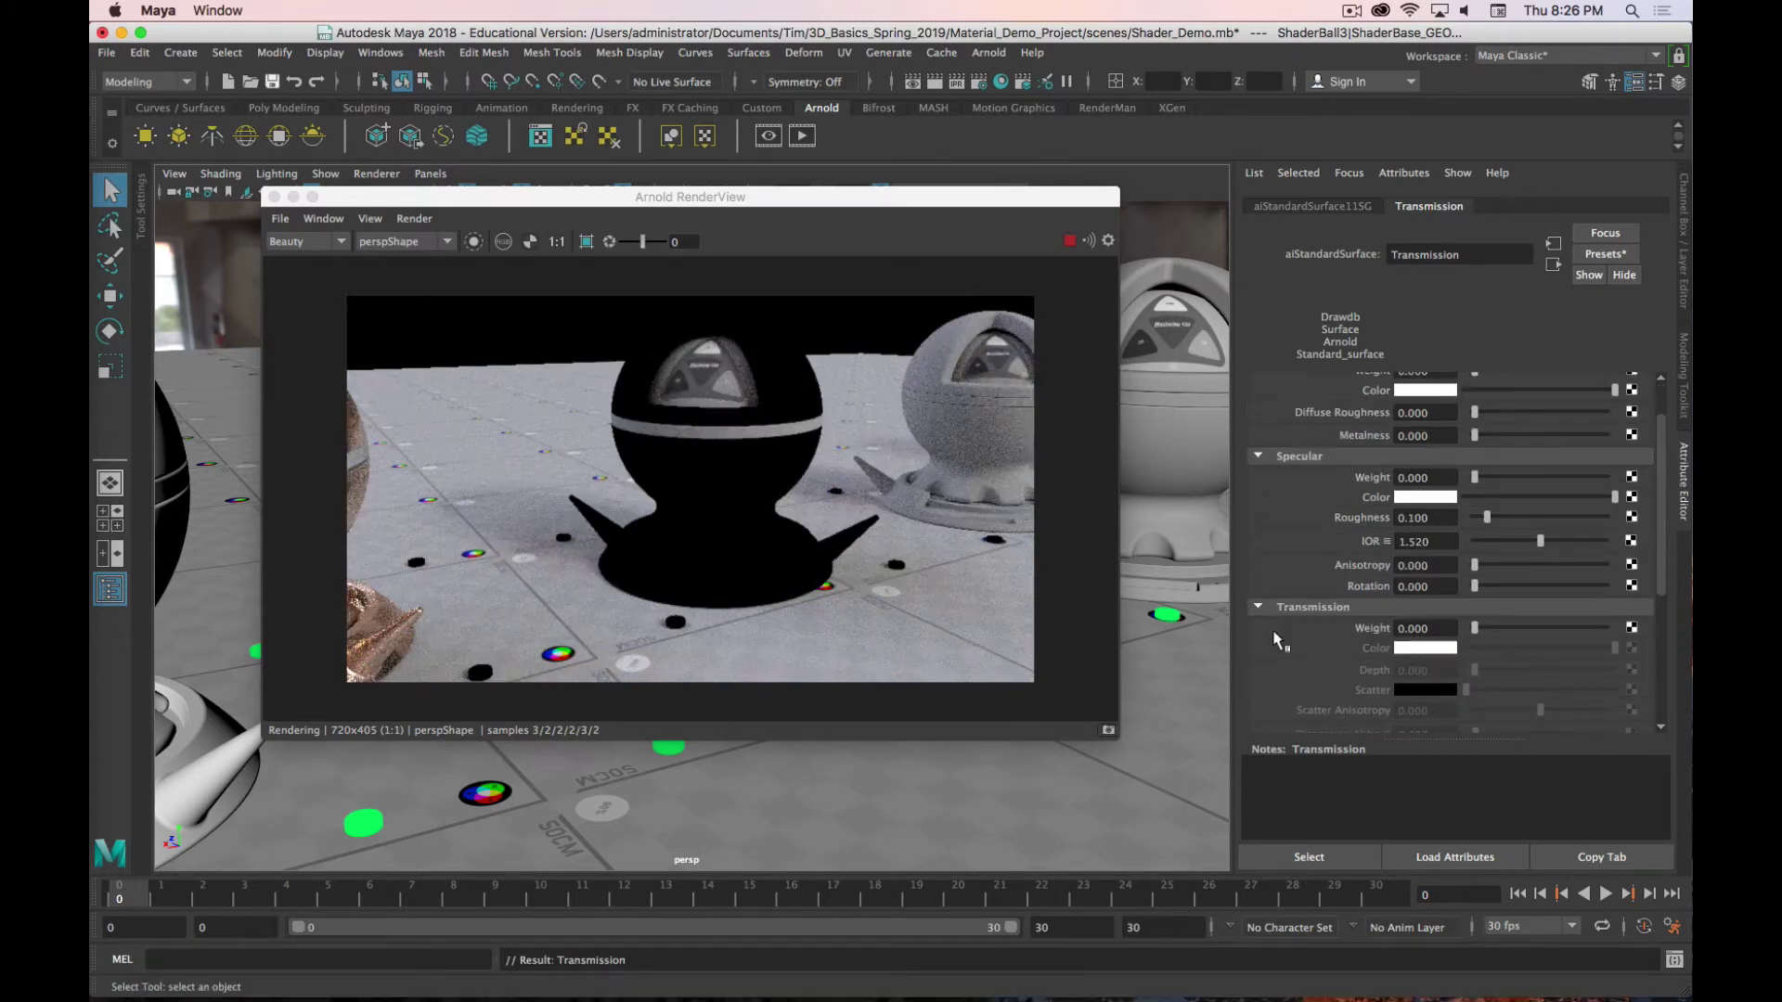
scroll(1272, 629, "down", 5)
left_click_drag(1475, 459, 1607, 457)
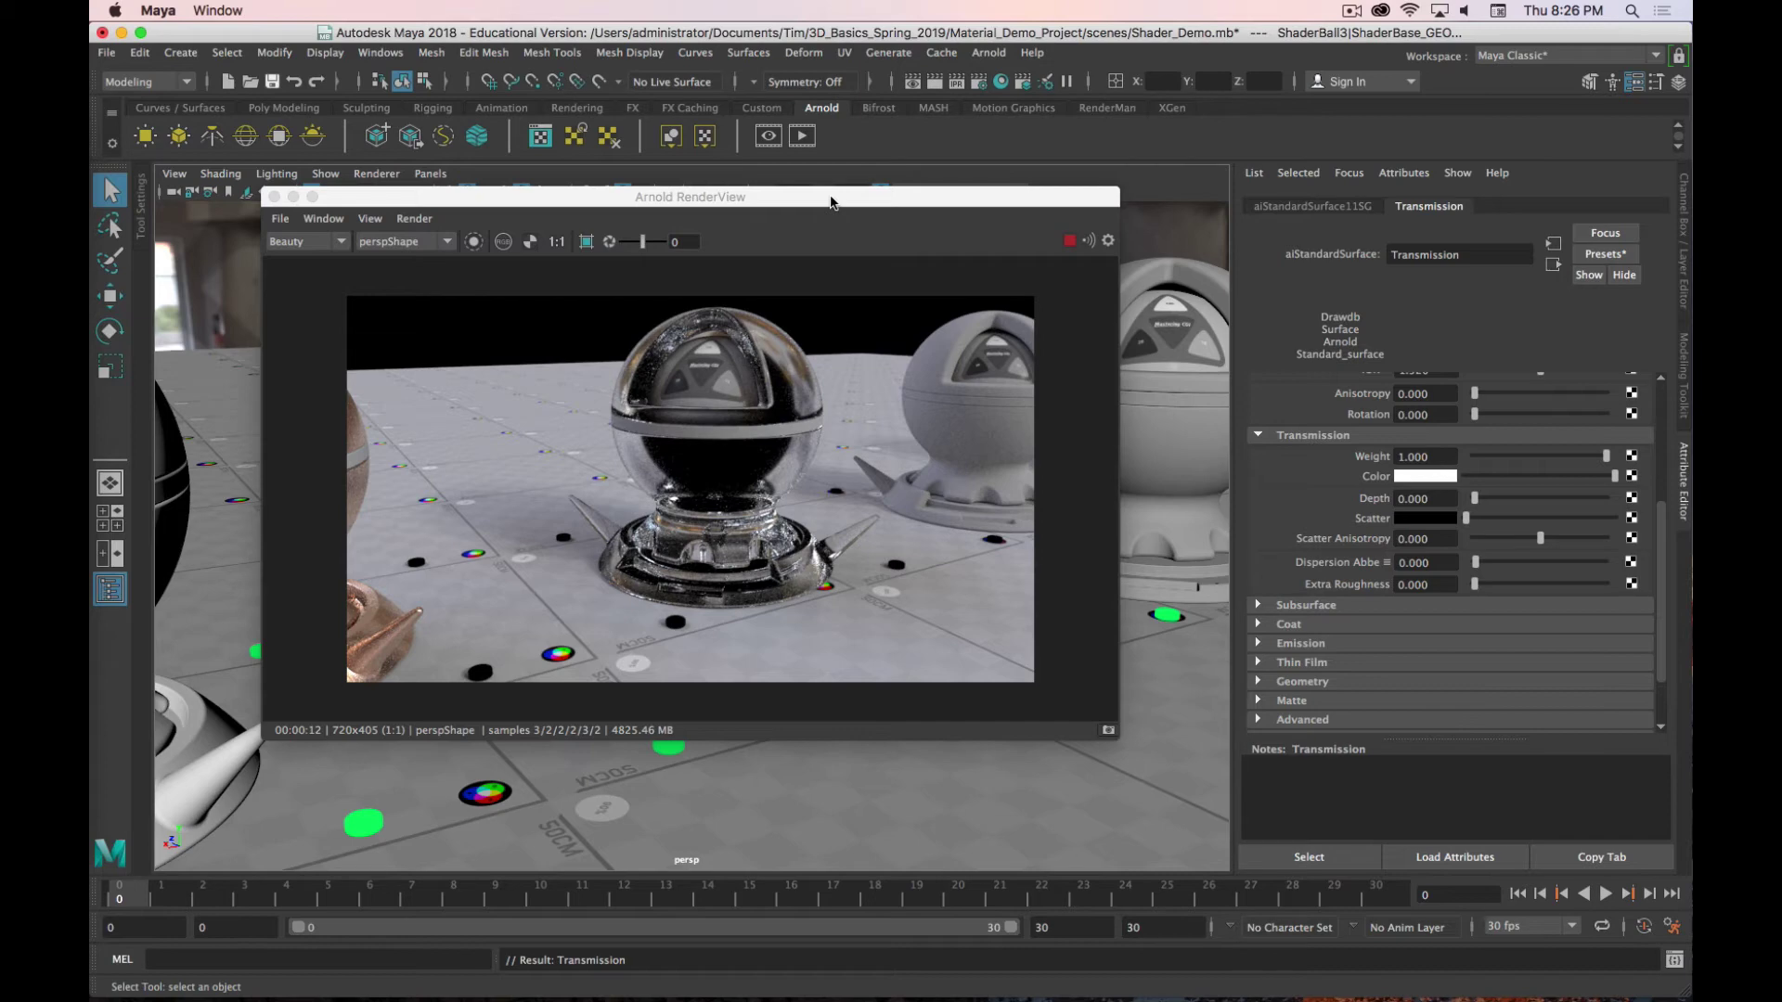
Step: Turn off Opaque in the Arnold settings of ShaderBall3's ball mesh and check the updated render
left_click_drag(830, 203, 587, 180)
double_click(586, 180)
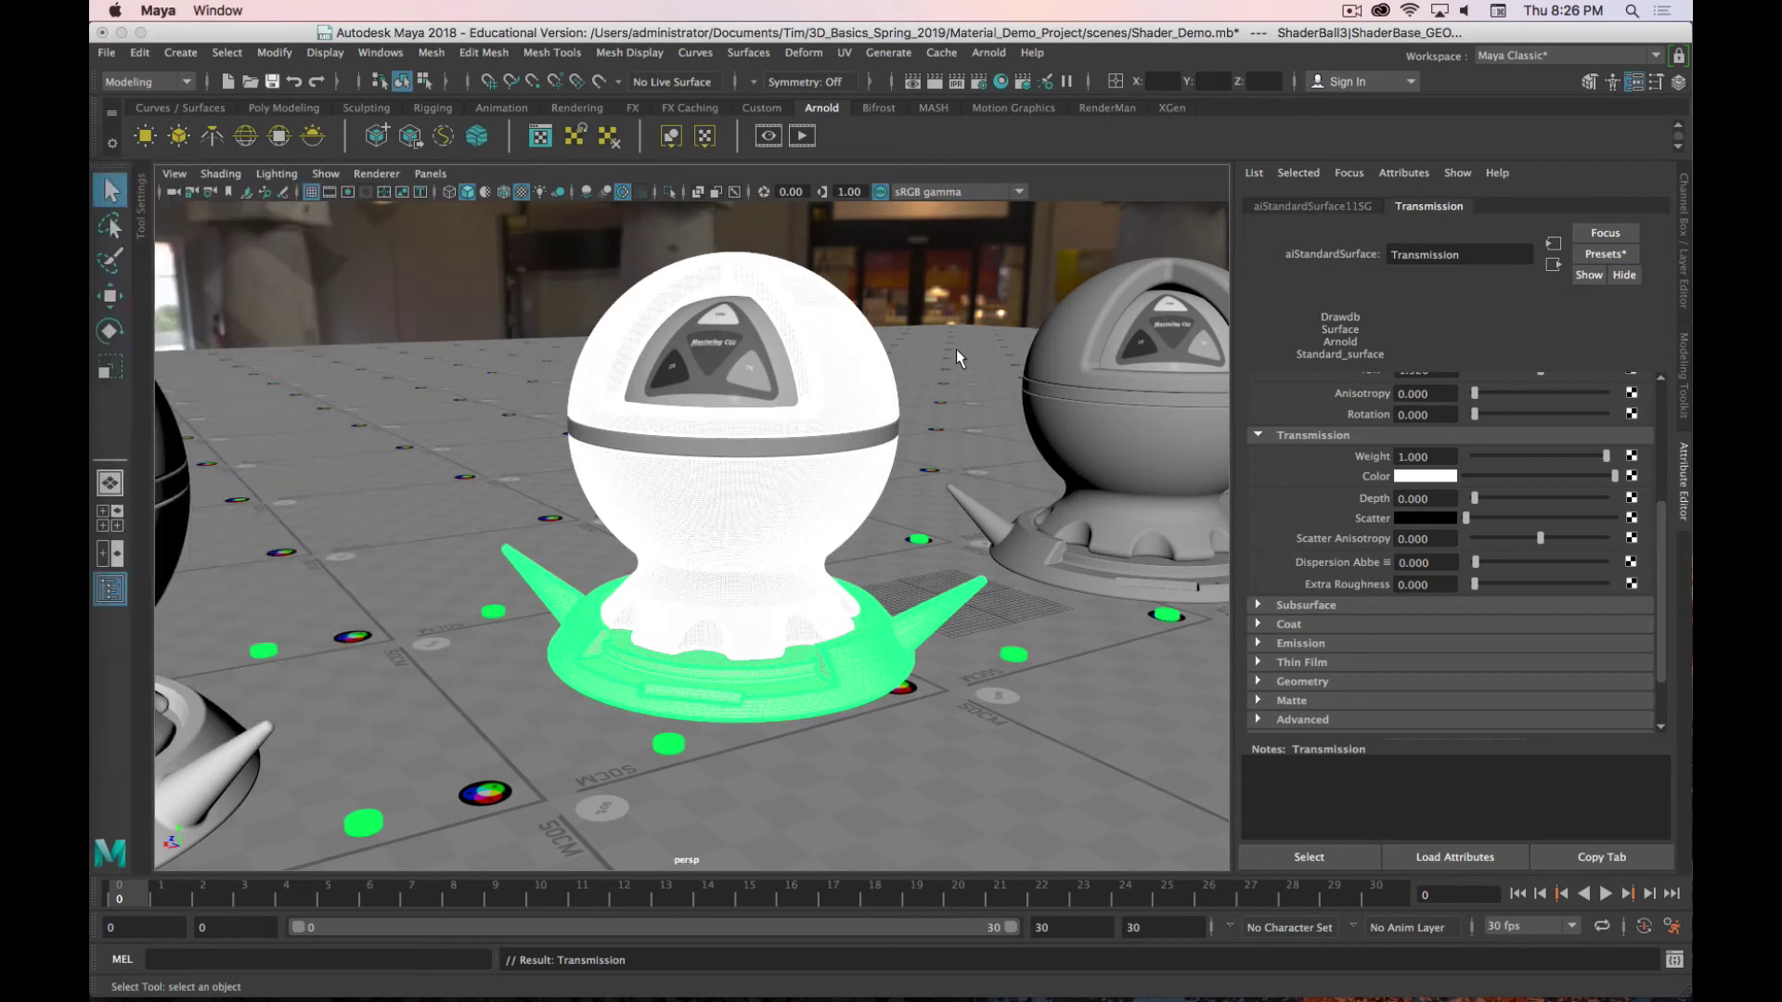
left_click(866, 506)
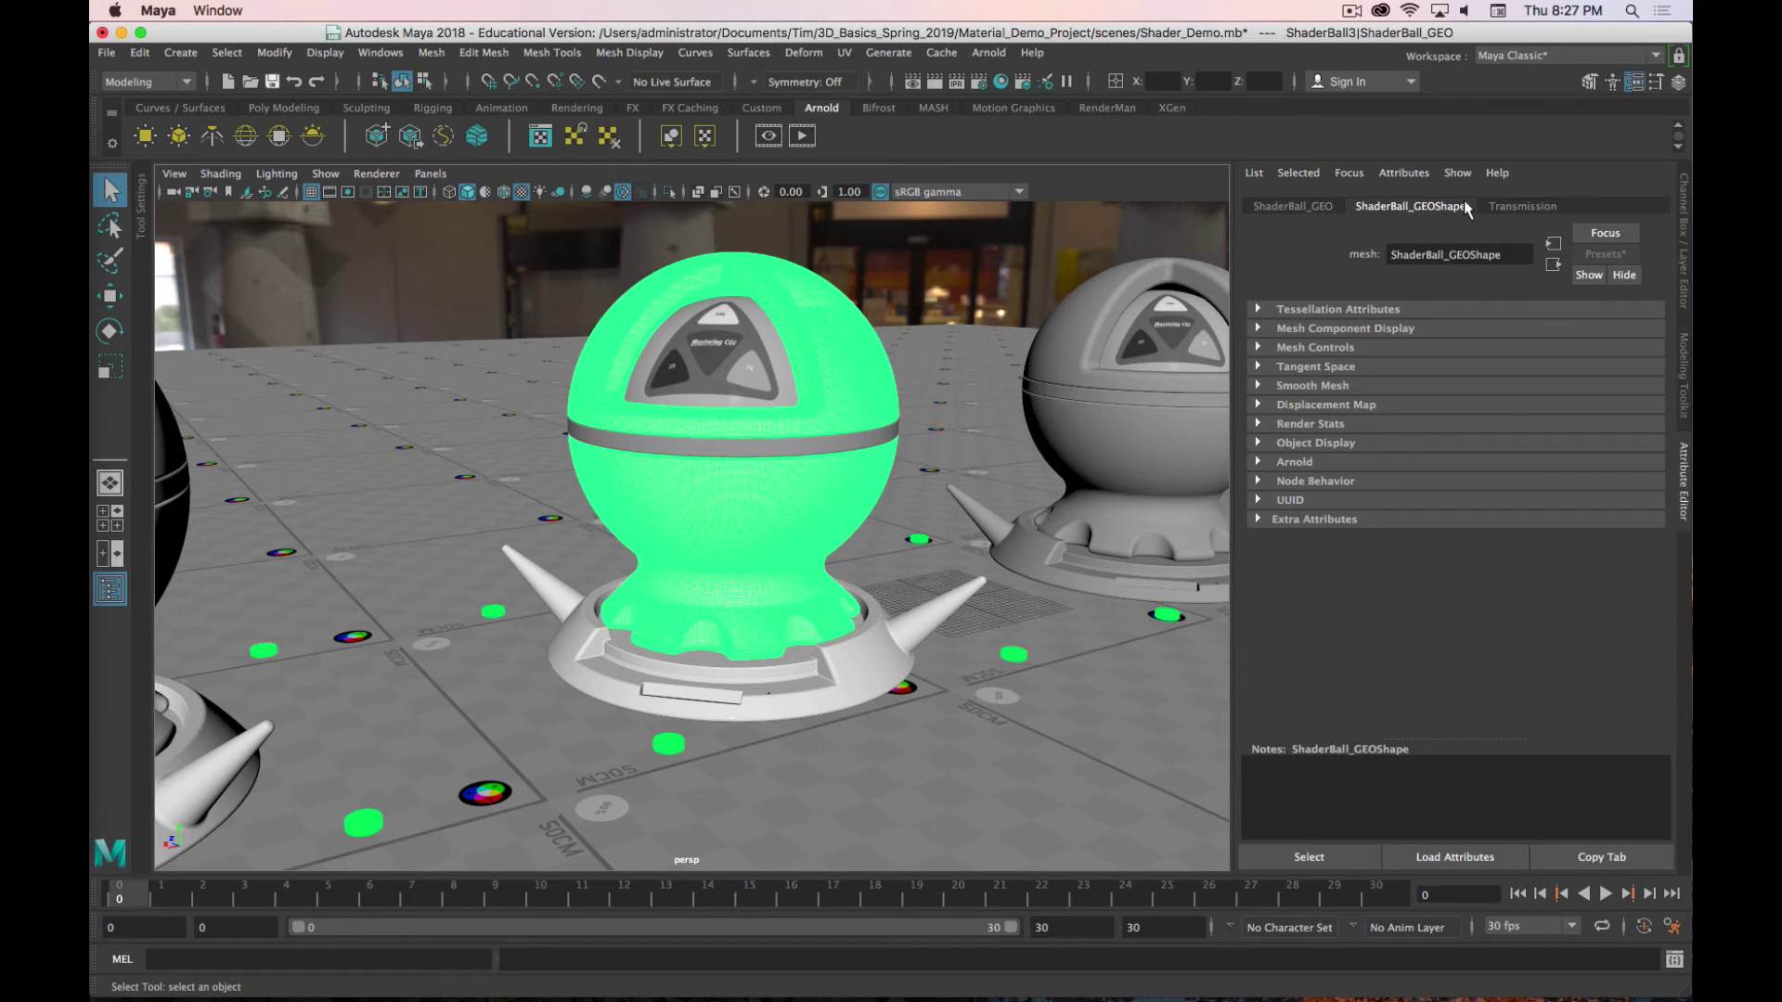
left_click(1292, 463)
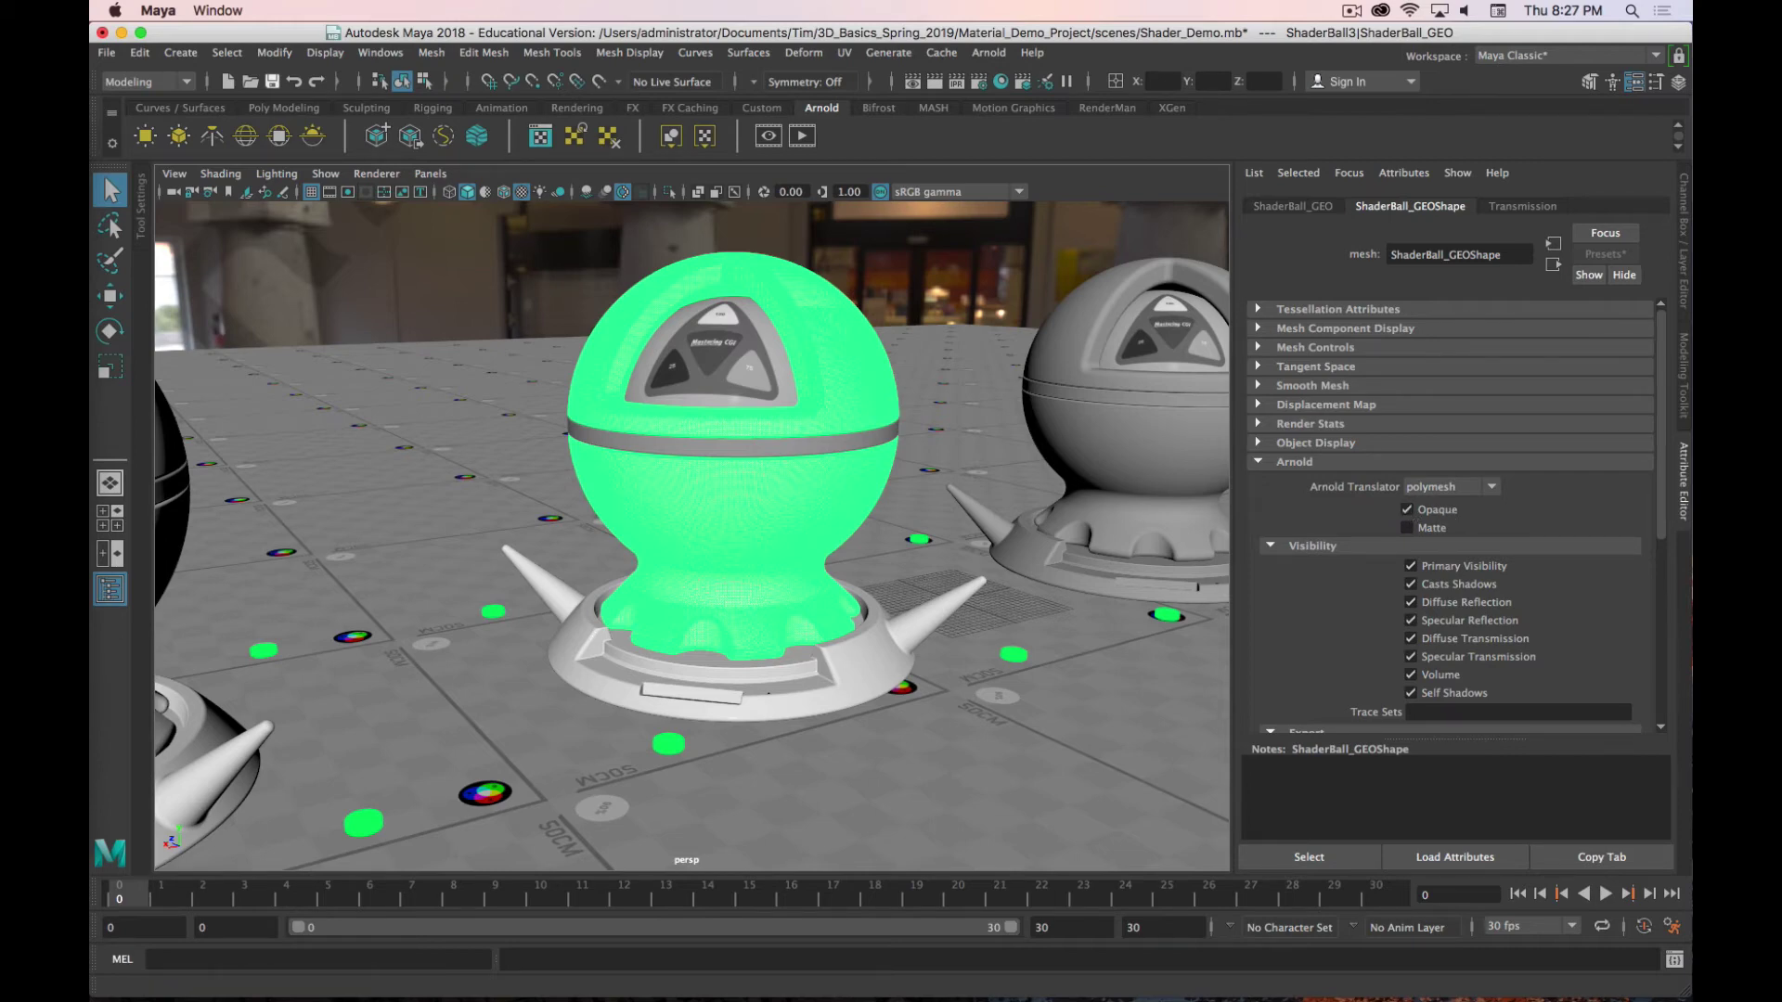
left_click(768, 136)
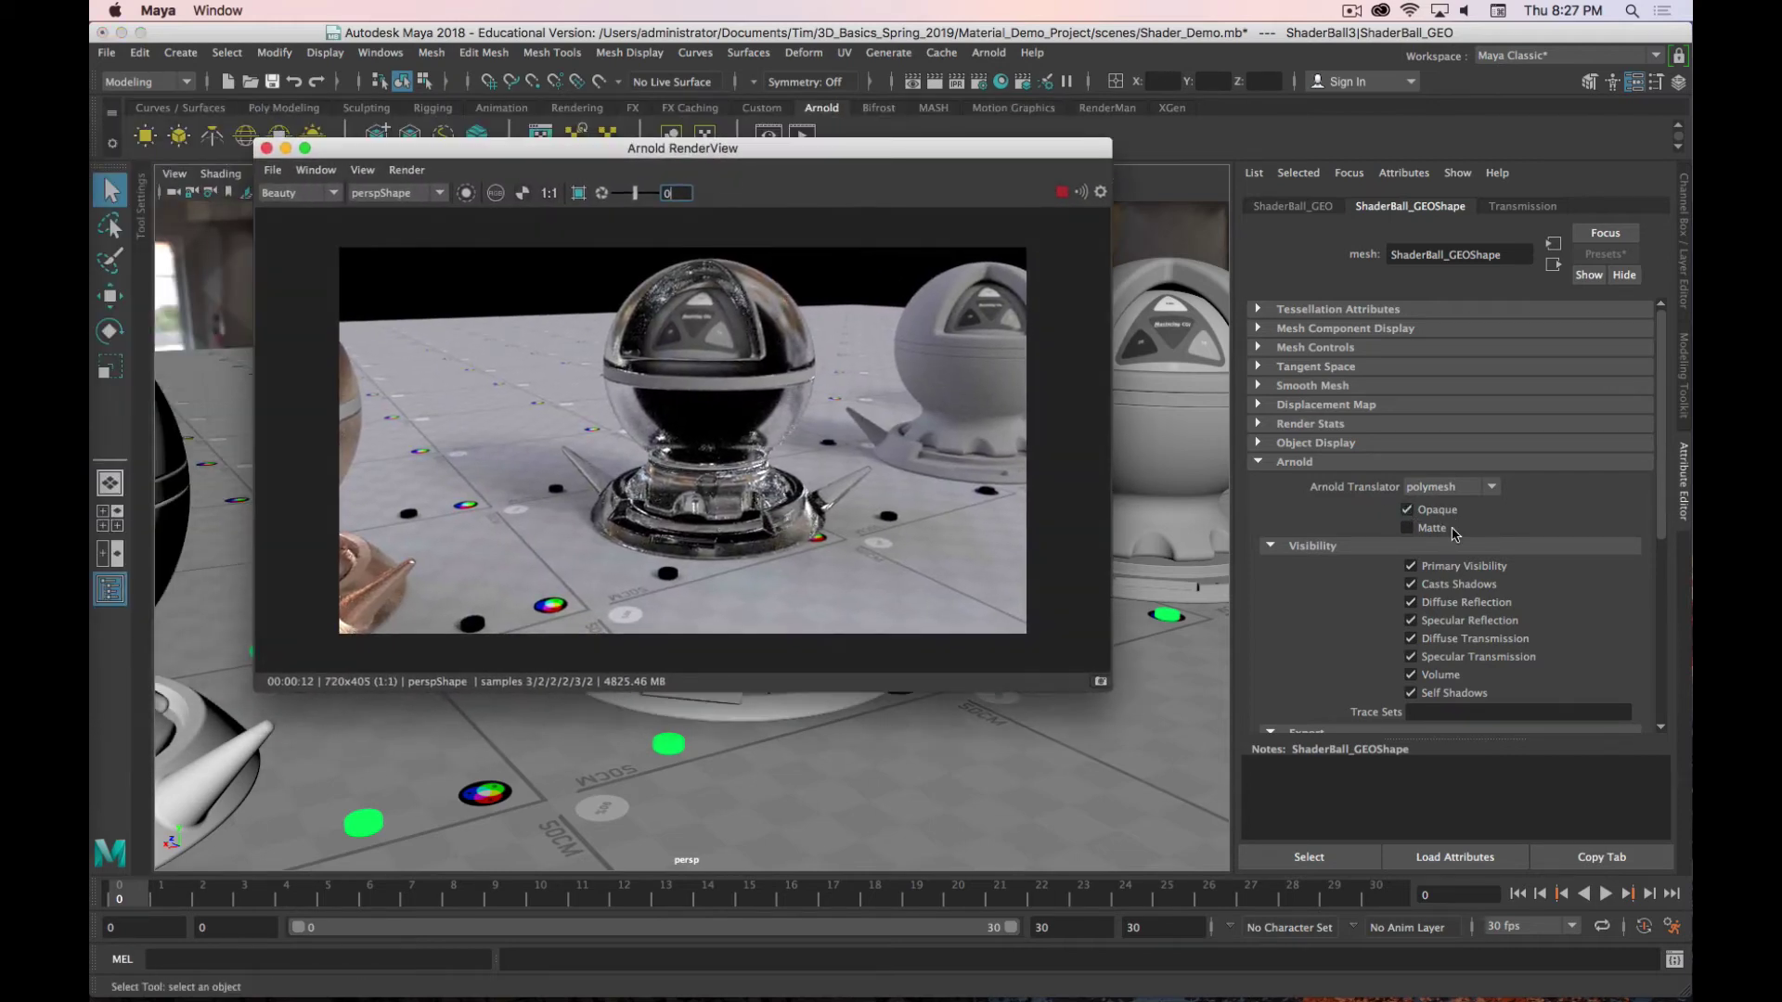
left_click(1407, 510)
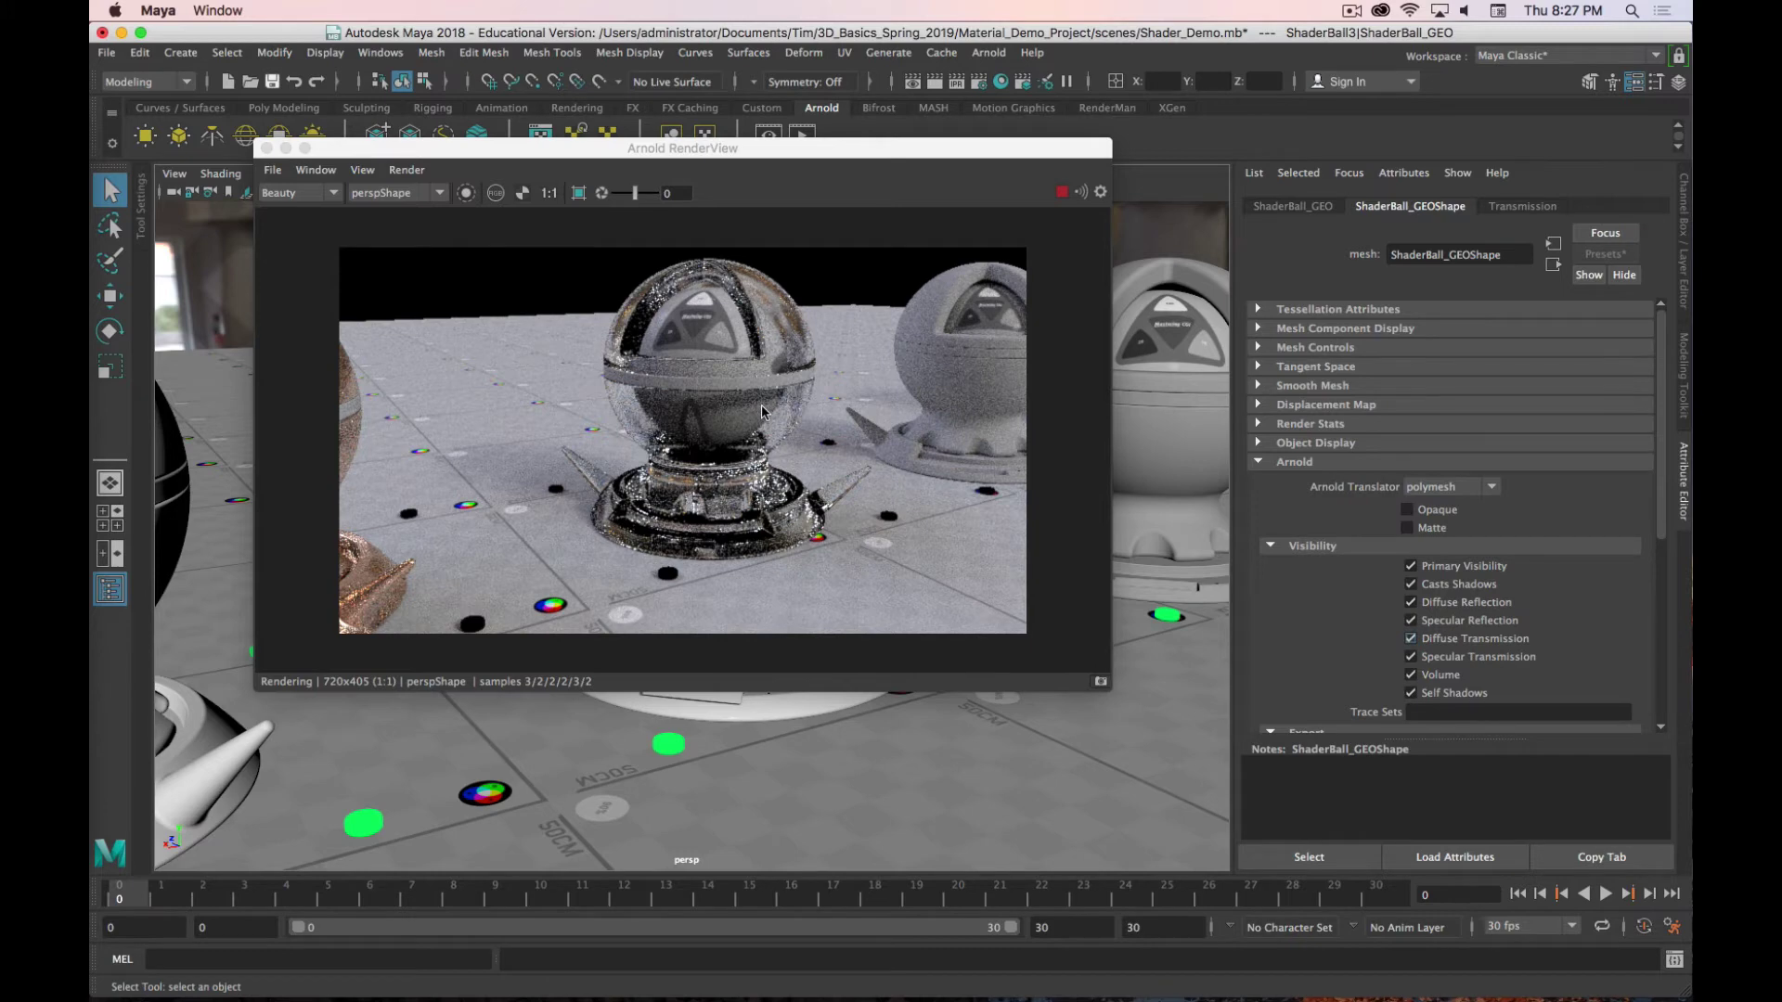
key("super+period")
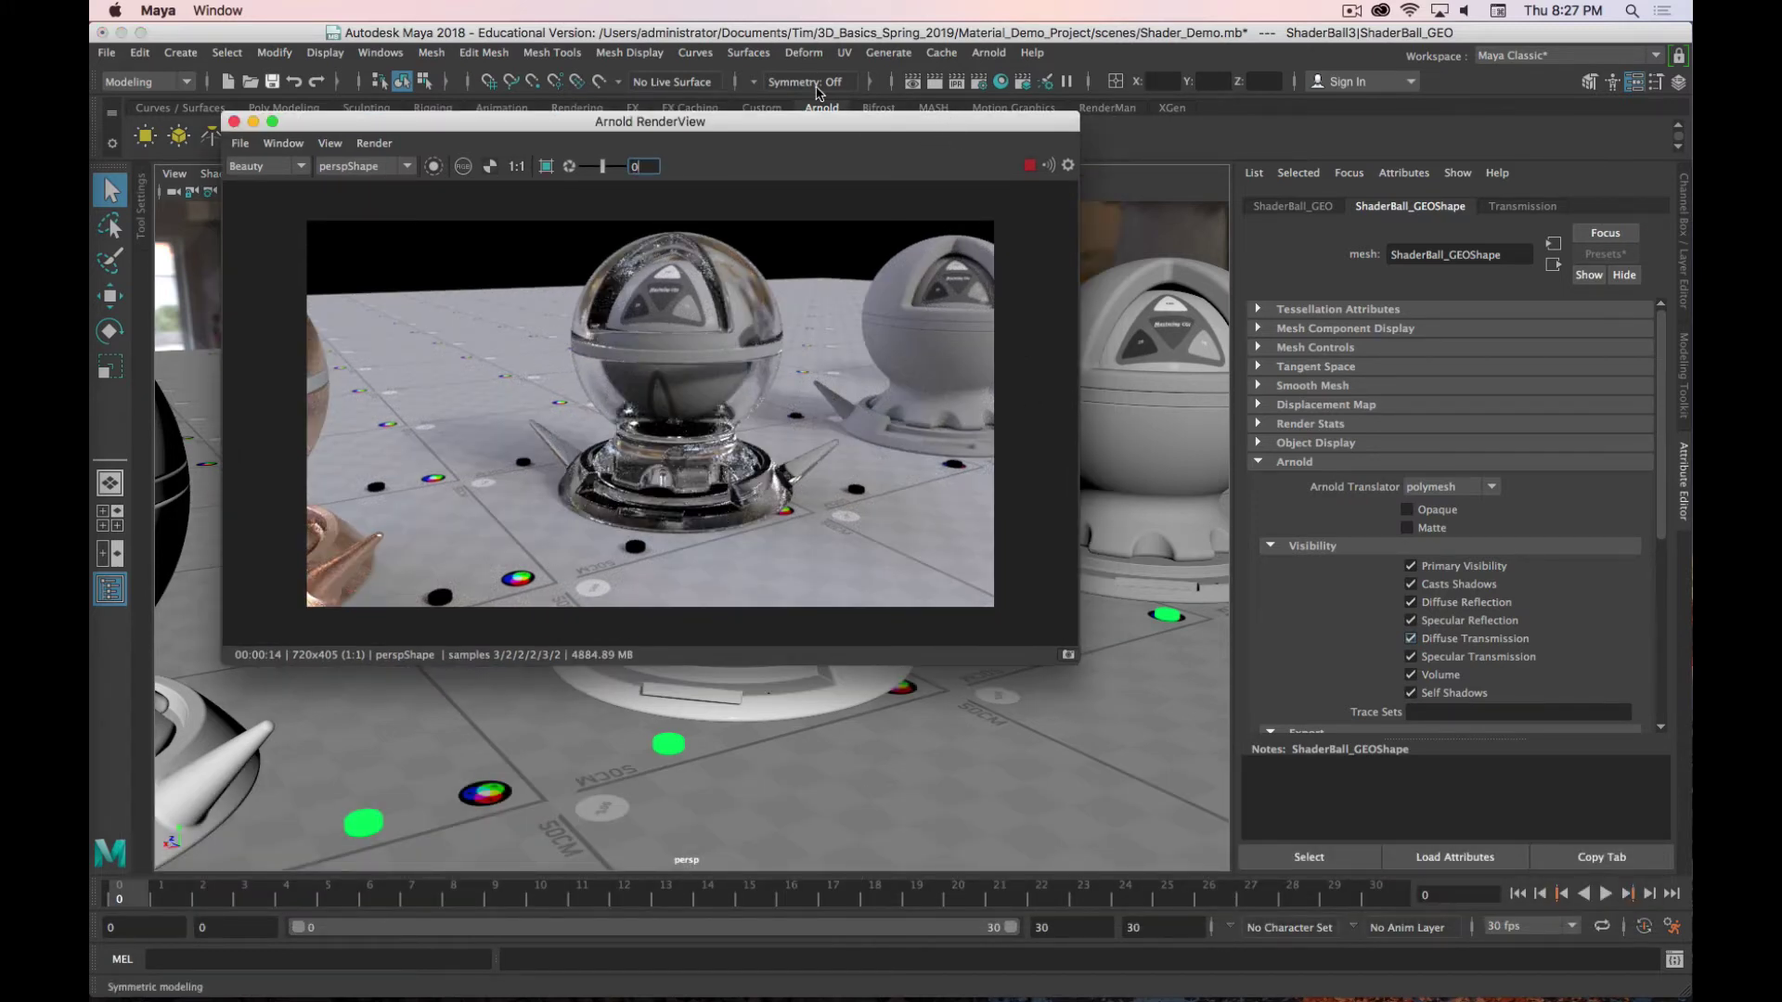
Step: Turn off Opaque in the Arnold settings of ShaderBall3's base mesh and check the updated render
left_click(234, 122)
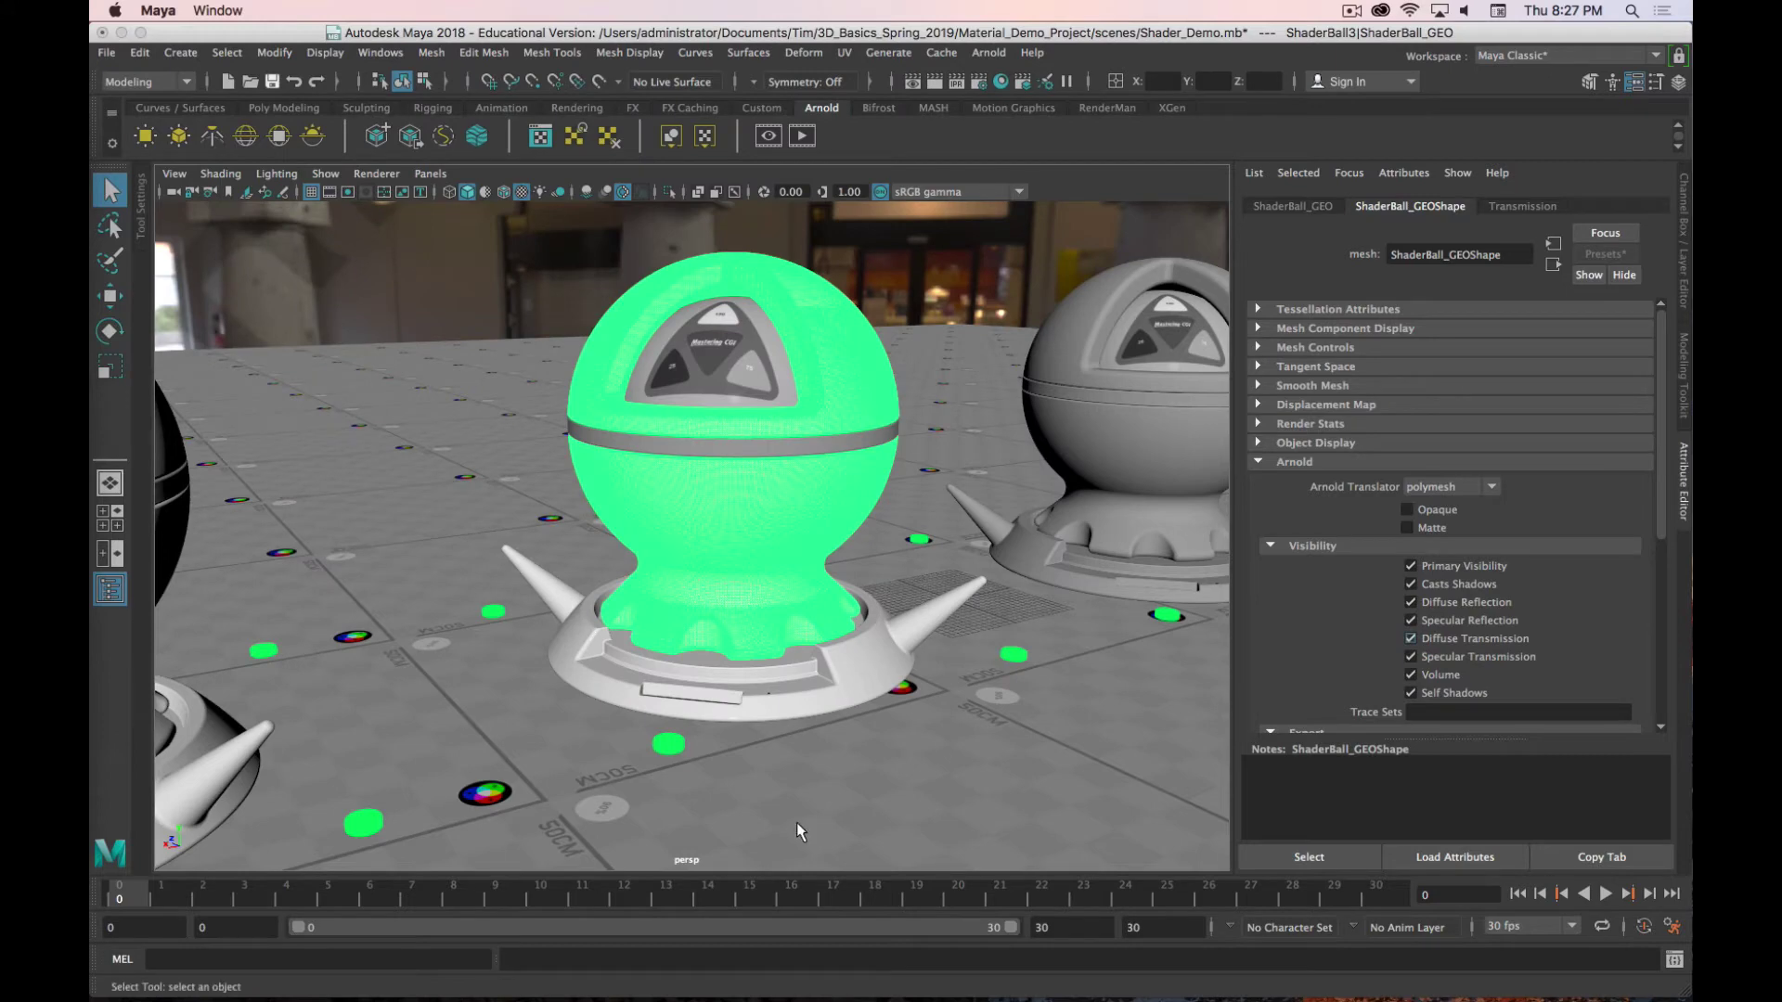
left_click(863, 683)
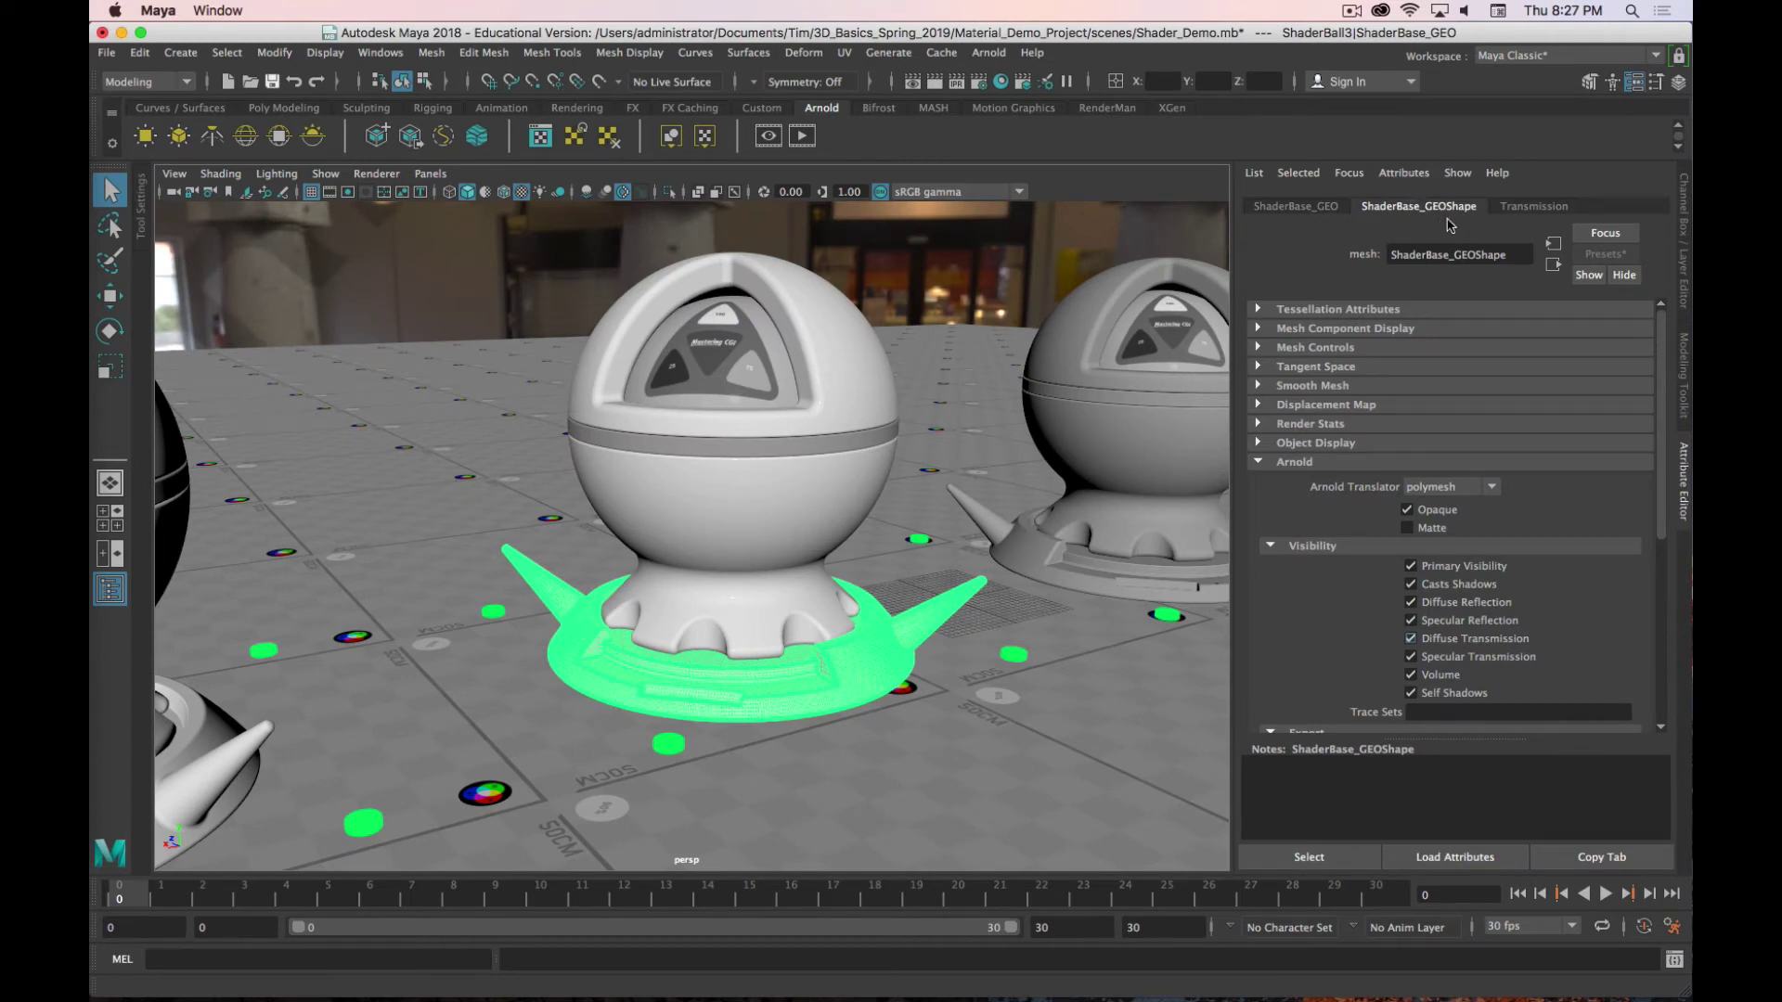
left_click(1267, 463)
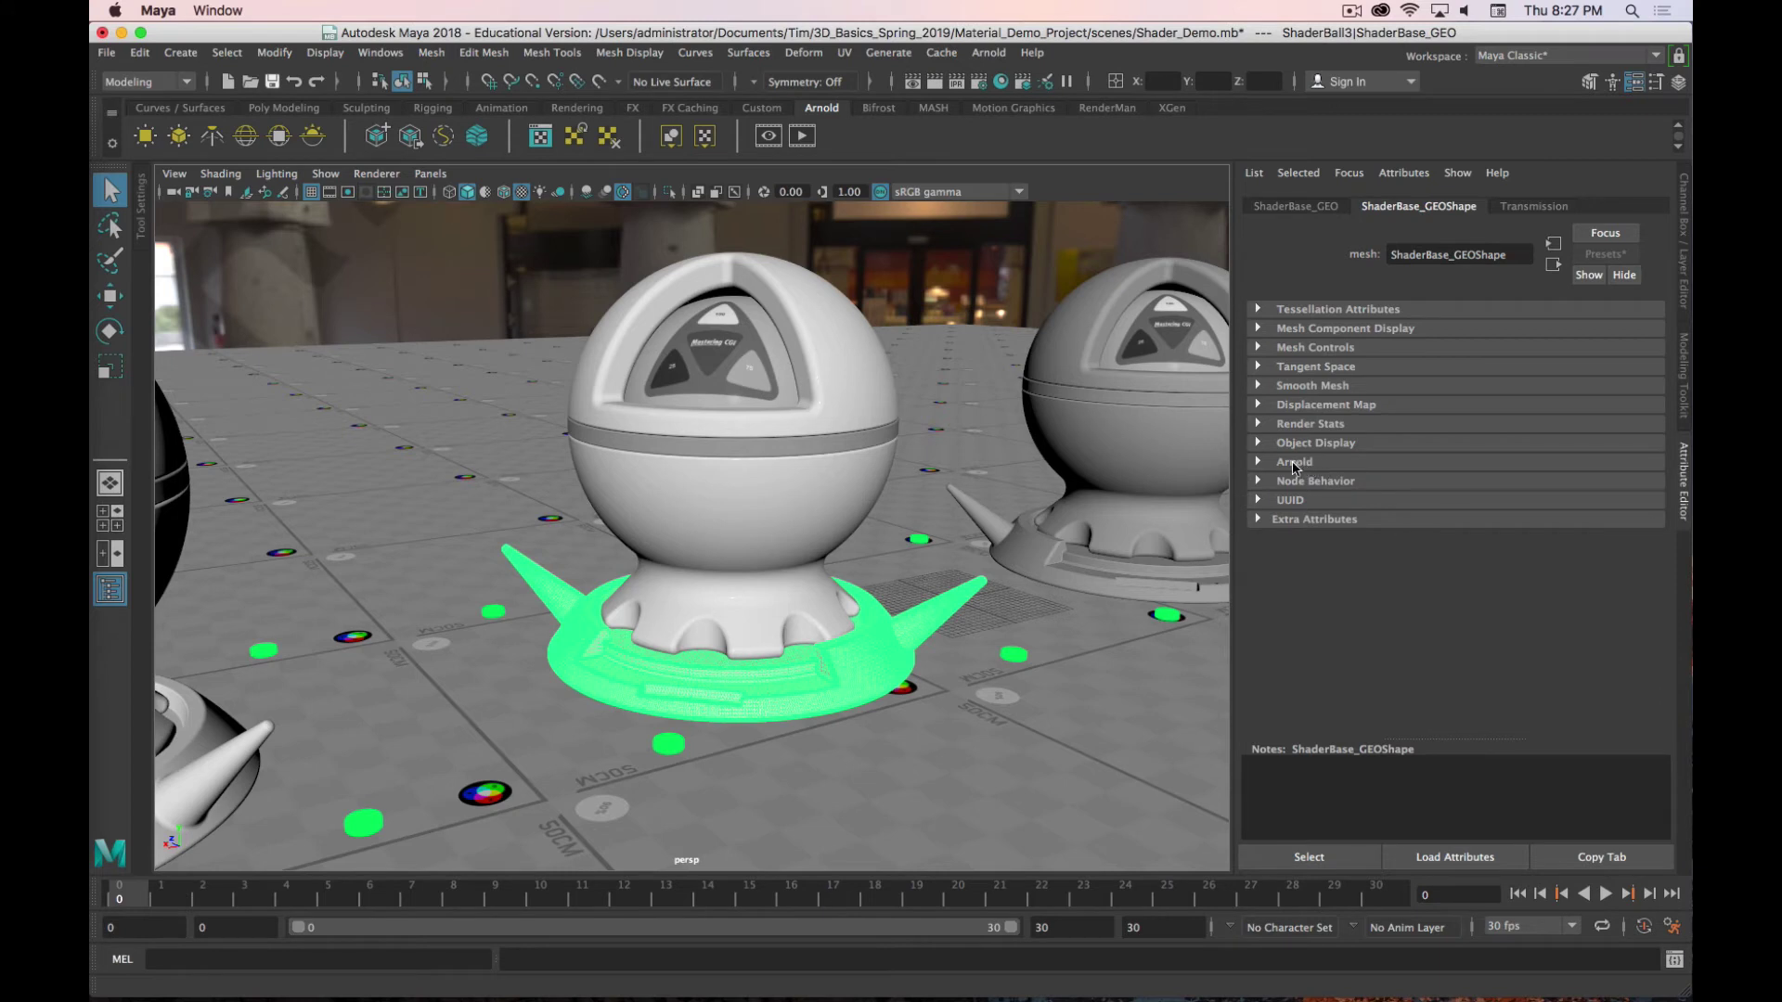
left_click(1259, 463)
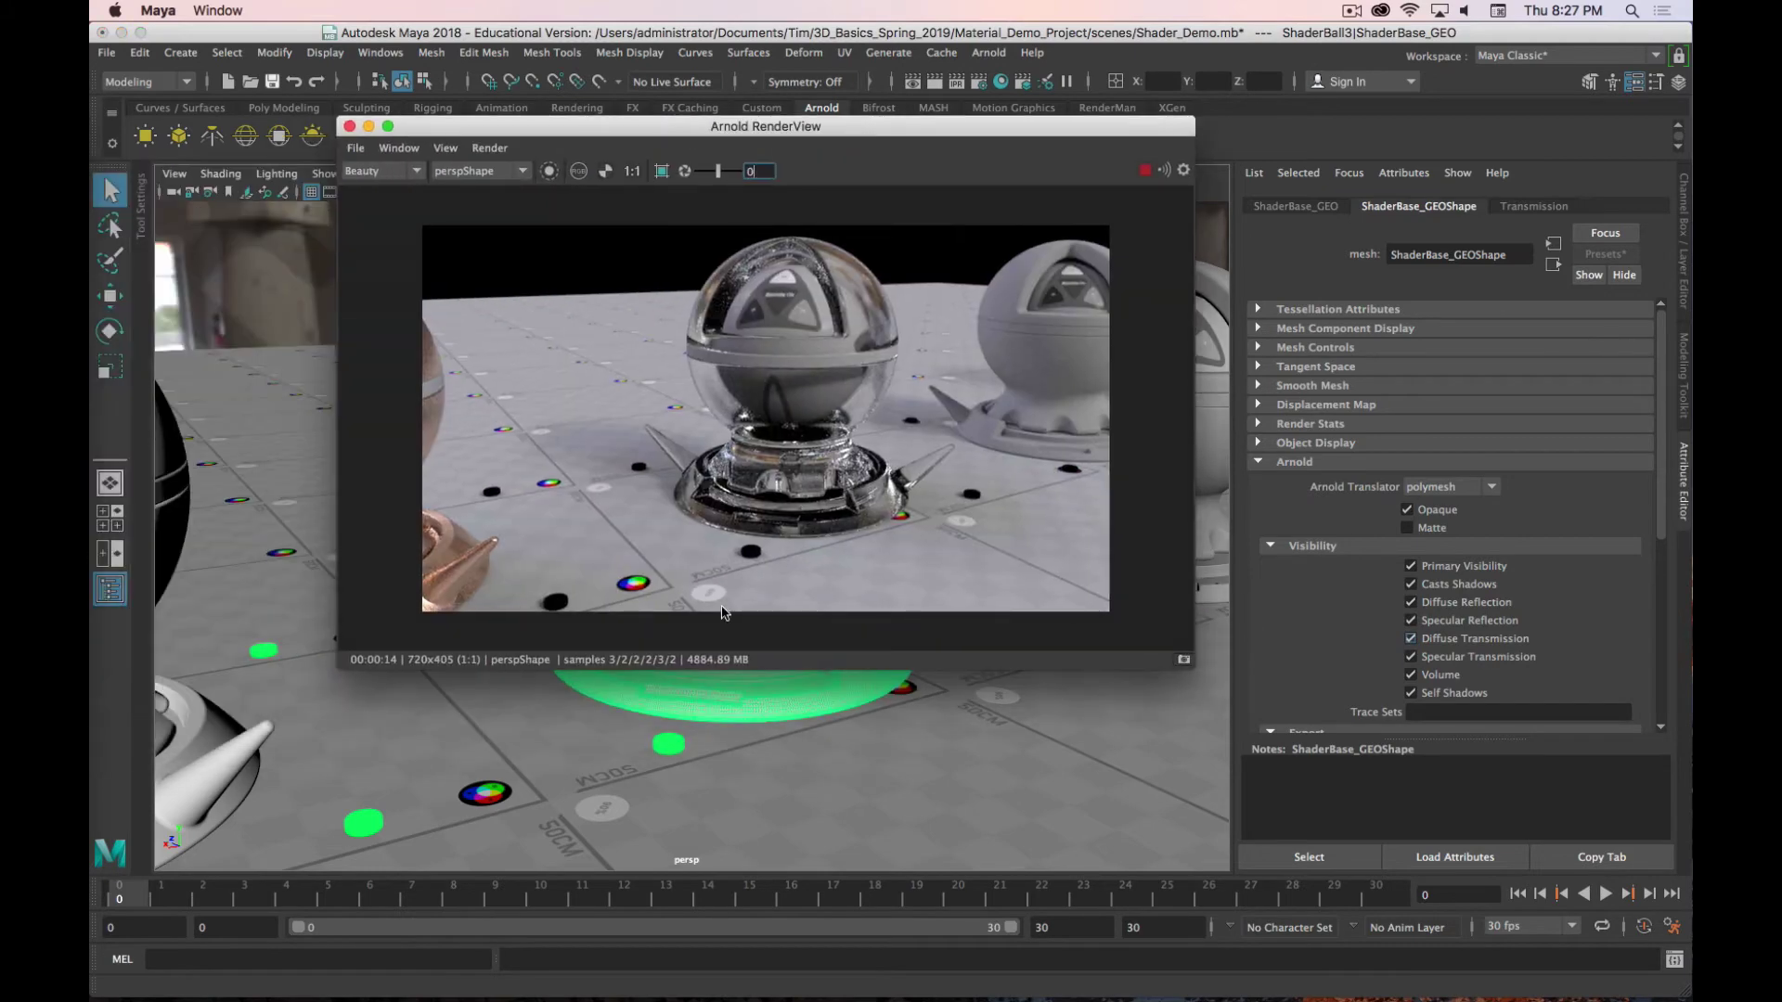
left_click(1407, 510)
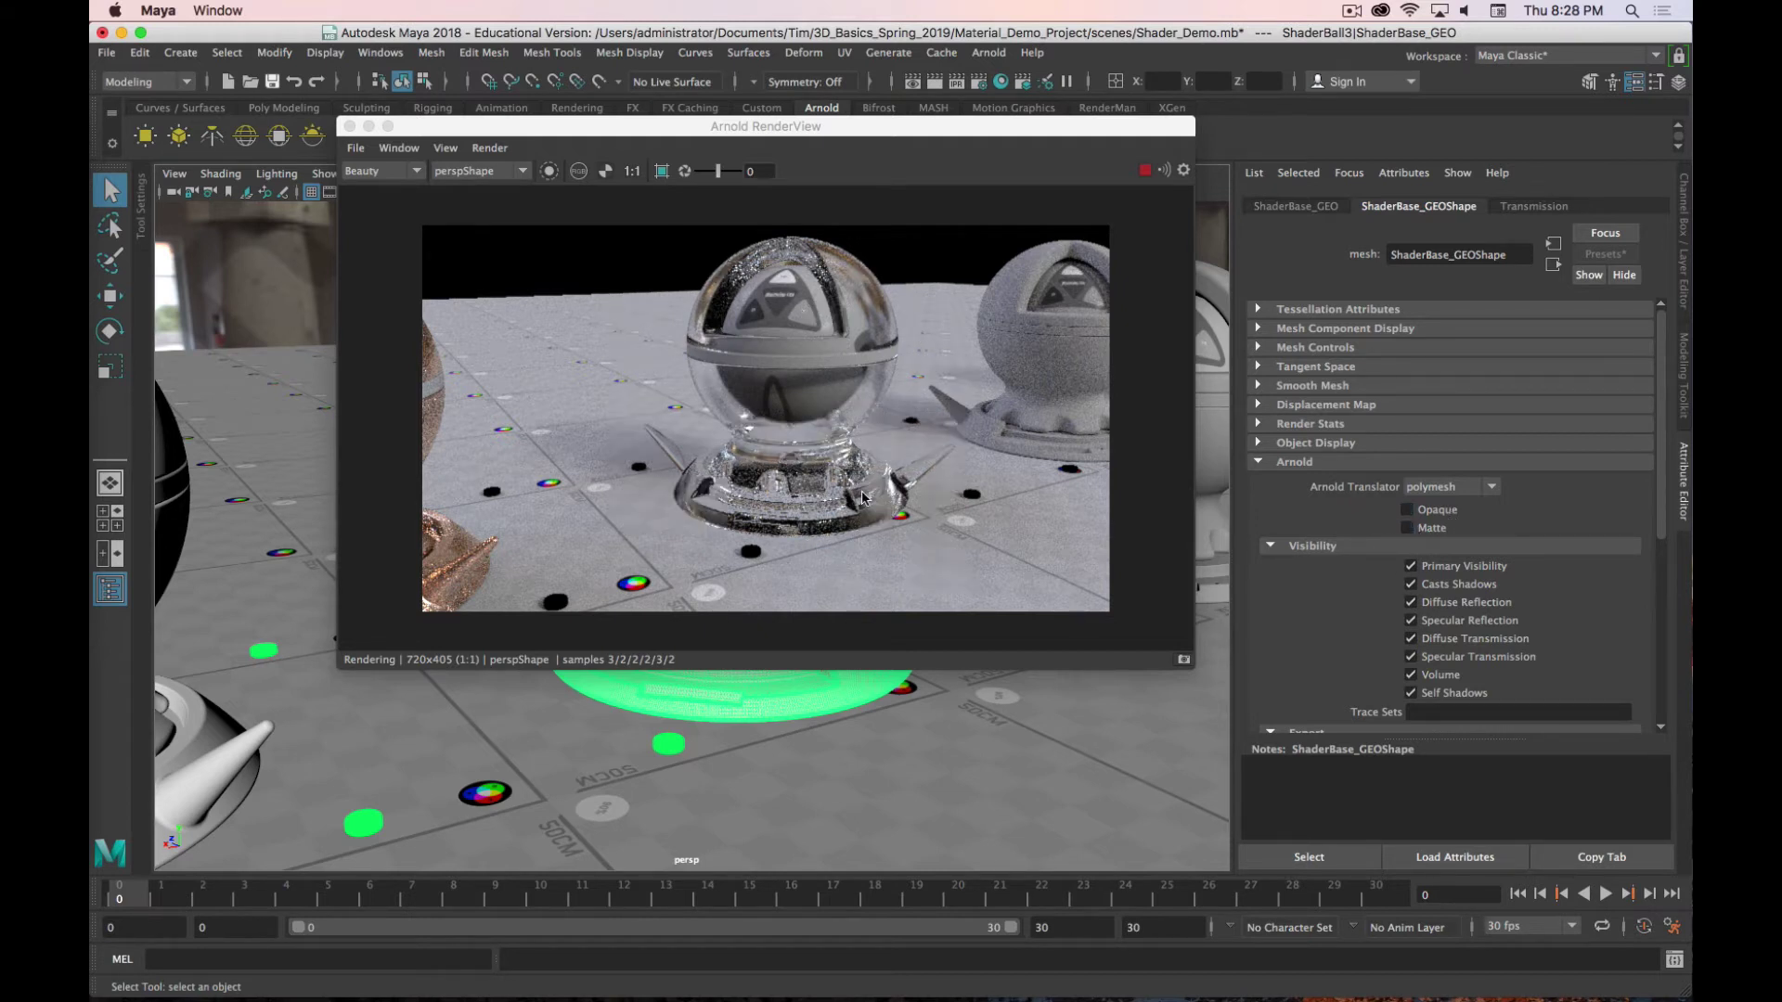
left_click_drag(833, 130, 884, 246)
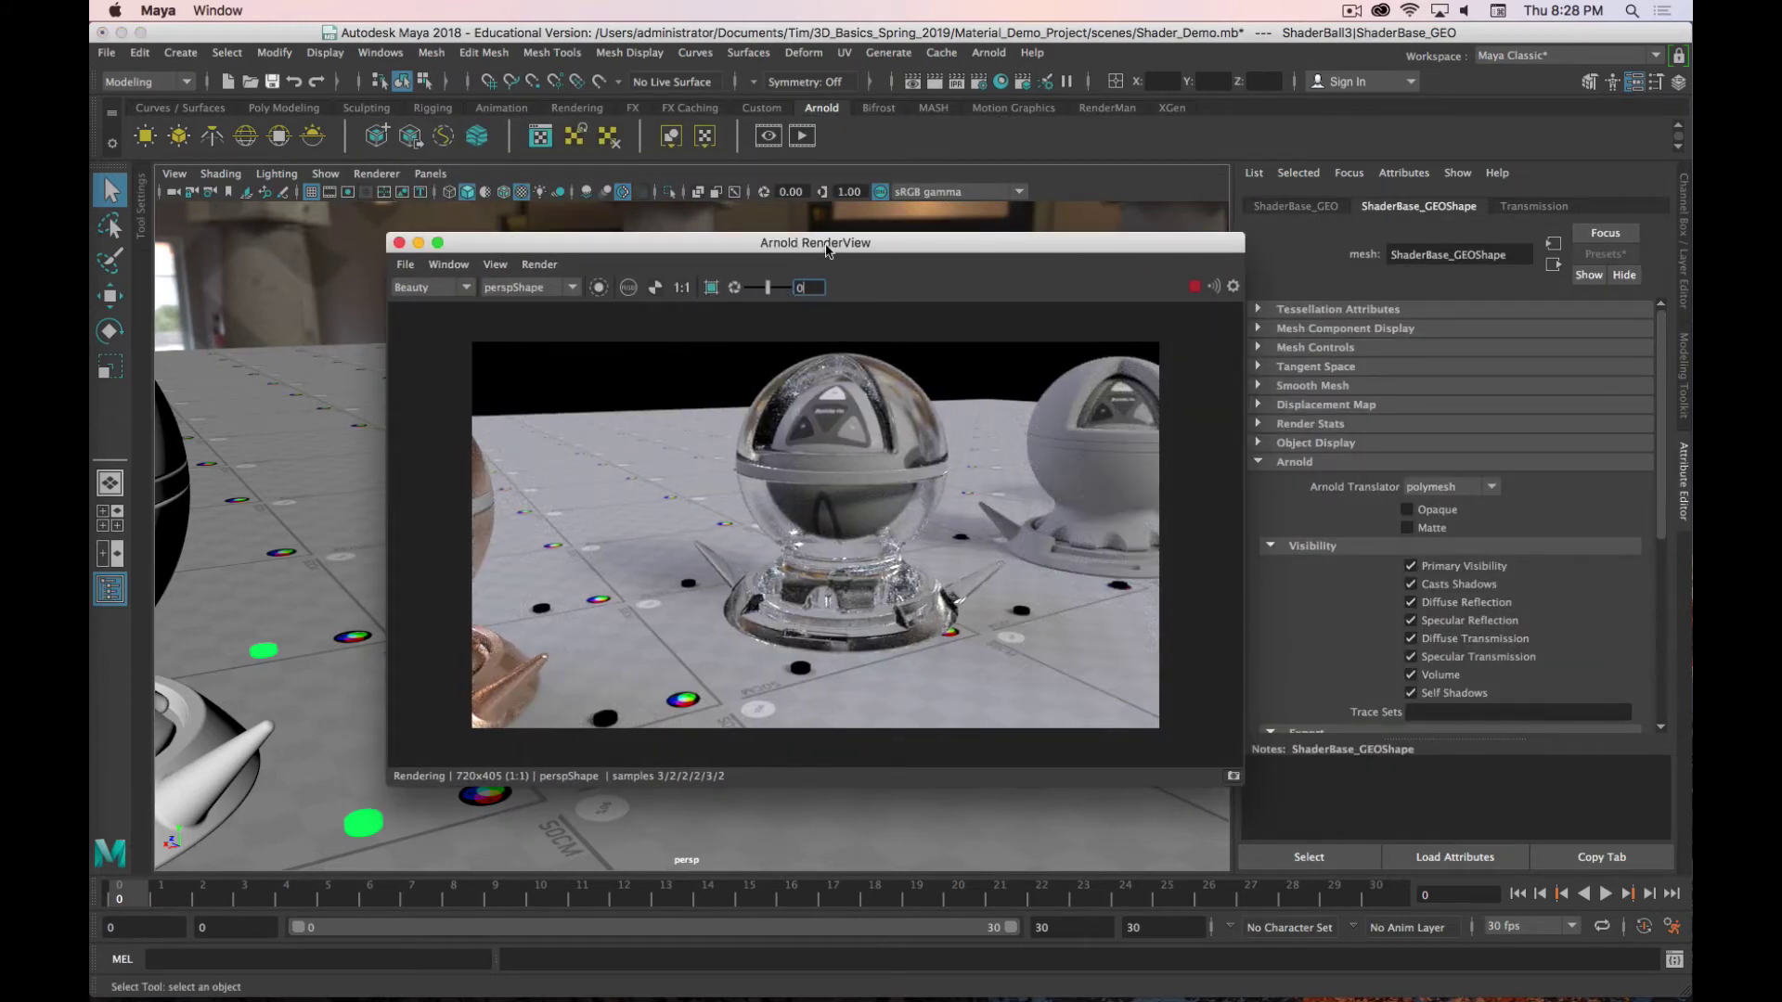
left_click_drag(826, 244, 691, 225)
Step: Give the Transmission material's transmission color a recent teal swatch with red about 0.128, and switch the color sliders to HSV
left_click(1530, 209)
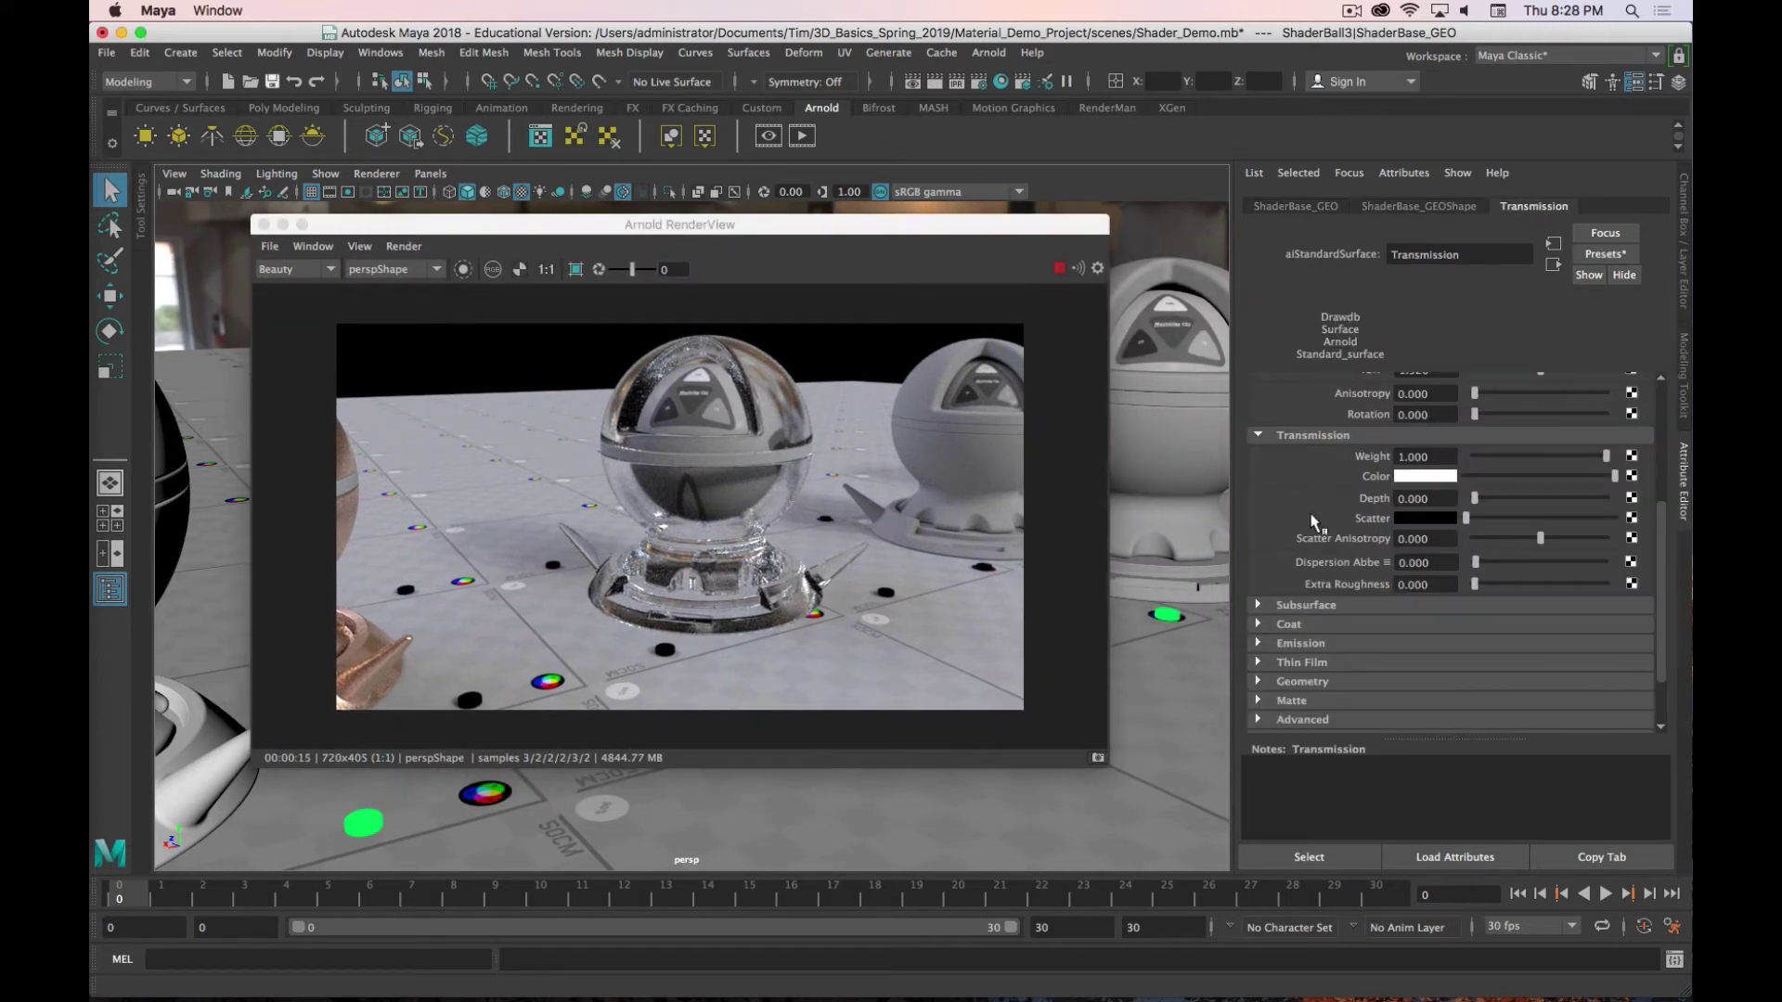
scroll(1313, 522, "down", 2)
scroll(1307, 501, "up", 2)
scroll(1171, 555, "up", 2)
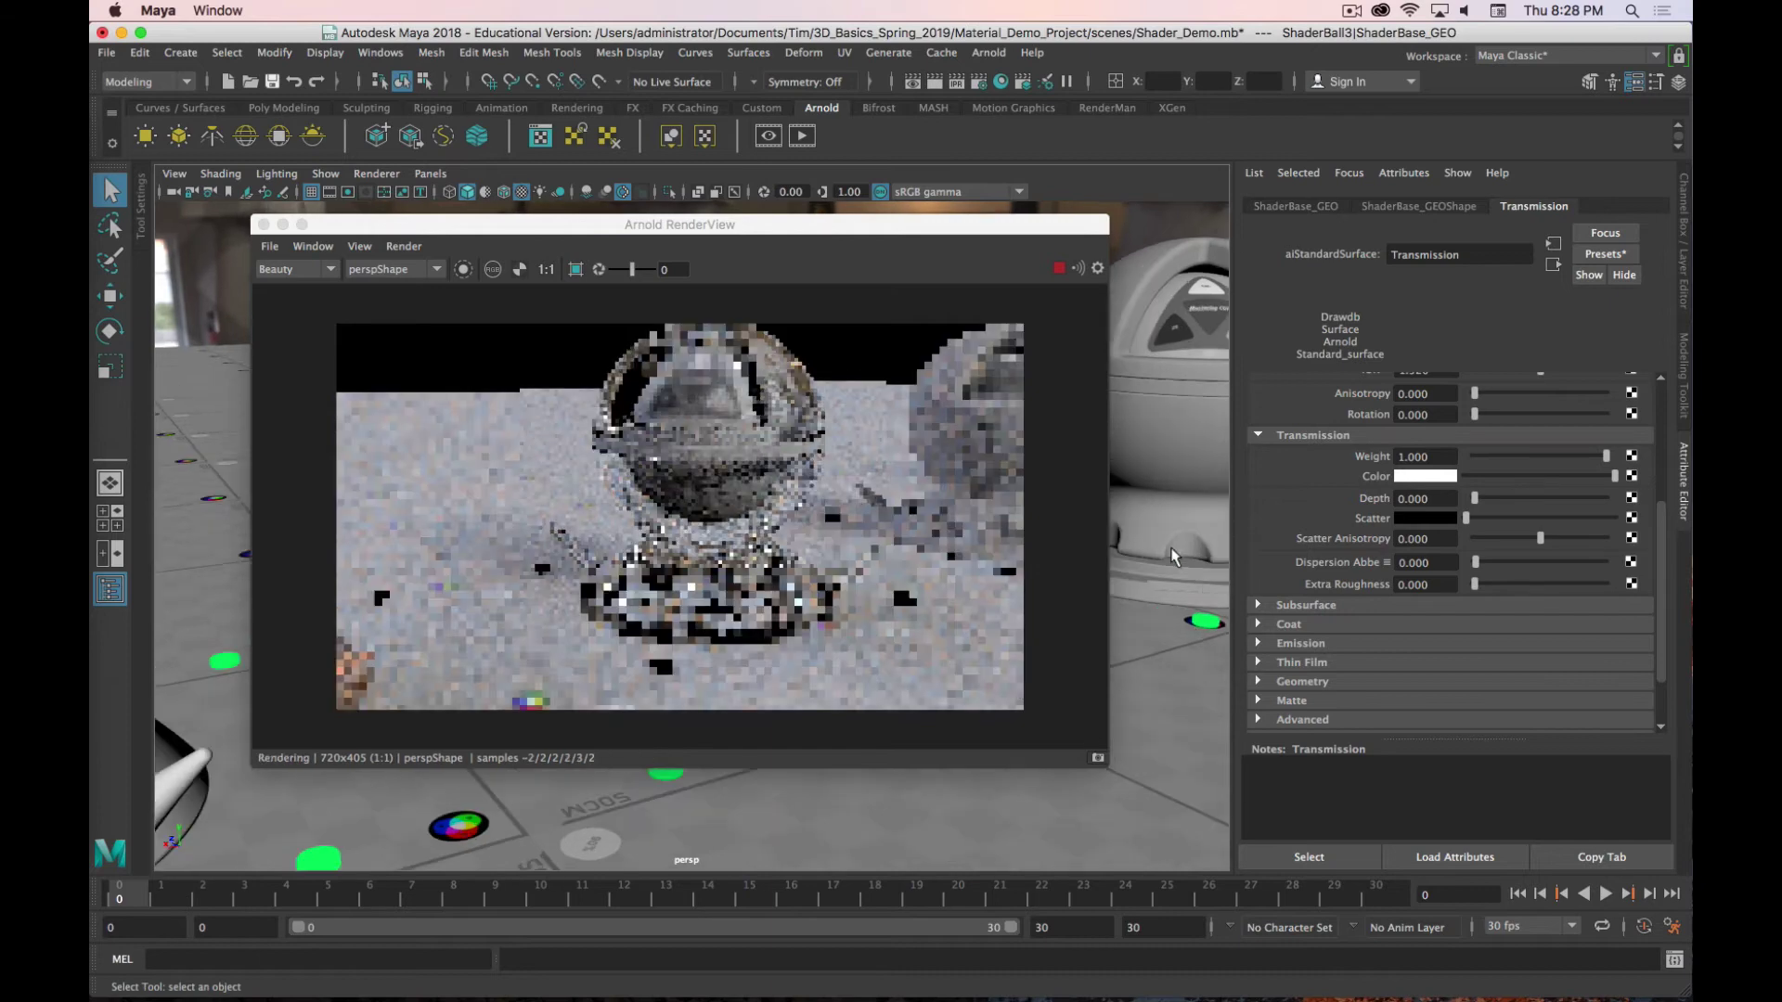
middle_click_drag(1254, 598, 1167, 522, "alt")
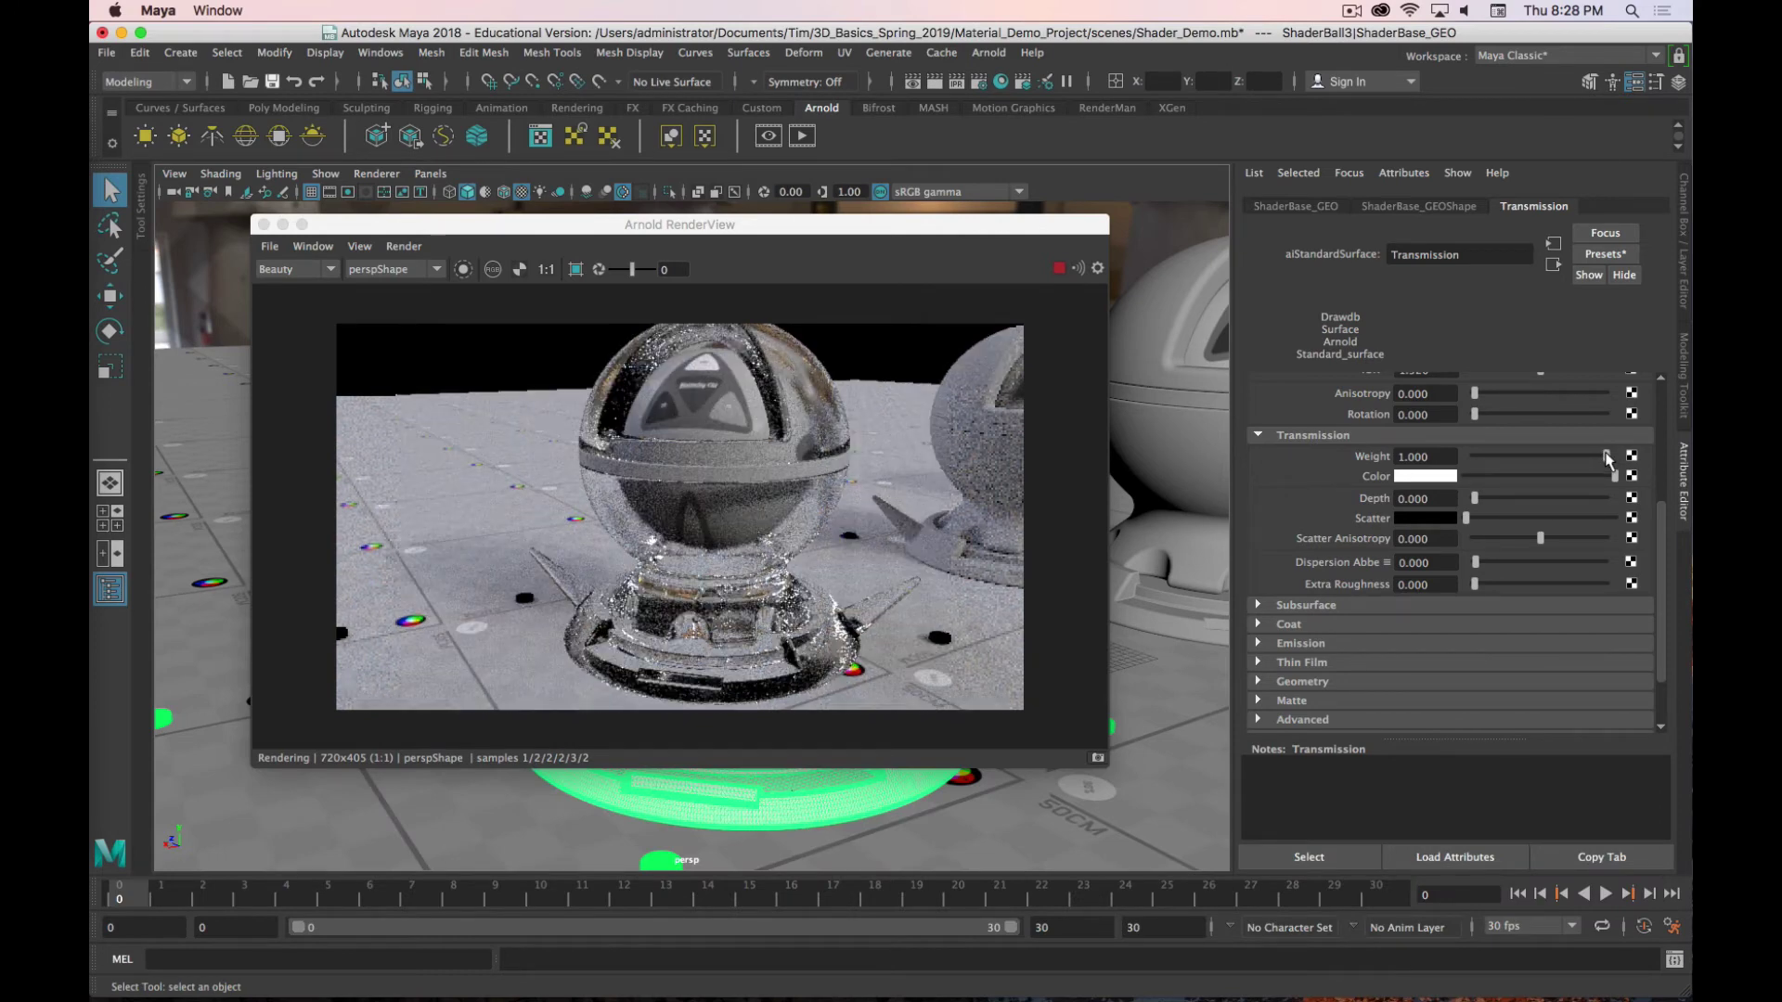
mouse_move(1607, 458)
left_mouse_down()
mouse_move(1516, 454)
mouse_move(1619, 468)
left_mouse_up()
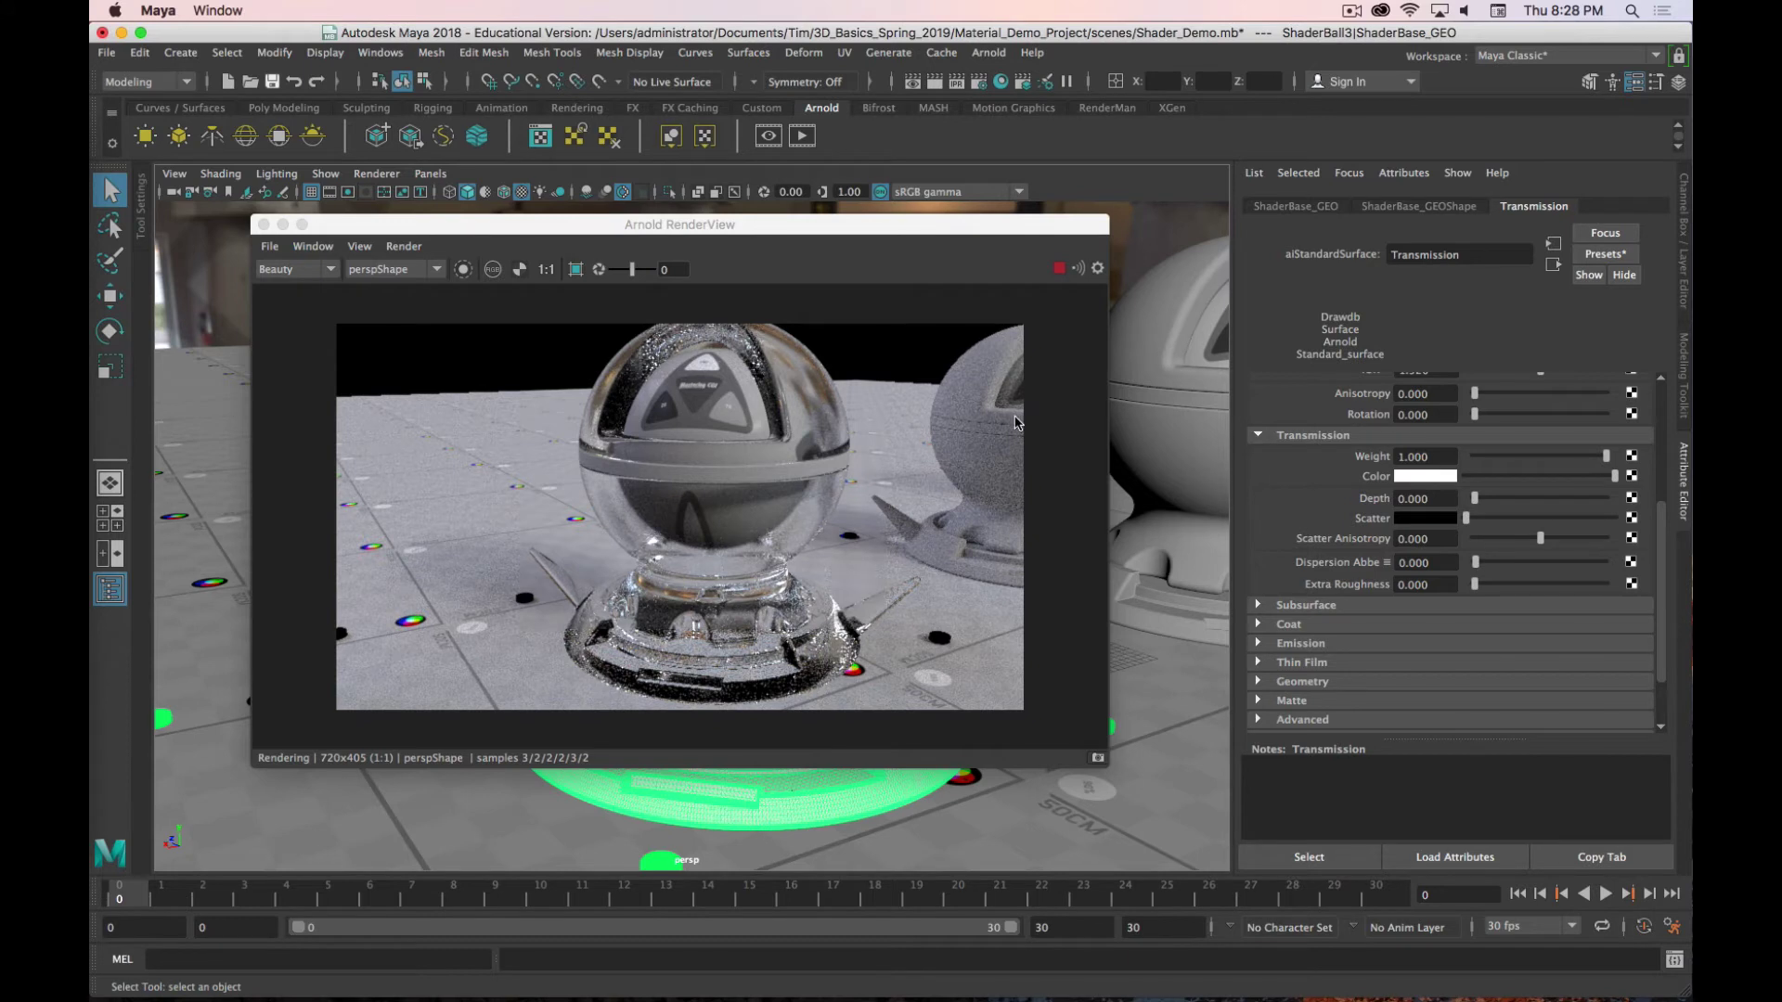
left_click(1445, 479)
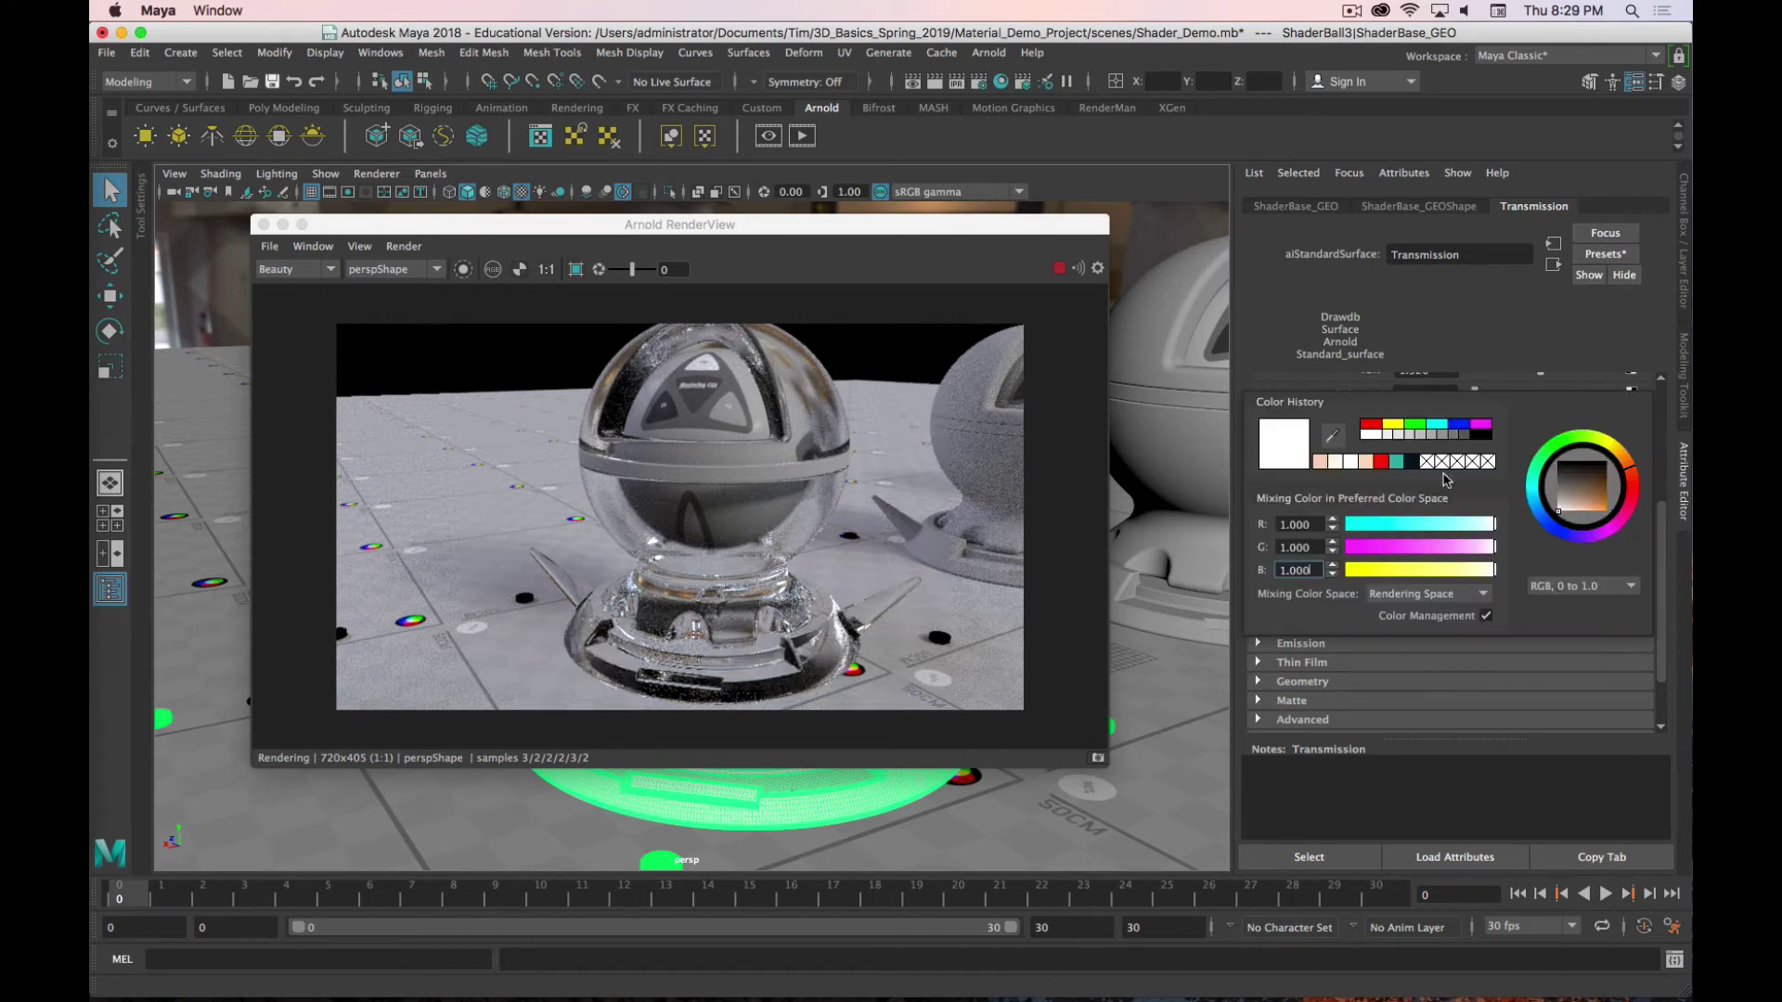
left_click(1397, 462)
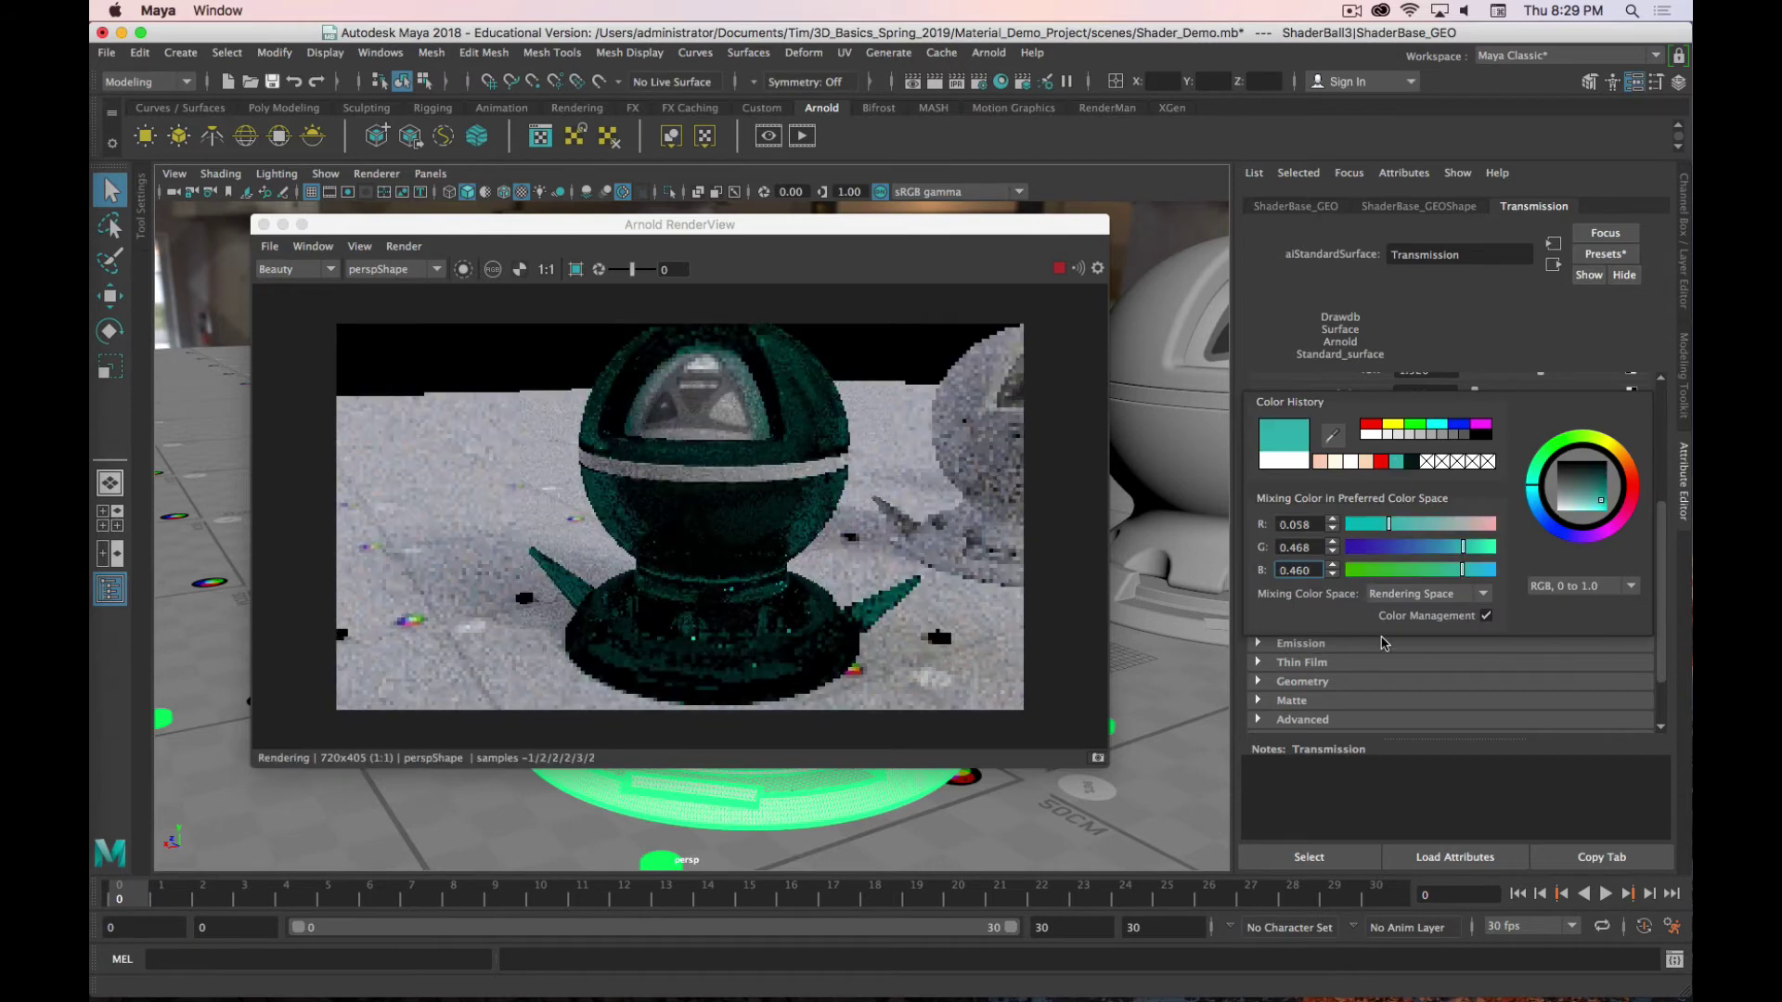
left_click(1410, 525)
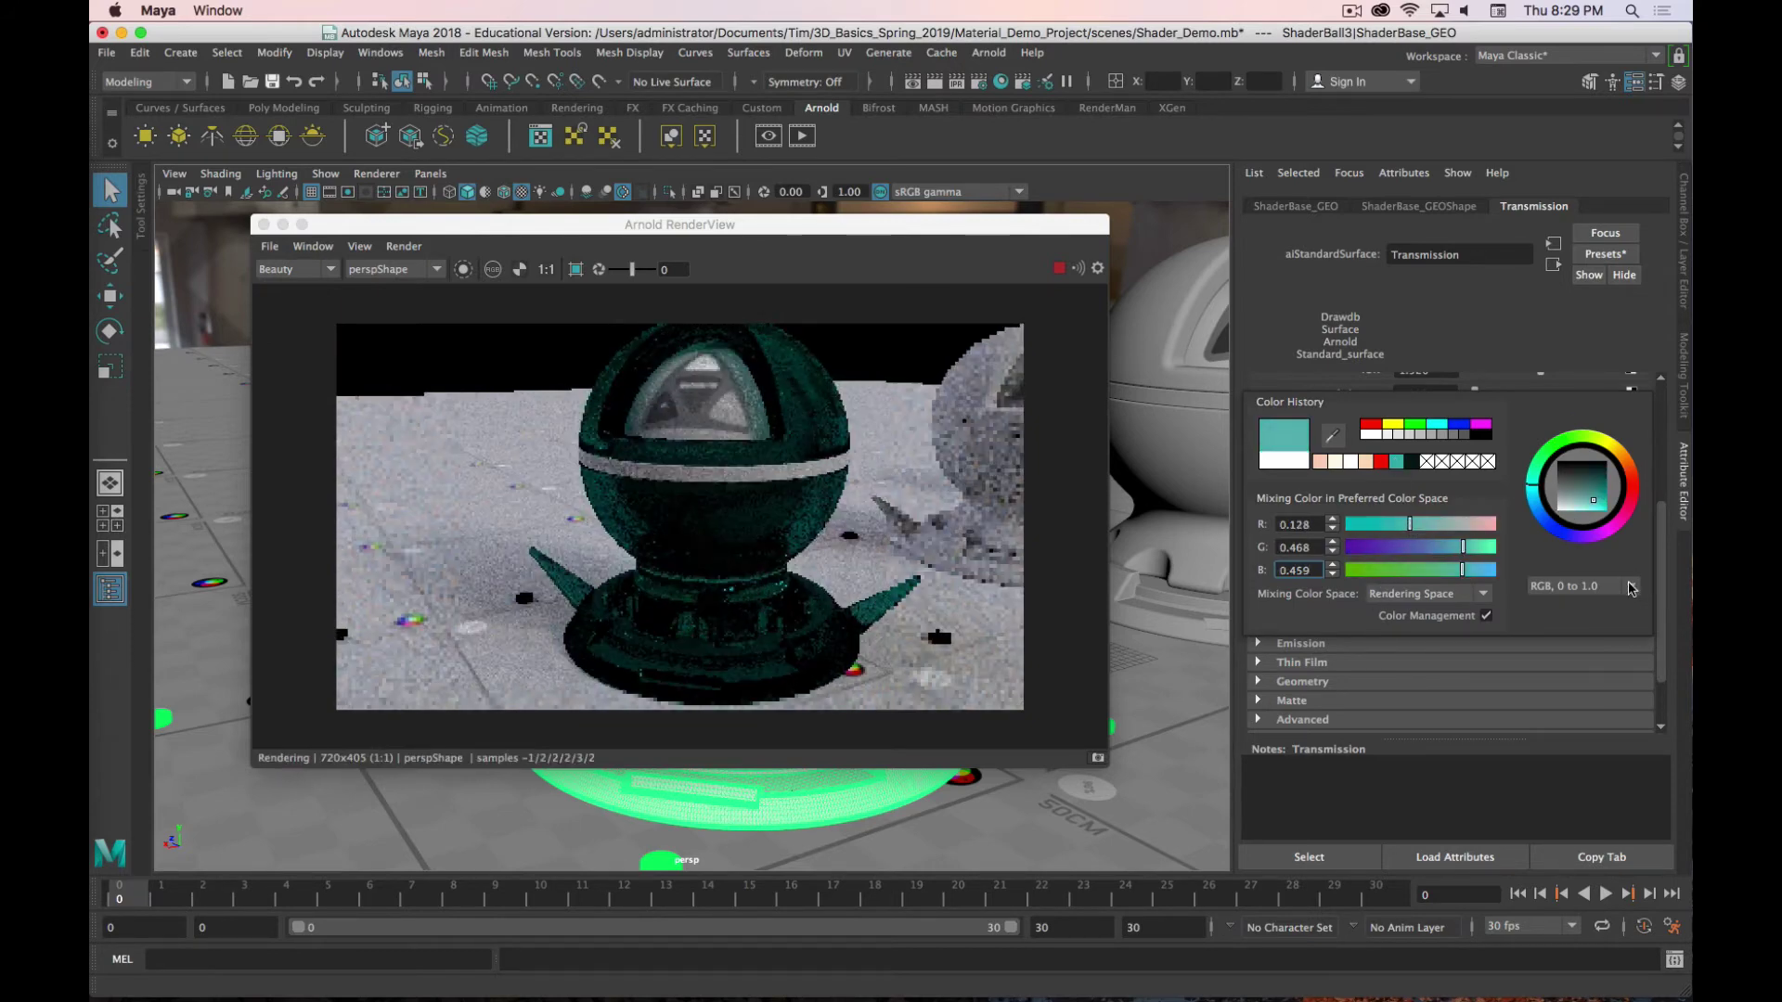
left_click(1582, 585)
left_click(1577, 630)
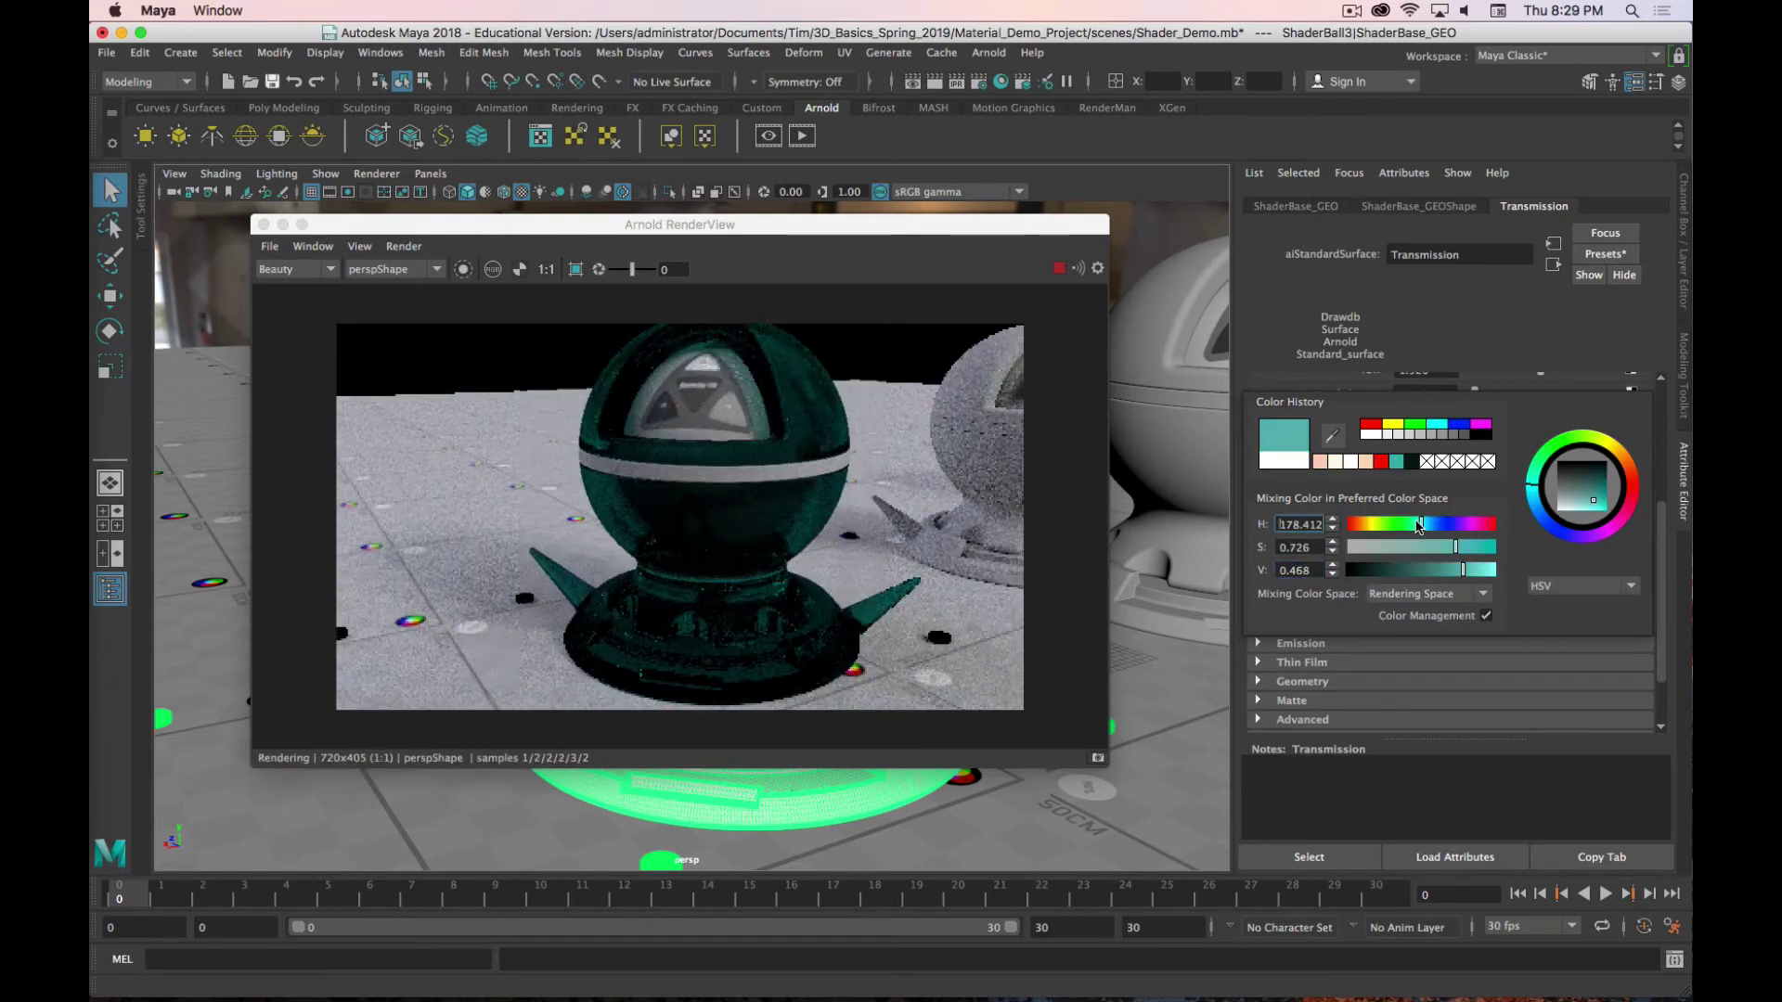
Step: Change the transmission color to blue with hue about 233.4 and value about 0.977, testing a pale tint before a stronger saturation
left_click_drag(1420, 525, 1359, 530)
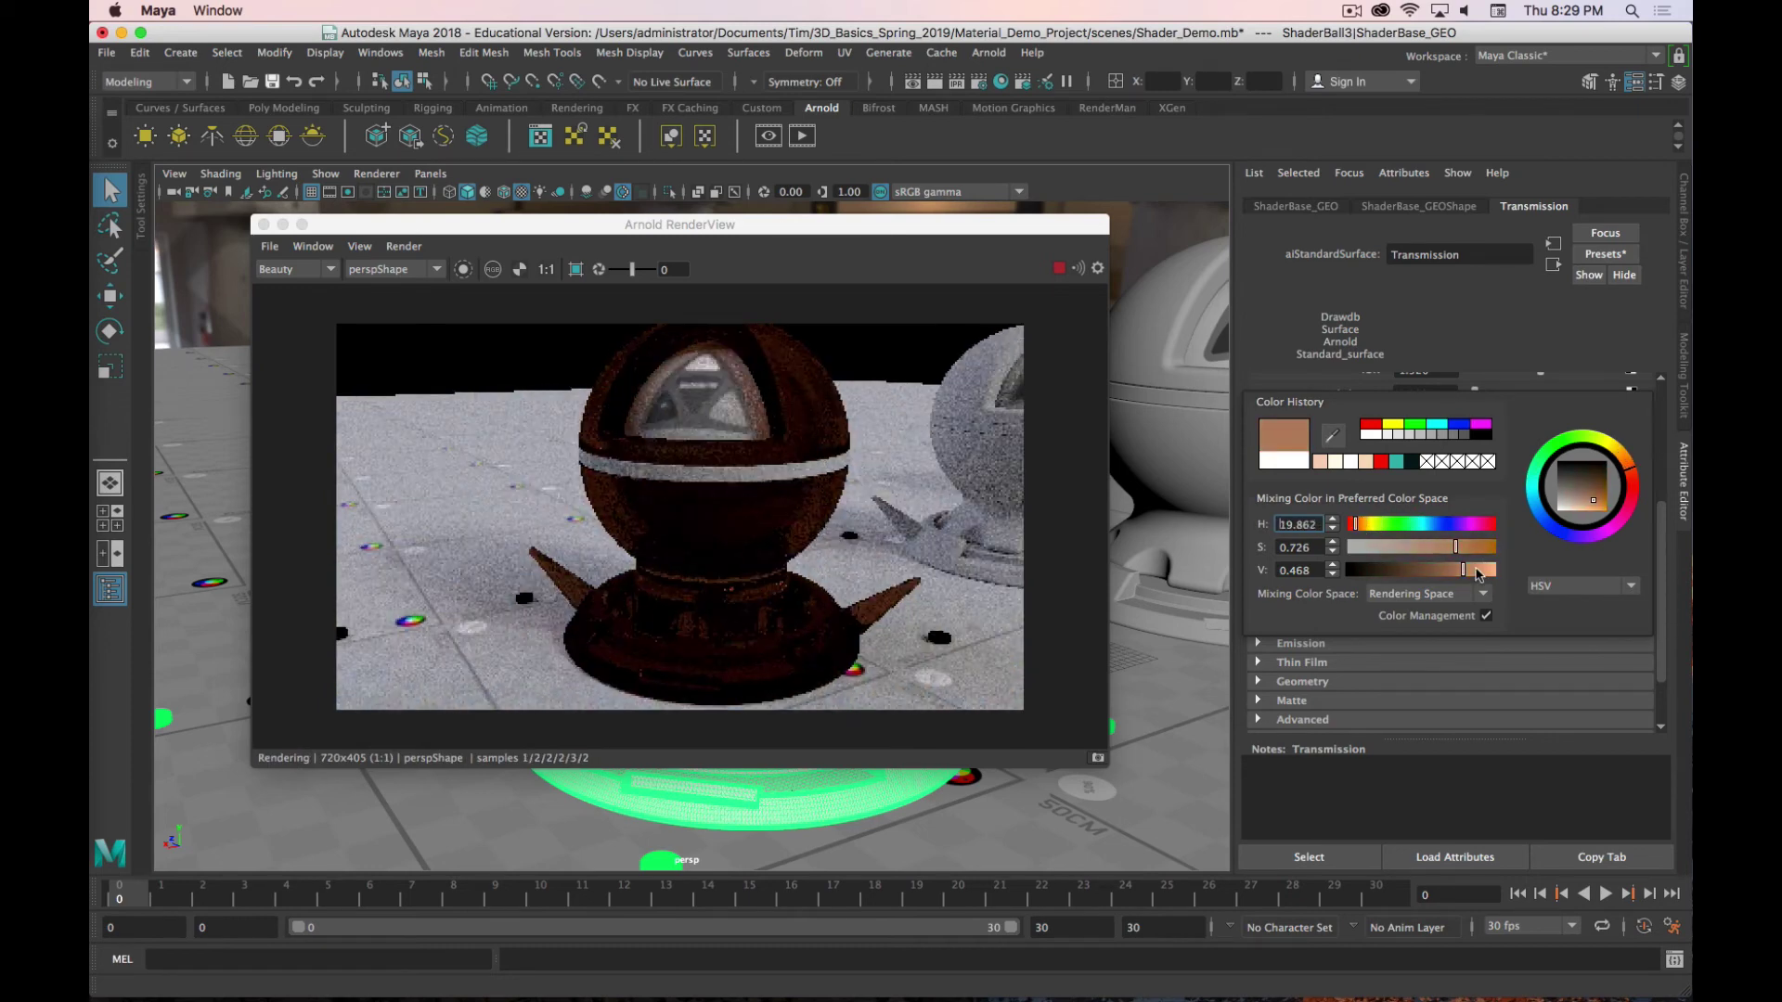
left_click_drag(1462, 570, 1493, 571)
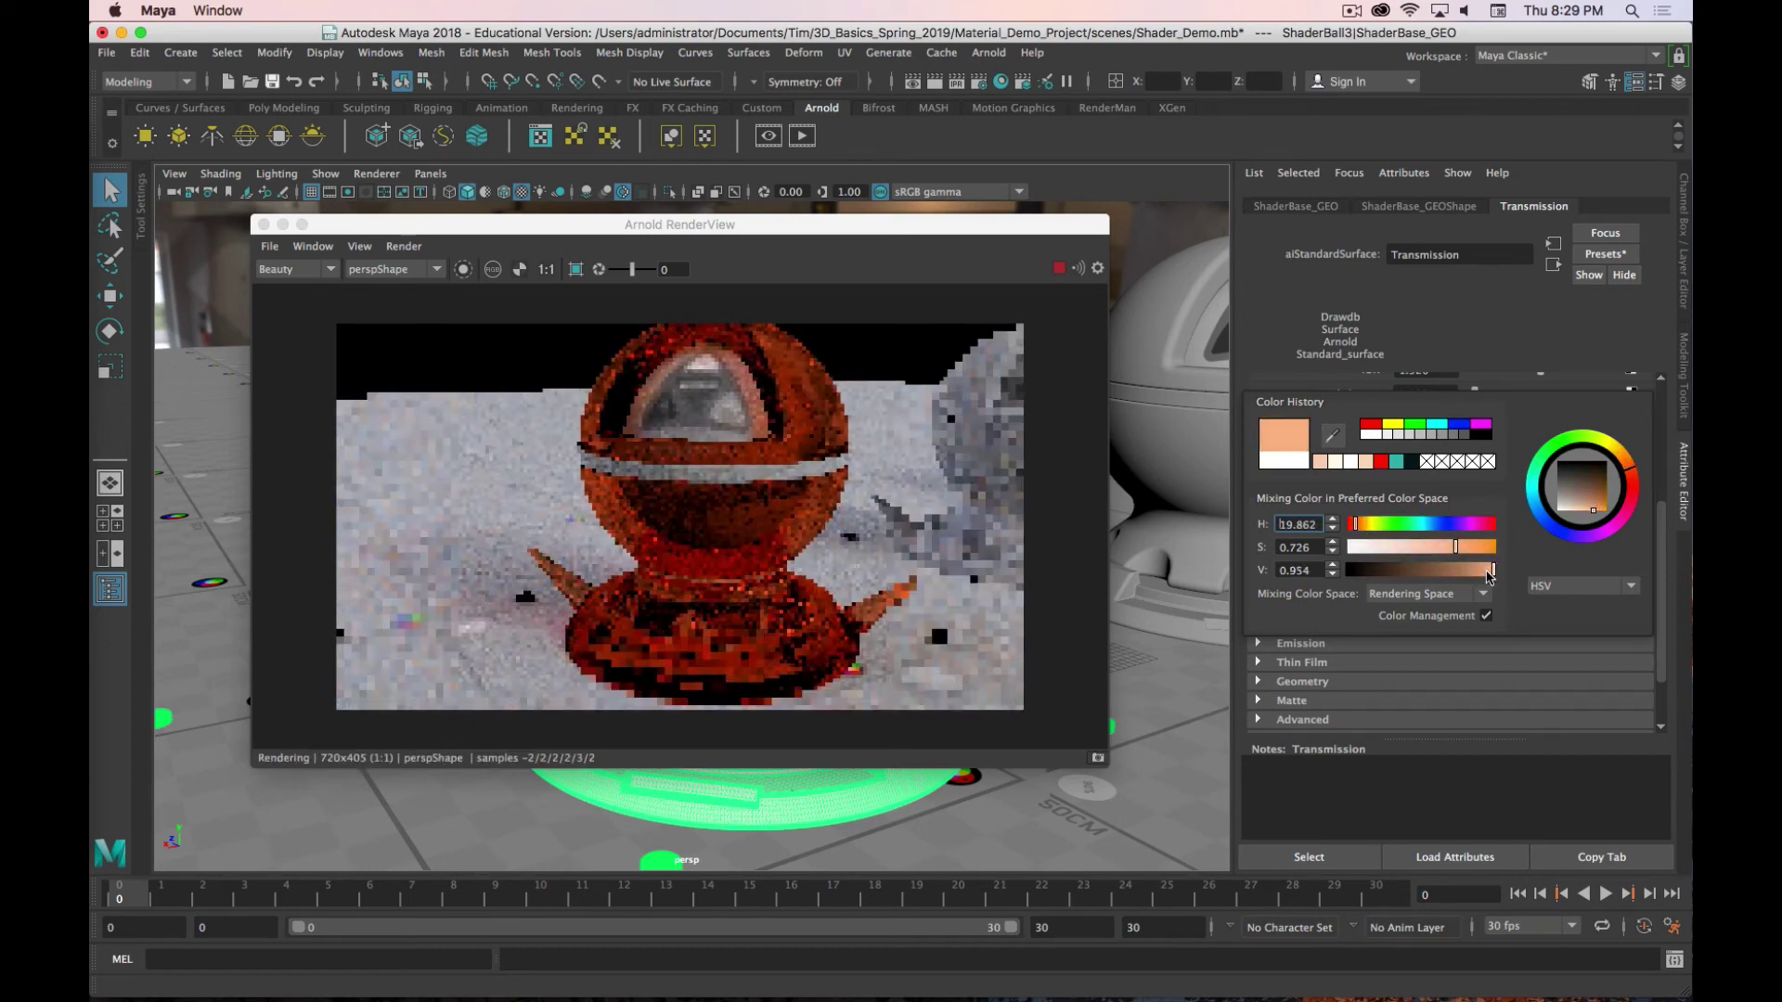
left_click(1443, 529)
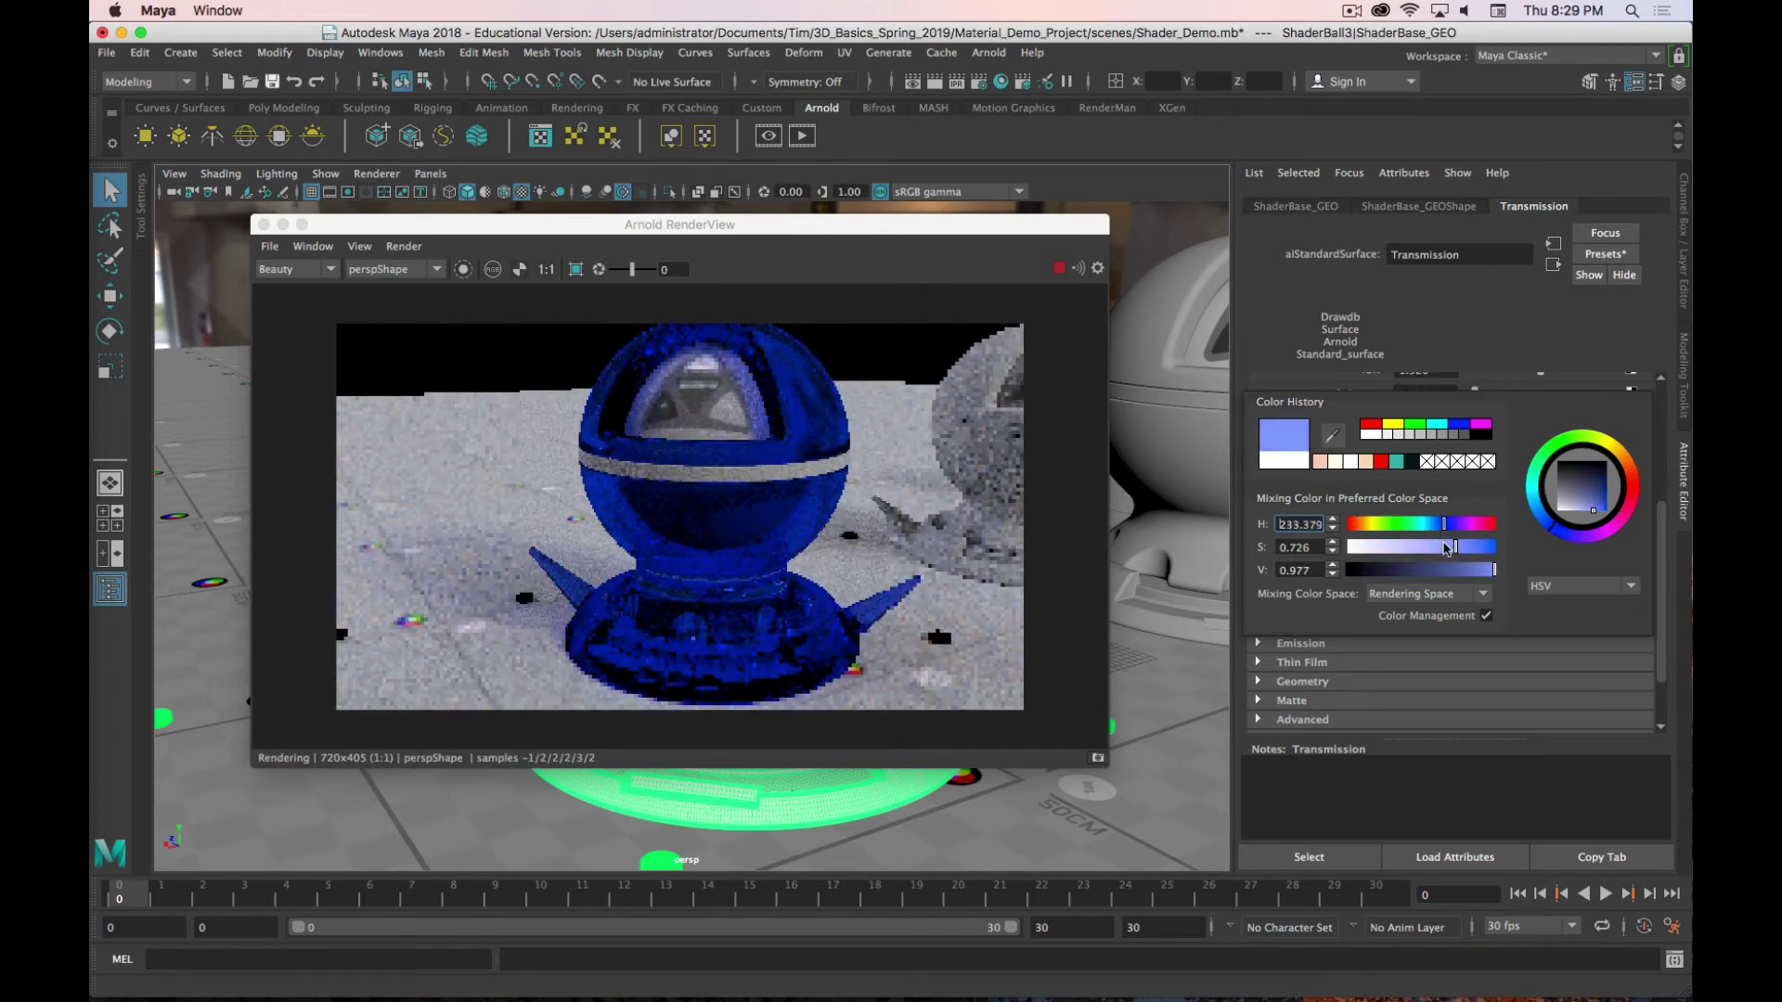
left_click(1425, 548)
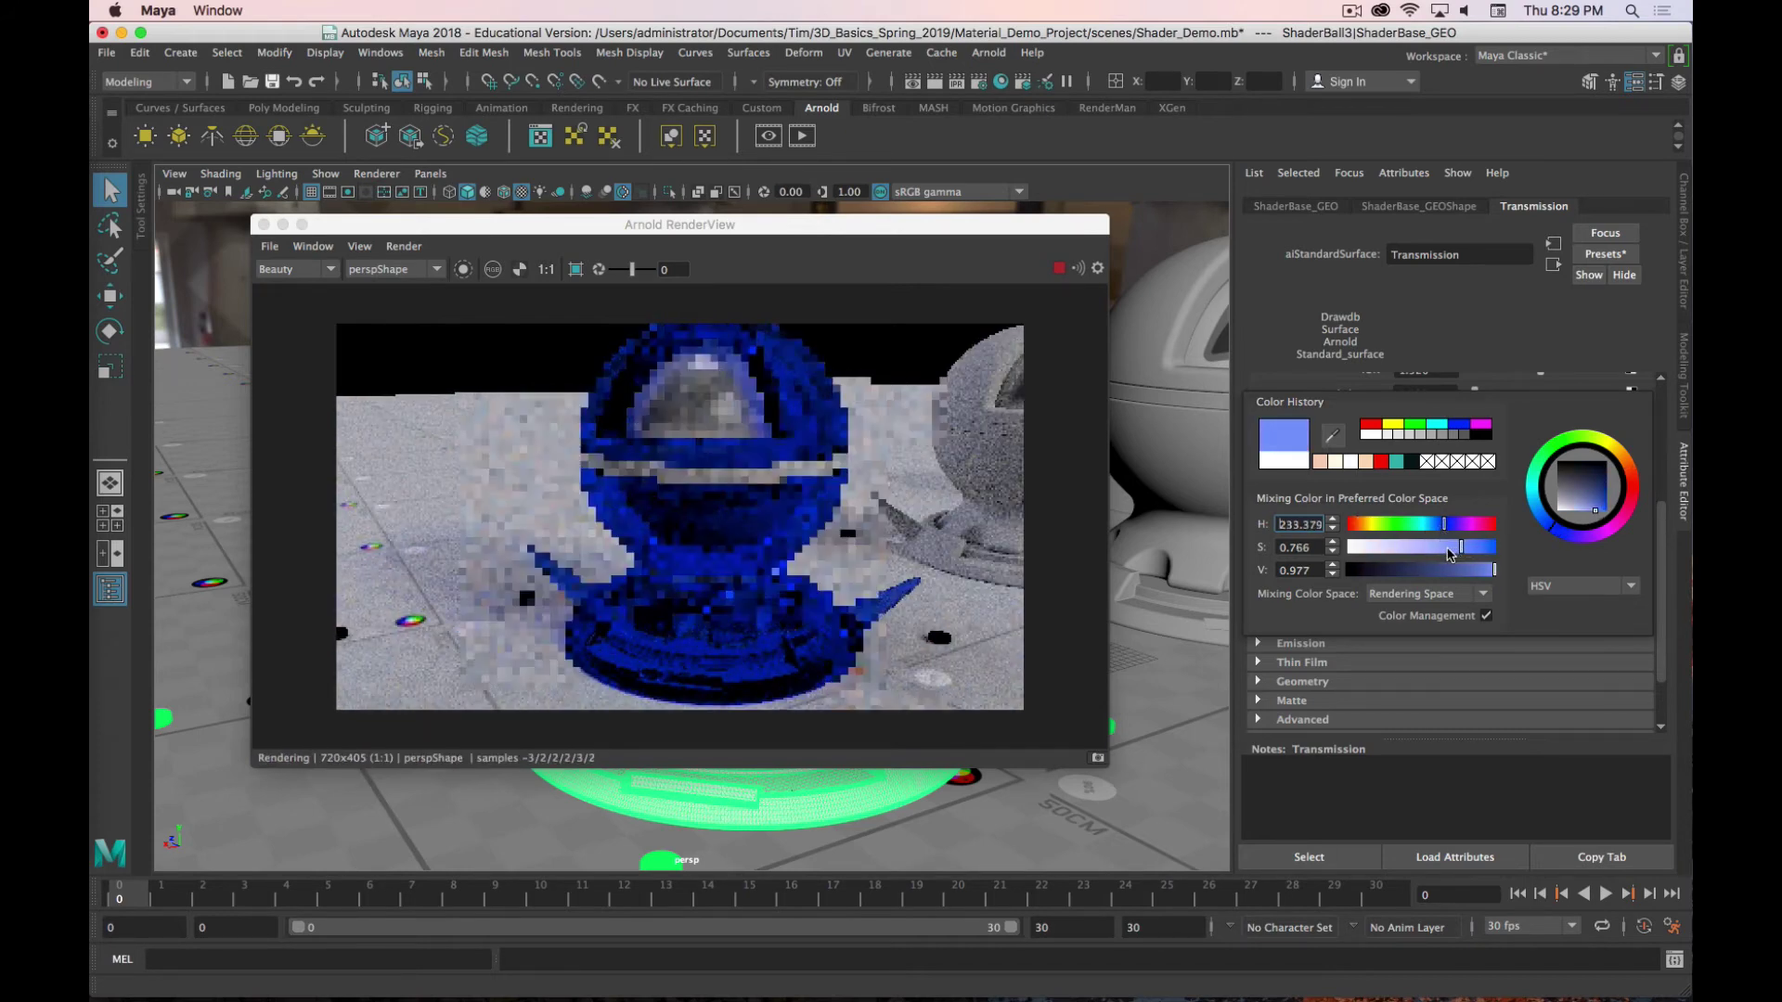
left_click(1382, 553)
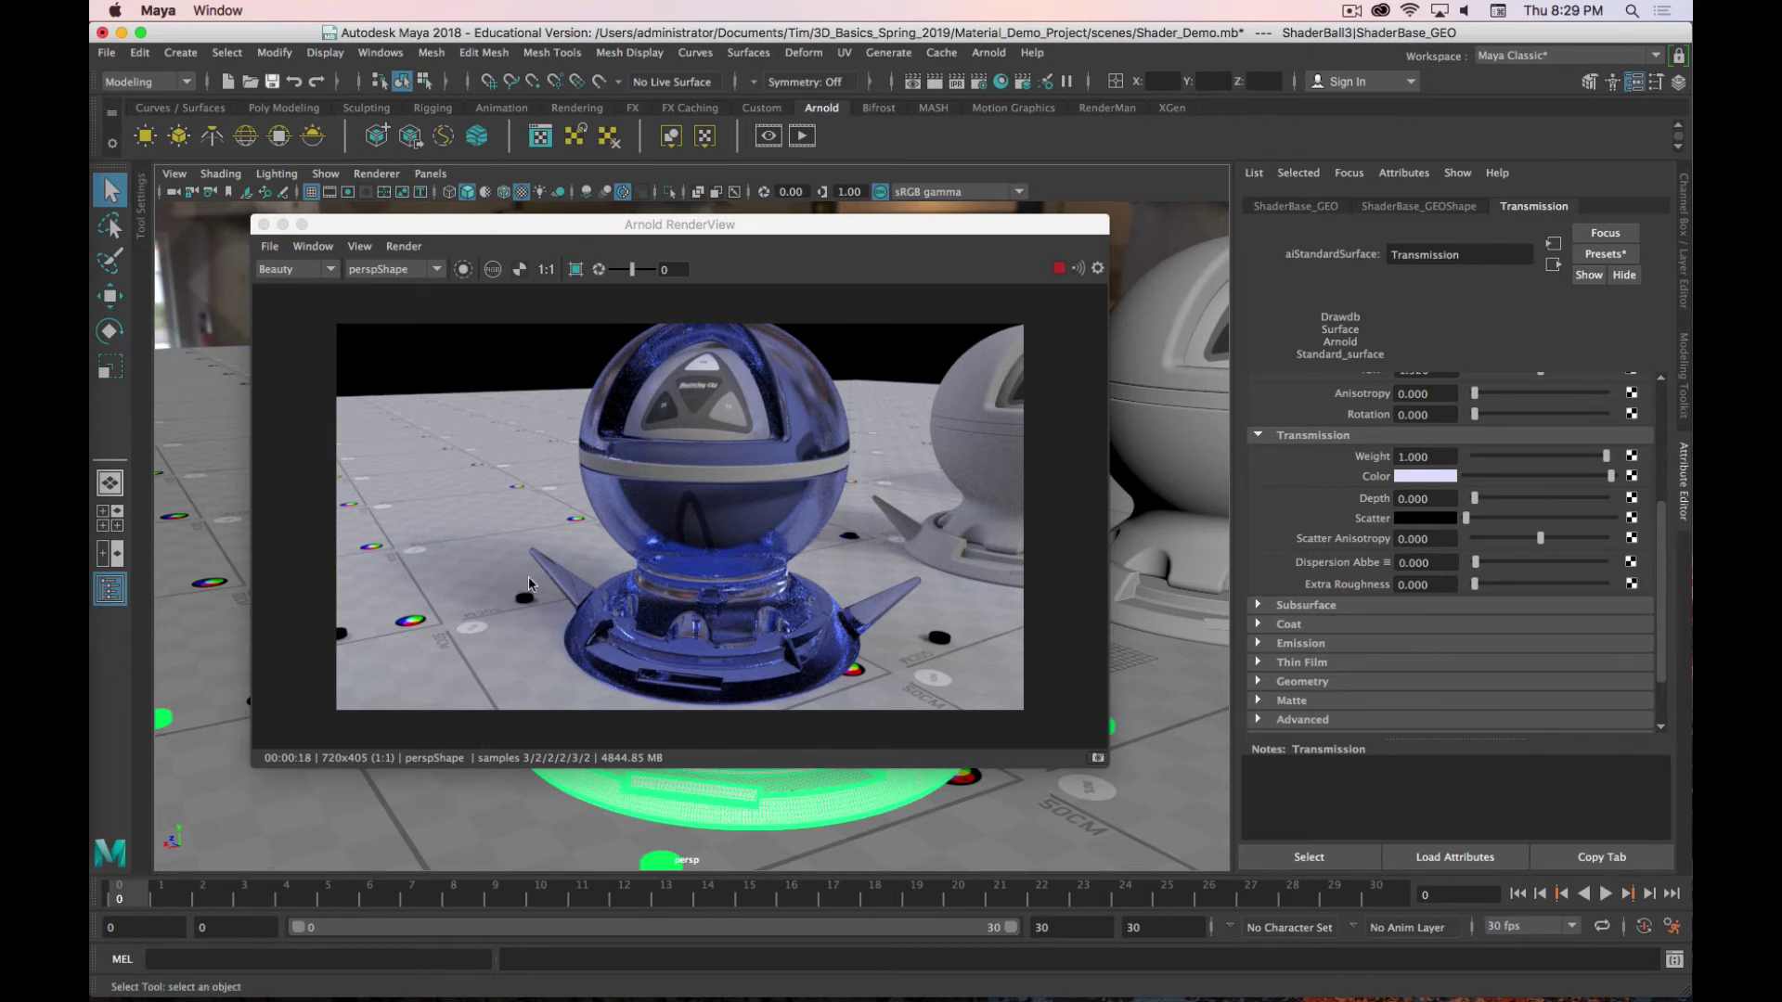
left_click(1424, 477)
left_click_drag(1362, 548, 1416, 554)
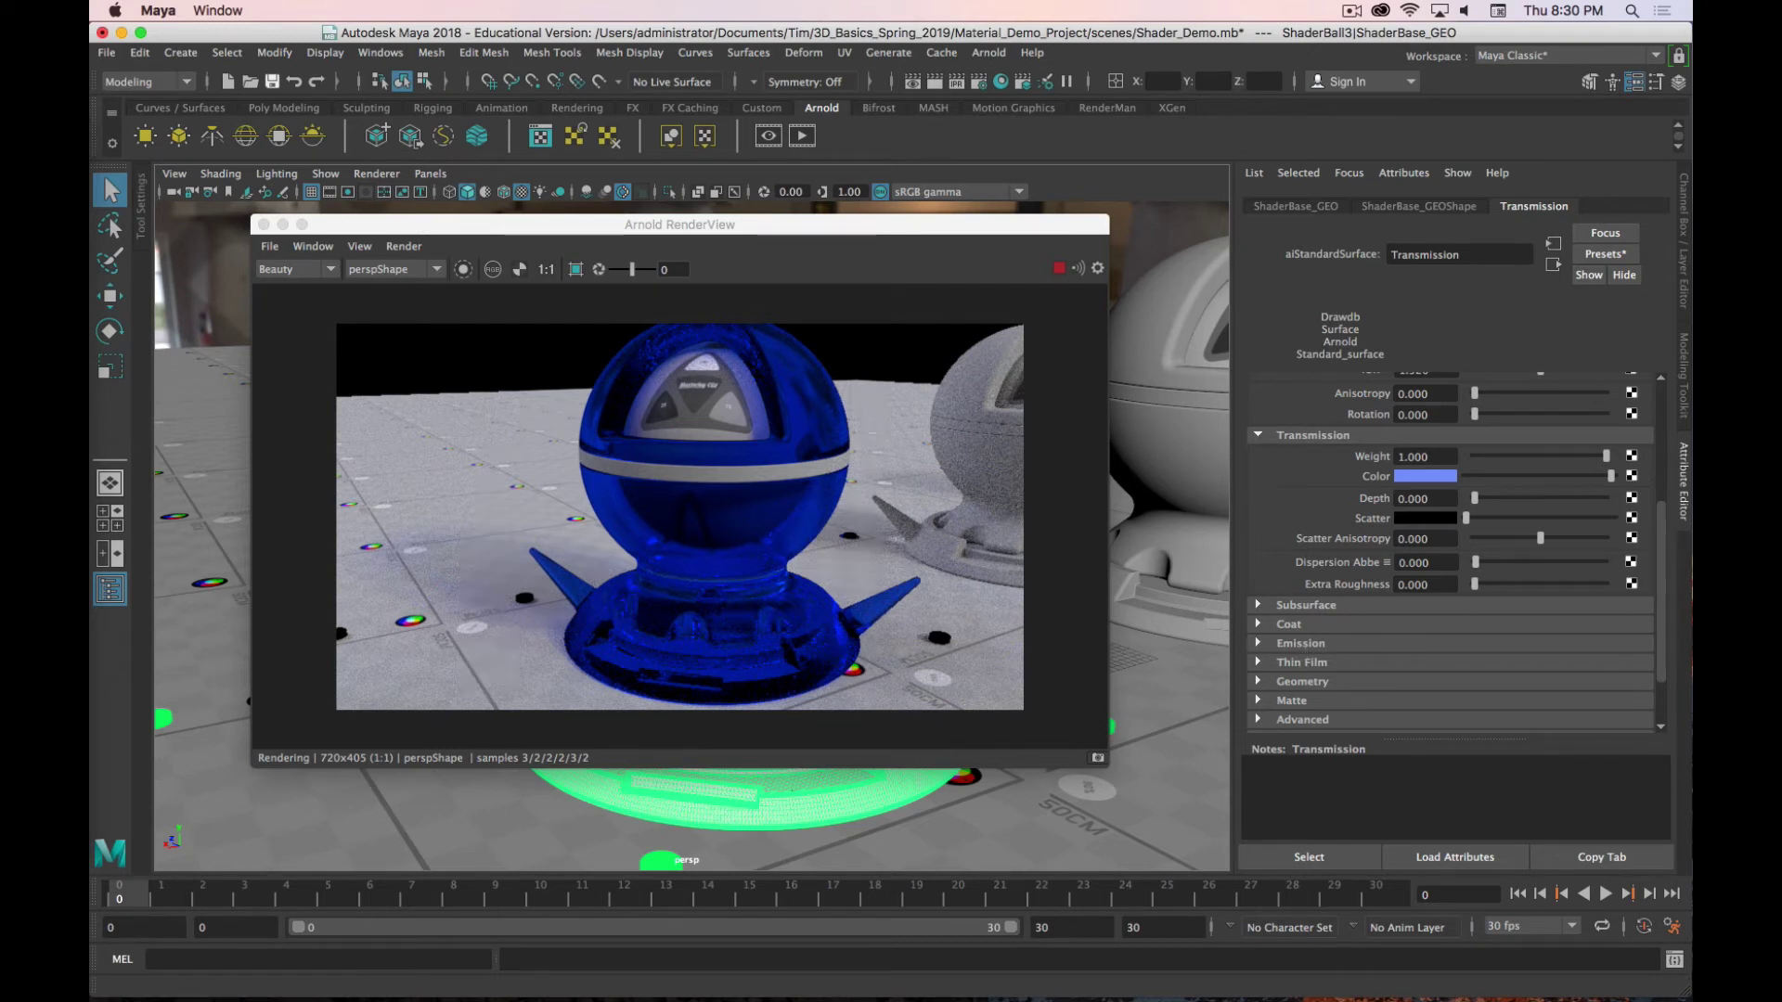
Step: Switch to Firefox and review the Arnold Transmission documentation on saturated transmission colors and the Opaque enabled and disabled examples
key("super+Tab")
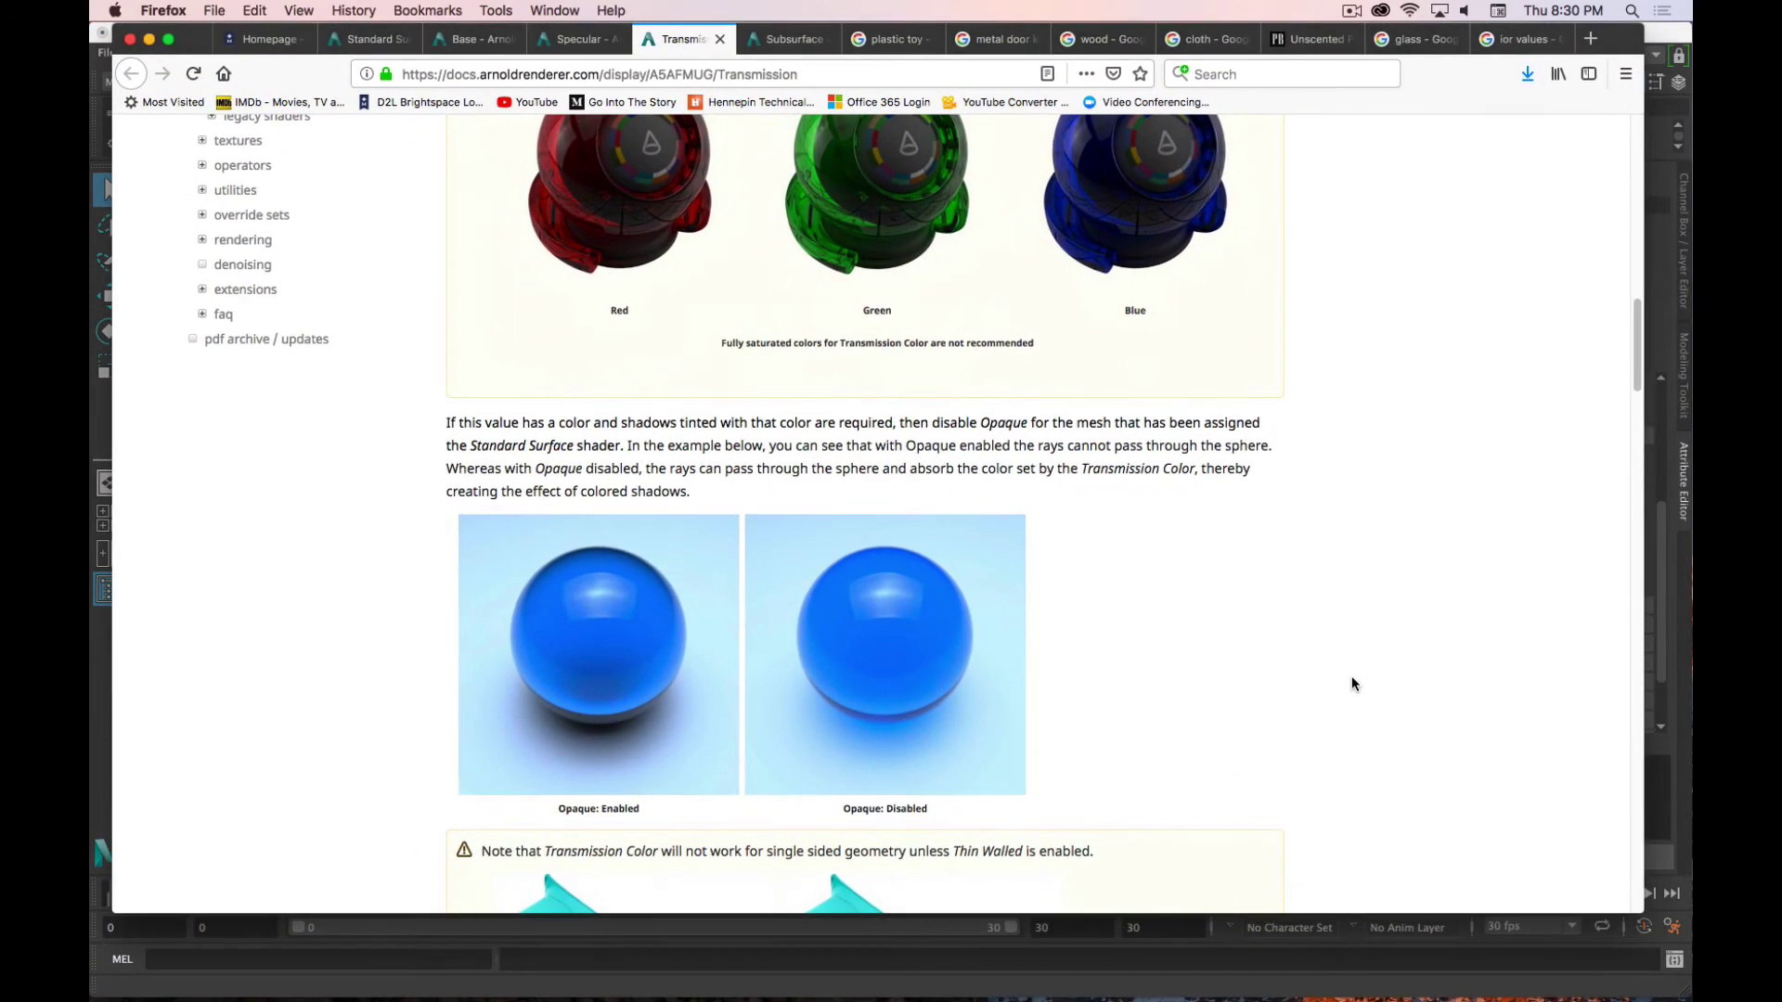
scroll(1312, 505, "down", 5)
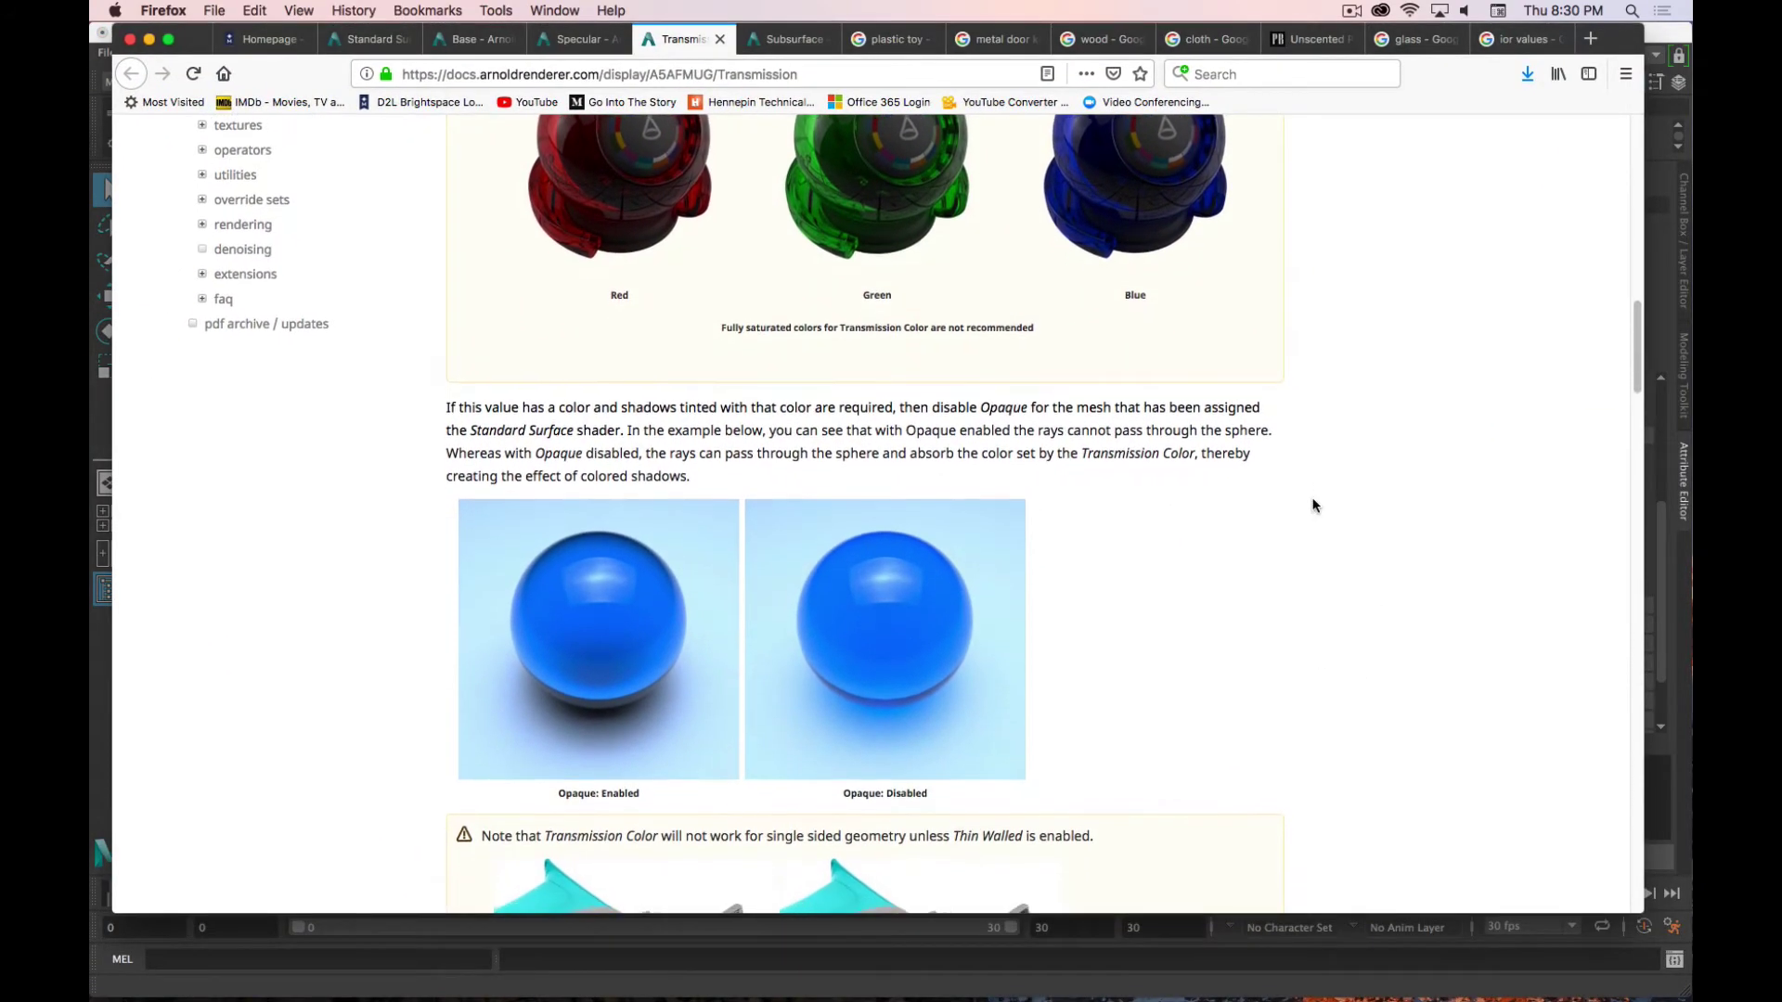
scroll(1304, 501, "up", 1)
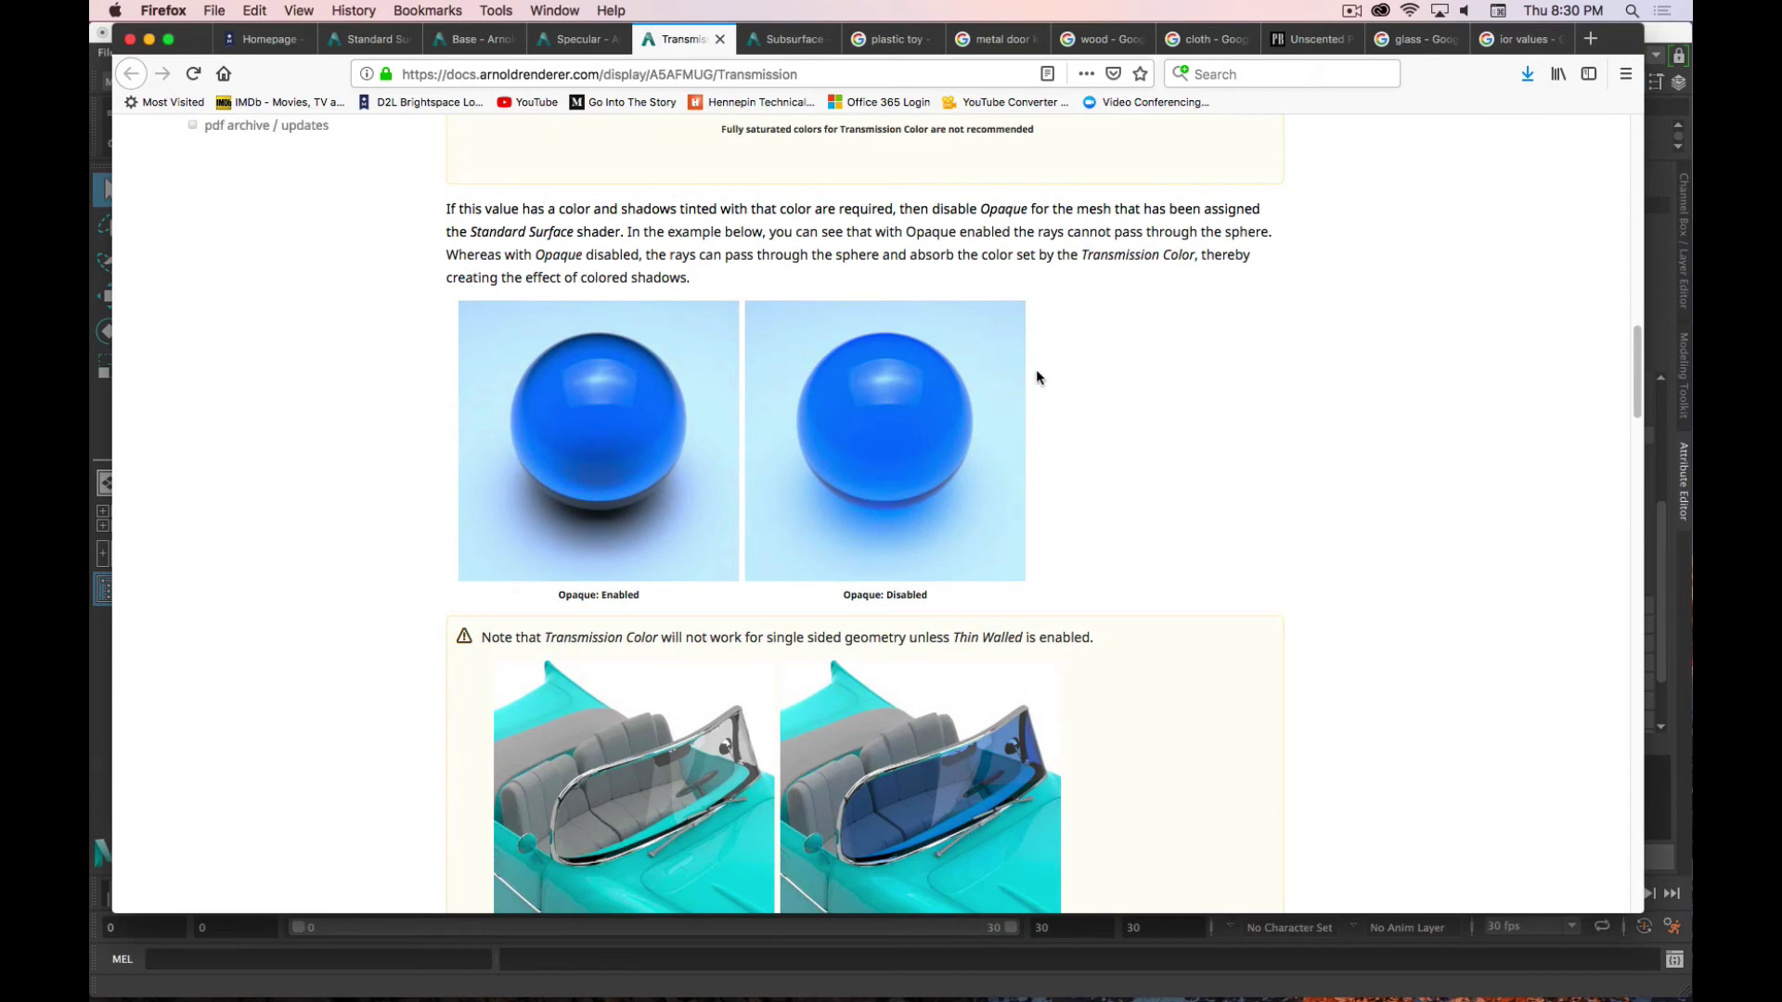
scroll(1031, 380, "up", 15)
scroll(1030, 385, "down", 10)
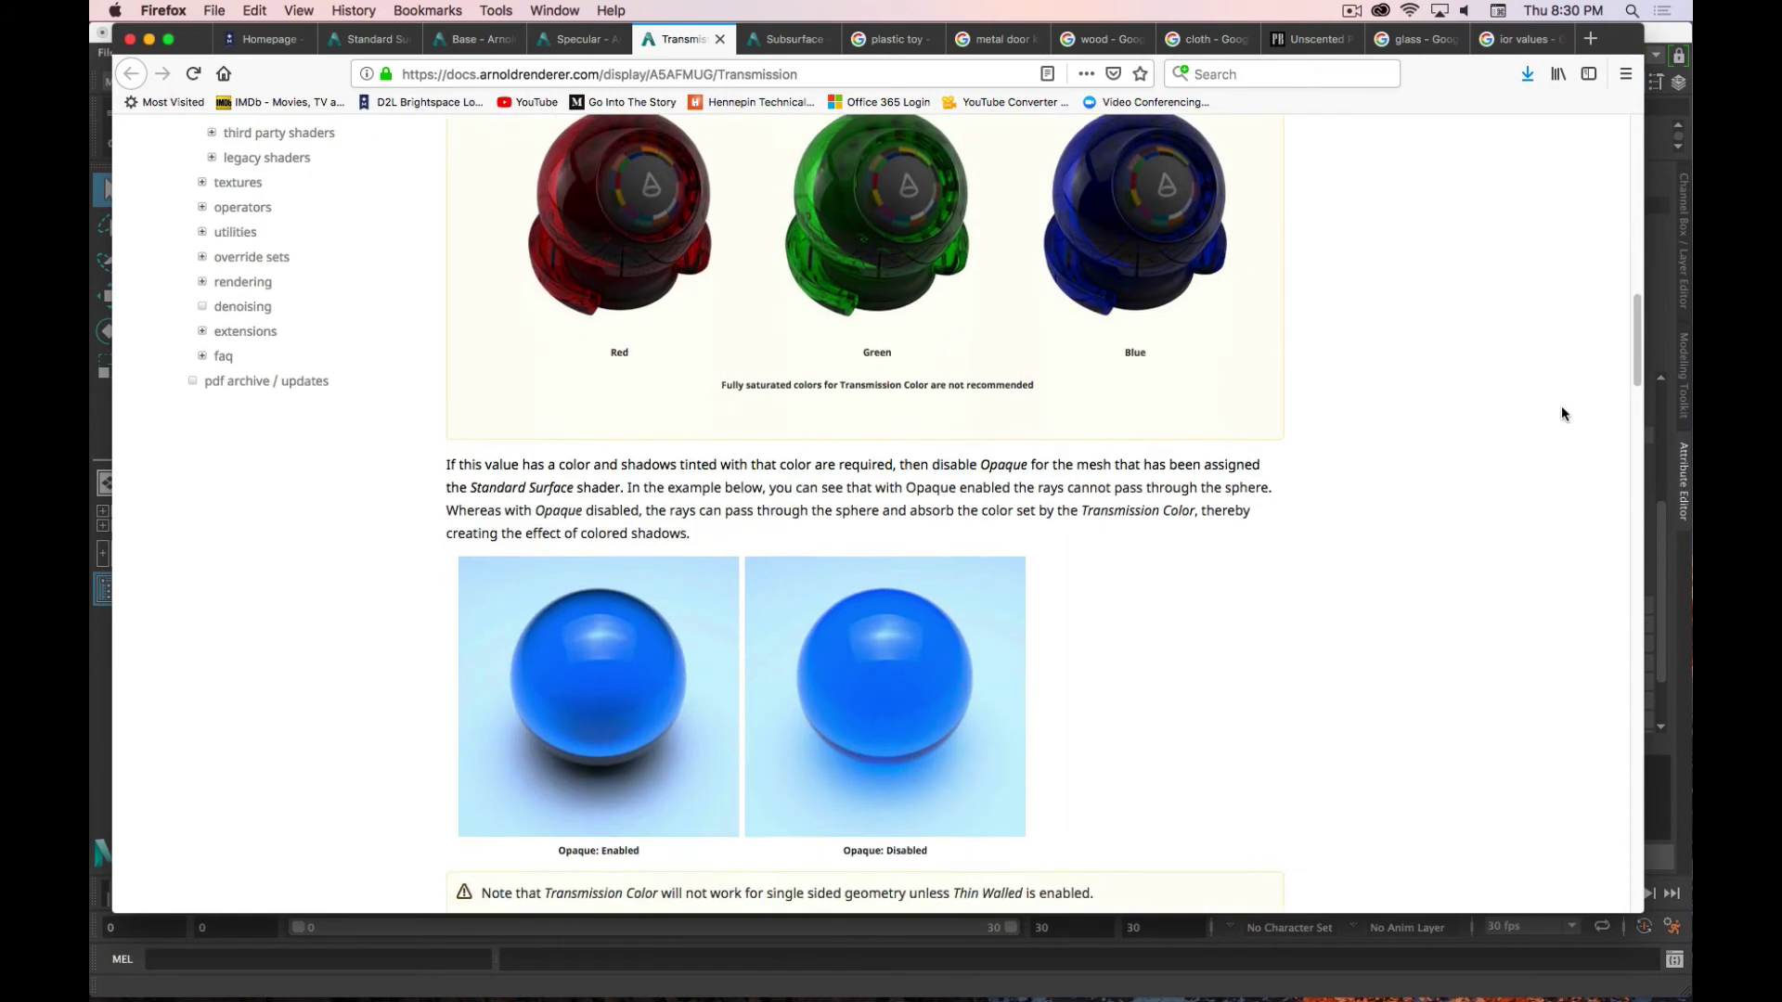
scroll(1320, 436, "up", 3)
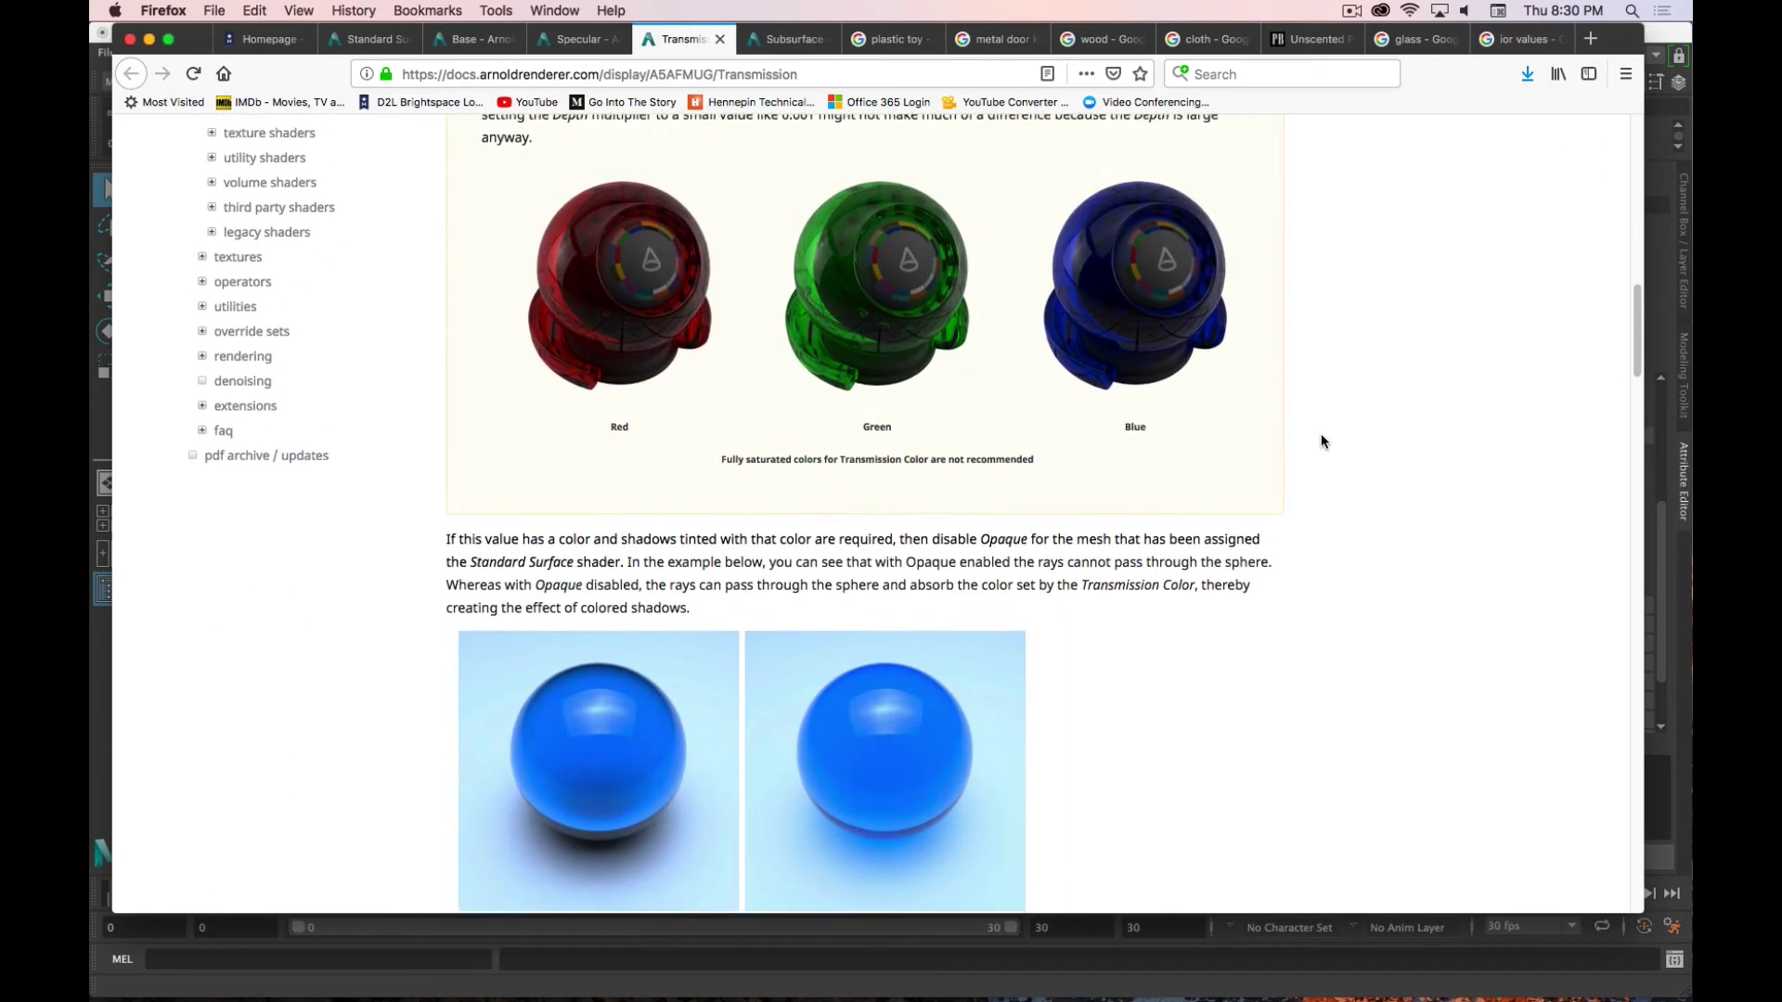
scroll(1321, 436, "down", 3)
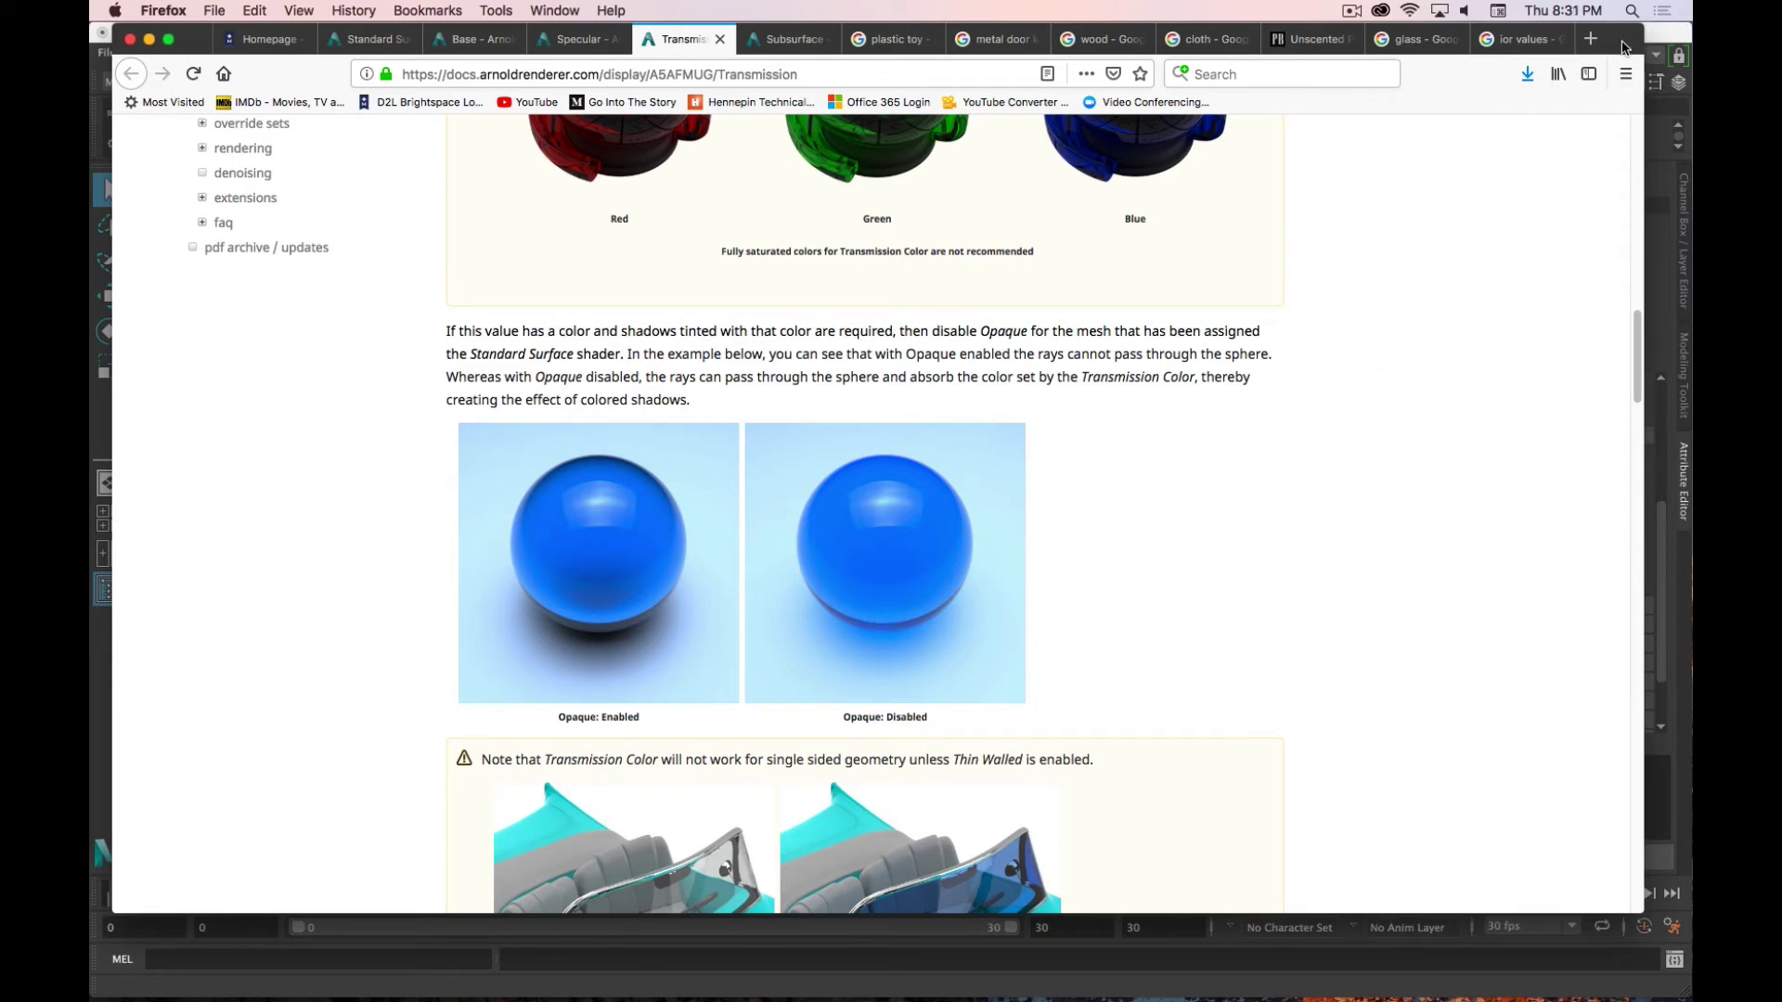
Step: Switch back to Maya and lower the saturation of the Transmission material's transmission color to a pale blue
key("super+m")
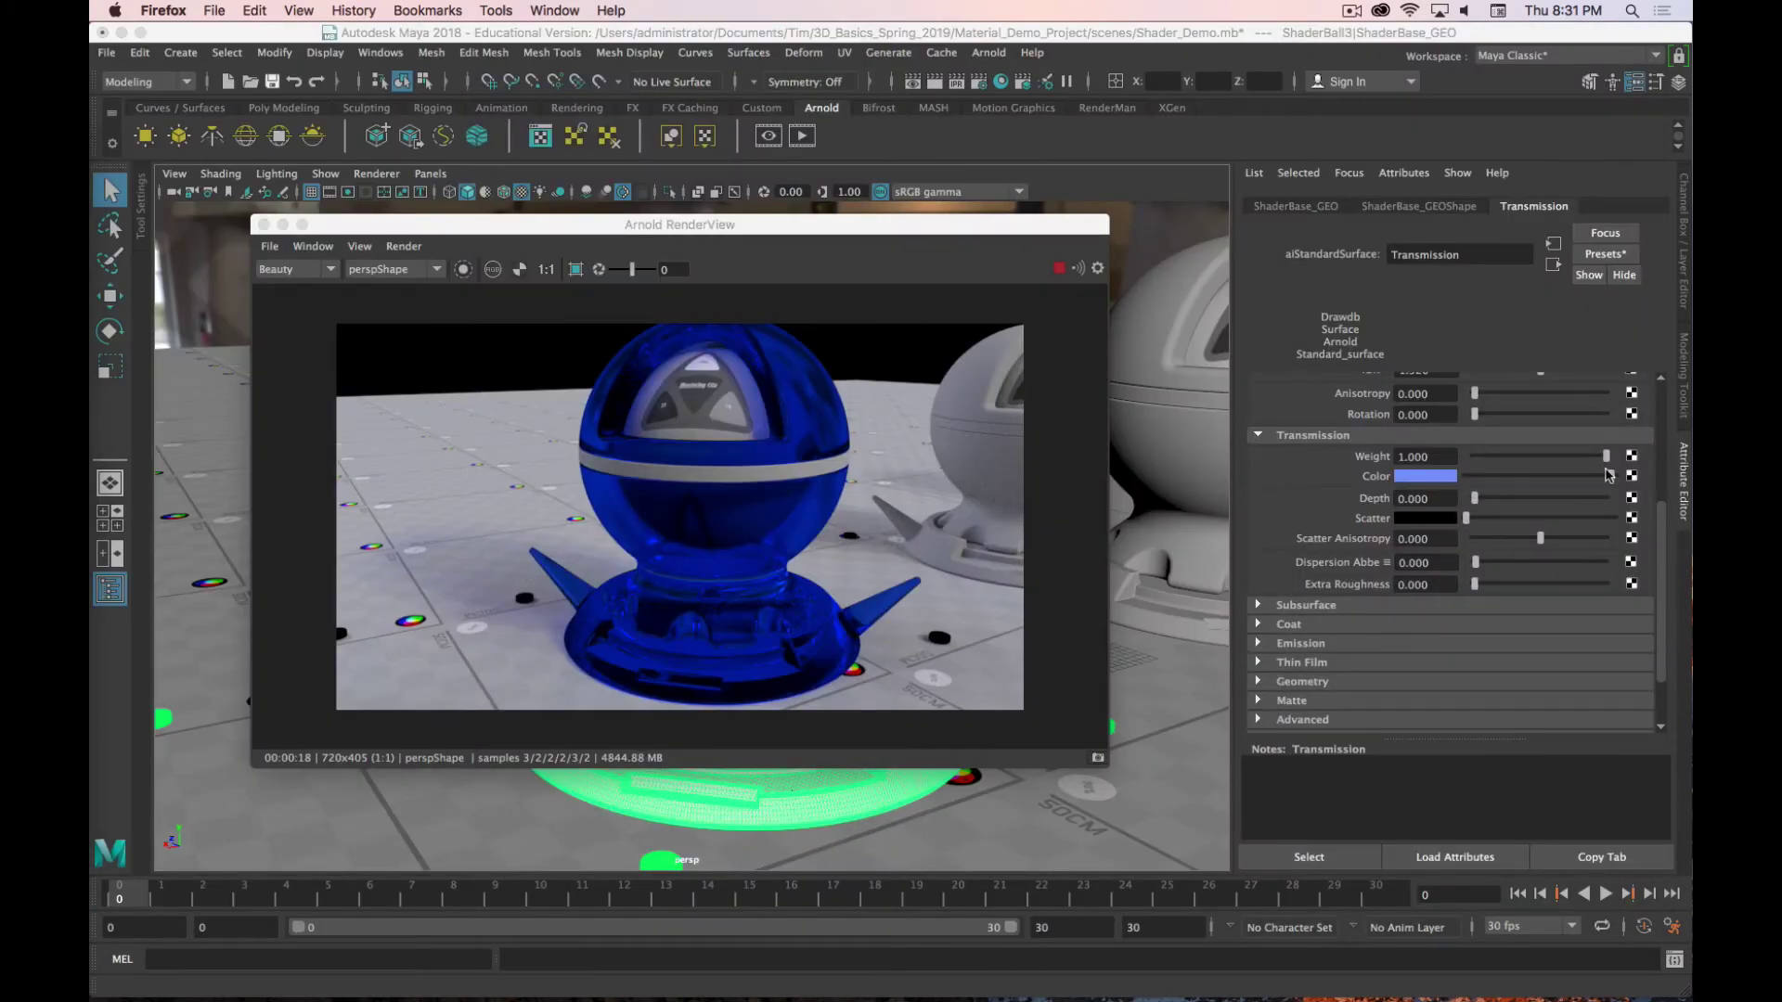
left_click(1433, 477)
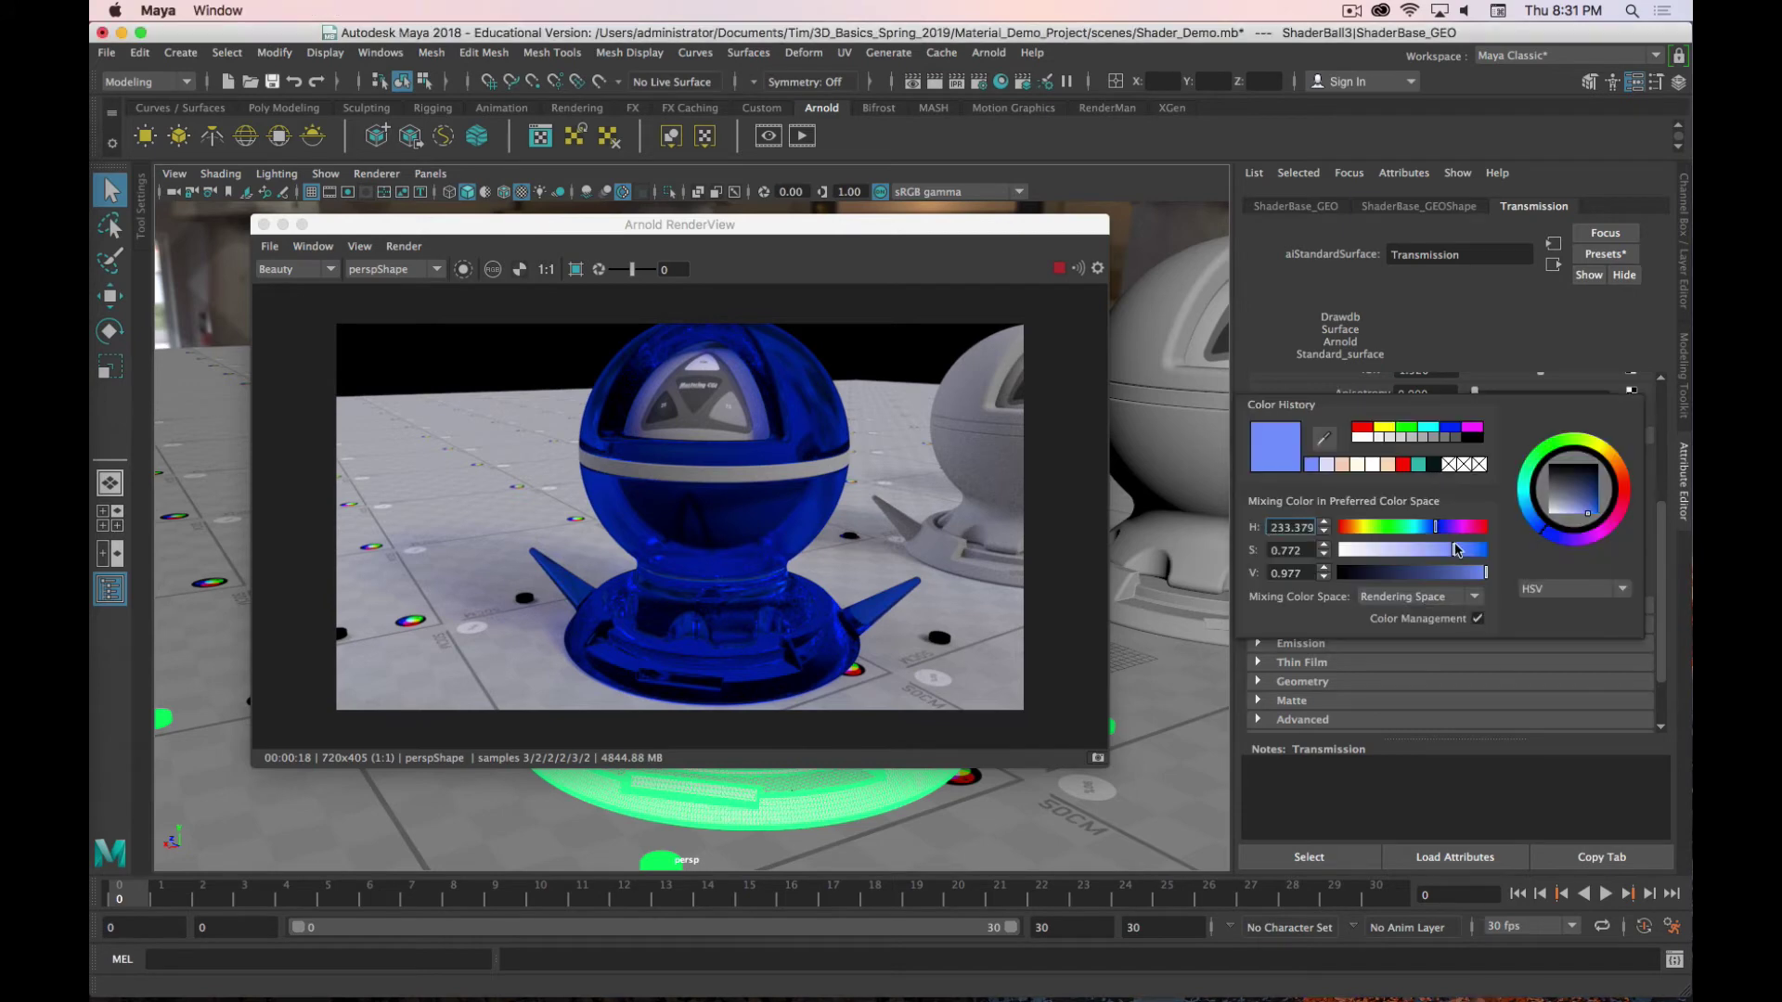
left_click_drag(1456, 549, 1391, 553)
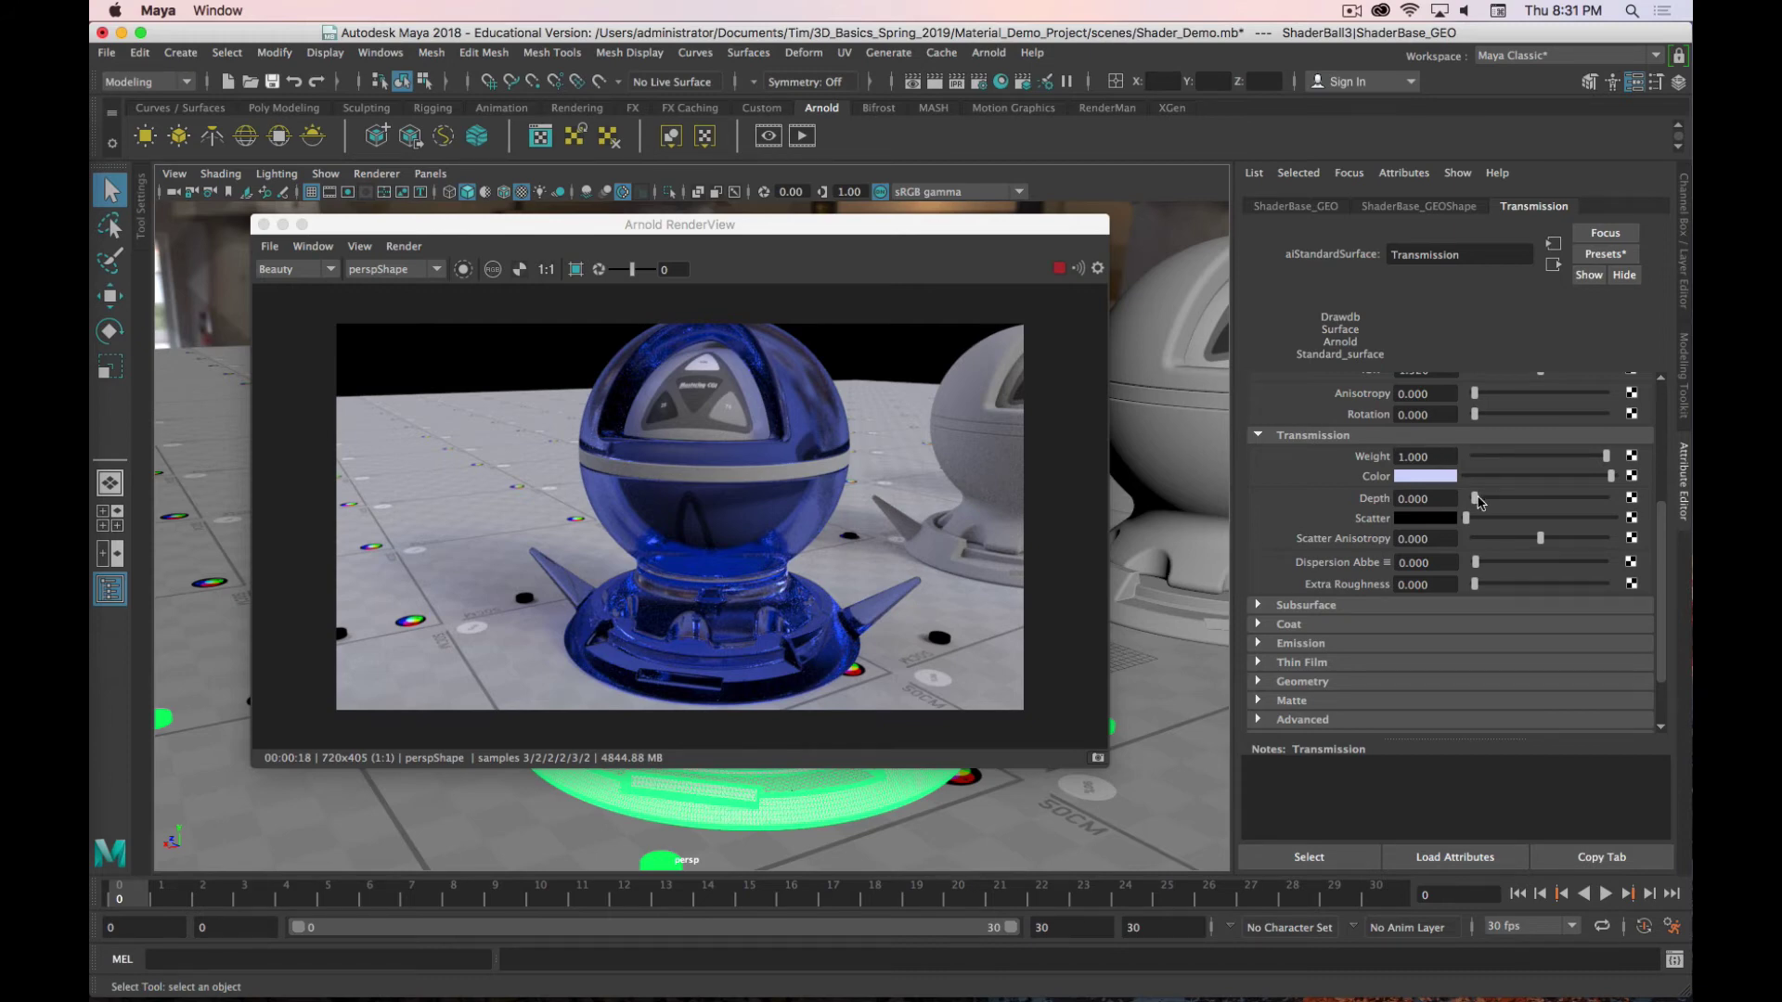
Step: Test transmission Depth values of 36.029 and 1.471 in the render, and return Depth to 0
left_click_drag(1476, 498, 1523, 502)
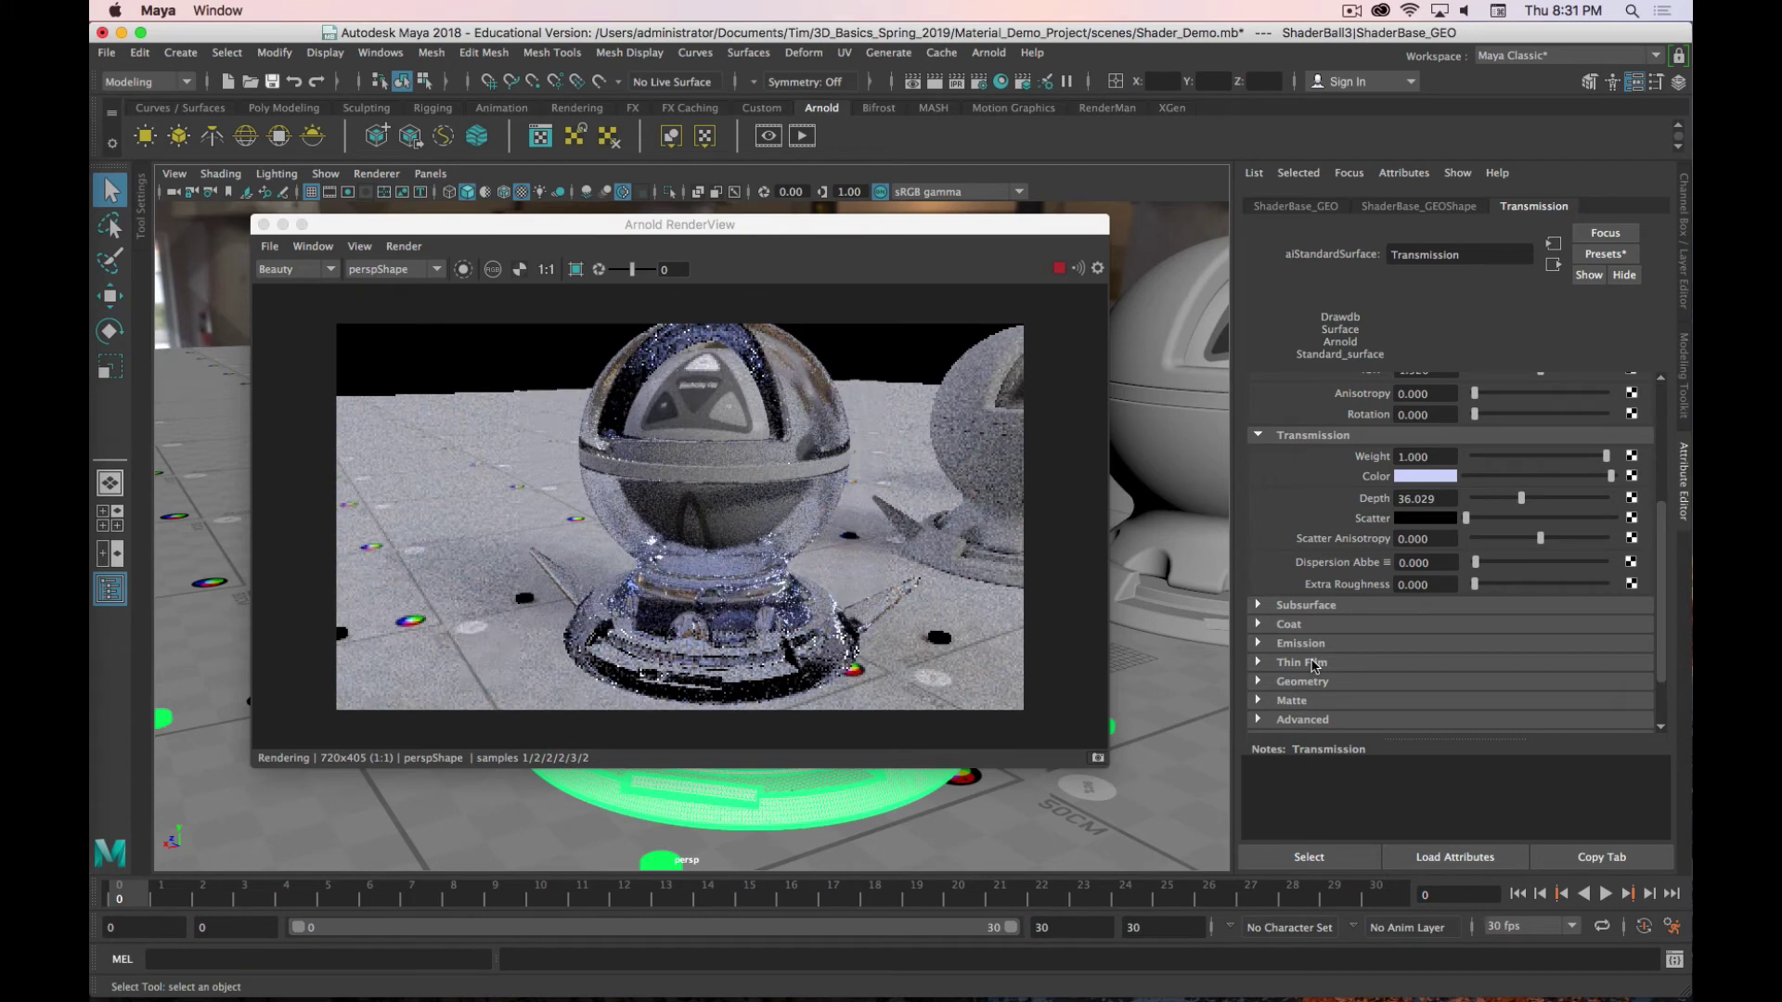
left_click_drag(1522, 500, 1477, 504)
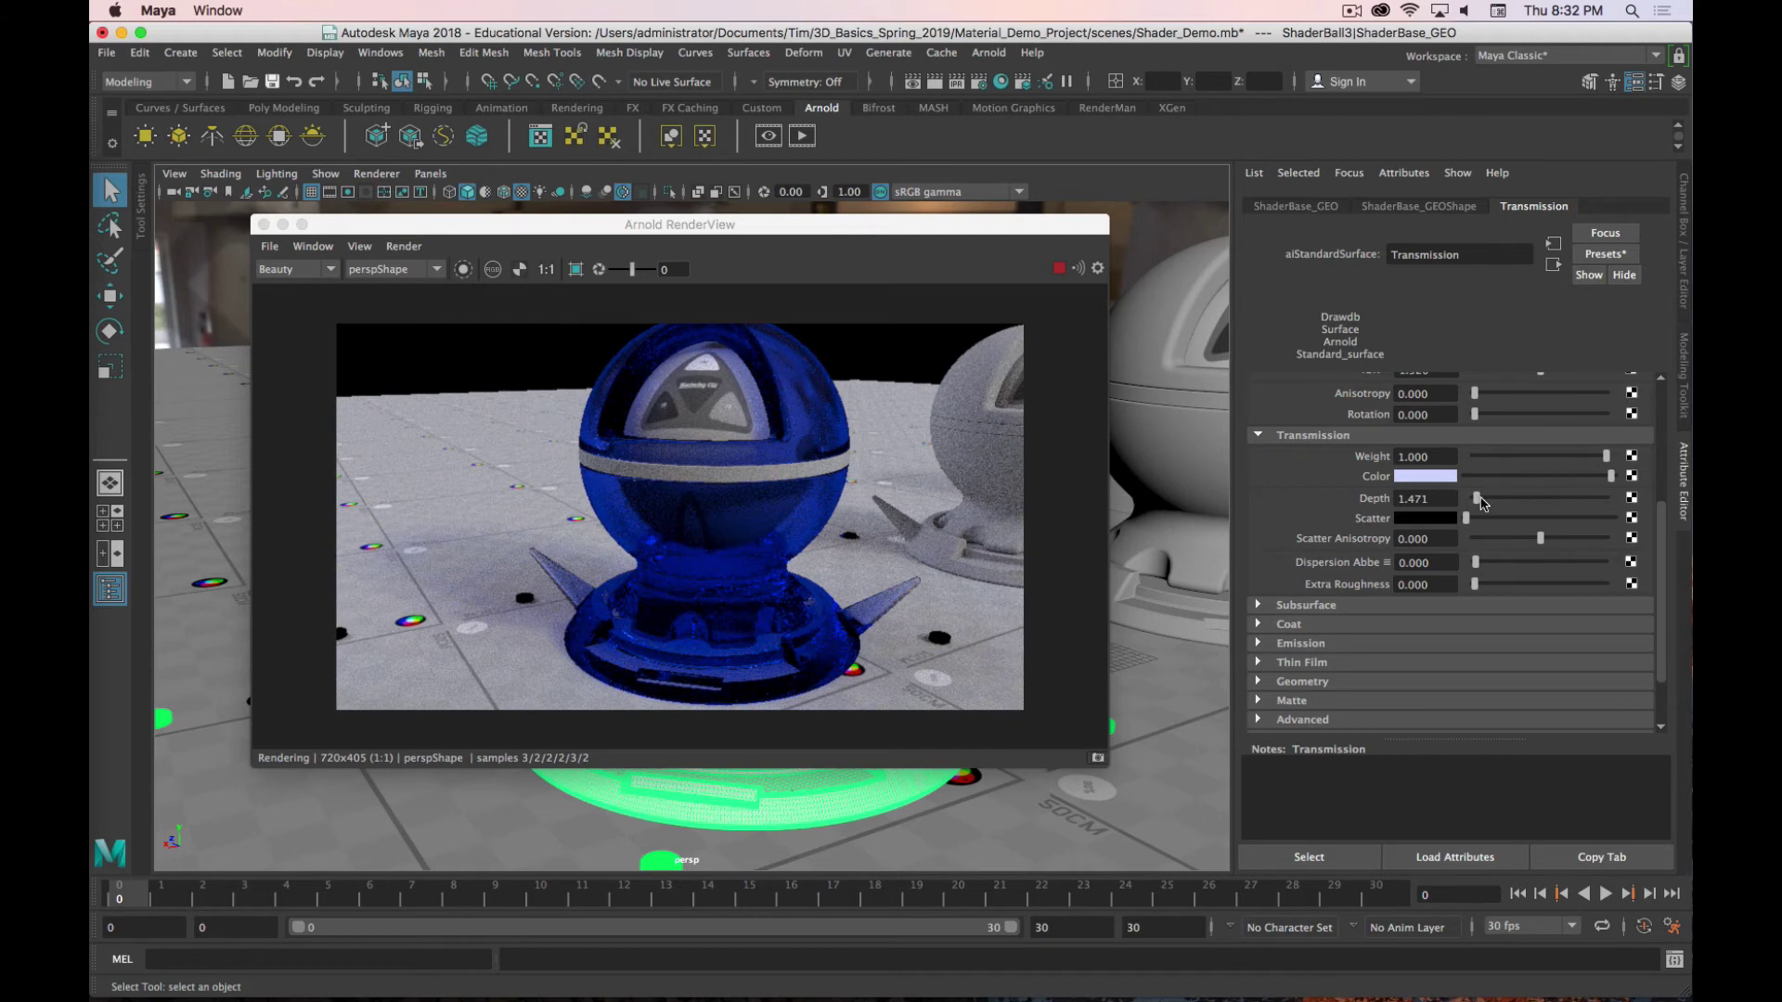
left_click_drag(1477, 502, 1255, 511)
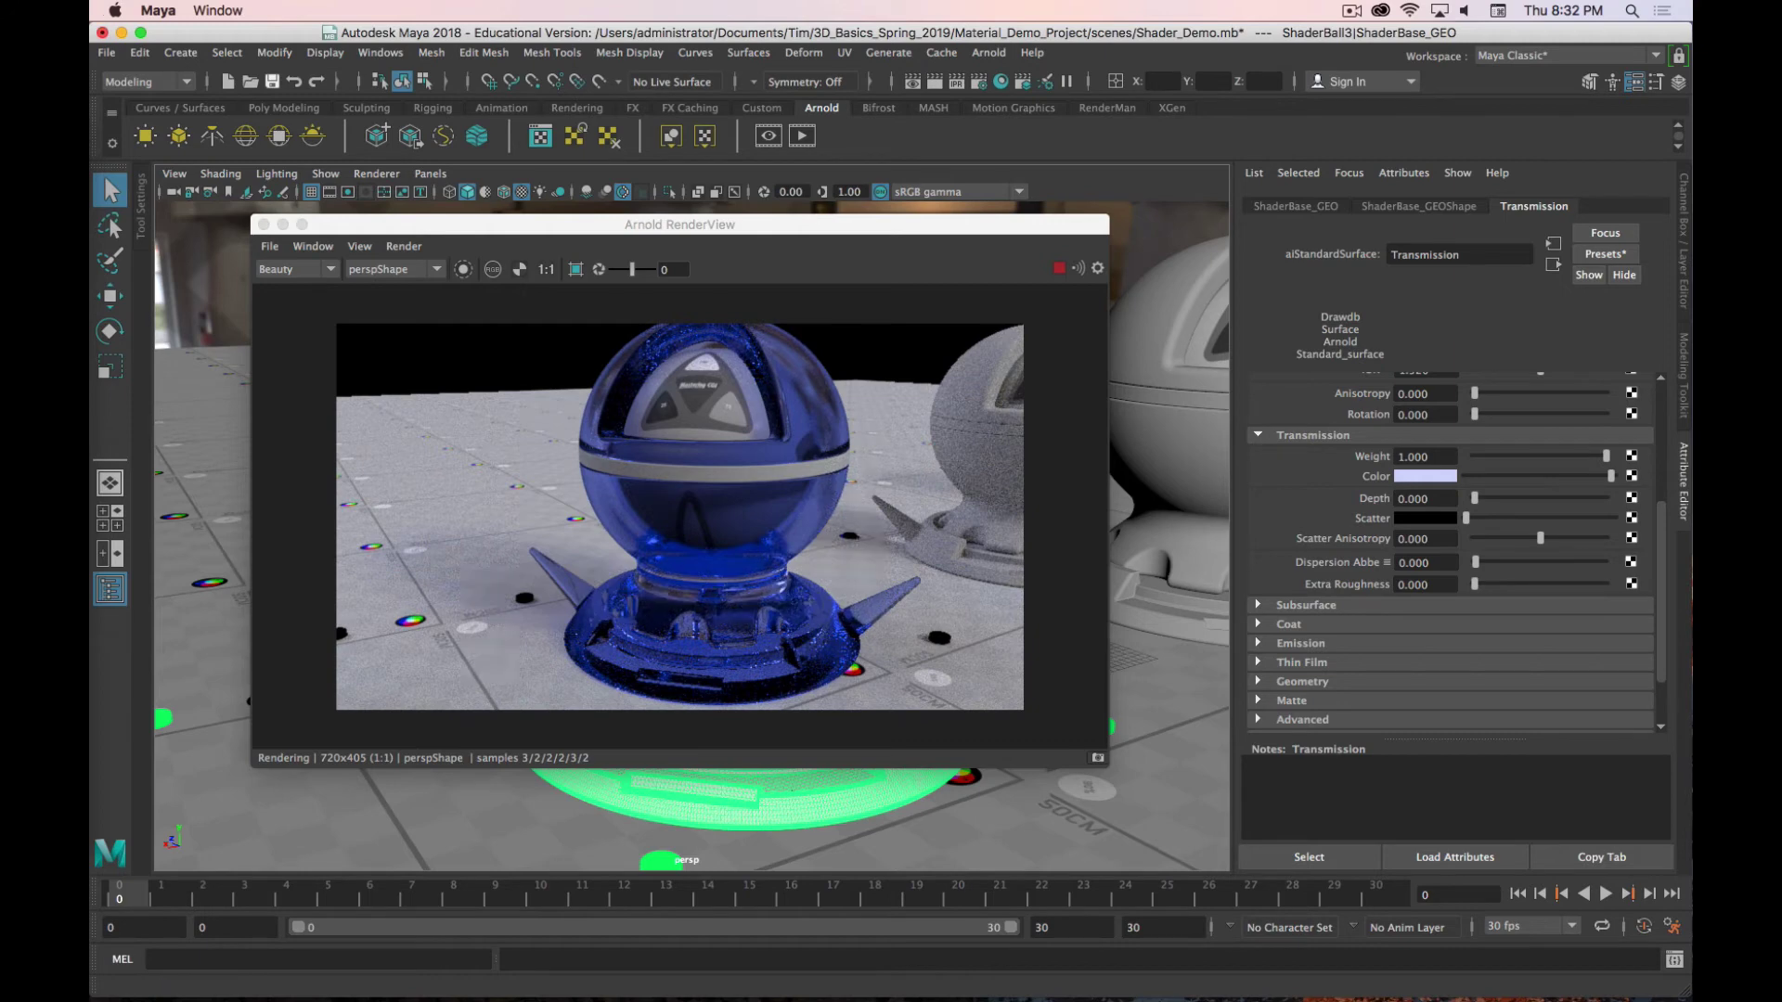
Step: Switch to Firefox, examine the Depth explanation and example renders in the Transmission documentation, and return to Maya
key("super+Tab")
scroll(958, 509, "down", 2)
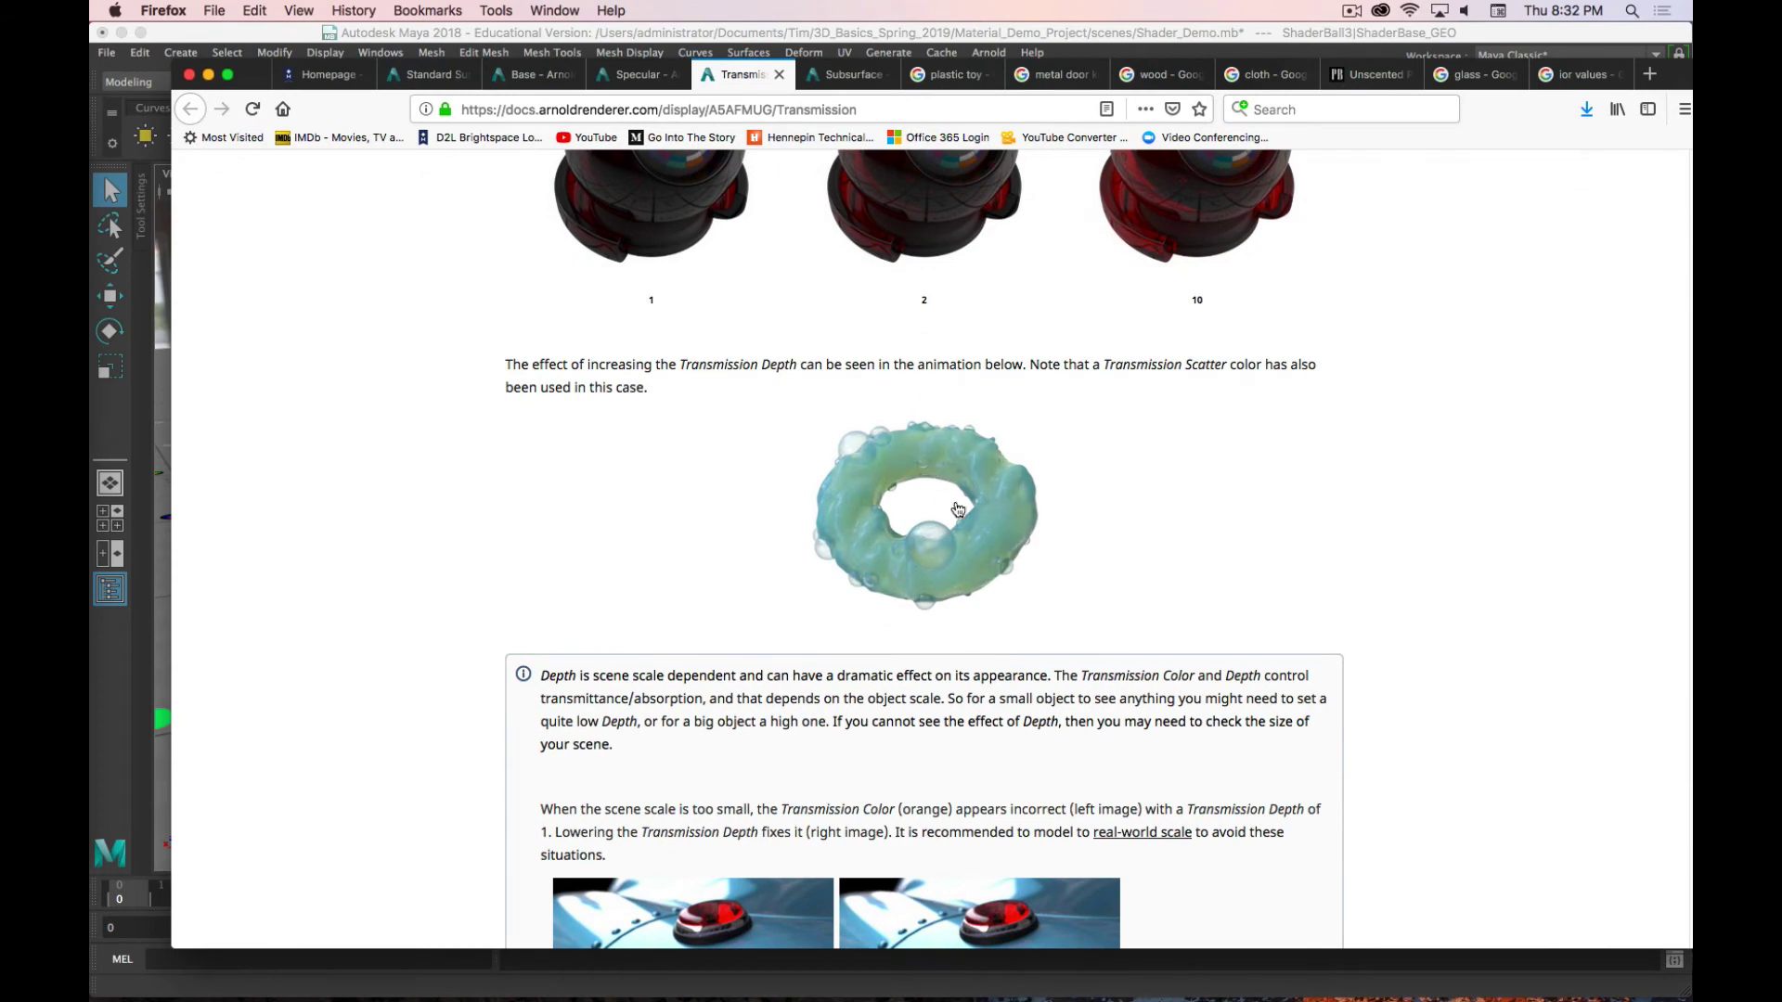
scroll(1043, 566, "up", 4)
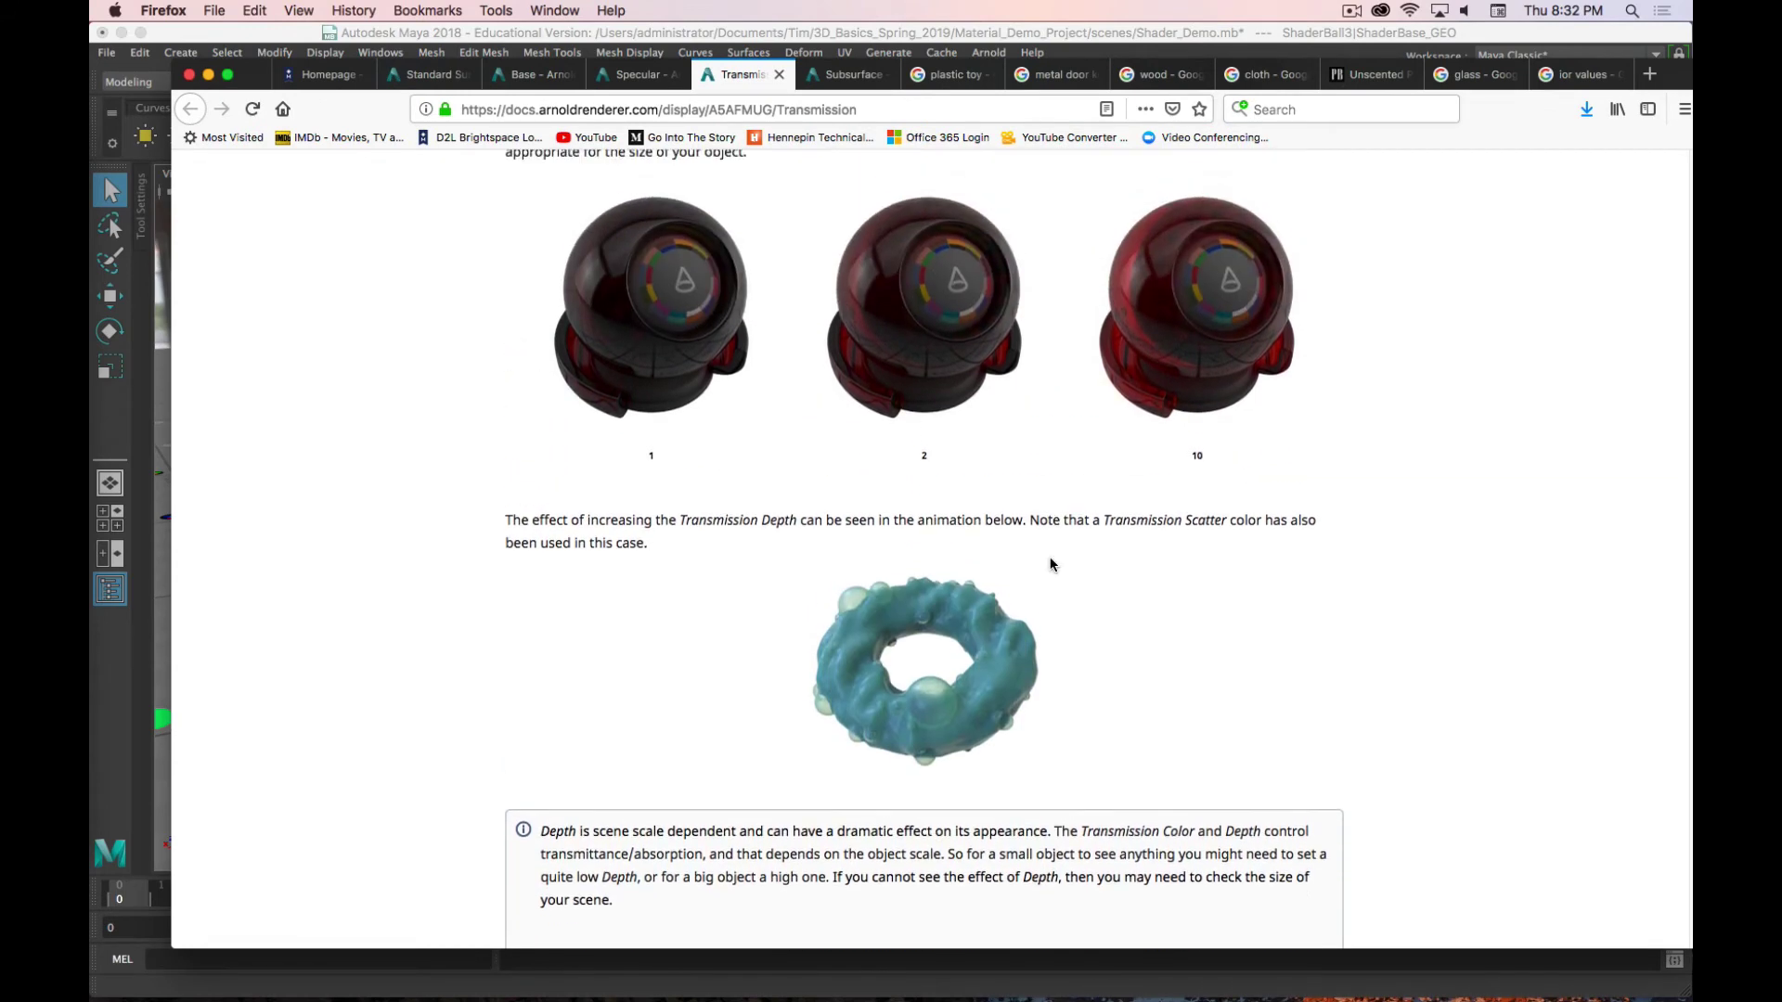
scroll(1051, 564, "up", 2)
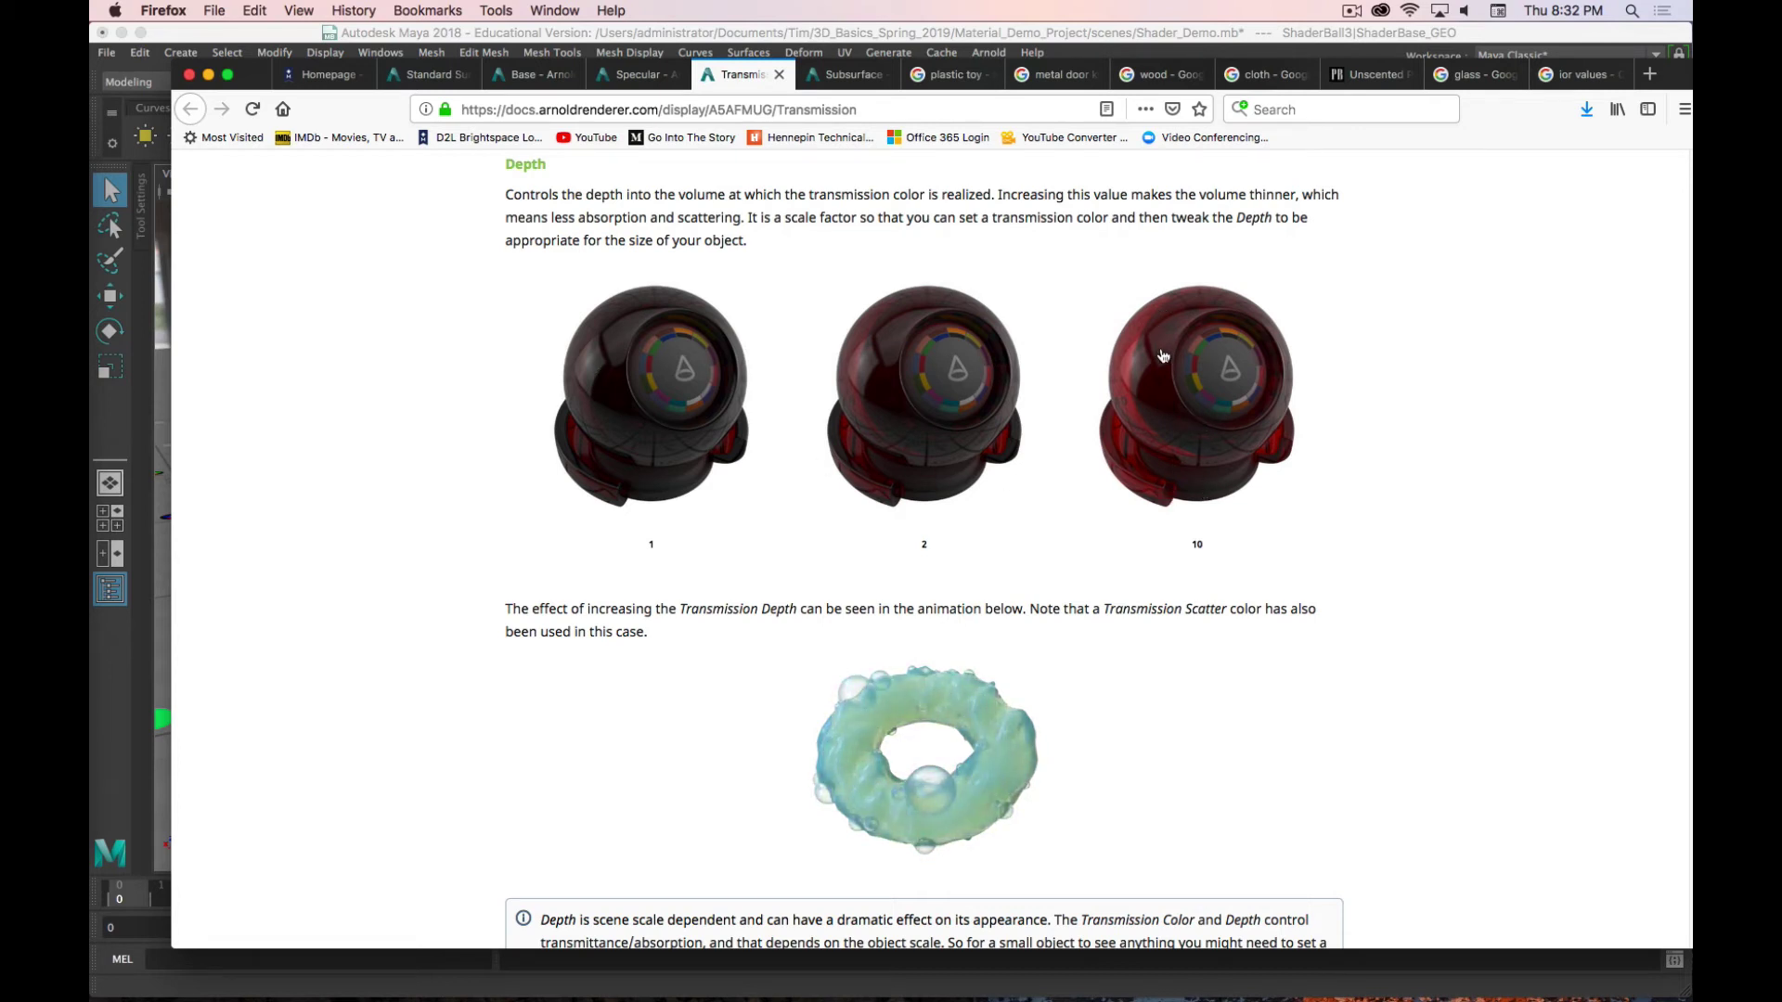
scroll(1284, 624, "down", 3)
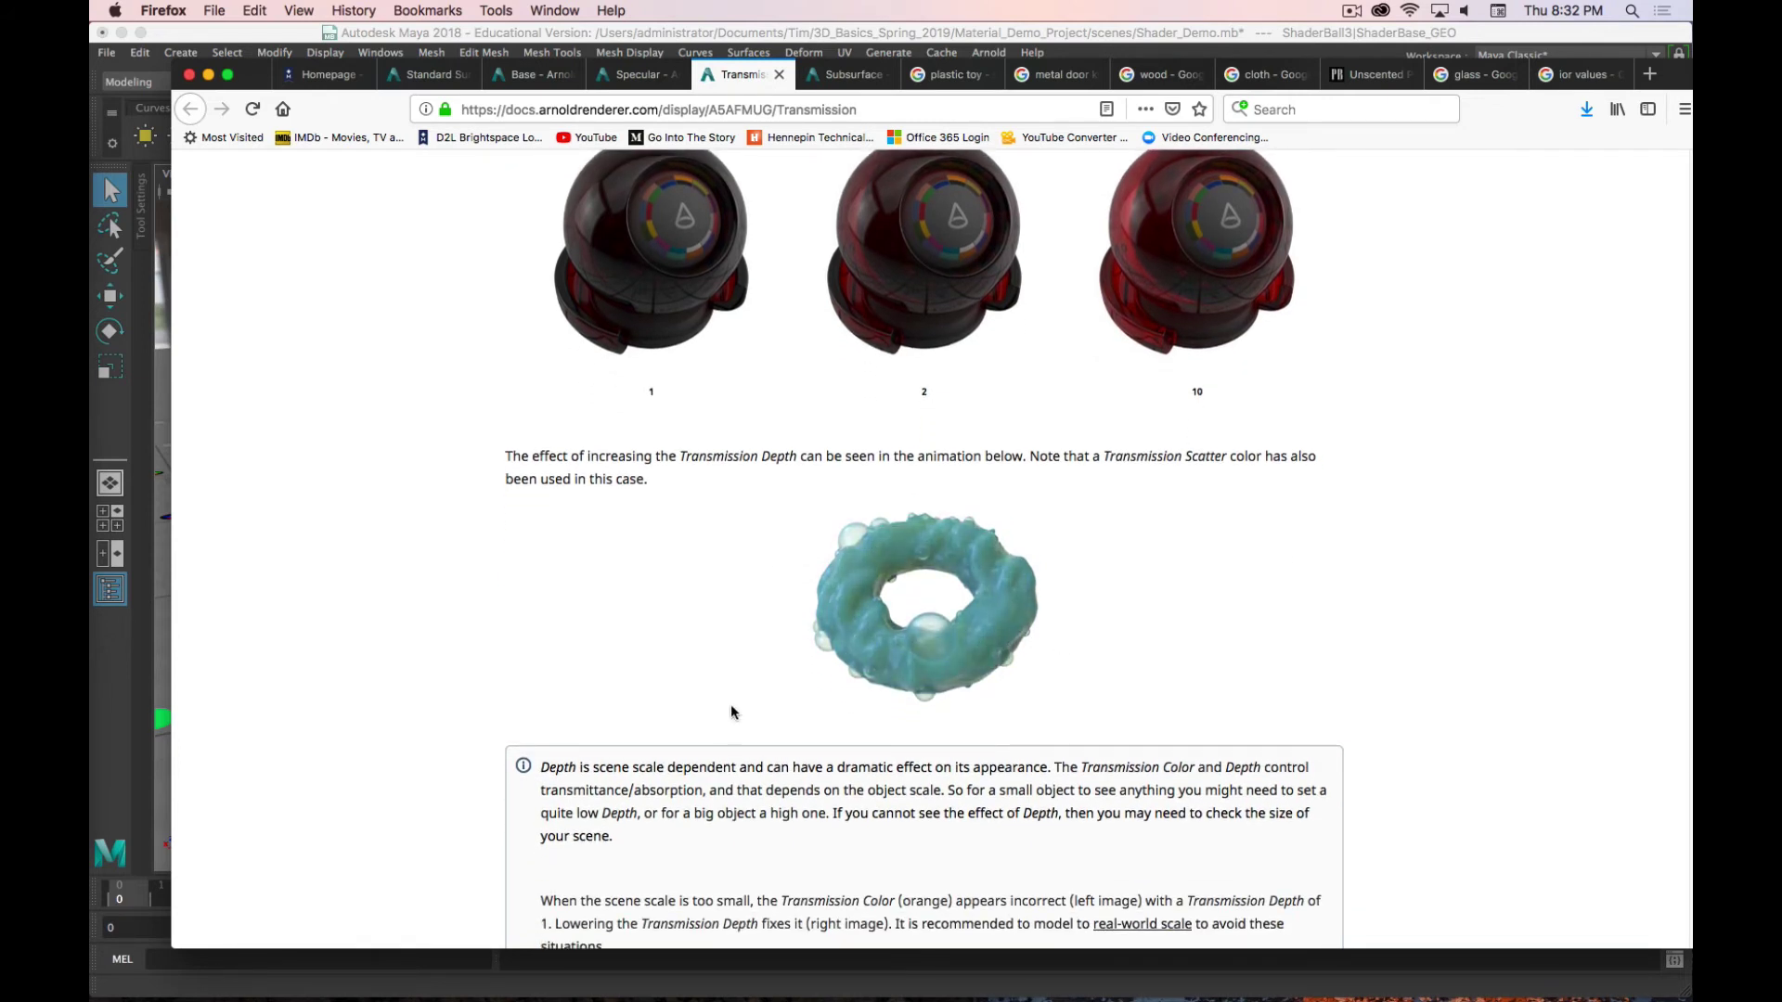
scroll(709, 628, "up", 4)
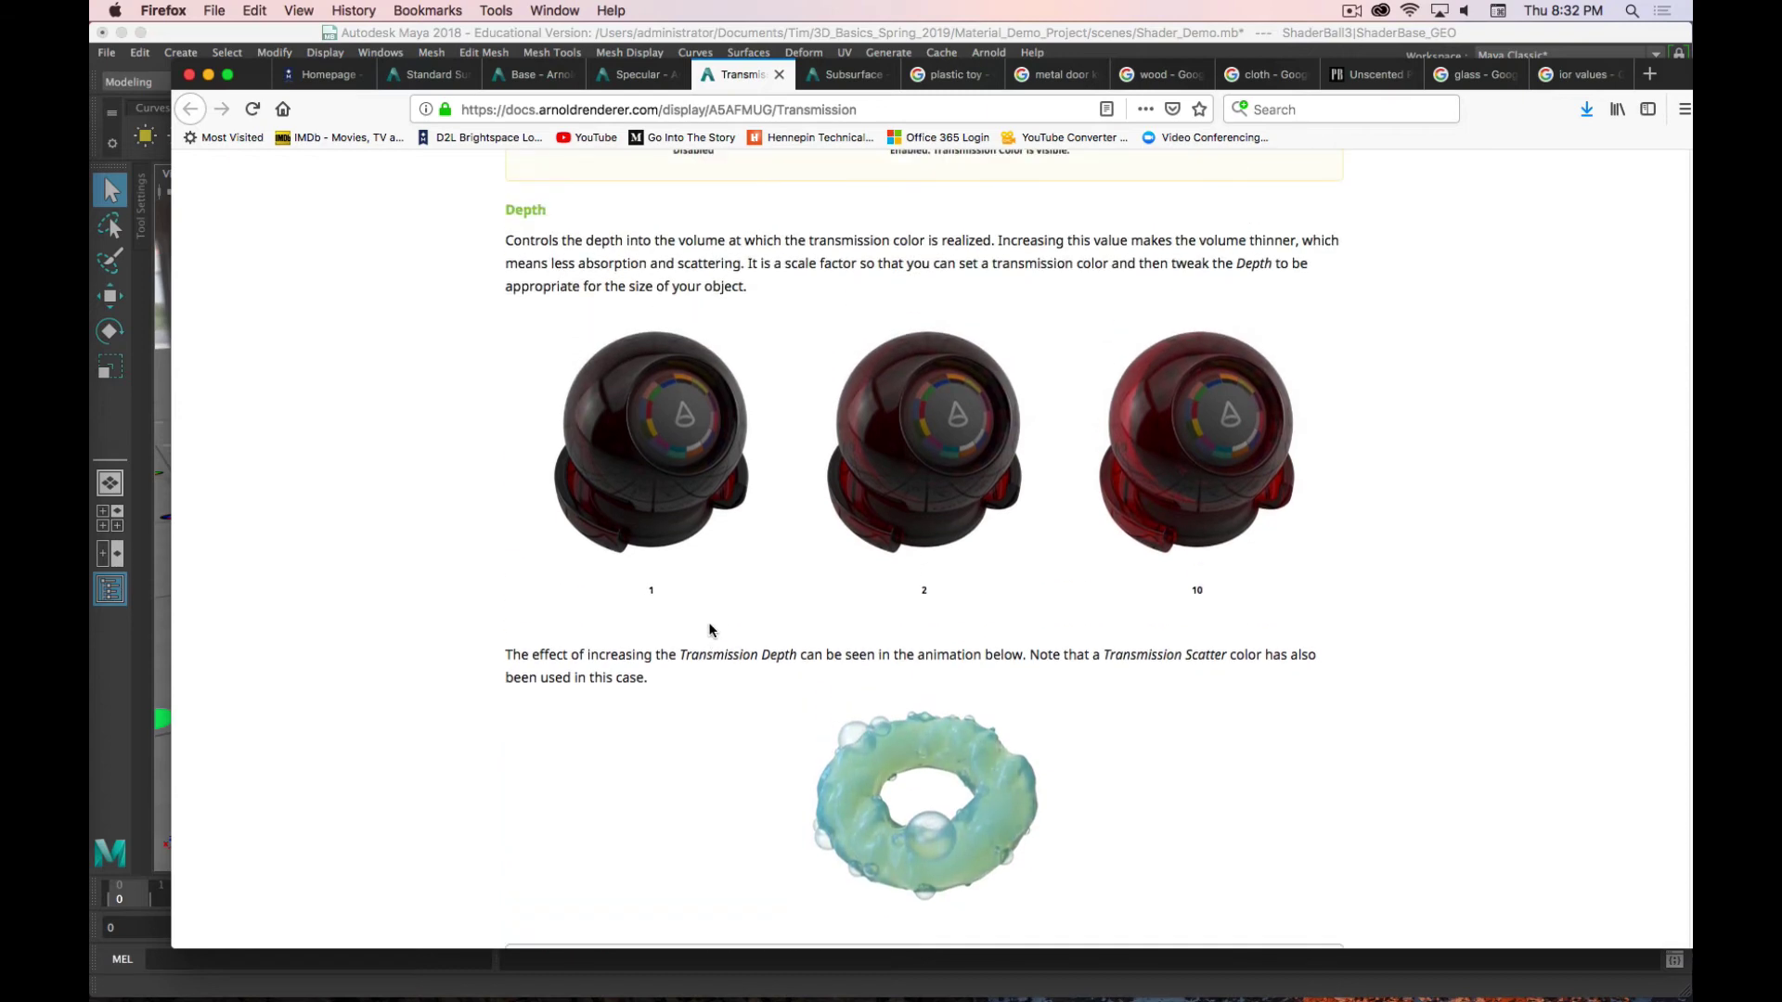
scroll(766, 654, "down", 1)
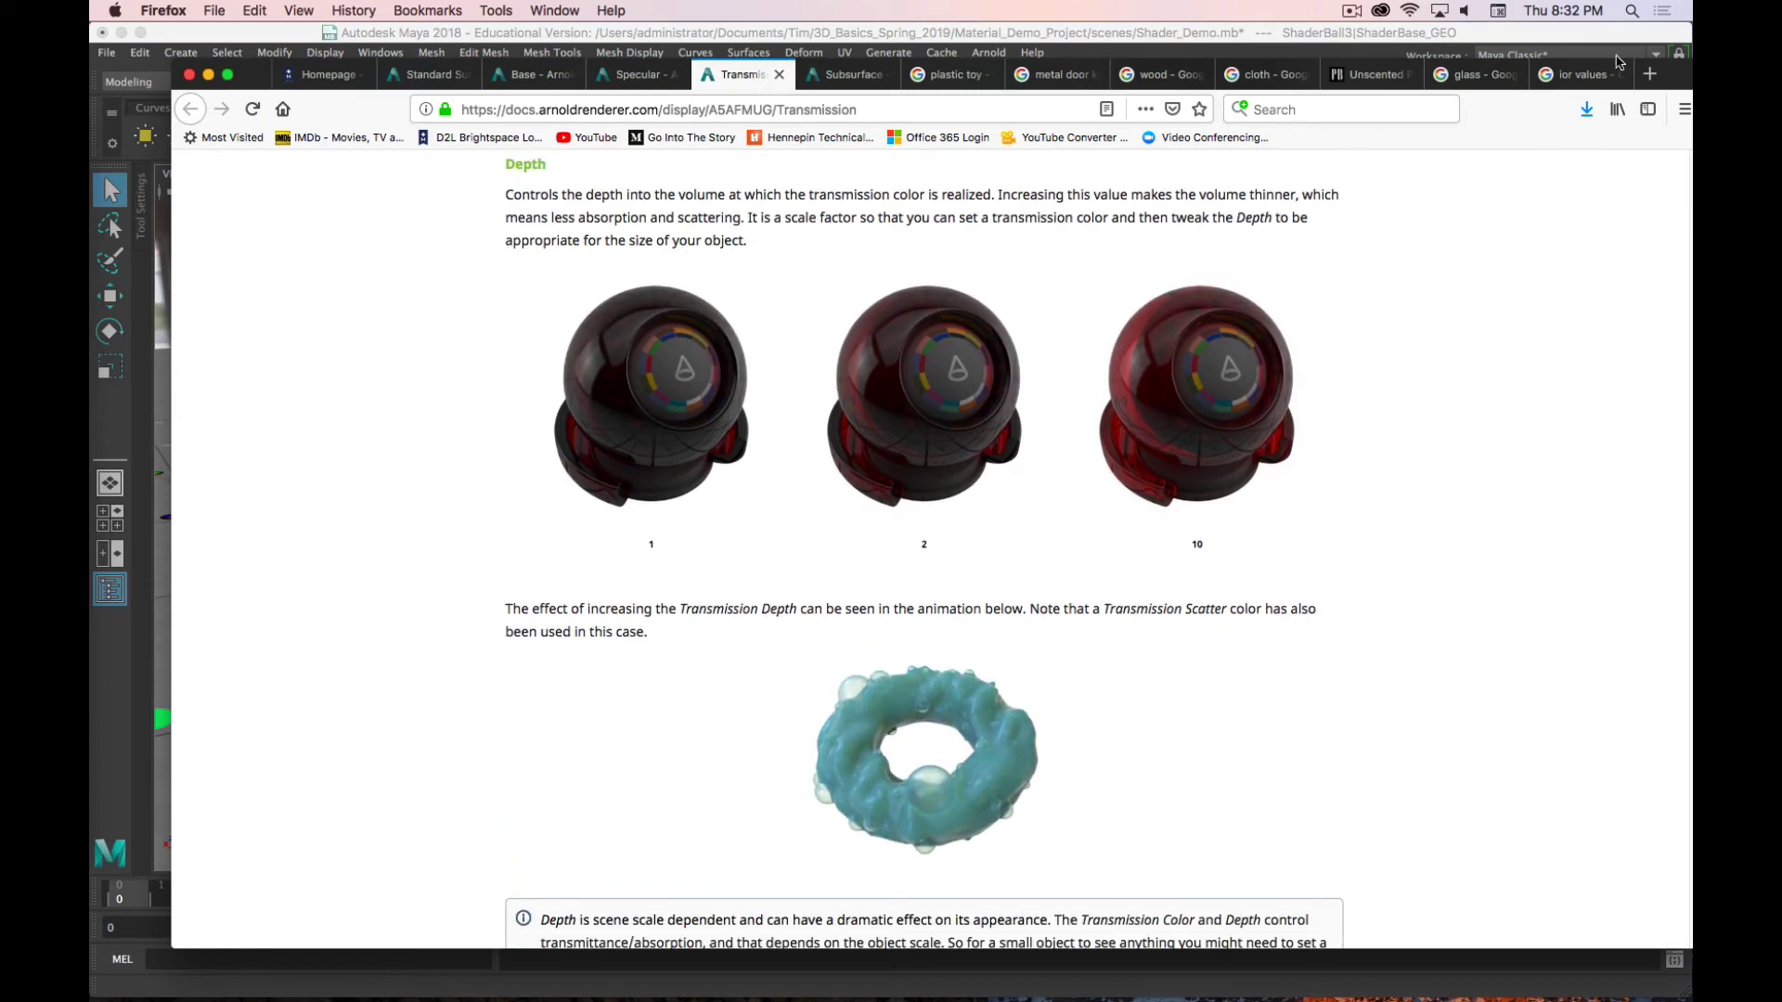
key("super+m")
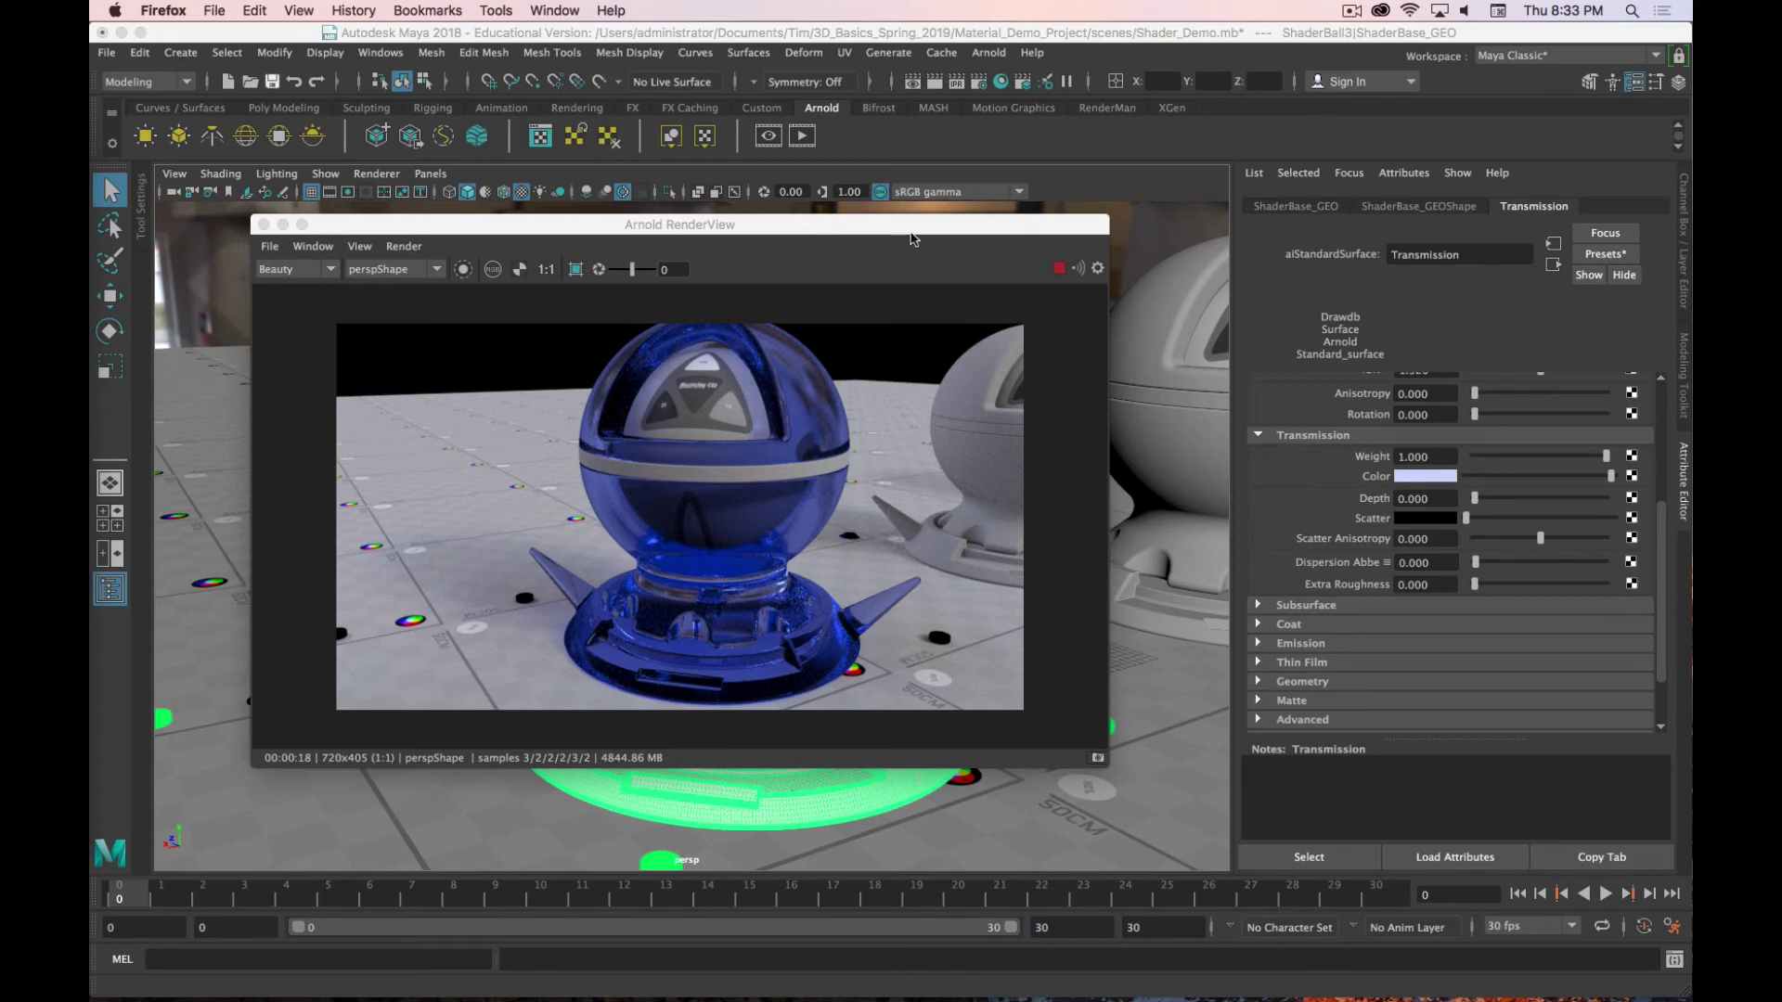
Step: Move the render view clear, set transmission Depth to 7.353, and compare black, dark gray and light gray Scatter colors
left_click_drag(911, 230, 901, 191)
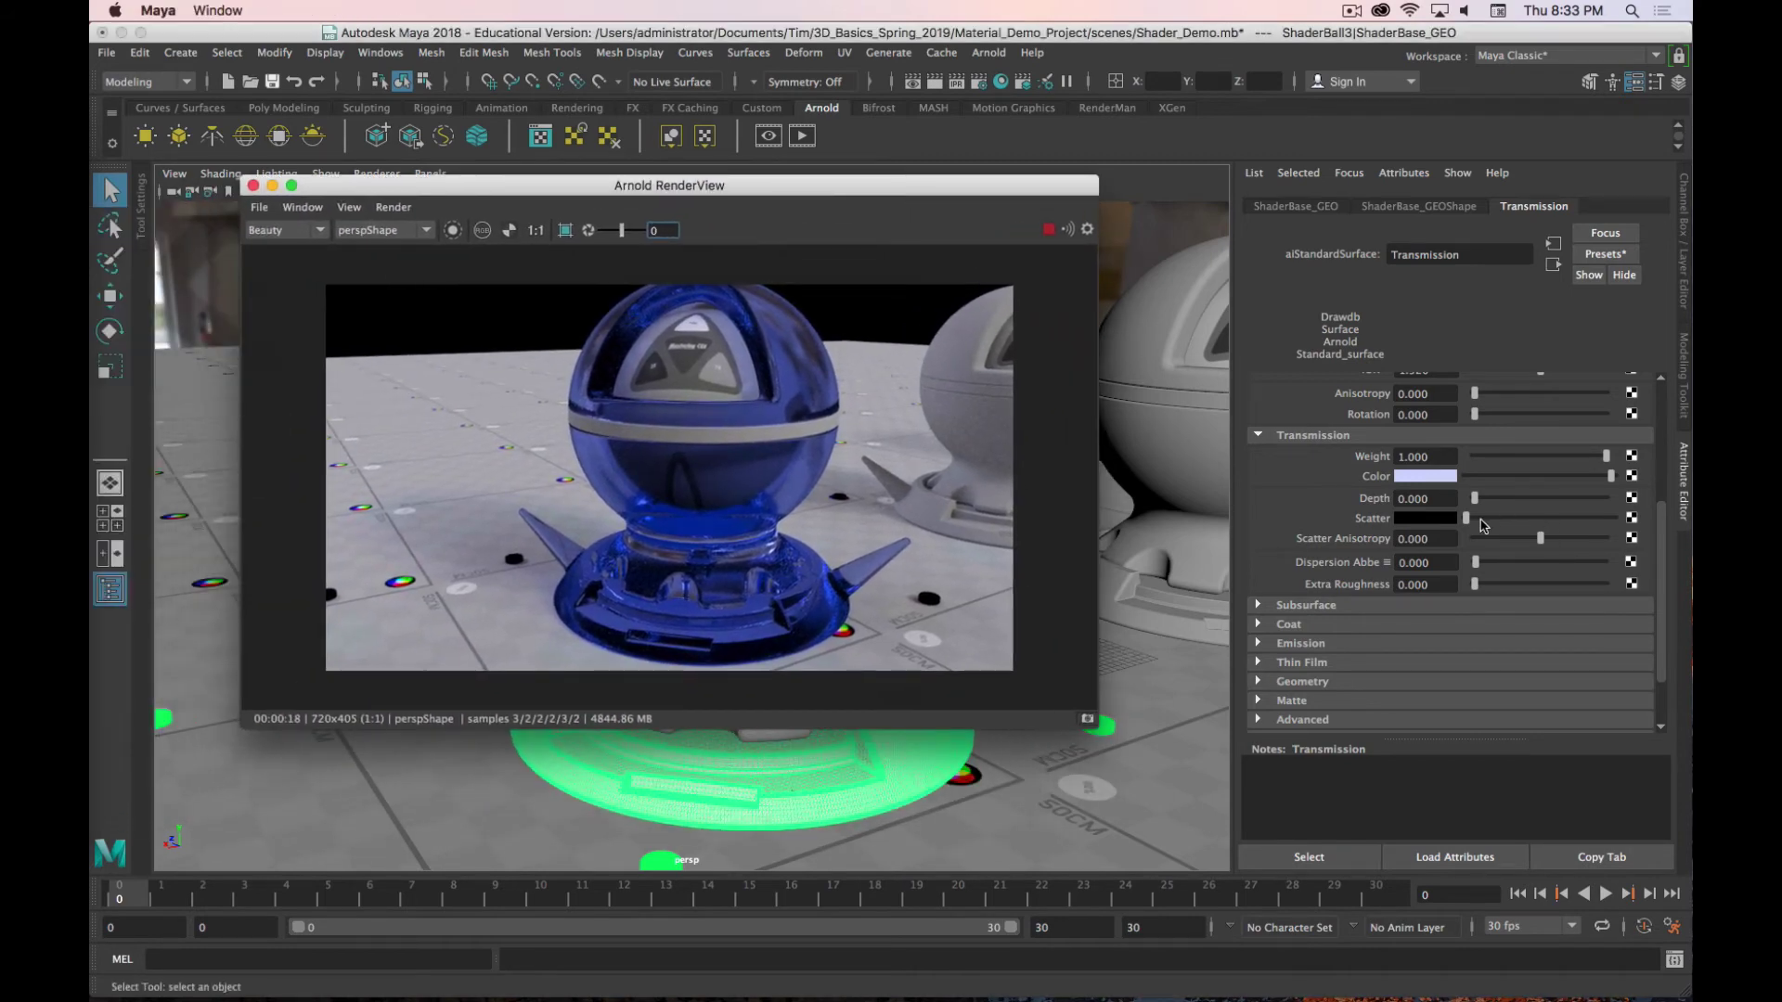
left_click_drag(1468, 525, 1554, 525)
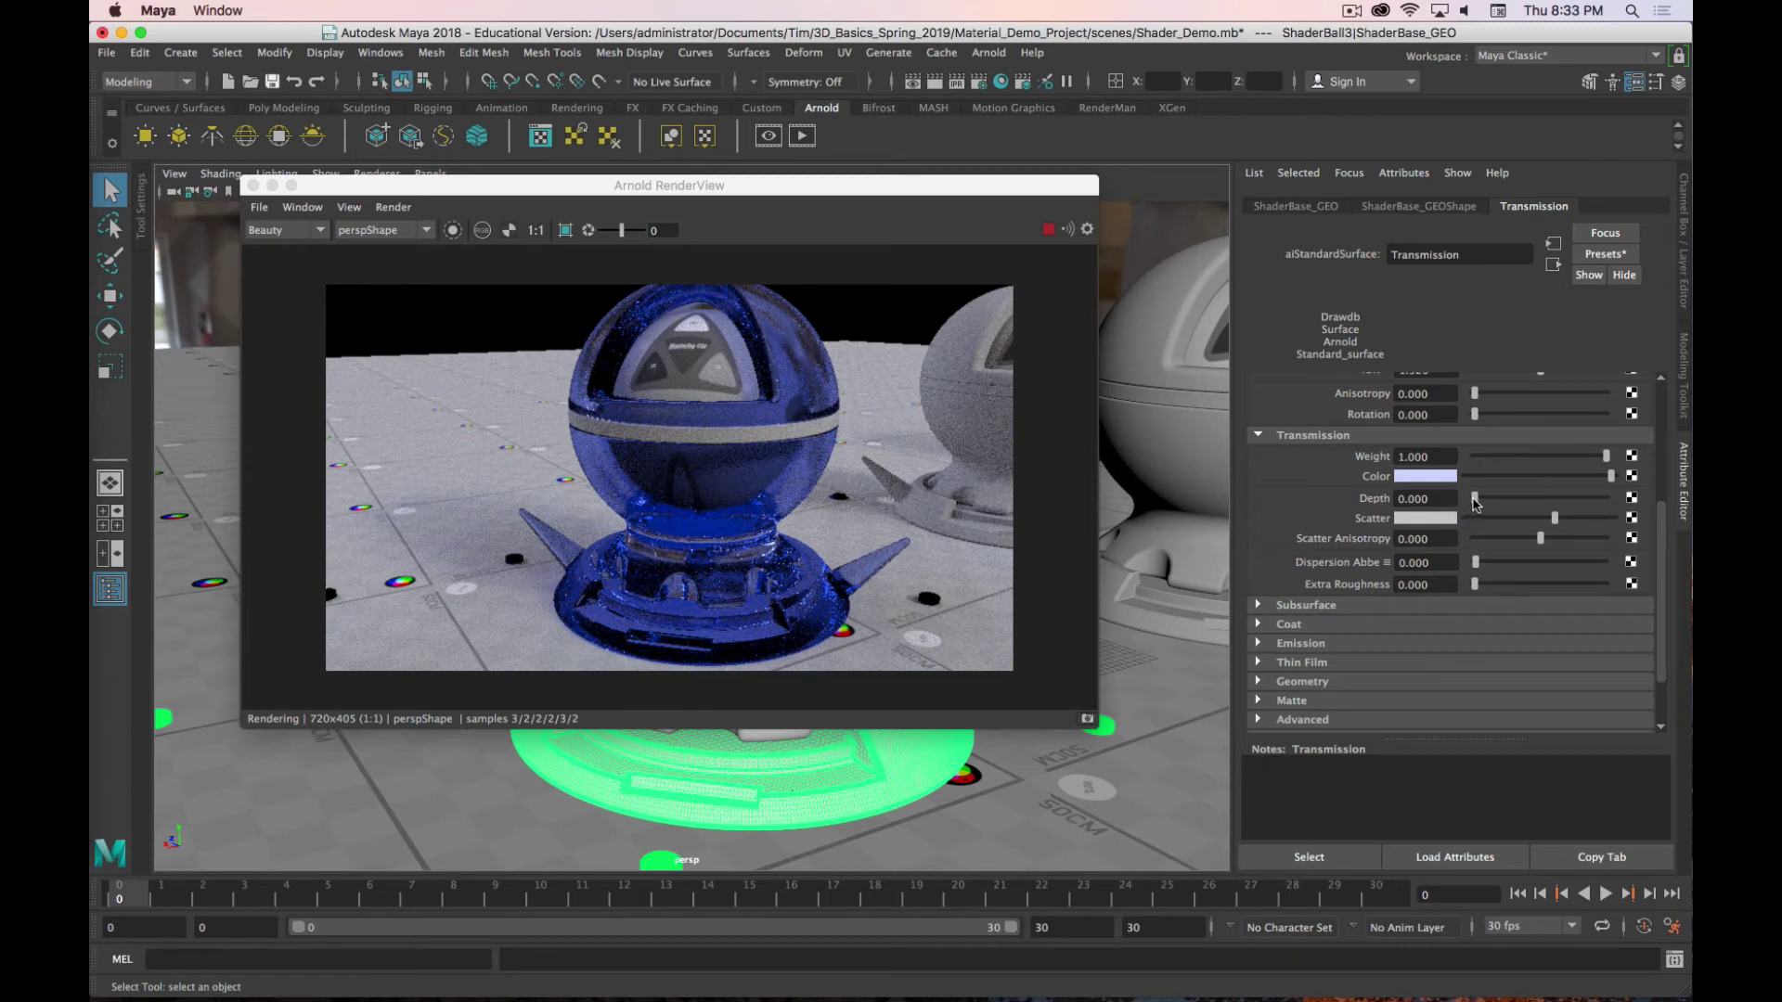
mouse_move(1475, 499)
left_mouse_down()
mouse_move(1466, 518)
mouse_move(1483, 500)
left_mouse_up()
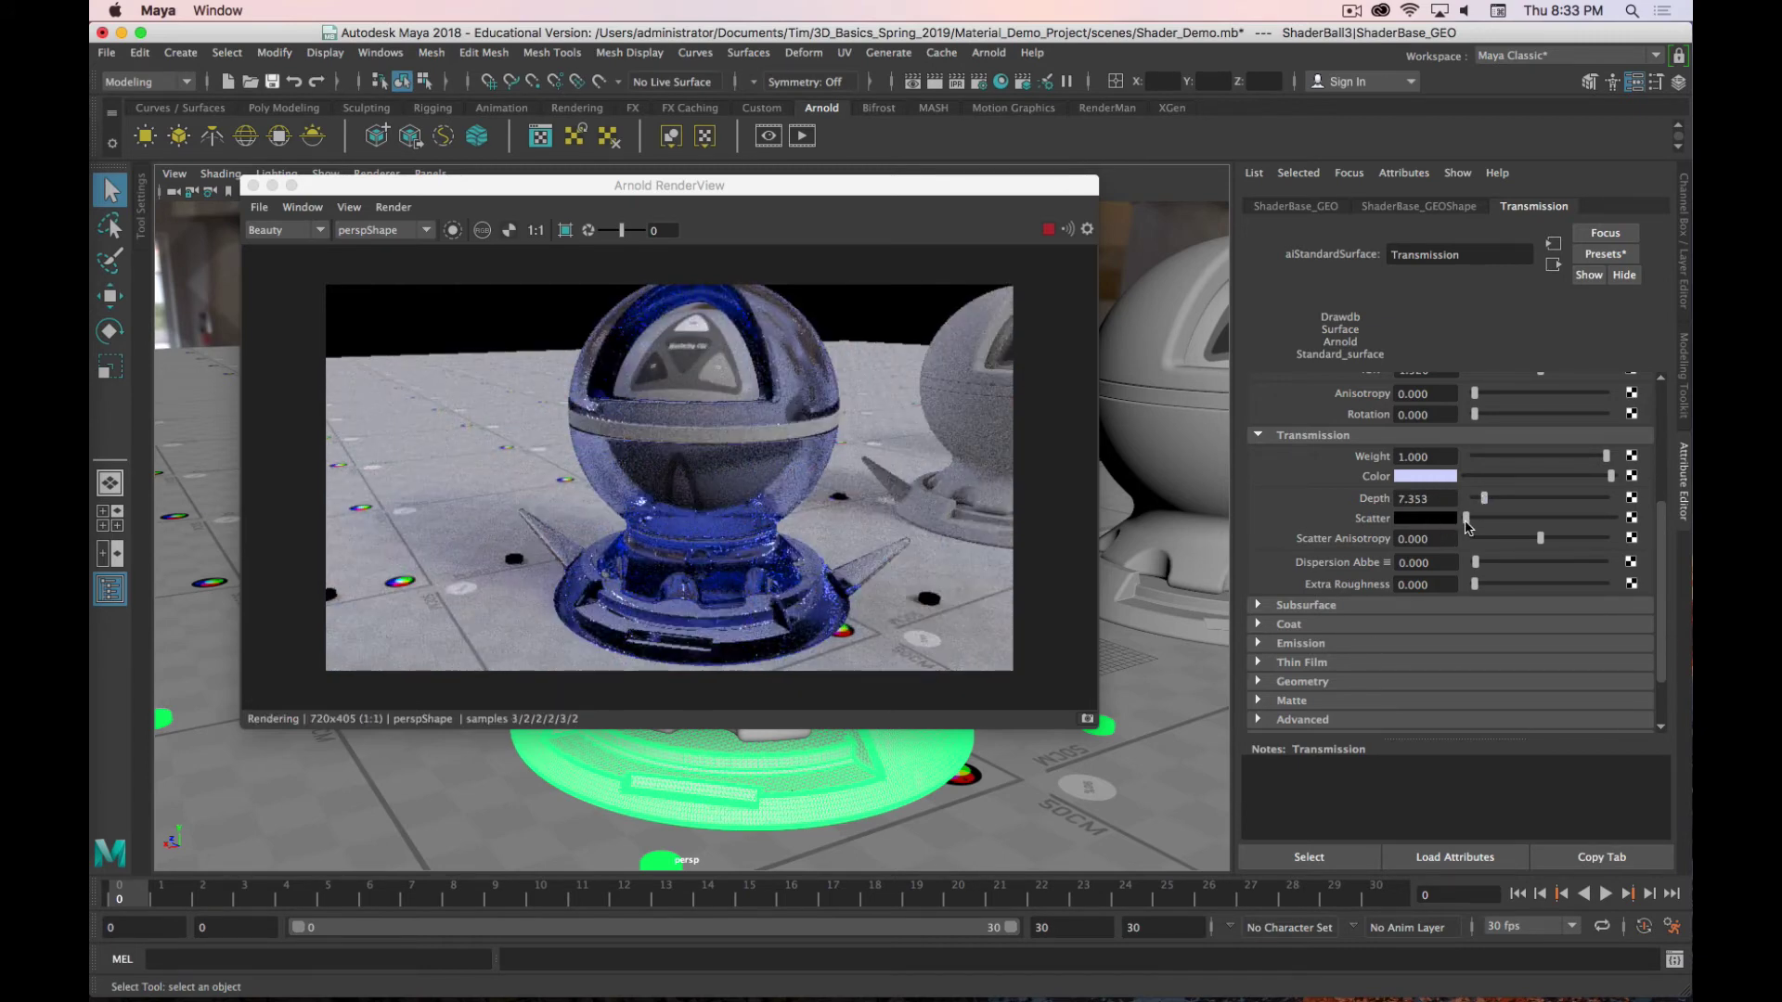
left_click_drag(1468, 522, 1496, 525)
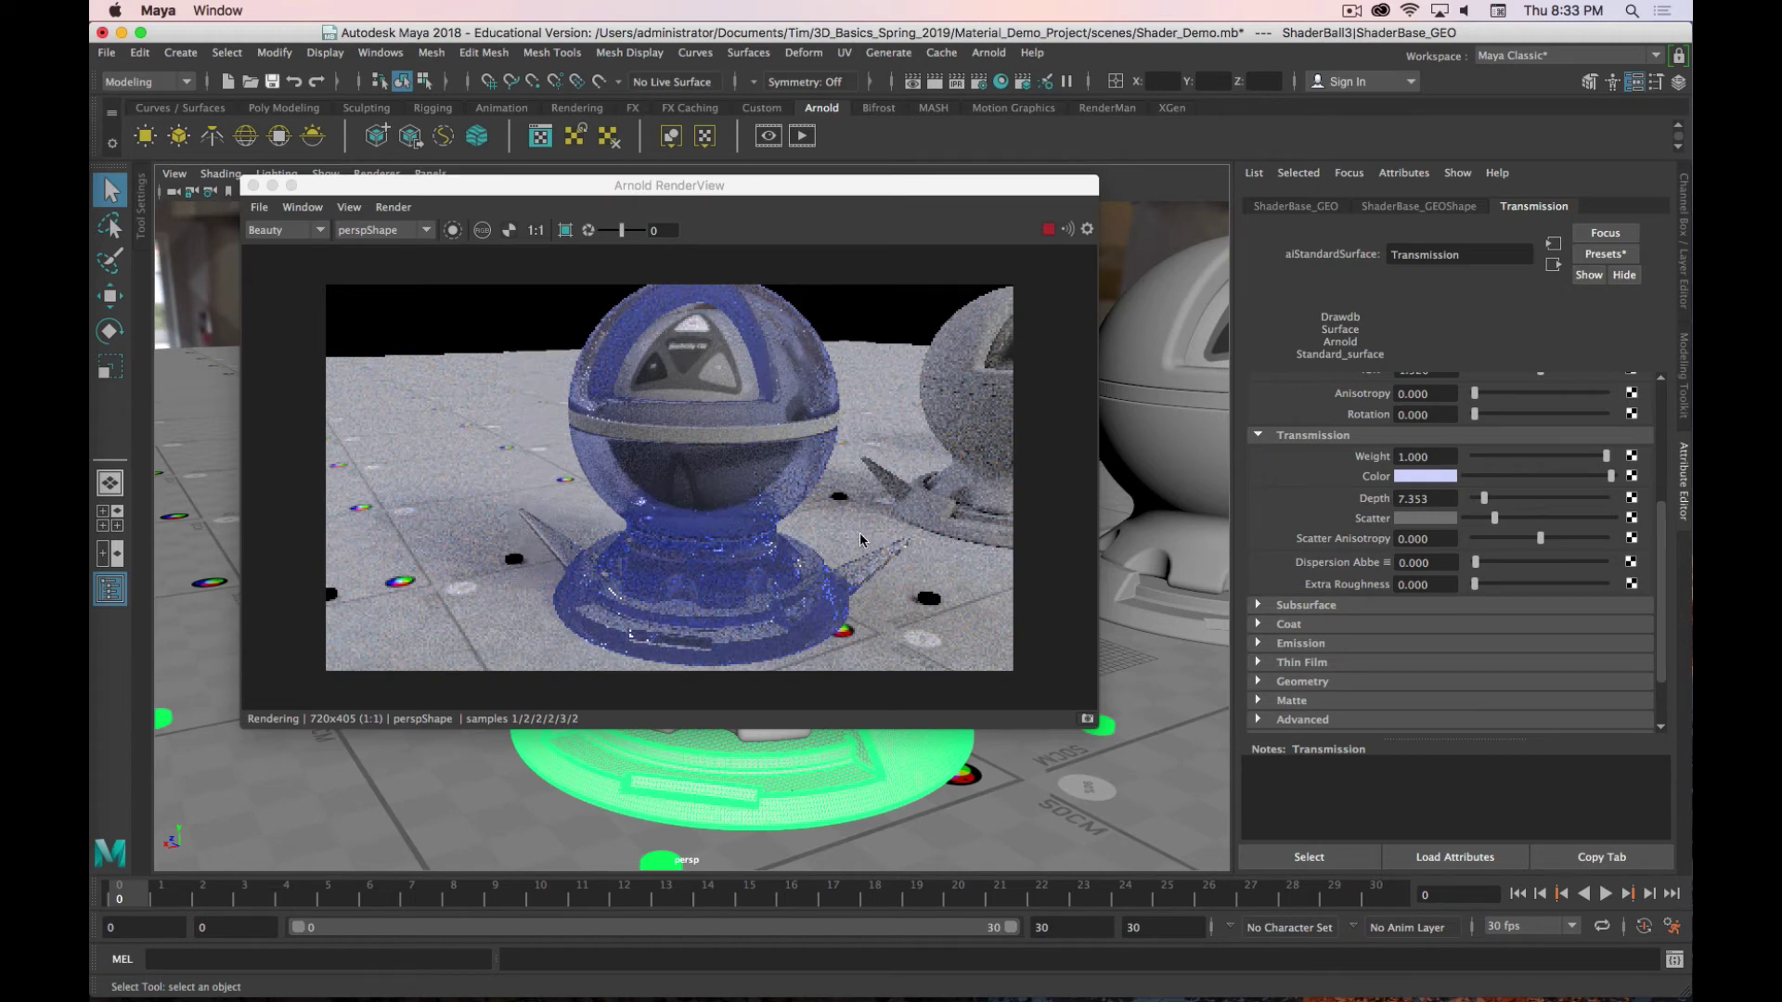
left_click_drag(1493, 519, 1559, 531)
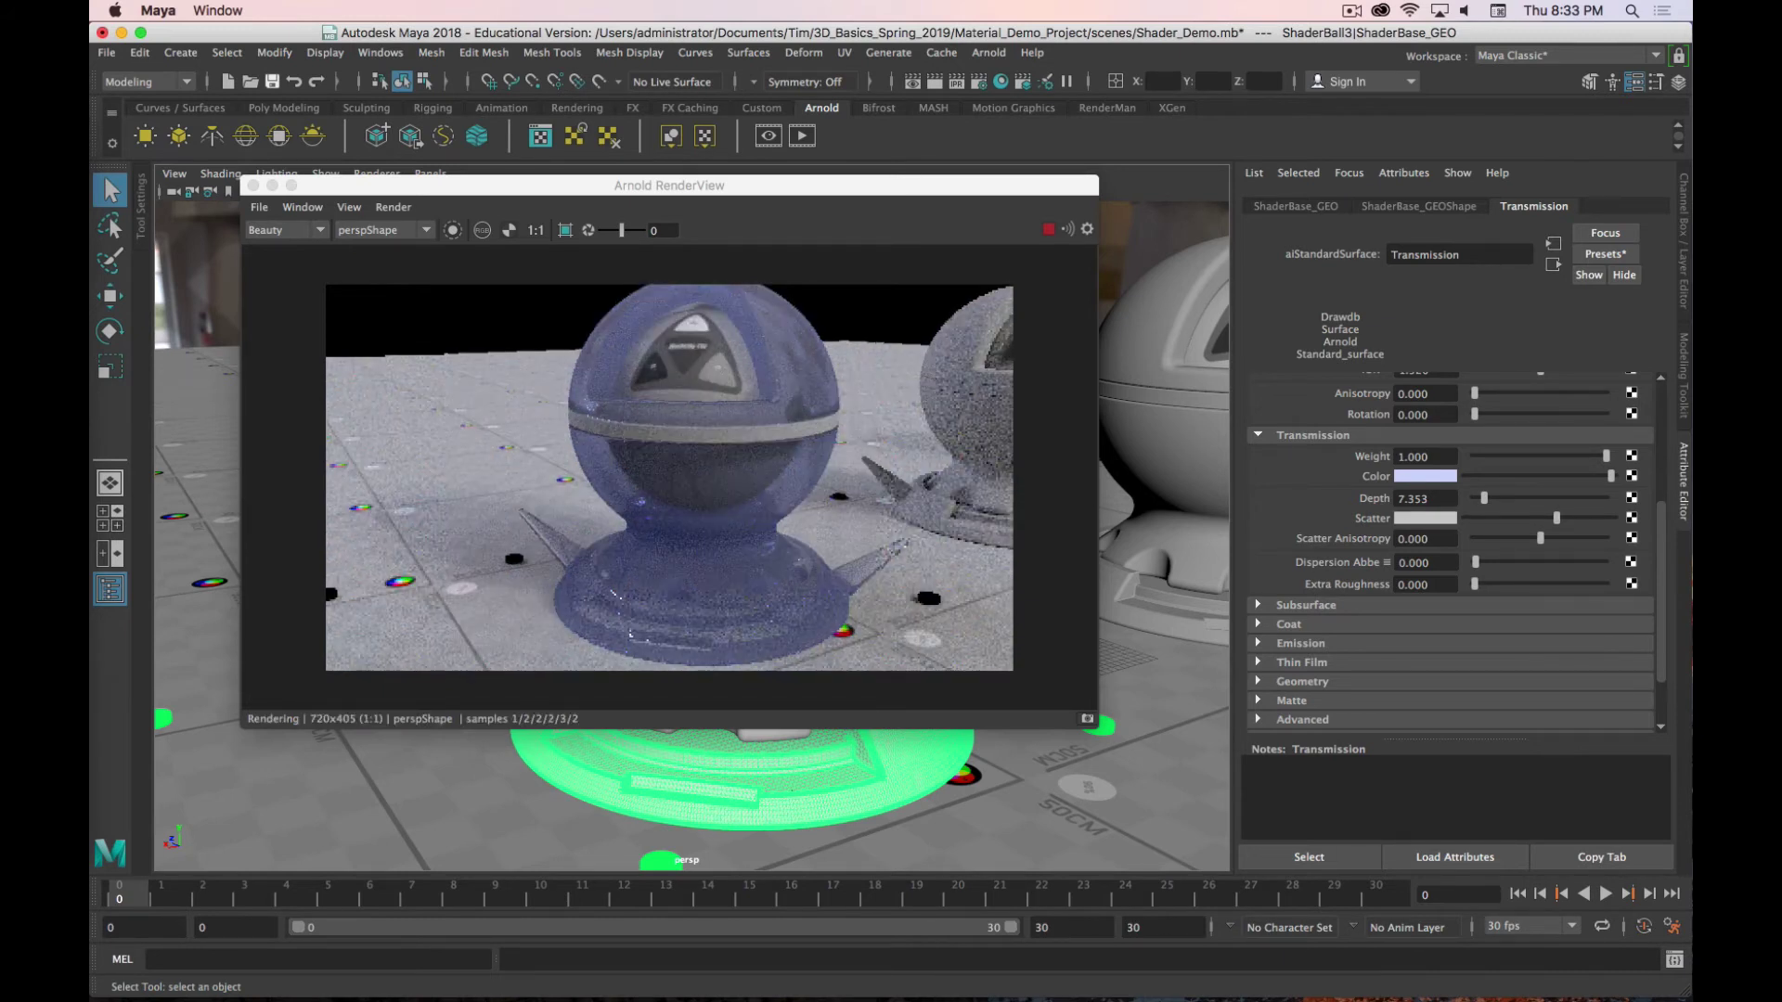
Step: Reduce the transmission color's saturation to about 0.076 for a nearly white tint
left_click(1420, 476)
left_click_drag(1360, 553, 1339, 554)
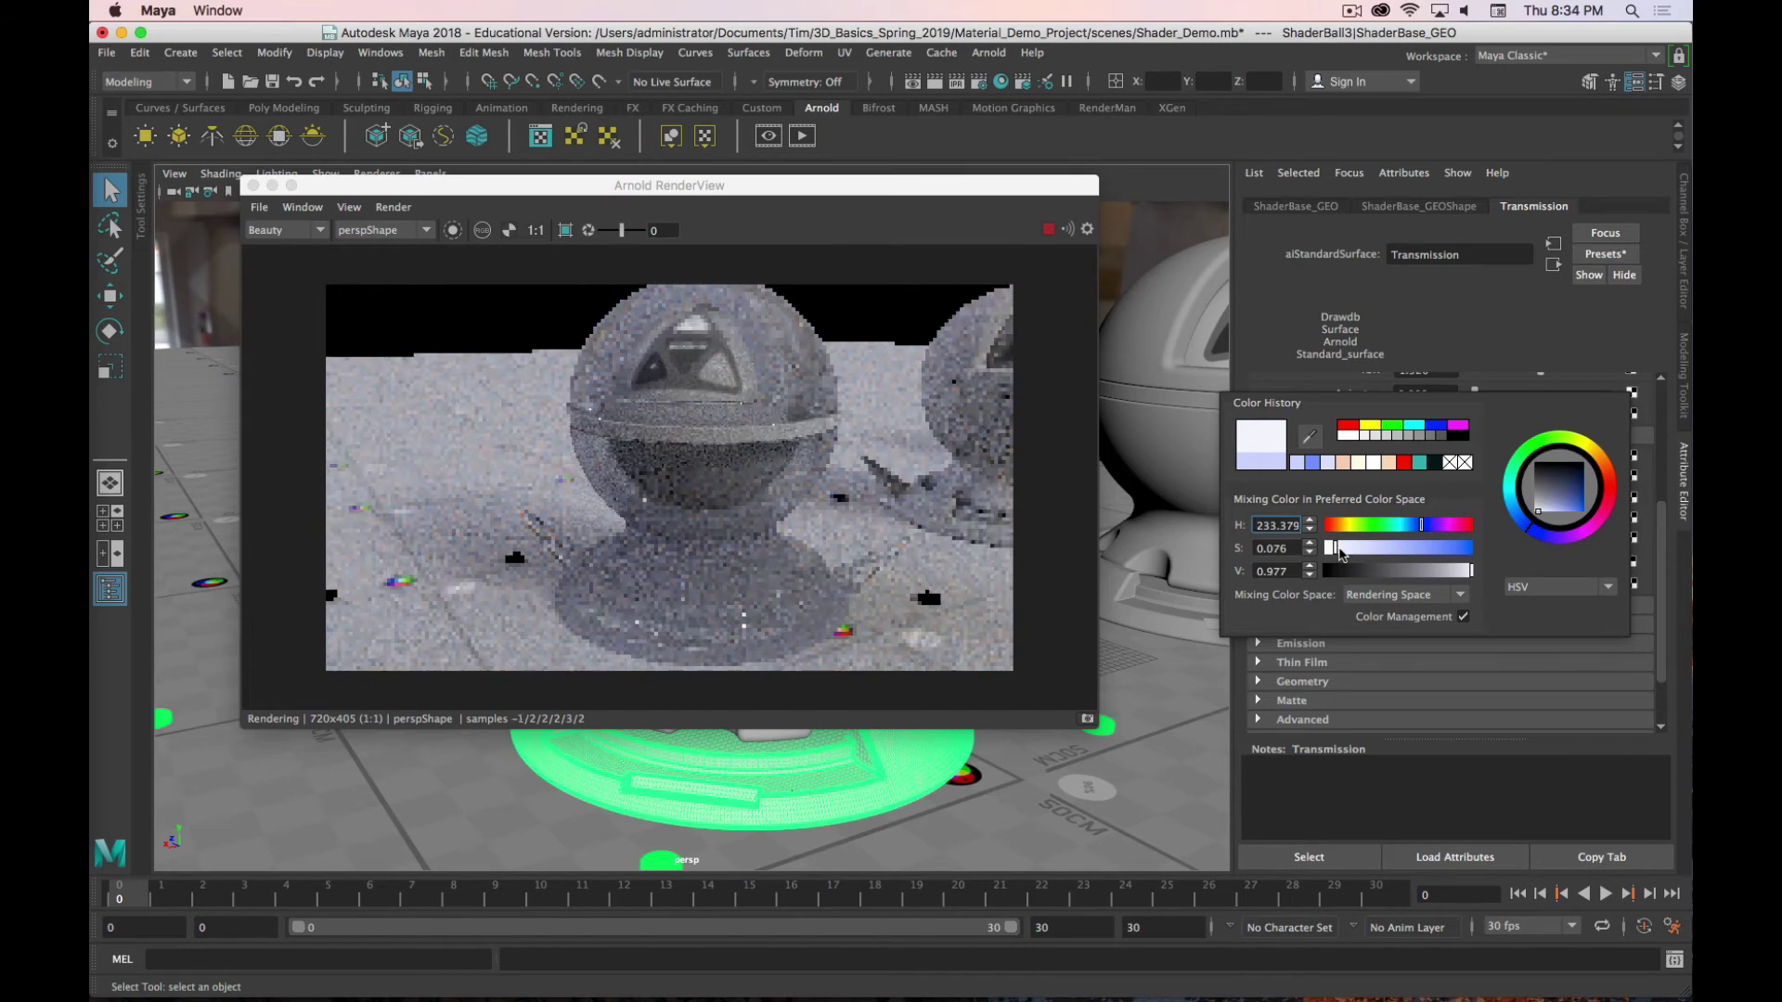
Step: Give the transmission Scatter a dark red color with hue about 7.448, saturation about 0.793 and value about 0.144
left_click(1417, 519)
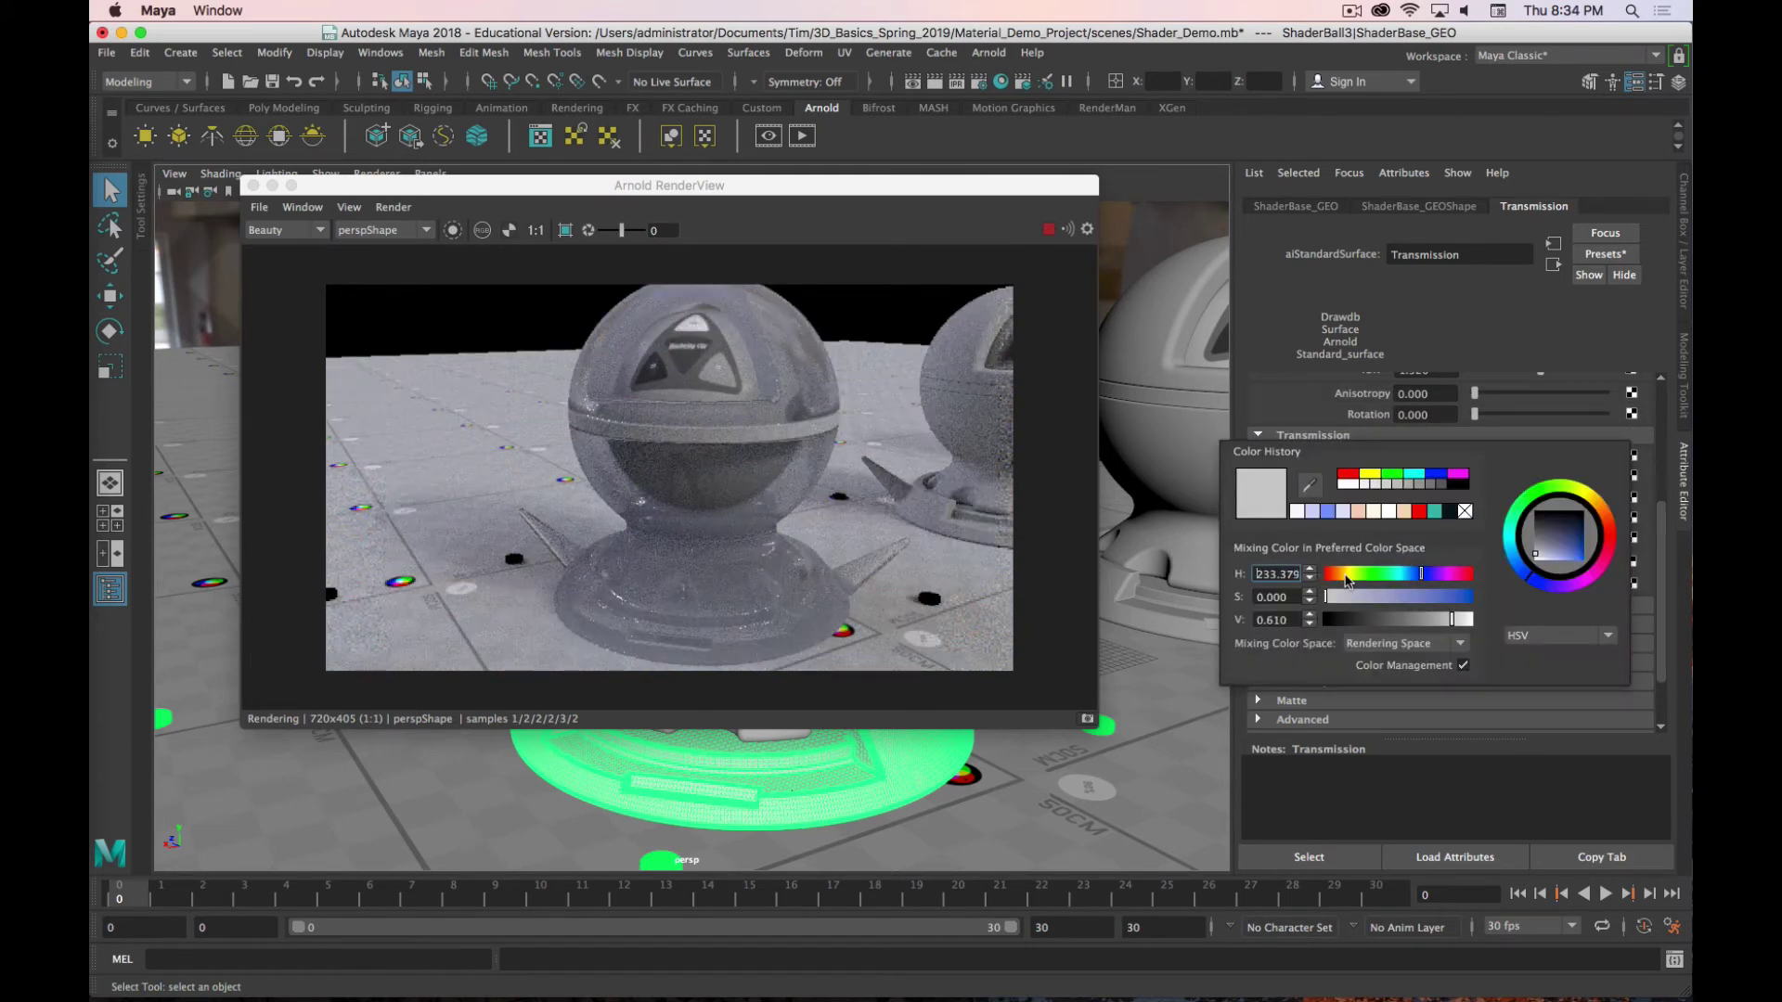
left_click_drag(1348, 580, 1334, 575)
left_click_drag(1452, 619, 1390, 619)
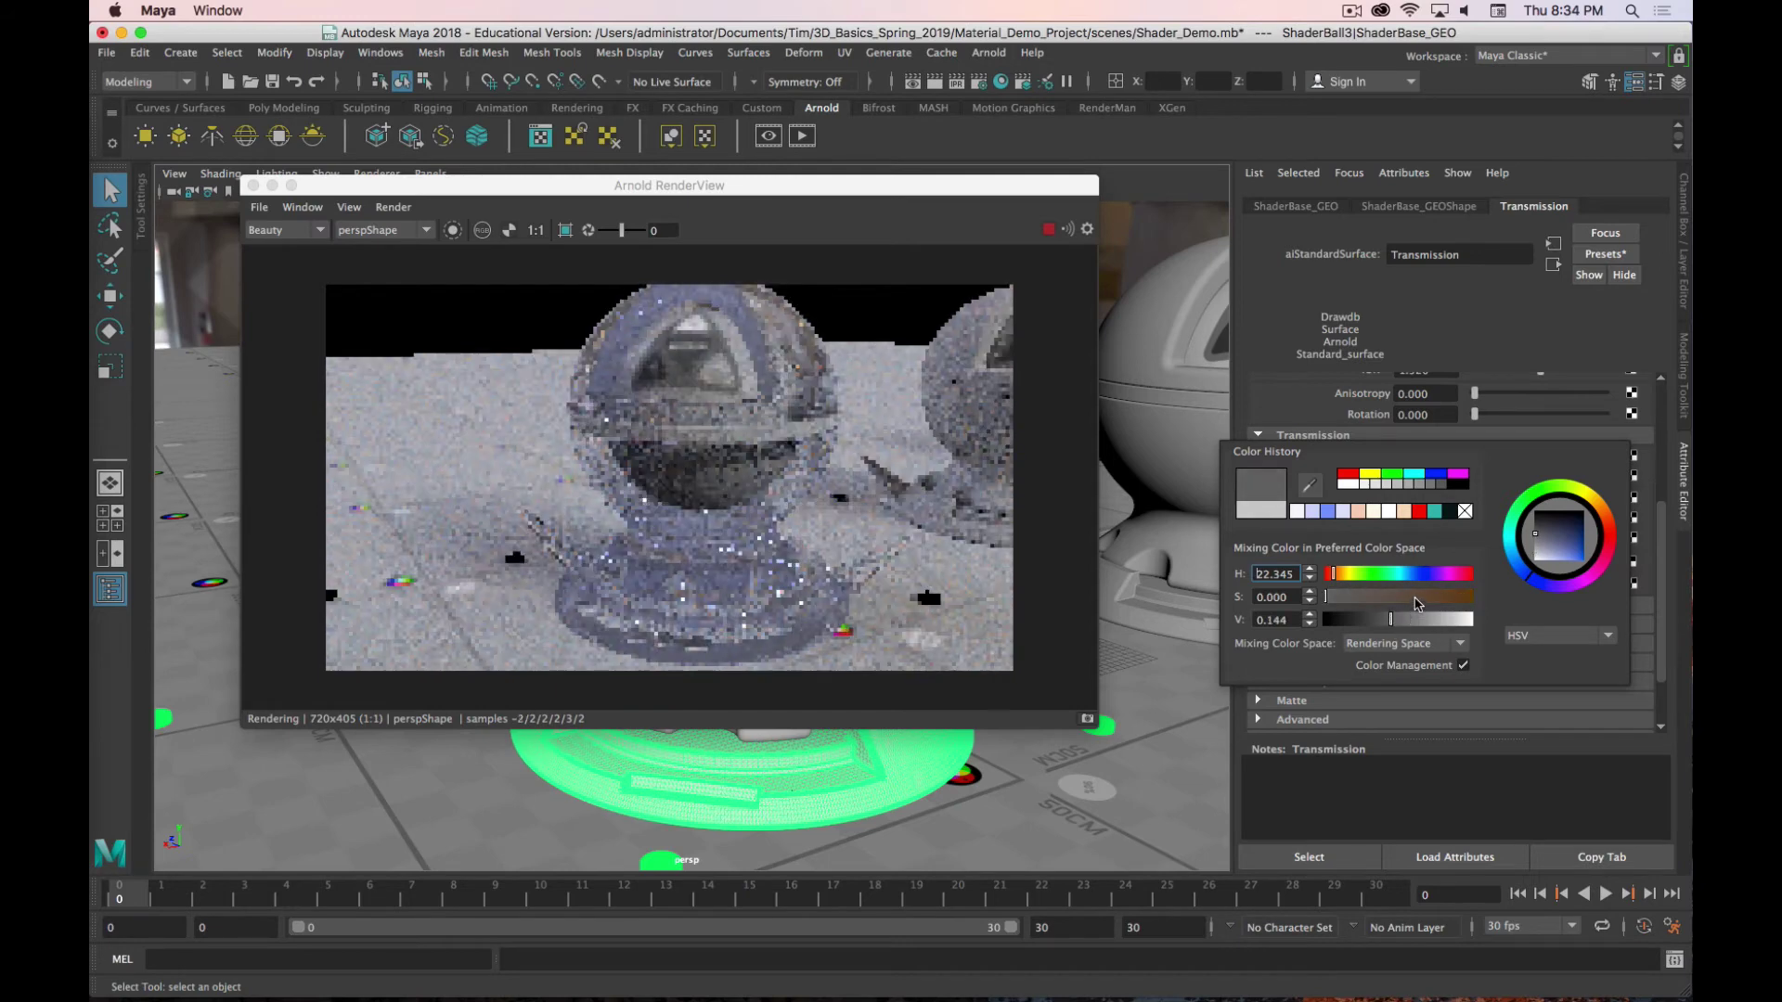
left_click(1417, 598)
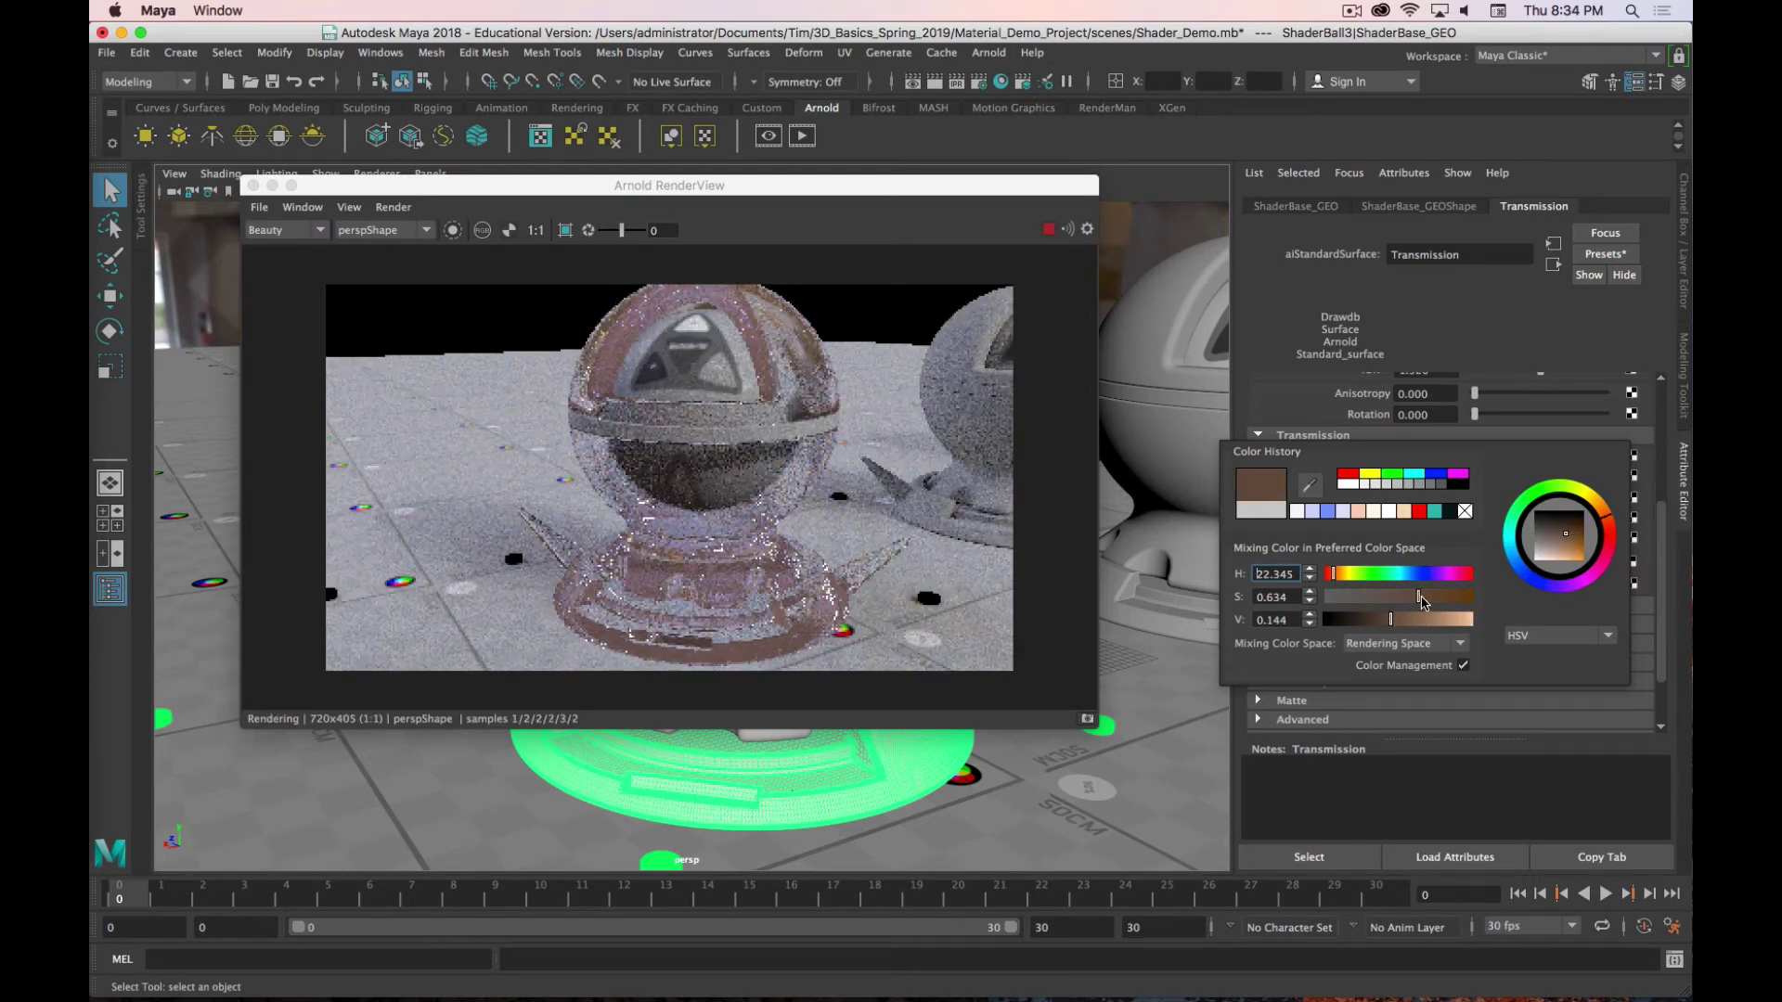
left_click(1327, 575)
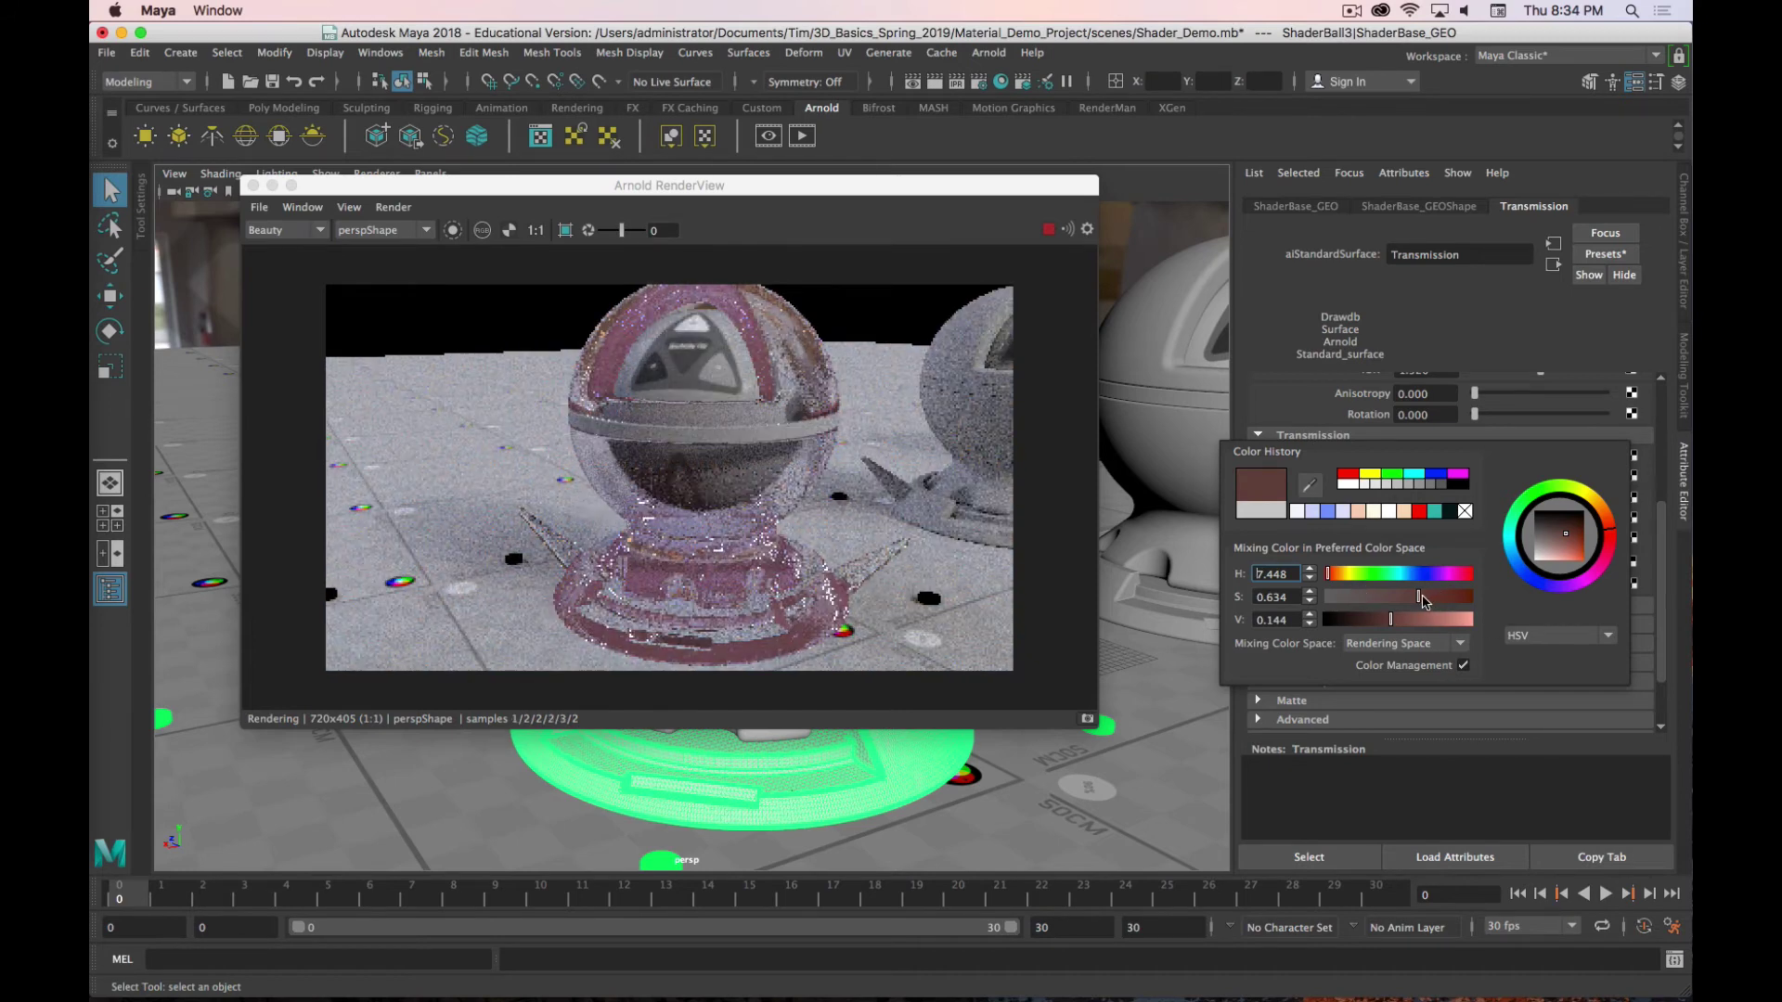
left_click(1459, 600)
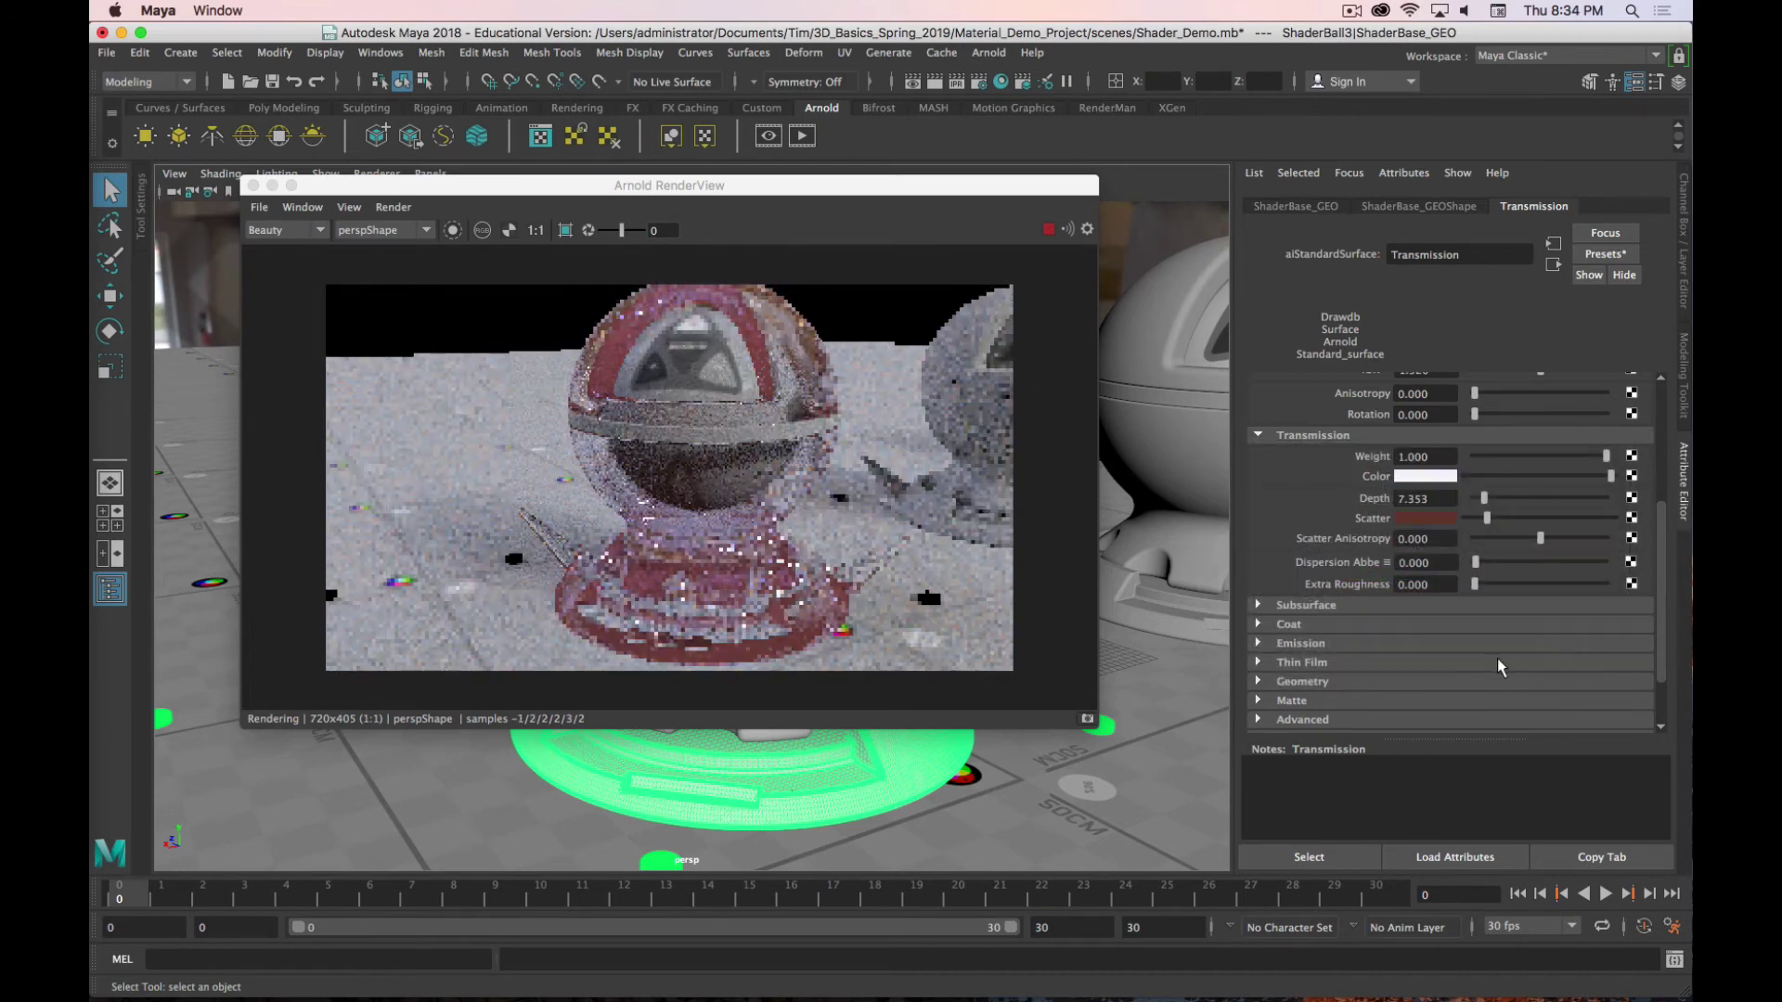
Step: Compare brighter and darker red Scatter colors, test Depth at 10.294, and settle on Depth 4.412 with a bright red Scatter
left_click_drag(1529, 517, 1570, 517)
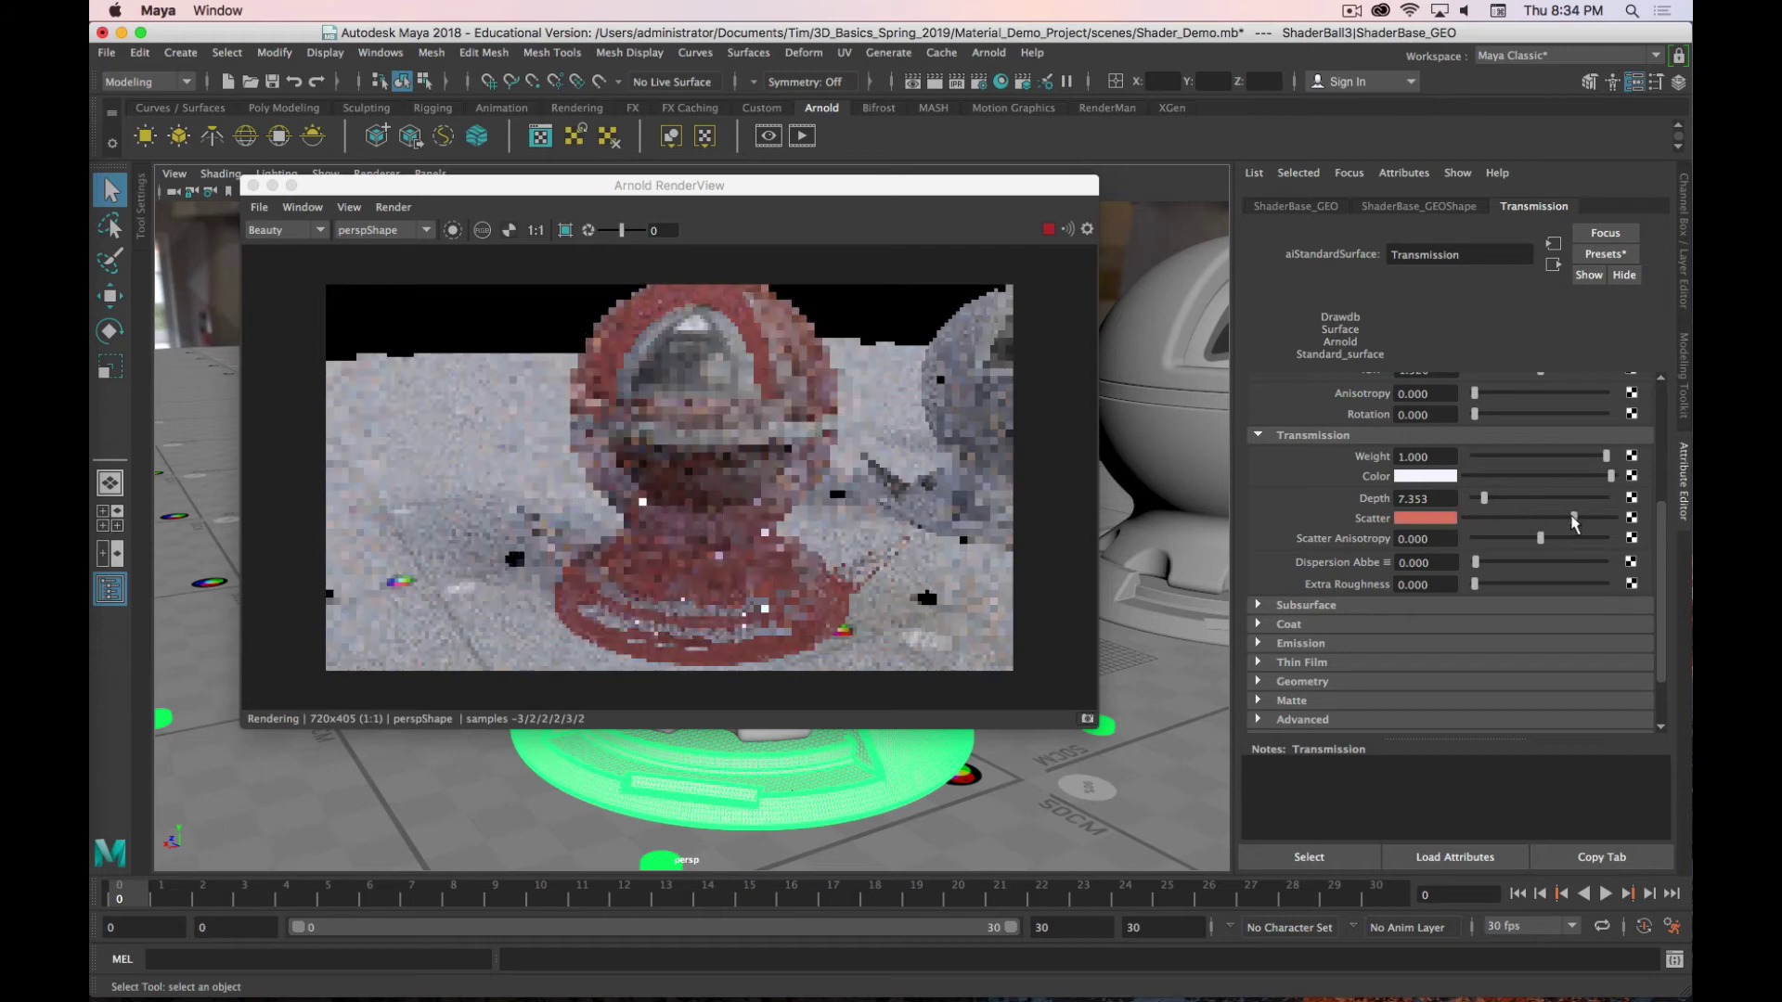
left_click(1438, 520)
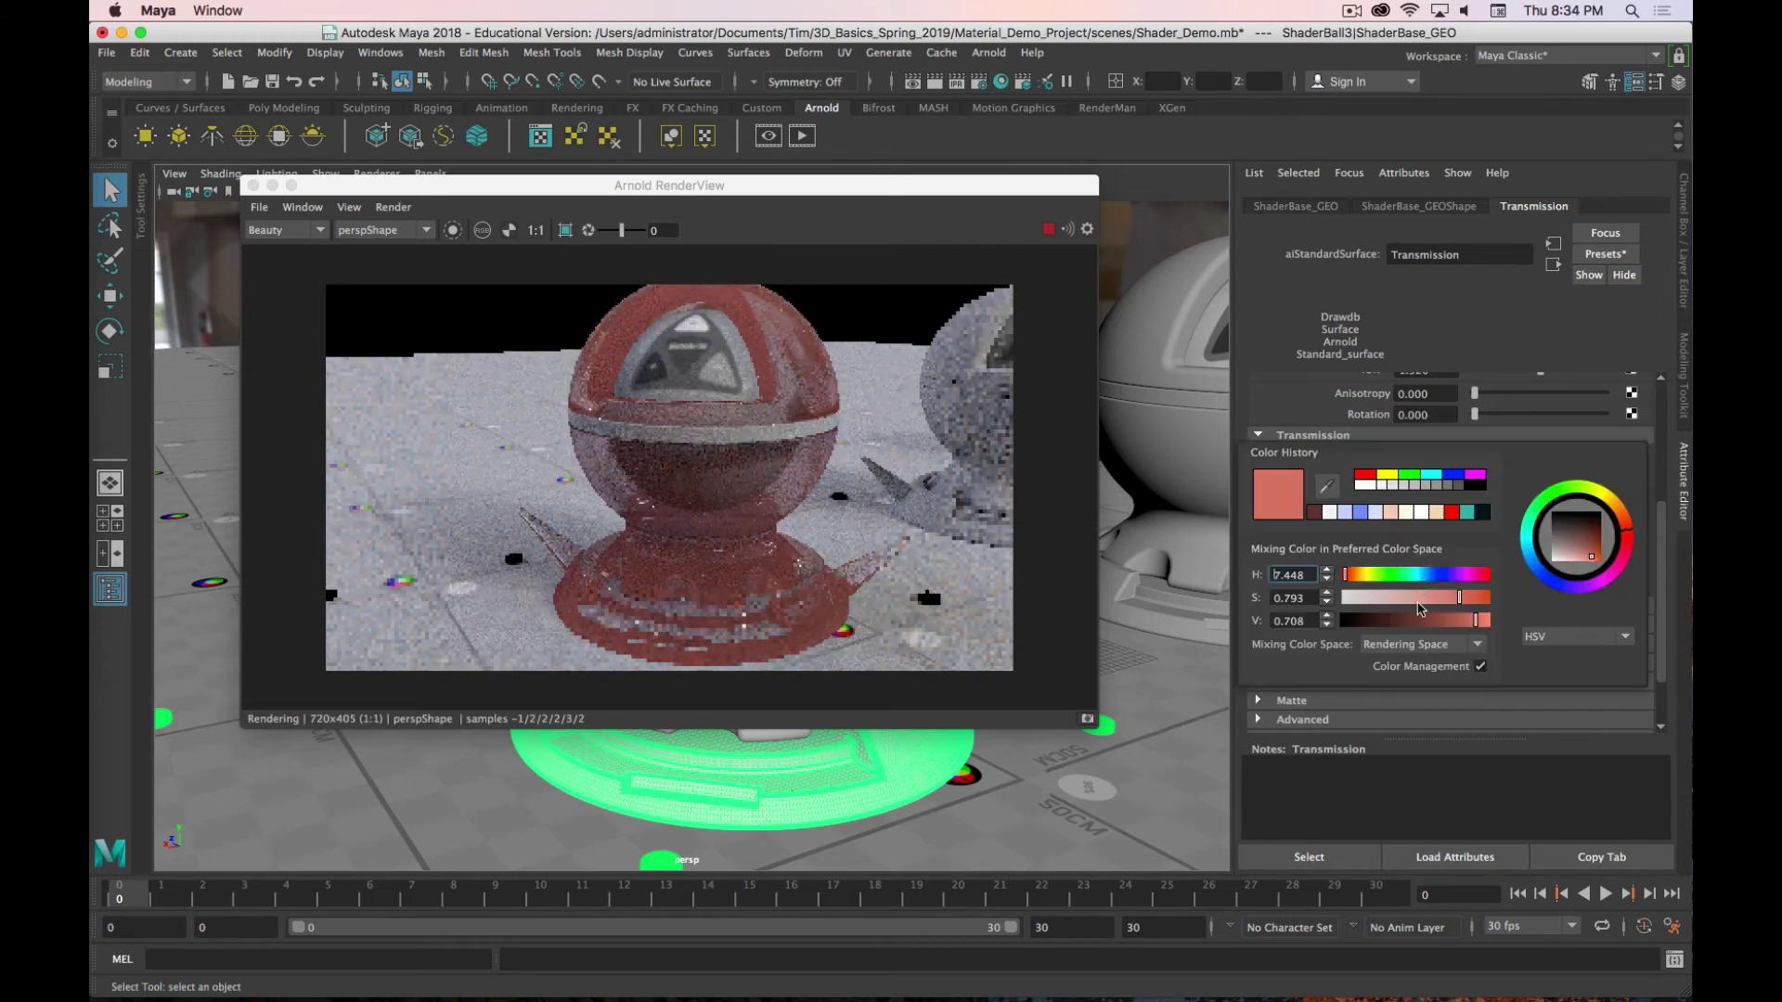
left_click_drag(1447, 620, 1383, 622)
left_click_drag(1458, 597, 1467, 600)
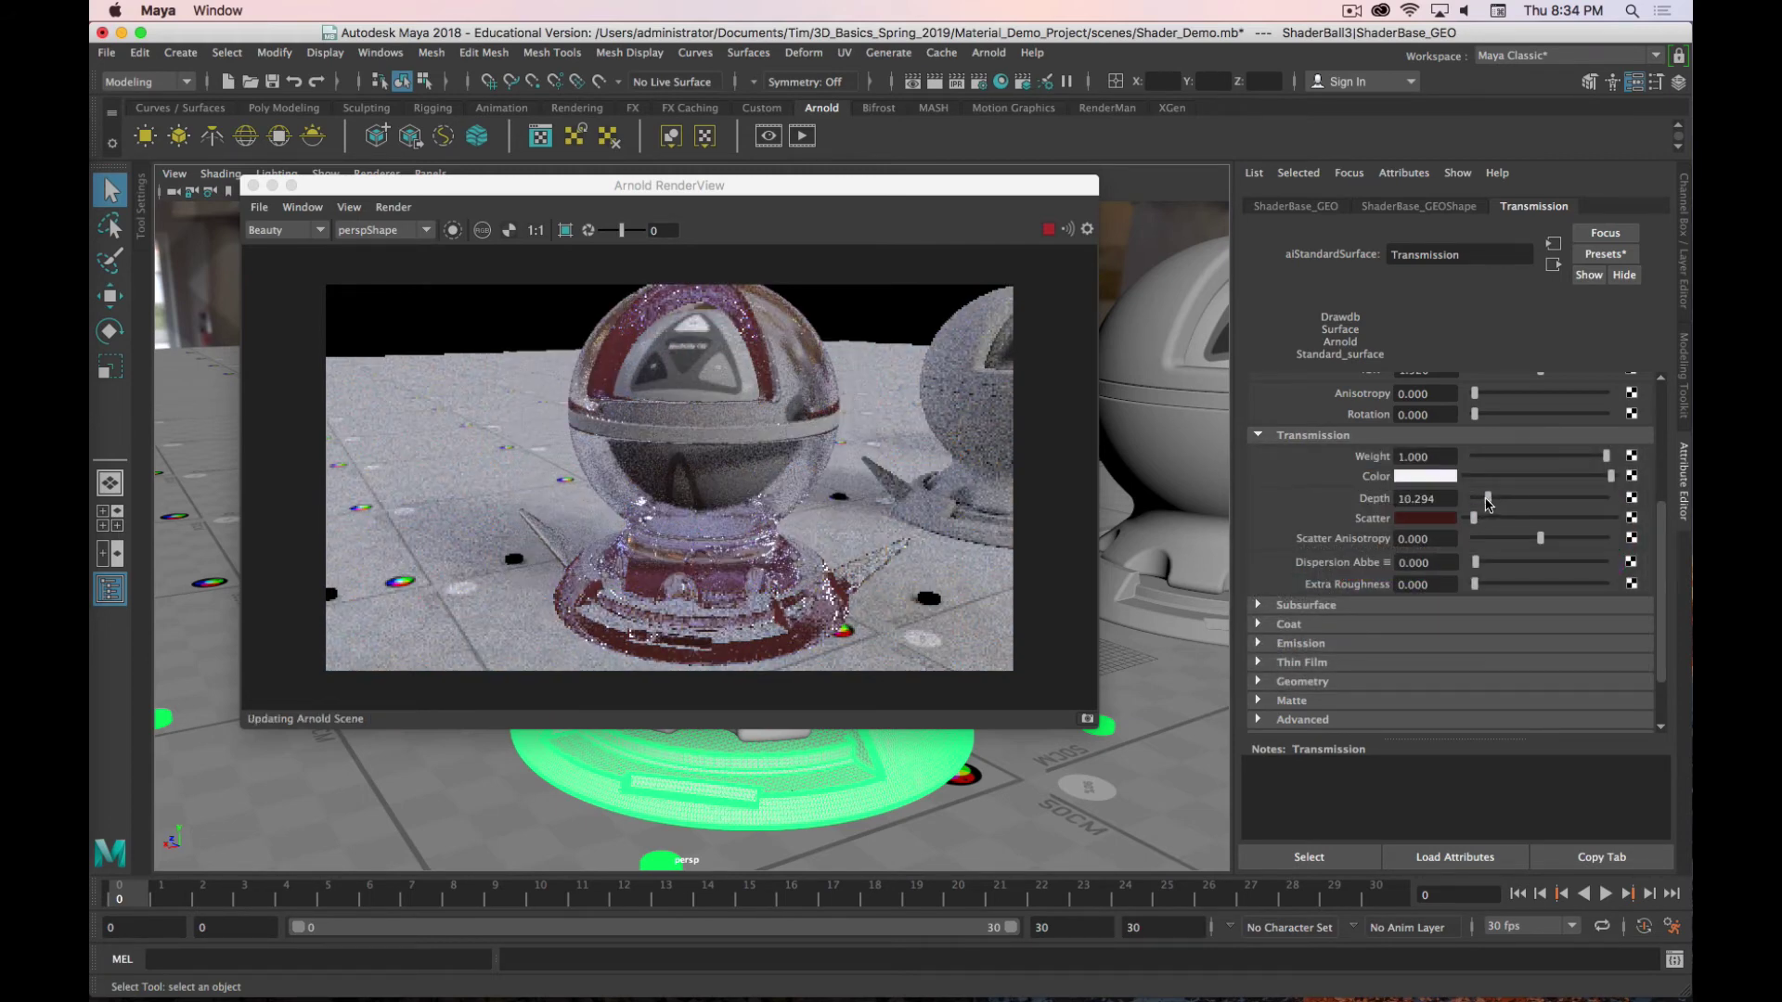
left_click_drag(1486, 499, 1581, 520)
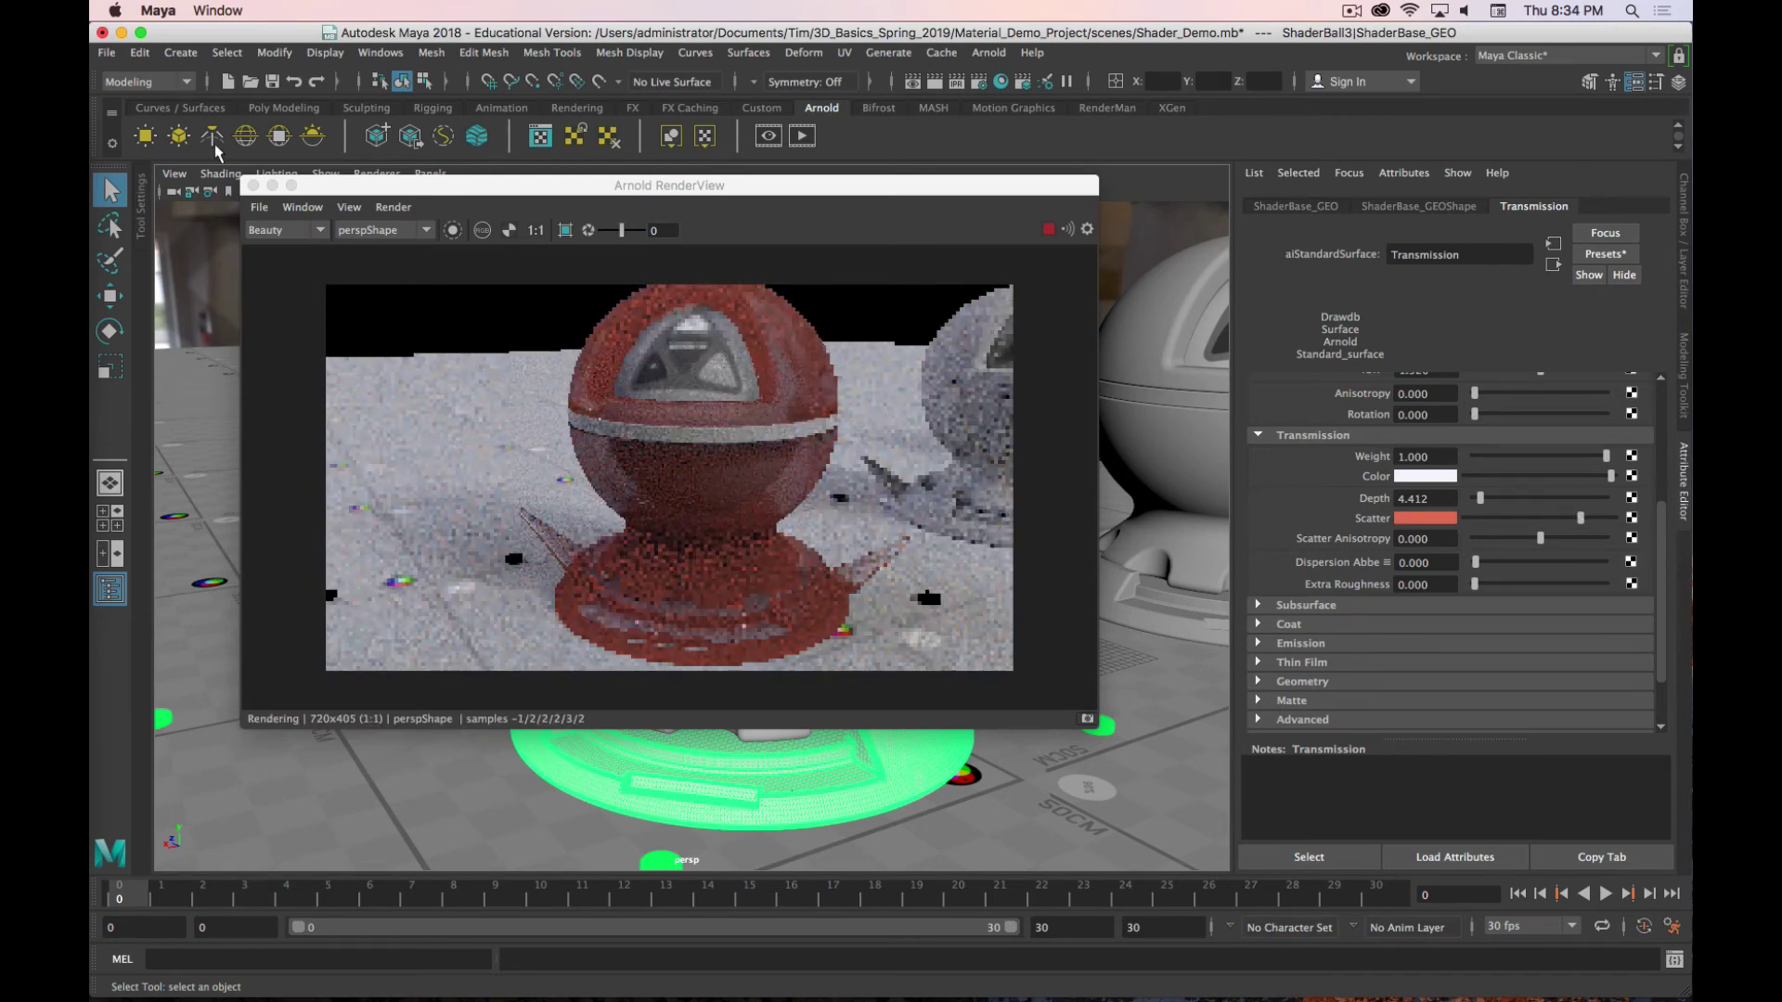
Step: Switch to Firefox, read the Scatter section of the Transmission documentation about thick liquids and disabling Opaque, and return to Maya
left_click(106, 52)
key("super+Tab")
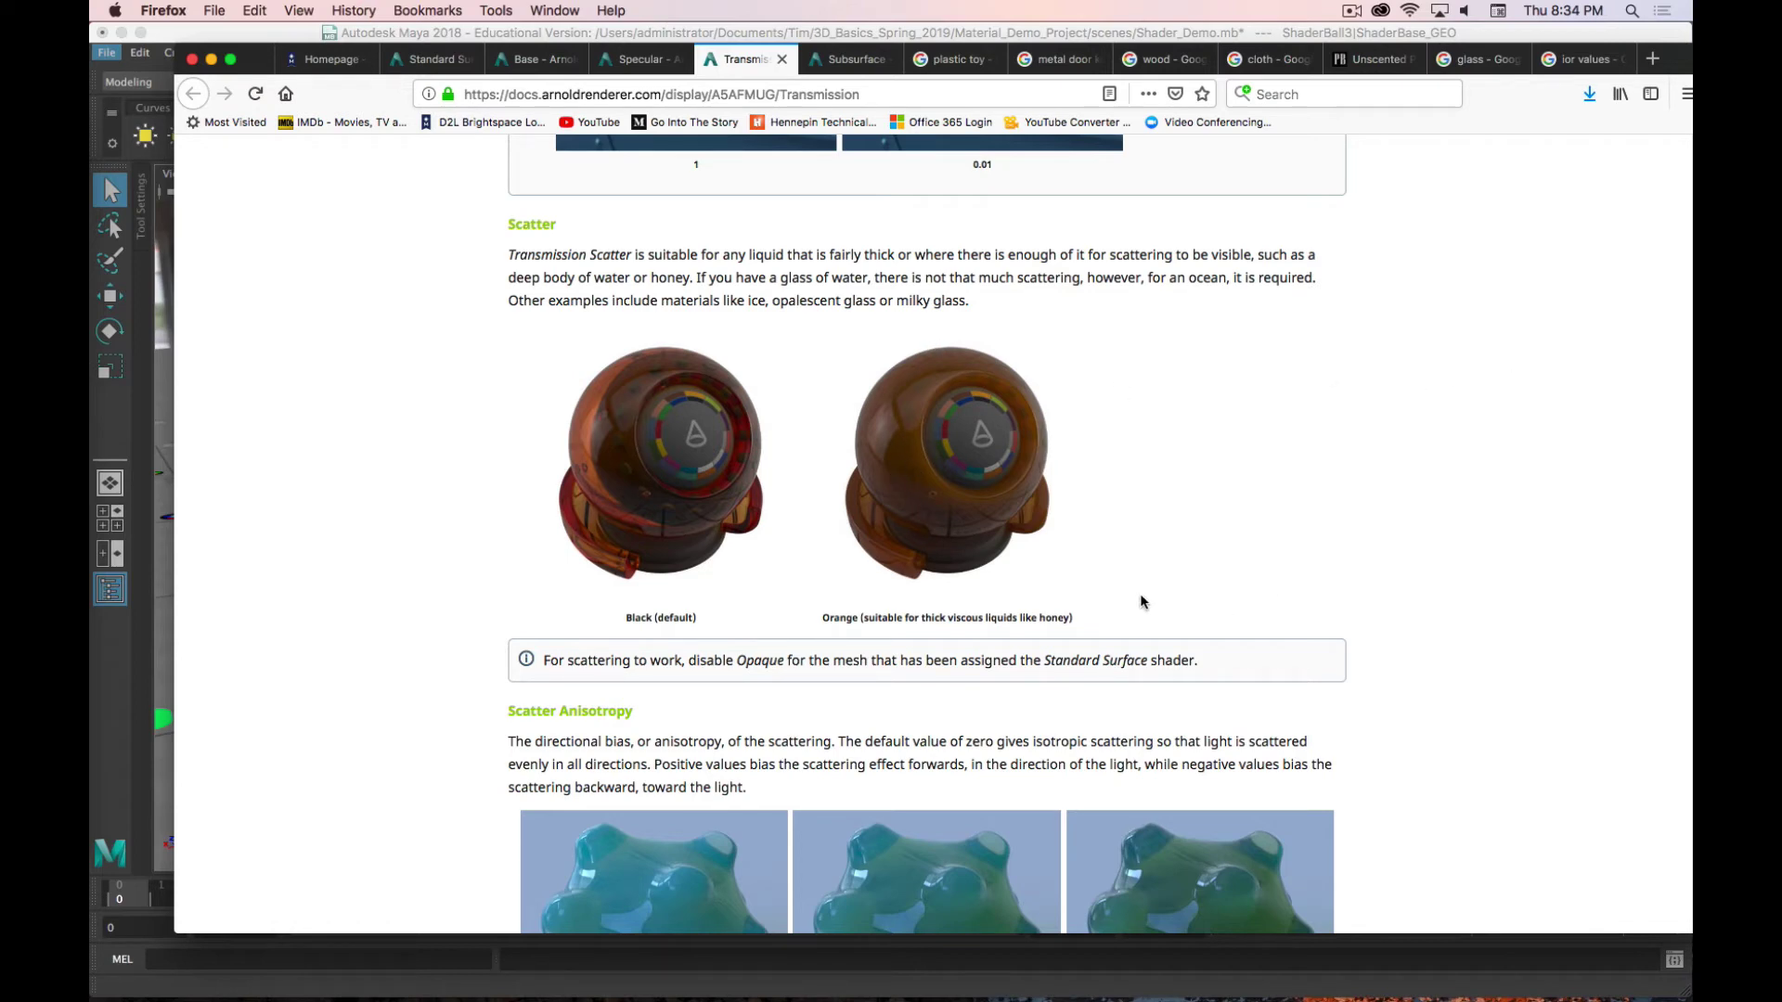
left_click_drag(1667, 44, 440, 8)
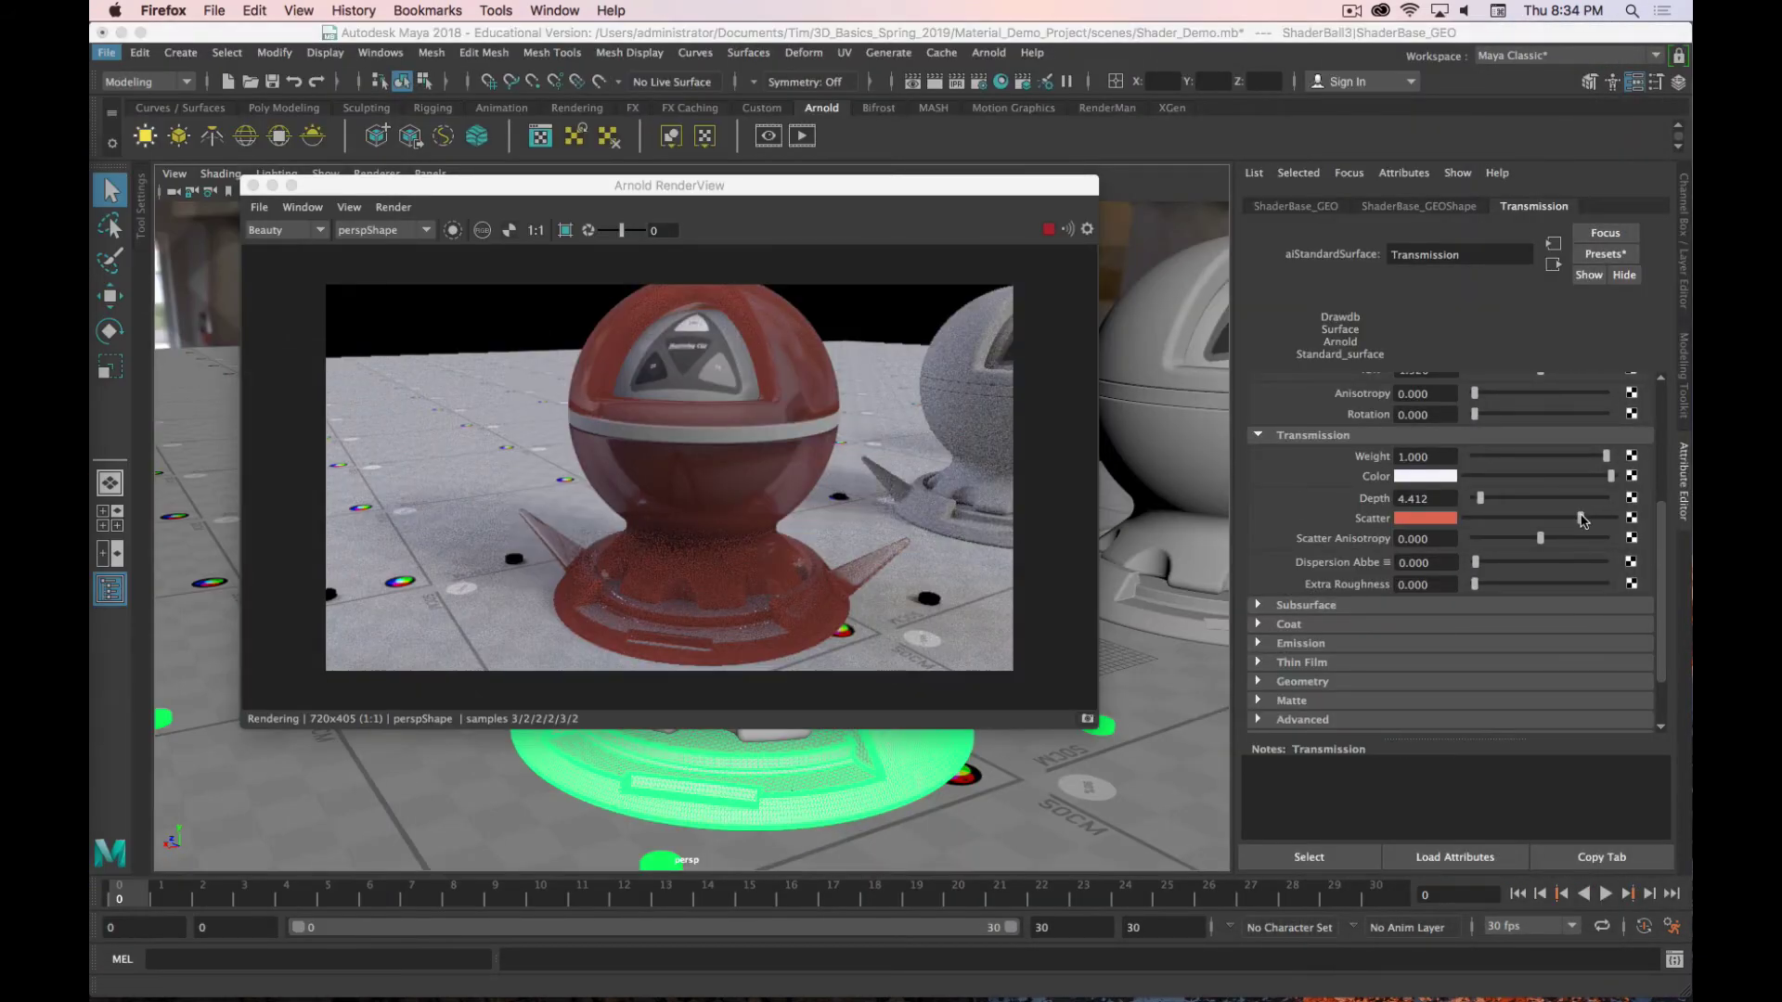
Step: Reset the transmission Scatter color to black and the transmission Depth to 0
left_click_drag(1581, 518, 1466, 517)
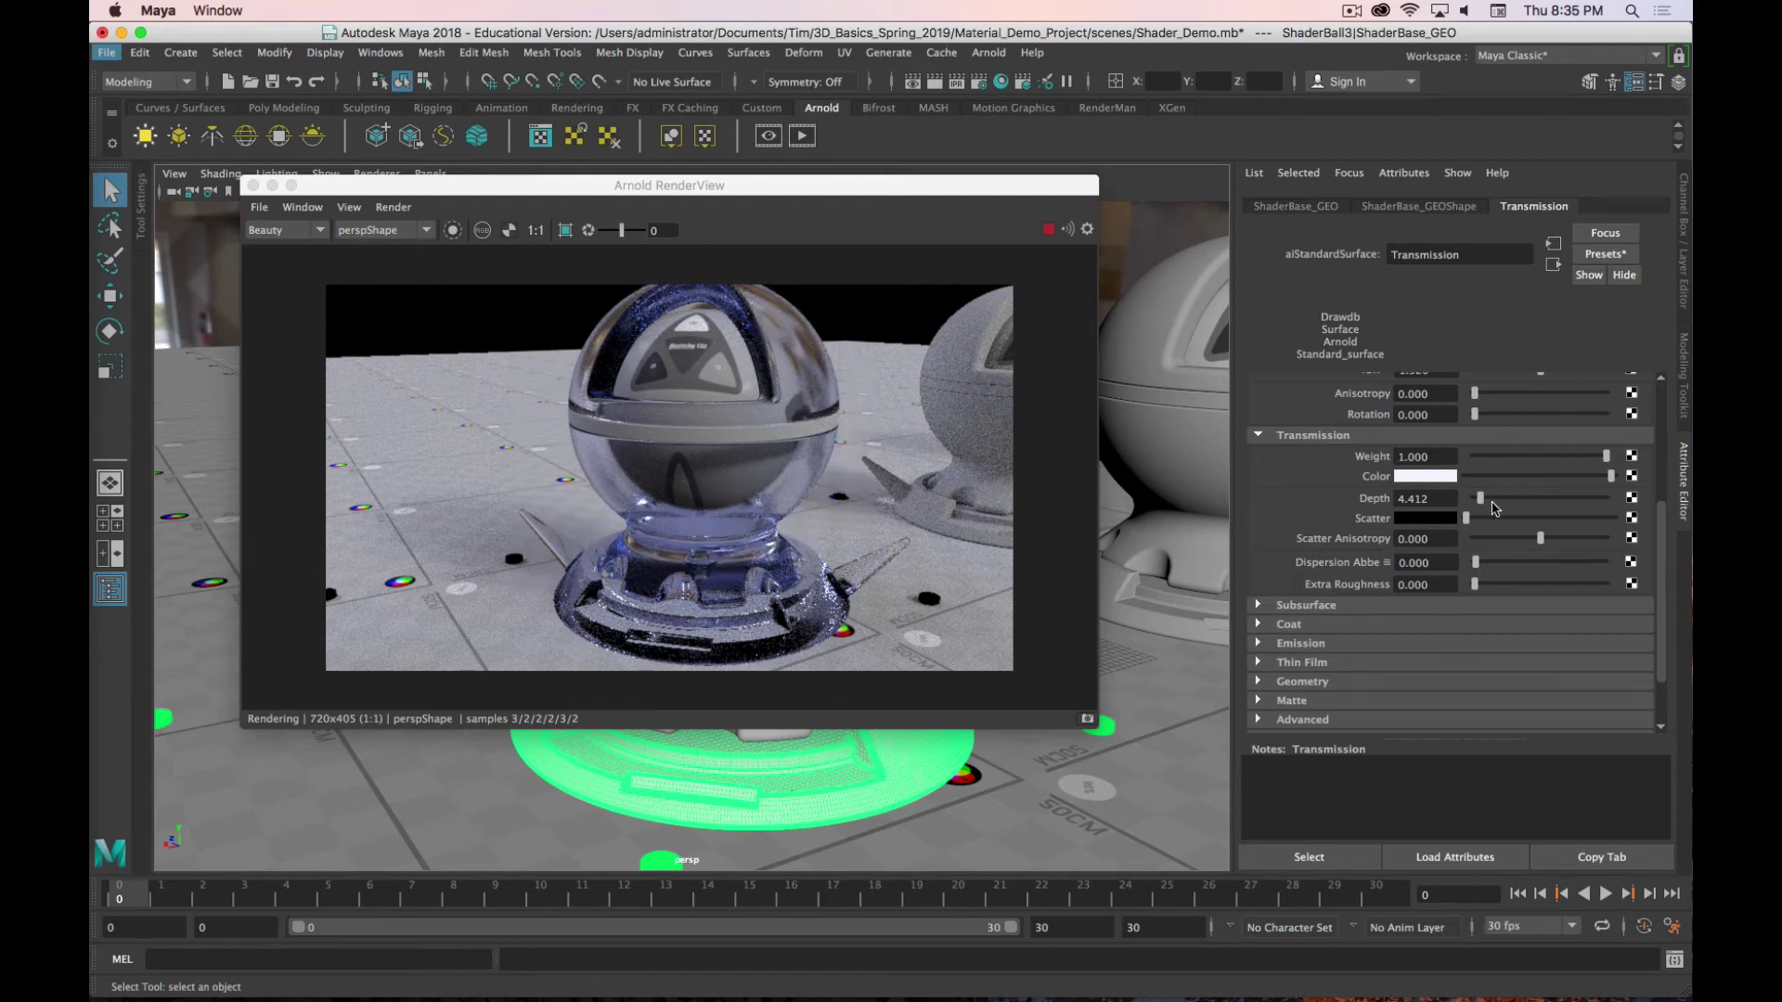
left_click_drag(1469, 498, 1447, 500)
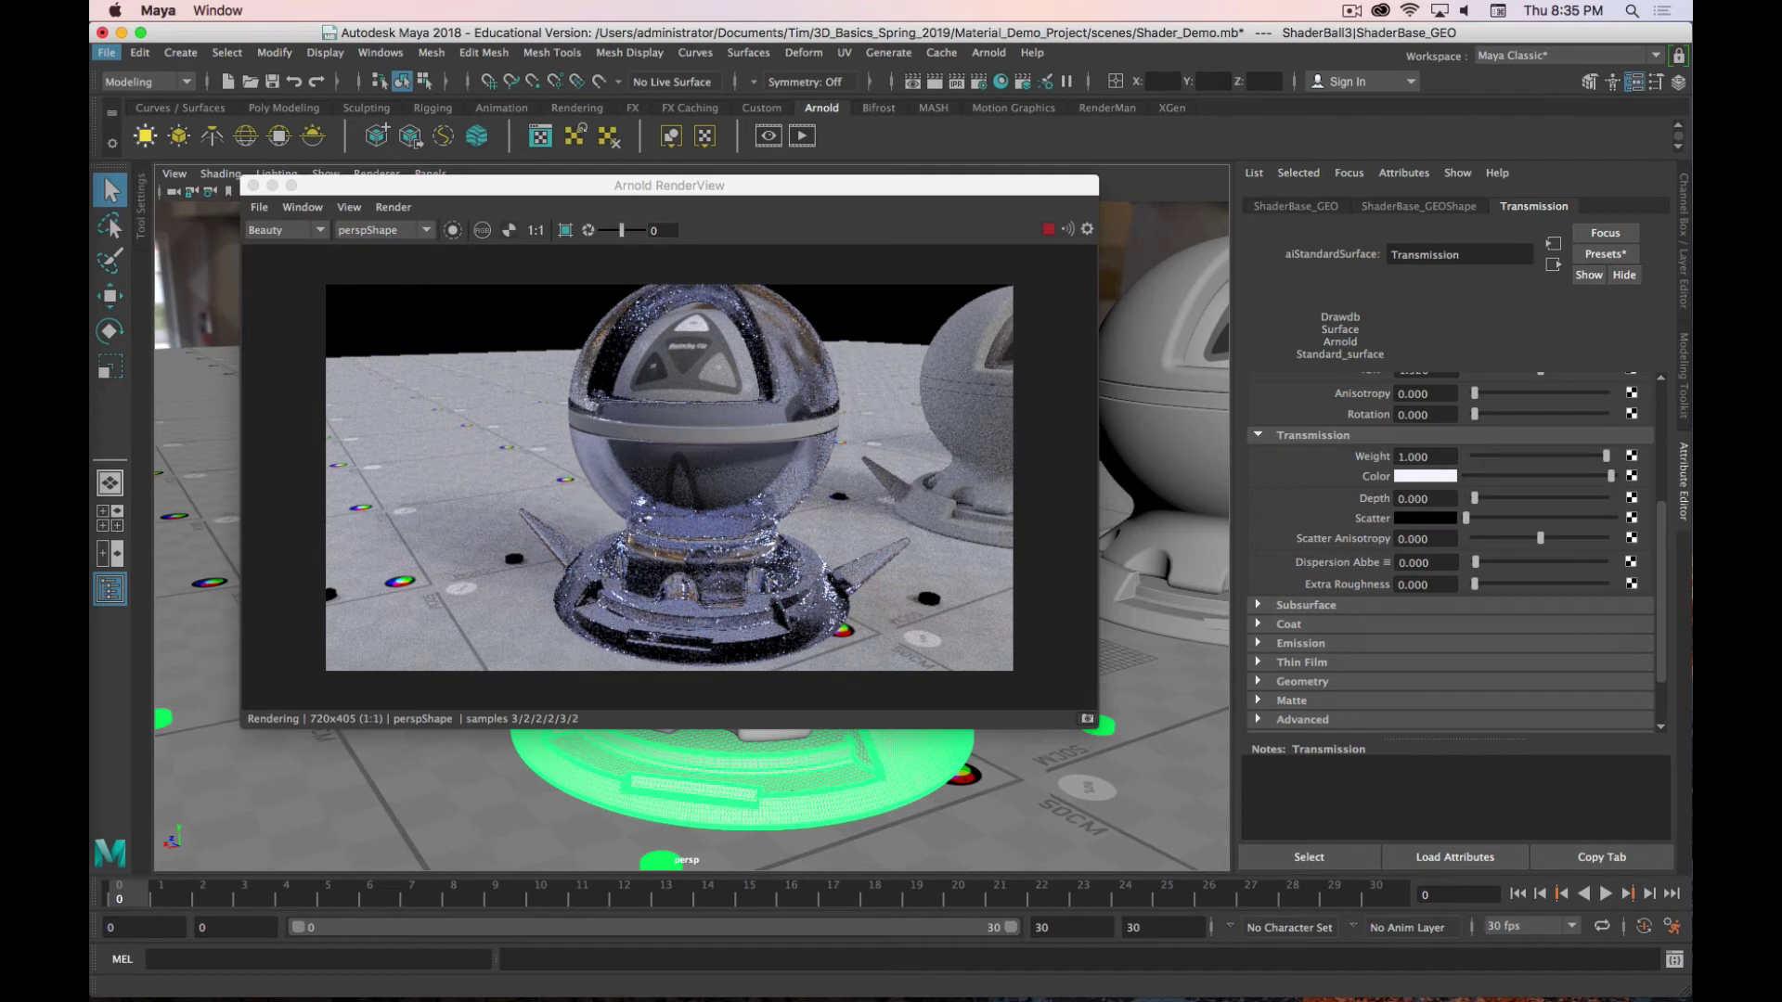
Step: Switch to Firefox, examine the Dispersion Abbe section and its example renders in the Transmission documentation, and return to Maya
left_click(964, 1000)
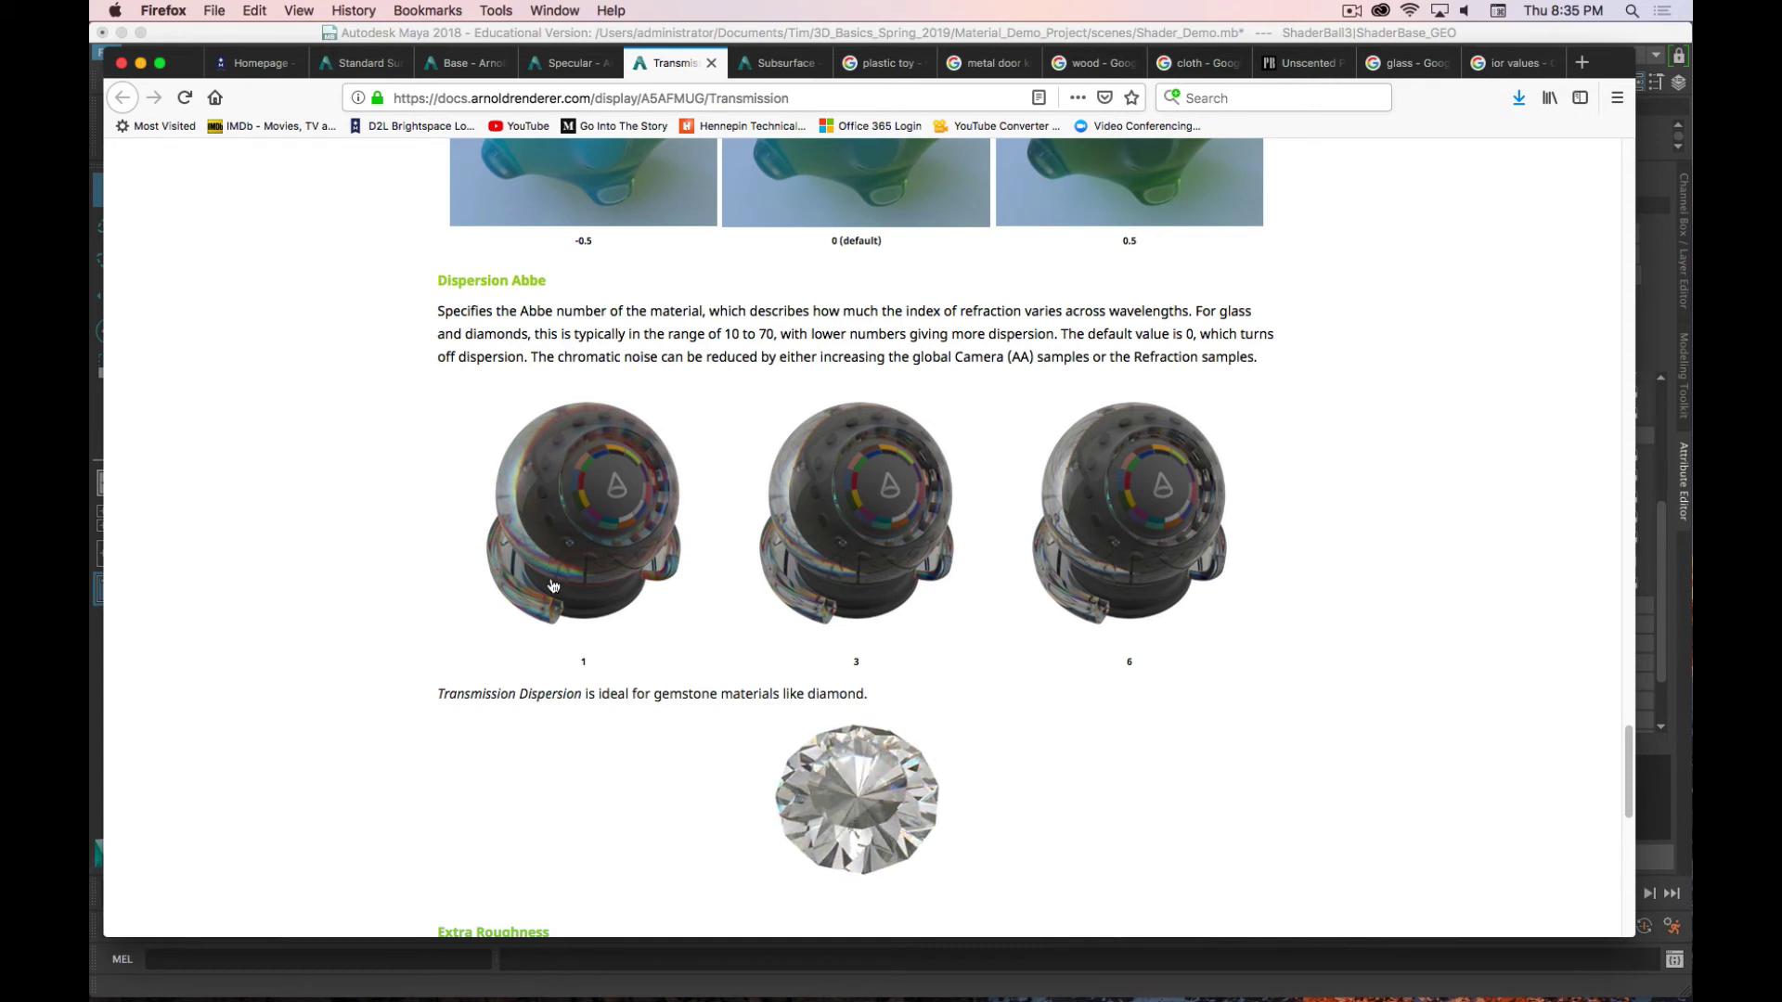
scroll(553, 585, "down", 2)
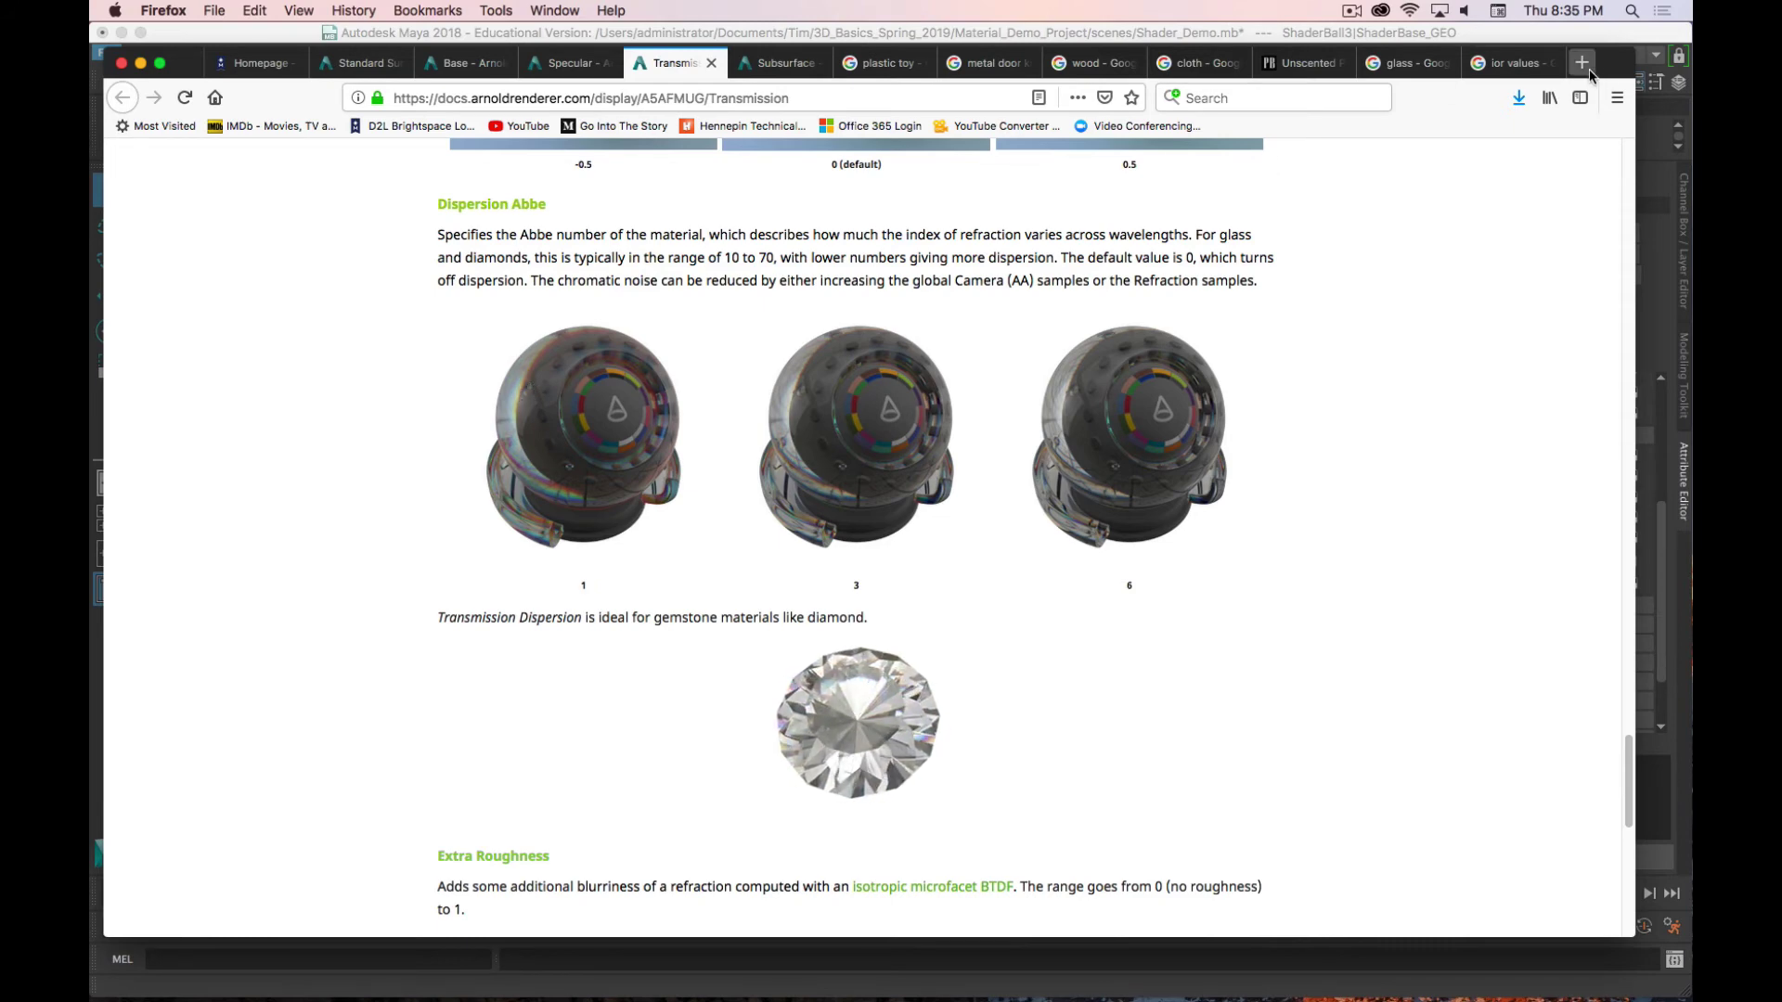
left_click(1641, 768)
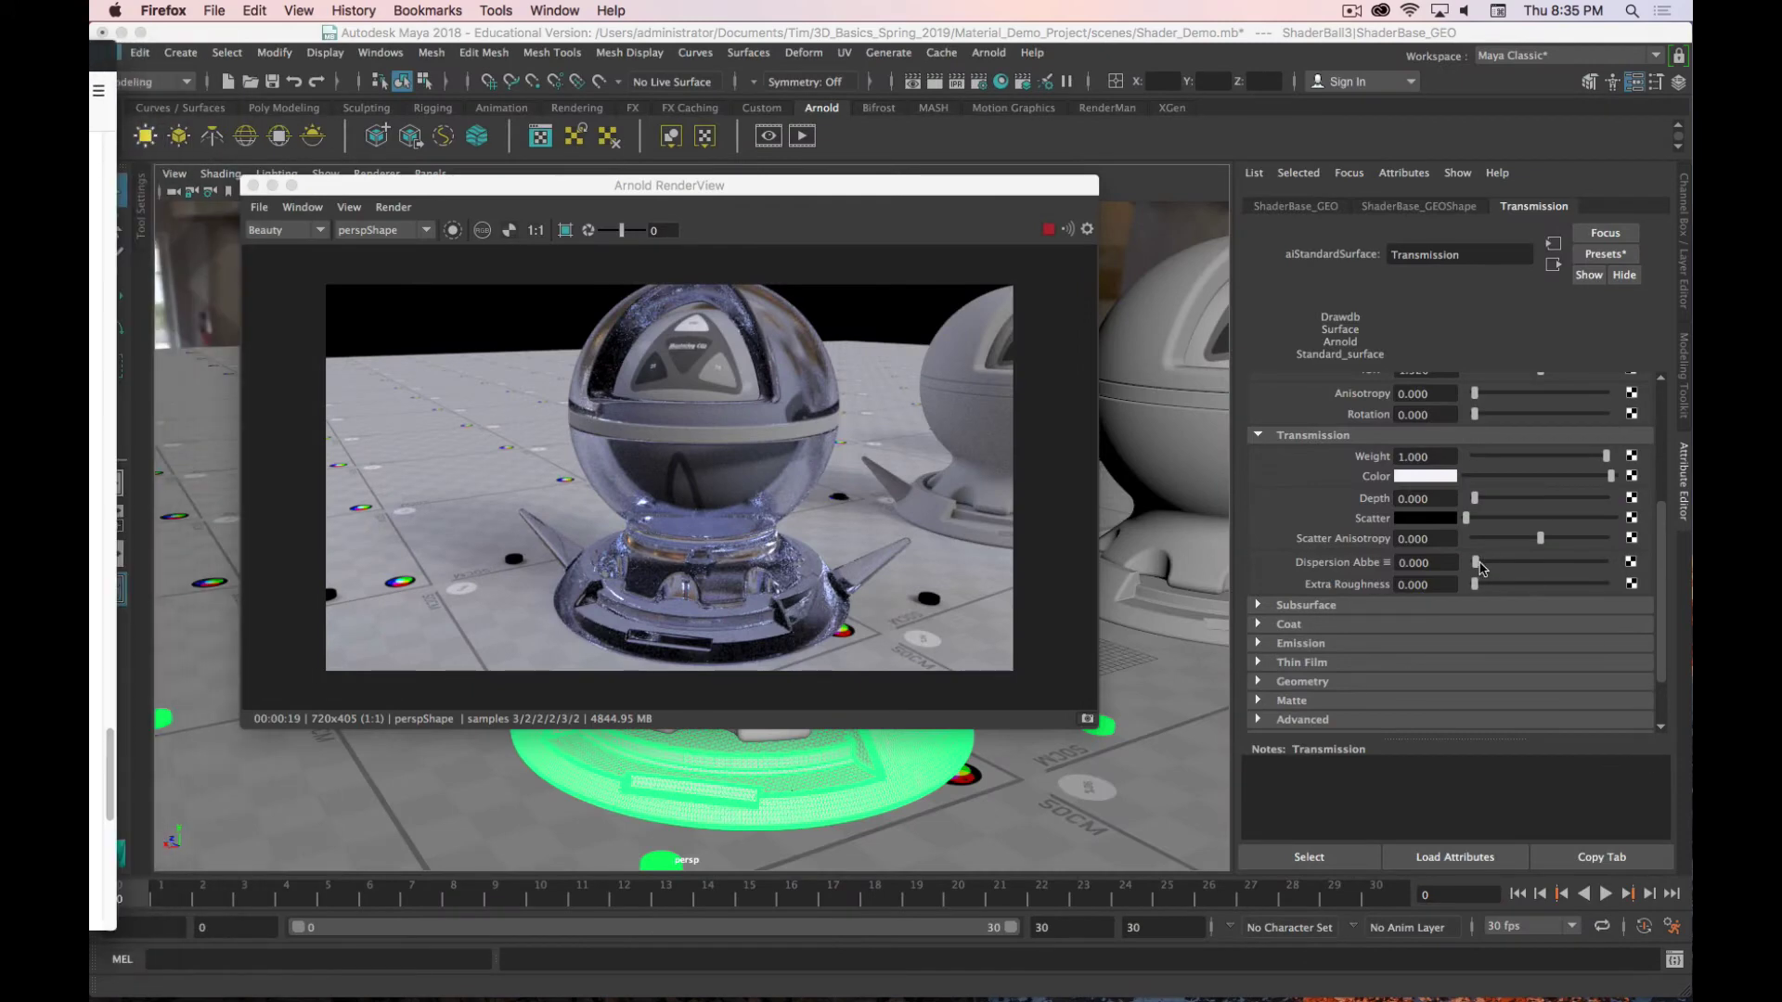
Step: Try Dispersion Abbe values of 2.985, 1.493, 0.746 and 20.149 on the Transmission material
left_click_drag(1475, 561, 1479, 564)
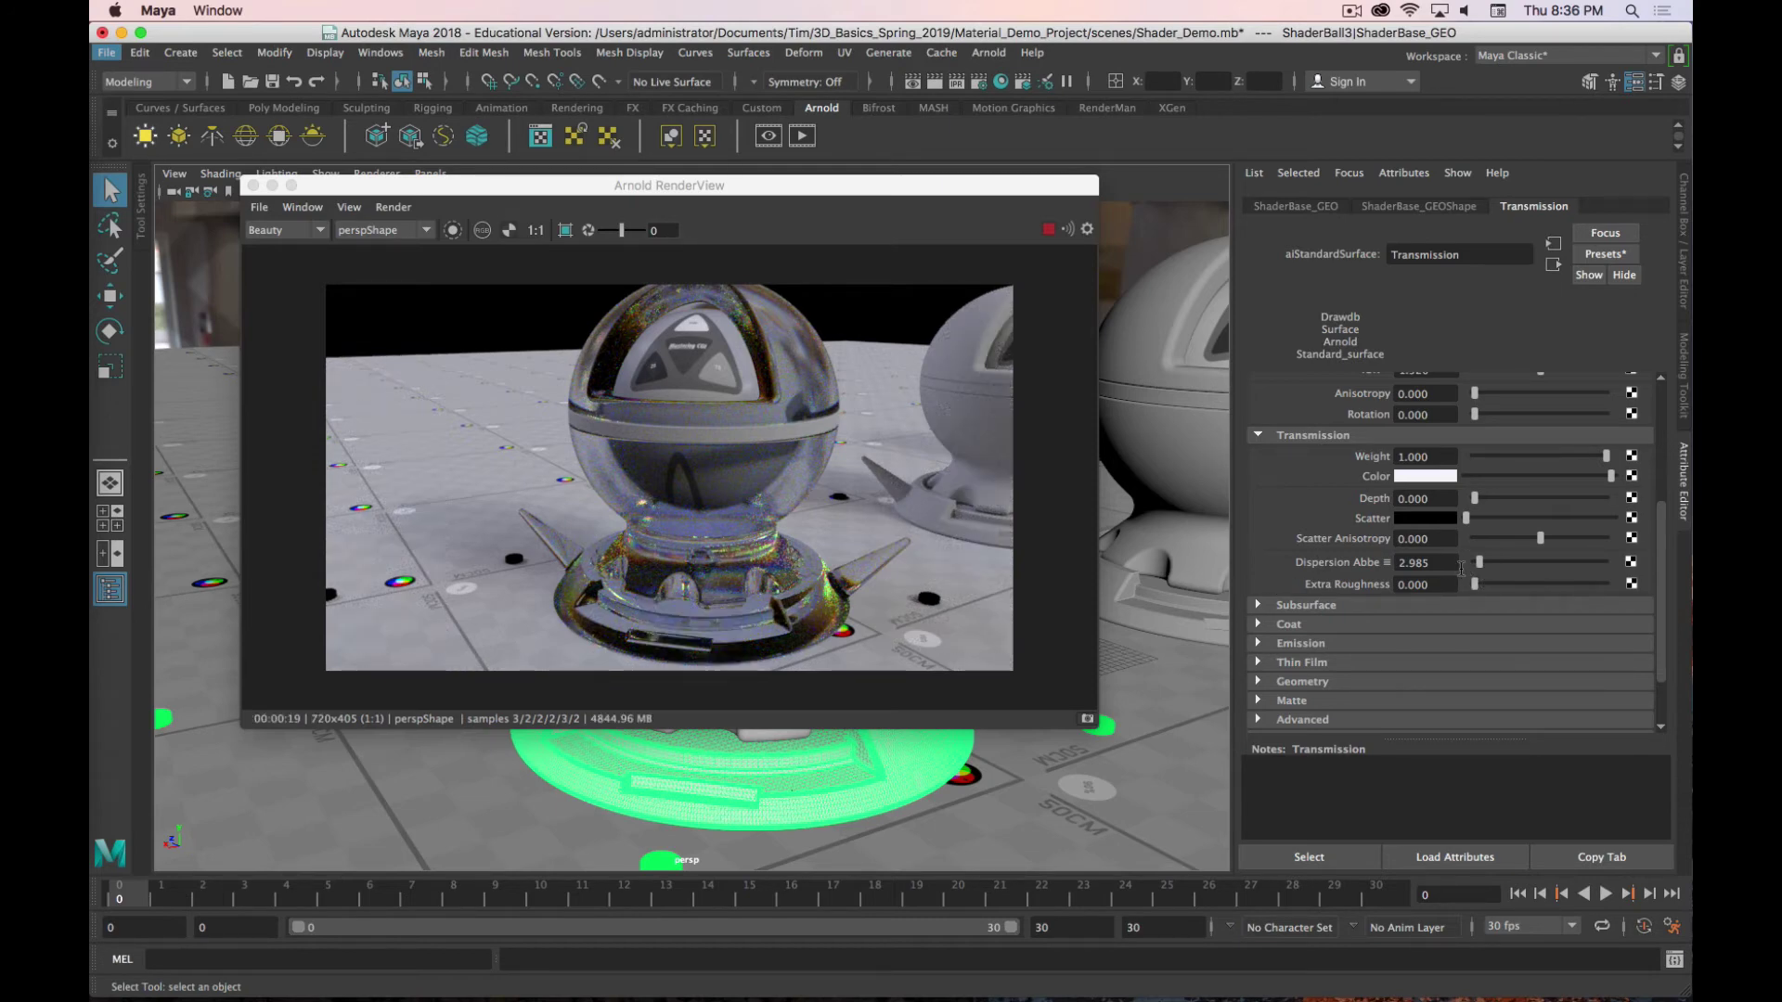
left_click_drag(1478, 563, 1478, 568)
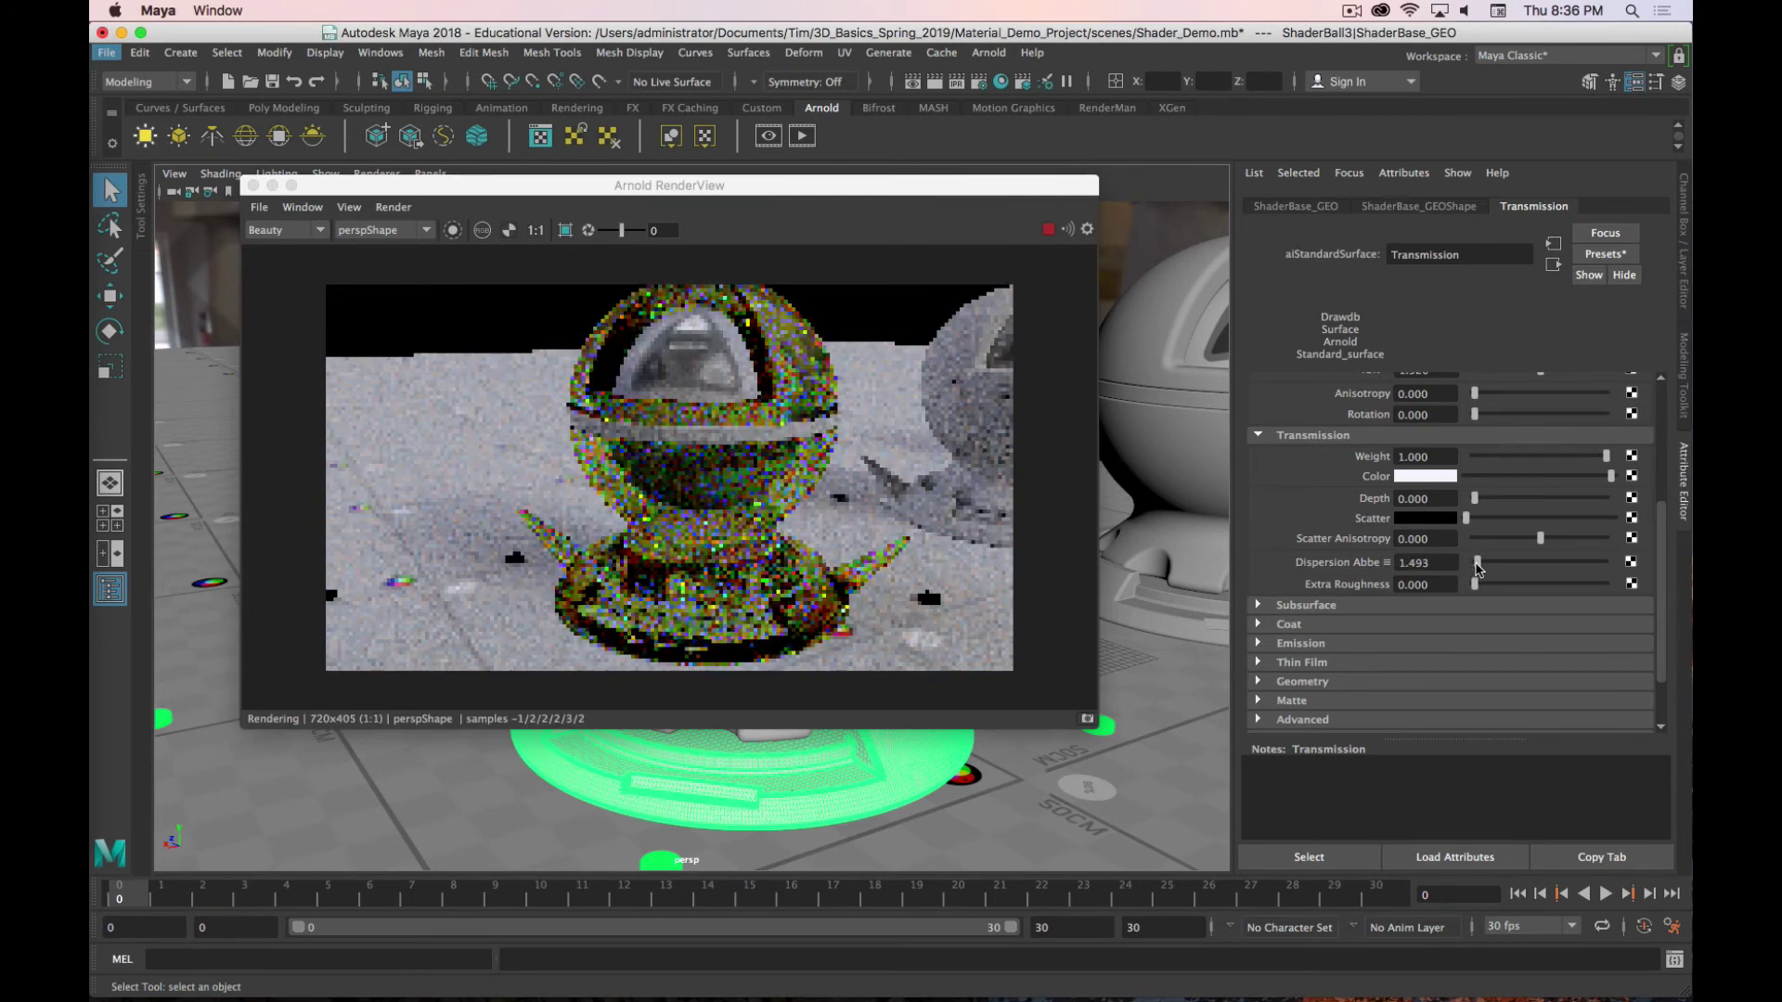
left_click_drag(1477, 568, 1478, 568)
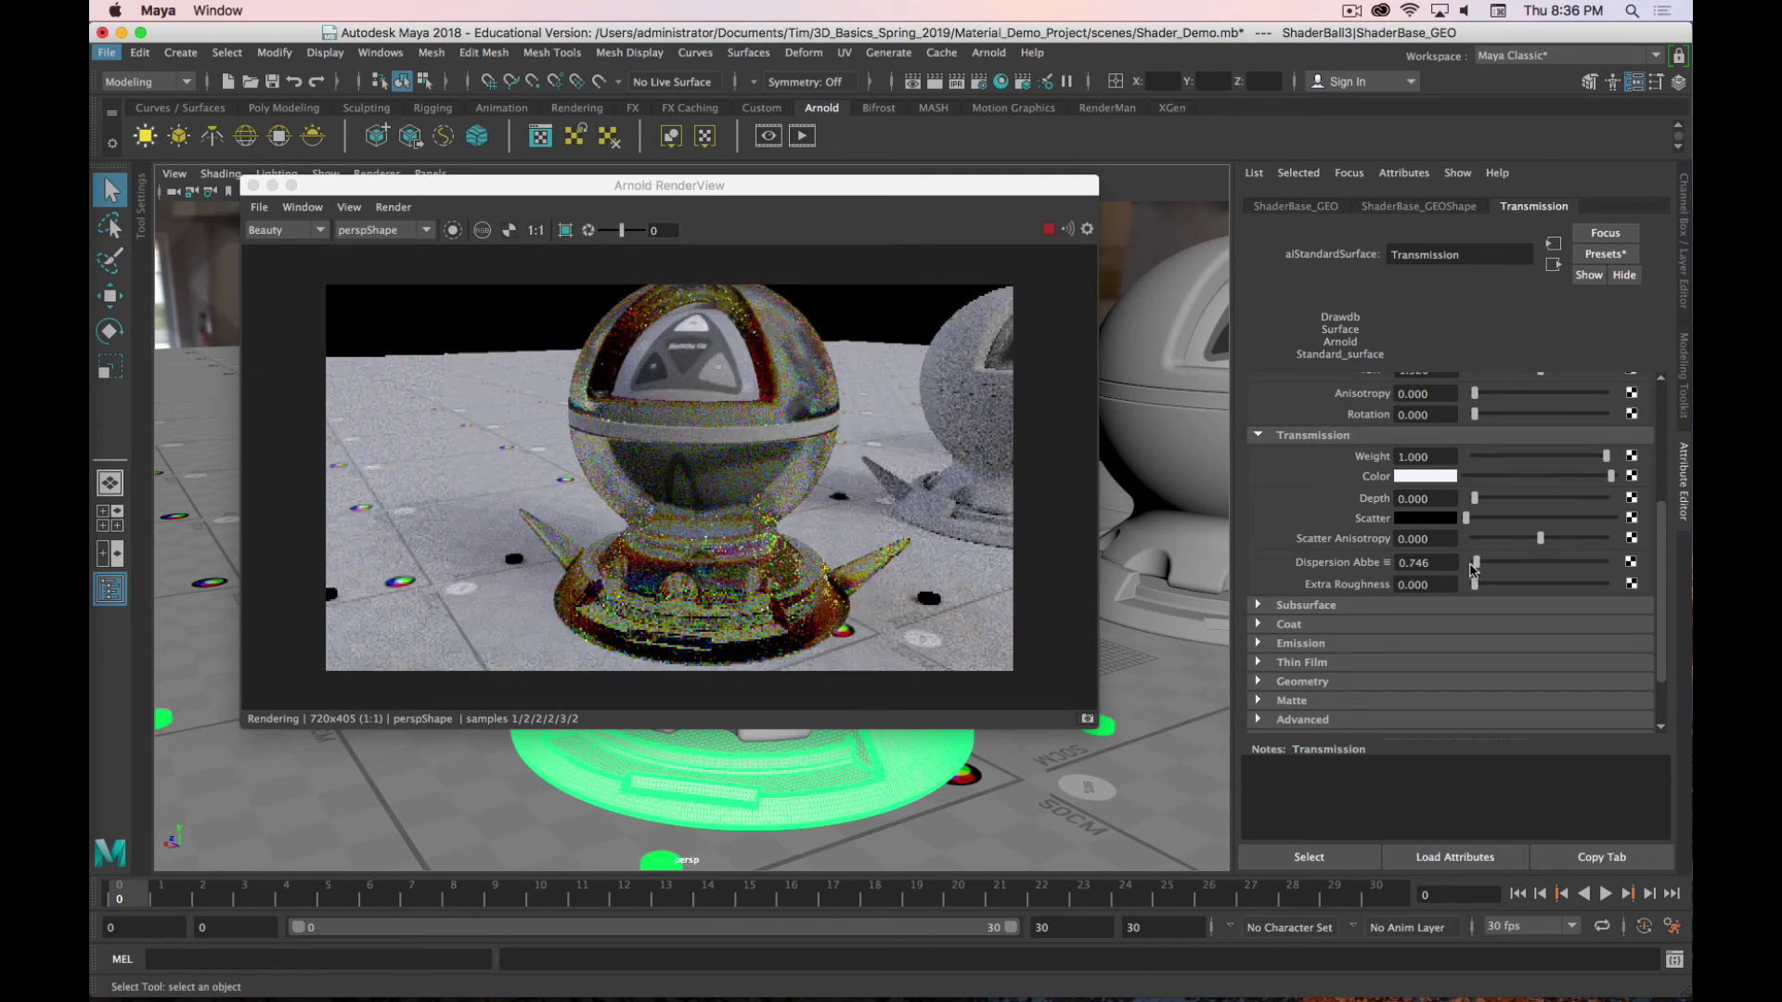
mouse_move(1476, 568)
left_mouse_down()
mouse_move(1554, 568)
mouse_move(1504, 576)
left_mouse_up()
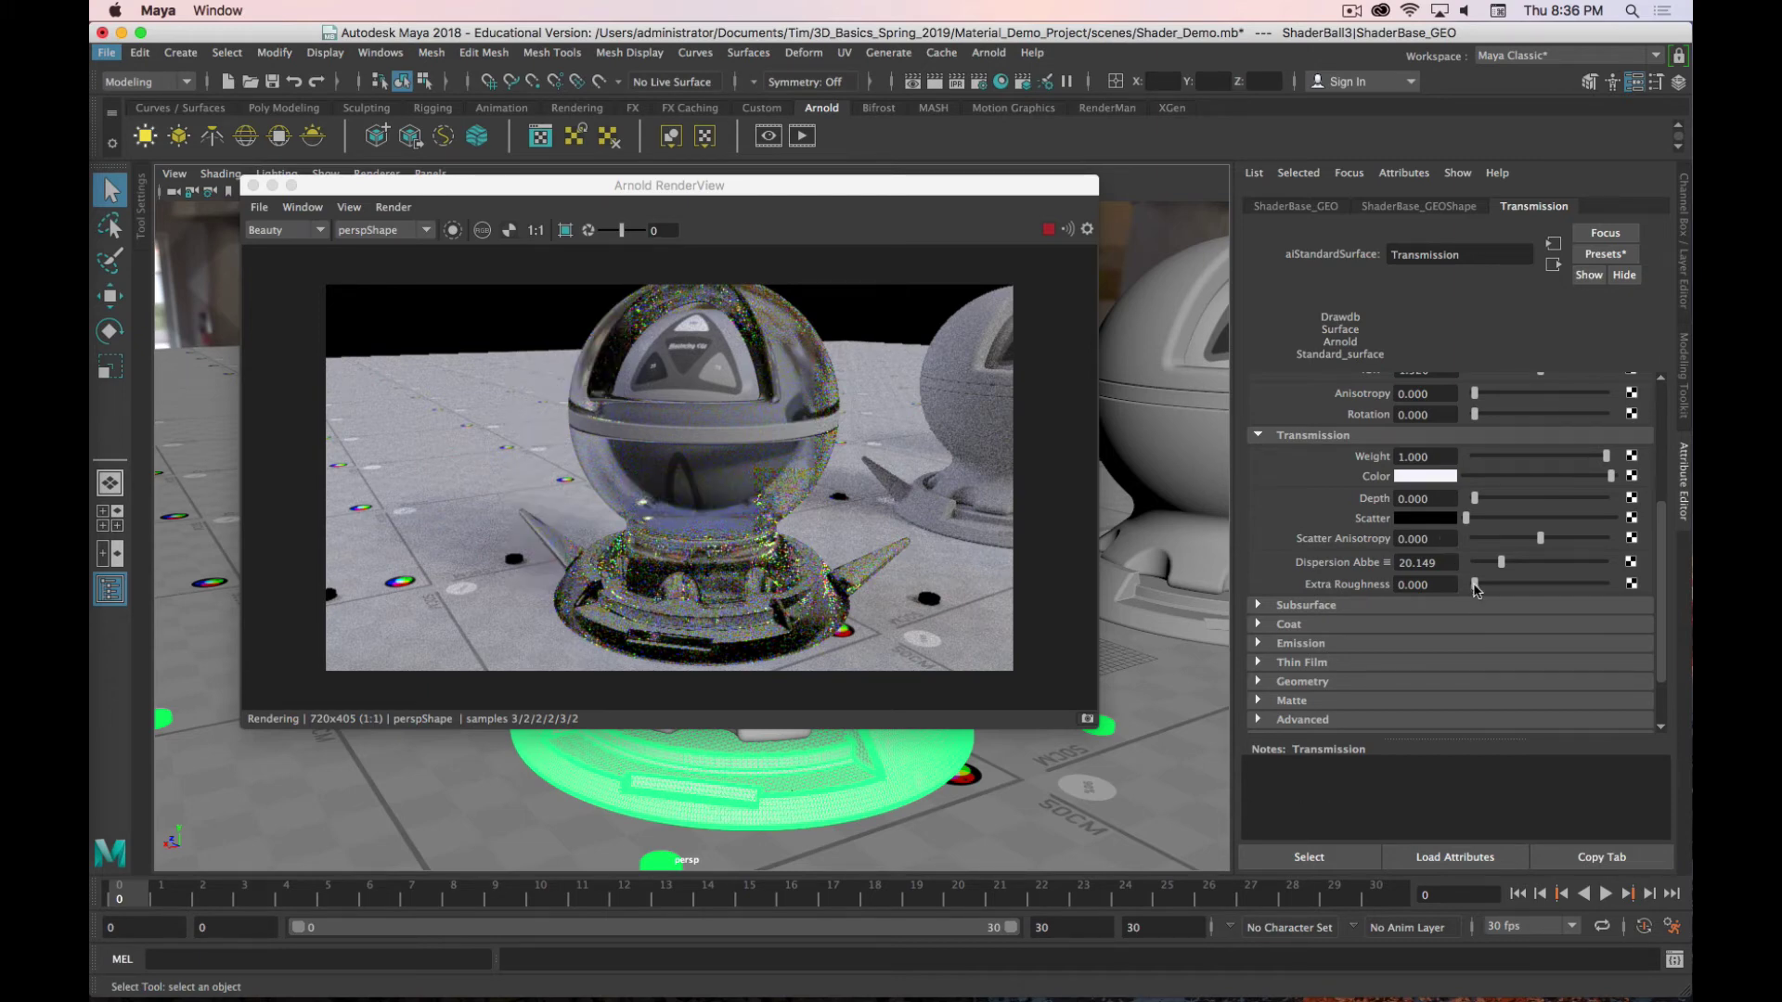
Step: Test a transmission Extra Roughness of 0.125, and reset both Extra Roughness and Dispersion Abbe to 0
left_click_drag(1475, 584, 1490, 584)
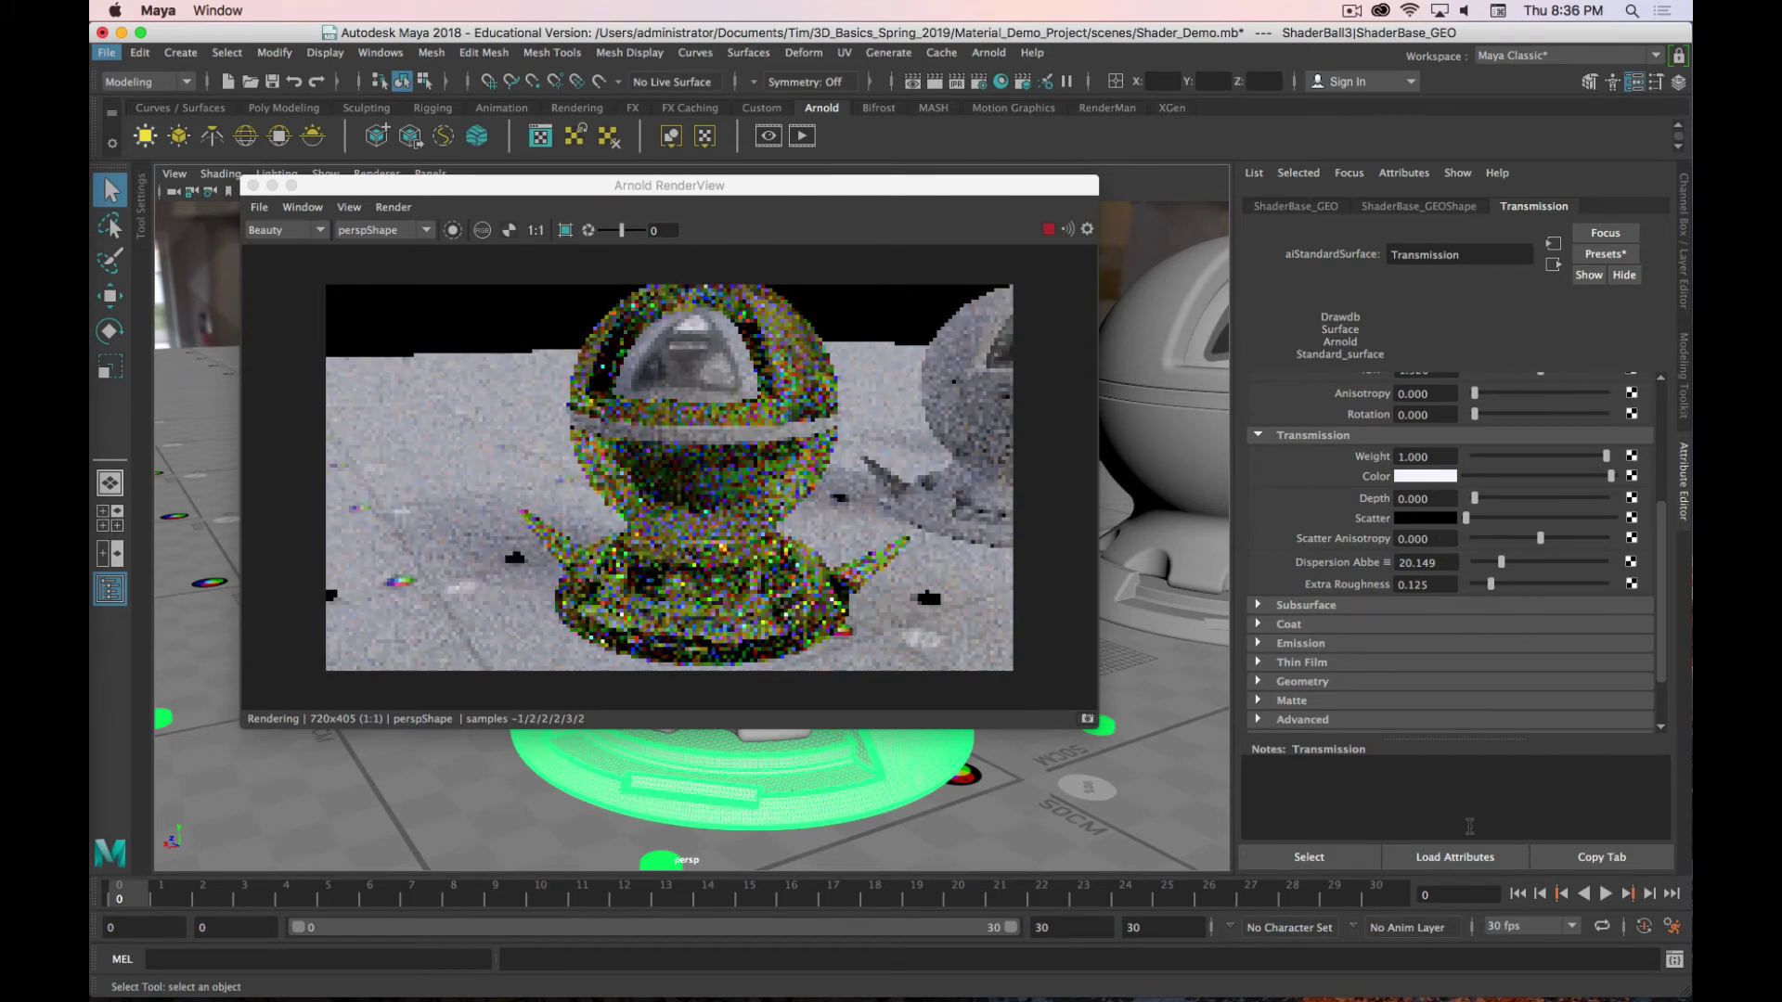
left_click_drag(1491, 584, 1474, 584)
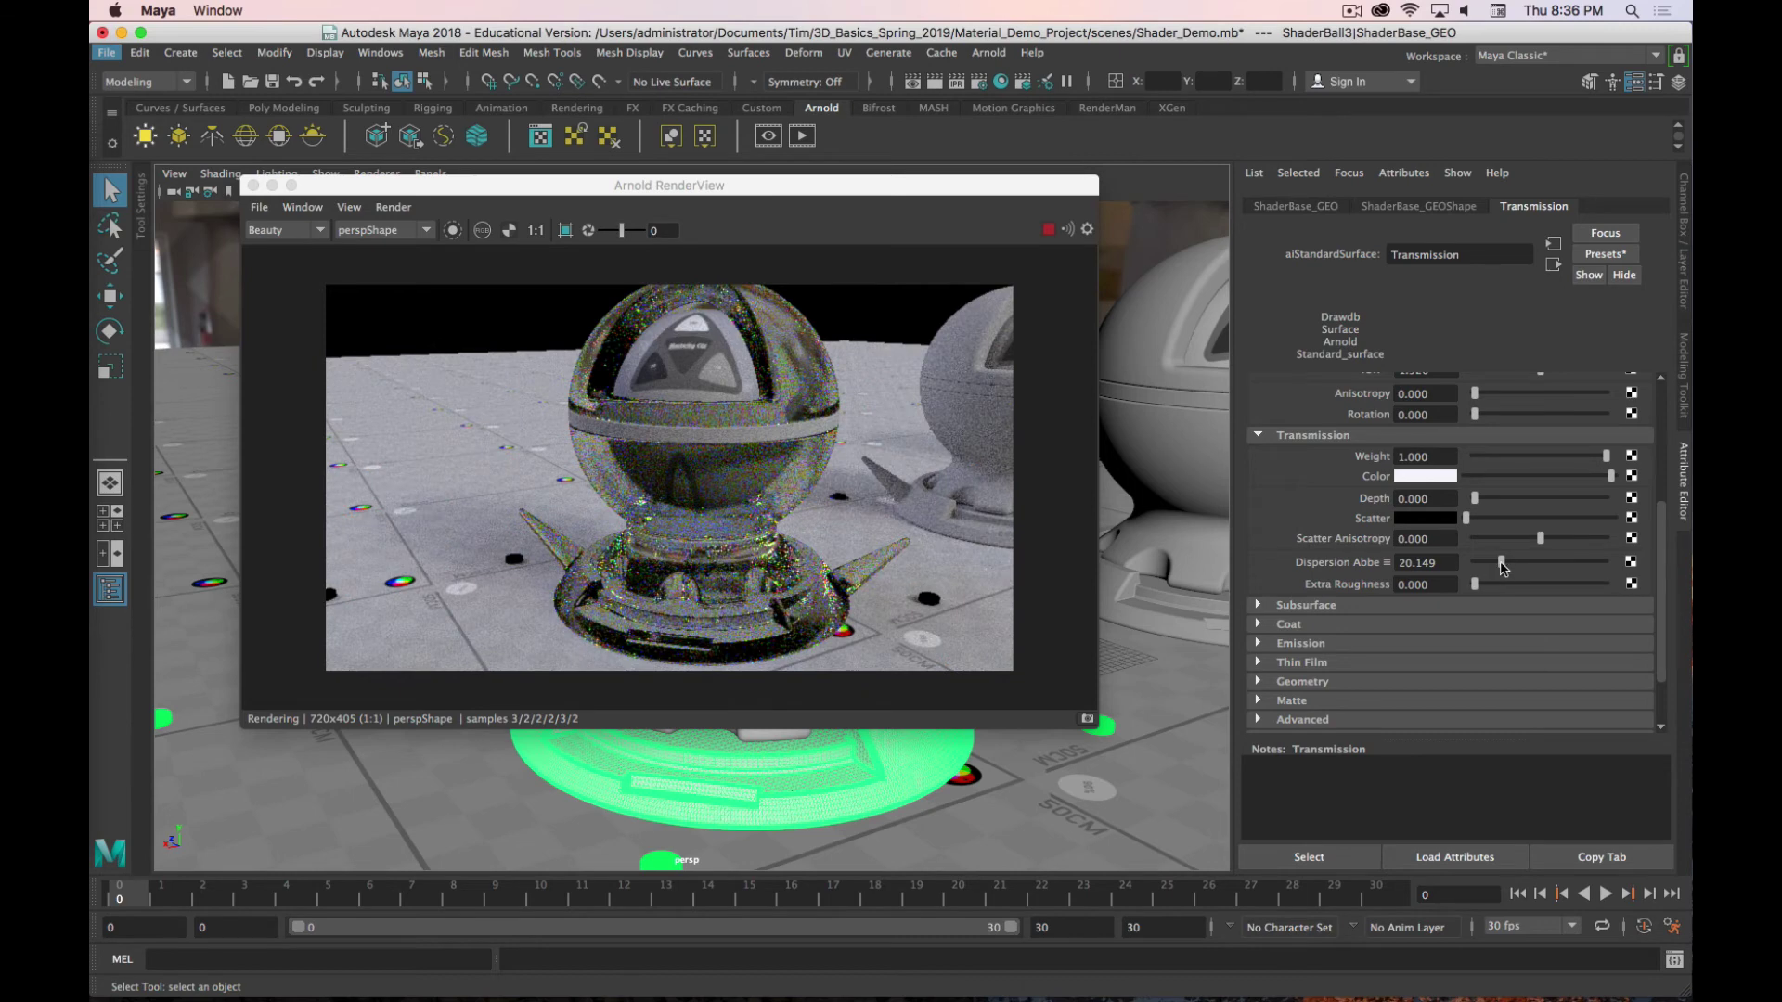
left_click_drag(1501, 564, 1472, 563)
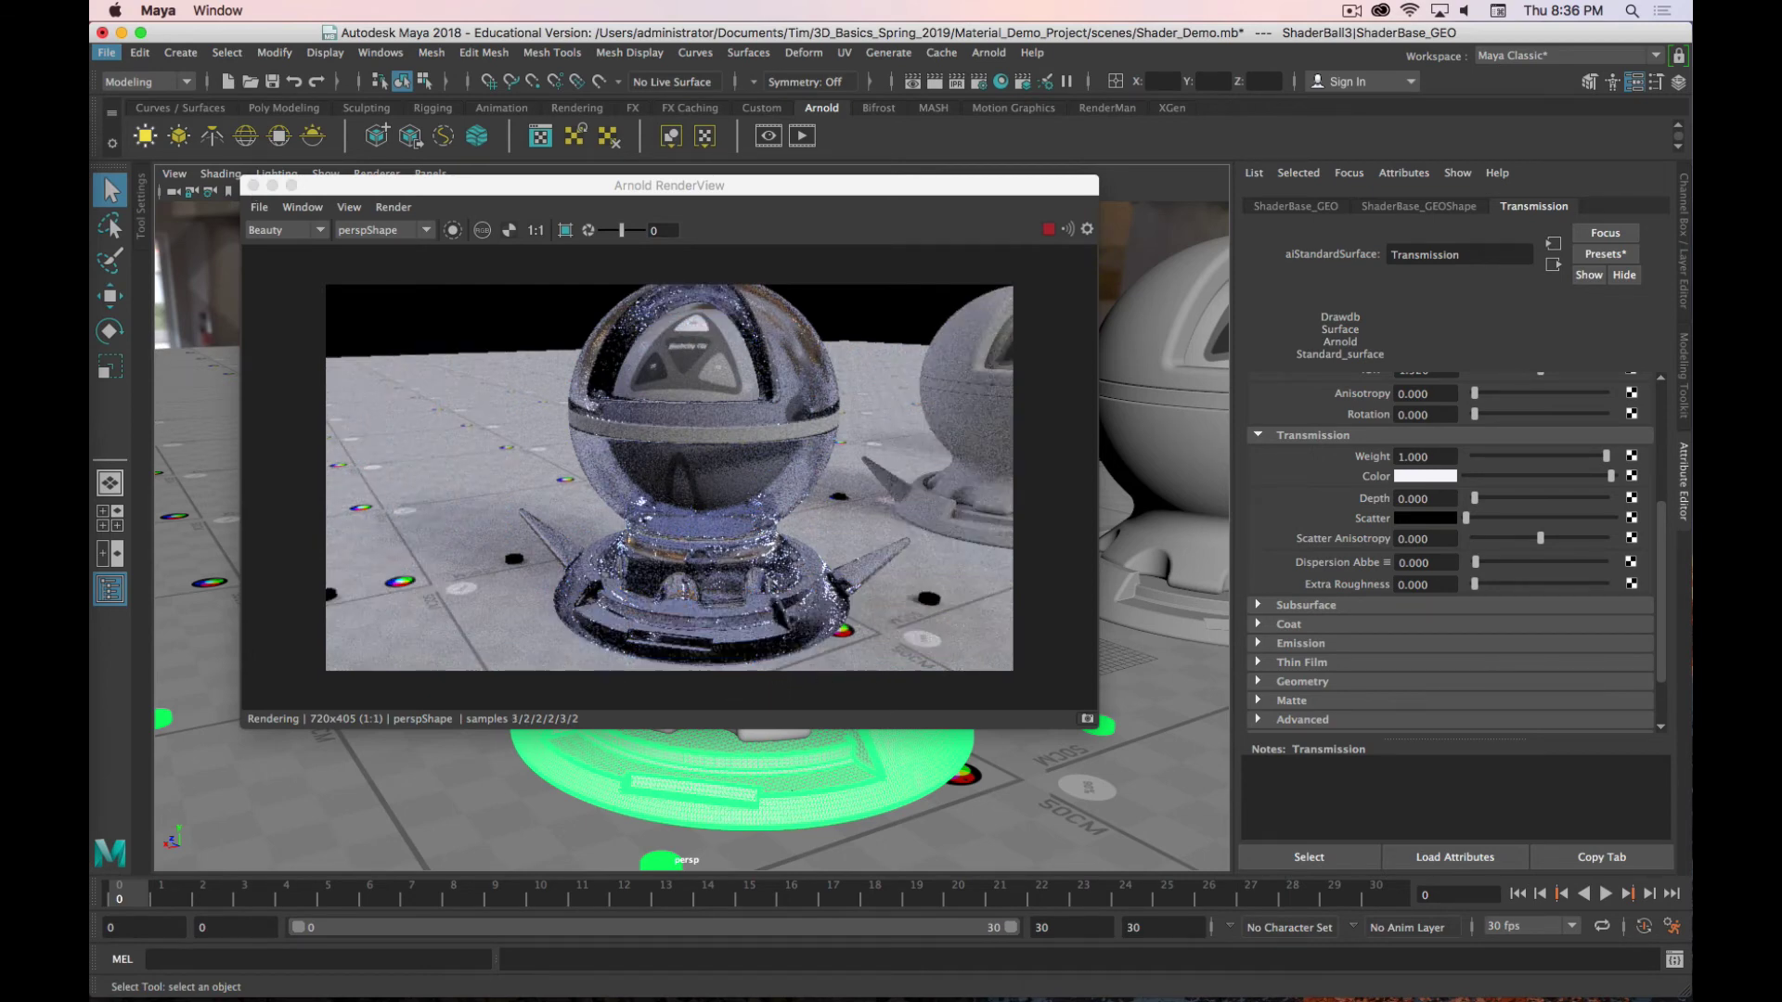
Step: Select the base and ball meshes of the unshaded shader ball beside the glass one and assign them a new aiStandardSurface material
key("super+period")
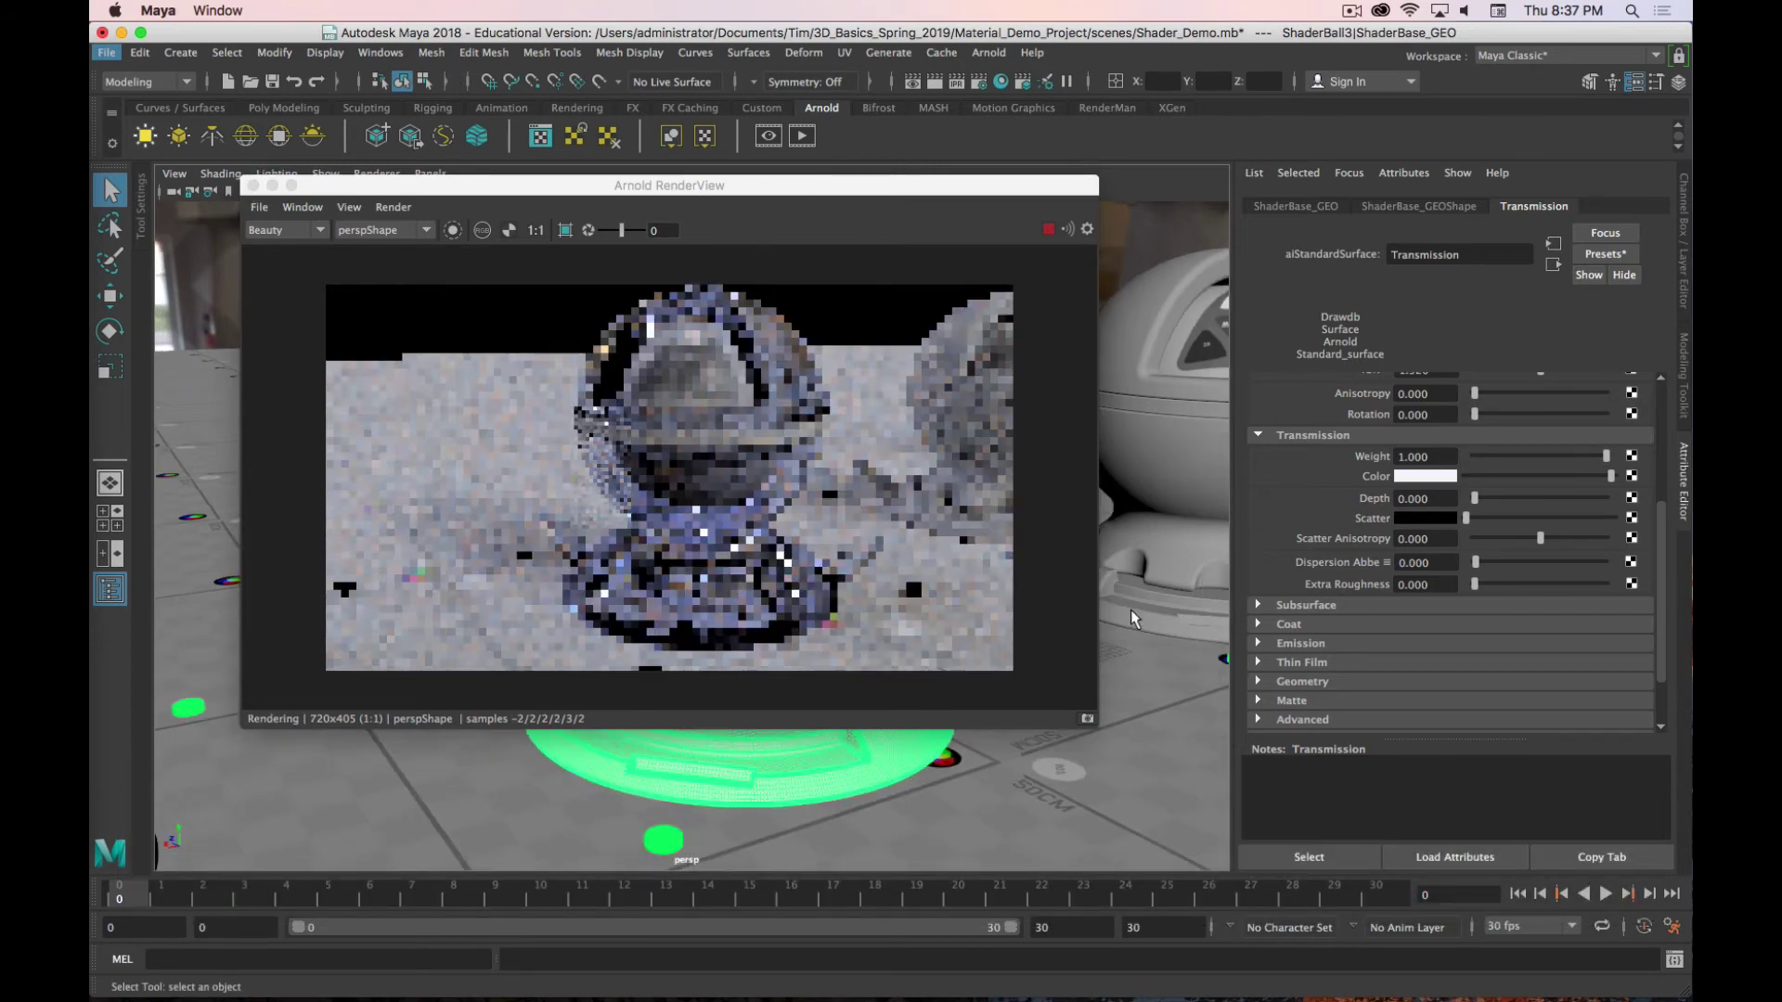
left_click_drag(1130, 609, 838, 153, "alt")
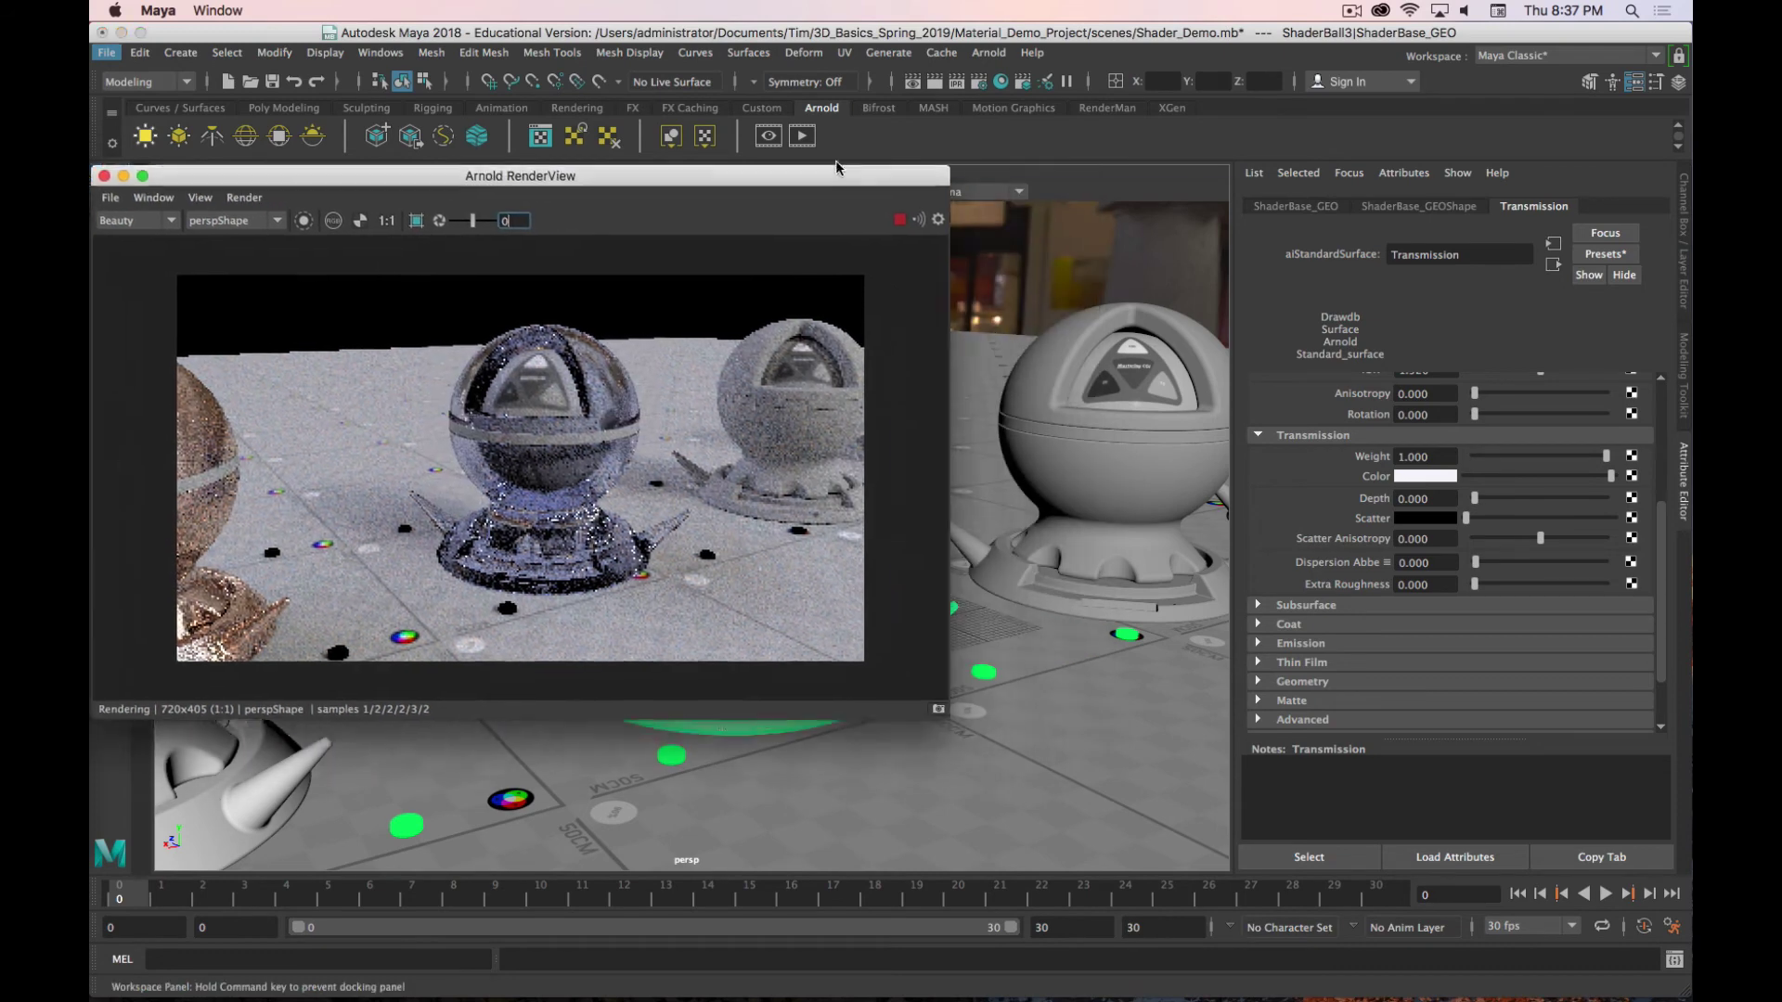
left_click(1087, 516)
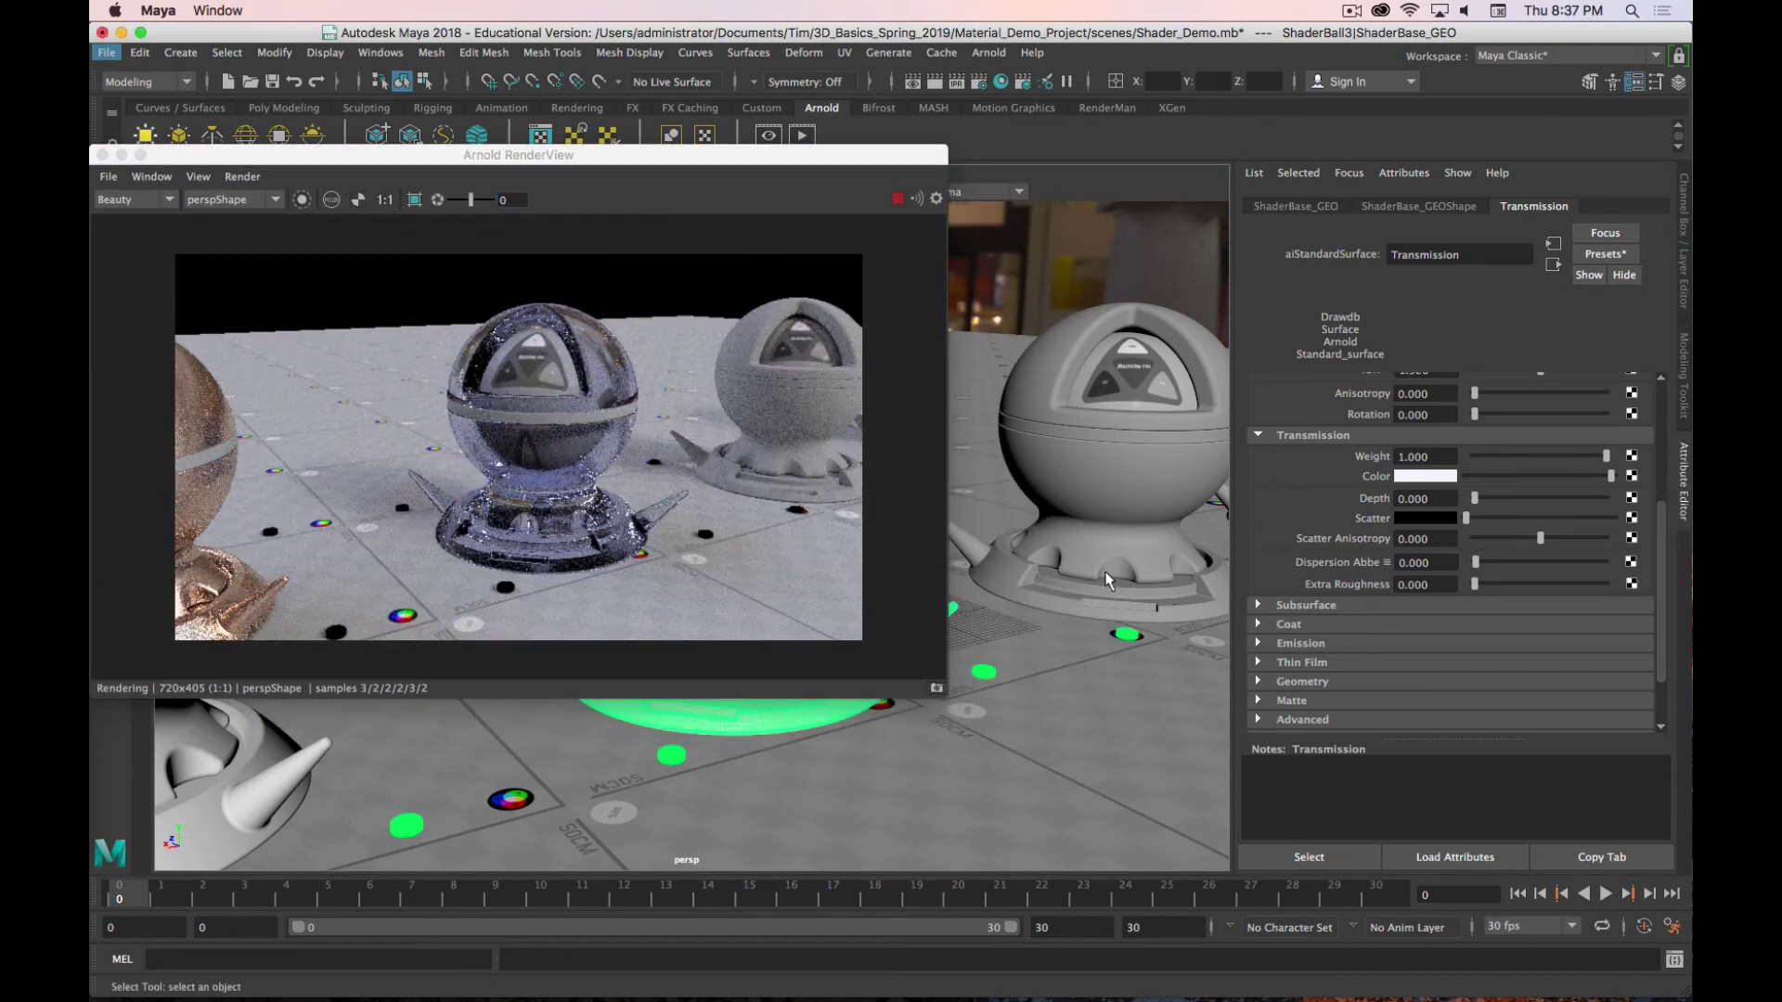
left_click(1129, 464, "shift")
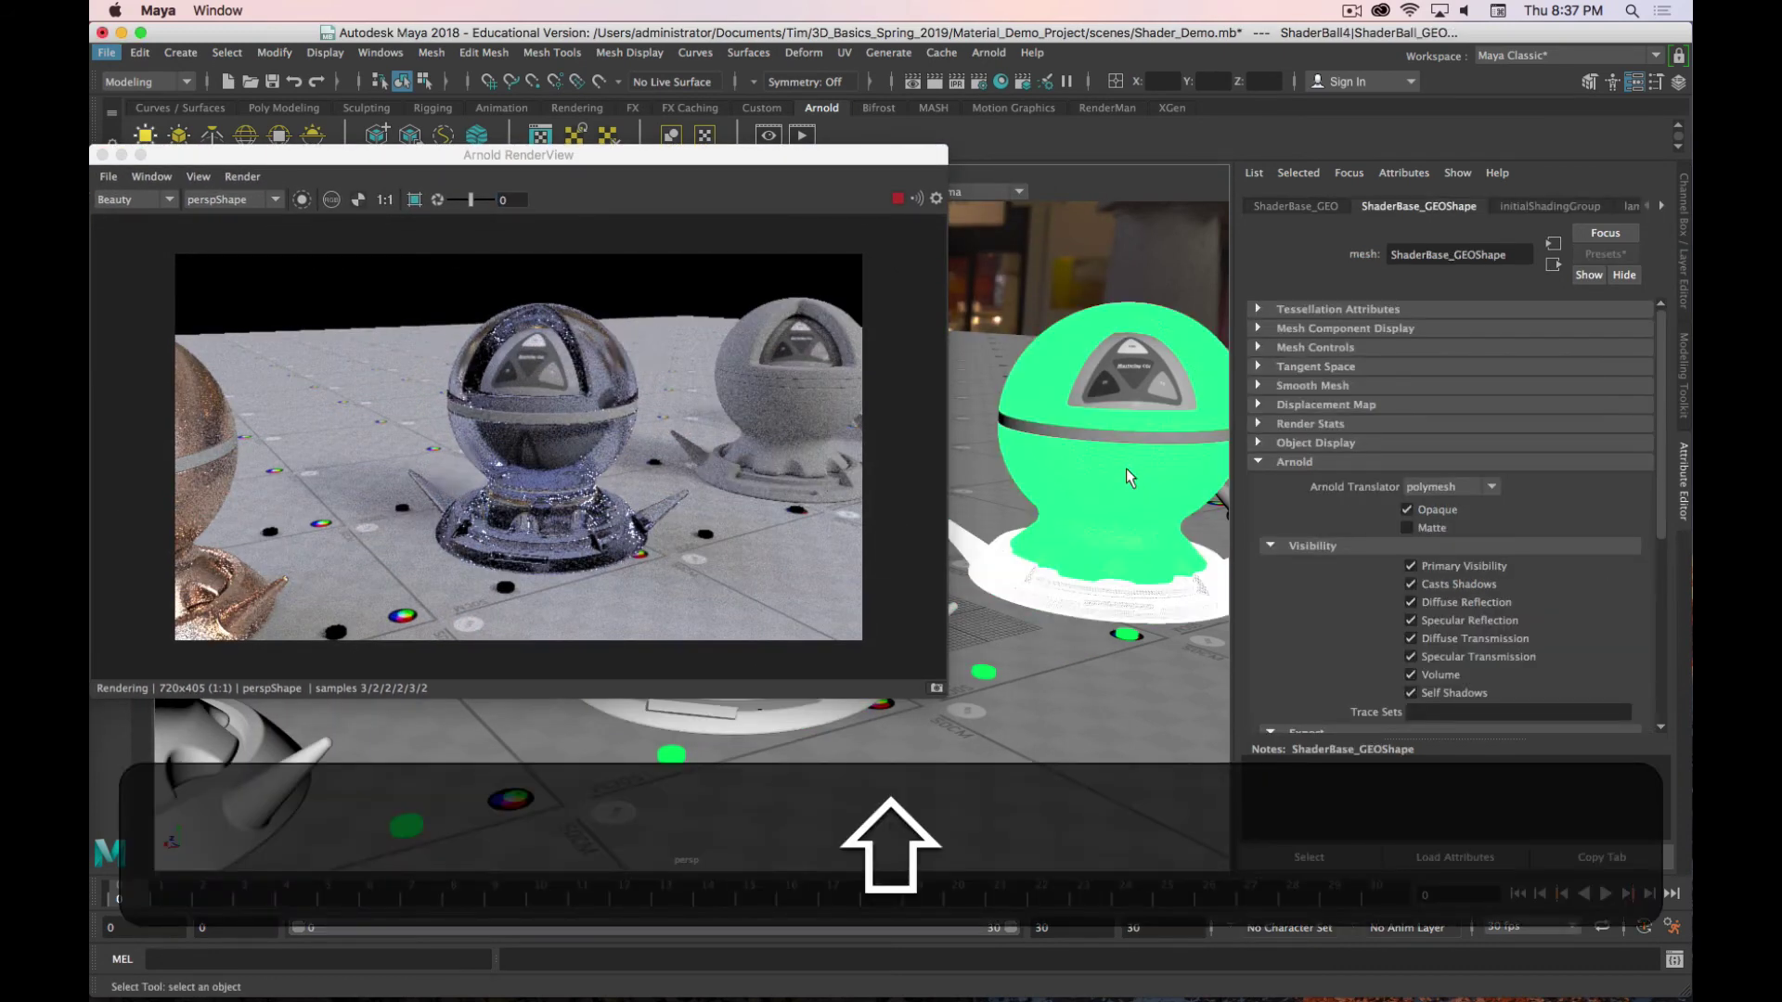
right_click_drag(1112, 433, 1100, 923)
left_click(635, 260)
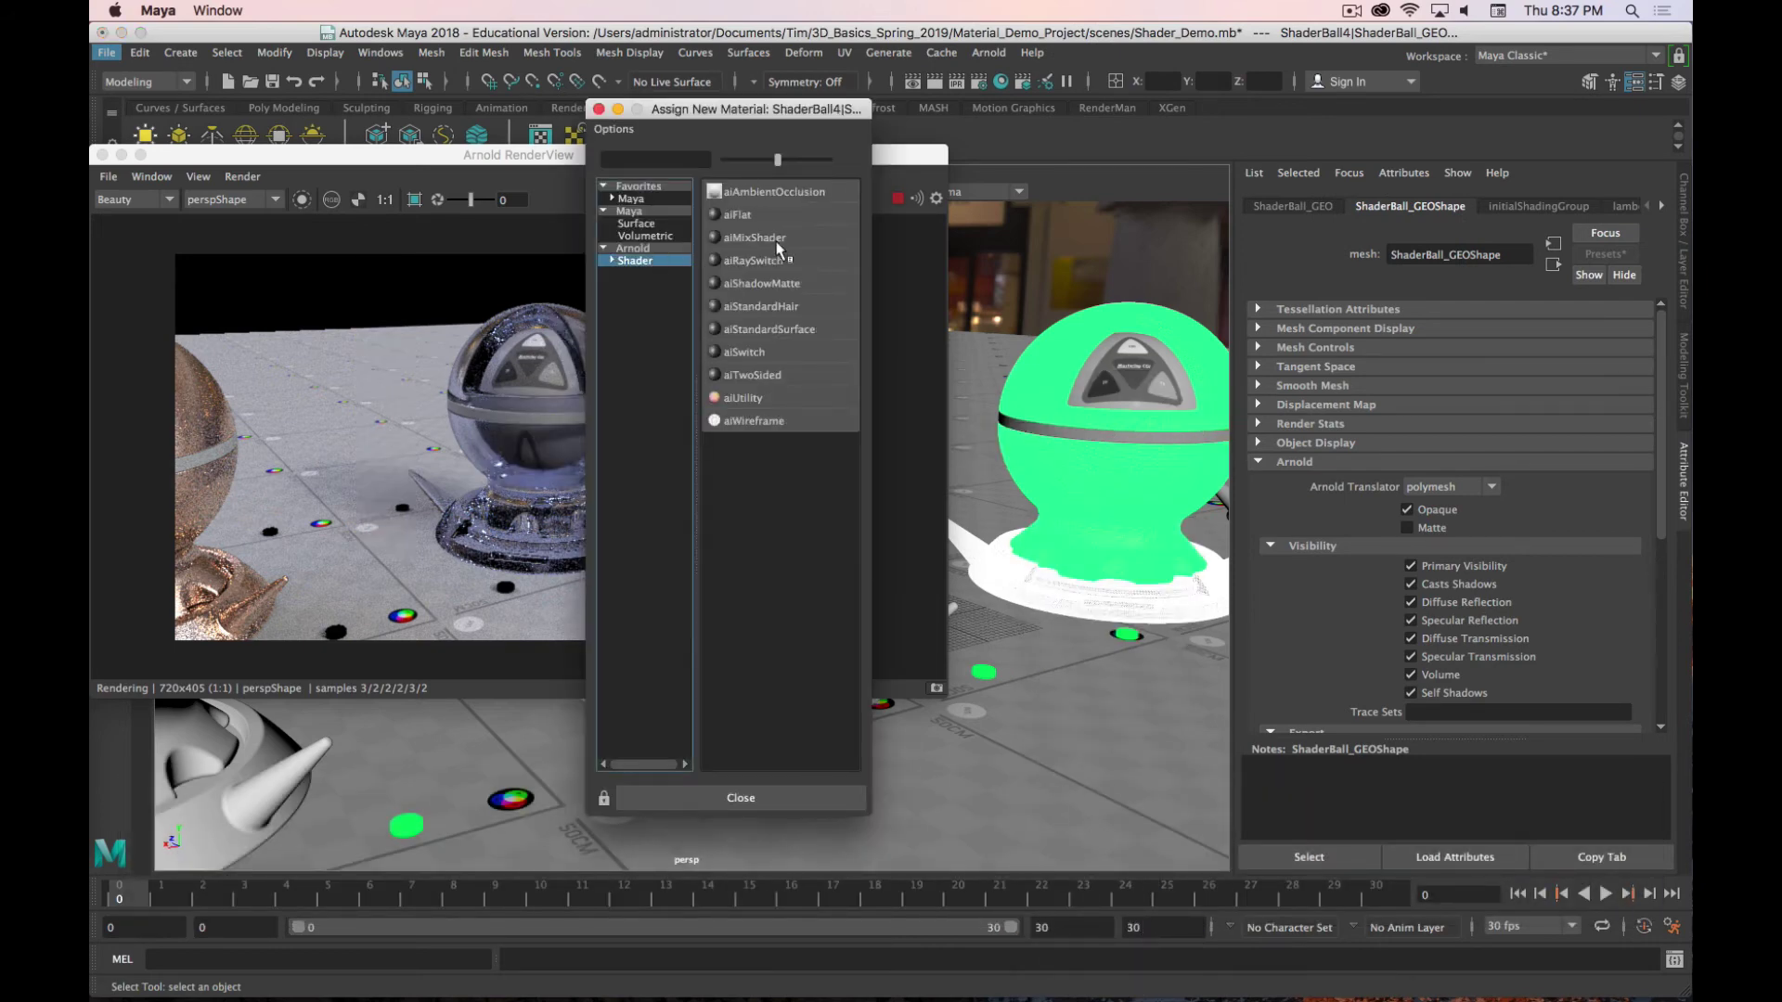
left_click(770, 330)
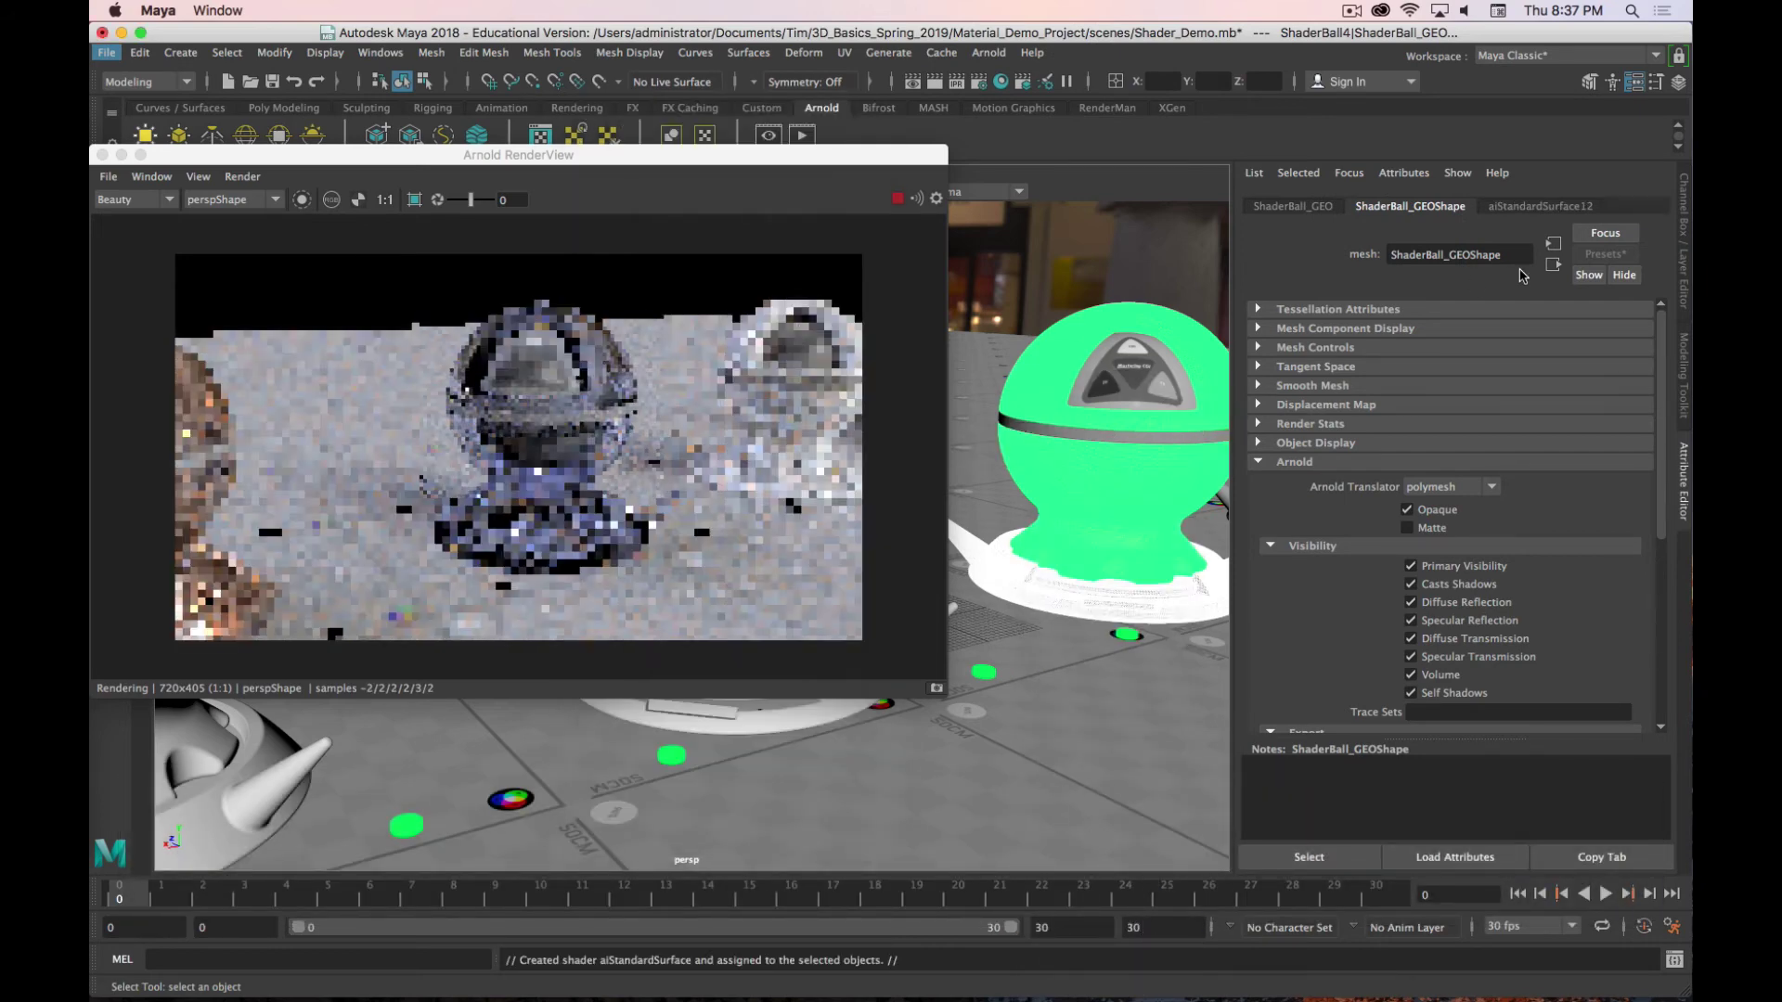
Step: Rename the new aiStandardSurface material as Subsurface
double_click(1490, 249)
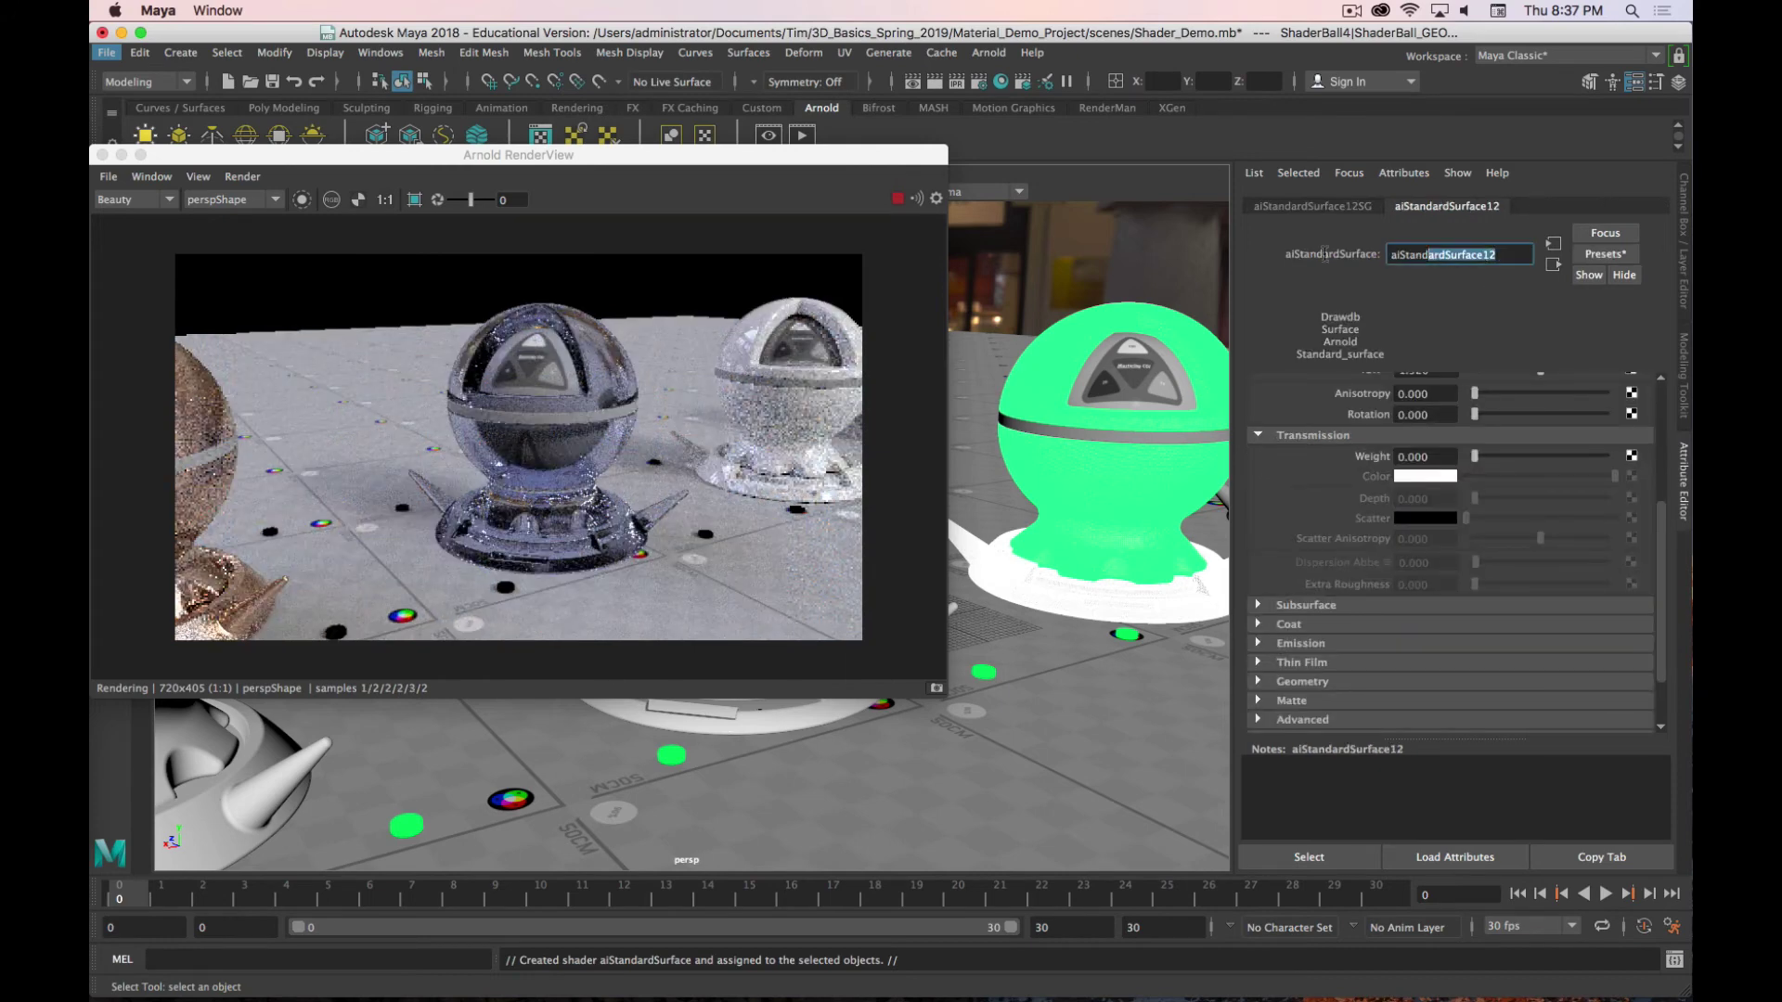
type("Subs")
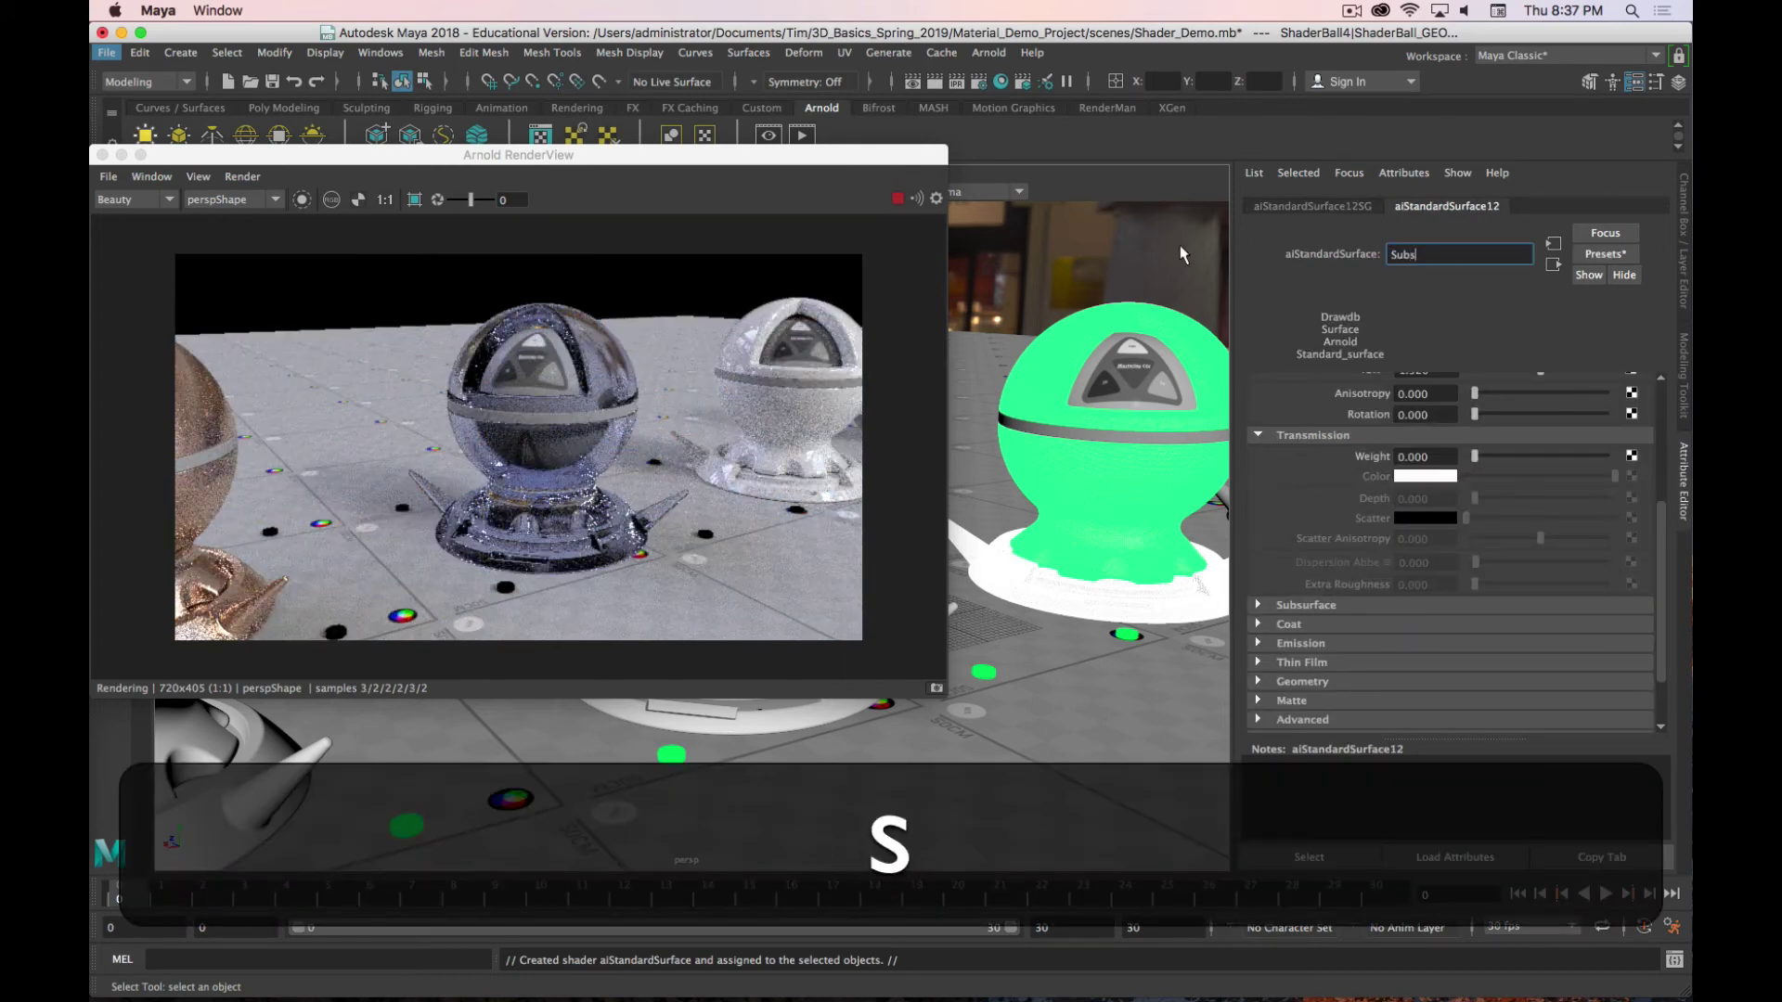
type("urface")
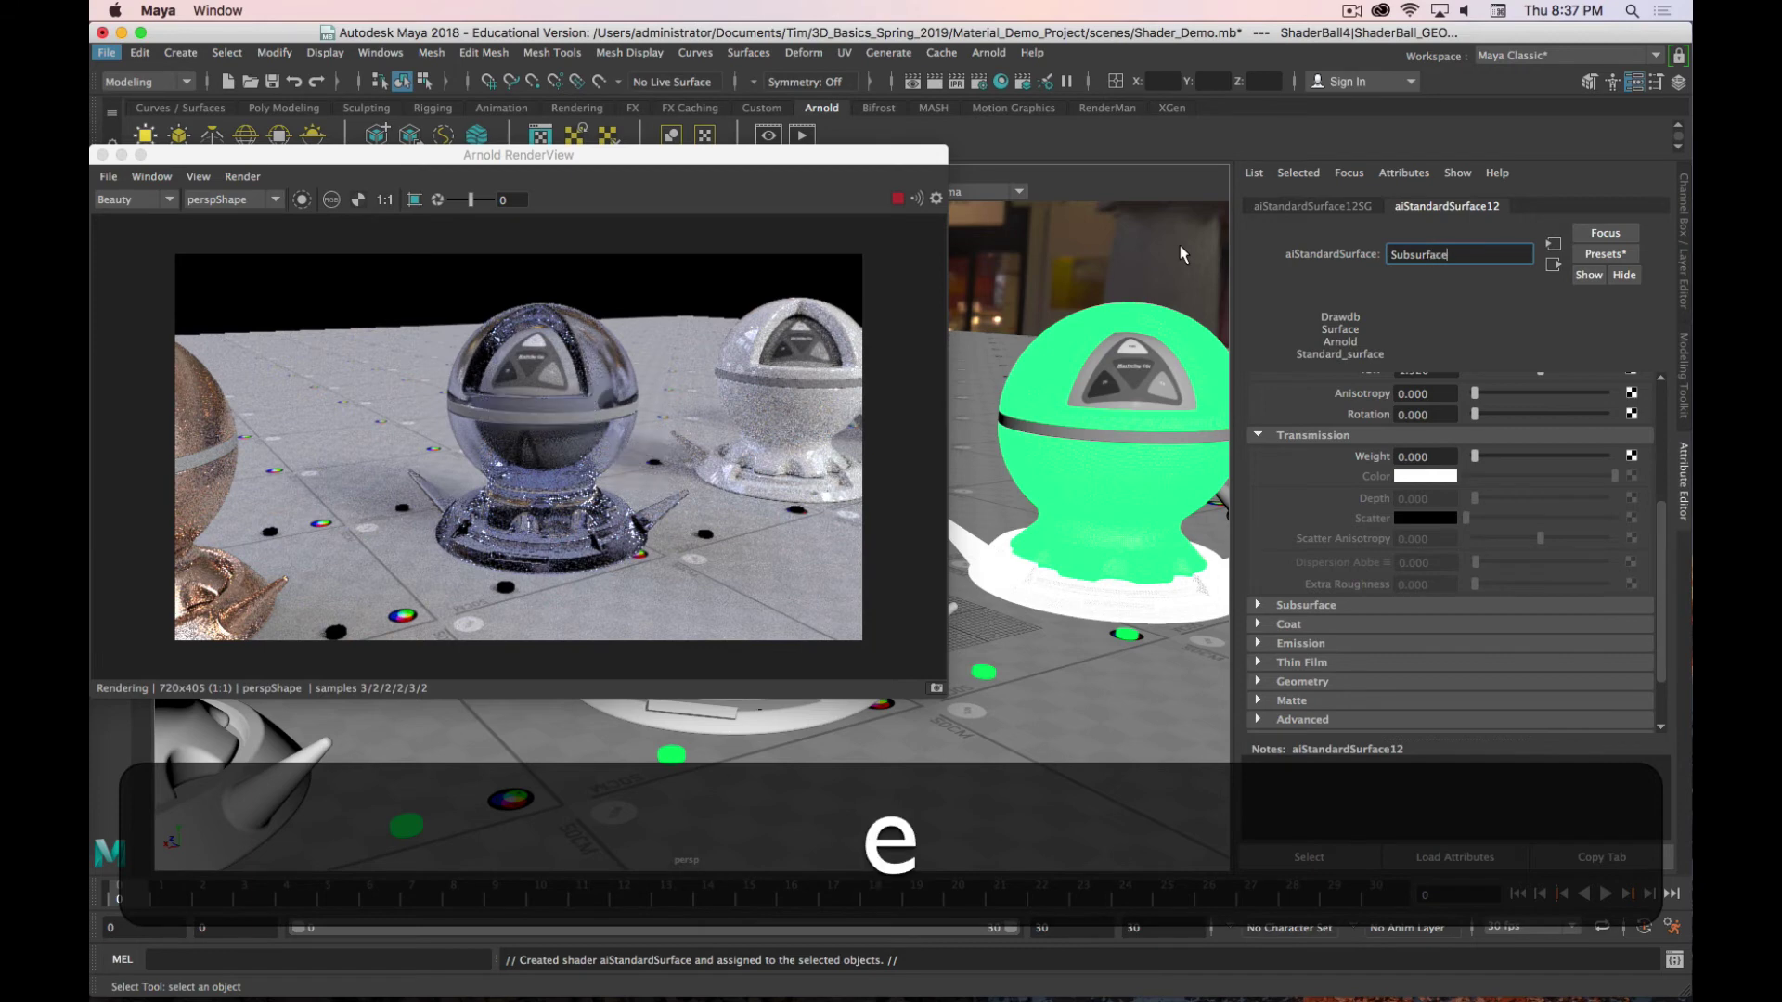
key("Return")
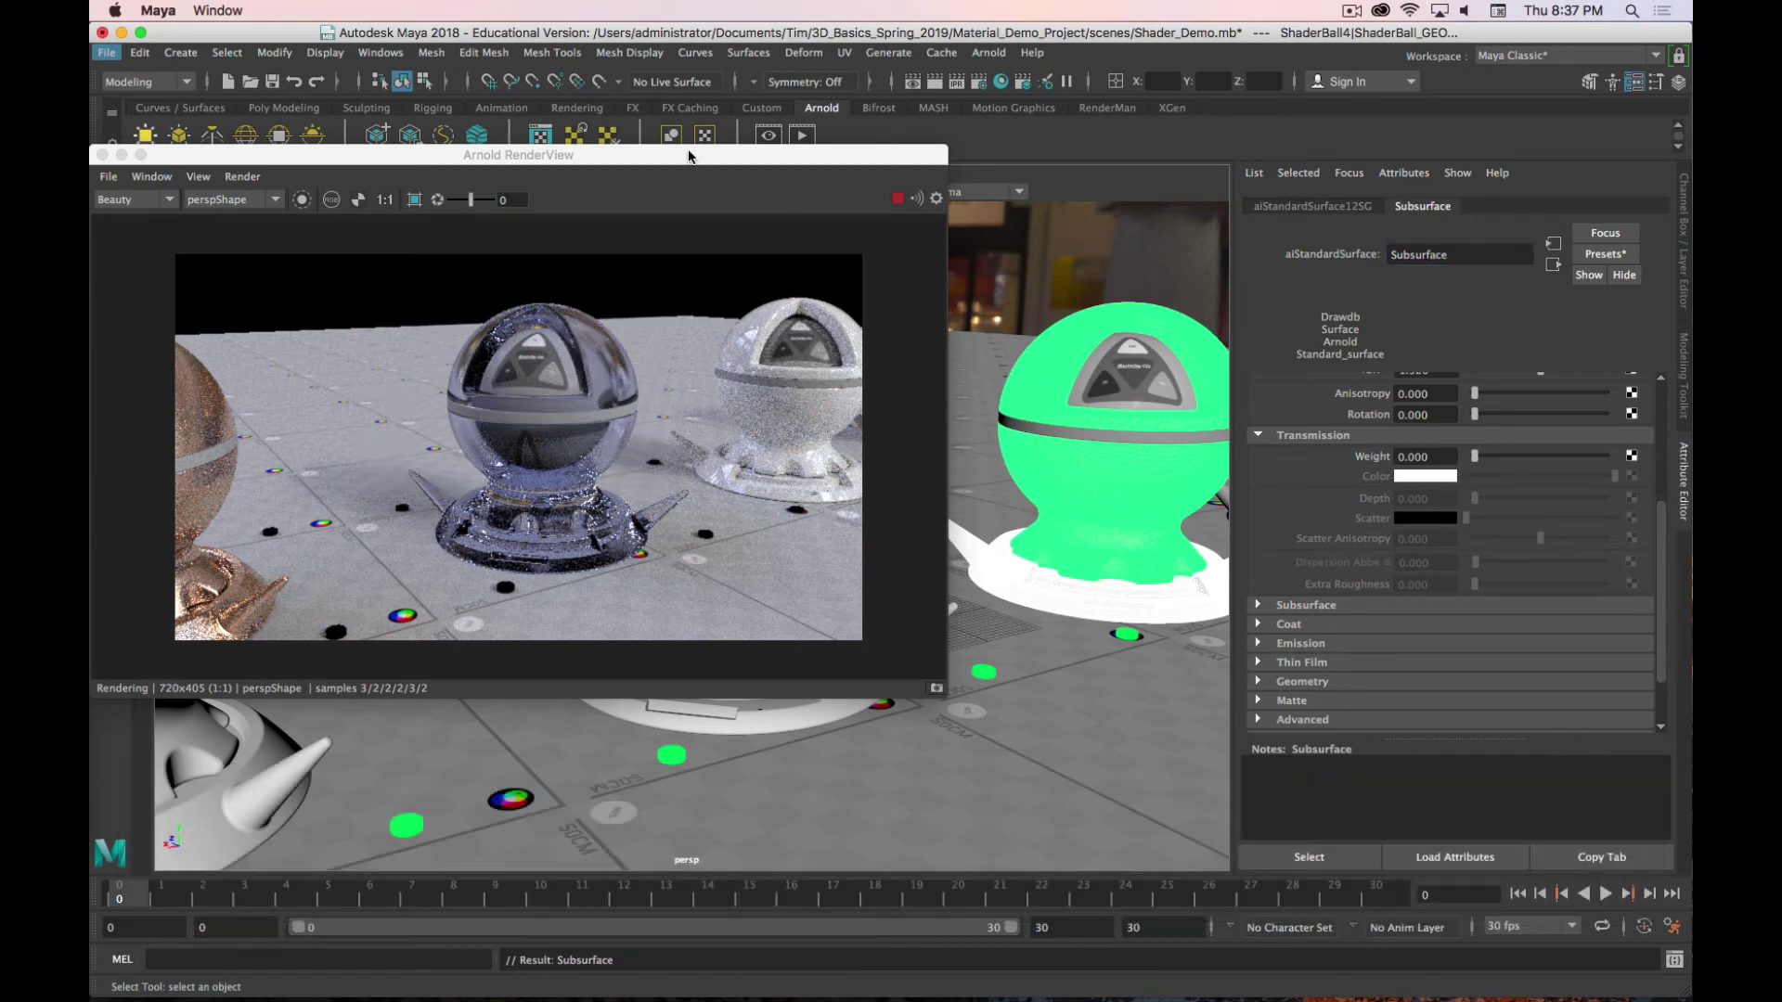
Step: Collapse the Transmission attributes and expand the Subsurface attributes of the Subsurface material
left_click_drag(738, 158, 941, 155)
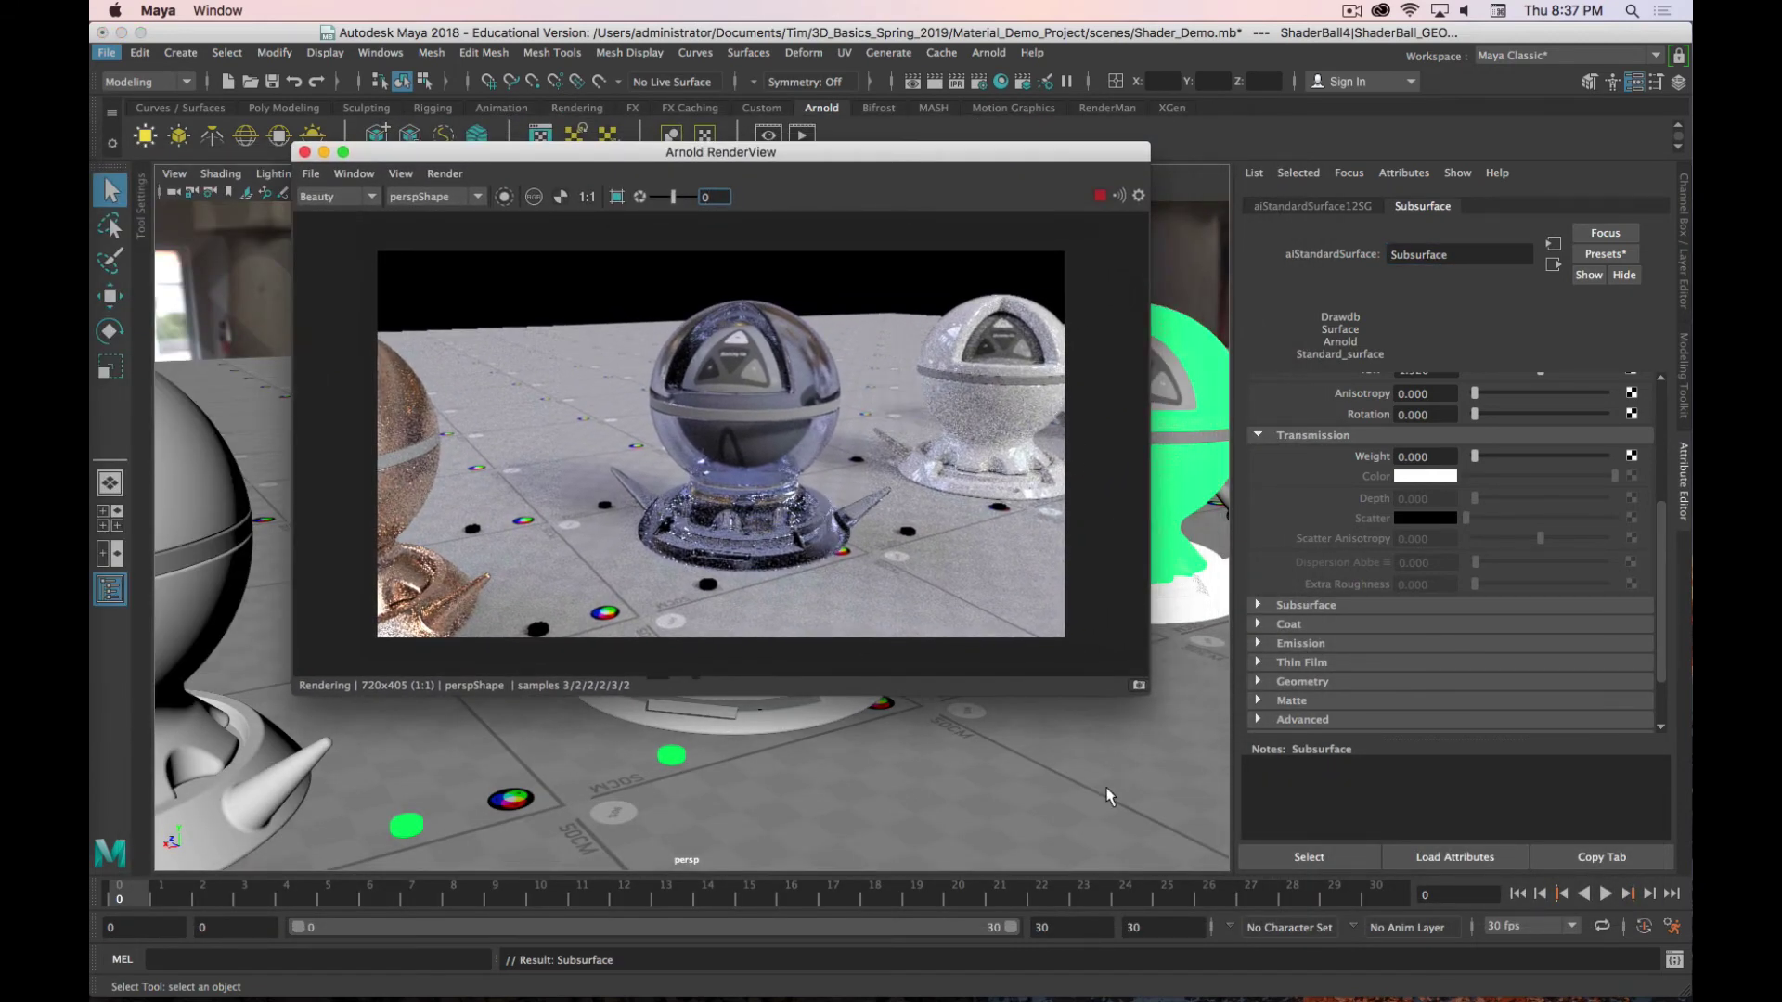
left_click_drag(1107, 796, 1171, 393, "alt")
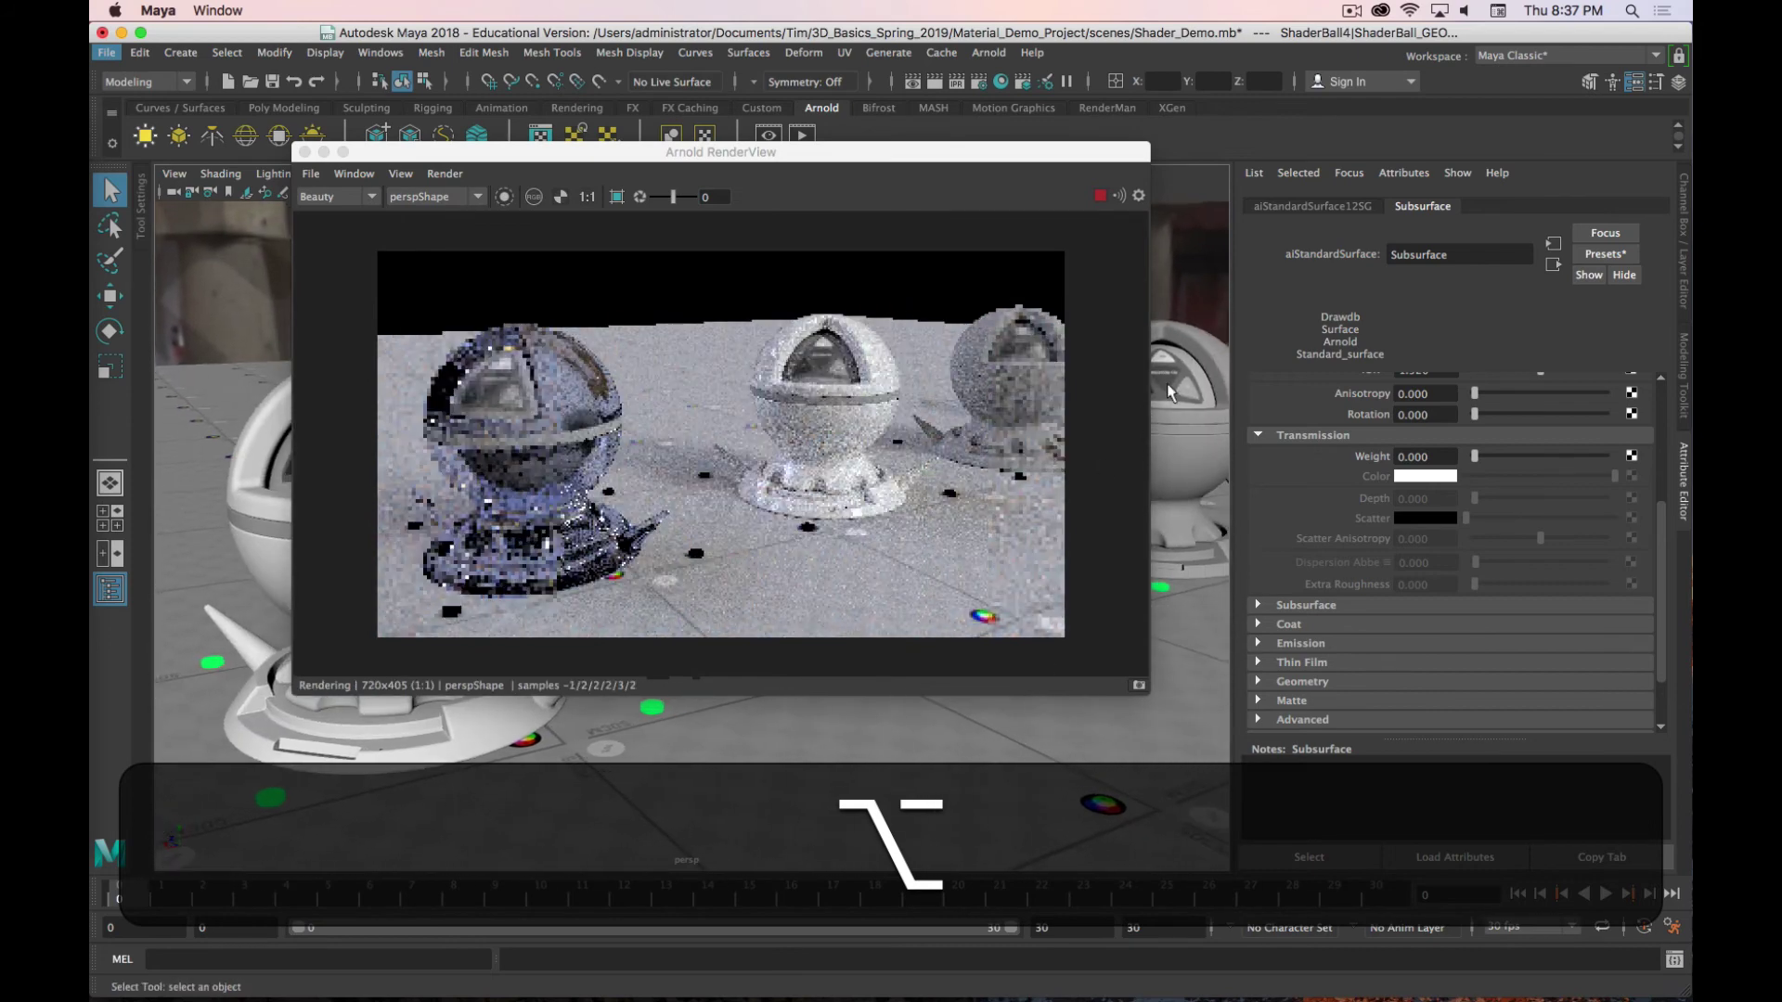
right_click_drag(1167, 393, 1158, 542, "alt")
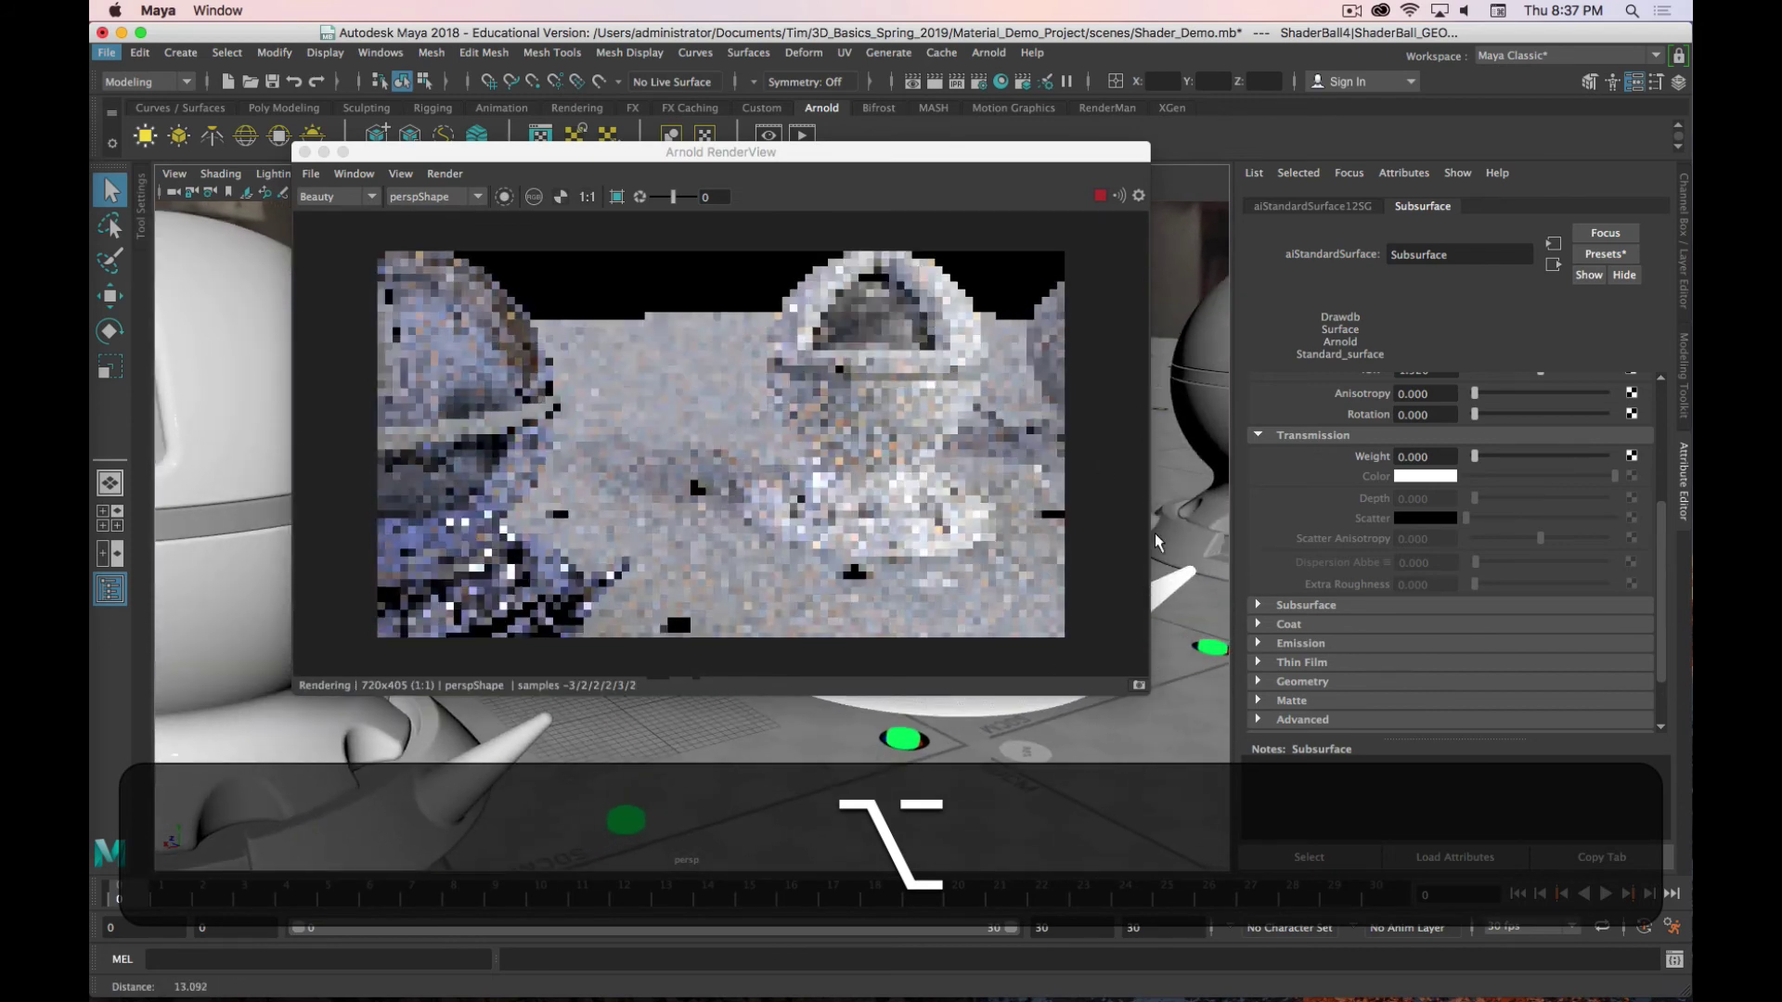
left_click_drag(644, 594, 130, 645, "alt")
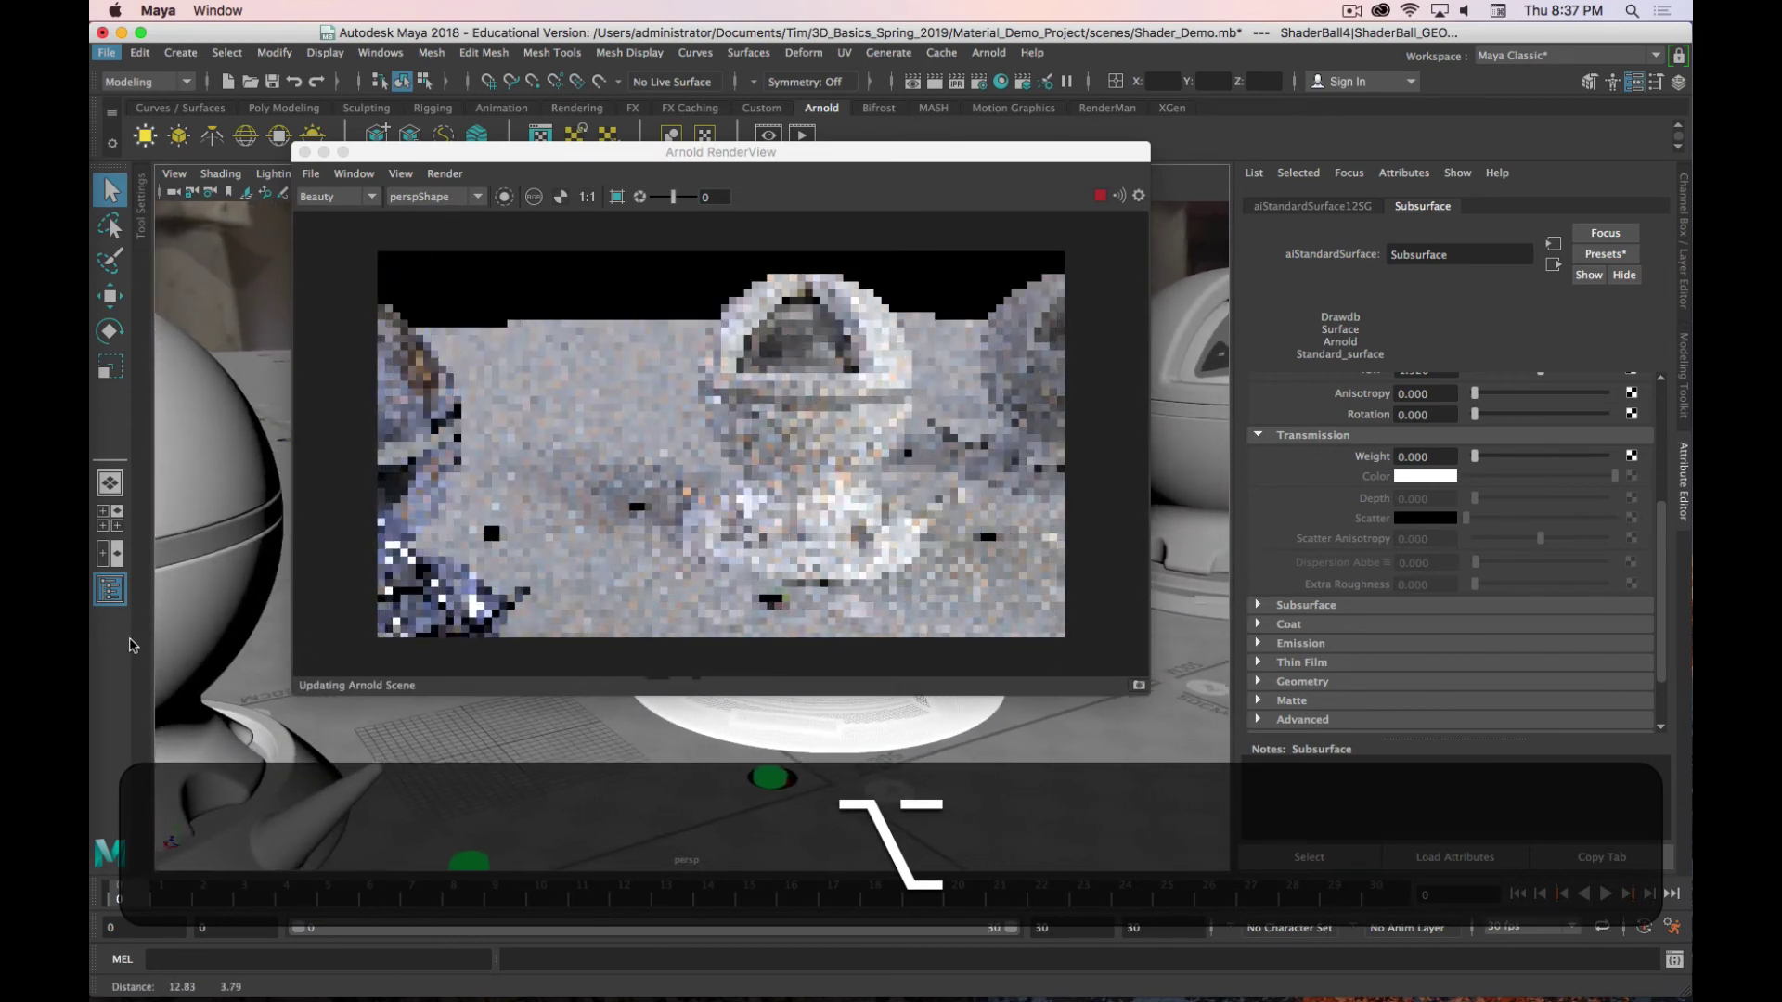
key("alt+f")
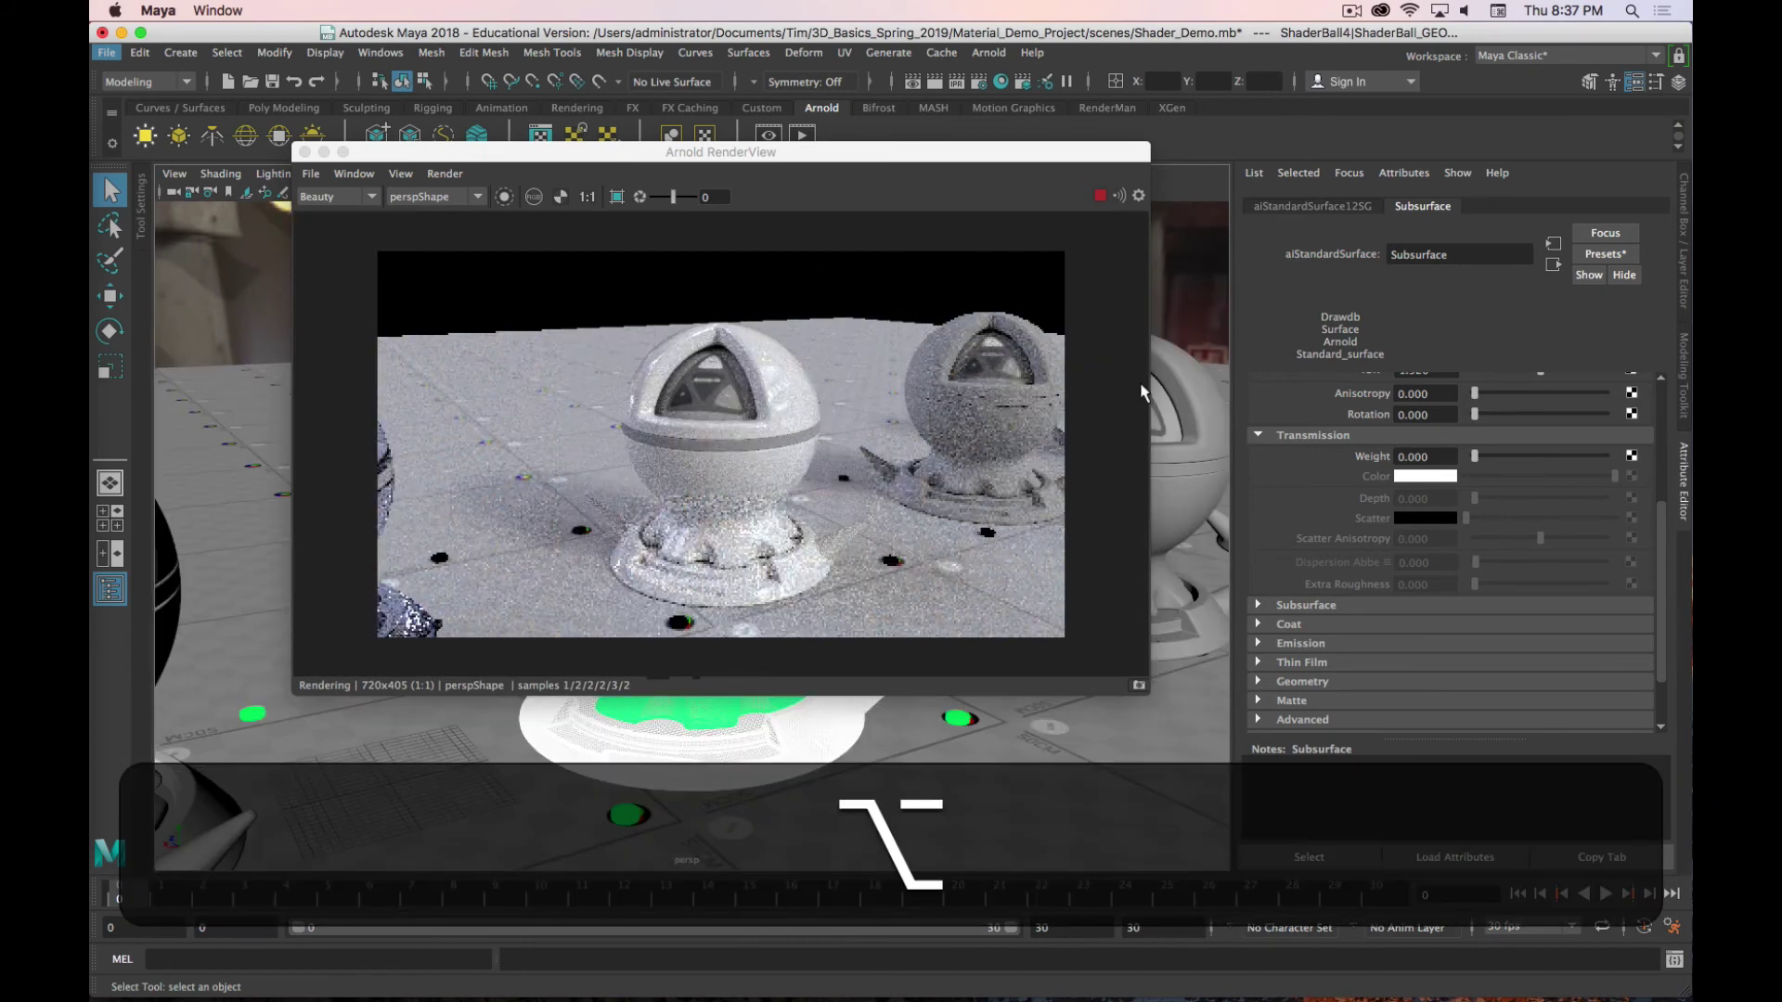
right_click_drag(1190, 308, 1183, 486, "alt")
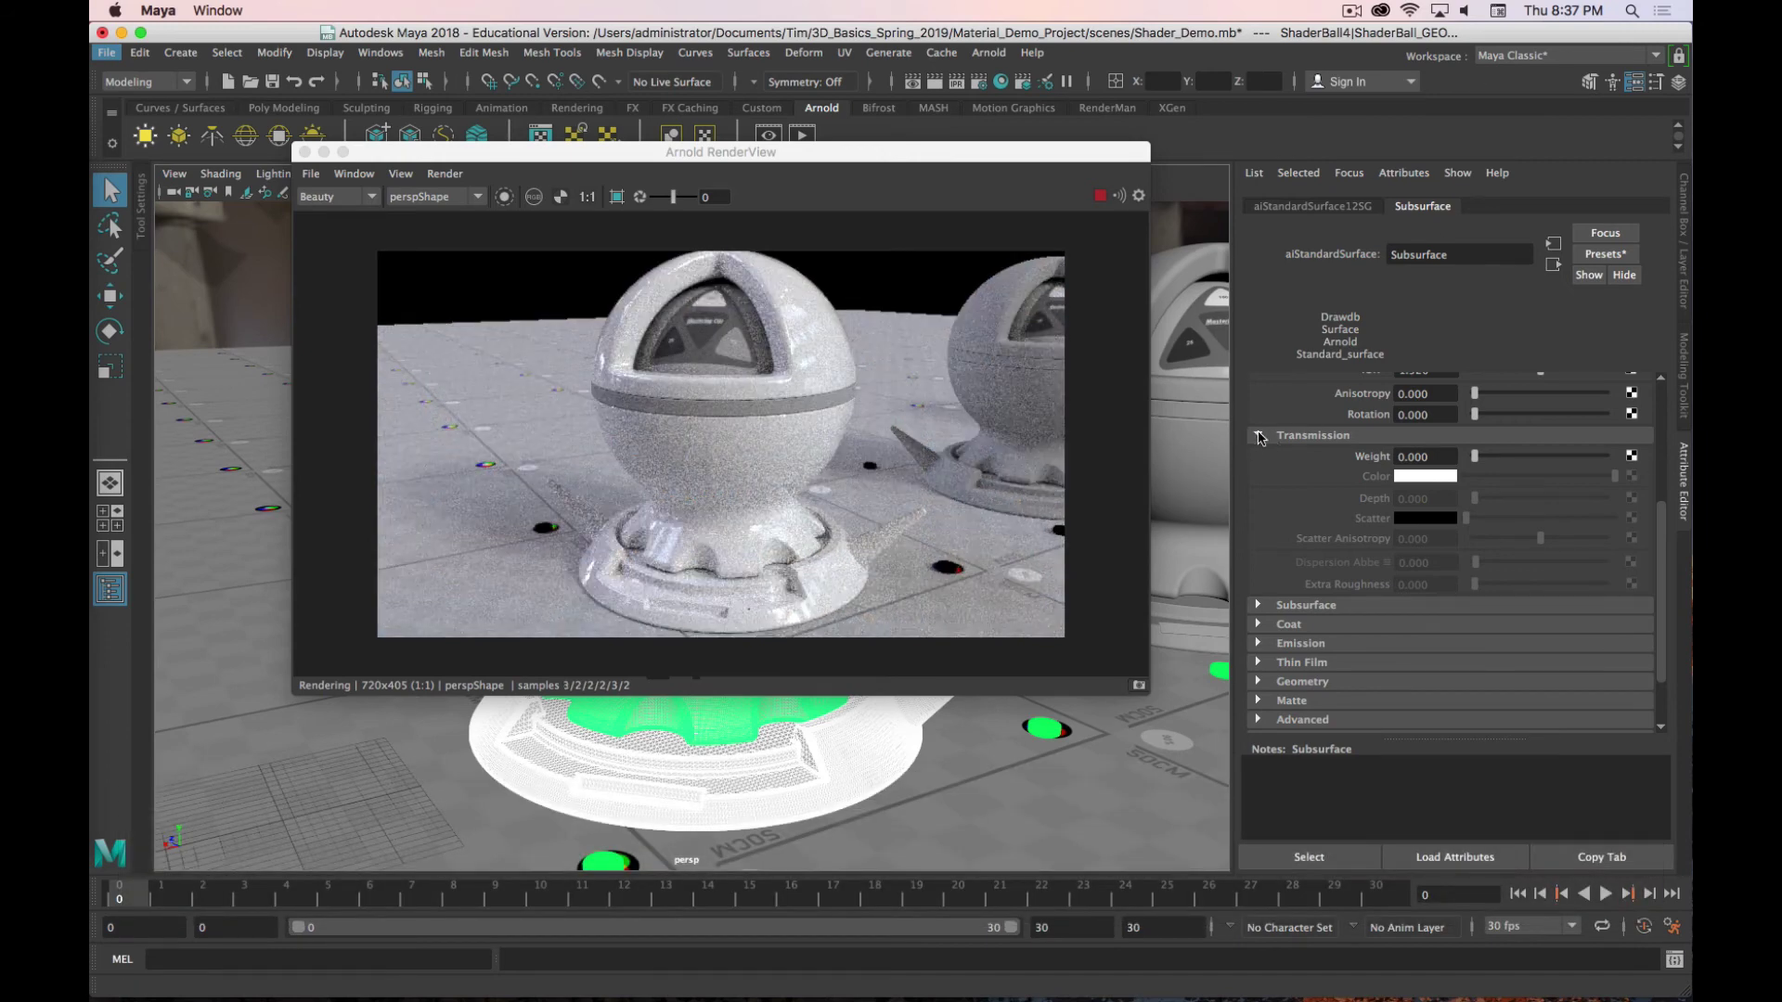
left_click(1258, 436)
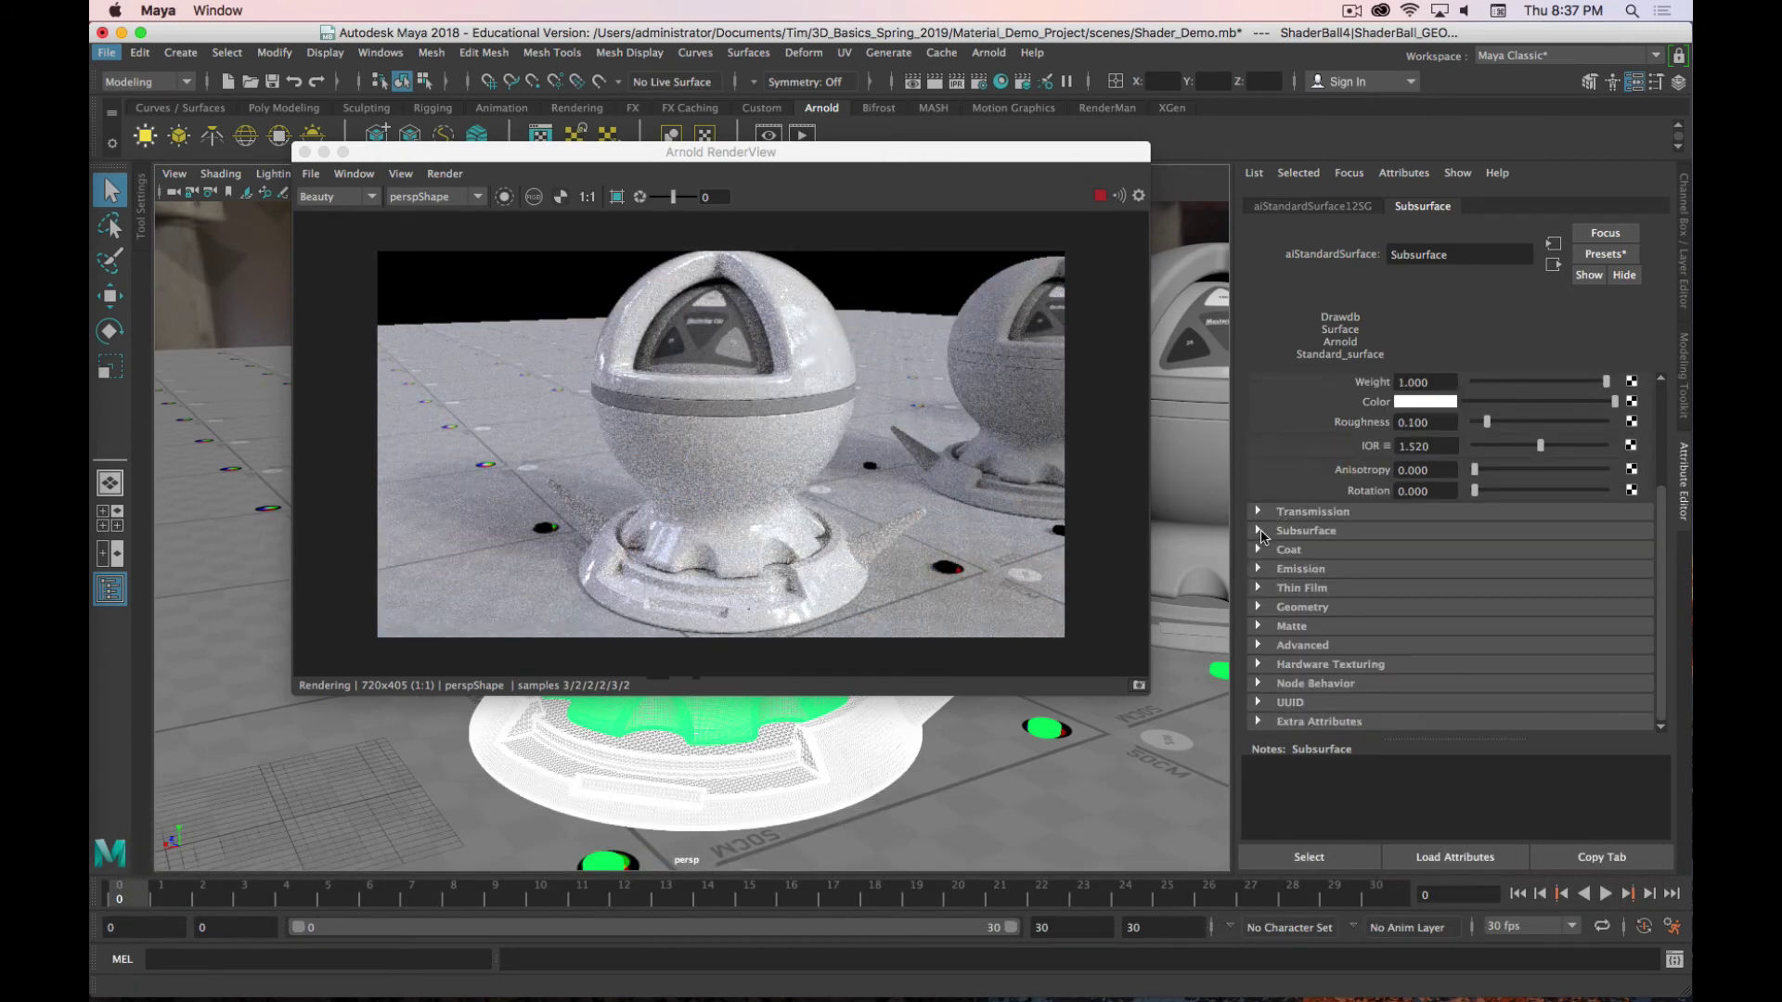
left_click(1259, 530)
scroll(1337, 544, "down", 2)
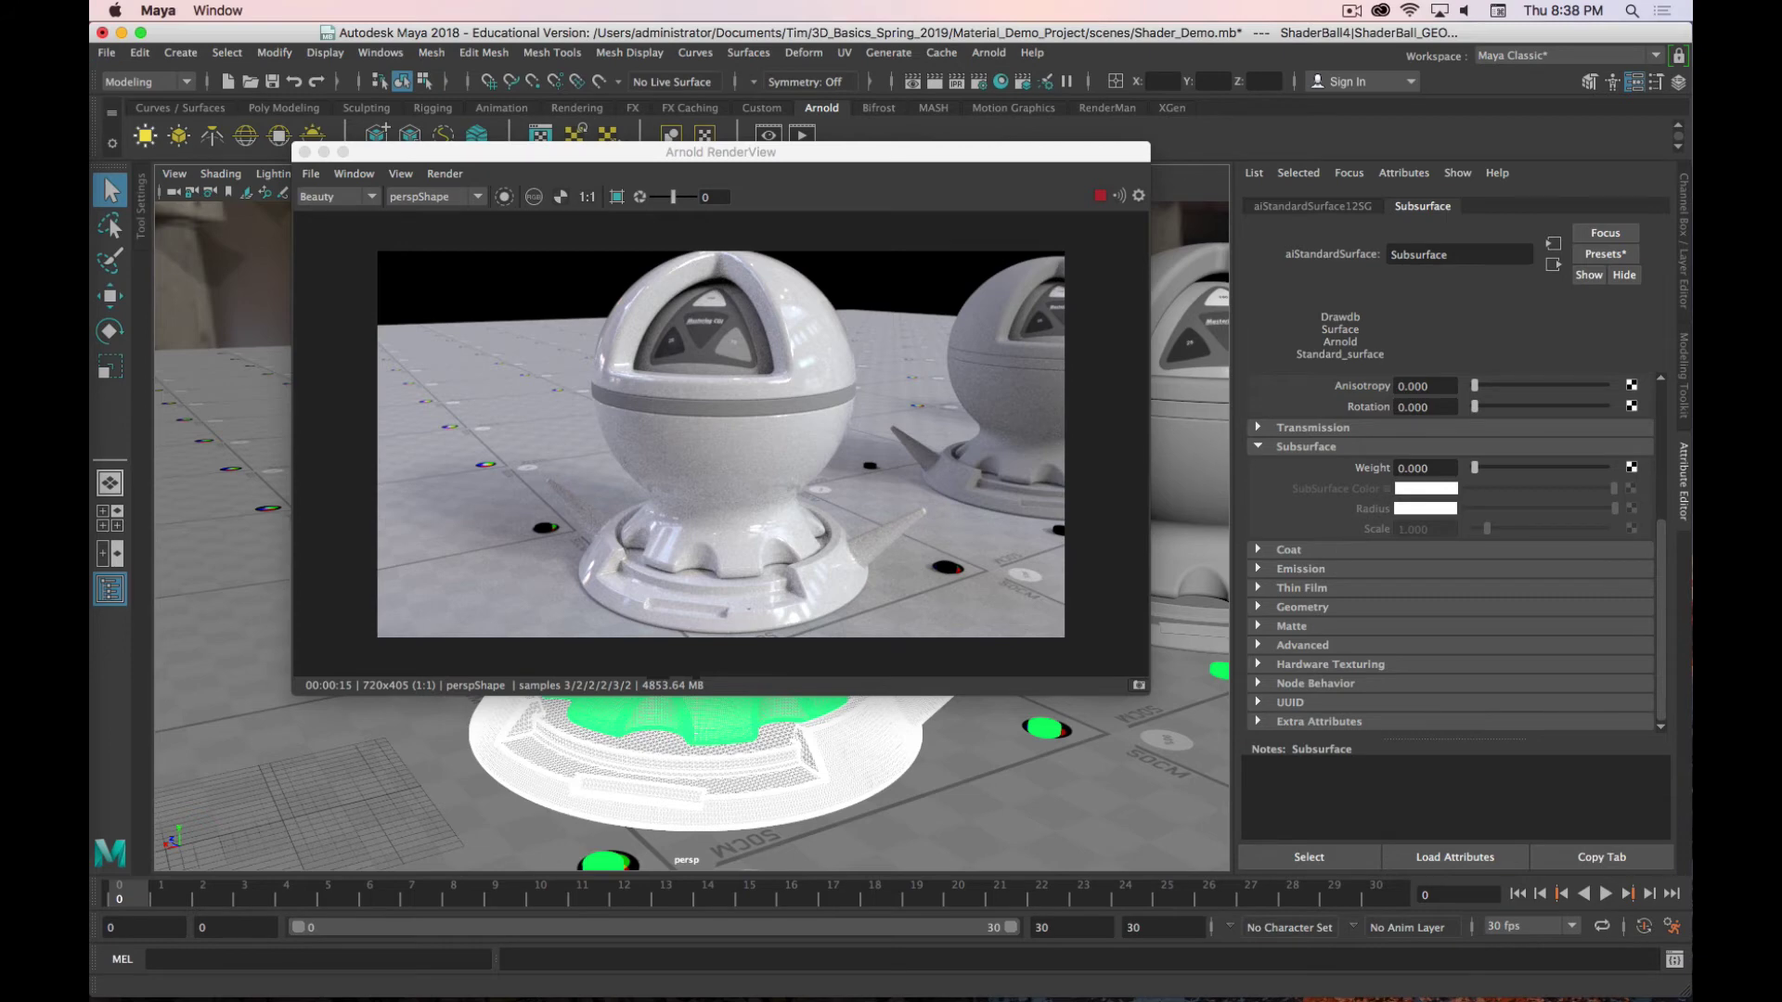
Step: Switch to Firefox, view the ivory pillar candle photo, and examine the Subsurface documentation from its introduction through the Color examples
key("super+Tab")
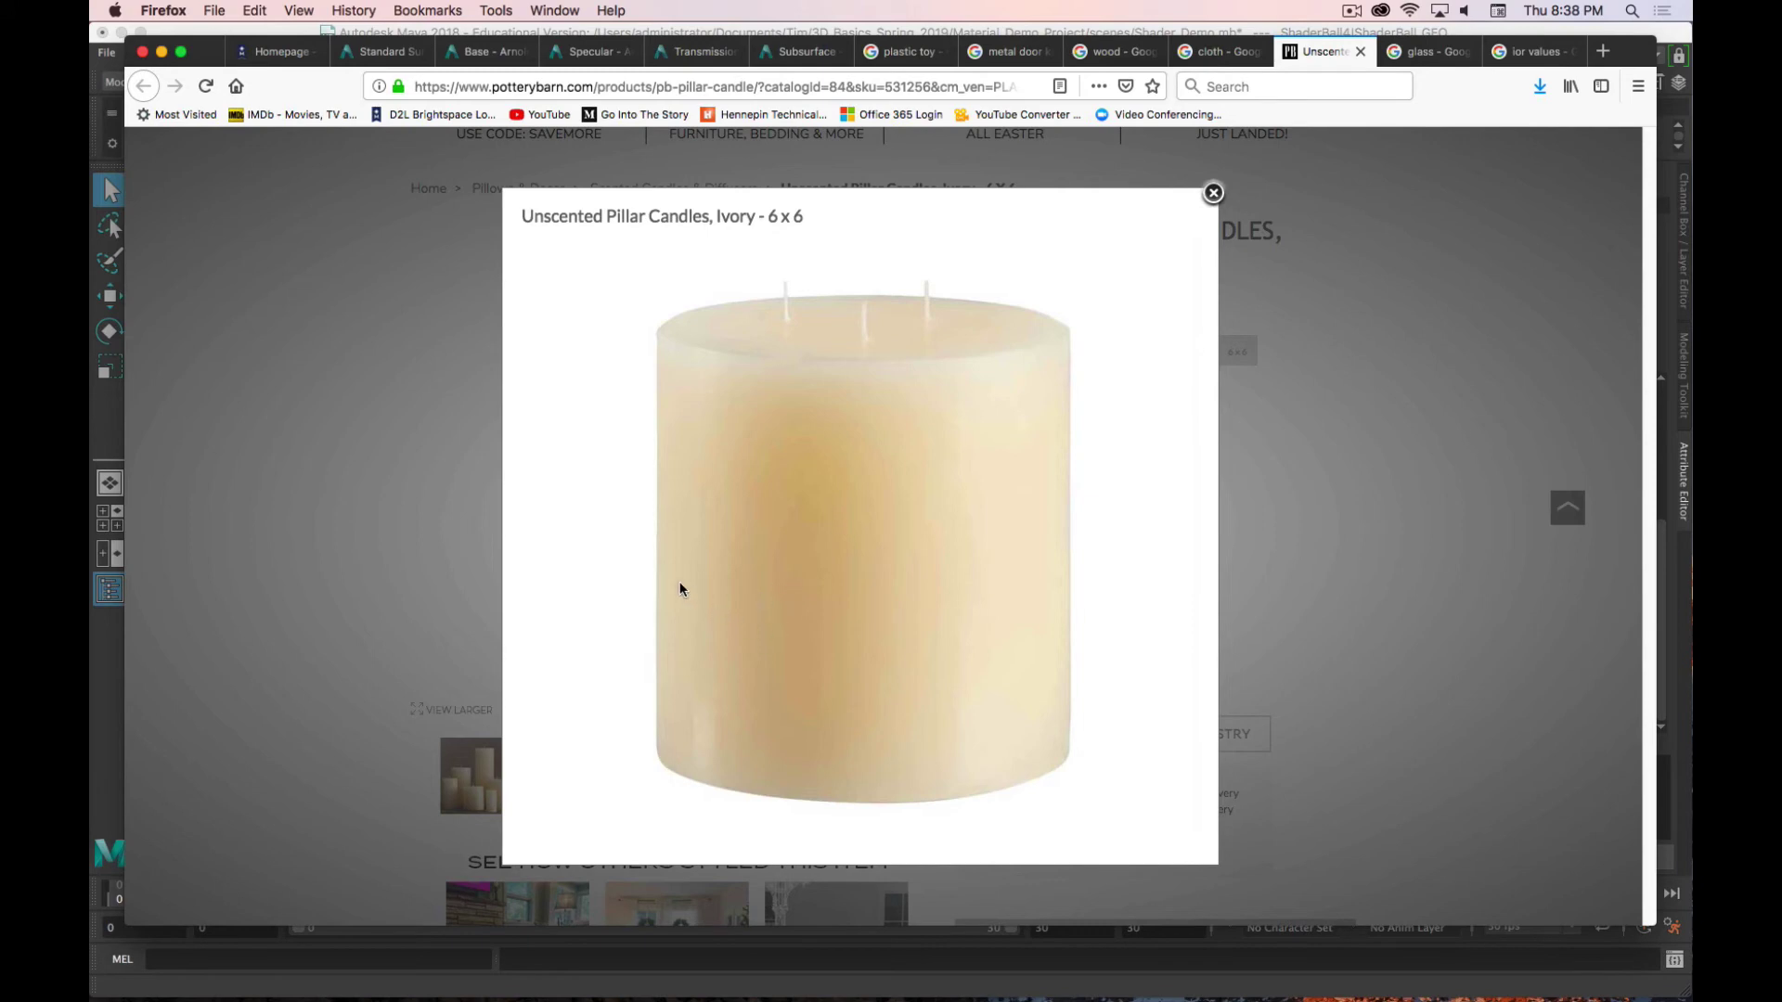
left_click(1643, 34)
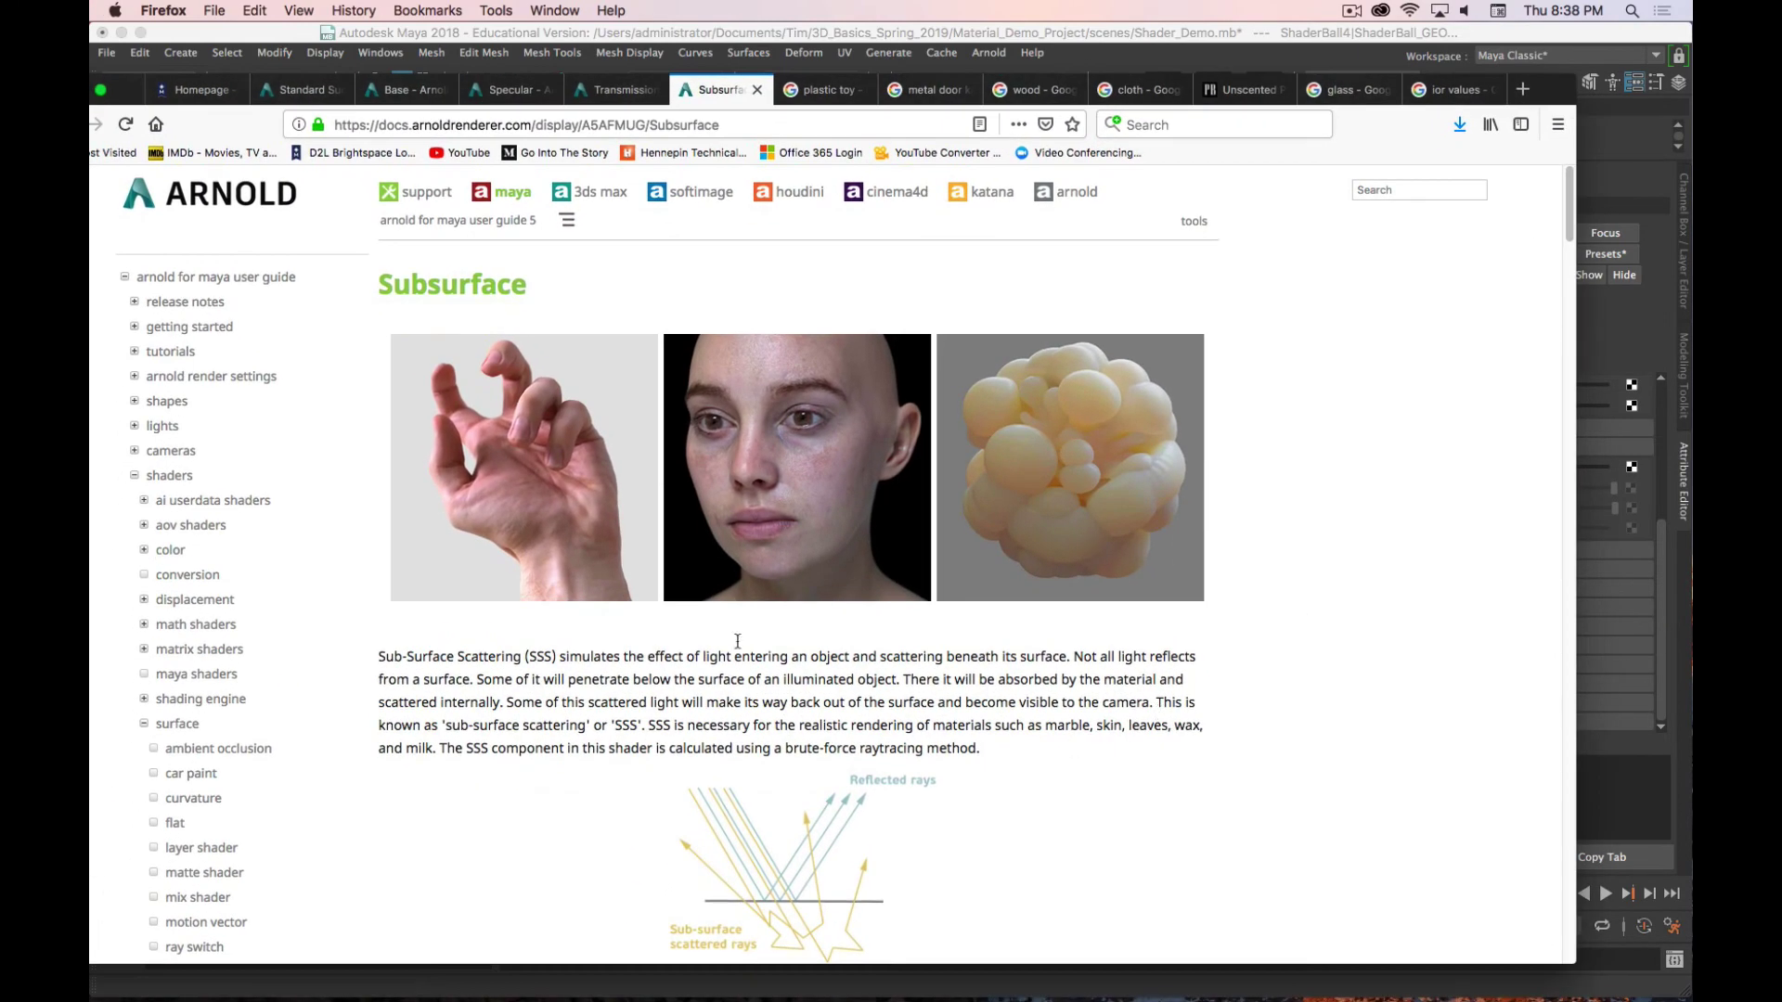
scroll(777, 610, "down", 5)
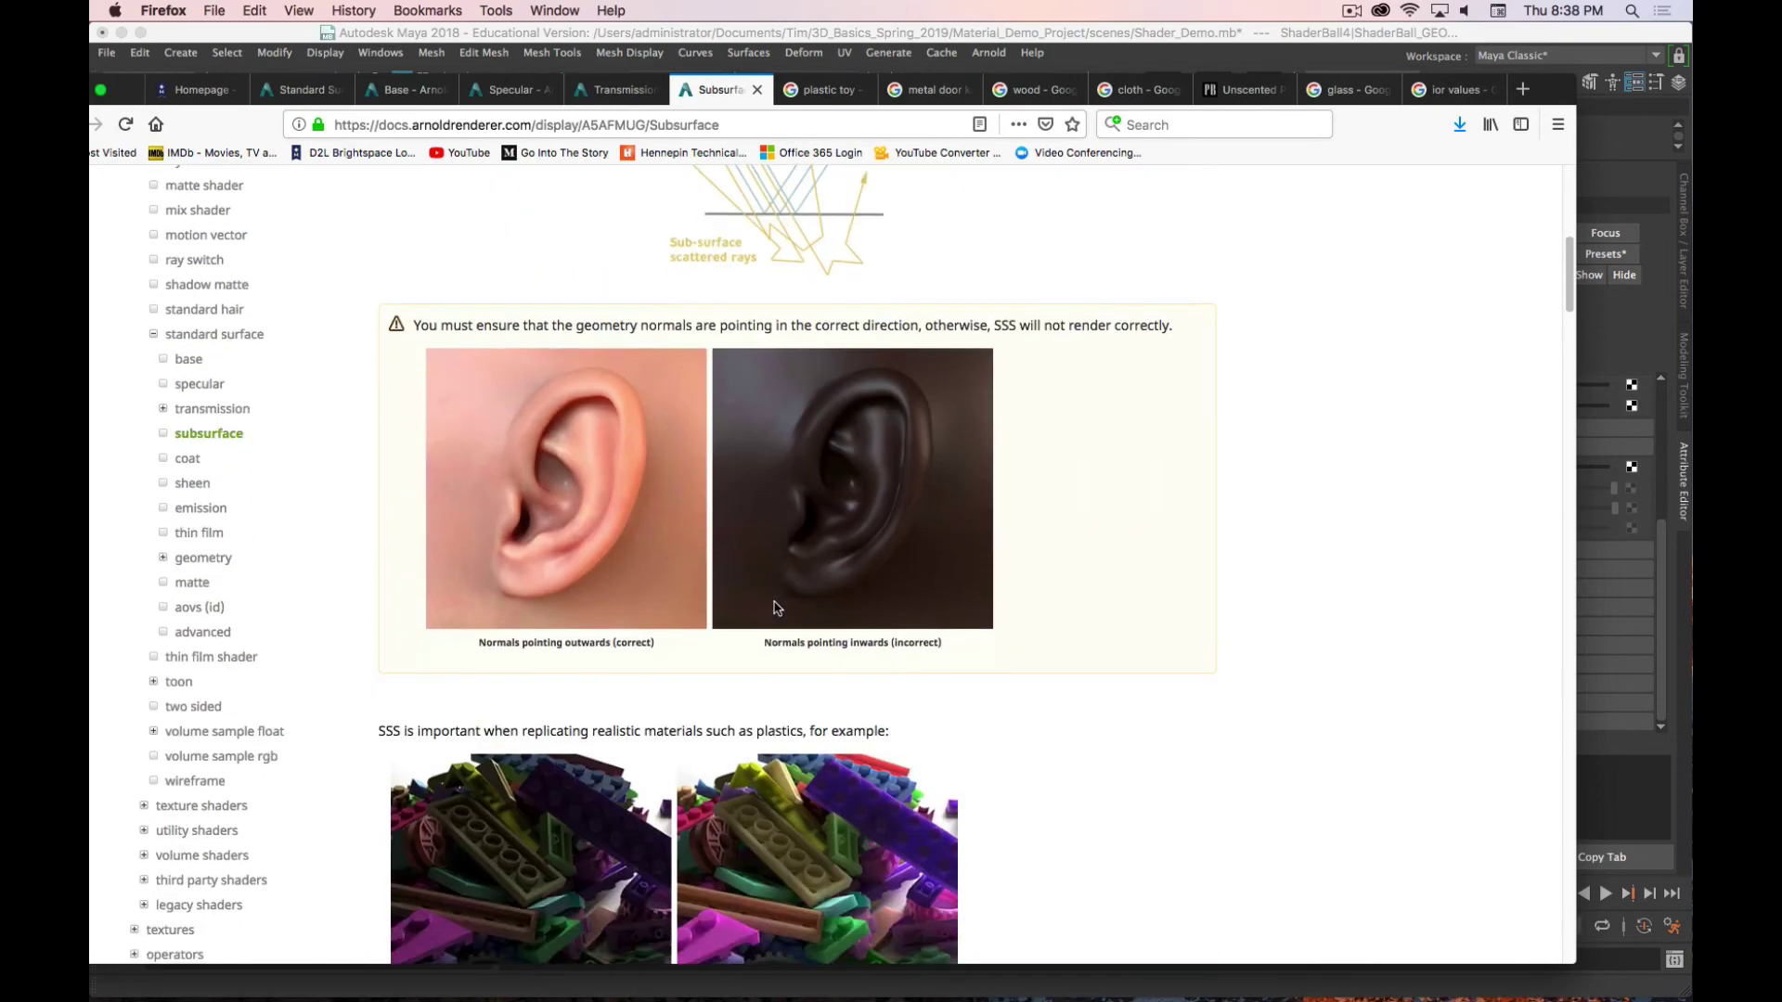
scroll(777, 609, "down", 7)
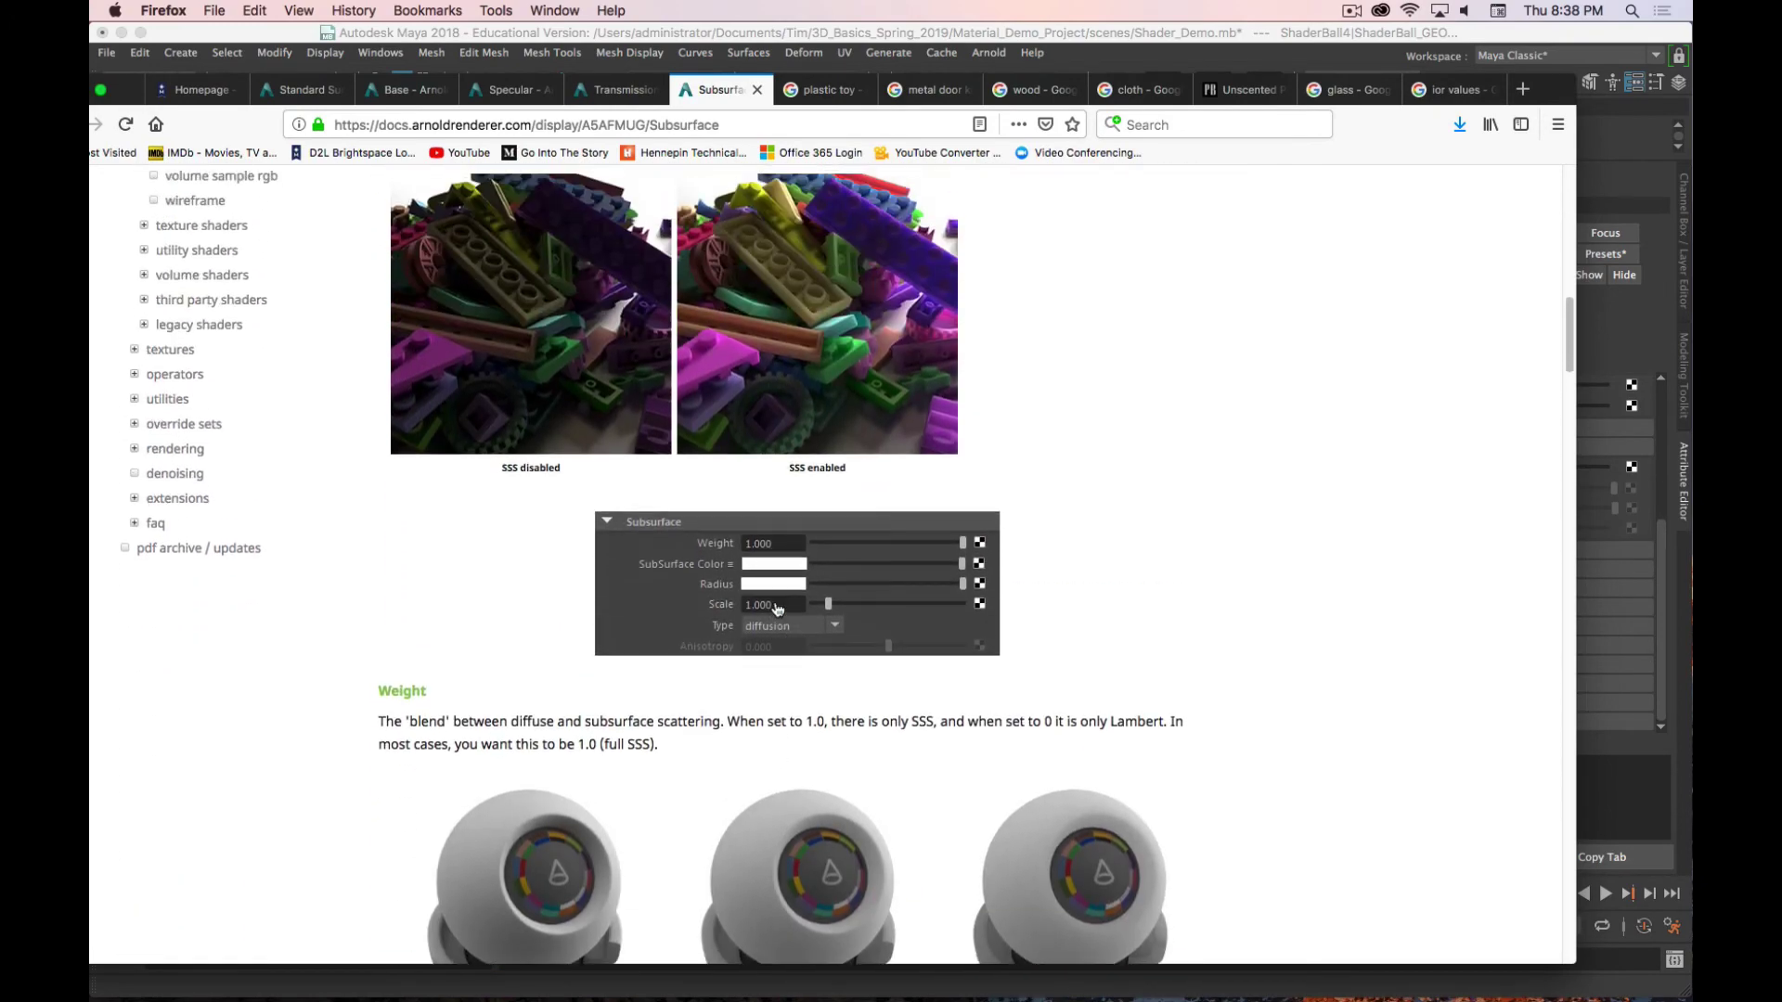
scroll(776, 609, "down", 11)
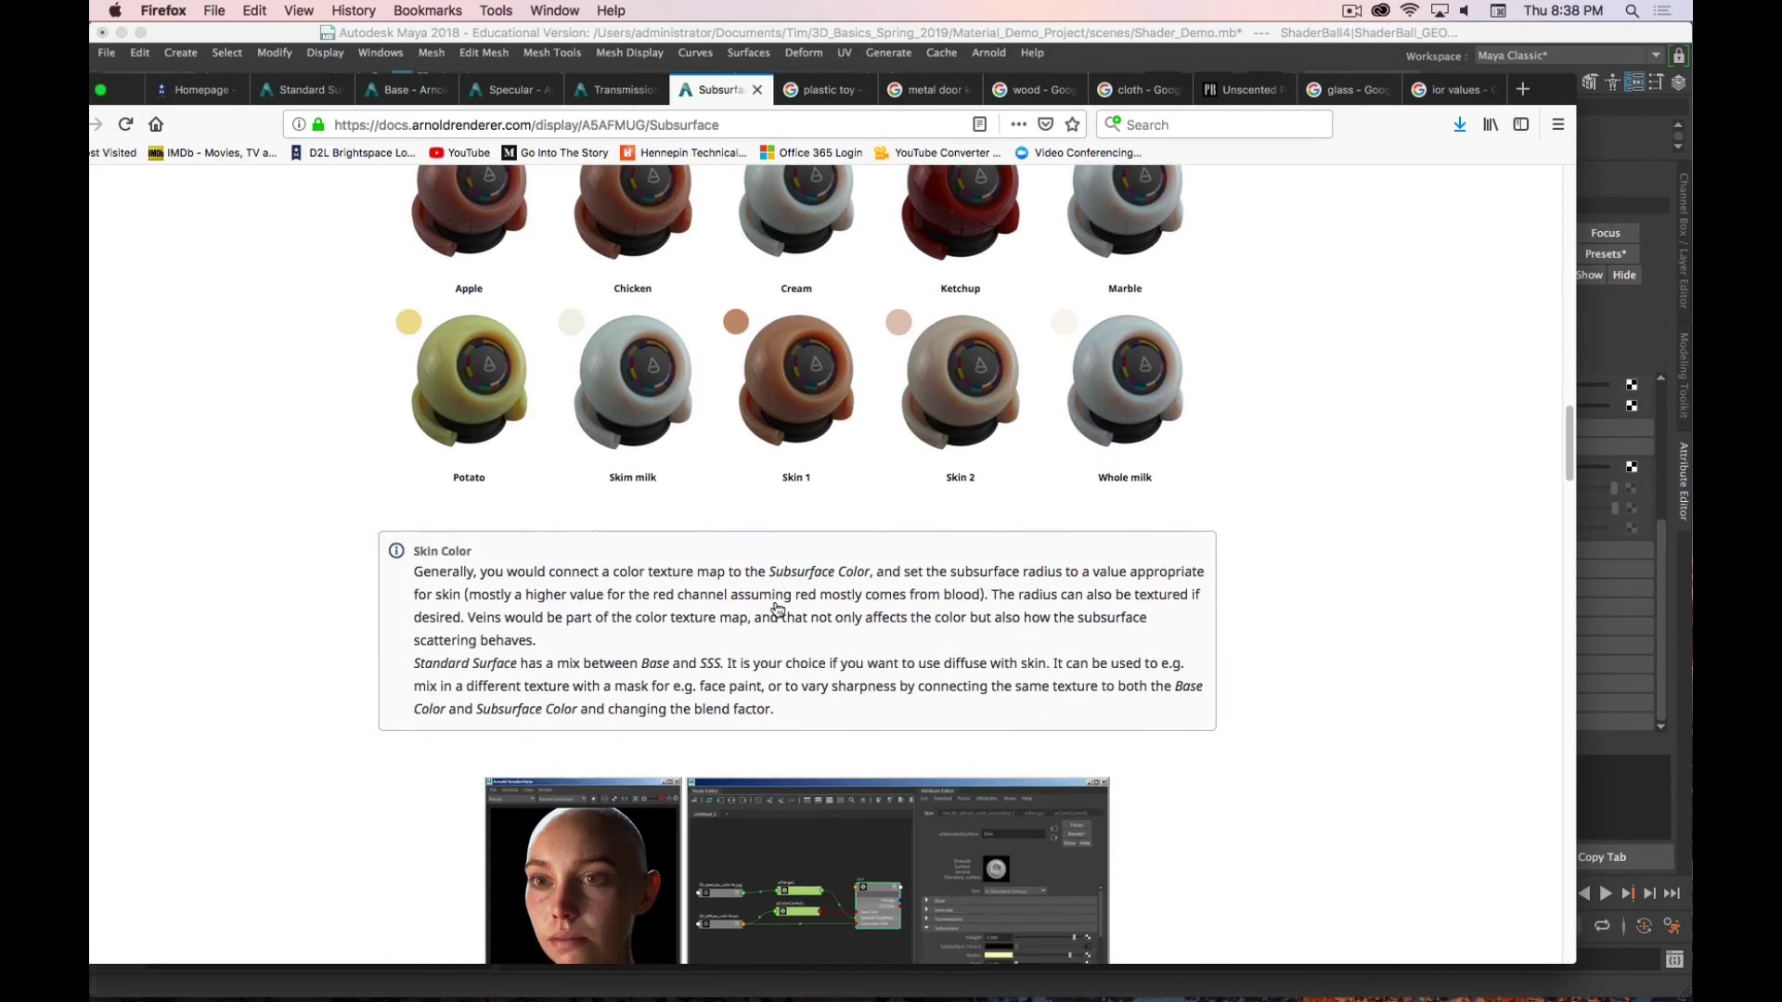
scroll(775, 601, "up", 1)
scroll(775, 601, "up", 1)
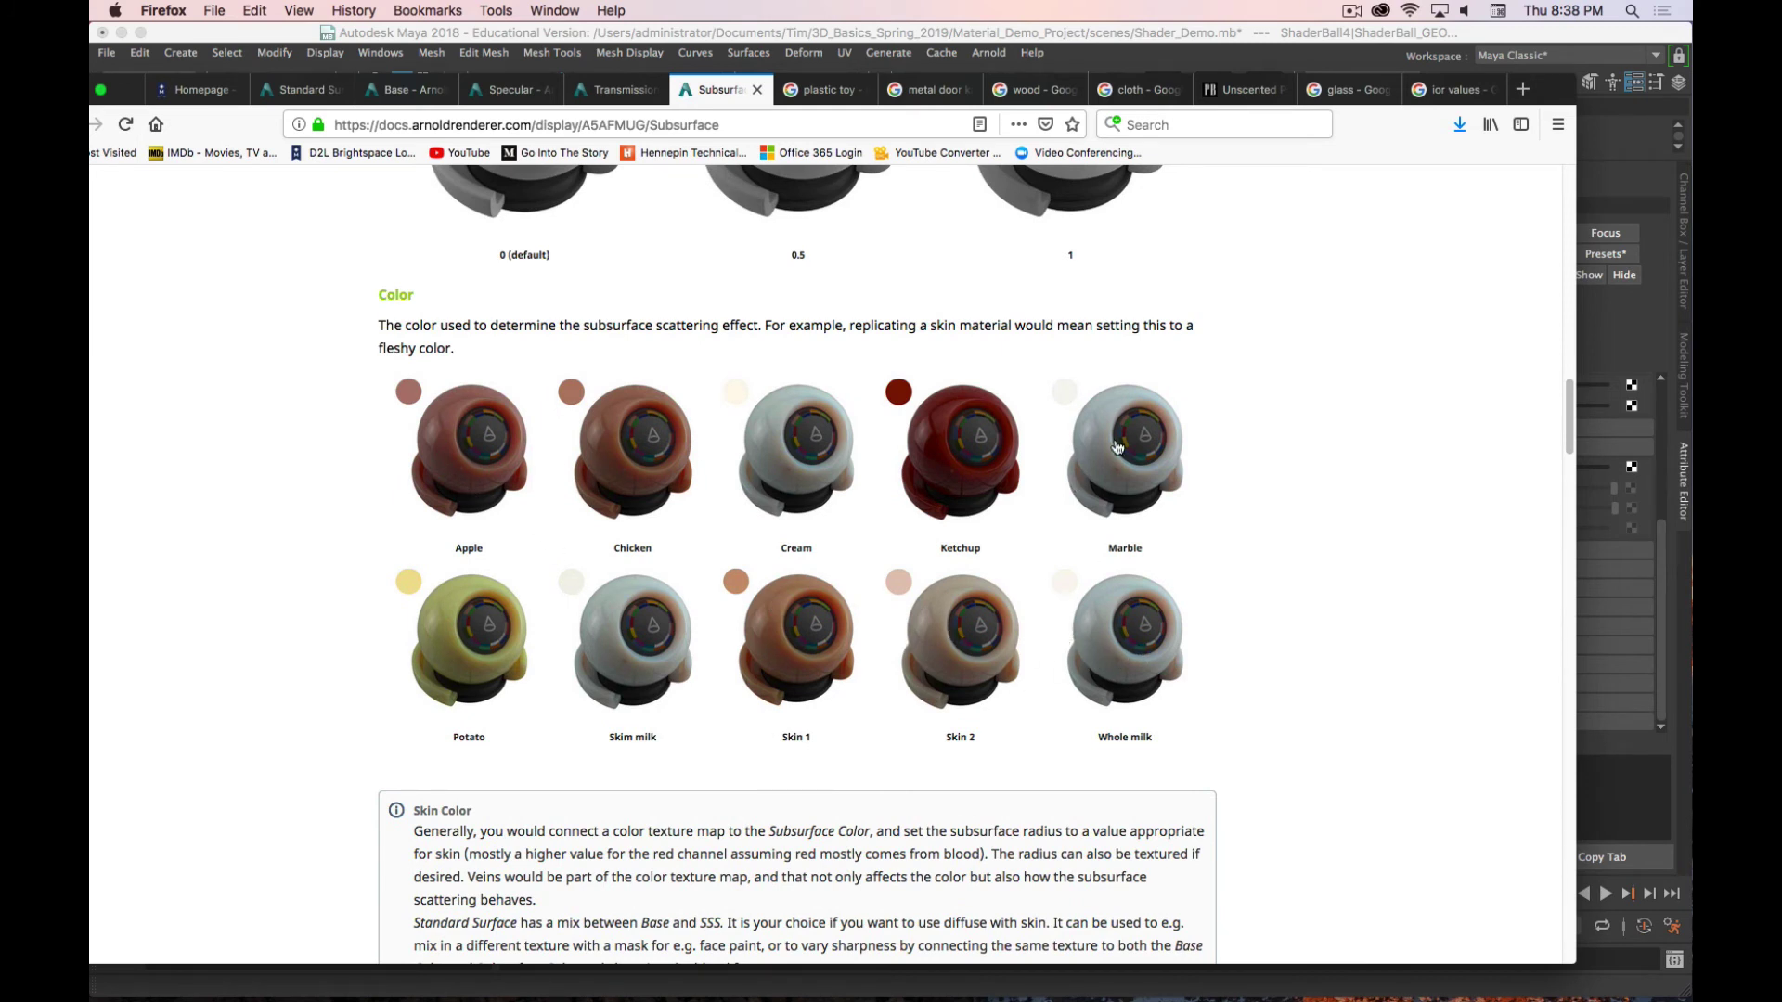
scroll(965, 535, "down", 1)
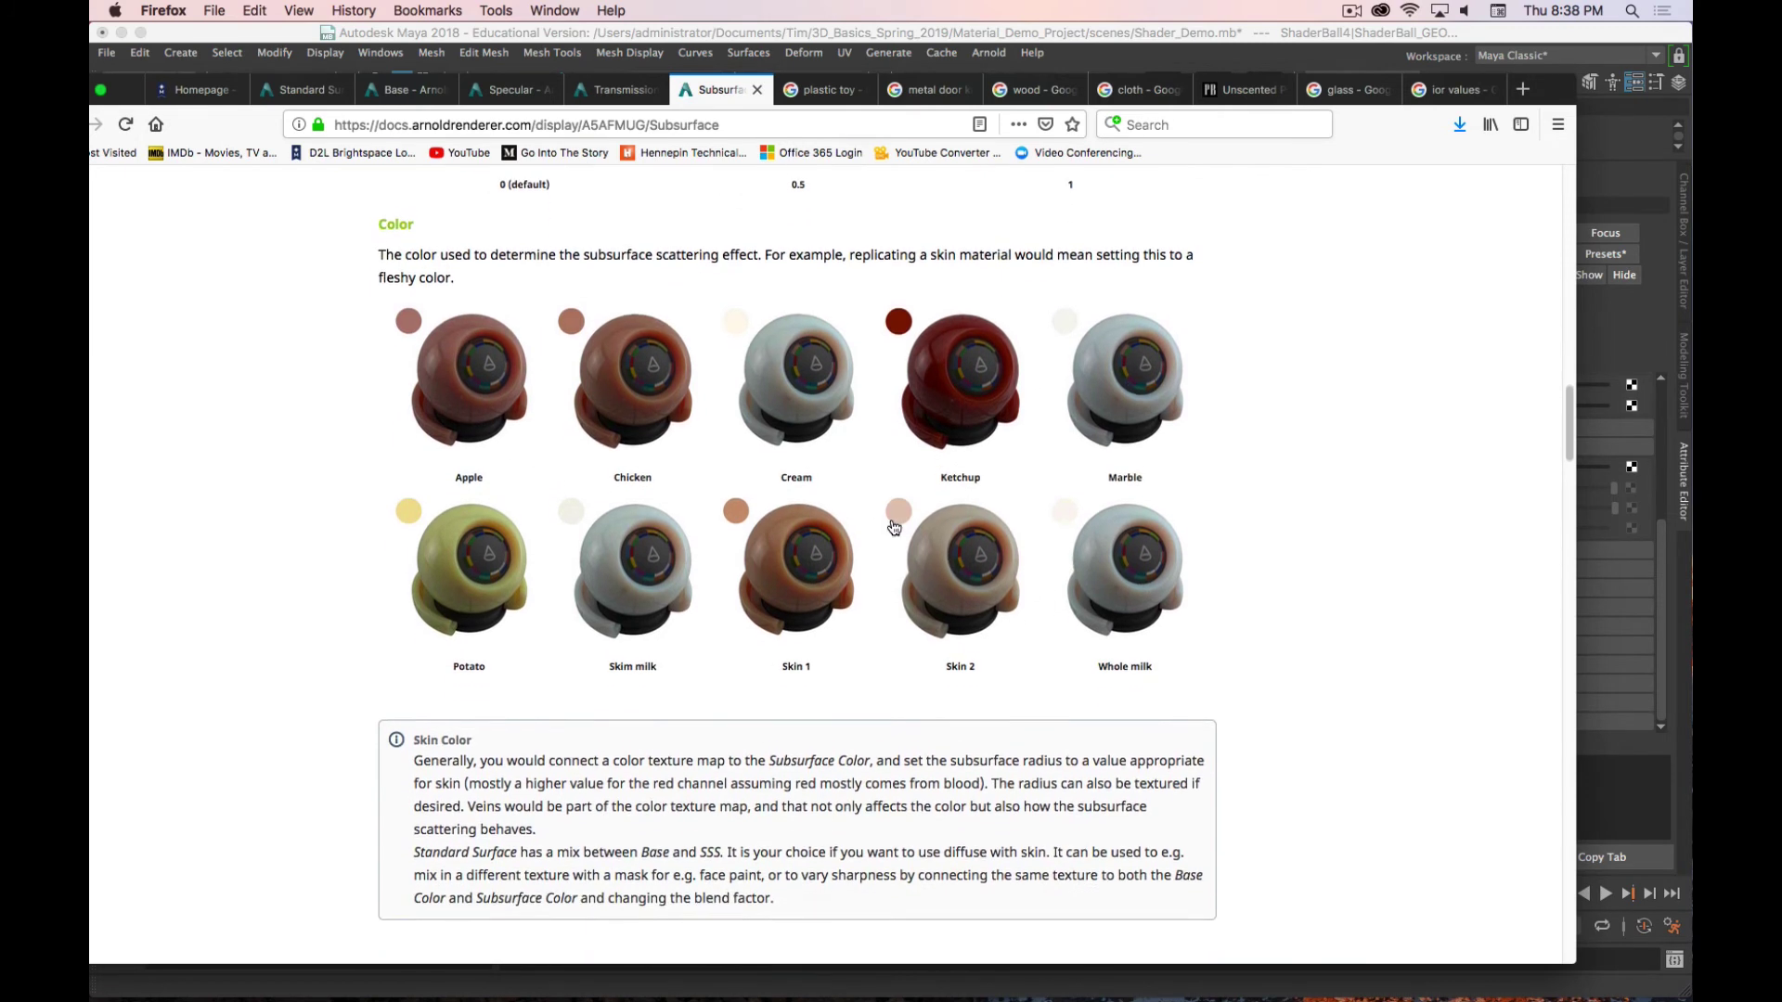
Step: Read the Radius section of the Subsurface documentation and compare its cube and ring example renders
scroll(475, 587, "down", 10)
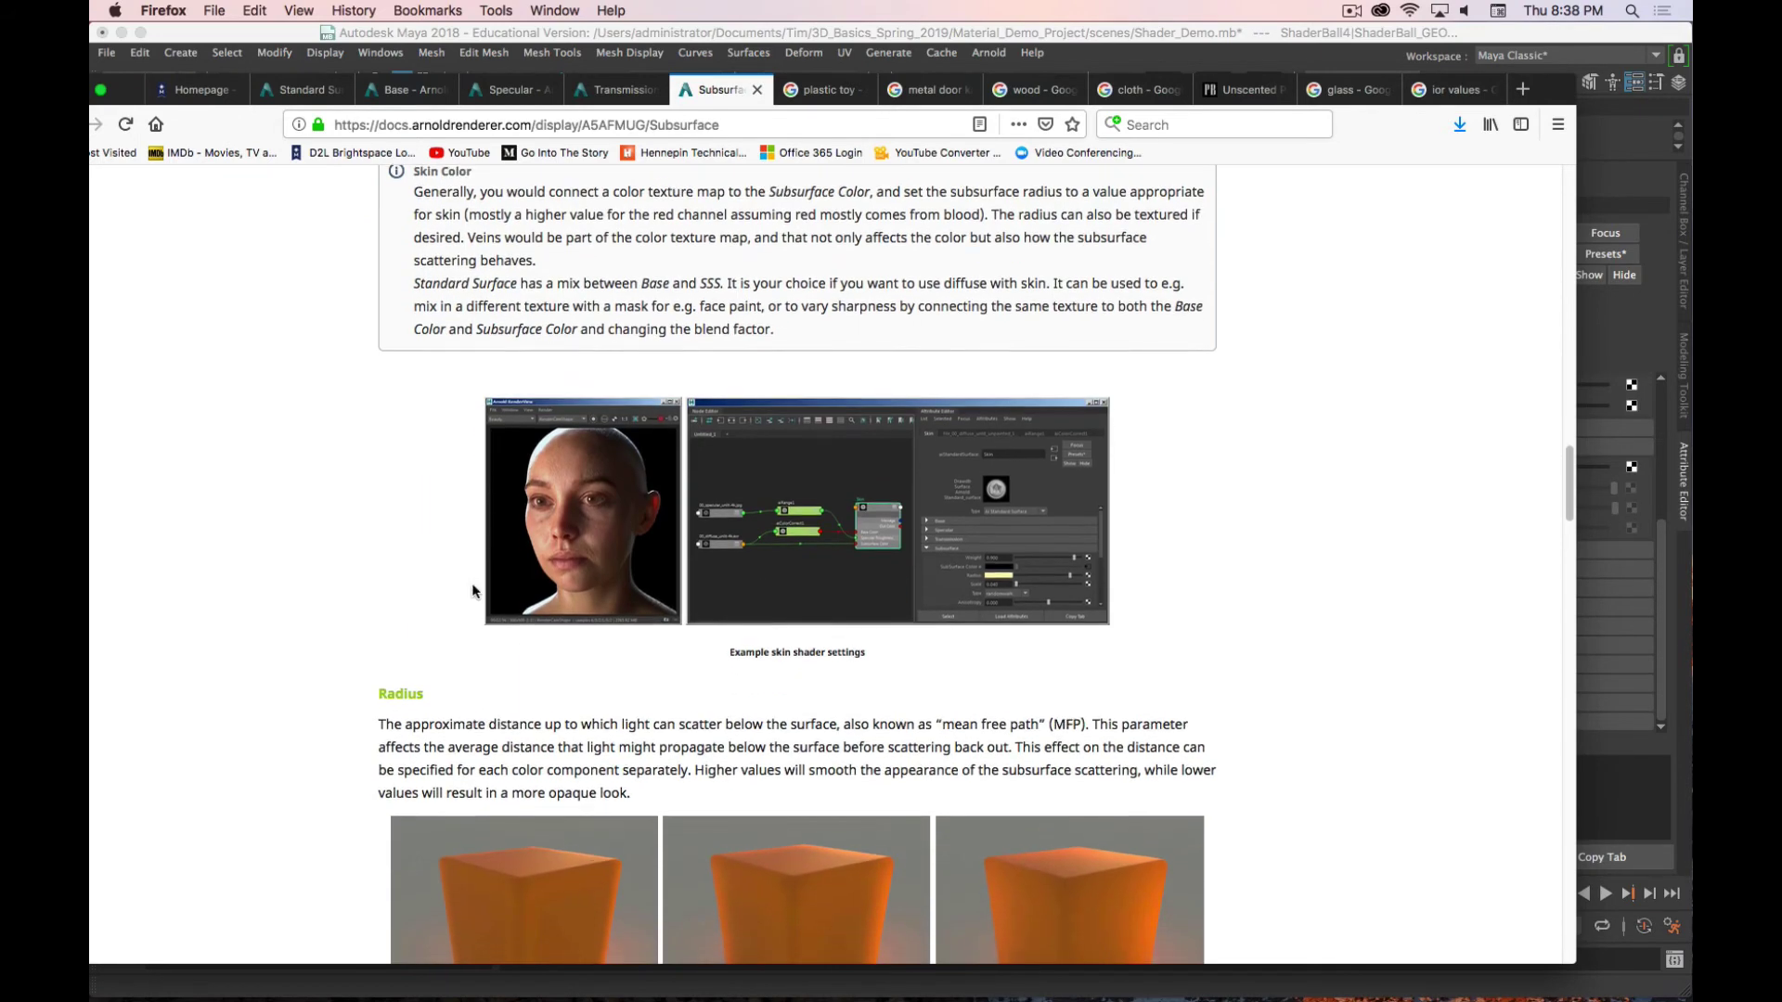
scroll(475, 586, "down", 1)
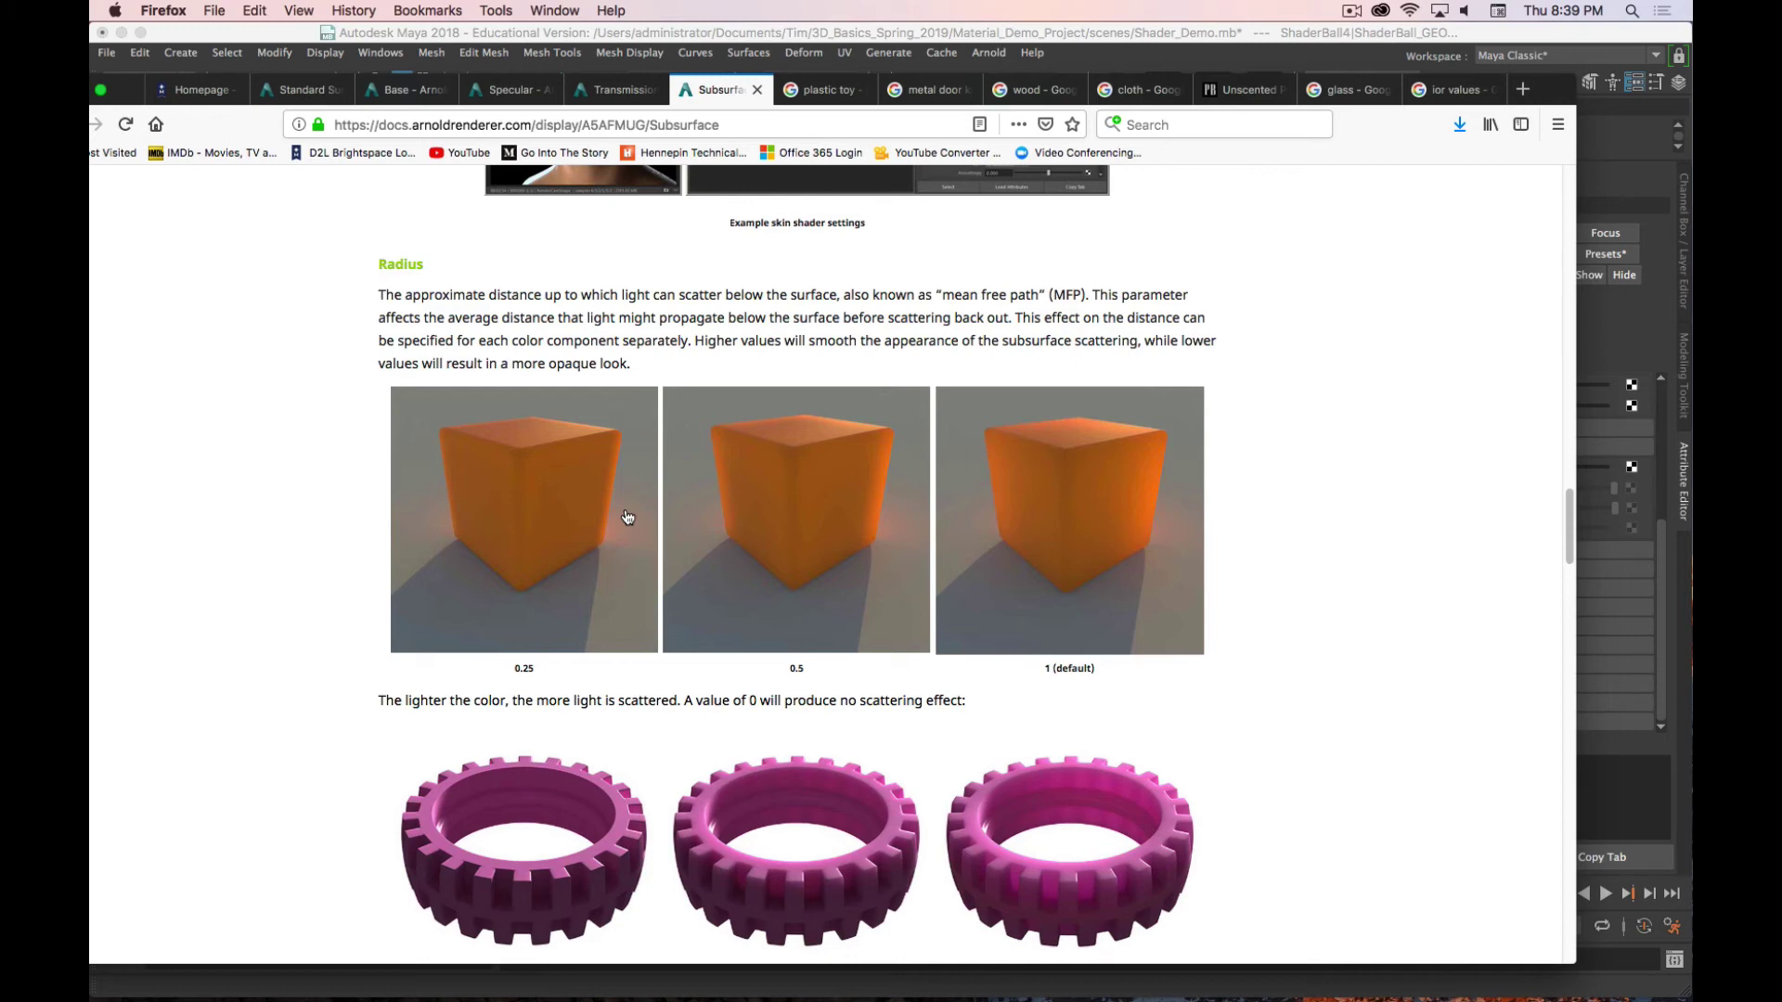
scroll(627, 517, "down", 1)
key("super")
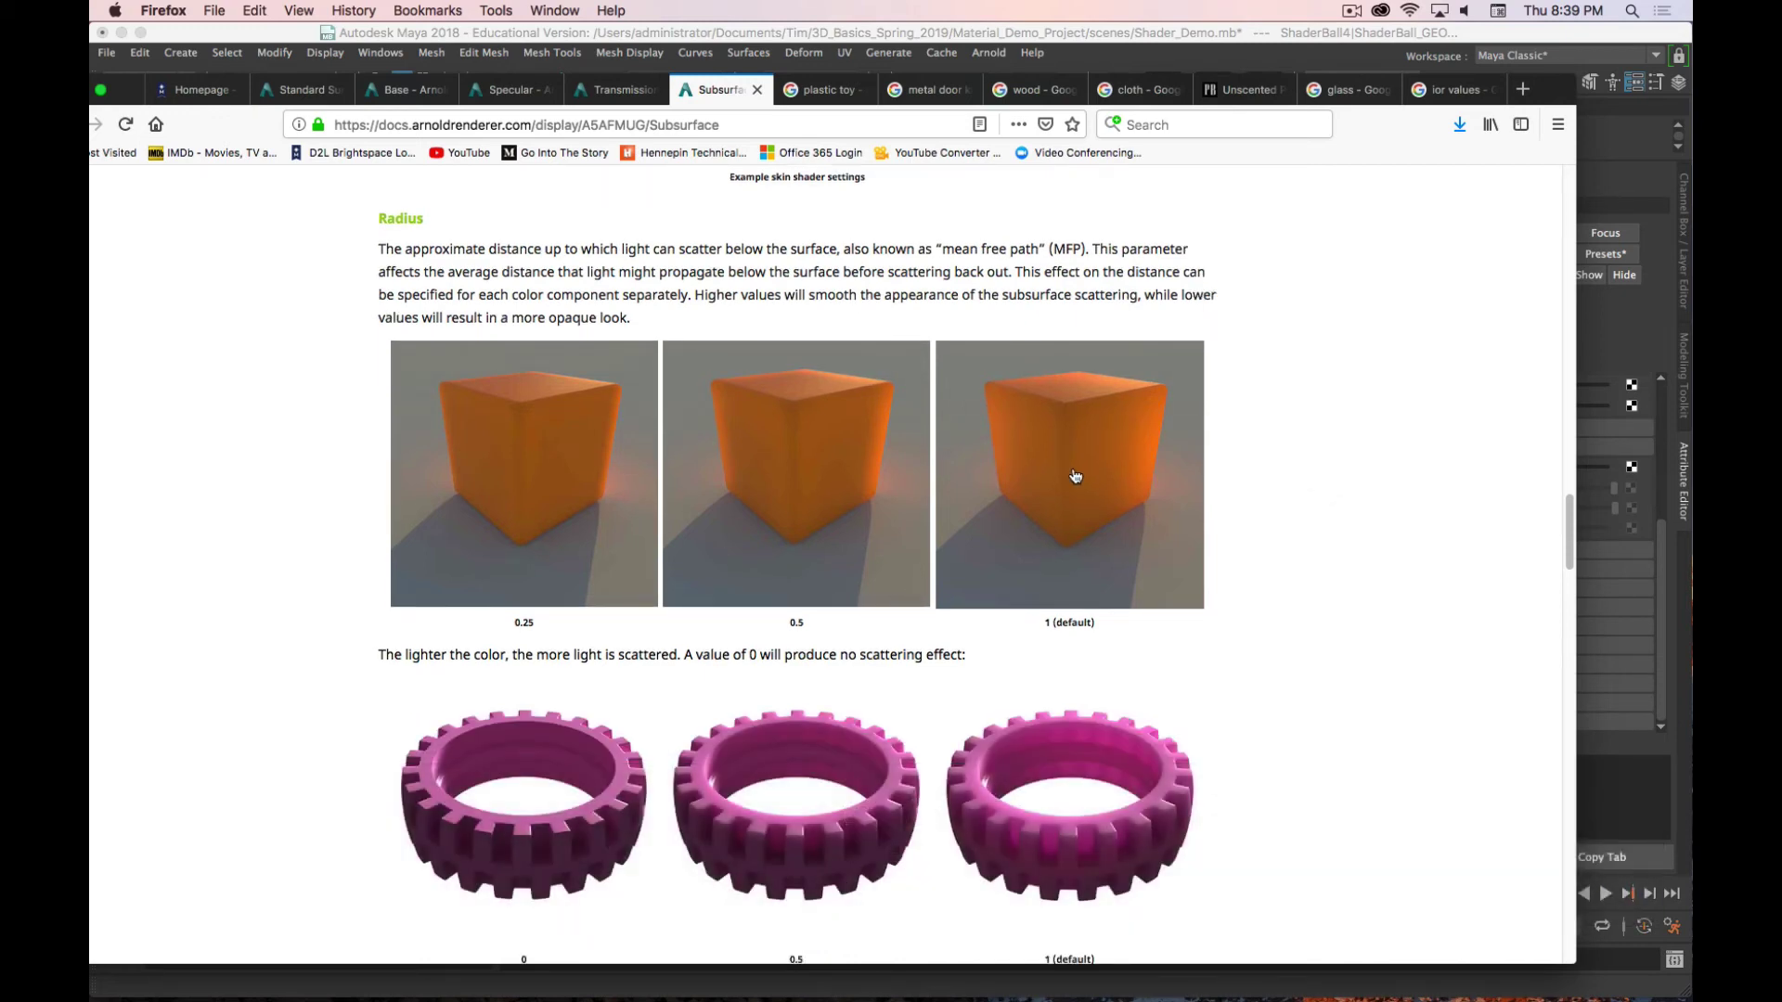
Step: Examine the remaining Radius examples in the Subsurface documentation and return to the plastics comparison and the parameter overview above the Weight section
scroll(1074, 476, "down", 4)
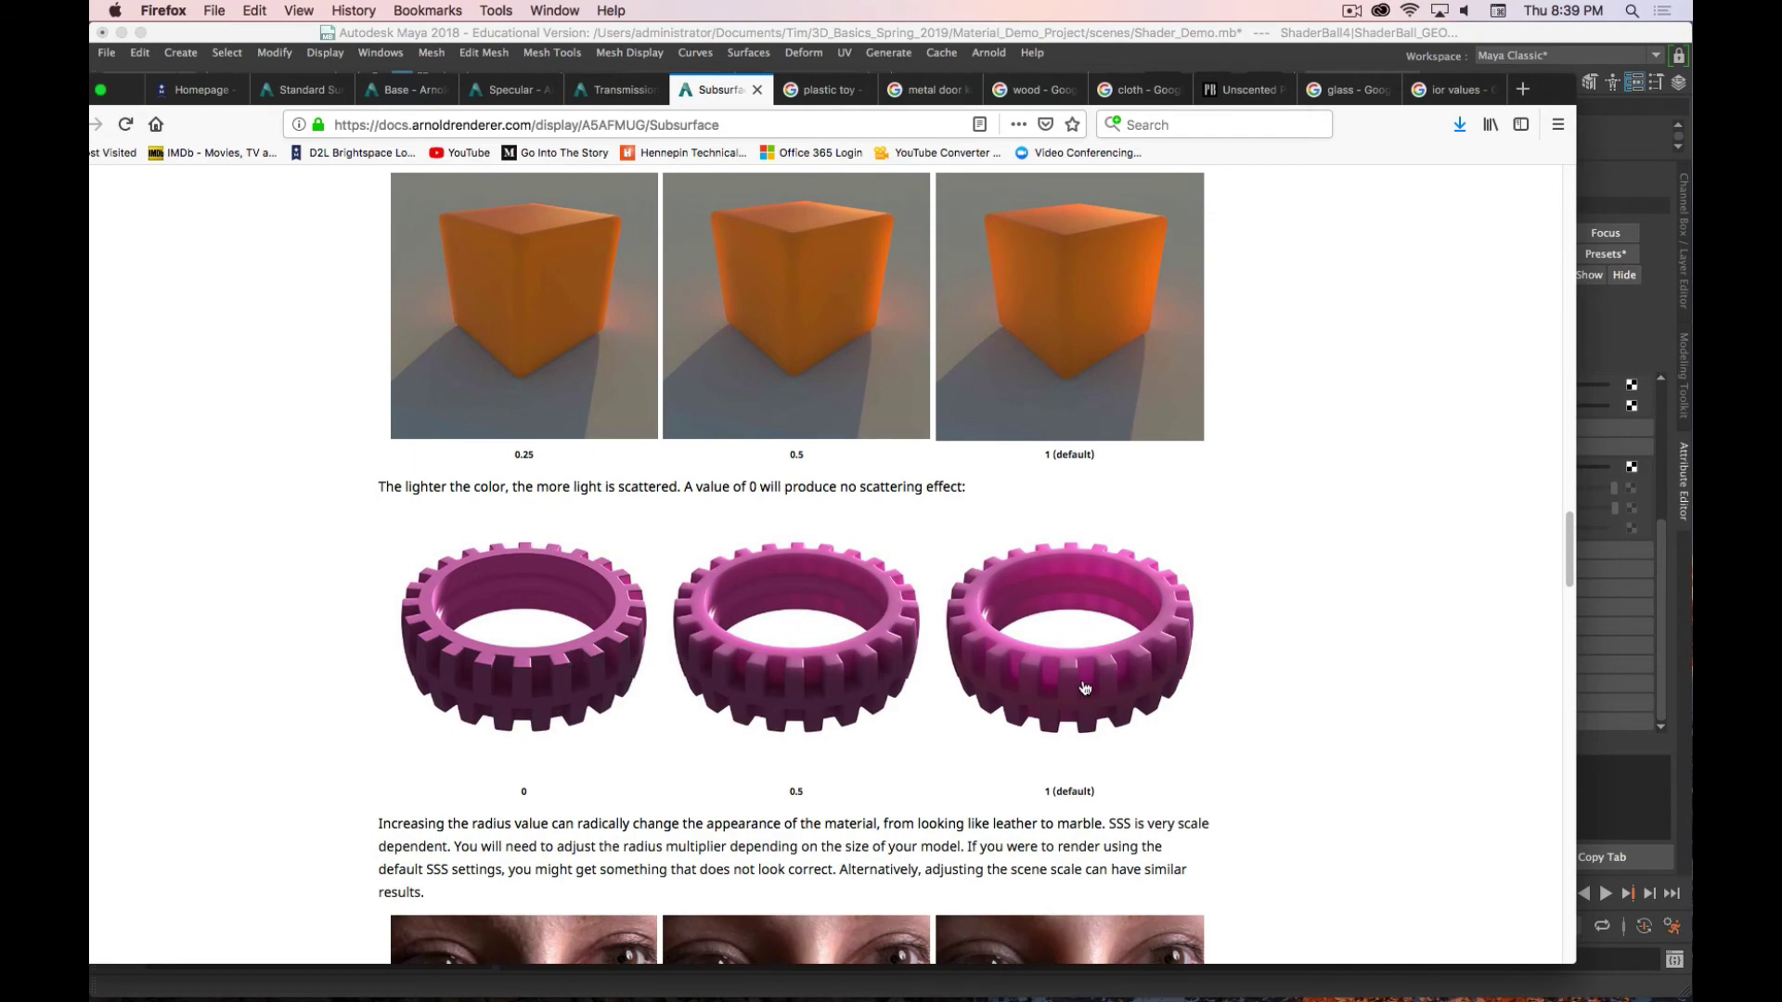
scroll(1038, 681, "down", 1)
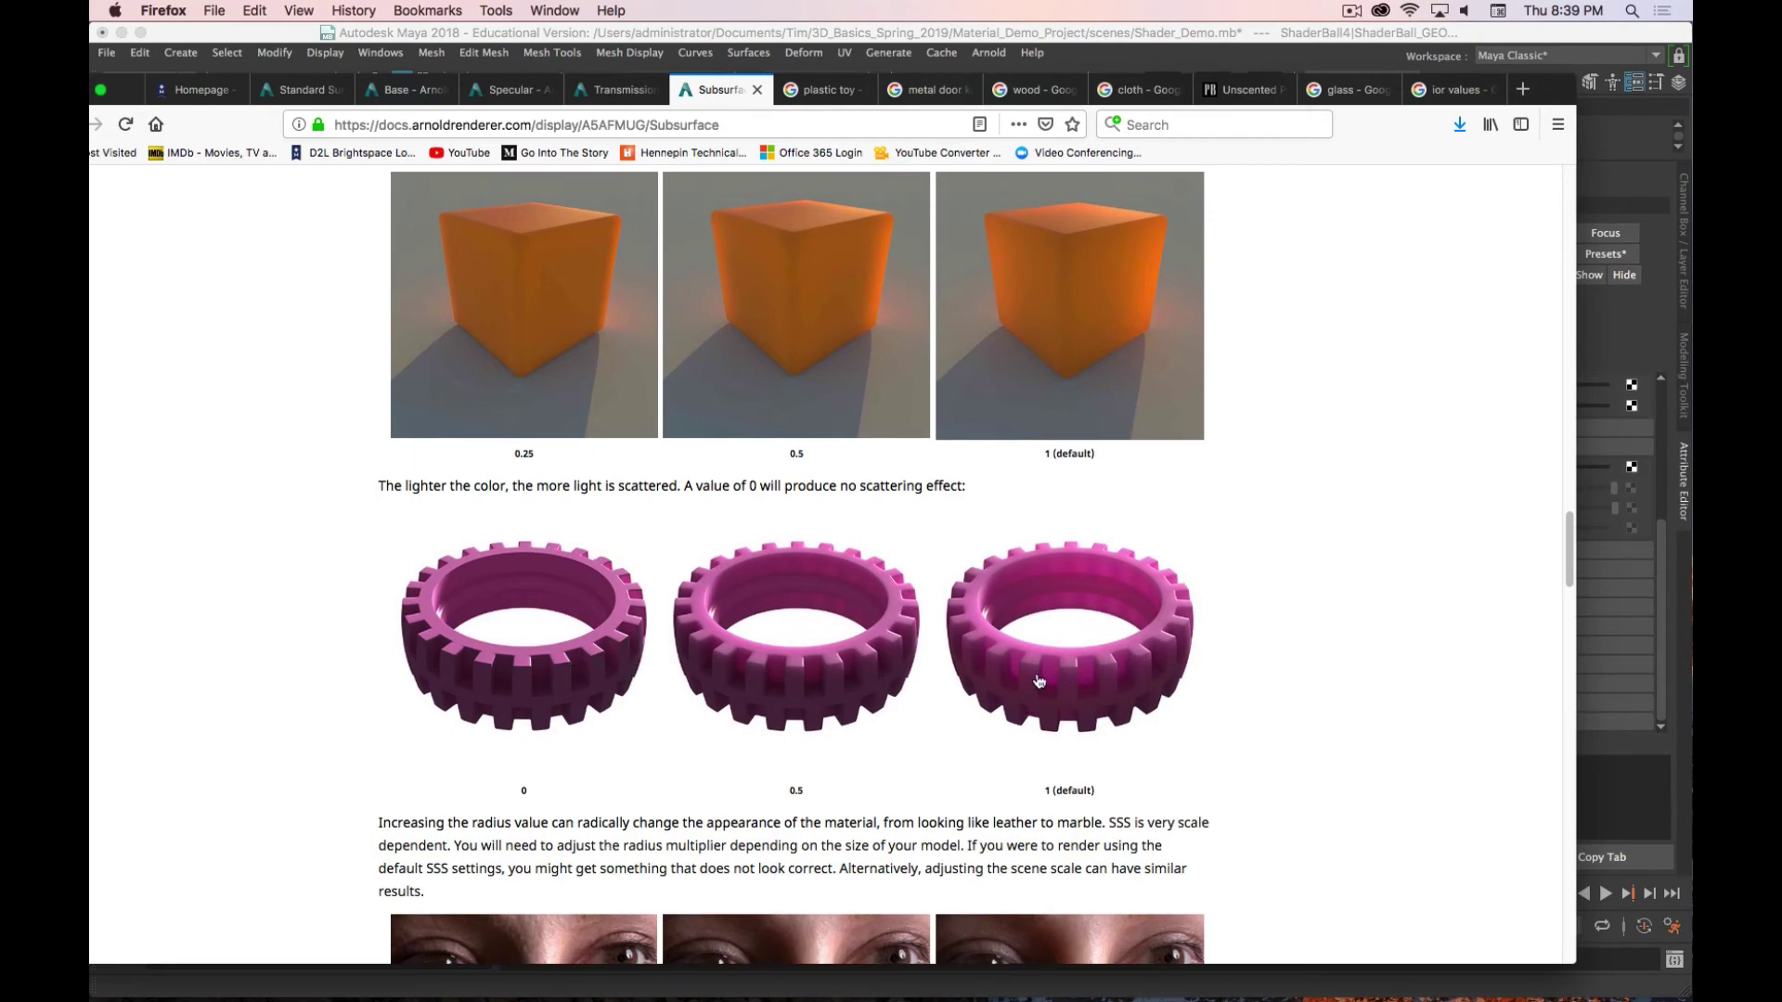
scroll(1038, 680, "down", 5)
scroll(1039, 680, "up", 20)
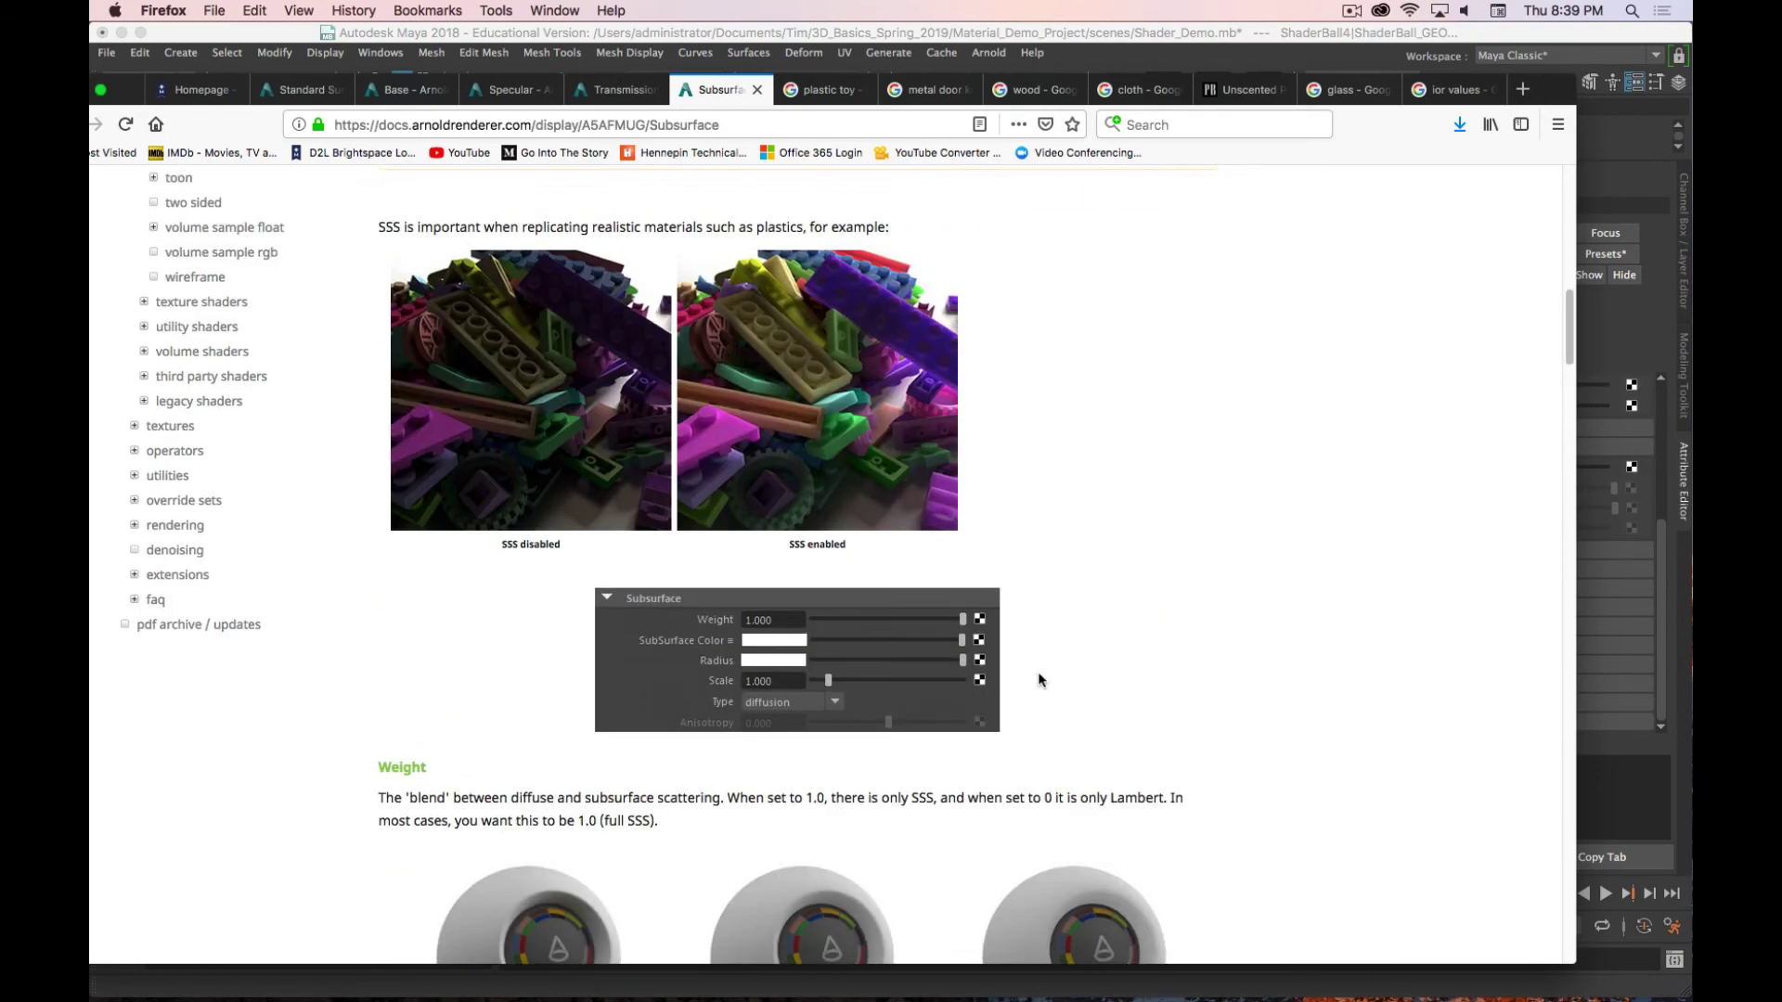
scroll(1038, 680, "up", 14)
scroll(732, 478, "down", 12)
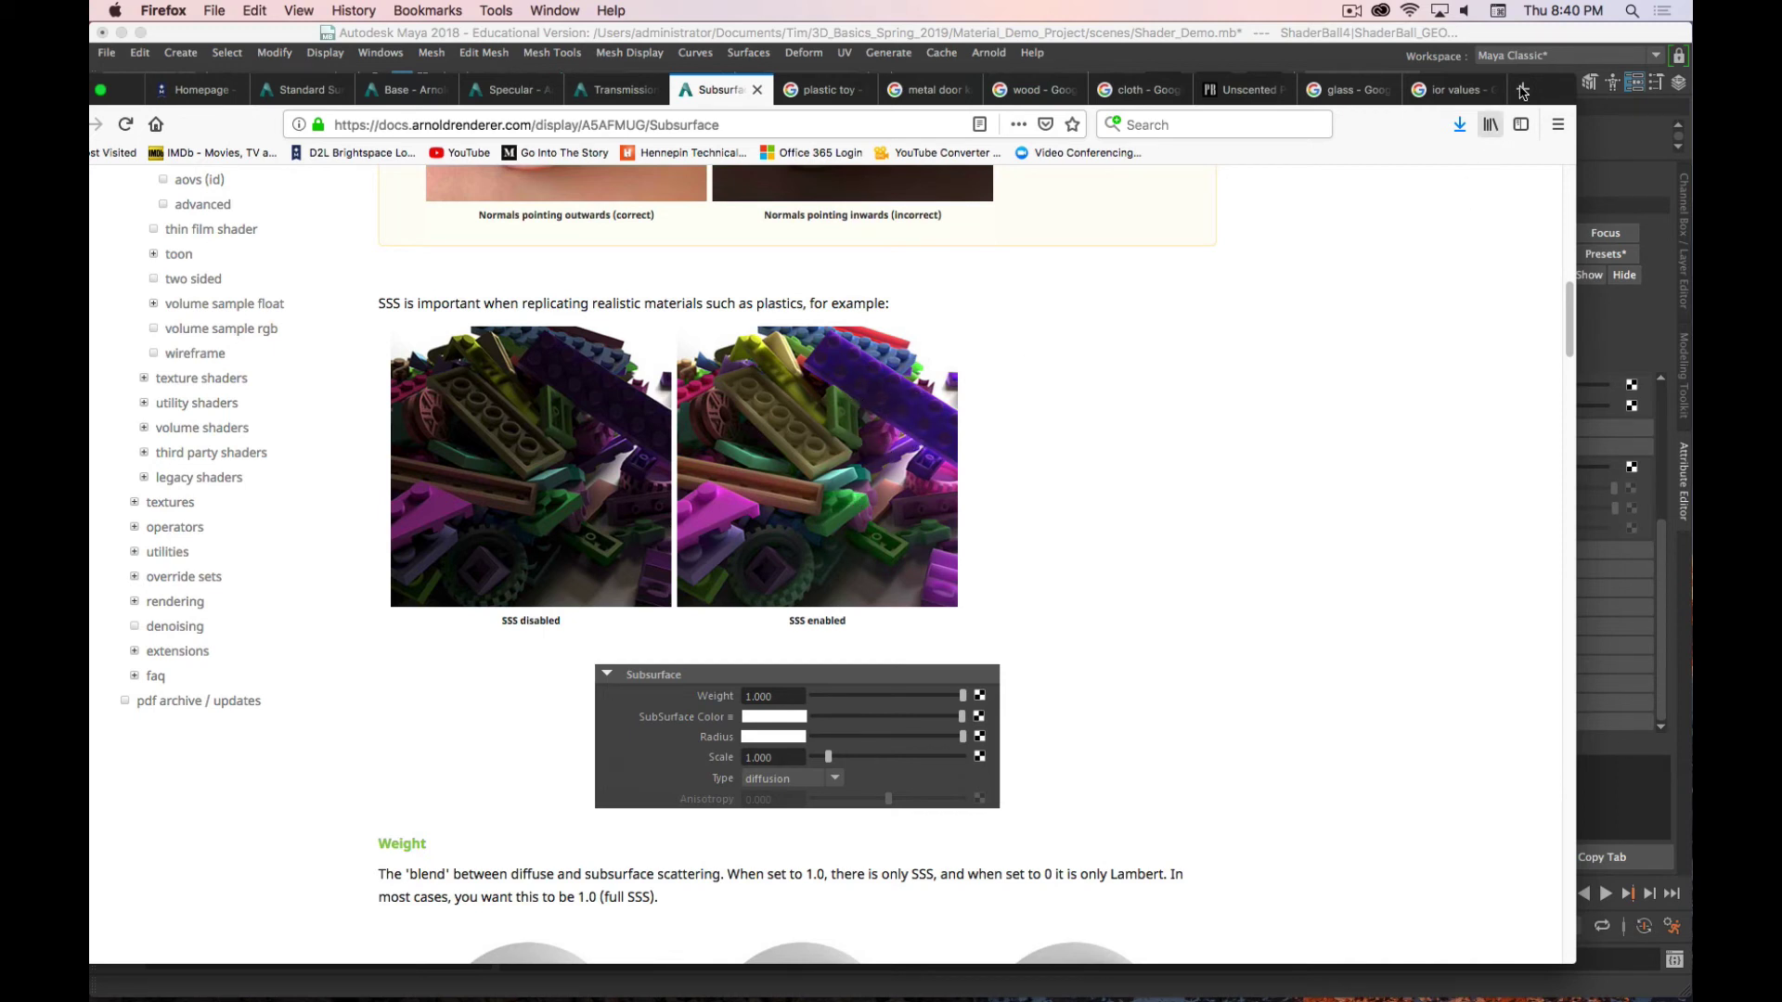
Step: Switch to Maya, set the Subsurface weight to 1 and give the Base color a blue swatch from the color history
left_click(1588, 93)
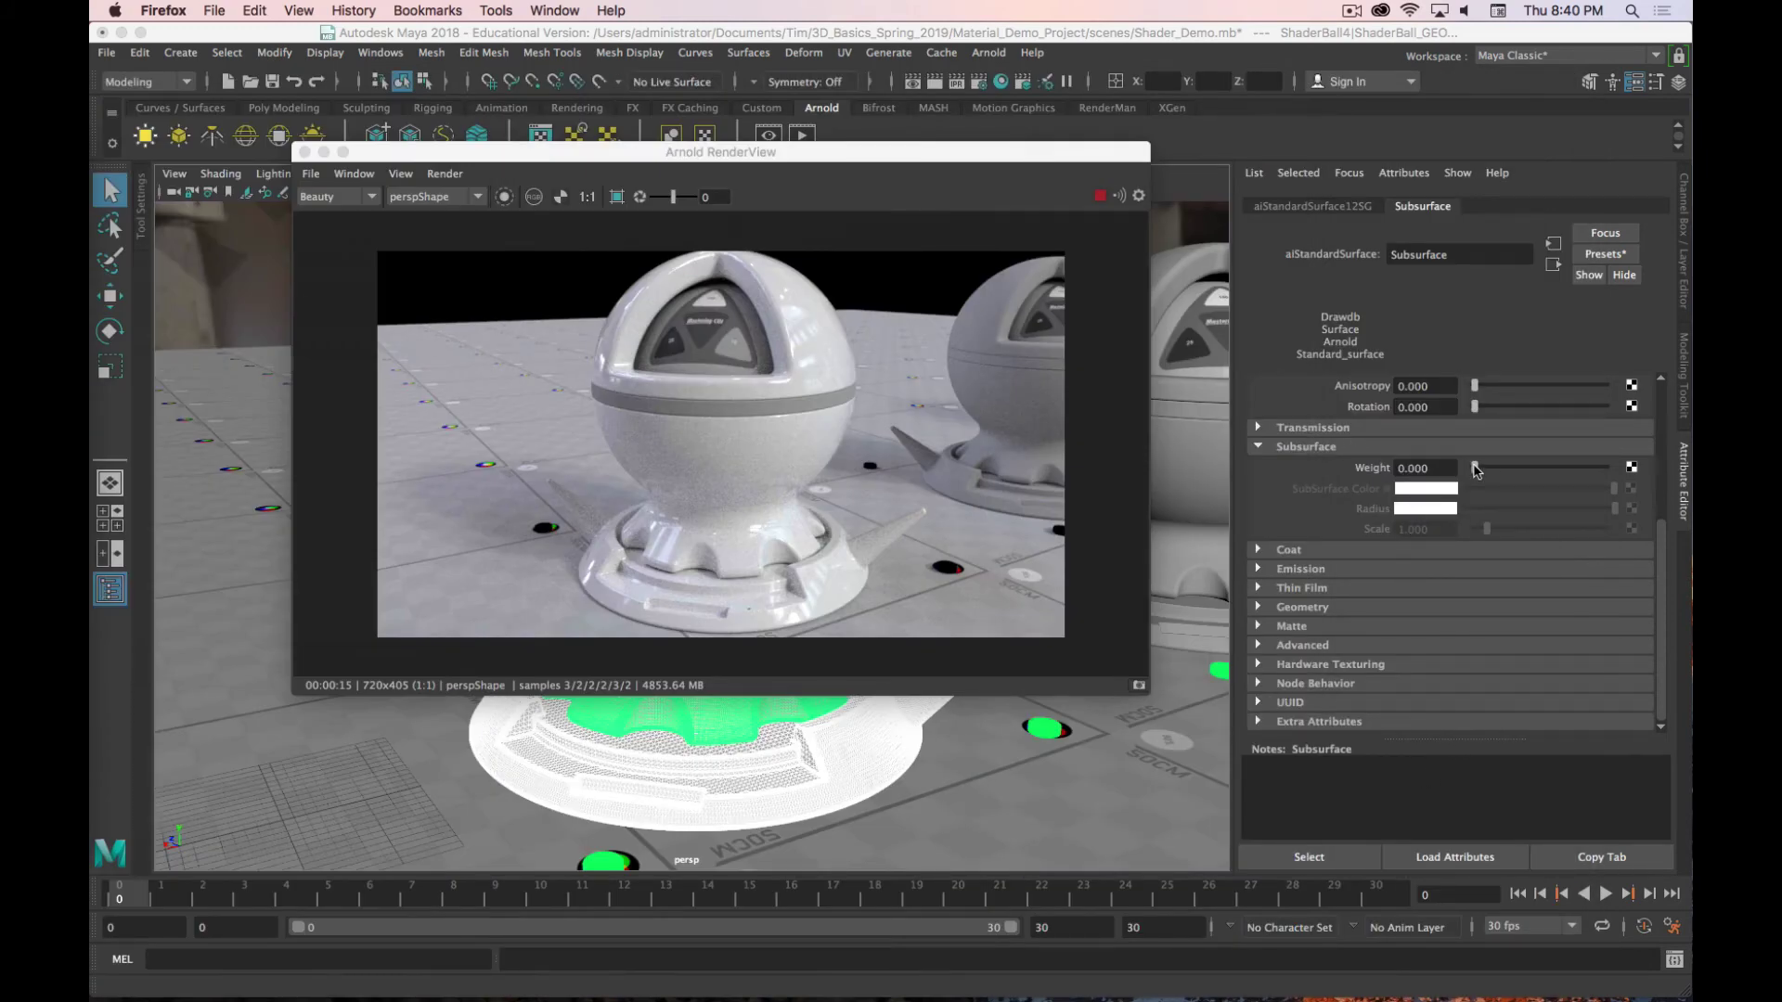
left_click_drag(1474, 469, 1608, 469)
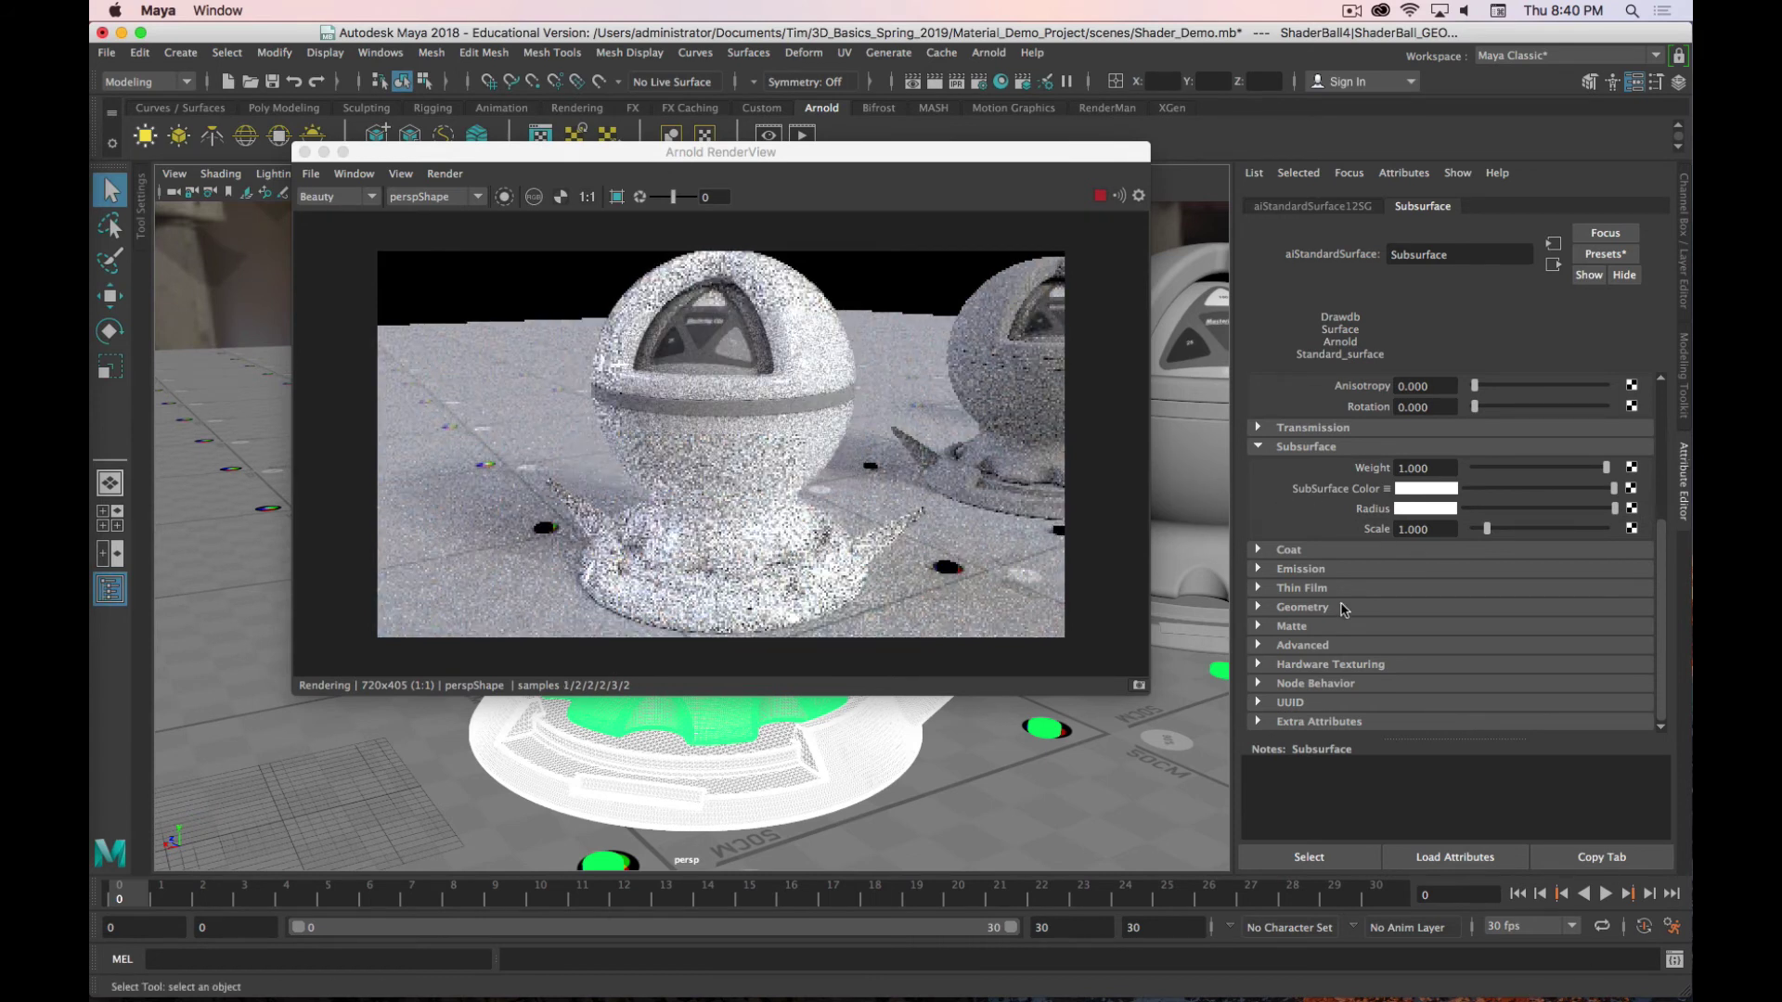
scroll(1340, 609, "up", 5)
scroll(1340, 603, "down", 3)
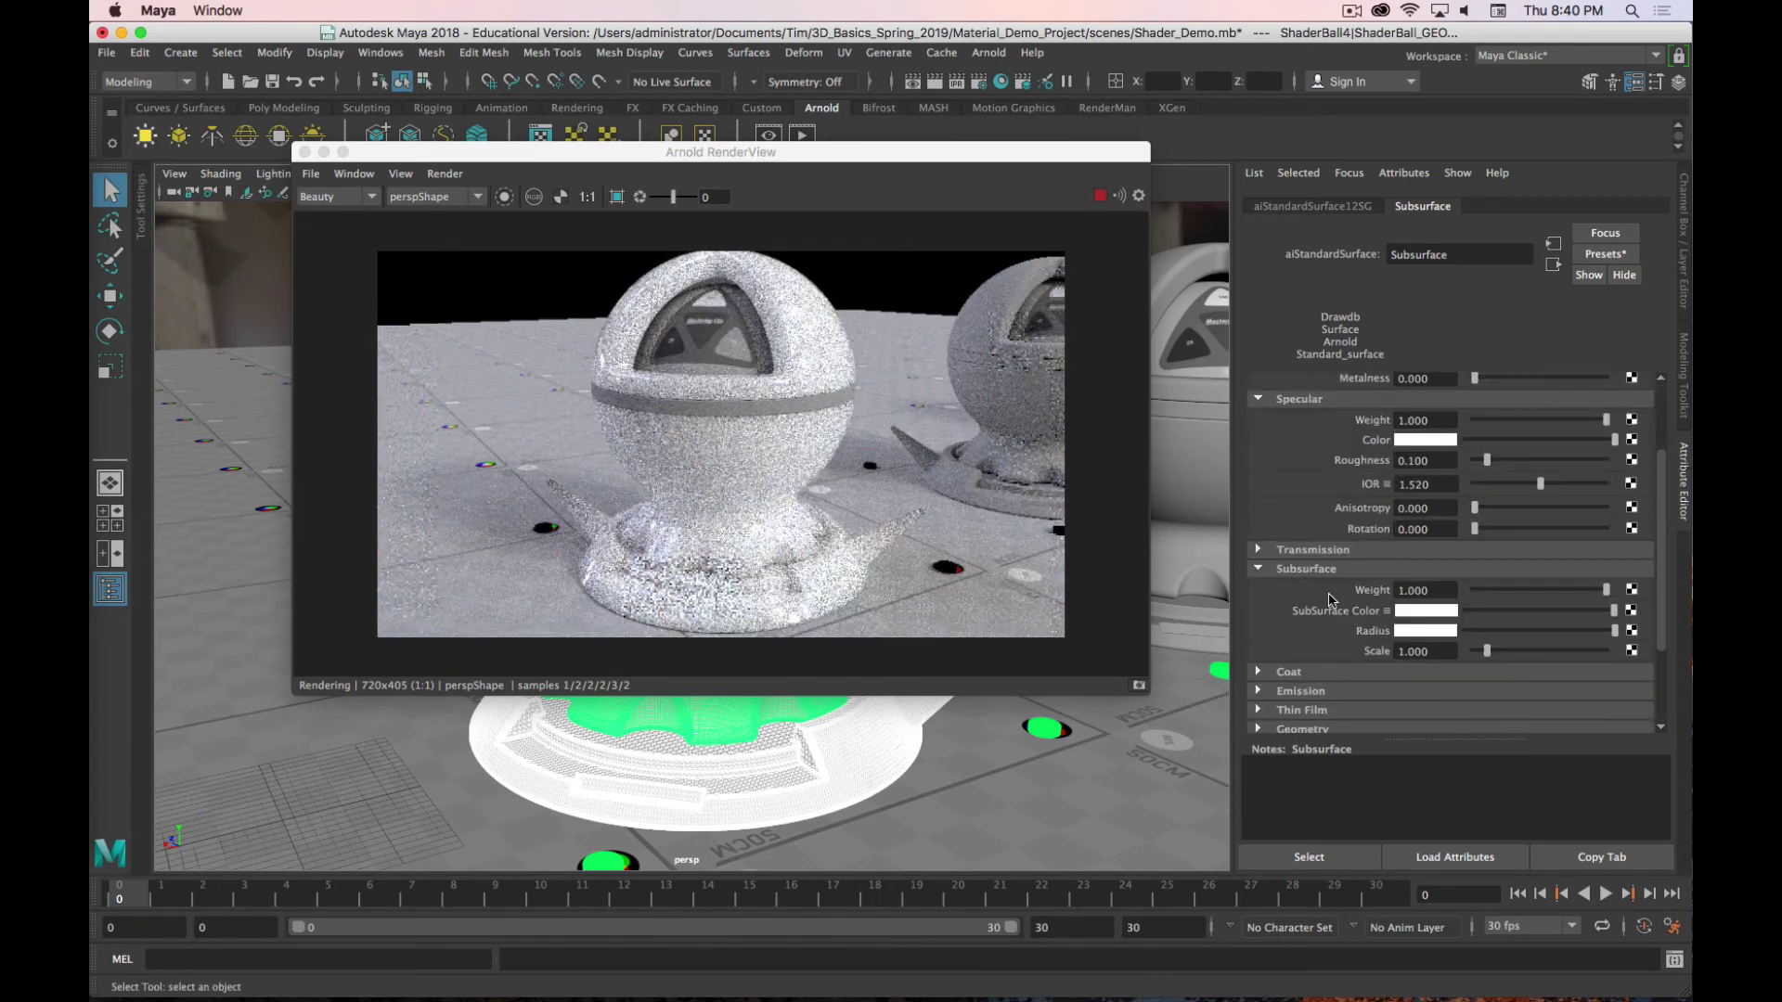
scroll(1378, 434, "up", 3)
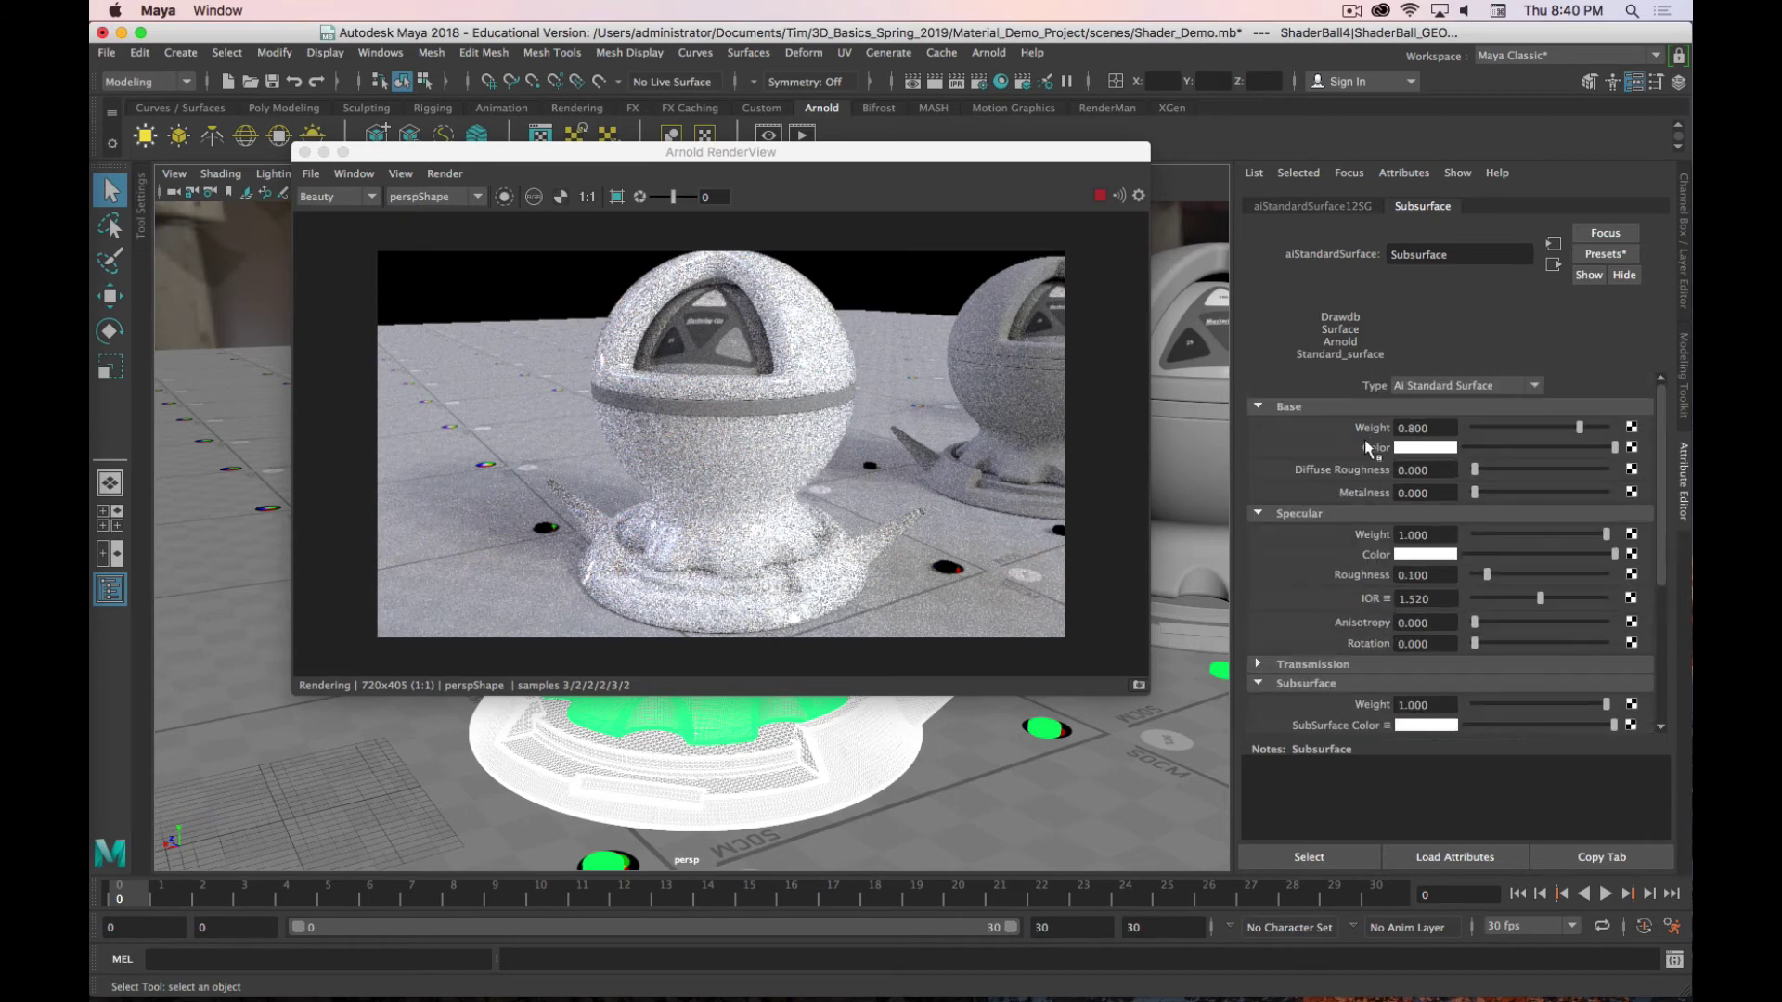
left_click(1424, 448)
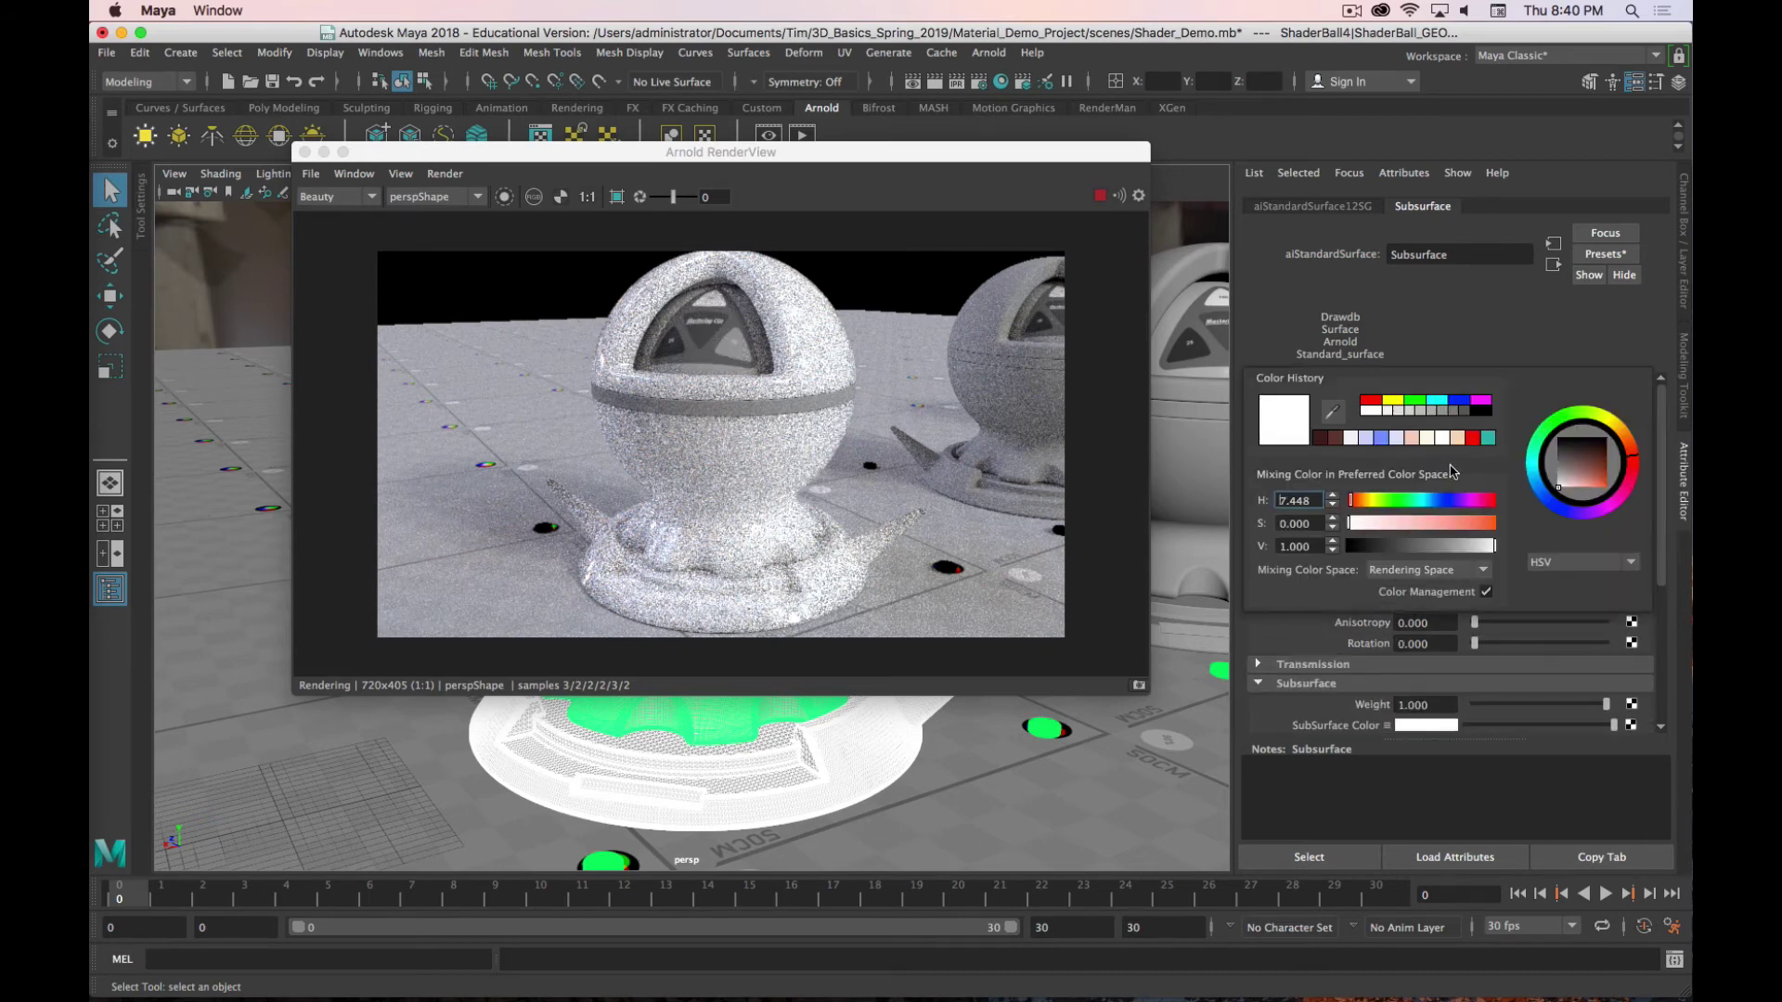
left_click(1381, 437)
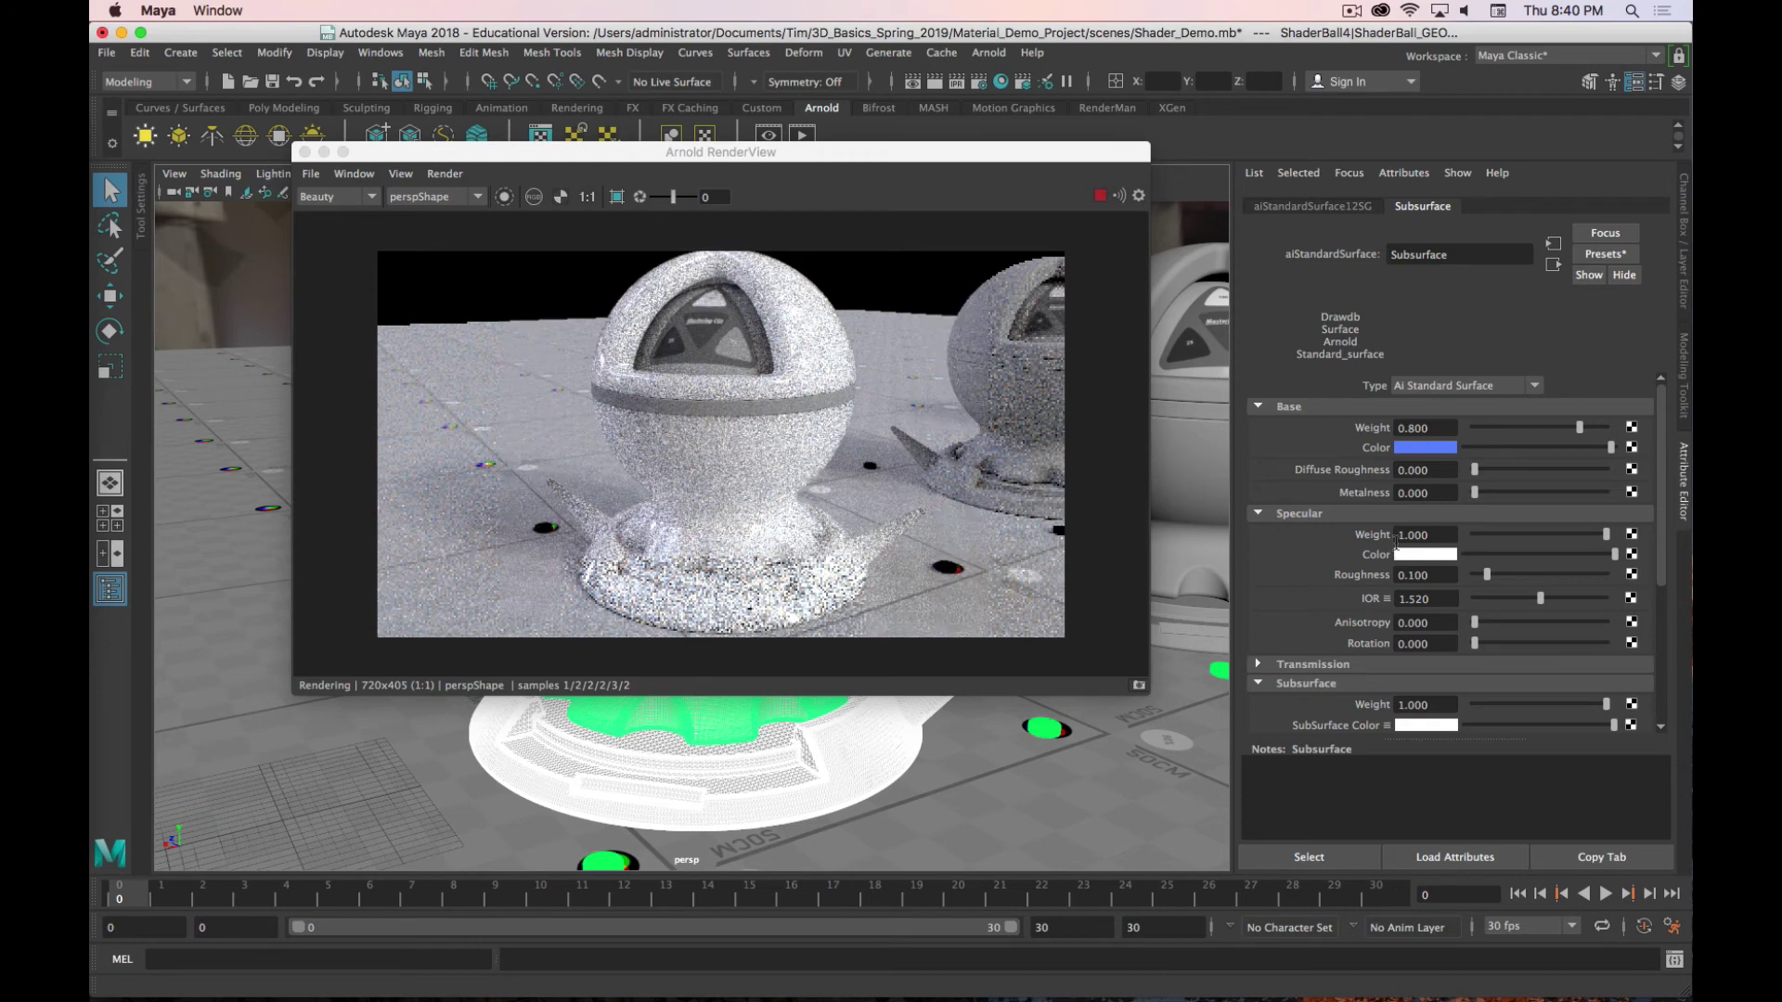
Step: Set the SubSurface Color to deep purple and darken the Radius color to mid grey
scroll(1401, 557, "down", 5)
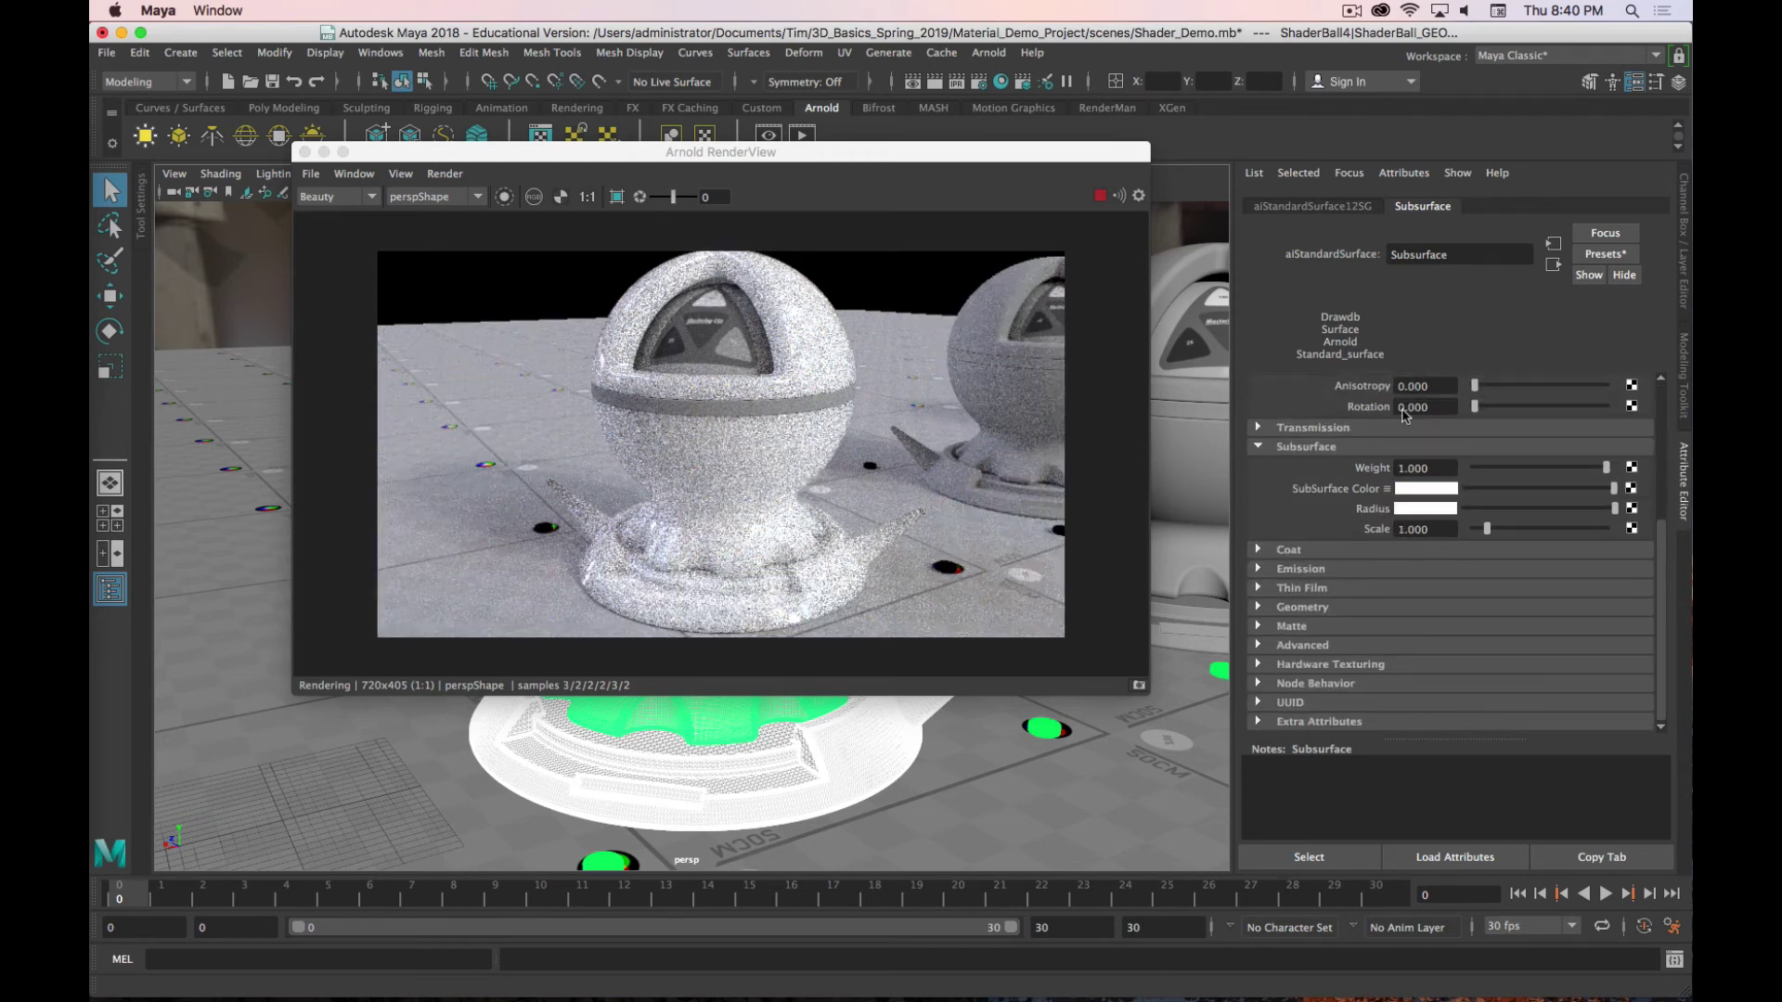
left_click(1427, 490)
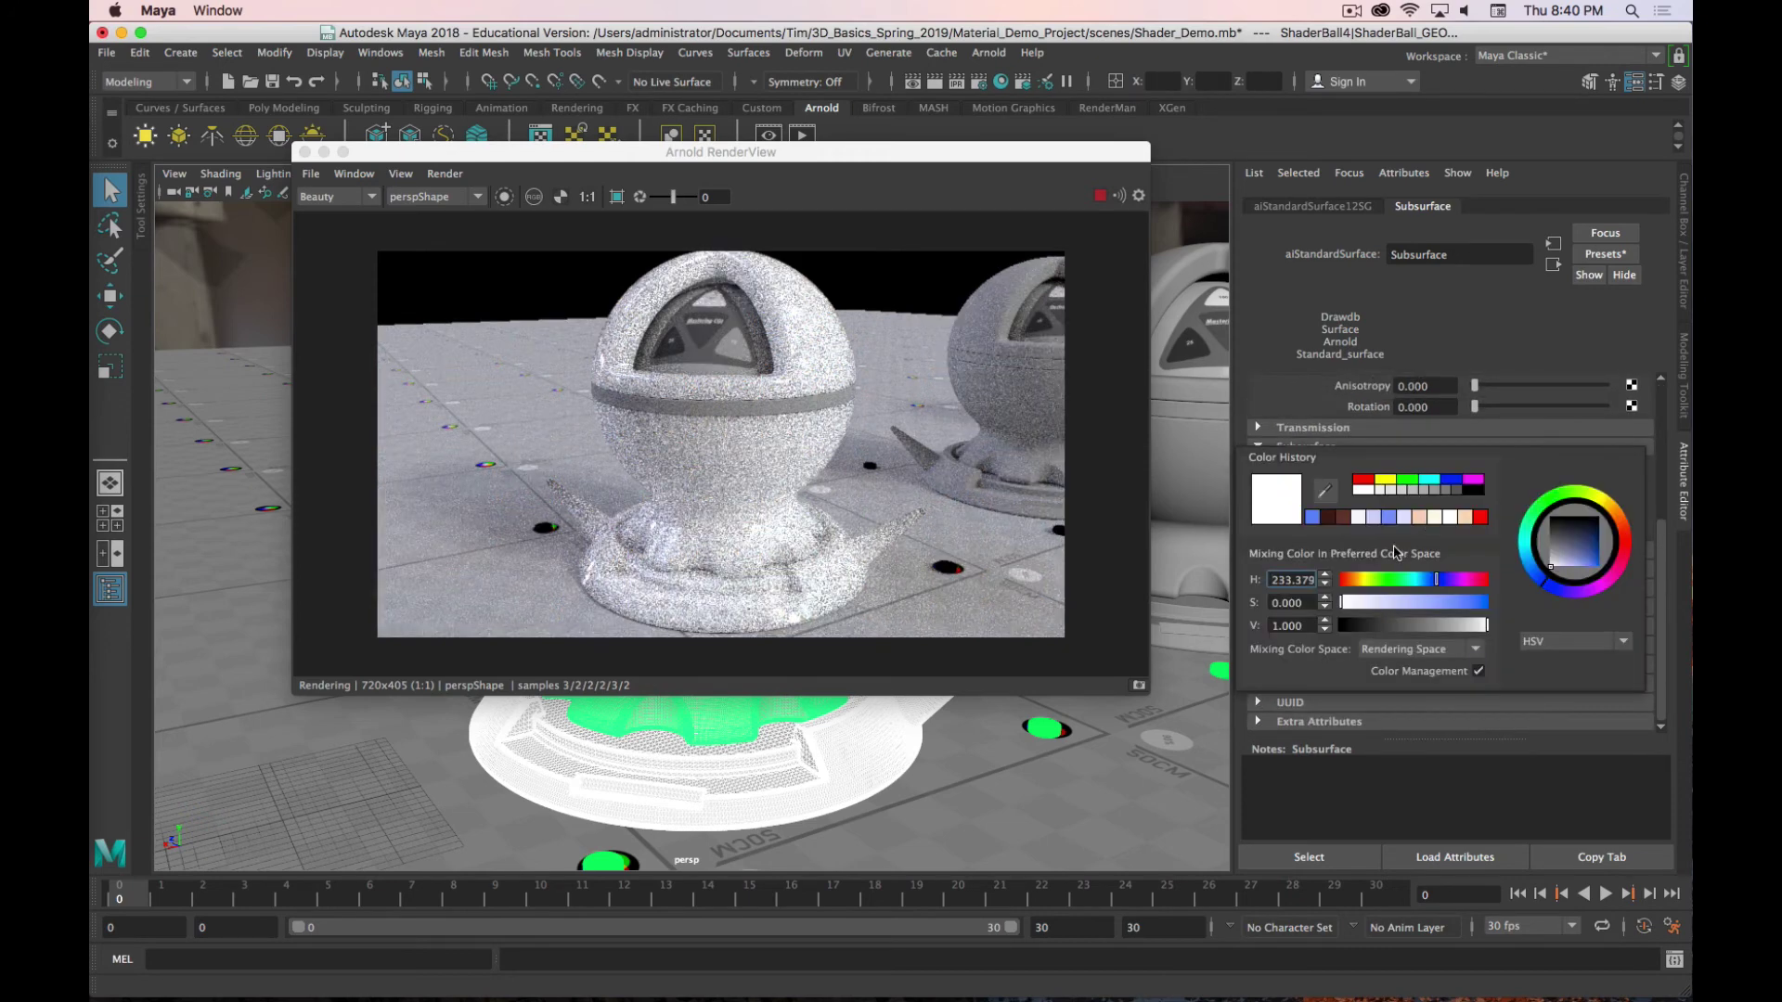
left_click_drag(1436, 579, 1443, 634)
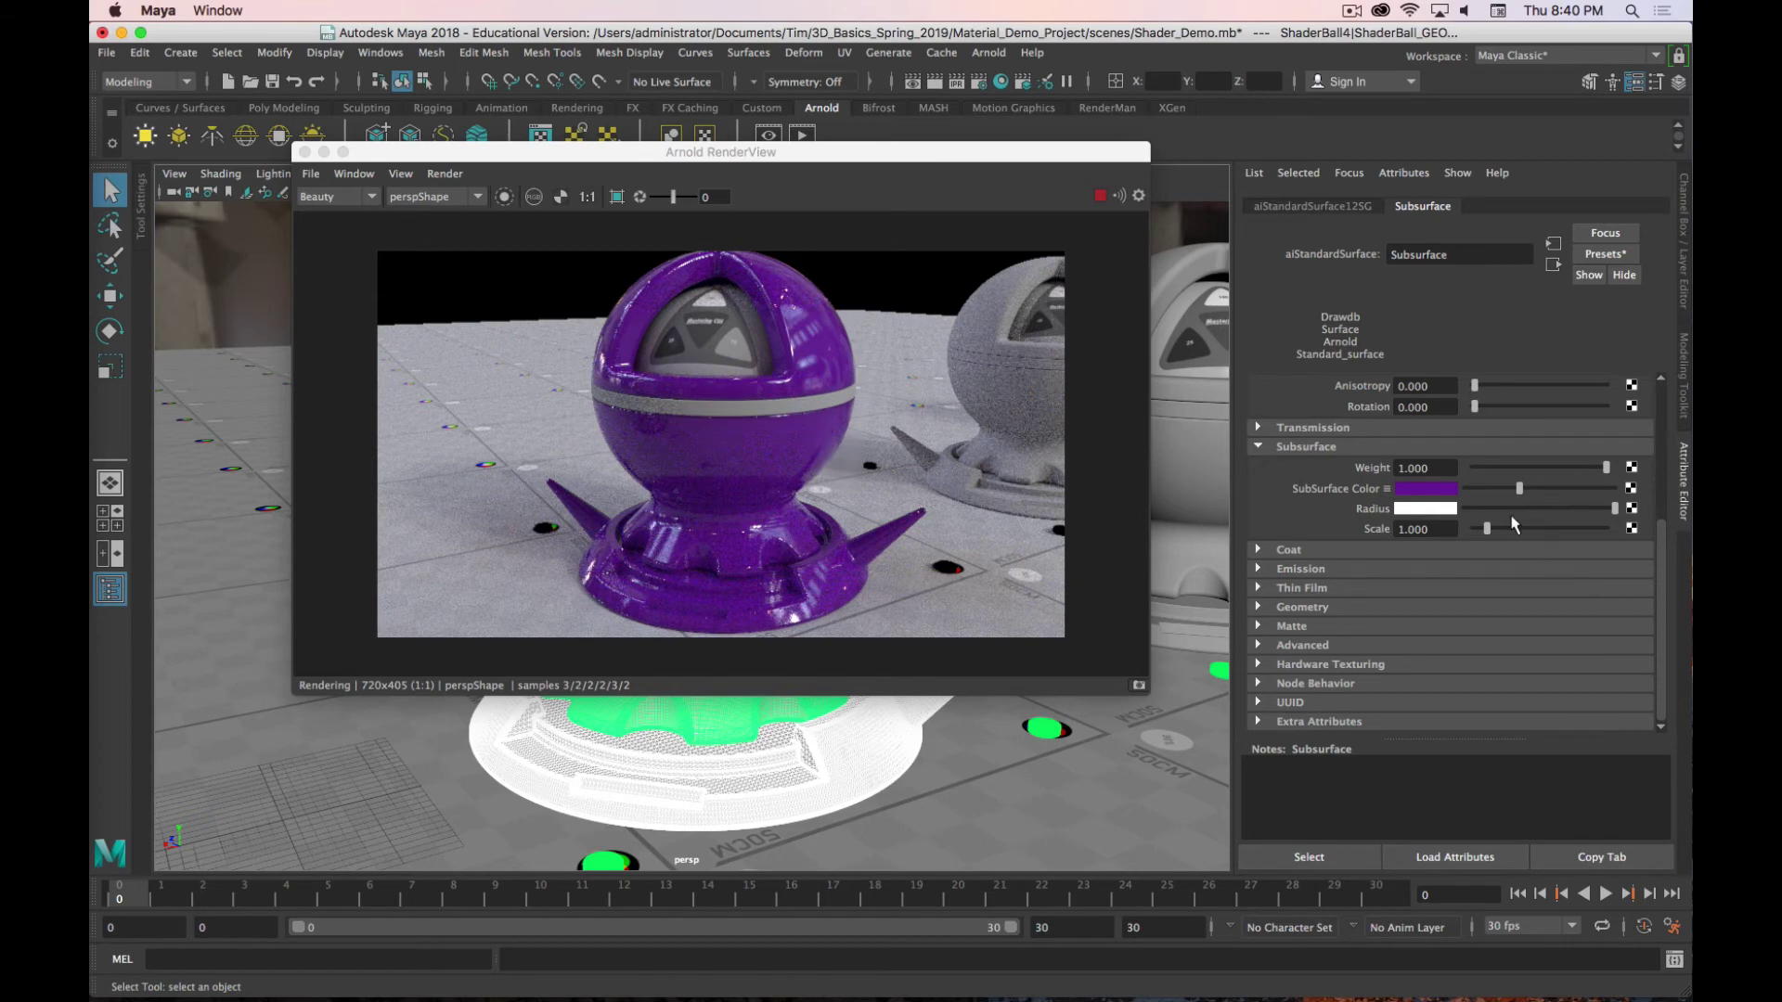
left_click_drag(1612, 508, 1524, 509)
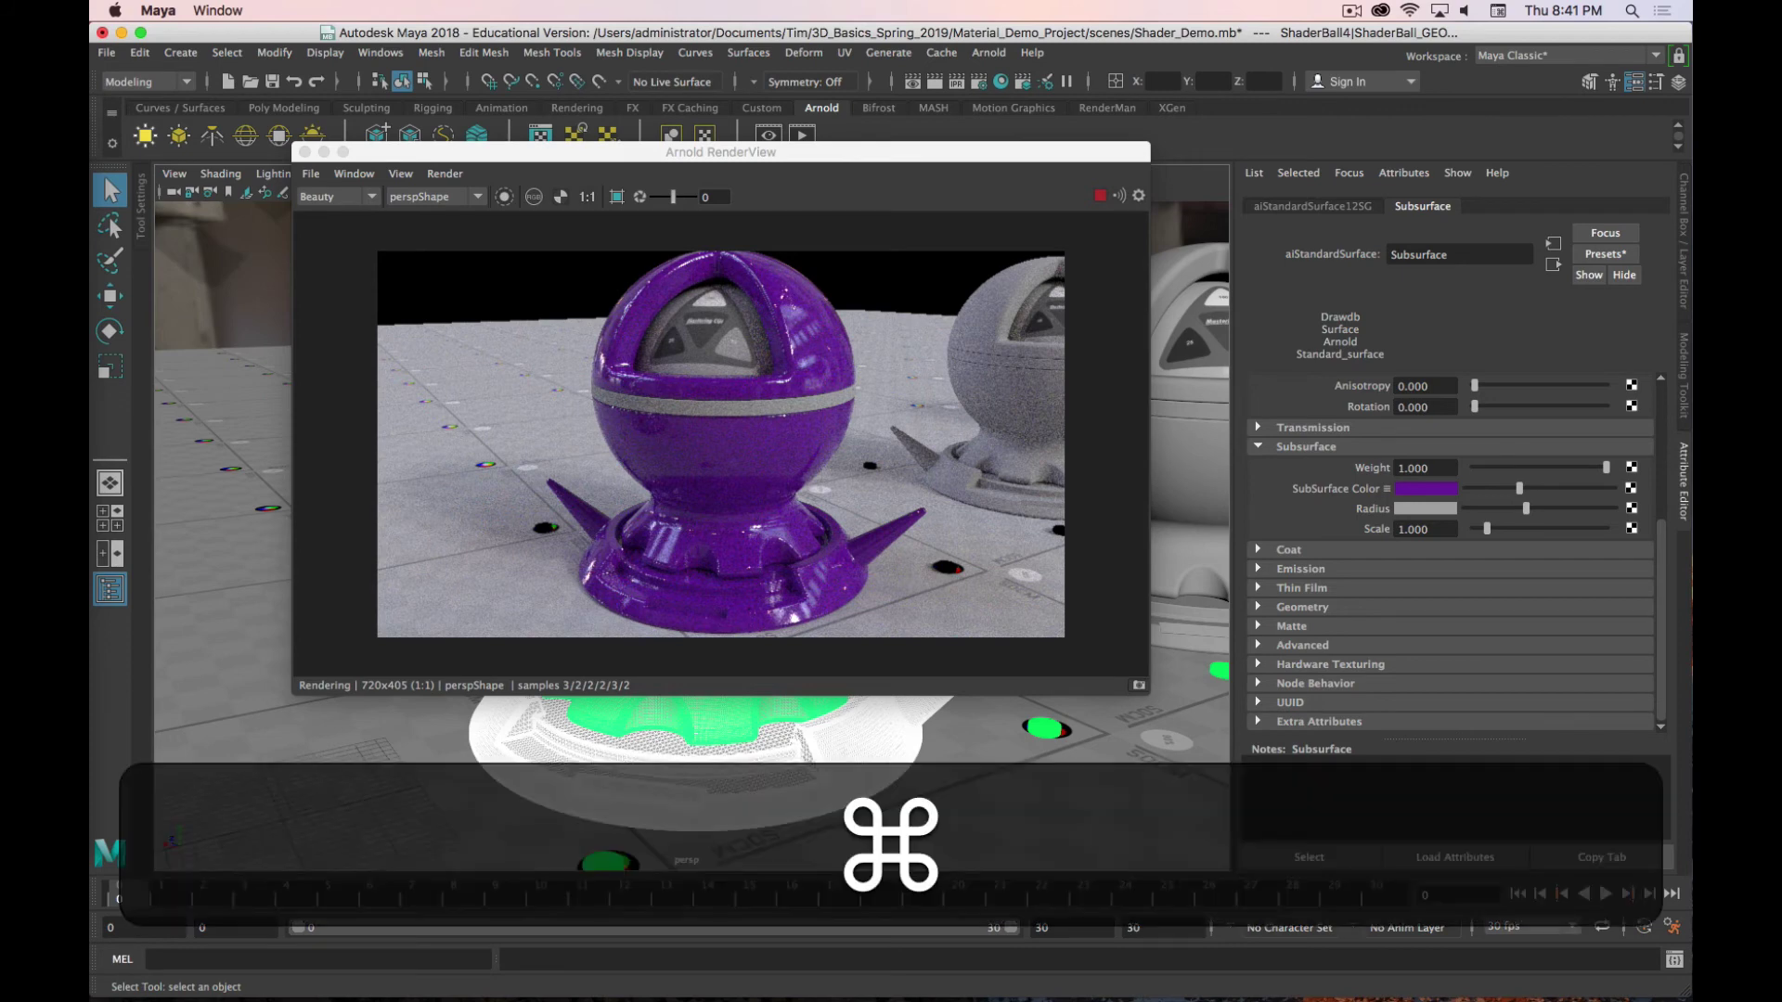
key("super+period")
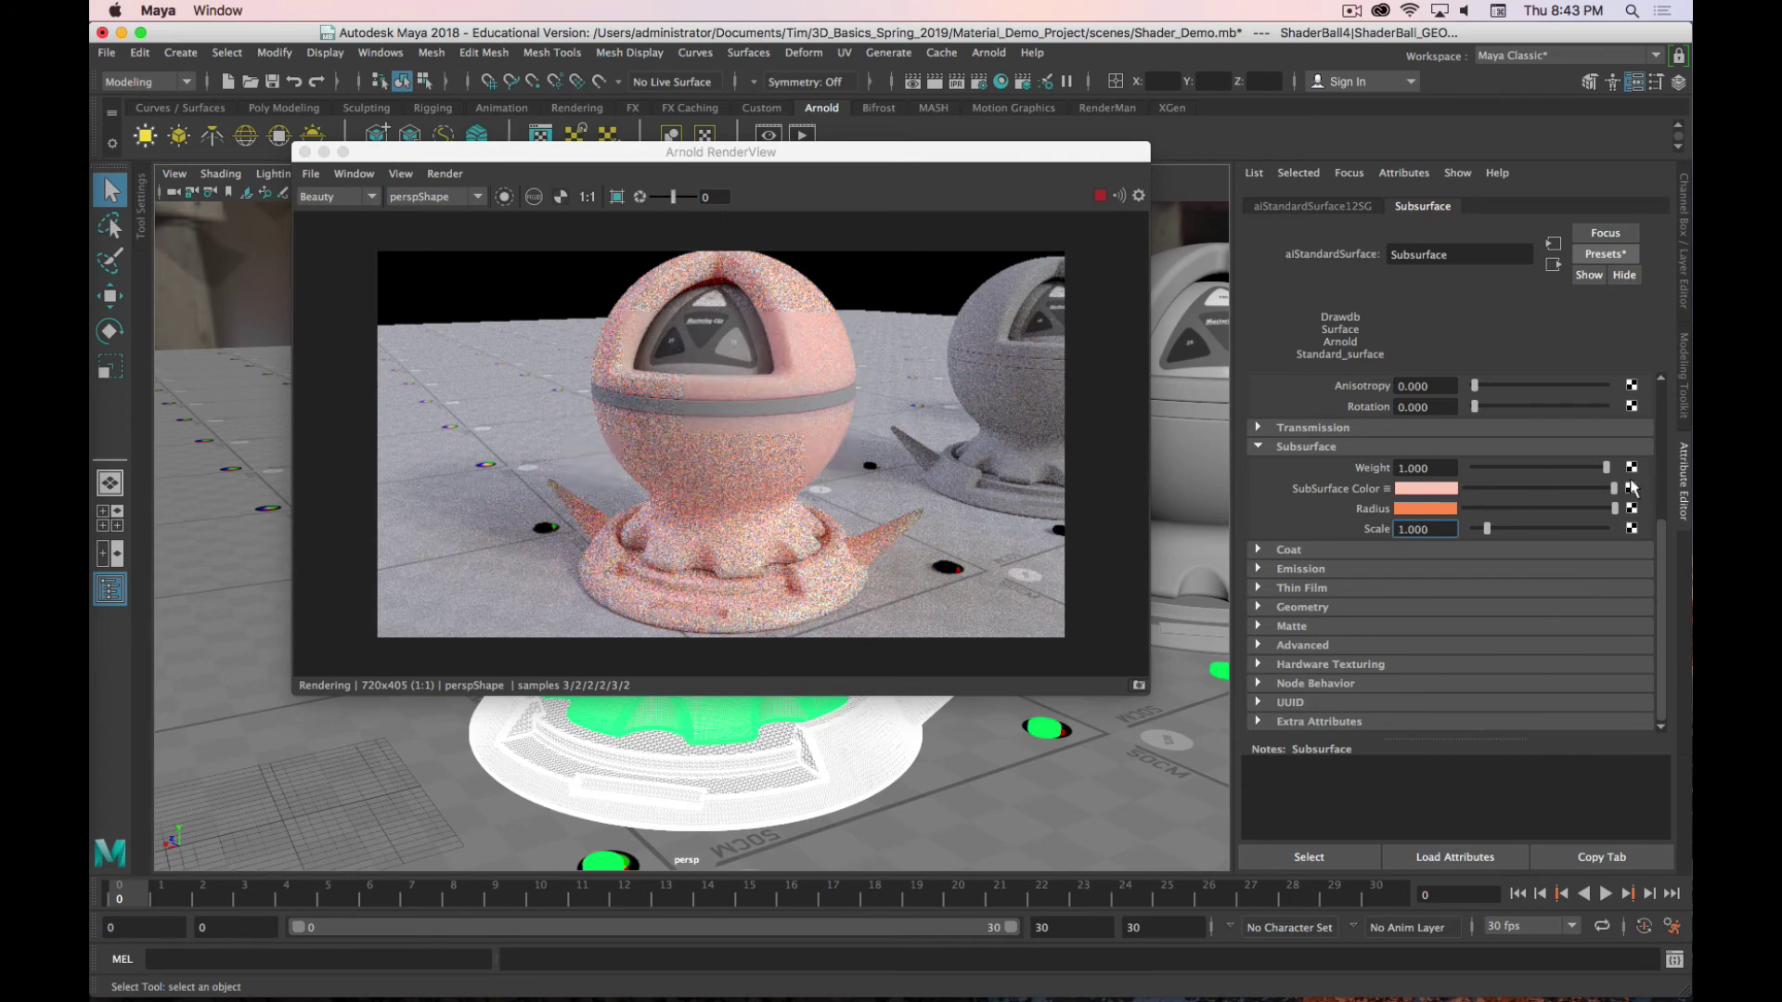
Step: Lower the Subsurface weight to 0 to compare the render, and restore it to 1
scroll(1359, 451, "up", 5)
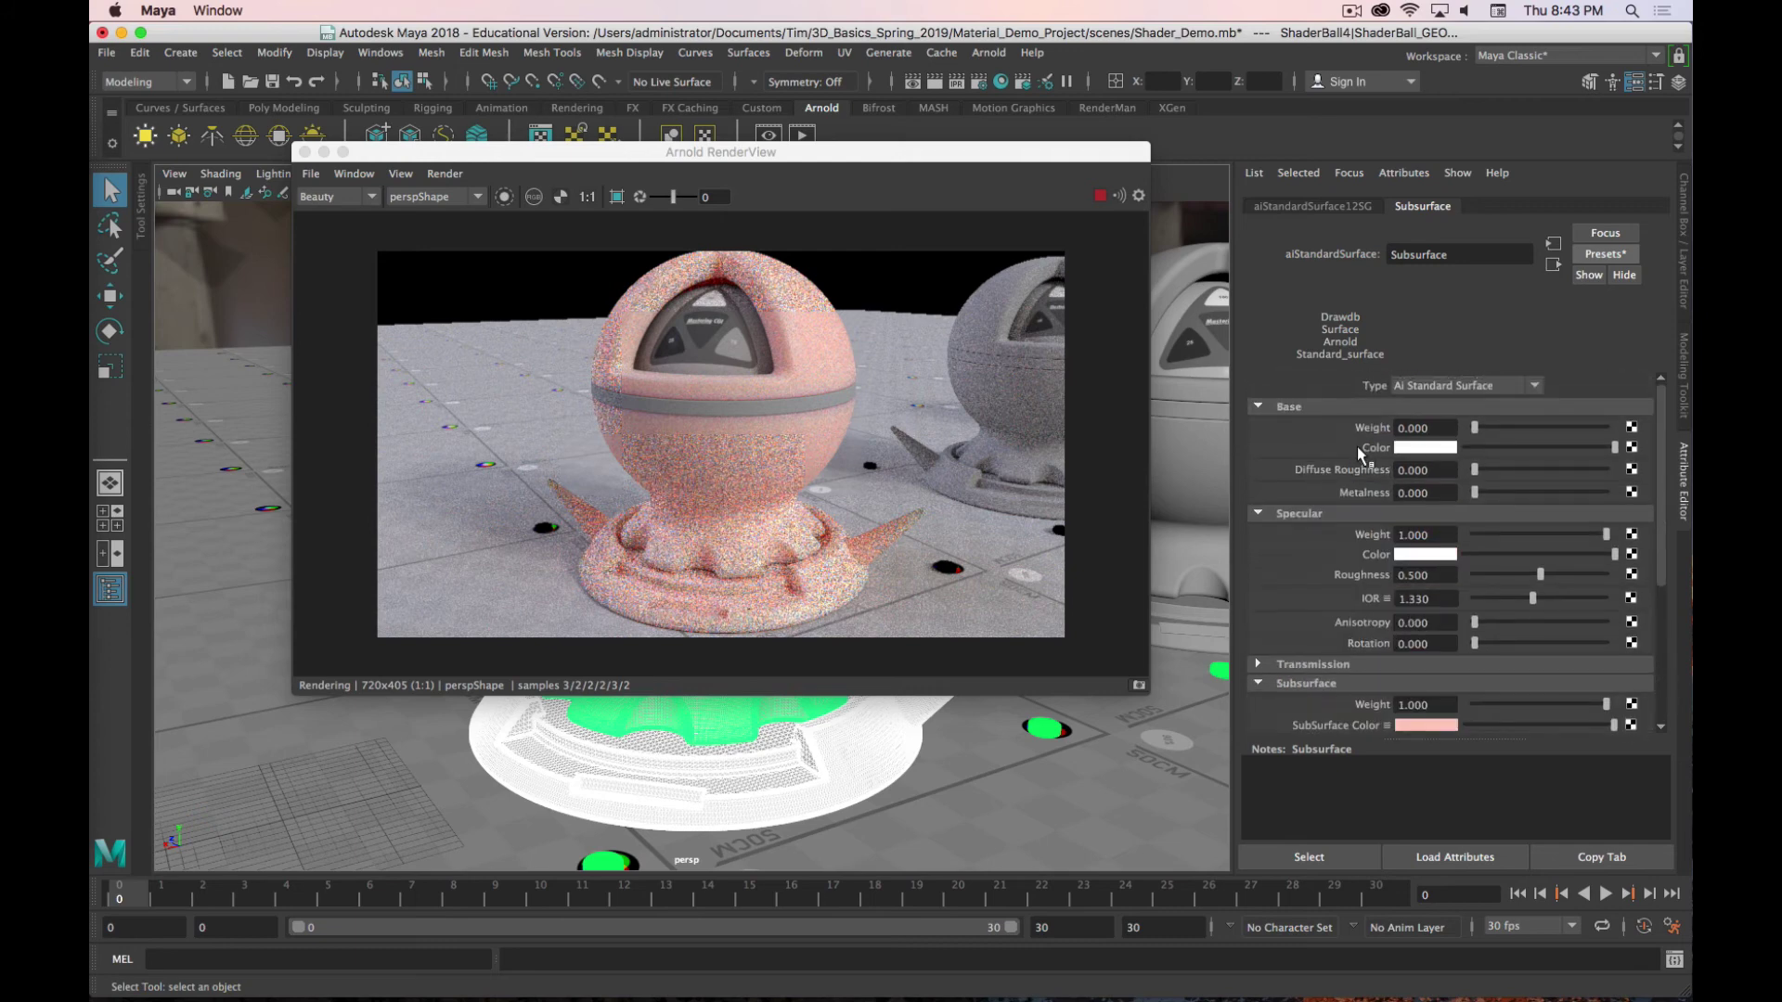
scroll(1357, 447, "down", 5)
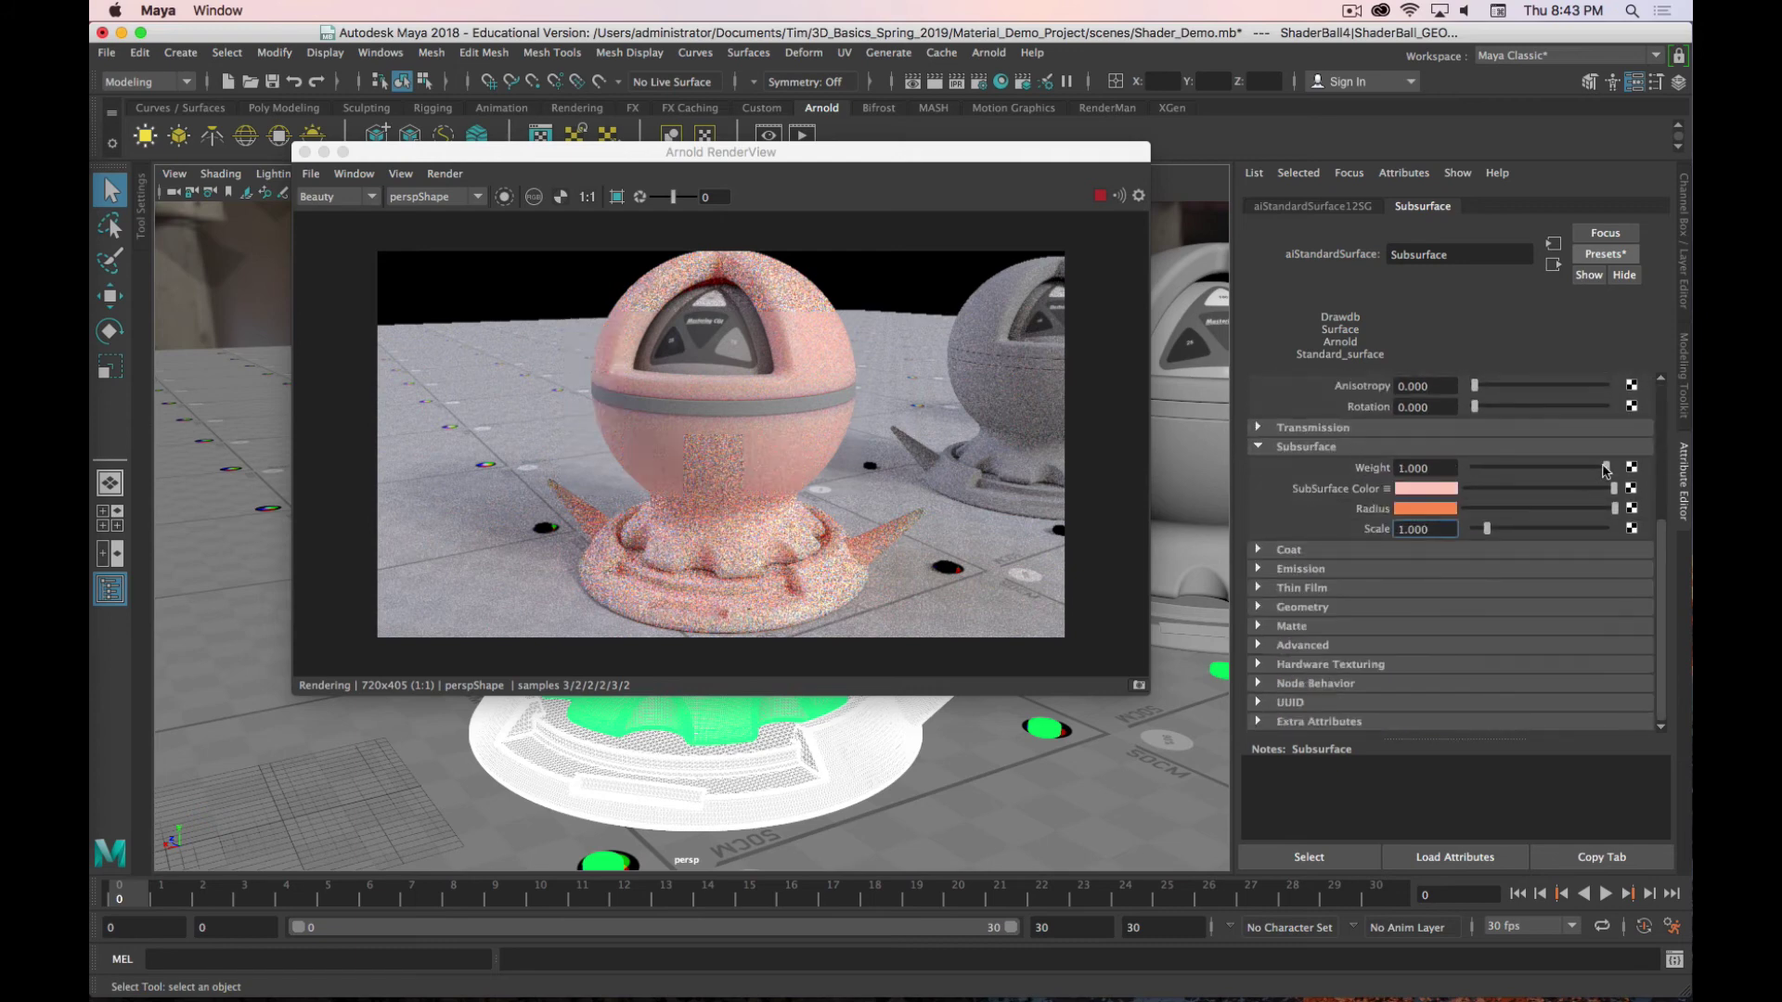
left_click_drag(1607, 468, 1378, 472)
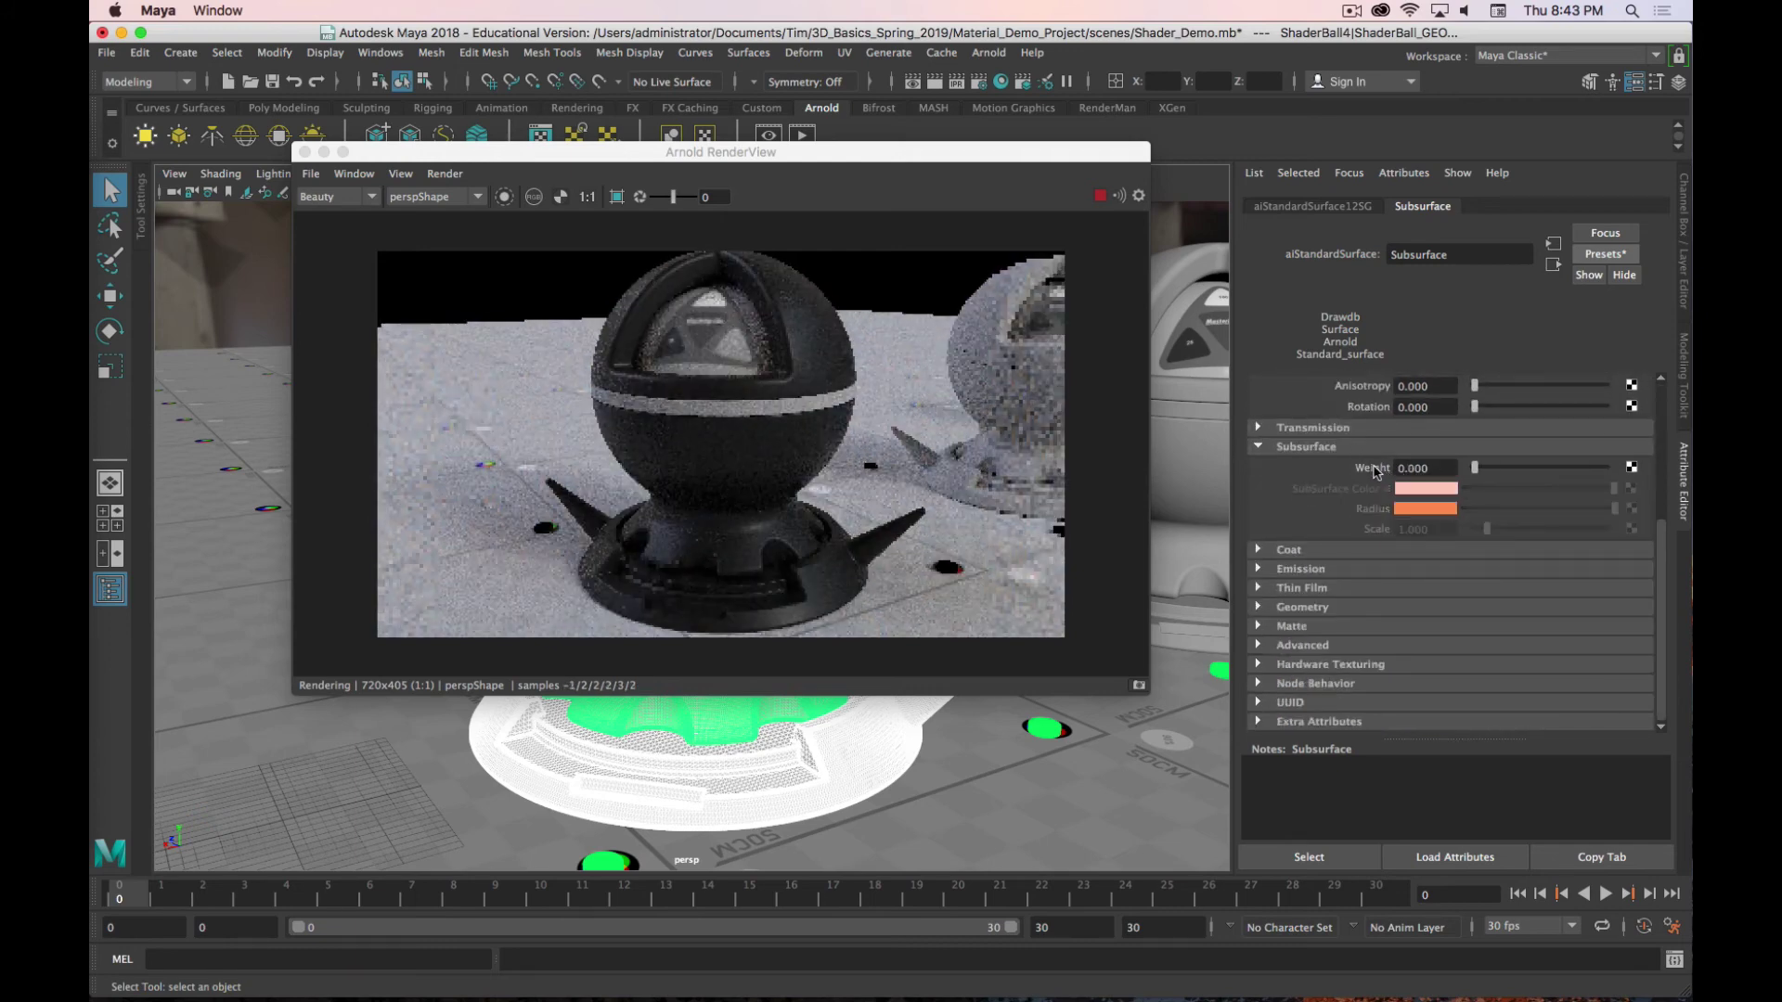
double_click(1424, 468)
type("1")
key("Return")
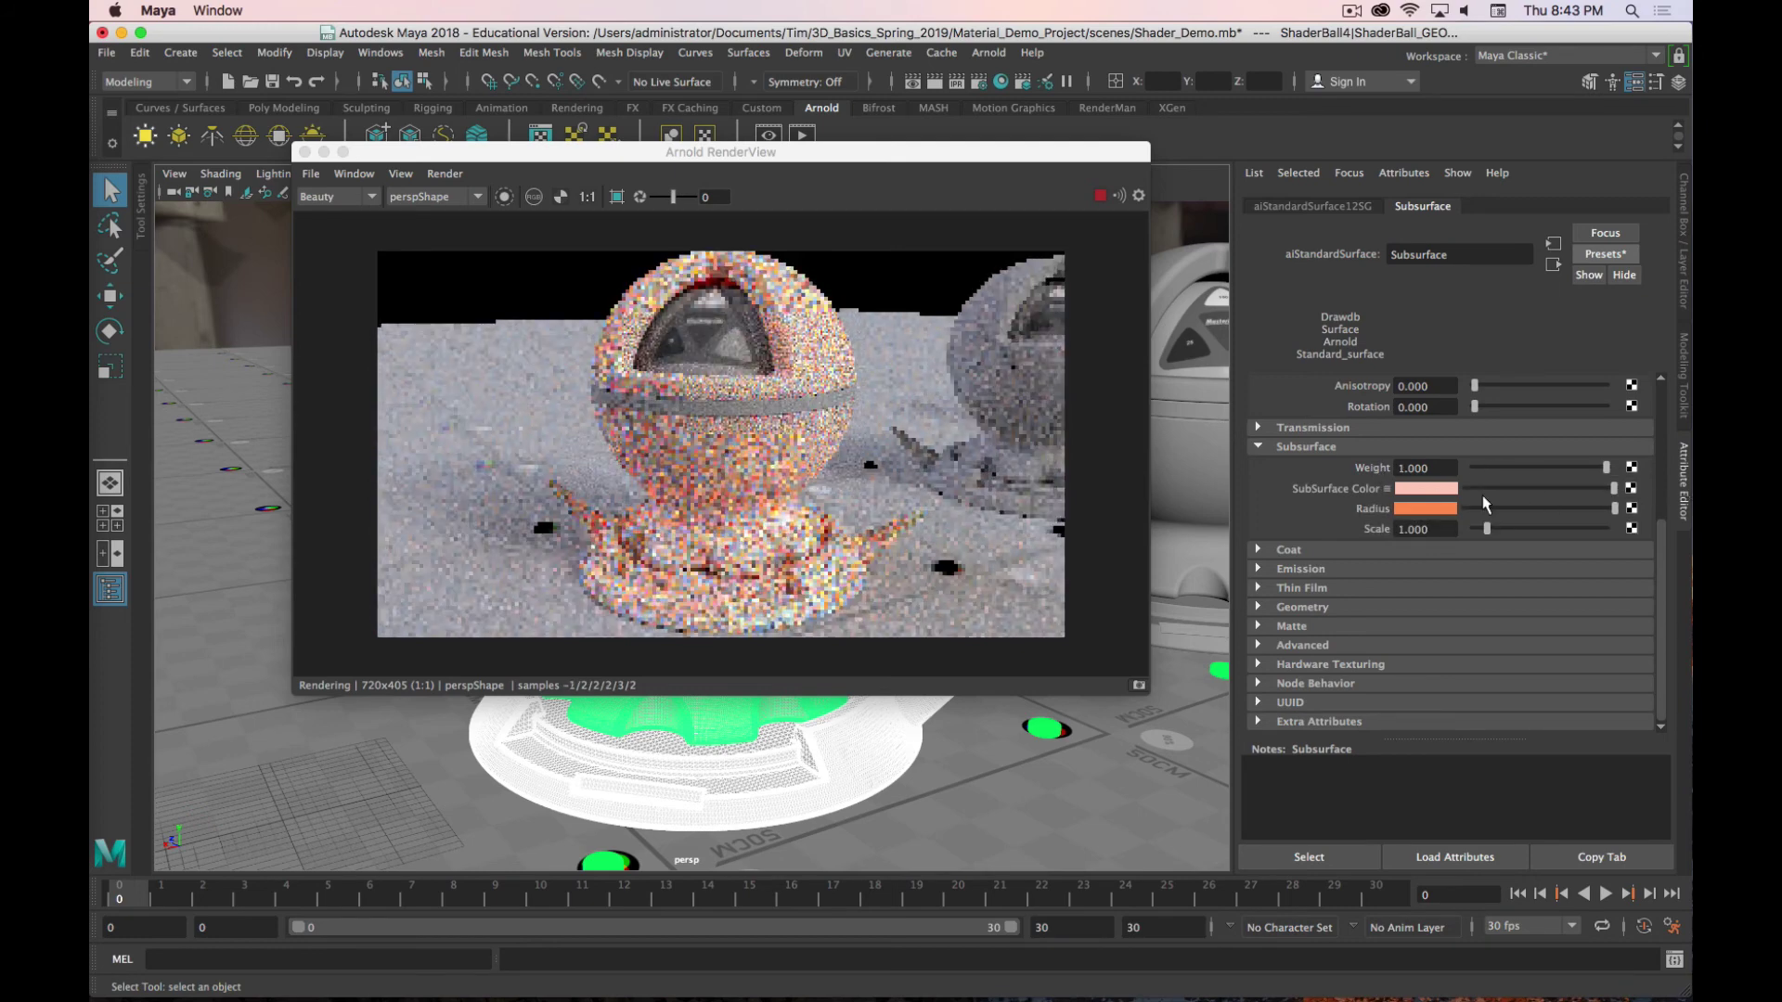
Step: Match the Base color to the light pink SubSurface Color using the color history swatch
left_click(1409, 493)
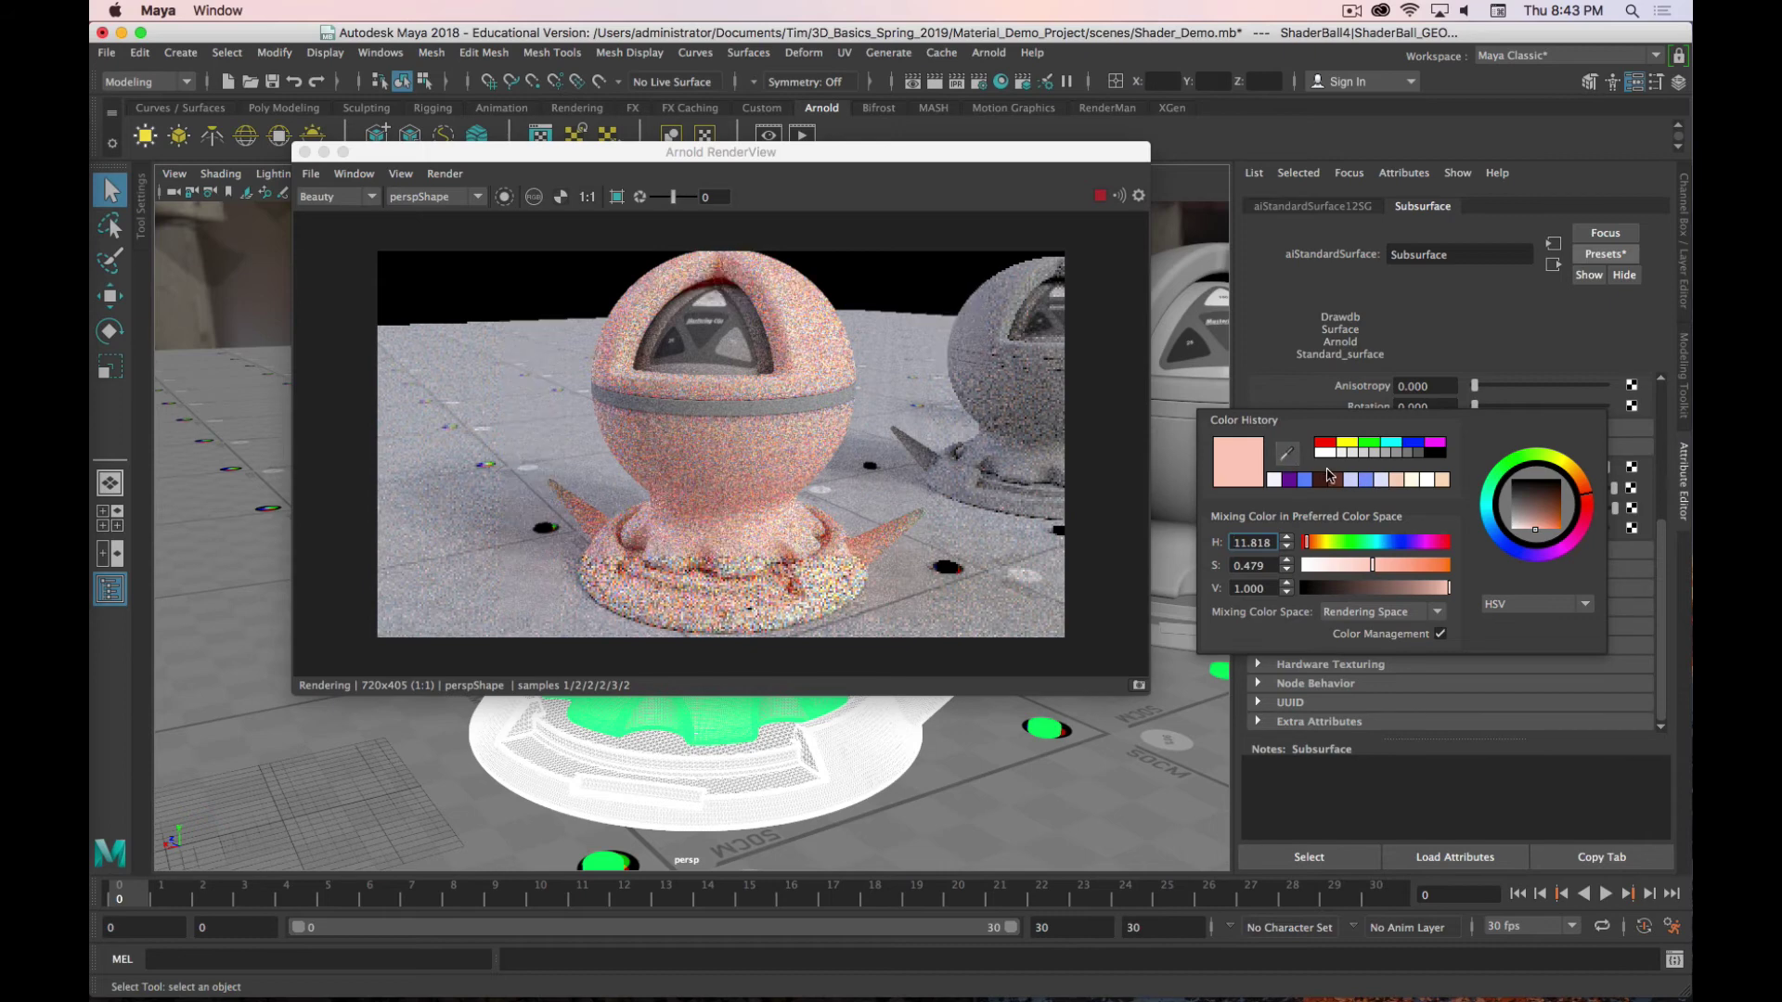
left_click(1289, 463)
left_click_drag(1301, 471, 1417, 522)
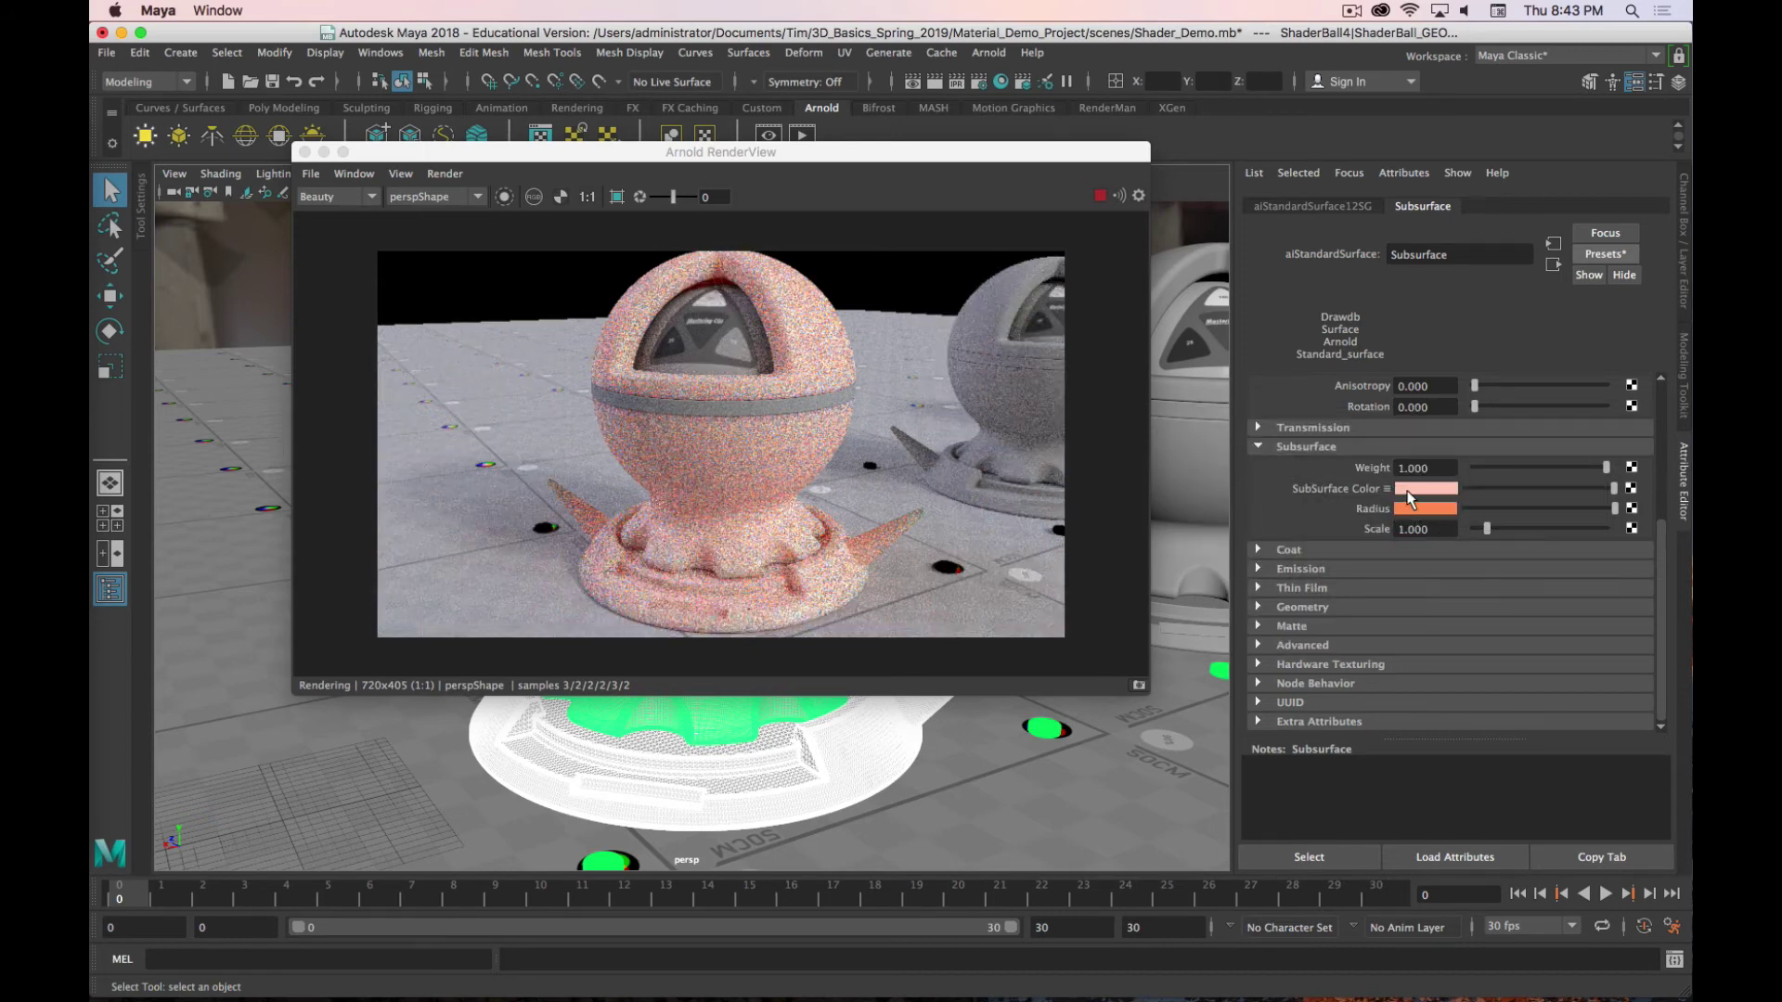
left_click(1409, 494)
scroll(1424, 467, "up", 5)
left_click(1426, 452)
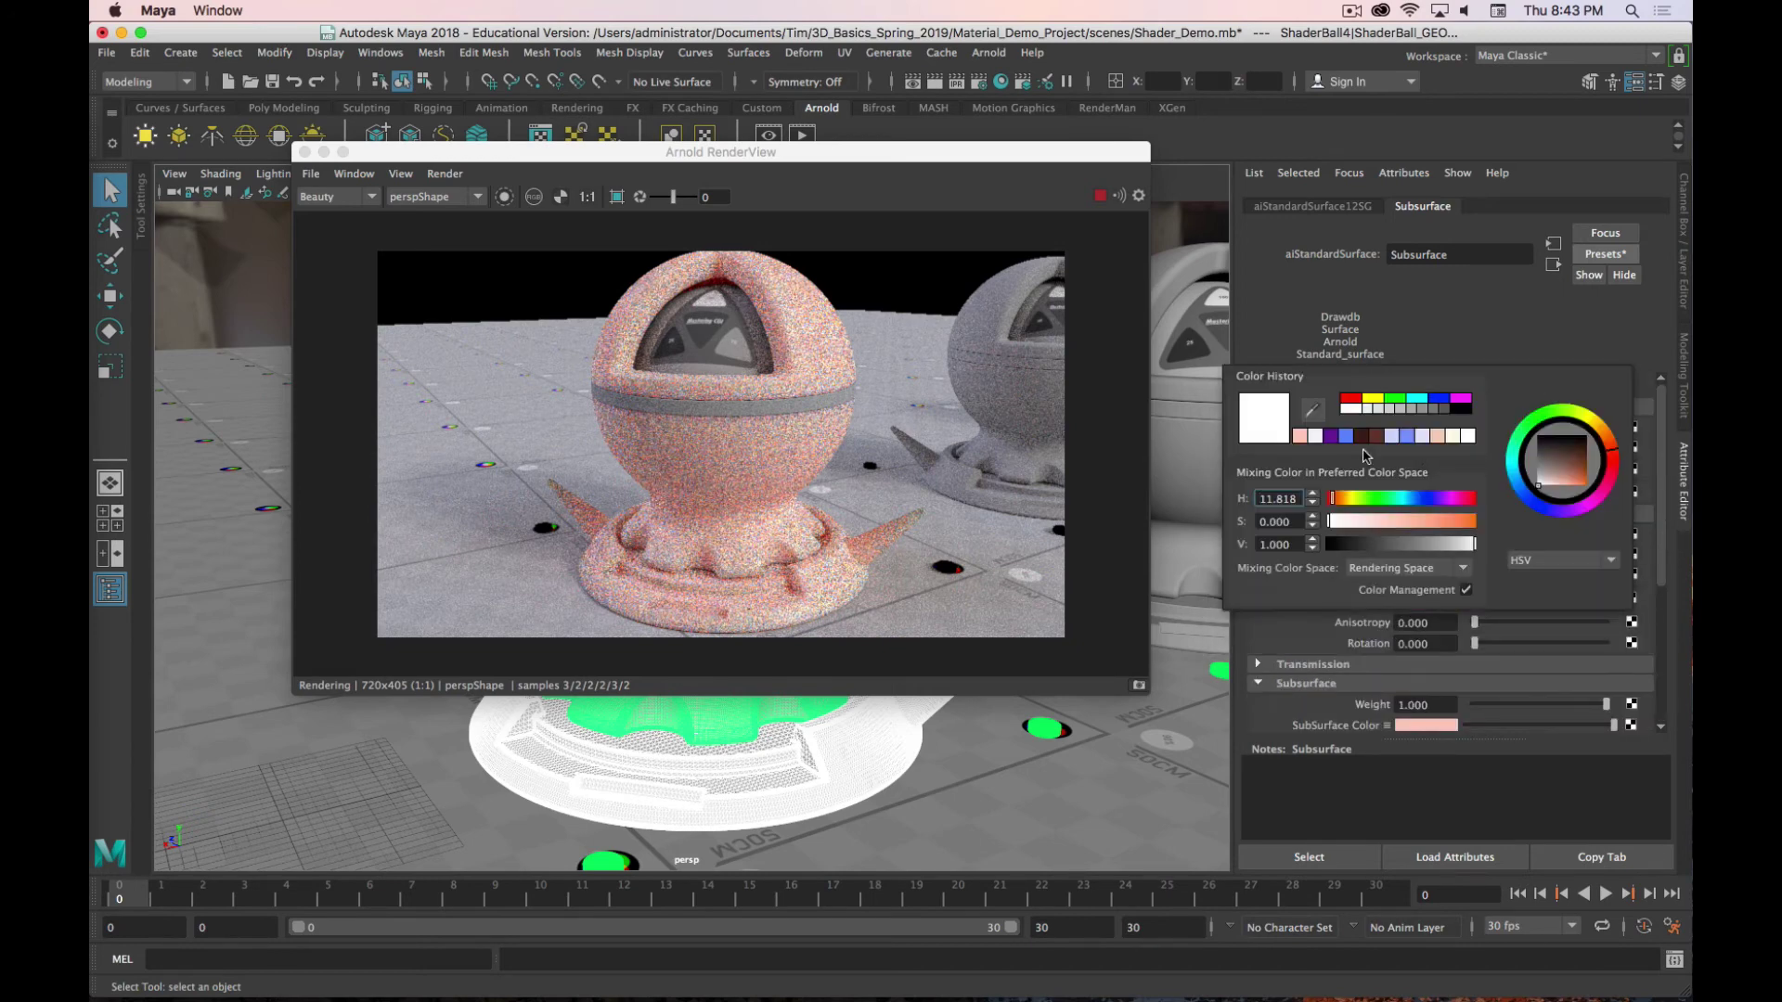
left_click(1303, 443)
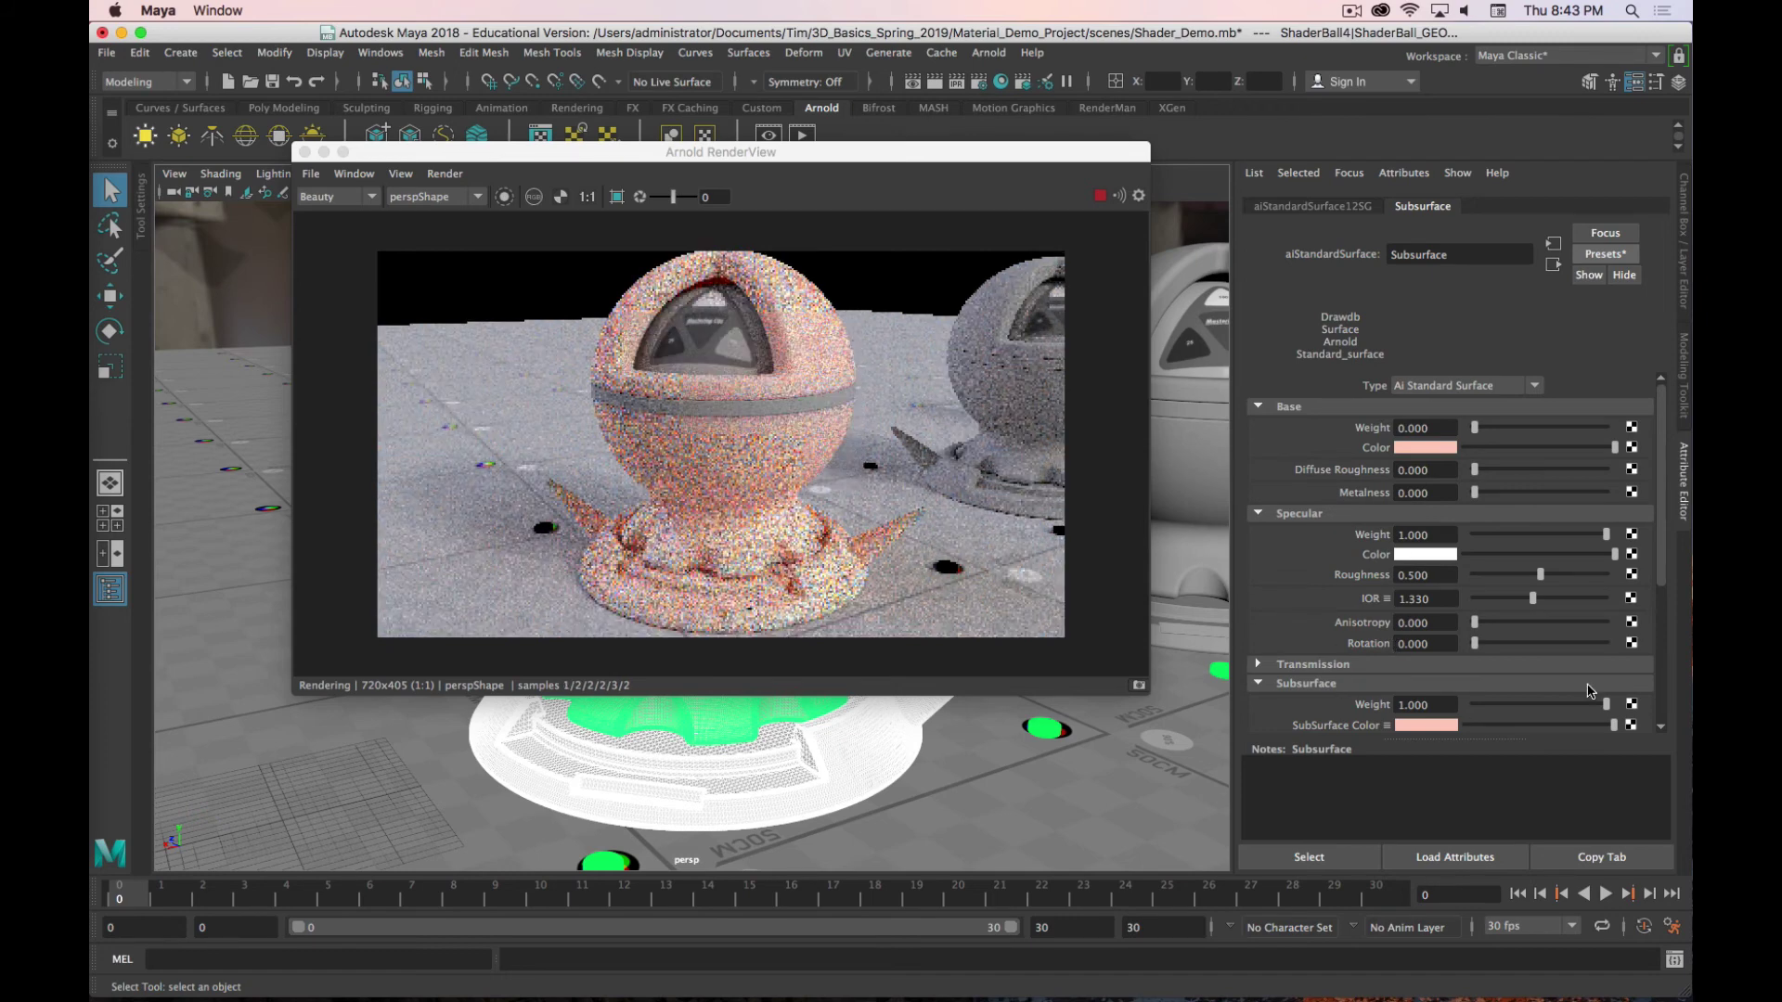
Step: Set the Base weight to 1, and compare the render with the Subsurface weight at 0 and back at 1
left_click_drag(1475, 427, 1689, 428)
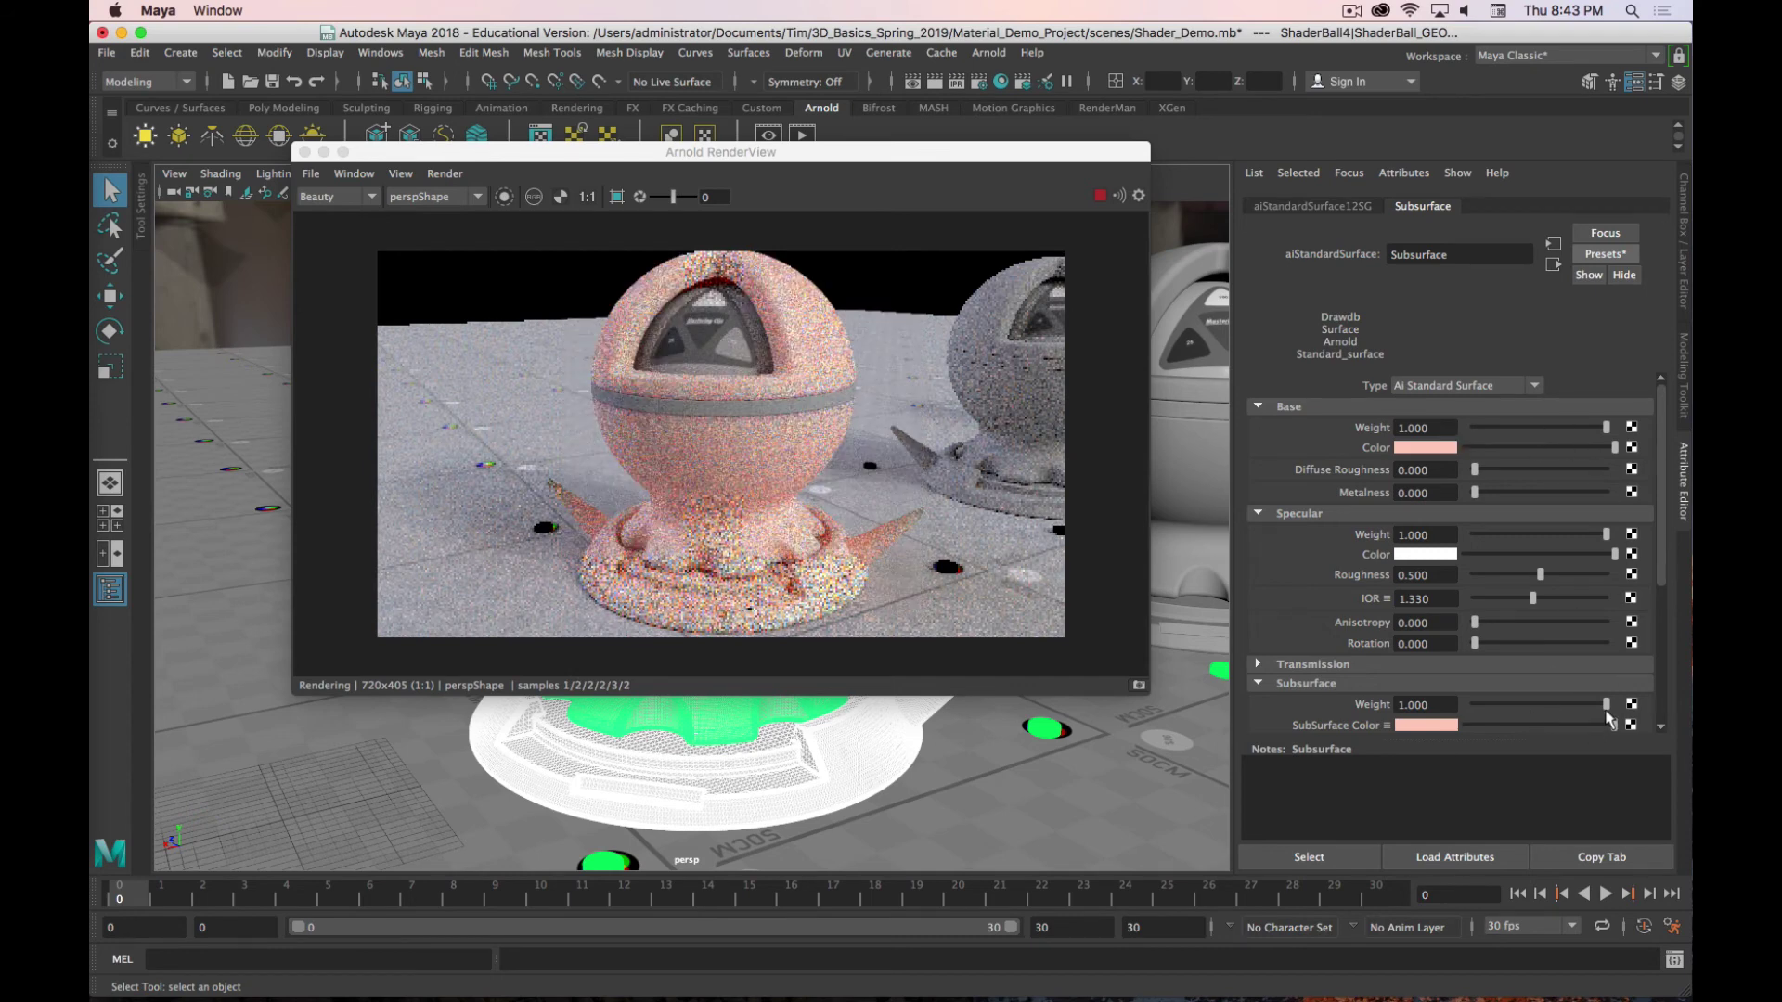
left_click_drag(1605, 704, 1474, 704)
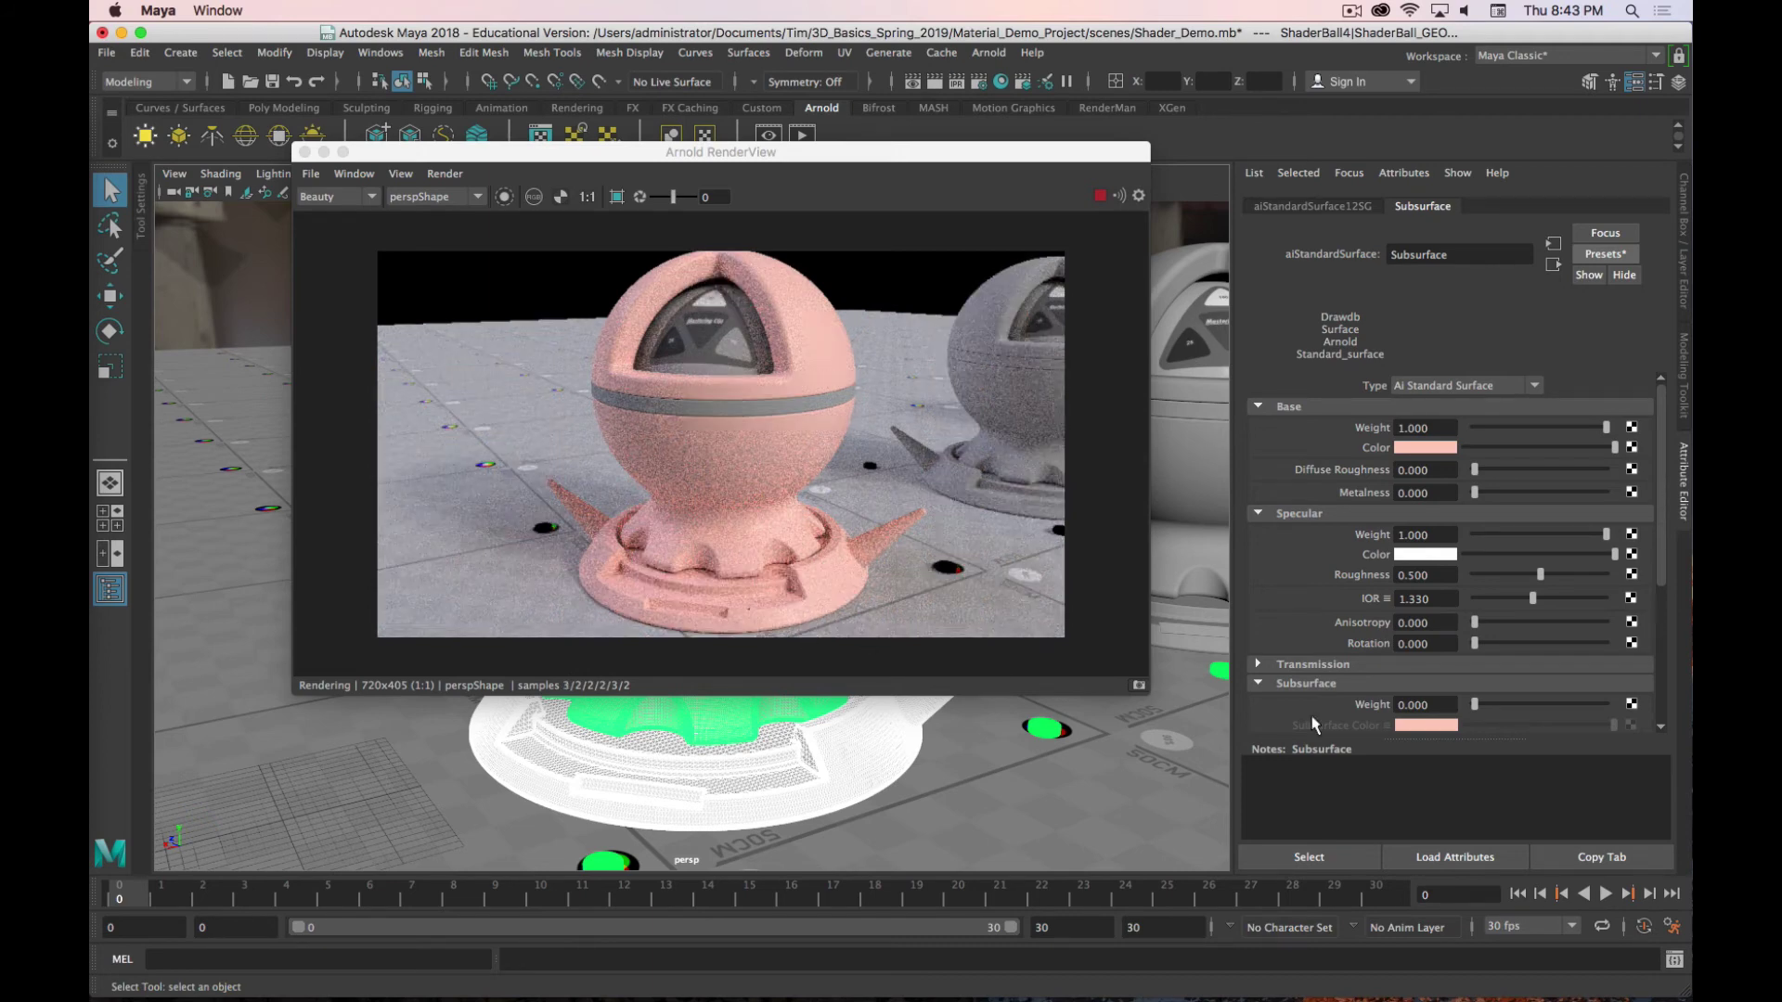
left_click_drag(1476, 705, 1668, 728)
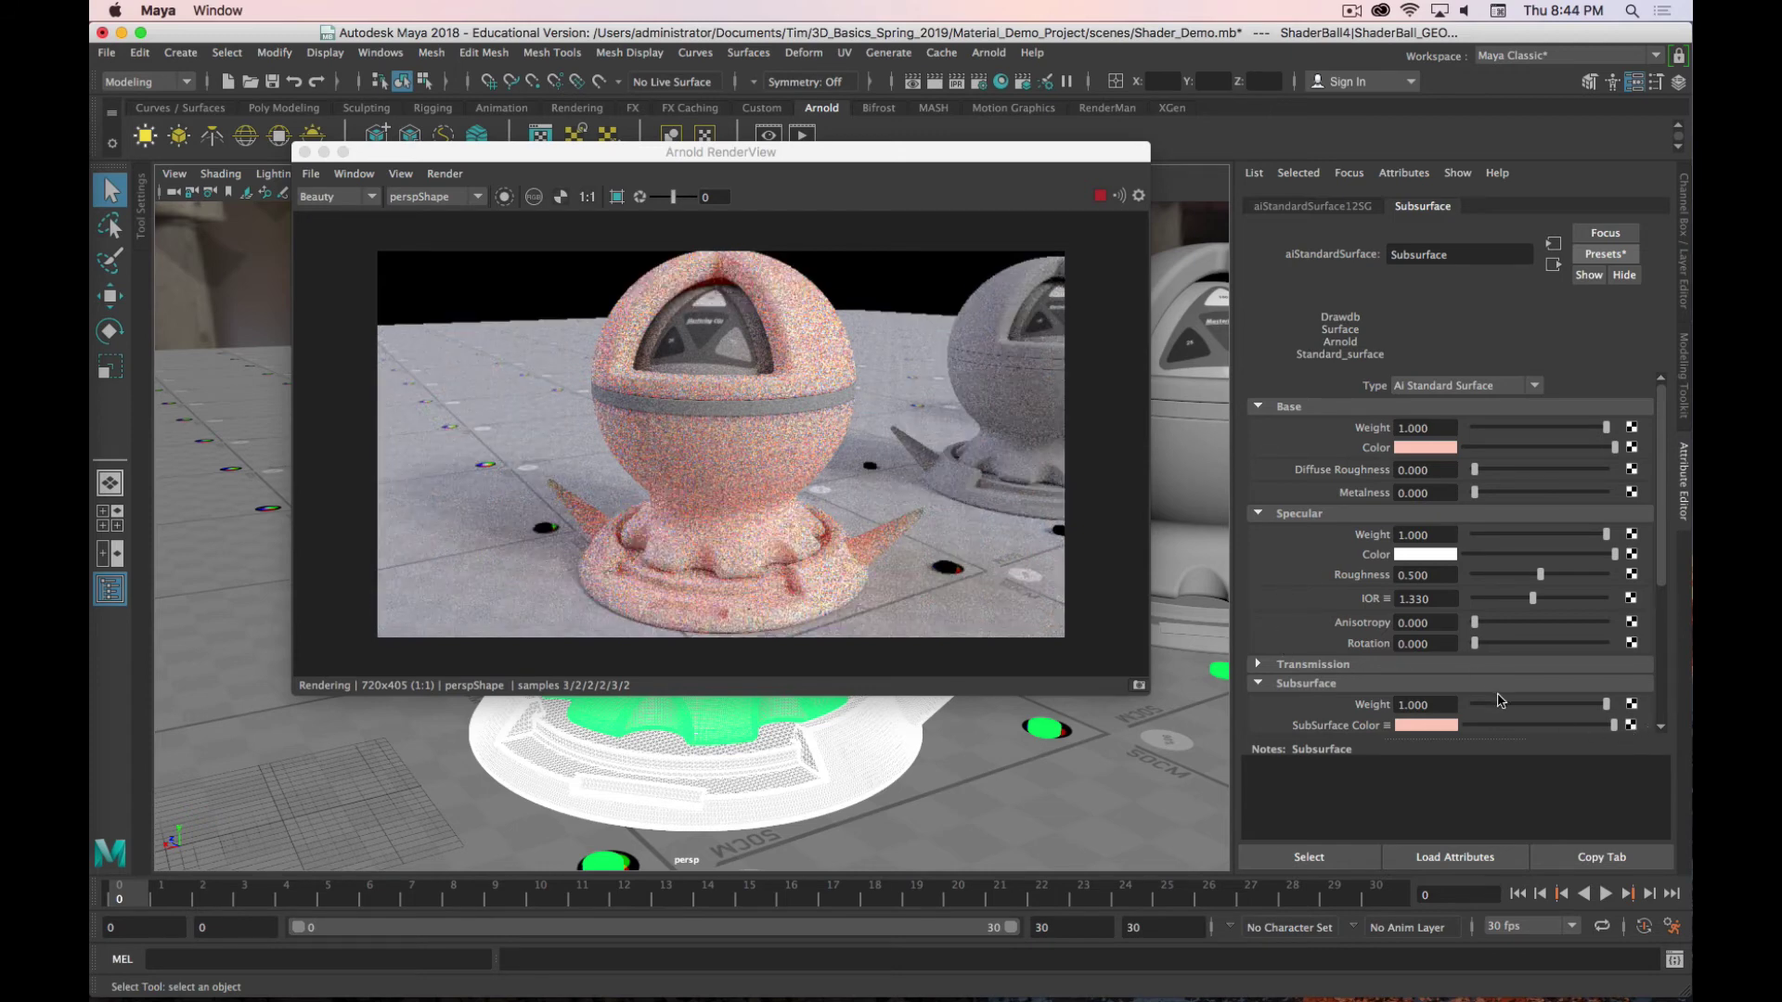
Step: Raise the SSS samples to 4 in the Arnold Renderer sampling settings and close the render settings
scroll(1427, 687, "down", 4)
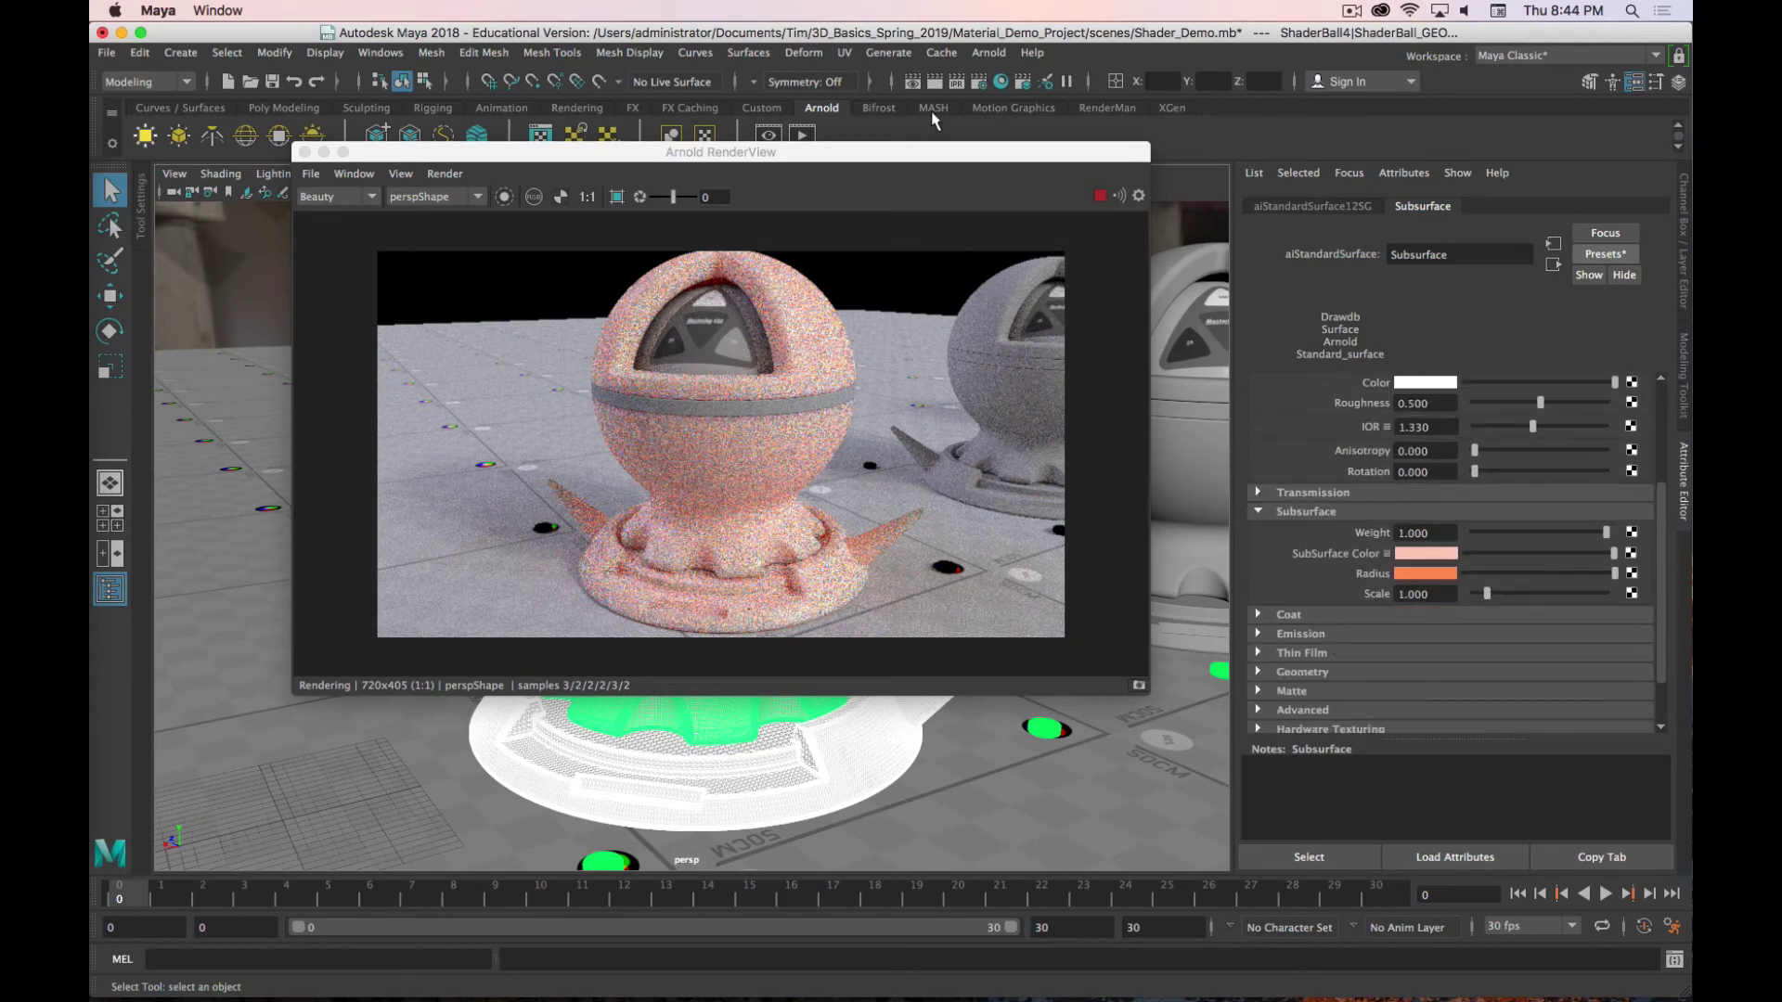
left_click(978, 82)
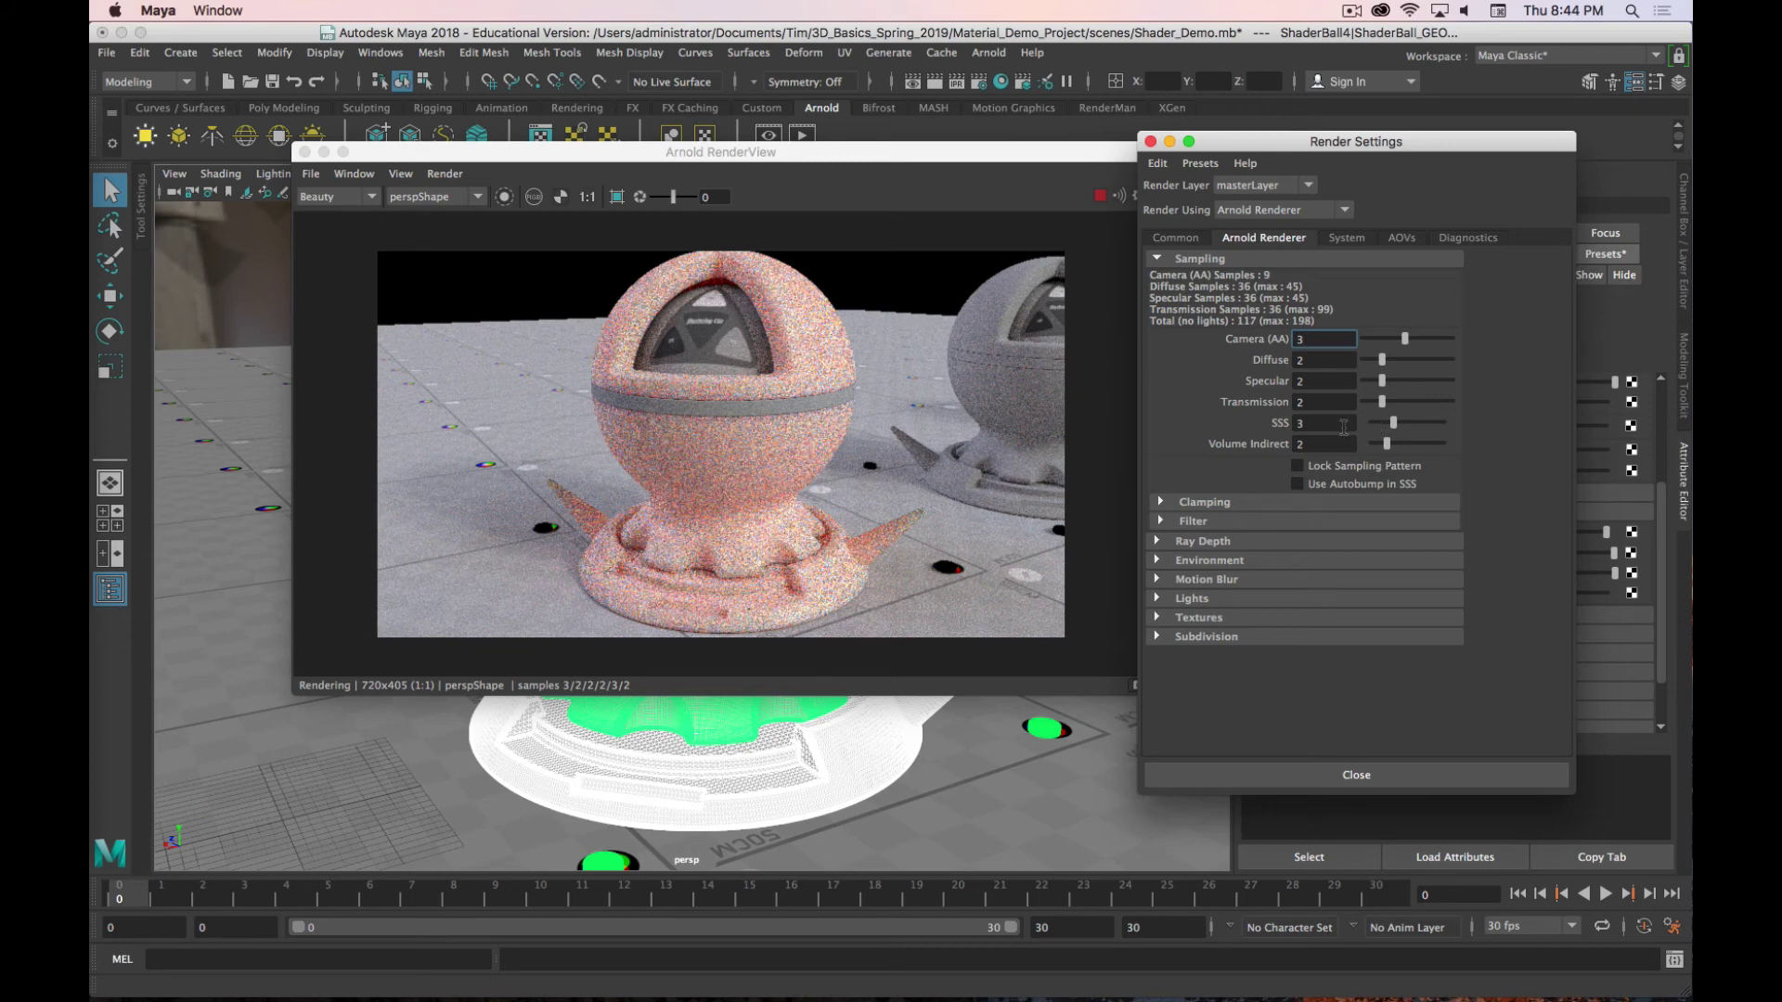
left_click_drag(1395, 422, 1398, 423)
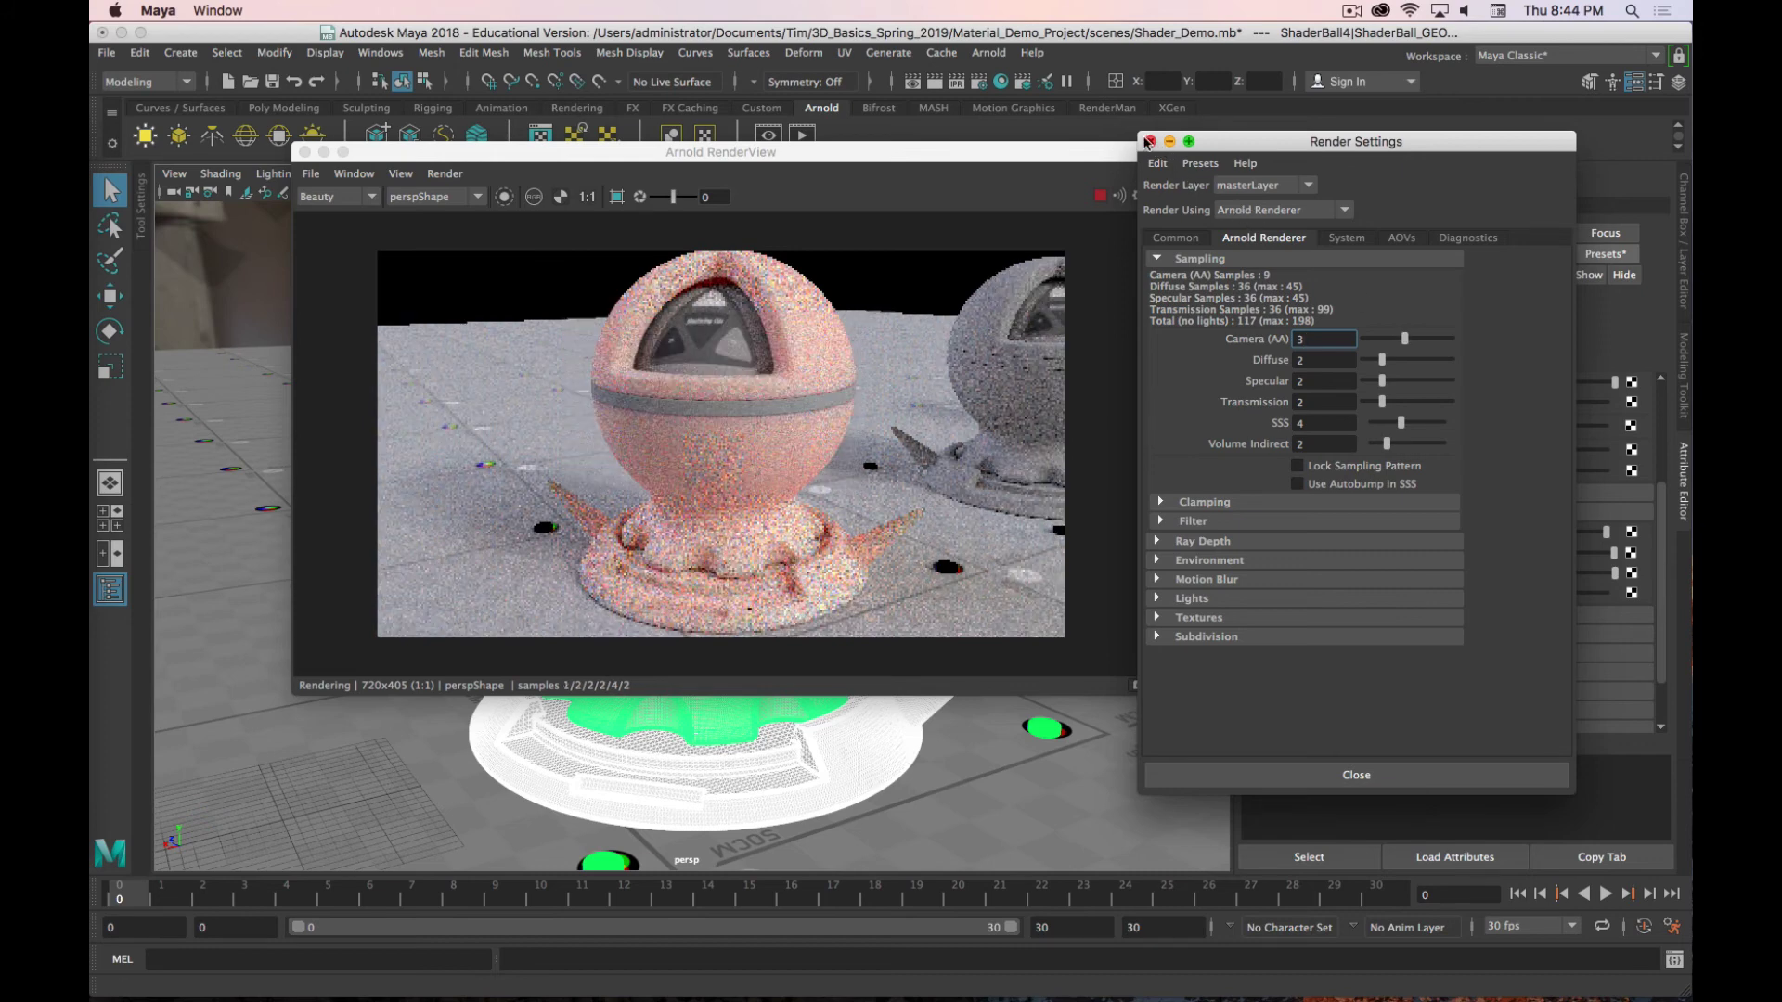
left_click(1148, 141)
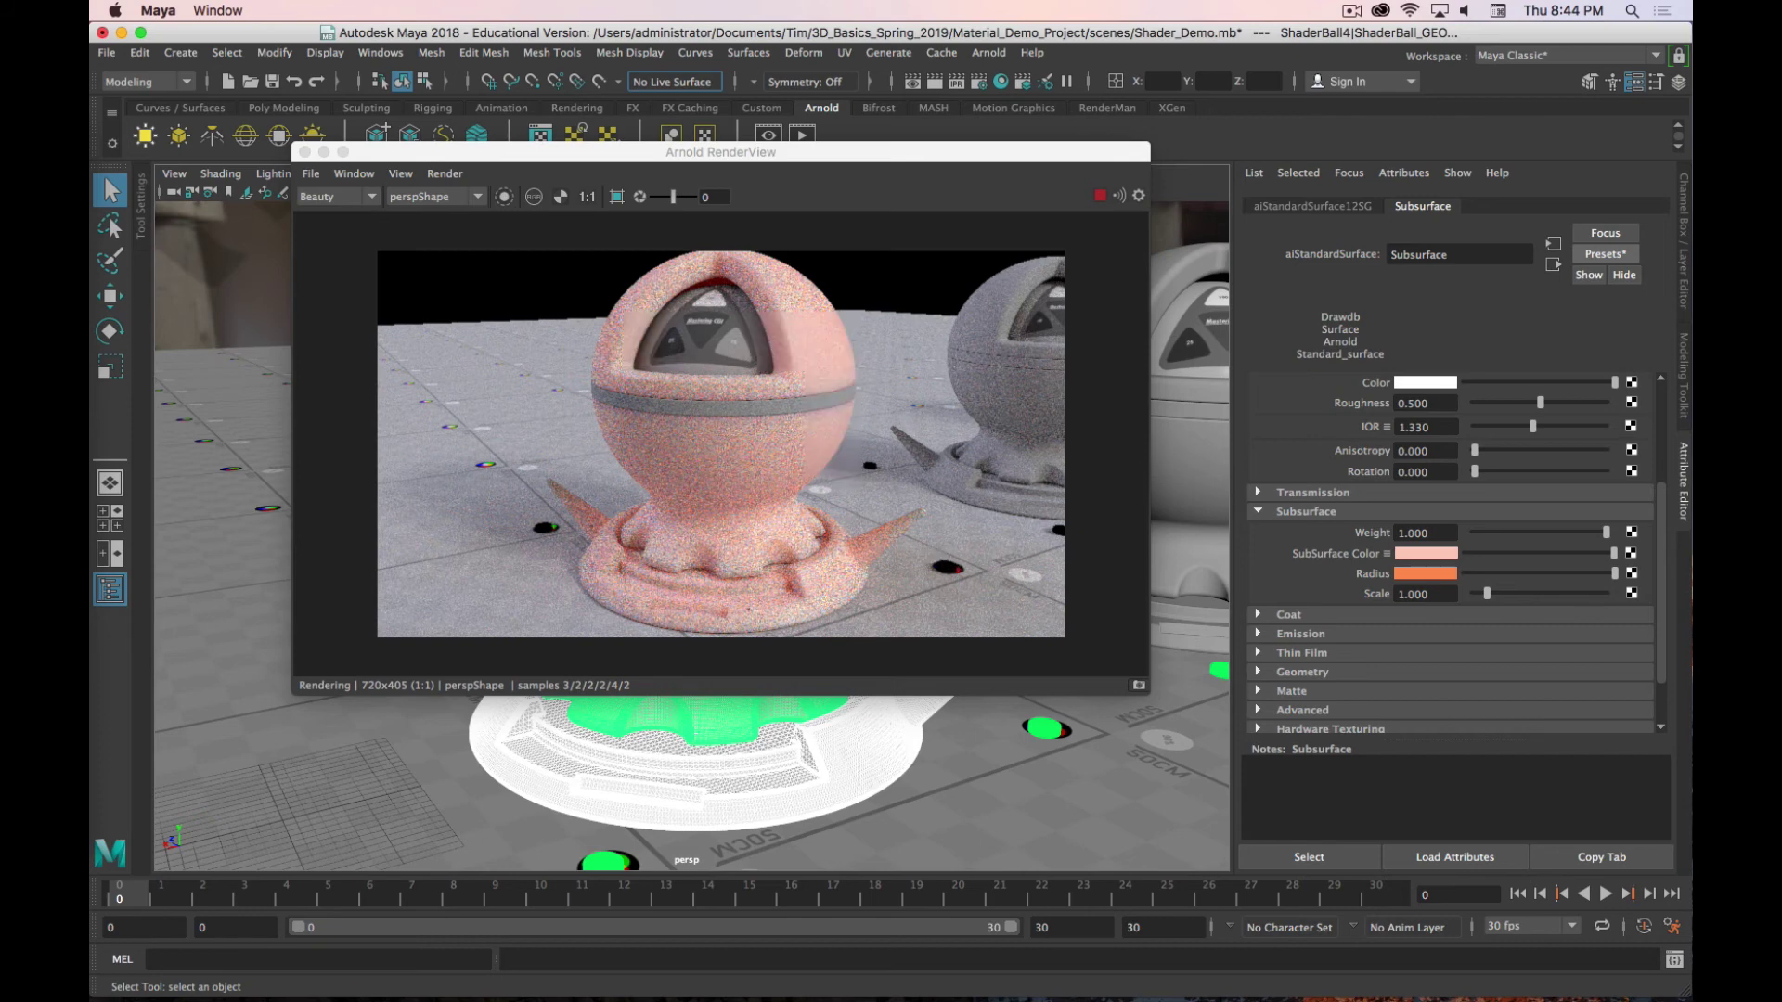
Step: Switch to Firefox and examine the Scale, Type and Anisotropy sections of the Subsurface documentation with their example renders
key("super+Tab")
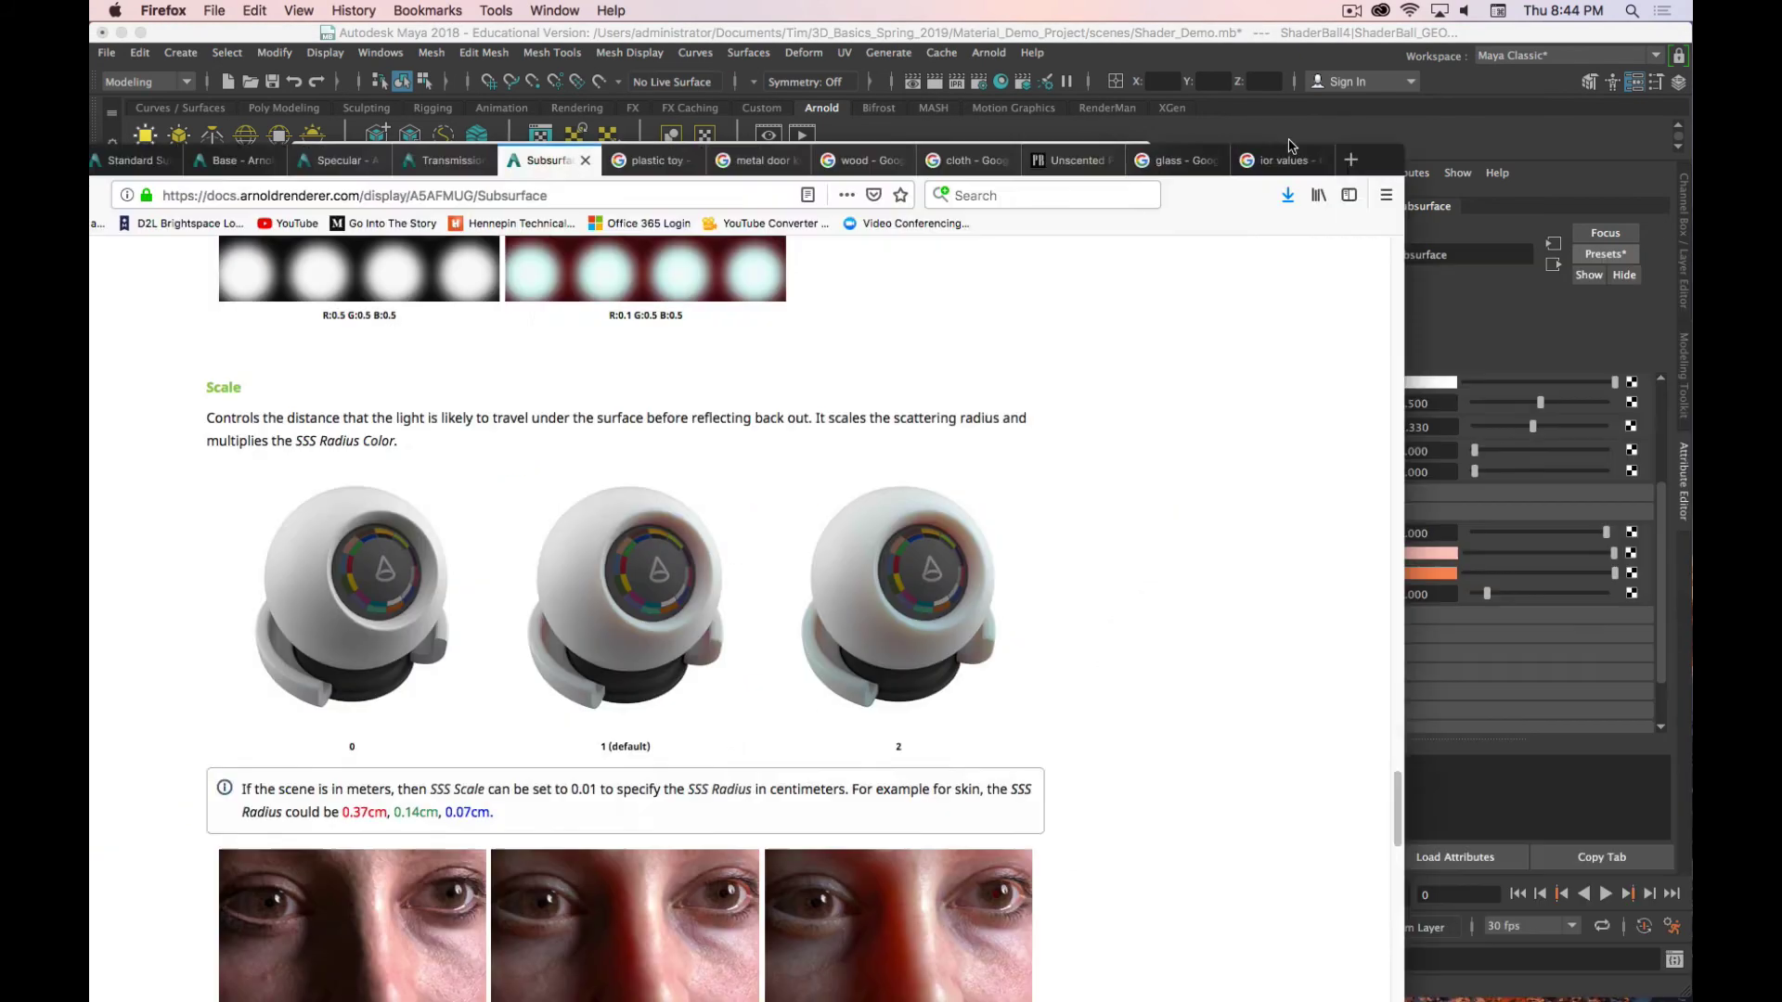
scroll(724, 582, "down", 10)
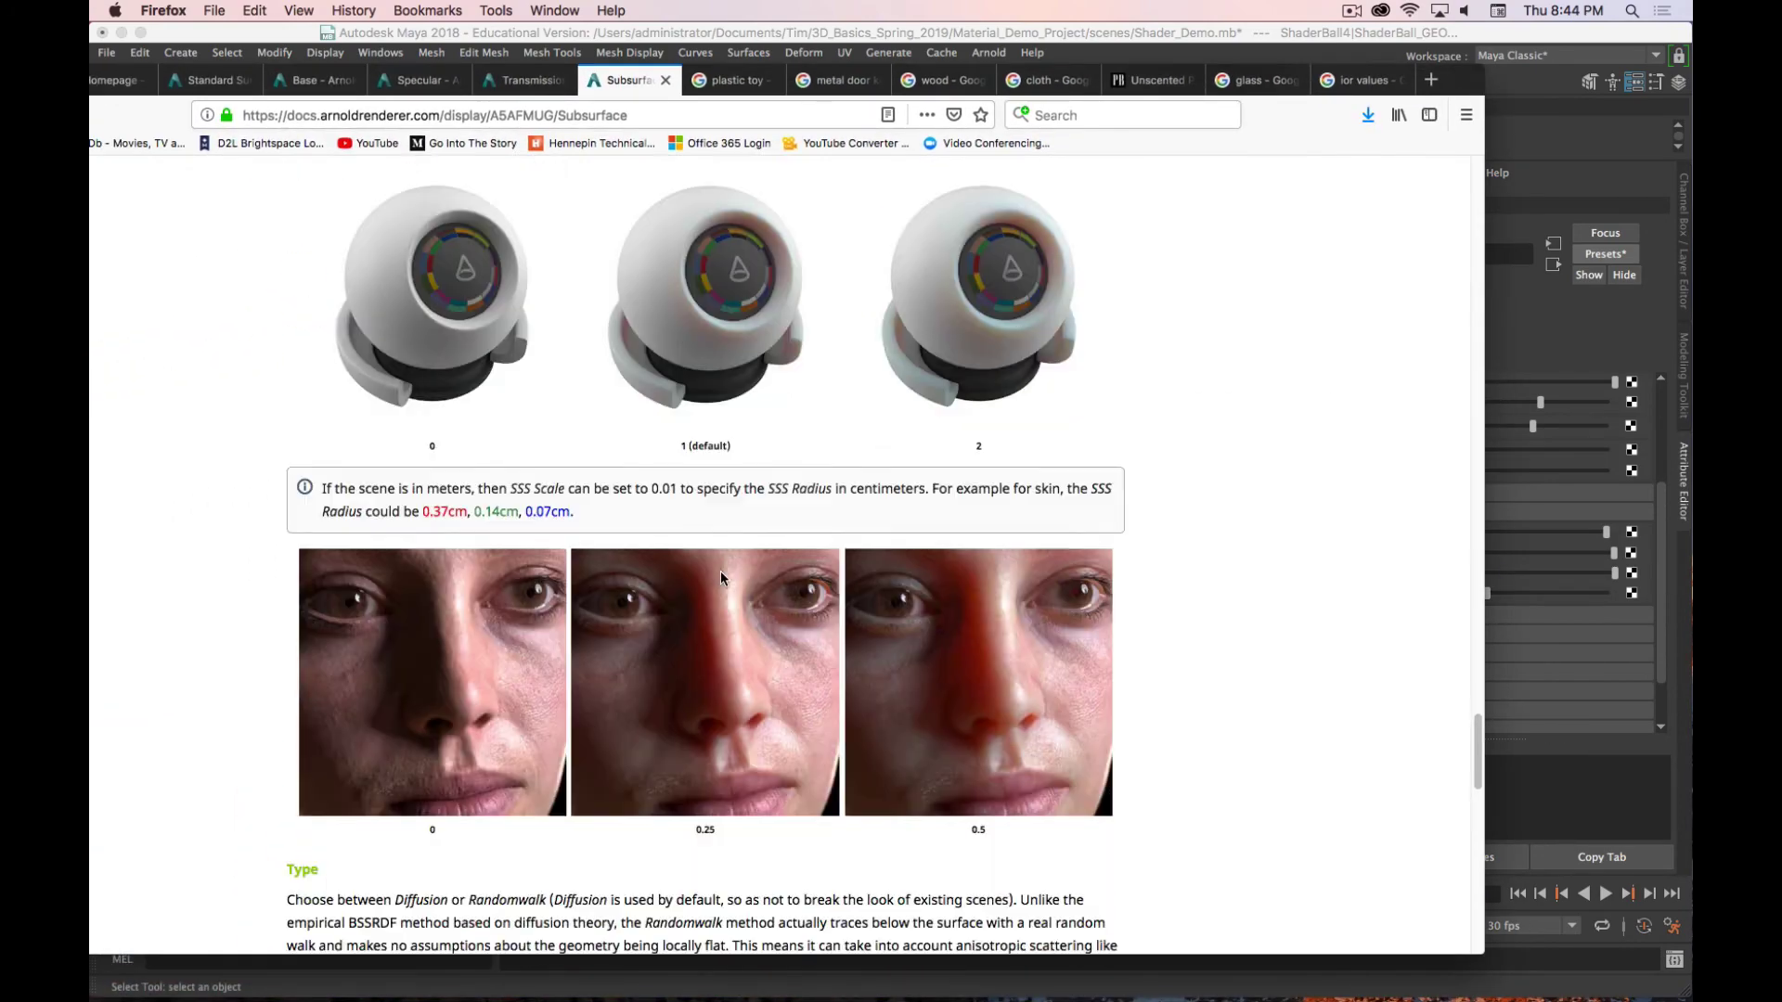
scroll(723, 582, "up", 3)
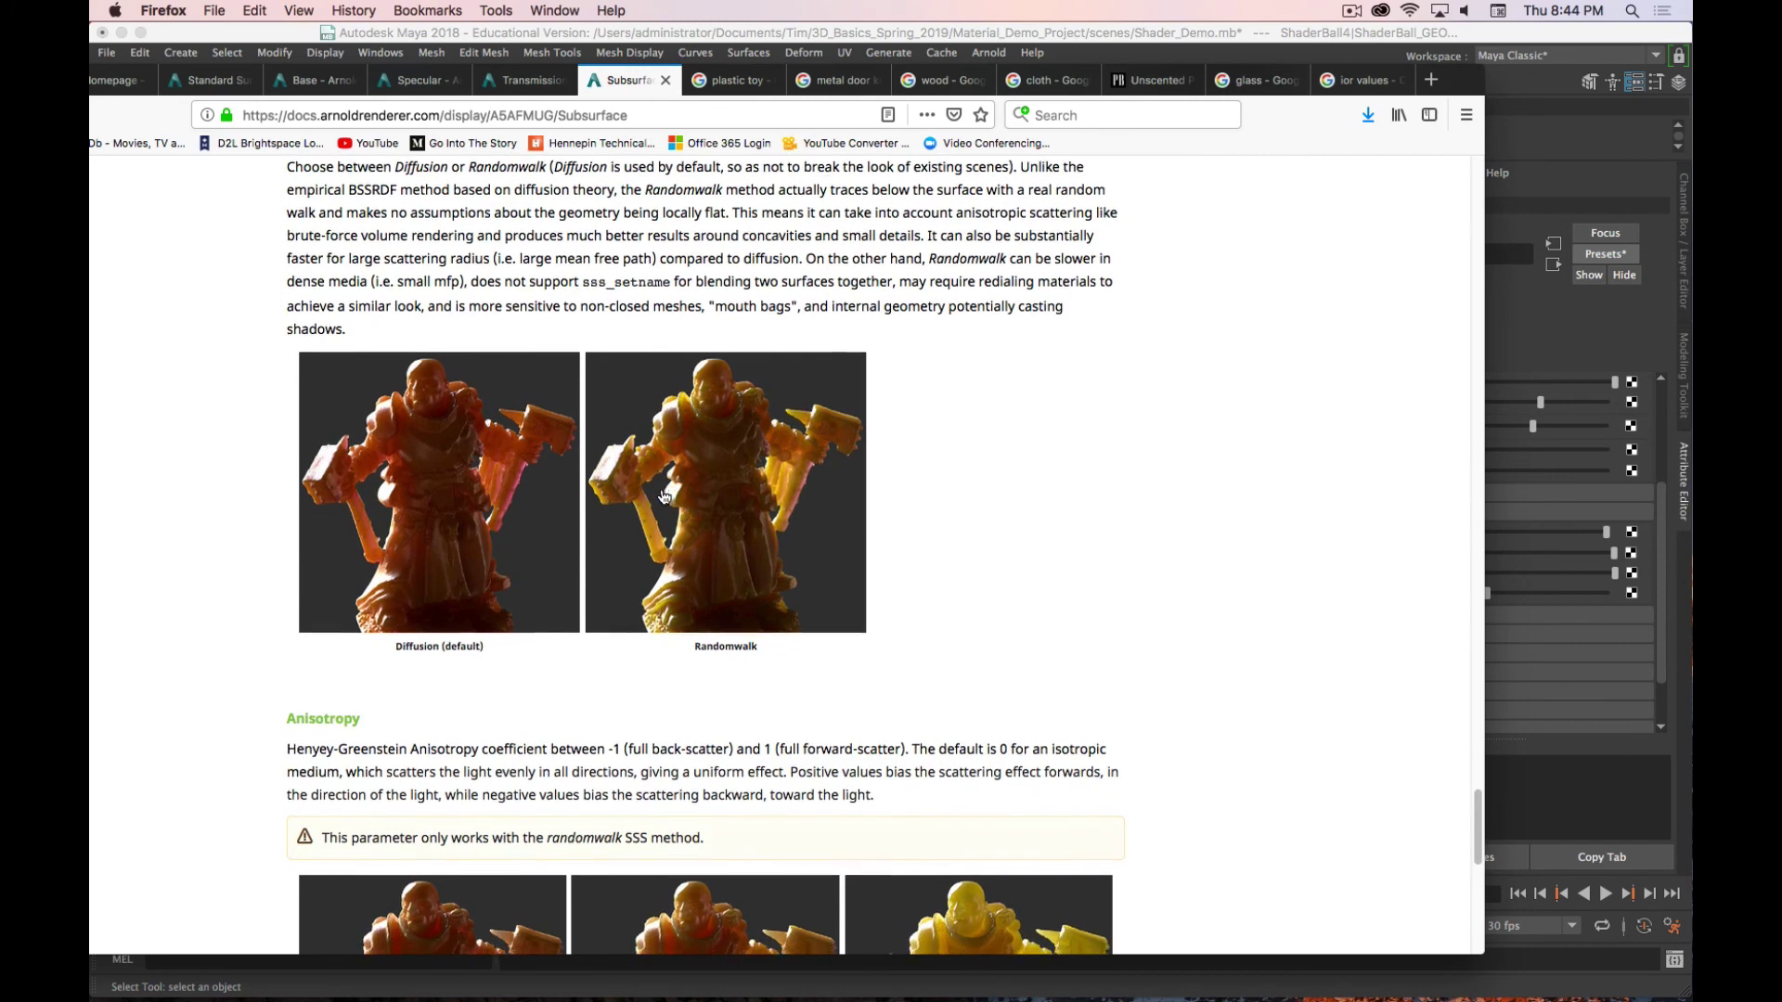
scroll(494, 461, "down", 1)
scroll(575, 447, "up", 1)
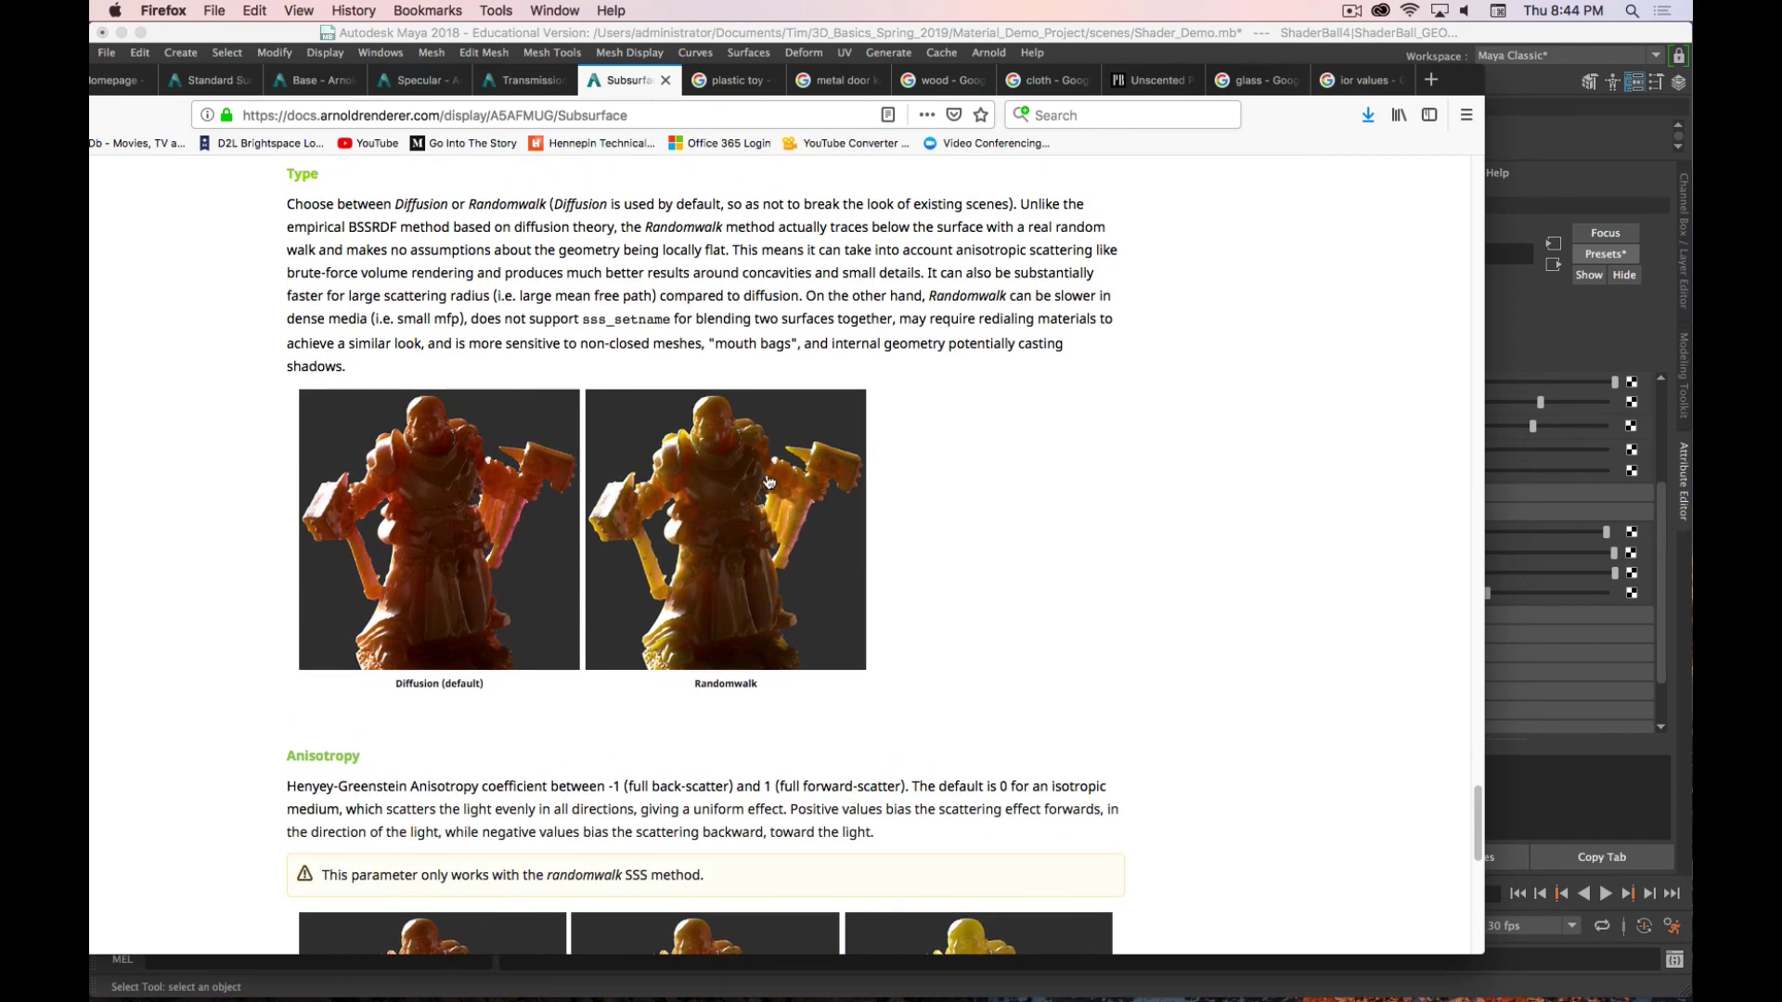
scroll(707, 471, "down", 1)
scroll(707, 471, "down", 9)
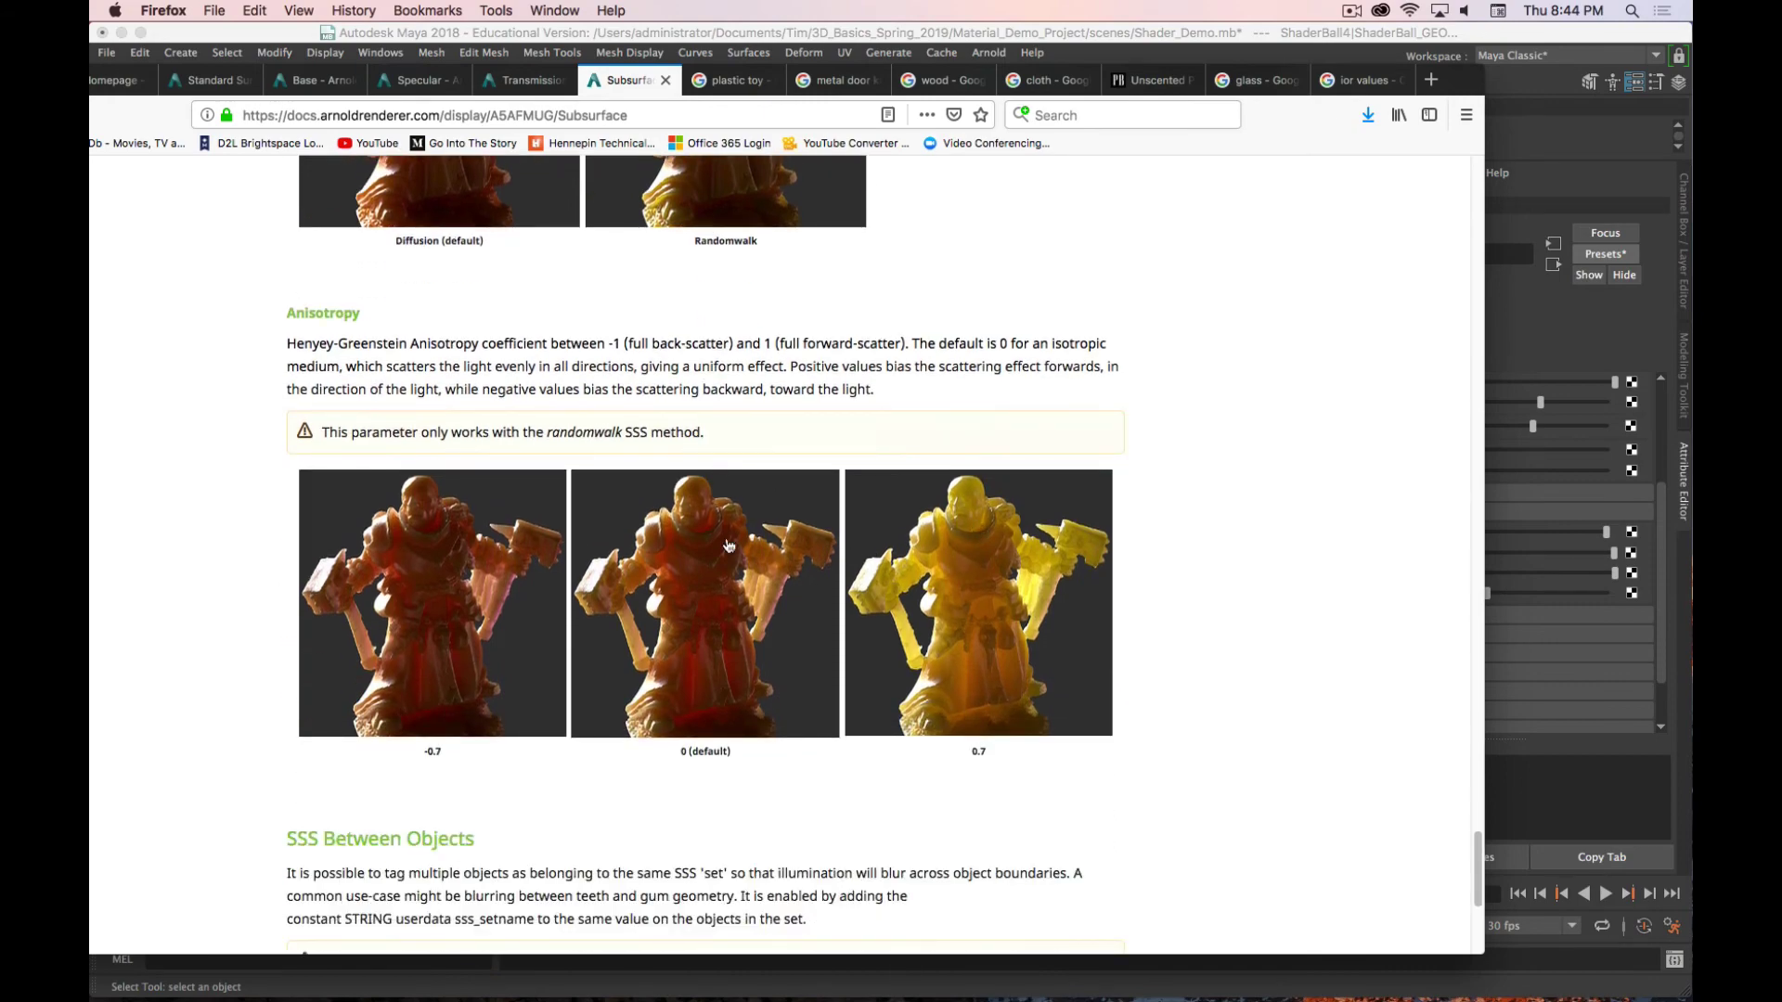
Step: Review the SSS Between Objects, Scale and radius sections of the Subsurface documentation, and return to Maya
scroll(841, 629, "down", 9)
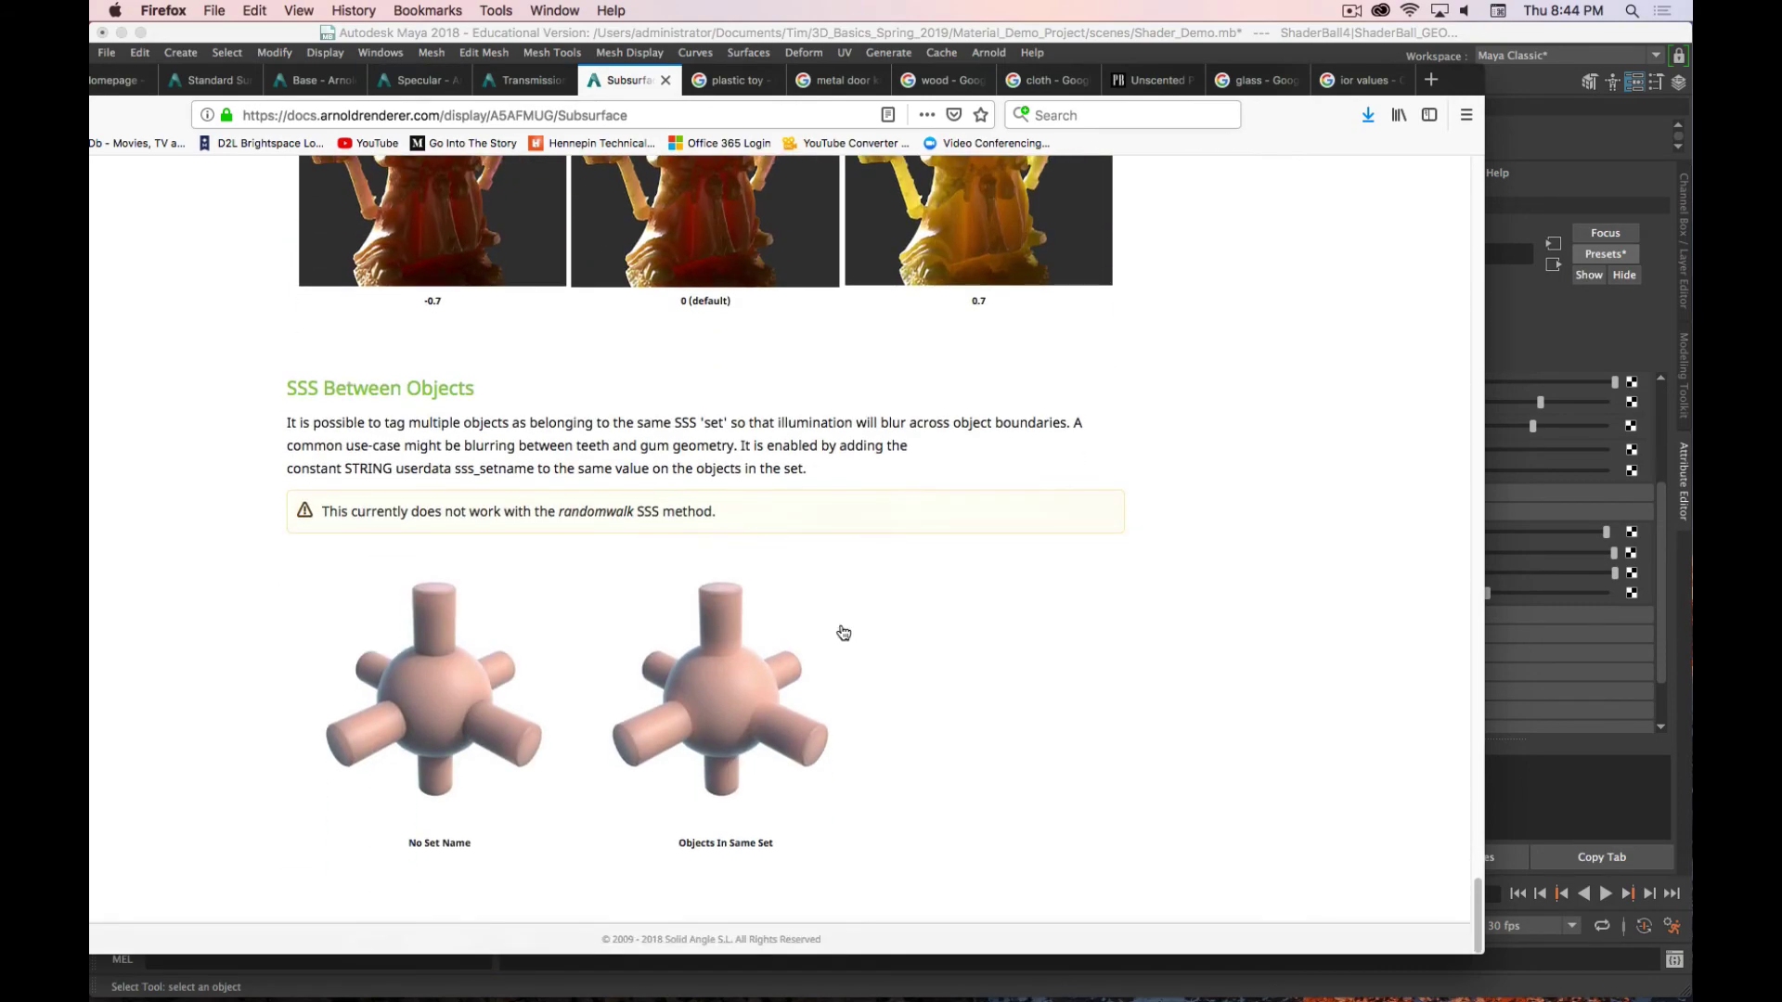
scroll(843, 631, "up", 20)
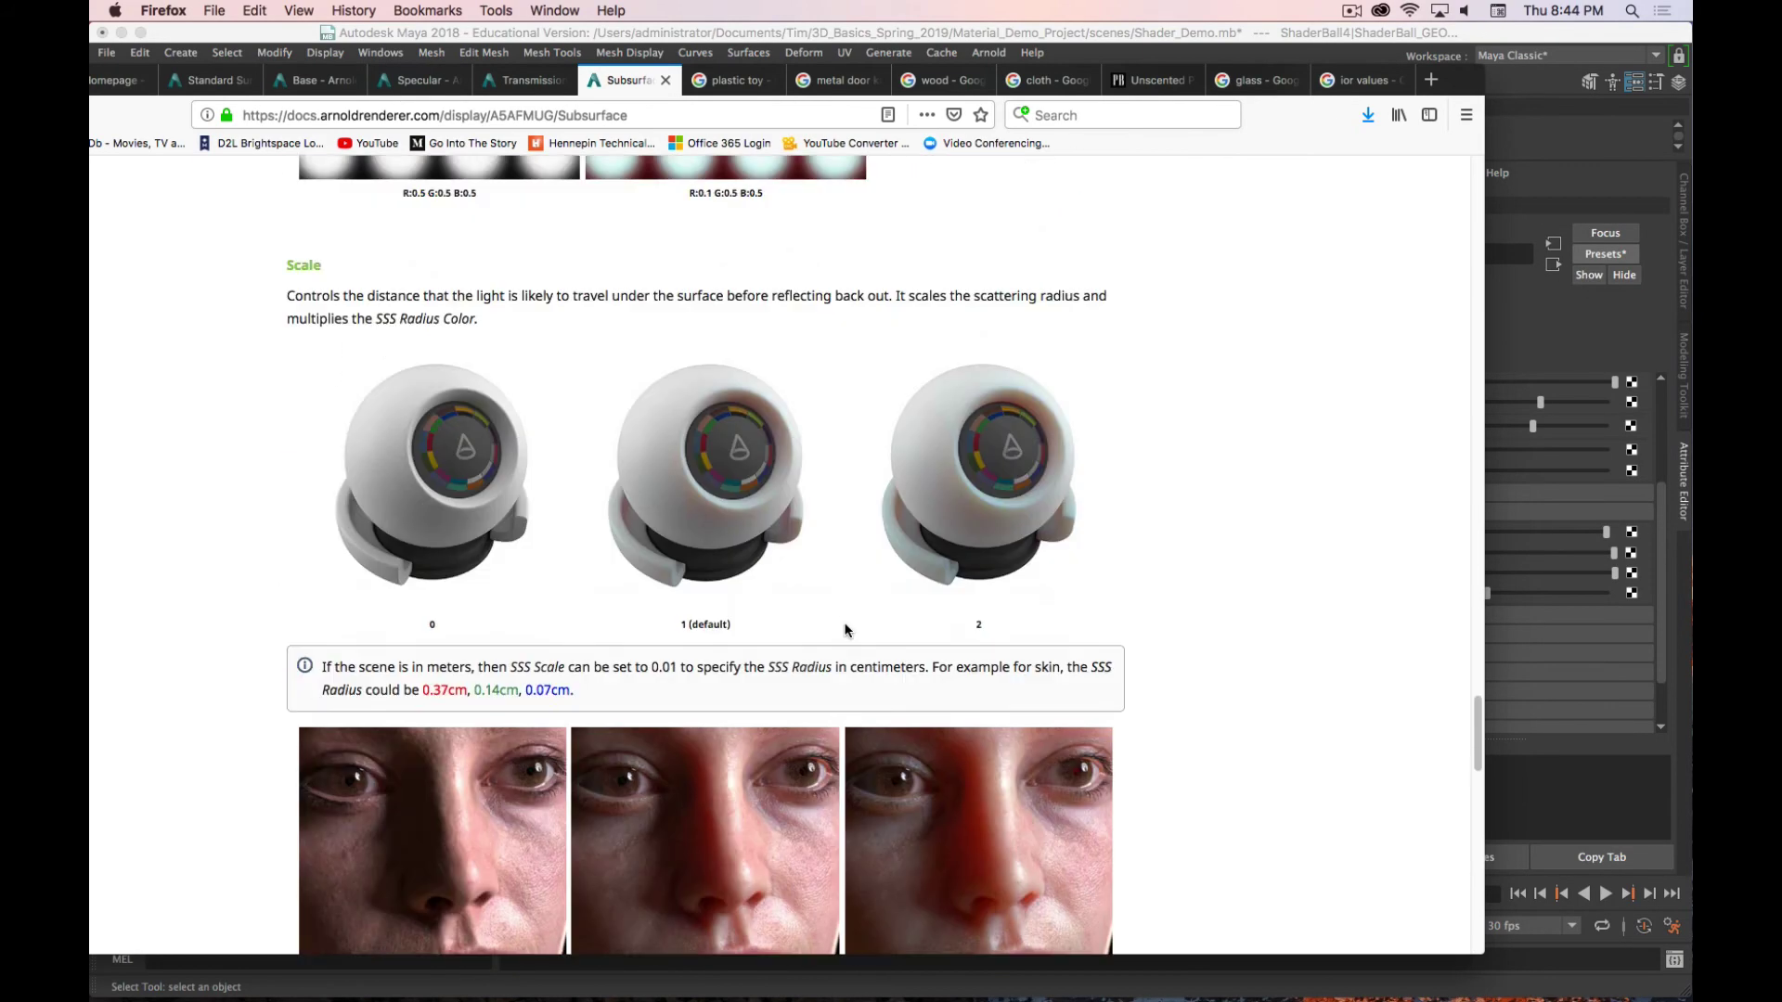
scroll(847, 629, "up", 12)
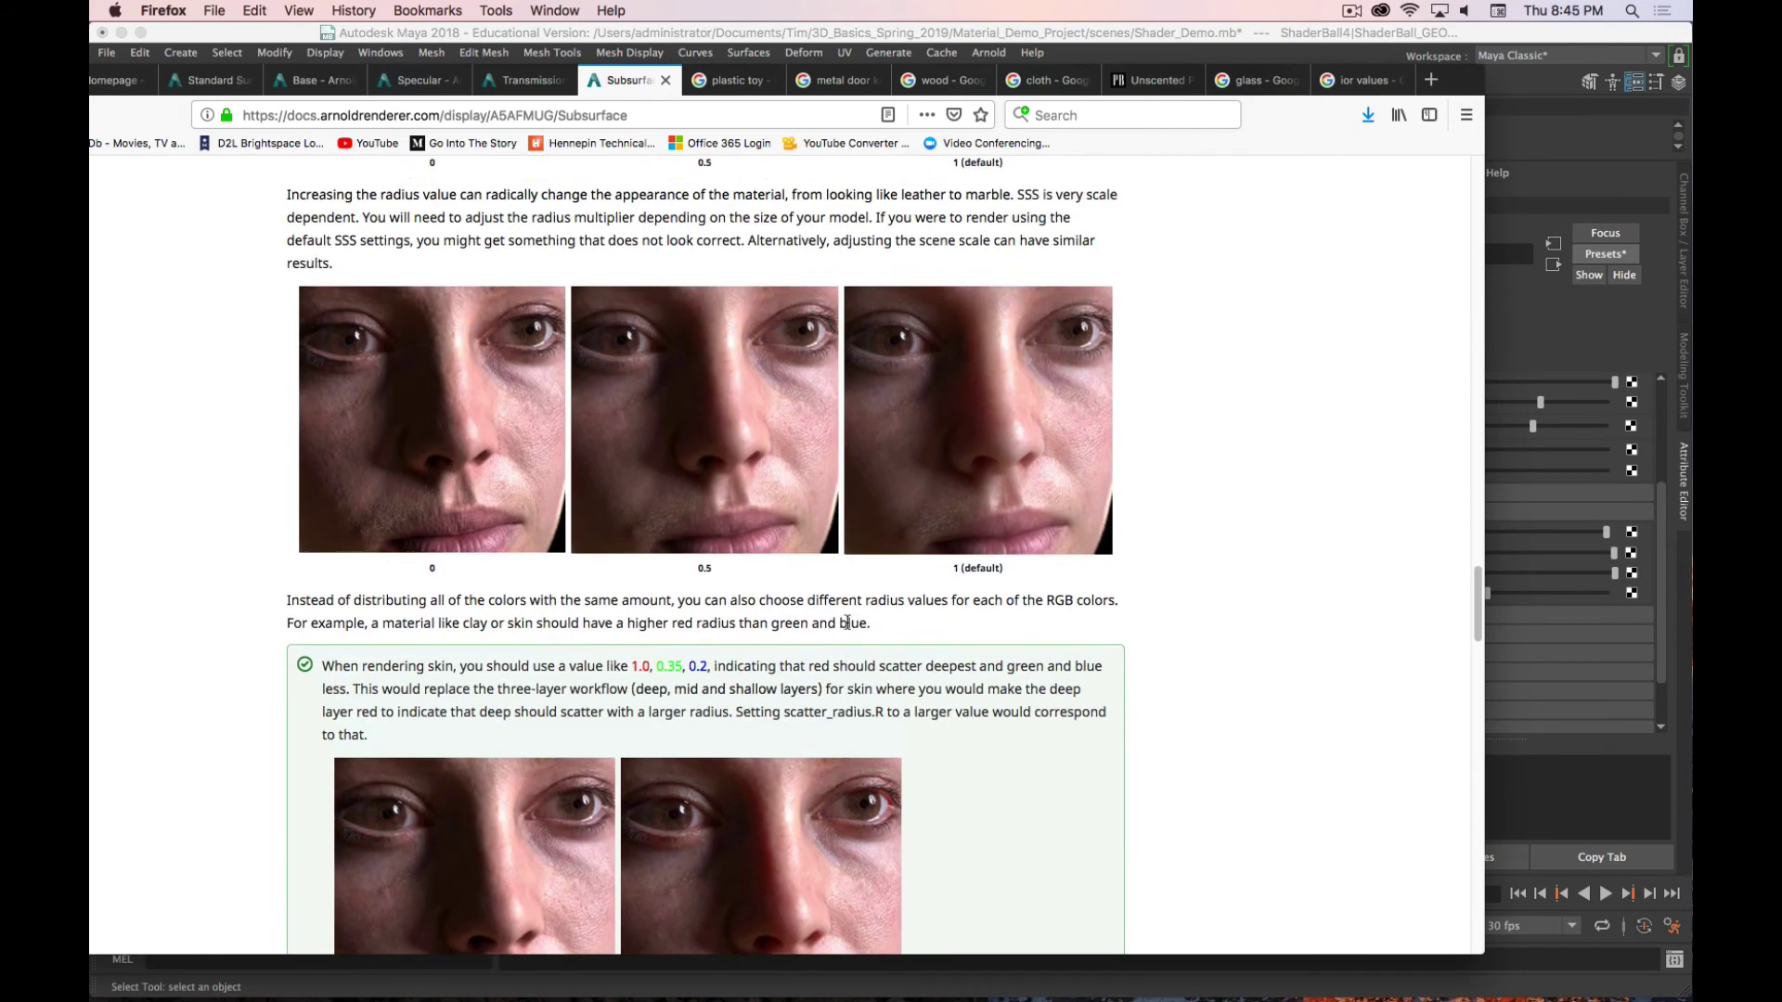
scroll(847, 619, "down", 1)
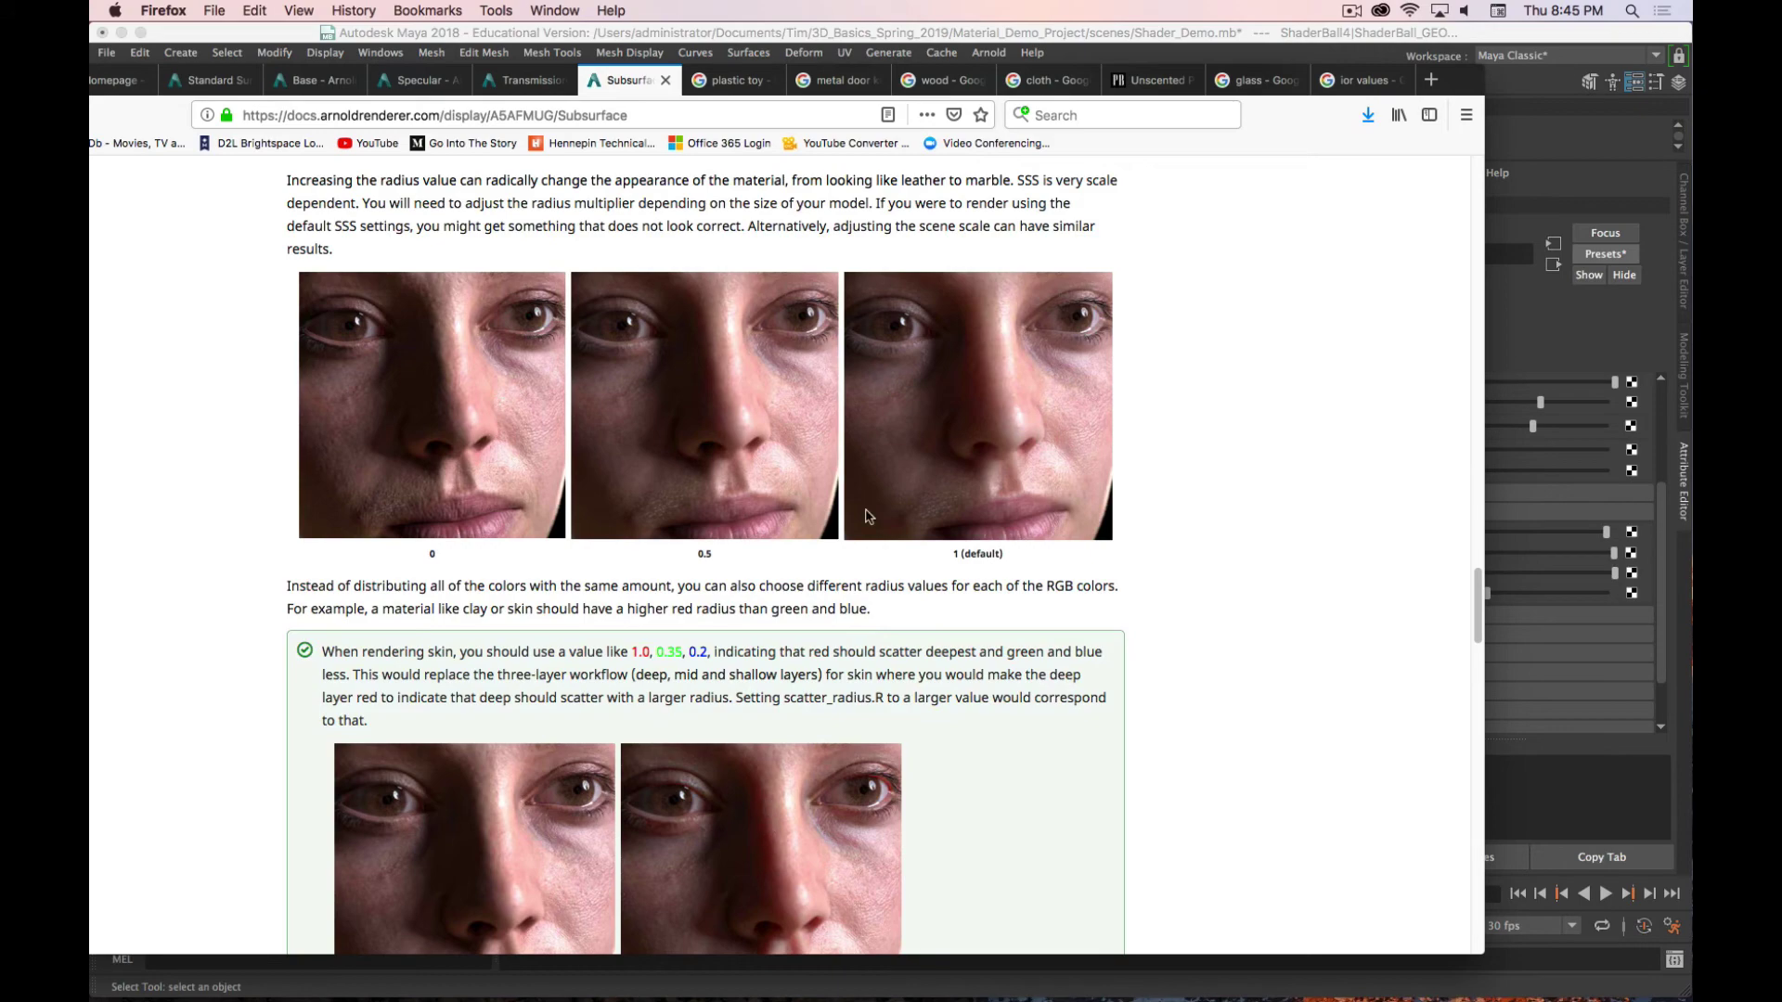
scroll(1284, 462, "up", 18)
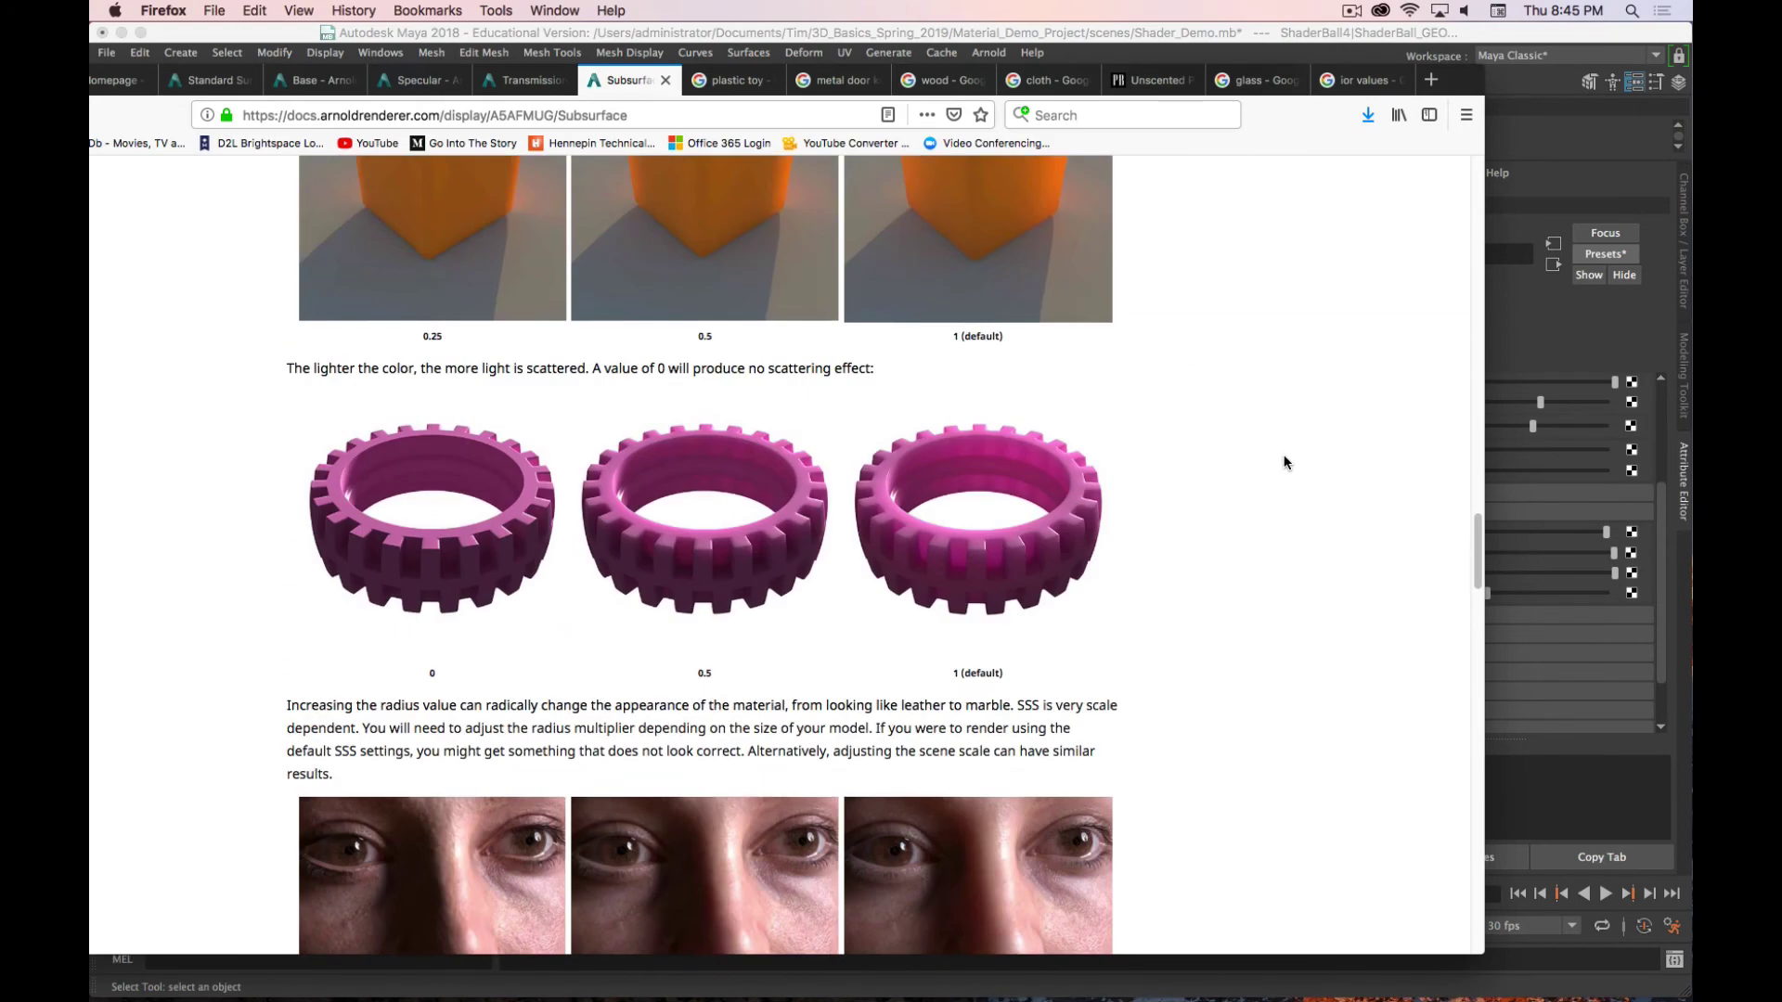
scroll(1285, 462, "up", 5)
double_click(1466, 86)
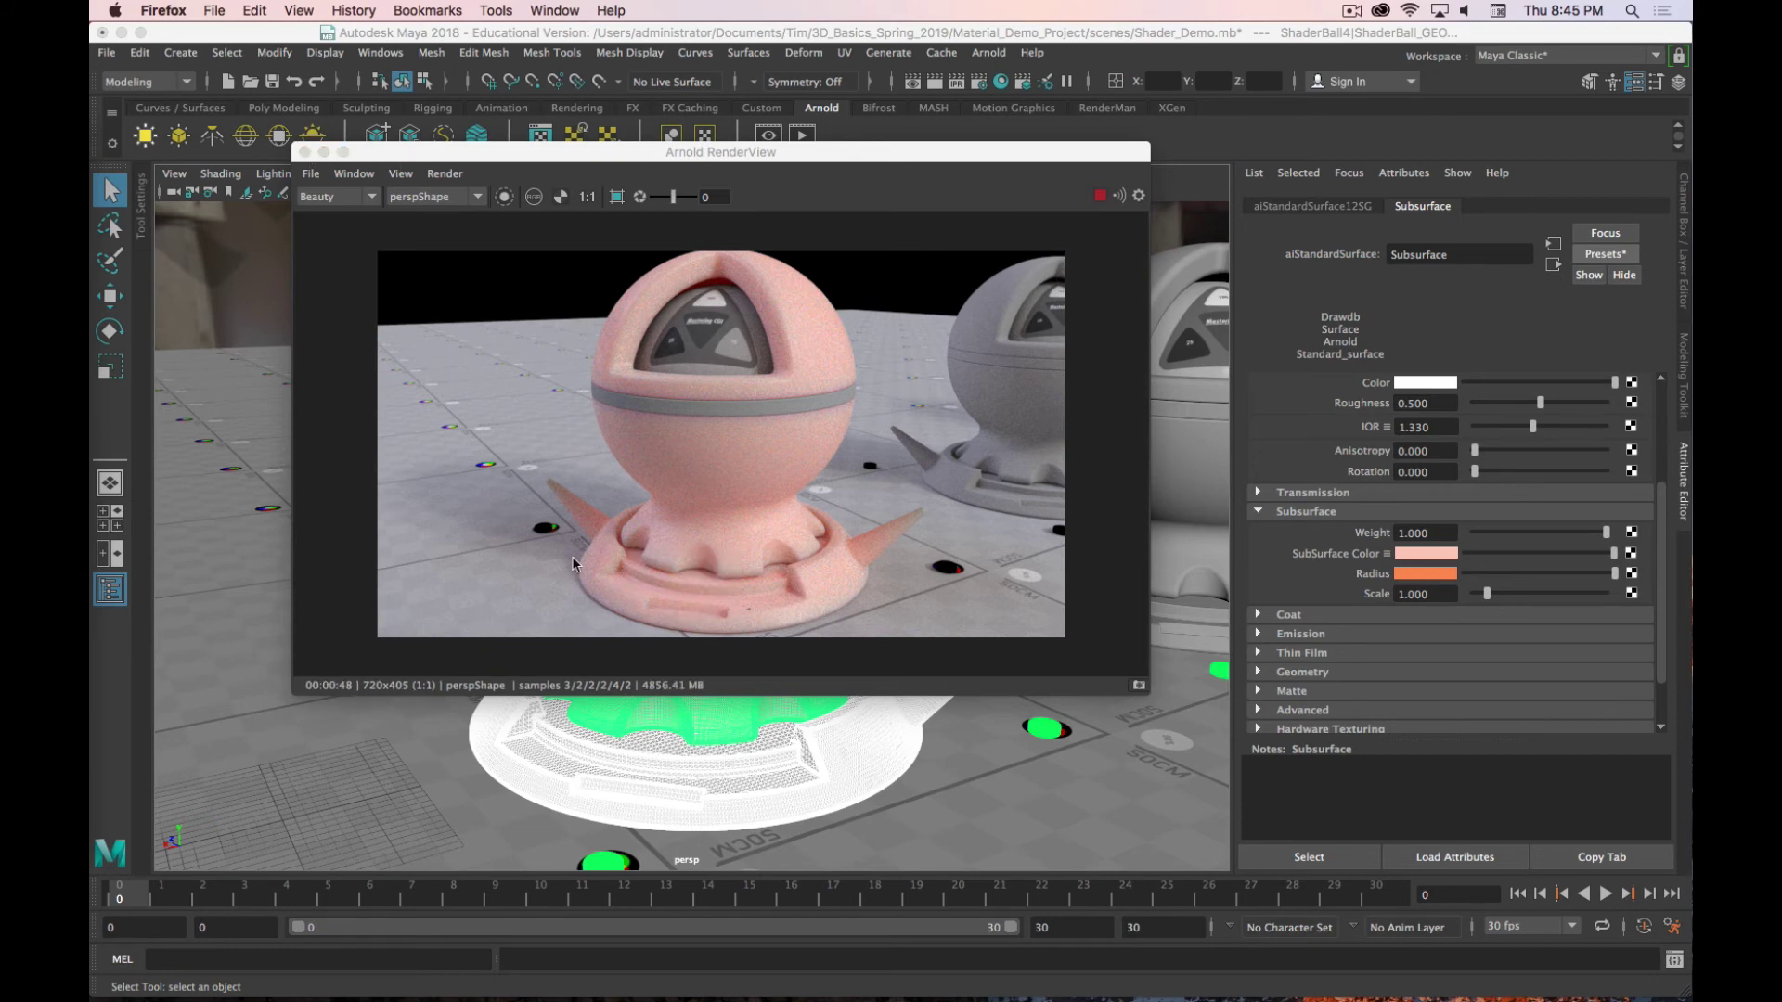
Step: Bring the next gray shader ball into view and expand the Emission and Coat attributes of the Subsurface material
left_click_drag(1049, 761, 962, 245, "alt")
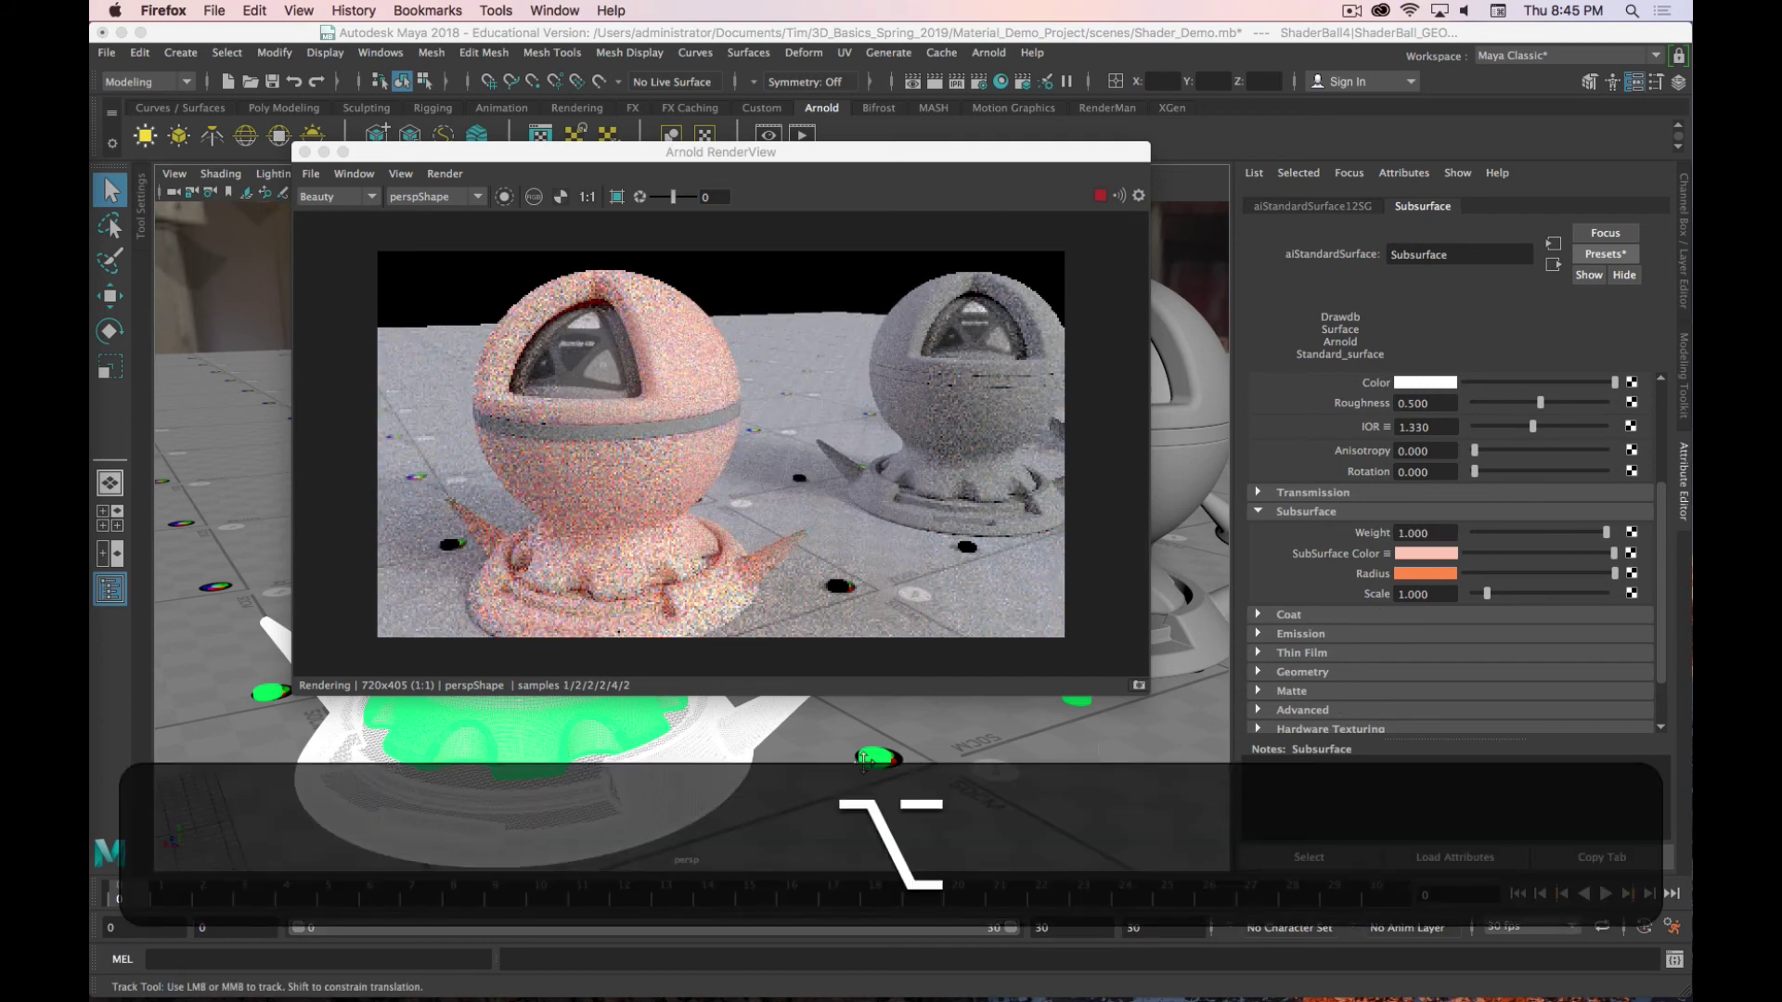
left_click_drag(928, 742, 851, 762, "alt")
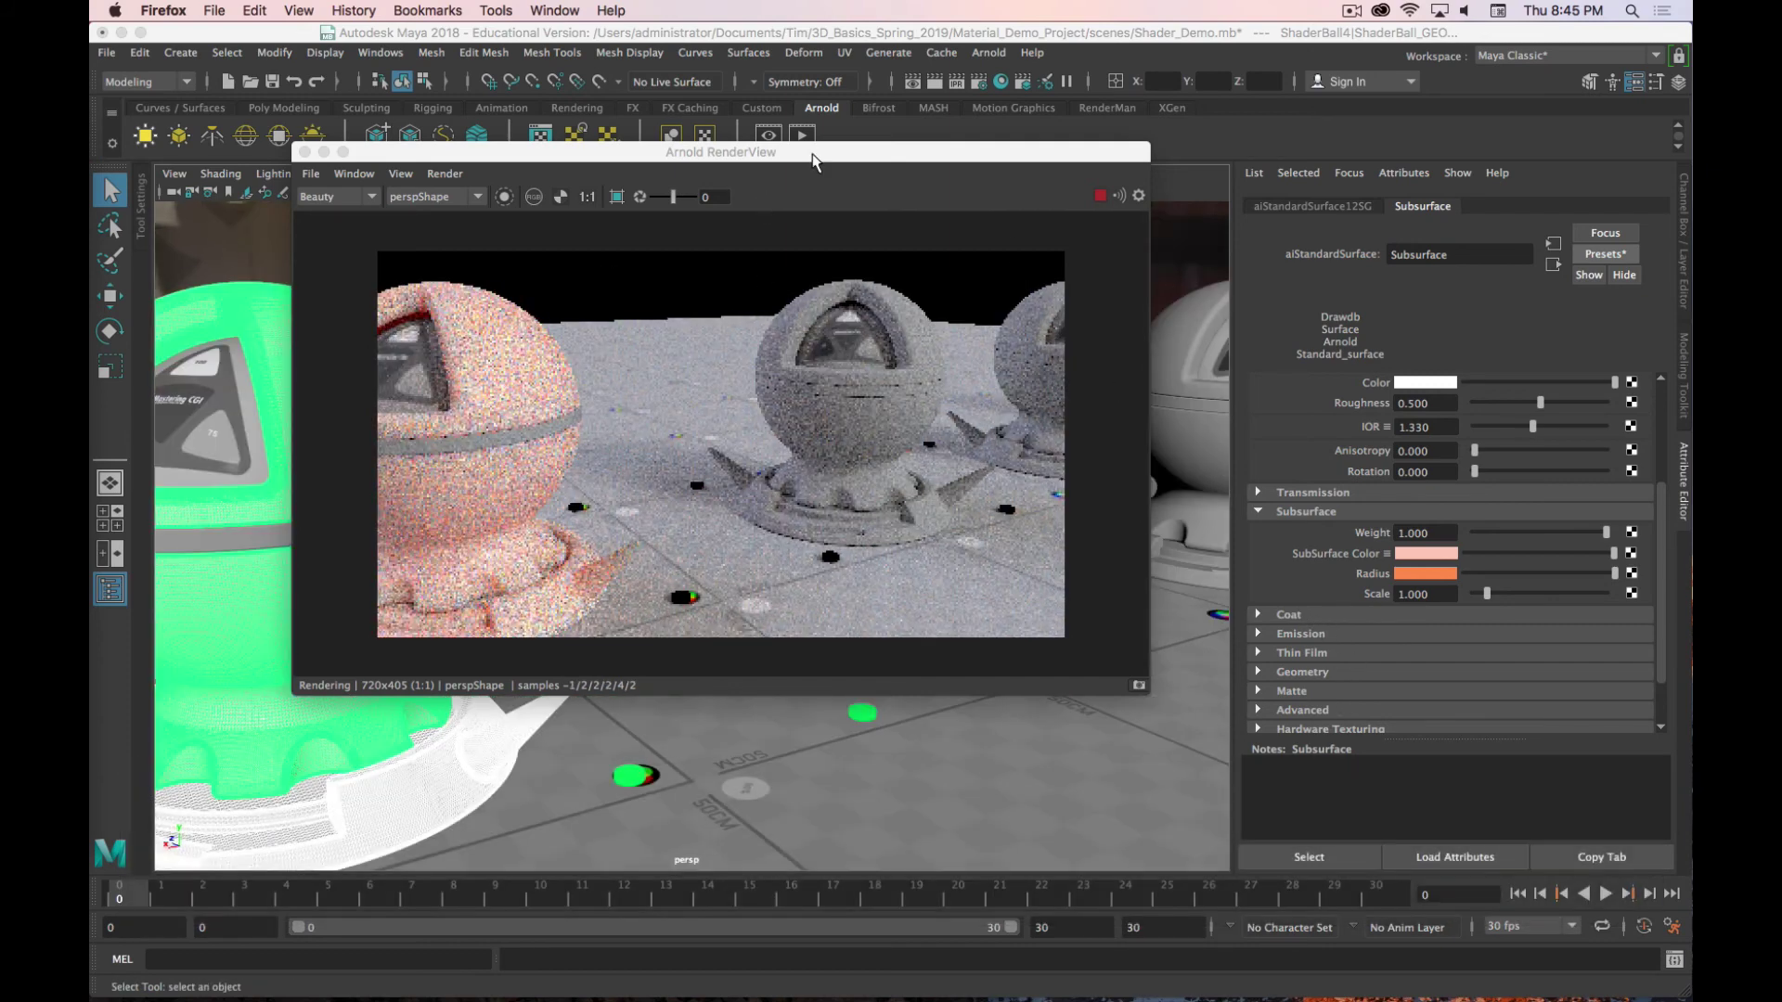
left_click(816, 157)
left_click_drag(817, 158, 281, 211)
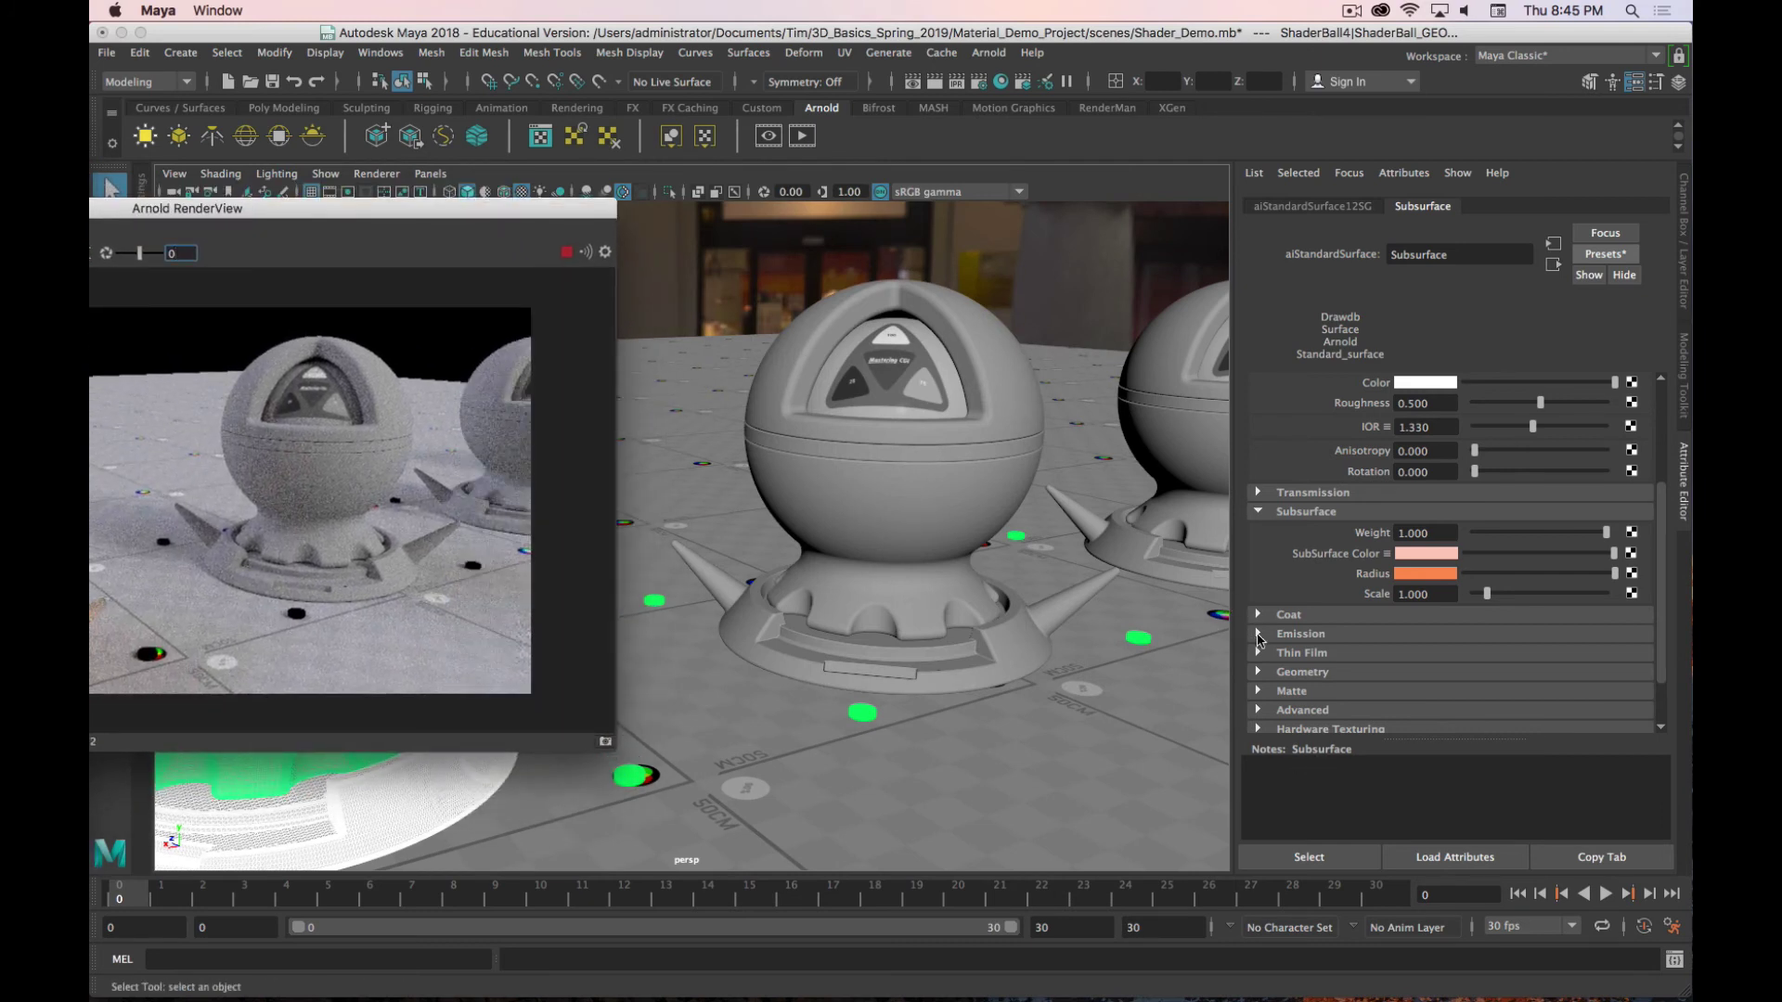
left_click(1259, 635)
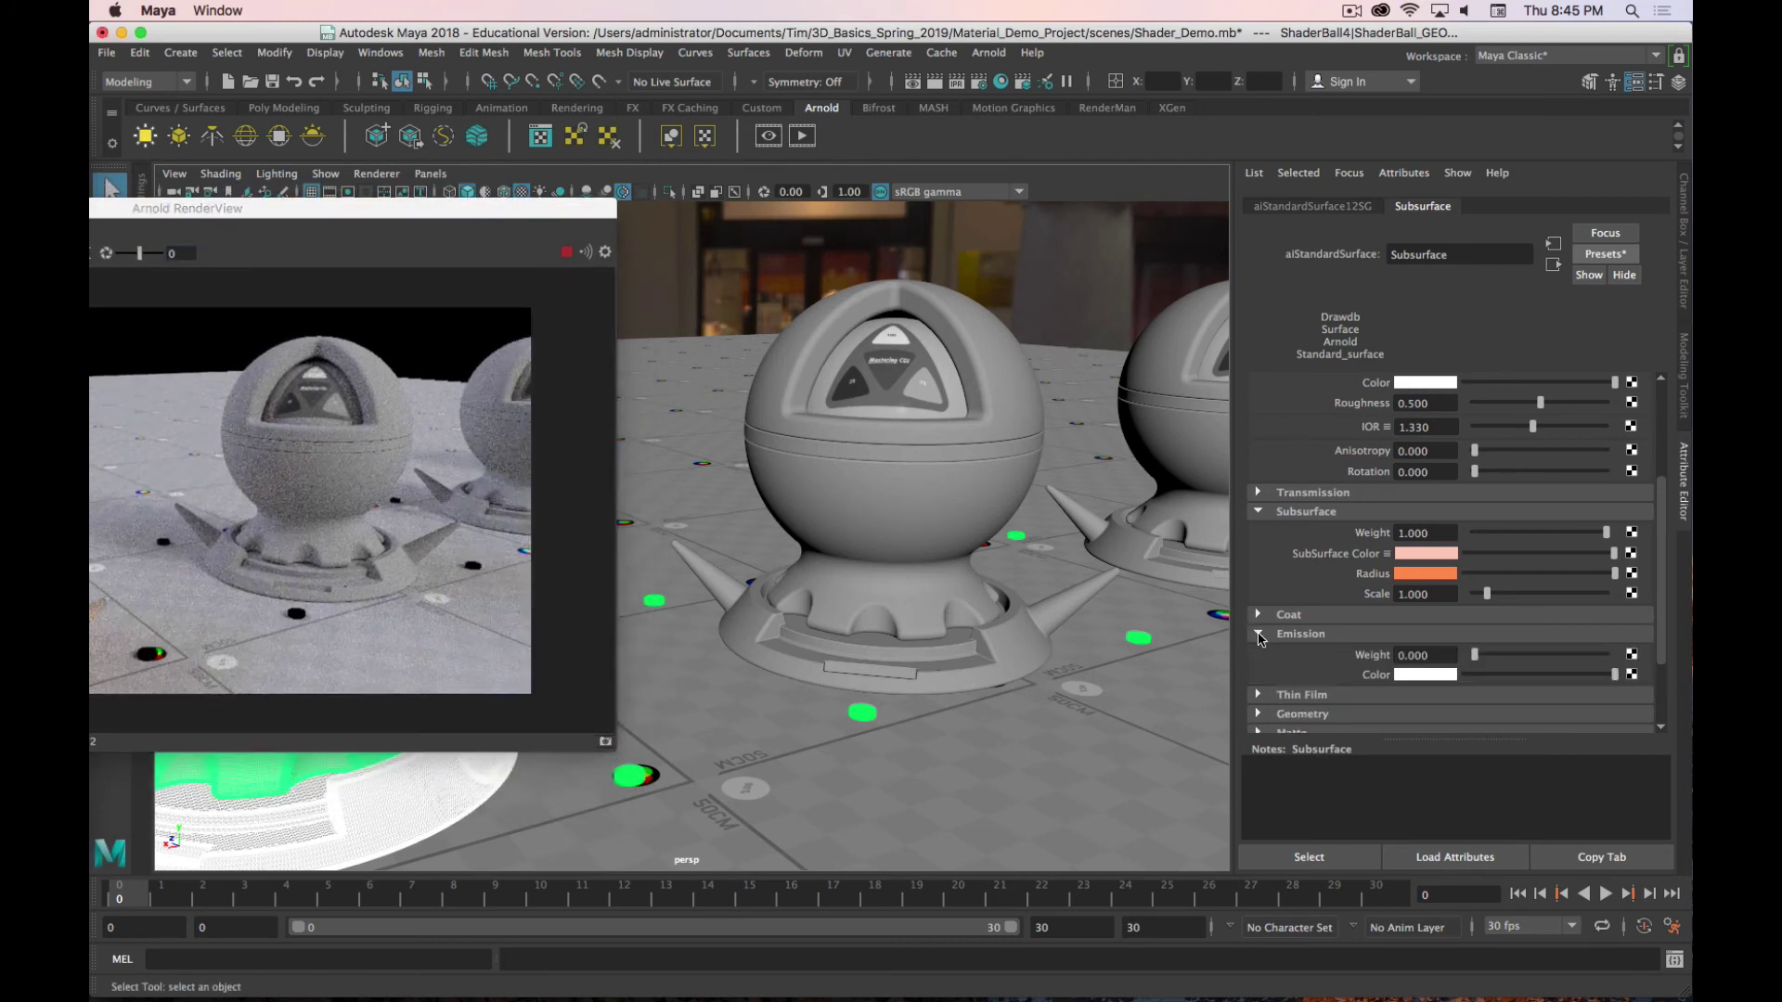
left_click(1258, 615)
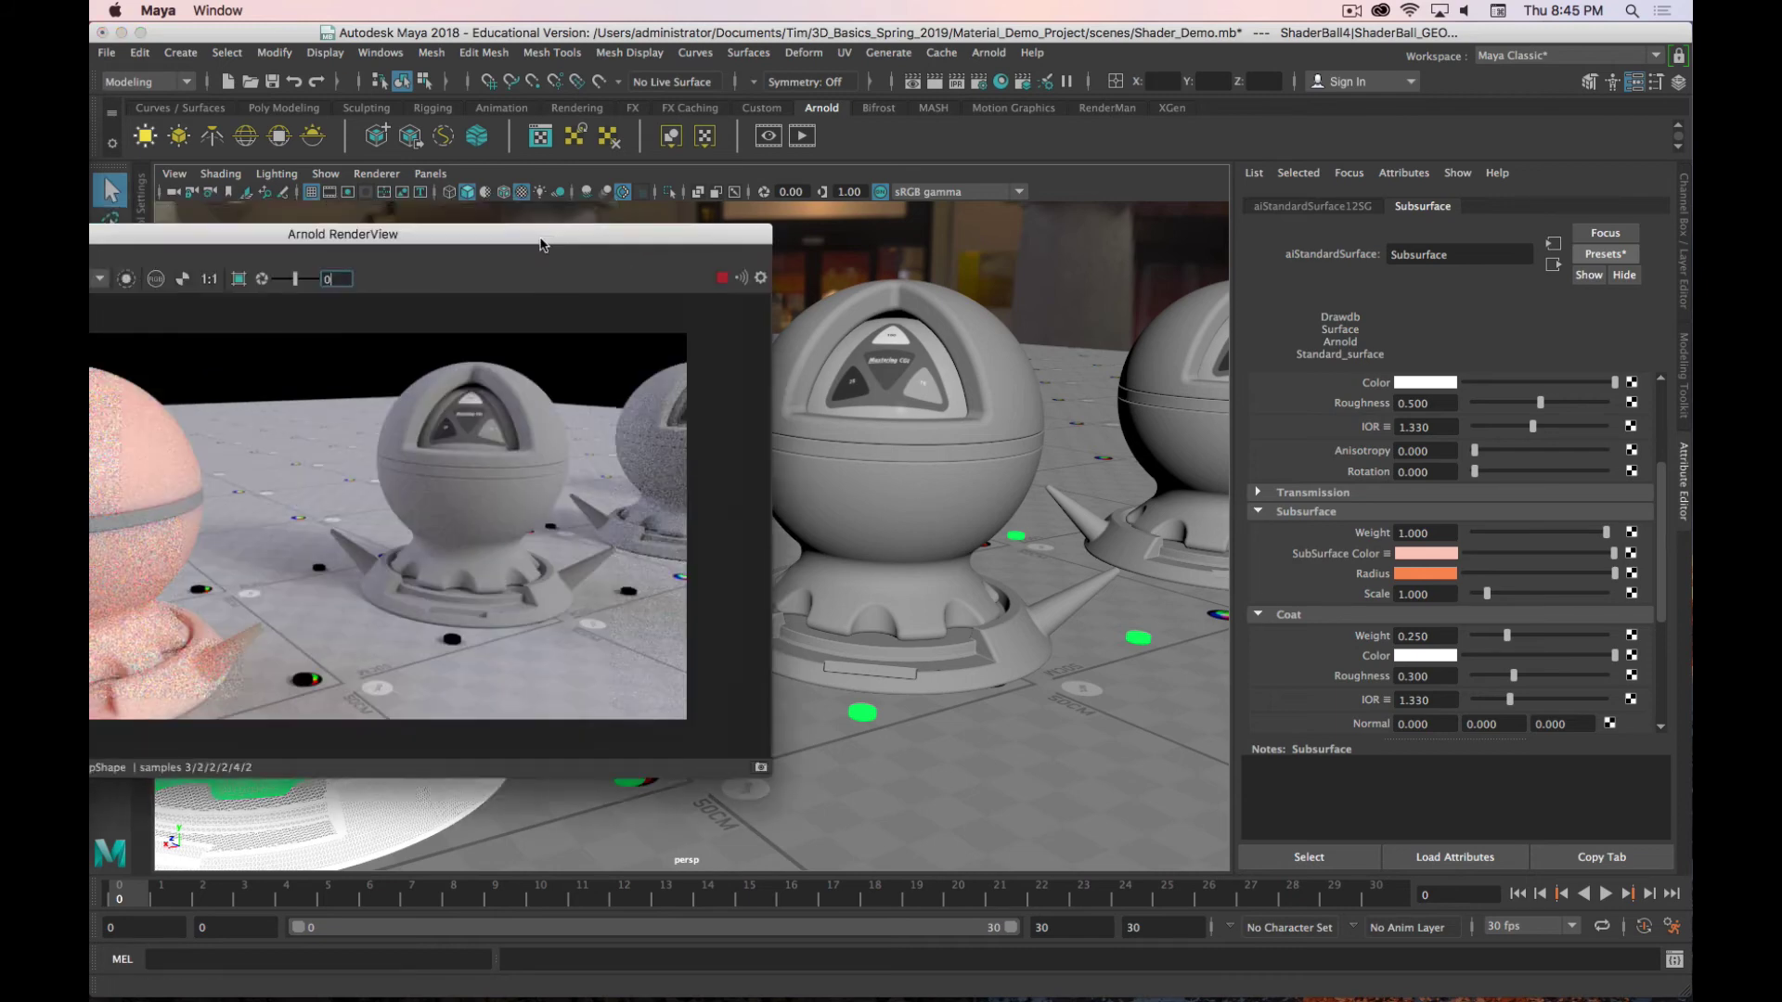
scroll(1308, 620, "down", 5)
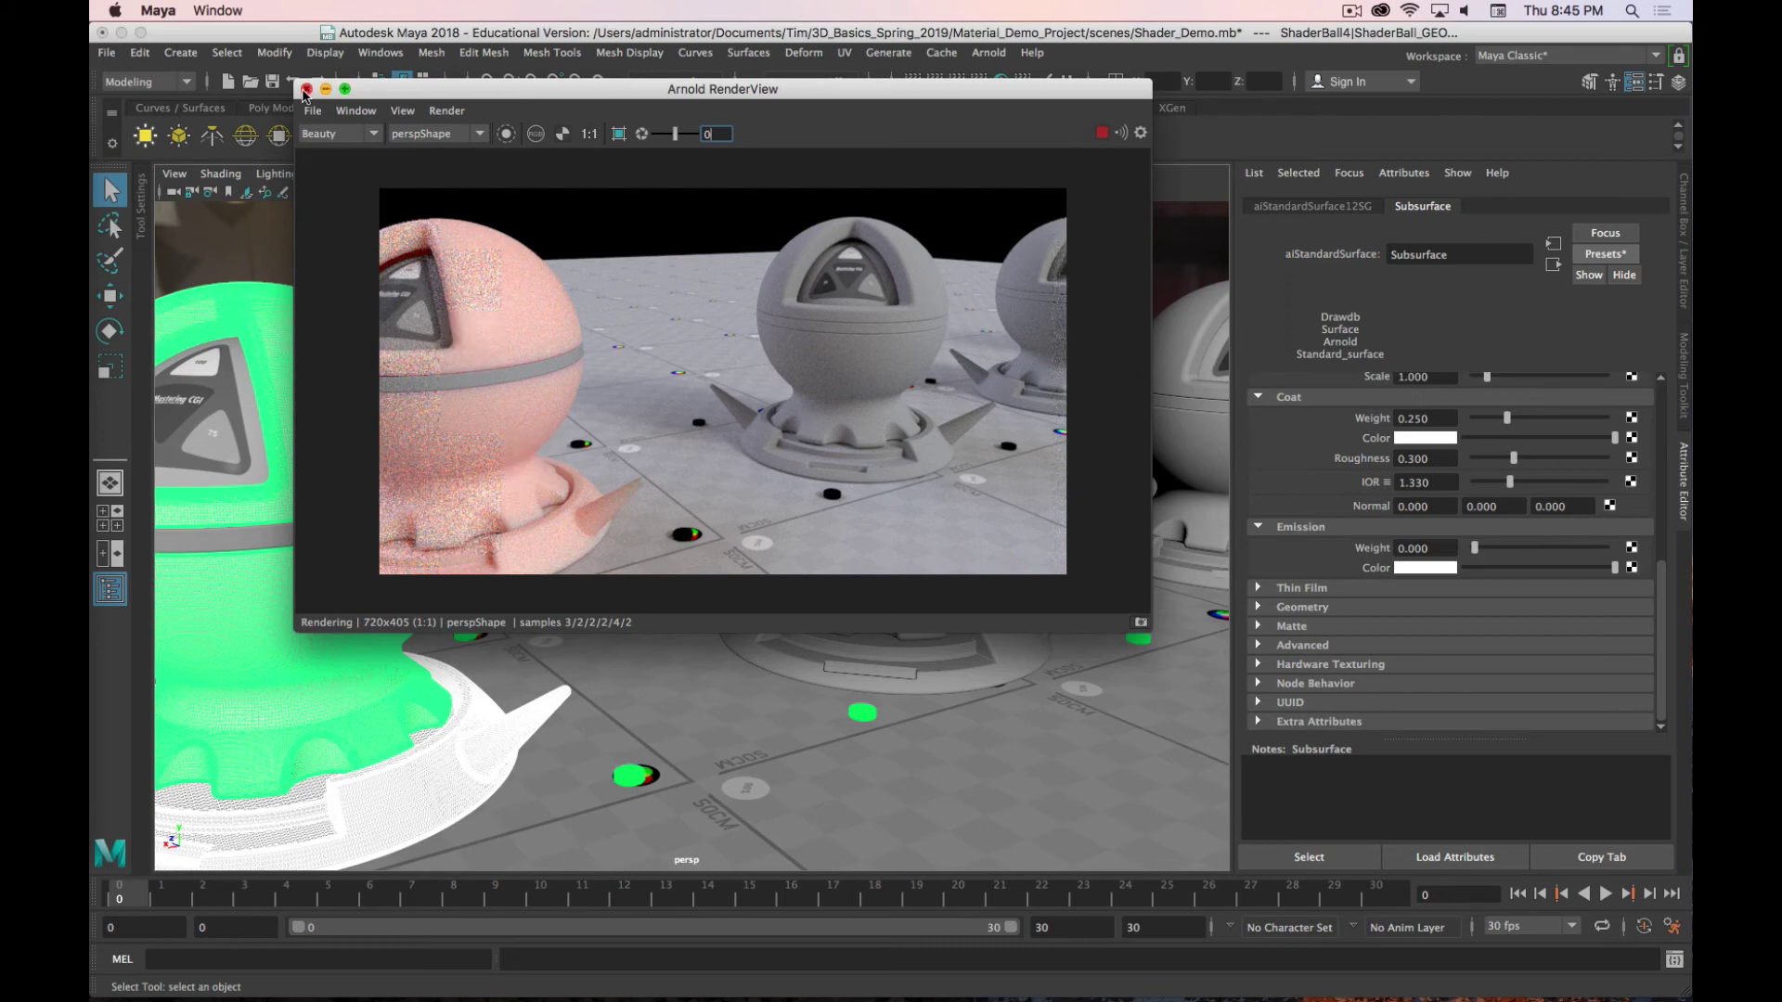
Step: Open the teal shader ball's Diffuse material, try an Emission weight of 1, and return it to 0
left_click_drag(817, 705, 958, 702, "alt")
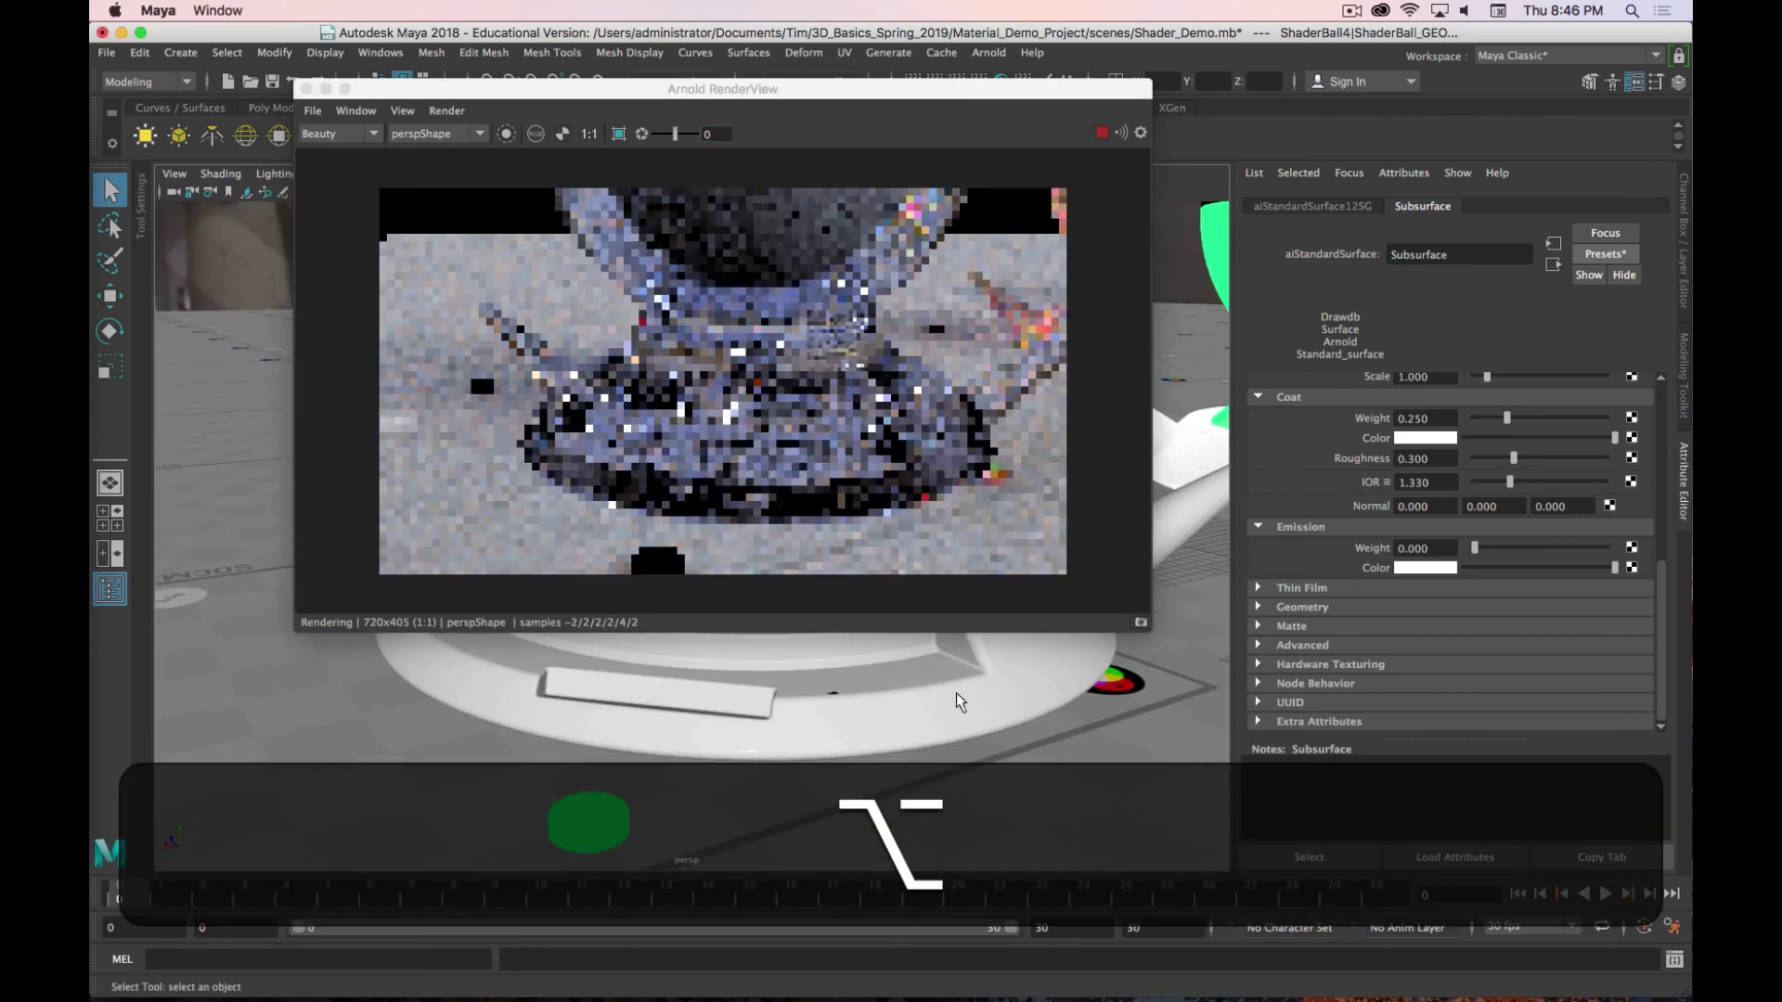
mouse_move(959, 703)
right_mouse_down("alt")
mouse_move(561, 728)
mouse_move(668, 755)
mouse_move(676, 735)
mouse_move(942, 682)
right_mouse_up("alt")
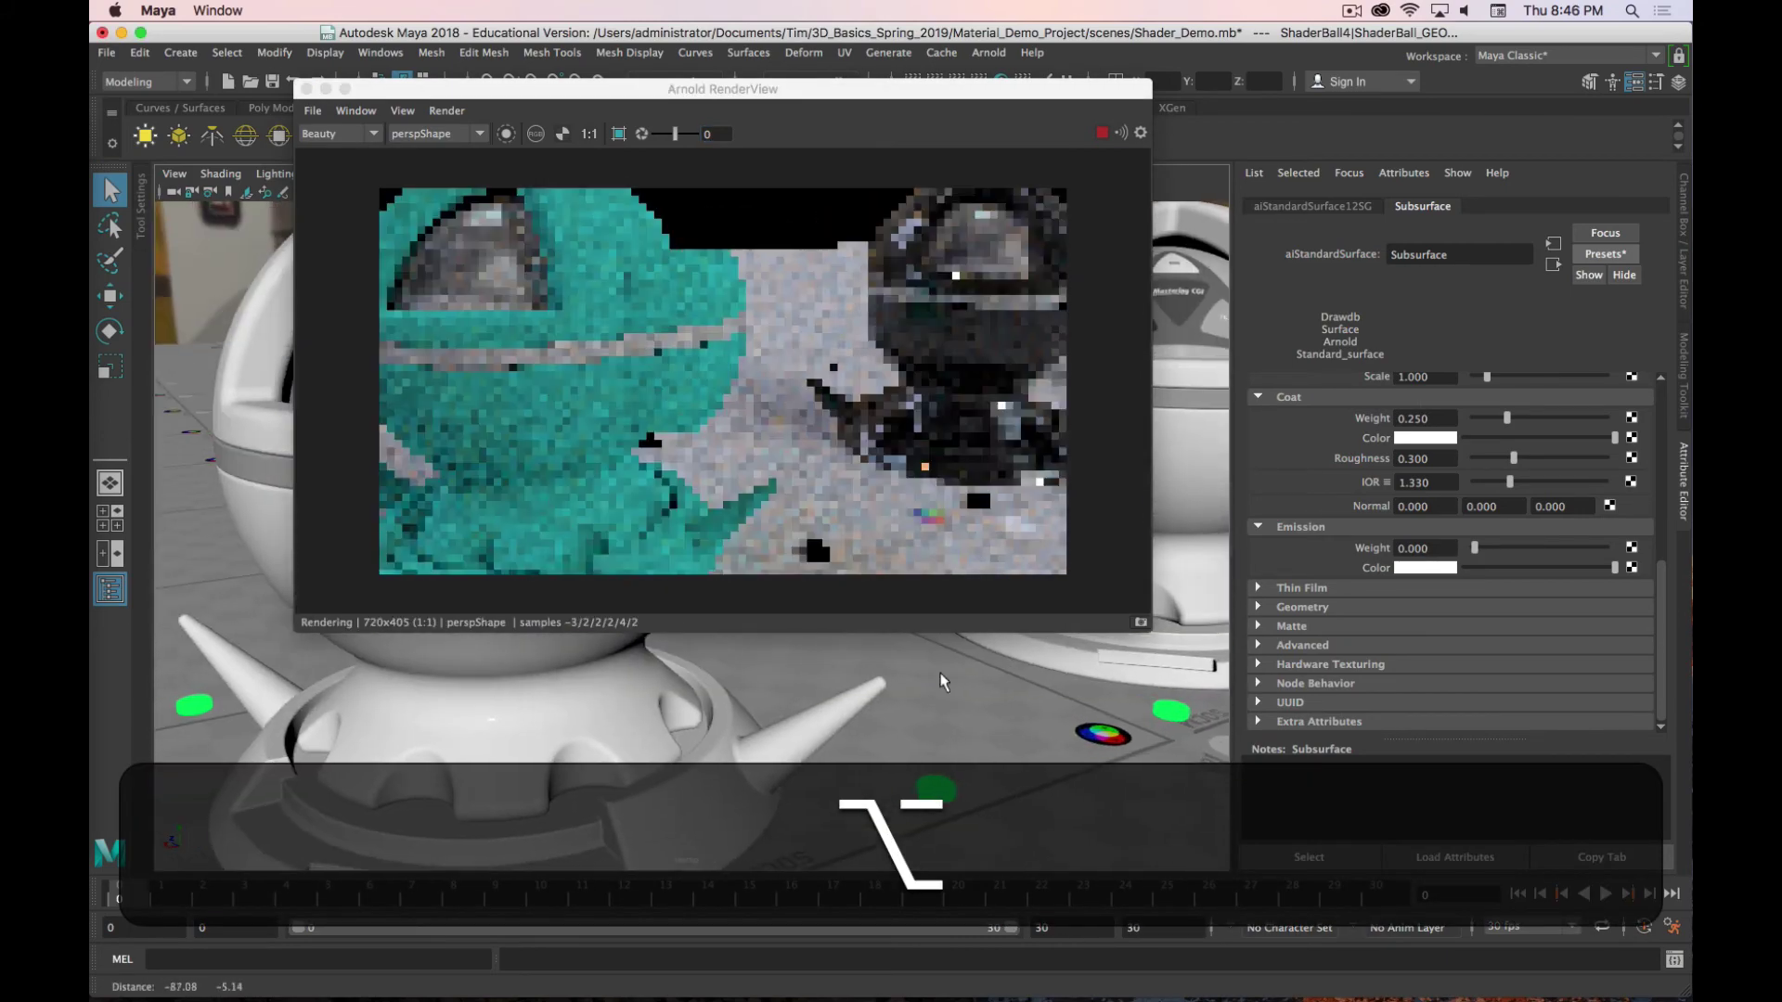
middle_click_drag(942, 682, 725, 787, "alt")
left_click(702, 661)
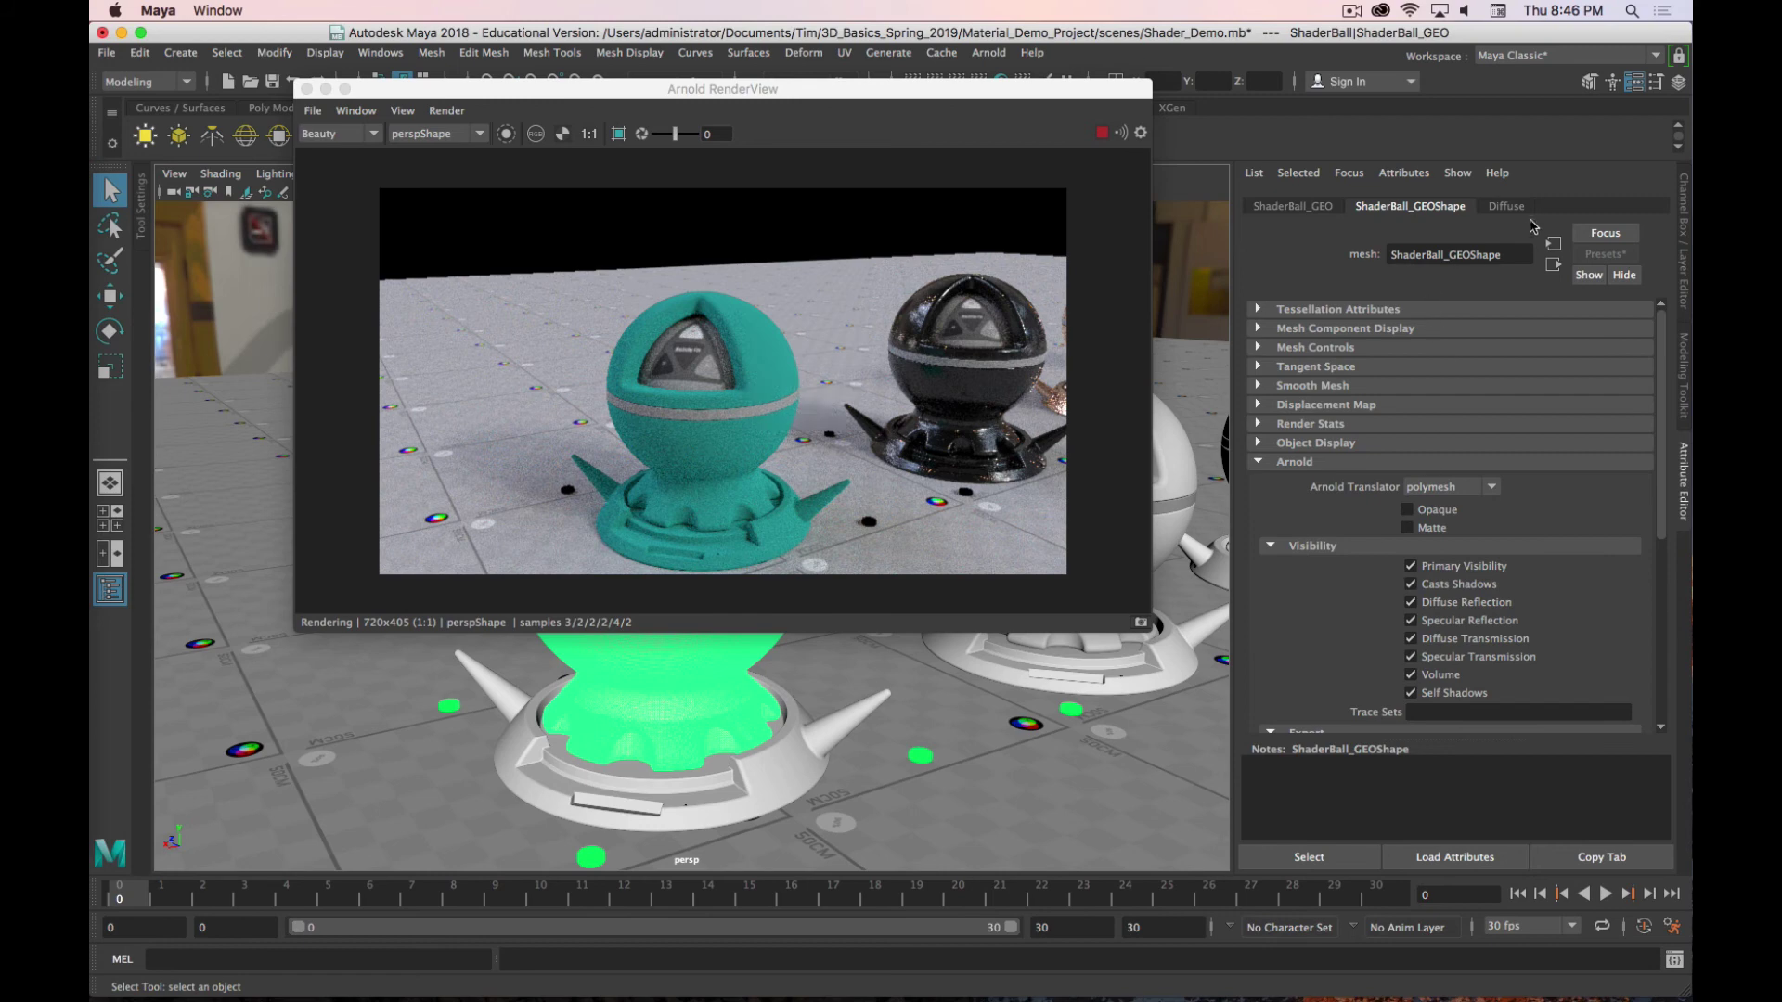
left_click(1508, 206)
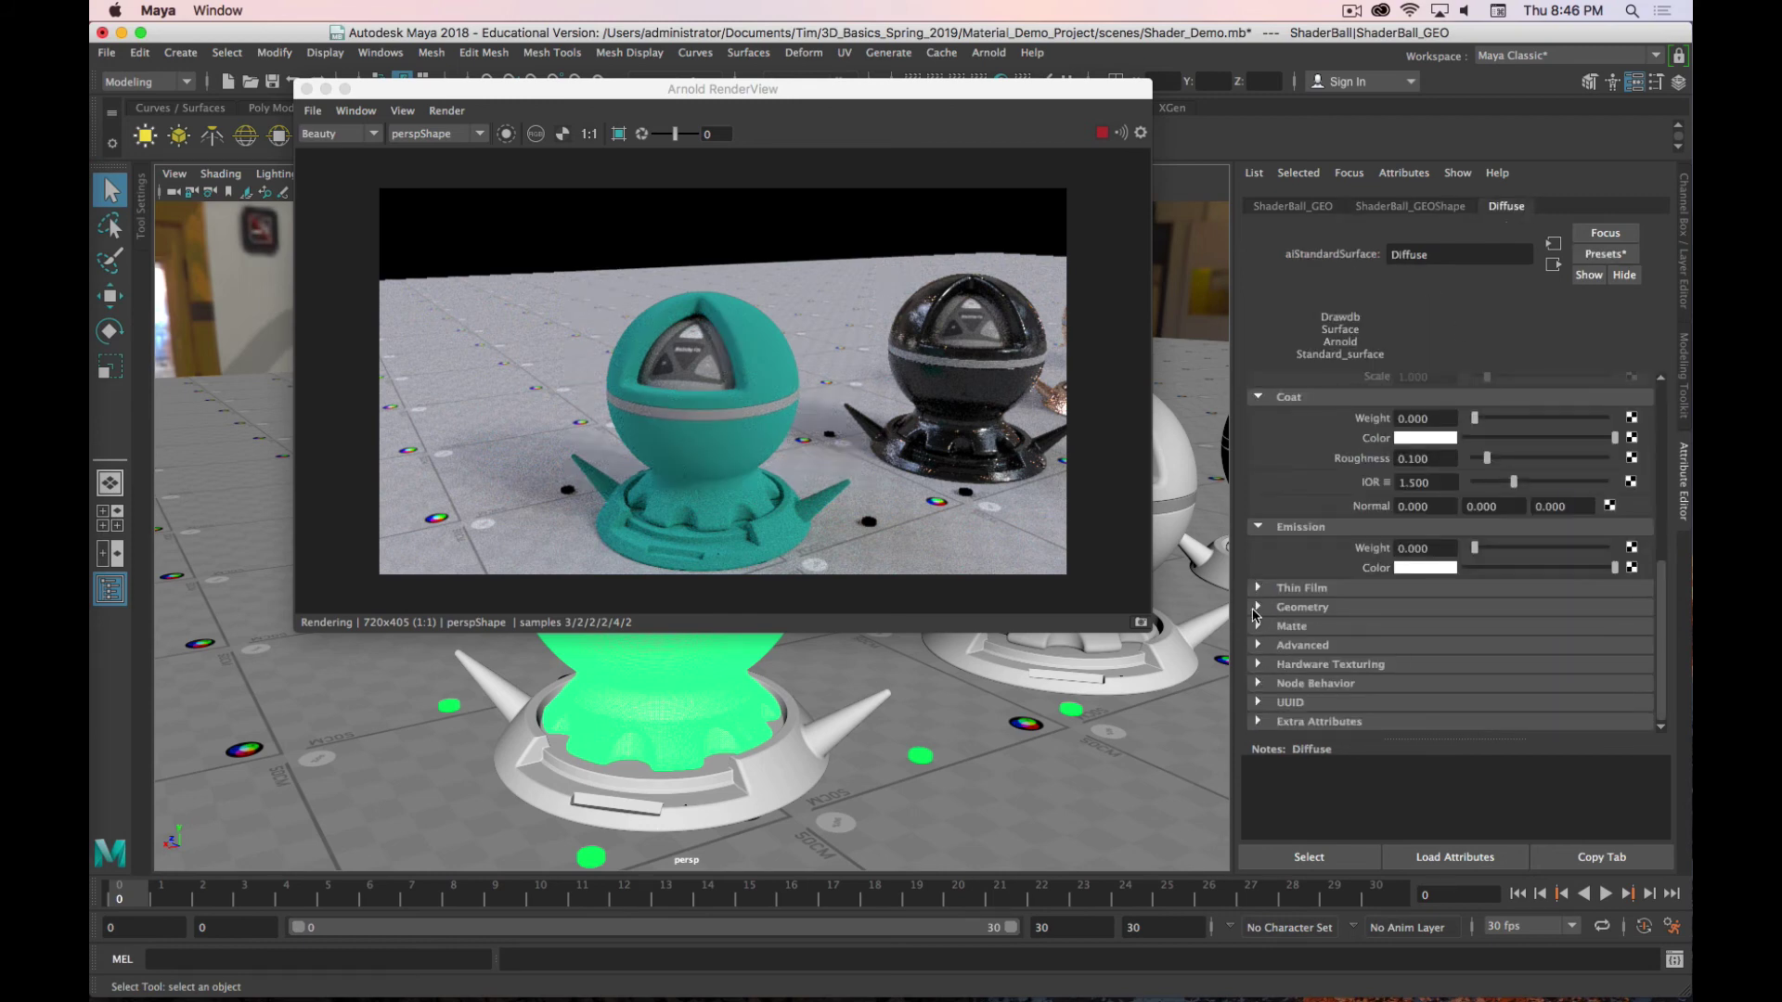
left_click_drag(1473, 548, 1652, 553)
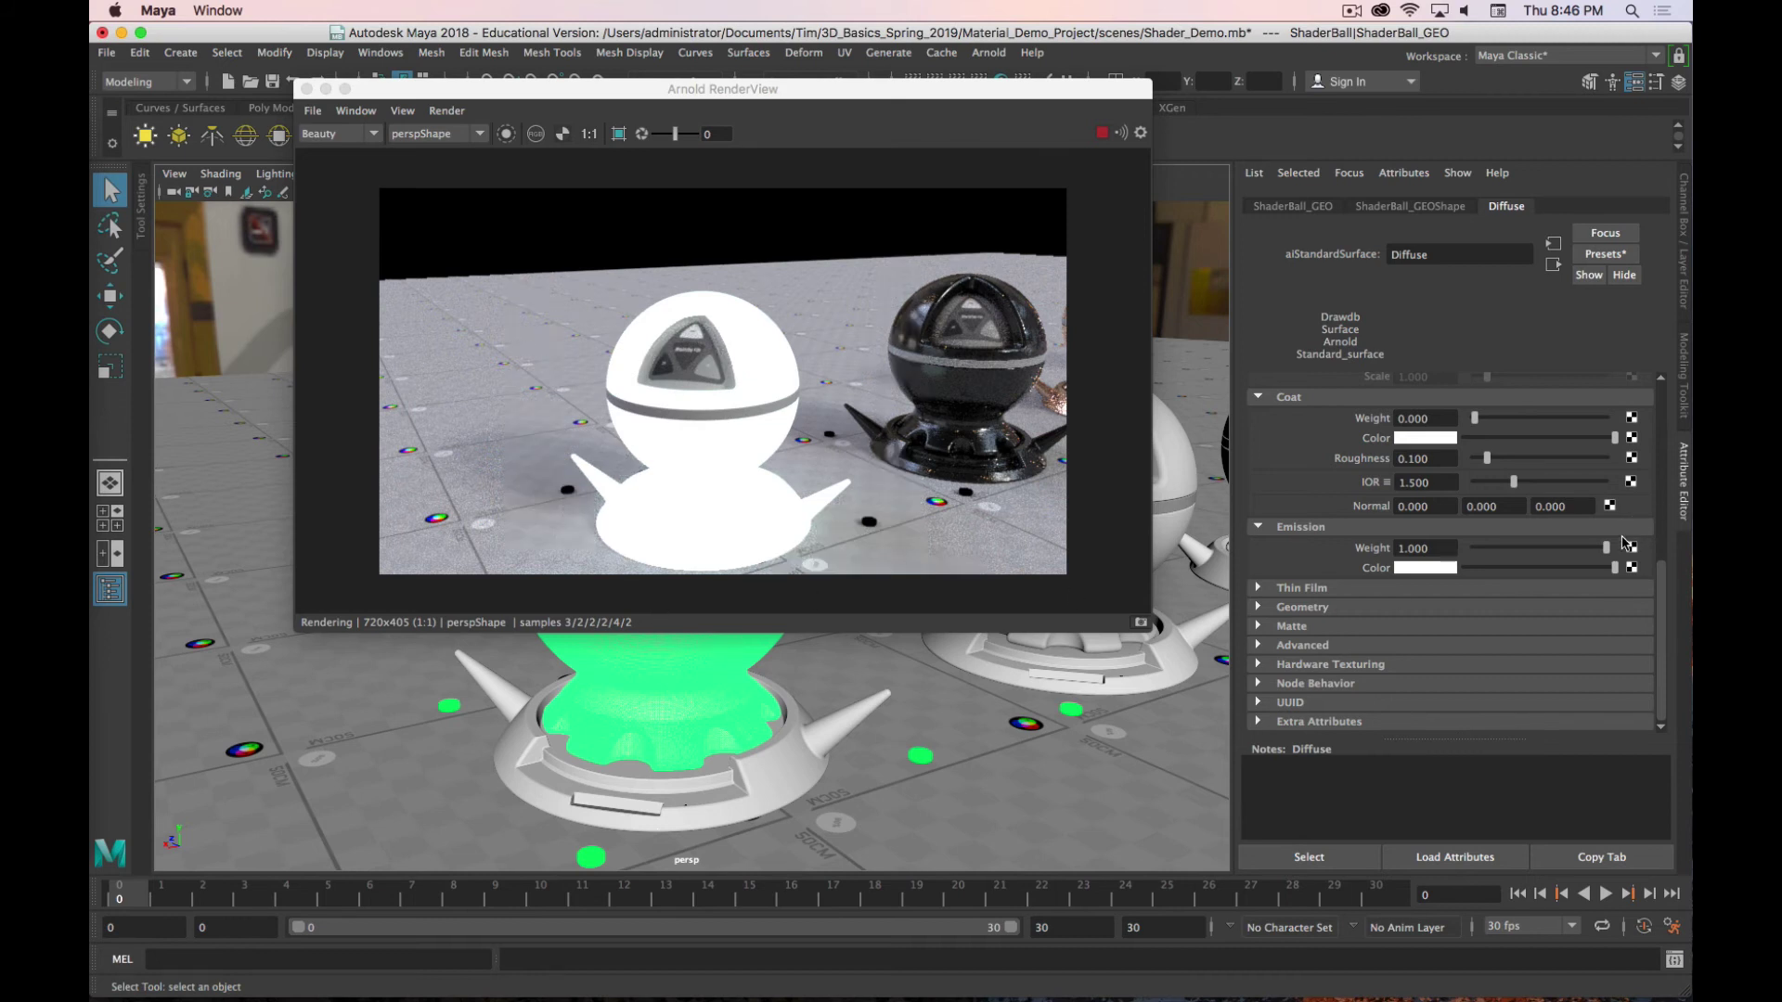
left_click_drag(1605, 548, 1326, 583)
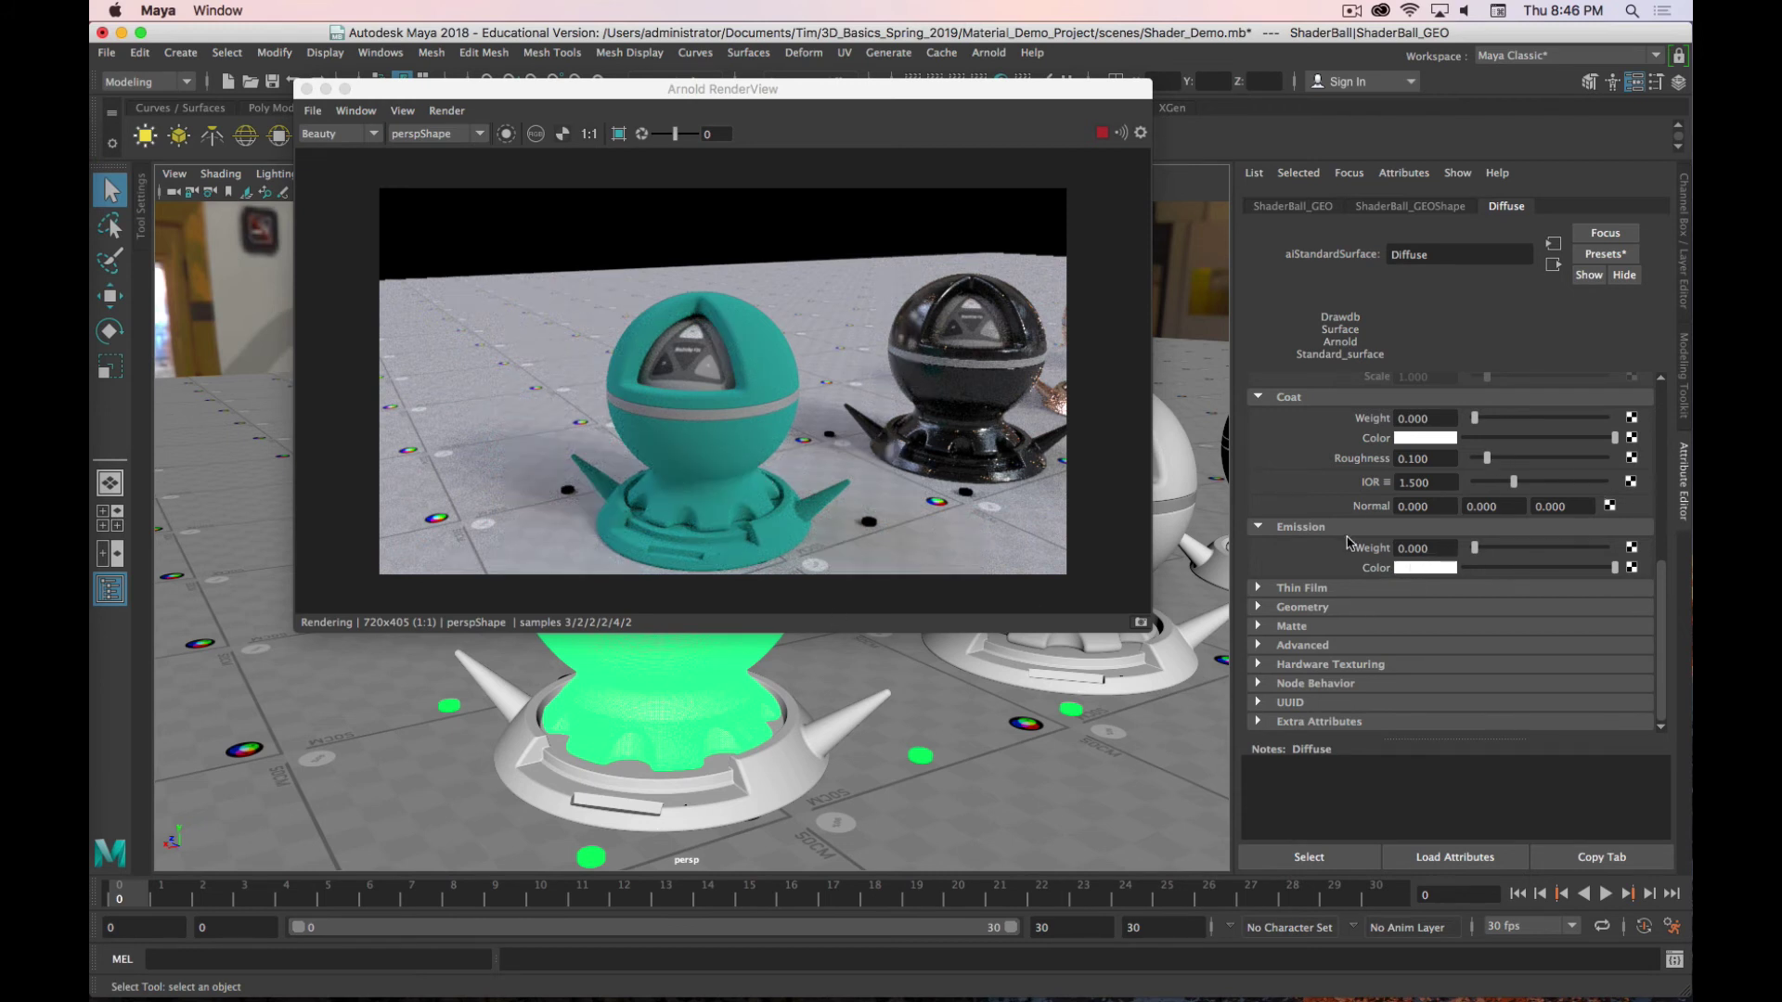
Step: Connect a Noise texture to the Diffuse material's Bump Mapping and open the resulting bump node
left_click(1288, 607)
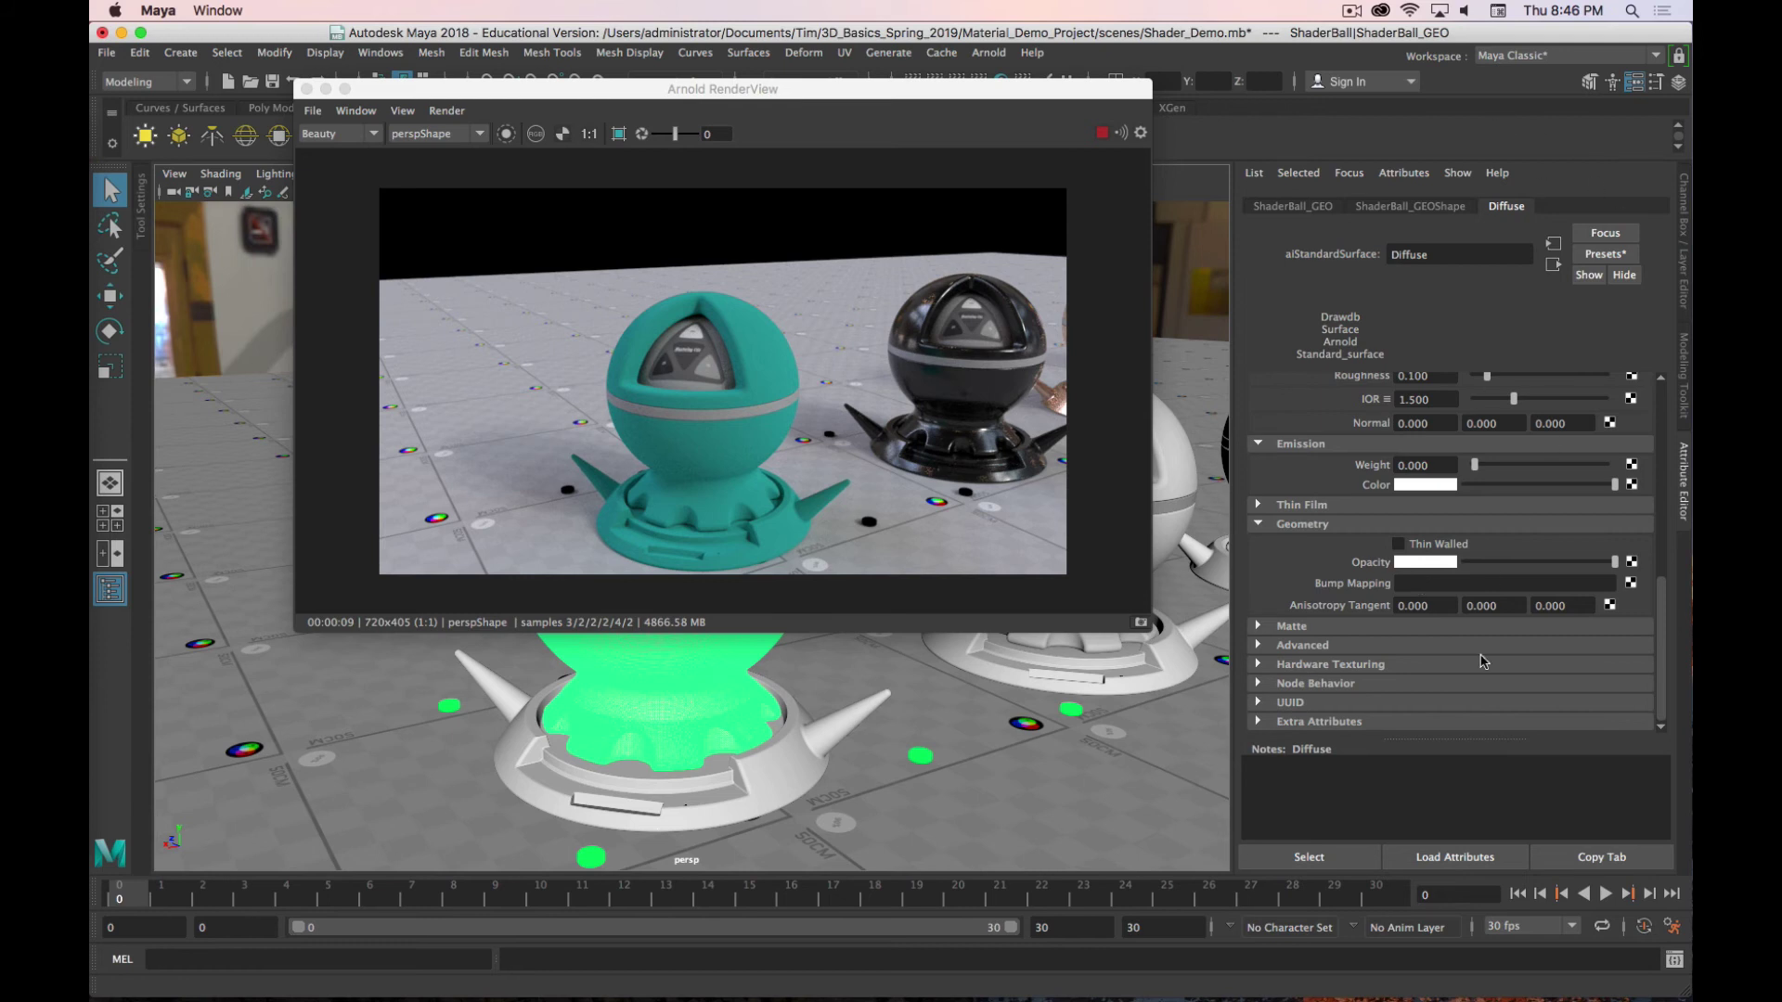
left_click(1630, 584)
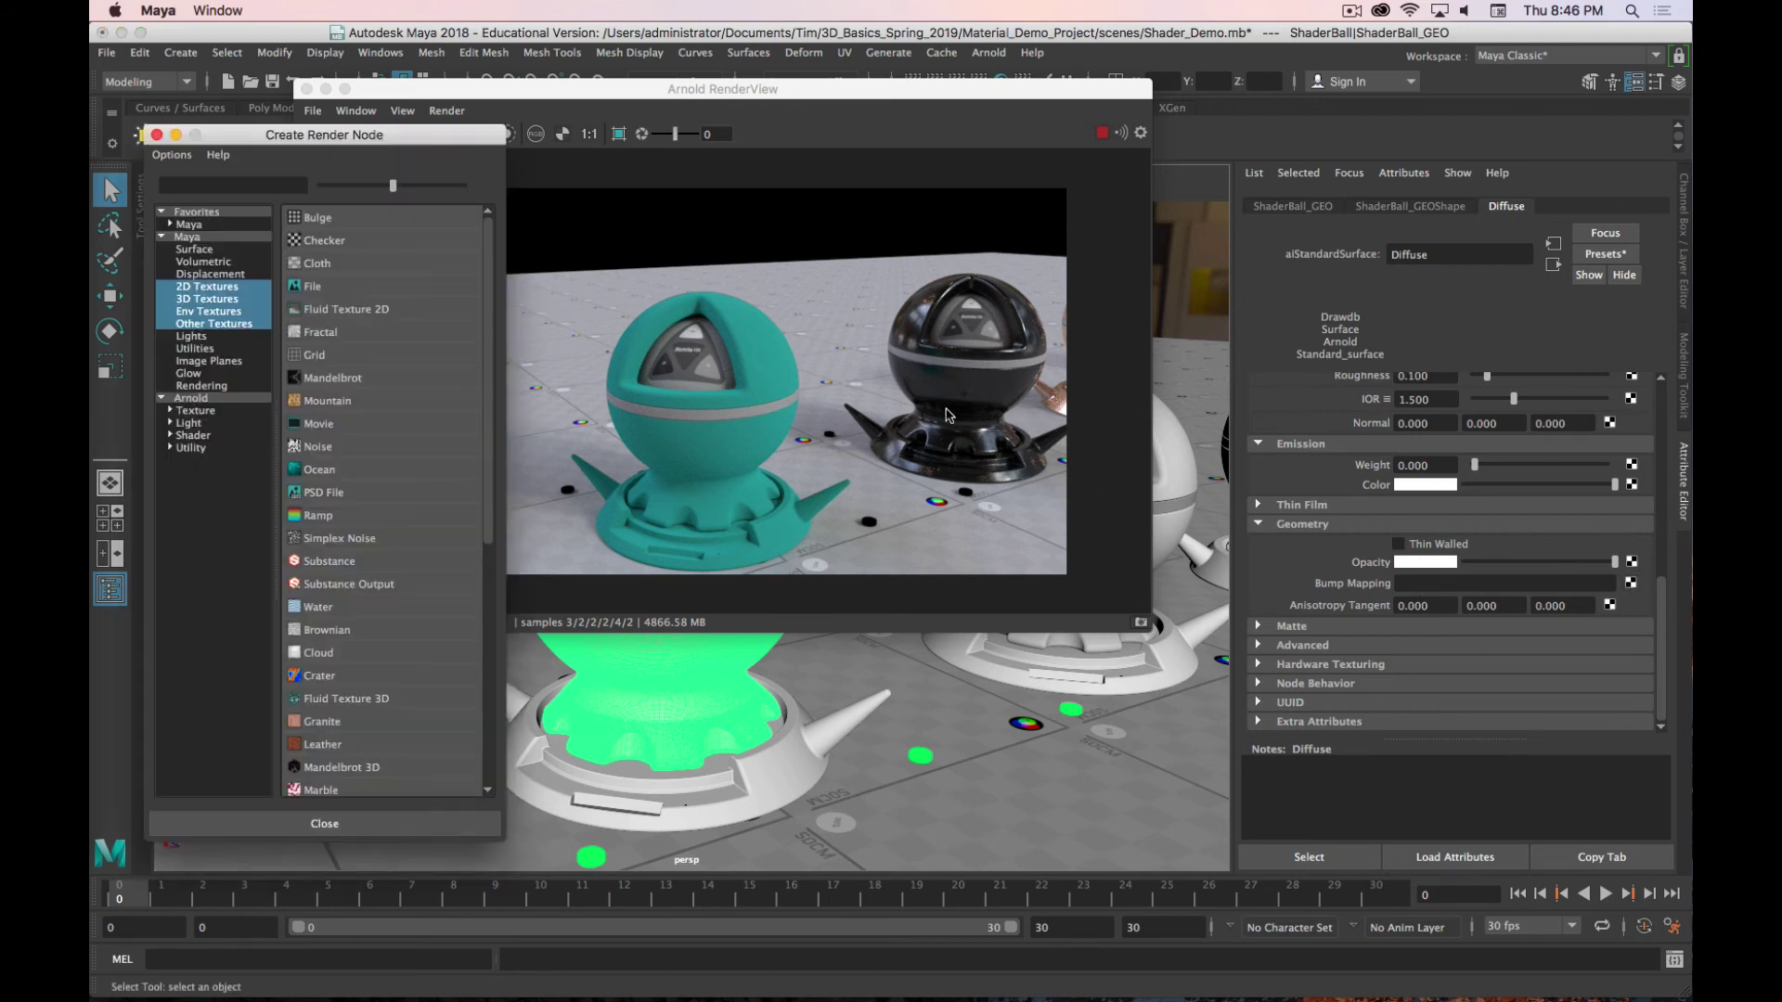
left_click(318, 451)
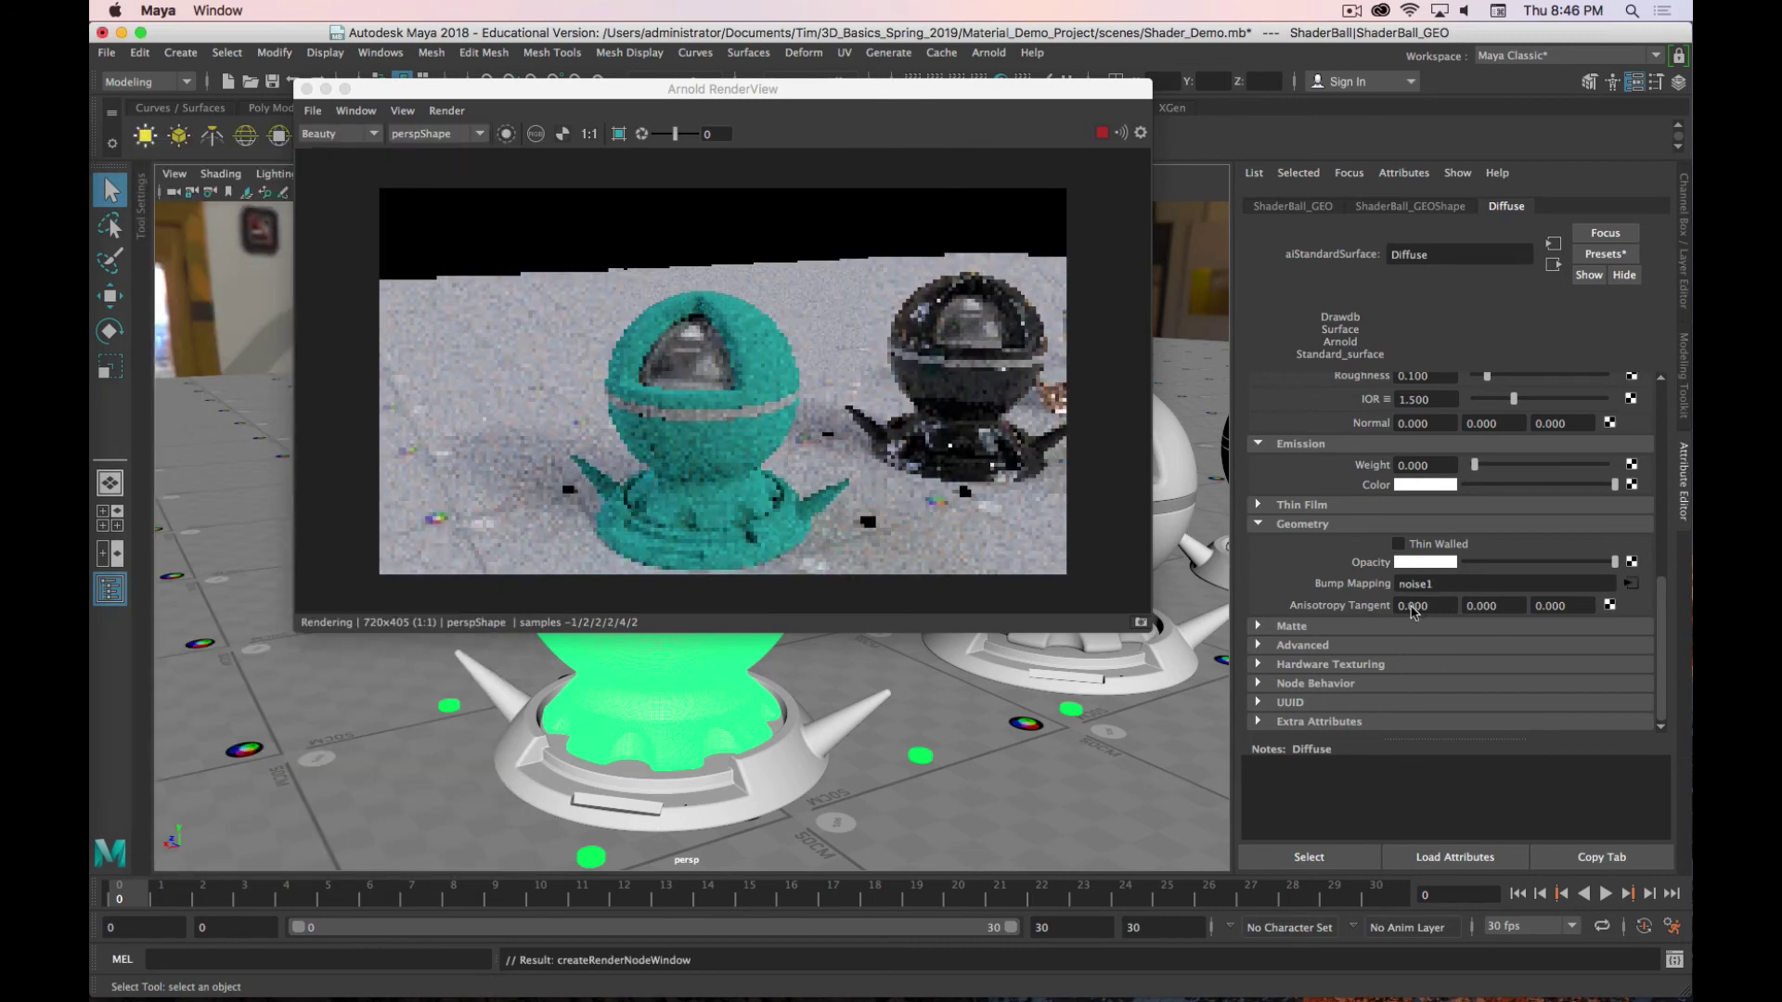
left_click(1630, 584)
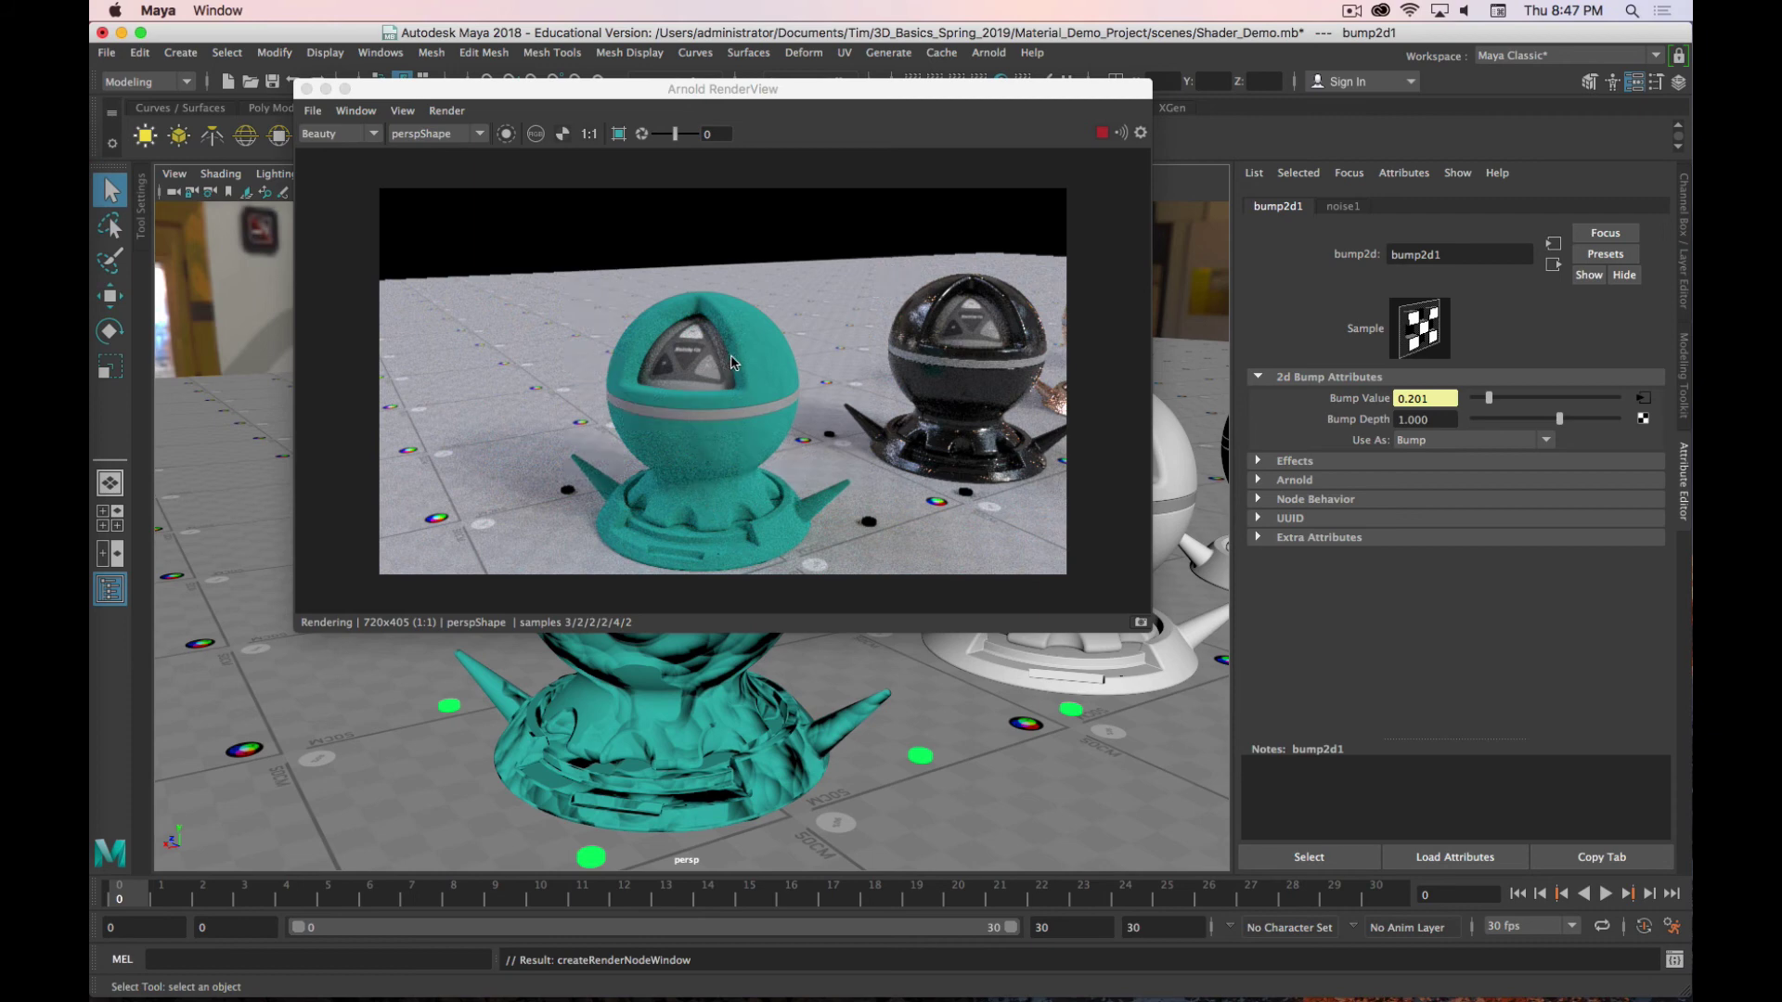
Step: Inspect the bump close up on the teal ball and set the Bump Depth to 0.203
scroll(752, 688, "up", 3)
scroll(753, 686, "up", 5)
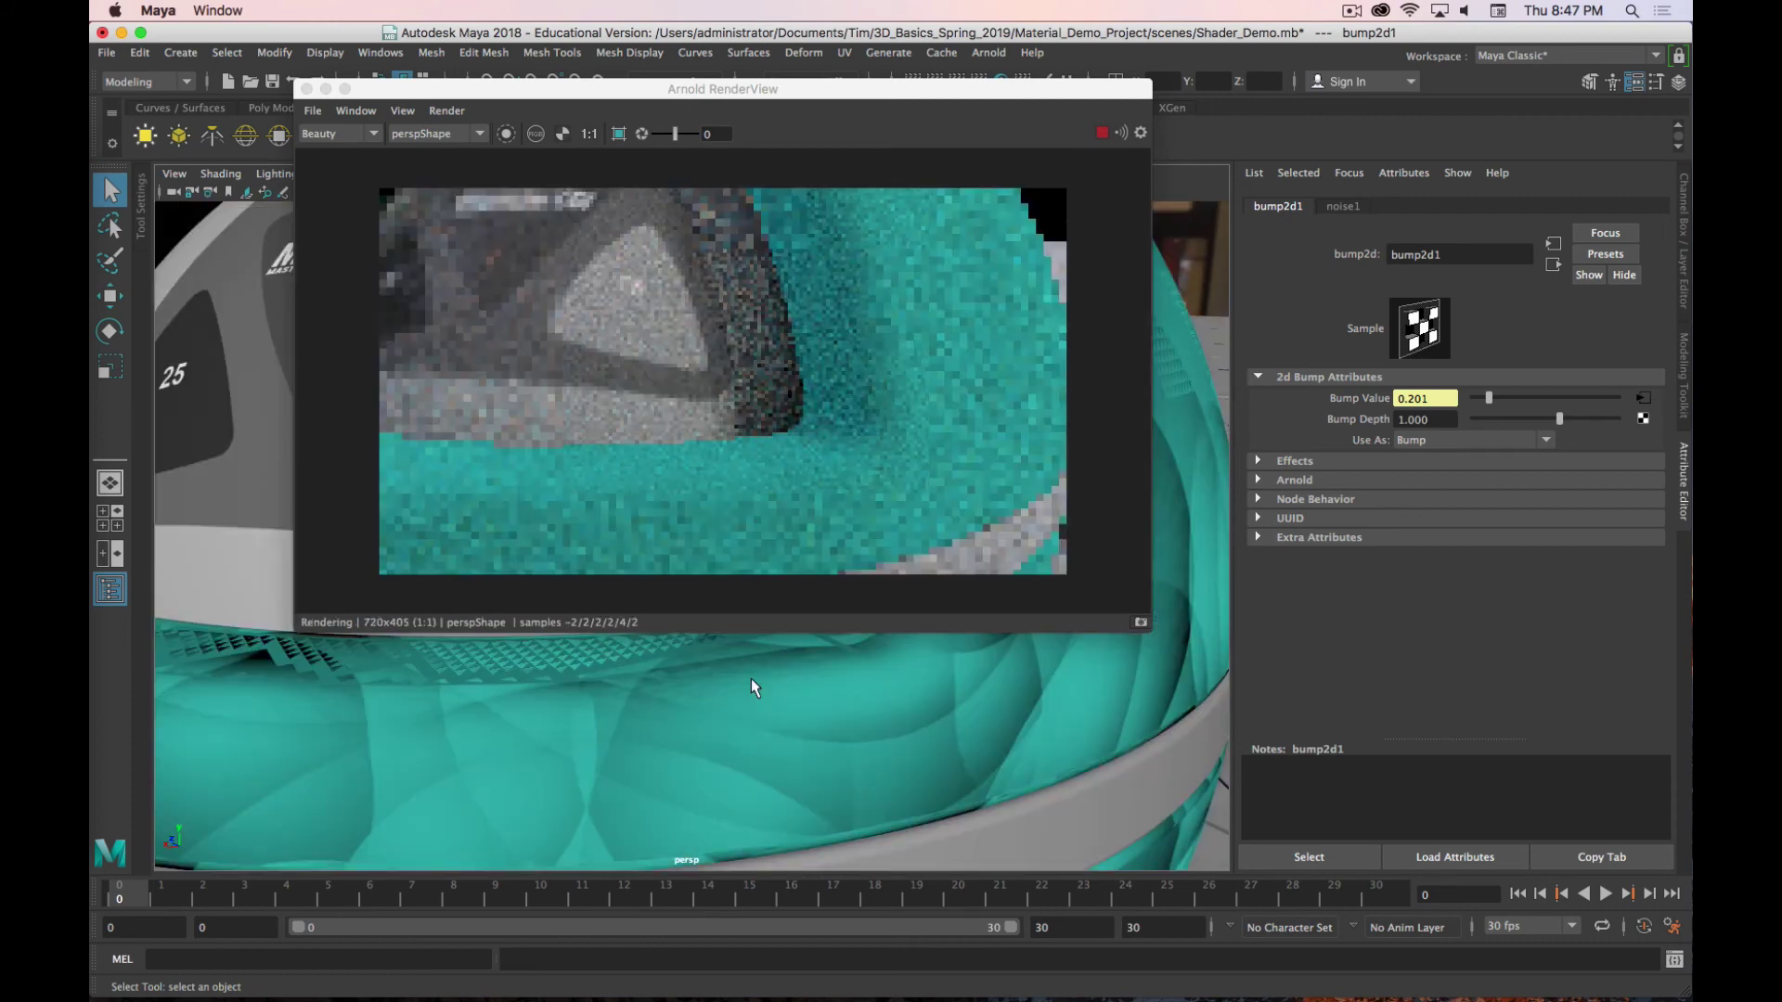
scroll(789, 522, "up", 2)
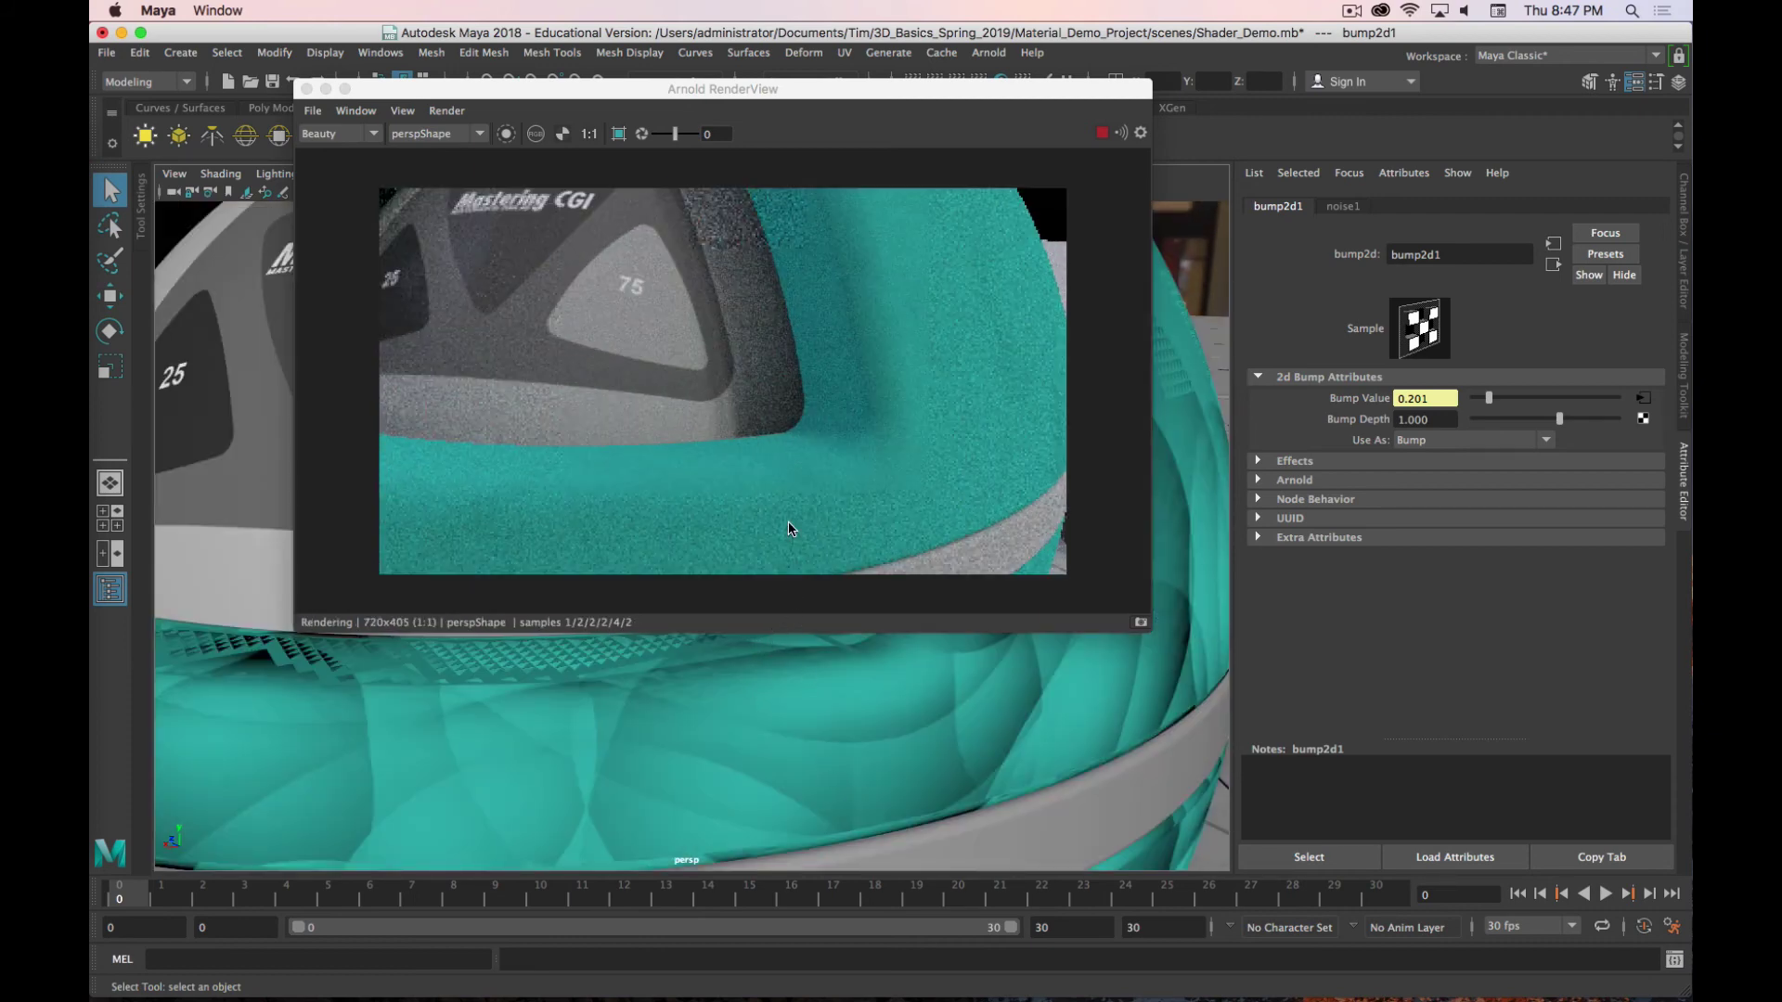
scroll(847, 682, "down", 5)
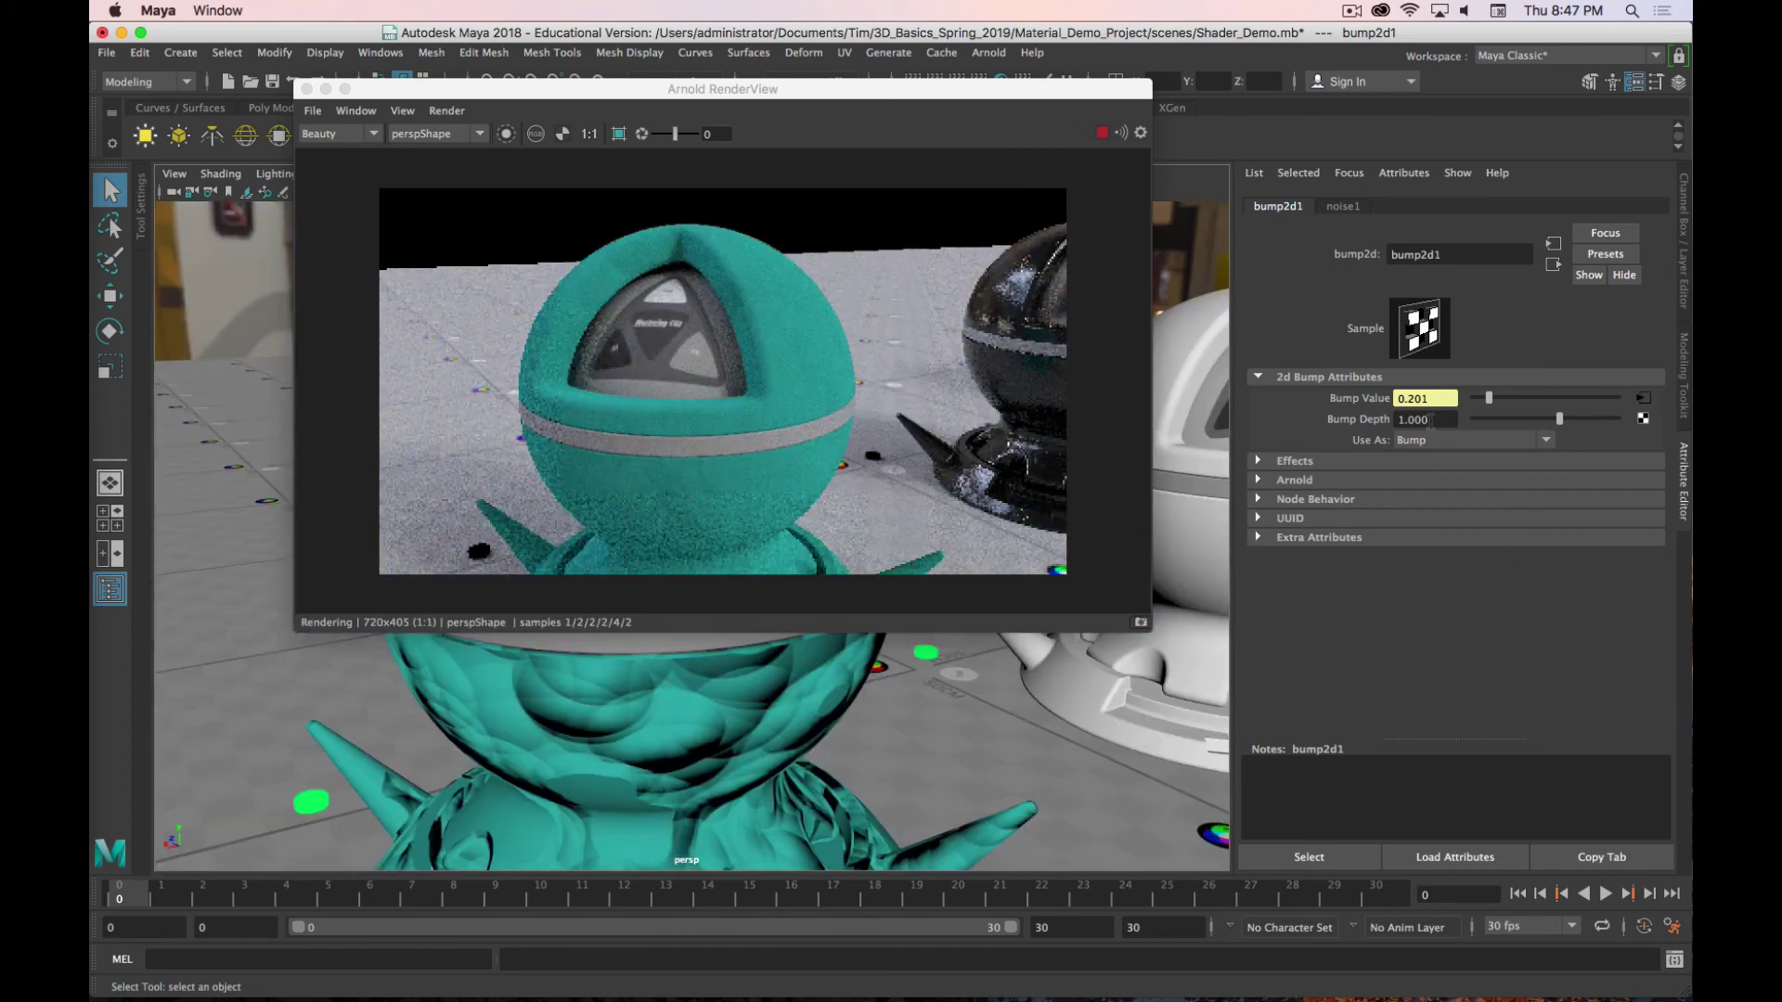
mouse_move(1558, 419)
left_mouse_down()
mouse_move(1531, 422)
mouse_move(1548, 423)
left_mouse_up()
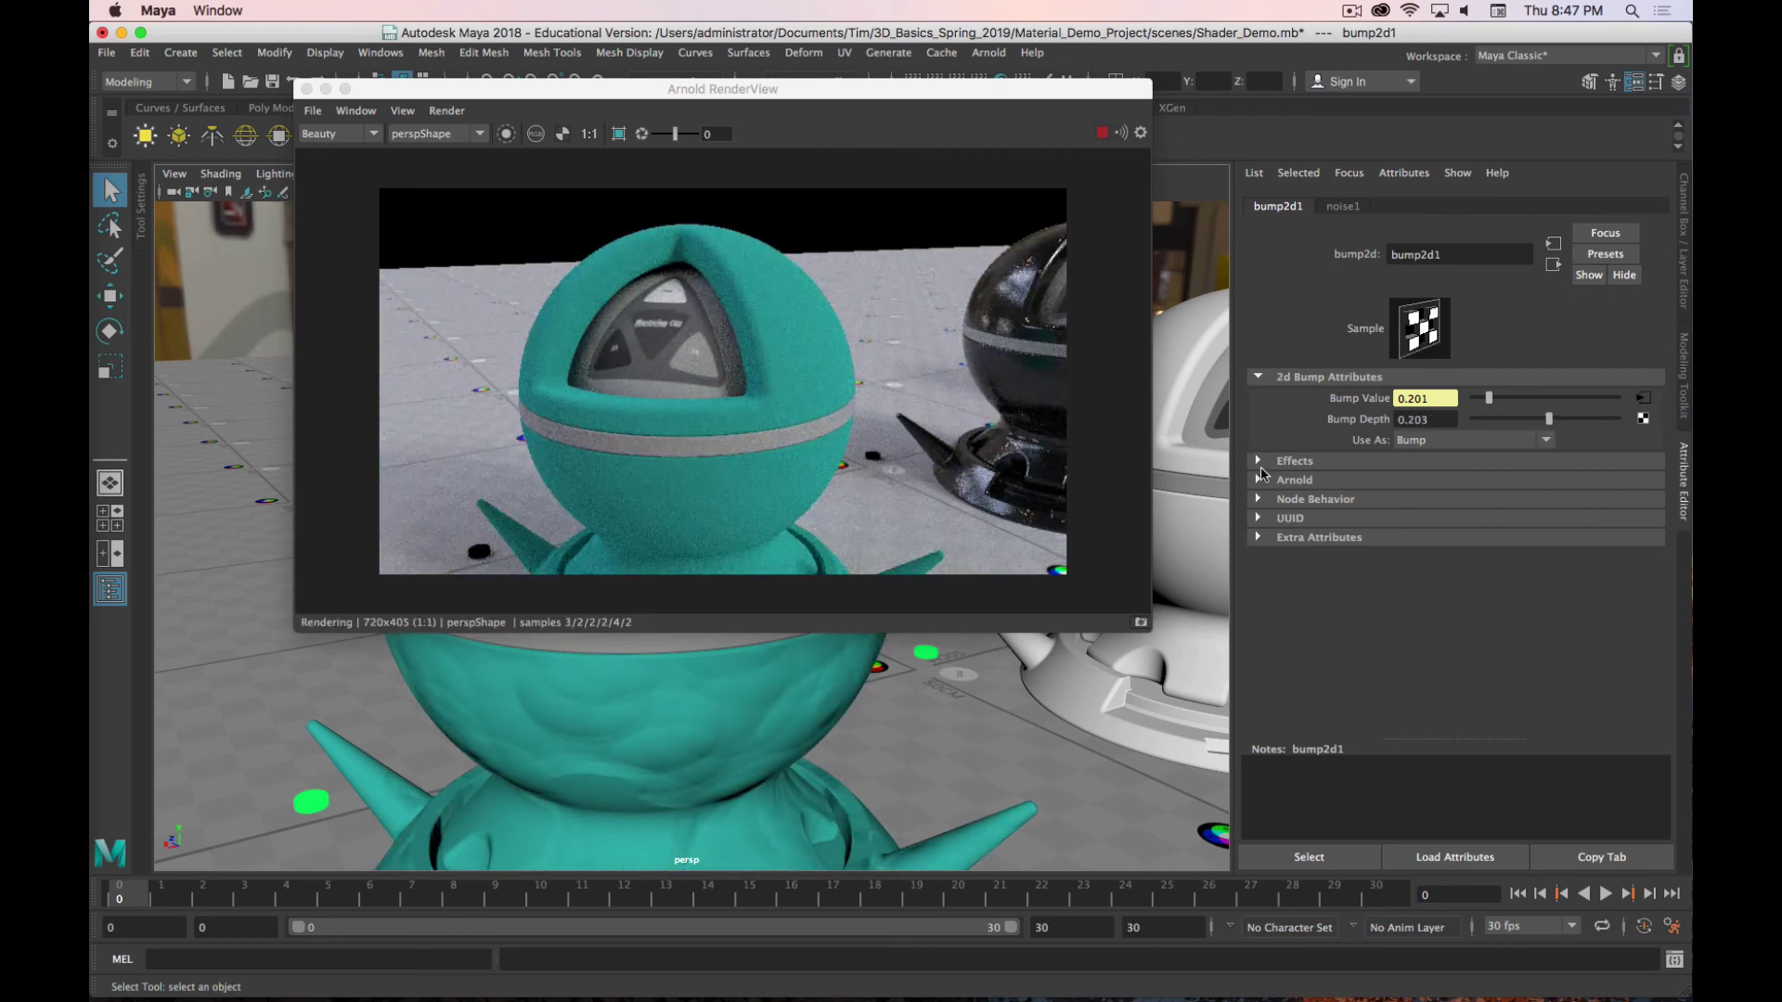
Step: Adjust the noise texture with Ratio 0.662, Density 0.493 and Depth Max 4
left_click(1640, 398)
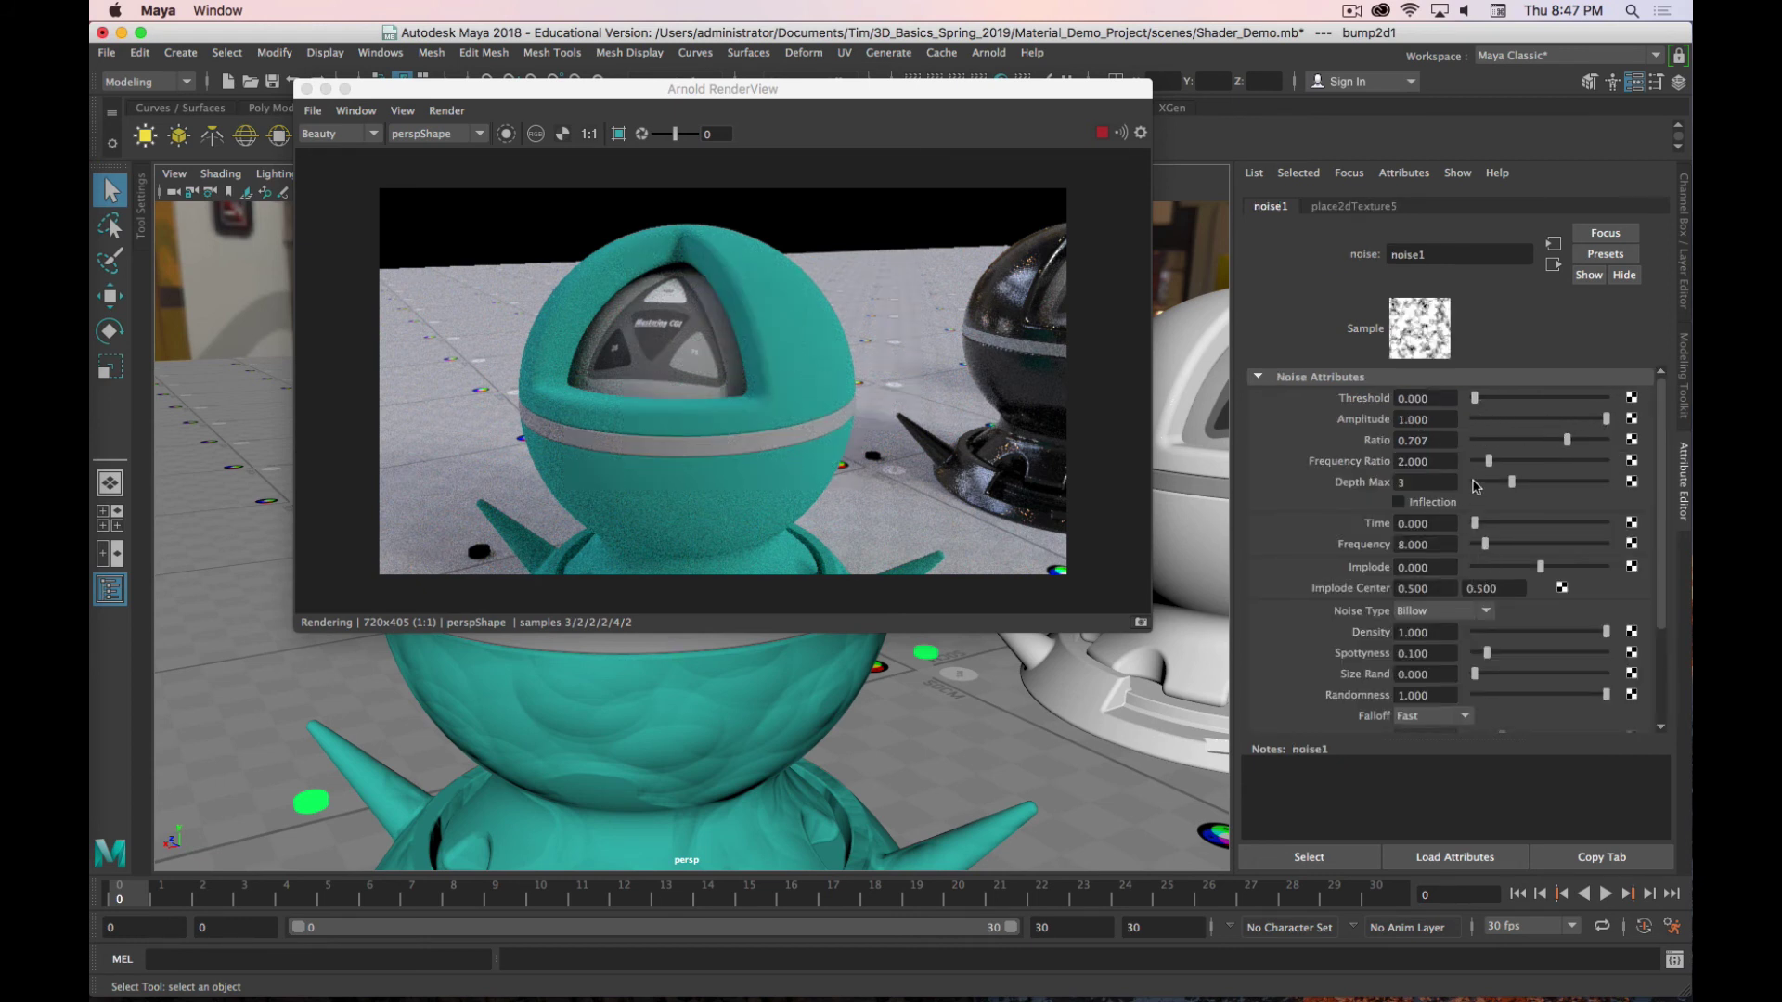
left_click_drag(1565, 446, 1561, 442)
left_click_drag(1604, 634, 1538, 637)
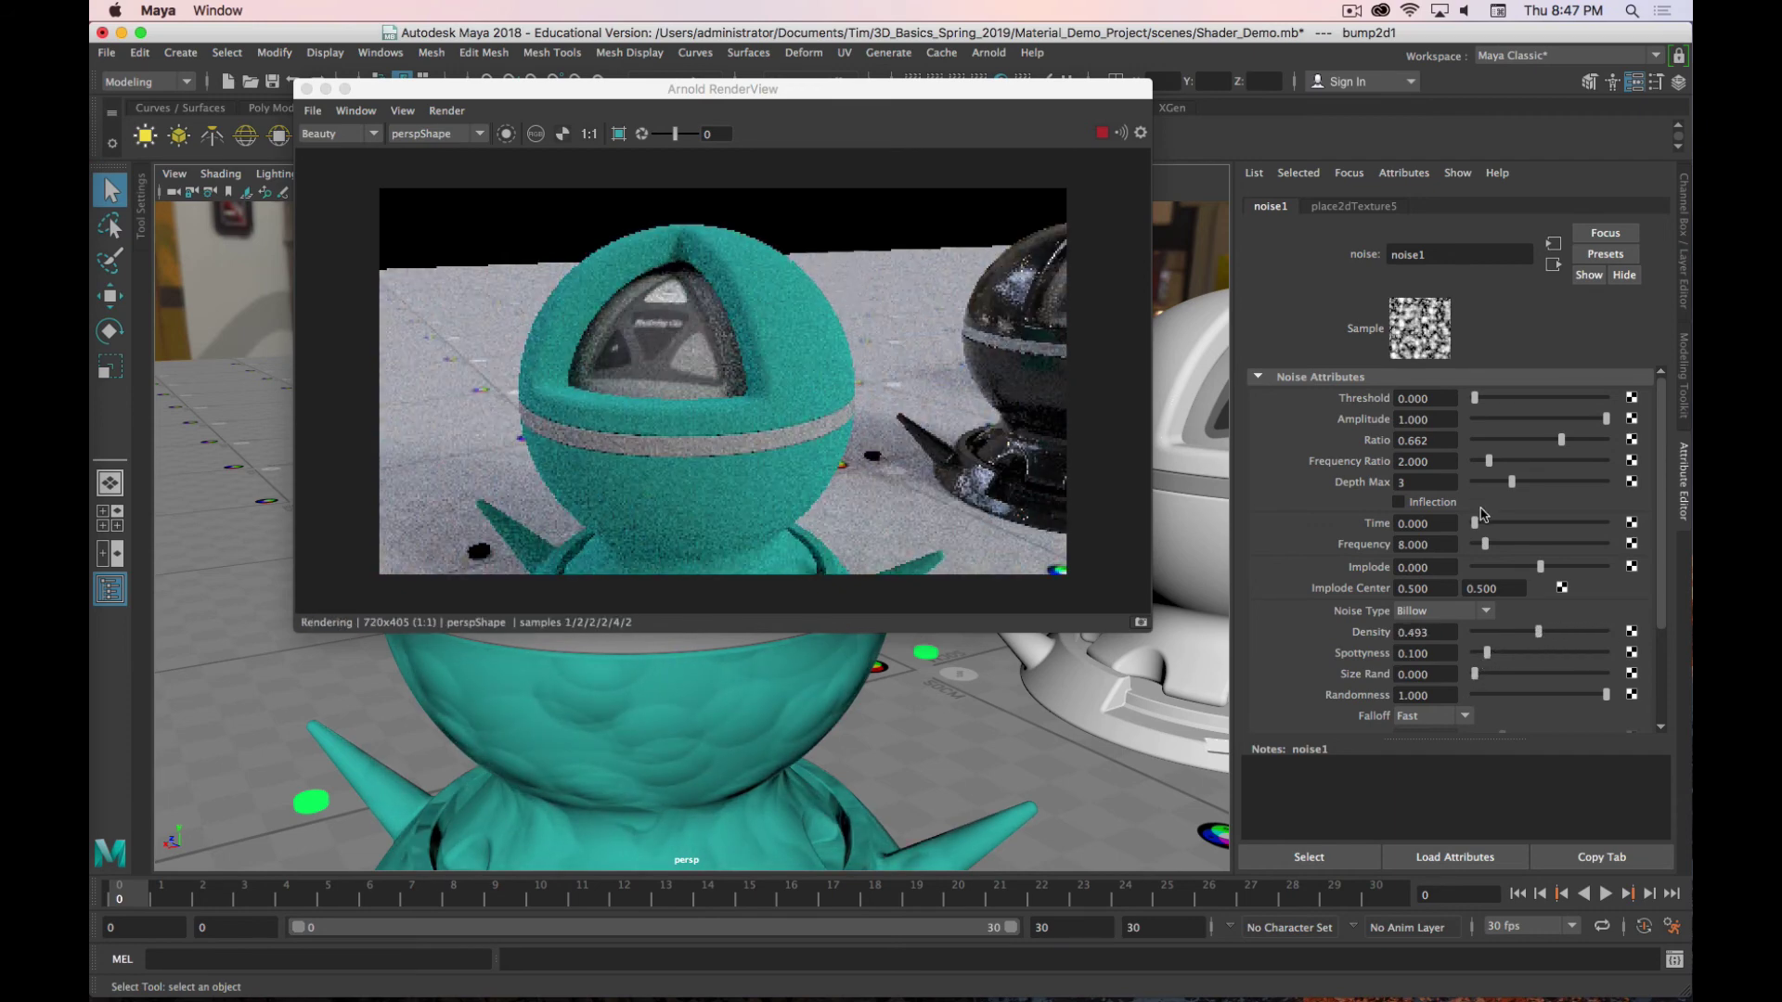
left_click_drag(1525, 484, 1531, 484)
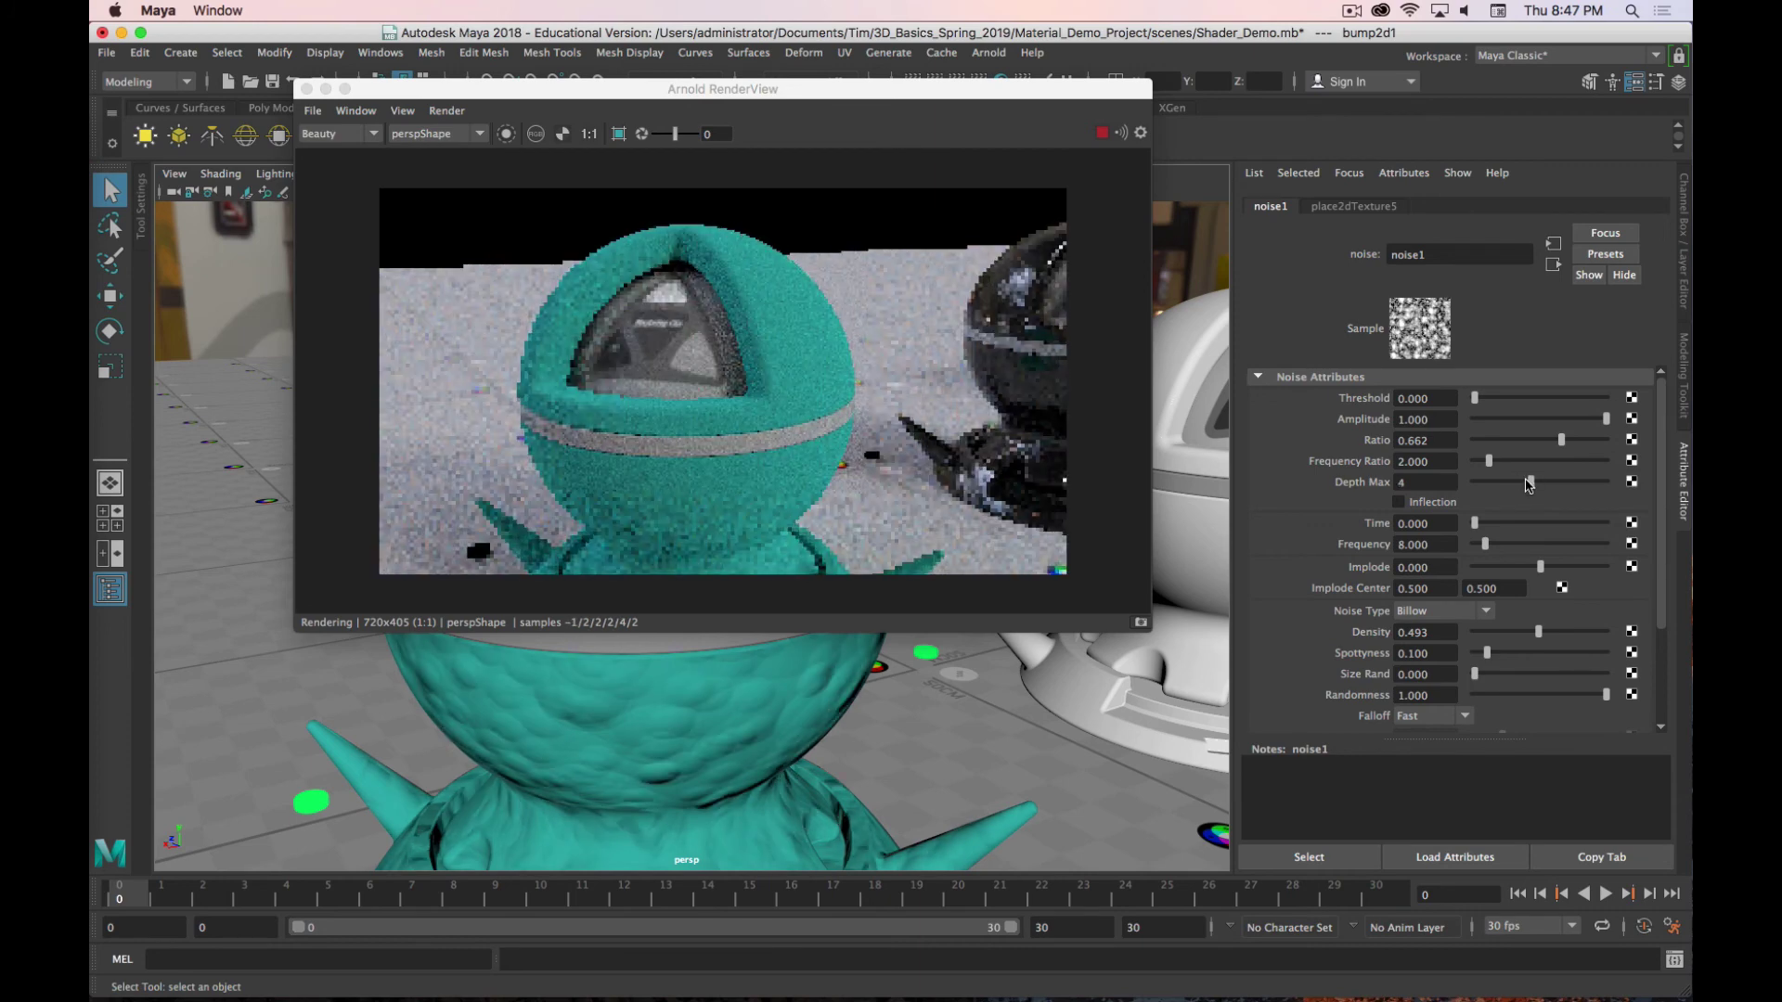
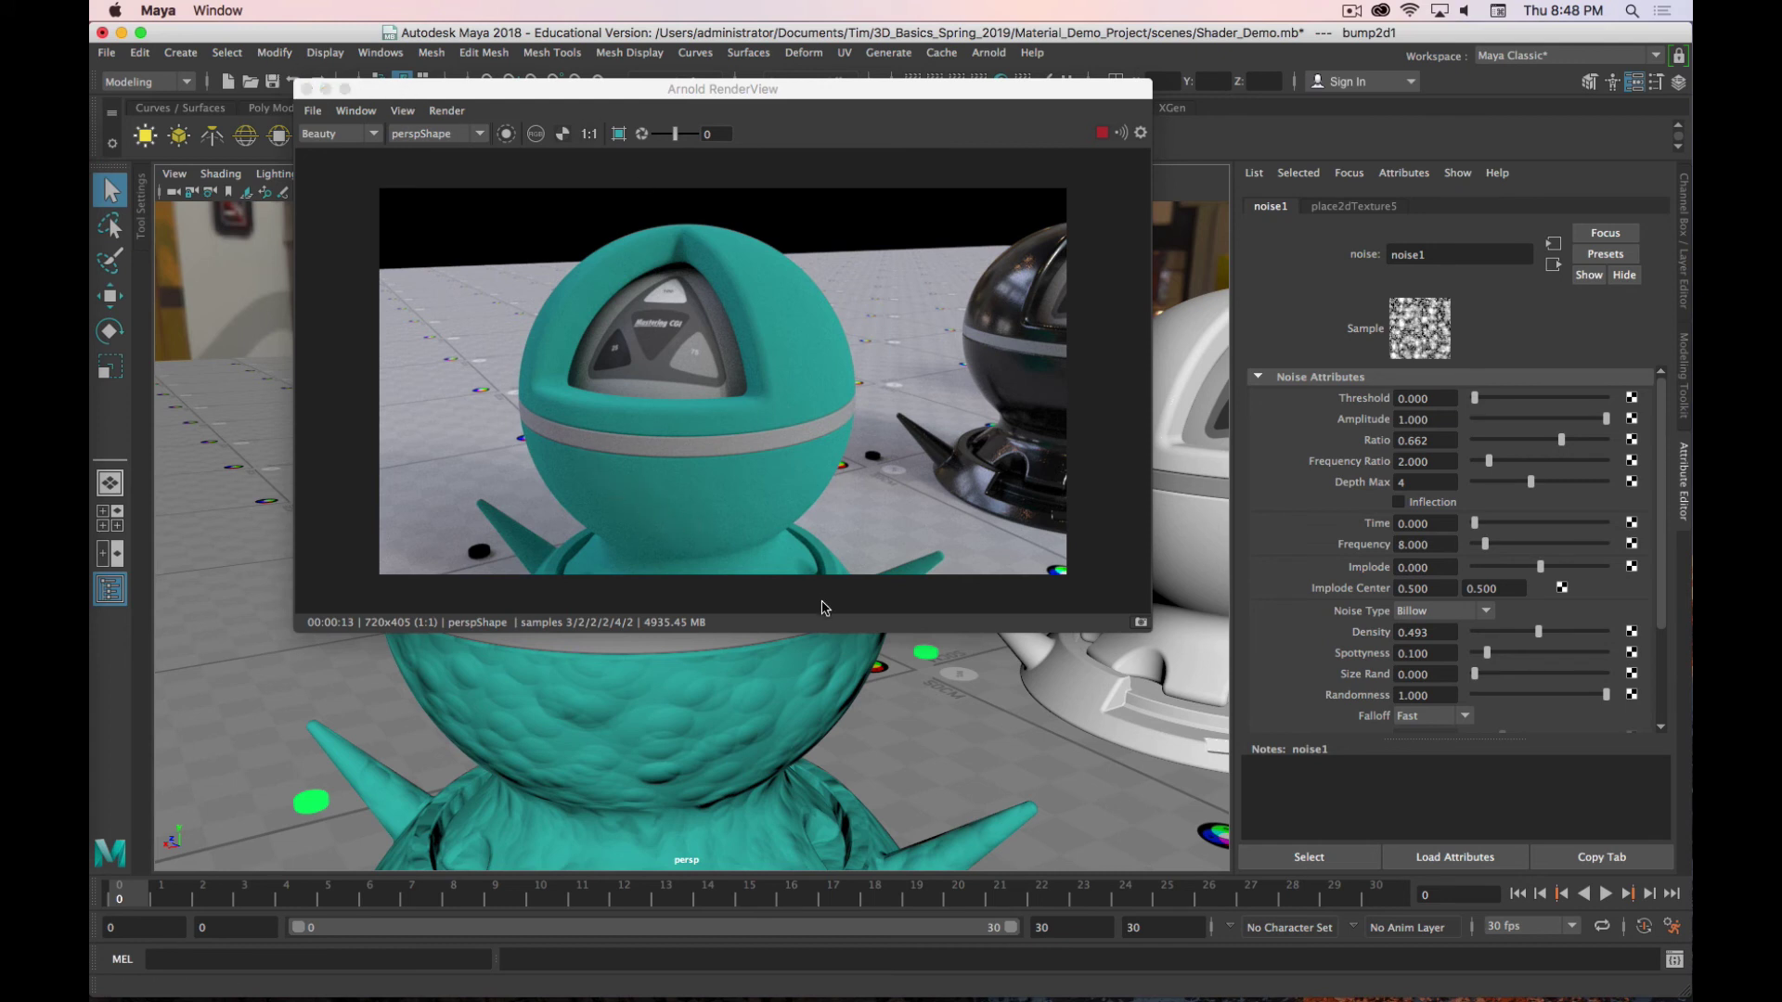
Step: Frame the row of shader balls and undo the noise bump on the Diffuse material, keeping its Emission weight at 0
right_click_drag(905, 643, 820, 588, "alt")
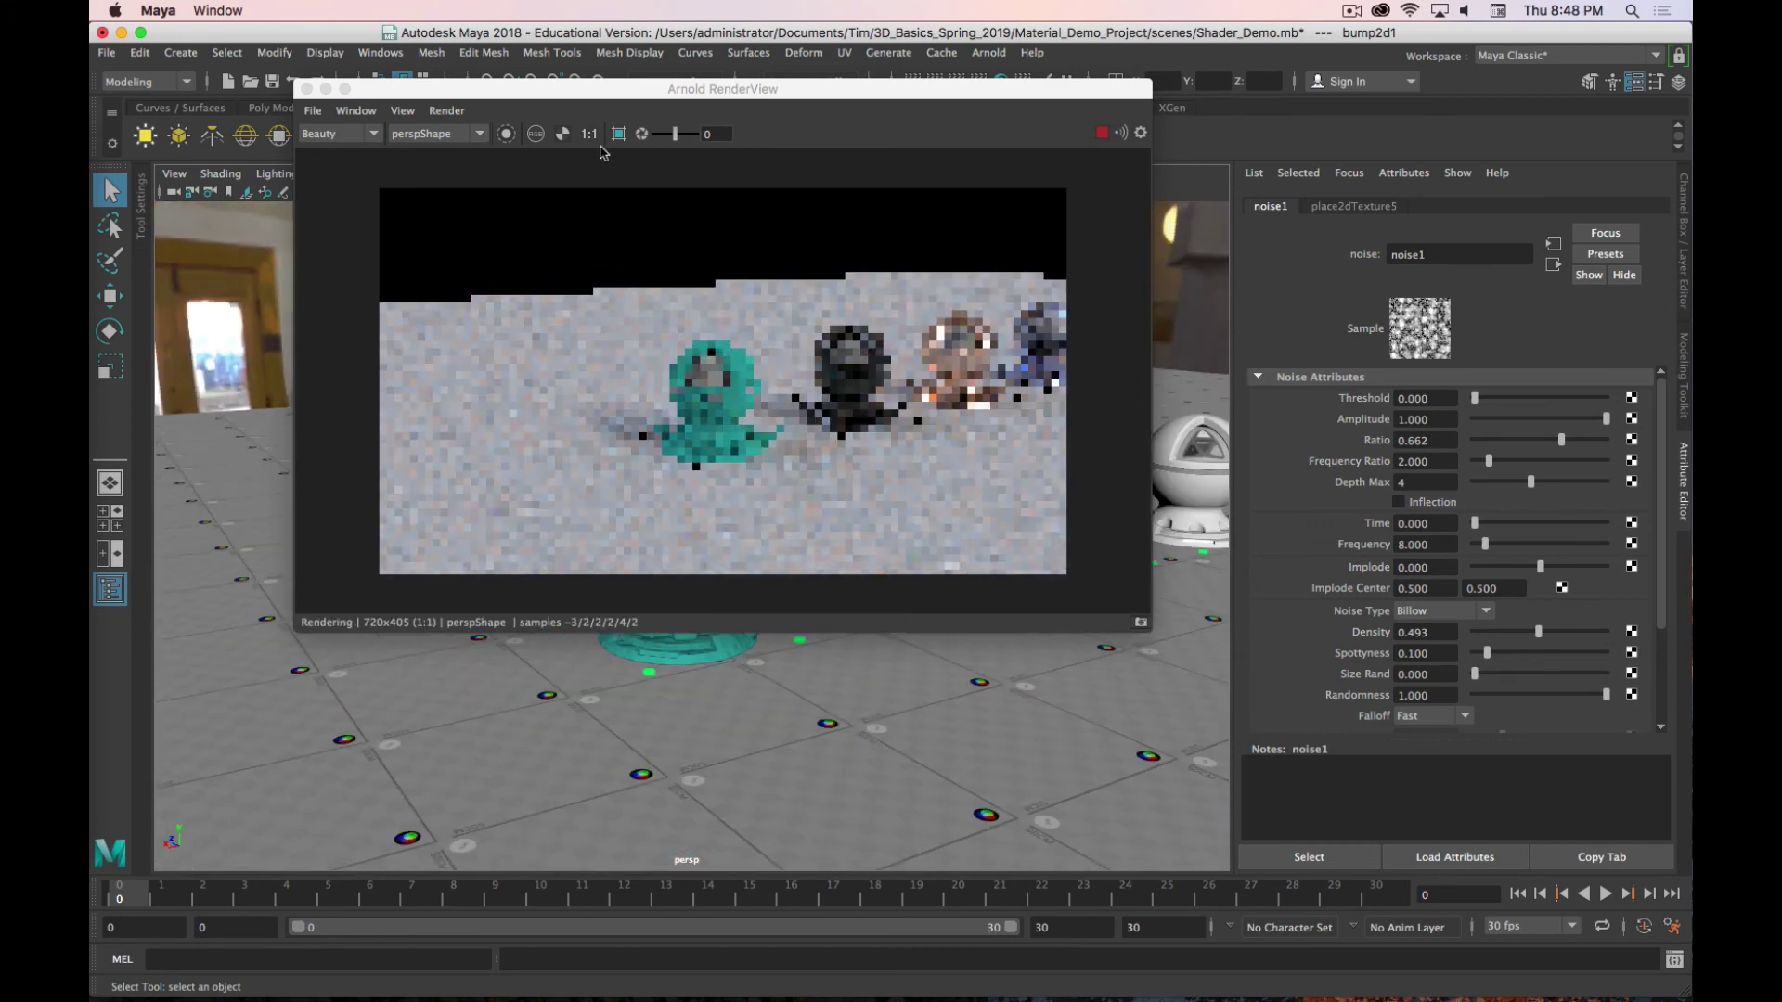
left_click_drag(816, 650, 694, 721, "alt")
right_click_drag(694, 721, 771, 723, "alt")
left_click_drag(771, 722, 905, 742, "alt")
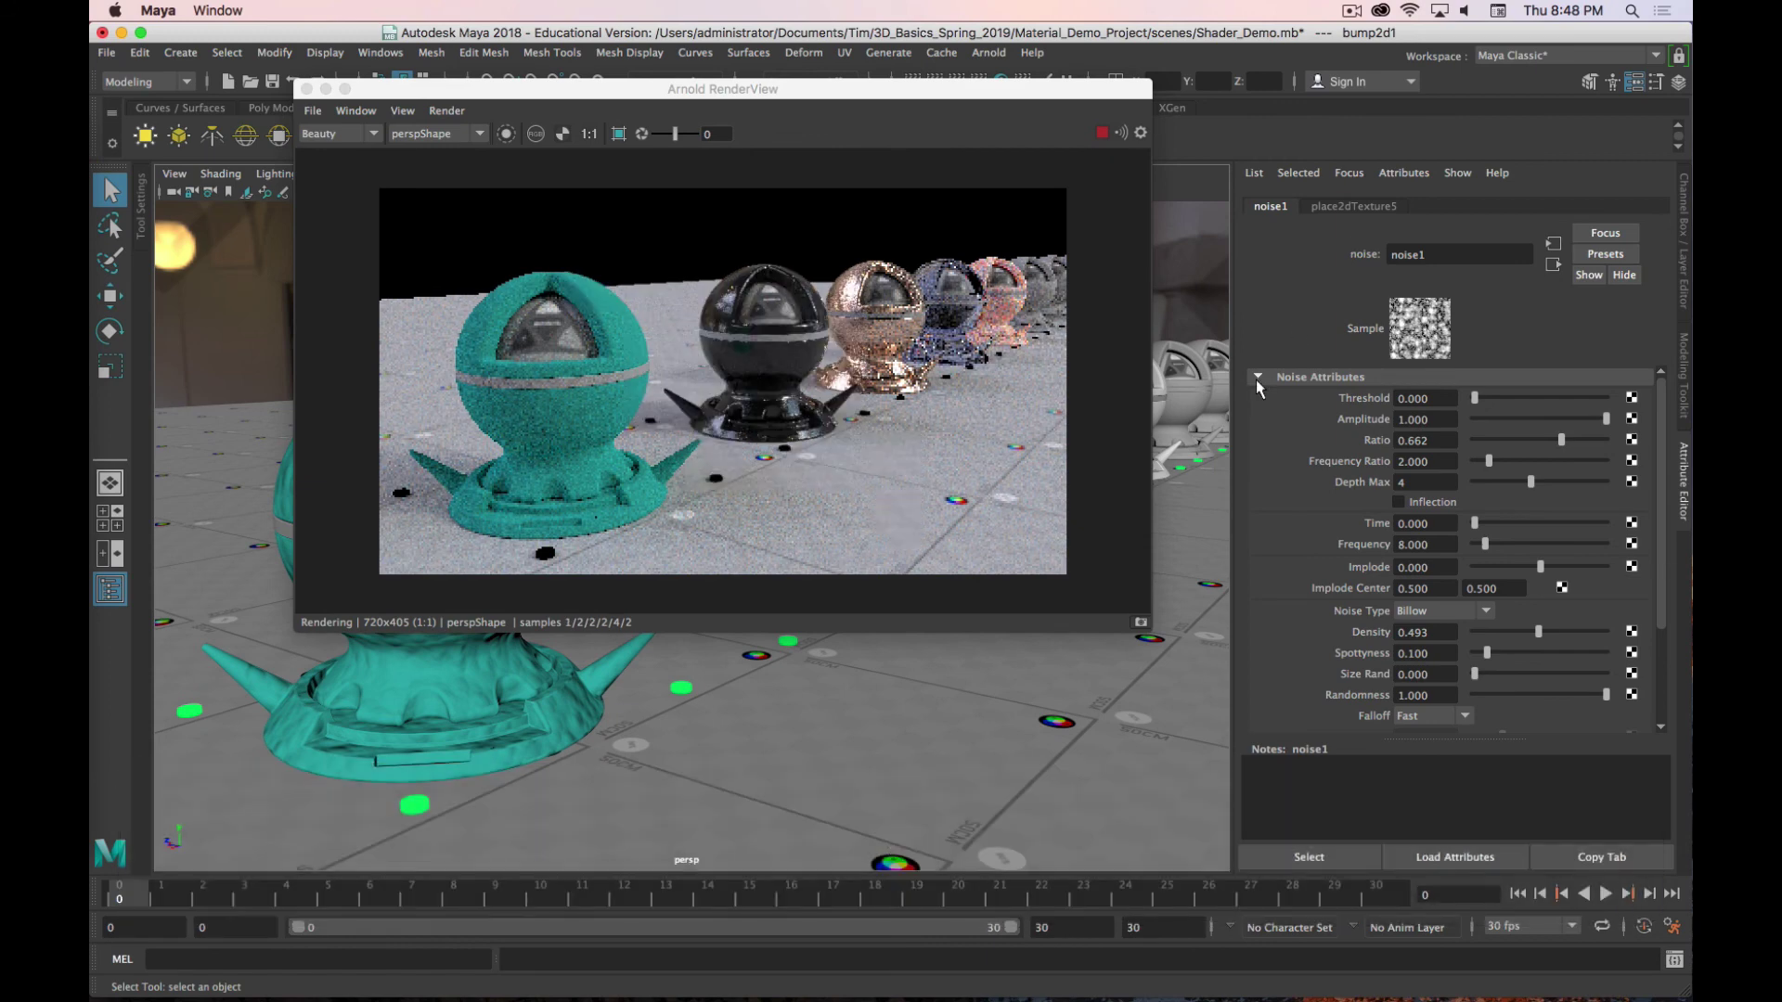
key("z")
key("z")
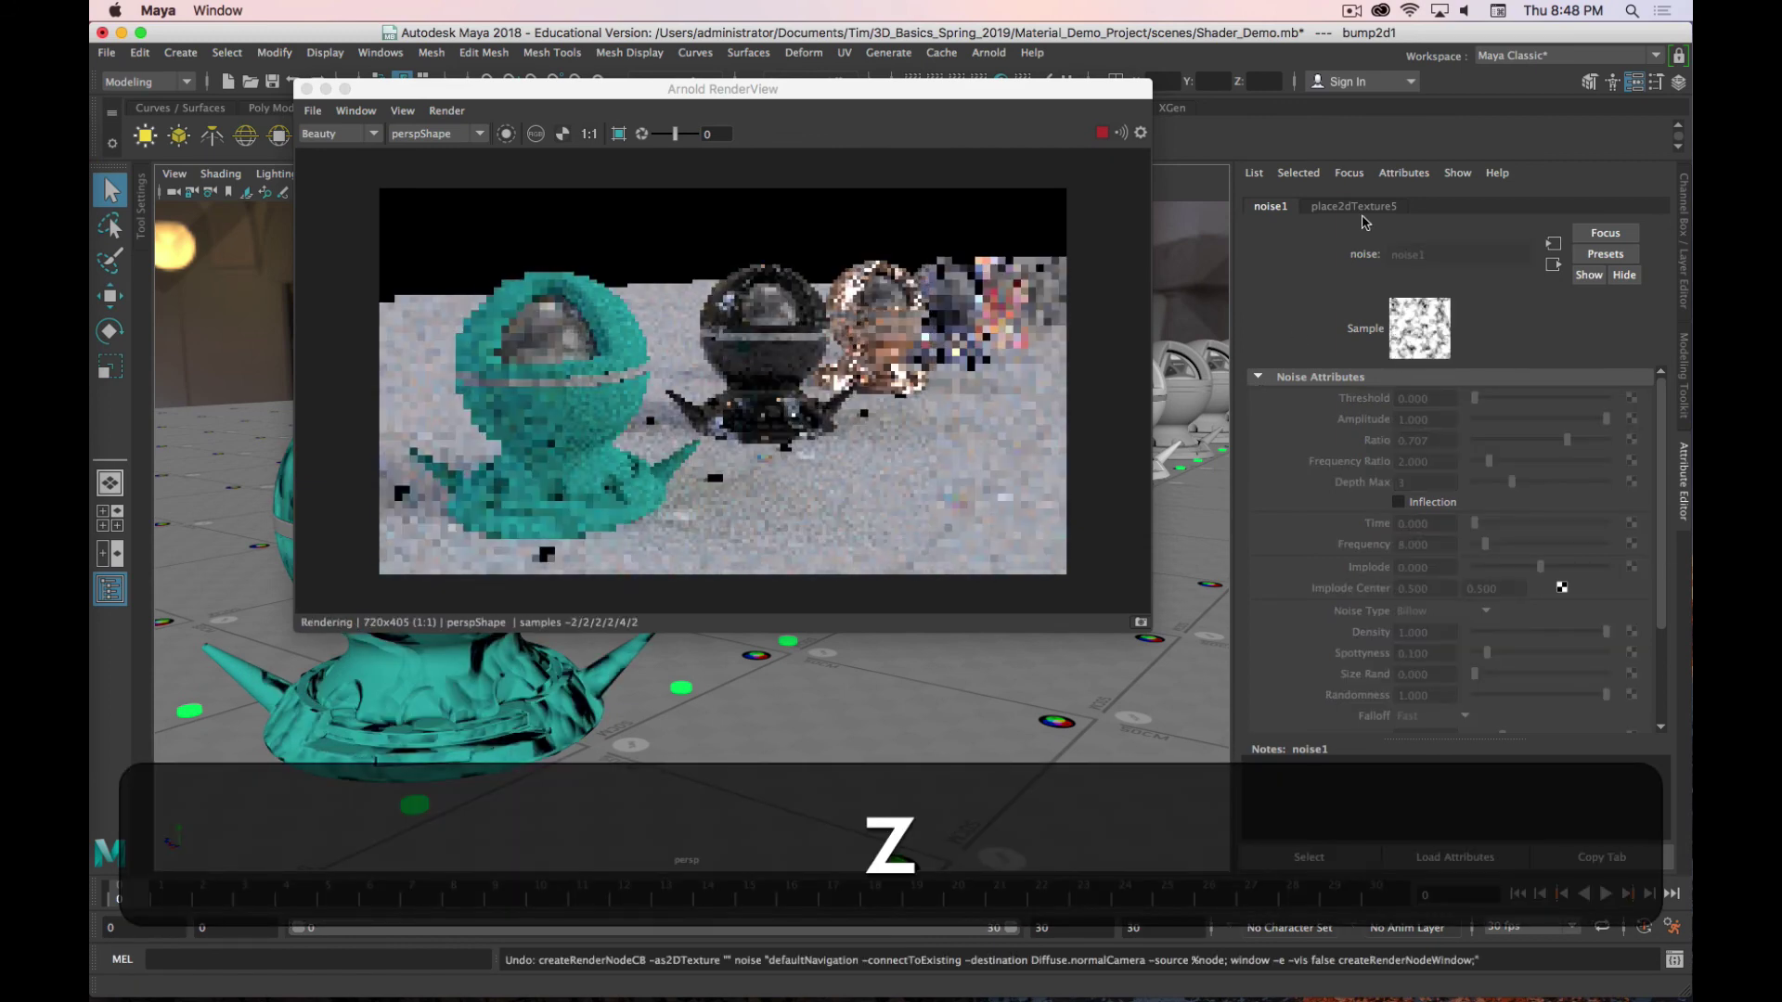
left_click(550, 722)
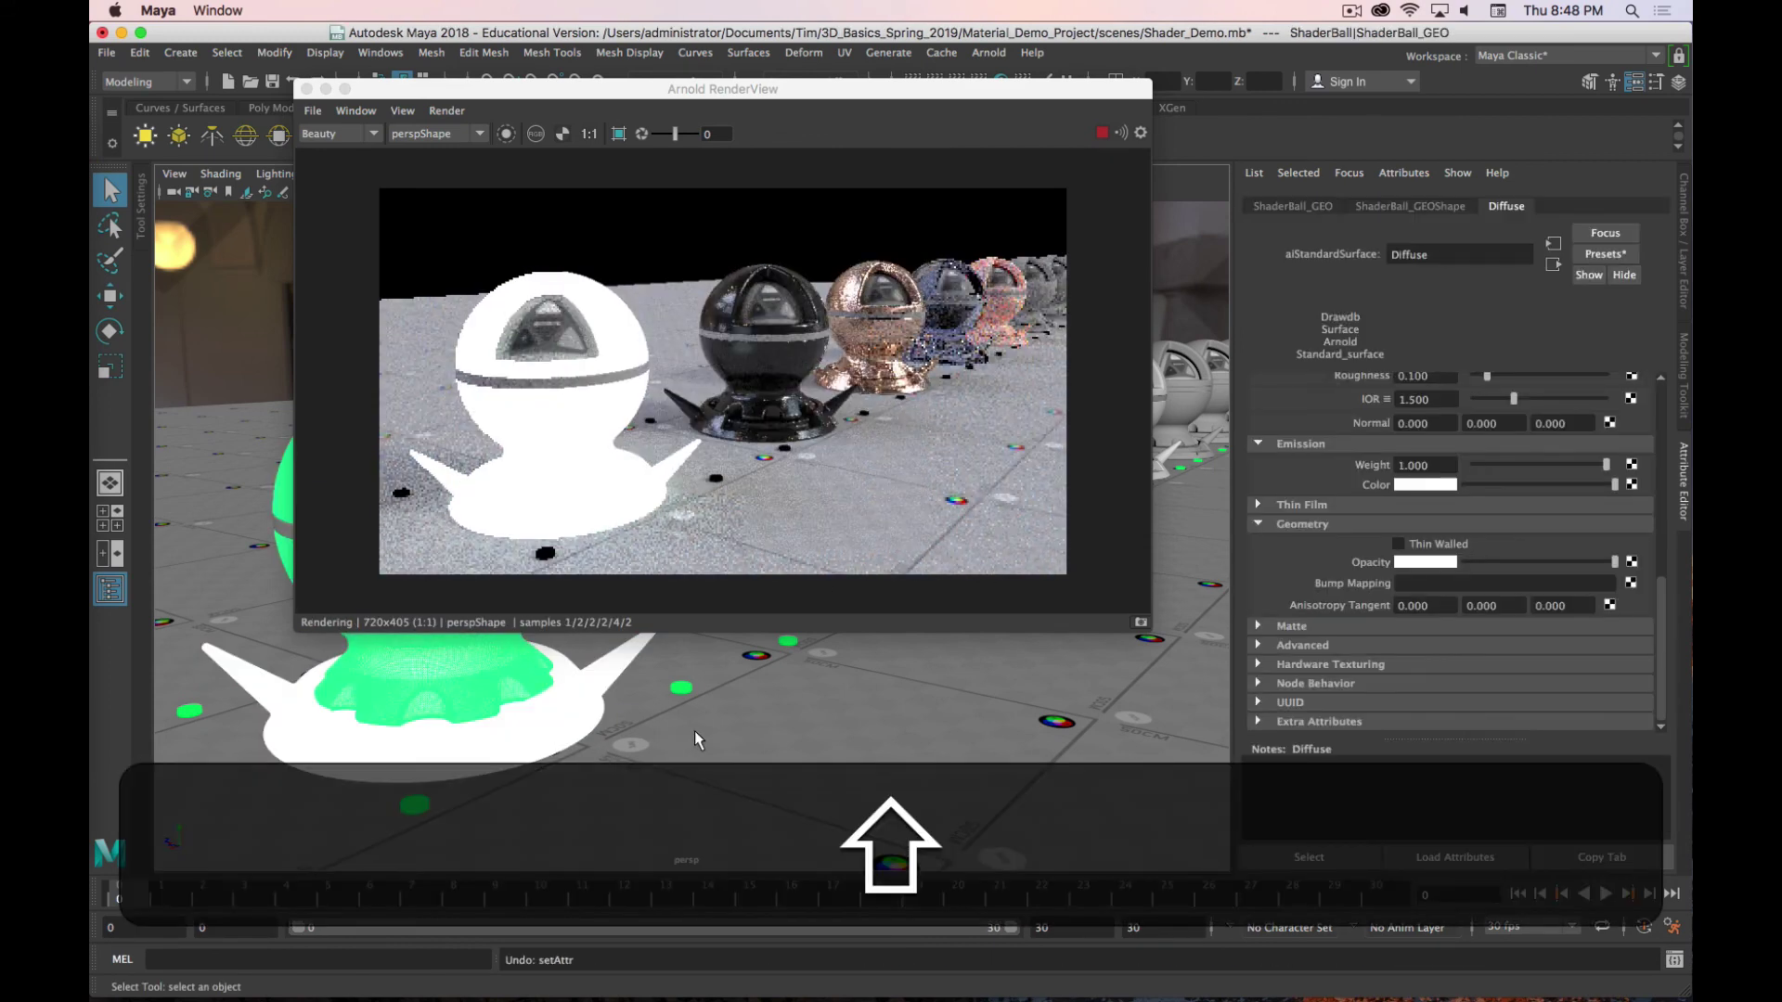
key("shift+z")
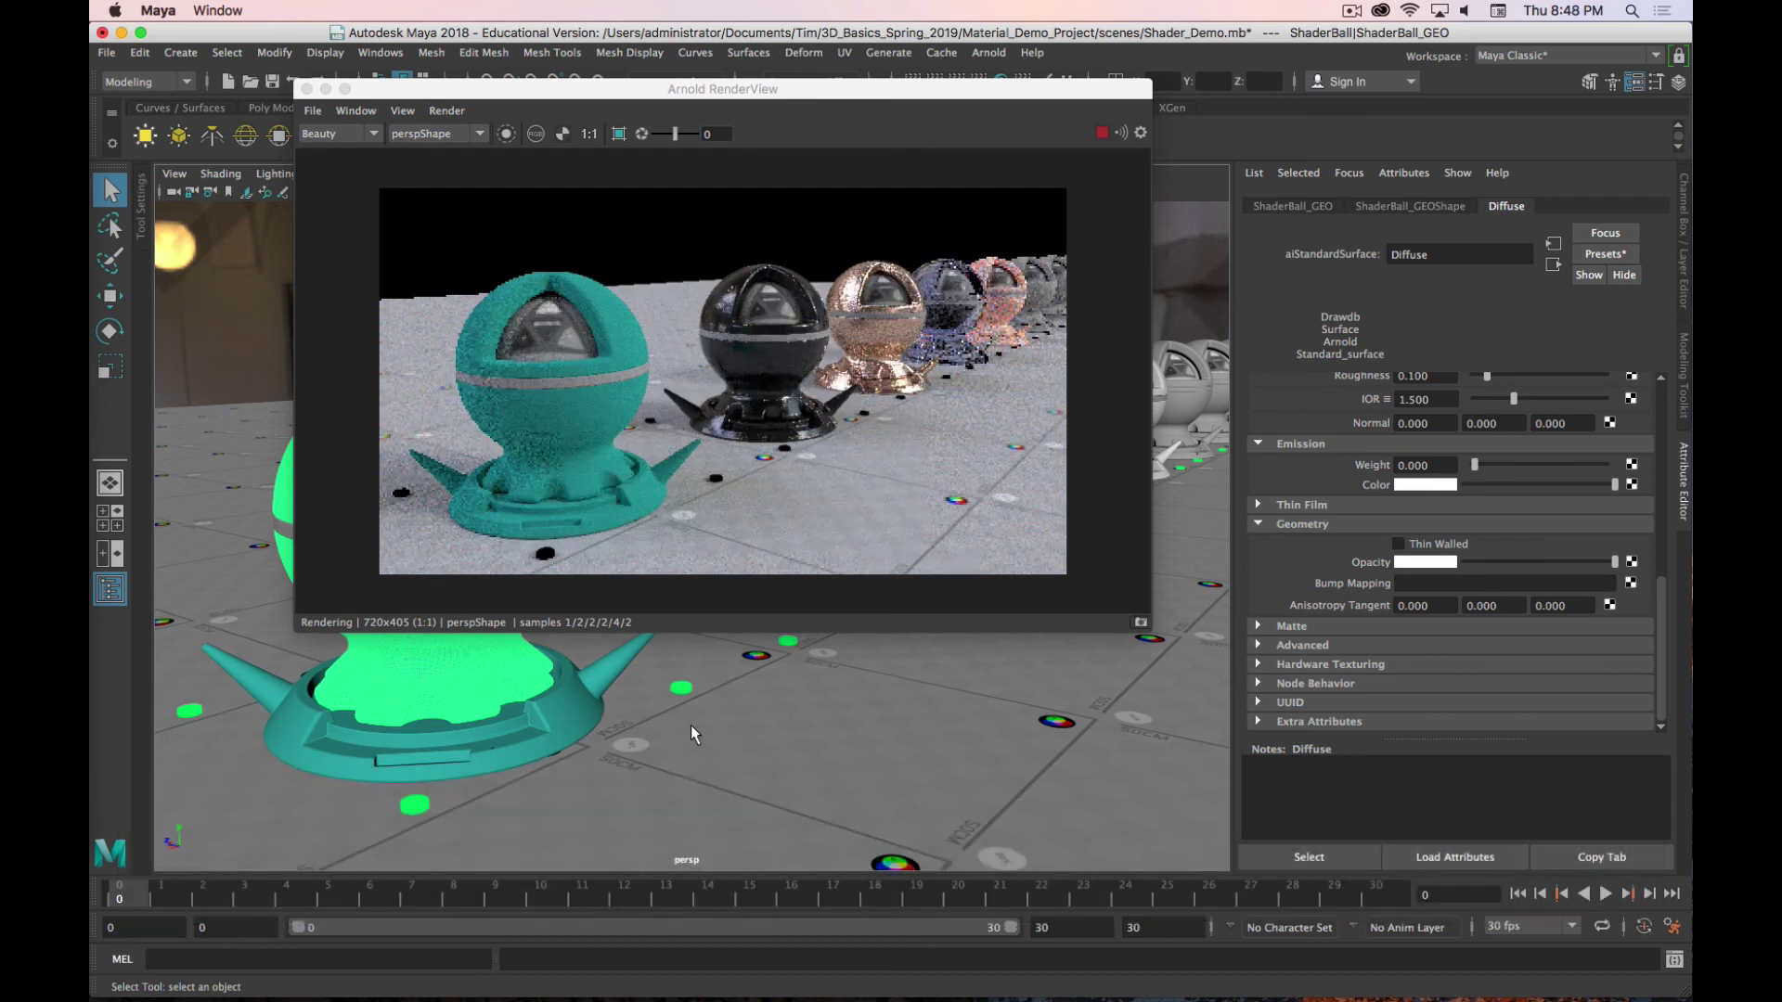
Step: Assign a new aiStandardSurface material to both the ball and base of the next grey shader ball (ShaderBall5)
left_click(837, 731)
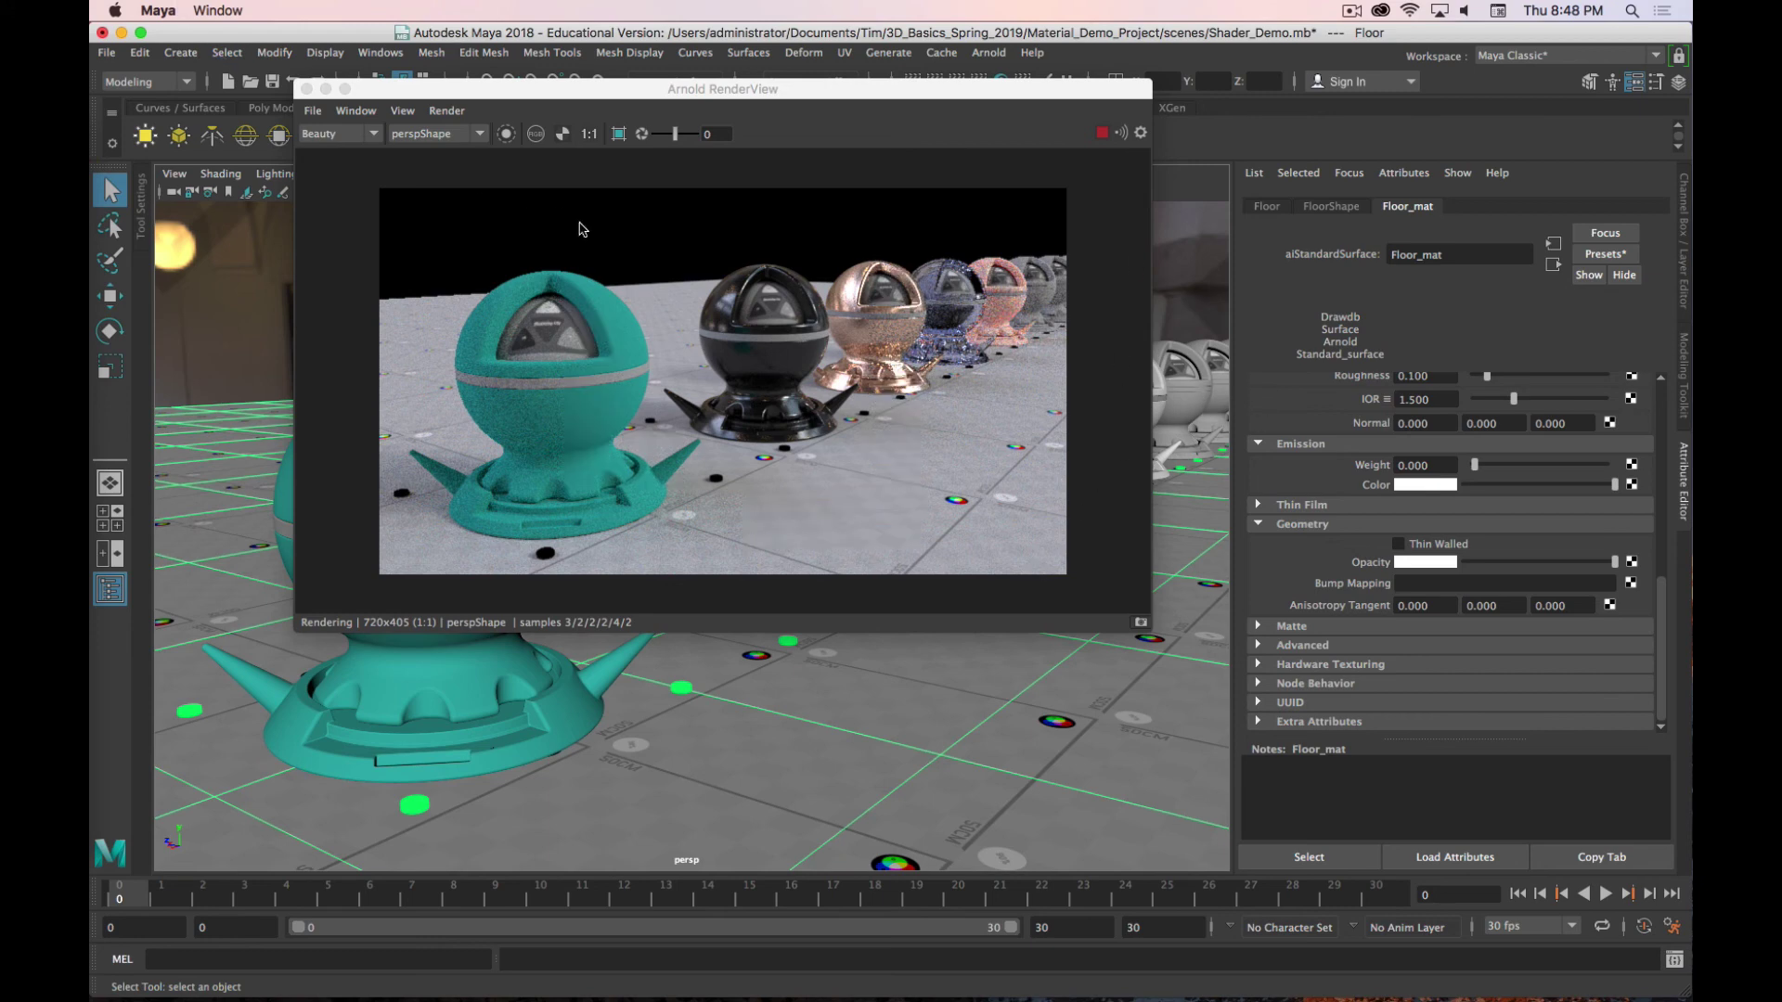
key("alt")
left_click_drag(1125, 670, 756, 710, "alt")
left_click(733, 749)
key("shift")
left_click(718, 758, "shift")
key("alt+f")
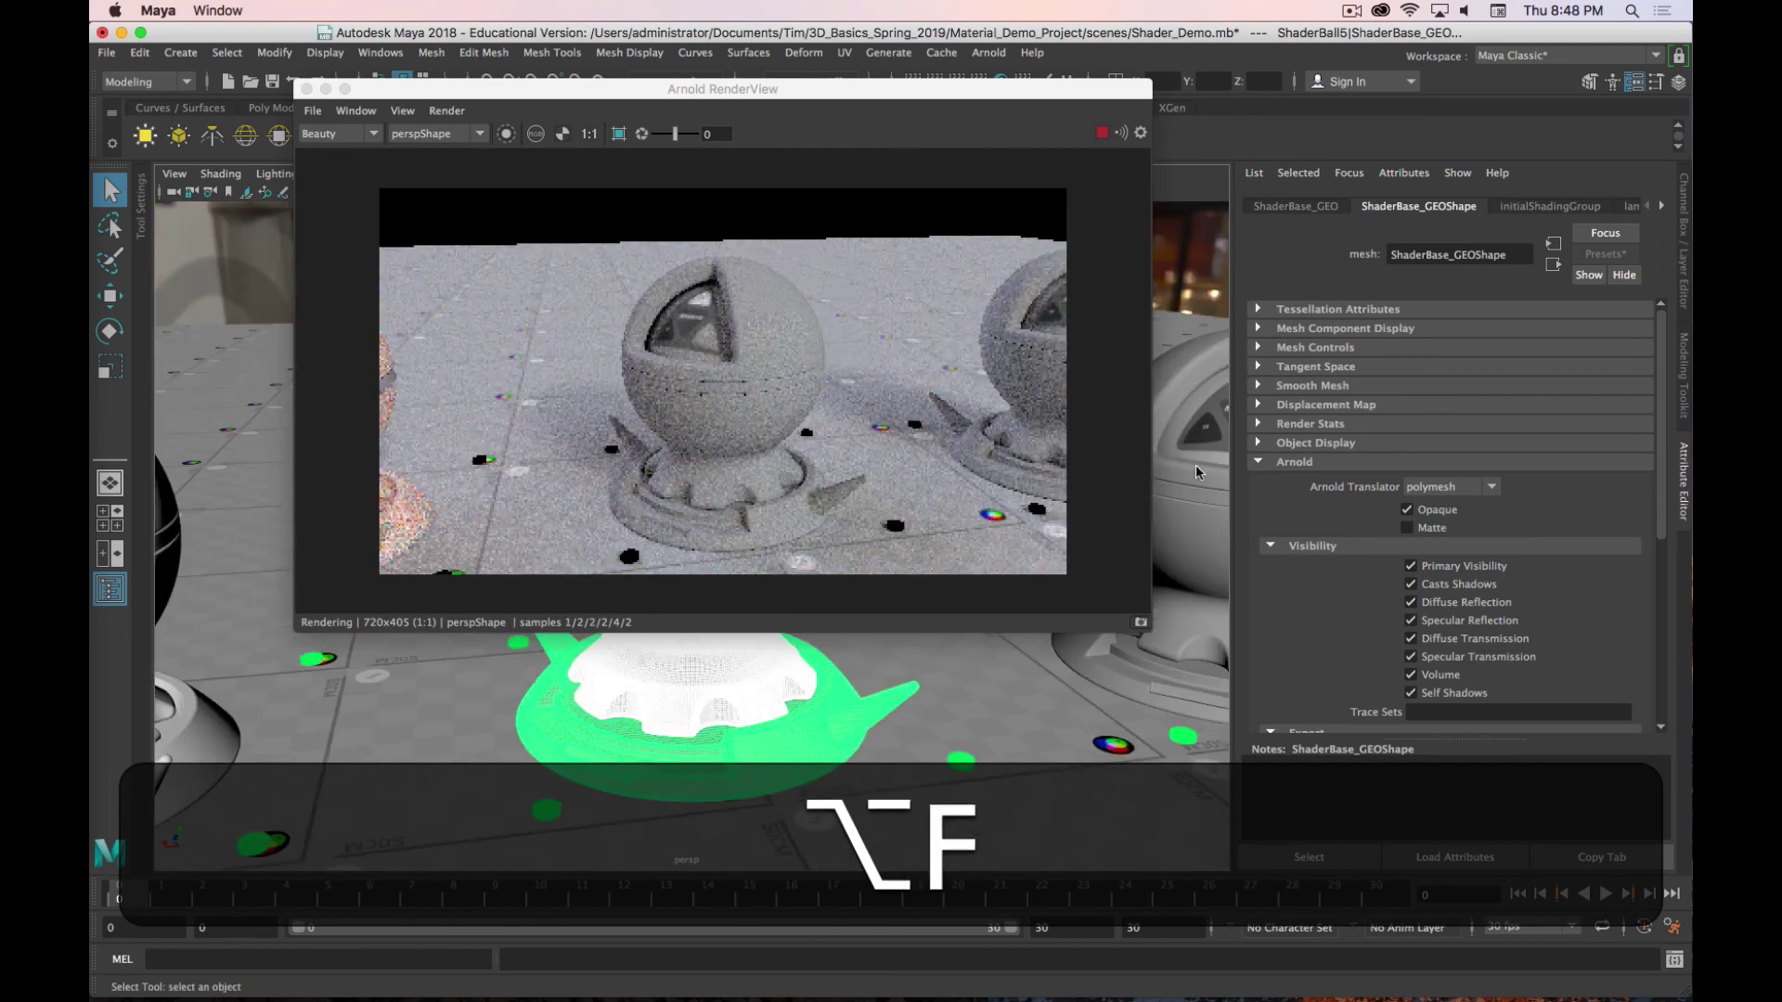
left_click(781, 742)
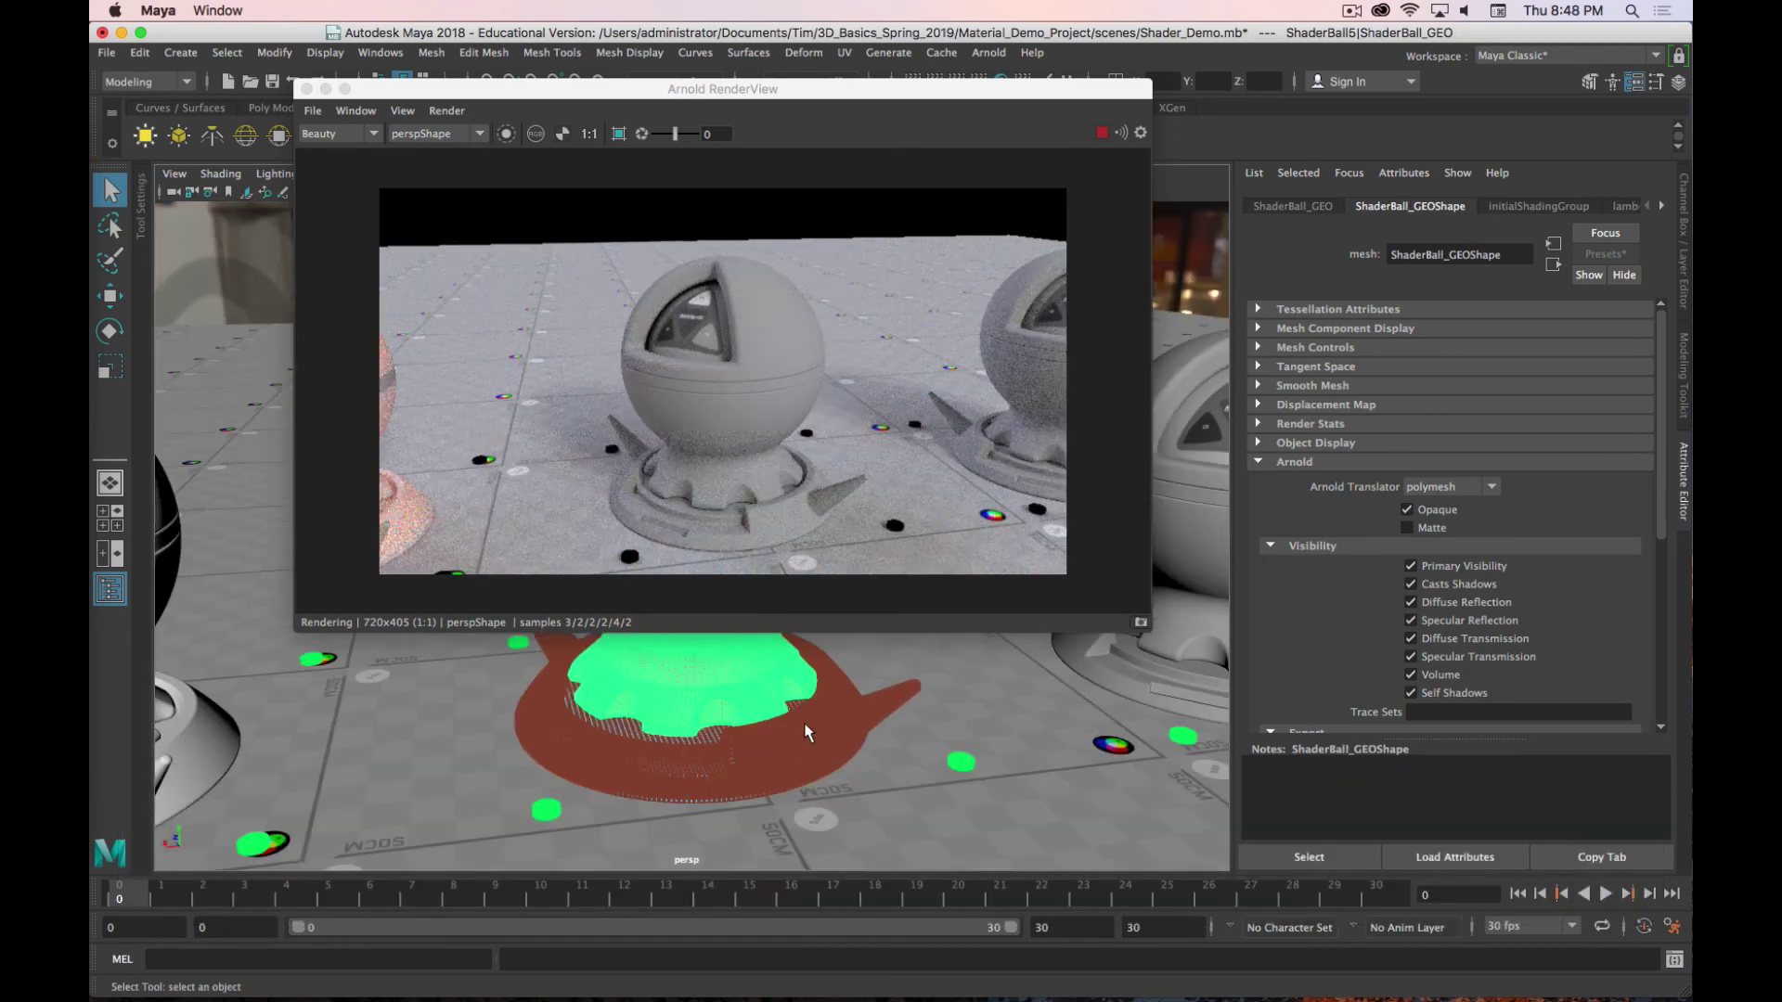
right_click_drag(805, 733, 781, 921)
left_click(675, 784, "shift")
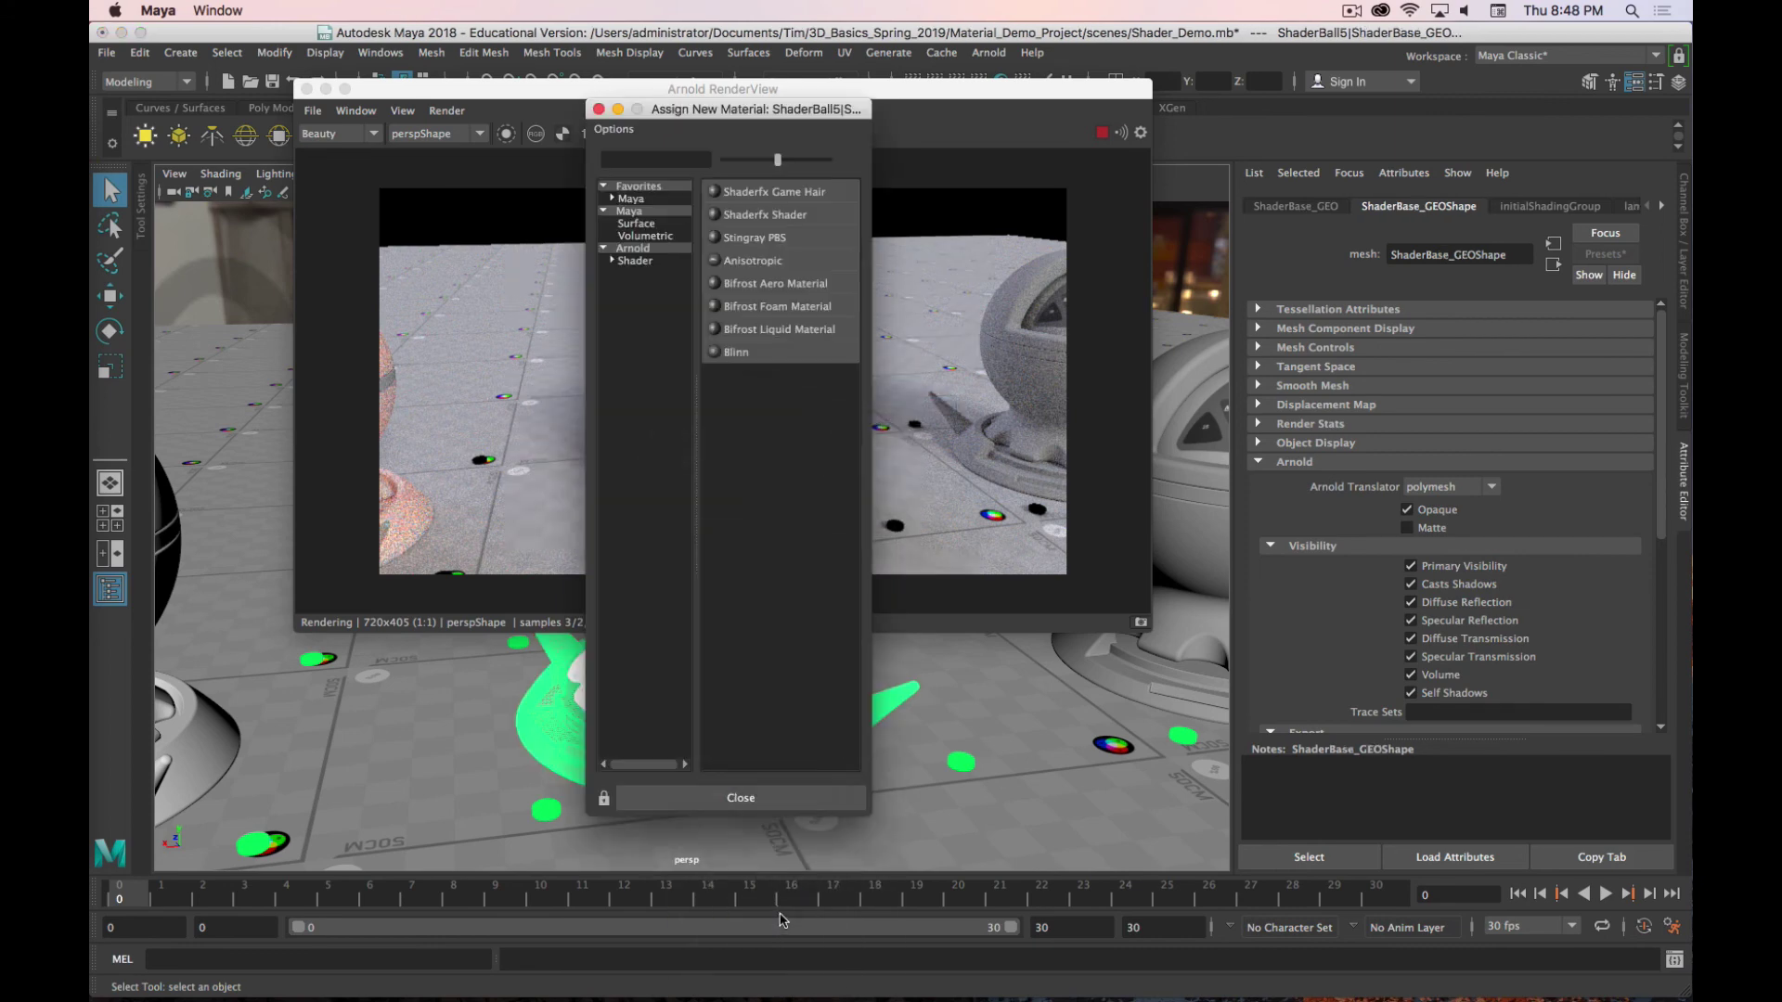
left_click(635, 261)
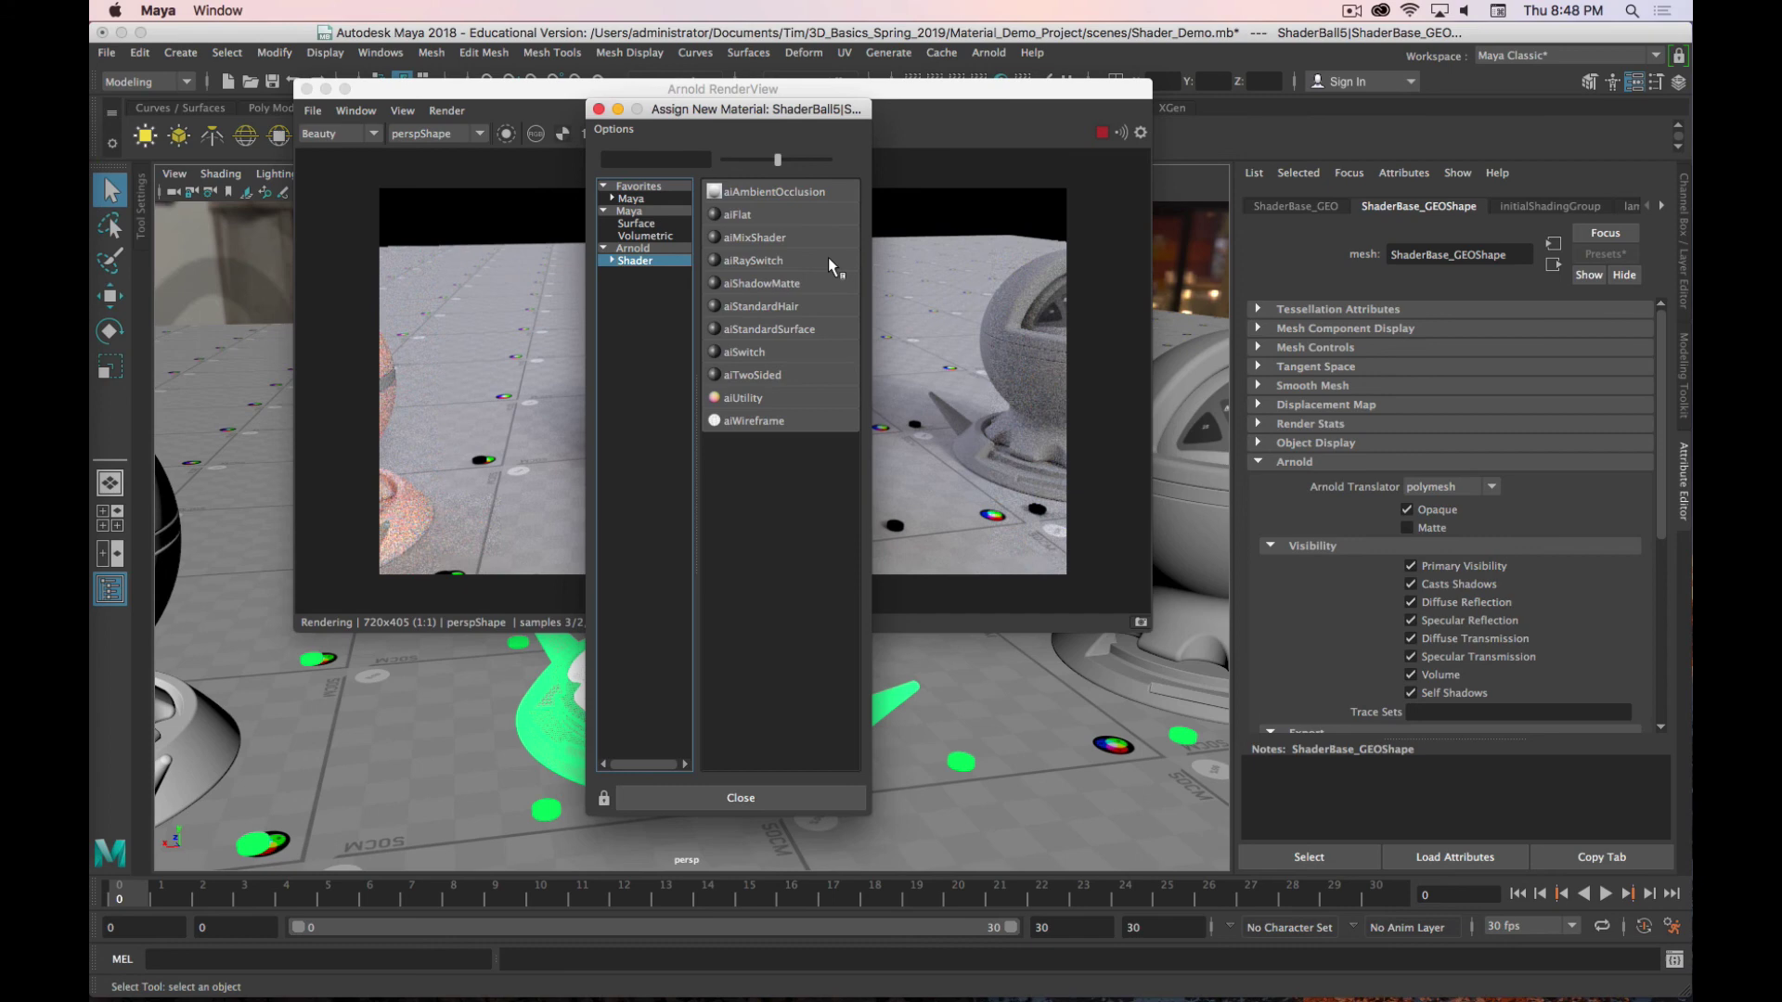
left_click(770, 328)
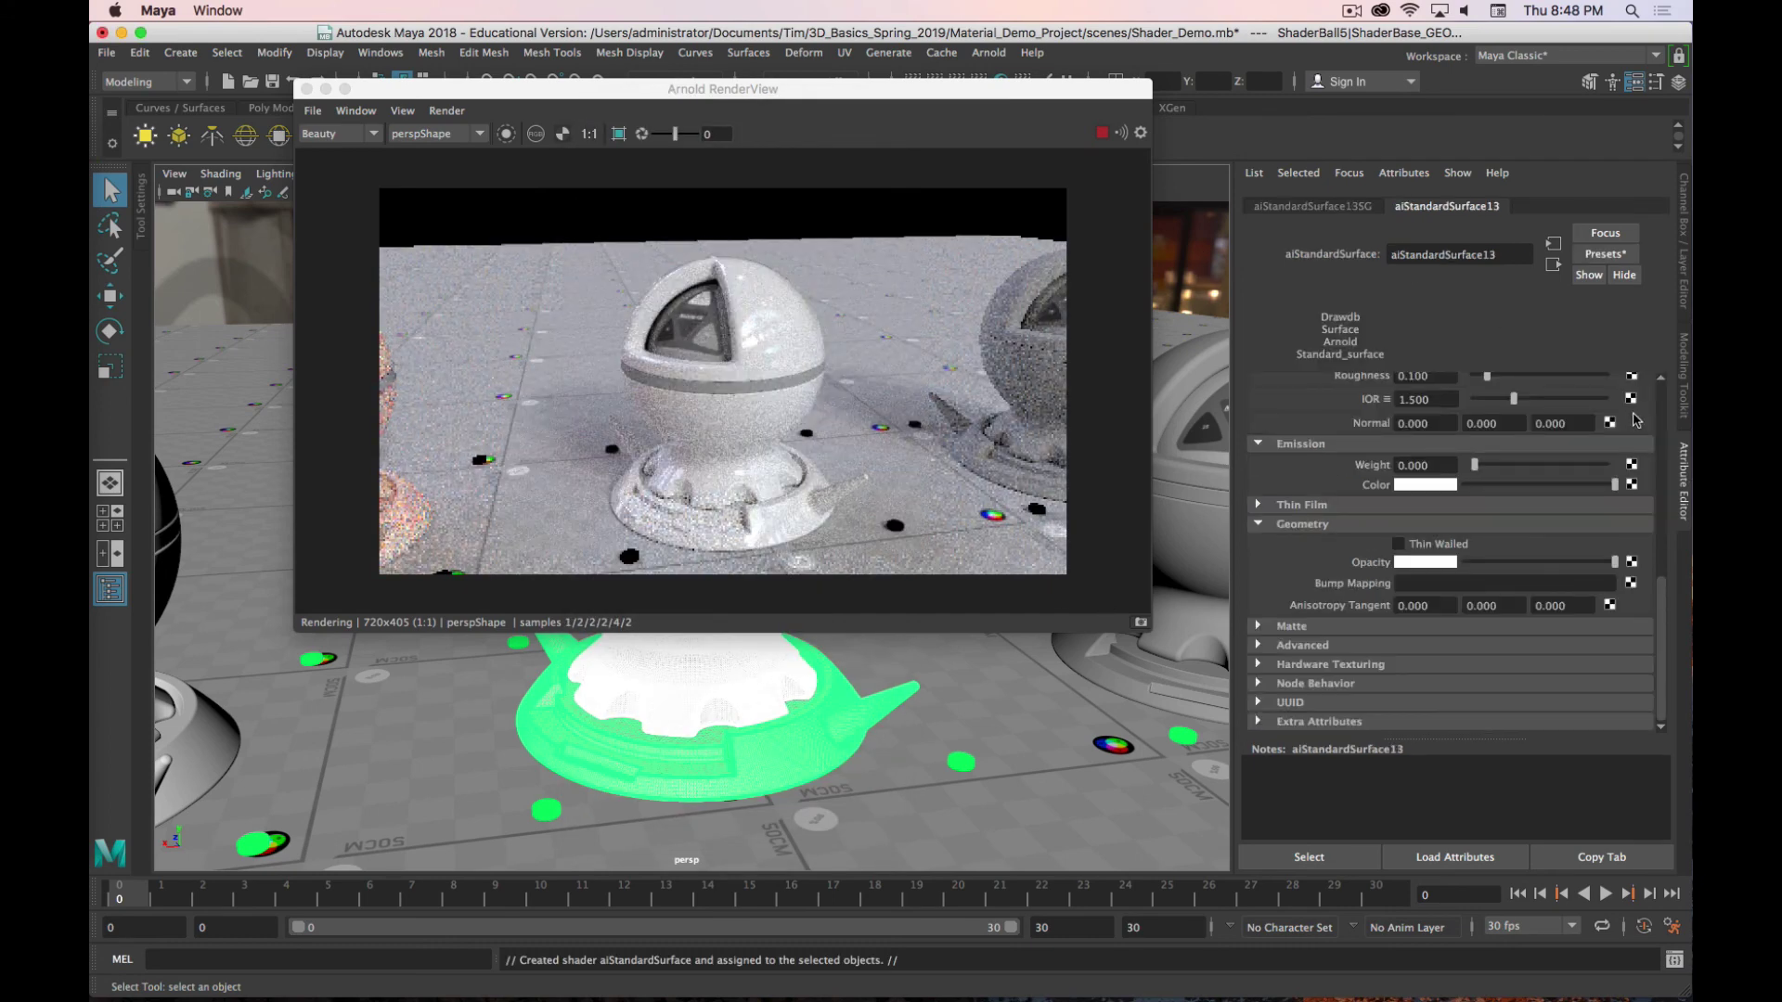
Step: Replace the new material's attributes with the Honey preset
left_click(1605, 254)
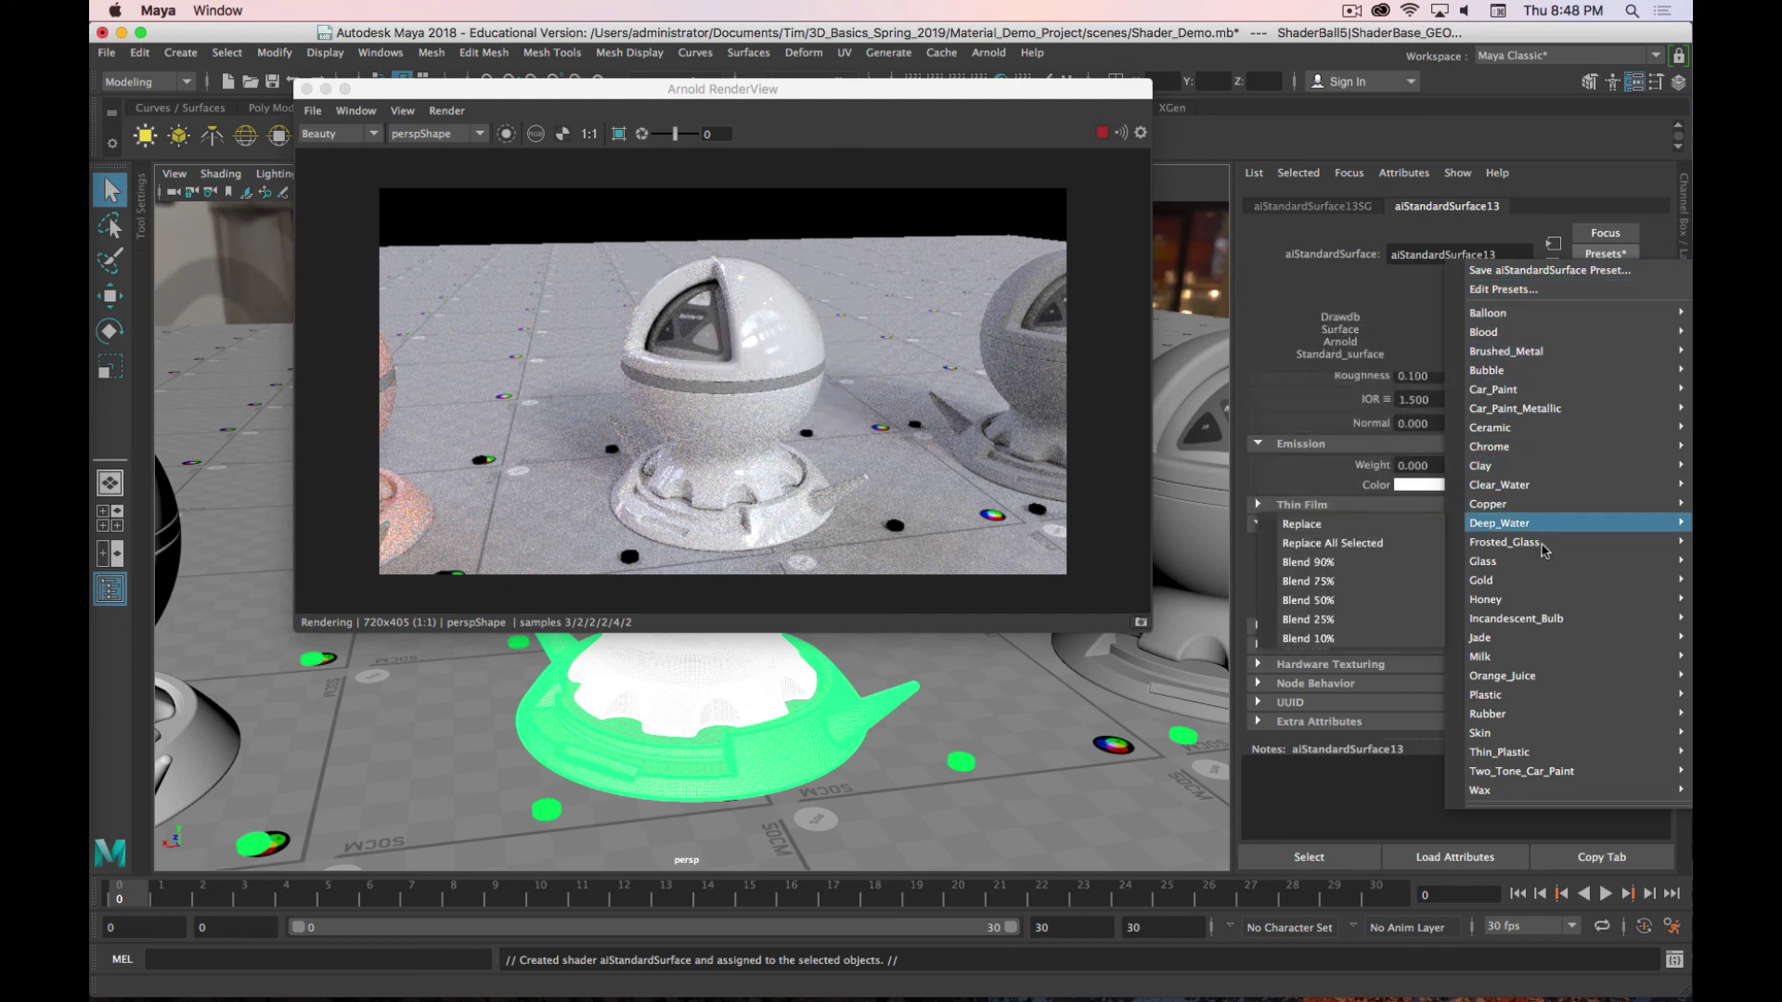
mouse_move(1556, 770)
mouse_move(1552, 395)
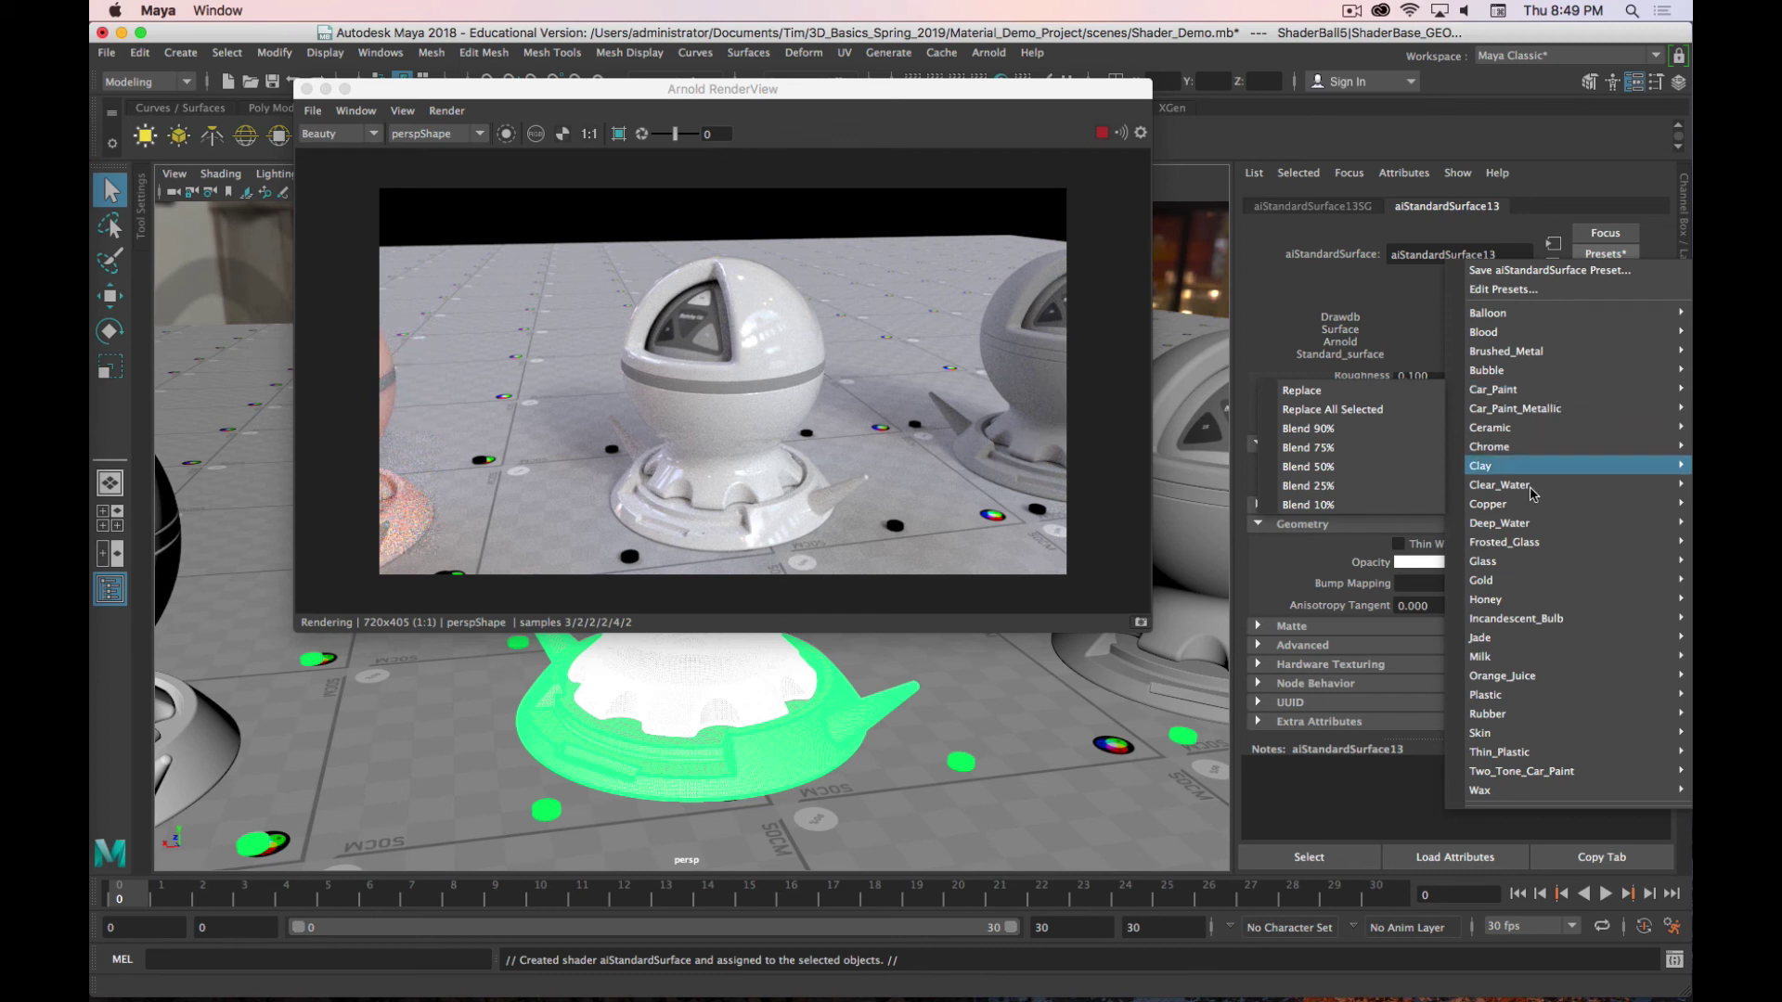
mouse_move(1529, 602)
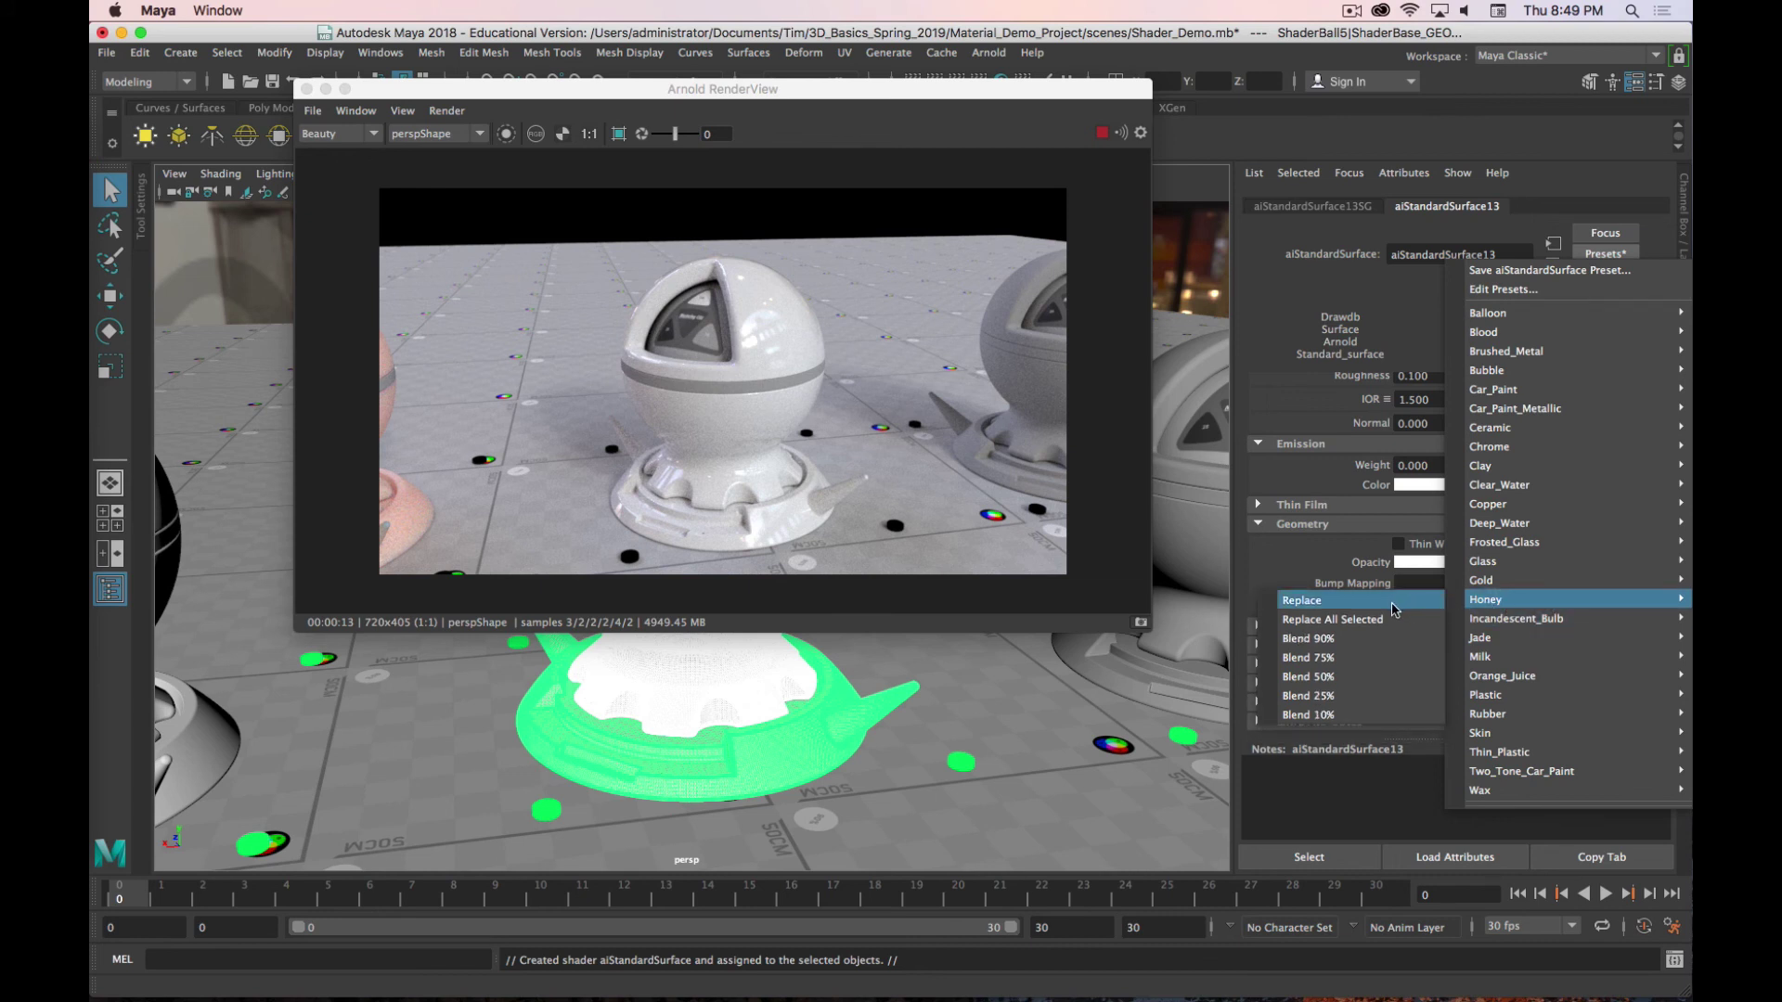
left_click(1317, 603)
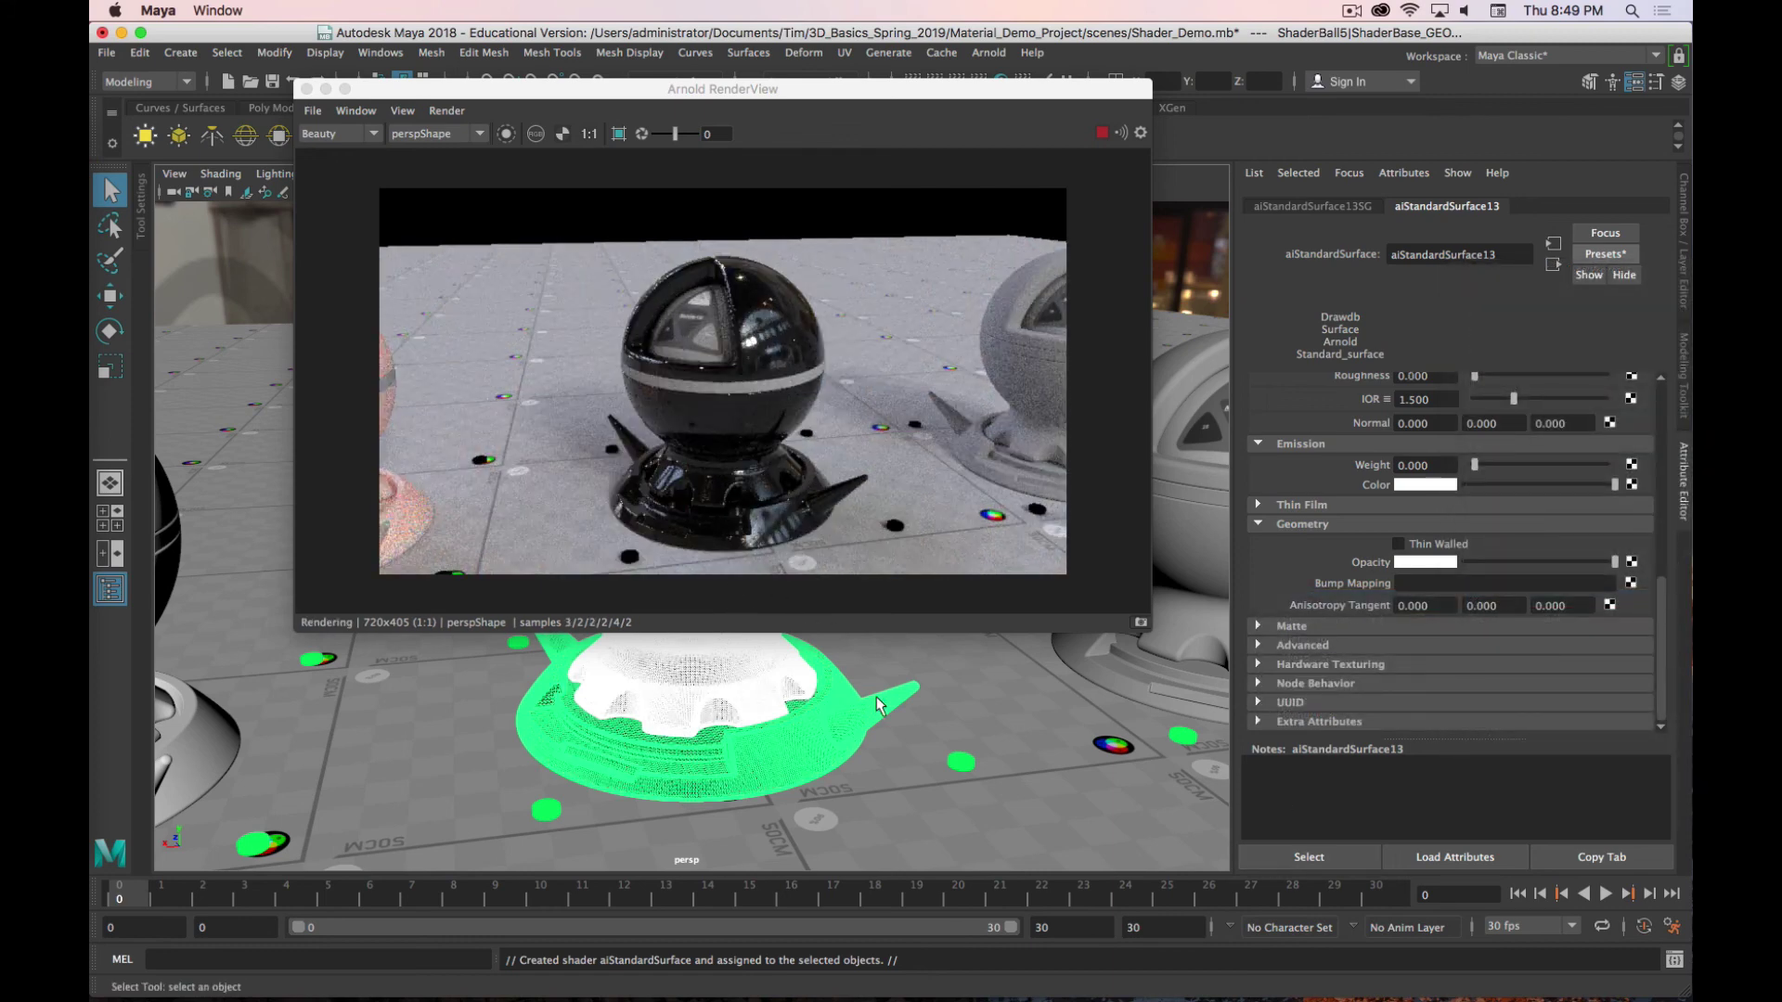
Step: Disable the Arnold Opaque option on both the base mesh and the ball mesh of the black shader ball
left_click(952, 747)
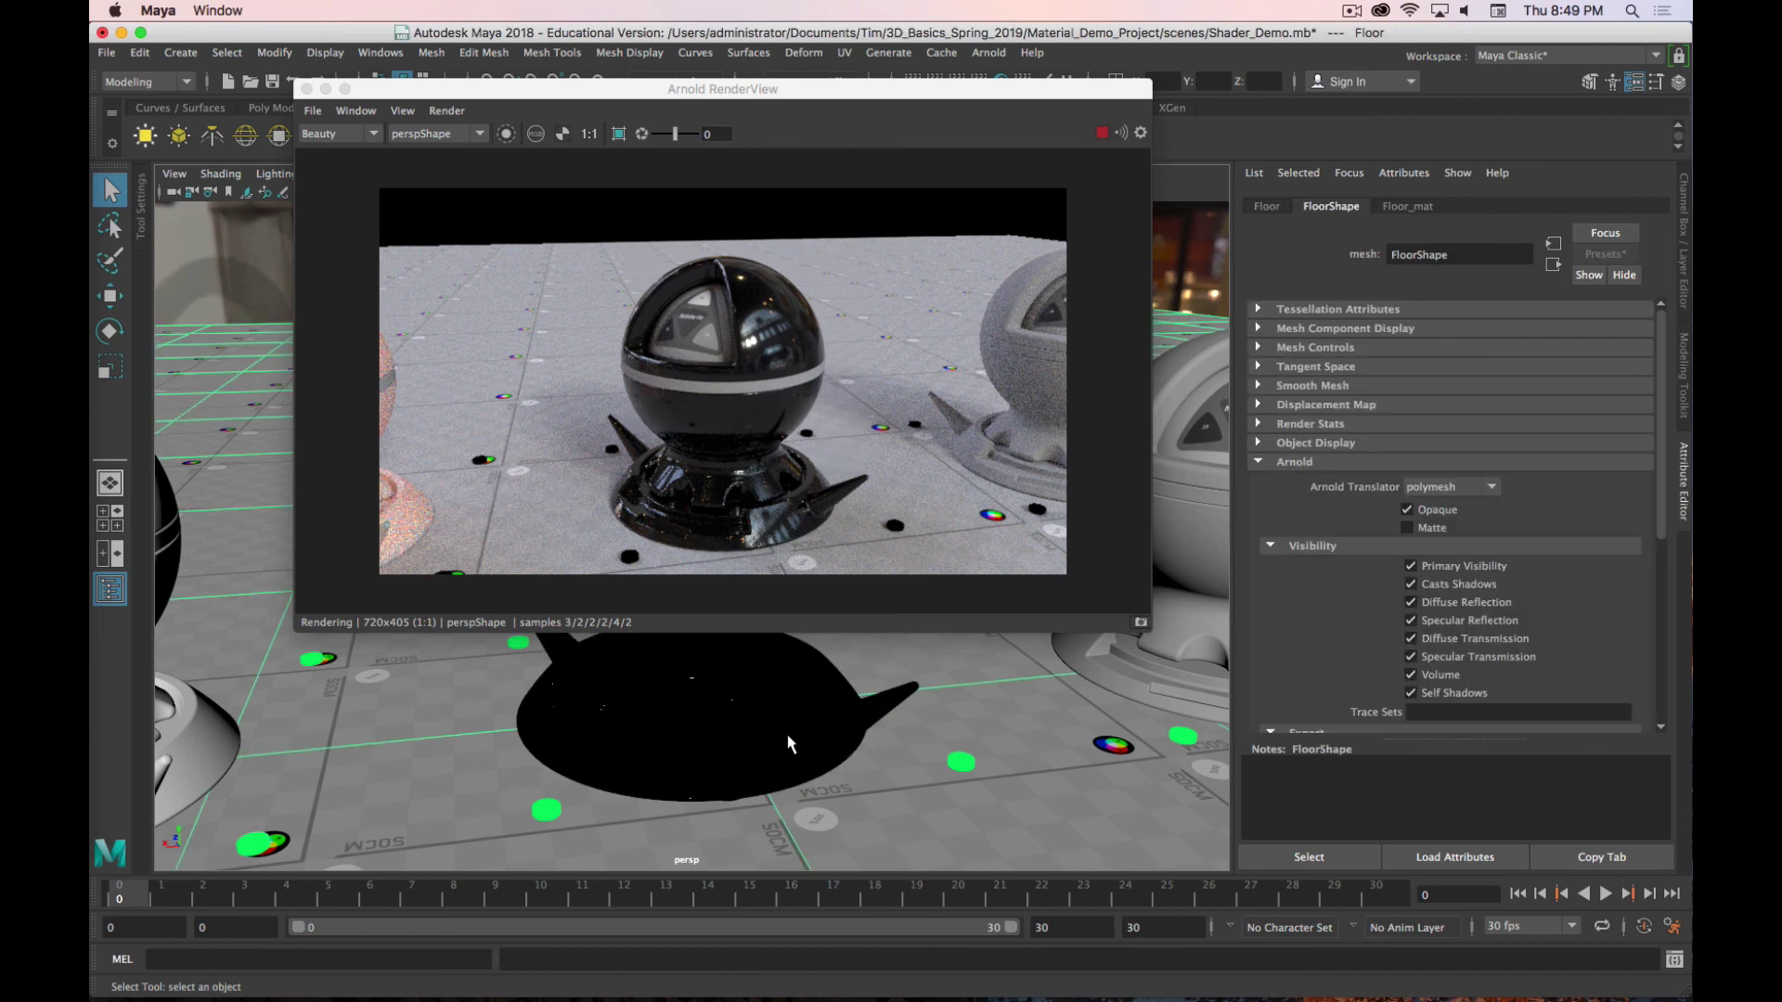
left_click(790, 744)
left_click(1407, 509)
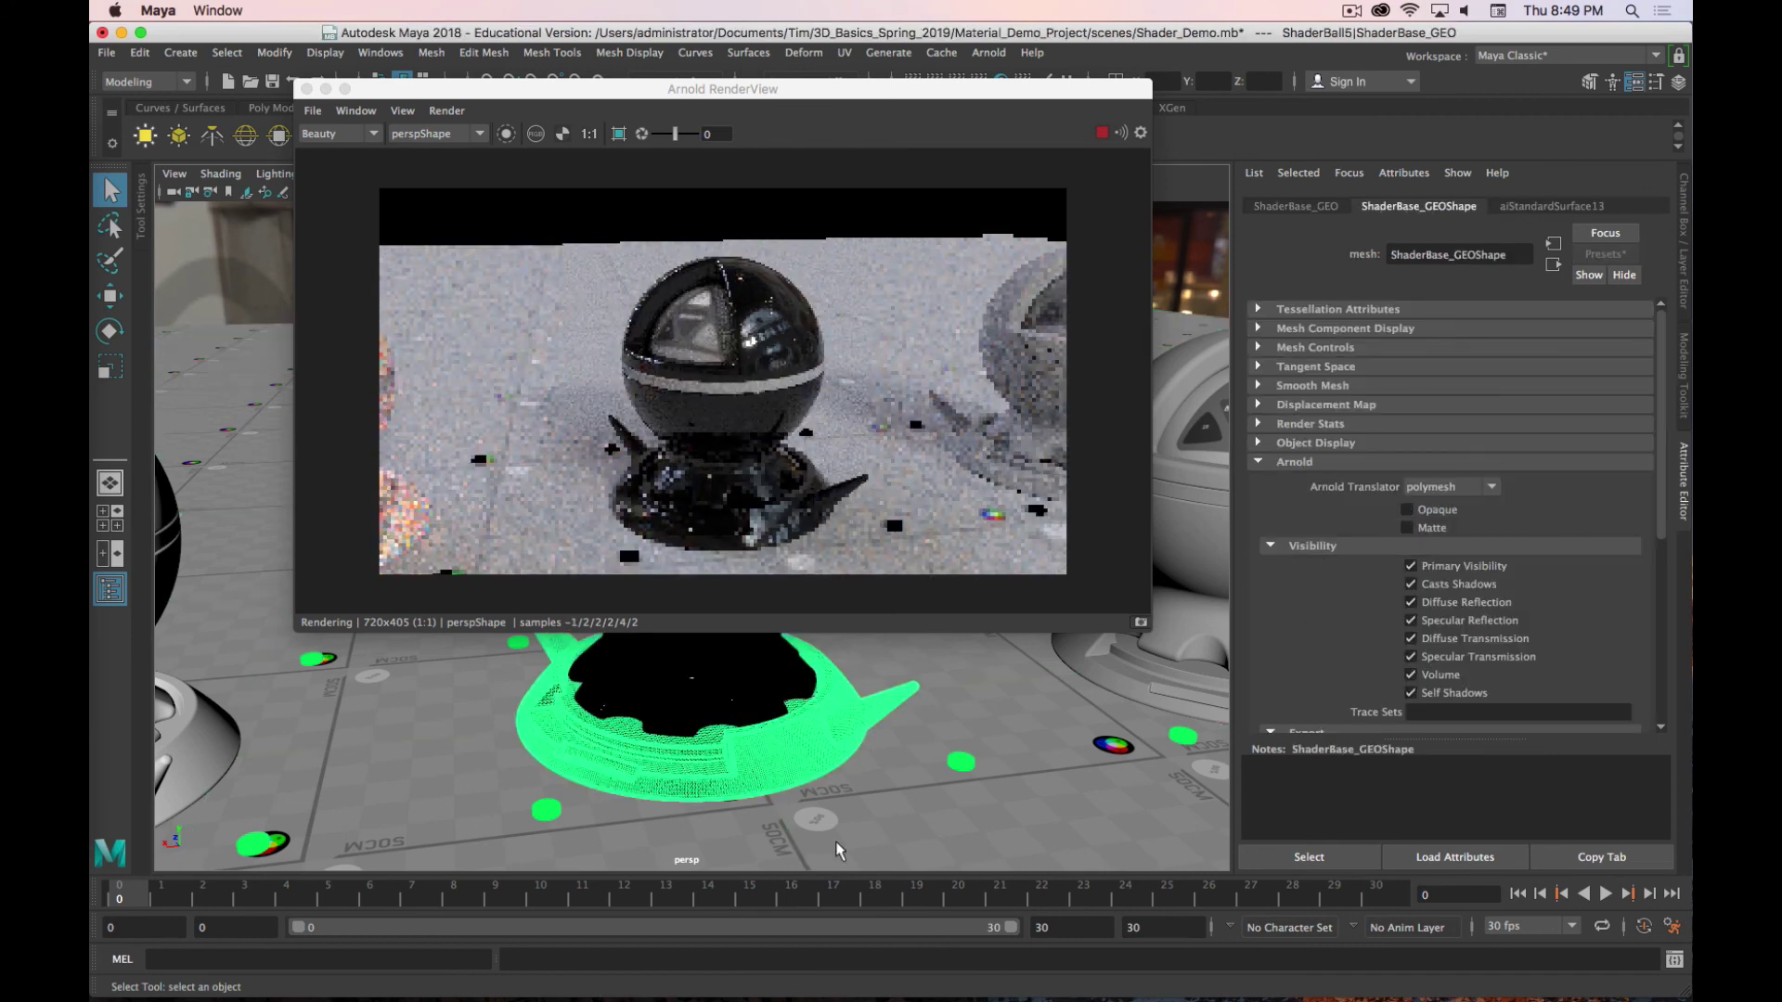
left_click(715, 684)
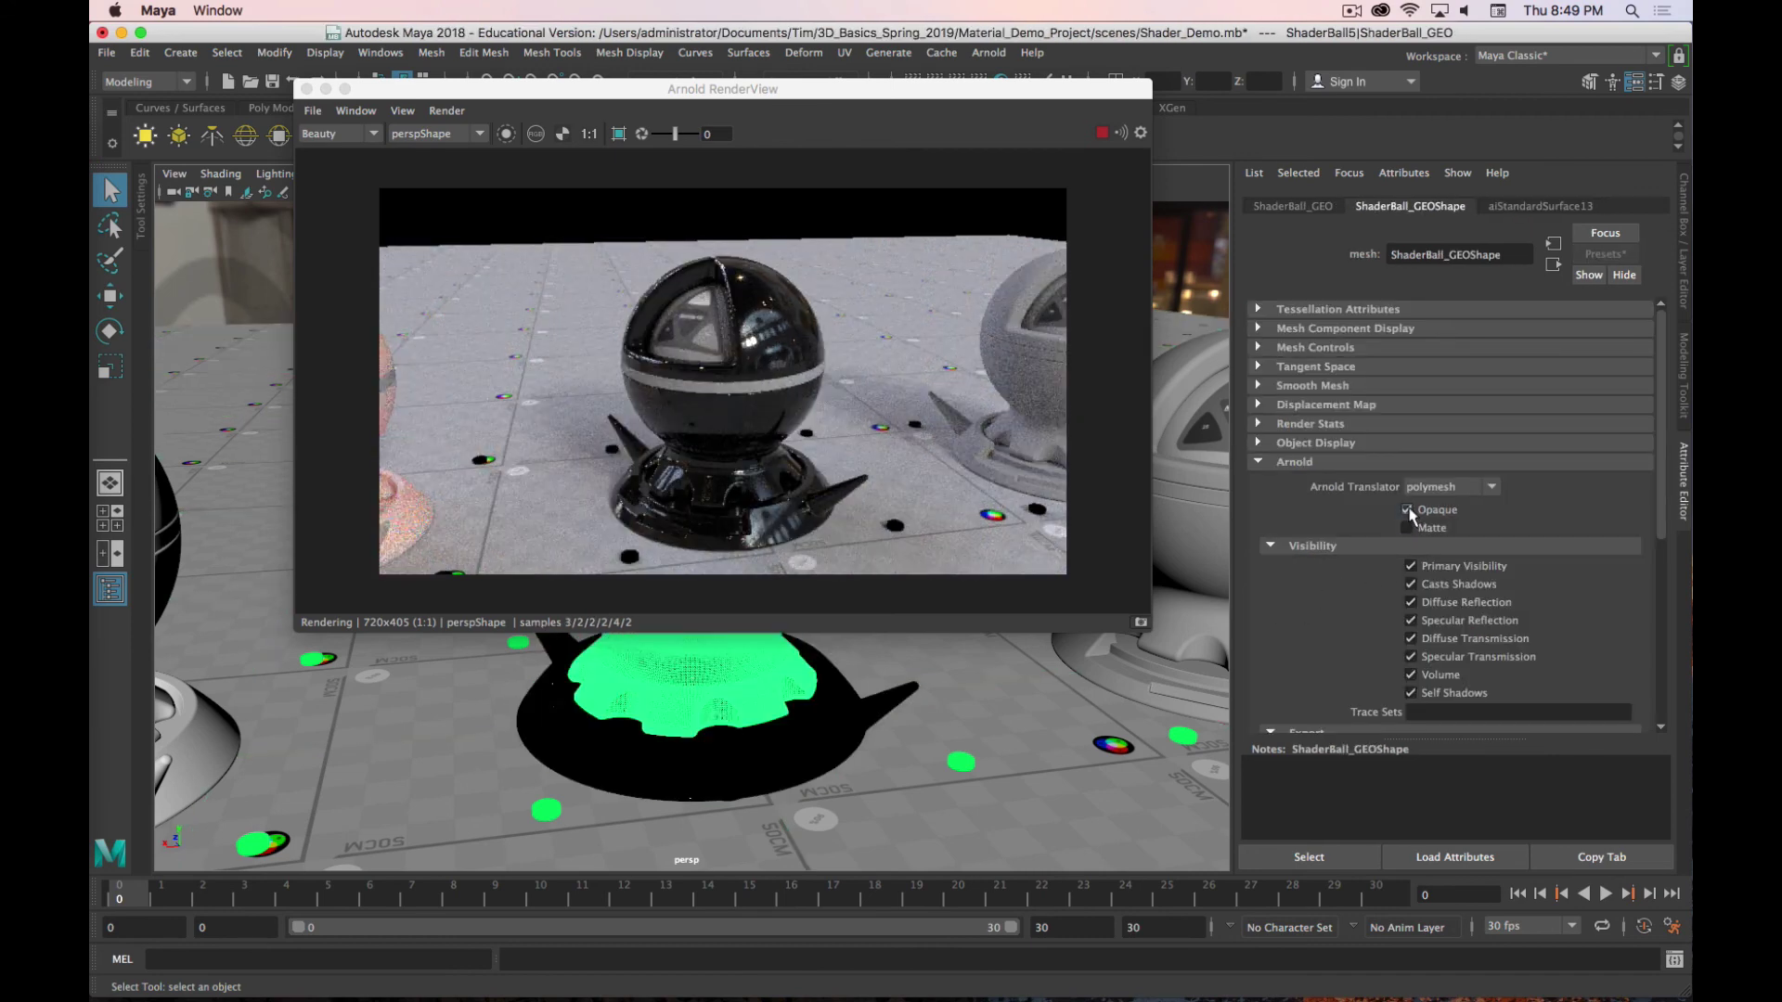
left_click(1407, 509)
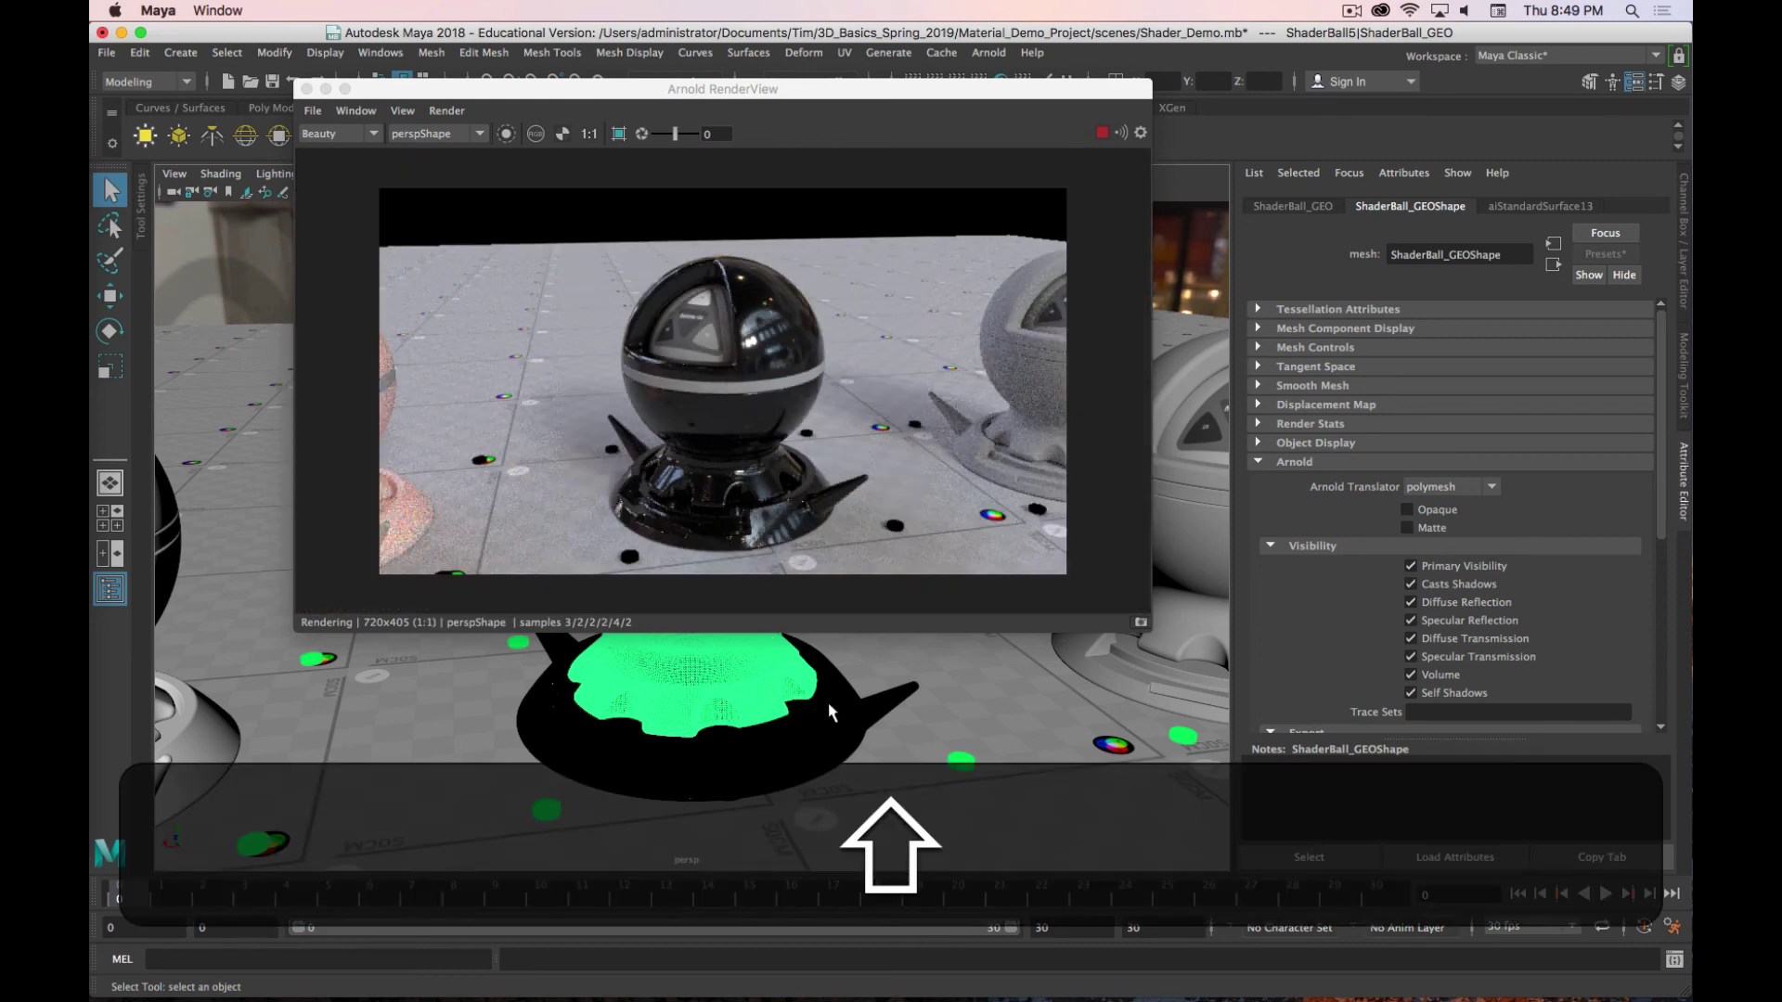
Step: Set the black material's Transmission weight to 0.360 and inspect the ball close up in the render
left_click(827, 701)
left_click(1552, 206)
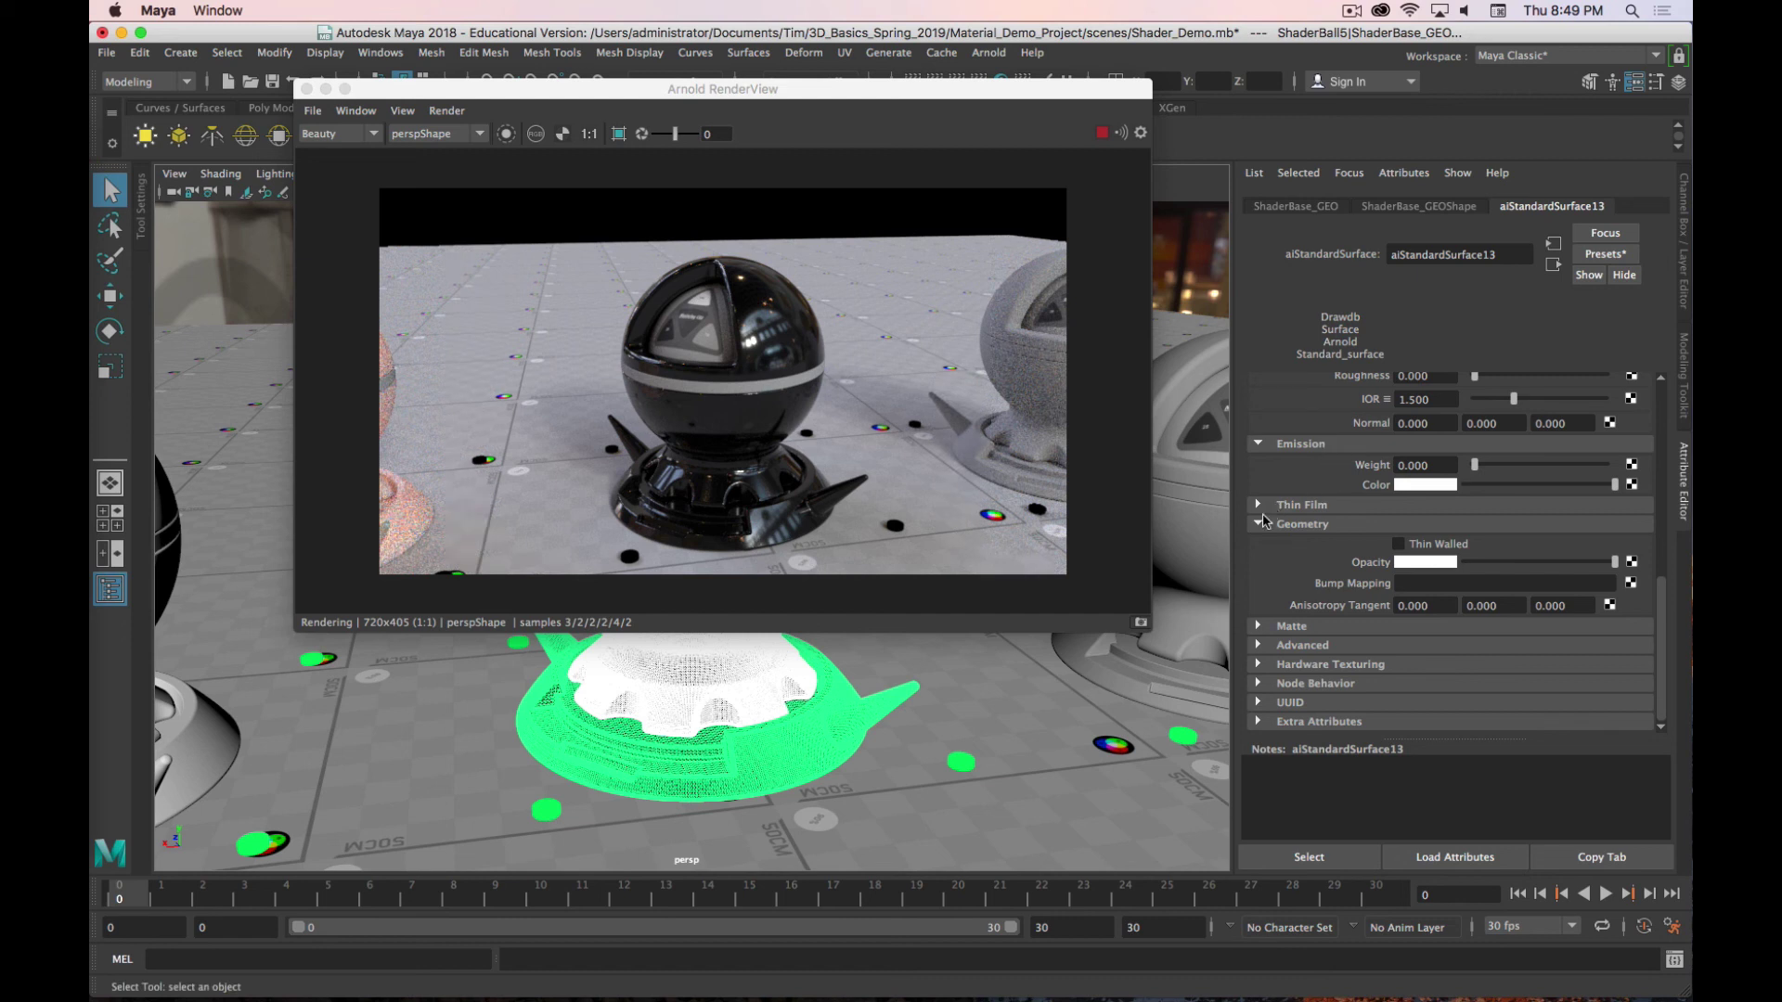
left_click(1259, 525)
left_click(1259, 526)
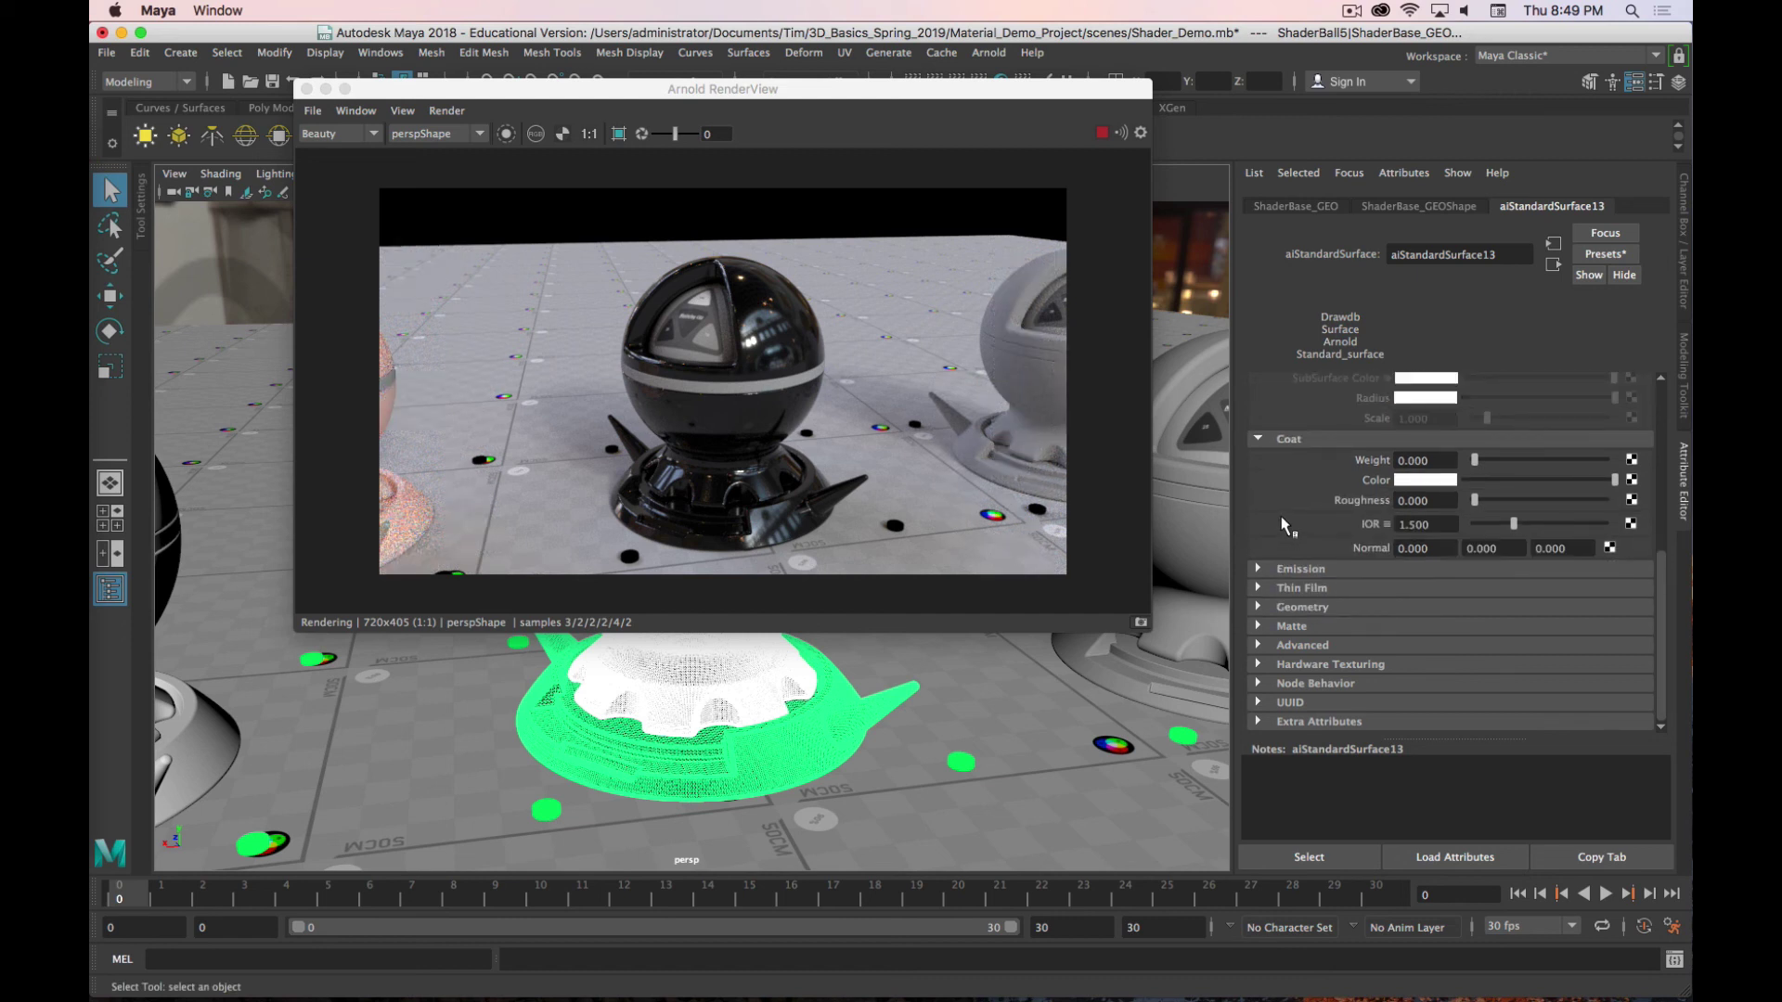
scroll(1283, 525, "up", 3)
left_click(1260, 490)
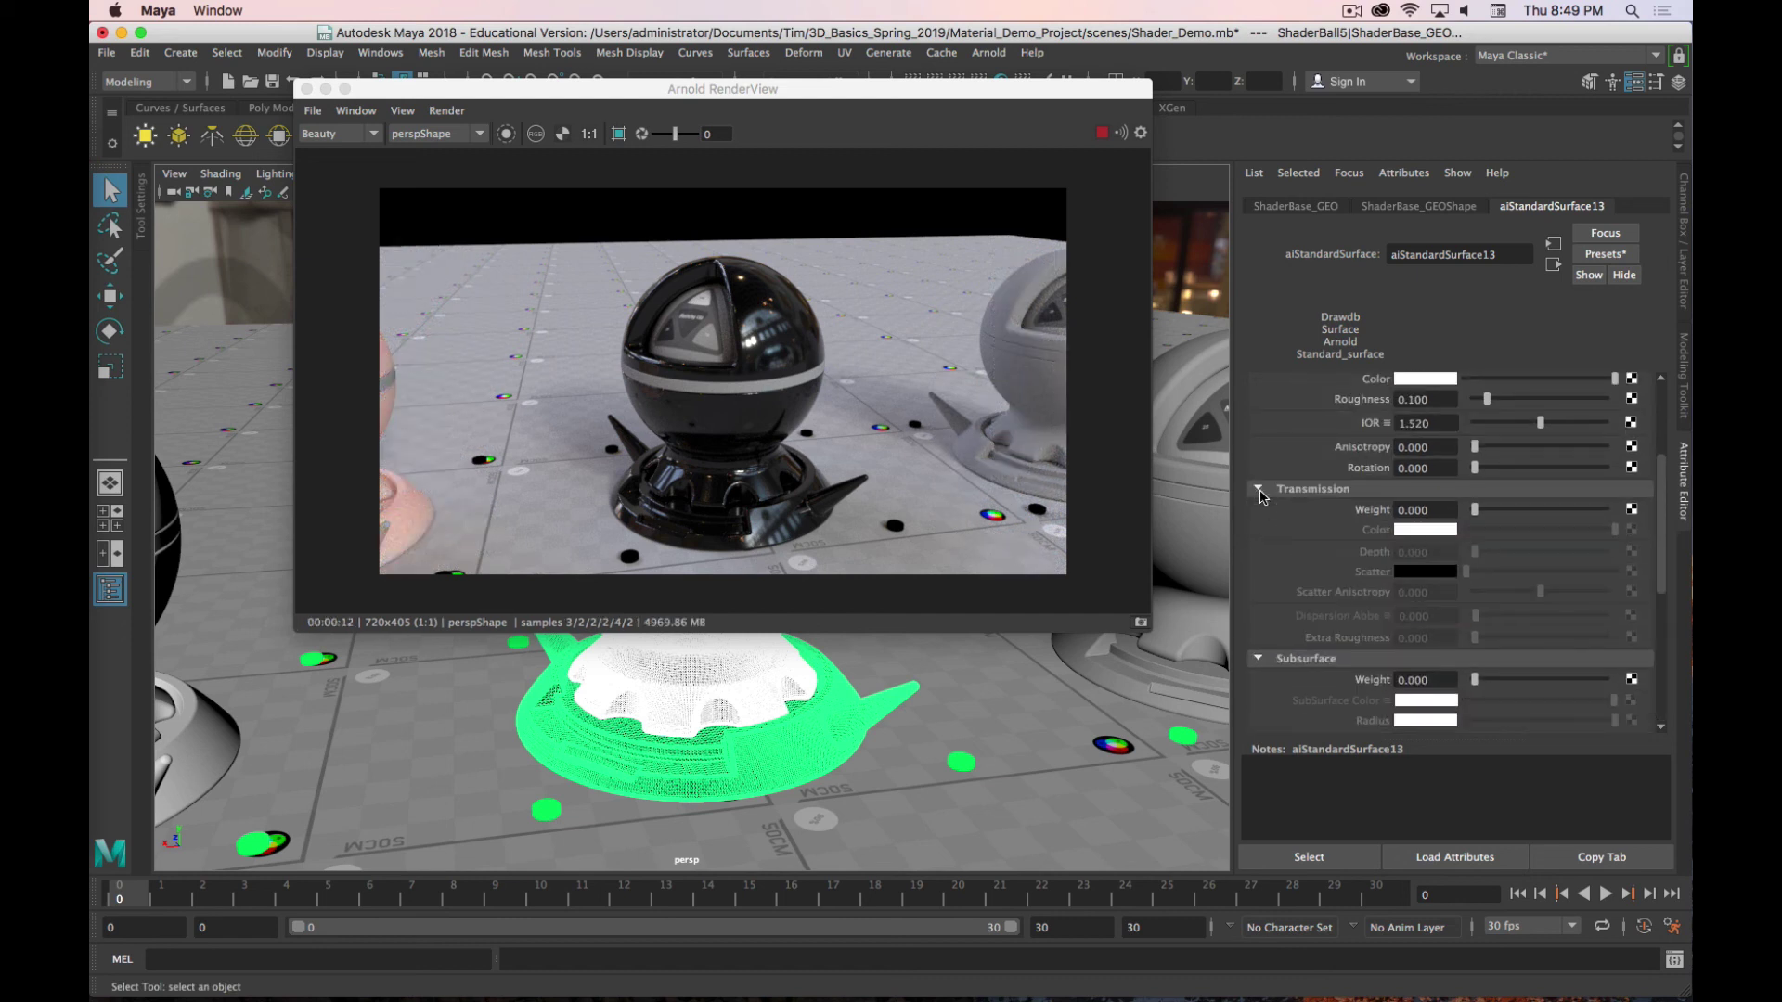
left_click(793, 691)
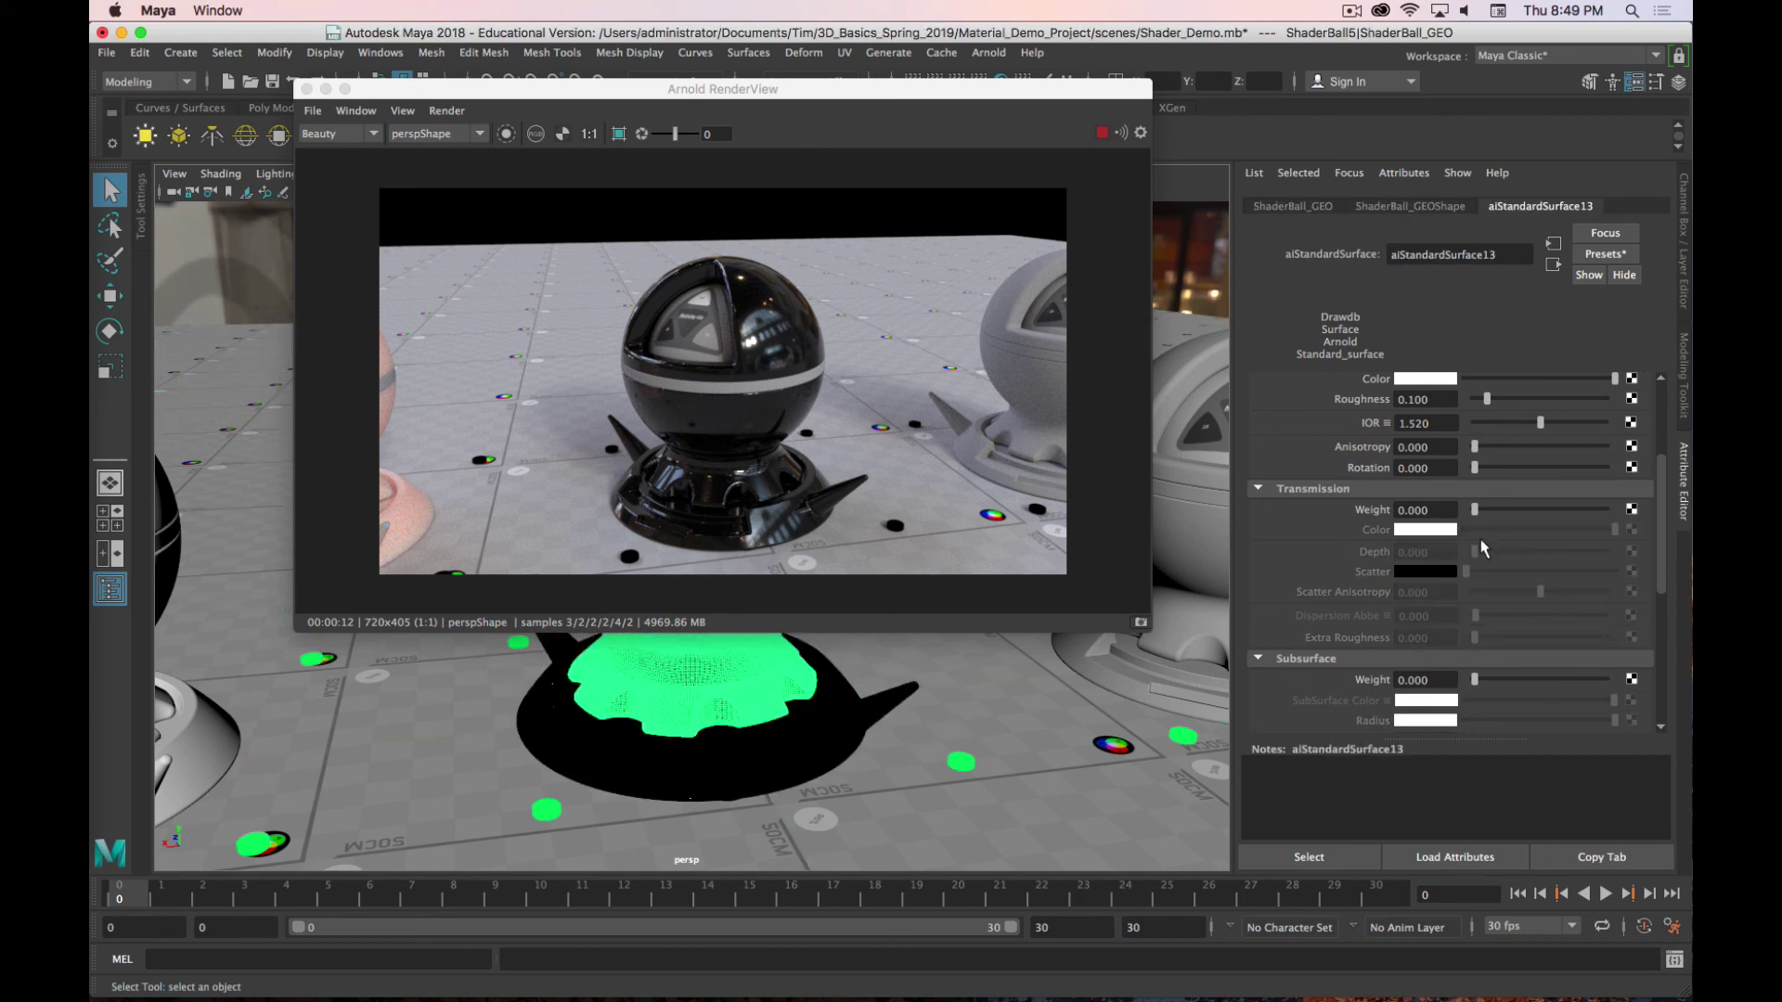
left_click_drag(1475, 510, 1526, 510)
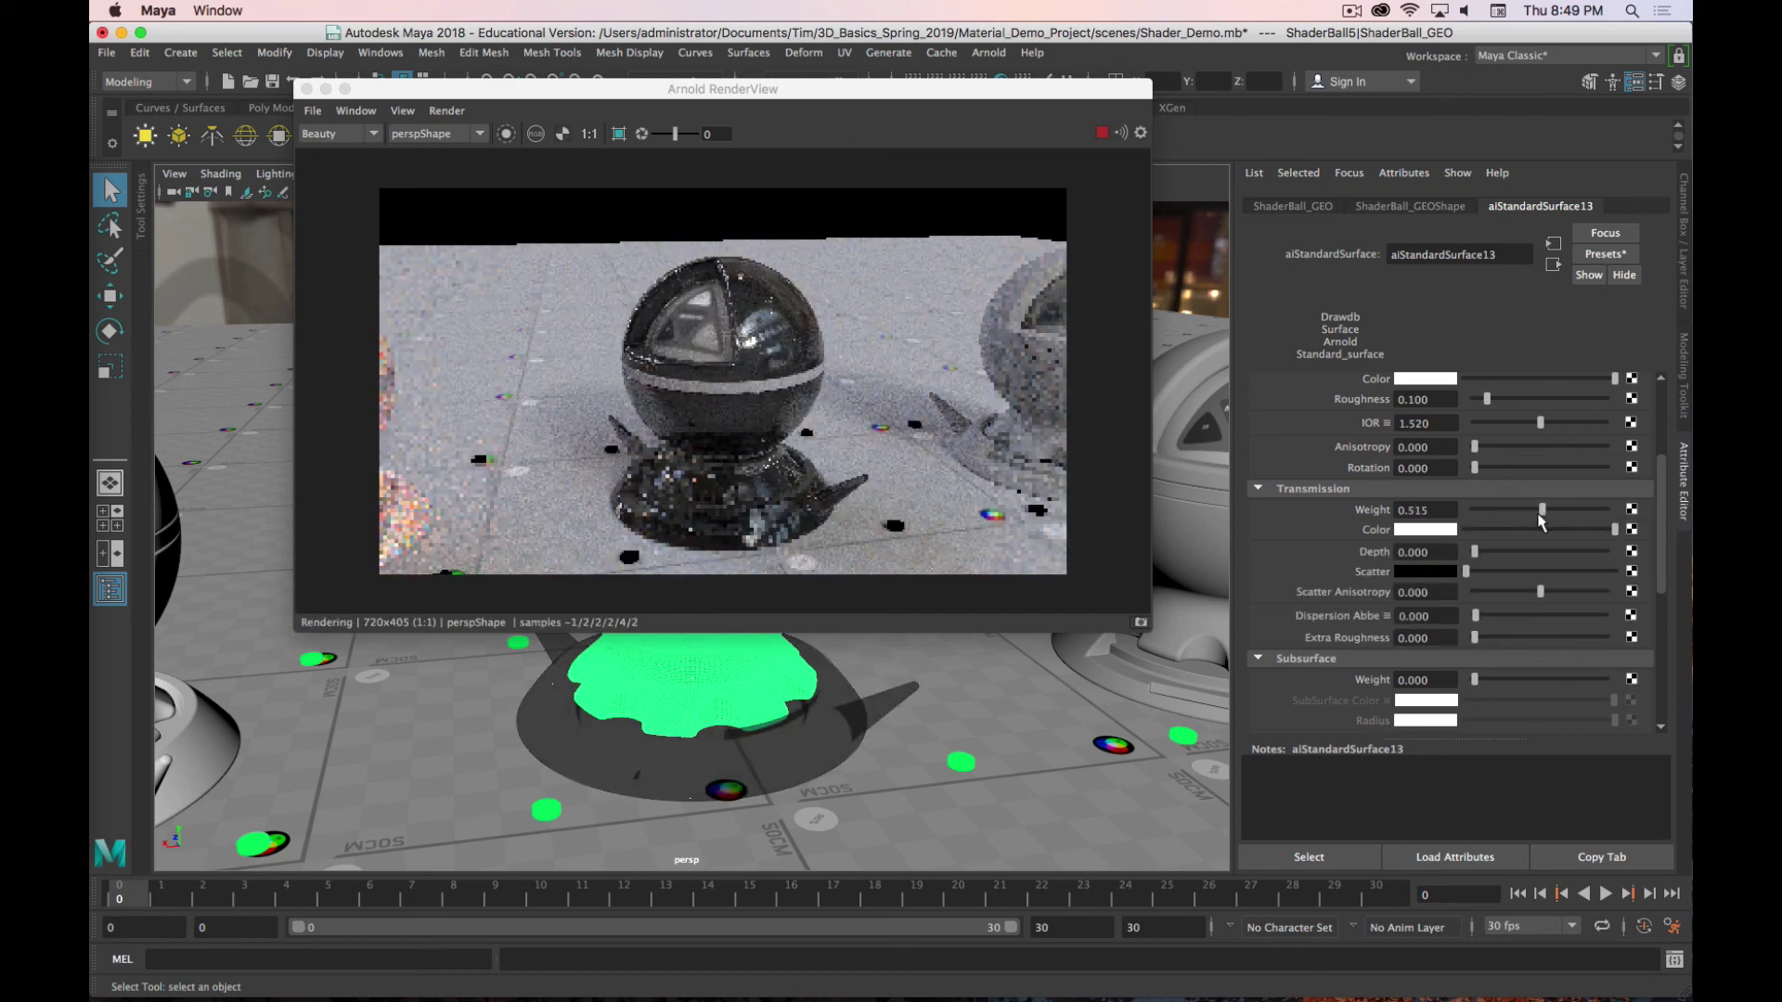
left_click_drag(1535, 522, 1525, 525)
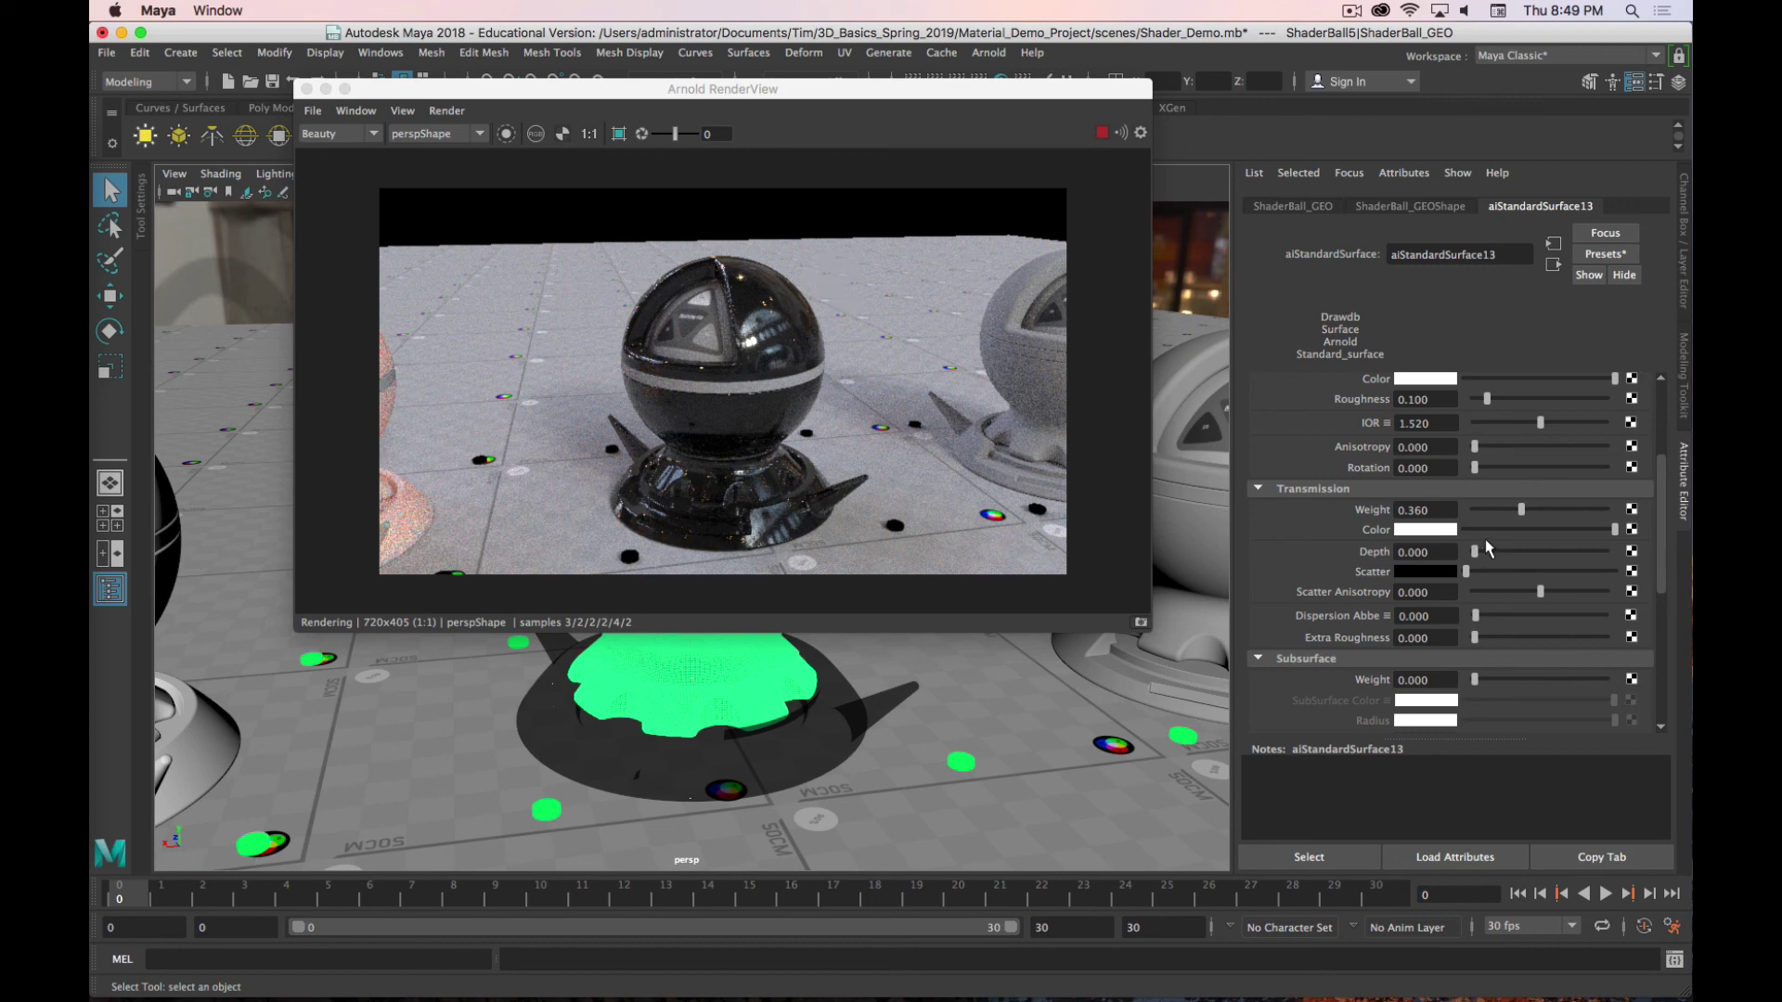
right_click_drag(879, 393, 763, 562, "alt")
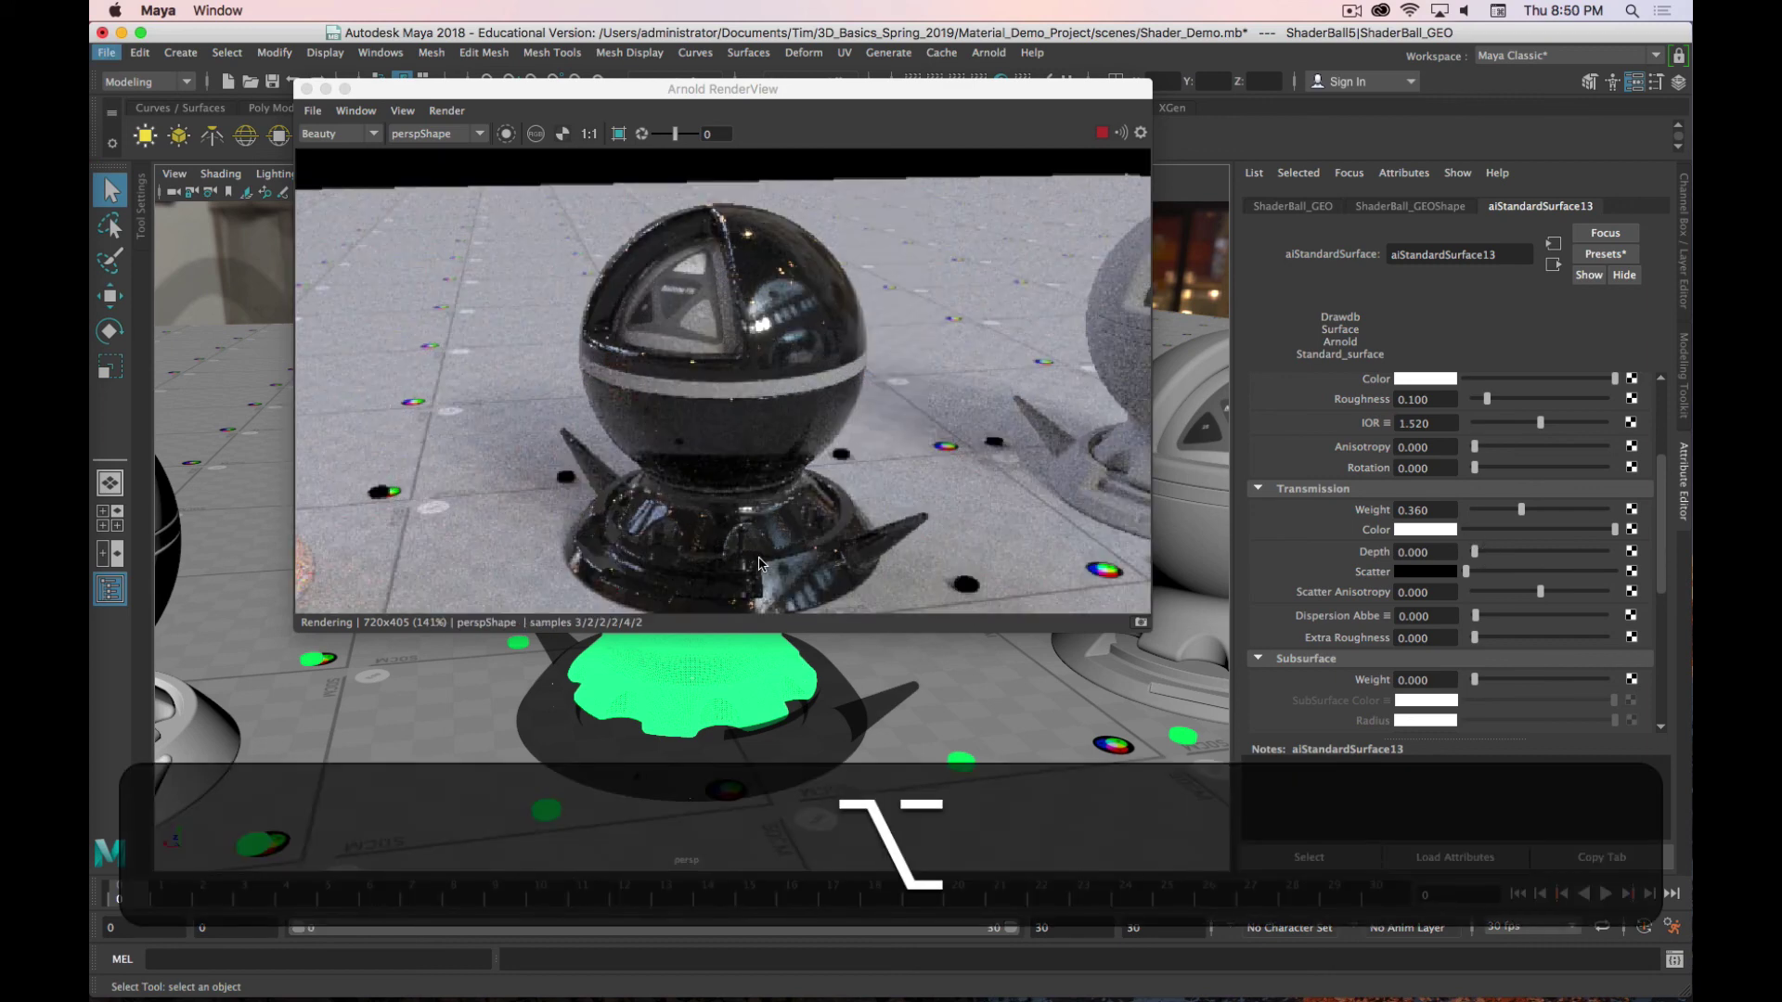
key("h")
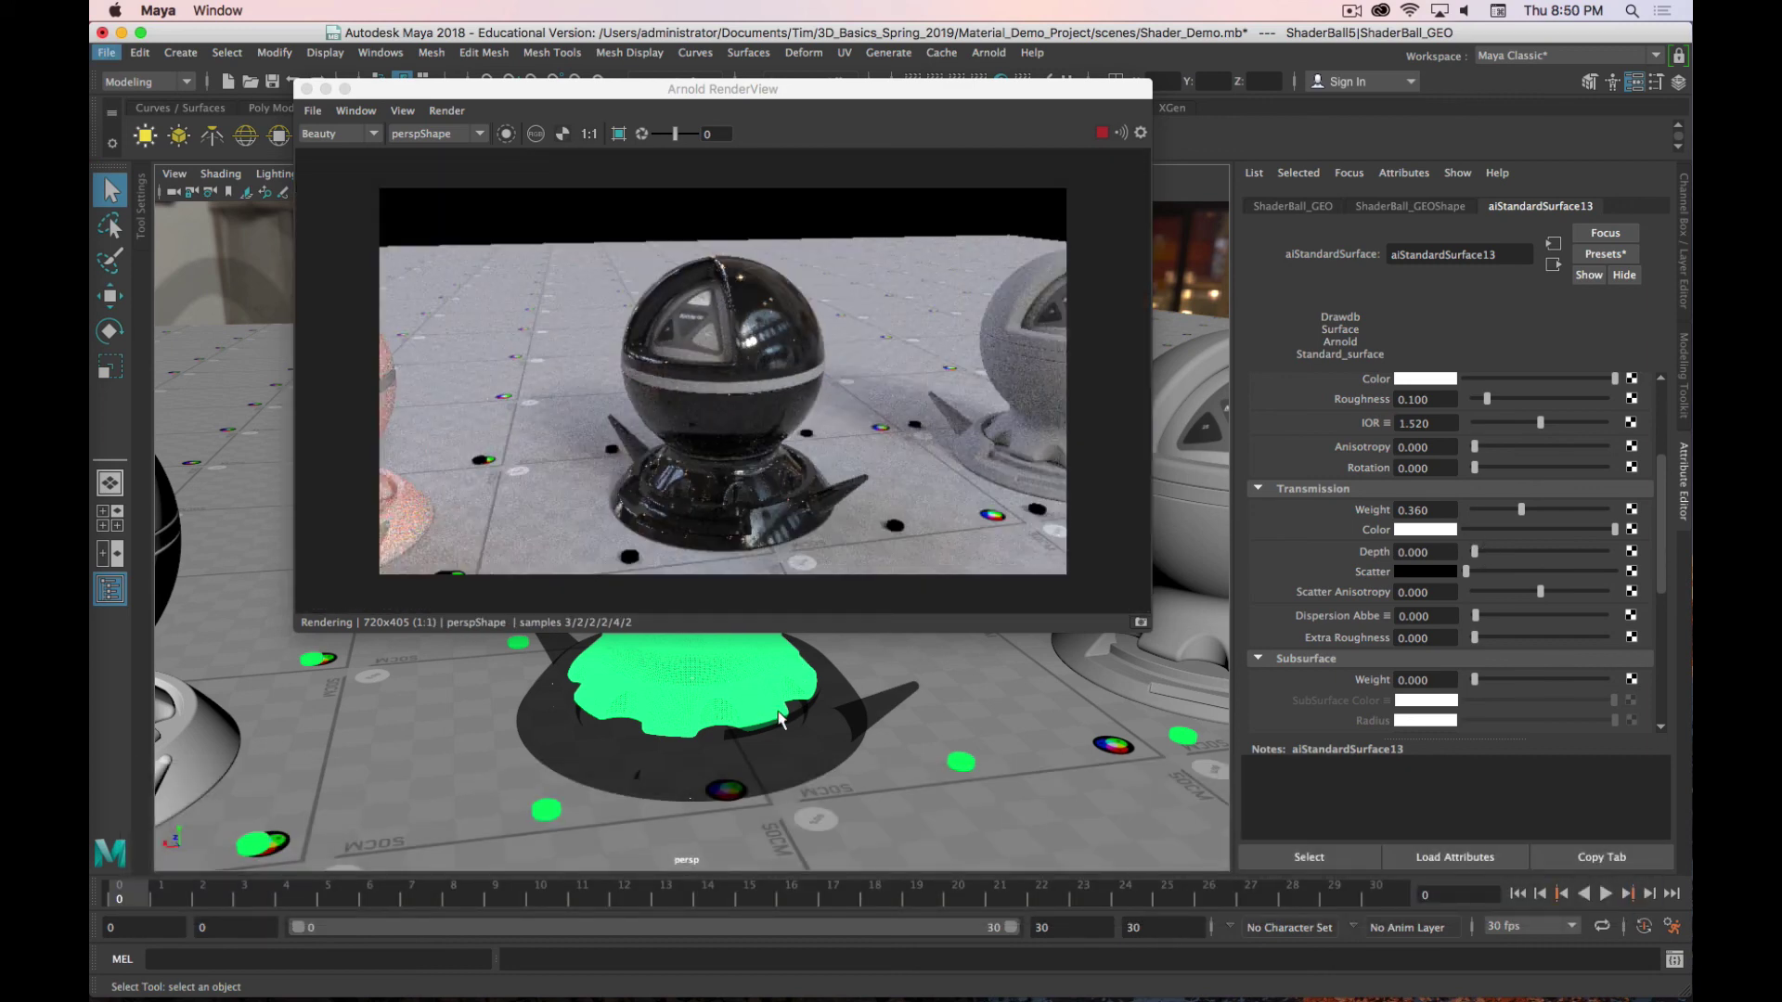
Step: Replace the attributes of the material aiStandardSurface13 with the Clear_Water preset
left_click(824, 732, "shift")
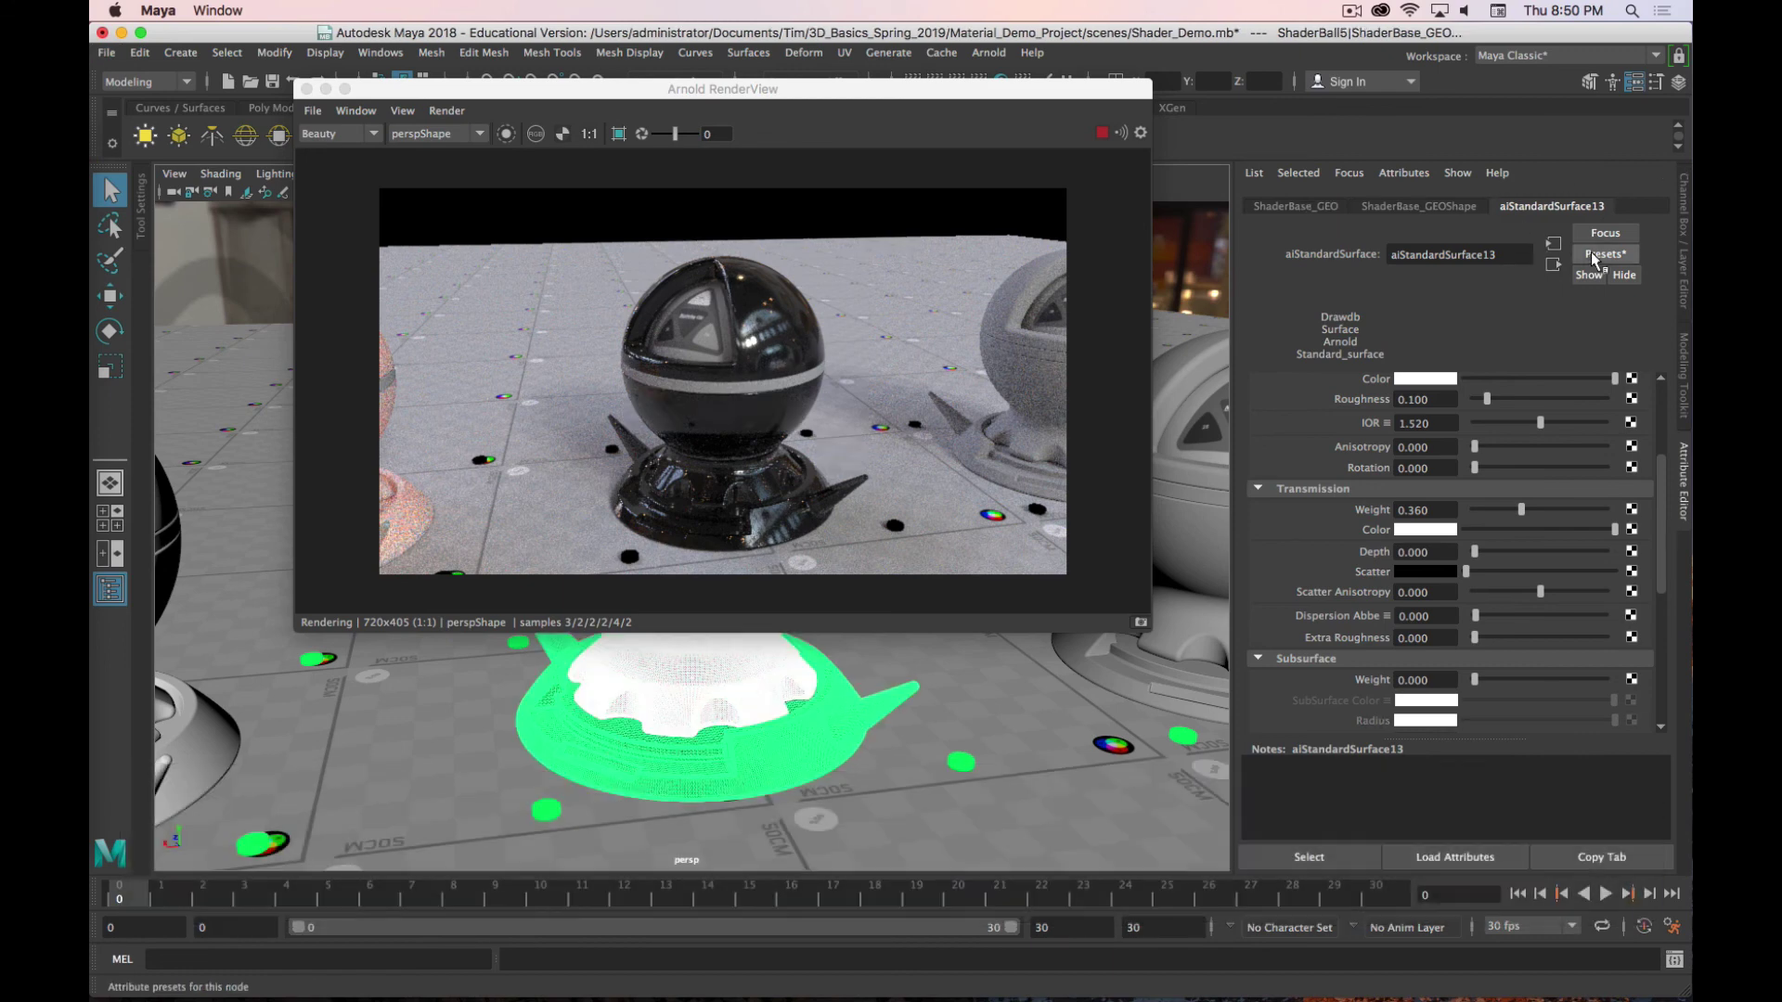
left_click(1594, 258)
mouse_move(1585, 497)
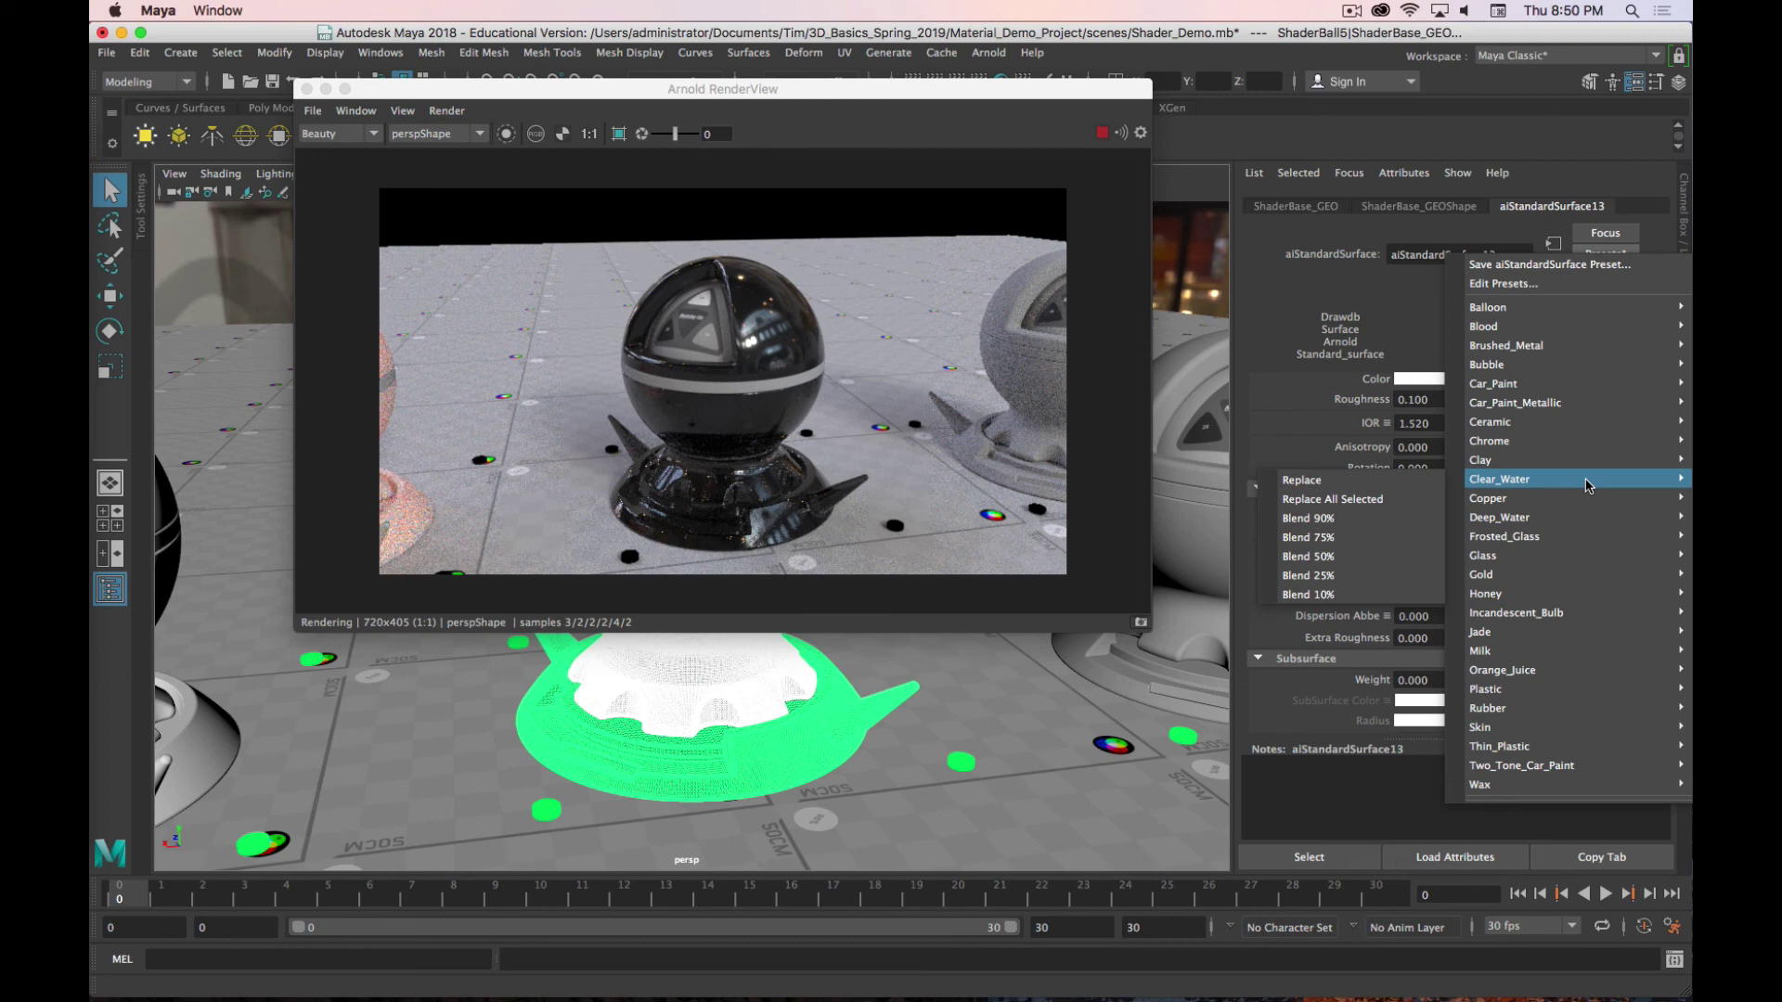
left_click(1414, 483)
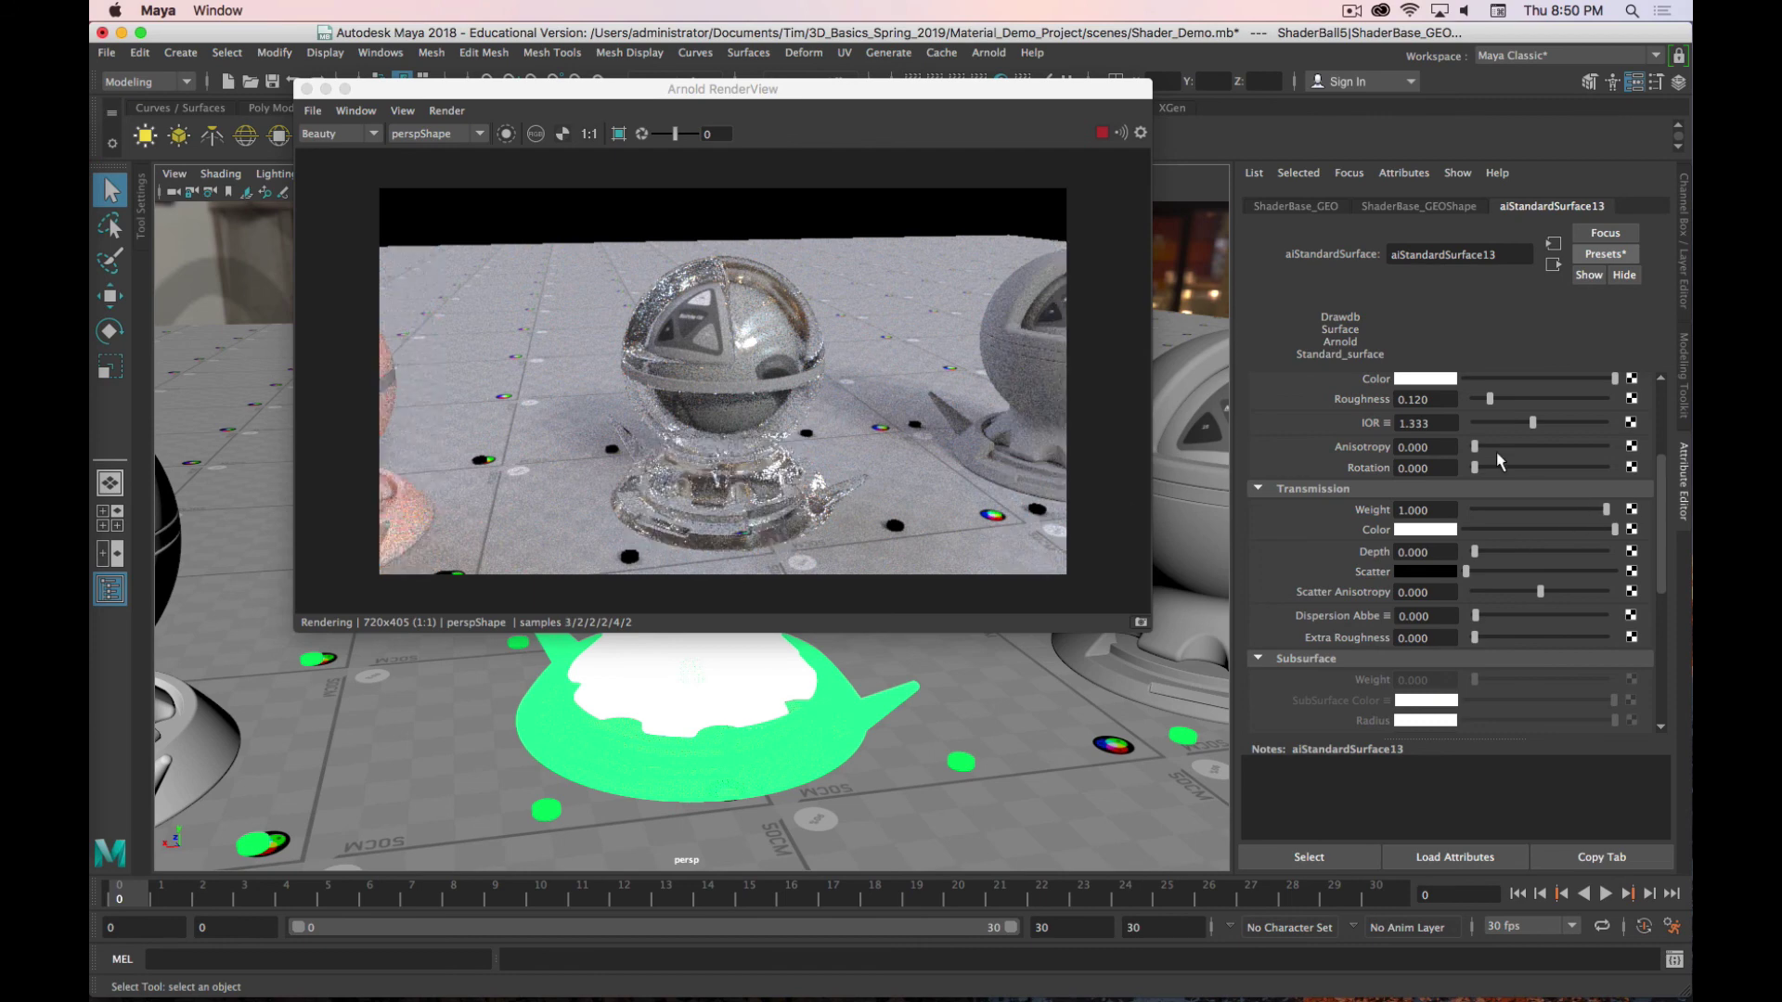
Step: Replace the transparent ball's material attributes with the Car_Paint preset
left_click(1604, 253)
mouse_move(1580, 407)
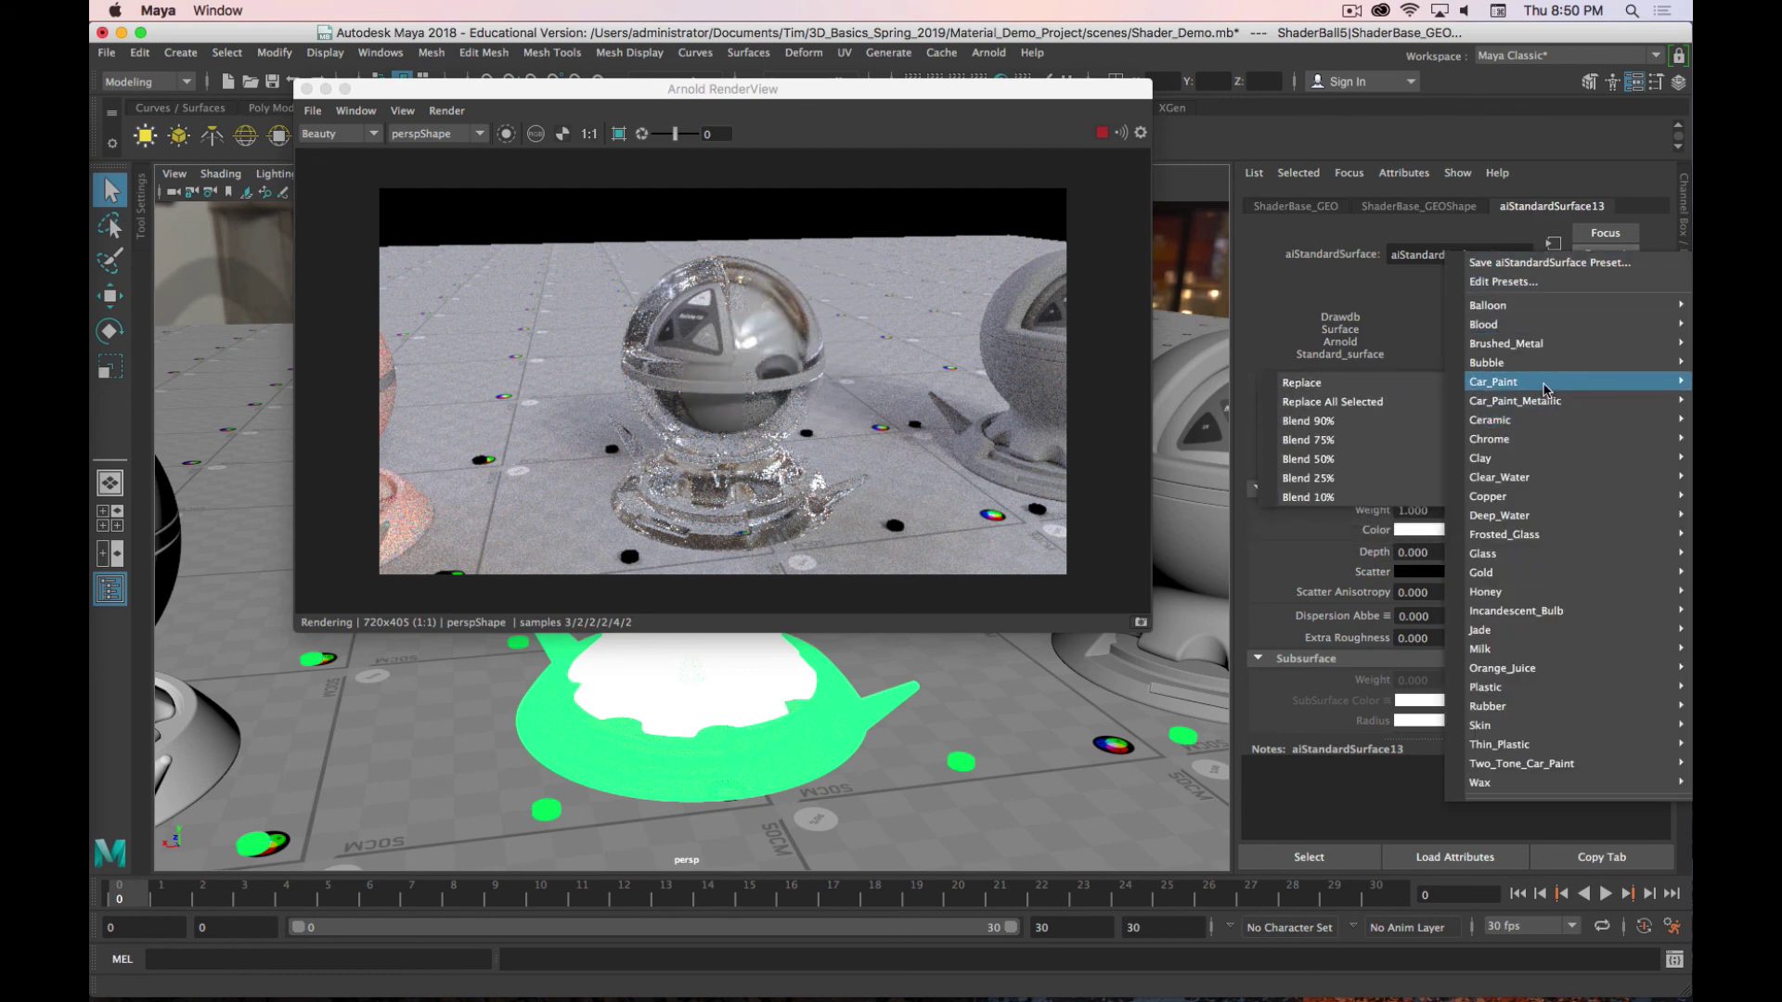
left_click(1389, 384)
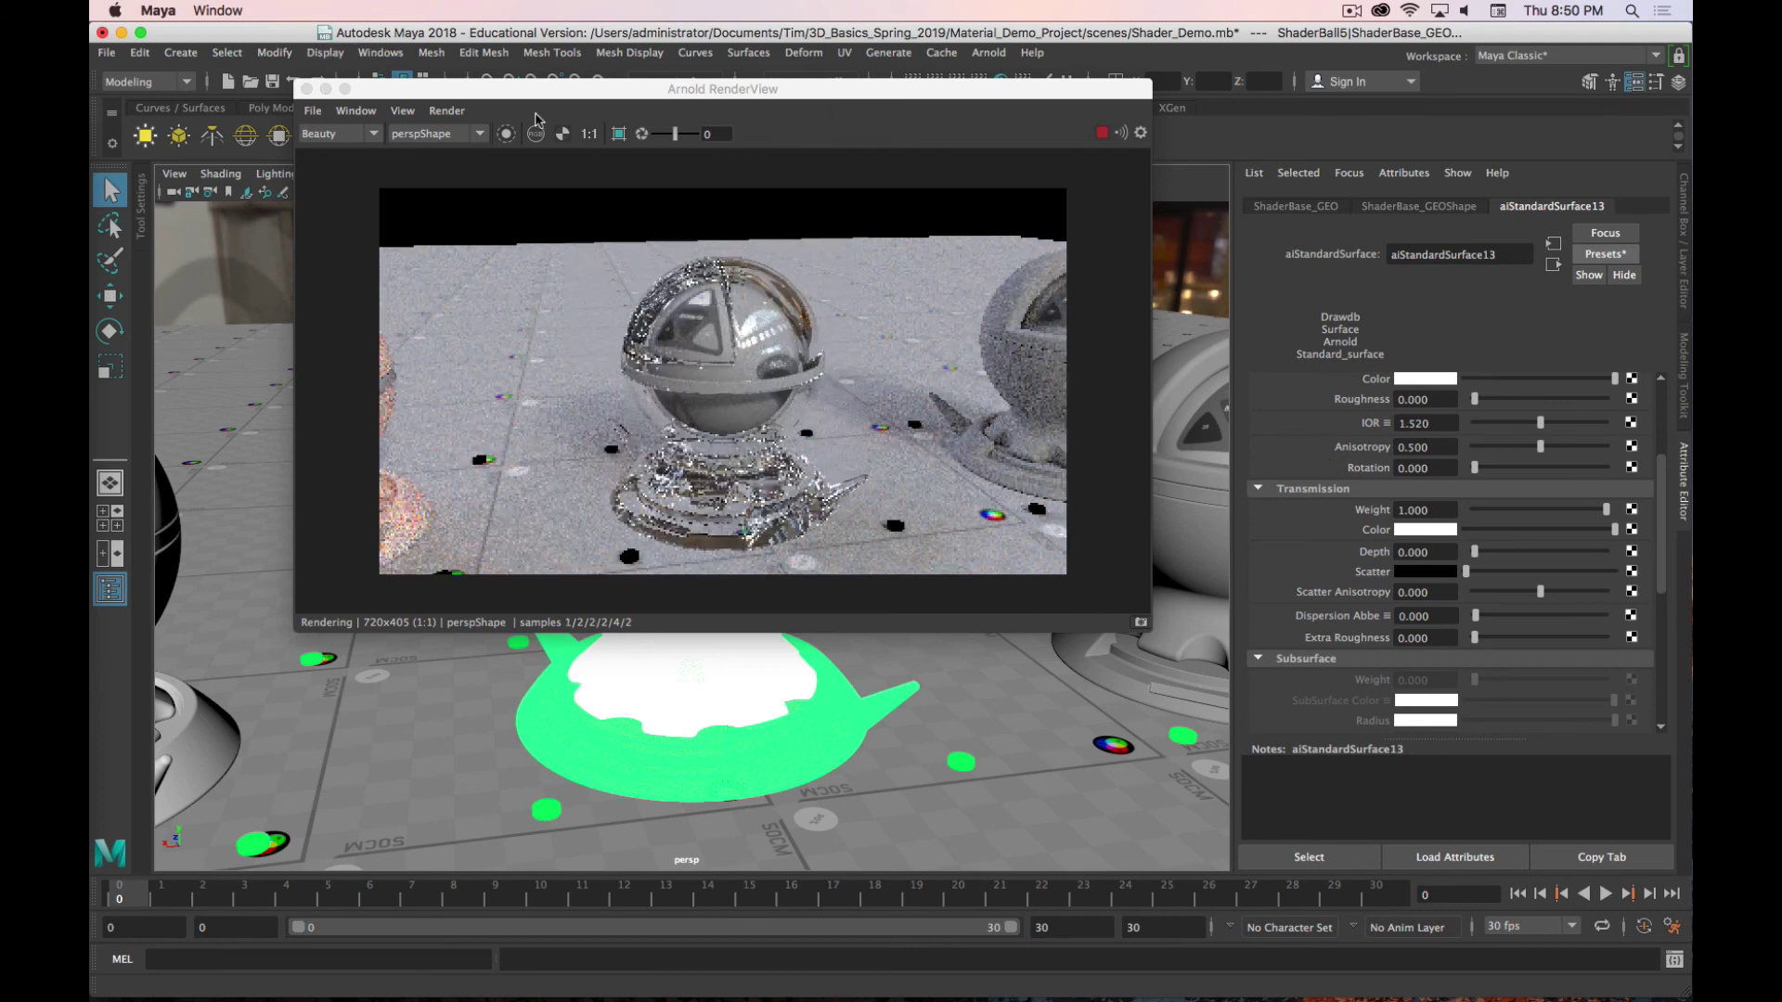
Step: Reopen the Arnold render view and set the car paint material's Transmission weight to 0
left_click(714, 27)
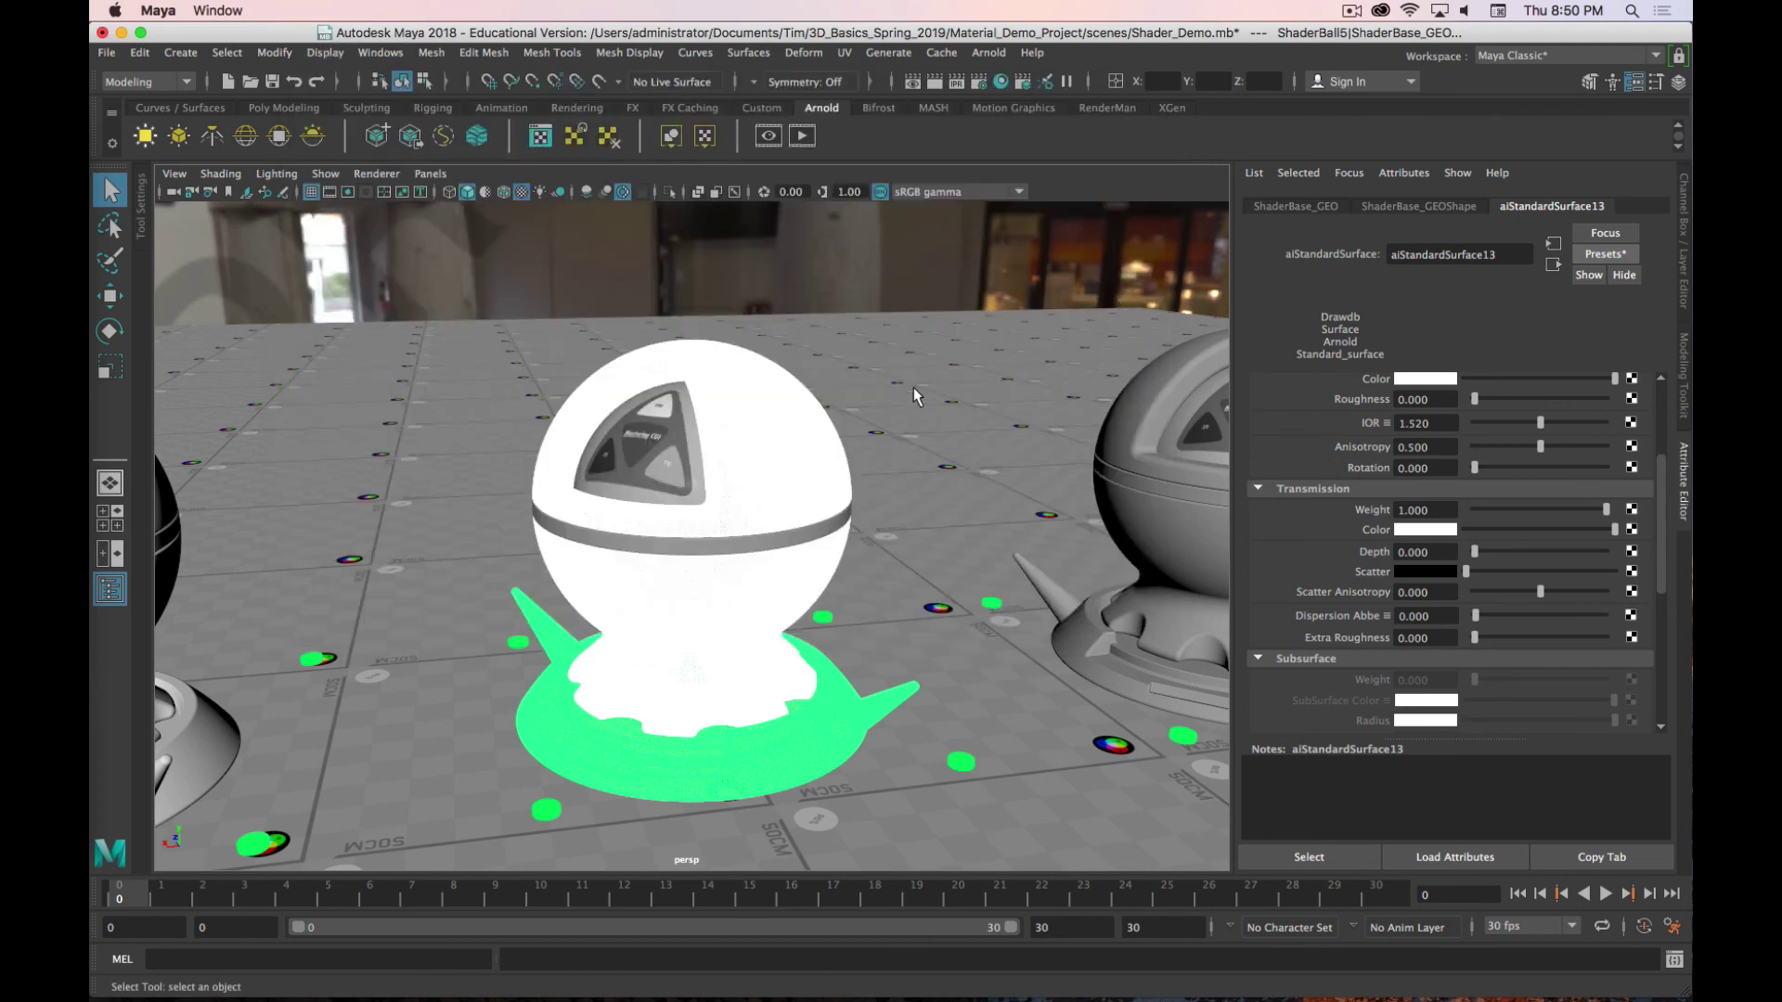
scroll(1450, 525, "up", 5)
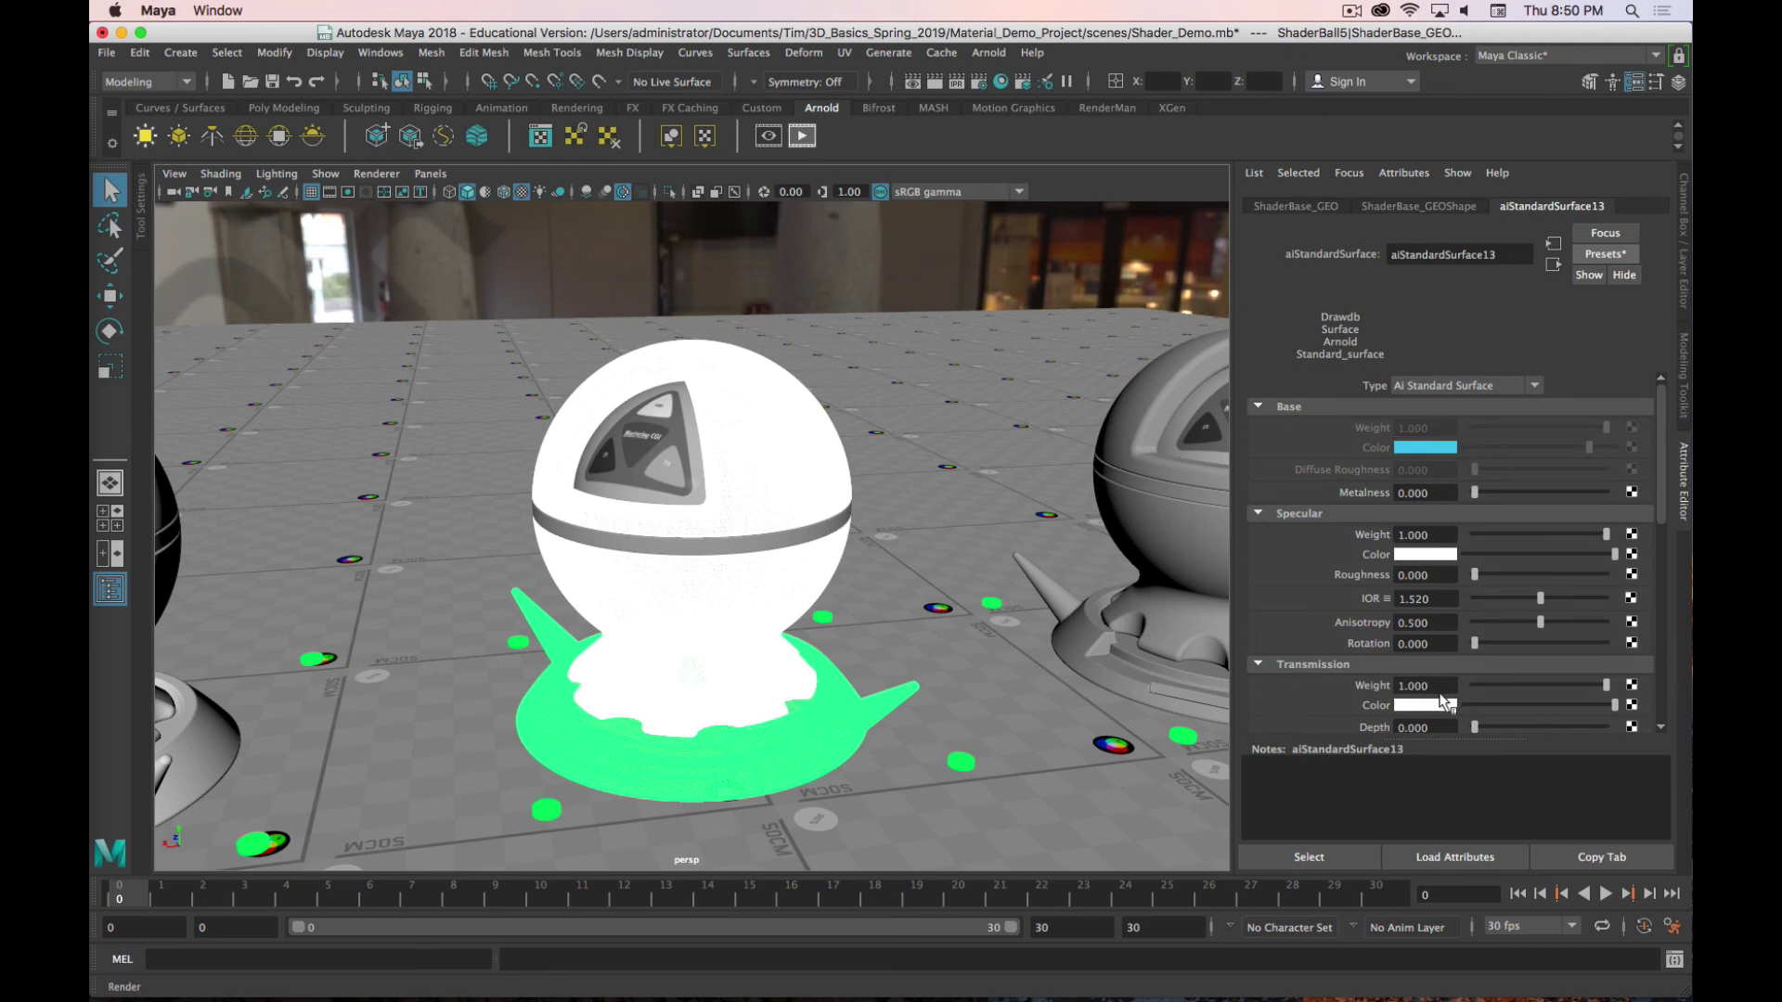
left_click(803, 137)
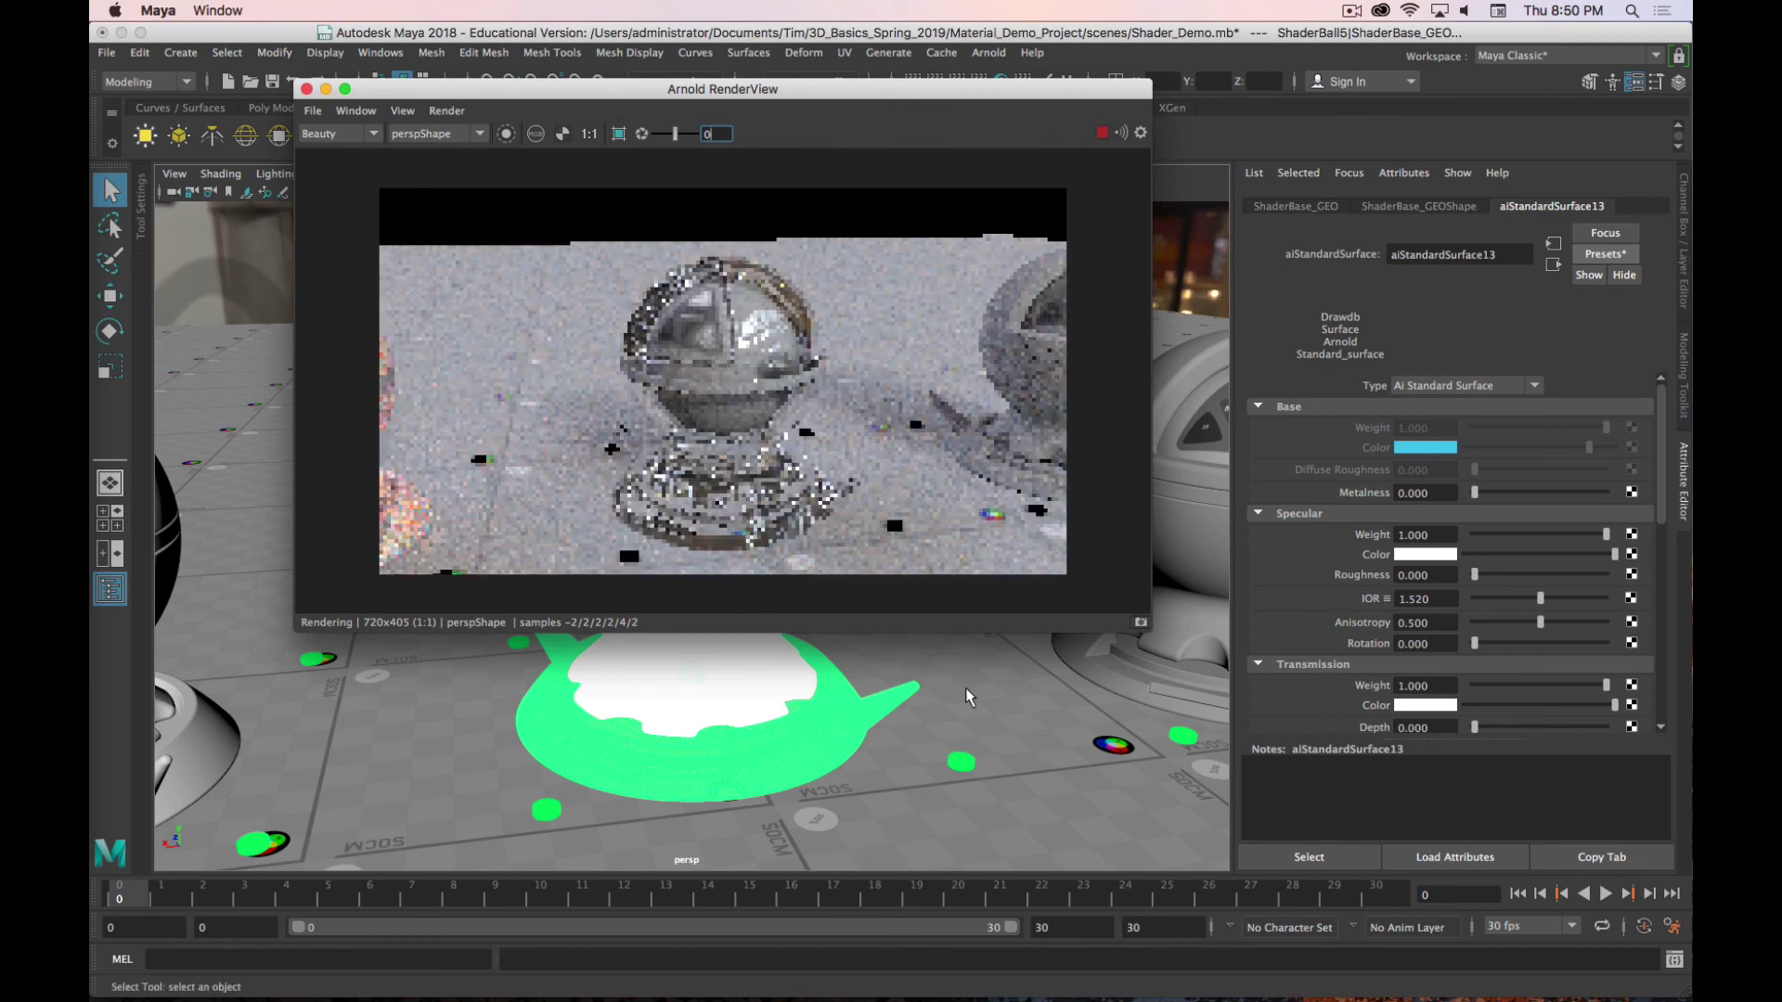
scroll(1303, 608, "down", 2)
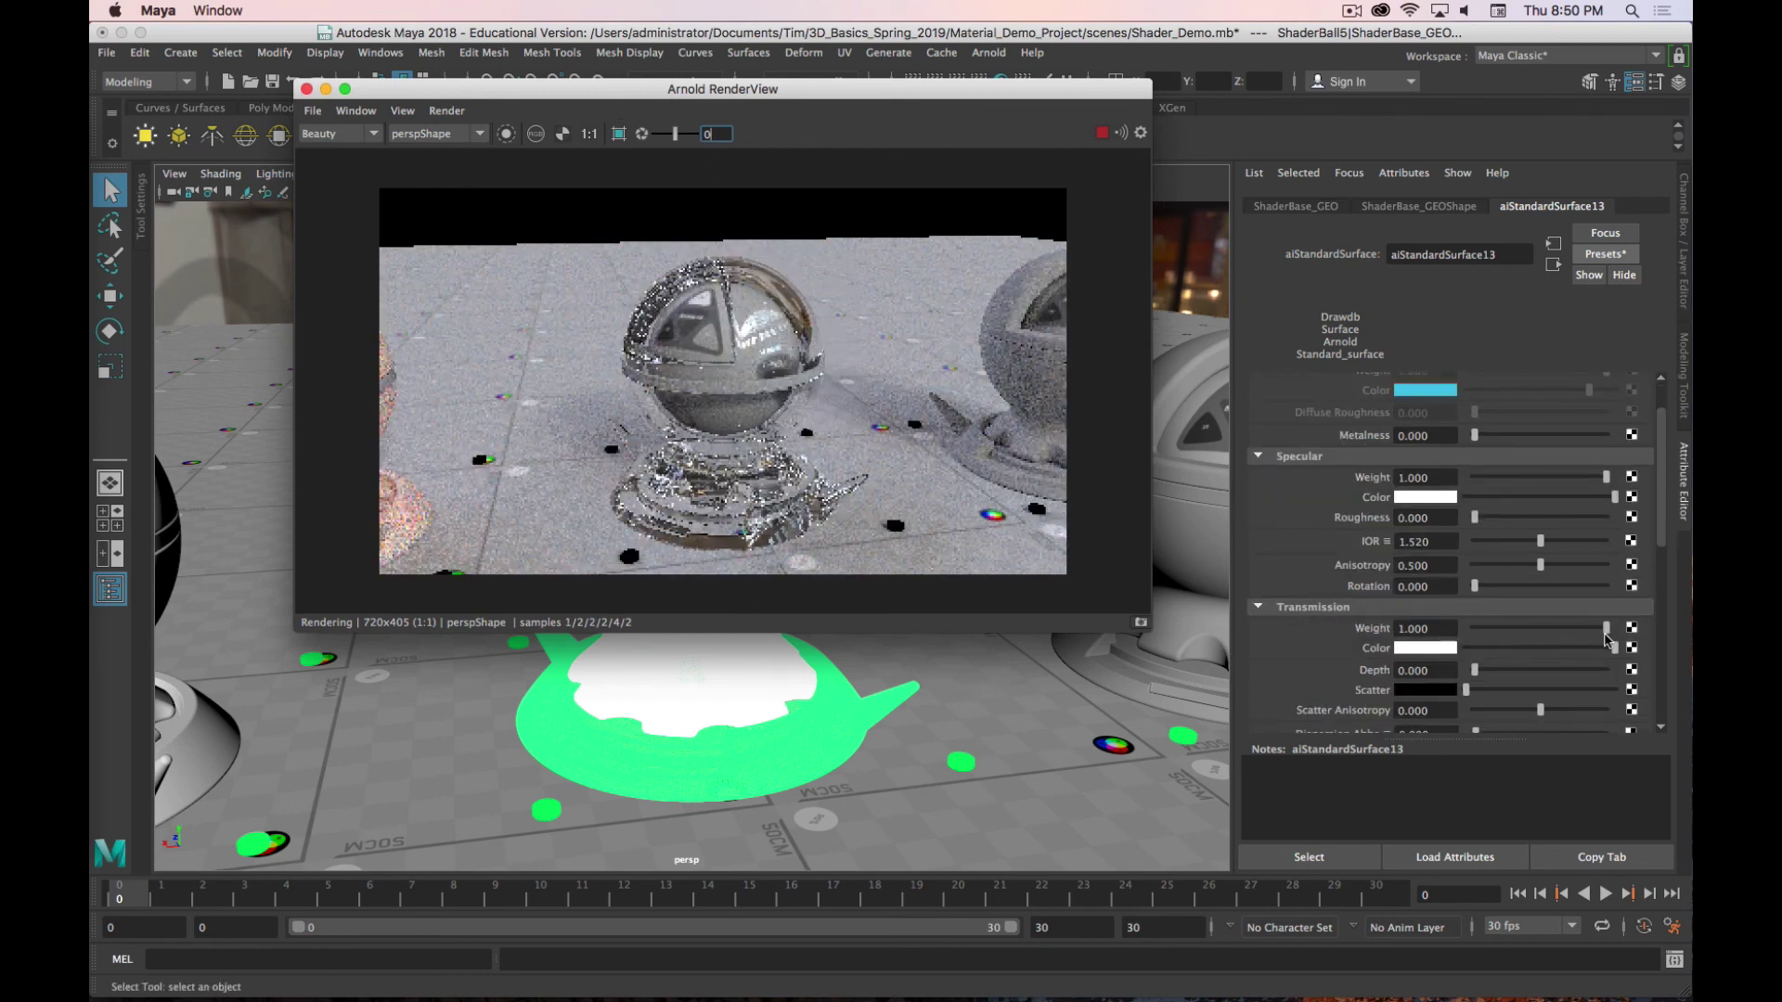
left_click_drag(1605, 629, 1471, 629)
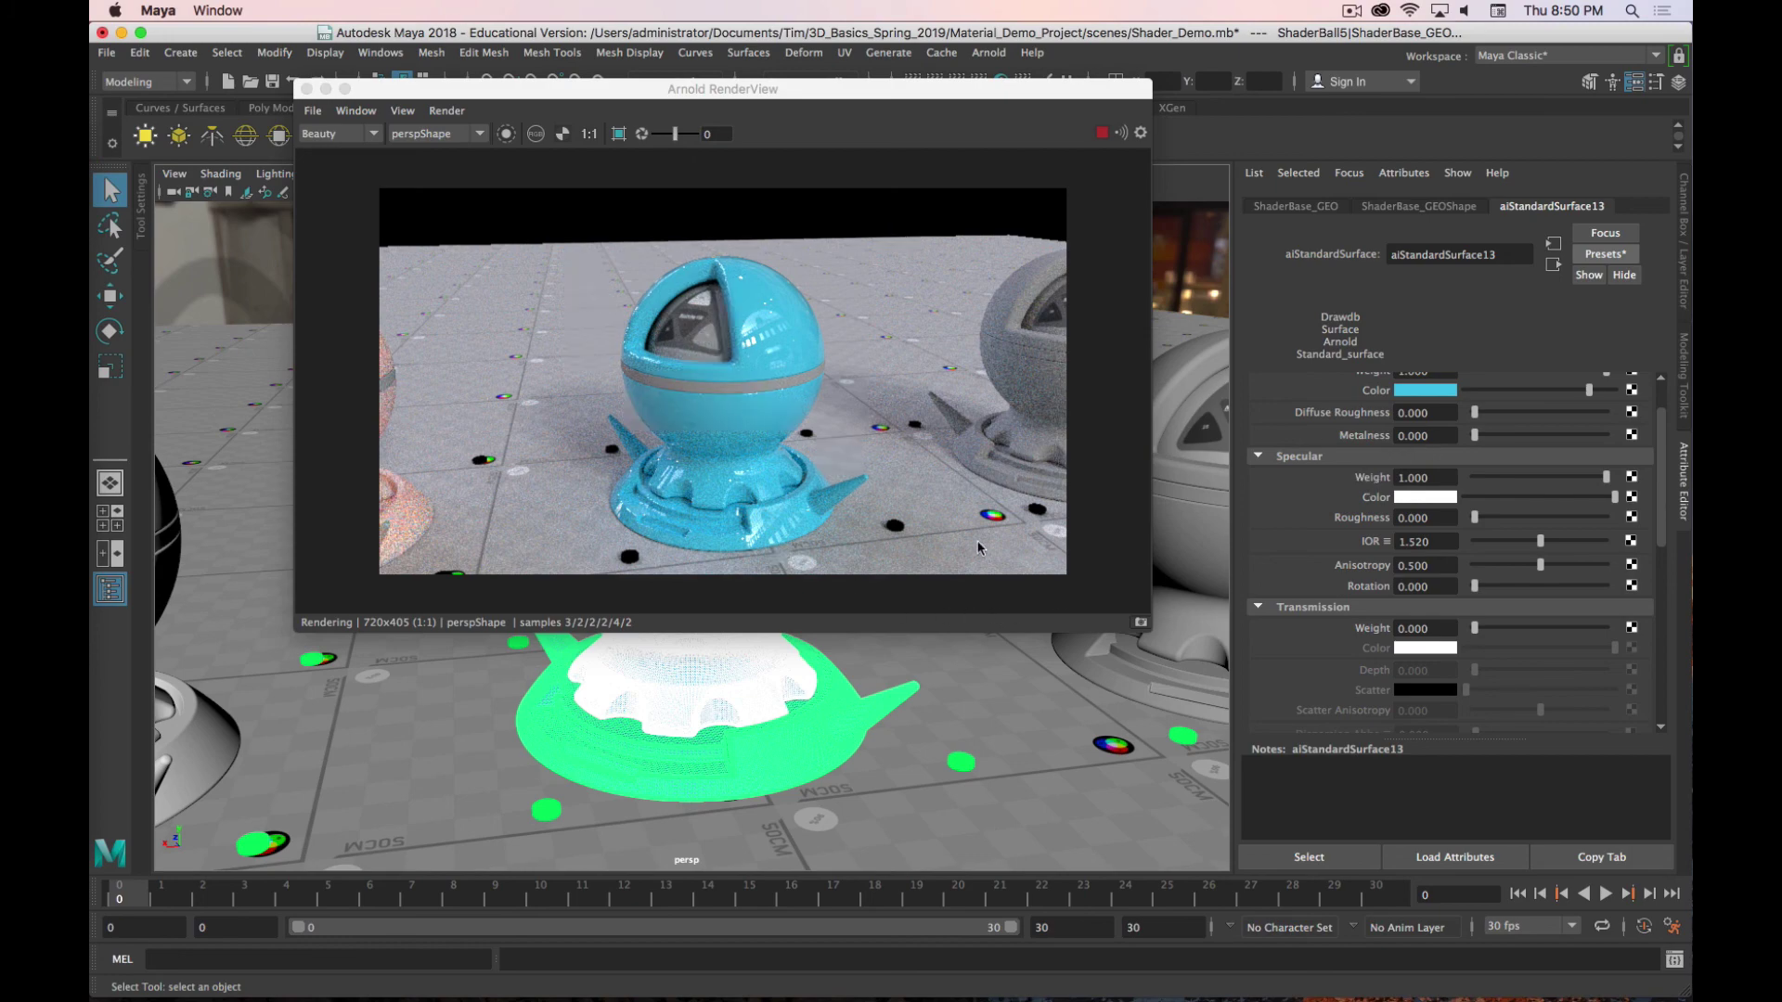
Step: Assign a new aiStandardSurface material to the grey shader ball next to the blue car paint ball
left_click_drag(760, 737, 588, 742, "alt")
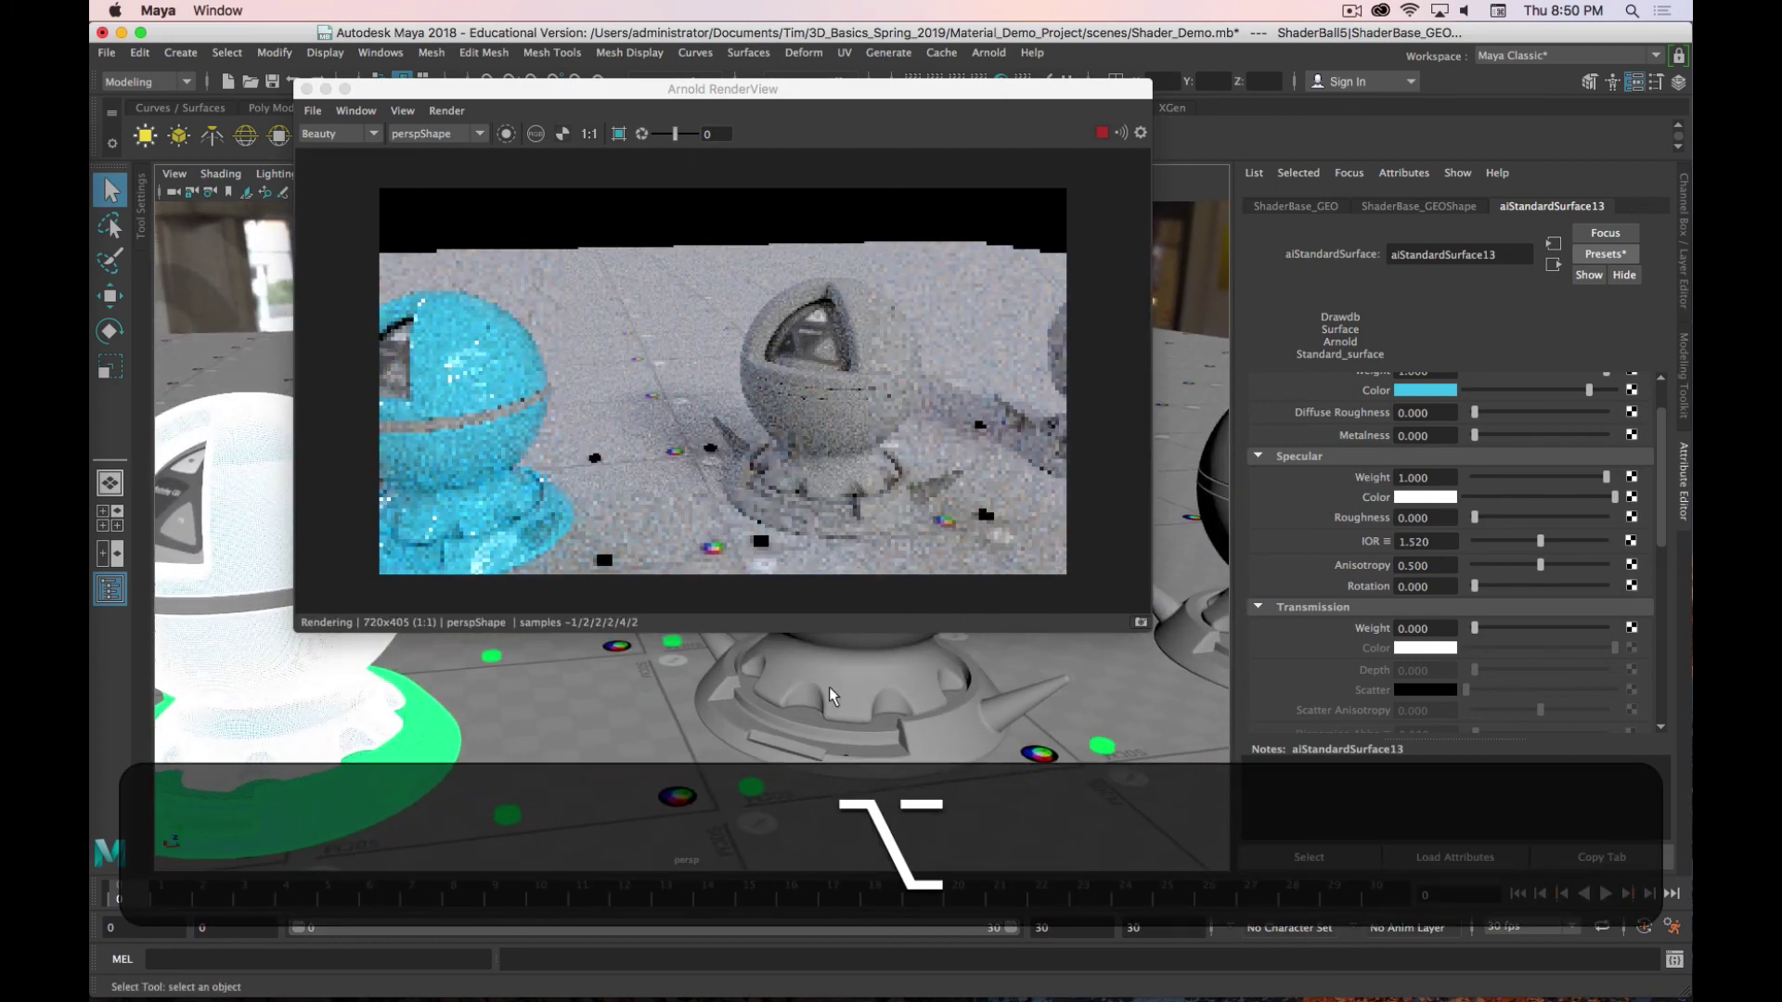
left_click(950, 743)
left_click(951, 743)
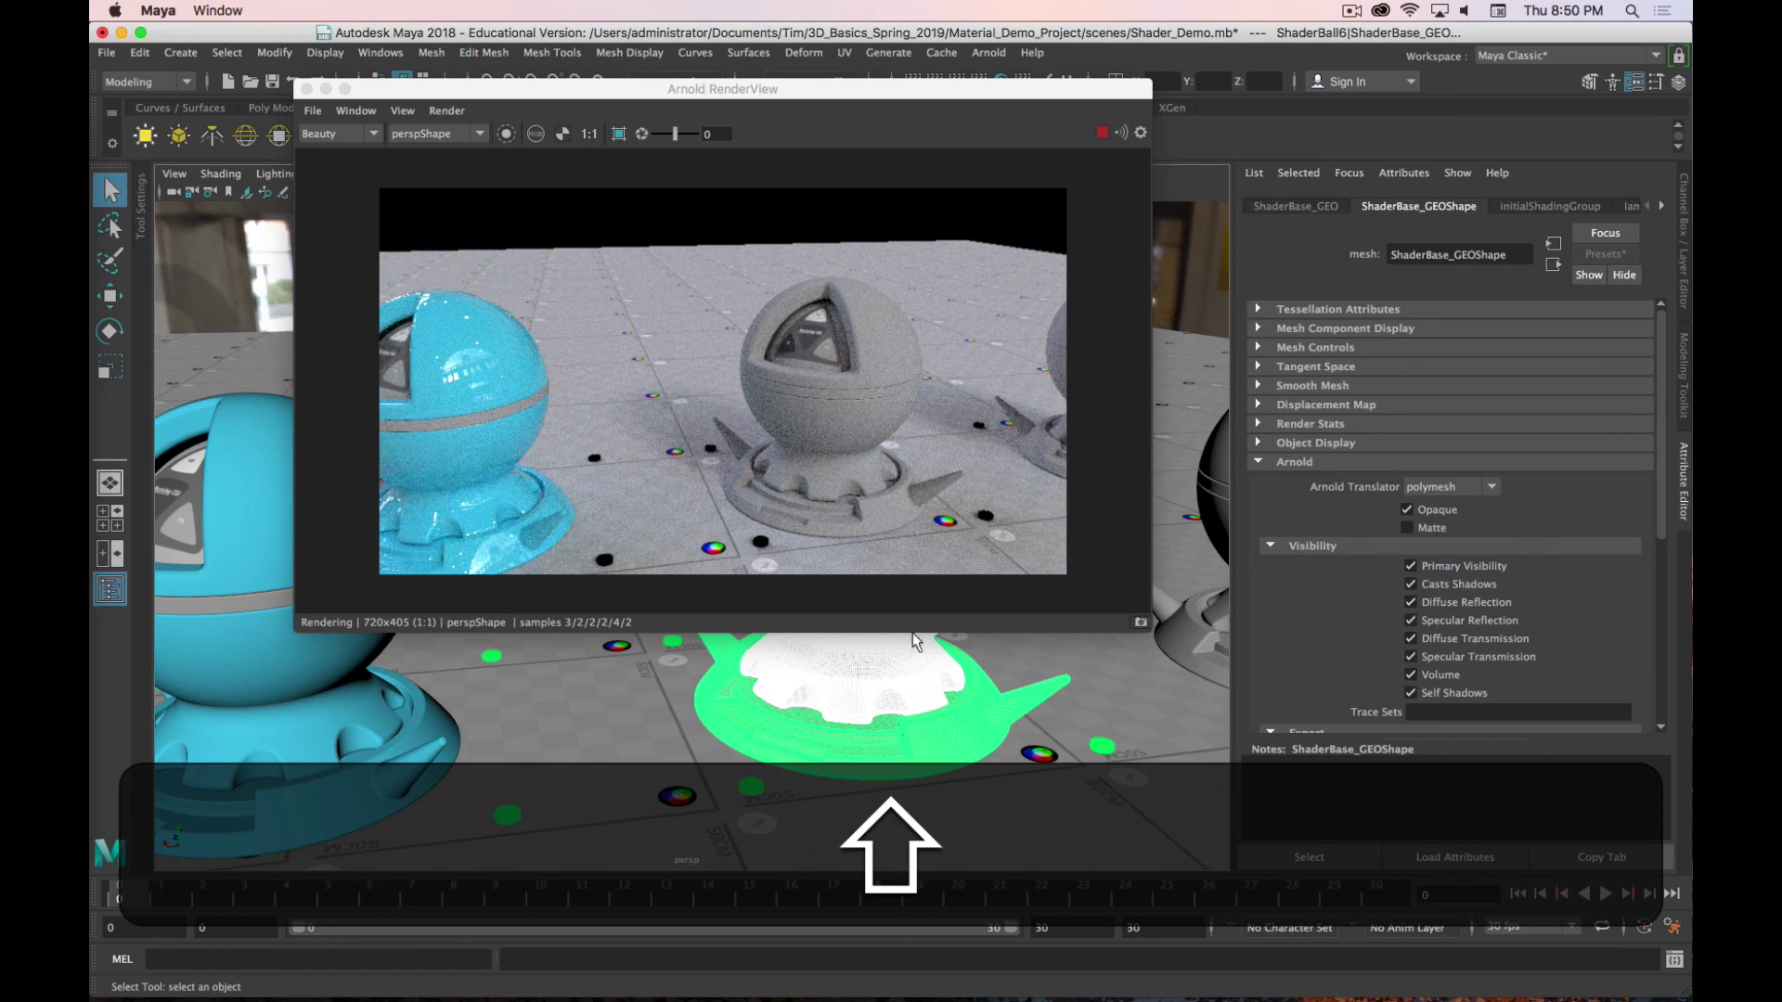
right_click_drag(906, 673, 932, 921)
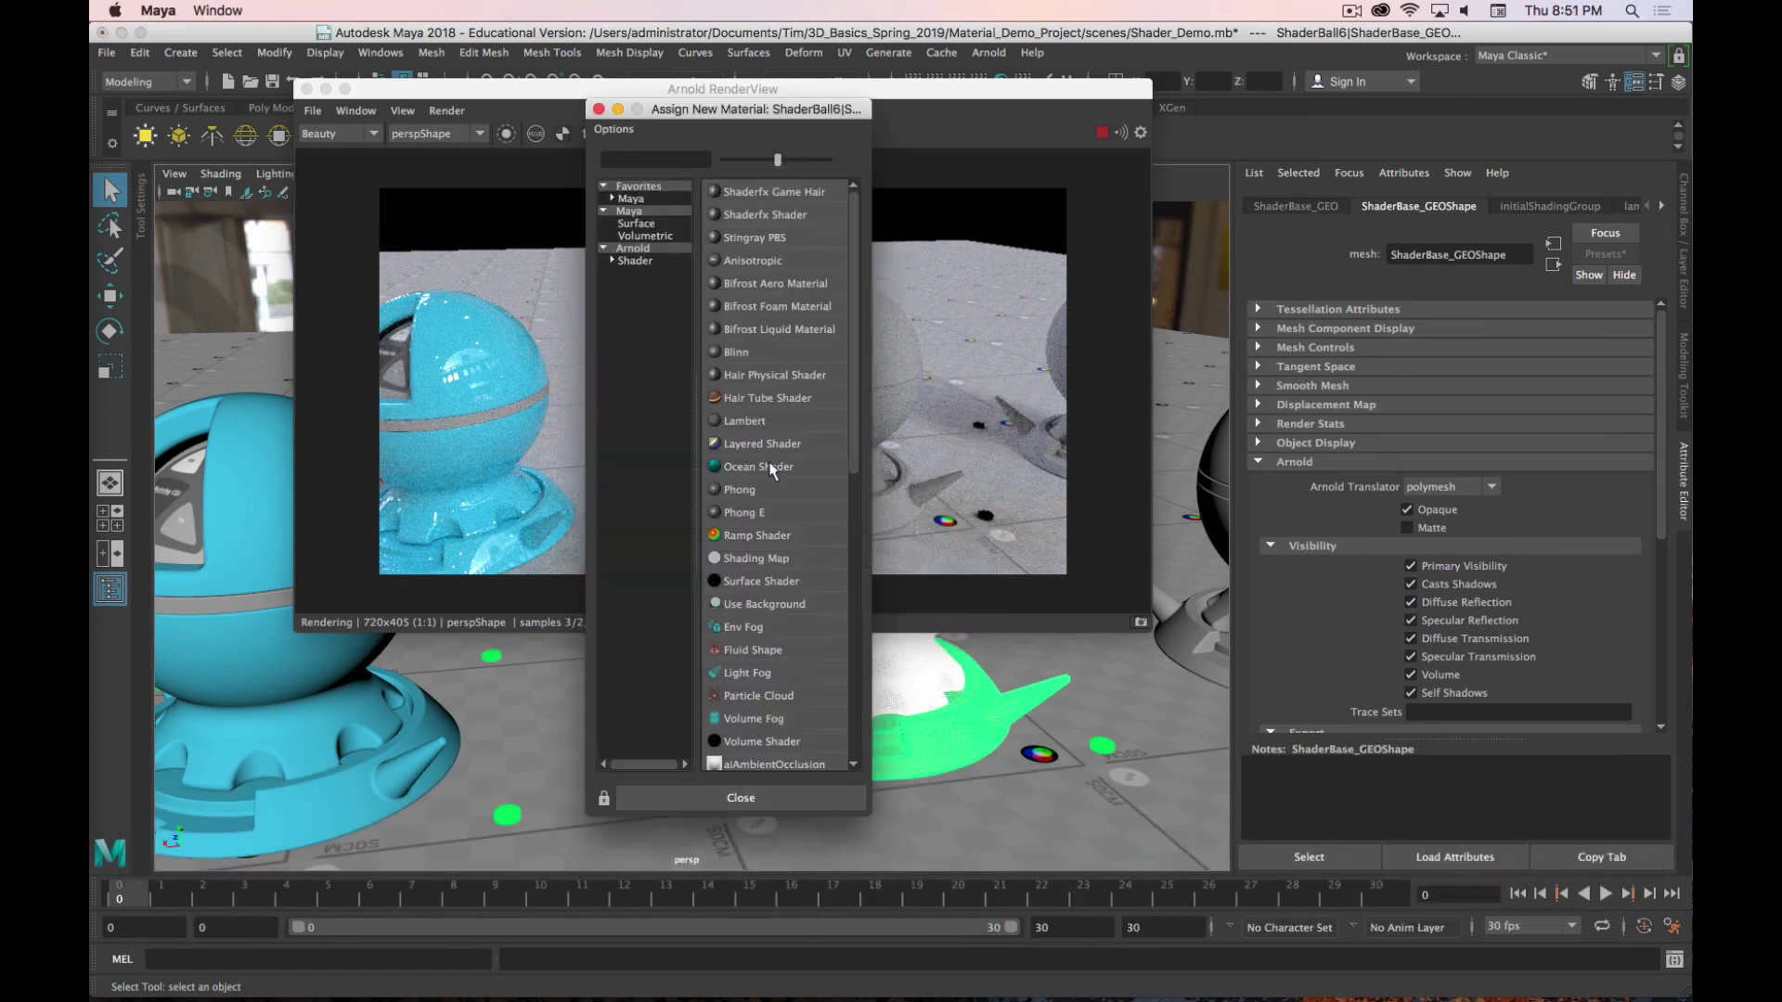
left_click(636, 261)
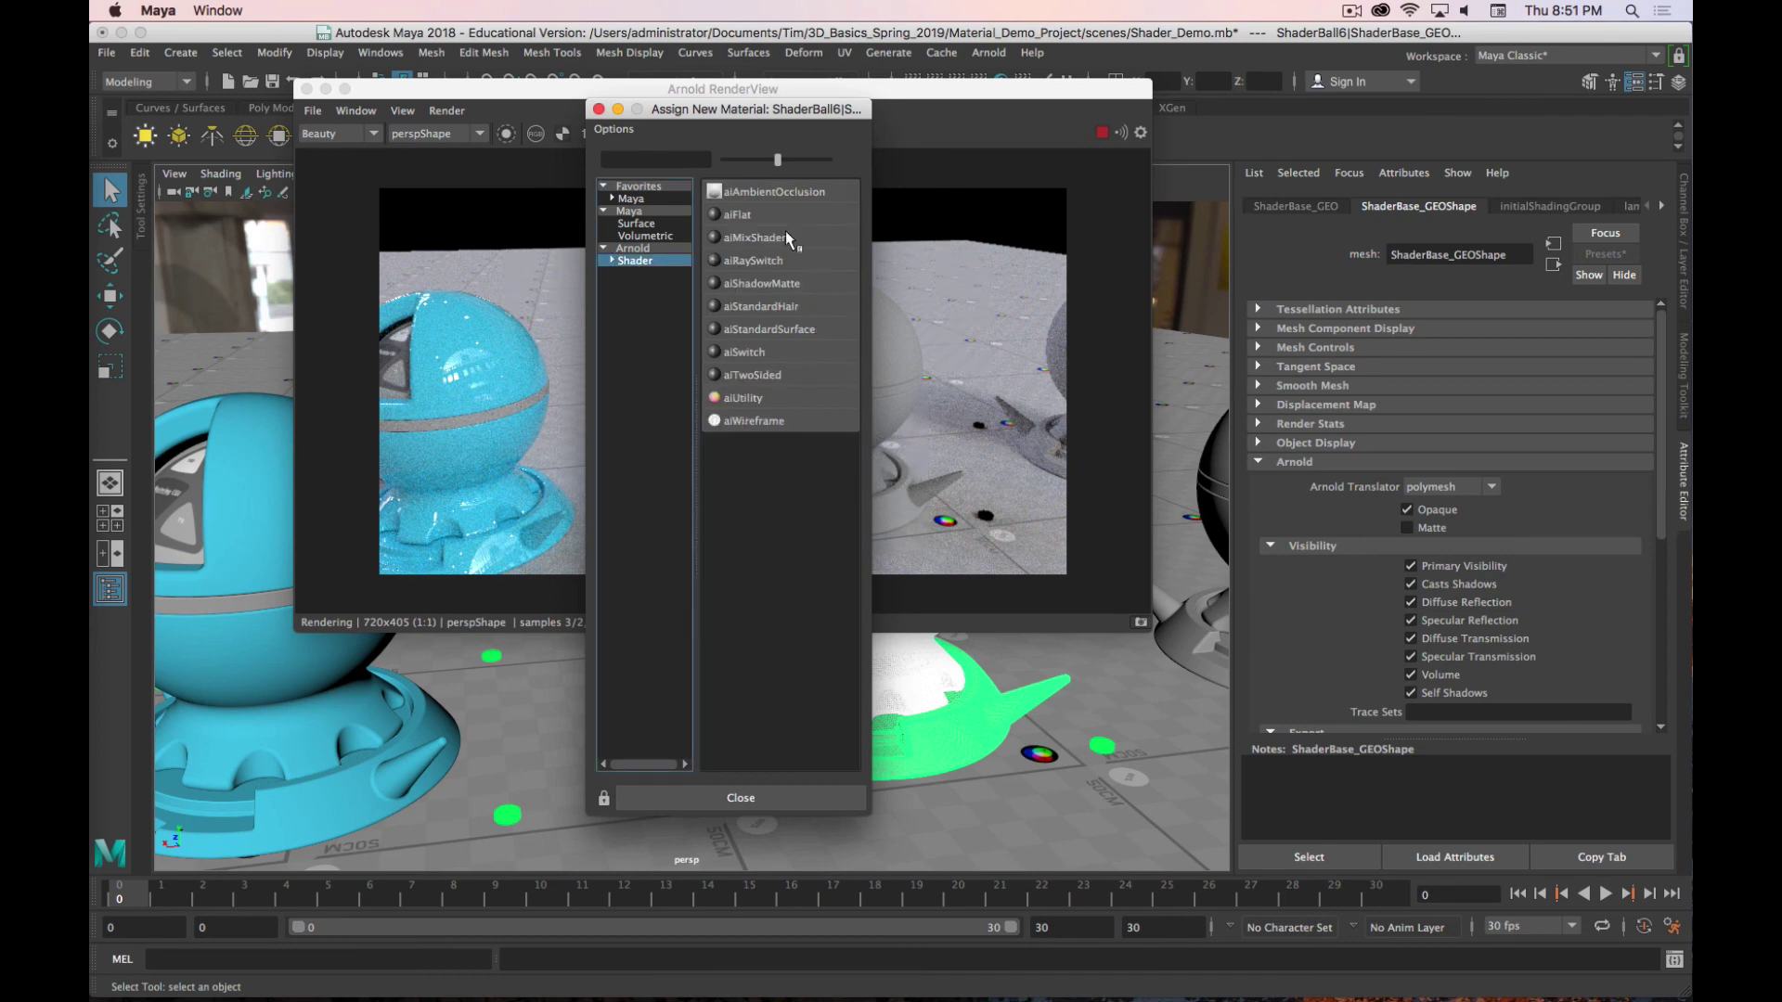
left_click(779, 329)
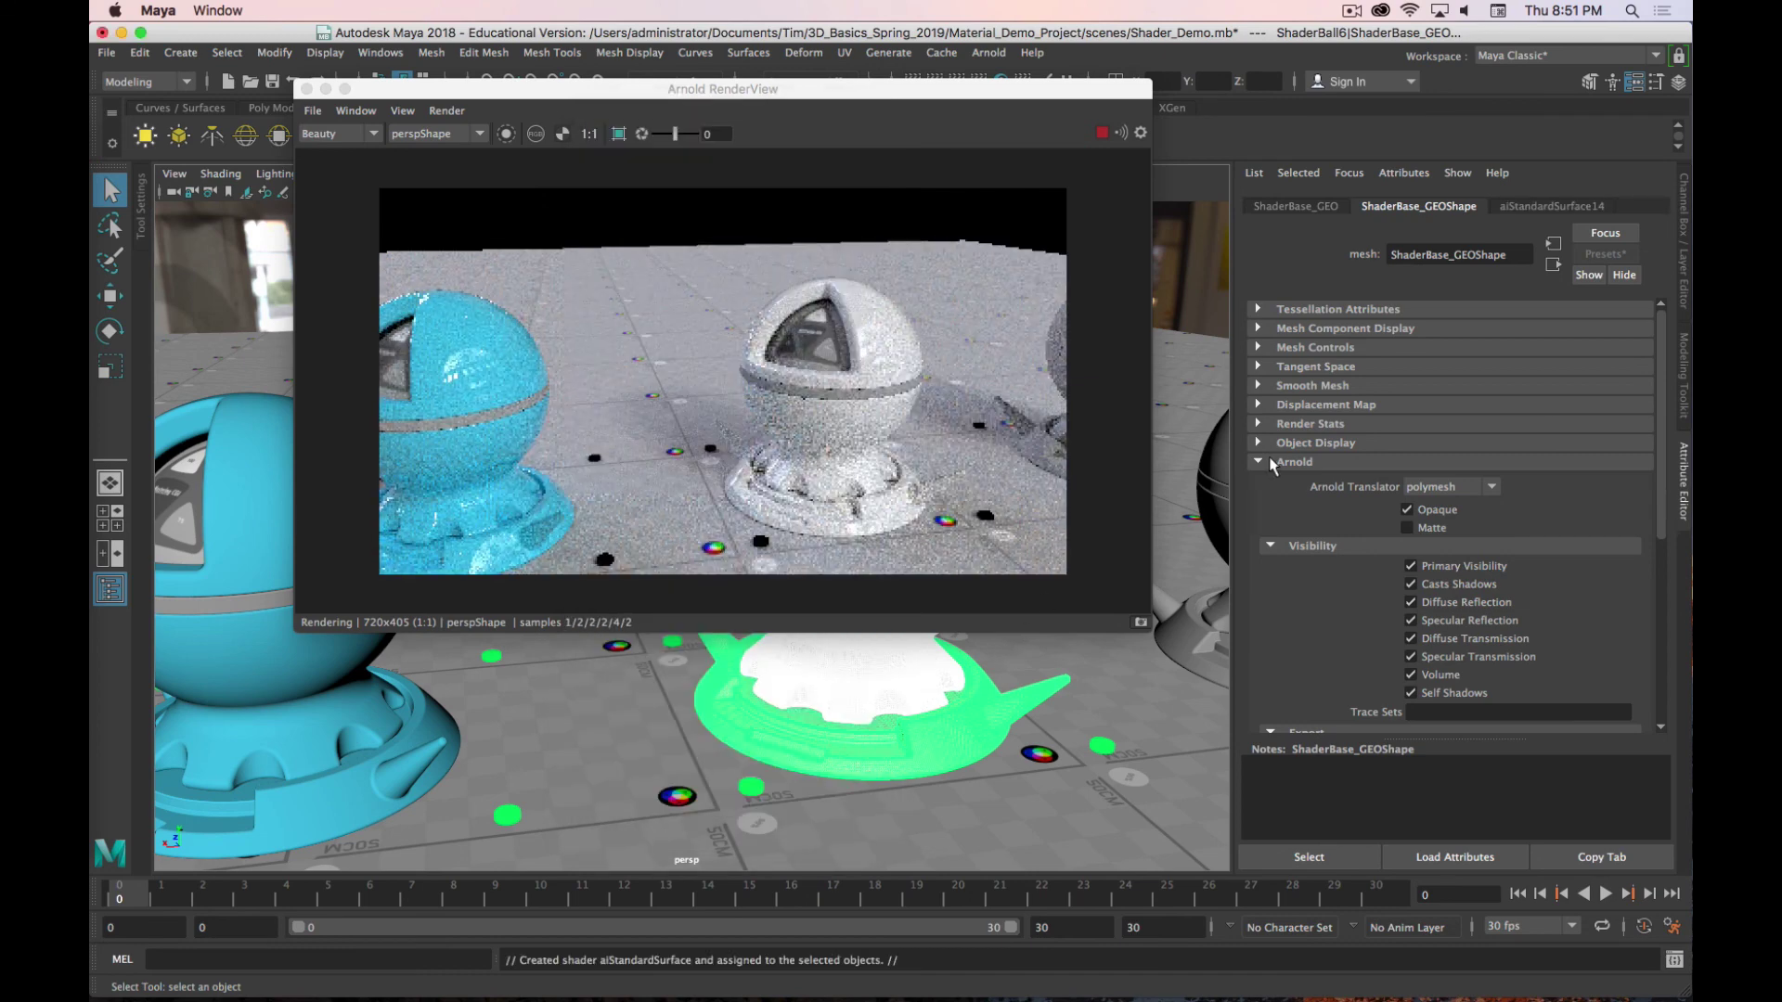
Step: Replace the new material's attributes with the Car_Paint_Metallic preset and bring both painted balls into the render
left_click(1605, 253)
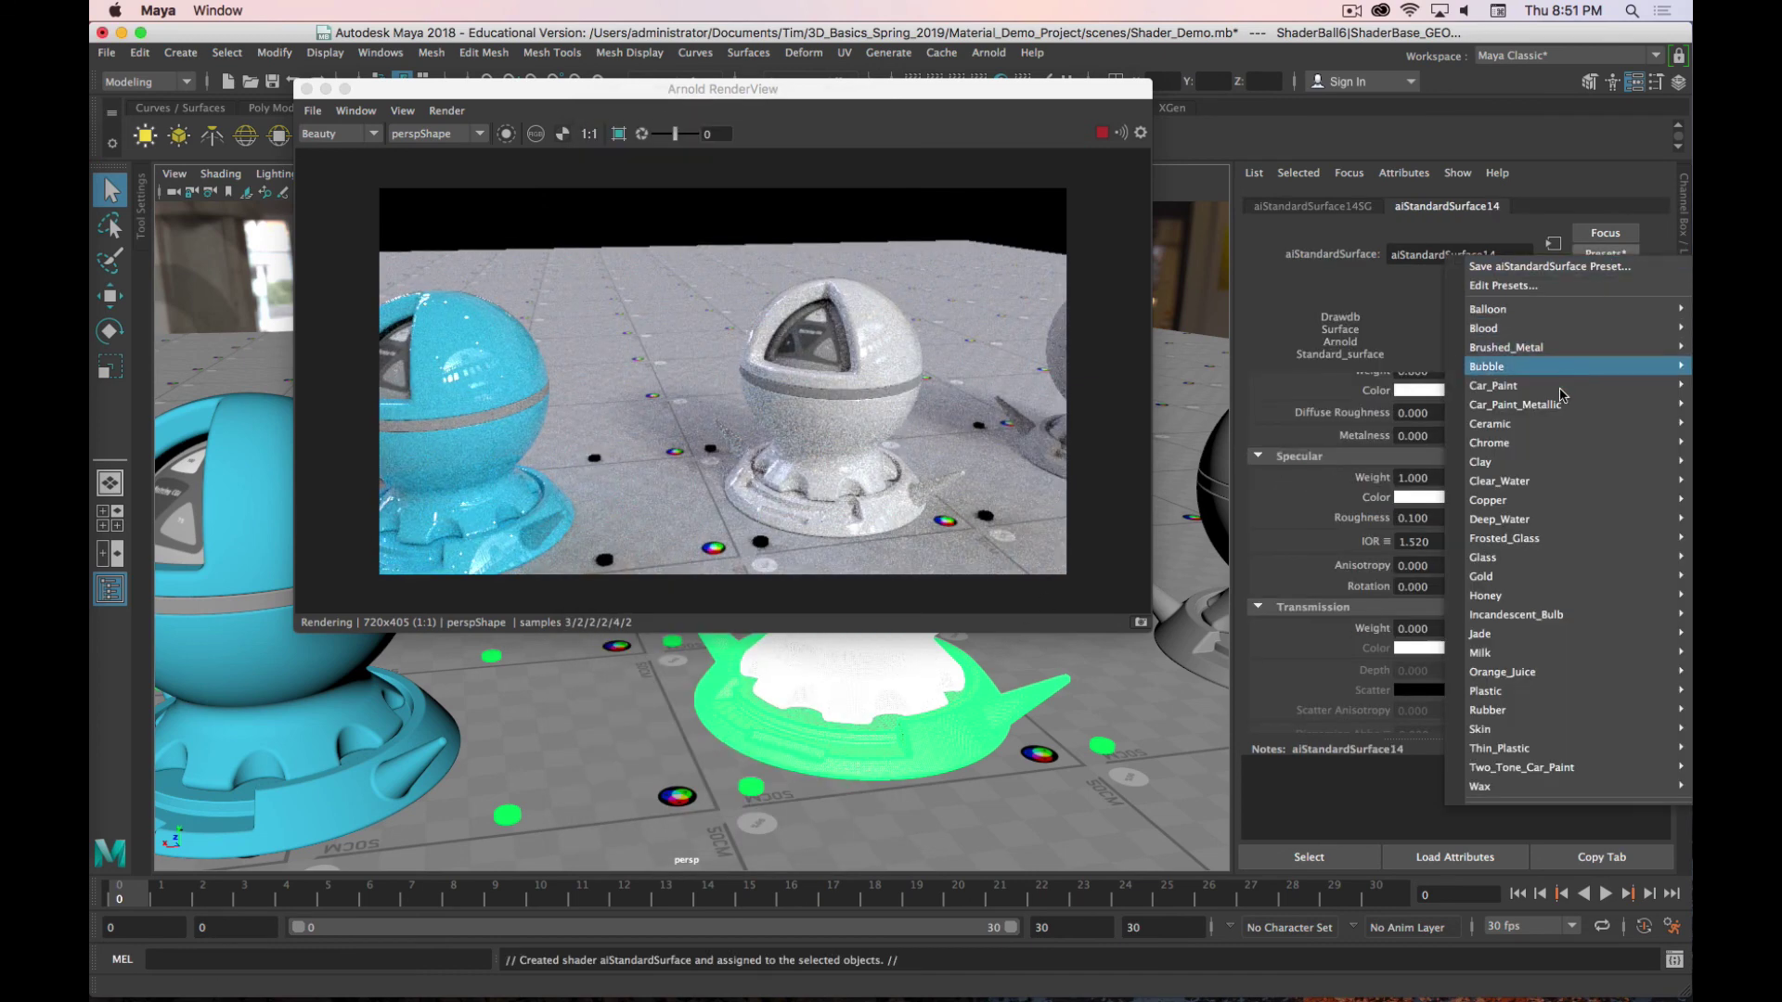
mouse_move(1568, 405)
left_click(1408, 408)
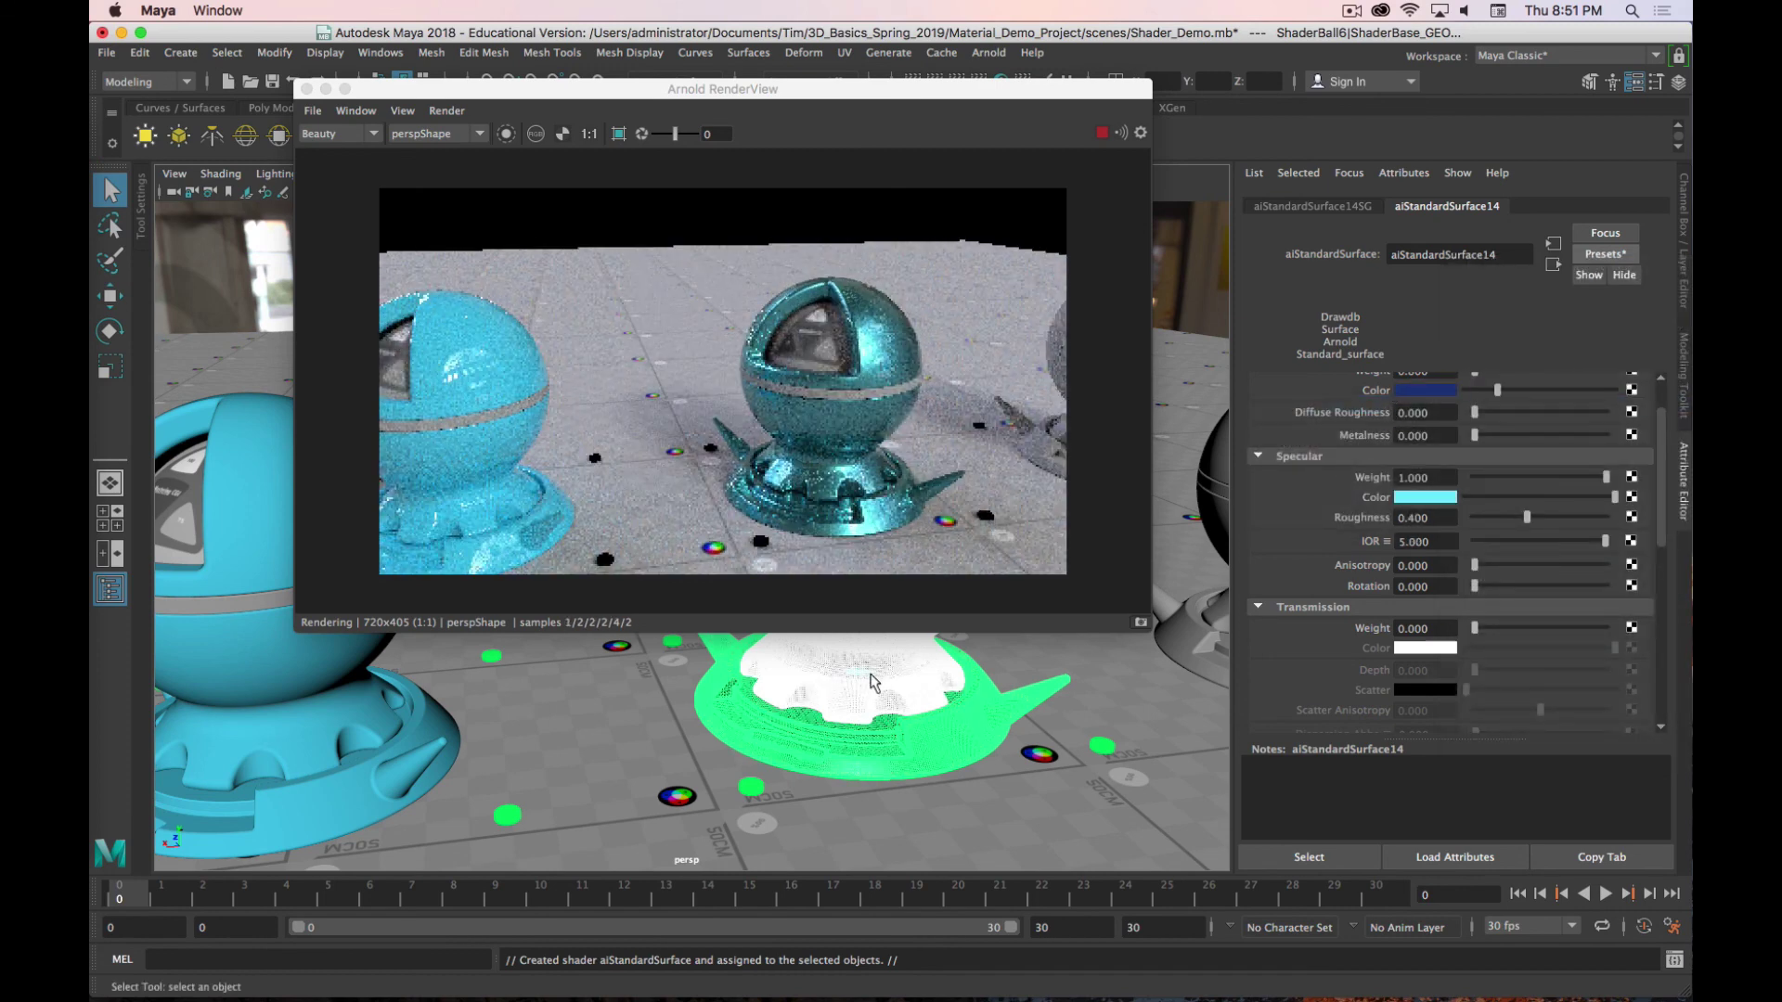
left_click_drag(541, 732, 820, 803, "alt")
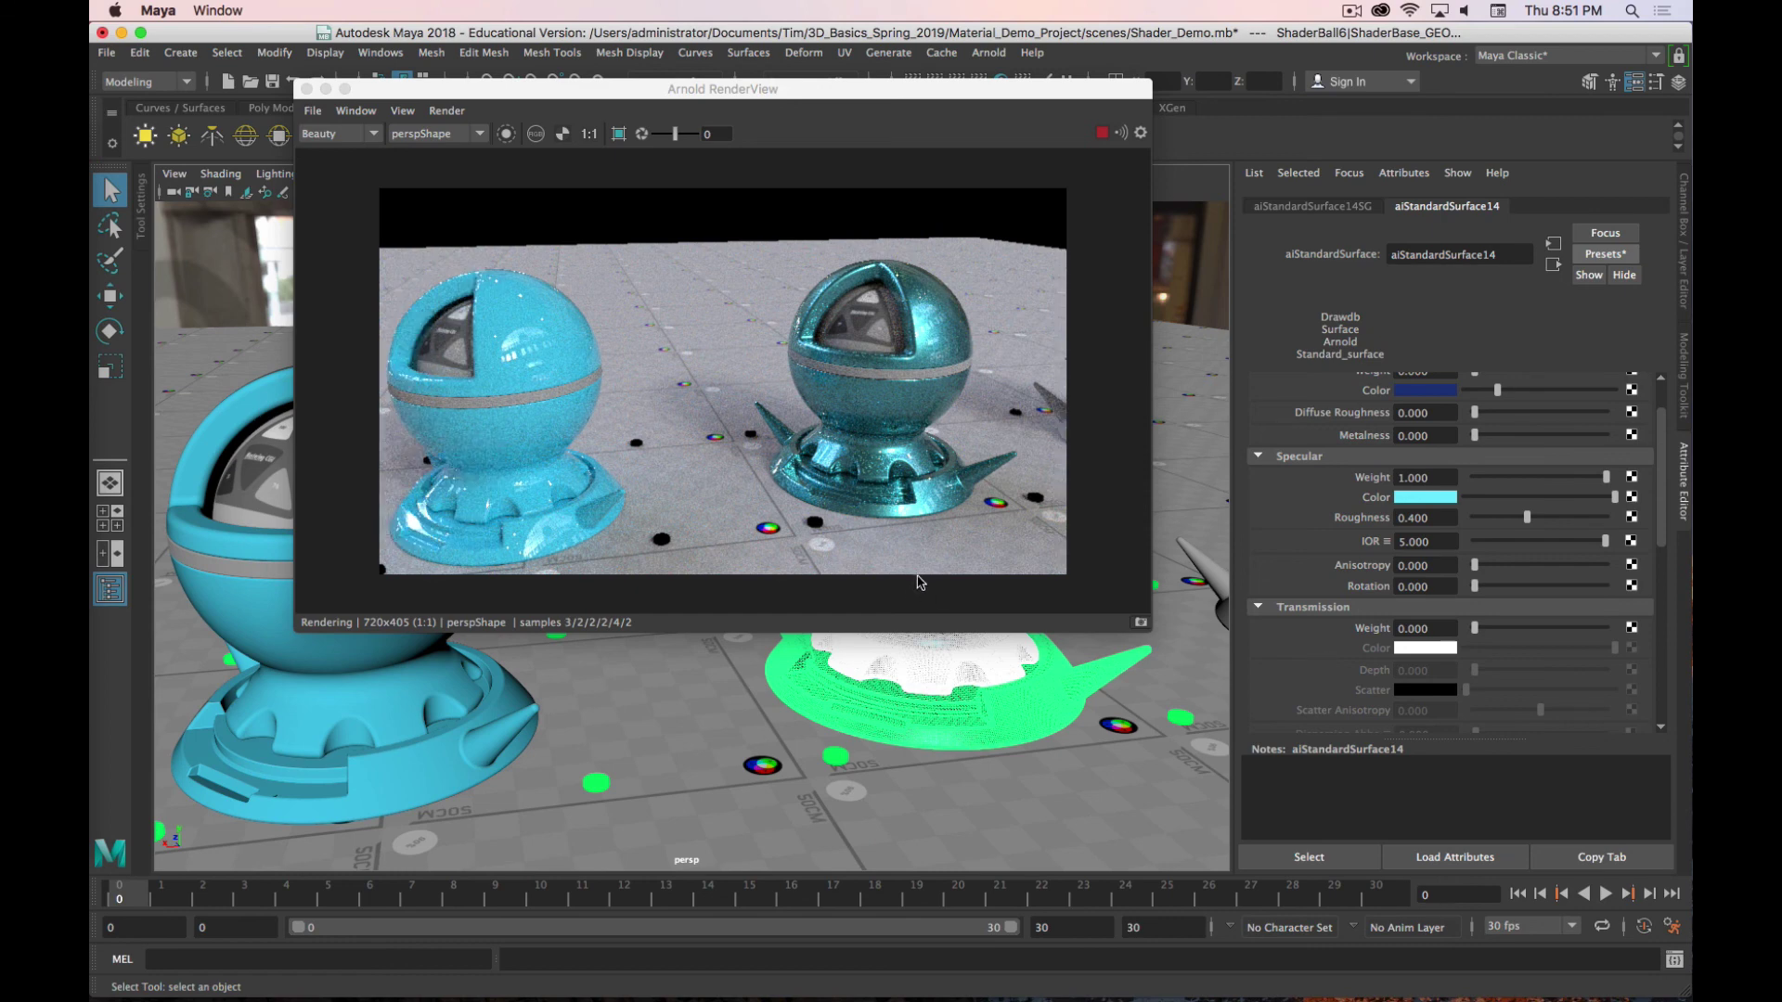
Step: Change the metallic car paint's base color to a deep red with hue 2.483 and saturation 1.000
scroll(1372, 414, "down", 5)
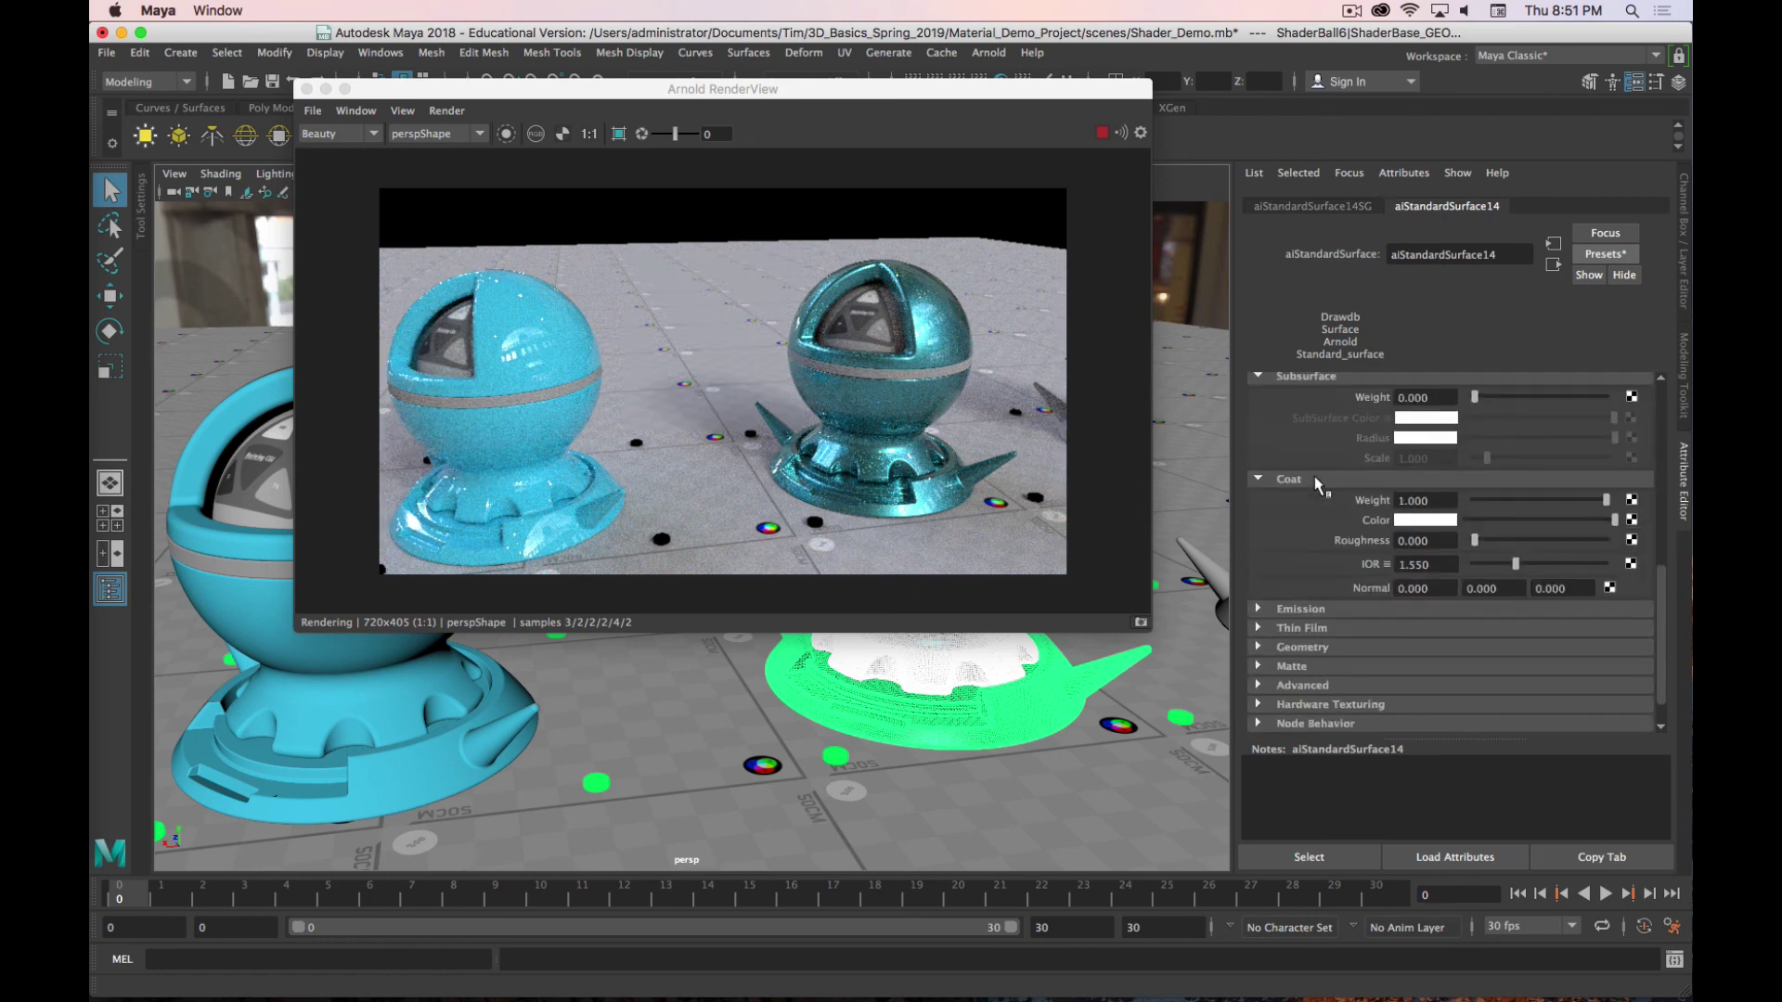
scroll(1314, 478, "up", 5)
scroll(1314, 478, "up", 2)
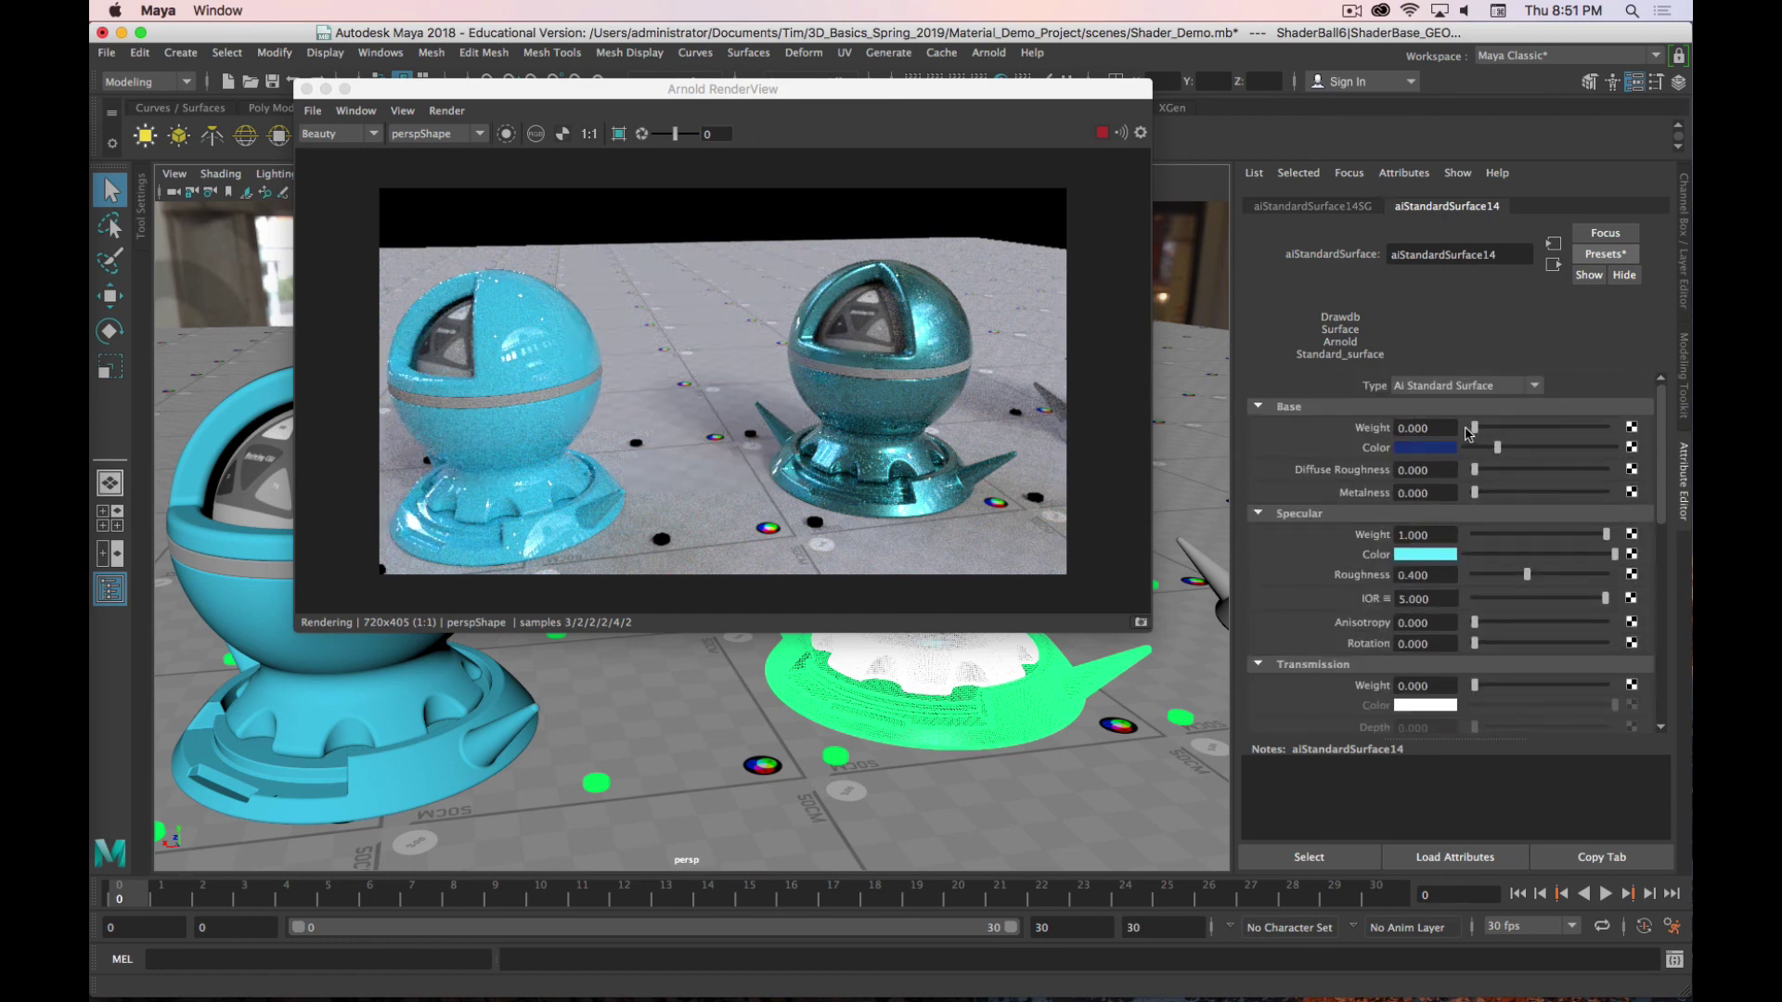
left_click(1438, 449)
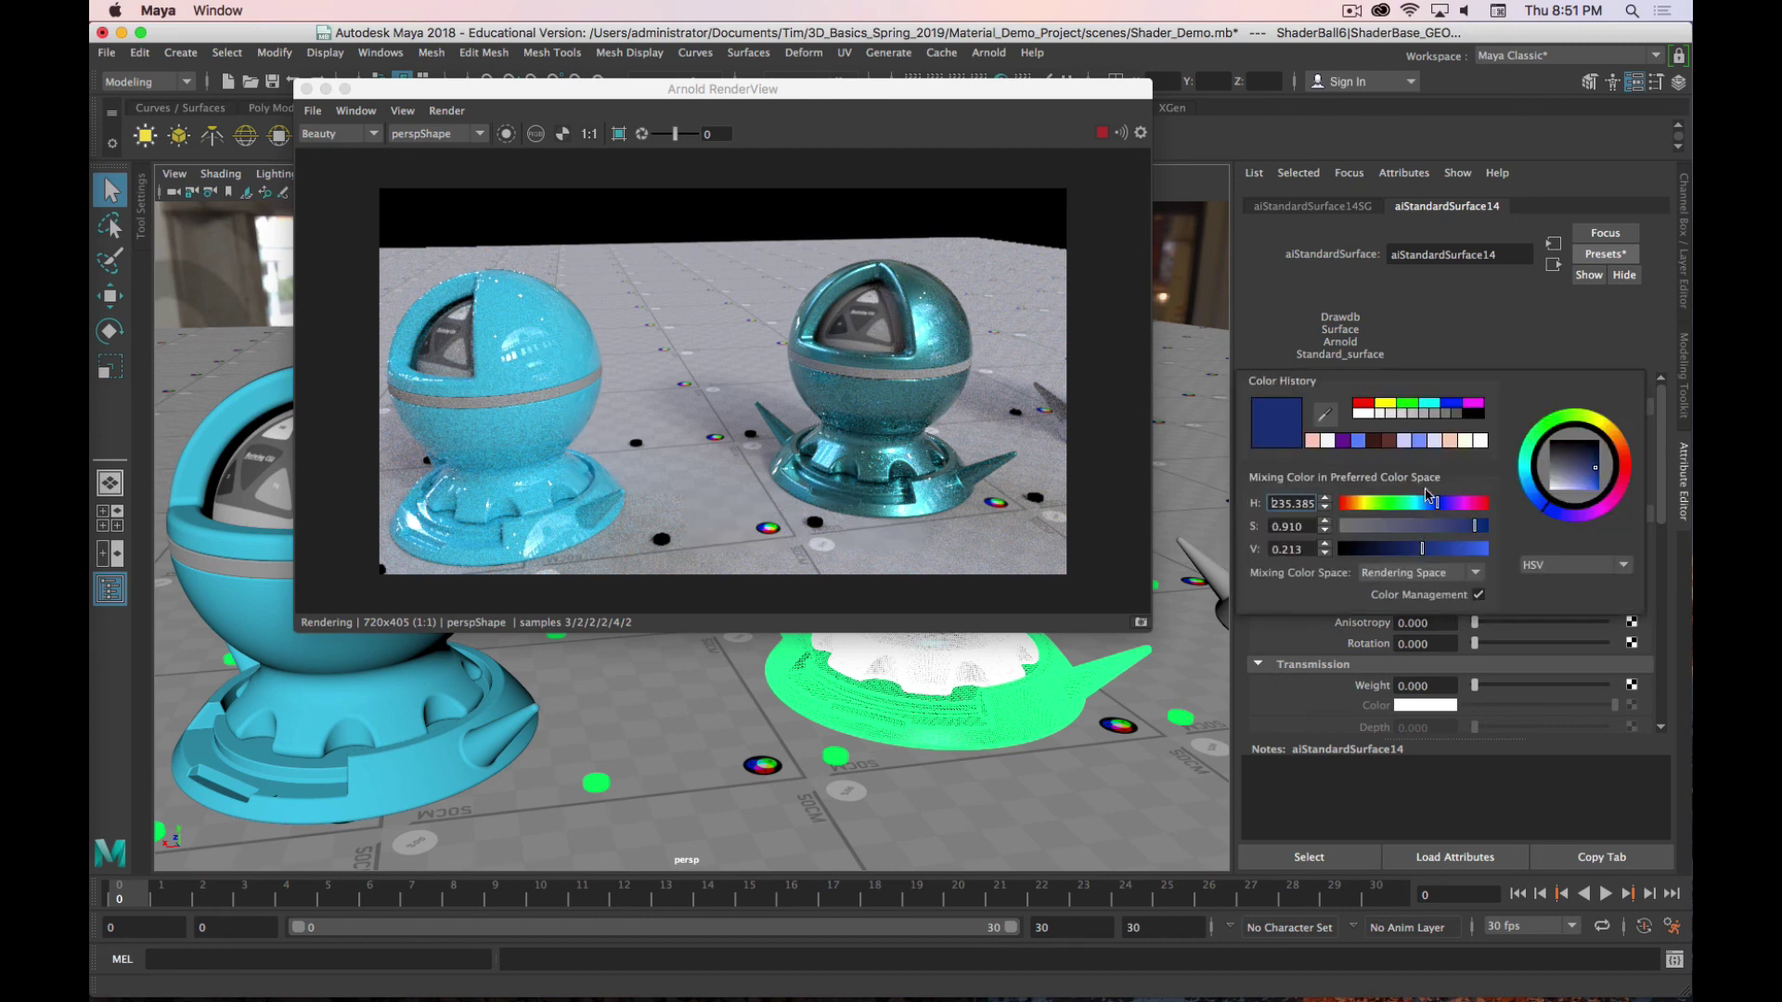
left_click_drag(1357, 504, 1489, 502)
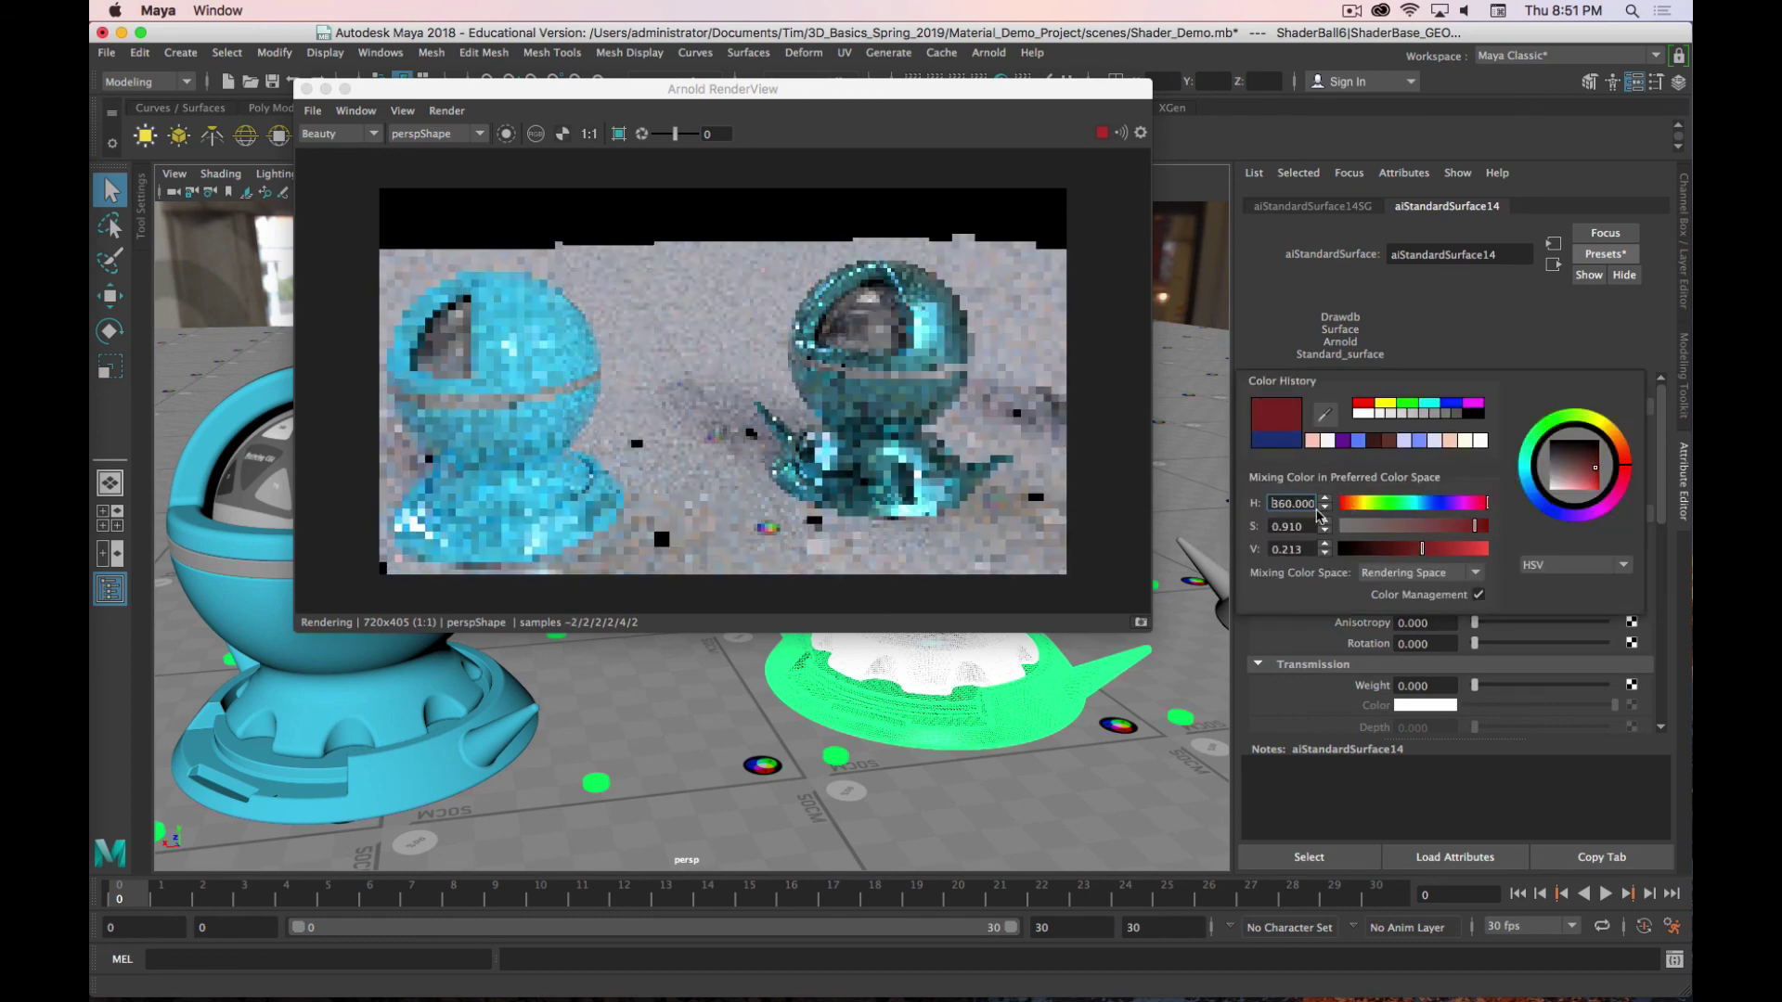
left_click(1345, 504)
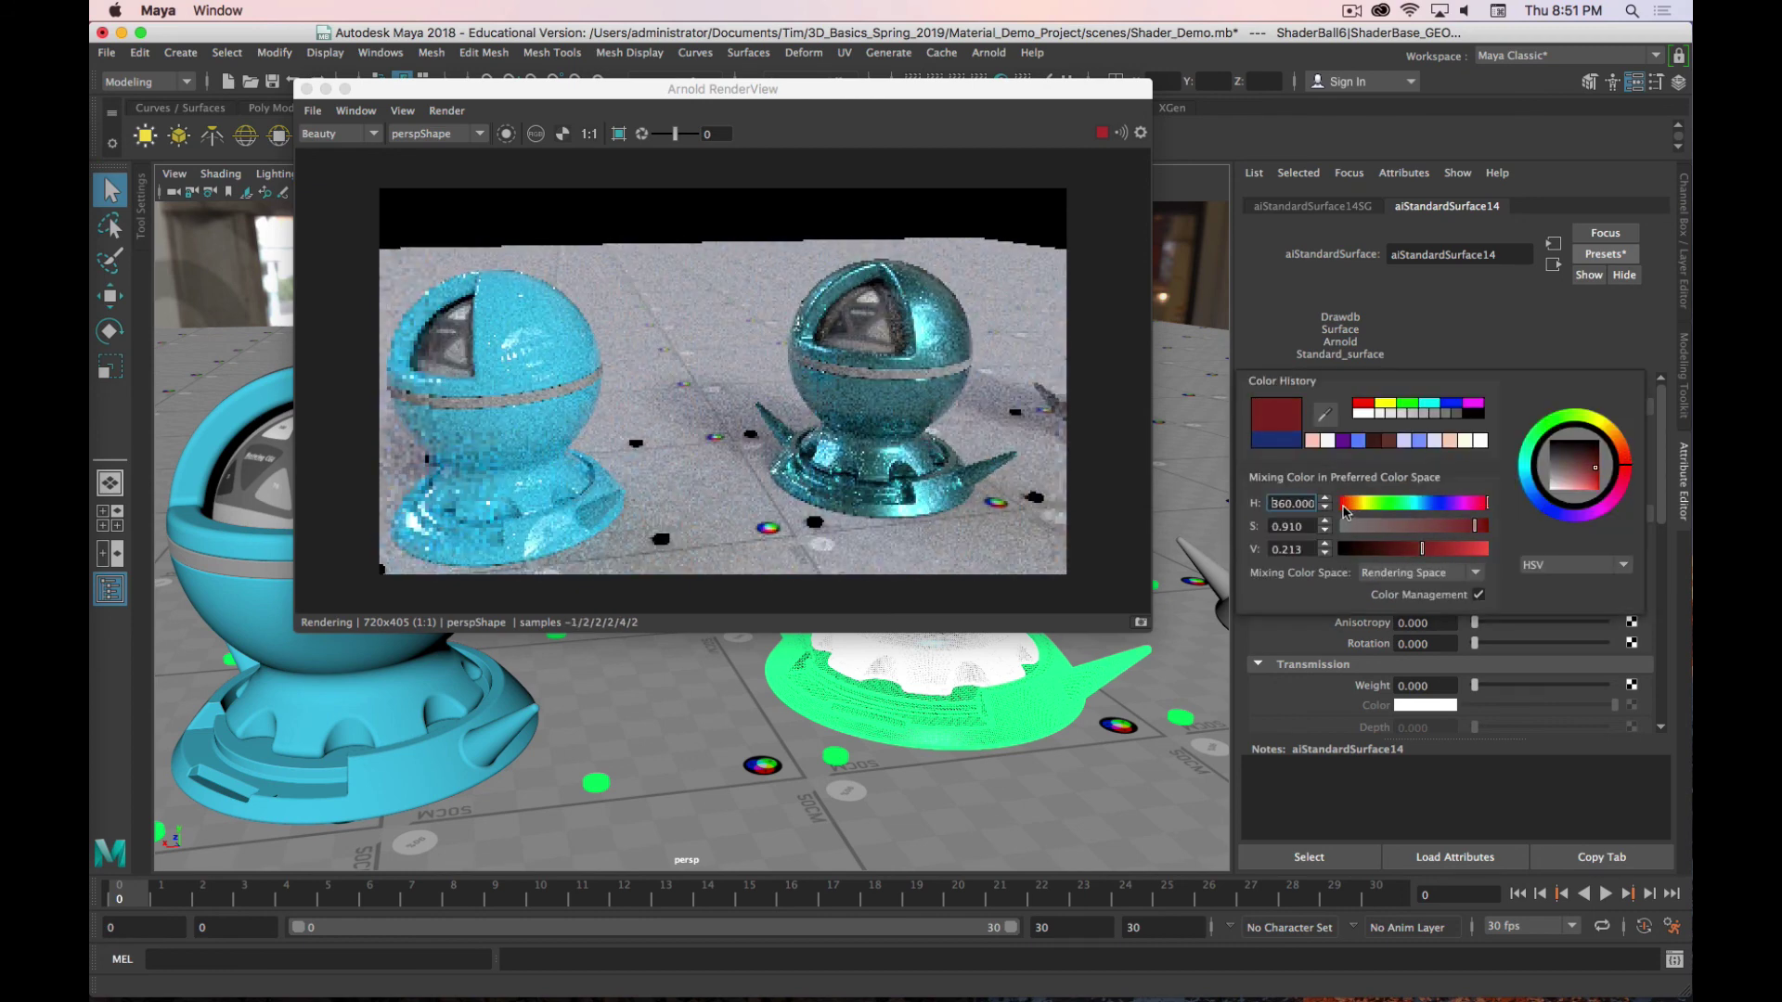
left_click(1430, 549)
left_click(1437, 549)
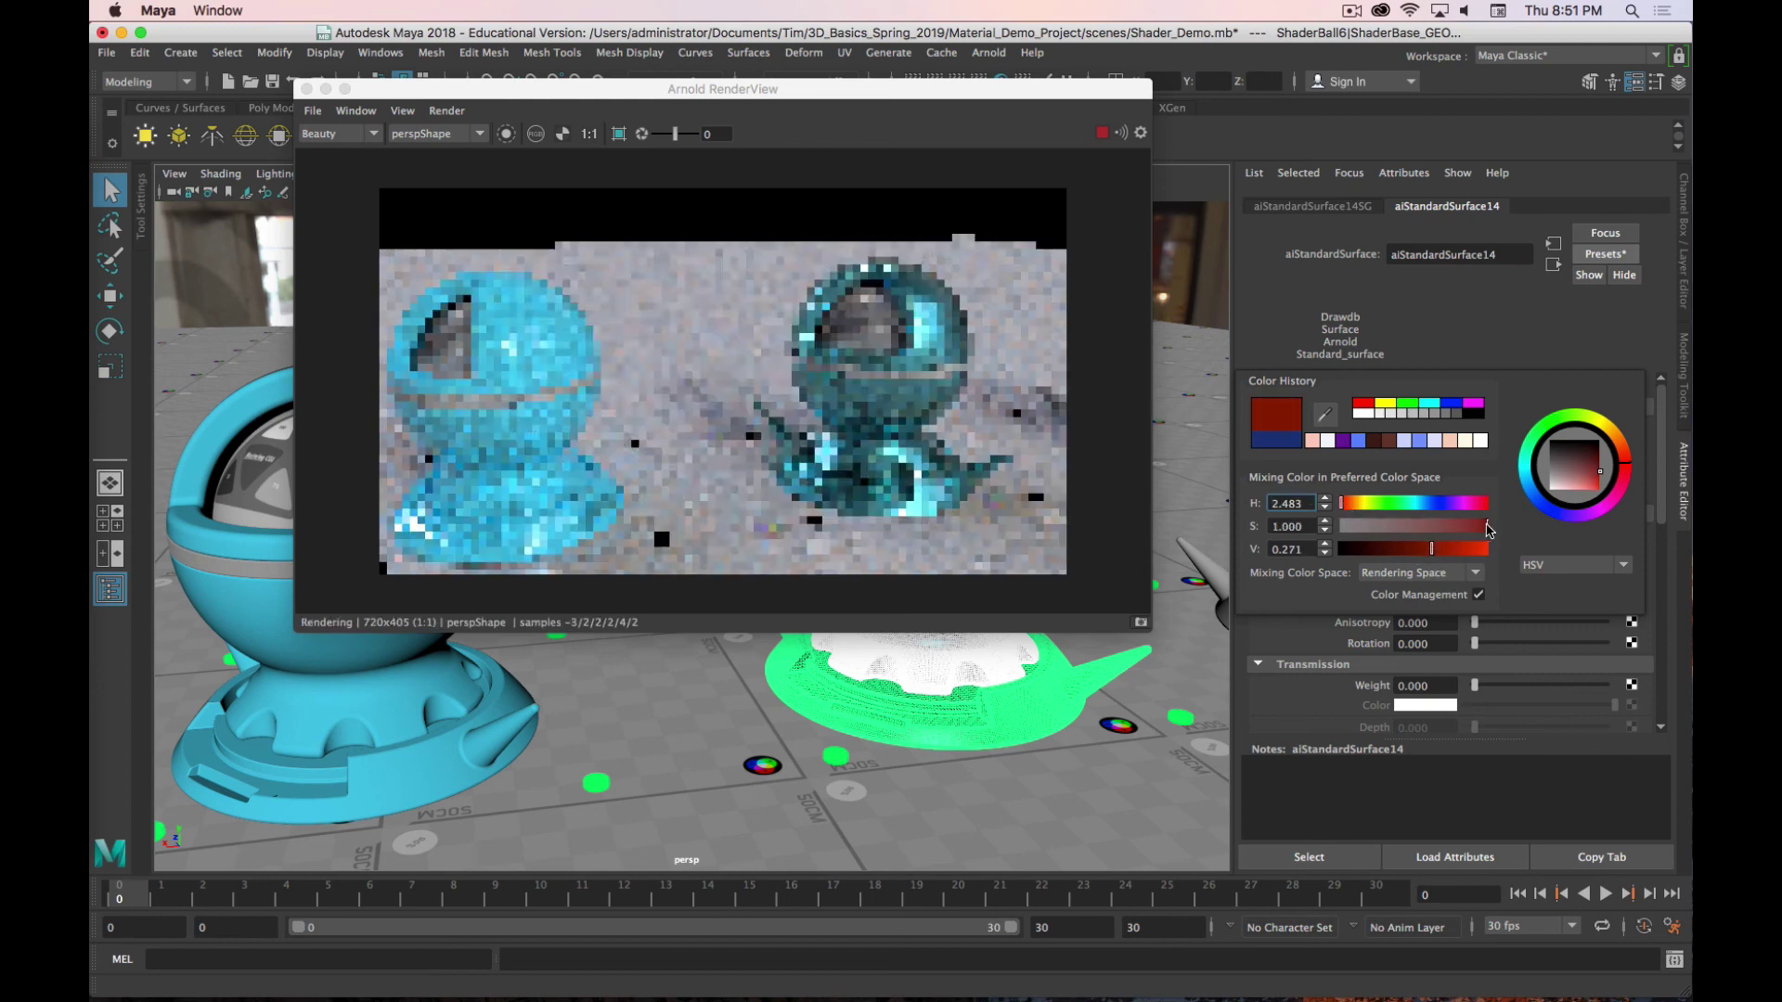
left_click(1445, 549)
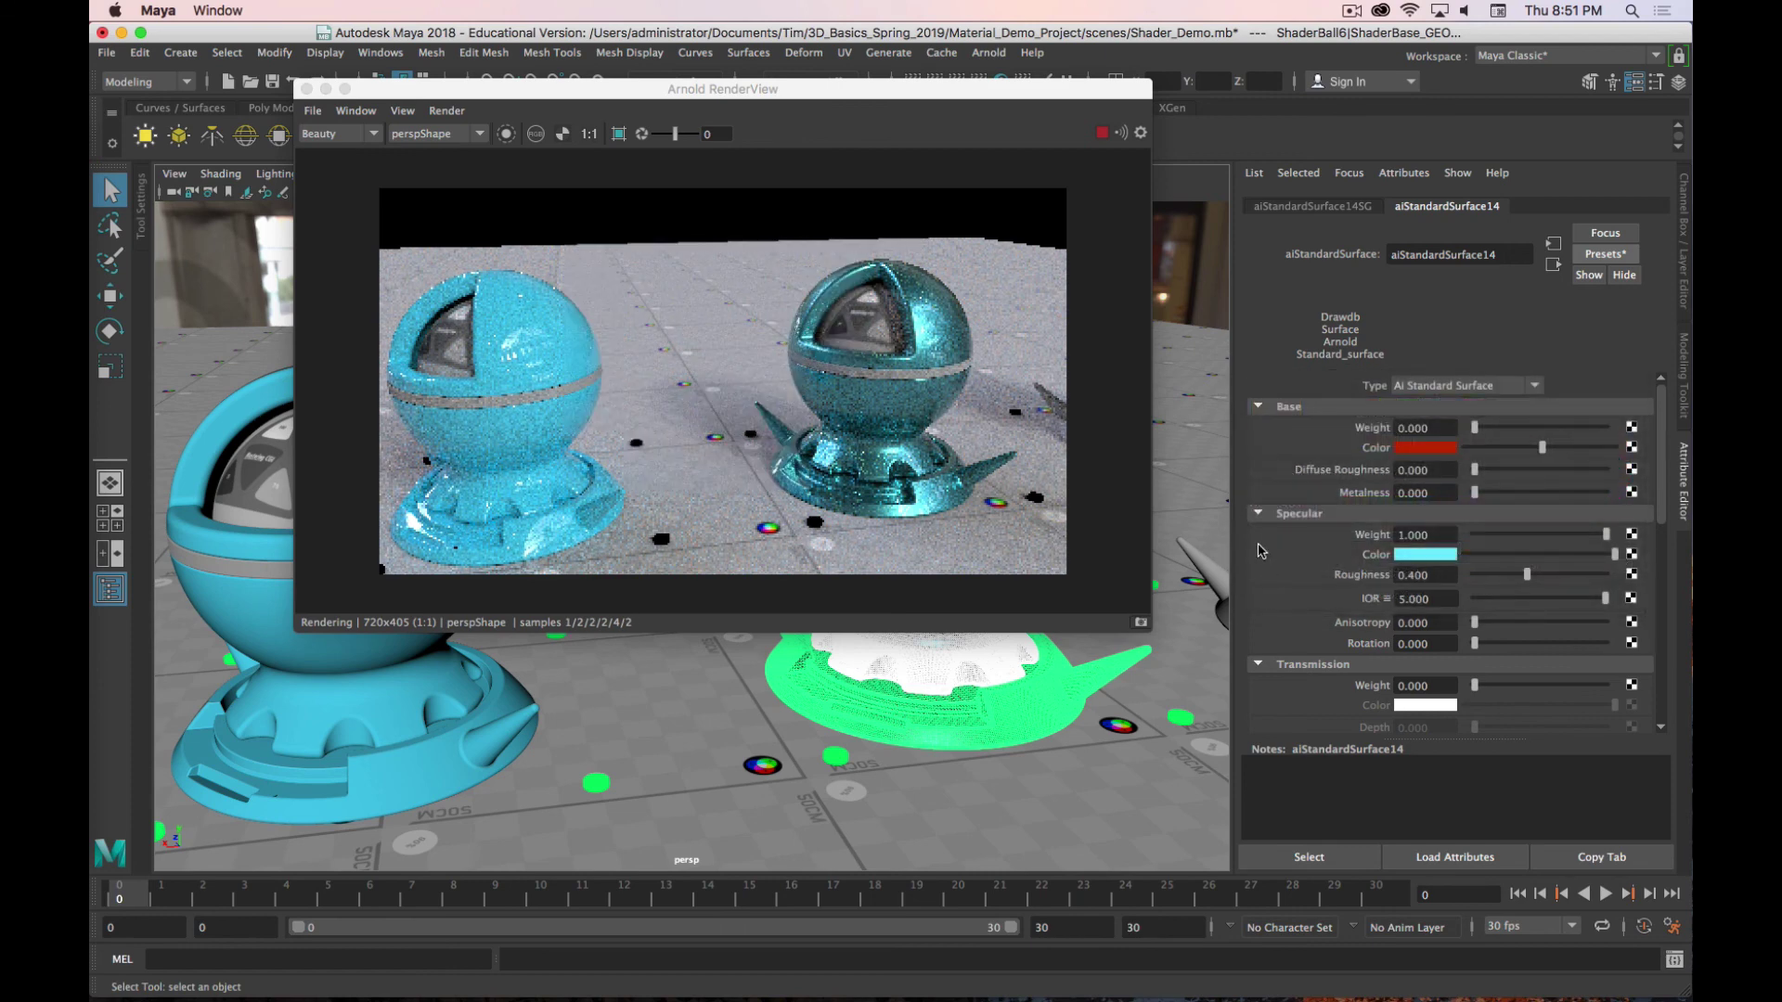
Step: Change the metallic paint's specular color to a light red with hue 360, saturation 0.788 and value 1.000
left_click(1434, 553)
left_click_drag(1414, 608, 1341, 603)
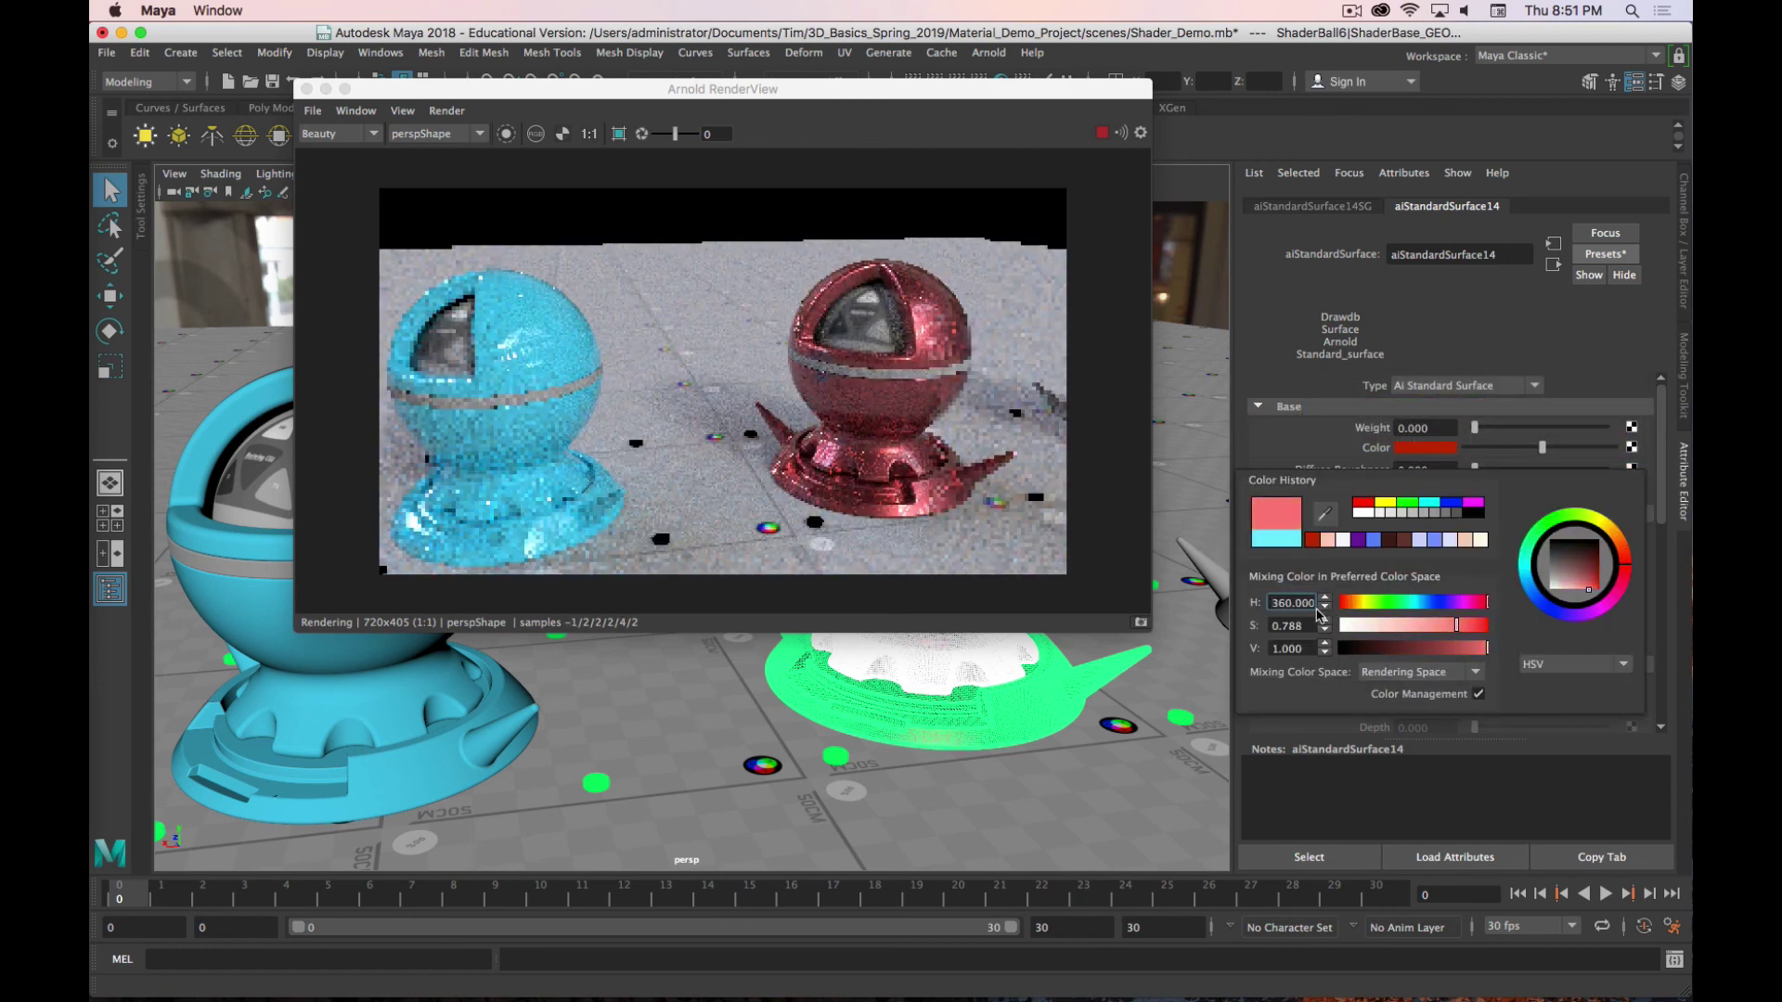
scroll(1276, 608, "down", 2)
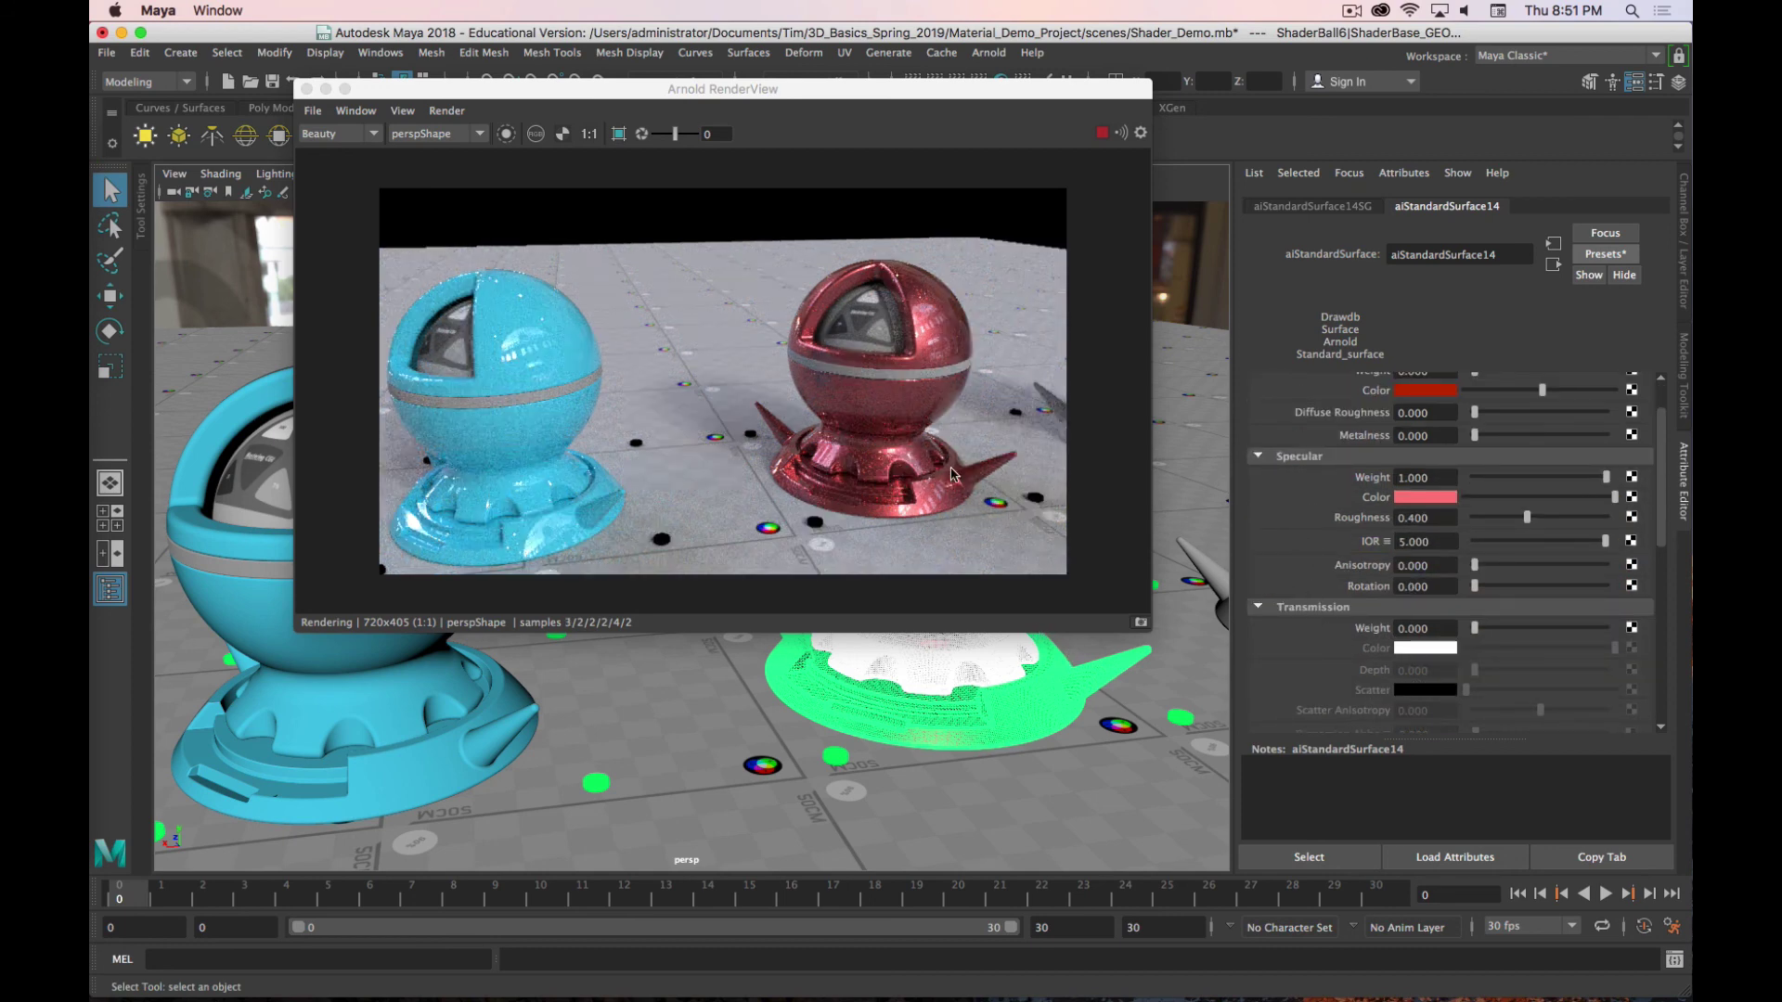
Step: Inspect the red metallic ball close up in the render from several angles and close the render view
right_click_drag(1009, 693, 1013, 691, "alt")
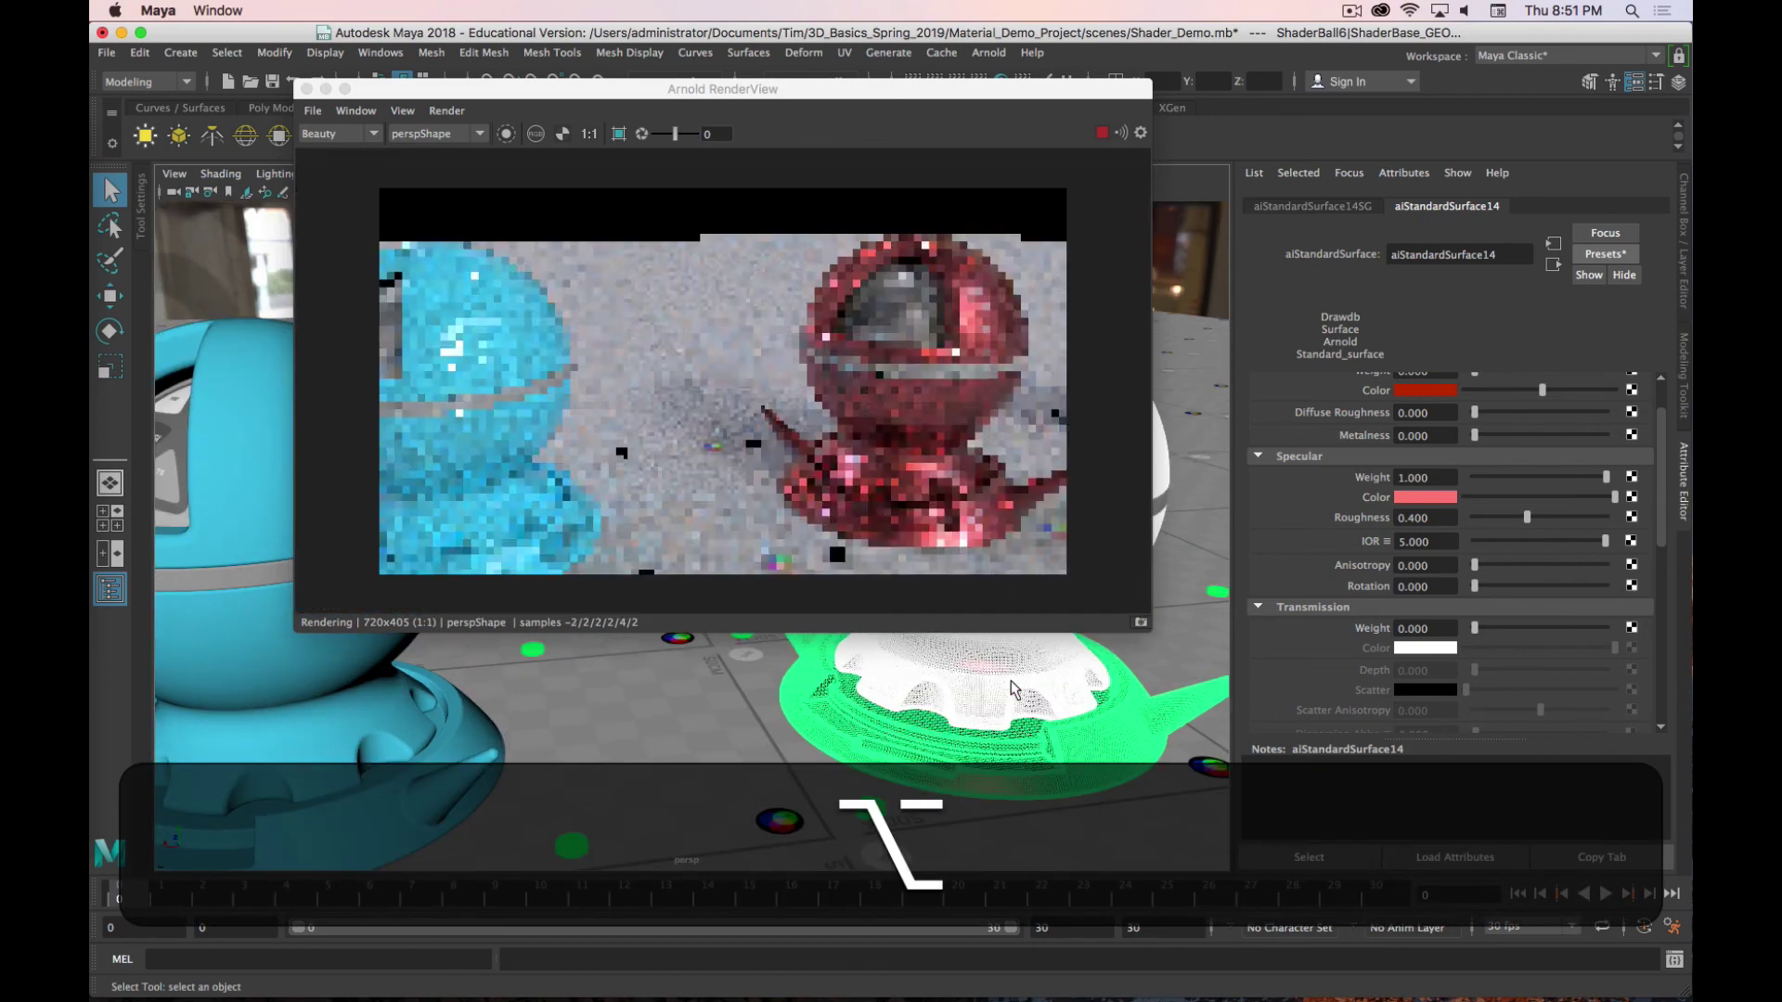
left_click_drag(1014, 691, 570, 752, "alt")
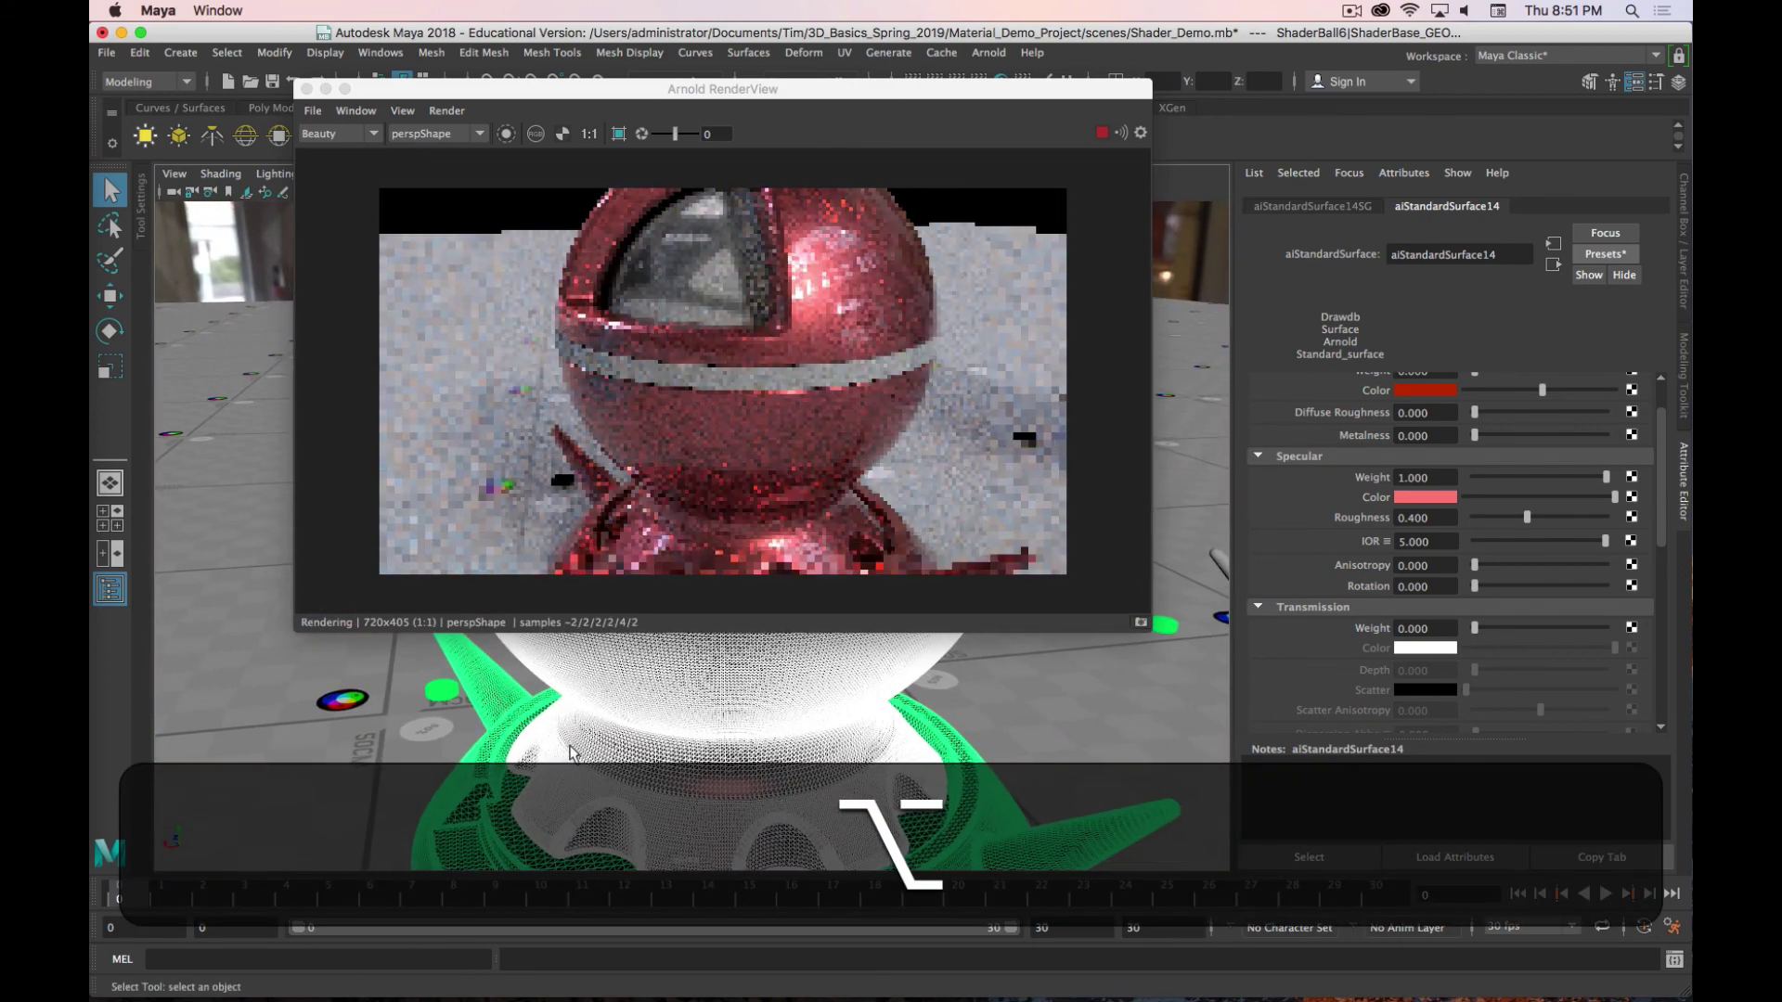
left_click_drag(951, 747, 770, 754, "alt")
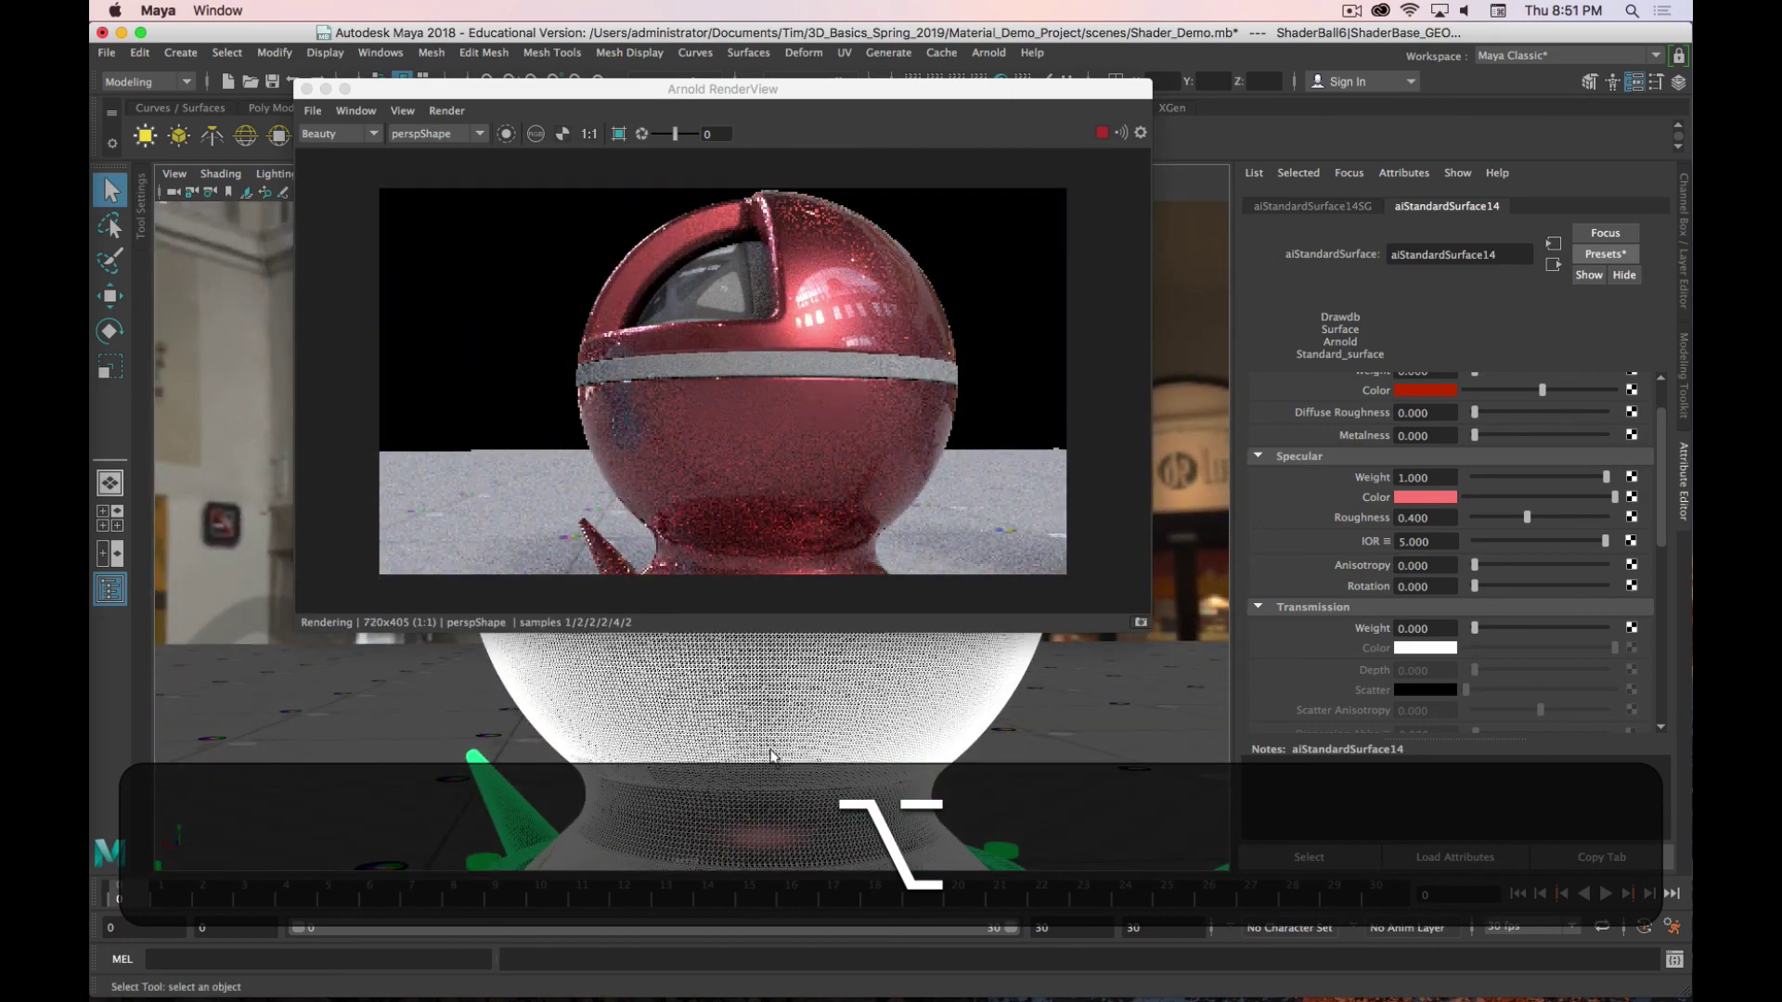
right_click_drag(770, 753, 801, 634, "alt")
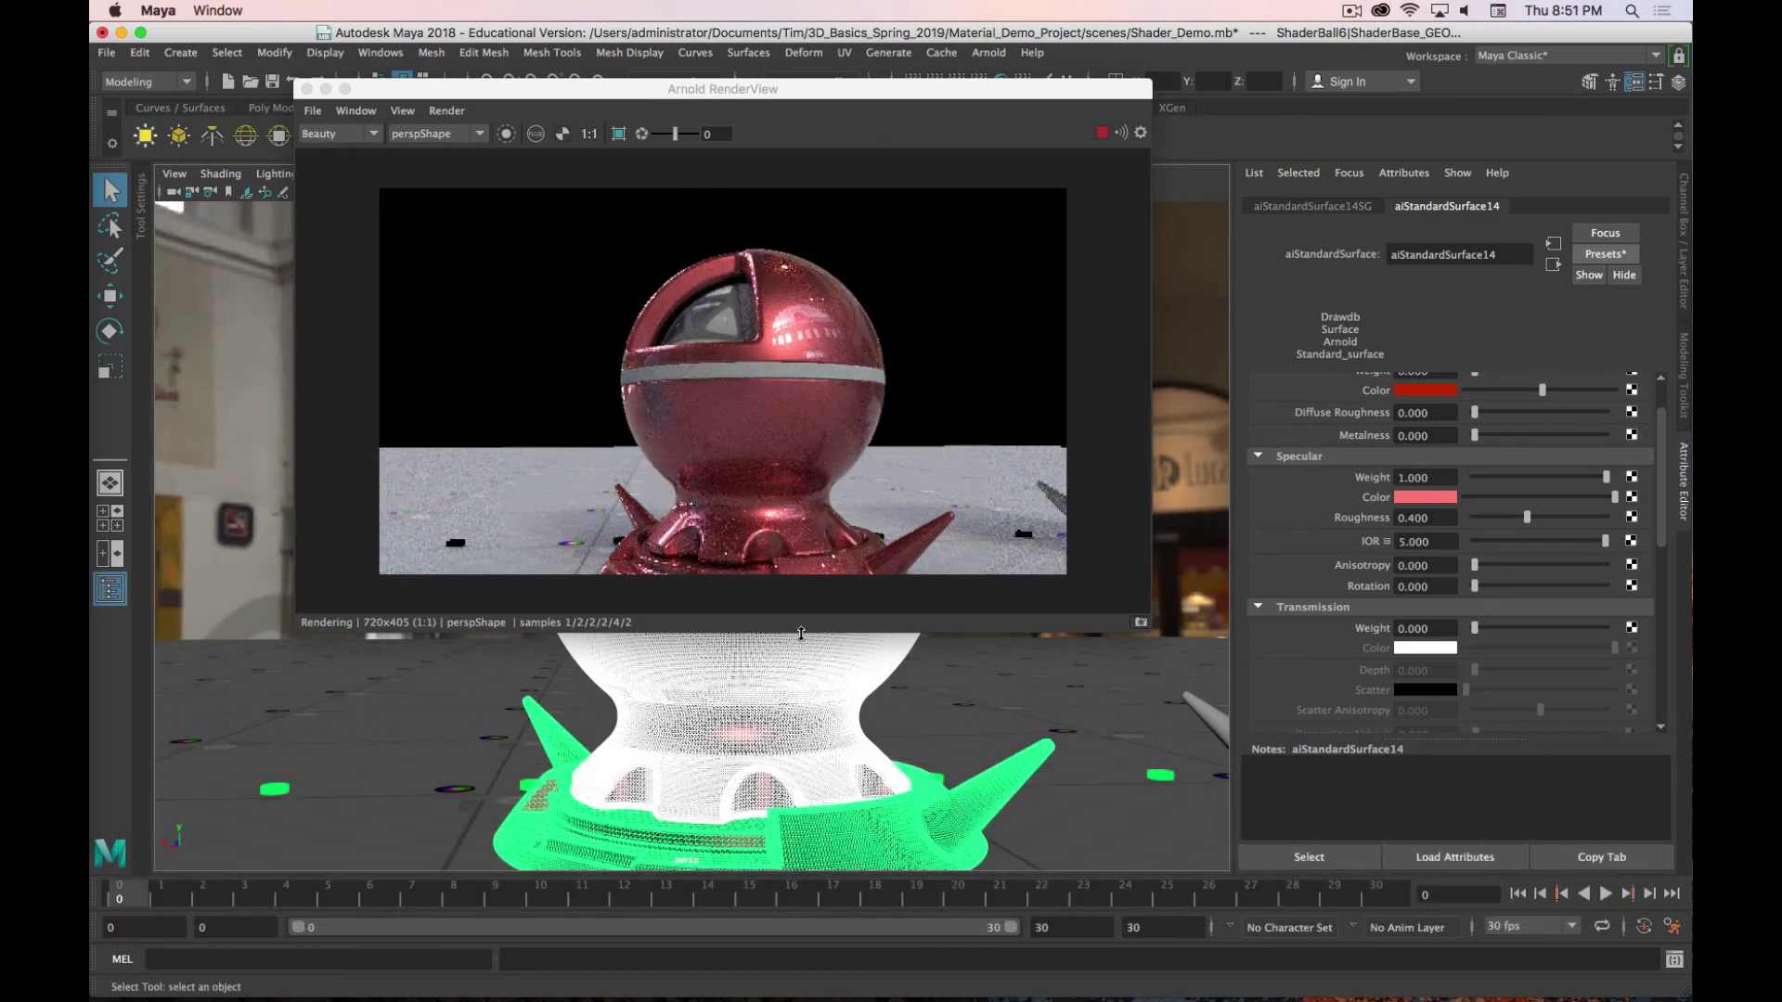
key("super+period")
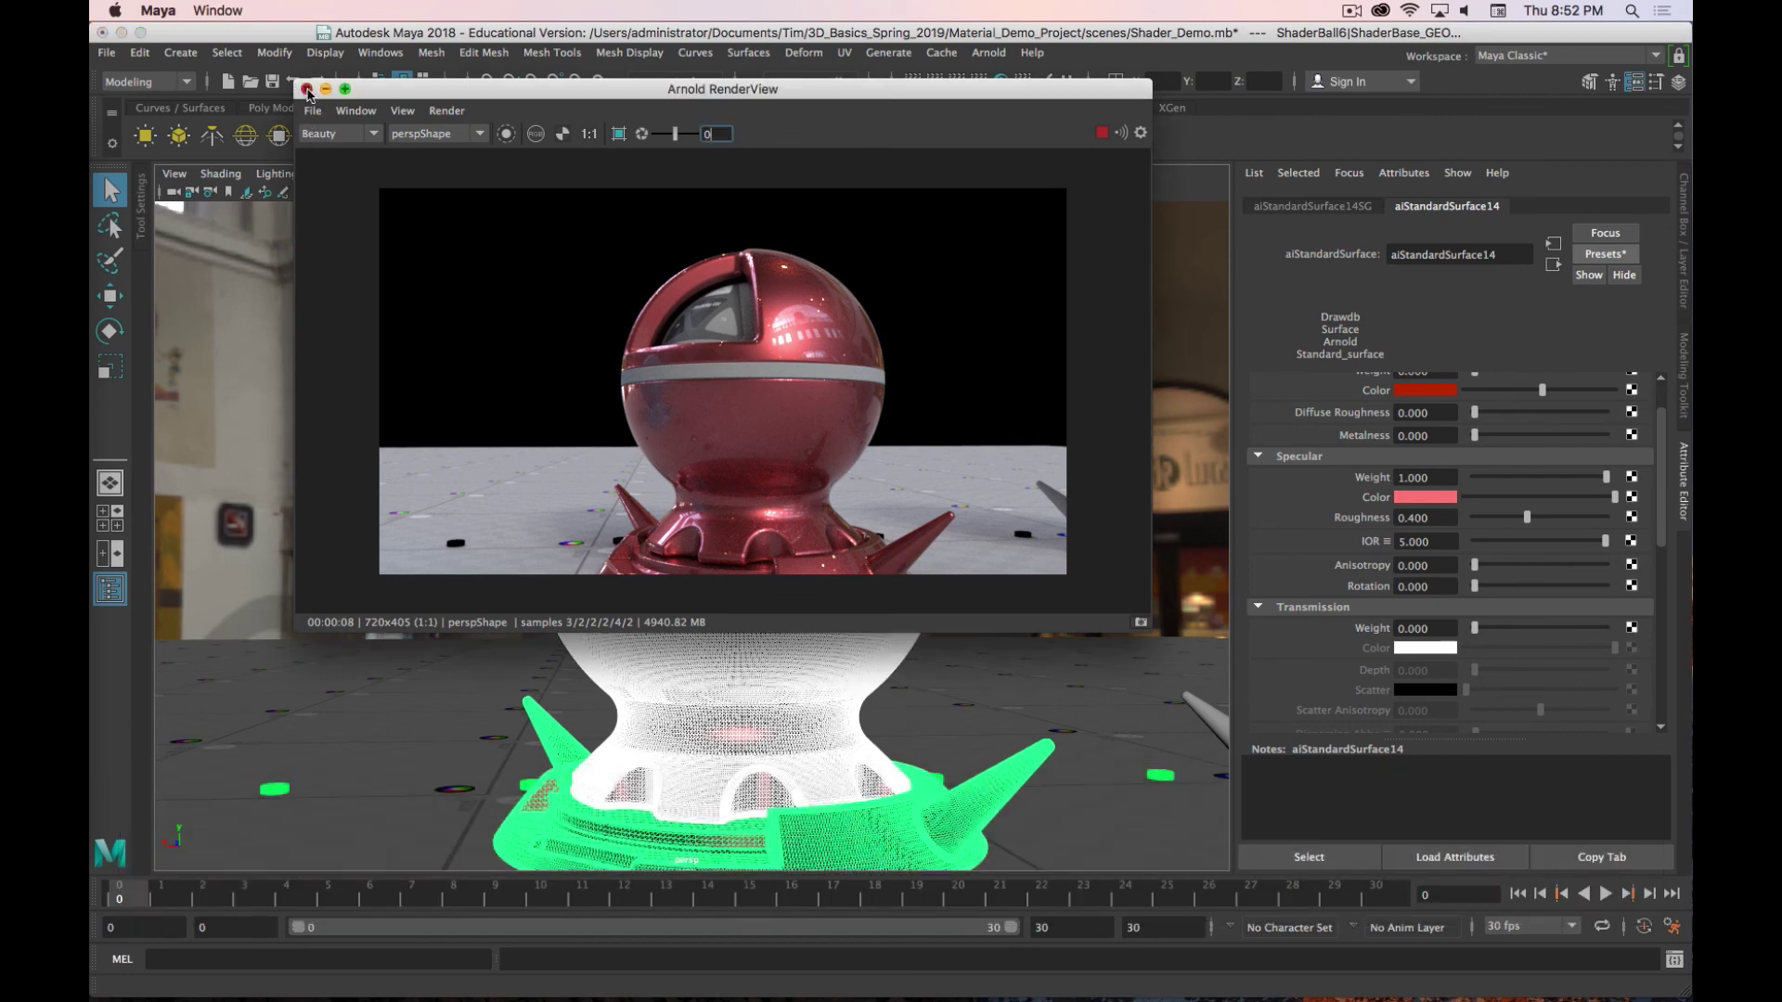
left_click(306, 89)
Step: Set the render image size to the HD_720 preset in the render settings
left_click(979, 82)
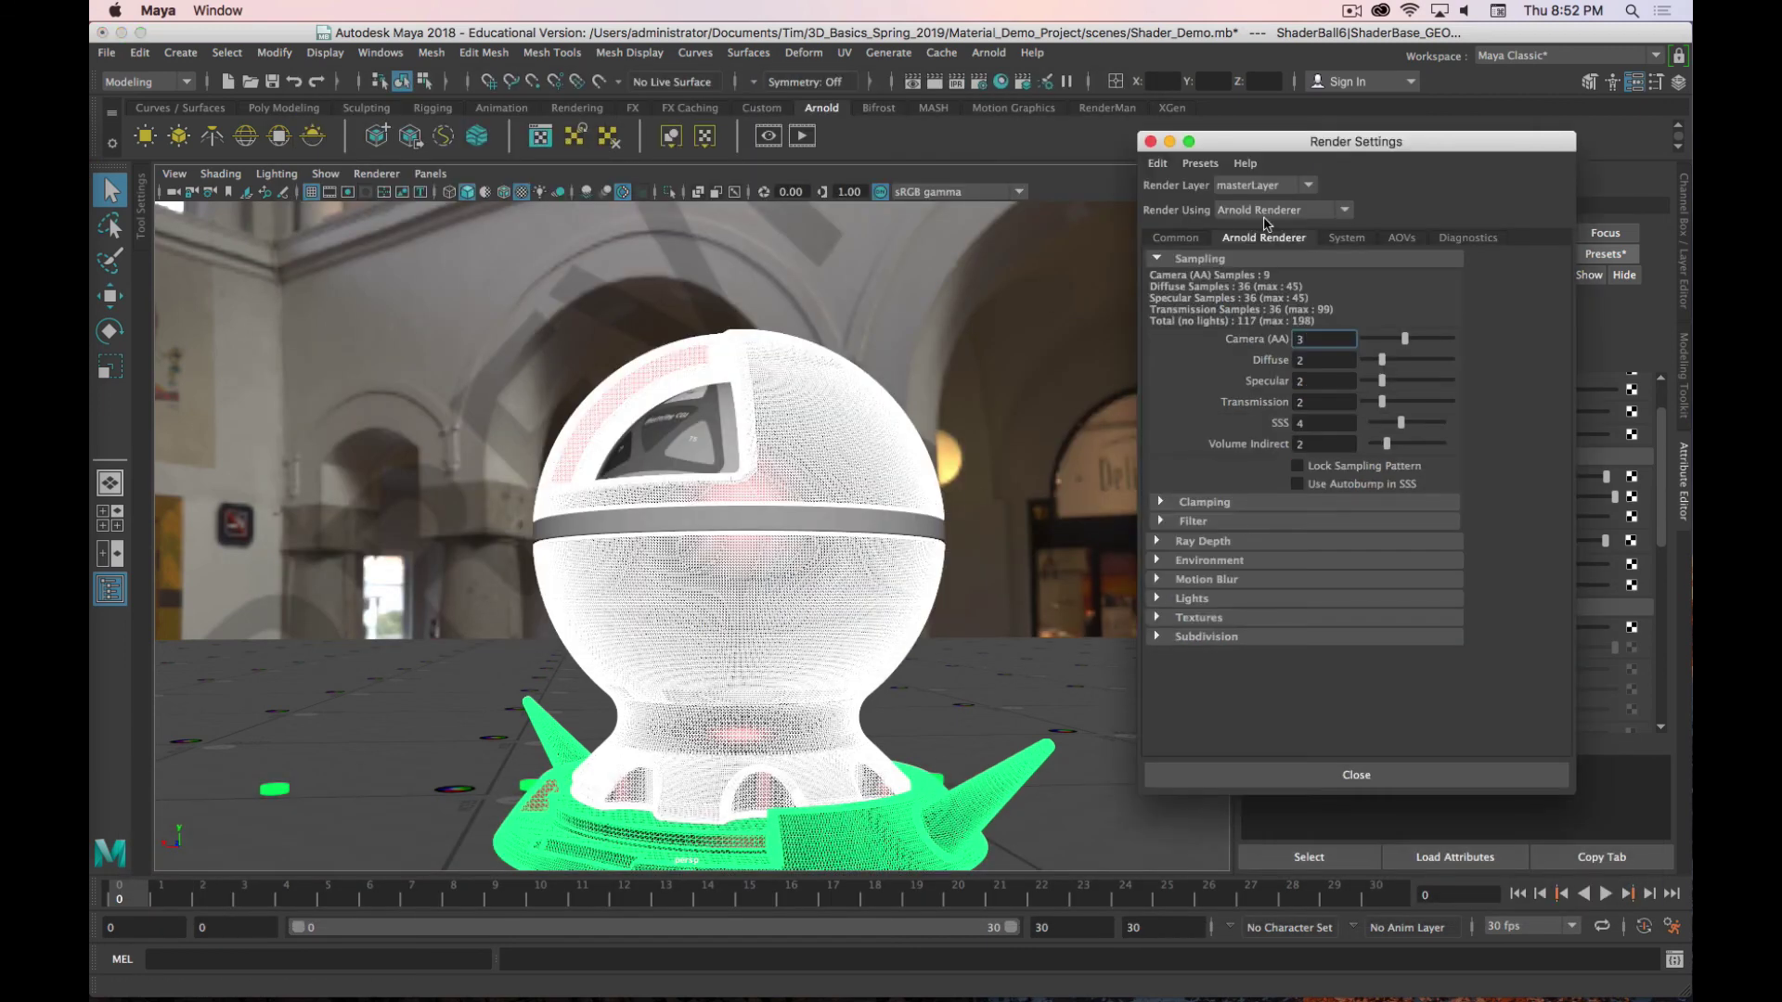
left_click(1175, 238)
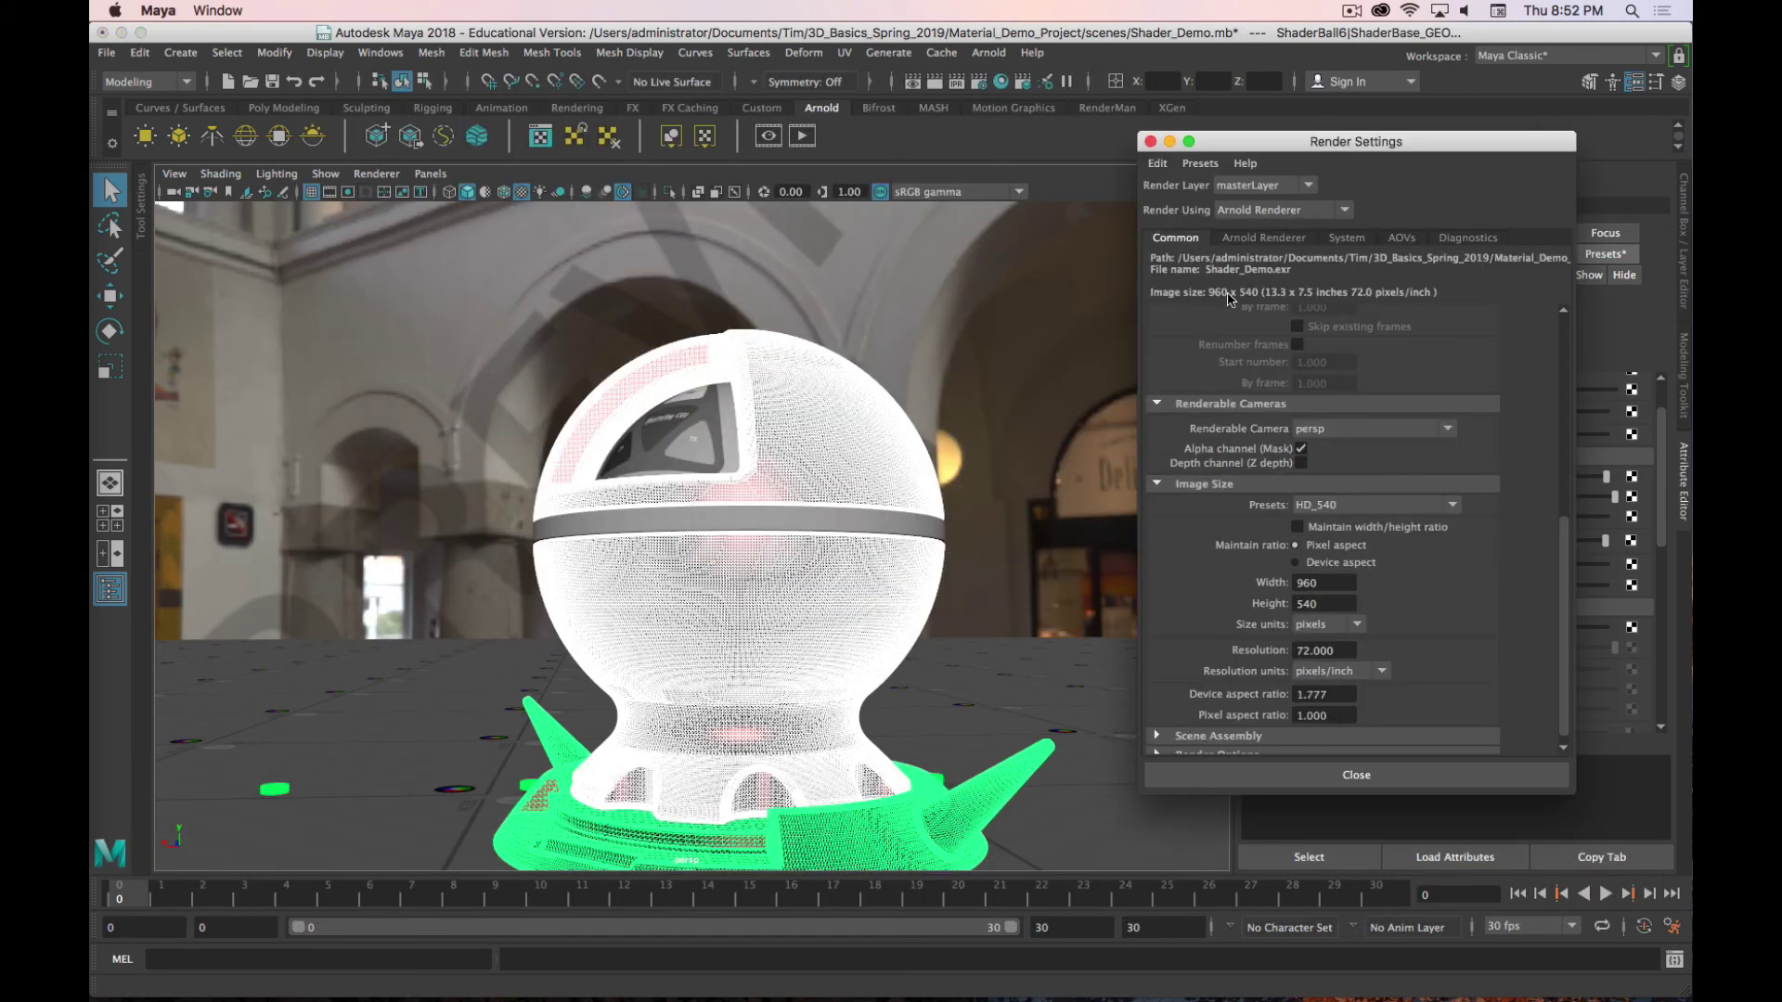
left_click(1452, 506)
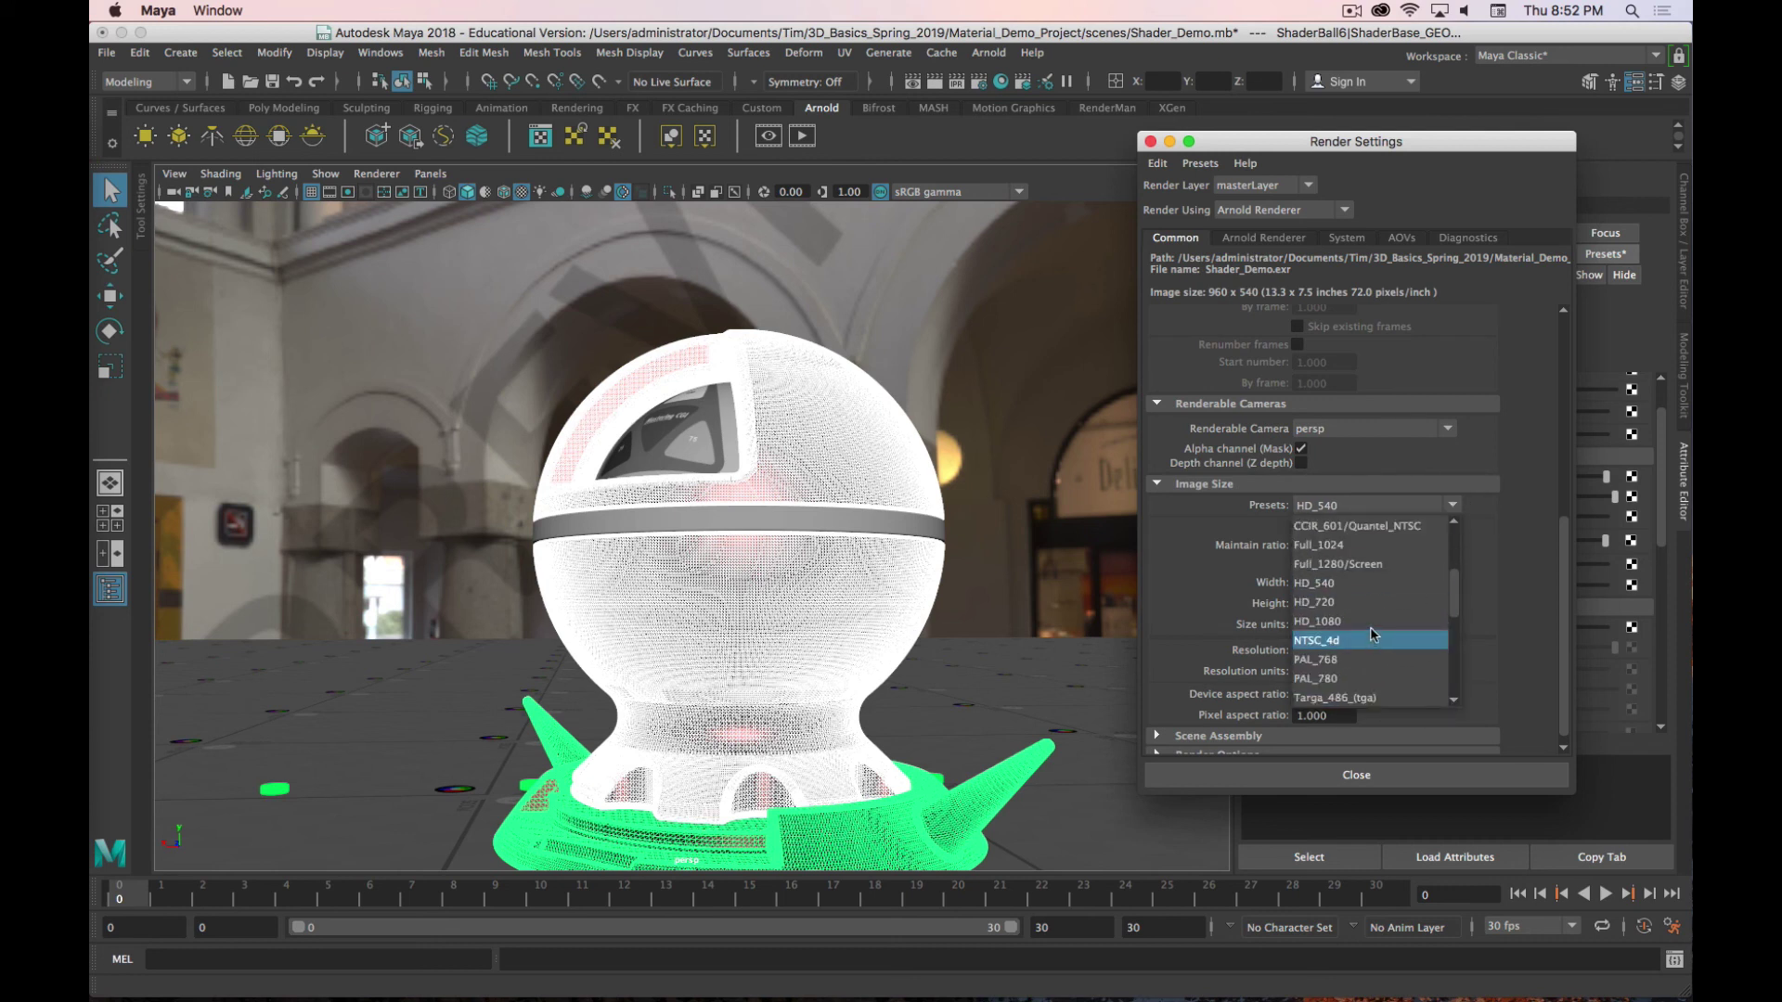
left_click(1373, 604)
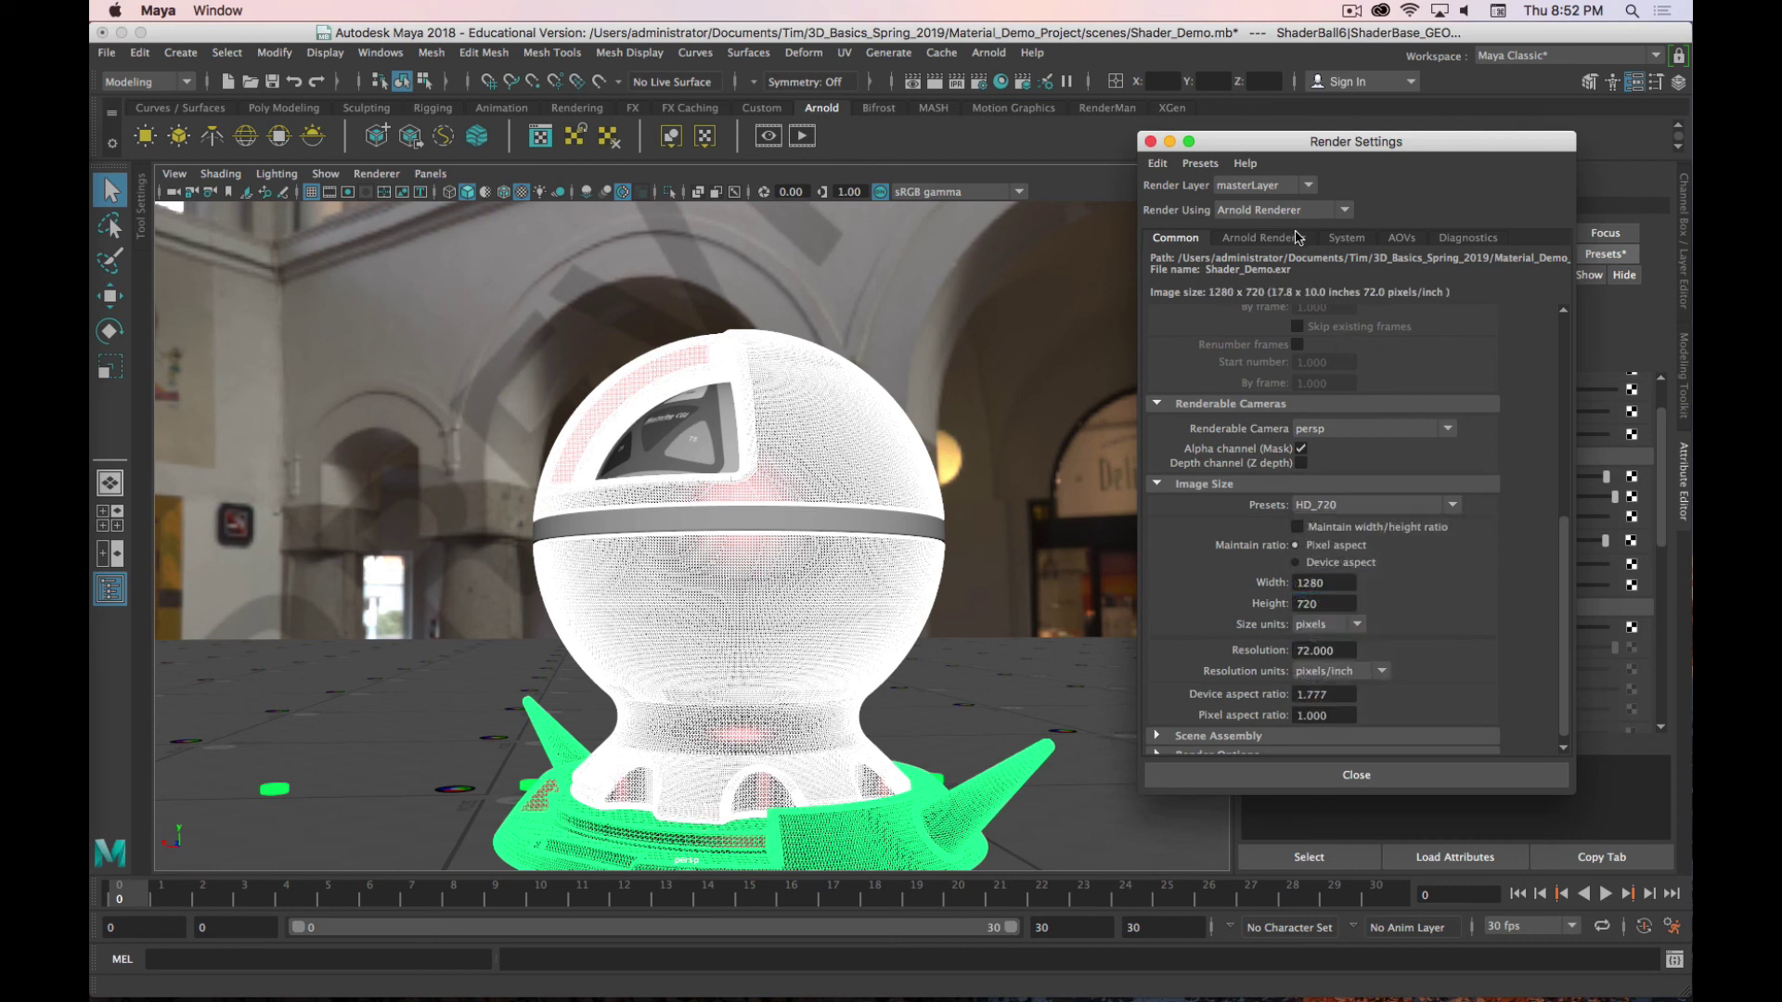
Step: Set the Arnold sampling to Camera (AA) 4, Diffuse 3, Specular 3 and Transmission 3, and close the render settings
left_click(1263, 238)
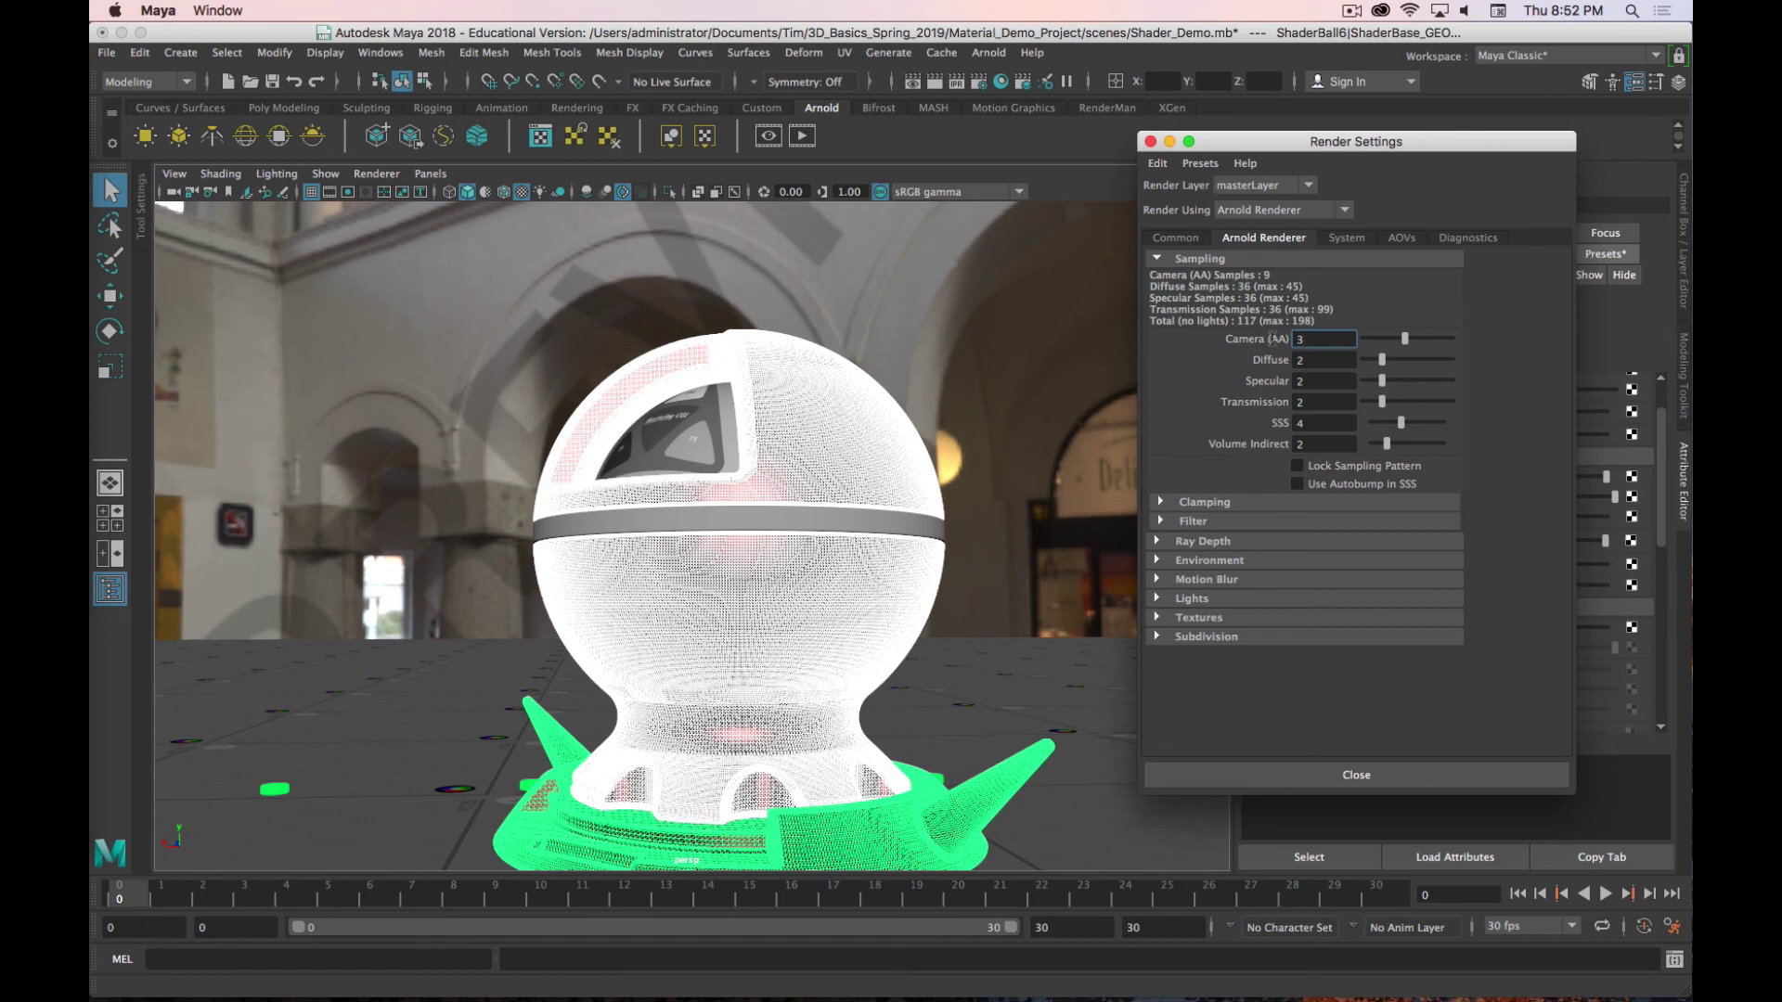
type("4")
key("Tab")
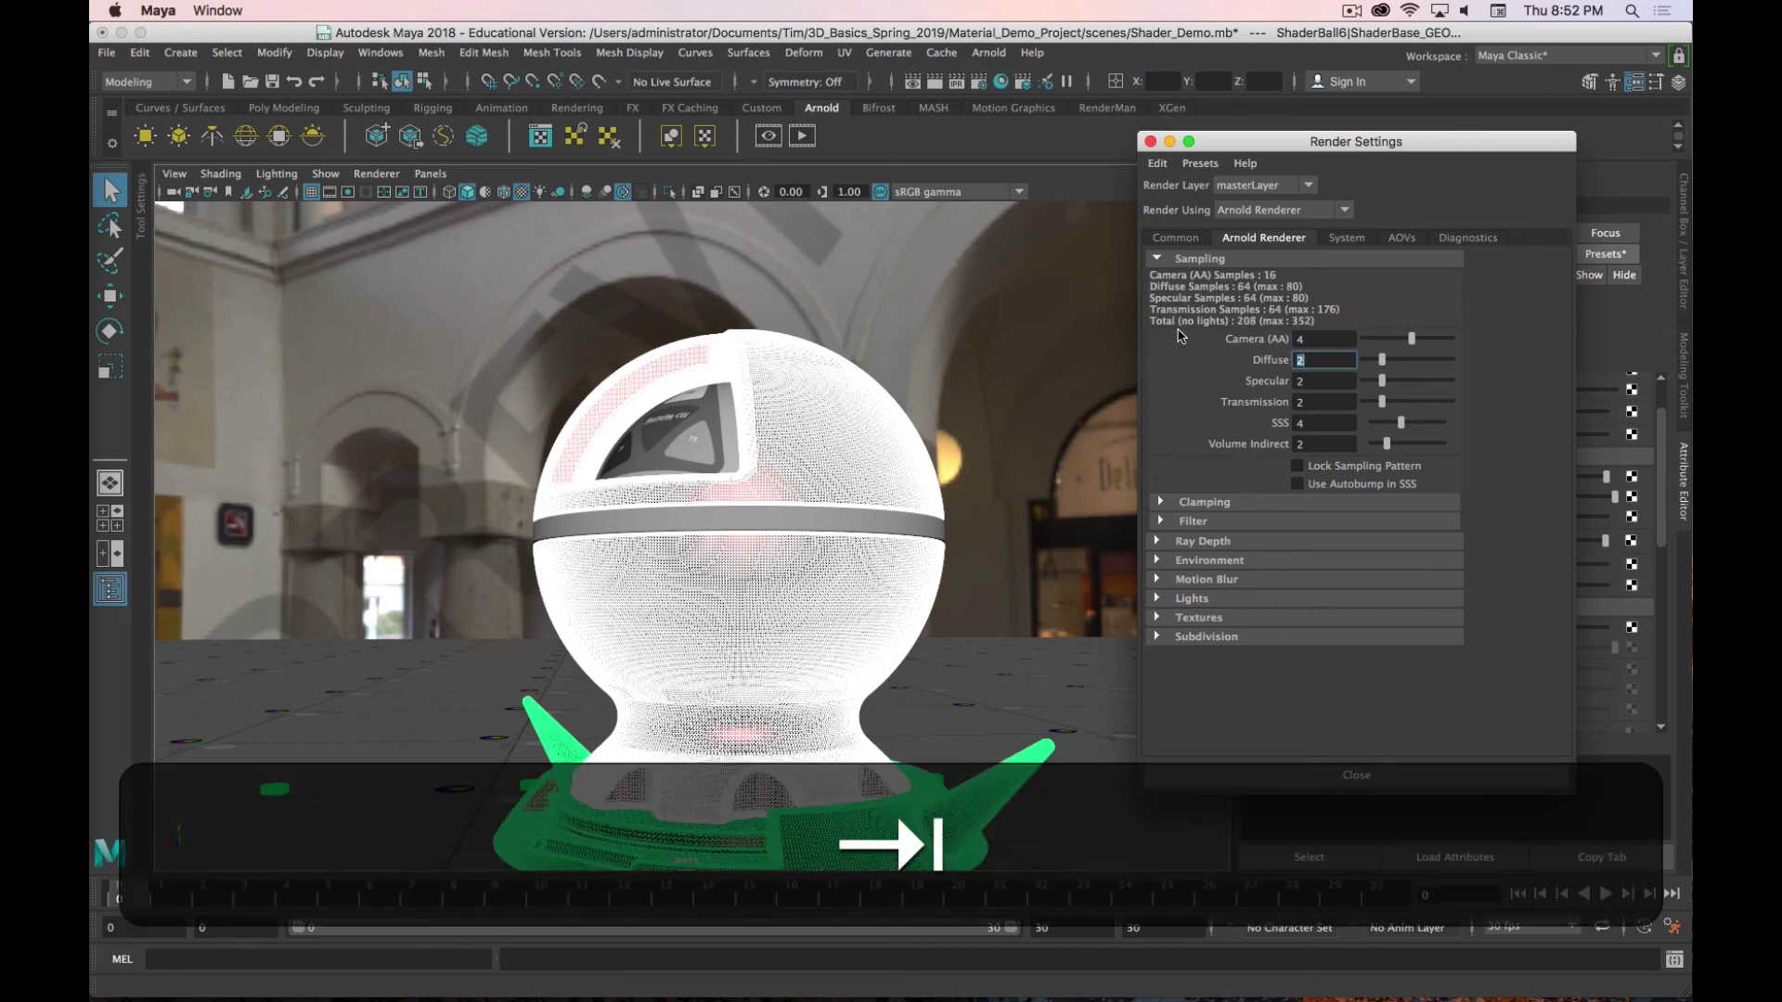
type("3")
key("Tab")
type("3")
key("Tab")
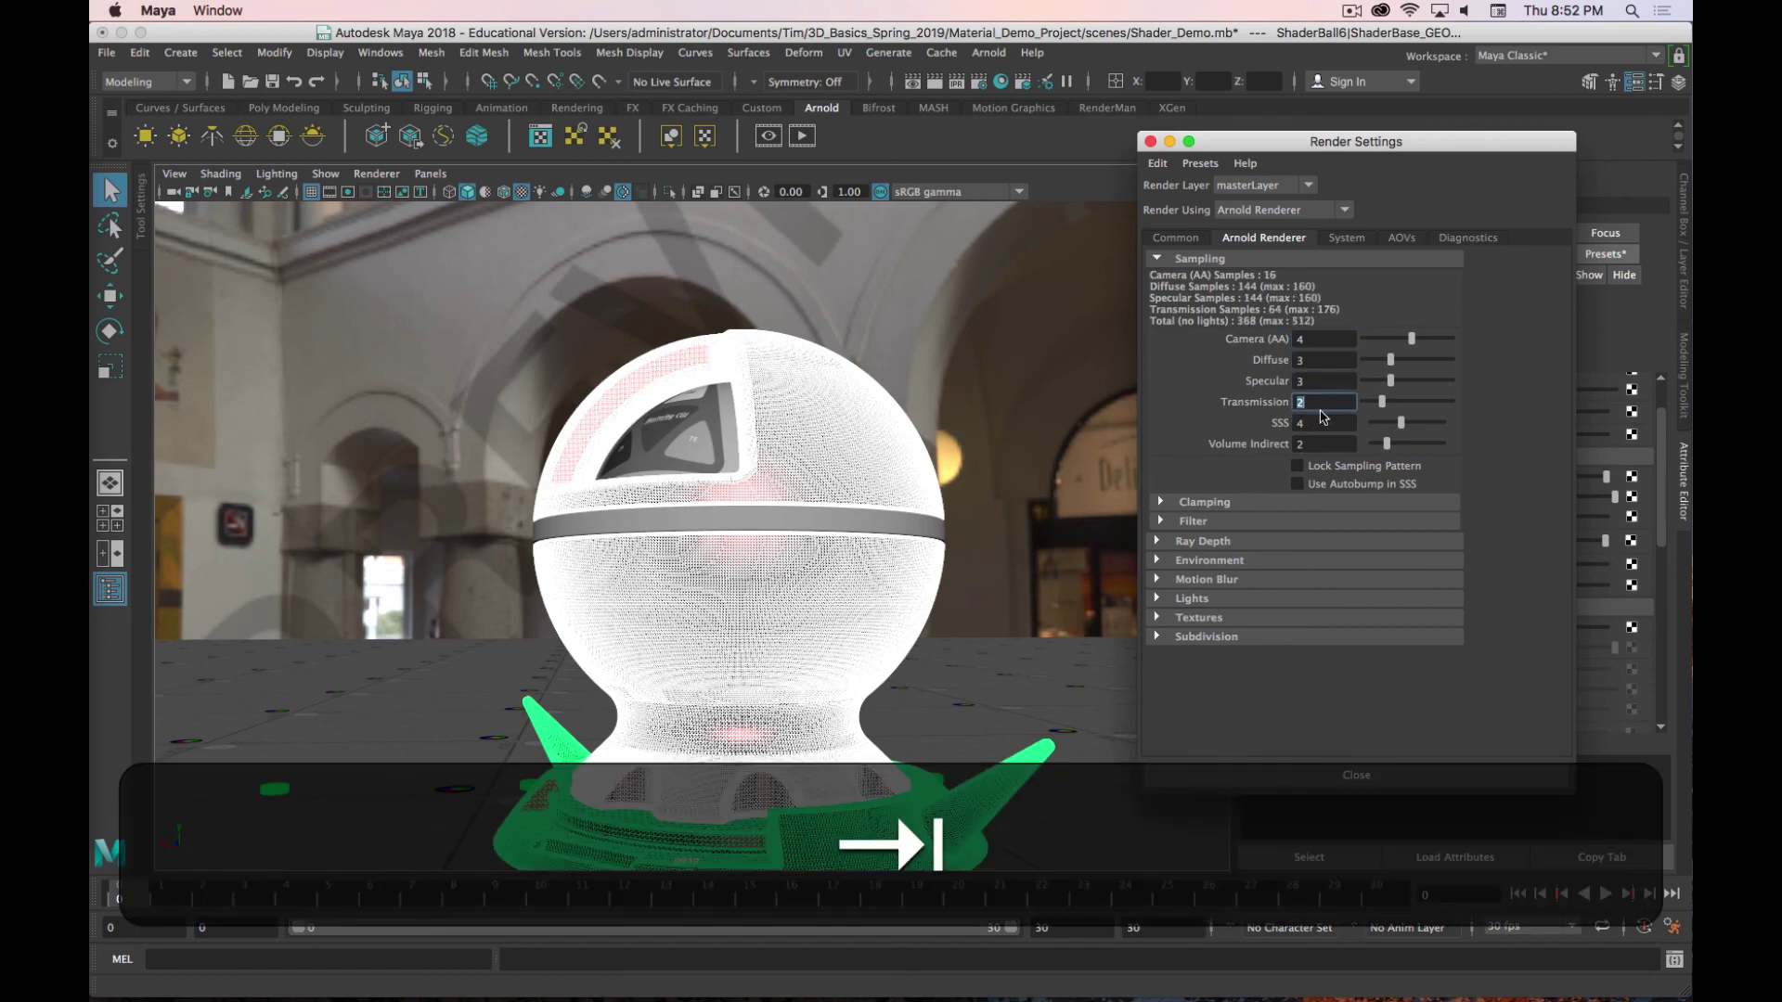
type("3")
left_click(1356, 775)
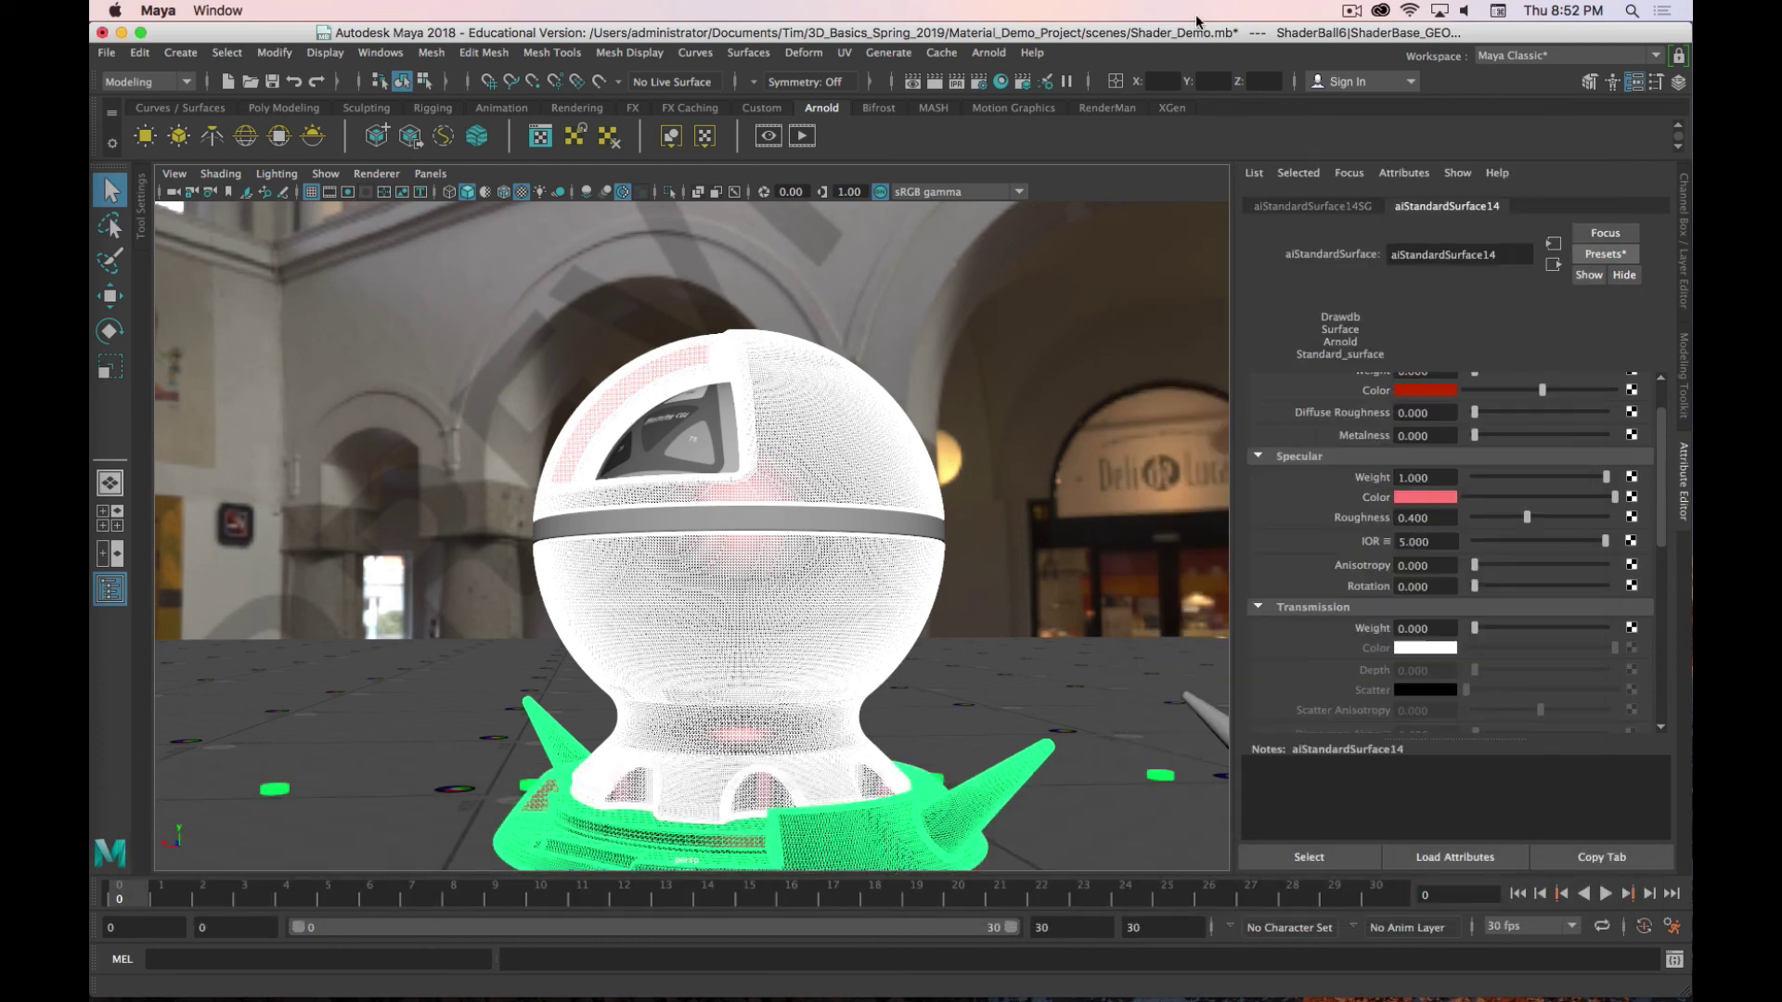
Step: Frame the whole row of shader balls in perspective and render it in the Arnold render view
right_click_drag(948, 351, 850, 455, "alt")
left_click_drag(850, 455, 992, 550, "alt")
right_click_drag(992, 550, 986, 619, "alt")
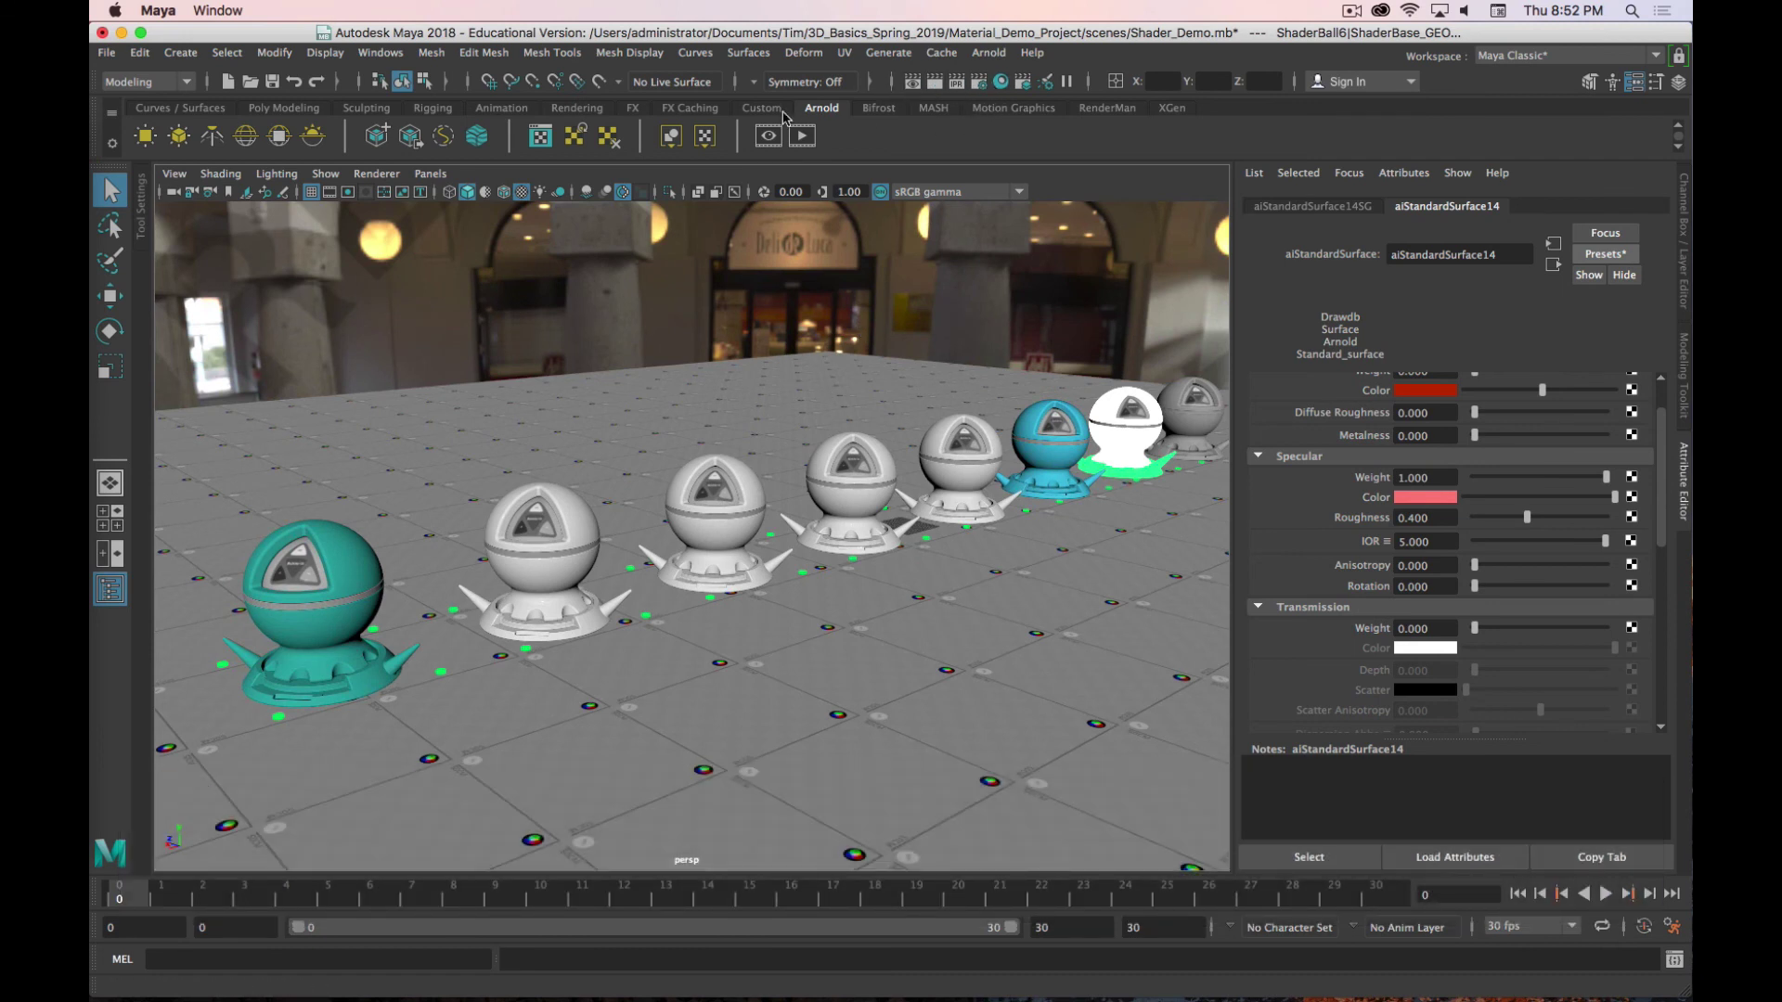
left_click(731, 136)
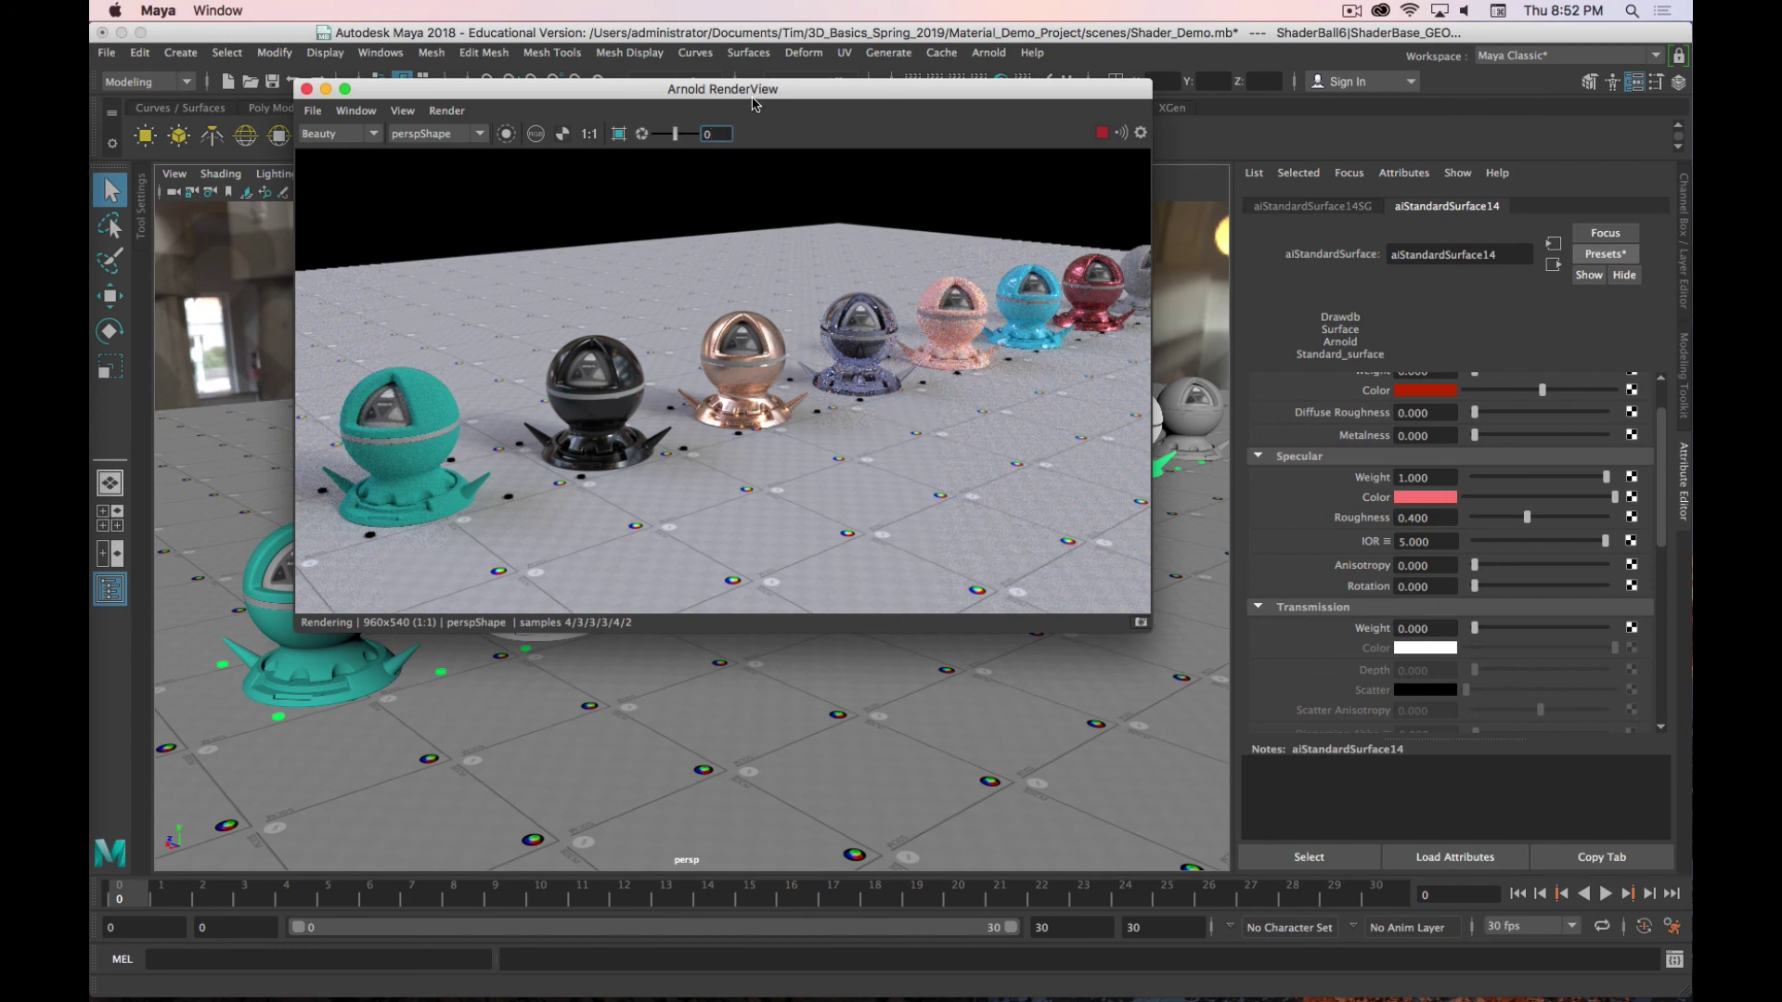
left_click_drag(754, 90, 798, 190)
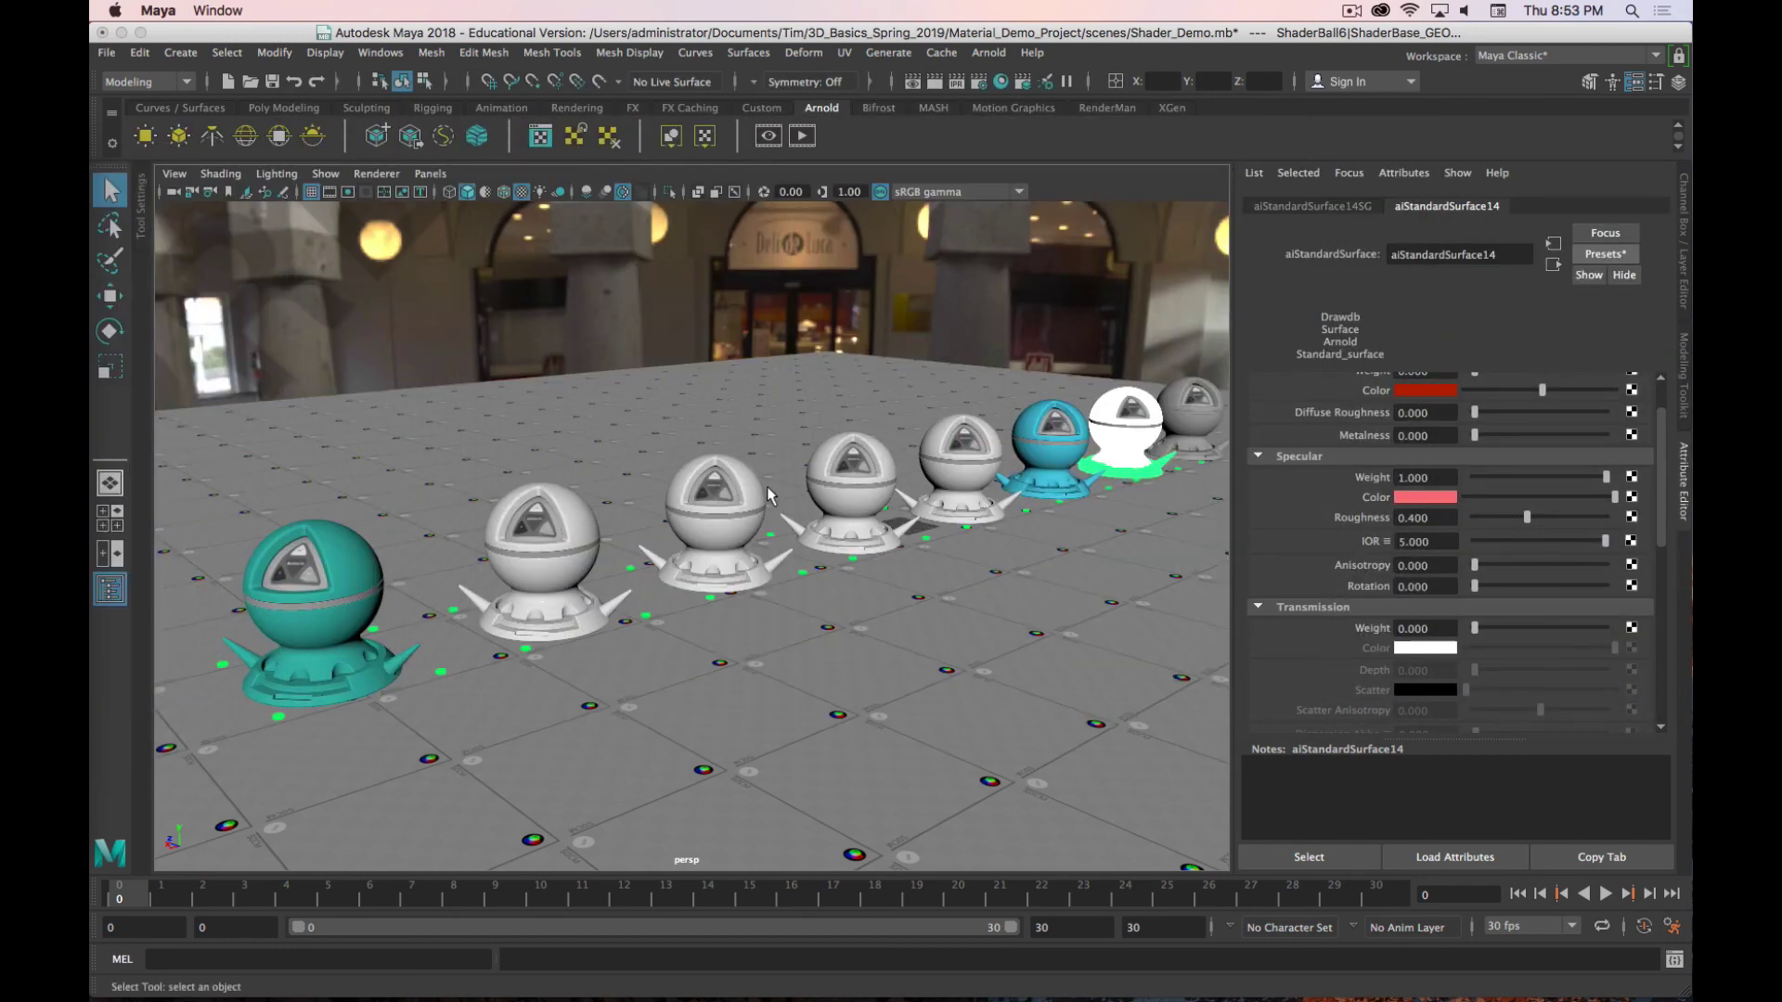
Step: Select the bases and balls of individual shader balls up close to examine them as separate meshes
left_click(500, 587)
scroll(871, 469, "up", 10, "alt")
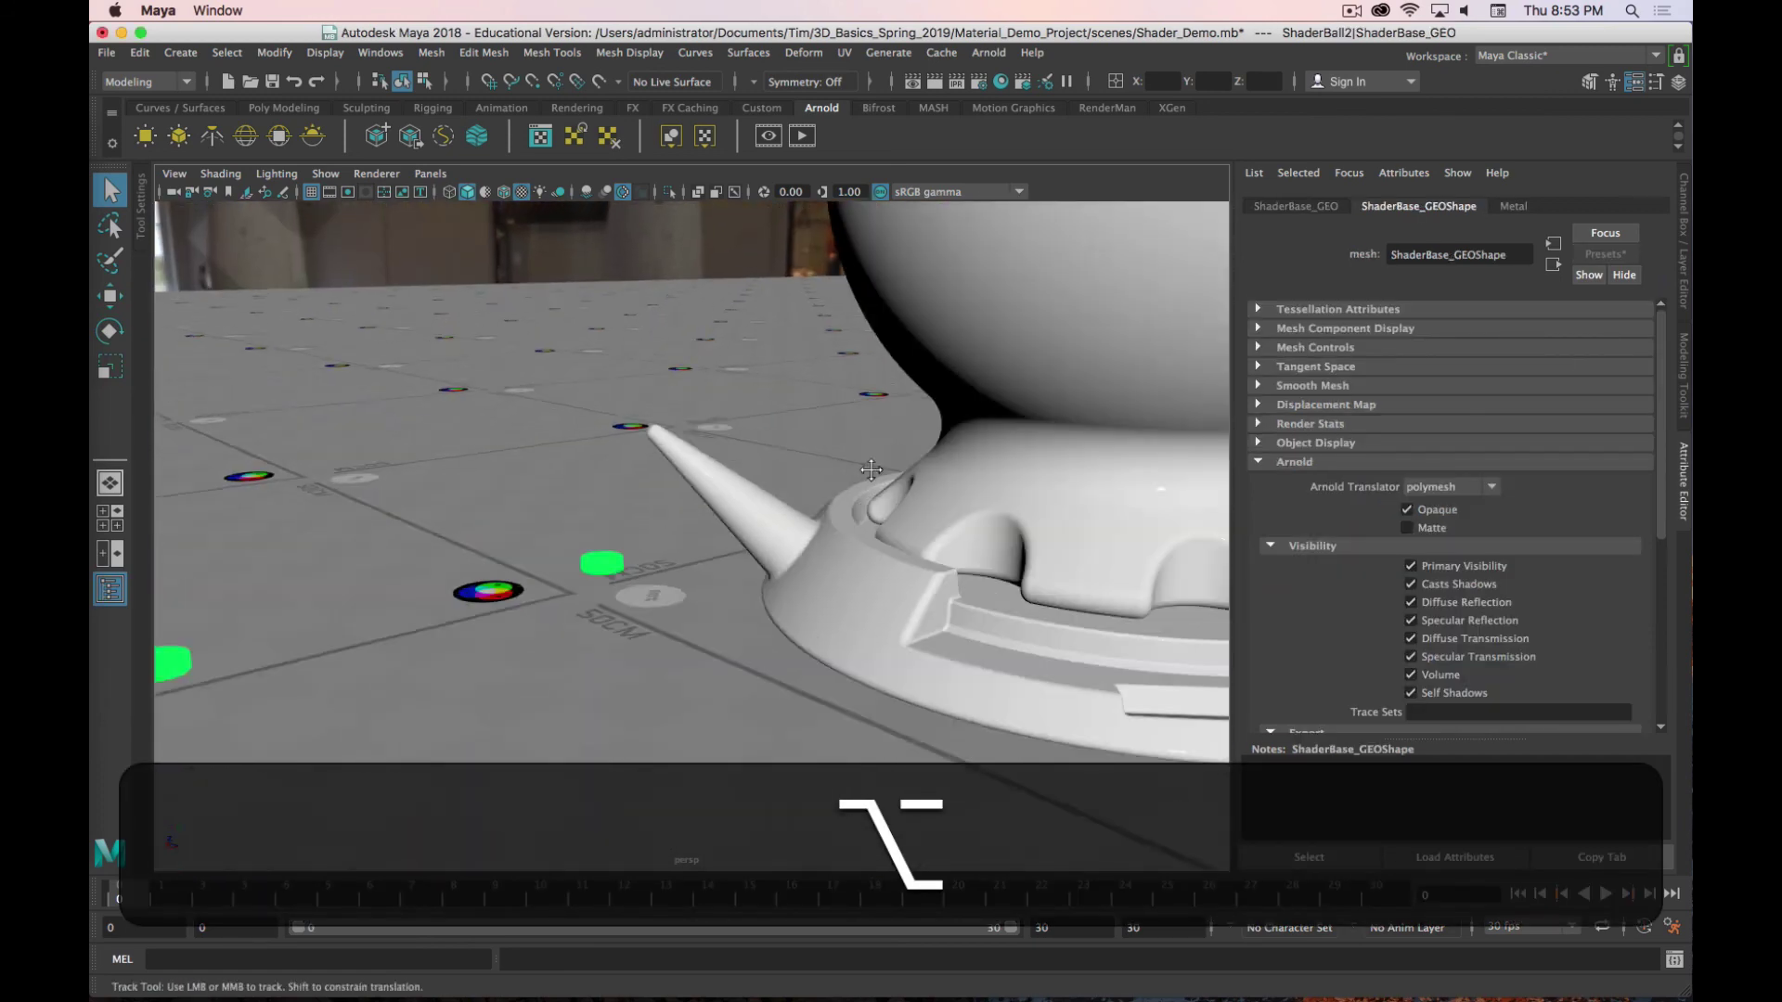
scroll(872, 470, "down", 10, "alt")
left_click(759, 570)
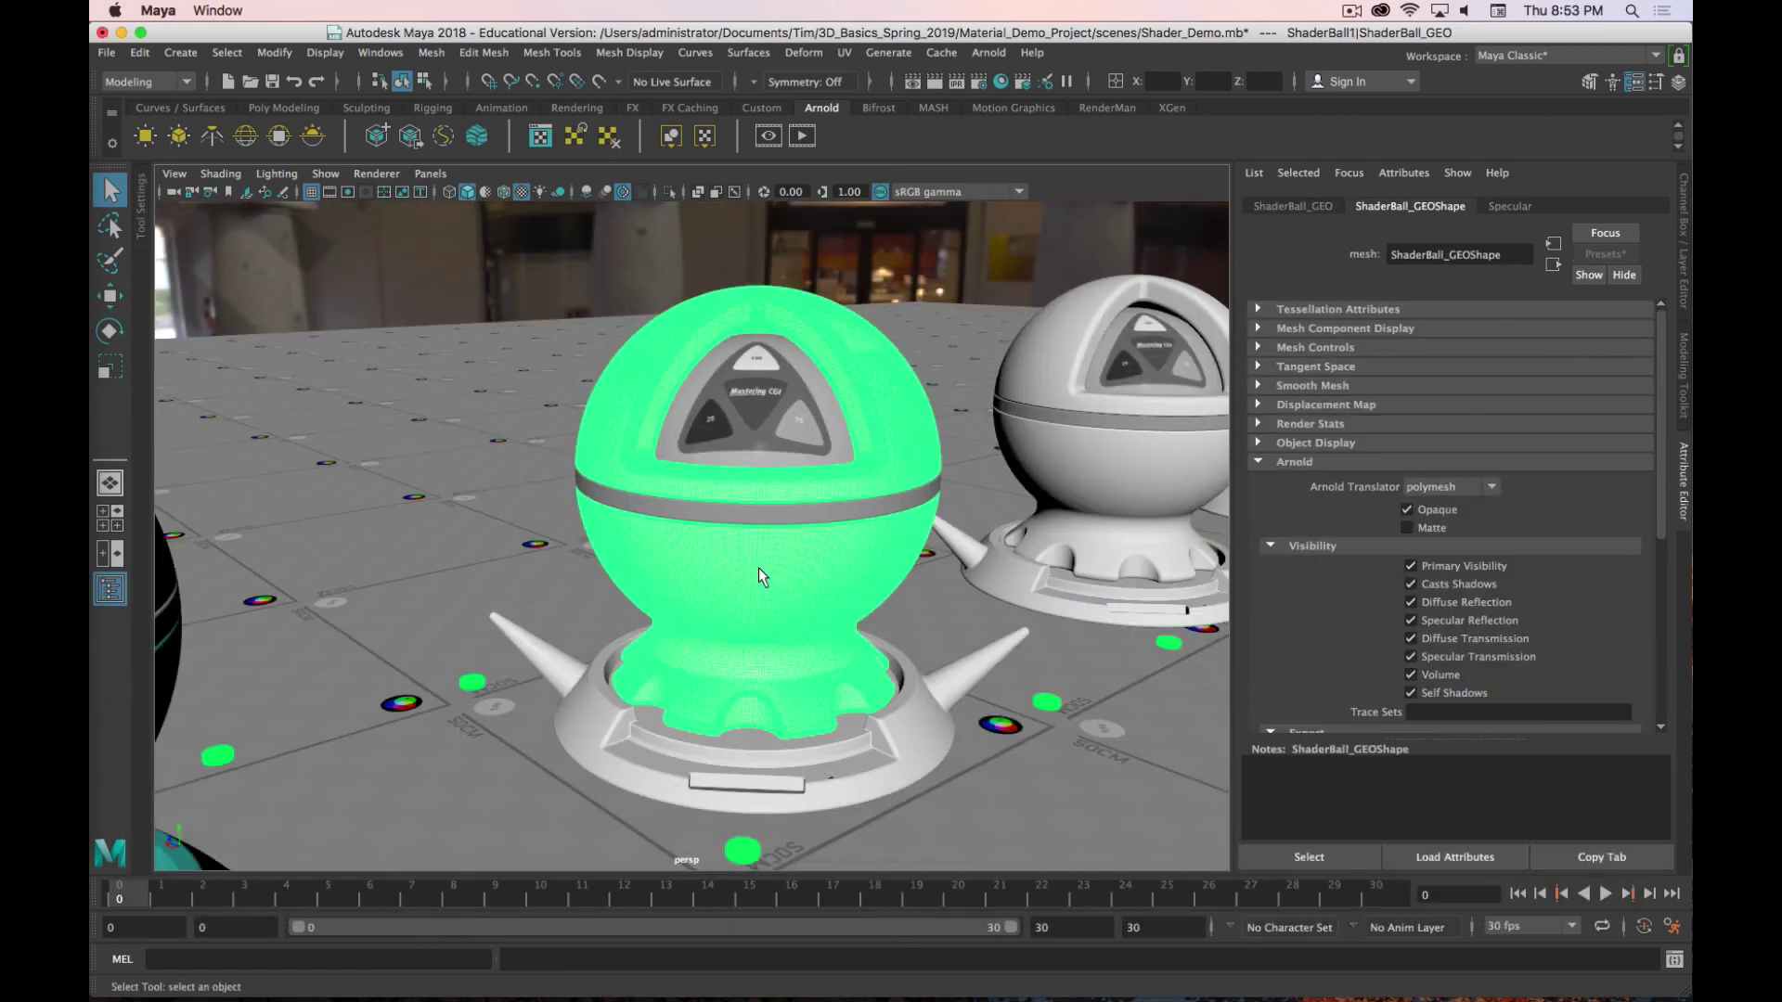
scroll(759, 566, "up", 5)
scroll(759, 566, "down", 8)
left_click_drag(759, 566, 778, 646, "alt")
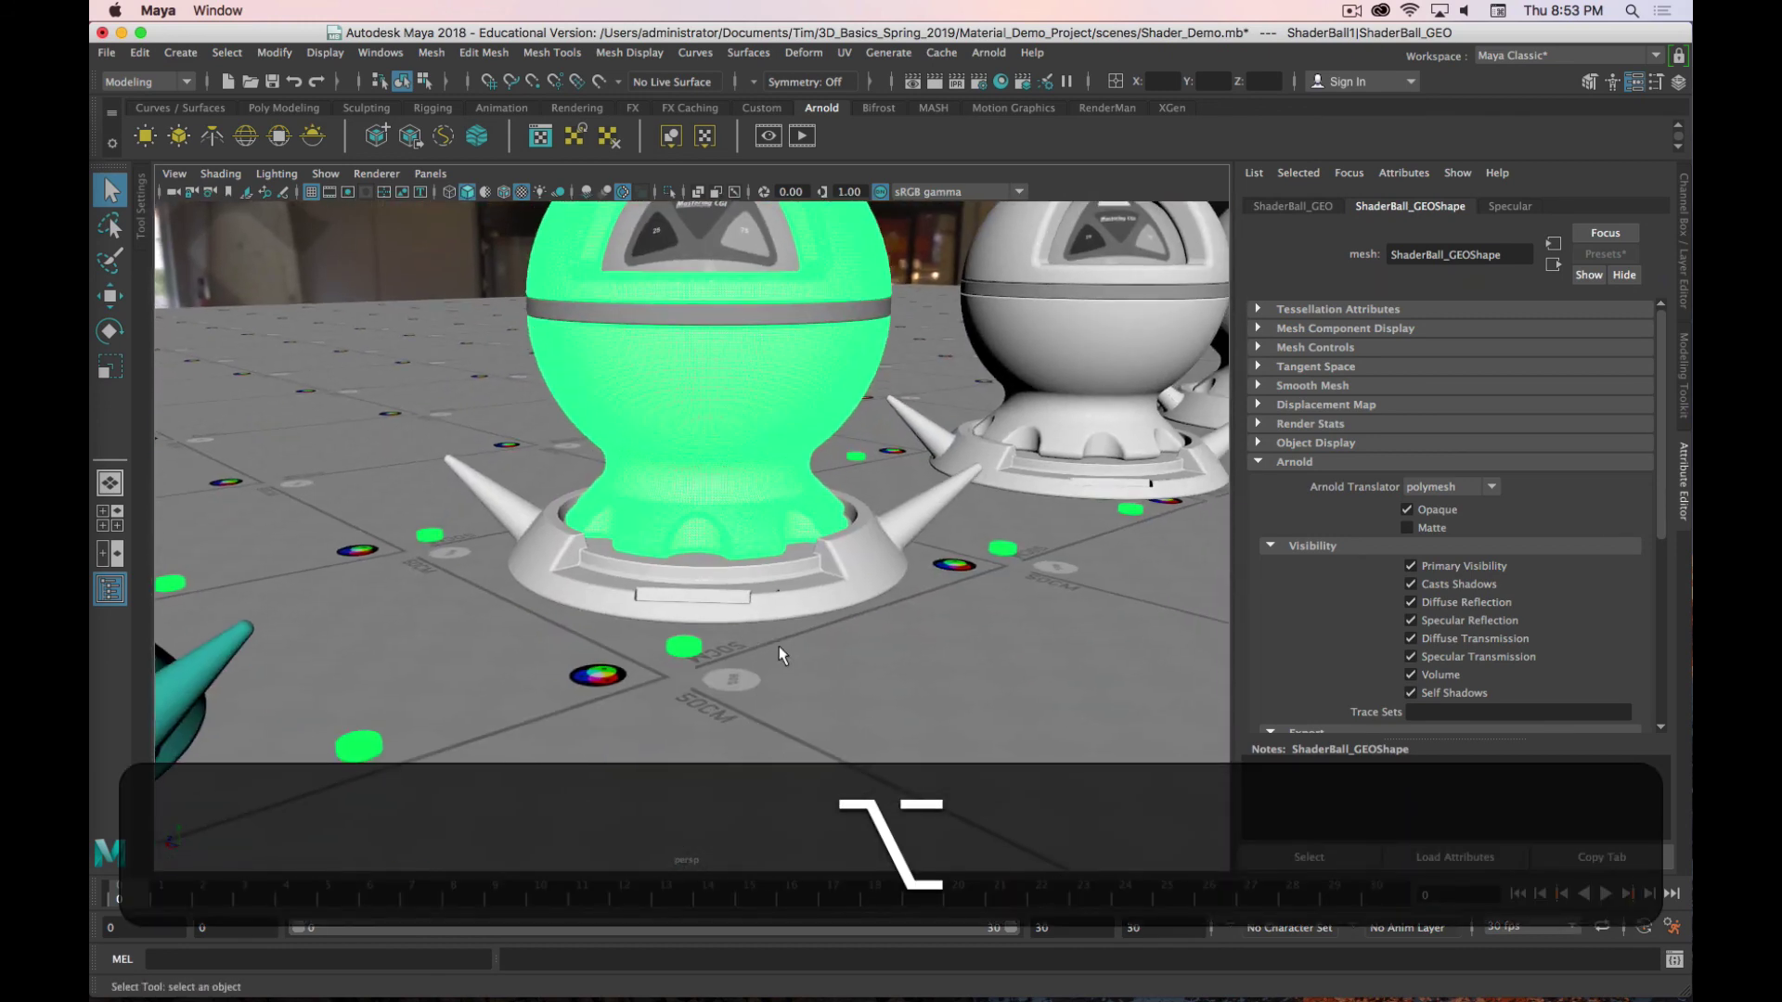
left_click(805, 607)
mouse_move(705, 445)
left_mouse_down("alt")
mouse_move(708, 370)
mouse_move(715, 443)
left_mouse_up("alt")
scroll(714, 443, "down", 10, "alt")
Step: Assign the existing Metal material to a single floor face in front of the shader ball row
left_click(808, 645)
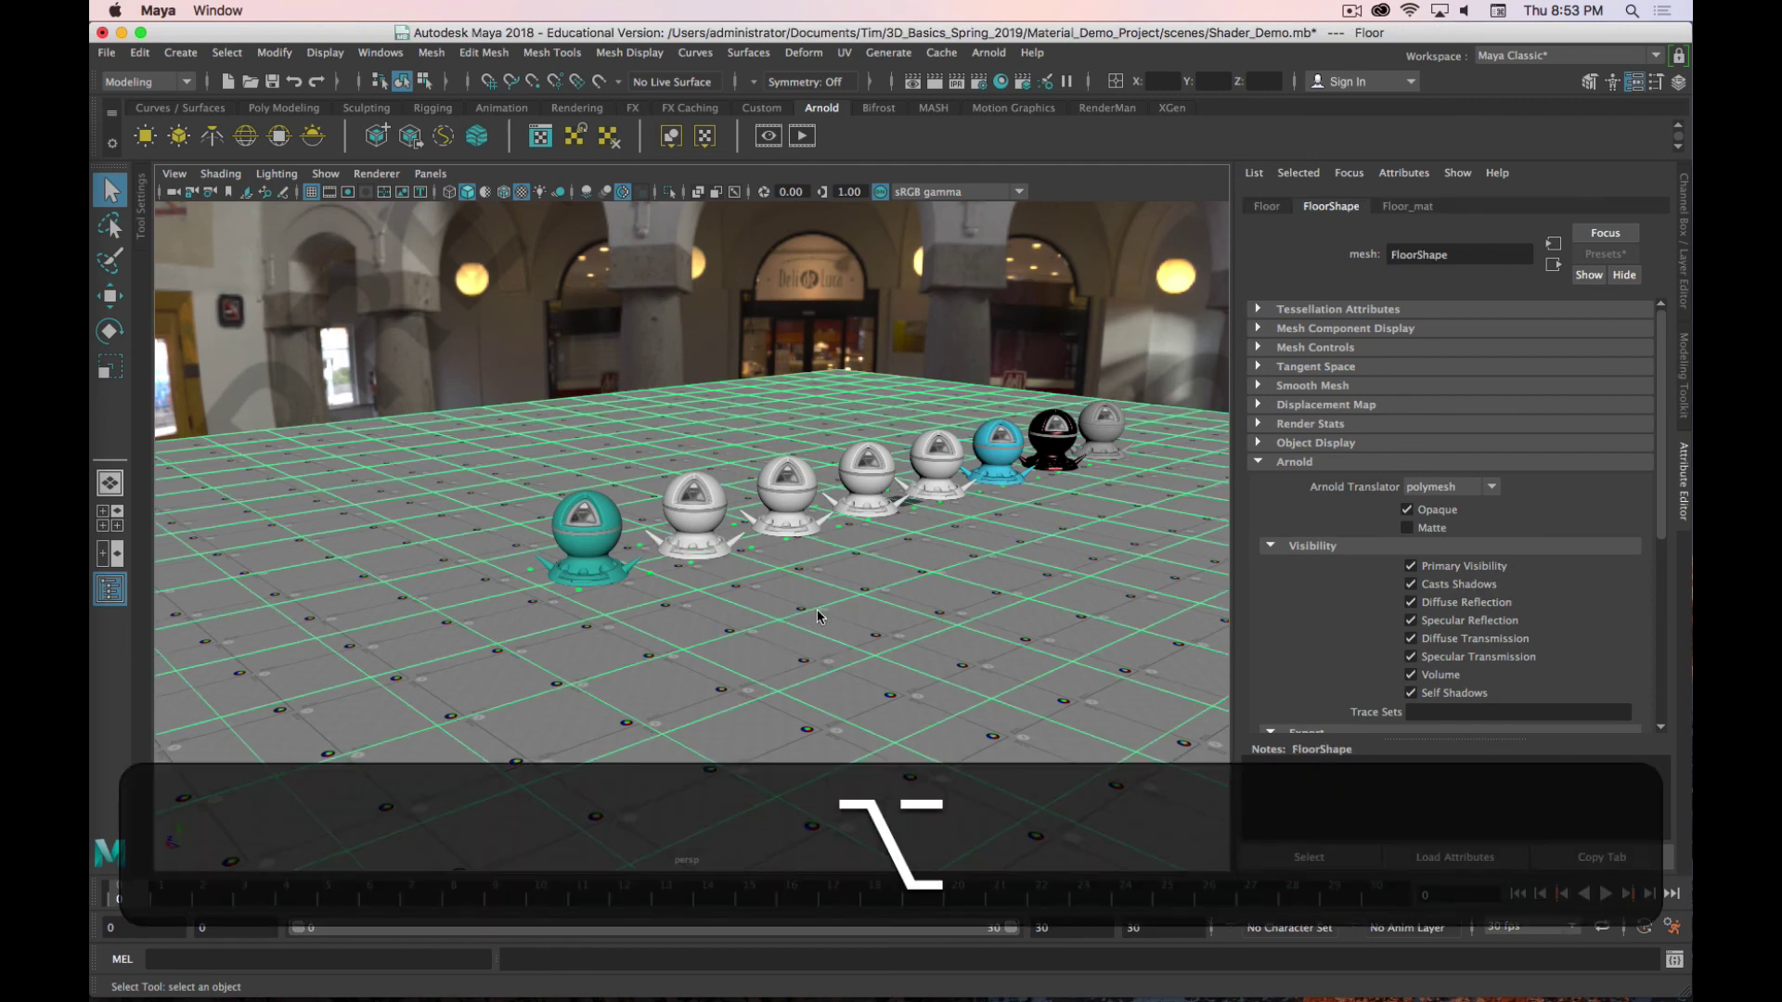
right_click_drag(820, 613, 937, 647)
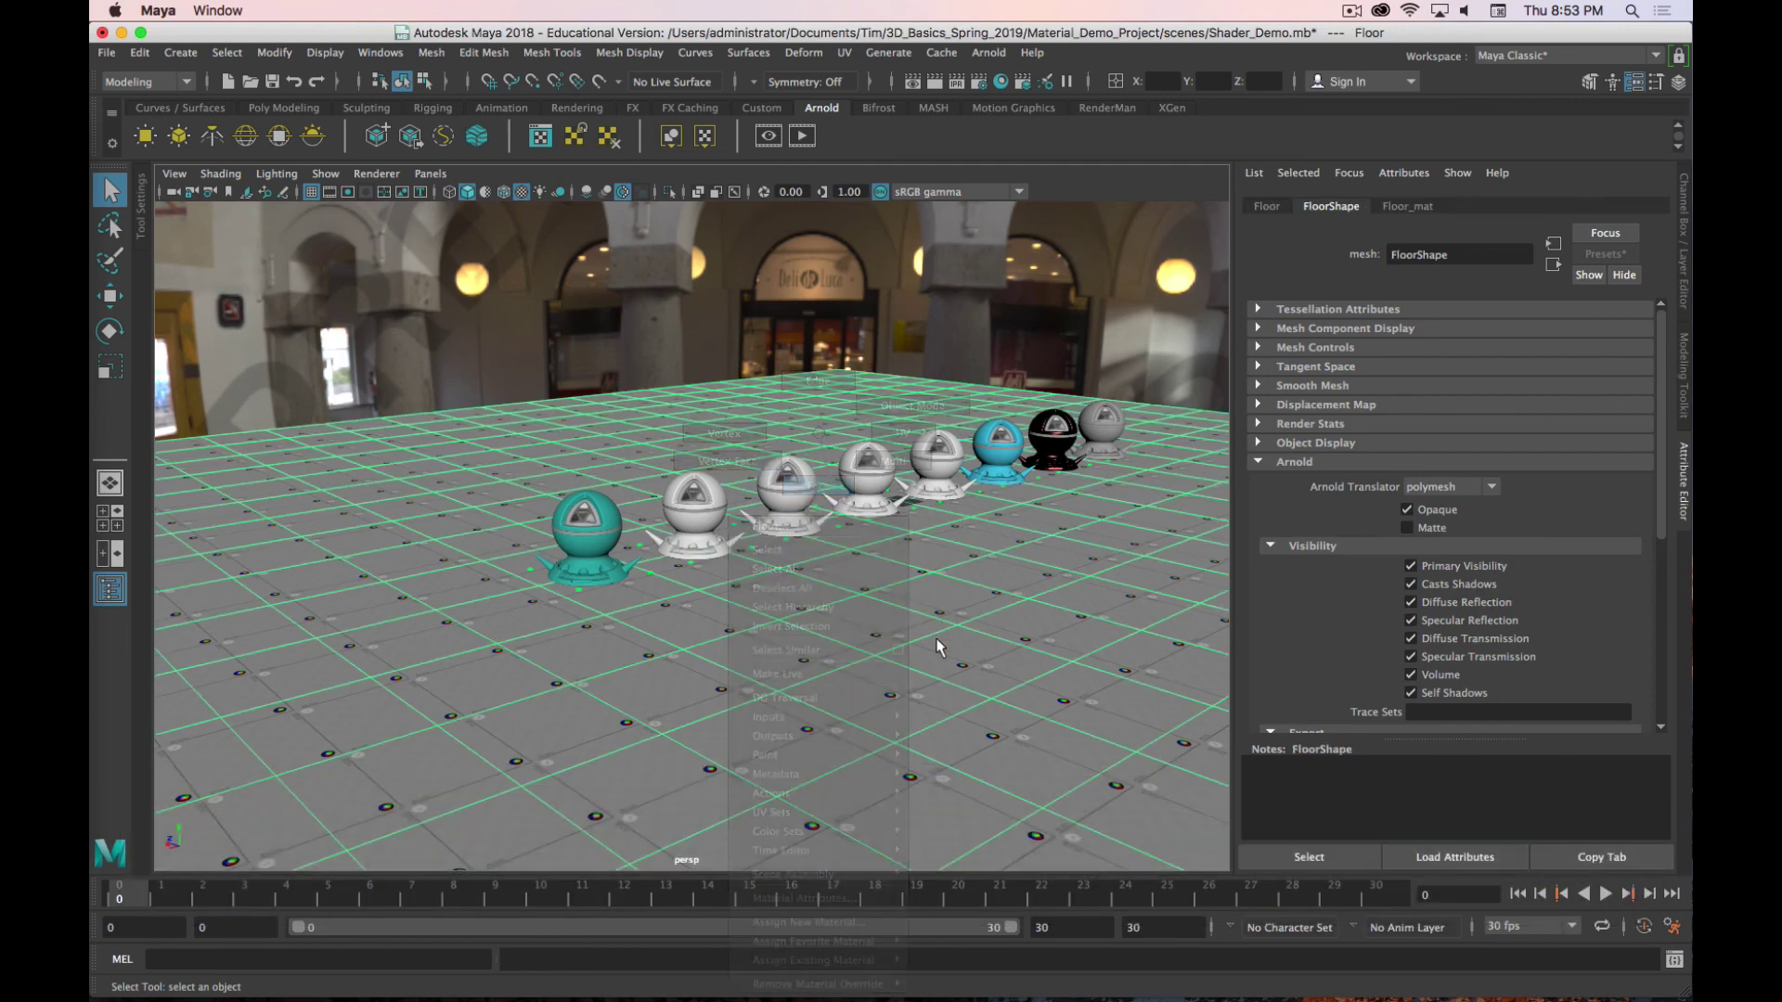
left_click(885, 621)
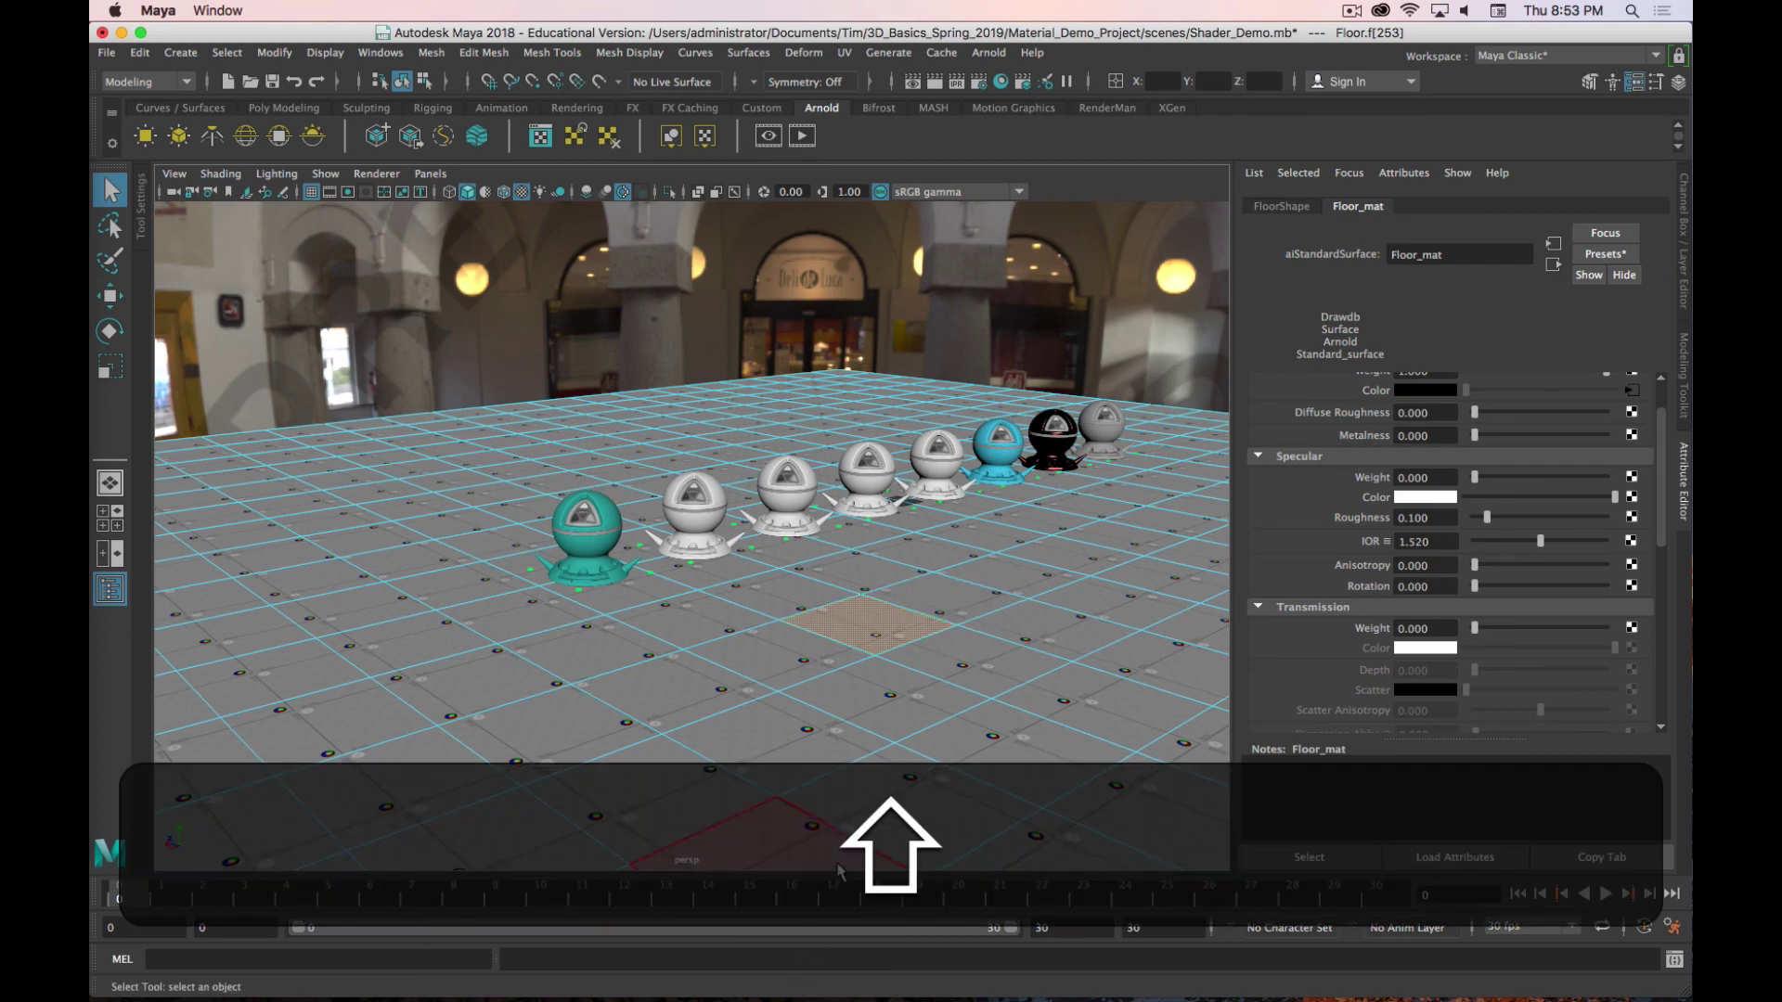
middle_click_drag(836, 882, 817, 733, "alt")
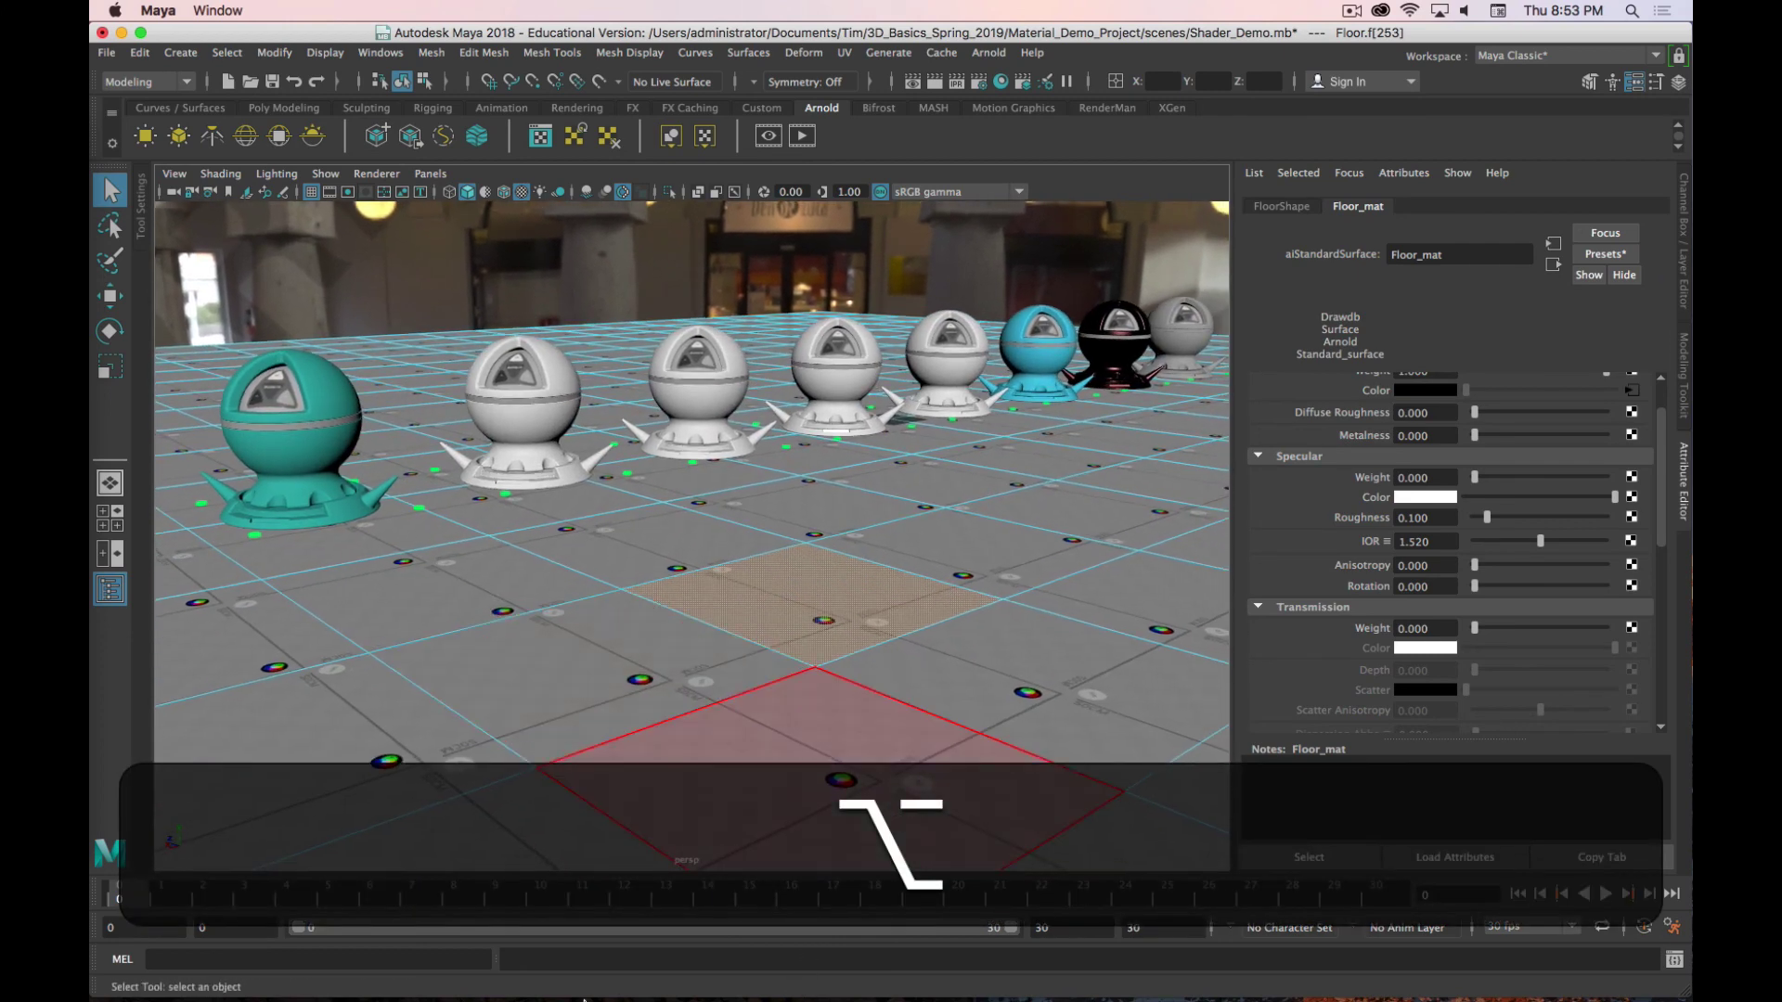
right_click_drag(796, 432, 974, 851)
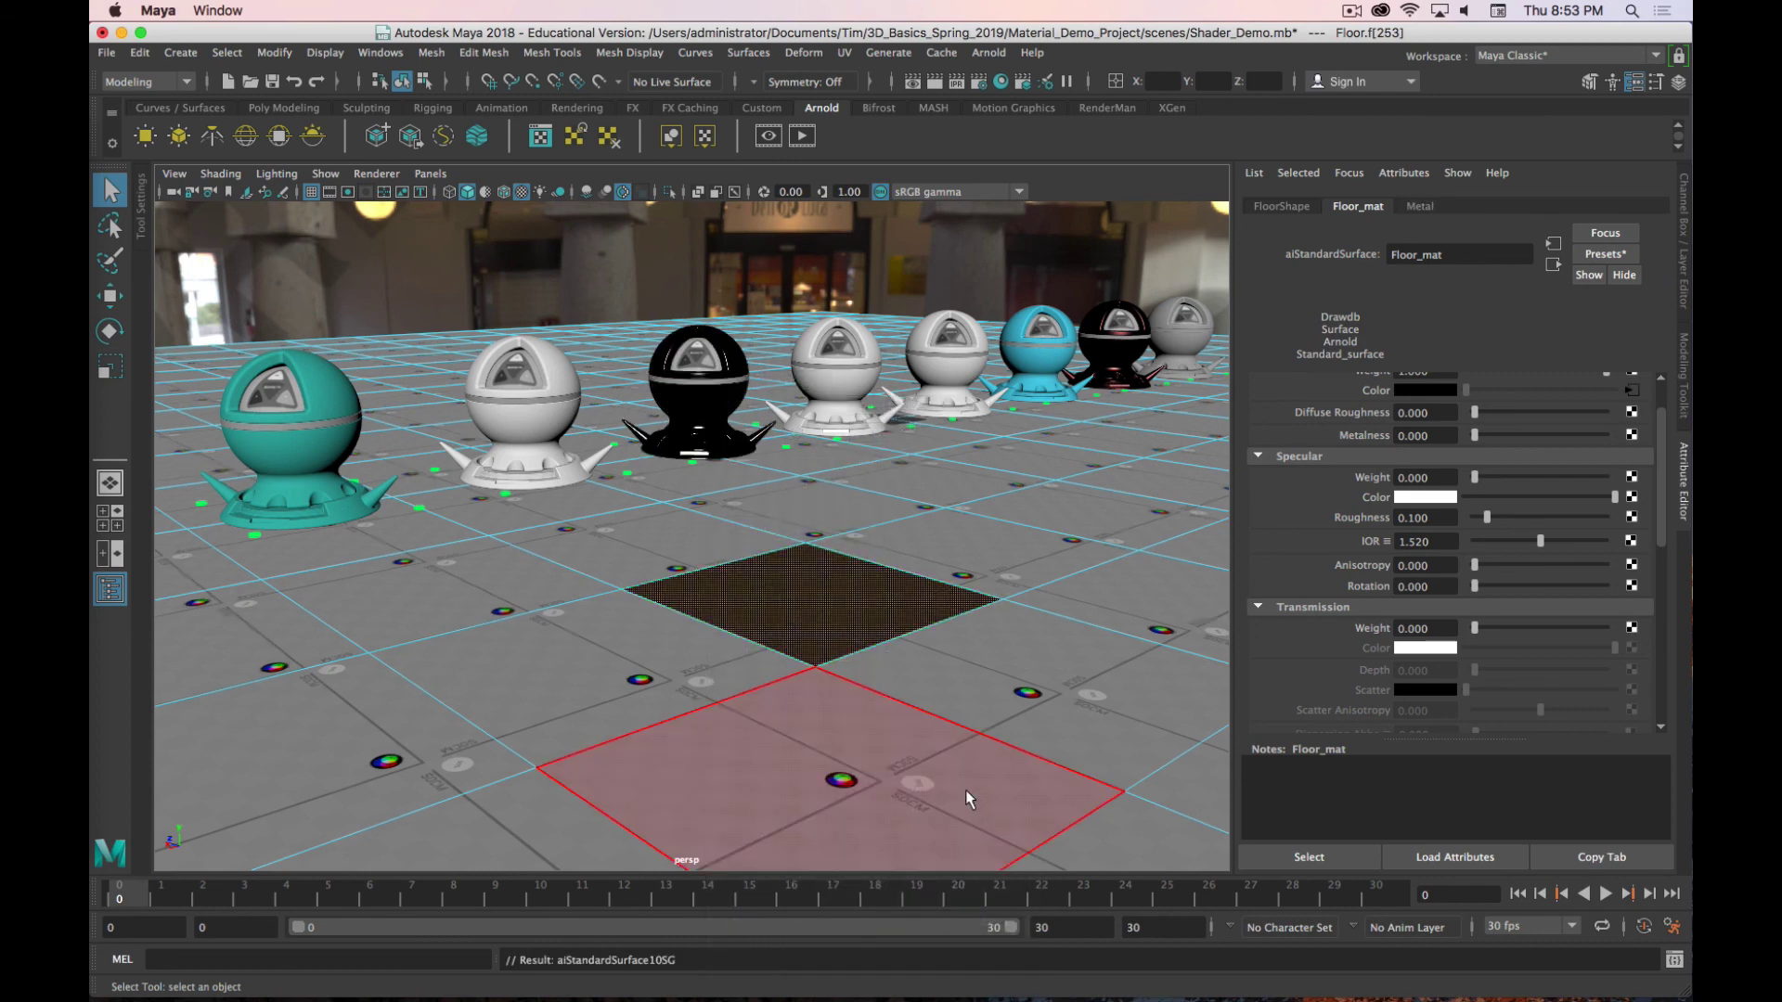
Step: Render the row with the metal floor tile in the Arnold render view and move the render window aside
left_click(1011, 557)
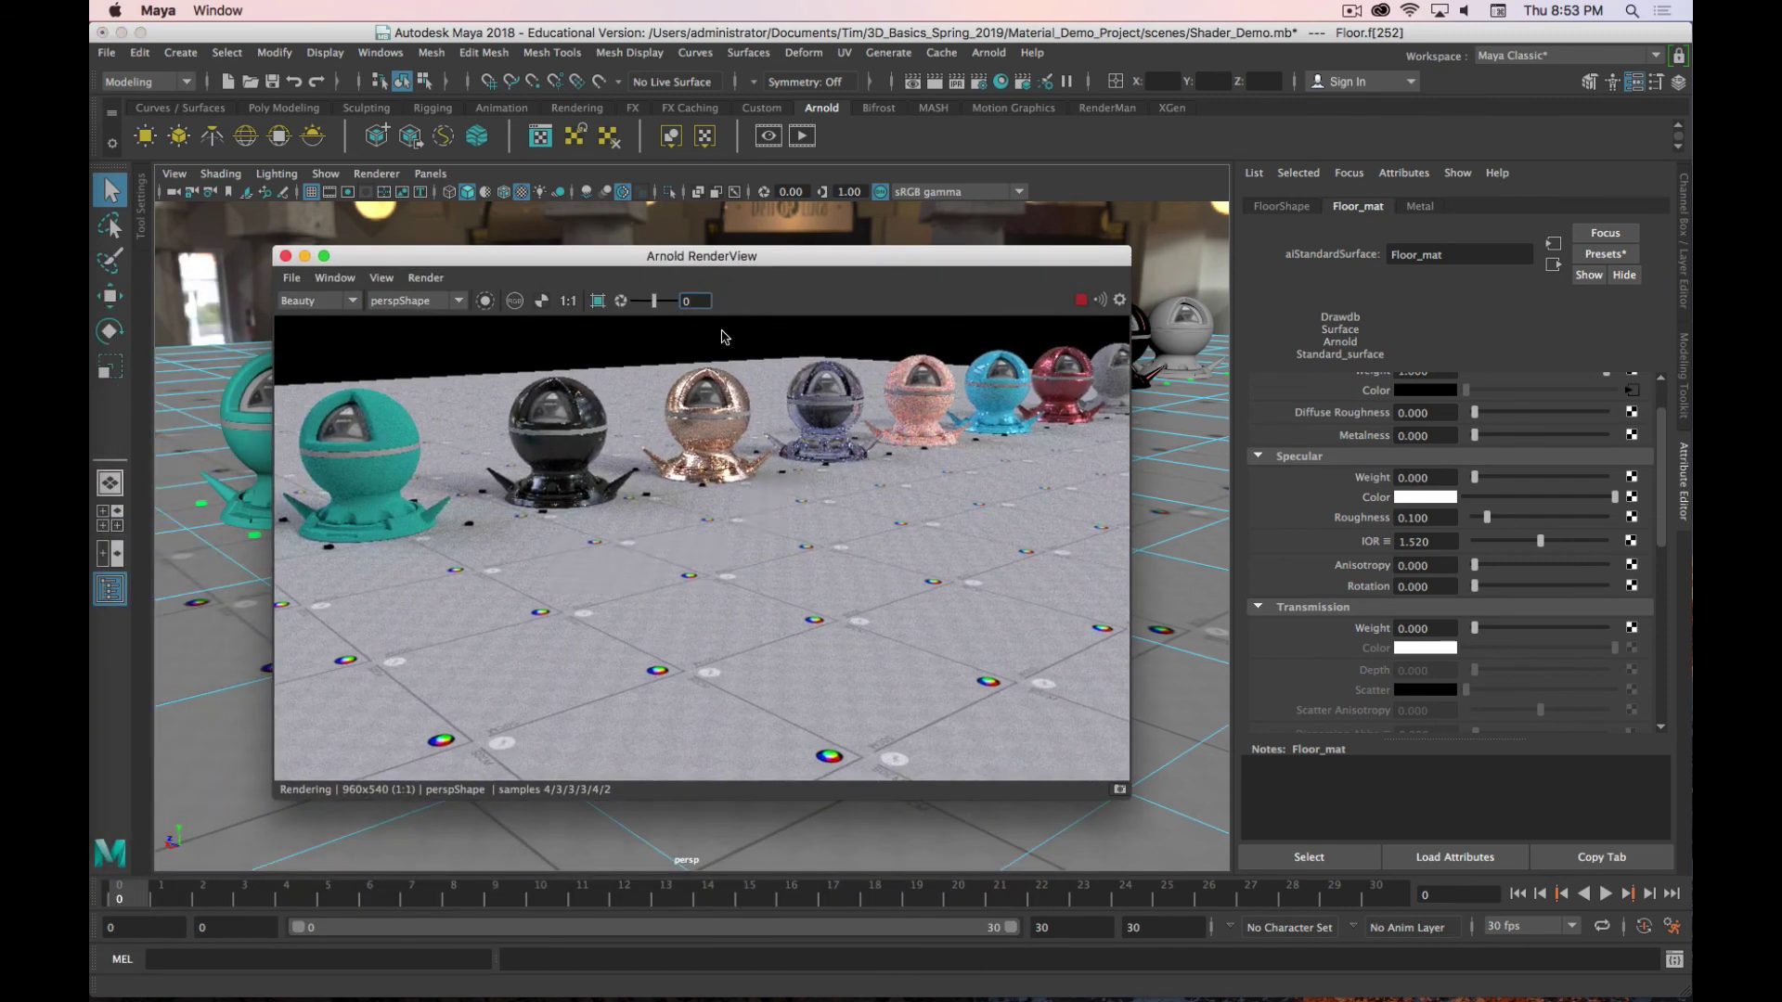
left_click(285, 256)
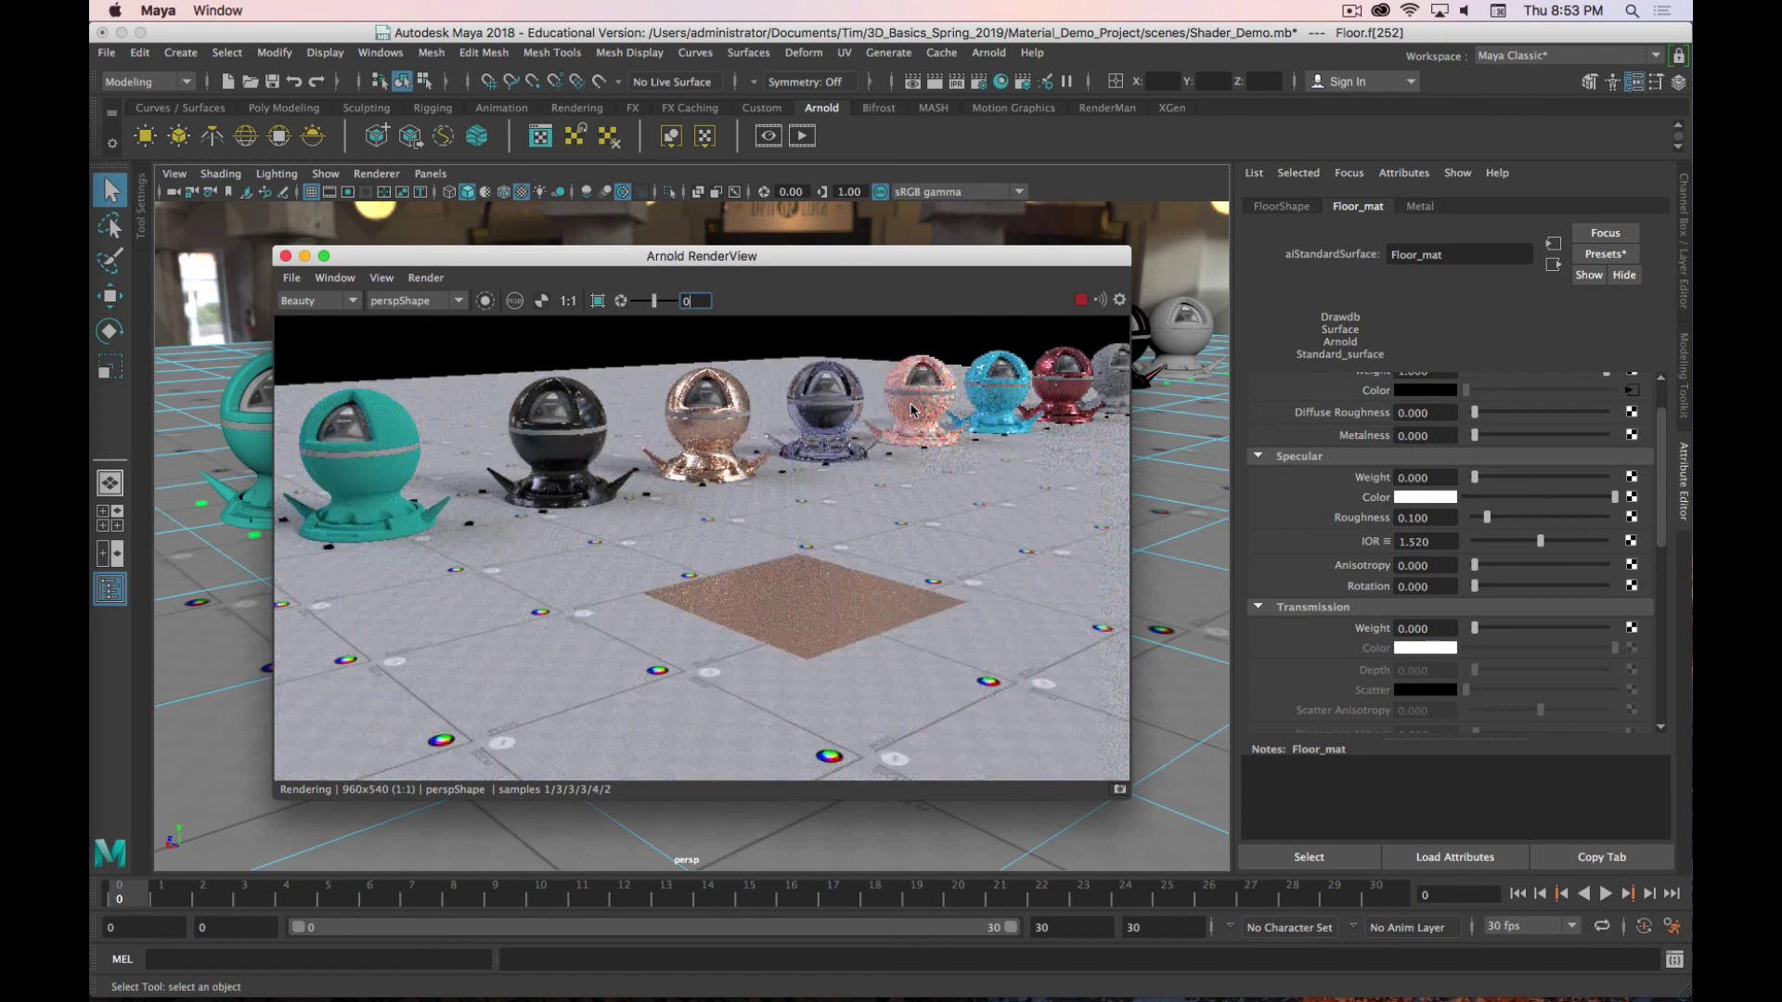
key("z")
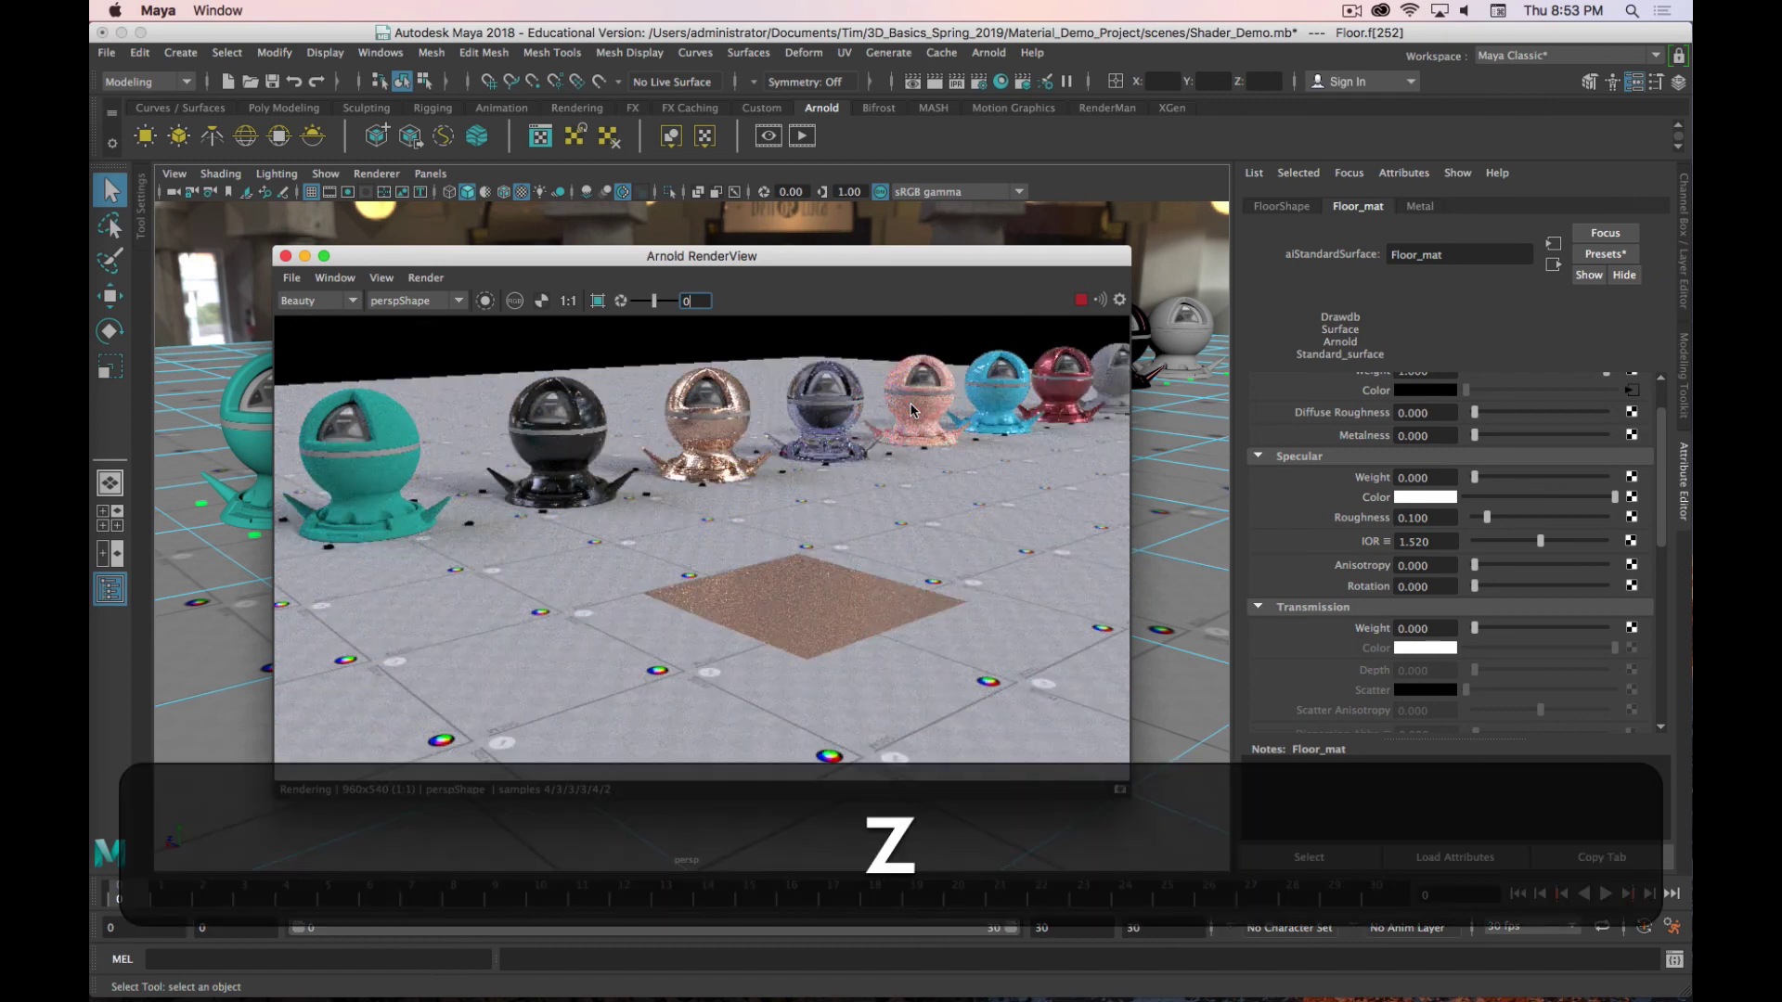
left_click_drag(826, 260, 93, 320)
Step: Try switching the floor back to object selection, hide the render window, and undo the recent selection changes back to the metal tile's face
right_click_drag(991, 500, 987, 404)
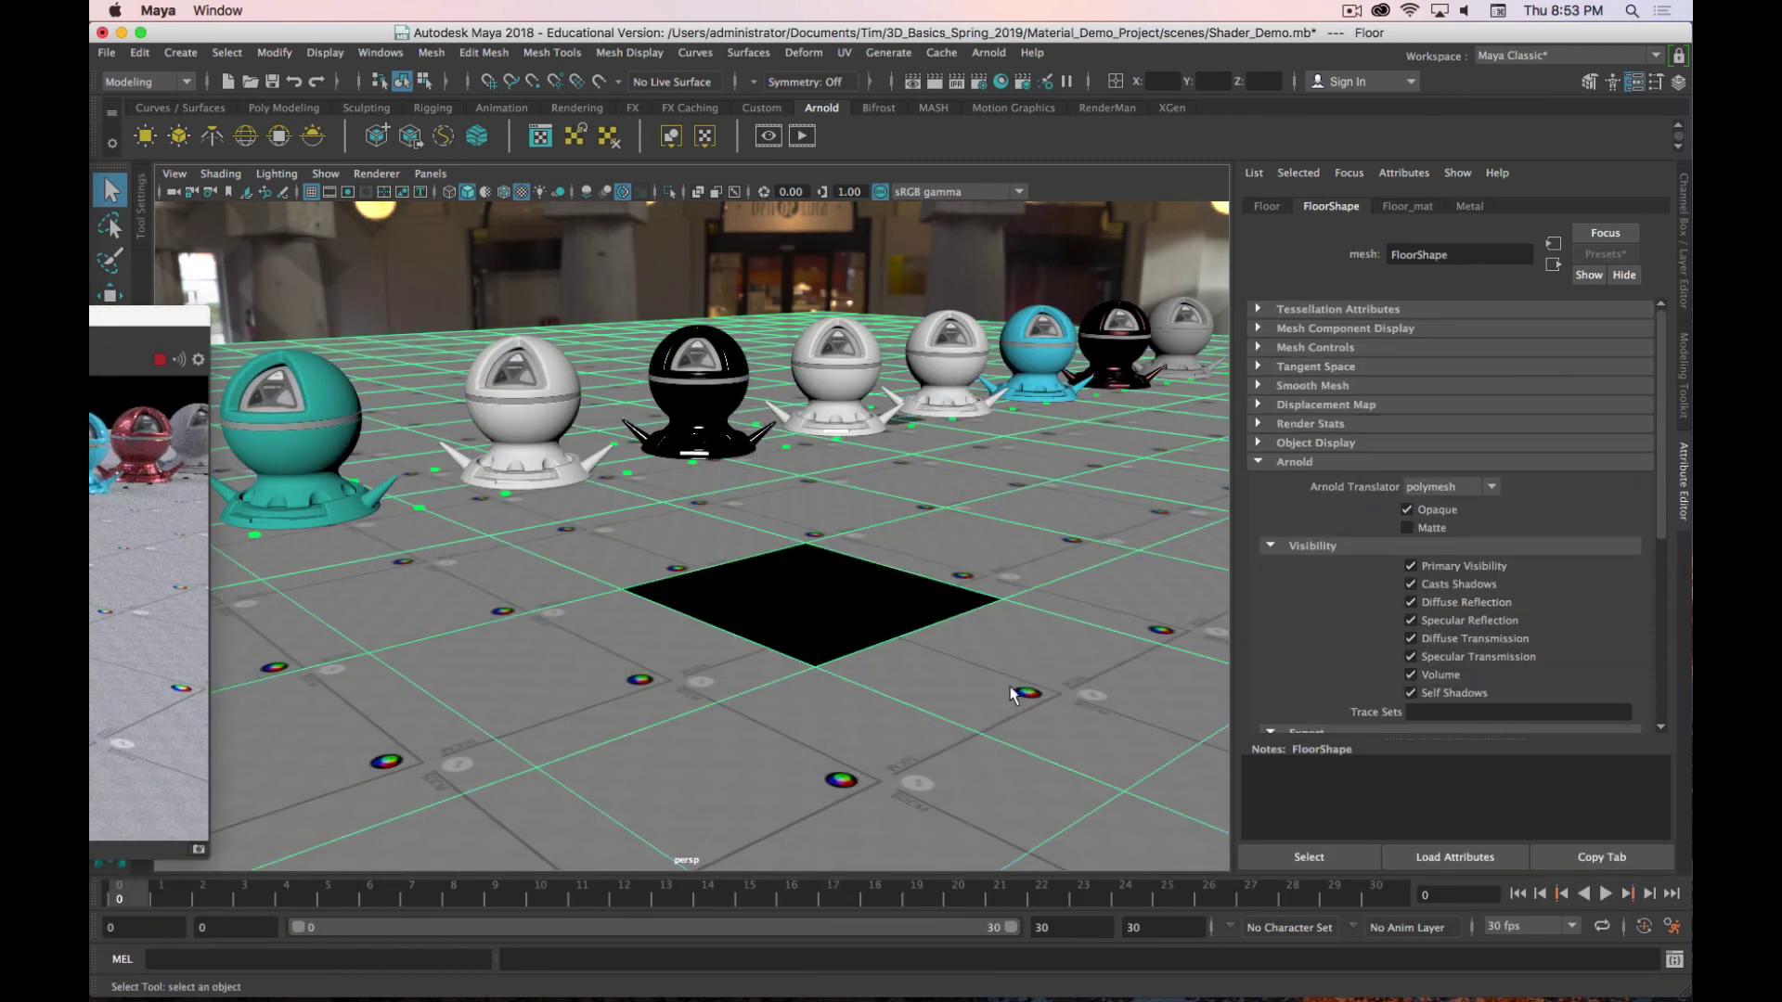
left_click(833, 615)
key("z")
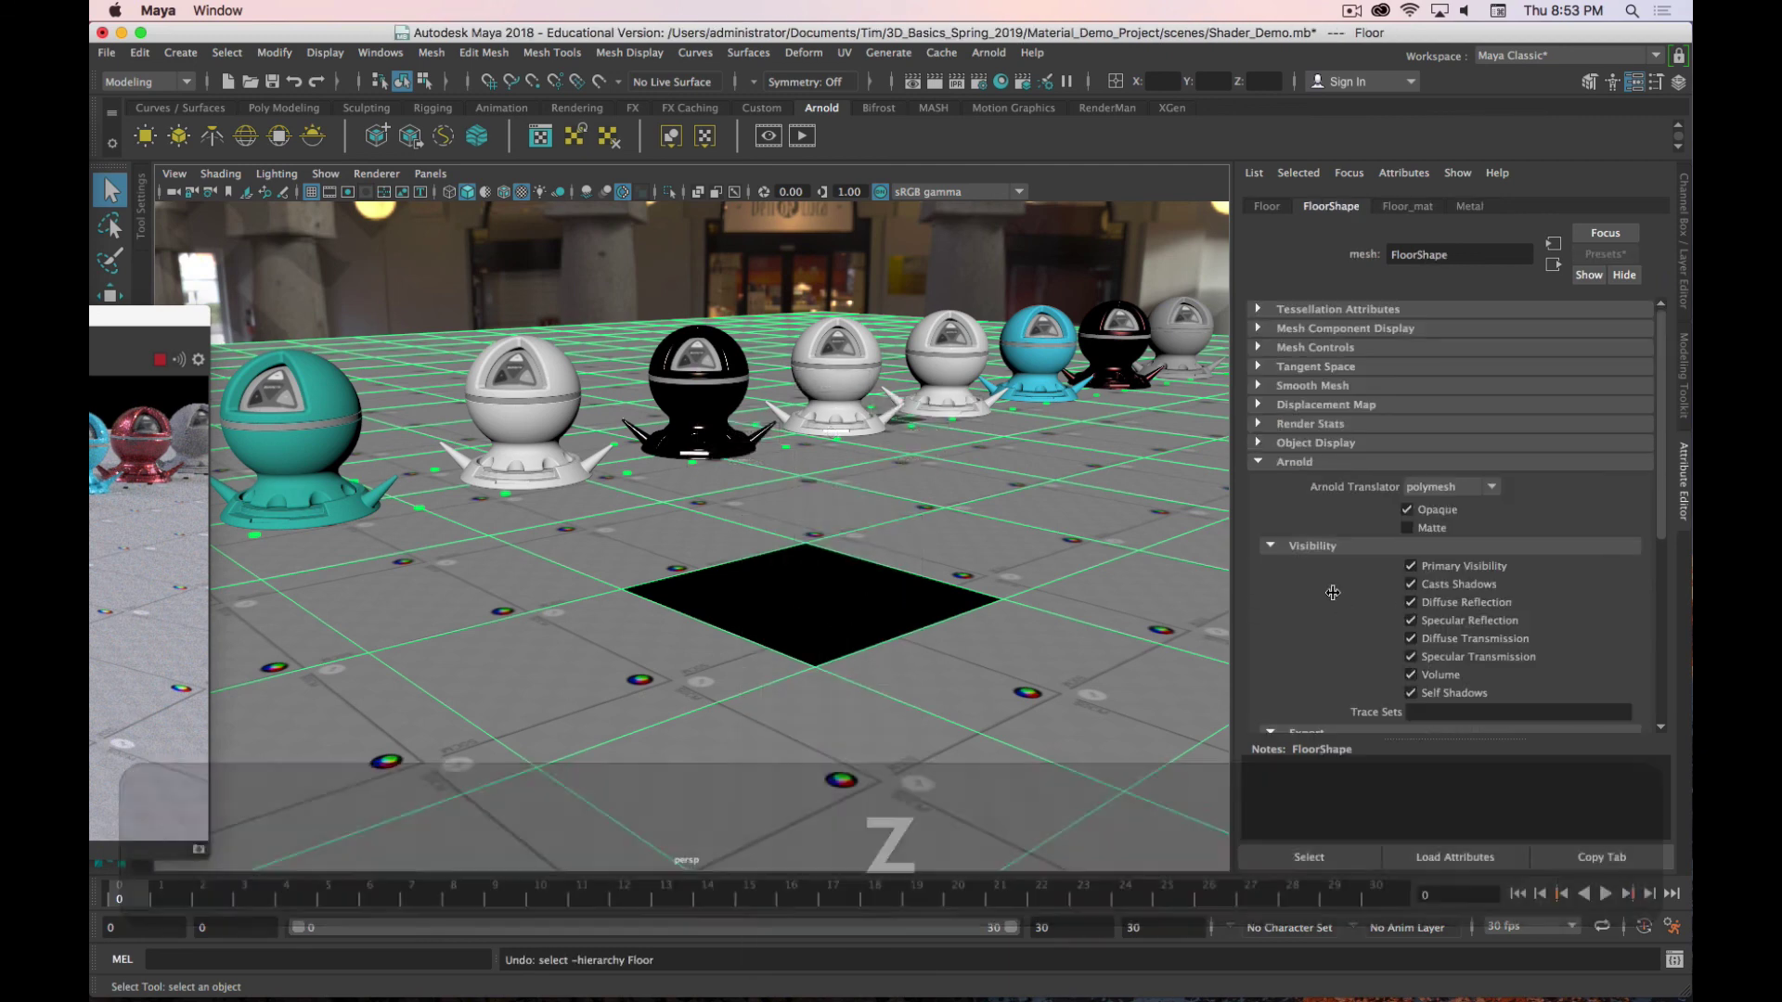
key("z")
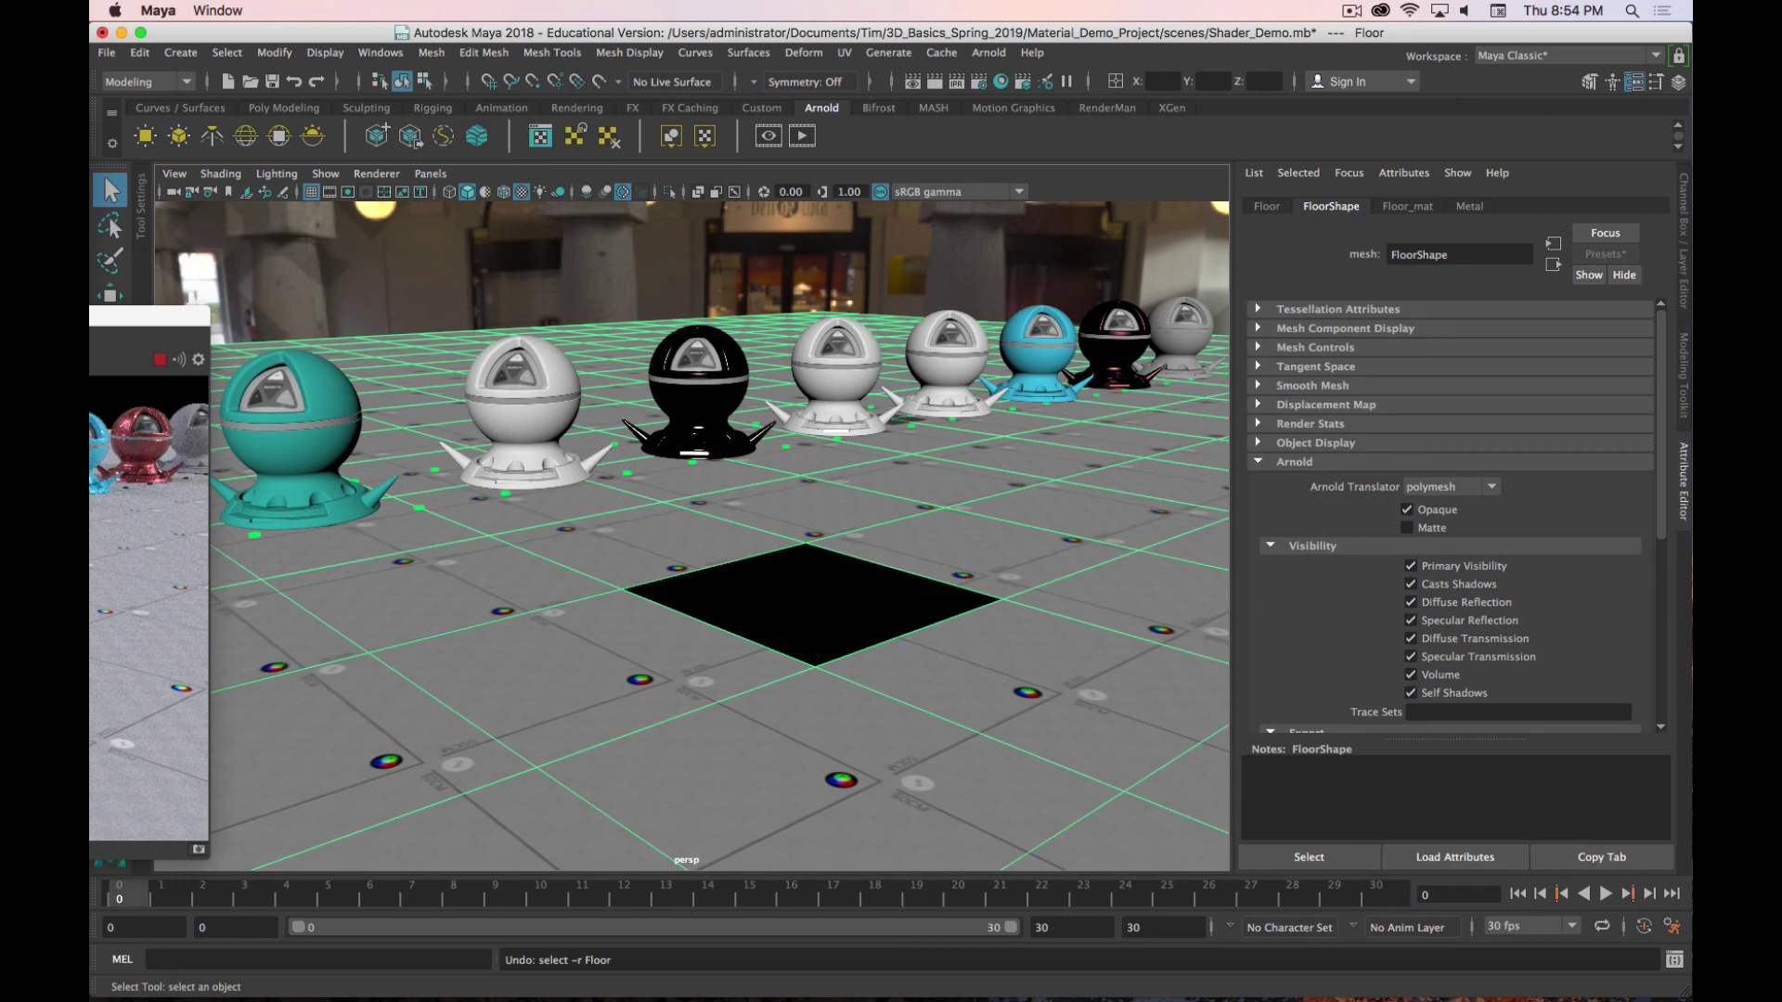
key("super+m")
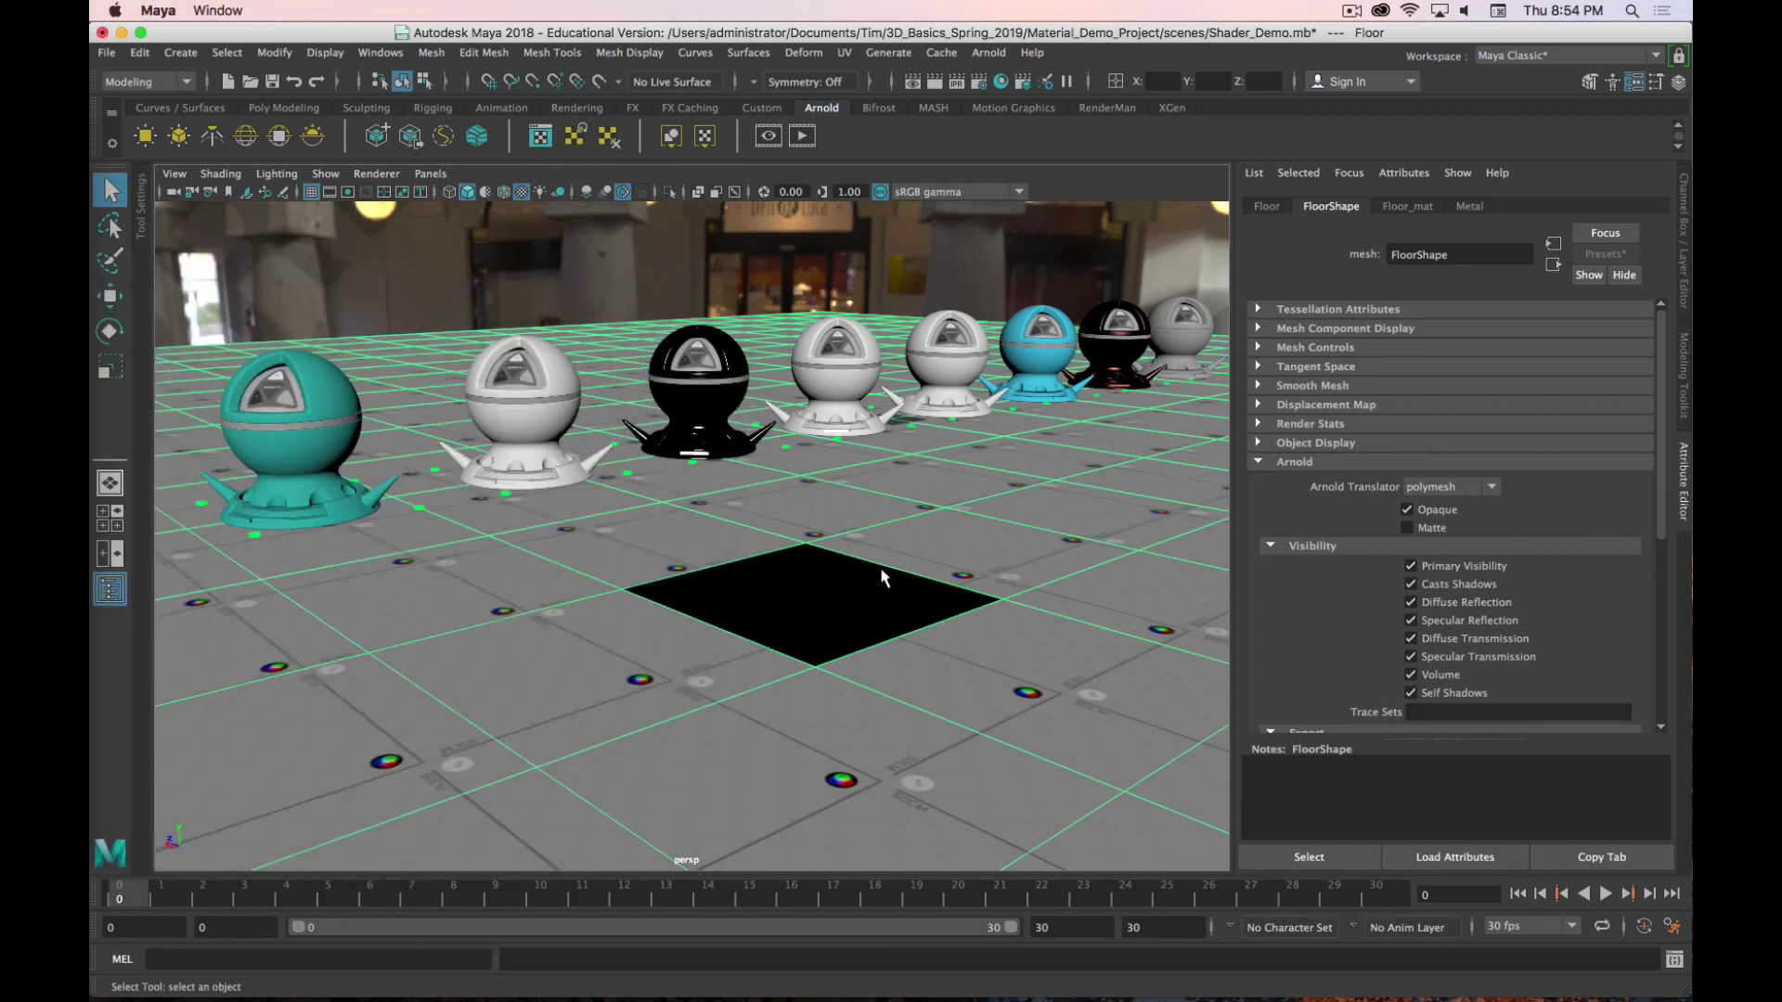
key("z")
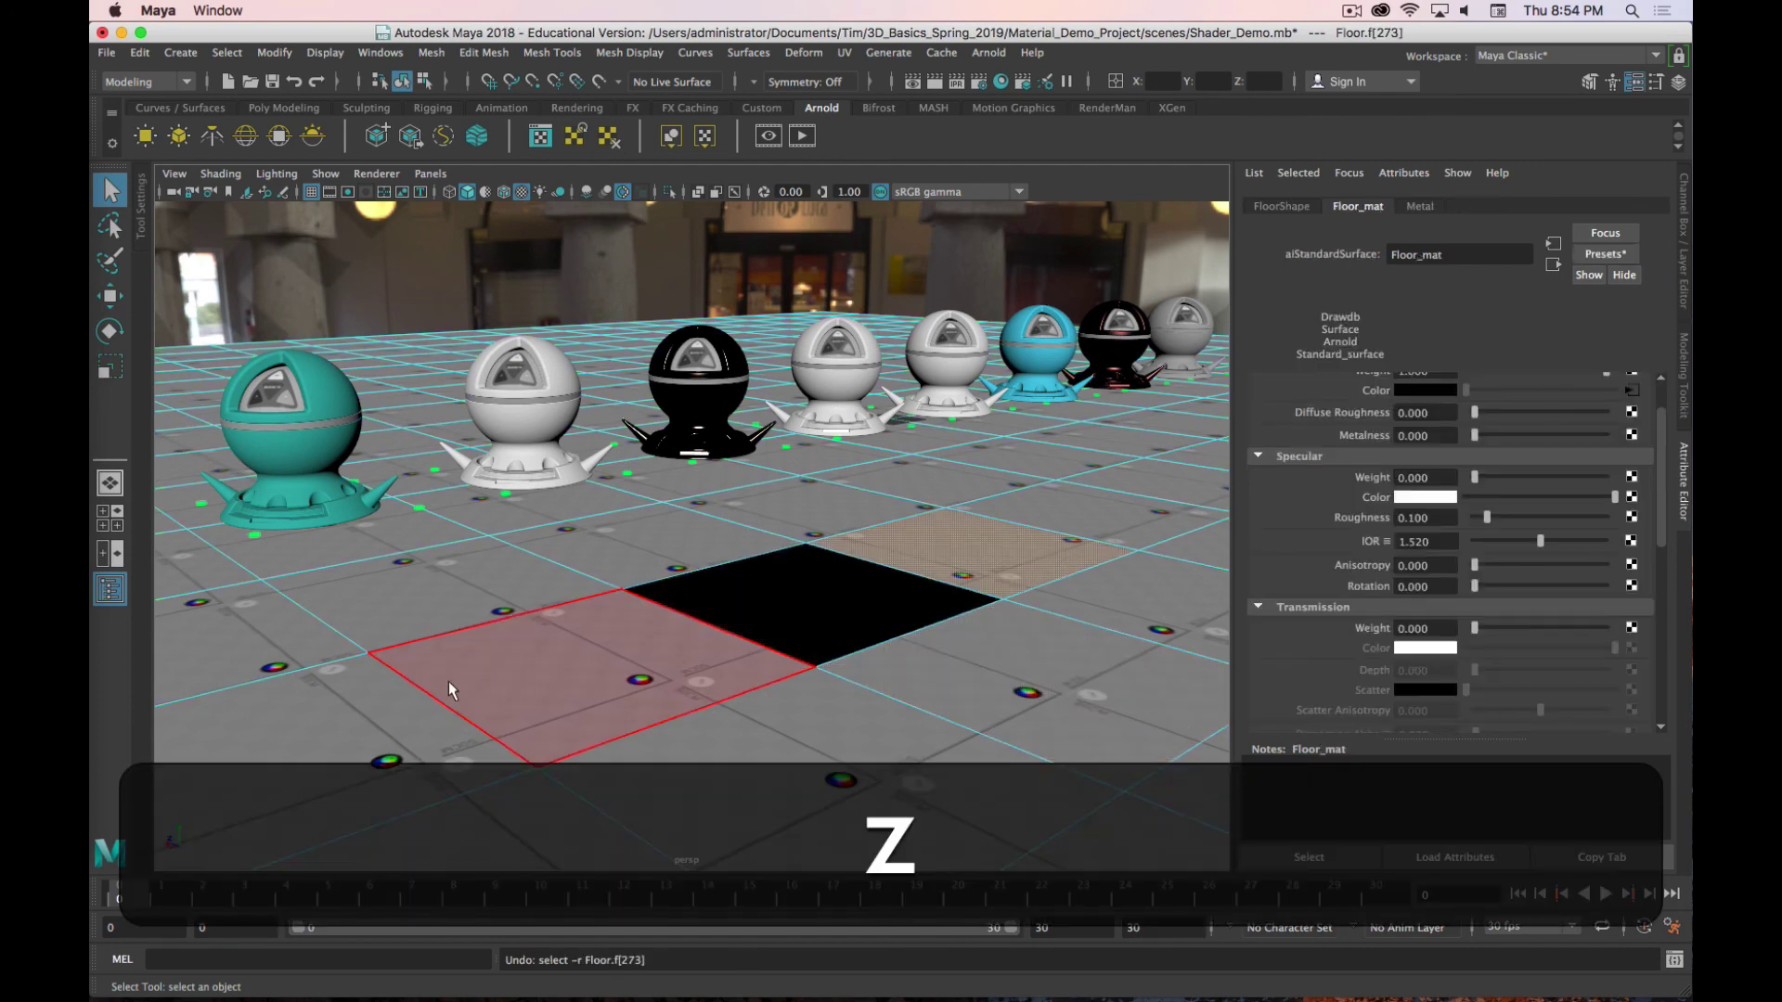
key("z")
key("z")
key("z")
key("z")
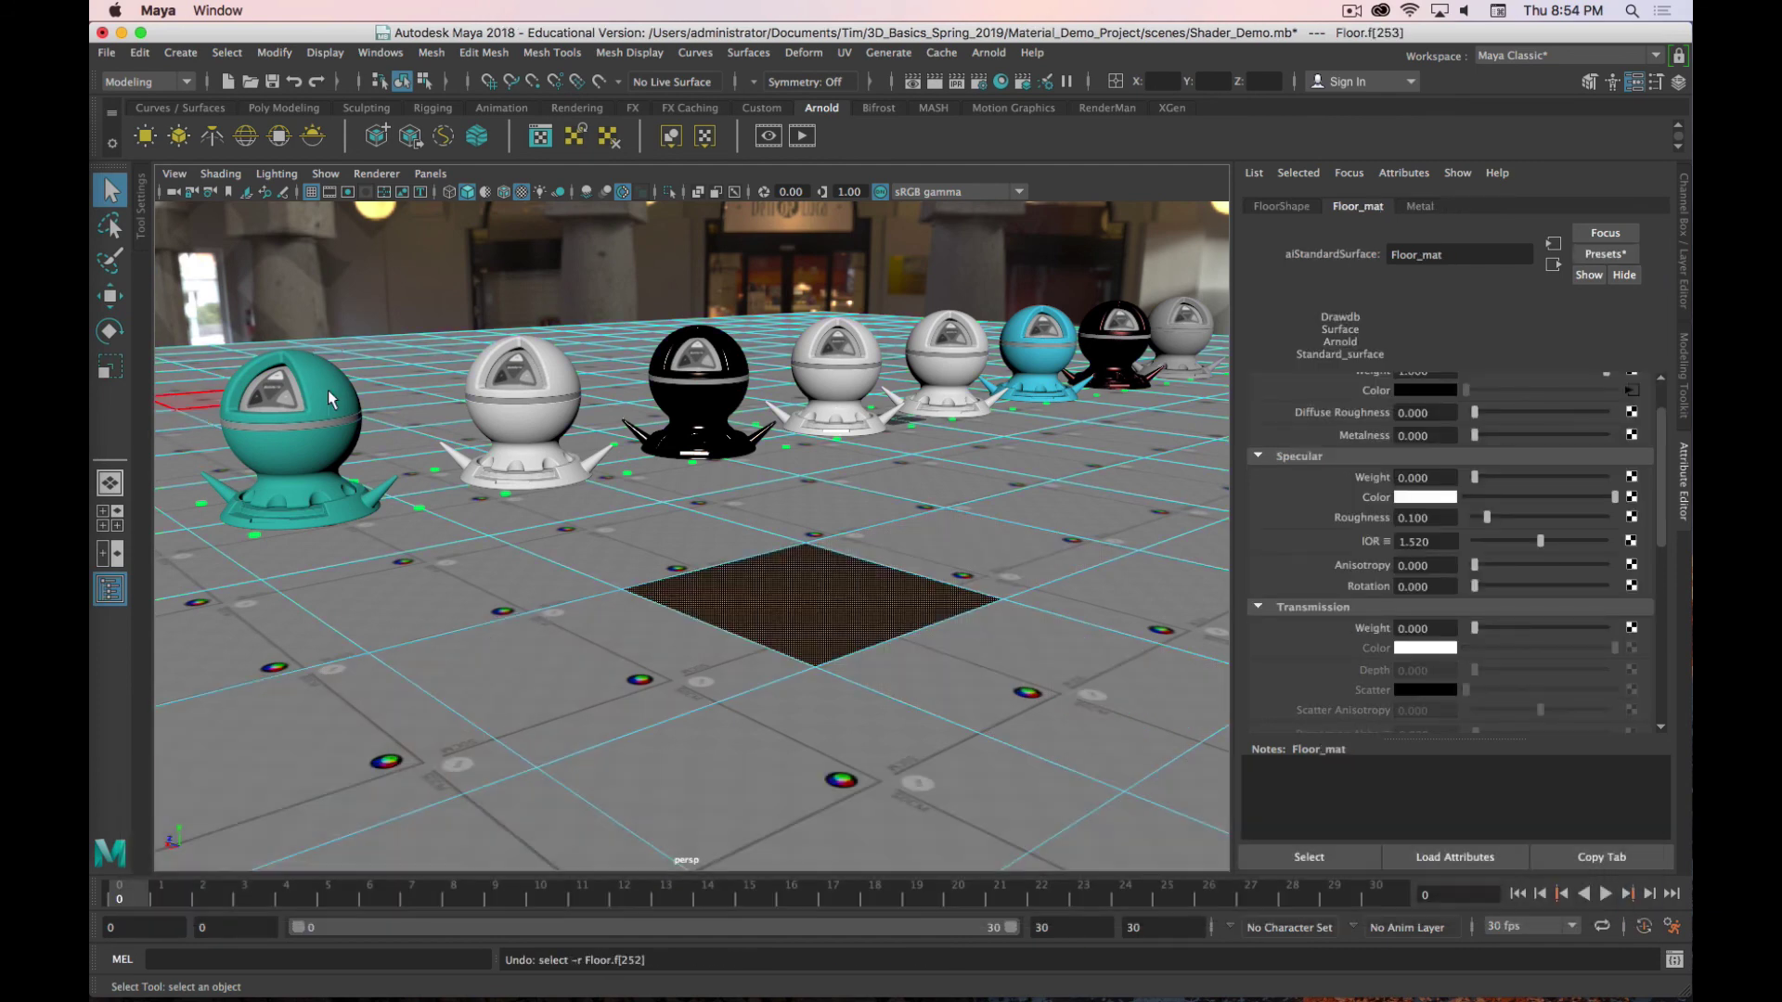
Step: Reopen the Arnold render view and orbit the perspective view to examine the metal floor tile alongside the shader balls
left_click(769, 135)
left_click_drag(1050, 298, 923, 180)
left_click_drag(842, 752, 904, 839, "alt")
right_click_drag(905, 840, 909, 817, "alt")
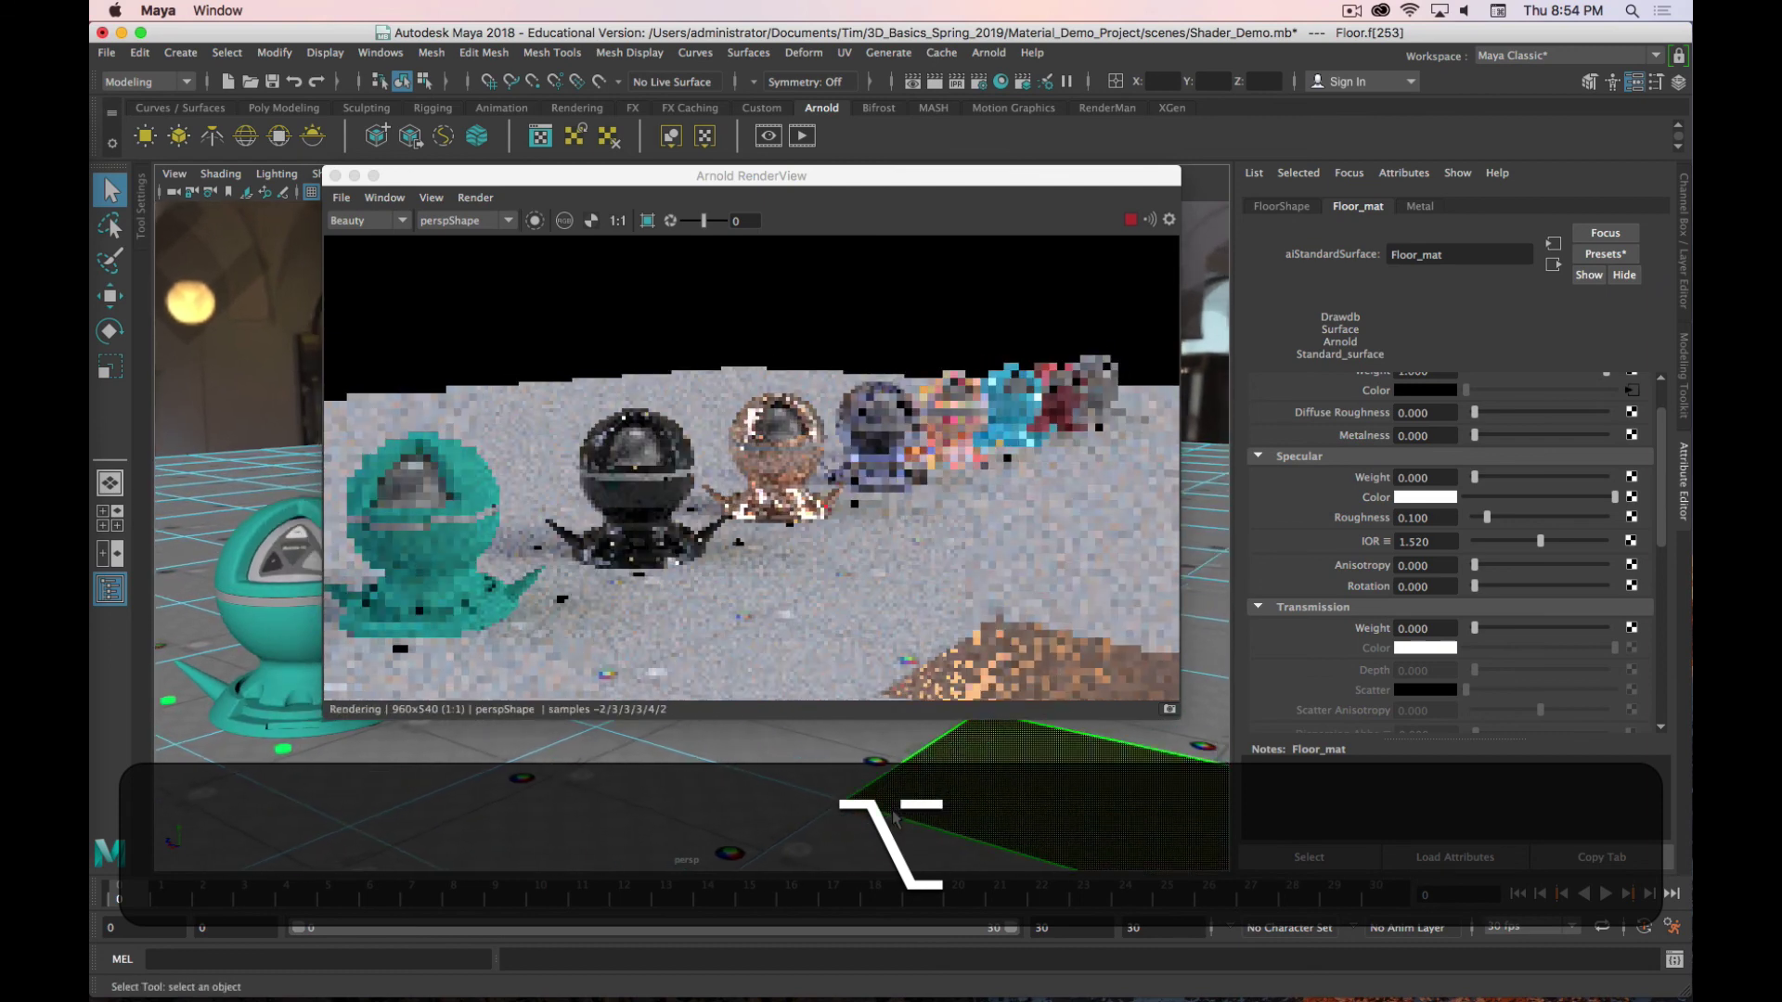
left_click(895, 817)
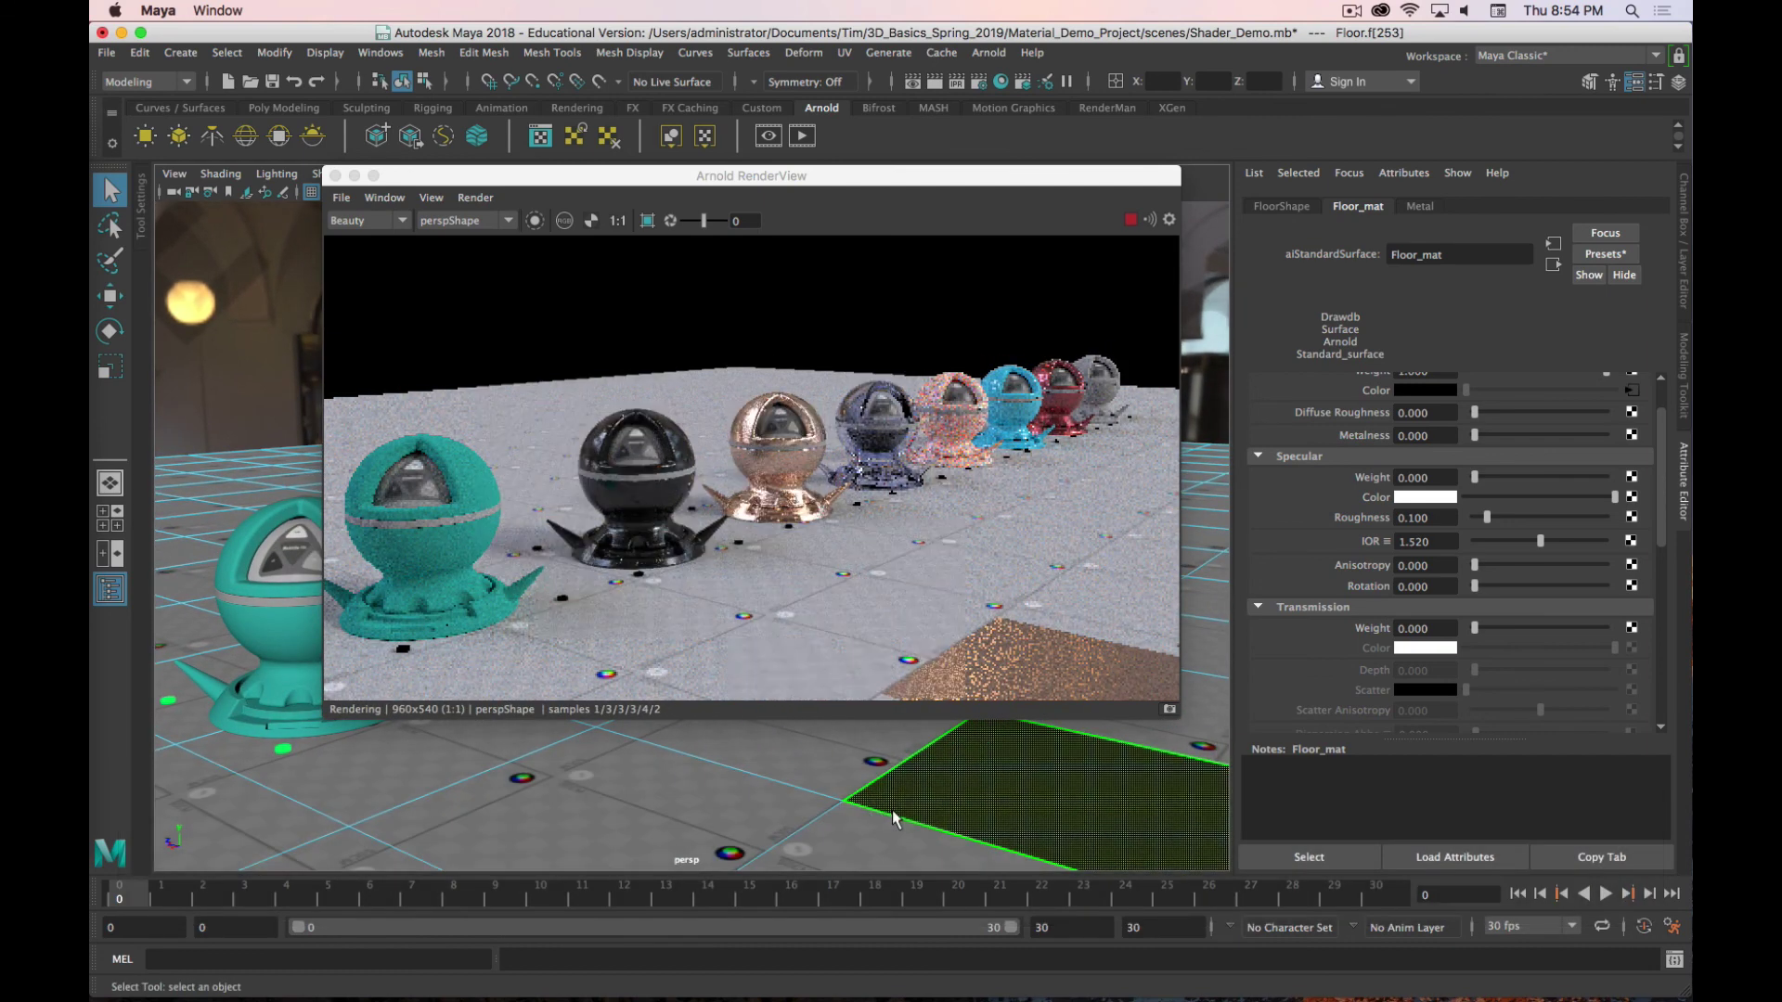